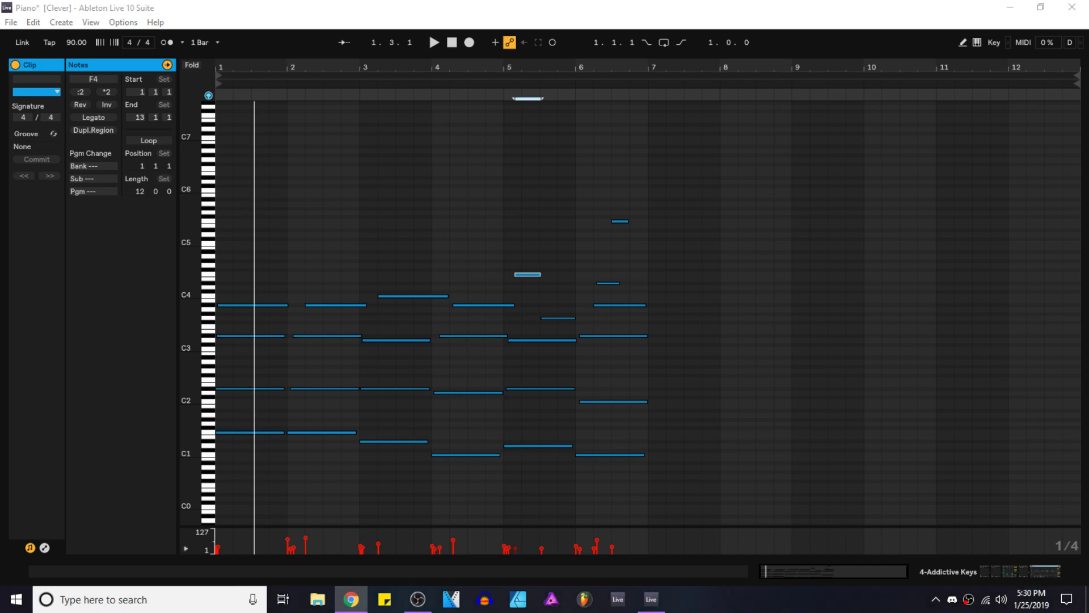
# Step: Play back the piano clip from its beginning to review the existing notes
pyautogui.click(220, 258)
pyautogui.press('space')
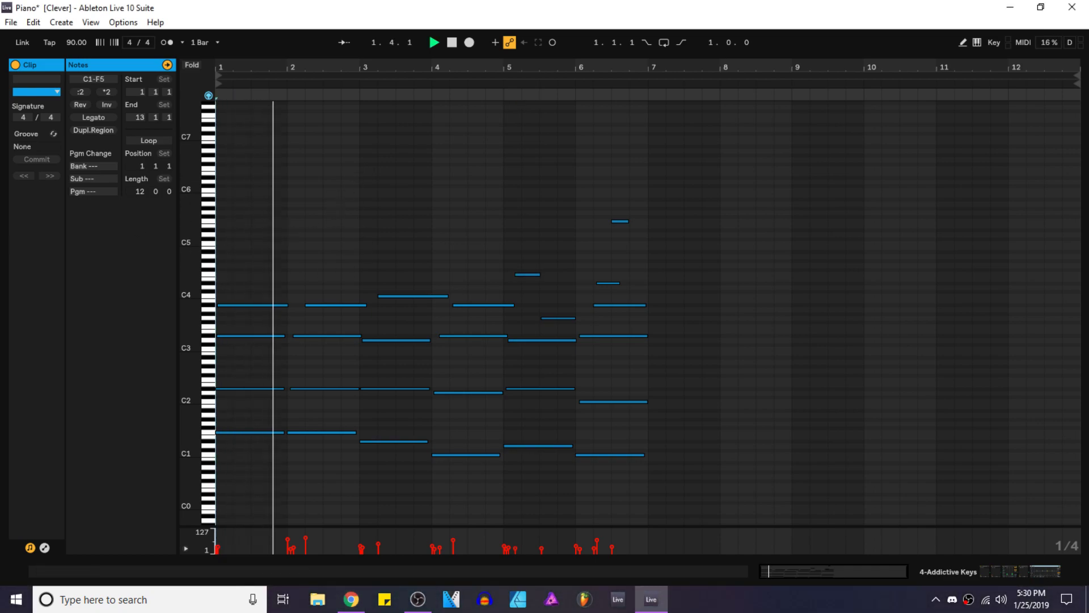
pyautogui.click(309, 207)
pyautogui.press('space')
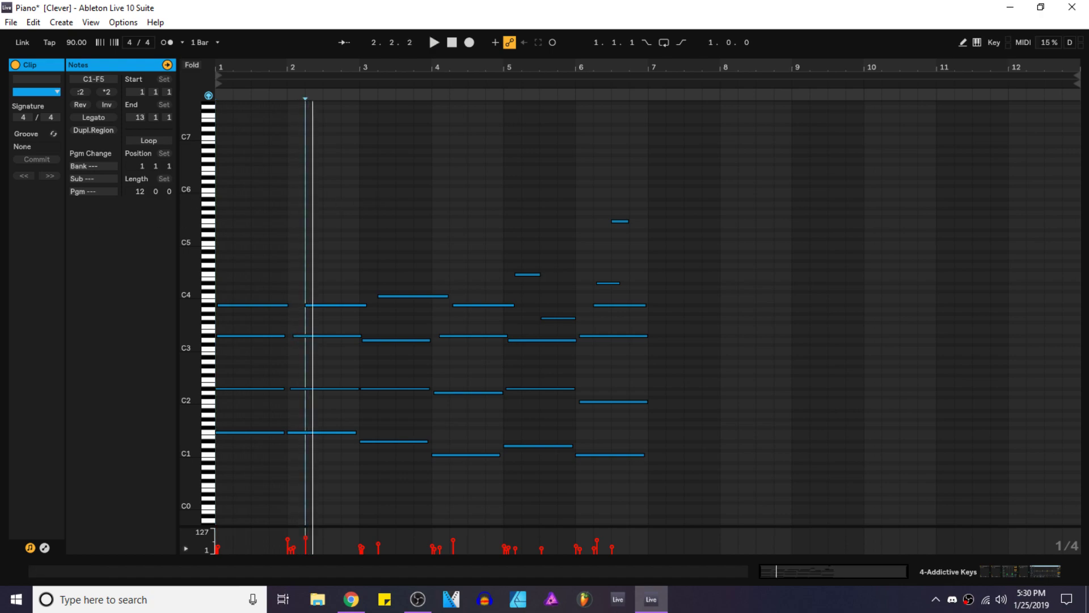
pyautogui.hotkey('alt', 'Tab')
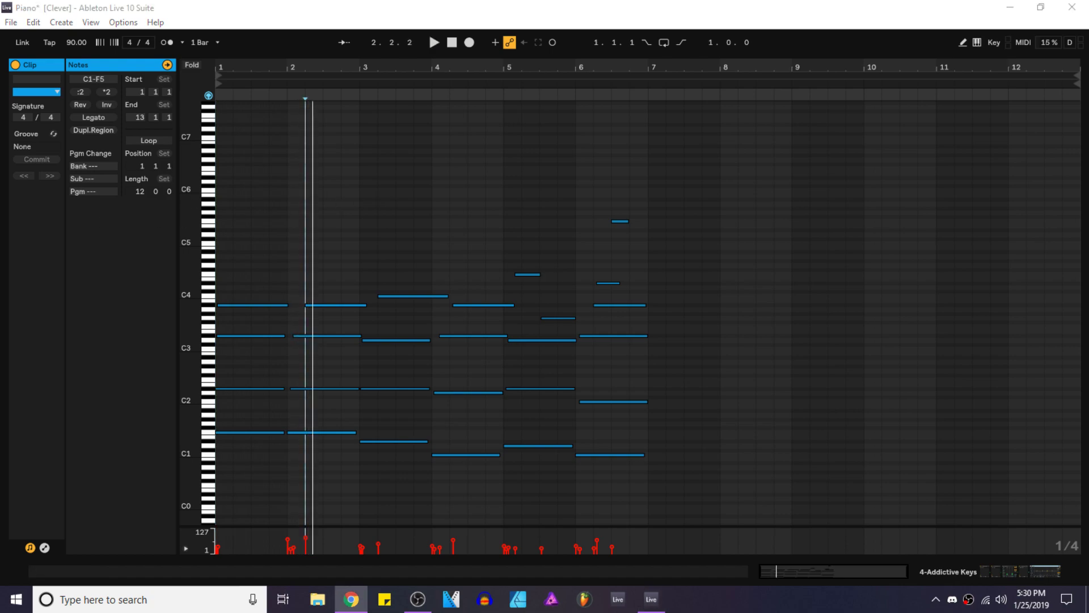
pyautogui.click(220, 236)
pyautogui.press('space')
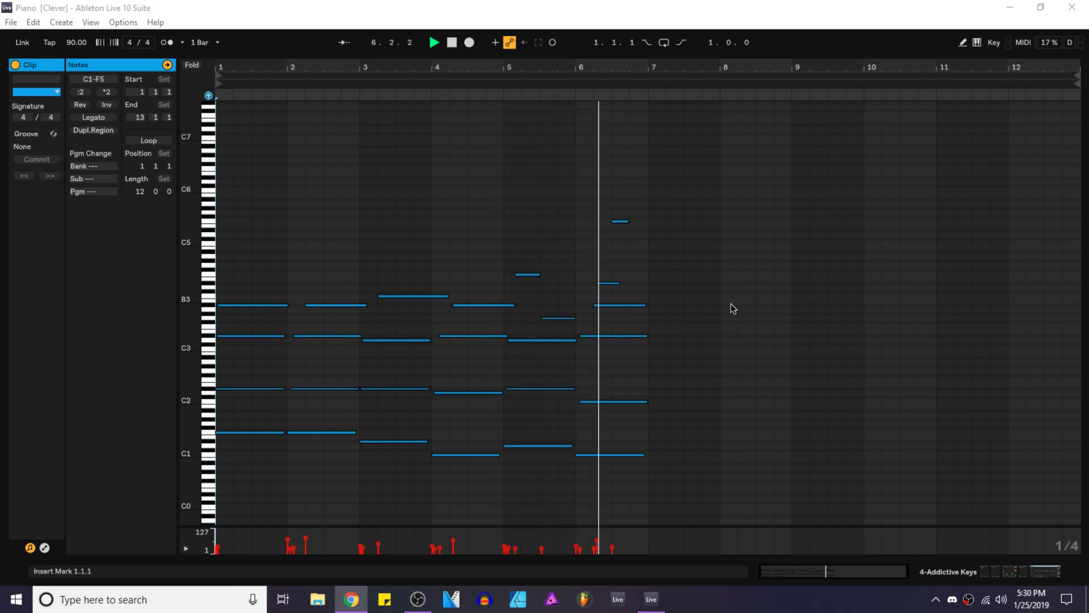
# Step: Lower the F5 note at 6.3 to D#5 and add a D5 note after it, filling beat 6.4
pyautogui.click(620, 221)
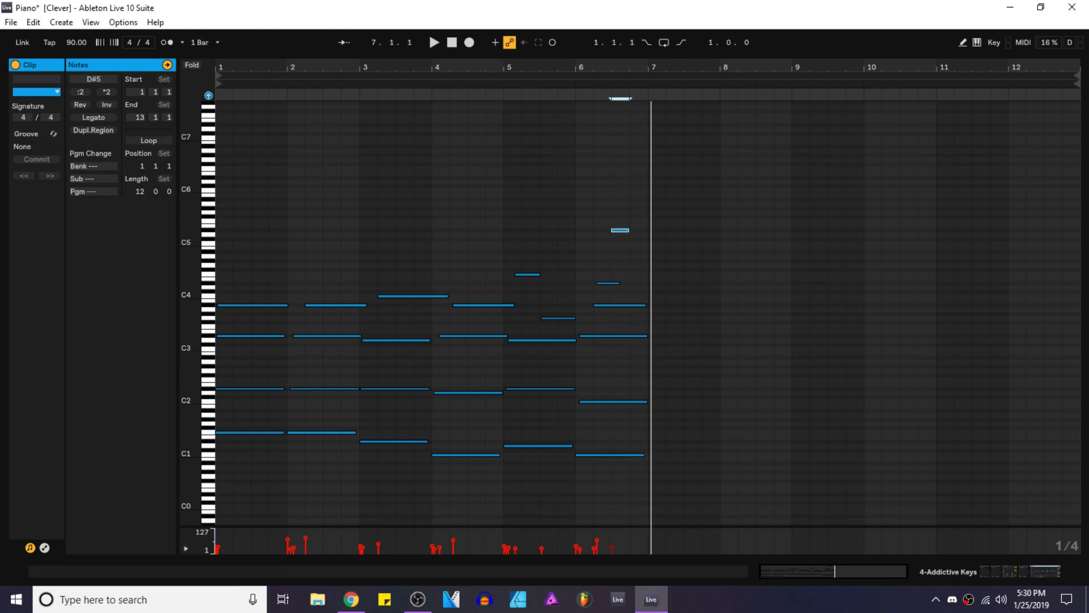
pyautogui.hotkey('alt', 'Tab')
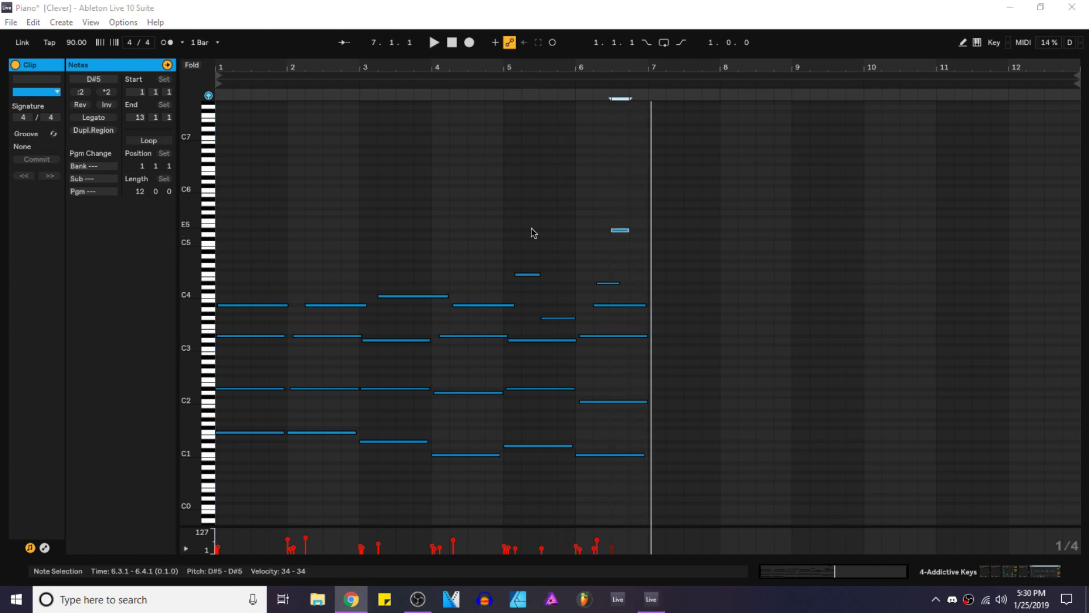
pyautogui.moveTo(608, 198); pyautogui.dragTo(623, 271)
pyautogui.click(650, 234)
pyautogui.click(628, 231)
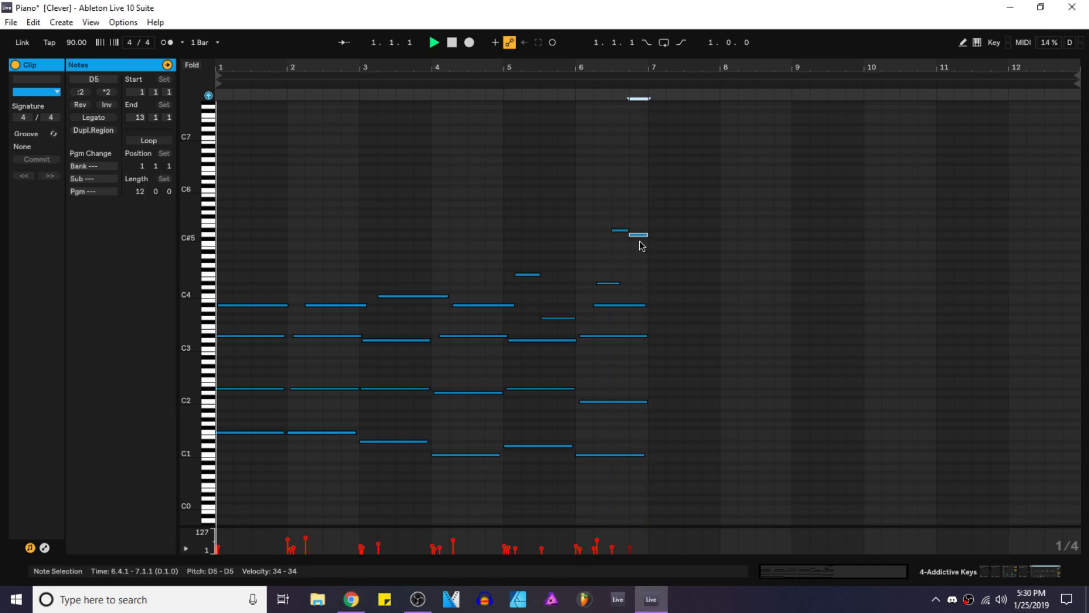
pyautogui.press('space')
# Step: Lower the bar 5 bass note to A#0
pyautogui.moveTo(468, 272); pyautogui.dragTo(486, 492)
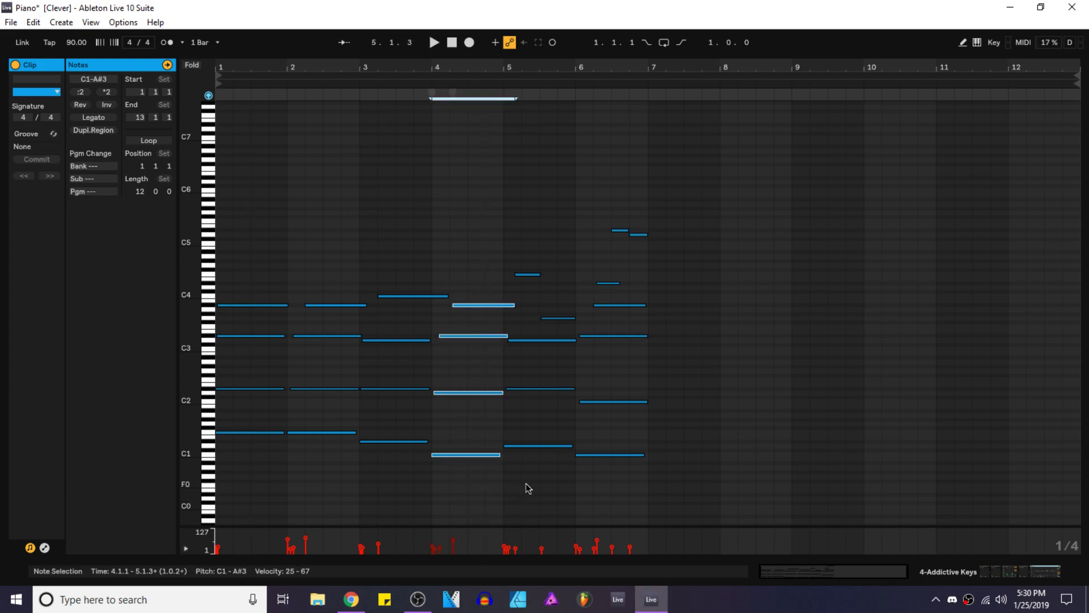
pyautogui.click(535, 446)
pyautogui.press('Down')
pyautogui.press('Down')
# Step: Add a G4 note directly after the F4 in bar 5, lasting until just past 6.1.3, and save the set
pyautogui.moveTo(523, 503); pyautogui.dragTo(543, 253)
pyautogui.click(534, 274)
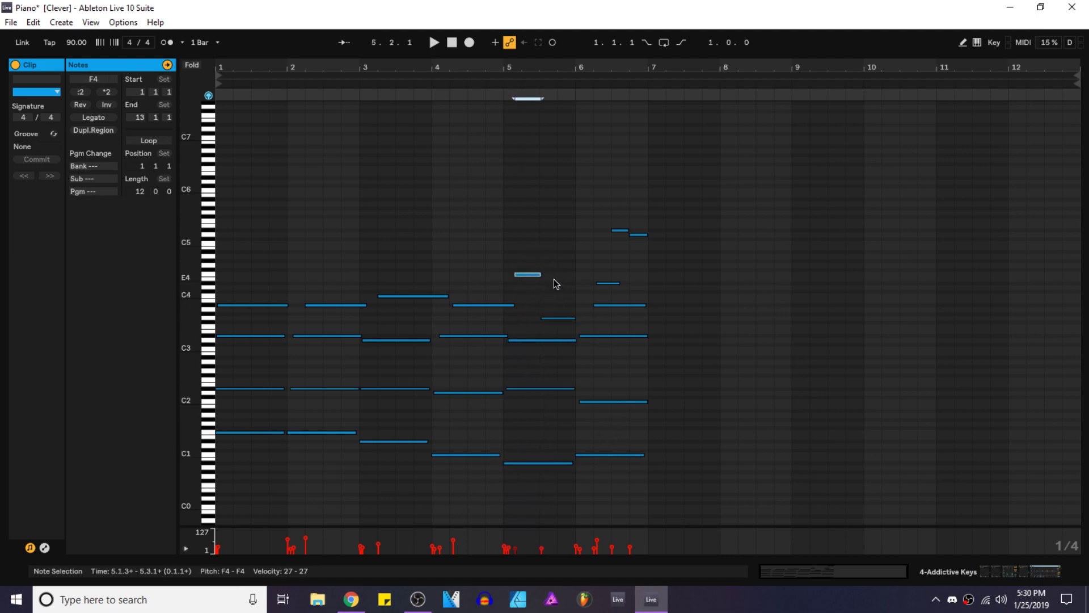
pyautogui.press('space')
pyautogui.press('Up')
pyautogui.hotkey('shift', 'Right')
pyautogui.hotkey('ctrl', 's')
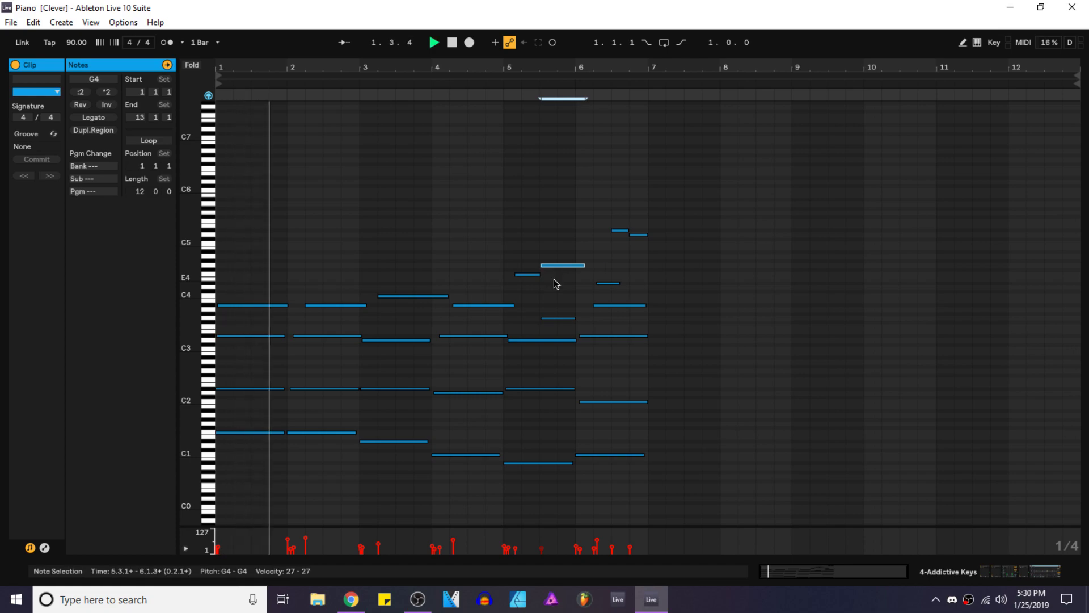
# Step: Try the bass notes of bars 1 and 2 an octave lower
pyautogui.press('space')
pyautogui.moveTo(245, 461); pyautogui.dragTo(332, 414)
pyautogui.hotkey('shift', 'Down')
pyautogui.press('space')
pyautogui.press('space')
pyautogui.hotkey('shift', 'Up')
# Step: Raise the bar 1 bass note to G1 and start playback
pyautogui.moveTo(243, 475); pyautogui.dragTo(255, 414)
pyautogui.moveTo(308, 415); pyautogui.dragTo(320, 459)
pyautogui.moveTo(266, 428); pyautogui.dragTo(263, 447)
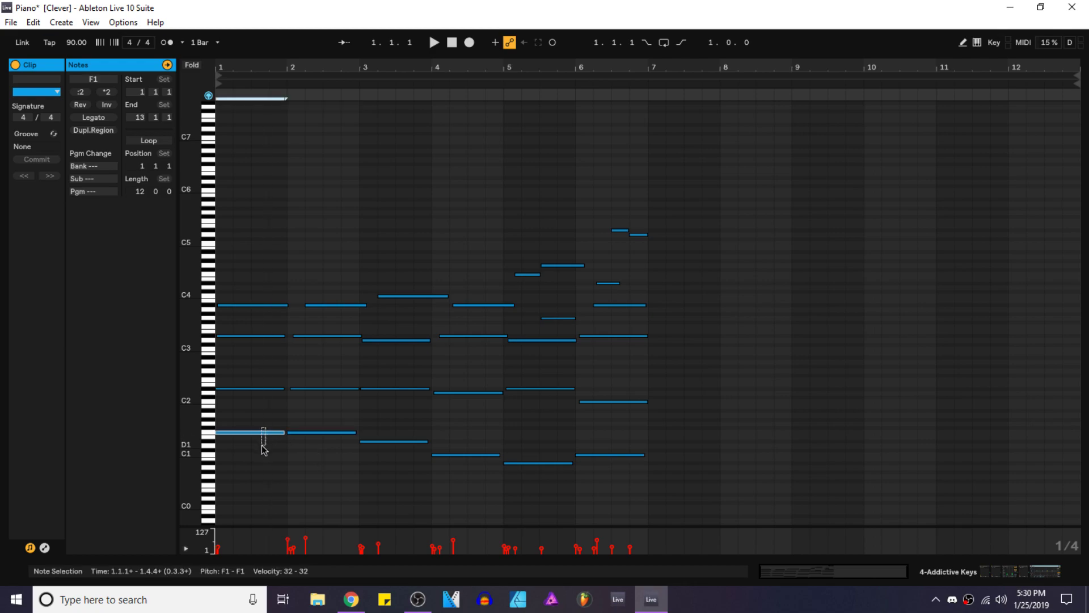
pyautogui.press('Up')
pyautogui.press('Up')
pyautogui.press('space')
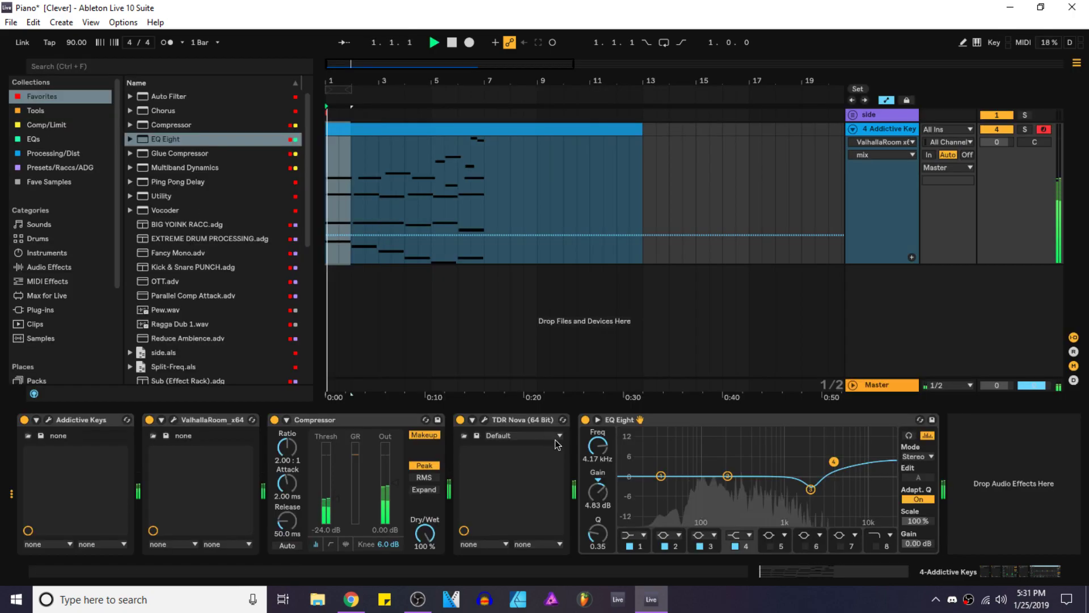
# Step: Set the ValhallaRoom reverb's decay to 1.72 s
pyautogui.press('space')
pyautogui.click(486, 420)
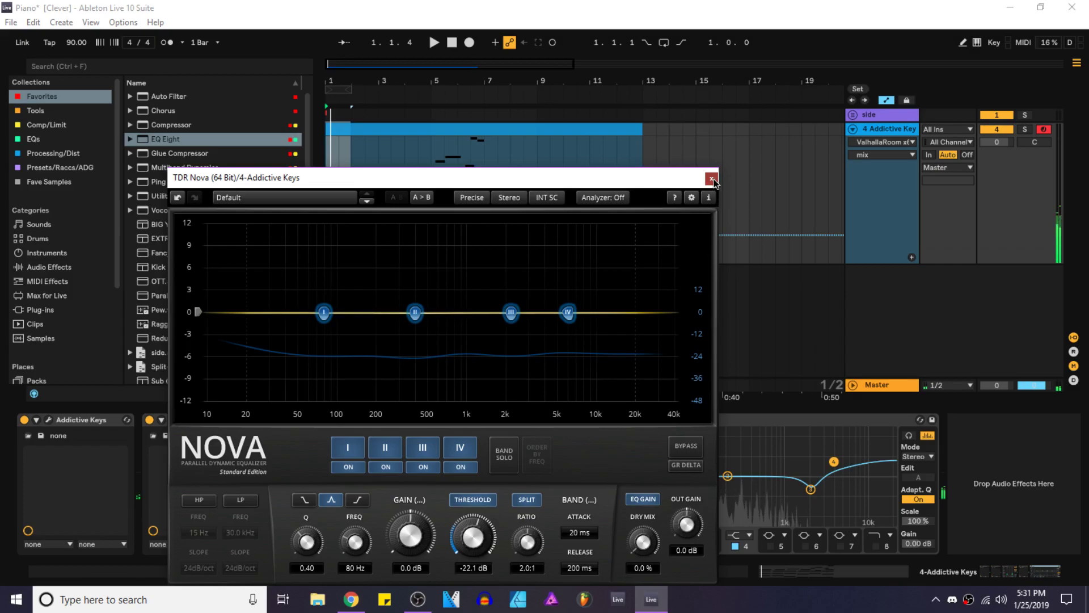
pyautogui.click(176, 420)
pyautogui.moveTo(292, 386); pyautogui.dragTo(294, 399)
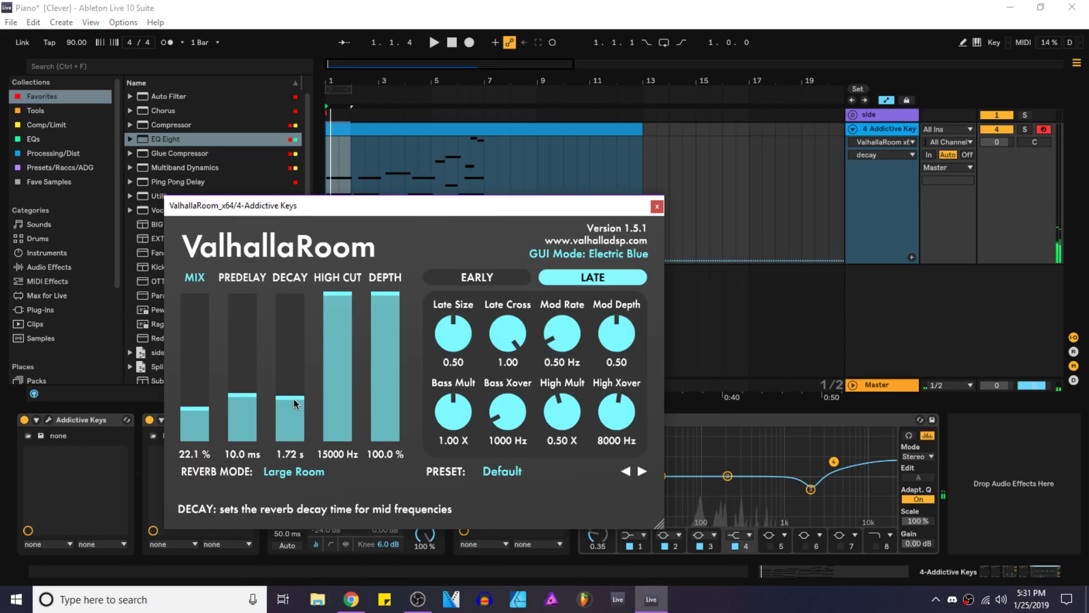
pyautogui.click(657, 208)
# Step: Set the TDR Nova threshold to -24.9 dB while the clip plays
pyautogui.press('space')
pyautogui.click(484, 419)
pyautogui.moveTo(478, 532); pyautogui.dragTo(475, 549)
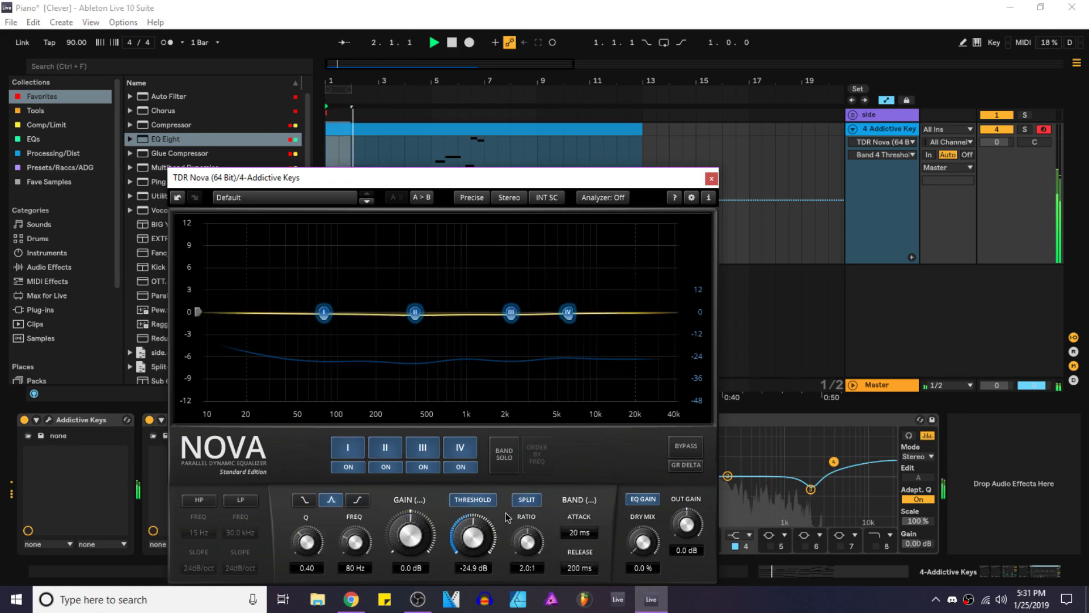
pyautogui.click(712, 180)
# Step: Set the ValhallaRoom reverb's decay to 4.49 s
pyautogui.click(177, 419)
pyautogui.moveTo(293, 397); pyautogui.dragTo(292, 384)
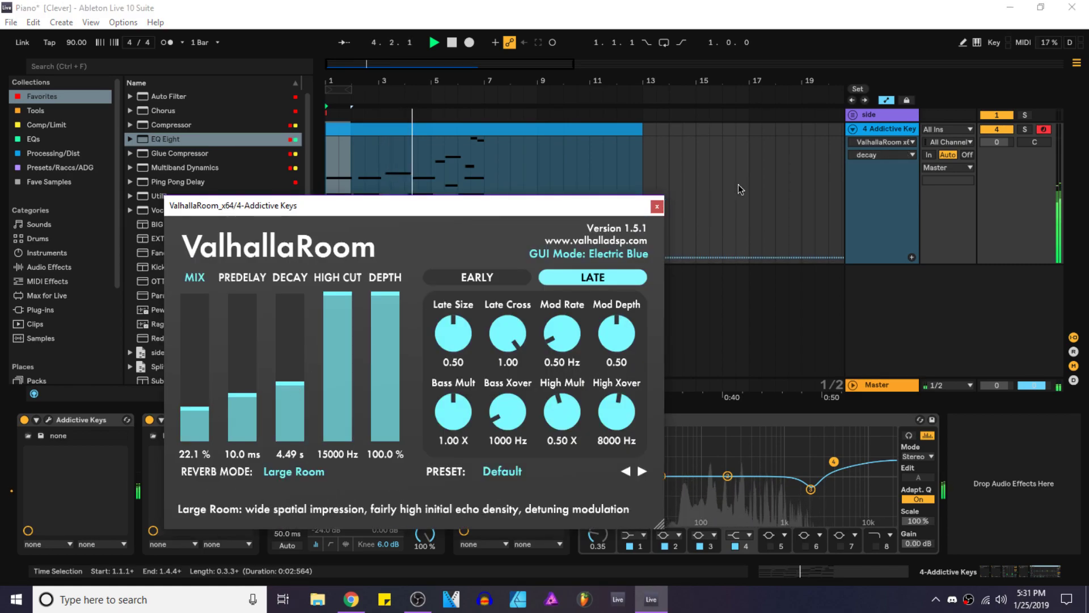
pyautogui.click(656, 206)
# Step: Reopen the piano clip in the note editor and set the tempo to 80 BPM
pyautogui.doubleClick(459, 128)
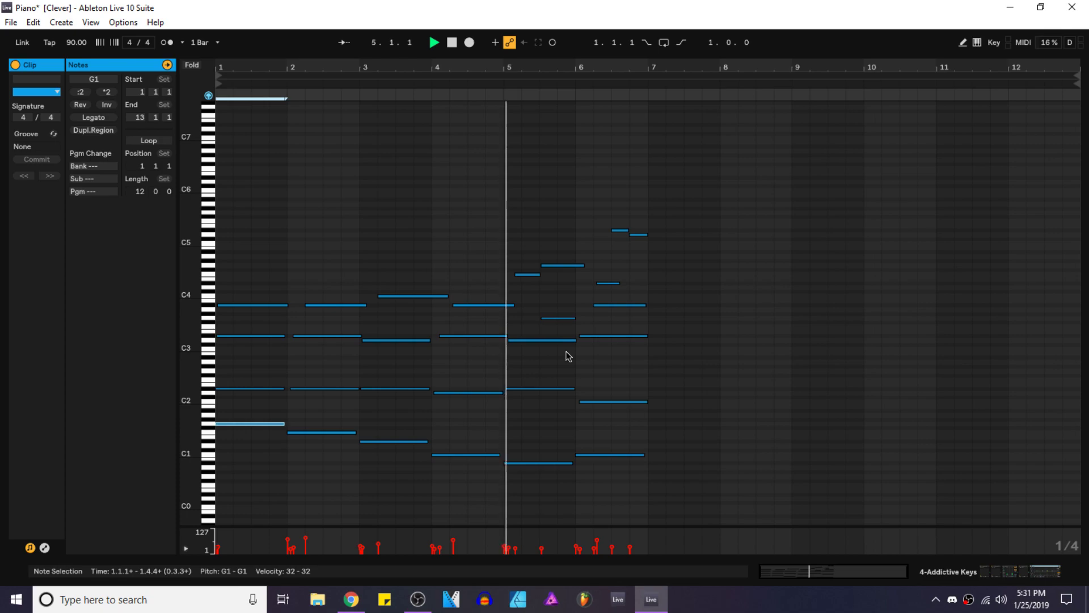
pyautogui.press('space')
pyautogui.moveTo(76, 42); pyautogui.dragTo(76, 66)
pyautogui.press('space')
pyautogui.press('space')
# Step: Extend the G4 note that starts in bar 5 to the end of bar 6
pyautogui.moveTo(646, 217); pyautogui.dragTo(646, 258)
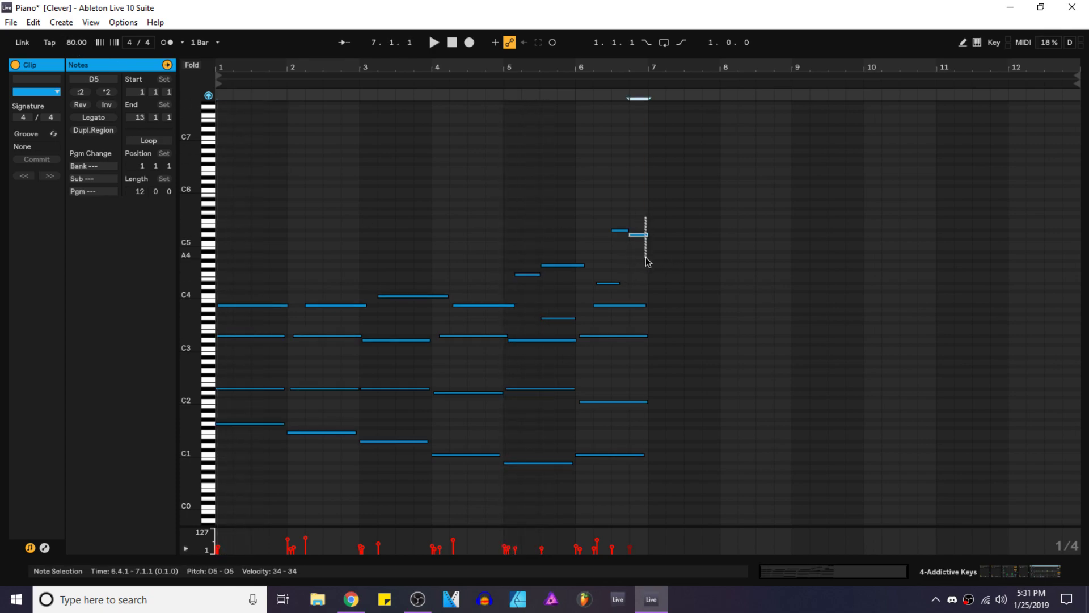
pyautogui.hotkey('ctrl', 'z')
pyautogui.moveTo(516, 250); pyautogui.dragTo(527, 282)
pyautogui.moveTo(562, 240); pyautogui.dragTo(647, 266)
# Step: Add a D#4 note spanning bar 7 by duplicating the G4 note and transposing the copy down
pyautogui.hotkey('ctrl', 'd')
pyautogui.press('Down')
pyautogui.press('Down')
pyautogui.press('Down')
pyautogui.press('Down')
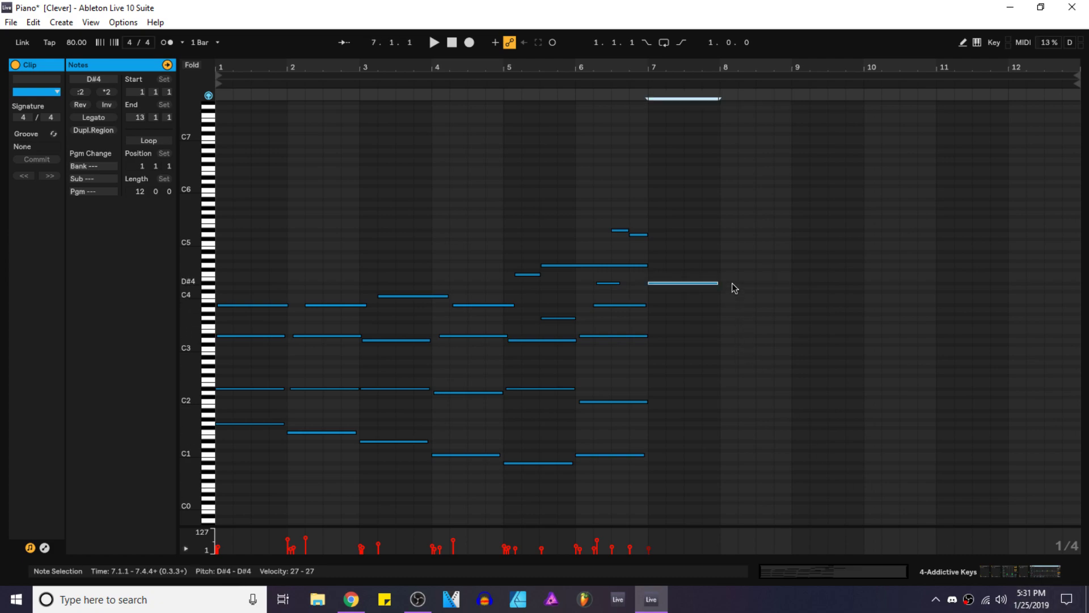
# Step: Add a G4 note at 7.4, a D4 filling bar 8 and a D#4 filling bar 9
pyautogui.keyDown('ctrl'); pyautogui.scroll(3, 735, 289); pyautogui.keyUp('ctrl')
pyautogui.moveTo(706, 283); pyautogui.dragTo(1031, 284)
pyautogui.doubleClick(676, 265)
pyautogui.doubleClick(707, 287)
pyautogui.doubleClick(789, 284)
pyautogui.hotkey('ctrl', 'z')
pyautogui.doubleClick(873, 280)
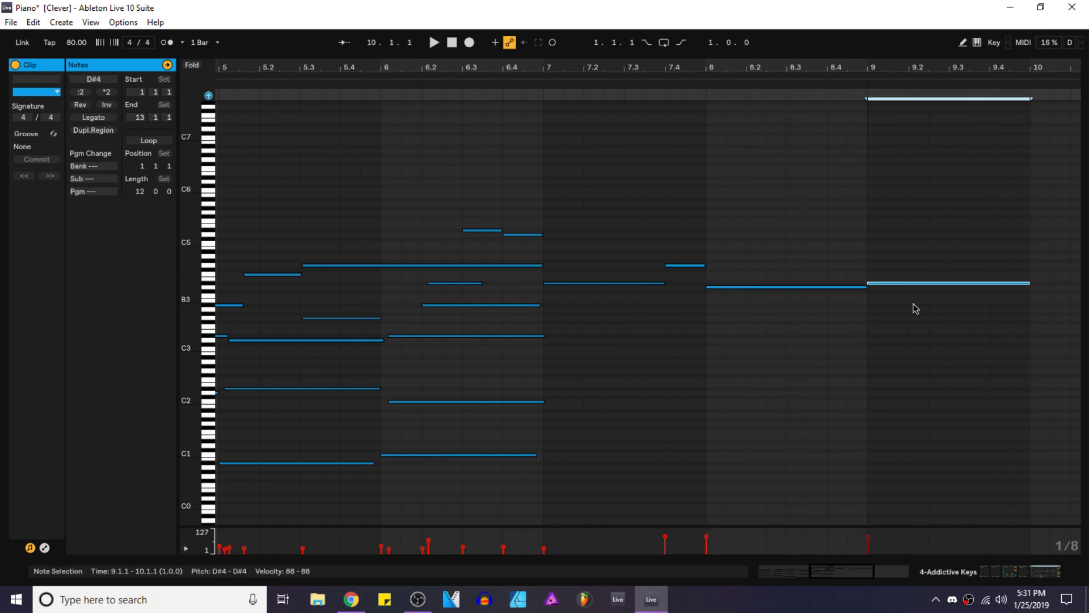
# Step: Reduce the velocities of the new melody notes at 7.4, bar 8 and bar 9
pyautogui.click(671, 537)
pyautogui.moveTo(670, 544); pyautogui.dragTo(669, 565)
pyautogui.click(707, 538)
pyautogui.click(869, 537)
pyautogui.moveTo(868, 537); pyautogui.dragTo(868, 548)
# Step: Copy the lowest bass notes of bars 3 to 6 into bars 7 to 10
pyautogui.scroll(-2, 692, 422)
pyautogui.scroll(-3, 550, 472)
pyautogui.moveTo(662, 479); pyautogui.dragTo(410, 430)
pyautogui.hotkey('ctrl', 'c')
pyautogui.click(658, 438)
pyautogui.hotkey('ctrl', 'v')
# Step: Copy the octave-2 notes and the D3–D#3 notes of bars 3 to 6 into bars 7 to 10
pyautogui.moveTo(680, 420); pyautogui.dragTo(382, 377)
pyautogui.hotkey('ctrl', 'c')
pyautogui.click(649, 390)
pyautogui.hotkey('ctrl', 'v')
pyautogui.moveTo(711, 349); pyautogui.dragTo(361, 328)
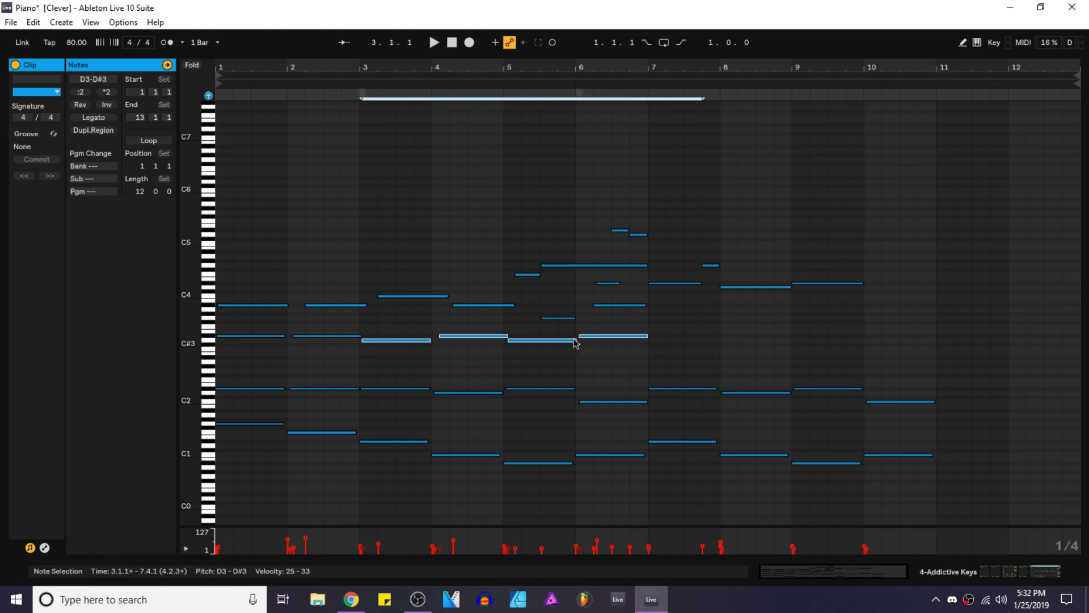
pyautogui.hotkey('ctrl', 'd')
# Step: Lower the lowest bass notes to G#0 in bar 9 and A#0 in bar 10
pyautogui.moveTo(682, 465); pyautogui.dragTo(779, 471)
pyautogui.moveTo(685, 477); pyautogui.dragTo(812, 474)
pyautogui.moveTo(836, 262); pyautogui.dragTo(922, 465)
pyautogui.moveTo(813, 507); pyautogui.dragTo(843, 472)
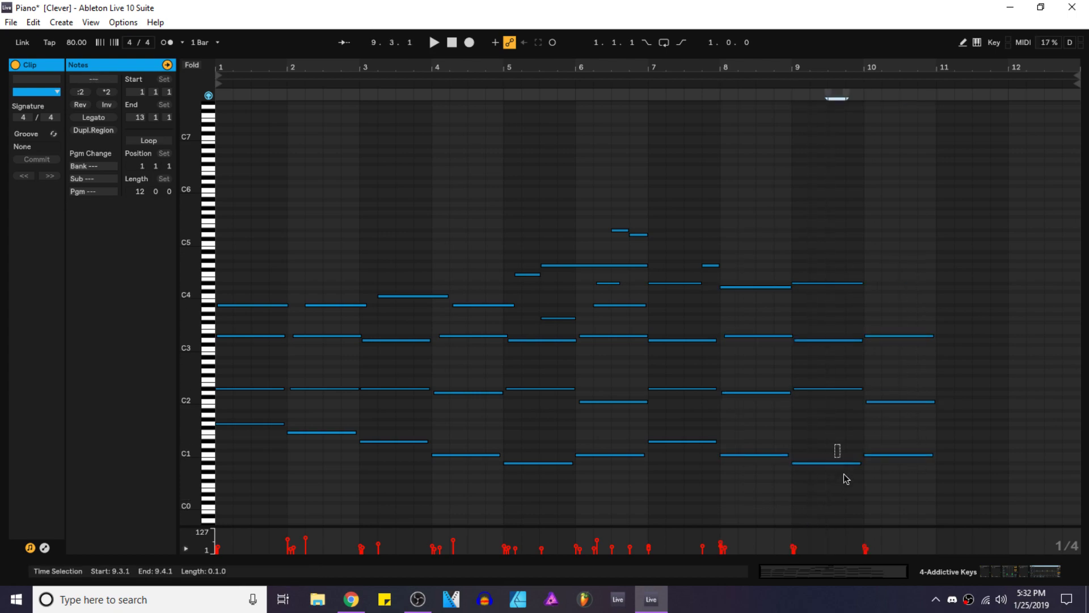
pyautogui.press('Down')
pyautogui.press('Down')
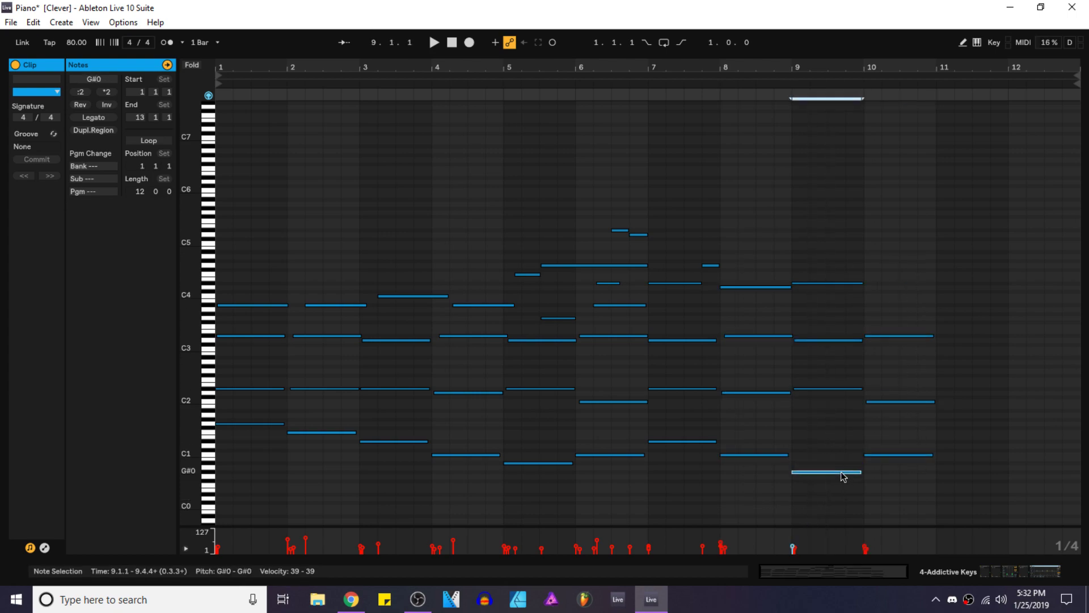
pyautogui.moveTo(888, 420); pyautogui.dragTo(898, 472)
pyautogui.press('Down')
pyautogui.press('Down')
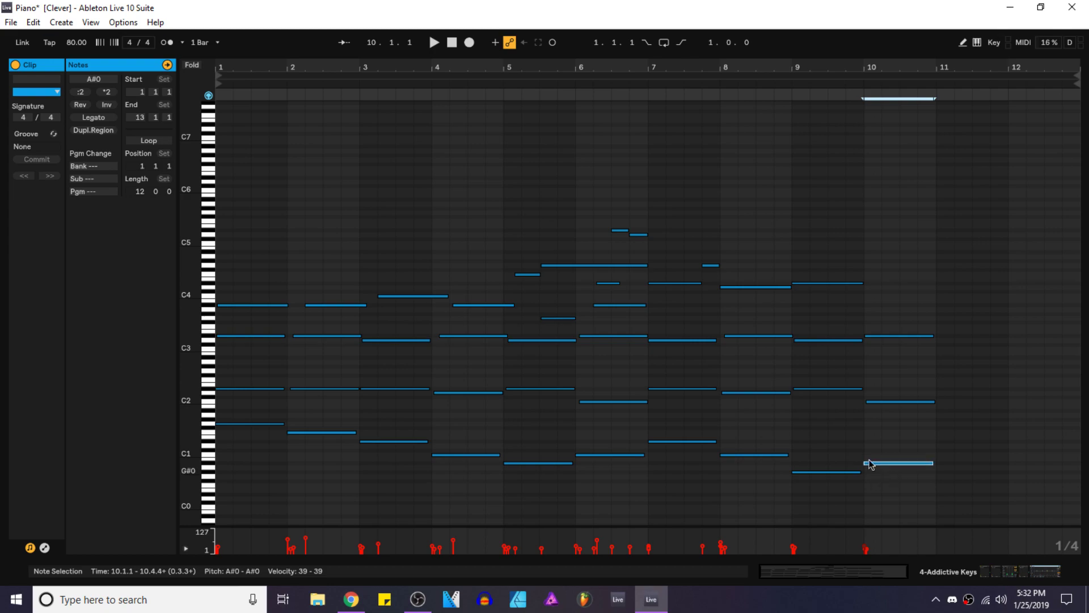
# Step: Lower the bar 8 bass note to G#0 and raise the bar 9 bass note to A#0
pyautogui.click(752, 454)
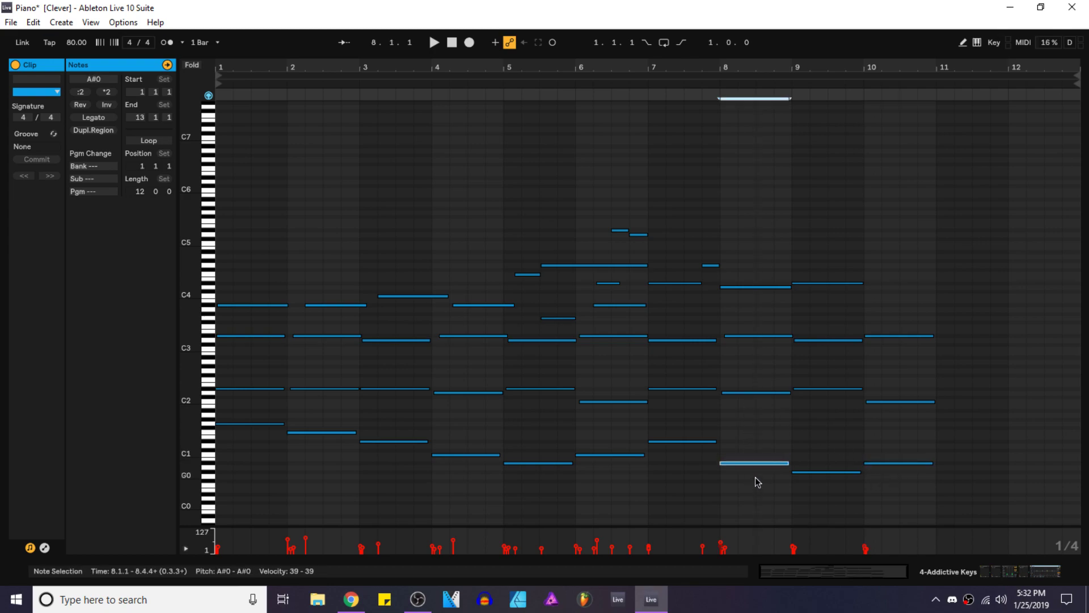
pyautogui.press('Down')
pyautogui.hotkey('alt', 'Right')
pyautogui.press('Up')
pyautogui.press('Up')
# Step: Lower the second-lowest notes to A#1 in bar 8 and C2 in bar 9
pyautogui.click(748, 391)
pyautogui.press('Down')
pyautogui.press('Down')
pyautogui.press('Down')
pyautogui.press('Down')
pyautogui.click(817, 390)
pyautogui.press('Down')
pyautogui.press('Down')
pyautogui.press('Down')
# Step: Raise the two lowest notes of bar 10 to D#2 and C1
pyautogui.moveTo(748, 504); pyautogui.dragTo(850, 512)
pyautogui.scroll(2, 864, 466)
pyautogui.moveTo(900, 387); pyautogui.dragTo(953, 529)
pyautogui.press('Up')
pyautogui.press('Up')
pyautogui.press('Up')
pyautogui.click(918, 434)
pyautogui.press('Up')
pyautogui.press('Up')
# Step: Select the stacked chord notes of bars 7 to 10 bar by bar to check the harmony
pyautogui.moveTo(598, 371); pyautogui.dragTo(604, 472)
pyautogui.moveTo(673, 377); pyautogui.dragTo(710, 511)
pyautogui.moveTo(829, 401); pyautogui.dragTo(856, 514)
pyautogui.hotkey('ctrl', 'z')
pyautogui.moveTo(798, 388); pyautogui.dragTo(820, 497)
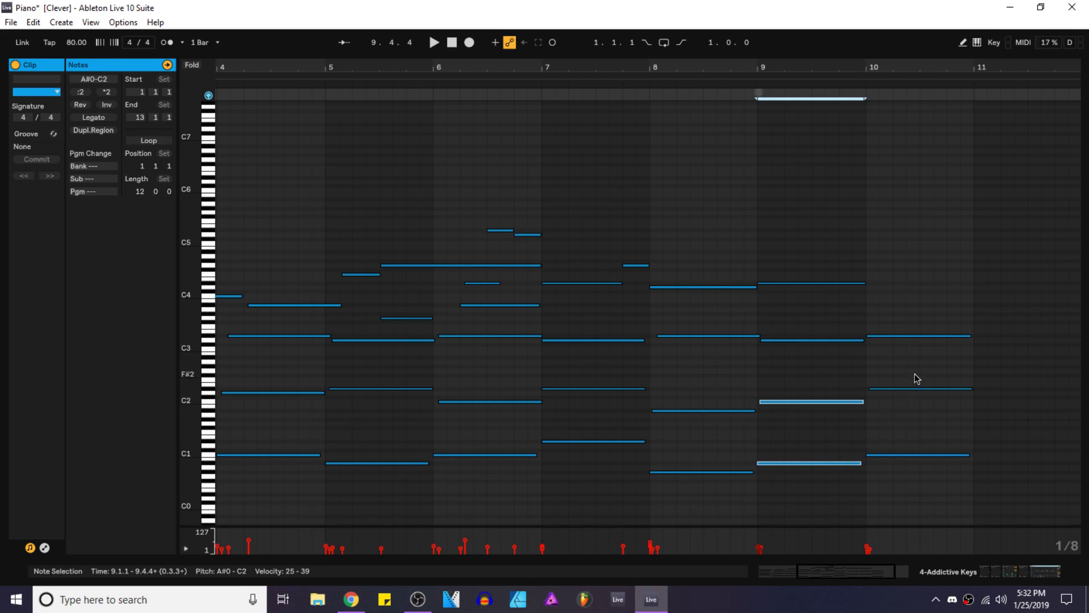
pyautogui.moveTo(917, 376); pyautogui.dragTo(949, 522)
pyautogui.moveTo(594, 313); pyautogui.dragTo(573, 553)
pyautogui.moveTo(681, 323); pyautogui.dragTo(706, 485)
pyautogui.moveTo(816, 322); pyautogui.dragTo(840, 488)
pyautogui.moveTo(911, 309); pyautogui.dragTo(920, 525)
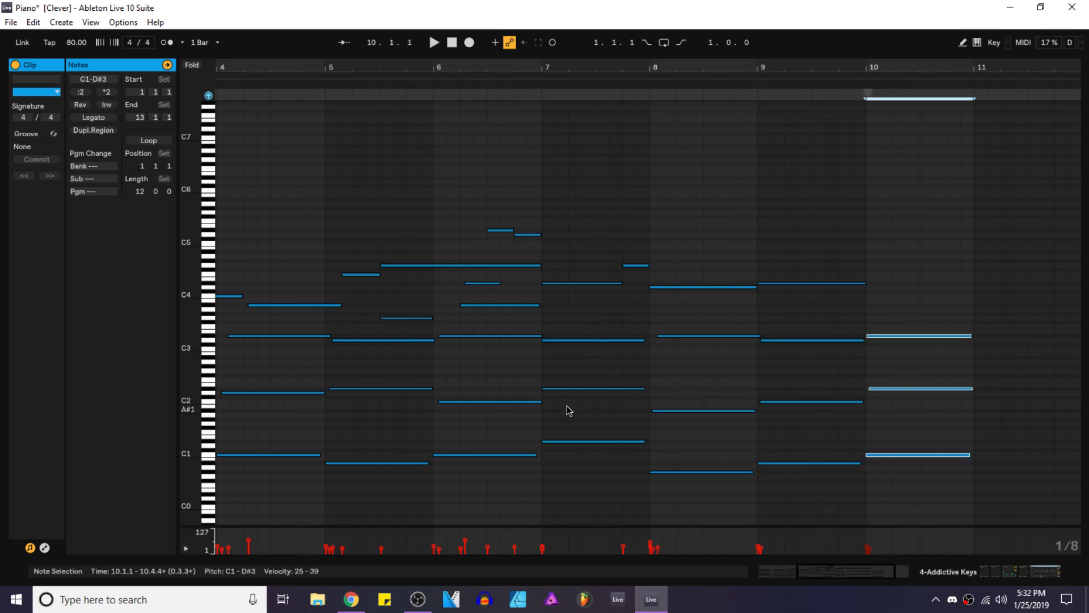
pyautogui.moveTo(589, 211); pyautogui.dragTo(596, 477)
pyautogui.moveTo(695, 223); pyautogui.dragTo(720, 488)
pyautogui.moveTo(811, 202); pyautogui.dragTo(865, 551)
# Step: Duplicate the bar 9 D#4 melody note into bar 10 and raise the copy to G4
pyautogui.click(857, 283)
pyautogui.hotkey('ctrl', 'd')
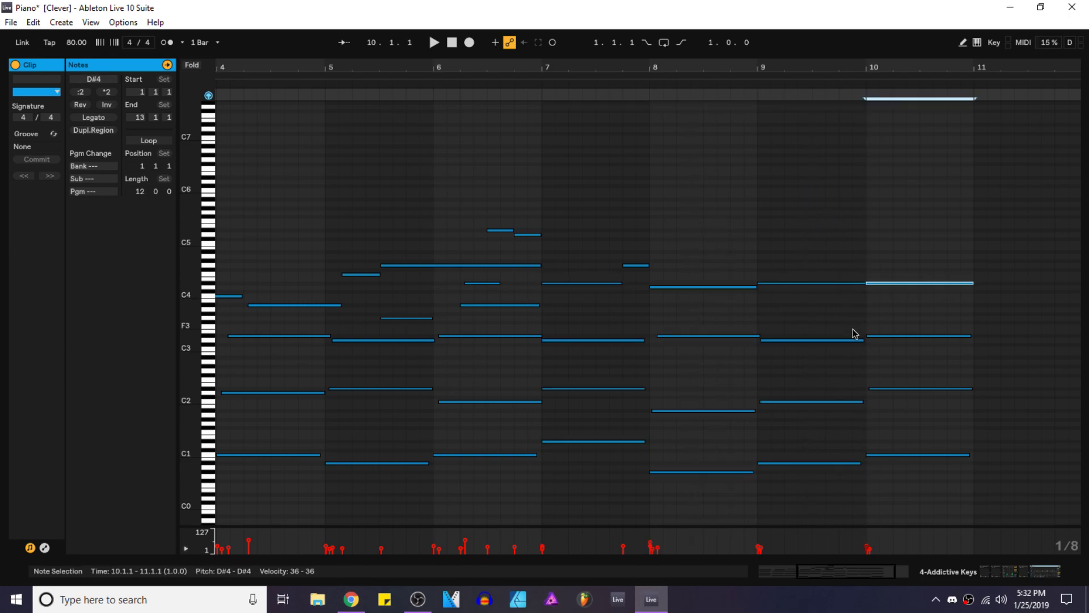
pyautogui.press('Up')
pyautogui.press('Up')
pyautogui.press('Up')
pyautogui.press('Up')
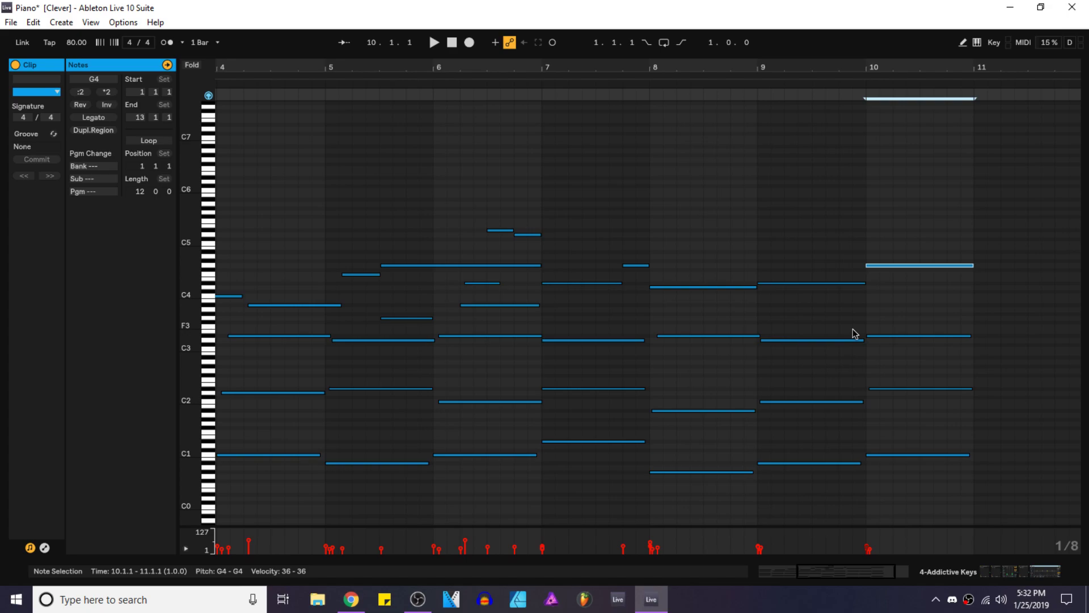
# Step: Lower the bar 10 melody note to F#4 and shorten it to end at 10.3
pyautogui.press('Down')
pyautogui.hotkey('shift', 'Left')
pyautogui.hotkey('shift', 'Left')
pyautogui.hotkey('shift', 'Left')
pyautogui.hotkey('shift', 'Left')
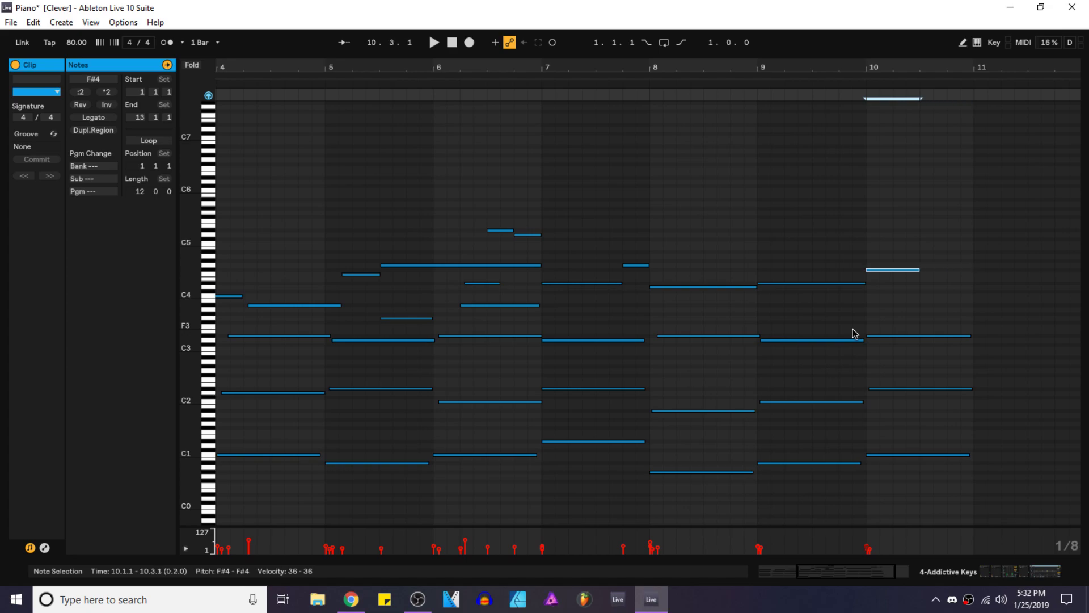
# Step: Duplicate the F#4 note to 10.3 and transpose the copy to D#4
pyautogui.hotkey('ctrl', 'd')
pyautogui.press('Down')
pyautogui.press('Down')
pyautogui.press('Down')
pyautogui.press('Down')
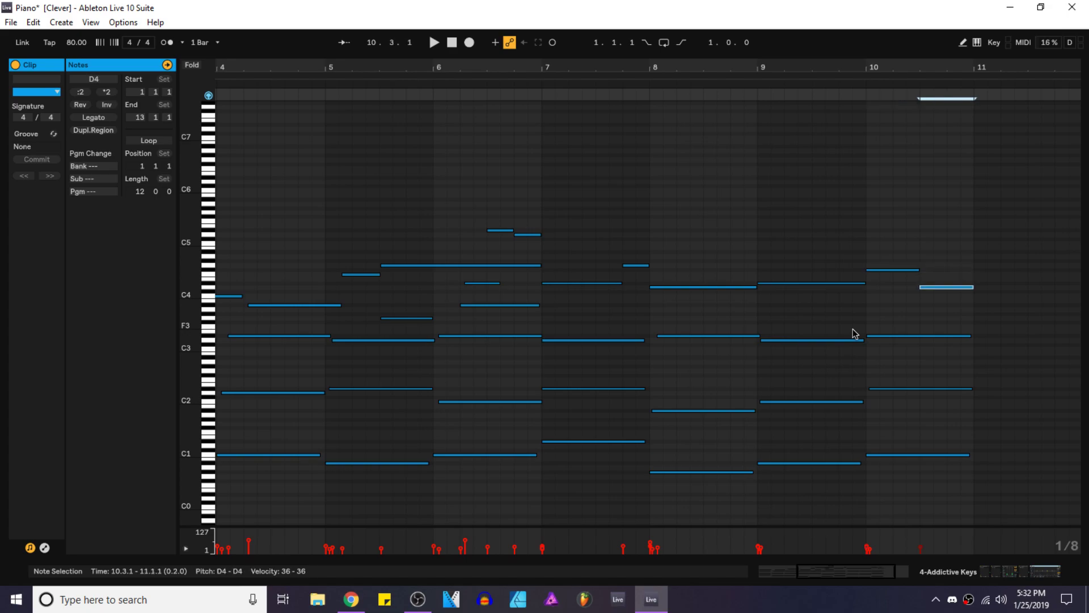
pyautogui.press('Up')
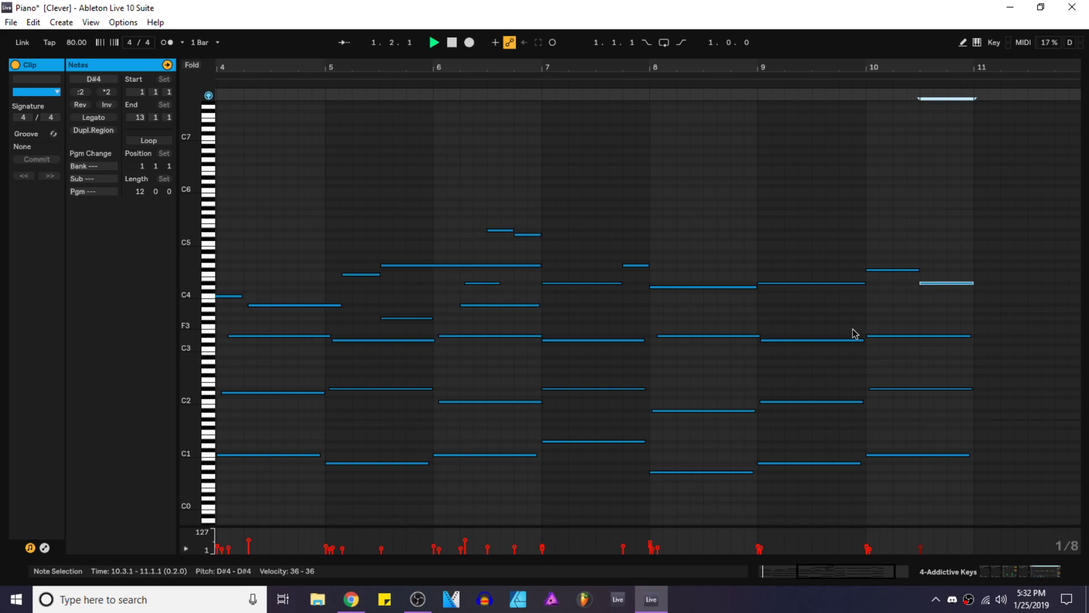
# Step: Raise the F#4 note at the start of bar 10 to G4 and shorten it to end at 10.2
pyautogui.click(896, 270)
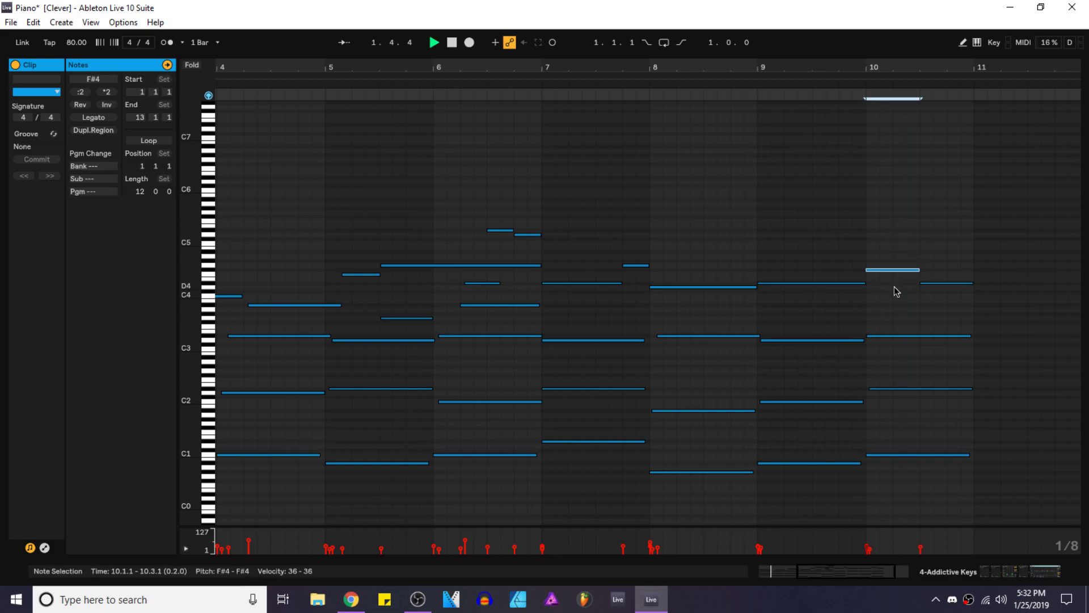
pyautogui.press('Up')
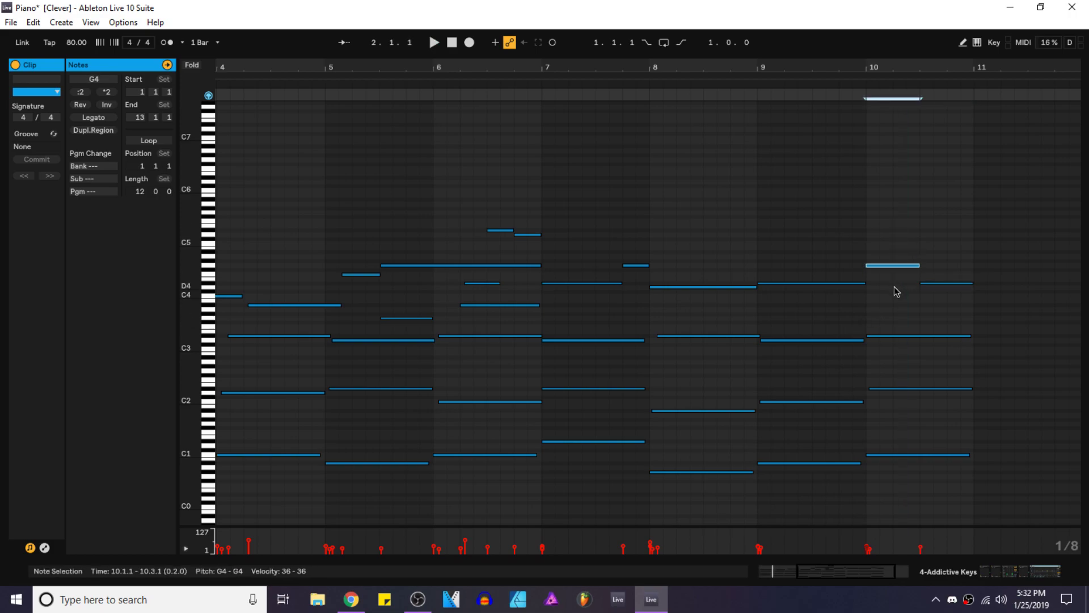
pyautogui.hotkey('shift', 'Left')
pyautogui.press('space')
# Step: Make the D#4 melody note in bar 10 start at 10.2 and last until 11.1
pyautogui.rightClick(894, 287)
pyautogui.click(949, 261)
pyautogui.moveTo(950, 254); pyautogui.dragTo(959, 324)
pyautogui.press('Left')
pyautogui.press('Left')
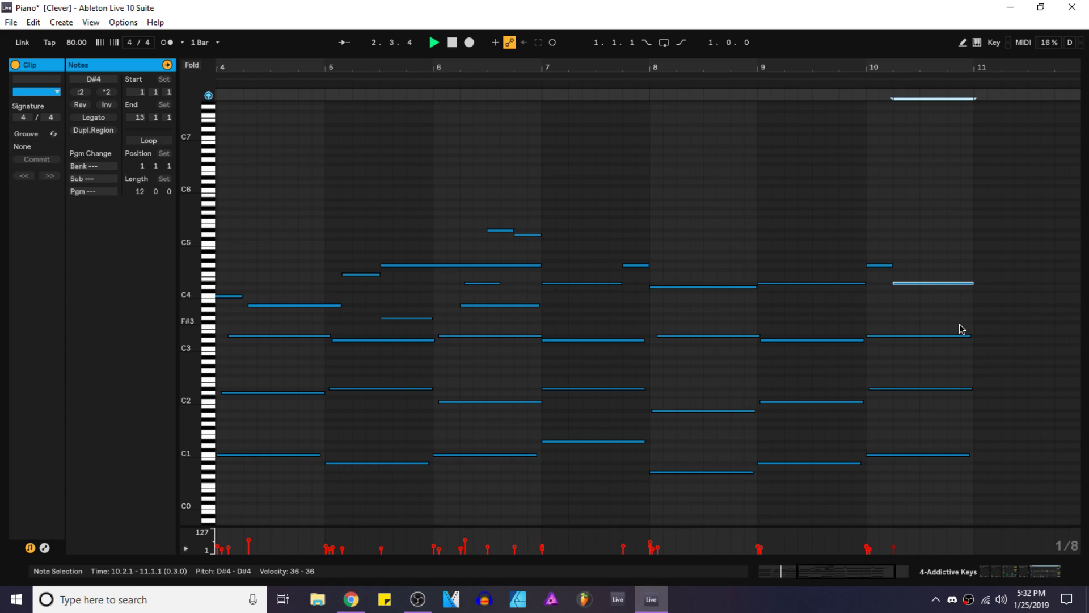
# Step: Shift the G4 melody note of bar 10 slightly earlier, to start at 9.4.4
pyautogui.click(882, 271)
pyautogui.scroll(4, 882, 269)
pyautogui.moveTo(845, 266); pyautogui.dragTo(839, 266)
pyautogui.press('space')
pyautogui.scroll(-5, 742, 271)
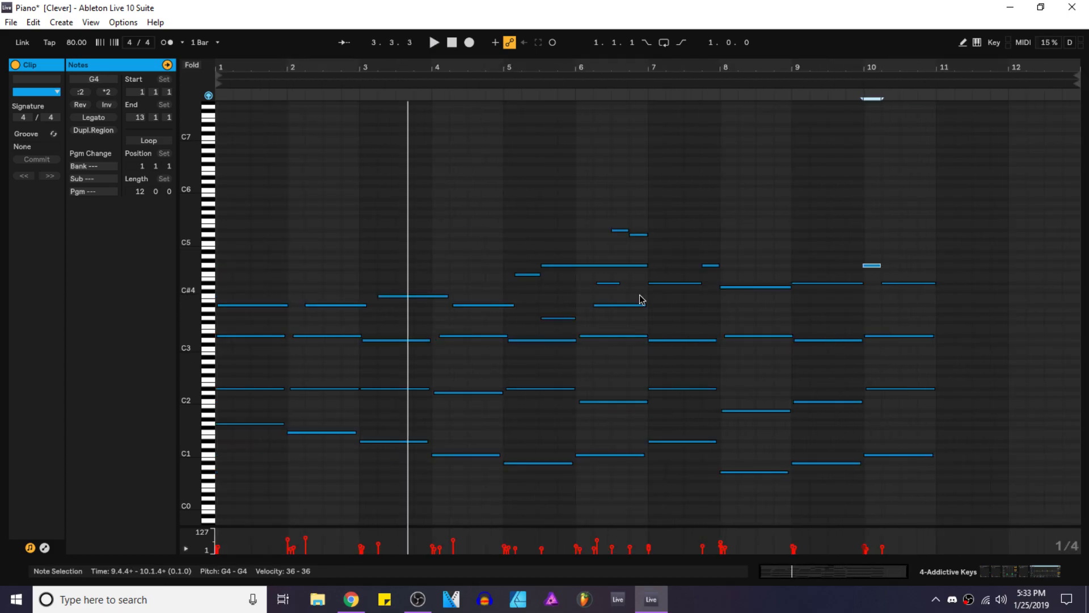
pyautogui.click(713, 185)
pyautogui.hotkey('ctrl', 'a')
pyautogui.hotkey('ctrl', 'd')
pyautogui.scroll(-4, 505, 284)
pyautogui.hotkey('ctrl', 'z')
pyautogui.scroll(3, 583, 280)
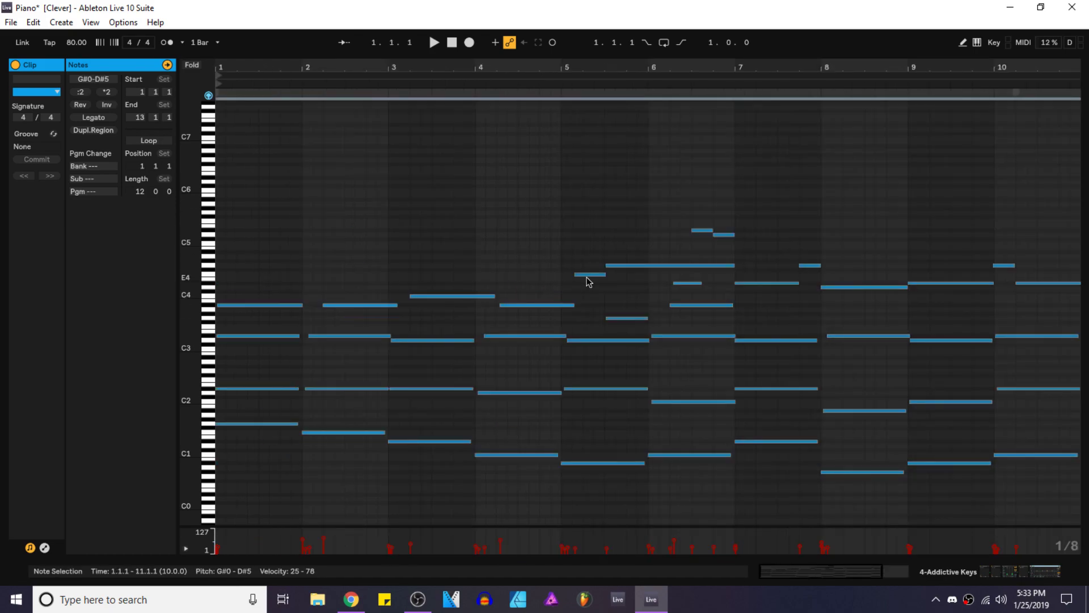
pyautogui.click(929, 247)
pyautogui.hotkey('ctrl', 'v')
pyautogui.hotkey('ctrl', 'z')
# Step: Try duplicating the entire ten-bar passage directly after itself at bar 11, and undo the duplication
pyautogui.moveTo(940, 219); pyautogui.dragTo(59, 590)
pyautogui.hotkey('ctrl', 'd')
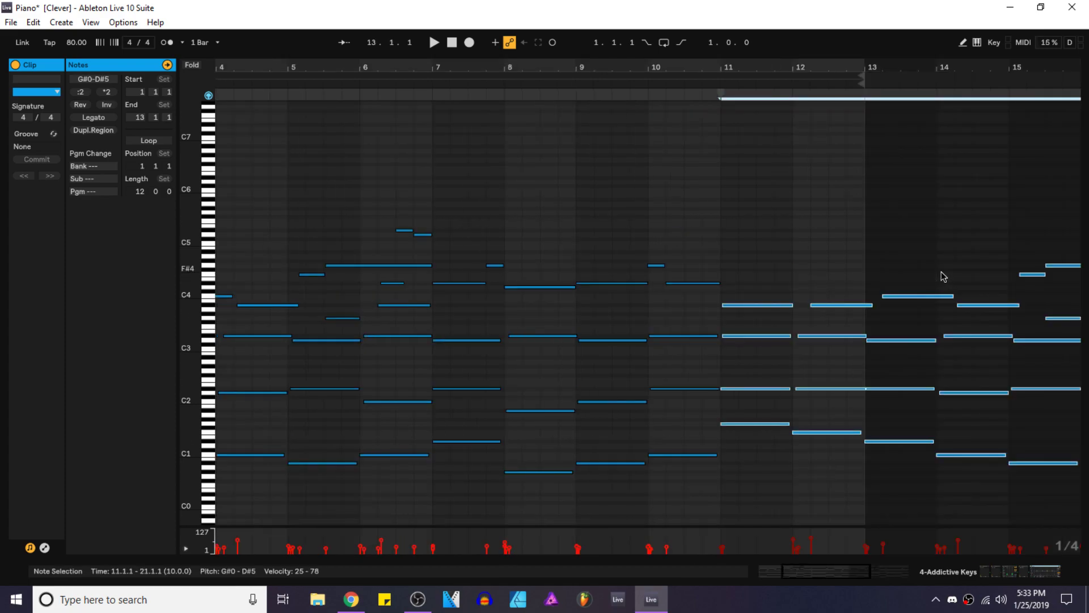
pyautogui.click(736, 271)
pyautogui.scroll(2, 736, 271)
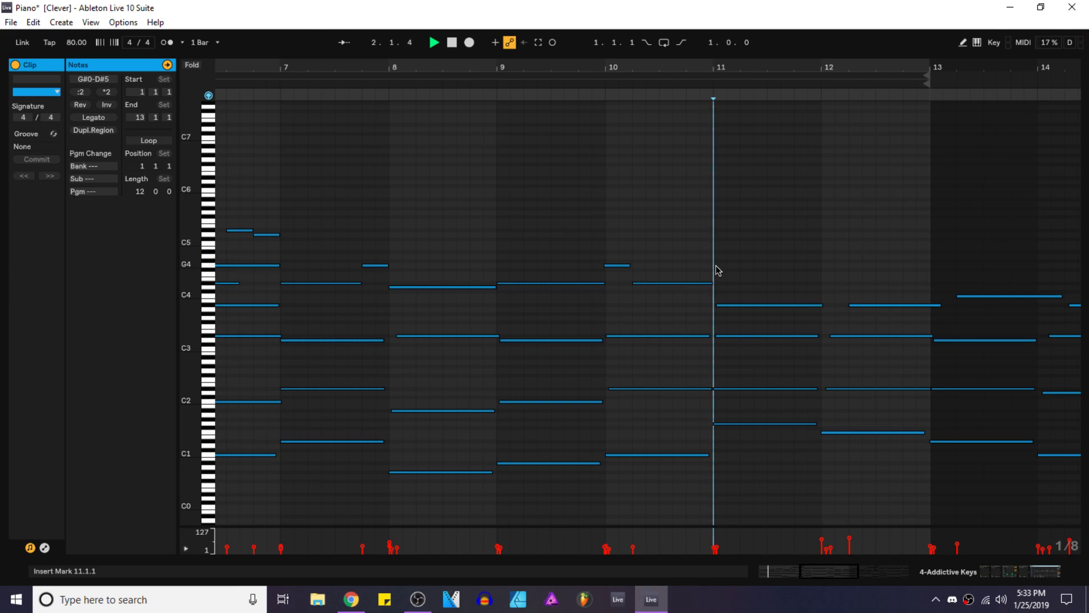
pyautogui.scroll(-3, 522, 177)
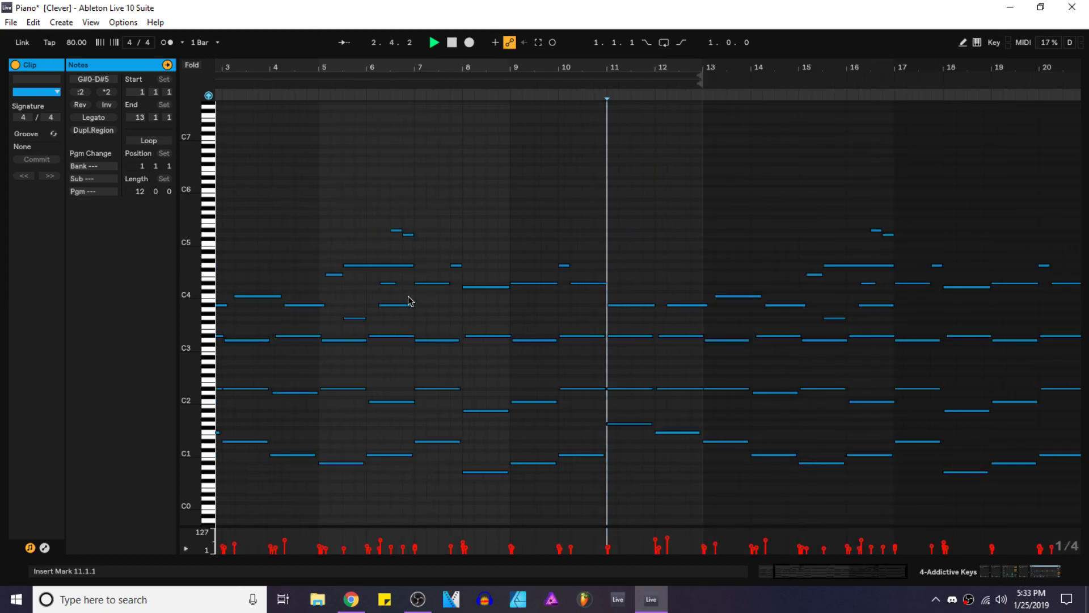
pyautogui.scroll(-1, 688, 267)
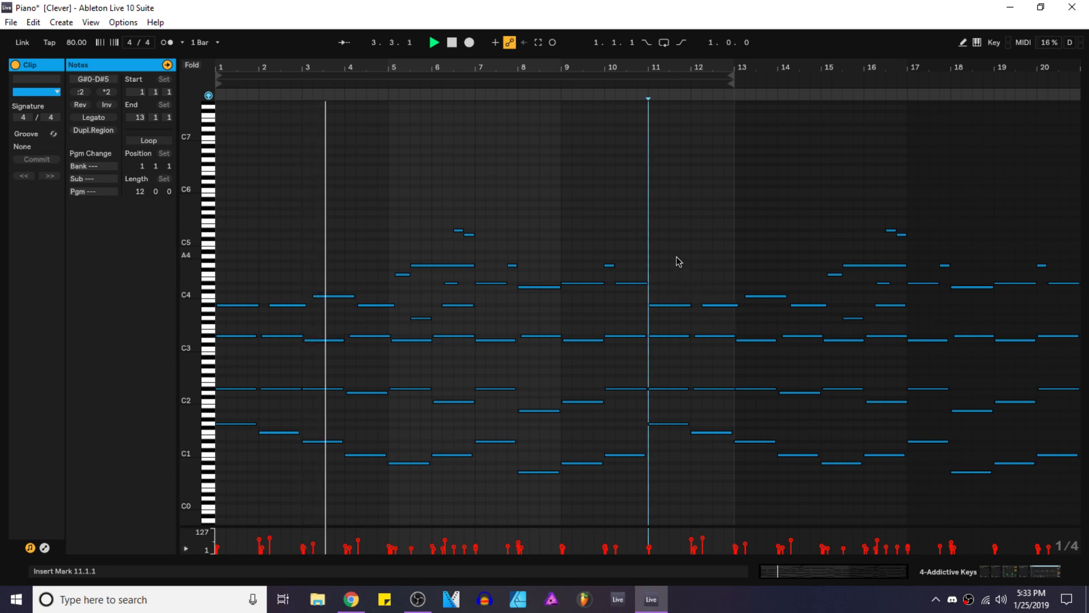
pyautogui.hotkey('ctrl', 'z')
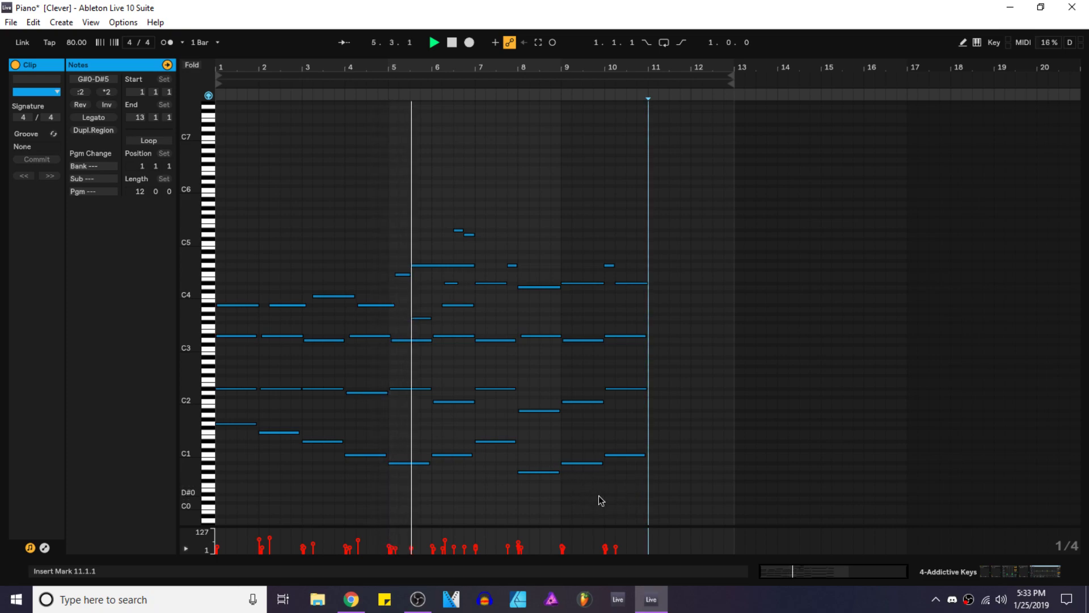
# Step: Paste a copy of the ten-bar passage at bar 13 and extend the clip end and loop to bar 23
pyautogui.click(737, 432)
pyautogui.hotkey('ctrl', 'v')
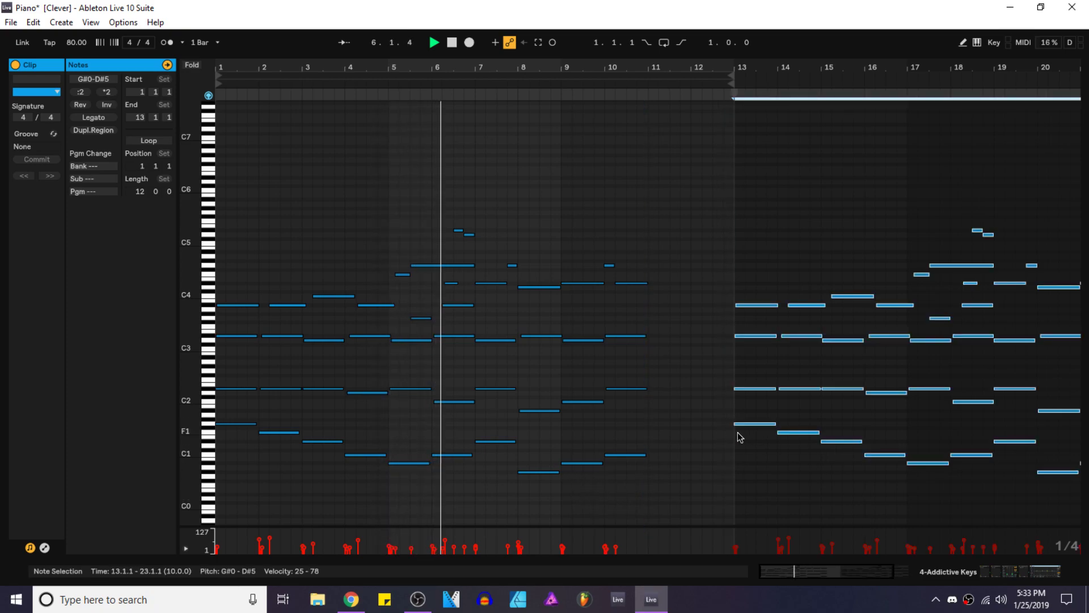
pyautogui.moveTo(738, 99)
pyautogui.mouseDown()
pyautogui.moveTo(1078, 99)
pyautogui.moveTo(978, 127)
pyautogui.mouseUp()
pyautogui.scroll(-2, 719, 221)
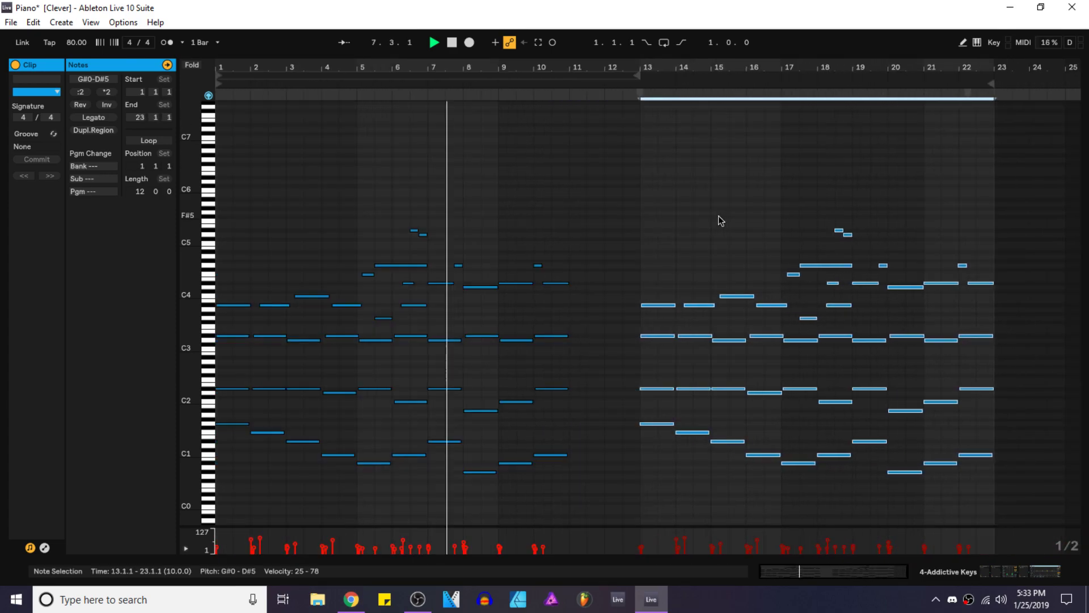
pyautogui.moveTo(640, 83); pyautogui.dragTo(992, 112)
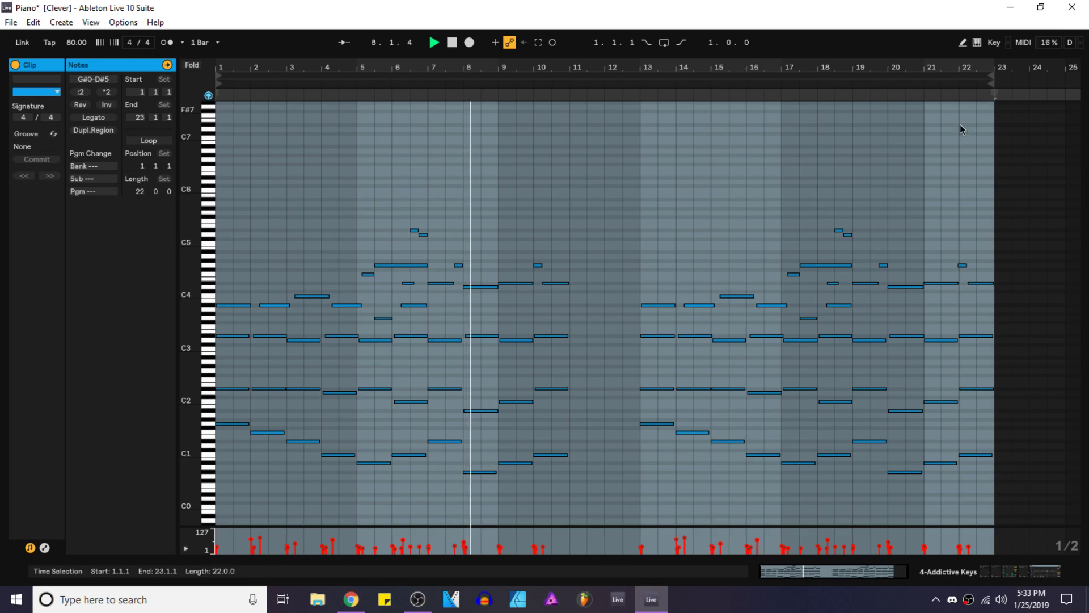
# Step: Shorten the D4 melody note in bar 8 to about 8.3.3 and start the following D#4 note there
pyautogui.click(519, 248)
pyautogui.scroll(4, 500, 290)
pyautogui.press('space')
pyautogui.moveTo(469, 262); pyautogui.dragTo(483, 342)
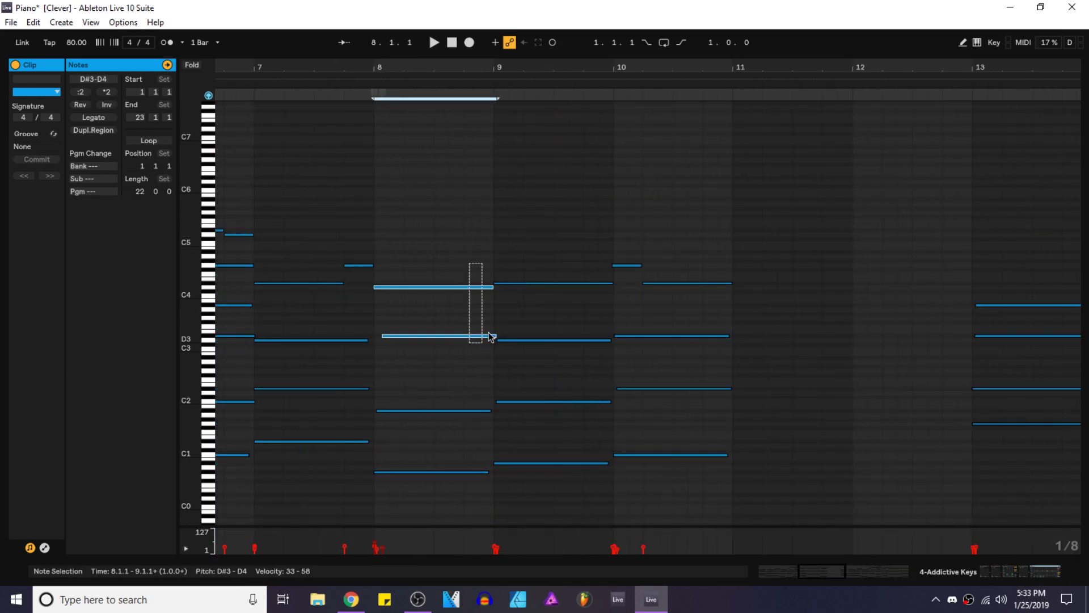
pyautogui.click(491, 287)
pyautogui.click(508, 283)
pyautogui.moveTo(456, 291)
pyautogui.mouseDown()
pyautogui.moveTo(442, 291)
pyautogui.moveTo(491, 283)
pyautogui.moveTo(448, 283)
pyautogui.mouseUp()
pyautogui.press('Left')
pyautogui.click(372, 252)
pyautogui.press('space')
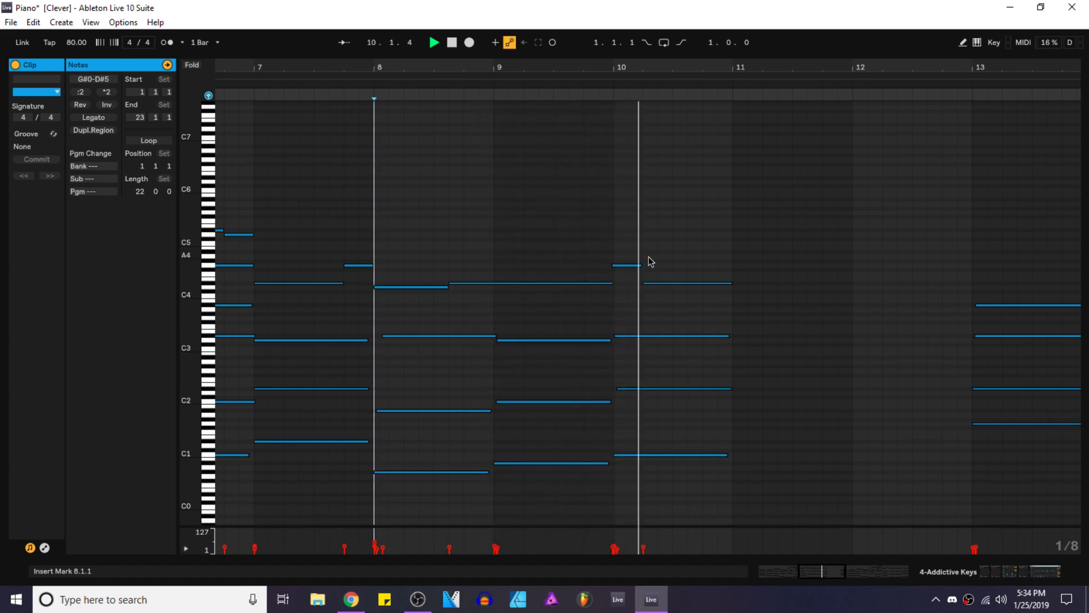
# Step: Shorten the D#4 melody note in bar 10 to end at 10.4 and add a D4 note filling the last beat
pyautogui.scroll(-2, 564, 304)
pyautogui.scroll(2, 643, 314)
pyautogui.press('space')
pyautogui.click(635, 283)
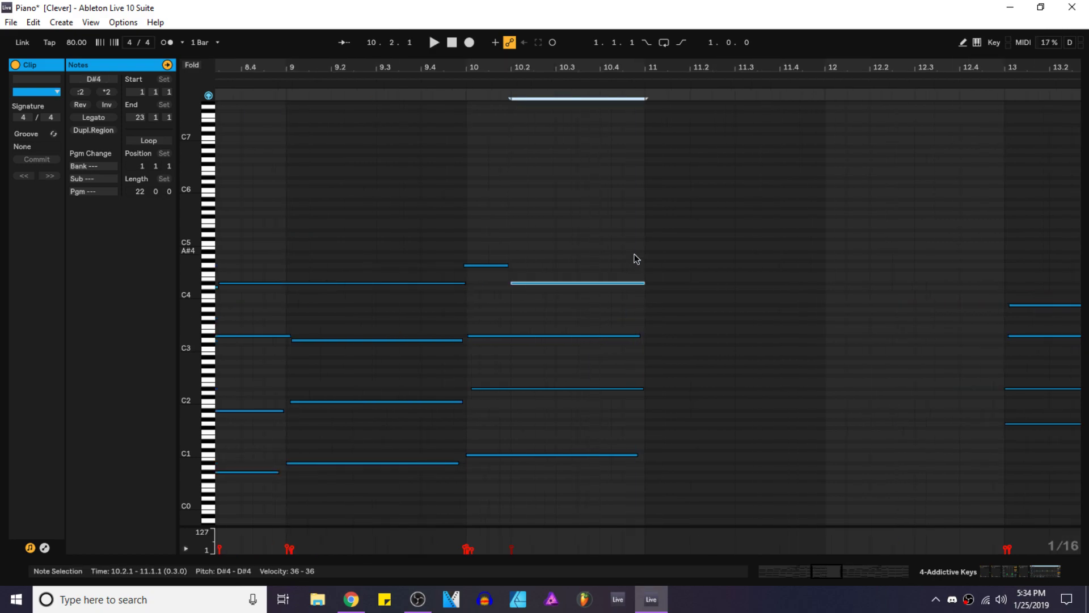
pyautogui.moveTo(645, 280); pyautogui.dragTo(604, 288)
pyautogui.click(623, 272)
pyautogui.moveTo(475, 255); pyautogui.dragTo(682, 286)
pyautogui.hotkey('ctrl', 'z')
pyautogui.moveTo(570, 281); pyautogui.dragTo(642, 283)
pyautogui.hotkey('ctrl', 'd')
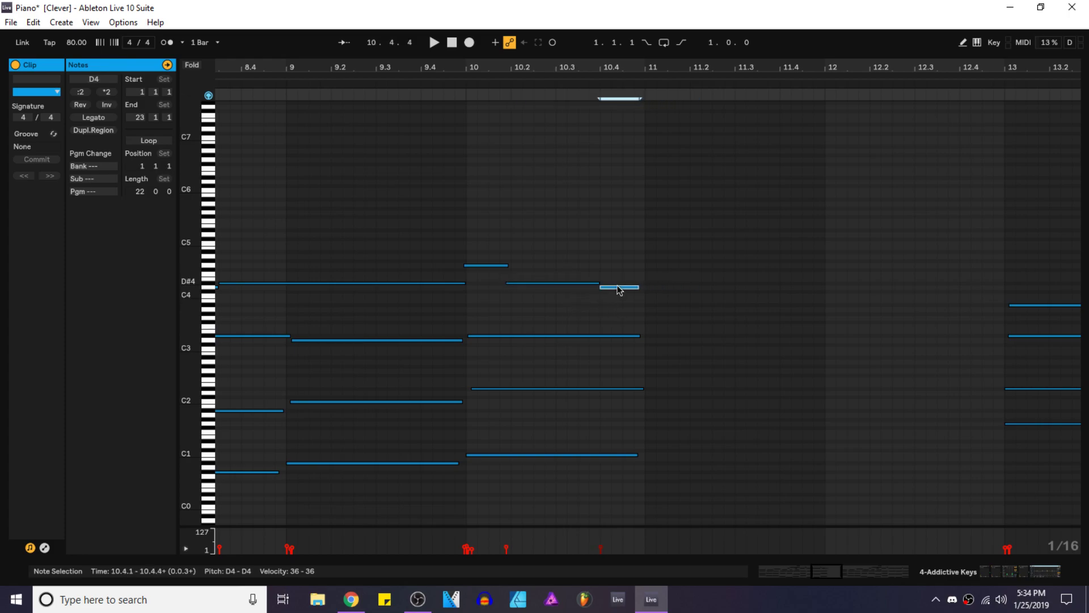
# Step: Duplicate the bar 10 melody notes into bar 11 and transpose the first copied note to D#5
pyautogui.moveTo(496, 236); pyautogui.dragTo(641, 292)
pyautogui.hotkey('ctrl', 'd')
pyautogui.click(661, 265)
pyautogui.hotkey('shift', 'Up')
pyautogui.press('Down')
pyautogui.press('Down')
pyautogui.press('Down')
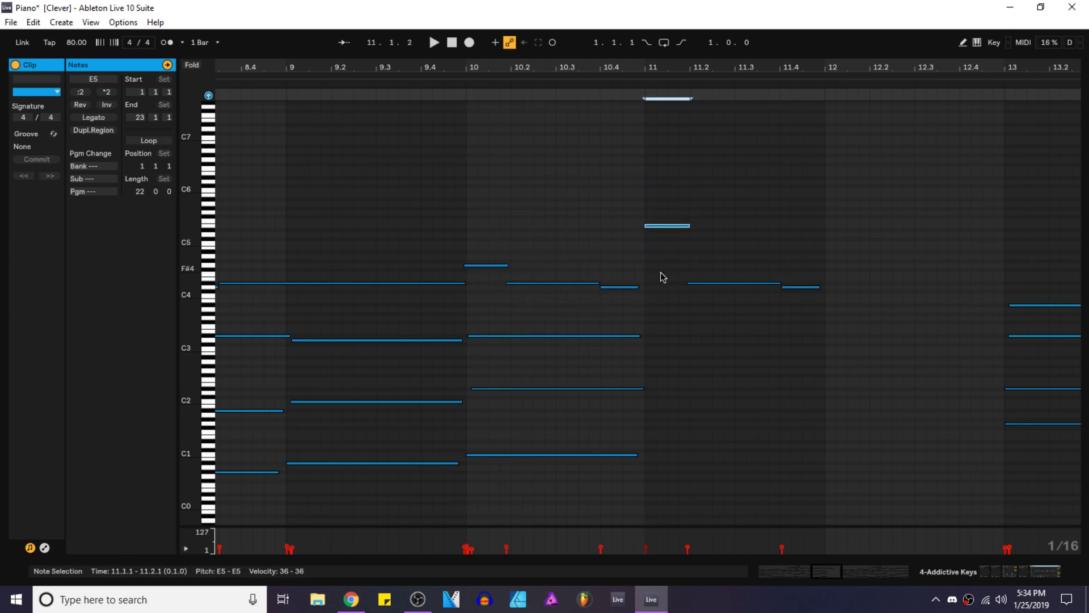
pyautogui.press('Down')
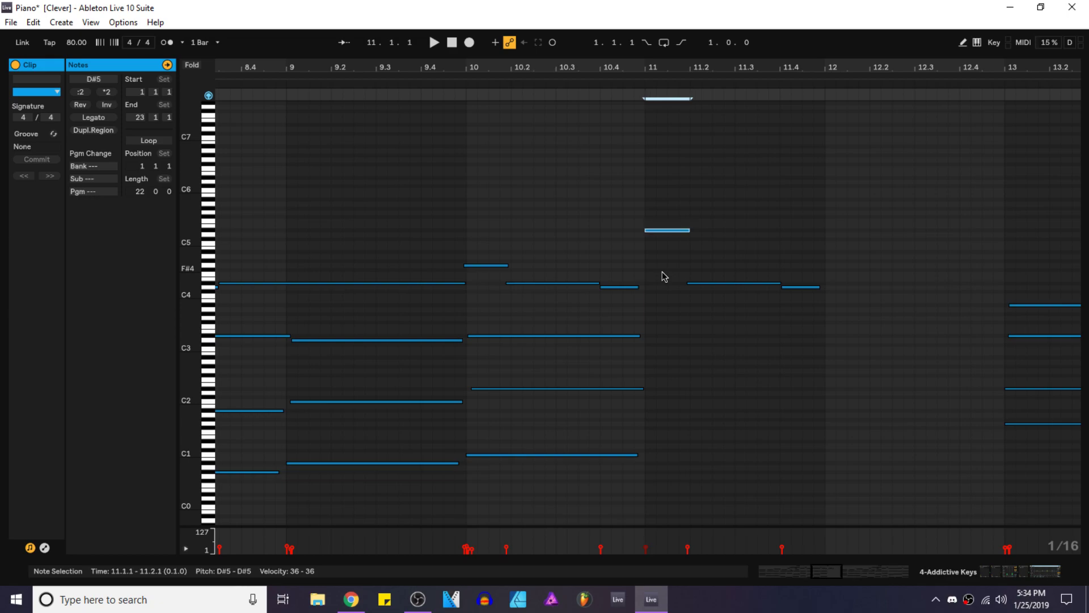
# Step: Duplicate the C1 bass note of bar 10 into bar 11 and transpose the copy to D#1
pyautogui.scroll(-4, 551, 483)
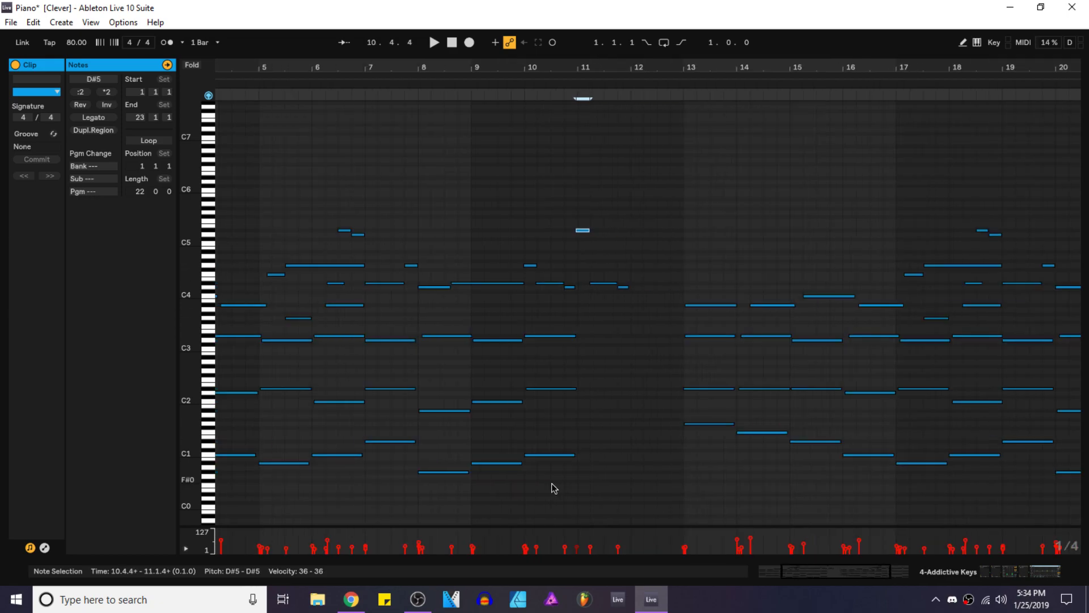
pyautogui.moveTo(497, 482); pyautogui.dragTo(500, 323)
pyautogui.moveTo(535, 312); pyautogui.dragTo(566, 328)
pyautogui.press('+')
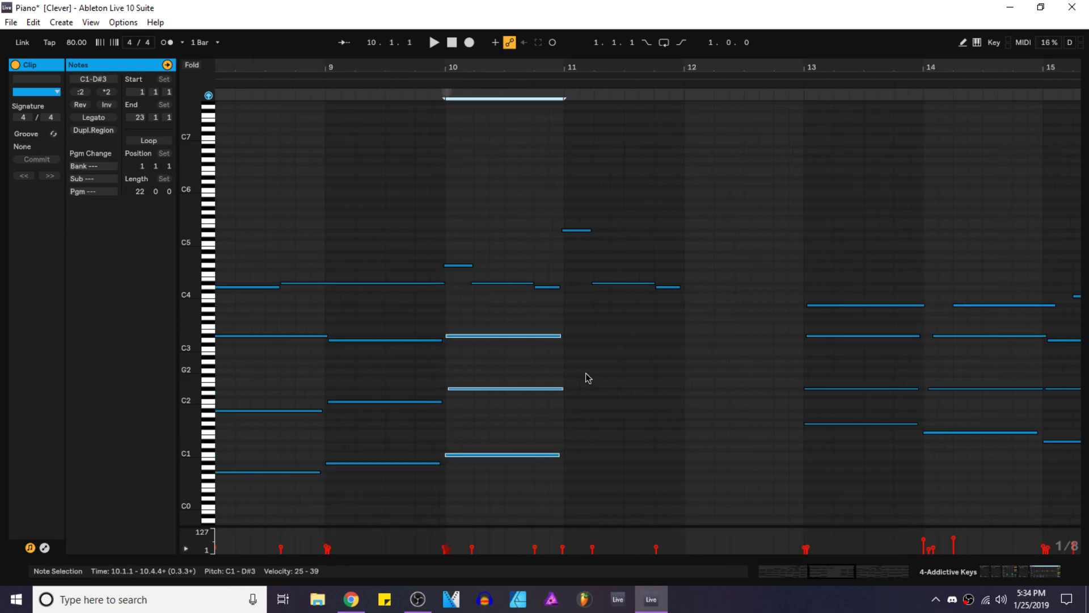
pyautogui.click(559, 455)
pyautogui.hotkey('ctrl', 'd')
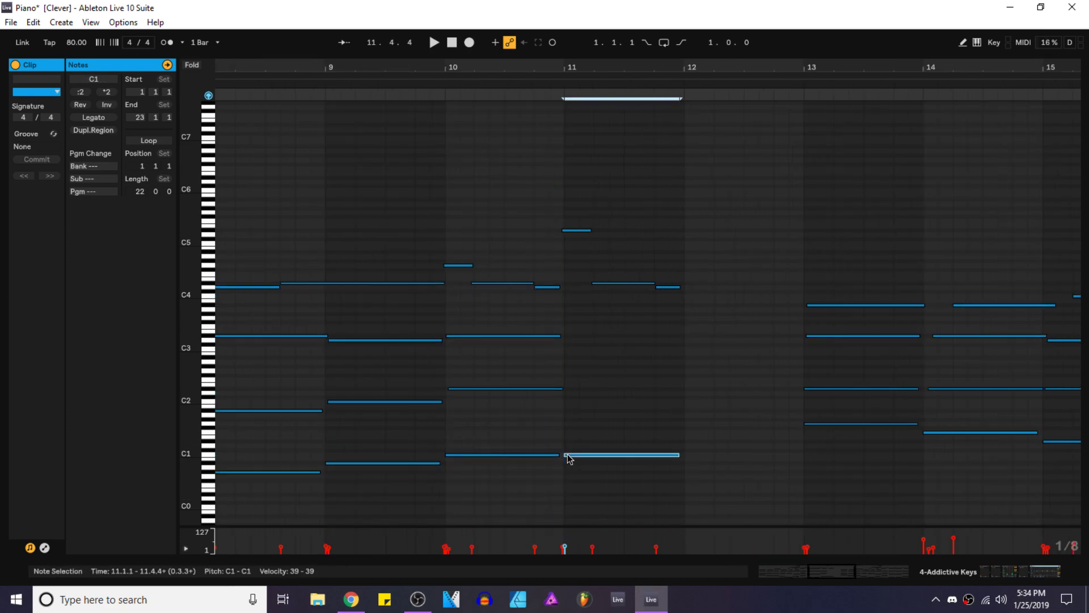
pyautogui.press('Up')
# Step: Copy the D#2 chord note of bar 10 to the start of bar 11 and raise the copy to G2
pyautogui.click(559, 389)
pyautogui.hotkey('ctrl', 'c')
pyautogui.click(568, 363)
pyautogui.hotkey('ctrl', 'v')
pyautogui.press('Up')
pyautogui.press('Up')
pyautogui.press('Up')
pyautogui.press('Up')
pyautogui.click(535, 358)
# Step: Copy the D#3 chord note of bar 10 to the start of bar 11 and lower the copy to D3
pyautogui.click(559, 336)
pyautogui.hotkey('ctrl', 'c')
pyautogui.click(566, 328)
pyautogui.hotkey('ctrl', 'v')
pyautogui.press('Down')
# Step: Copy the three-note chord of bar 9 to the start of bar 12
pyautogui.moveTo(642, 460); pyautogui.dragTo(668, 418)
pyautogui.click(688, 441)
pyautogui.keyDown('ctrl'); pyautogui.scroll(-3, 566, 479); pyautogui.keyUp('ctrl')
pyautogui.moveTo(484, 478); pyautogui.dragTo(493, 331)
pyautogui.click(620, 362)
pyautogui.hotkey('ctrl', 'v')
pyautogui.keyDown('ctrl'); pyautogui.scroll(4, 620, 356); pyautogui.keyUp('ctrl')
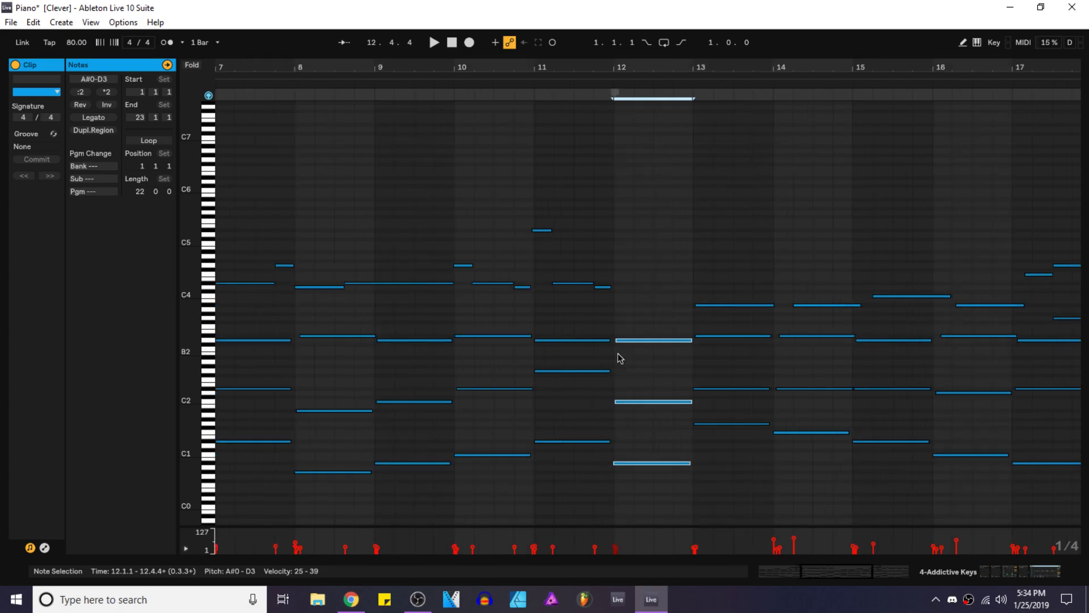
# Step: Play the clip and extend the D#1 bass note of bar 11 slightly past the start of bar 12
pyautogui.click(622, 384)
pyautogui.keyDown('ctrl'); pyautogui.scroll(-3, 625, 401); pyautogui.keyUp('ctrl')
pyautogui.press('space')
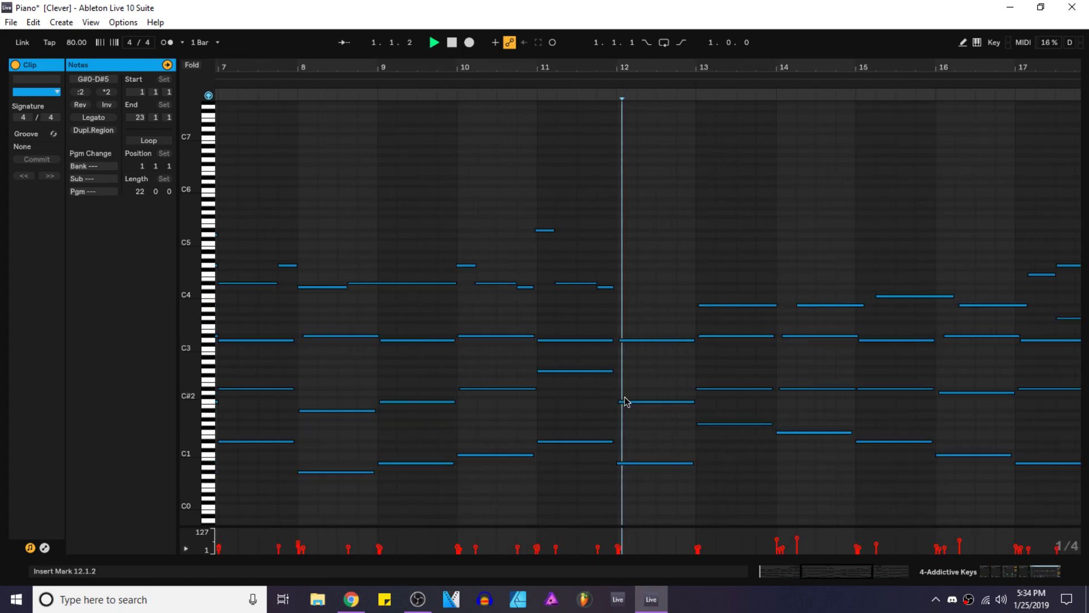
pyautogui.moveTo(613, 441); pyautogui.dragTo(621, 444)
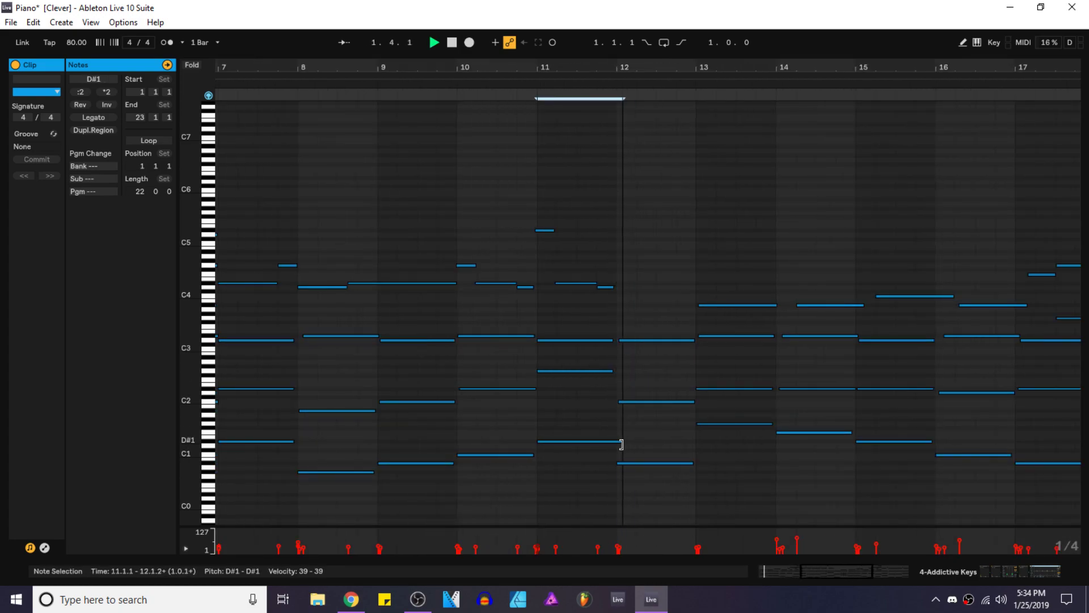
pyautogui.keyDown('ctrl'); pyautogui.scroll(-2, 632, 437); pyautogui.keyUp('ctrl')
pyautogui.scroll(1, 610, 362)
pyautogui.keyDown('ctrl'); pyautogui.scroll(2, 610, 324); pyautogui.keyUp('ctrl')
pyautogui.click(633, 322)
pyautogui.keyDown('ctrl'); pyautogui.scroll(3, 573, 320); pyautogui.keyUp('ctrl')
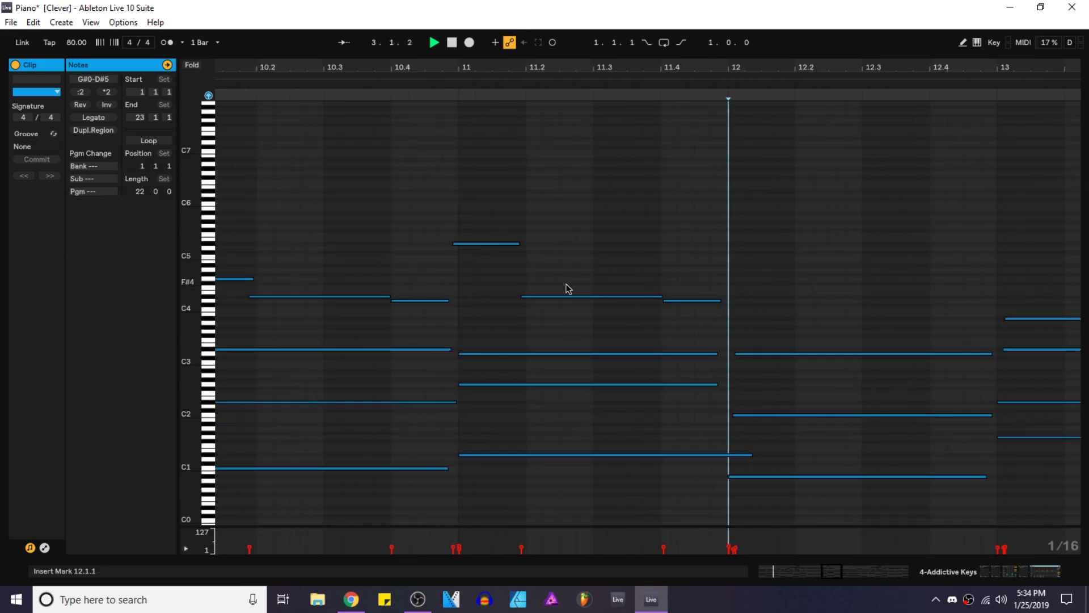
pyautogui.keyDown('ctrl'); pyautogui.scroll(-2, 657, 332); pyautogui.keyUp('ctrl')
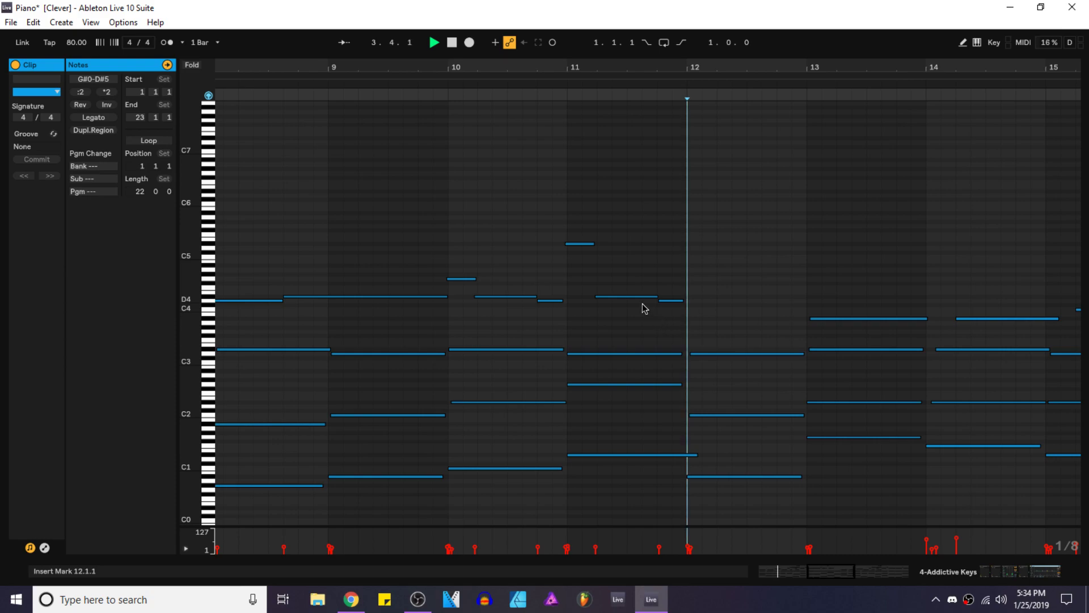
# Step: Raise the velocity of the D#4 and D4 melody notes in bar 11 to 47 and save the Live set
pyautogui.keyDown('ctrl'); pyautogui.scroll(-3, 644, 319); pyautogui.keyUp('ctrl')
pyautogui.click(578, 547)
pyautogui.moveTo(578, 546); pyautogui.dragTo(640, 543)
pyautogui.click(599, 547)
pyautogui.hotkey('ctrl', 's')
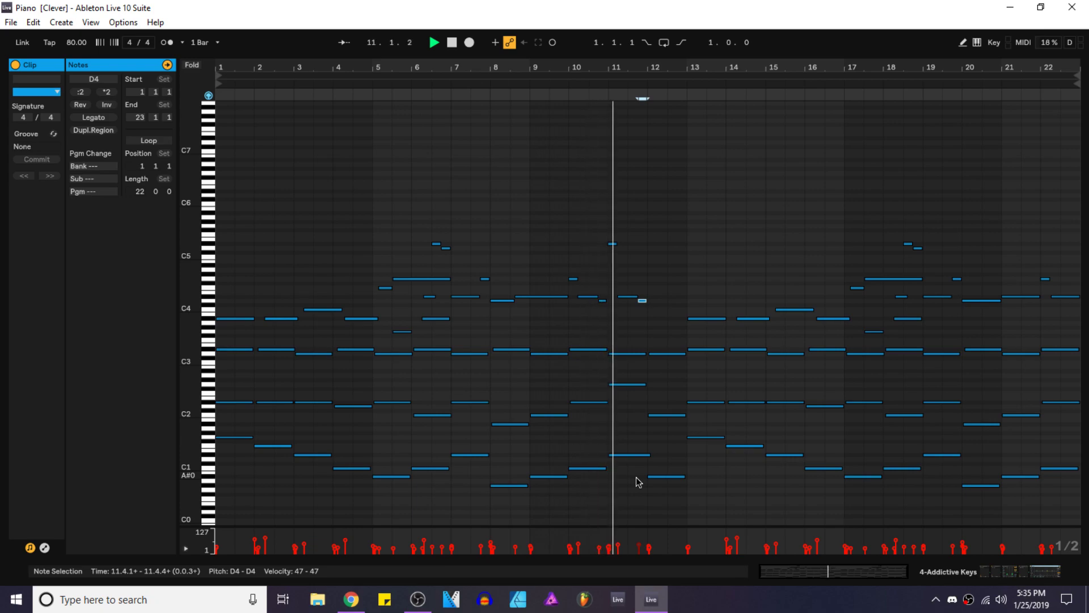
# Step: Stop playback, copy the D#5 note of bar 11 to directly after itself and lower the copy to D5
pyautogui.press('space')
pyautogui.click(613, 244)
pyautogui.scroll(8, 618, 258)
pyautogui.click(621, 258)
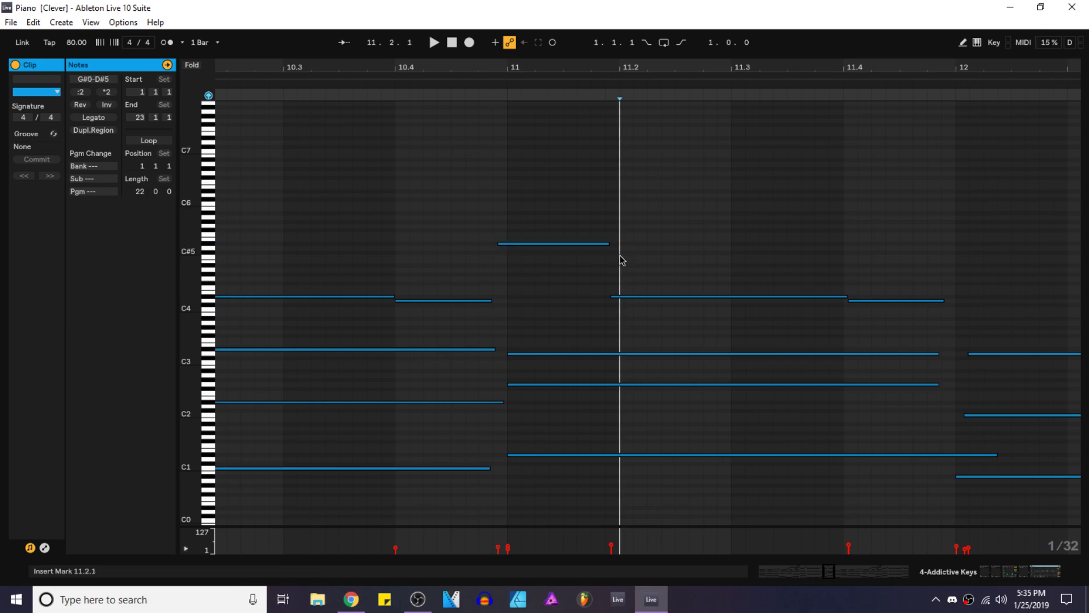
pyautogui.hotkey('ctrl', 'v')
pyautogui.press('Down')
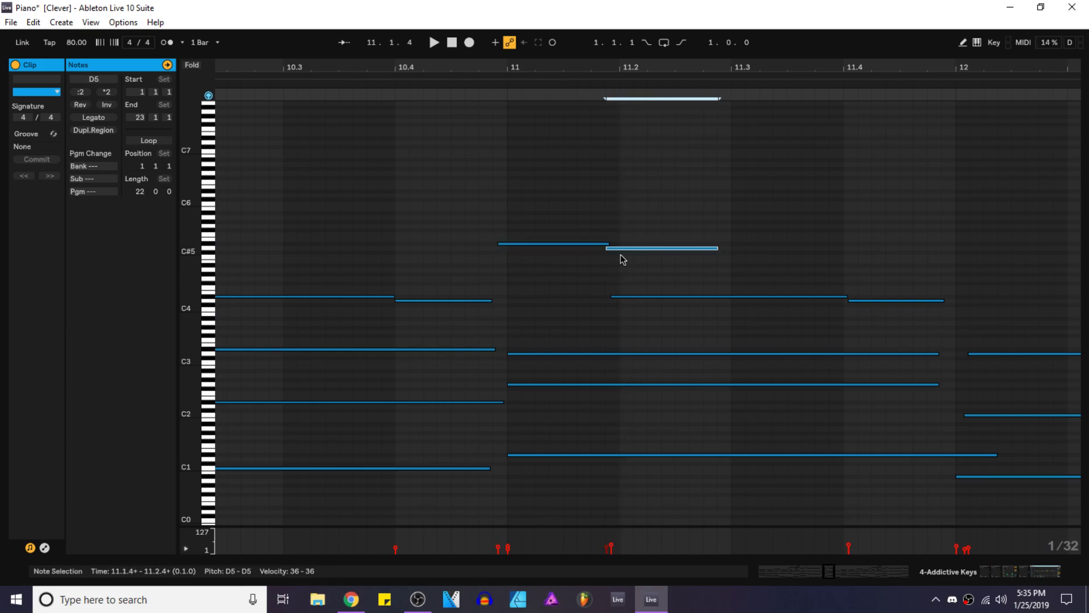
# Step: Trim the D#4 note in bar 11 to start at 11.3 and make the D5 note run from 11.2 to 11.3
pyautogui.moveTo(614, 298); pyautogui.dragTo(741, 301)
pyautogui.click(562, 243)
pyautogui.click(681, 248)
pyautogui.click(789, 296)
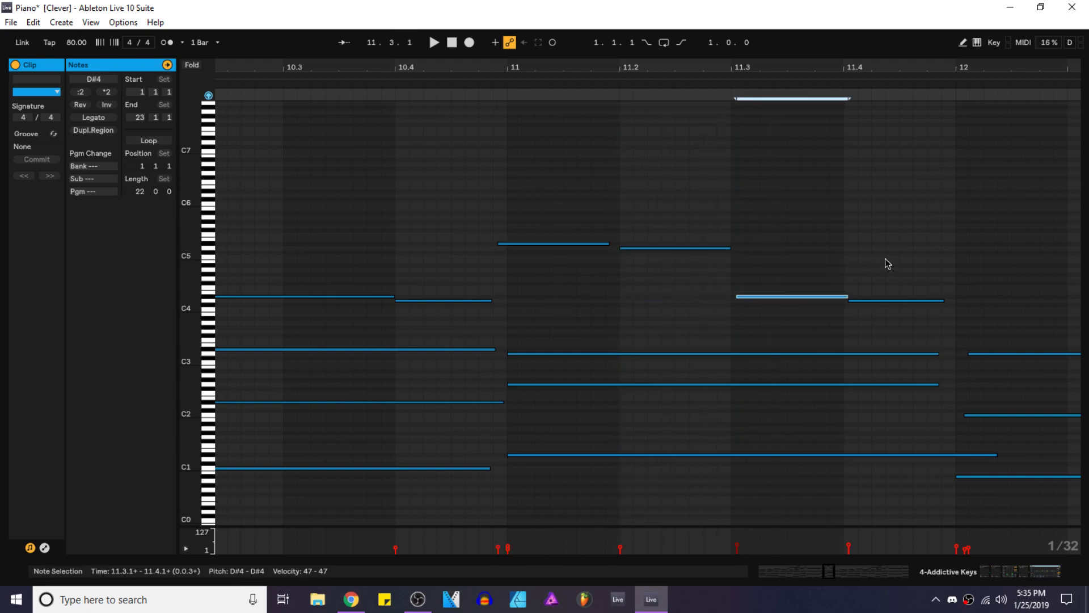
pyautogui.moveTo(887, 264); pyautogui.dragTo(919, 346)
pyautogui.scroll(-5, 584, 290)
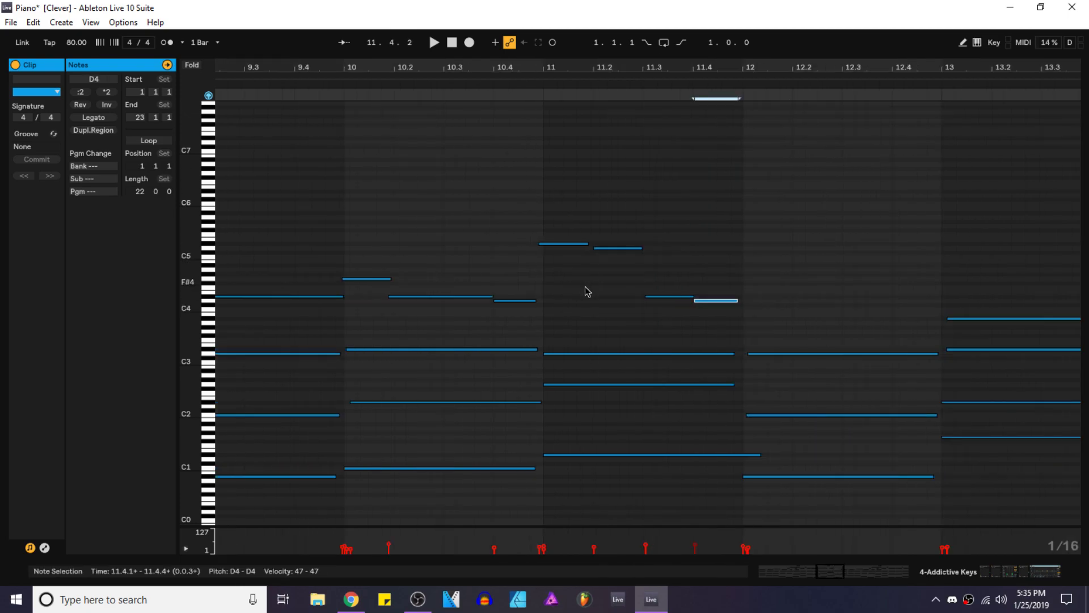
# Step: Copy the melody notes of bars 10 and 11 to bar 12 and play back the result
pyautogui.moveTo(428, 185); pyautogui.dragTo(684, 343)
pyautogui.hotkey('ctrl', 'c')
pyautogui.click(693, 275)
pyautogui.hotkey('ctrl', 'v')
pyautogui.click(408, 190)
pyautogui.scroll(-5, 651, 299)
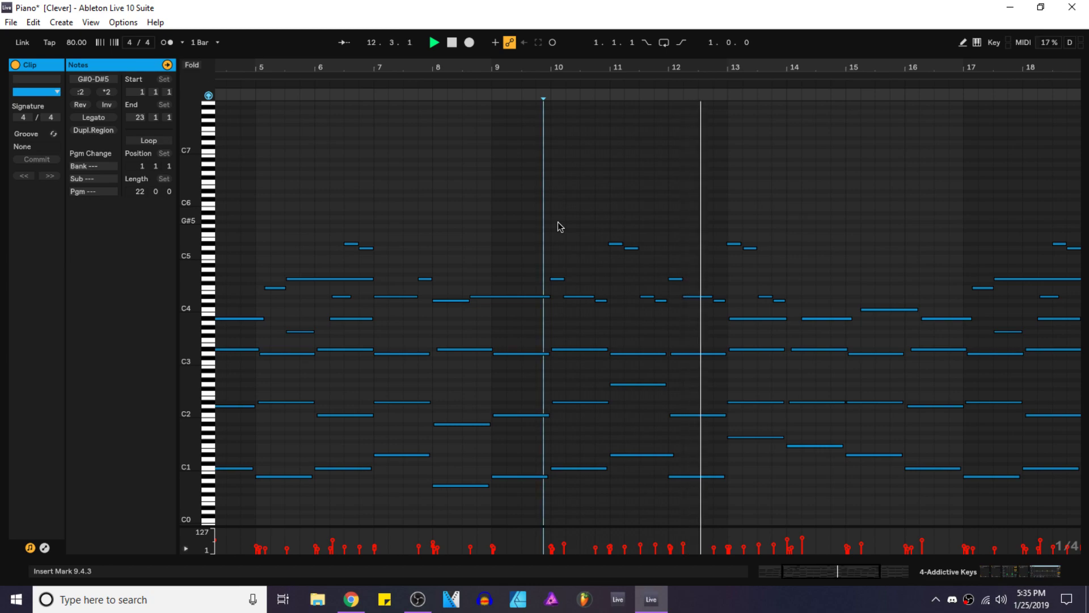
pyautogui.scroll(-3, 721, 279)
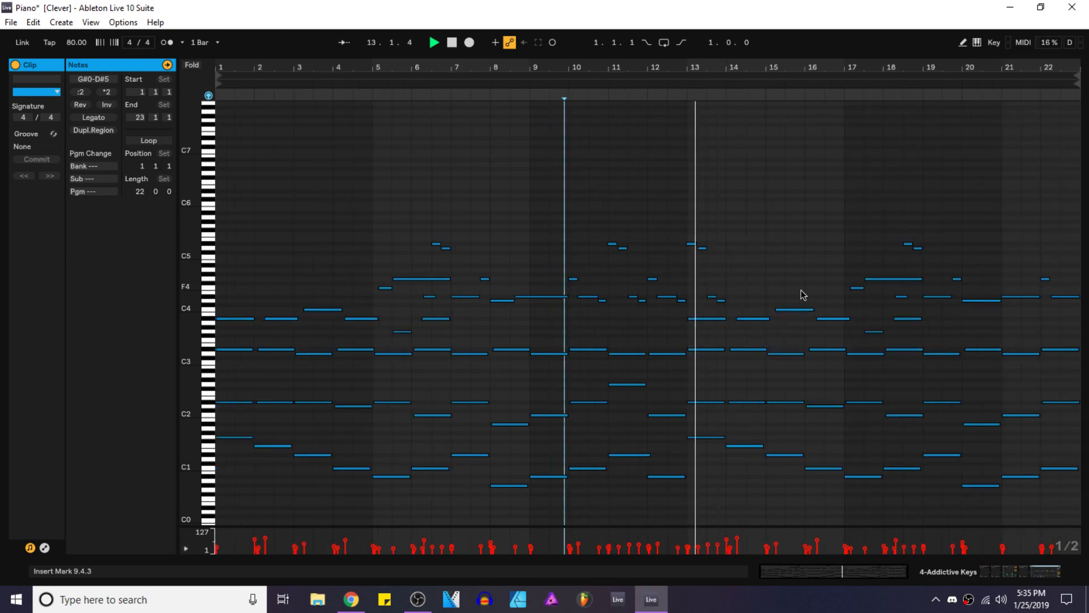
pyautogui.press('space')
# Step: Shorten the held D#4 note to end at bar 9 and move the bars 10–13 melody phrase one bar earlier
pyautogui.scroll(5, 653, 308)
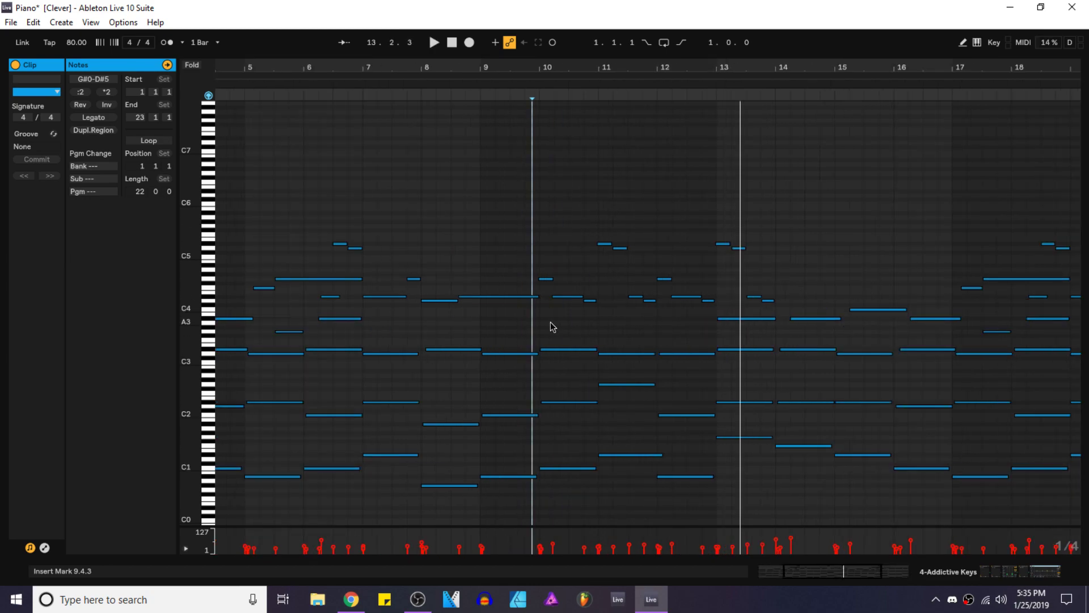
pyautogui.click(536, 297)
pyautogui.moveTo(536, 298); pyautogui.dragTo(892, 218)
pyautogui.moveTo(902, 309); pyautogui.dragTo(512, 196)
pyautogui.moveTo(543, 280); pyautogui.dragTo(464, 289)
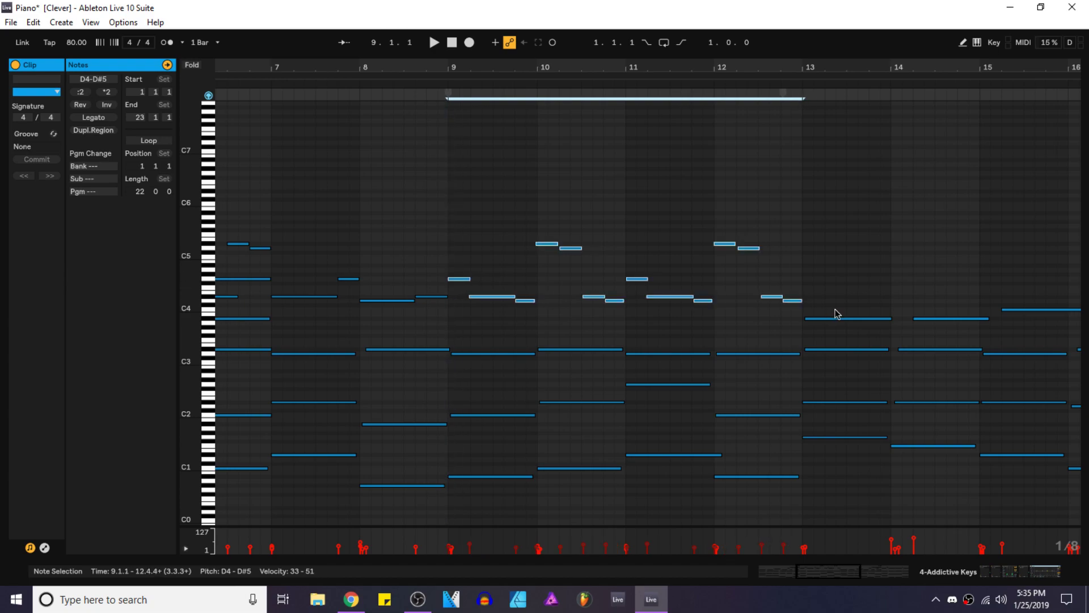
pyautogui.scroll(-5, 851, 397)
pyautogui.click(691, 265)
pyautogui.press('space')
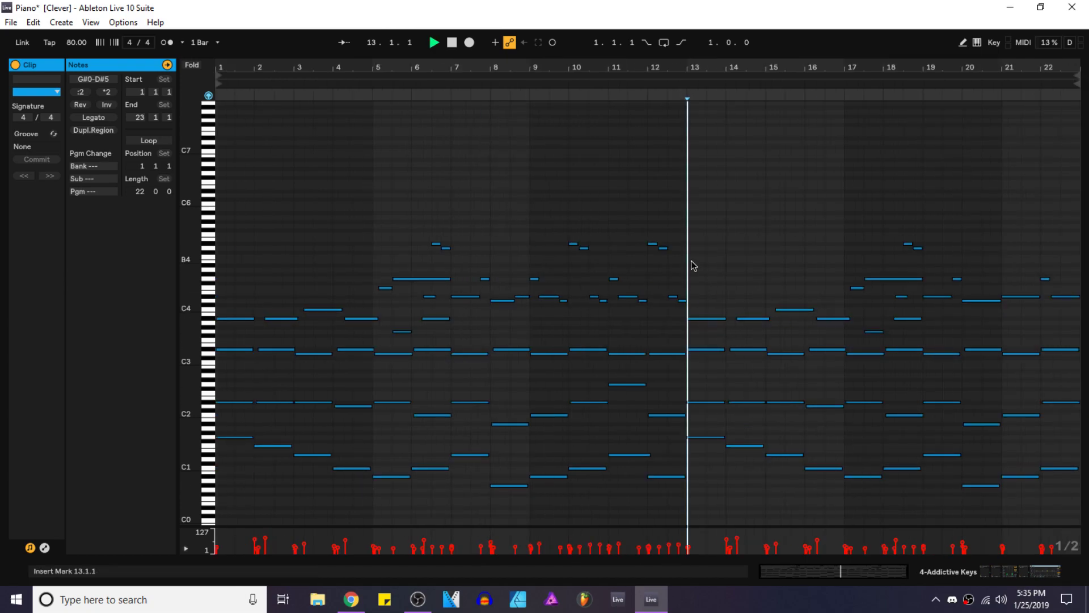
pyautogui.press('Home')
pyautogui.press('space')
pyautogui.scroll(5, 713, 265)
pyautogui.scroll(-6, 623, 285)
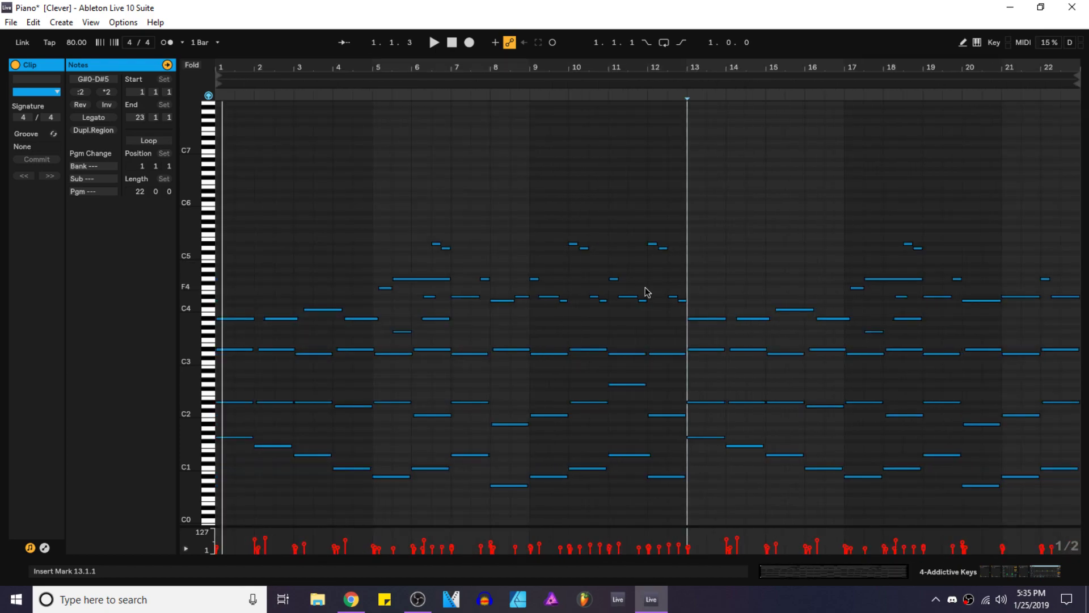
# Step: Play back short passages from the start of the clip and from bar 13
pyautogui.press('space')
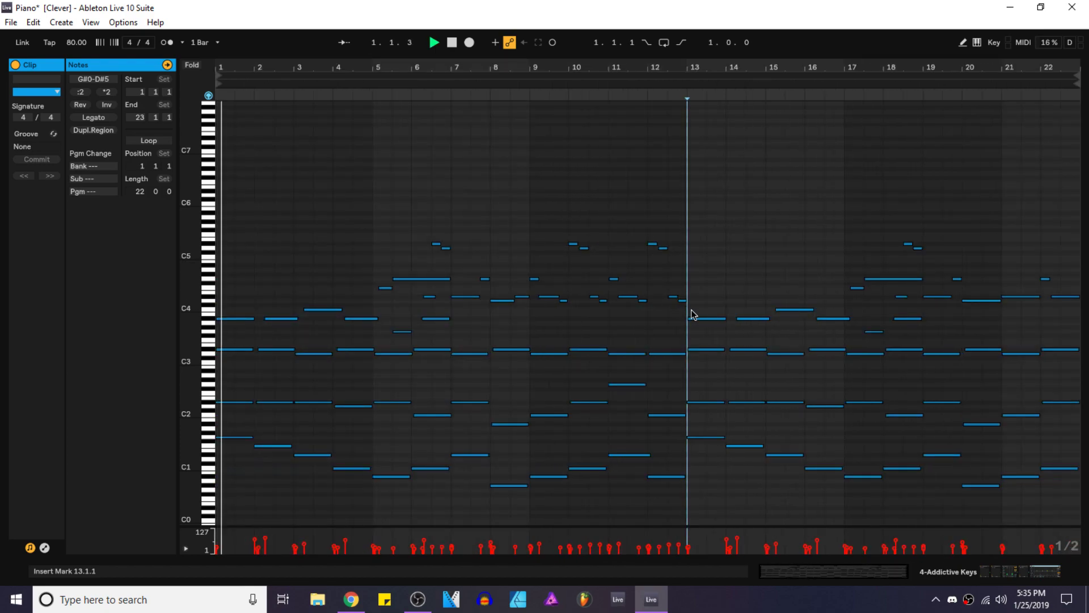
pyautogui.press('space')
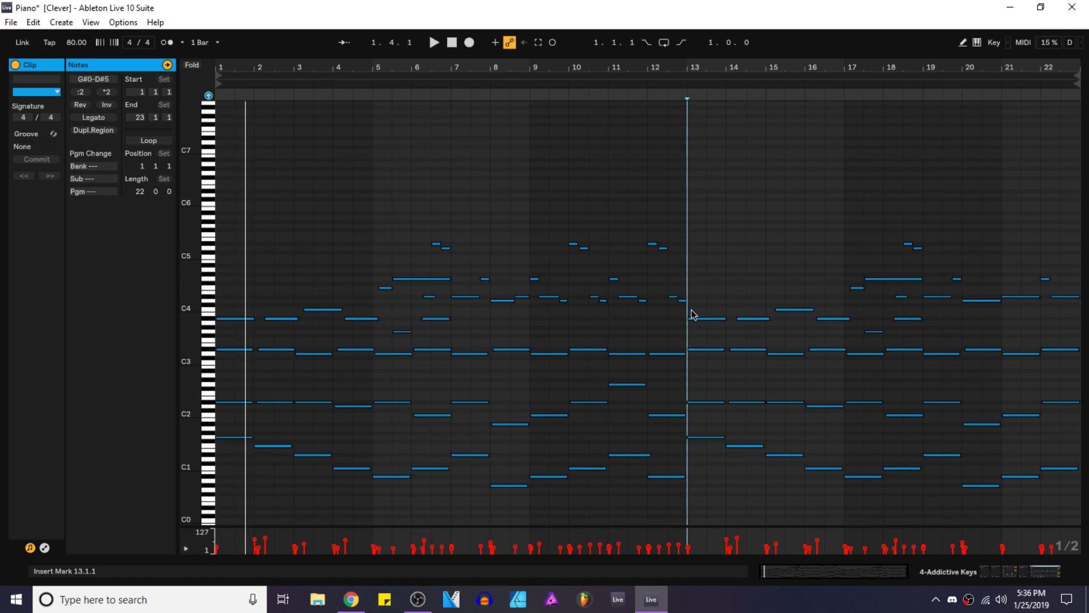
pyautogui.press('space')
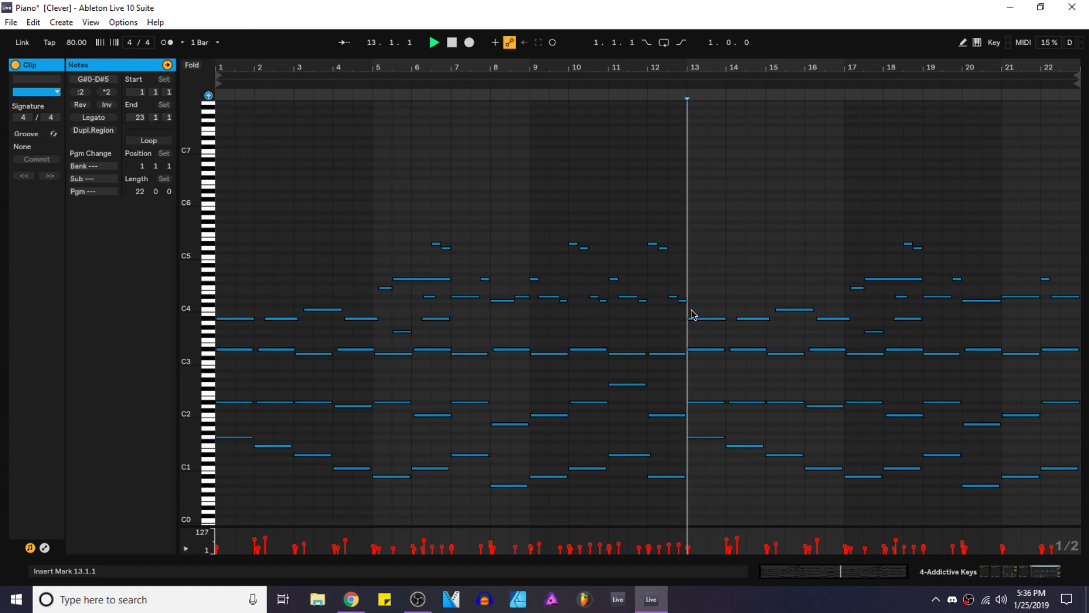
pyautogui.press('space')
# Step: Turn on the clip's loop and set both the clip start and the loop start to bar 13
pyautogui.click(706, 319)
pyautogui.press('z')
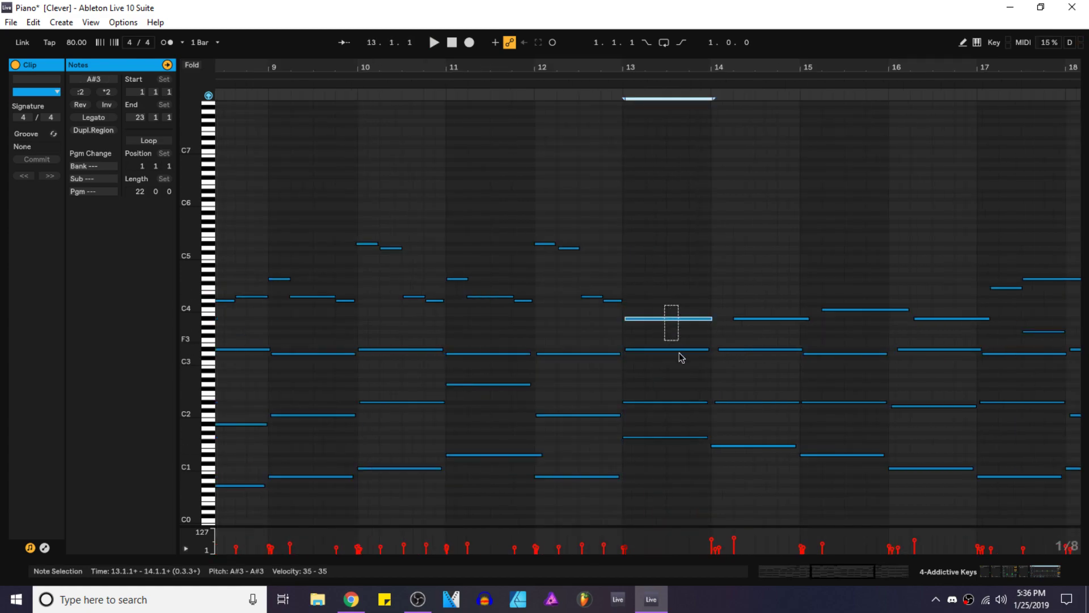
pyautogui.moveTo(183, 301); pyautogui.dragTo(238, 307)
pyautogui.scroll(2, 703, 284)
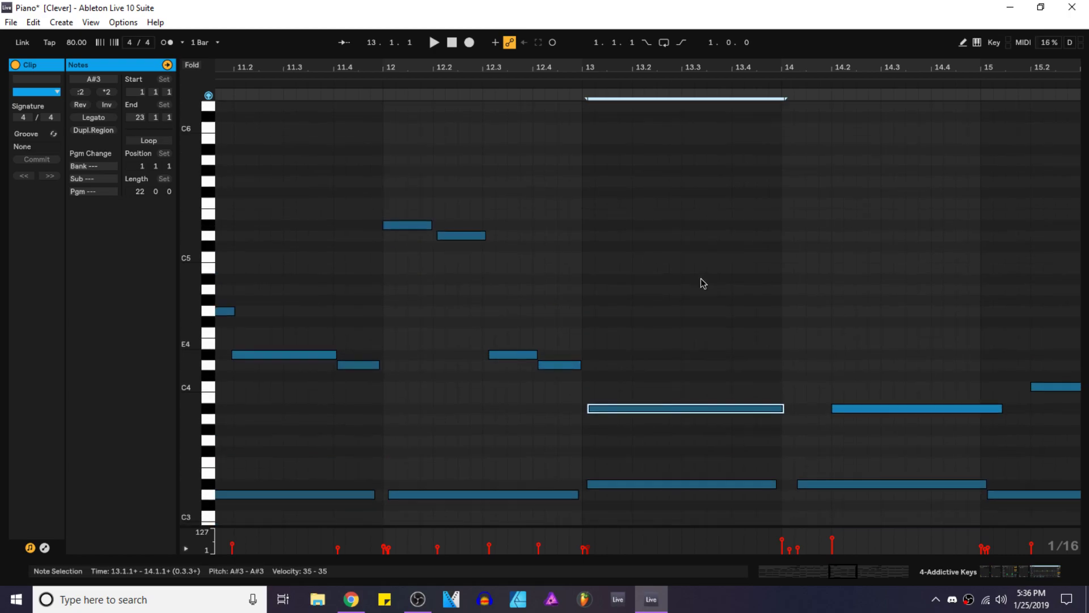
pyautogui.click(589, 182)
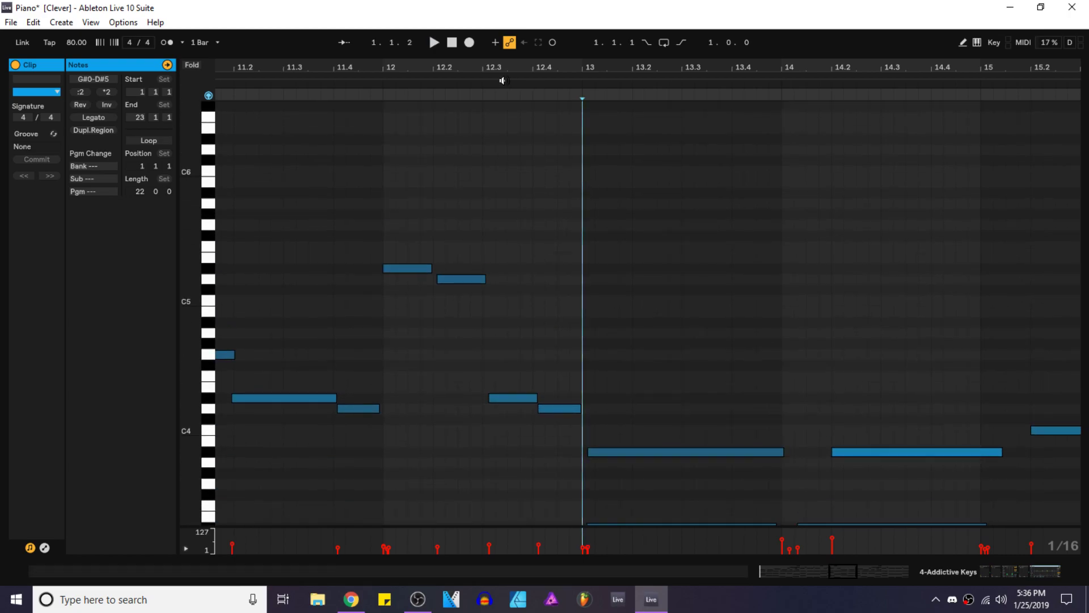
pyautogui.moveTo(219, 80); pyautogui.dragTo(296, 82)
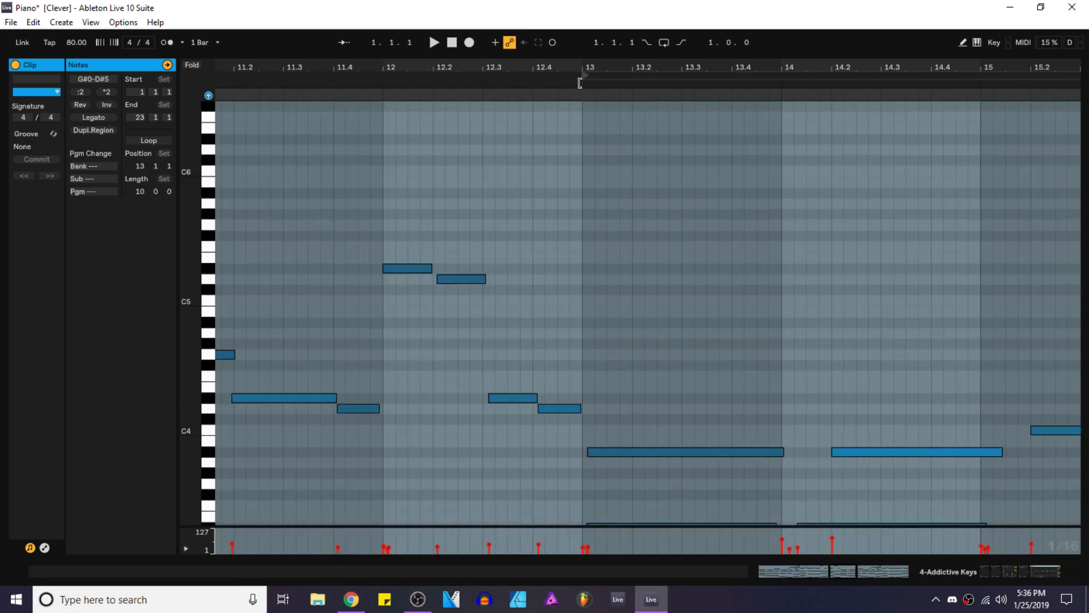
pyautogui.click(621, 84)
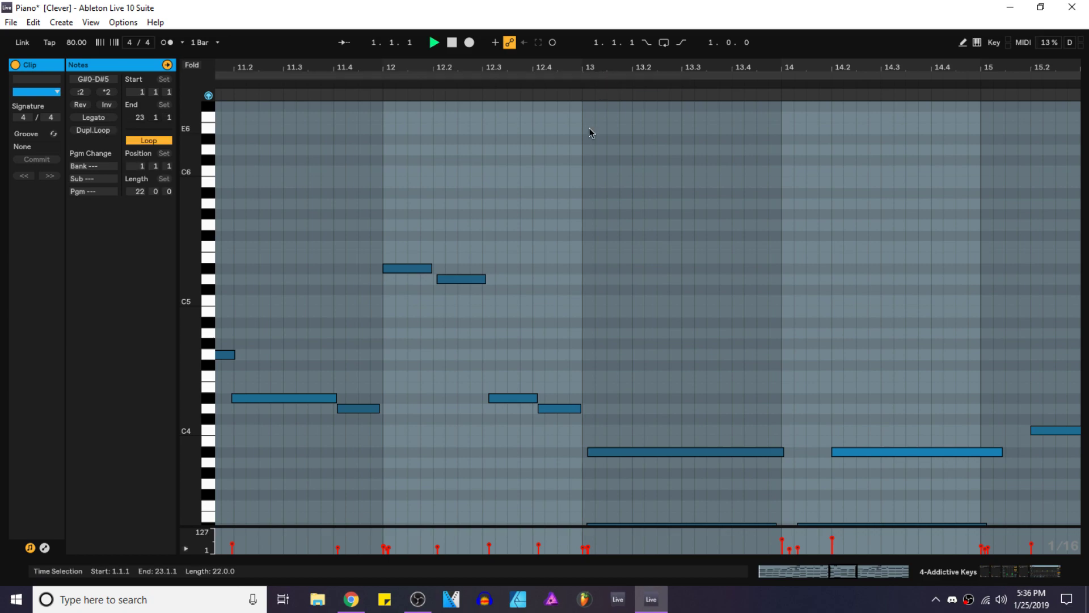
pyautogui.press('space')
pyautogui.doubleClick(275, 72)
pyautogui.moveTo(222, 74); pyautogui.dragTo(696, 95)
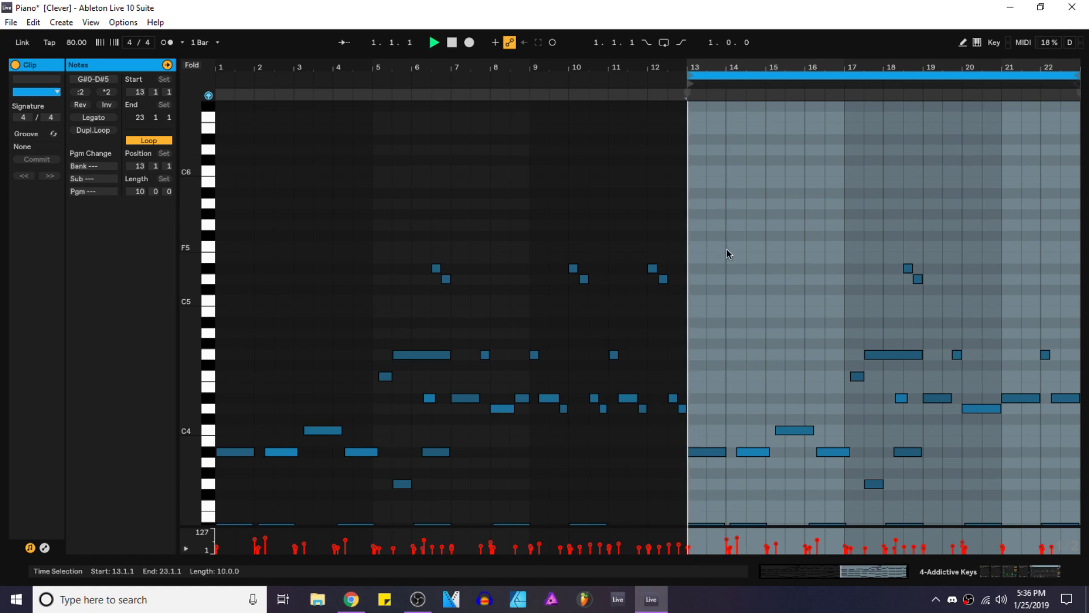
# Step: Stop playback and add a D#5 note at the start of bar 13, three sixteenths long
pyautogui.scroll(-2, 709, 239)
pyautogui.scroll(3, 696, 233)
pyautogui.press('space')
pyautogui.doubleClick(671, 214)
pyautogui.scroll(3, 672, 214)
pyautogui.moveTo(642, 217); pyautogui.dragTo(664, 227)
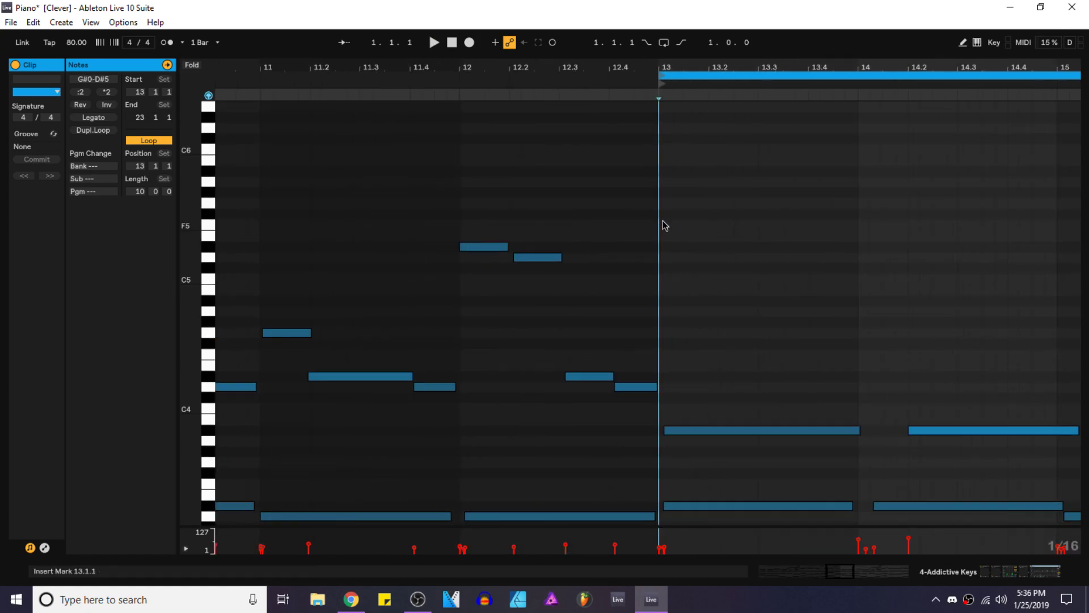
pyautogui.press('Down')
pyautogui.press('Down')
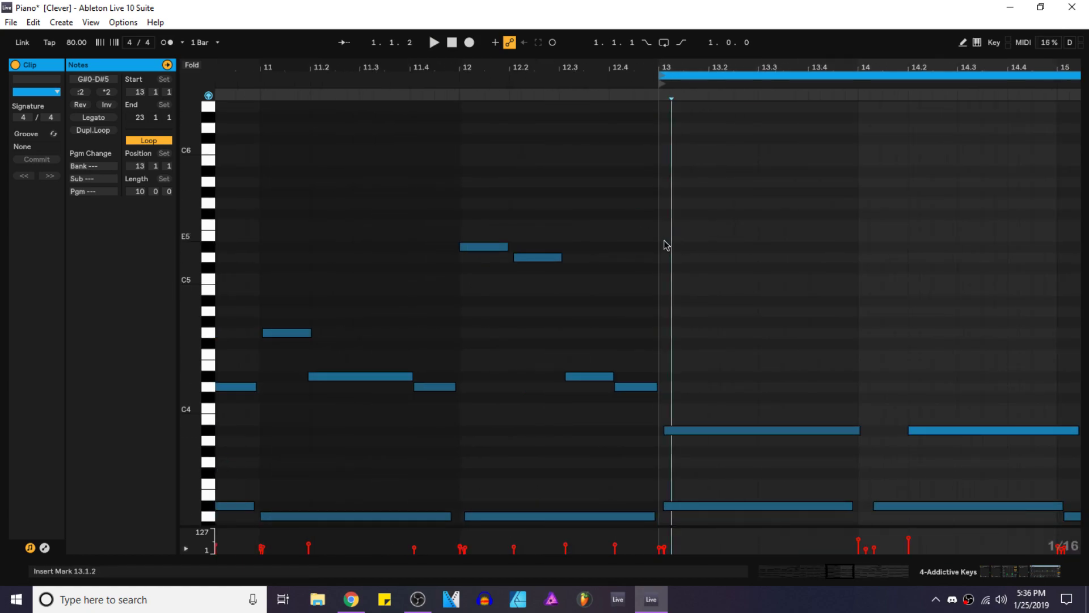
pyautogui.scroll(2, 624, 258)
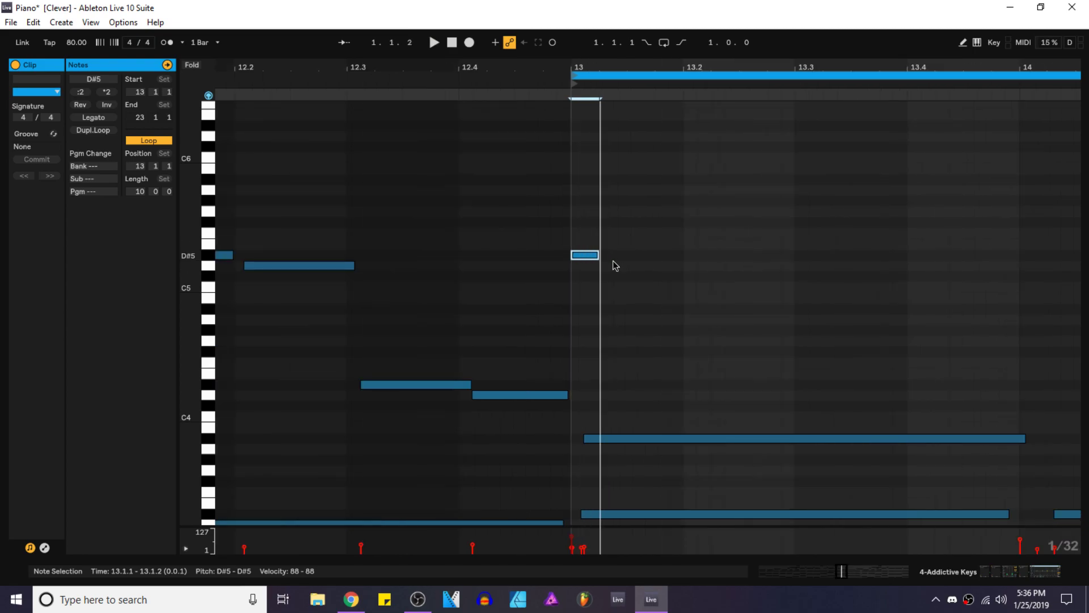
pyautogui.moveTo(599, 256); pyautogui.dragTo(657, 255)
# Step: Continue the bar 13 melody with two equal-length copies of the D#5 note, one at F5 and the following one at F4
pyautogui.hotkey('ctrl', 'd')
pyautogui.press('Up')
pyautogui.press('Up')
pyautogui.hotkey('ctrl', 'd')
pyautogui.hotkey('shift', 'Down')
# Step: Add two more equal-length copies, D#4 at 13.3.2 and D4 at 13.4.1, and play the phrase back
pyautogui.hotkey('ctrl', 'd')
pyautogui.press('Down')
pyautogui.press('Down')
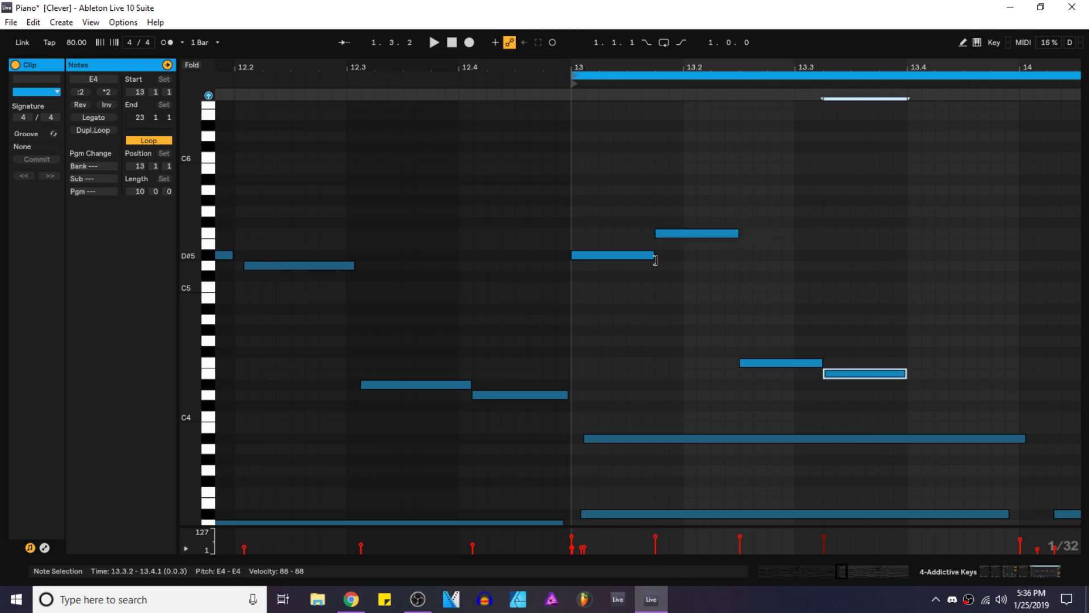
pyautogui.hotkey('ctrl', 'd')
pyautogui.hotkey('shift', 'Down')
pyautogui.hotkey('shift', 'Up')
pyautogui.press('Down')
pyautogui.press('space')
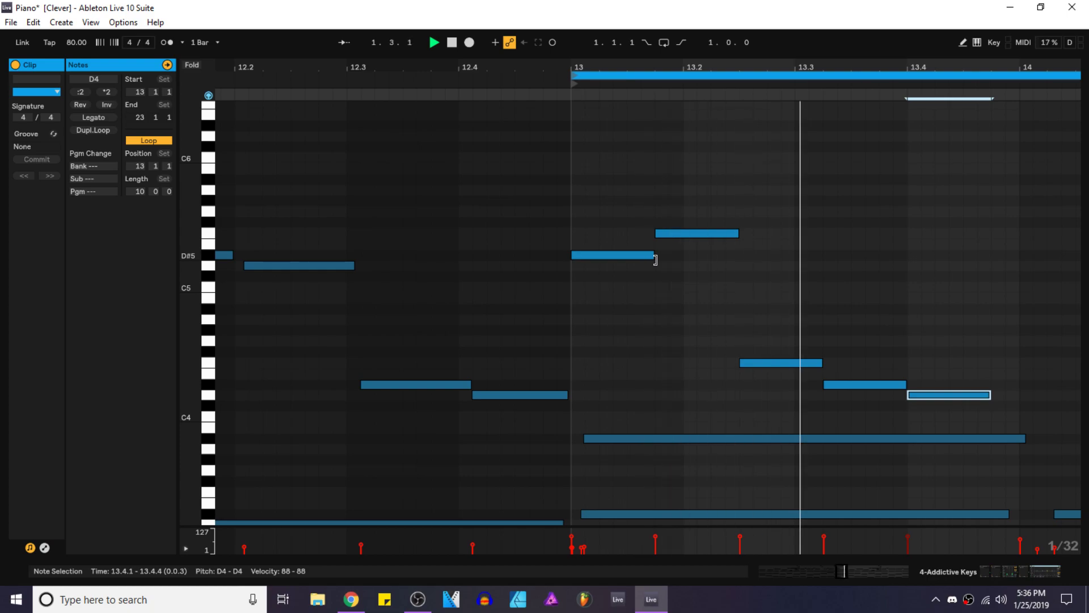
pyautogui.press('space')
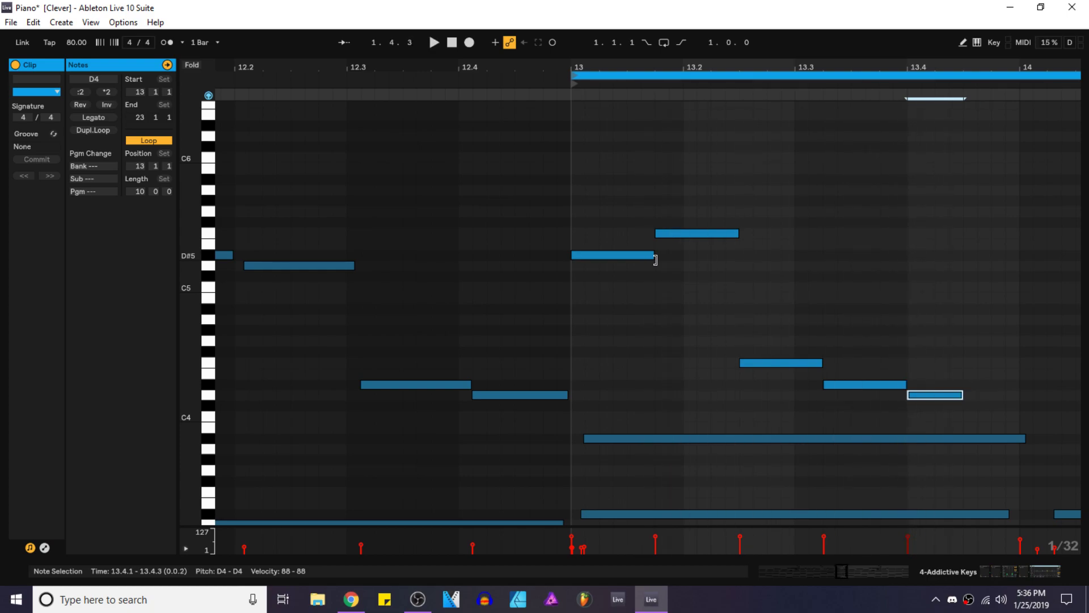
# Step: Shorten the D4 note to end at 13.4.3, follow it with copies at D#4 and C4, and play the phrase back
pyautogui.hotkey('ctrl', 'd')
pyautogui.press('Up')
pyautogui.hotkey('ctrl', 'd')
pyautogui.press('Down')
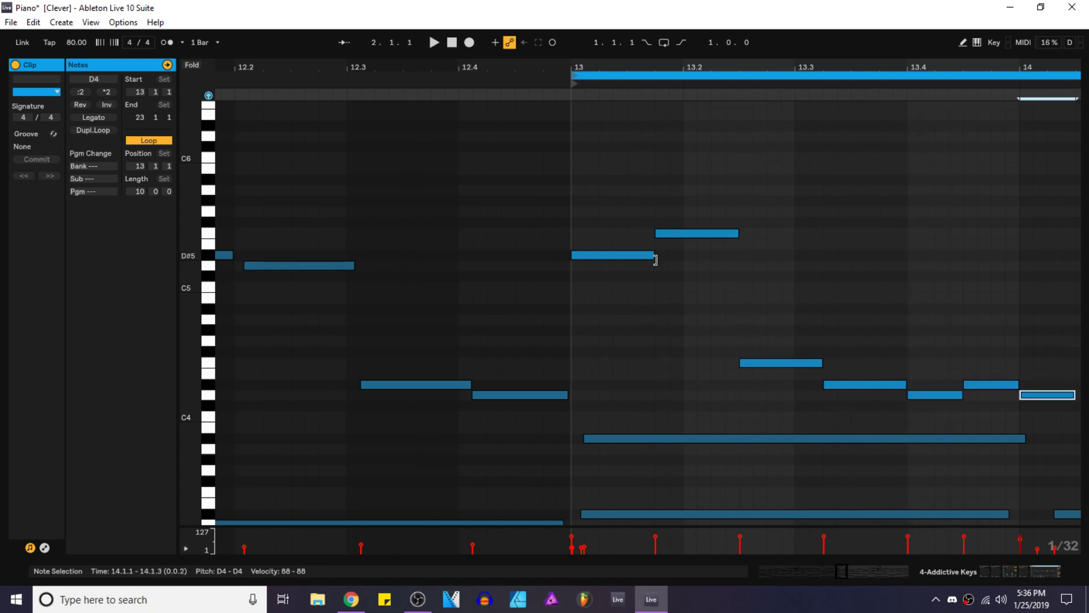
pyautogui.press('space')
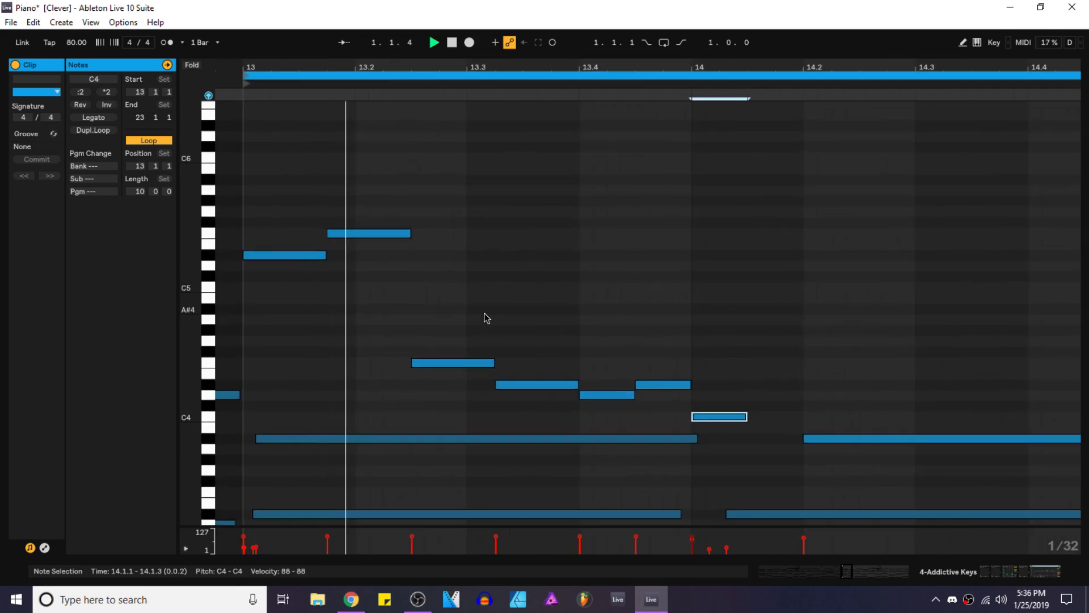
pyautogui.scroll(-3, 628, 357)
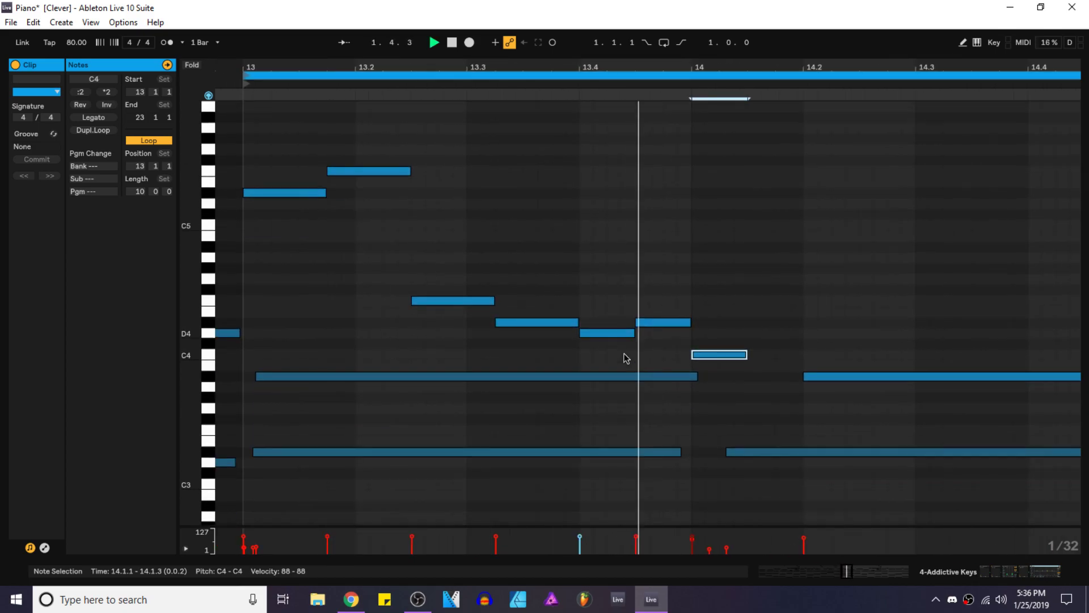
pyautogui.scroll(2, 712, 356)
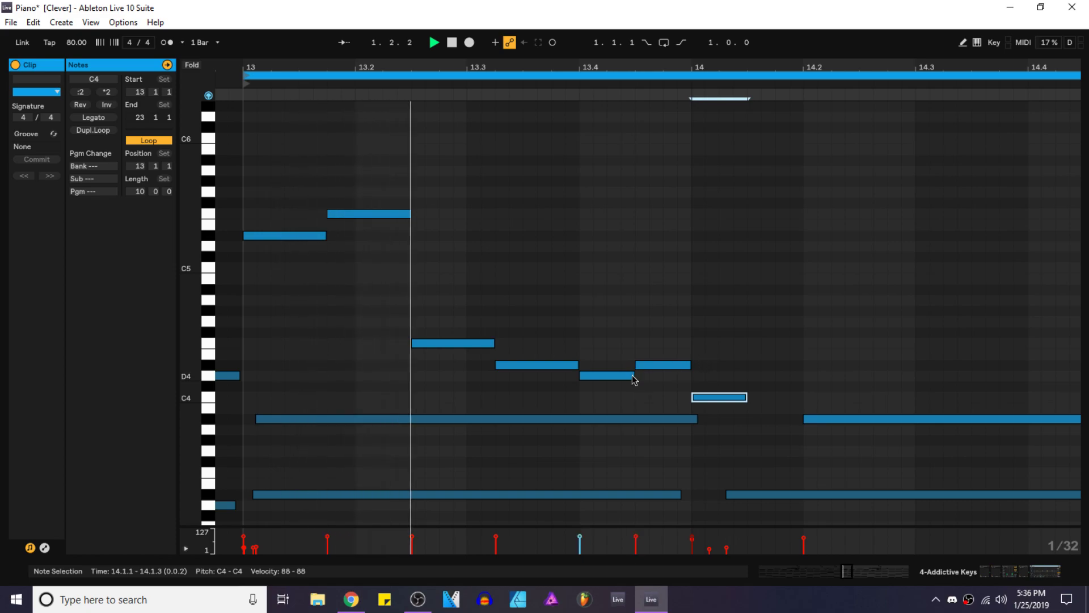
pyautogui.press('space')
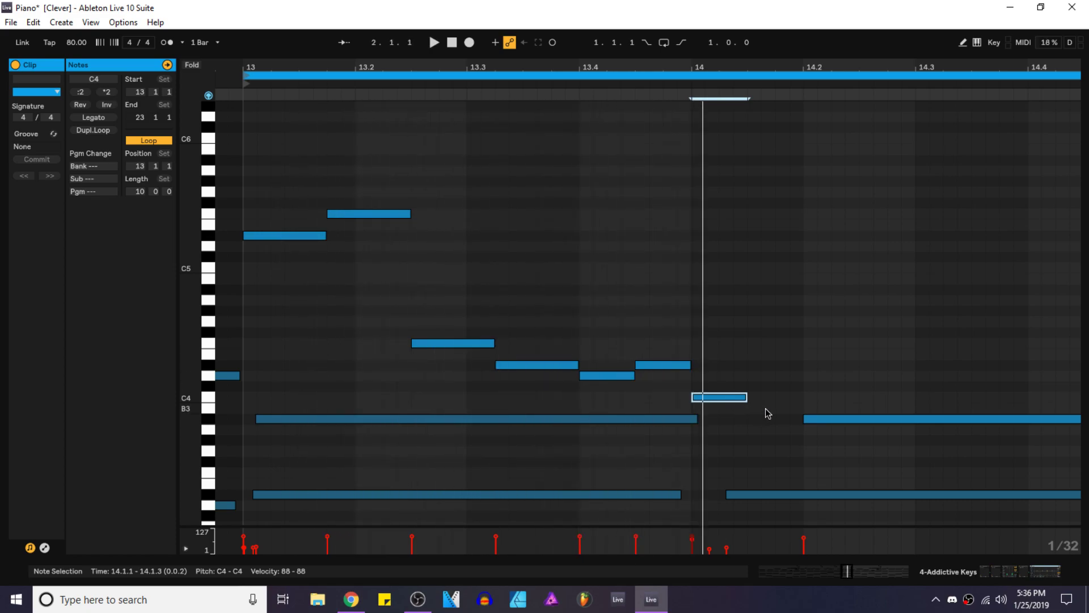
# Step: Shorten the note at 14.1.1 to one sixteenth, lower it to A#3 and play the phrase back
pyautogui.moveTo(746, 397); pyautogui.dragTo(720, 398)
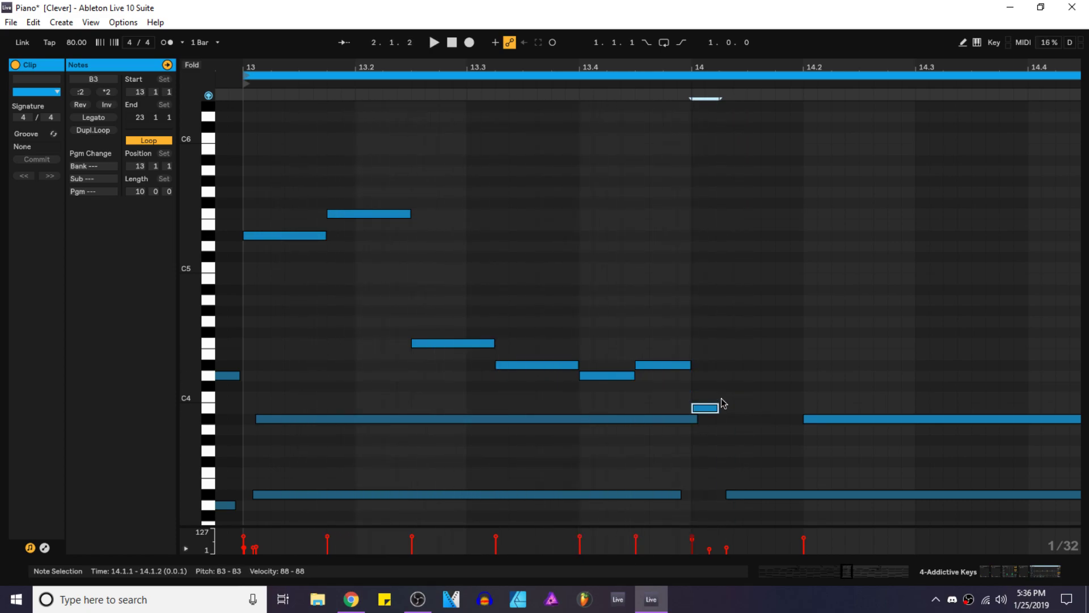
pyautogui.press('Down')
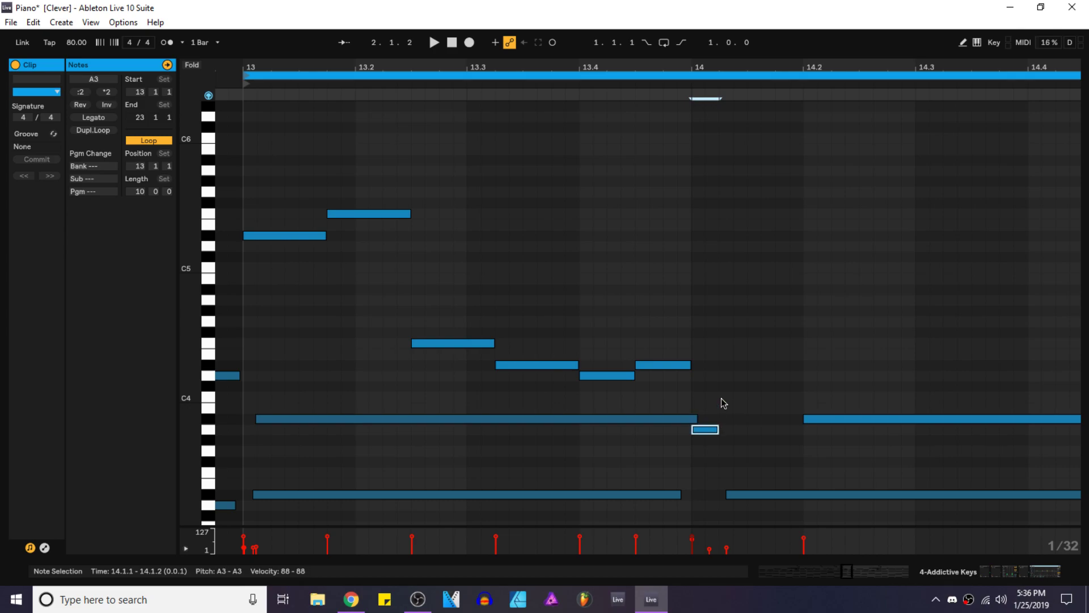
pyautogui.press('Up')
pyautogui.press('space')
pyautogui.press('space')
# Step: Continue from 14.1.2 with sixteenth notes C4, C5 and A#4, add a longer G#4 at 14.2.1, and play the phrase
pyautogui.doubleClick(721, 399)
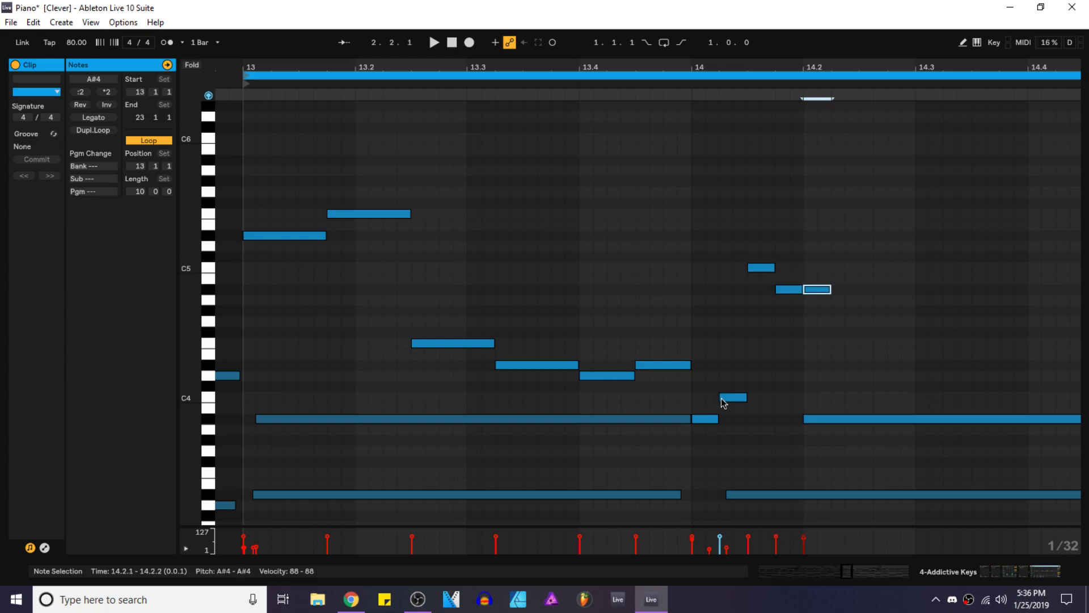
pyautogui.hotkey('shift', 'Right')
pyautogui.press('space')
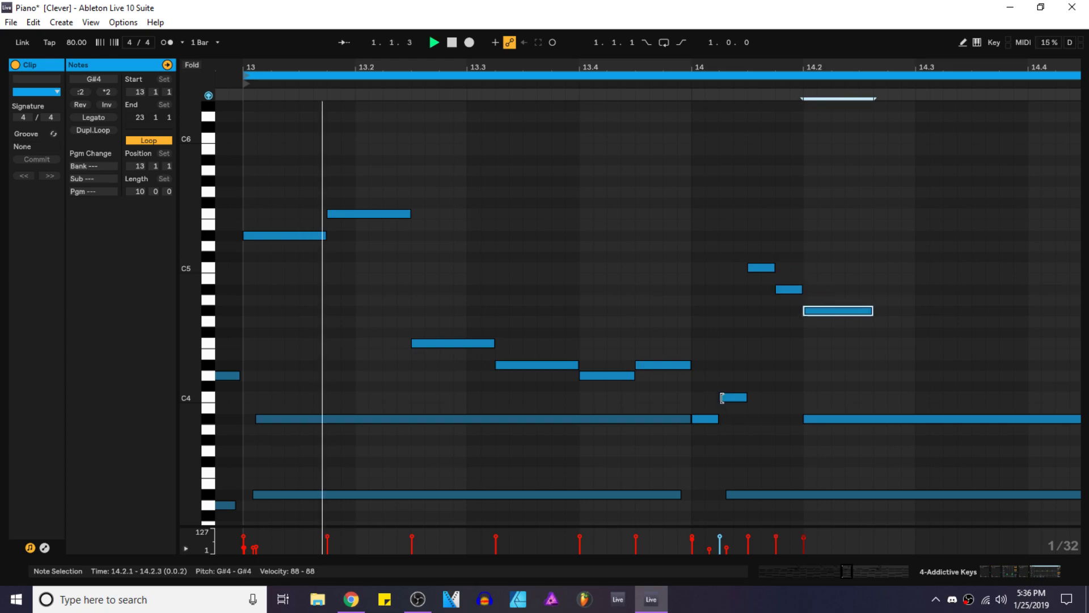
pyautogui.press('space')
# Step: Change the note at 14.2.1 to C4, play the phrase back and lengthen the note to end at 14.3.1
pyautogui.press('Up')
pyautogui.press('Up')
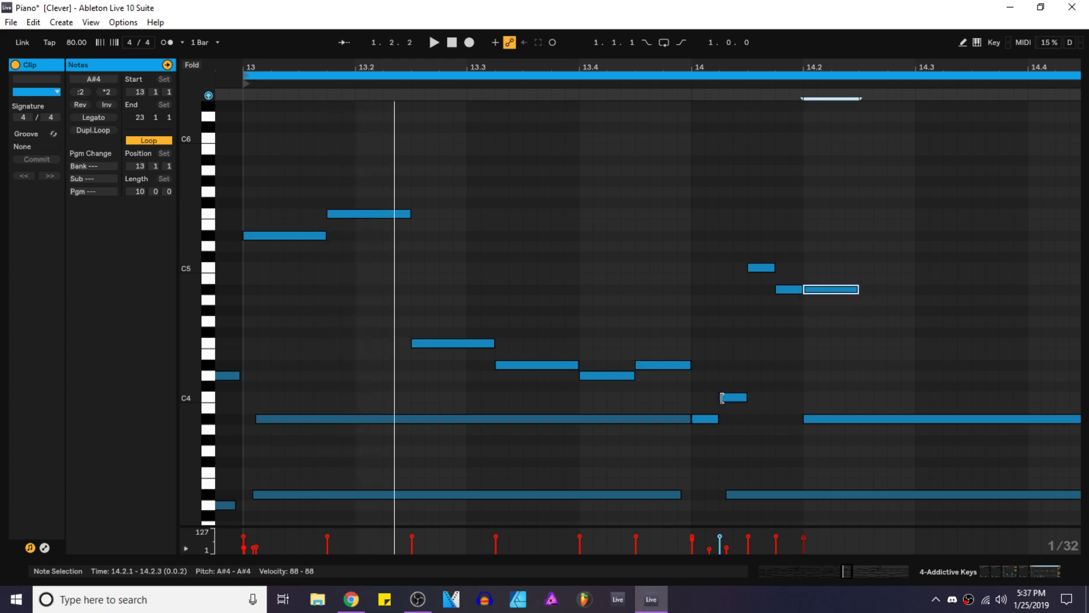
pyautogui.press('Up')
pyautogui.press('space')
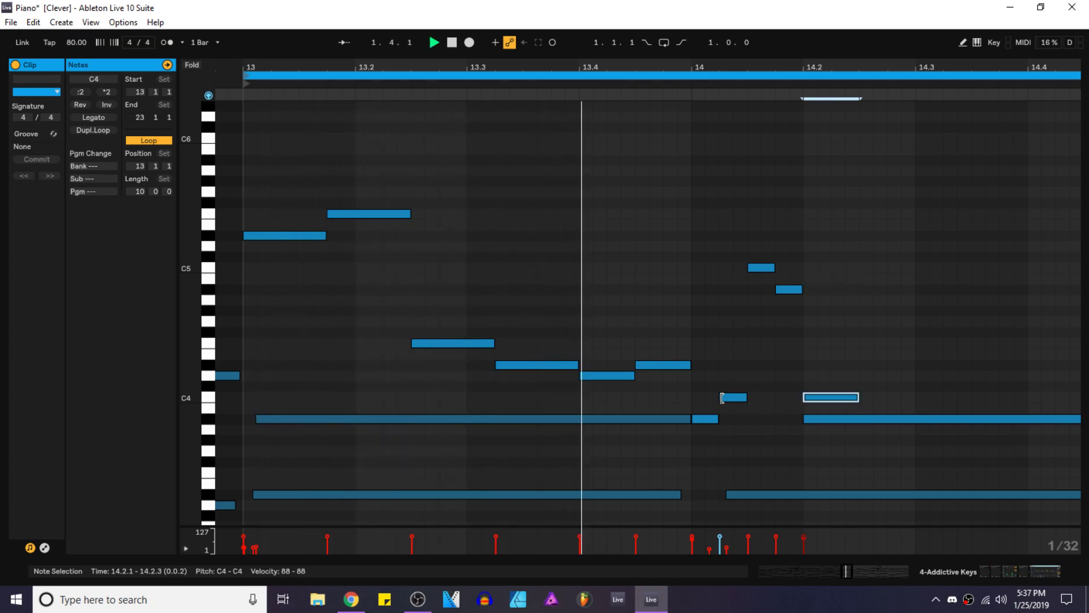
pyautogui.press('space')
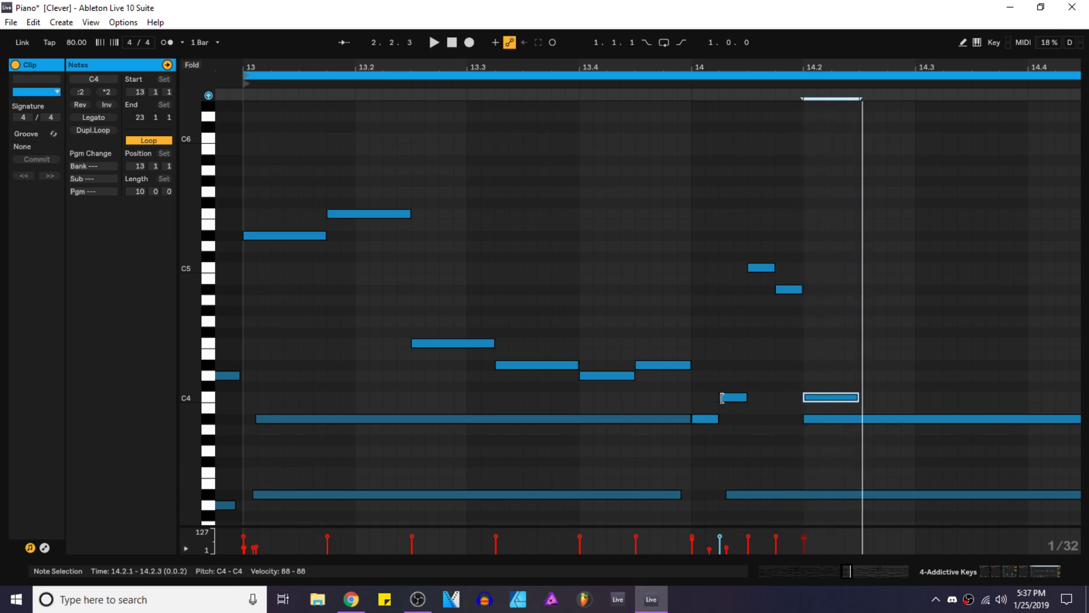
pyautogui.hotkey('shift', 'Right')
pyautogui.hotkey('shift', 'Right')
pyautogui.hotkey('shift', 'Right')
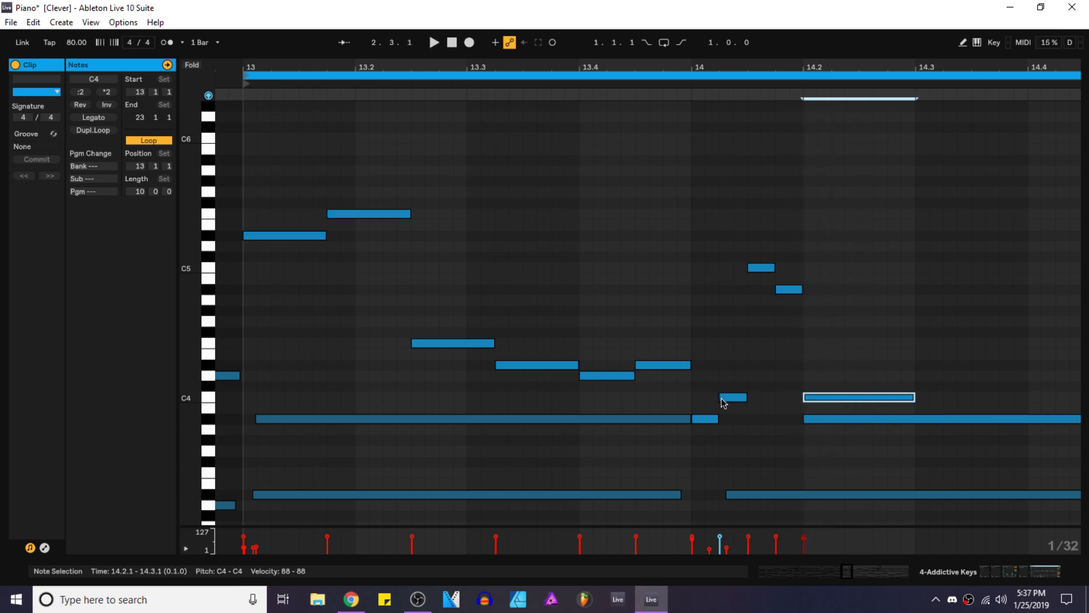
# Step: Select the new C4–F5 melody notes from bar 13 to 14.3, stretch them to double length and play the result
pyautogui.scroll(-3, 721, 398)
pyautogui.scroll(3, 914, 431)
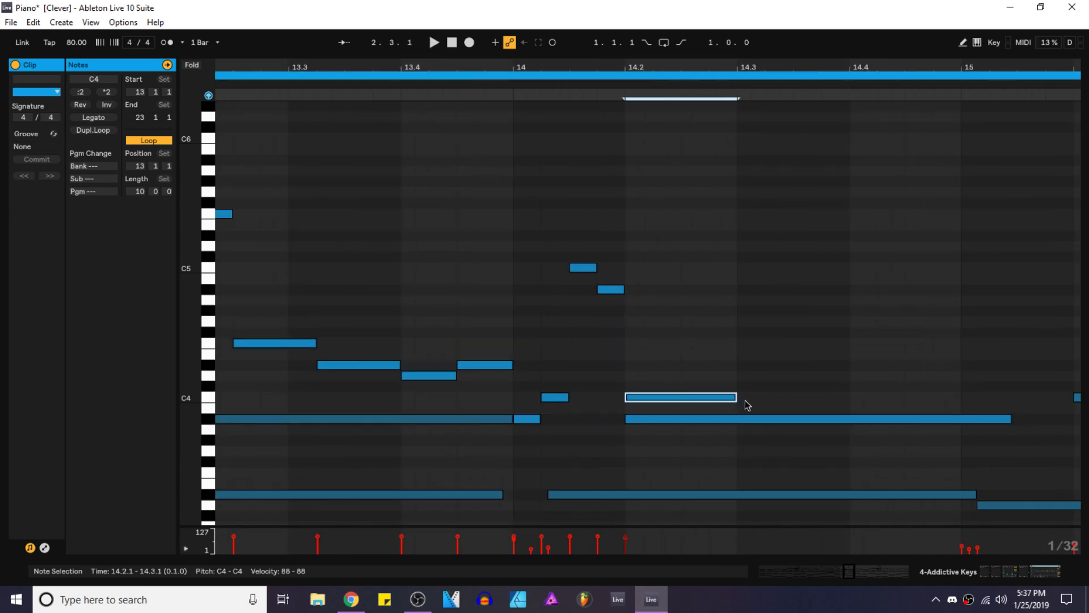
pyautogui.scroll(-4, 745, 400)
pyautogui.press('space')
pyautogui.scroll(1, 746, 401)
pyautogui.press('space')
pyautogui.moveTo(750, 388); pyautogui.dragTo(323, 144)
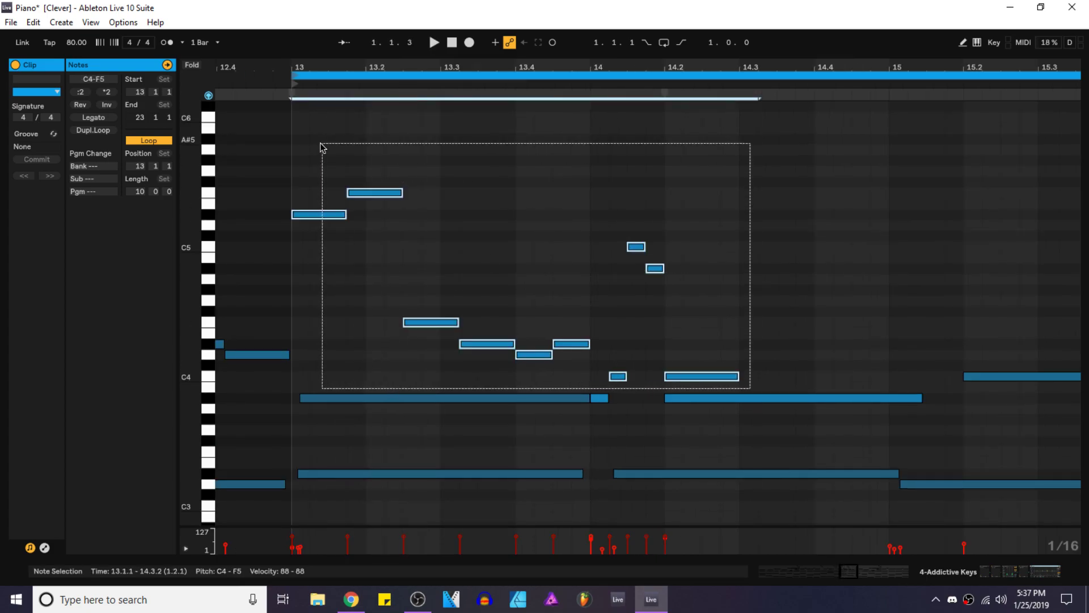
pyautogui.click(90, 94)
pyautogui.click(106, 94)
pyautogui.click(105, 94)
pyautogui.press('space')
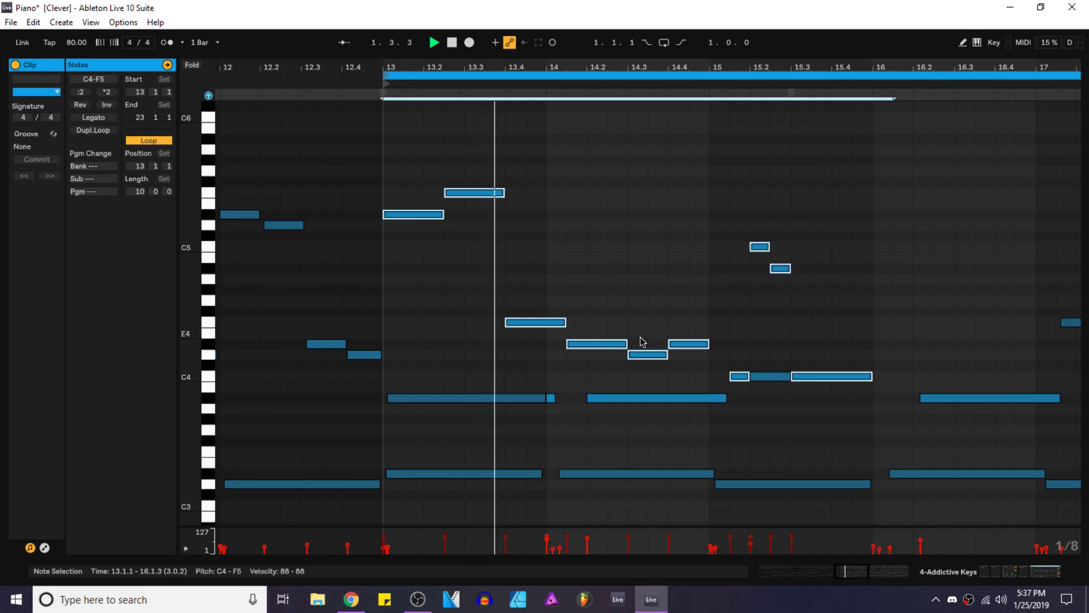
# Step: Try the stretched melody phrase one octave higher in playback
pyautogui.hotkey('shift', 'Up')
pyautogui.press('space')
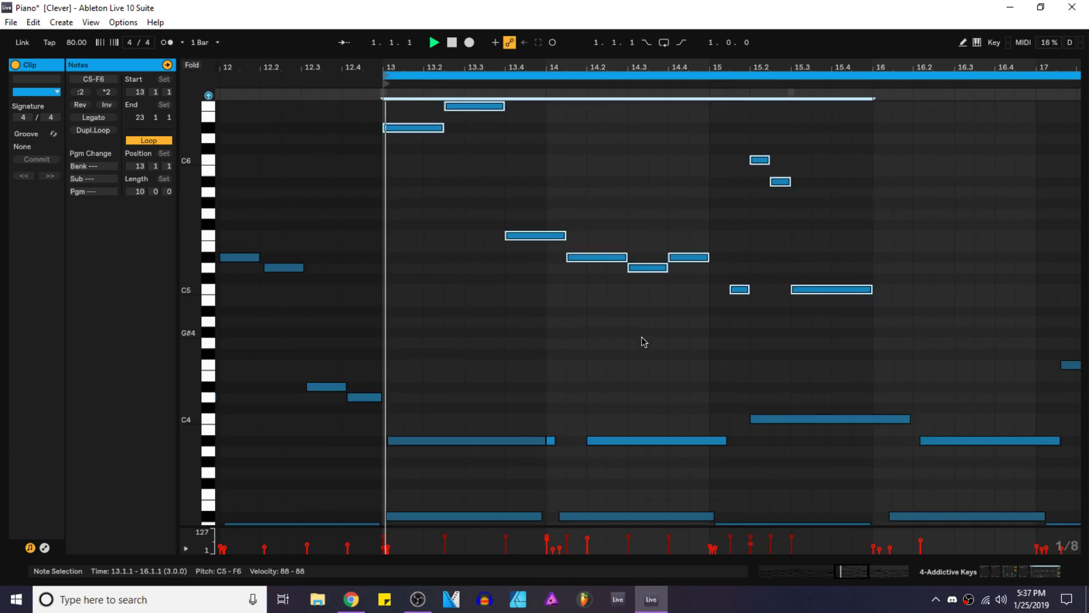
pyautogui.hotkey('shift', 'Down')
# Step: Play back the stretched phrase at its original octave from bar 13
pyautogui.press('space')
pyautogui.press('space')
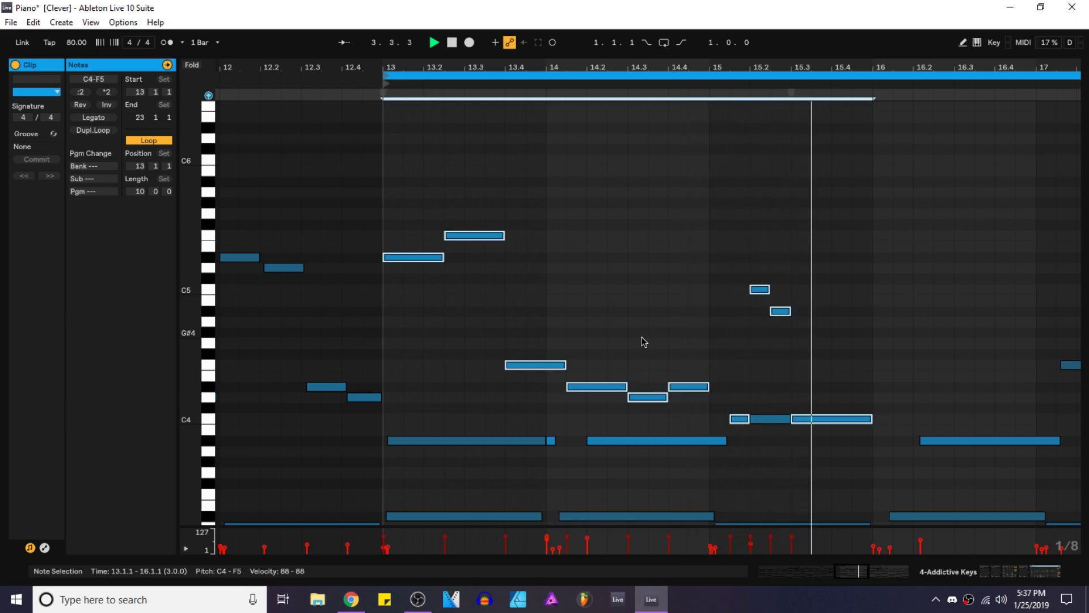
pyautogui.press('space')
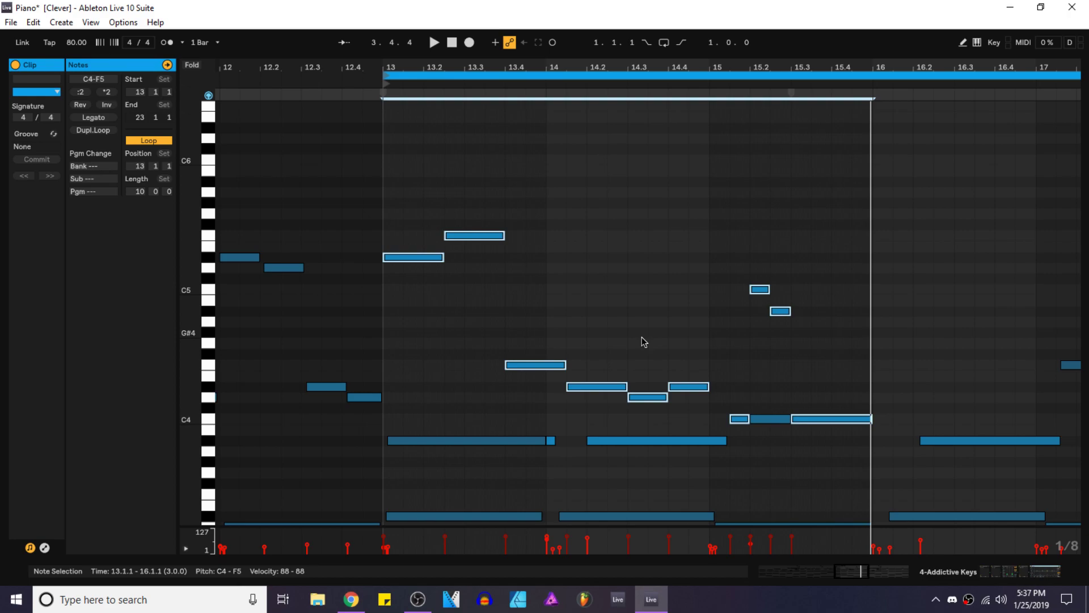
pyautogui.press('space')
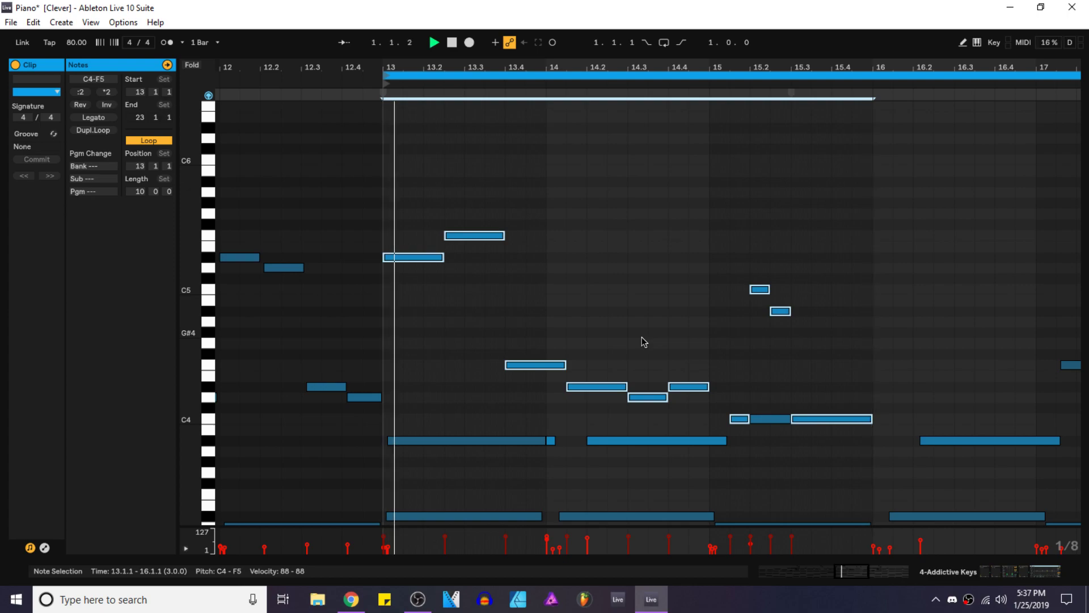
# Step: Compress the stretched phrase back to half length, raise the note at 13.4.3 to G4 and play the result
pyautogui.click(80, 92)
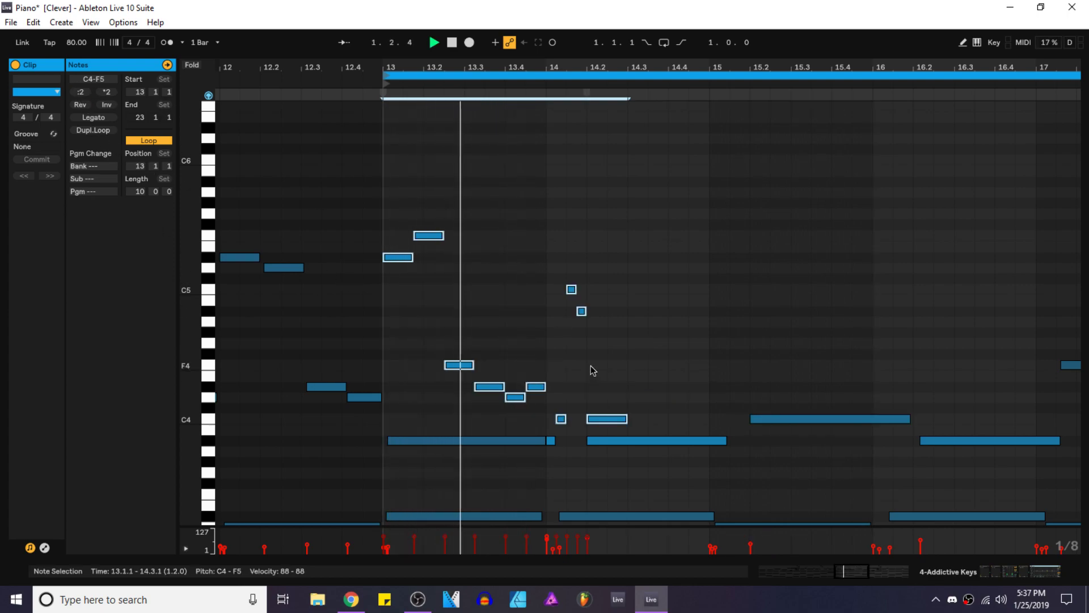
pyautogui.click(534, 386)
pyautogui.press('space')
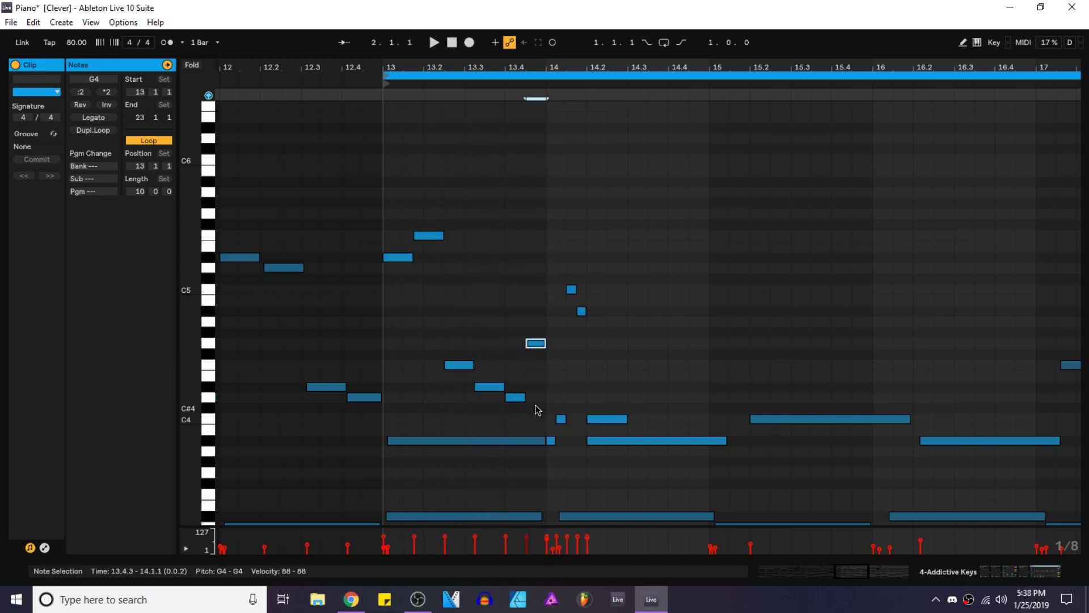
pyautogui.press('space')
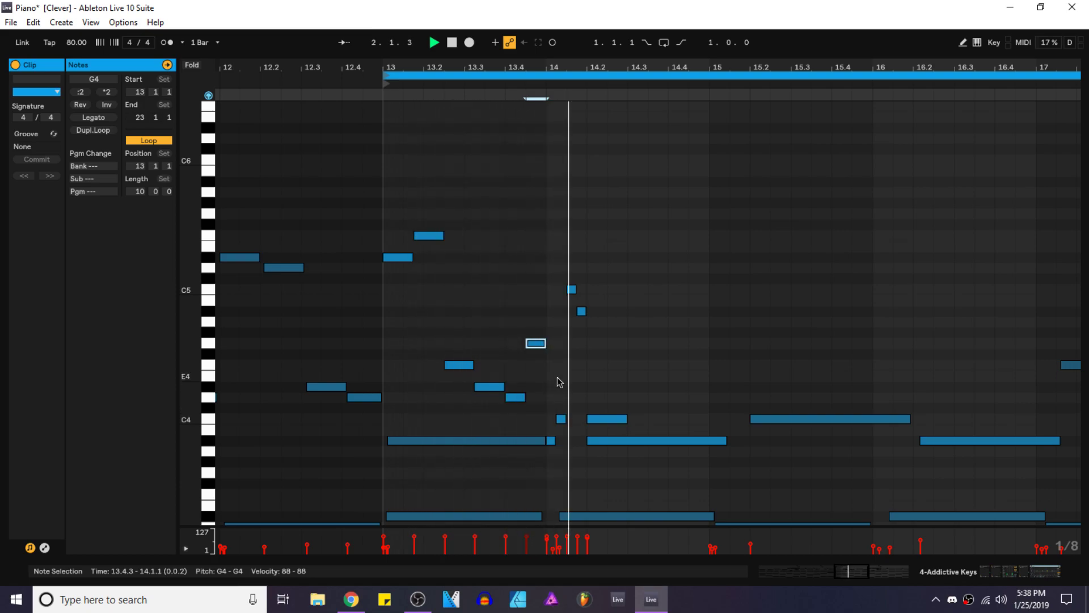
pyautogui.scroll(3, 558, 377)
pyautogui.press('space')
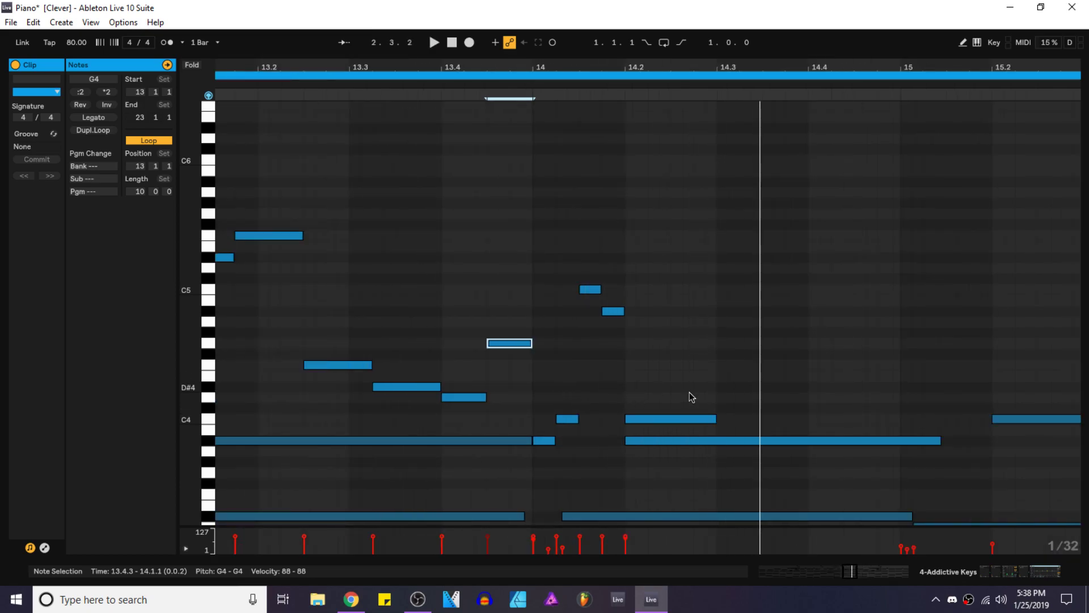
# Step: Copy the D4 and G4 notes from 13.4 and paste them at 14.4.1
pyautogui.scroll(-3, 590, 398)
pyautogui.moveTo(532, 409); pyautogui.dragTo(548, 355)
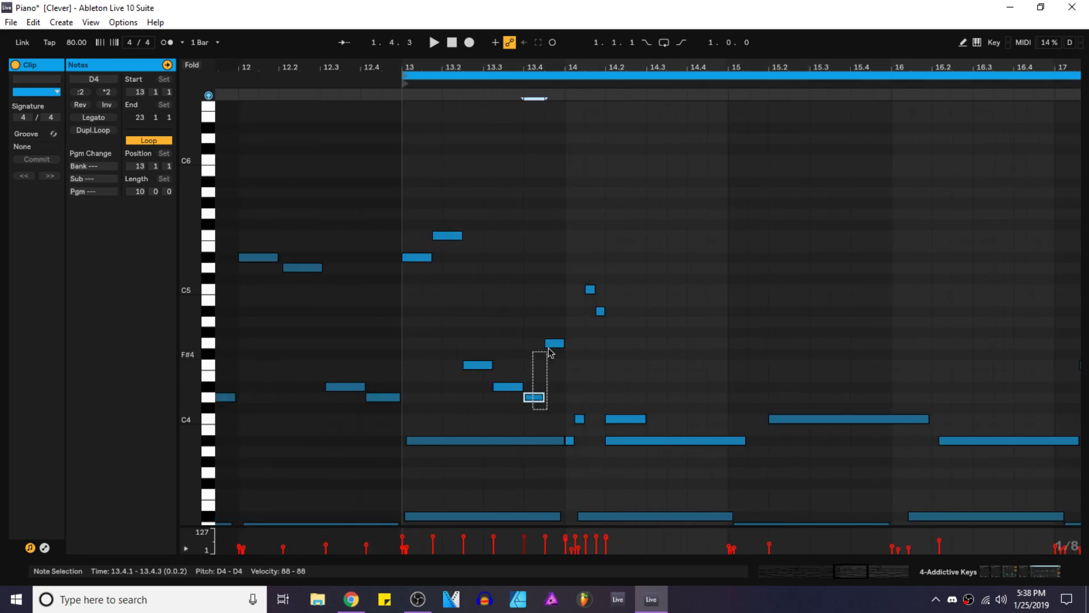
pyautogui.hotkey('ctrl', 'c')
pyautogui.click(682, 395)
pyautogui.hotkey('ctrl', 'v')
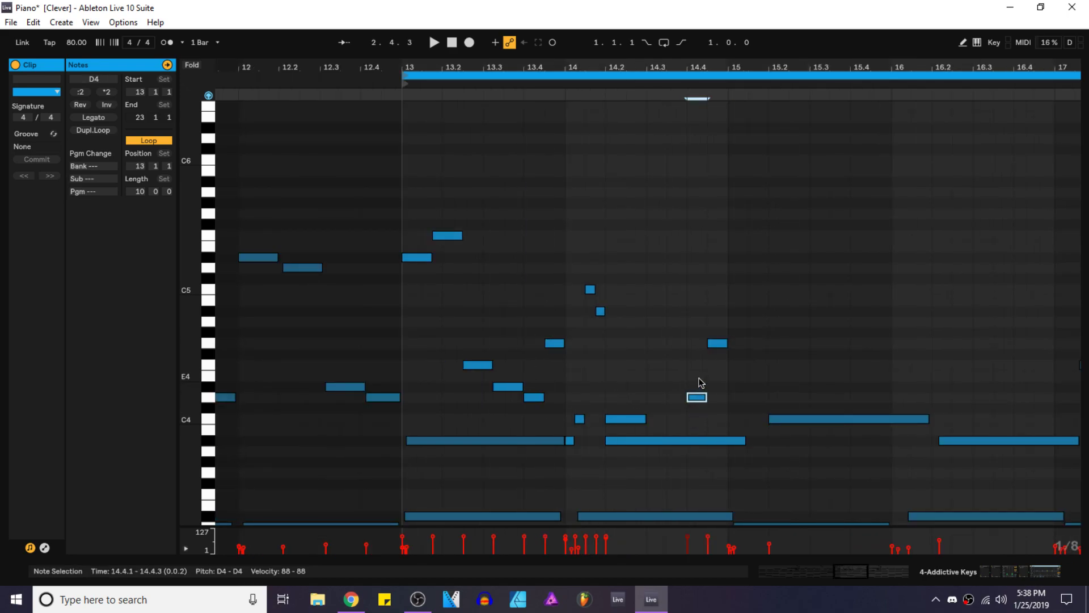
# Step: Raise the pasted D4 at 14.4.1 to D#4 and duplicate the two-bar melody phrase to bar 15
pyautogui.press('space')
pyautogui.click(726, 415)
pyautogui.moveTo(736, 423); pyautogui.dragTo(413, 204)
pyautogui.hotkey('ctrl', 'd')
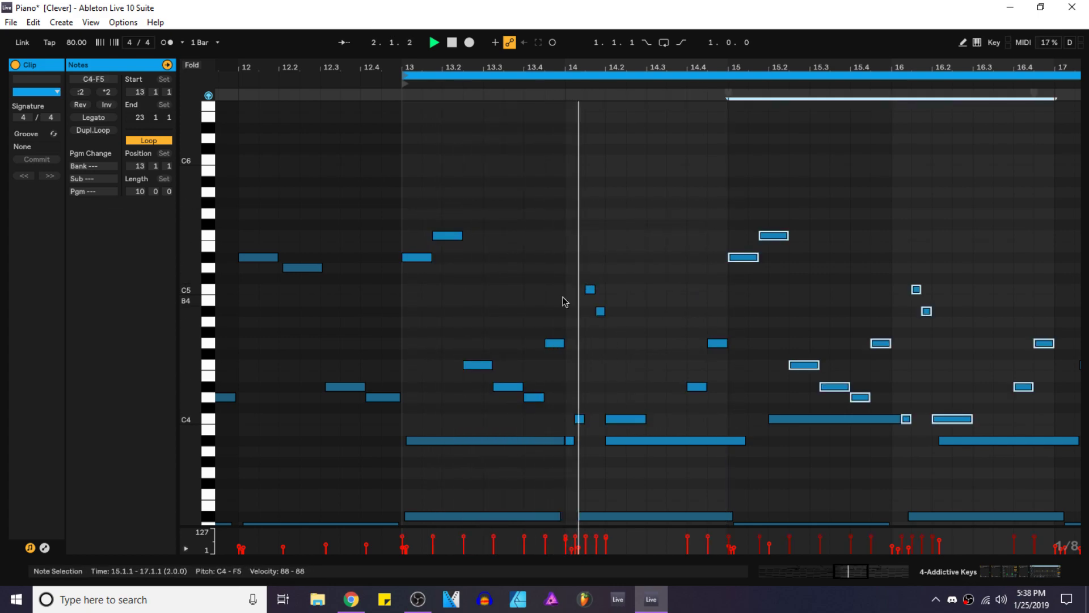
# Step: Lengthen the C4 at 14.2.1 to end at 14.4.1, and shorten the D#4 and G4 pickup notes to sixteenths at 14.4.3 and 14.4.4
pyautogui.scroll(3, 672, 334)
pyautogui.moveTo(627, 418); pyautogui.dragTo(688, 432)
pyautogui.press('space')
pyautogui.doubleClick(700, 387)
pyautogui.moveTo(714, 390); pyautogui.dragTo(730, 392)
pyautogui.press('space')
pyautogui.moveTo(733, 344)
pyautogui.mouseDown()
pyautogui.moveTo(762, 345)
pyautogui.moveTo(752, 345)
pyautogui.mouseUp()
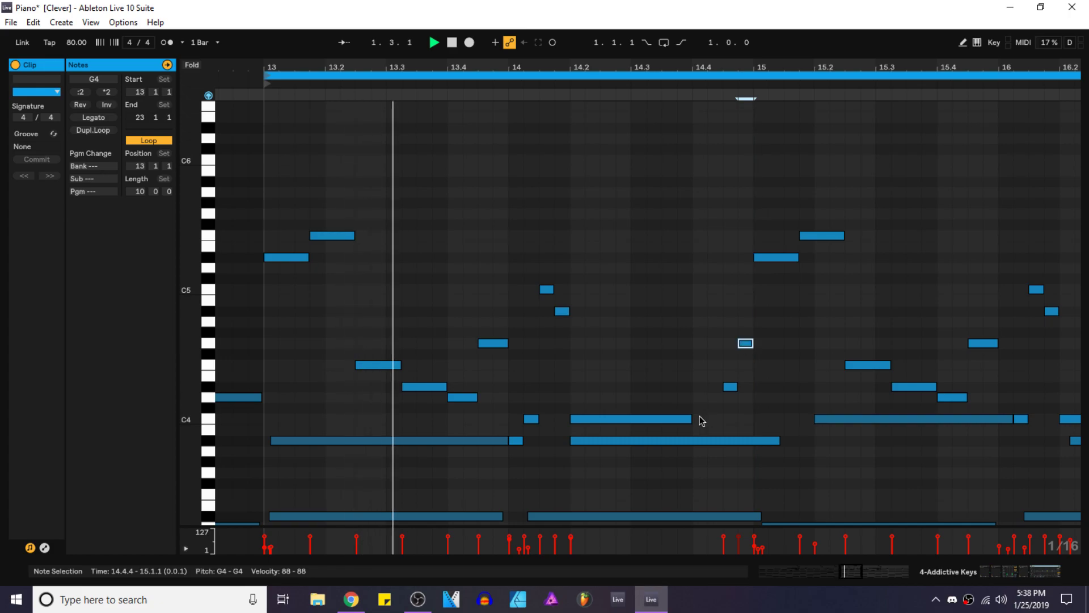
# Step: Add a C4 note from 14.4.1 to 14.4.3 using a copy of the D#4 pickup note, and play the phrase
pyautogui.click(734, 387)
pyautogui.hotkey('ctrl', 'c')
pyautogui.click(689, 418)
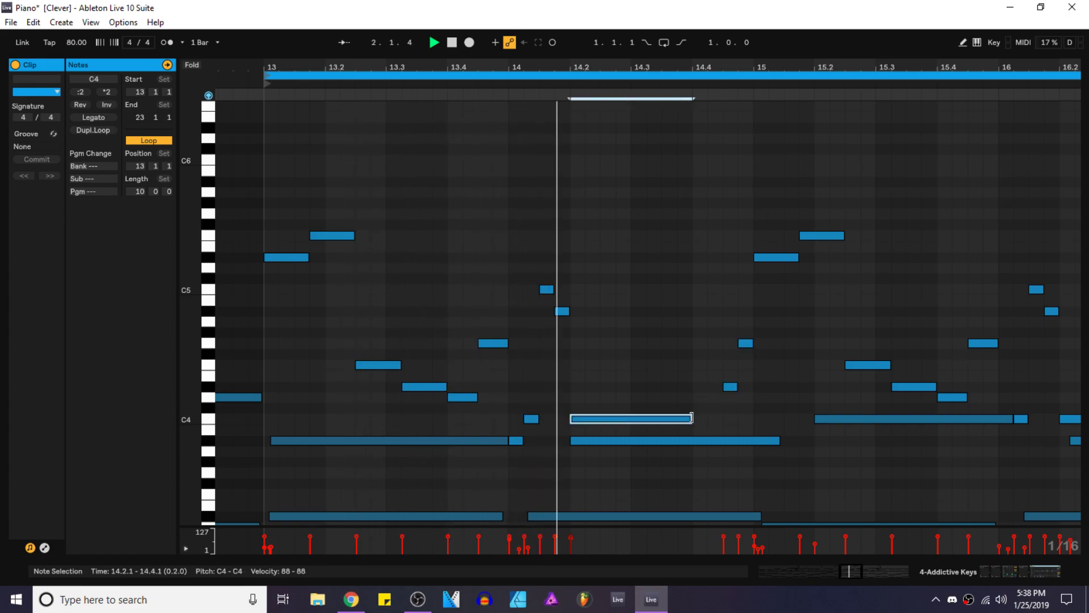
pyautogui.hotkey('ctrl', 'v')
pyautogui.scroll(3, 718, 411)
pyautogui.hotkey('ctrl', 'z')
pyautogui.press('space')
pyautogui.click(683, 418)
pyautogui.click(670, 420)
pyautogui.hotkey('ctrl', 'v')
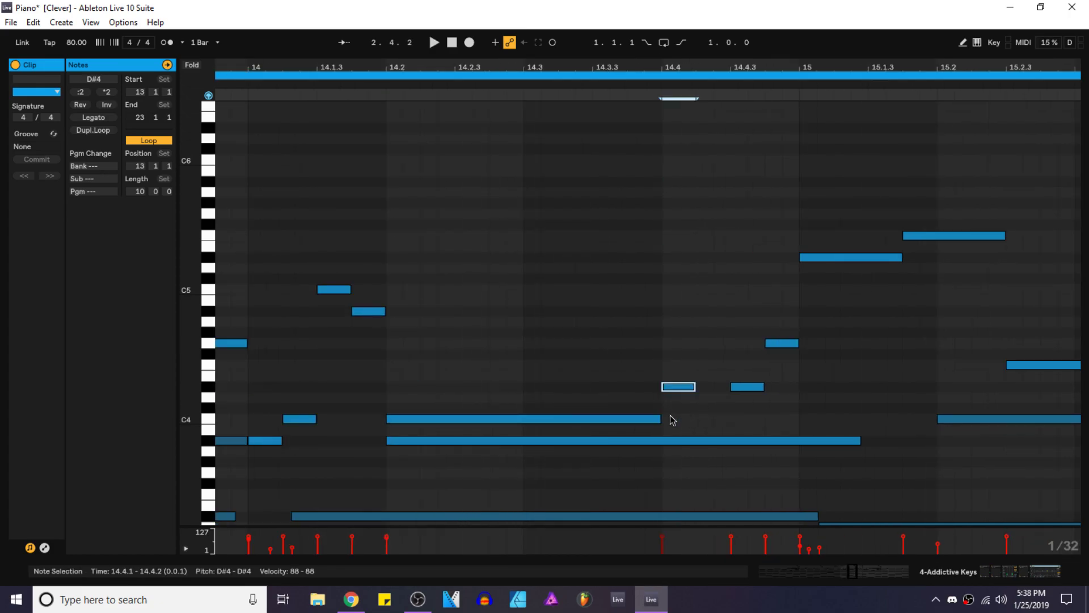
pyautogui.moveTo(682, 396); pyautogui.dragTo(723, 420)
pyautogui.press('space')
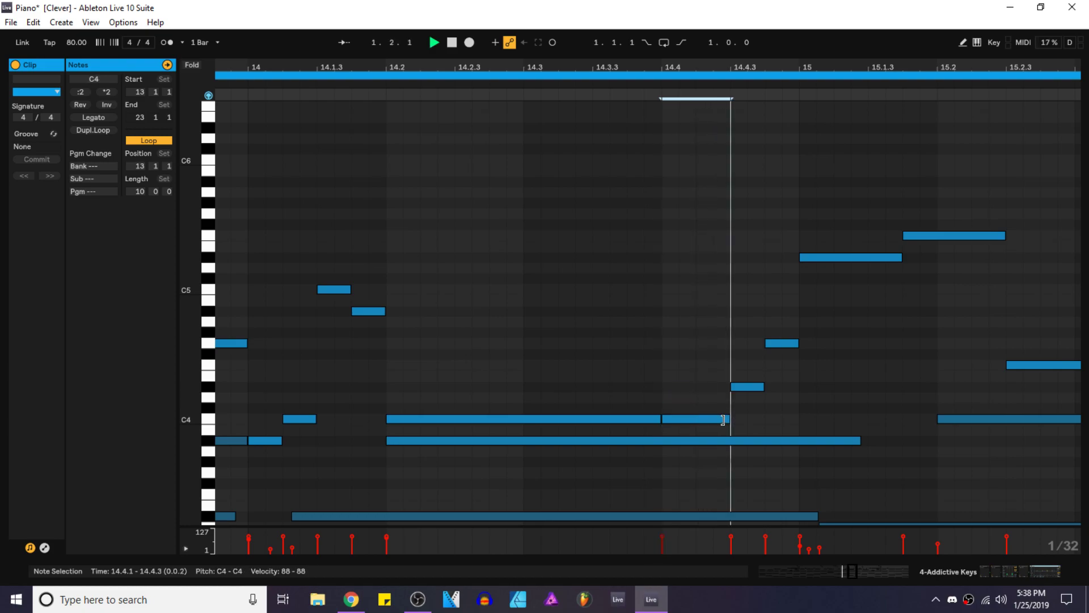
# Step: Nudge the D#5, F5, F4 and D#4 melody notes in bar 13 slightly off the grid
pyautogui.scroll(-3, 651, 388)
pyautogui.click(255, 258)
pyautogui.press('space')
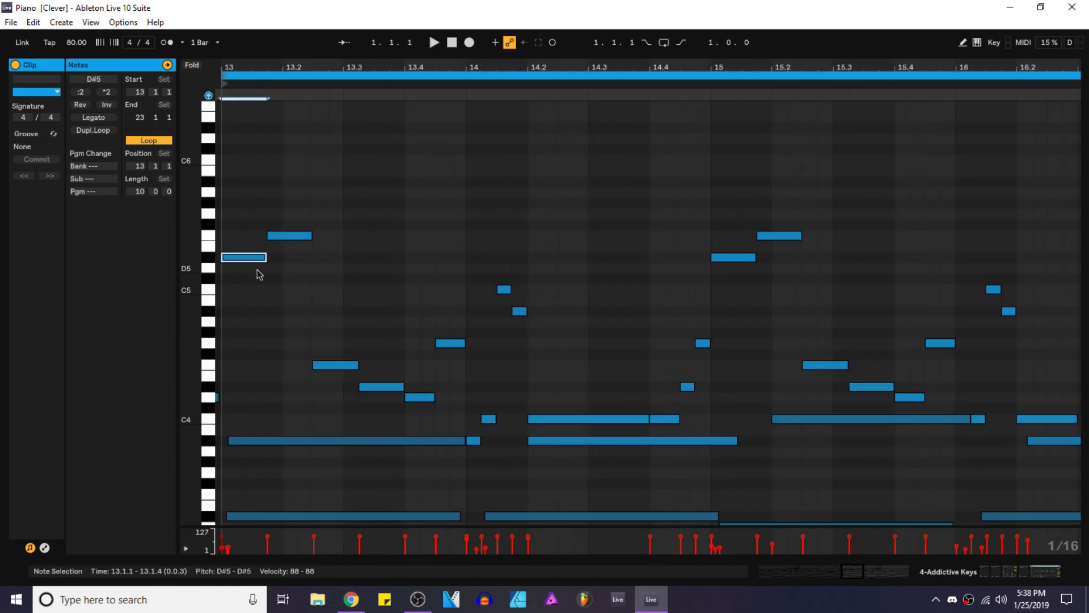
pyautogui.hotkey('alt', 'Left')
pyautogui.moveTo(310, 235); pyautogui.dragTo(298, 235)
pyautogui.click(353, 364)
pyautogui.click(366, 387)
# Step: Nudge the remaining melody notes from D4 at 13.4 through A#4 before 14.2 slightly off the grid
pyautogui.click(420, 397)
pyautogui.click(445, 343)
pyautogui.click(473, 440)
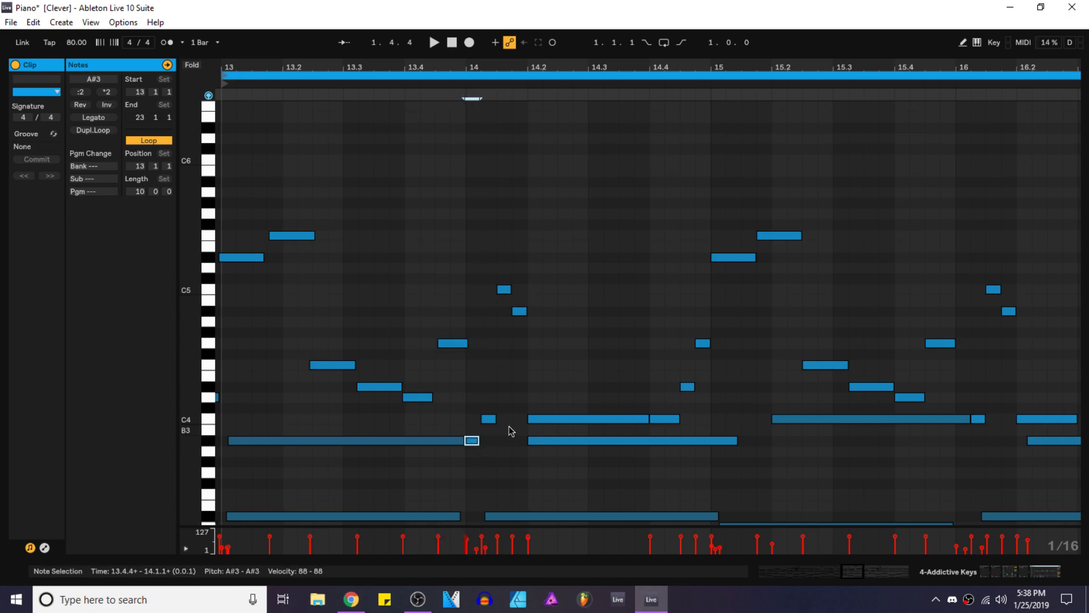
pyautogui.click(506, 289)
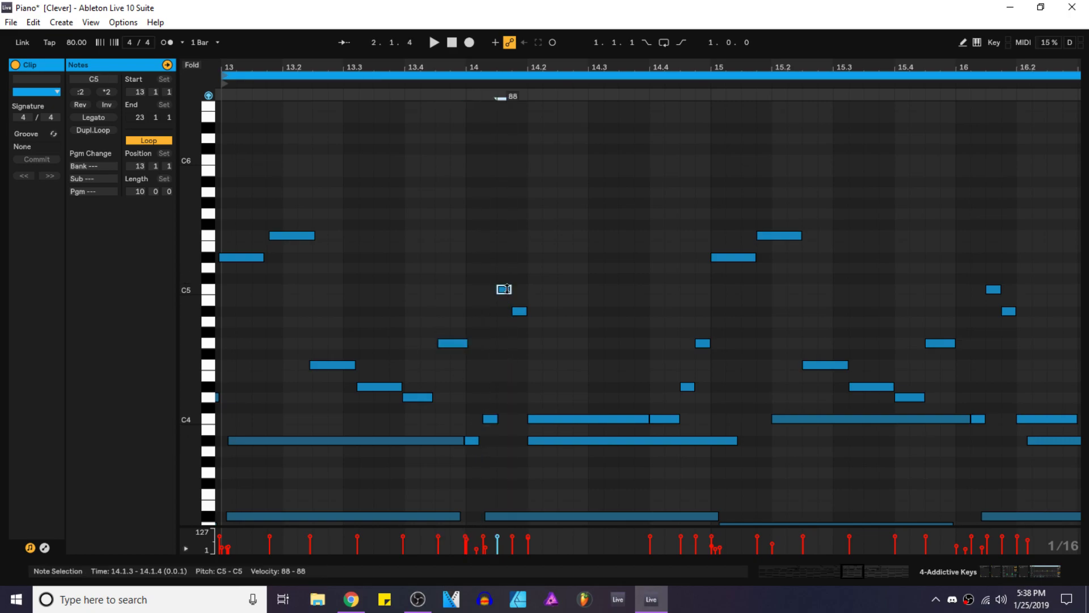
pyautogui.click(519, 311)
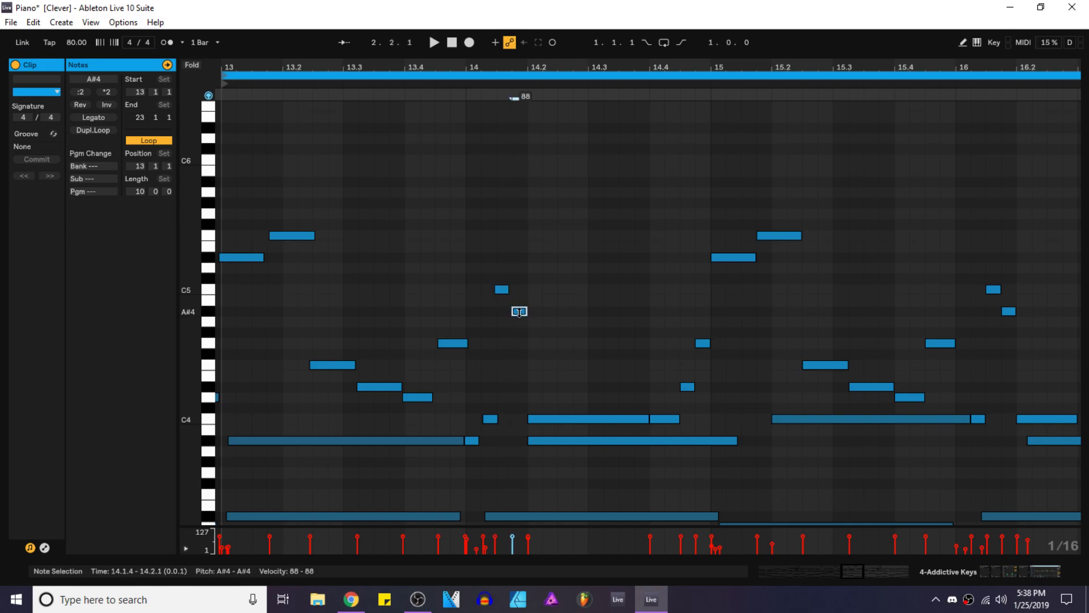
# Step: Double the C4 note at 14.2.1 one octave higher as C5 and play the phrase back
pyautogui.click(550, 420)
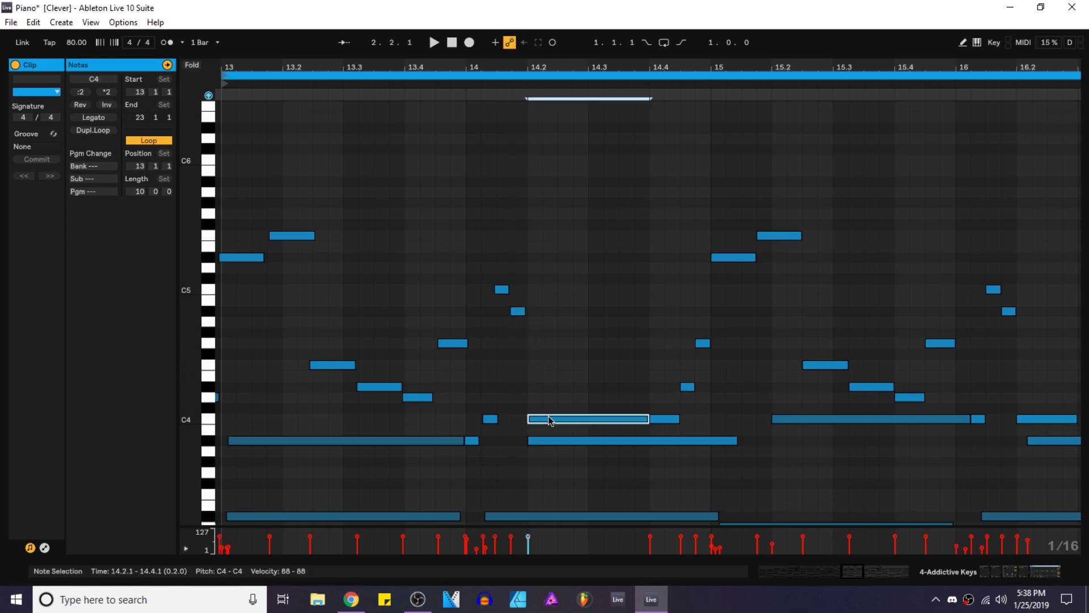
pyautogui.hotkey('shift', 'Up')
pyautogui.press('space')
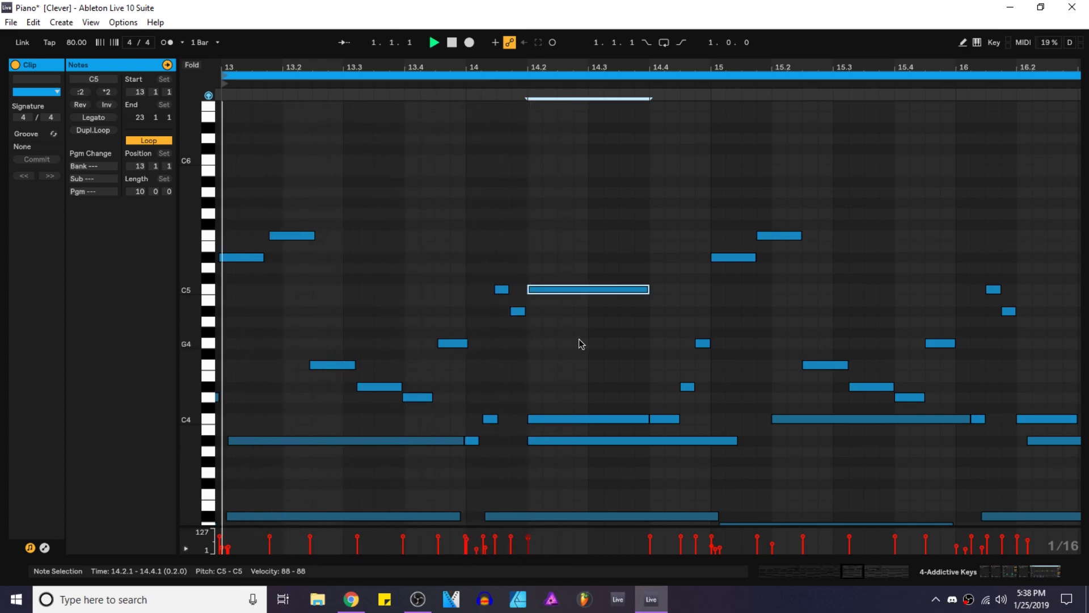
pyautogui.press('space')
pyautogui.press('space')
pyautogui.scroll(-2, 579, 340)
pyautogui.press('space')
# Step: Realign the opening D#5 to 13.1.1, nudge the F4 before 13.3 slightly later and check it in playback
pyautogui.scroll(2, 342, 275)
pyautogui.click(358, 259)
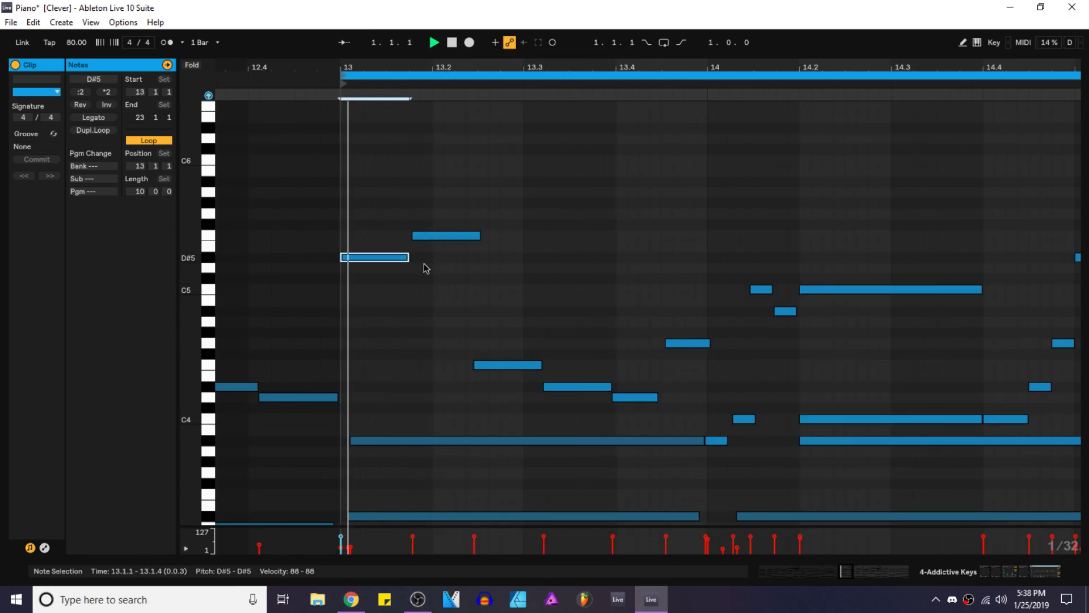
pyautogui.press('space')
pyautogui.click(504, 365)
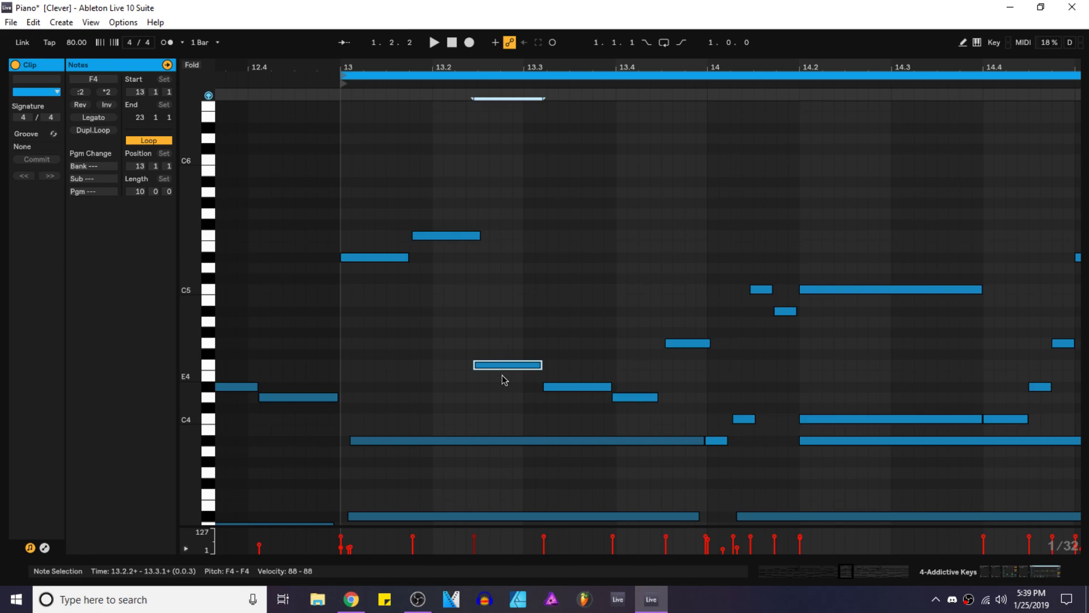
pyautogui.press('space')
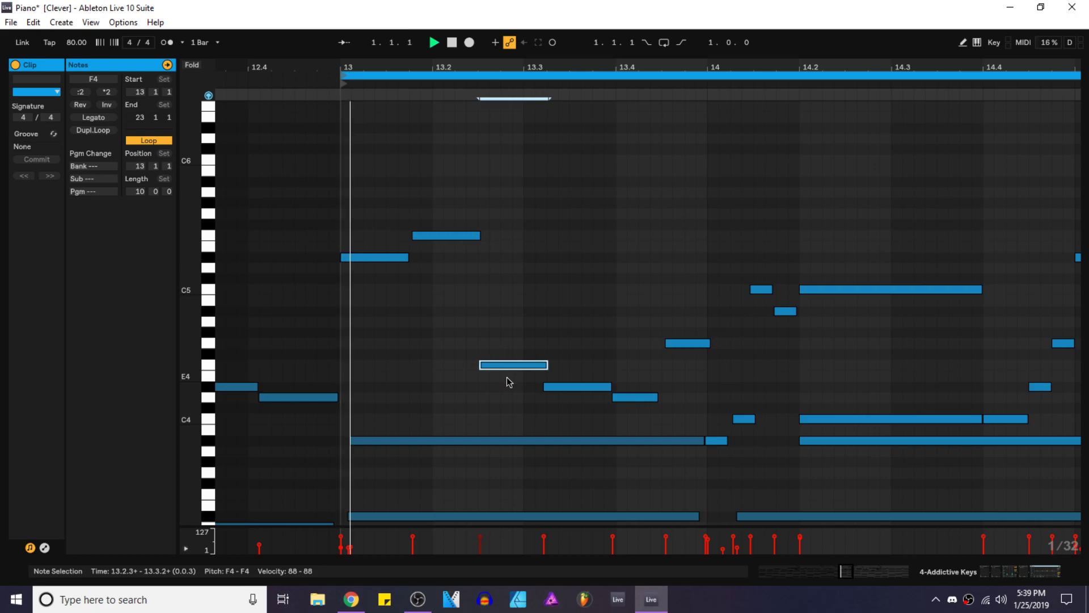
pyautogui.press('space')
# Step: Nudge the D4 at 13.4 slightly later and the following G4 slightly earlier, and play the phrase
pyautogui.click(636, 397)
pyautogui.click(684, 343)
pyautogui.press('space')
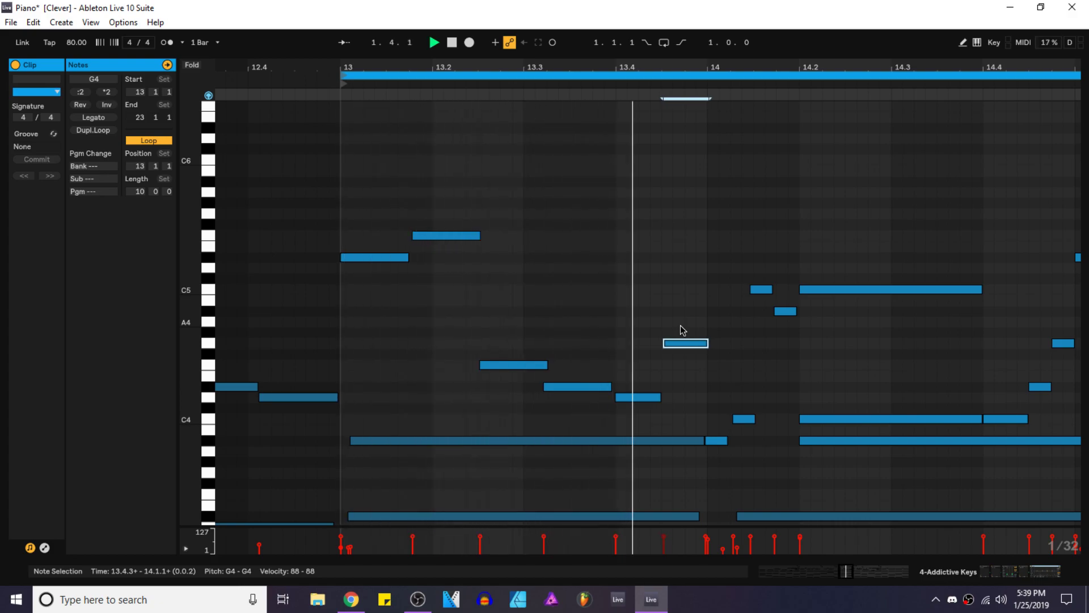
pyautogui.press('space')
pyautogui.press('space')
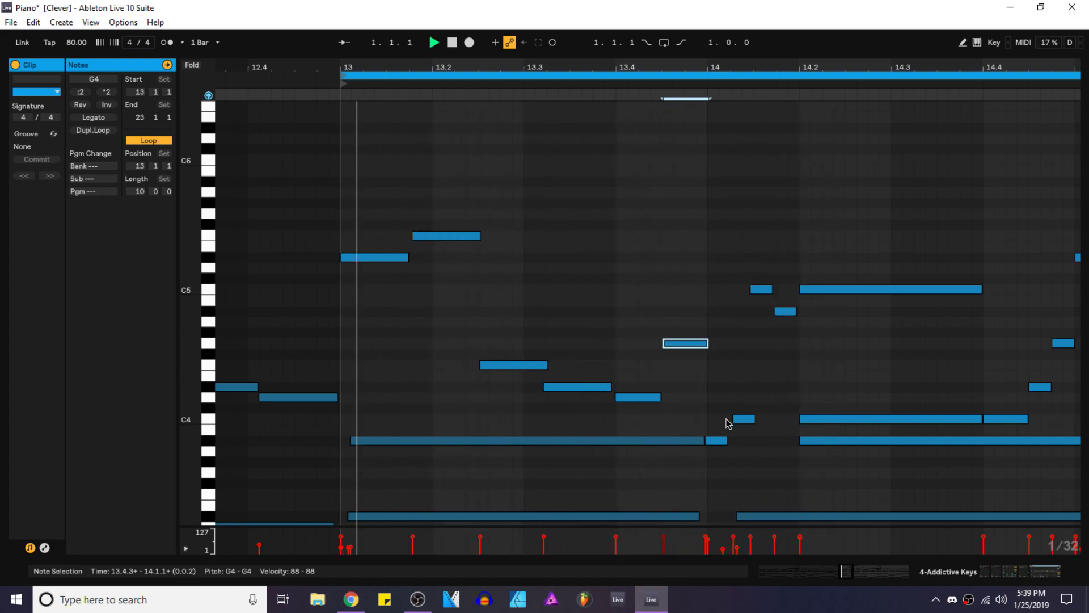
# Step: Move the short A#3 note to 14.1.1, adjust the timing of the A#4 before 14.2 and listen to the result
pyautogui.moveTo(742, 393); pyautogui.dragTo(680, 372)
pyautogui.press('space')
pyautogui.click(659, 418)
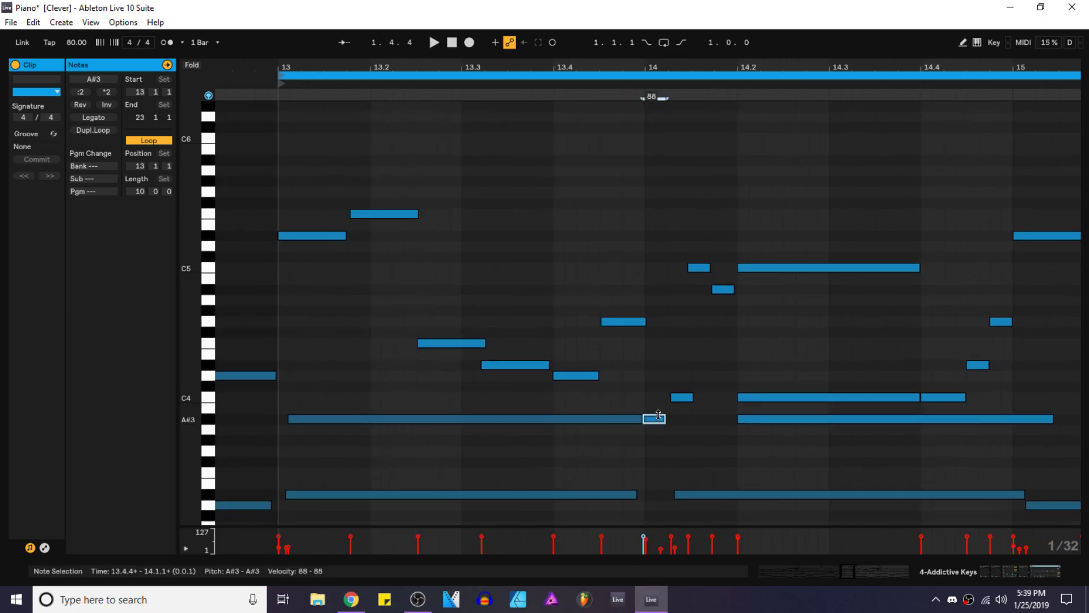
pyautogui.moveTo(651, 420); pyautogui.dragTo(671, 331)
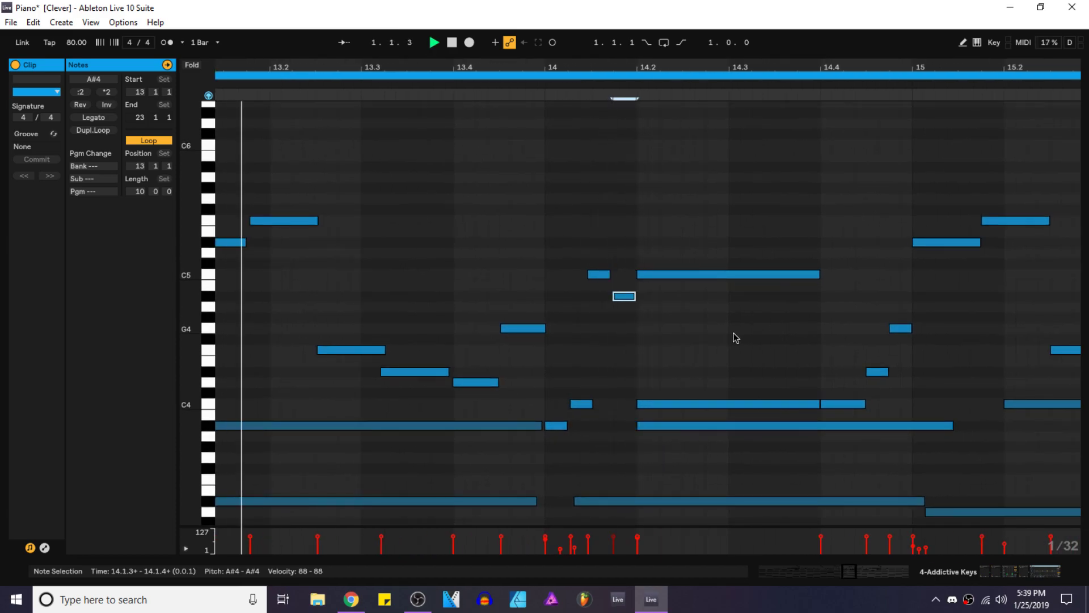
pyautogui.scroll(-3, 734, 335)
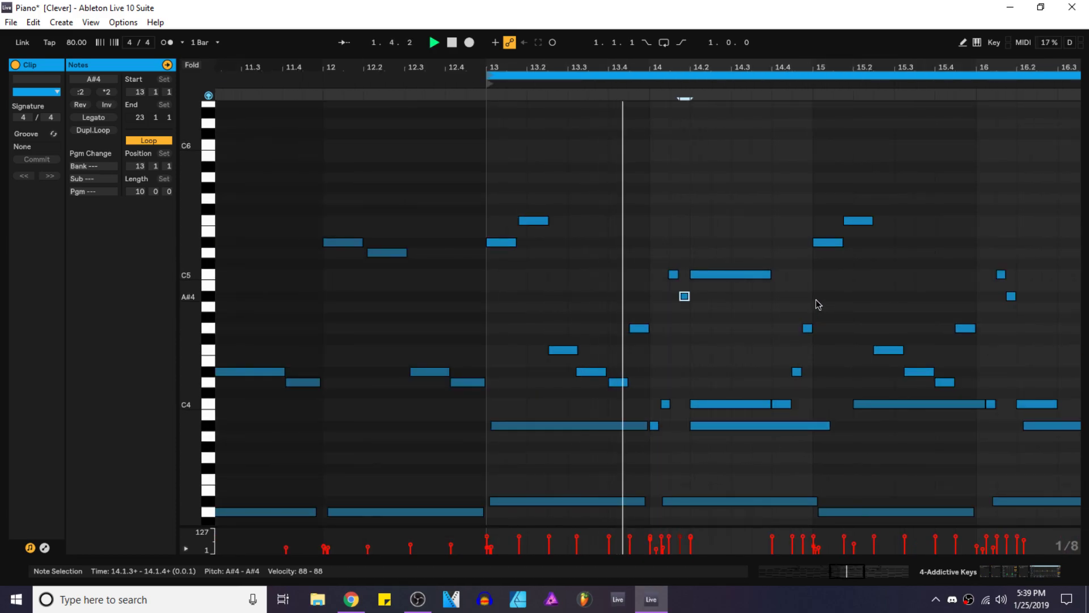
pyautogui.scroll(3, 713, 343)
# Step: Nudge the short C4 note after 14.1.2 slightly later and play the phrase through into bar 15
pyautogui.click(665, 403)
pyautogui.press('space')
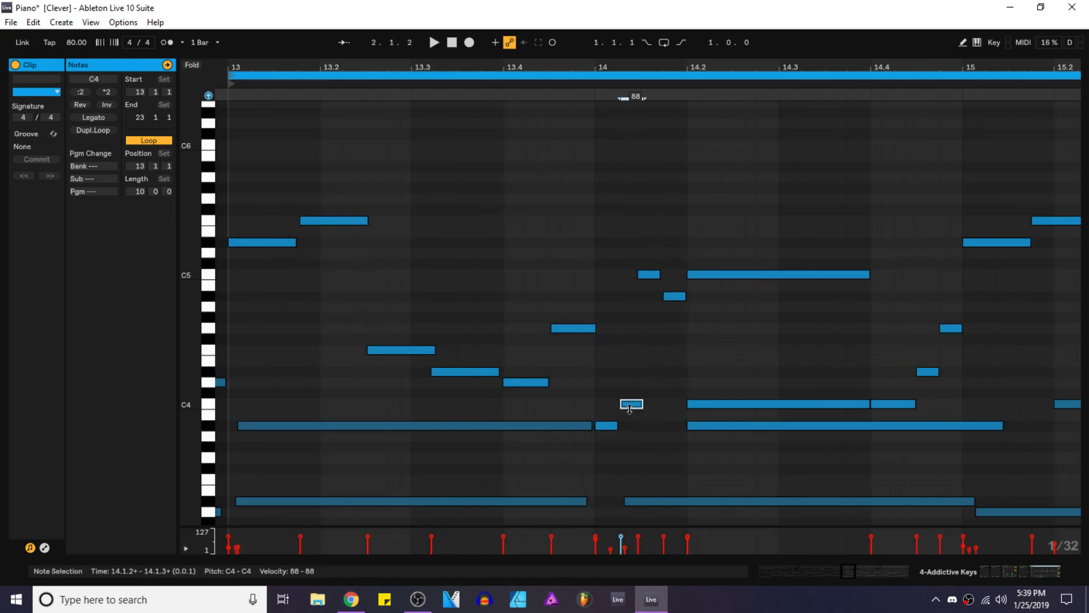
pyautogui.click(591, 394)
pyautogui.press('space')
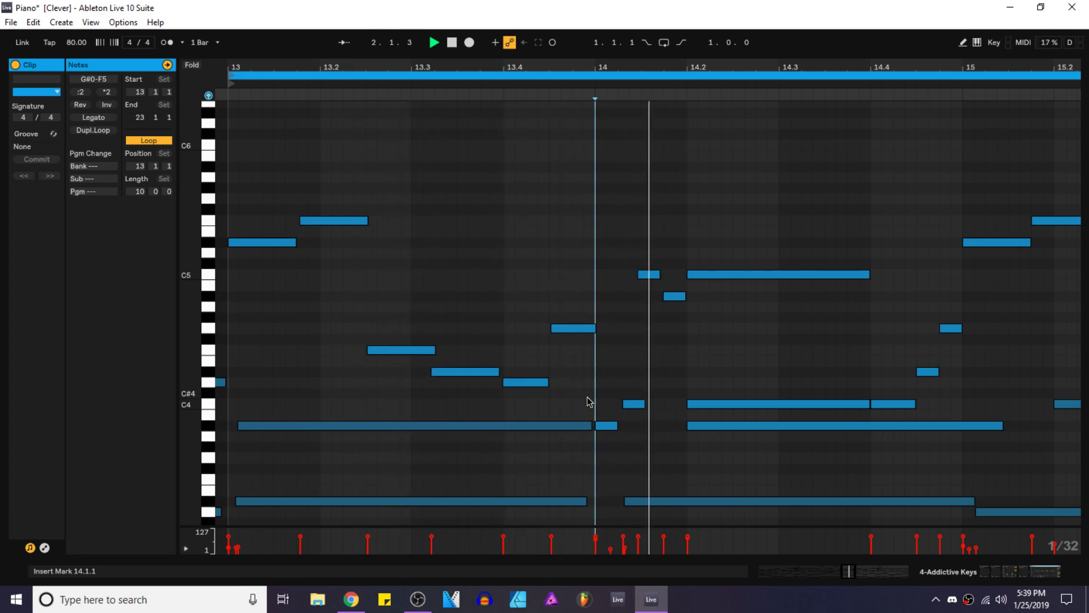
pyautogui.moveTo(735, 381); pyautogui.dragTo(467, 374)
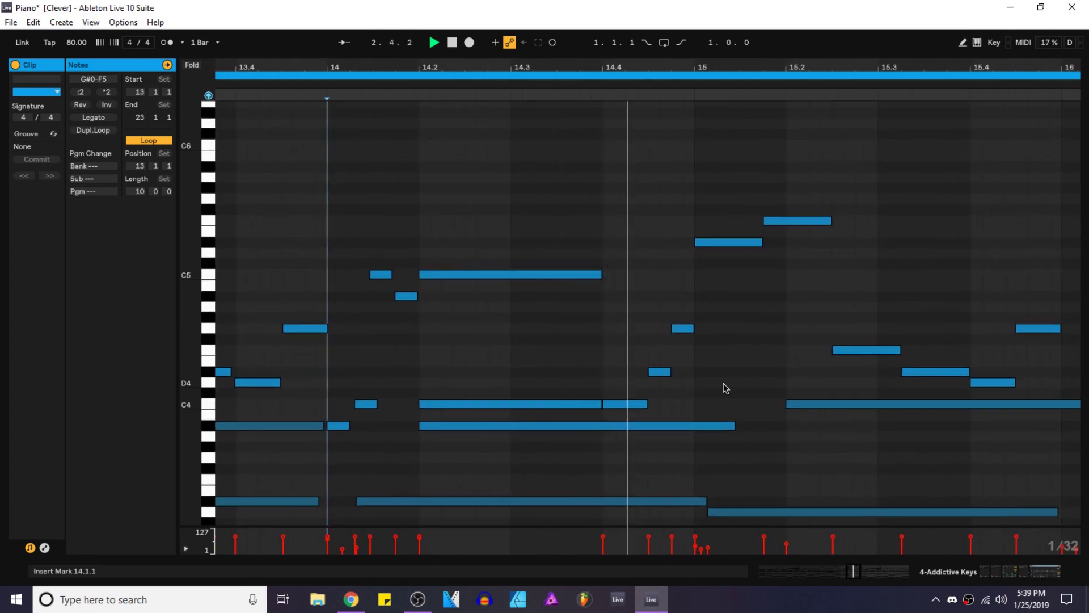
pyautogui.scroll(-3, 723, 384)
# Step: Replace the bar 13 phrase with a copy of the D4–F5 melody notes from bars 15 and 16, and play it
pyautogui.moveTo(913, 399); pyautogui.dragTo(703, 202)
pyautogui.press('space')
pyautogui.moveTo(478, 215)
pyautogui.mouseDown()
pyautogui.moveTo(628, 305)
pyautogui.moveTo(699, 410)
pyautogui.moveTo(472, 220)
pyautogui.mouseUp()
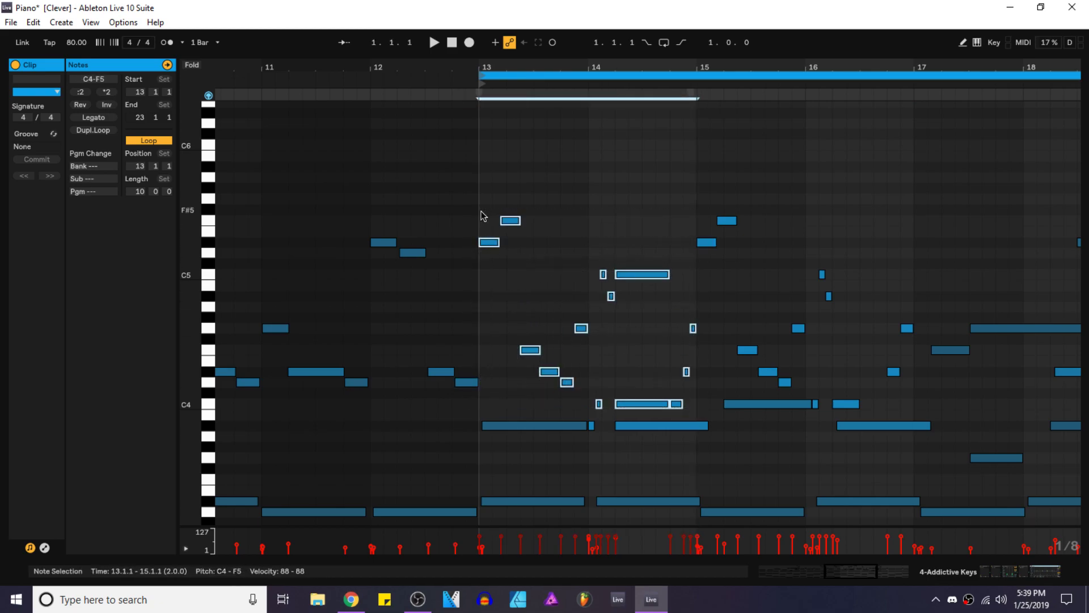
pyautogui.hotkey('ctrl', 'z')
pyautogui.hotkey('ctrl', 'z')
pyautogui.press('space')
pyautogui.scroll(2, 570, 277)
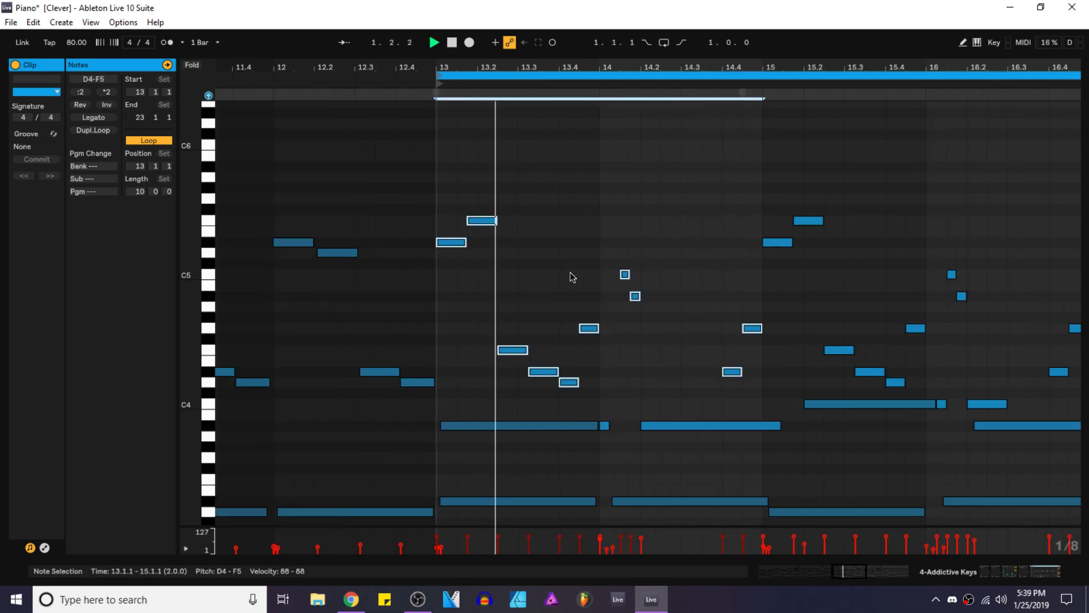
pyautogui.scroll(2, 582, 286)
pyautogui.scroll(2, 639, 416)
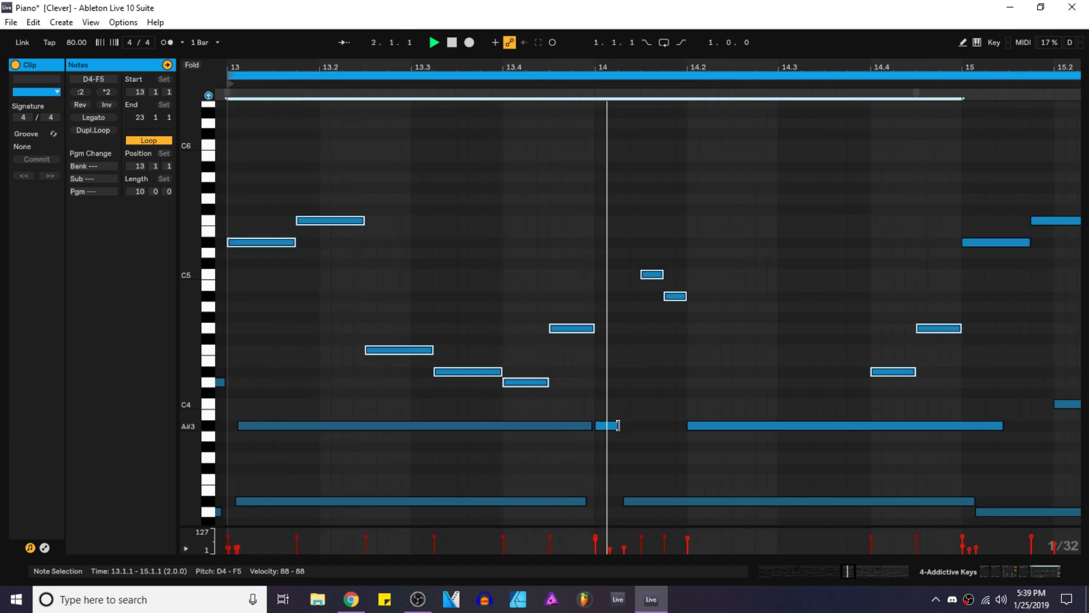
# Step: Move the short A#3 note at 14.1.1 to C4 at 14.1.2 and play back from bar 13
pyautogui.press('space')
pyautogui.moveTo(618, 425)
pyautogui.mouseDown()
pyautogui.moveTo(636, 428)
pyautogui.moveTo(633, 413)
pyautogui.mouseUp()
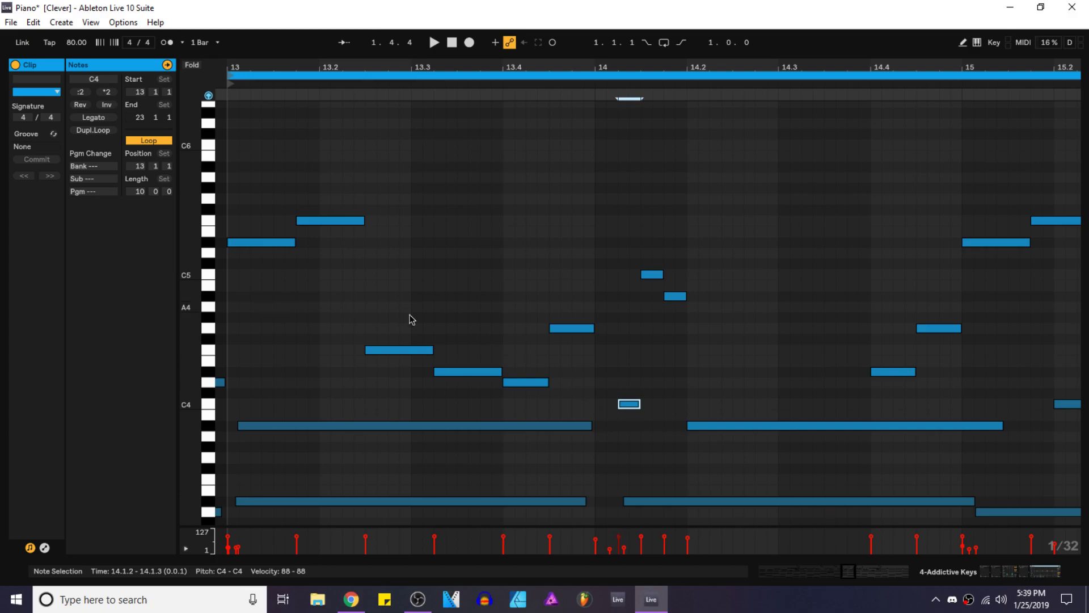
pyautogui.scroll(-3, 303, 316)
pyautogui.click(289, 322)
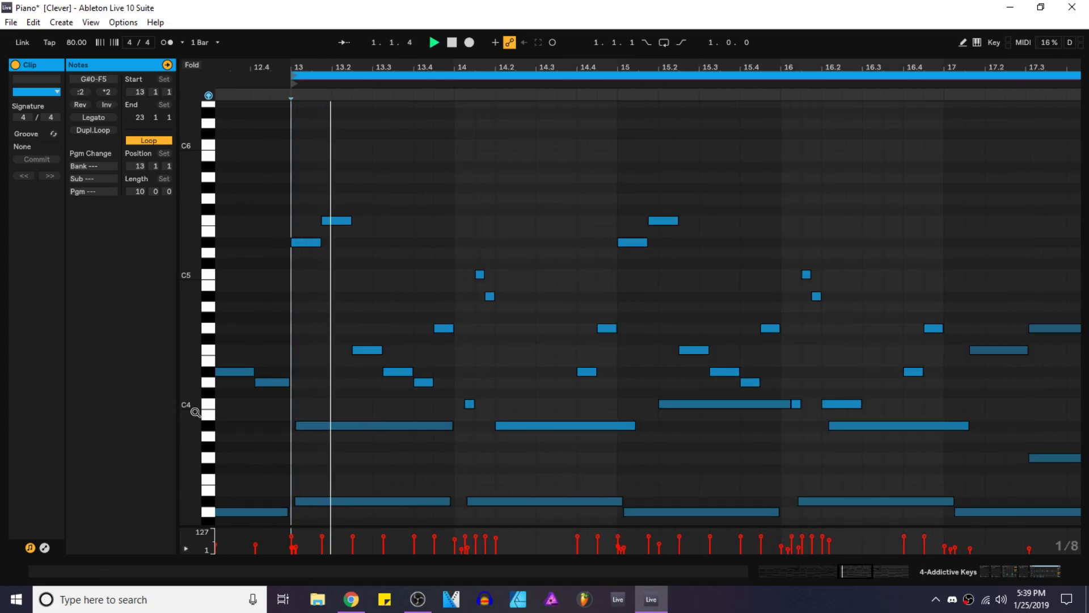
pyautogui.press('space')
# Step: Duplicate the Addictive Keys track and open the MIDI clip of track 5-Addictive Keys across its full length
pyautogui.moveTo(295, 404); pyautogui.dragTo(943, 211)
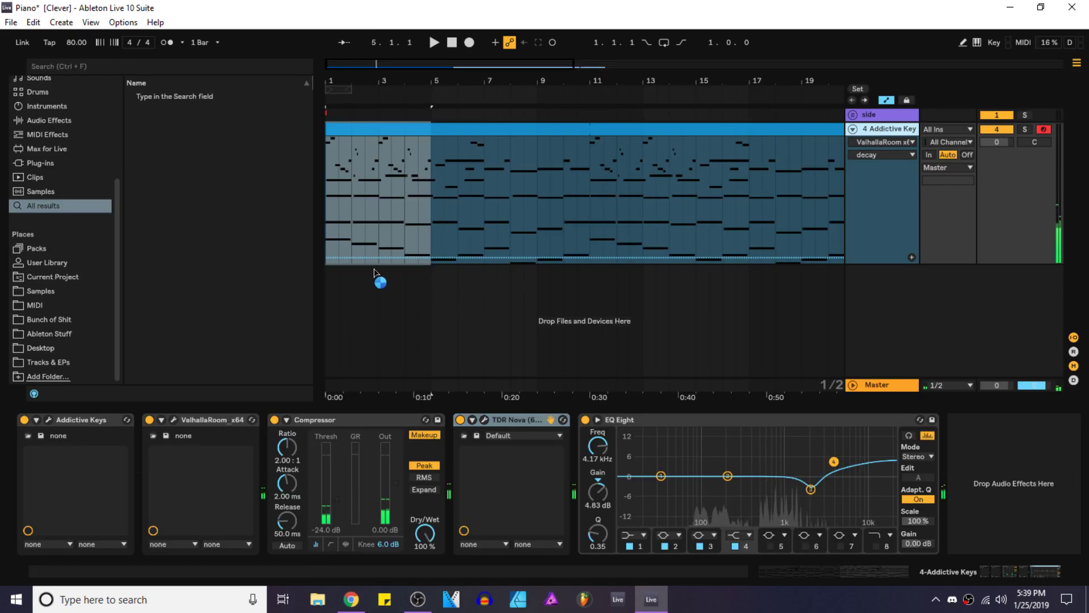
pyautogui.doubleClick(381, 244)
pyautogui.click(473, 402)
pyautogui.click(482, 363)
pyautogui.scroll(-3, 482, 366)
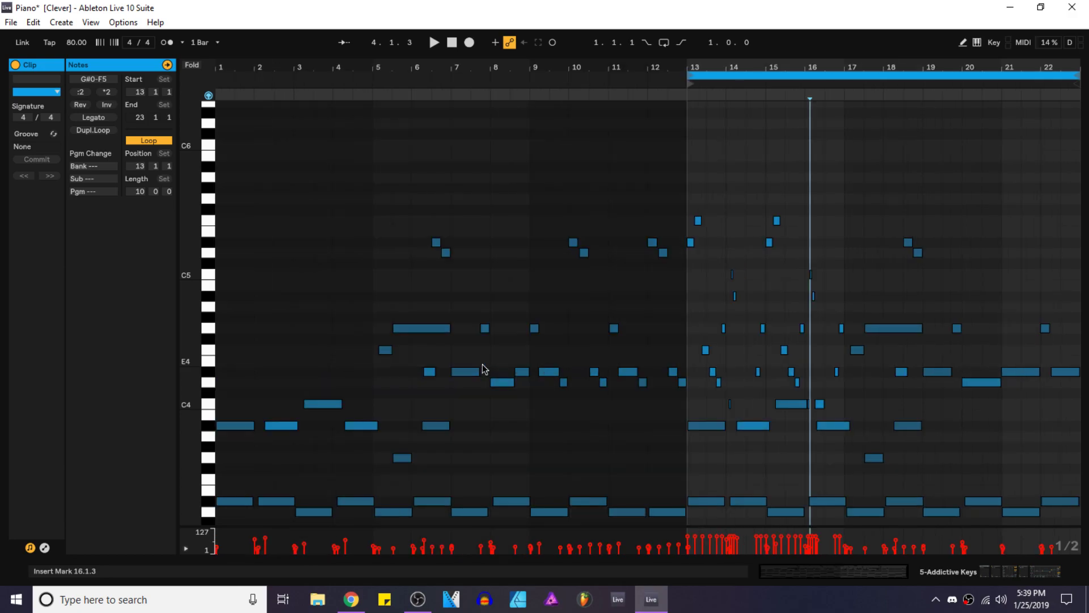
# Step: Replace all notes in the 5-Addictive Keys clip with the copied melody, place it at bar 13, and play it
pyautogui.scroll(-3, 759, 420)
pyautogui.scroll(3, 588, 384)
pyautogui.hotkey('ctrl', 'a')
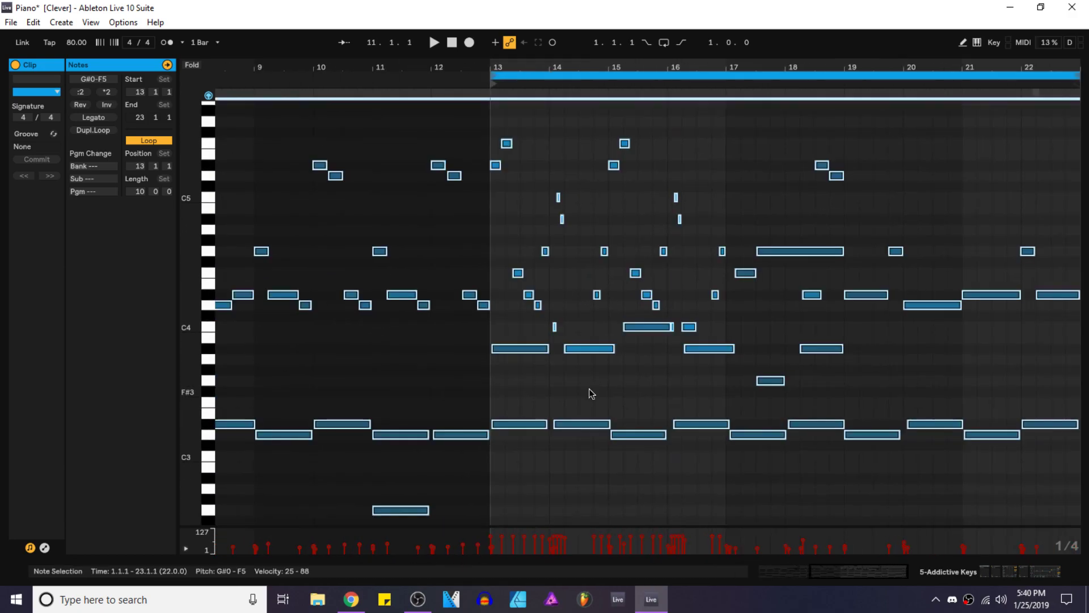
pyautogui.press('Delete')
pyautogui.hotkey('ctrl', 'v')
pyautogui.moveTo(266, 329); pyautogui.dragTo(973, 350)
pyautogui.press('space')
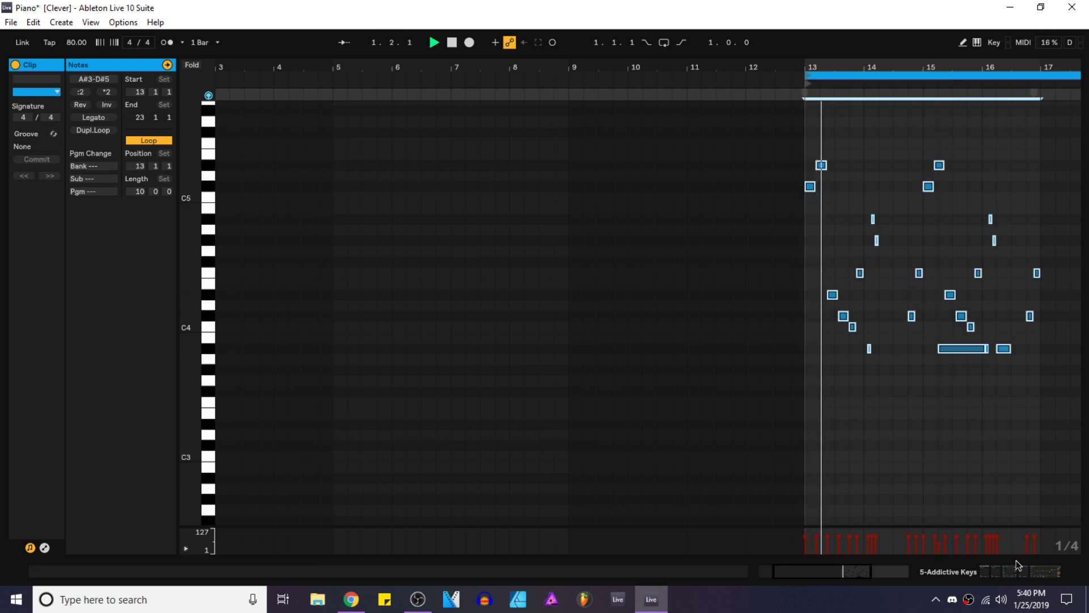
# Step: Transpose the pasted melody up two semitones to span C4–F5 and play it back
pyautogui.press('space')
pyautogui.press('Up')
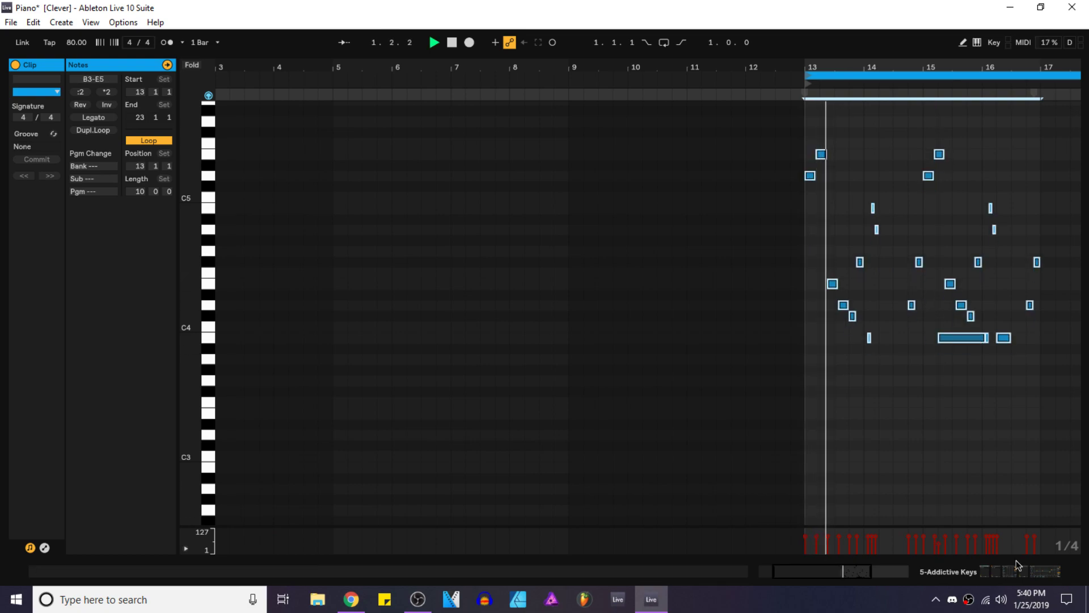
pyautogui.press('Up')
pyautogui.press('space')
pyautogui.press('space')
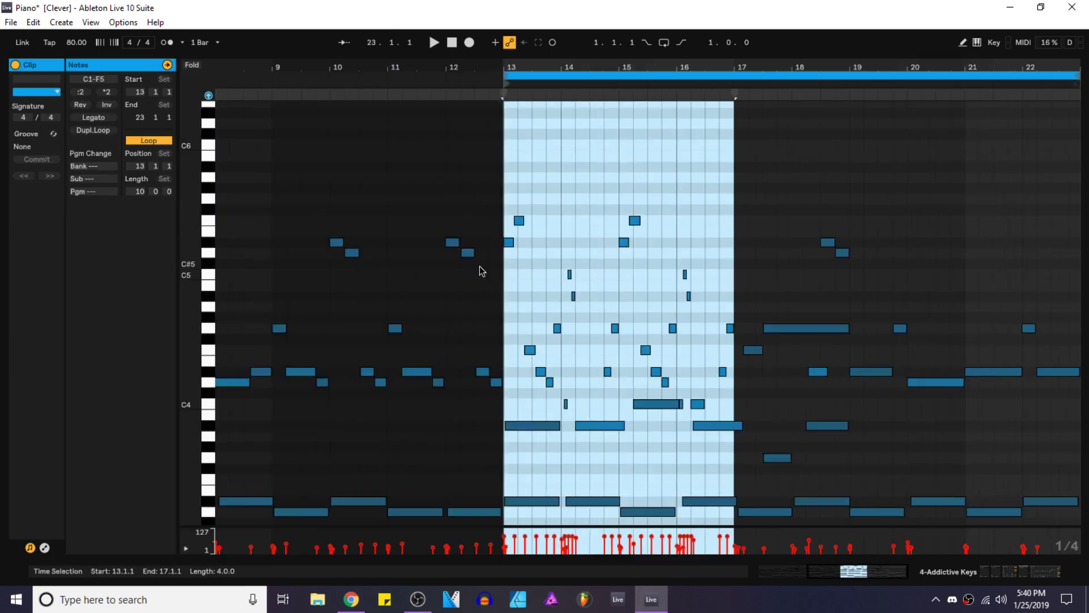
# Step: Delete the C4–F5 melody notes across bars 13 to 16 of the 4-Addictive Keys clip and play the remaining notes
pyautogui.press('-')
pyautogui.moveTo(693, 408); pyautogui.dragTo(843, 189)
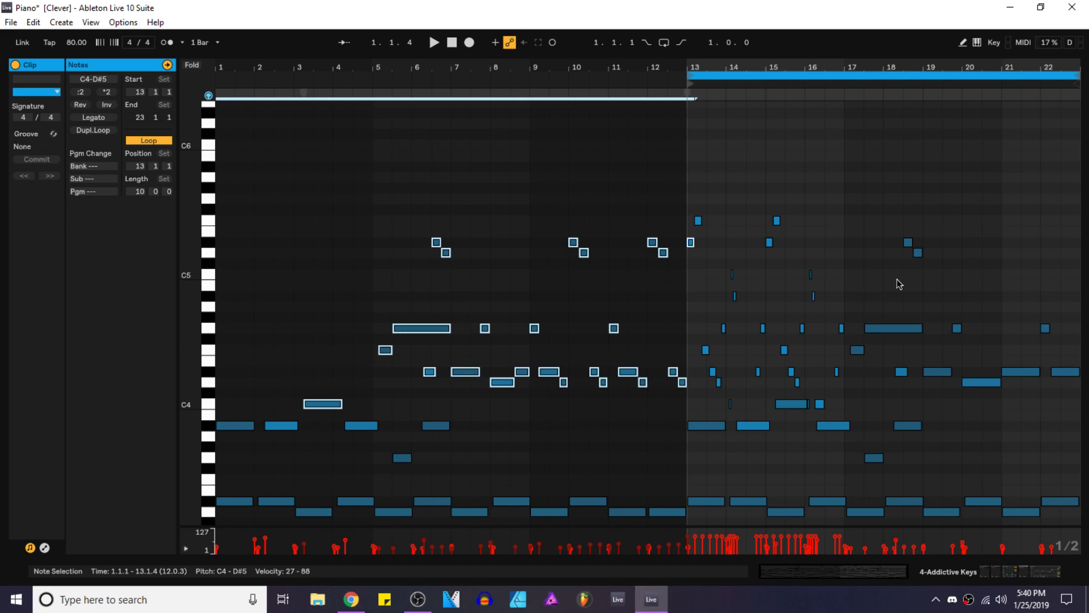
pyautogui.press('Delete')
pyautogui.hotkey('ctrl', 'z')
pyautogui.moveTo(690, 406); pyautogui.dragTo(839, 253)
pyautogui.press('Delete')
pyautogui.press('space')
pyautogui.press('+')
pyautogui.press('space')
pyautogui.press('Delete')
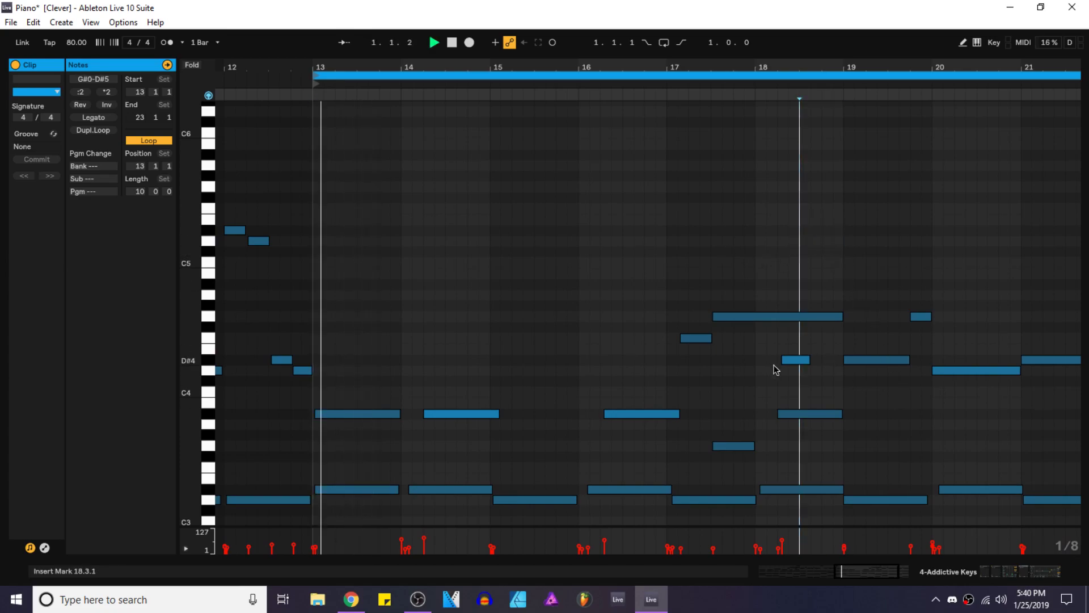
pyautogui.click(691, 363)
pyautogui.scroll(-4, 724, 379)
pyautogui.scroll(3, 725, 379)
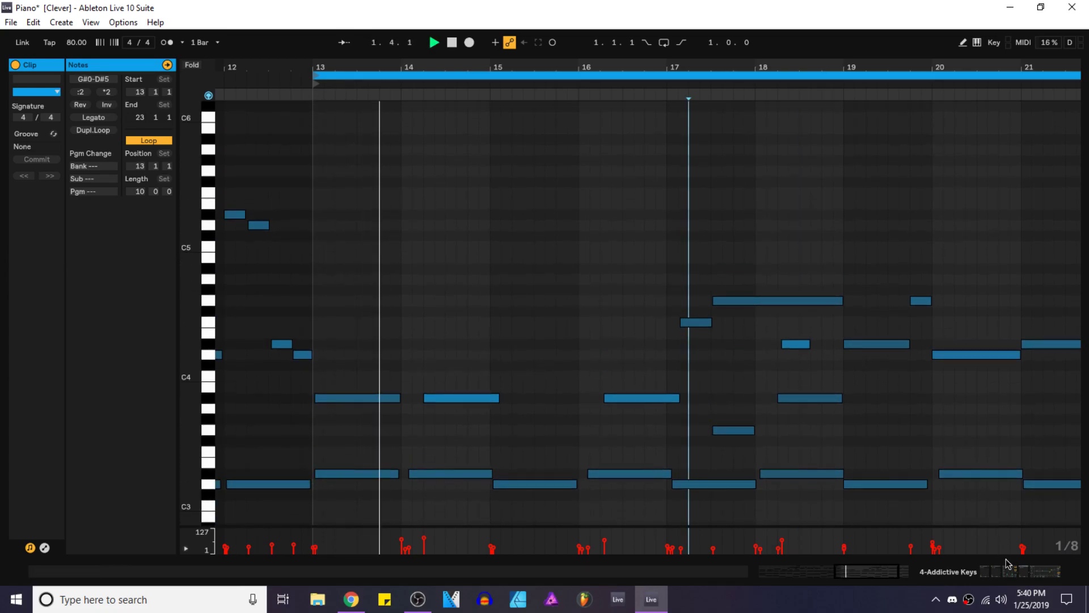
# Step: Return to the arrangement, solo the 5 Addictive Keys track, and play it from bar 1
pyautogui.click(1001, 569)
pyautogui.click(479, 260)
pyautogui.press('space')
pyautogui.click(1025, 259)
pyautogui.press('space')
pyautogui.scroll(1, 788, 287)
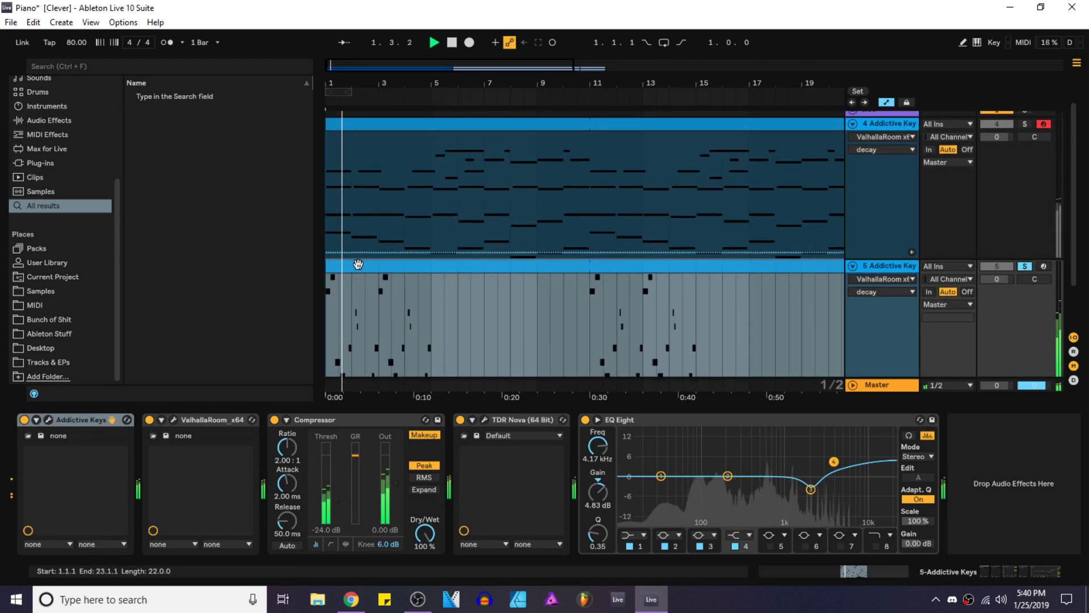
pyautogui.press('-')
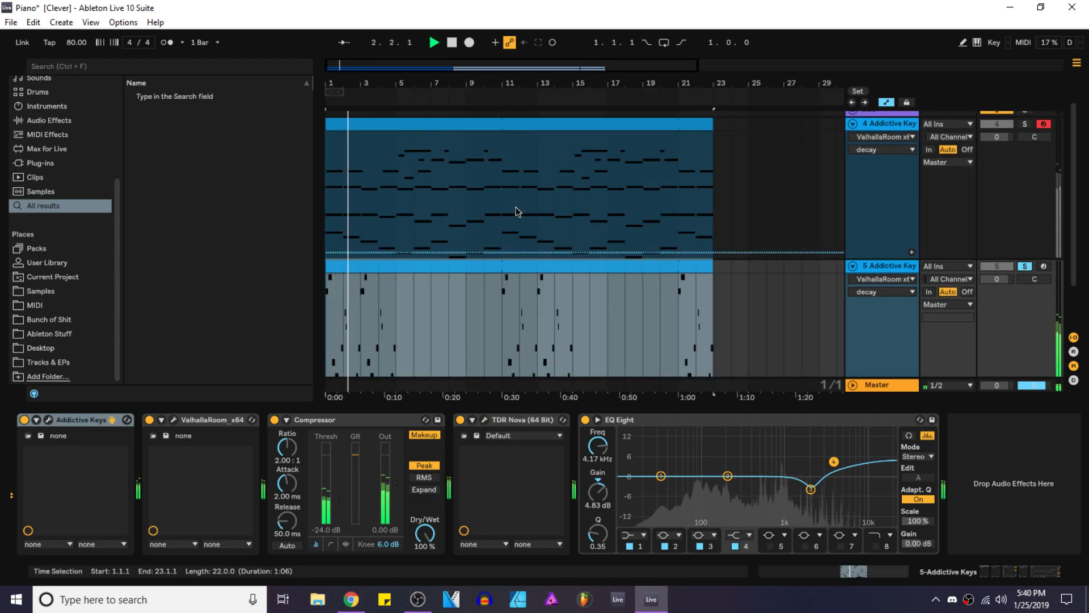
# Step: Unsolo the 5 Addictive Keys track and move its melody clip to start at bar 11, checking the placement by playing
pyautogui.scroll(-1, 480, 216)
pyautogui.press('space')
pyautogui.moveTo(398, 237); pyautogui.dragTo(495, 246)
pyautogui.scroll(1, 494, 247)
pyautogui.press('space')
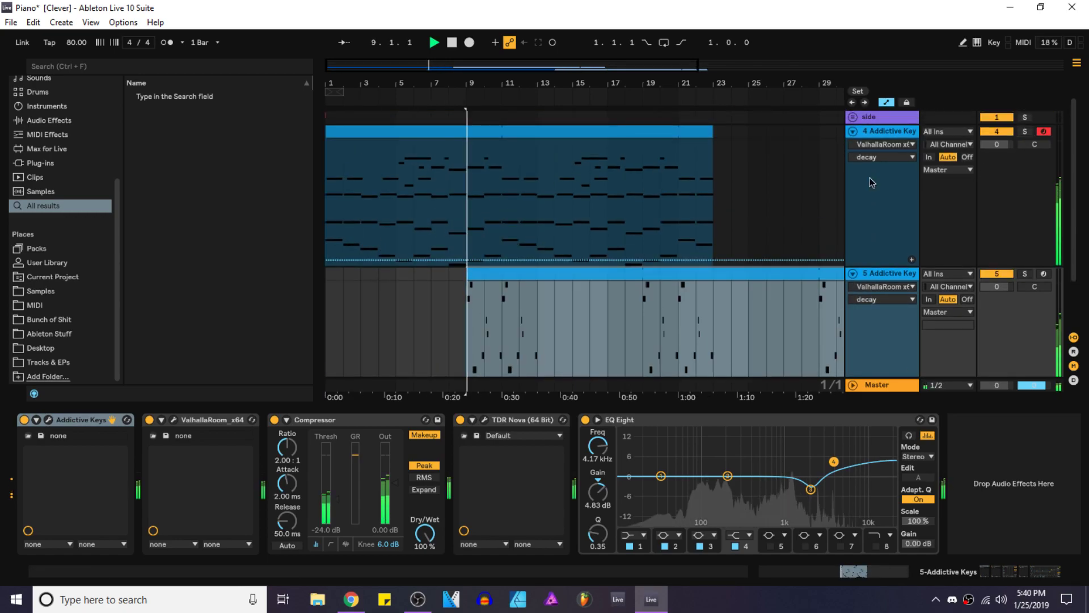
pyautogui.press('+')
pyautogui.moveTo(669, 300); pyautogui.dragTo(734, 310)
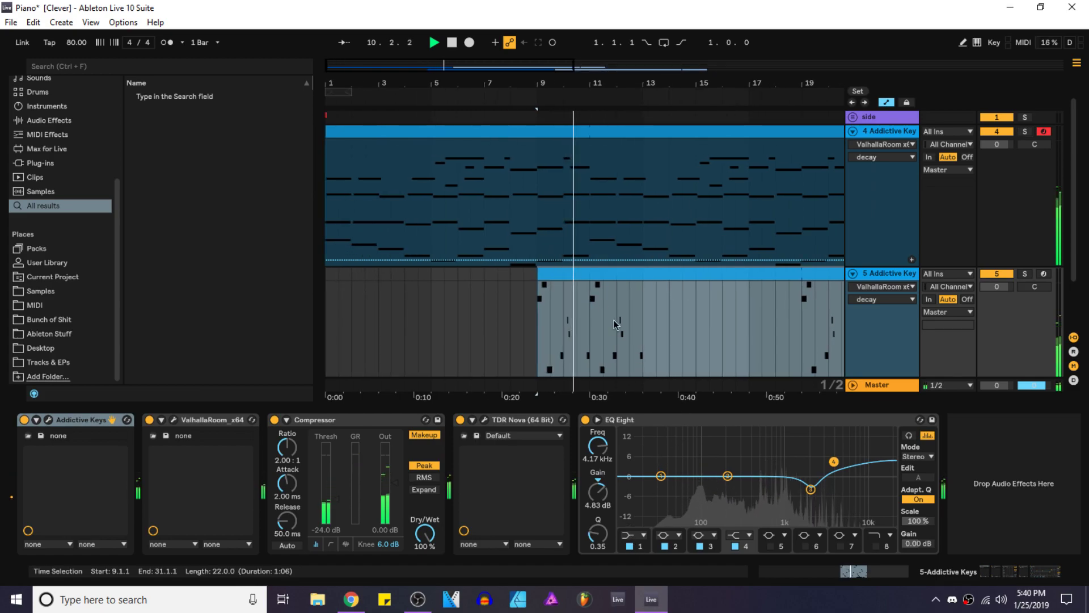
pyautogui.moveTo(579, 275); pyautogui.dragTo(615, 274)
pyautogui.press('space')
pyautogui.press('space')
# Step: Set the 5 Addictive Keys volume to -2.1 dB and add an EQ Eight band 5 boost of about 1.36 dB near 791 Hz
pyautogui.moveTo(997, 286); pyautogui.dragTo(997, 296)
pyautogui.press('space')
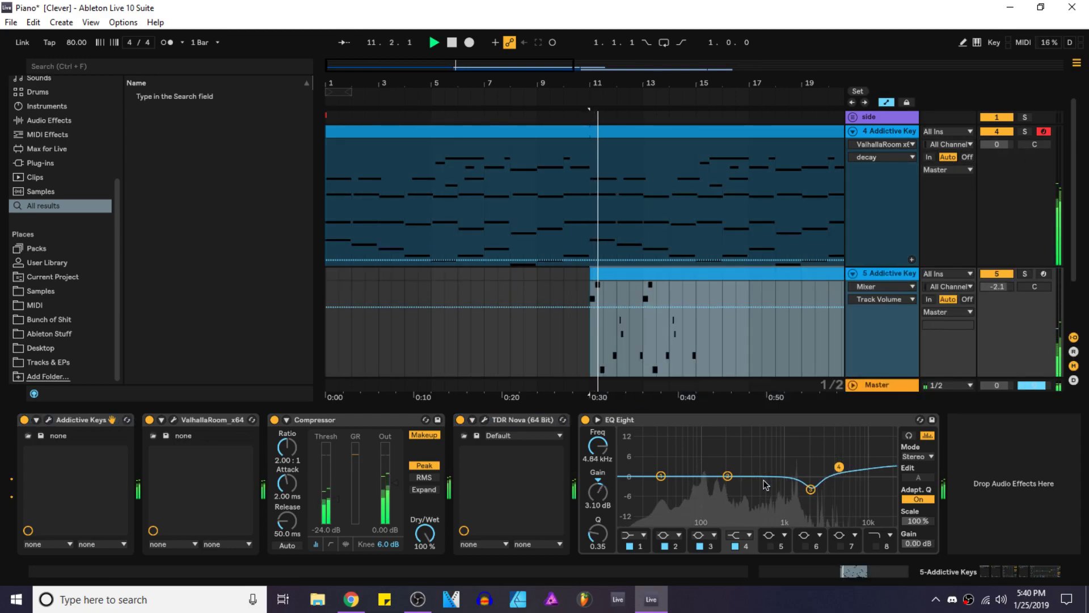
pyautogui.click(774, 548)
pyautogui.press('space')
pyautogui.press('space')
pyautogui.moveTo(703, 476); pyautogui.dragTo(778, 468)
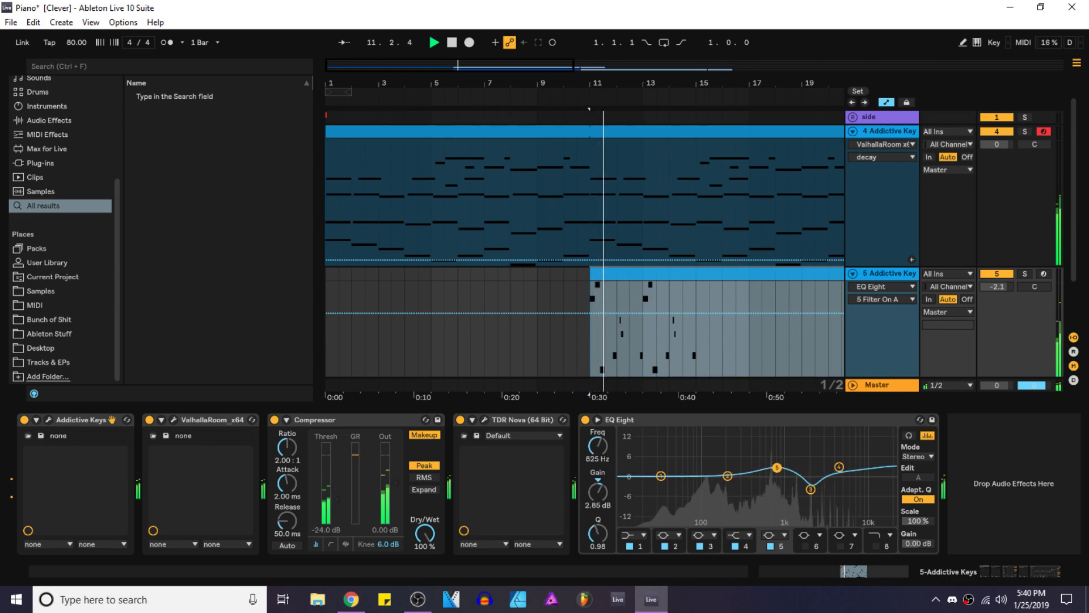
# Step: Move EQ Eight band 2 on 4 Addictive Keys to about 825 Hz and add a second EQ Eight cutting 2.36 dB at 825 Hz
pyautogui.click(889, 131)
pyautogui.moveTo(728, 475); pyautogui.dragTo(767, 476)
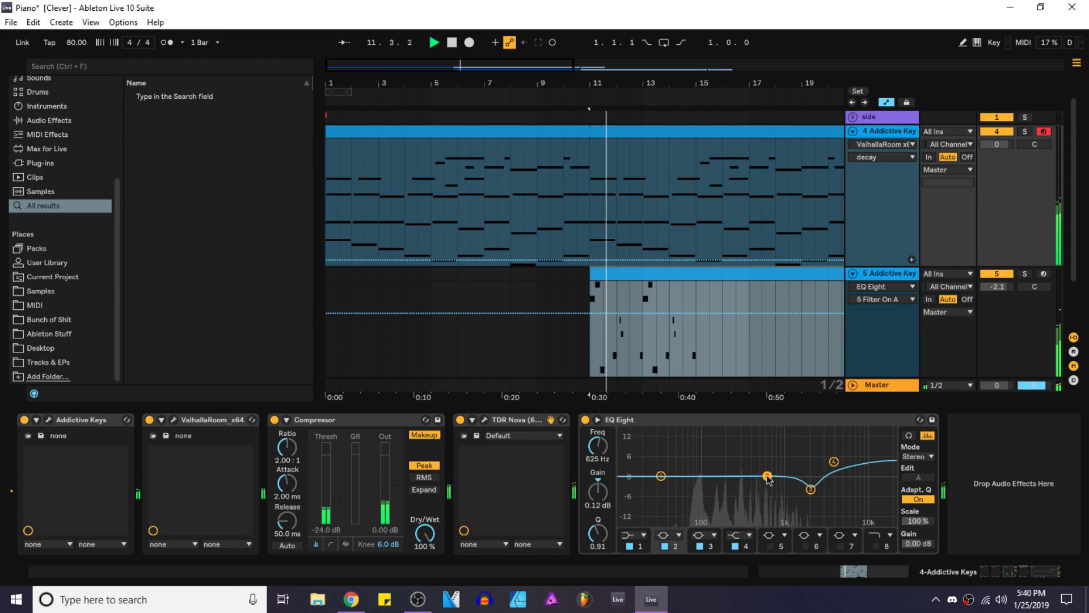
pyautogui.scroll(5, 56, 94)
pyautogui.click(50, 95)
pyautogui.moveTo(165, 139); pyautogui.dragTo(1010, 454)
pyautogui.moveTo(924, 477); pyautogui.dragTo(912, 484)
# Step: Automate the second EQ Eight's Device On parameter to stay off until bar 11 and on from there, and save the set
pyautogui.rightClick(721, 419)
pyautogui.click(745, 426)
pyautogui.press('space')
pyautogui.press('space')
pyautogui.scroll(4, 588, 181)
pyautogui.moveTo(588, 172)
pyautogui.mouseDown()
pyautogui.moveTo(584, 226)
pyautogui.moveTo(584, 162)
pyautogui.mouseUp()
pyautogui.click(911, 259)
pyautogui.scroll(-5, 652, 276)
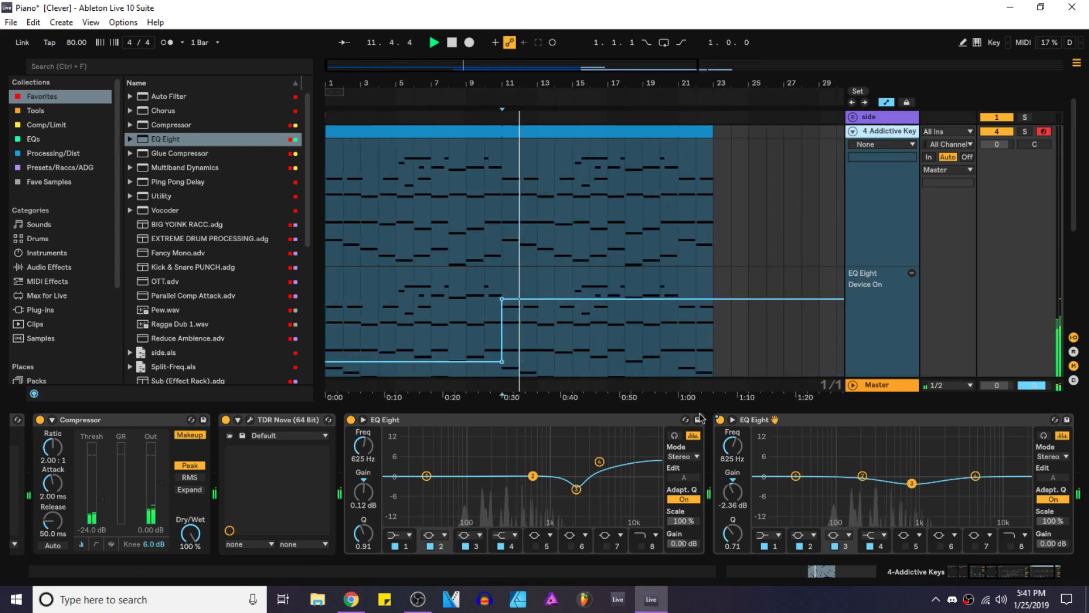
pyautogui.hotkey('ctrl', 's')
pyautogui.scroll(-2, 508, 357)
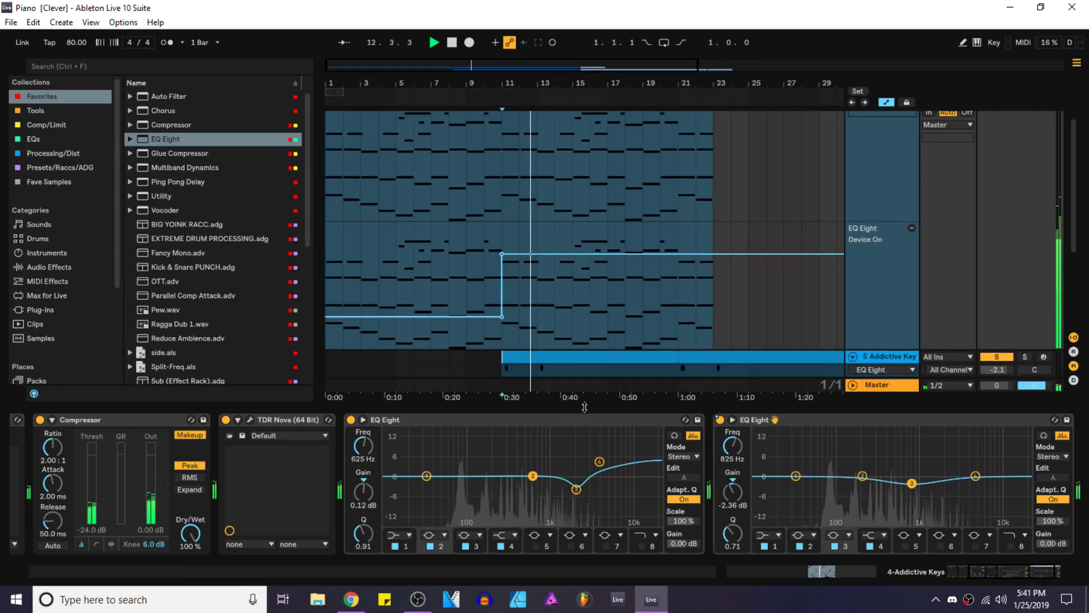
# Step: Examine the 5 Addictive Keys melody against the chords by playing both tracks around bar 13
pyautogui.click(589, 420)
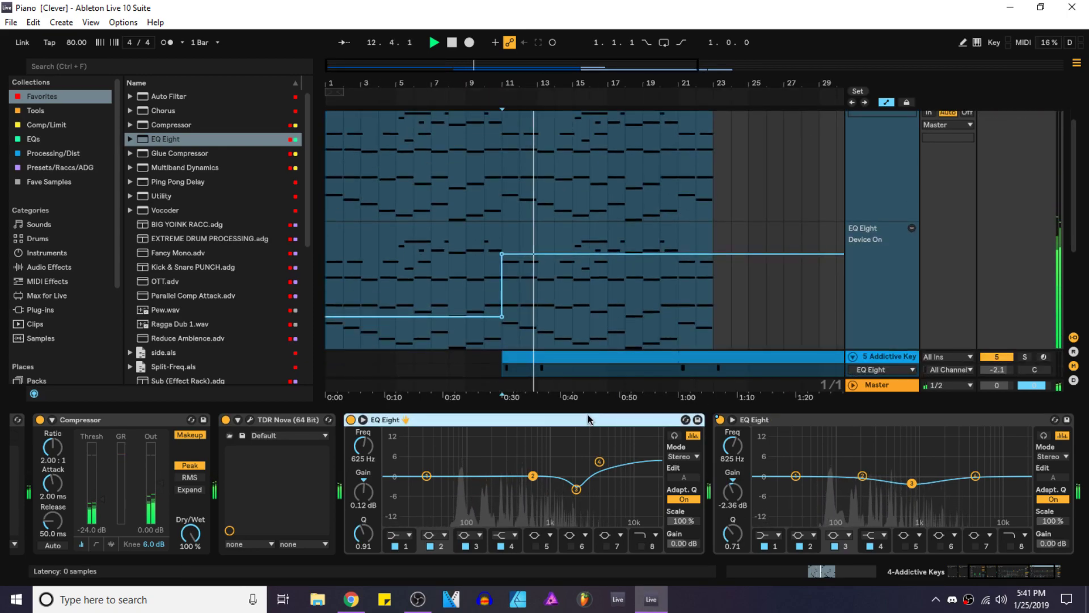
pyautogui.click(578, 355)
pyautogui.scroll(-2, 664, 335)
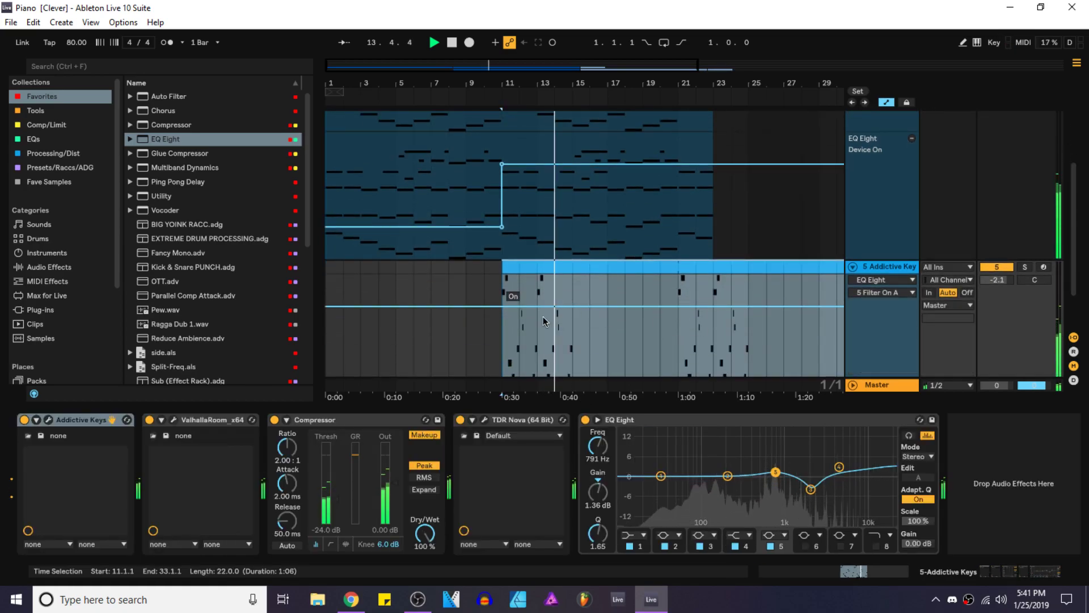
pyautogui.scroll(-1, 574, 312)
pyautogui.scroll(2, 455, 337)
pyautogui.scroll(2, 456, 337)
pyautogui.click(561, 346)
pyautogui.press('space')
pyautogui.press('space')
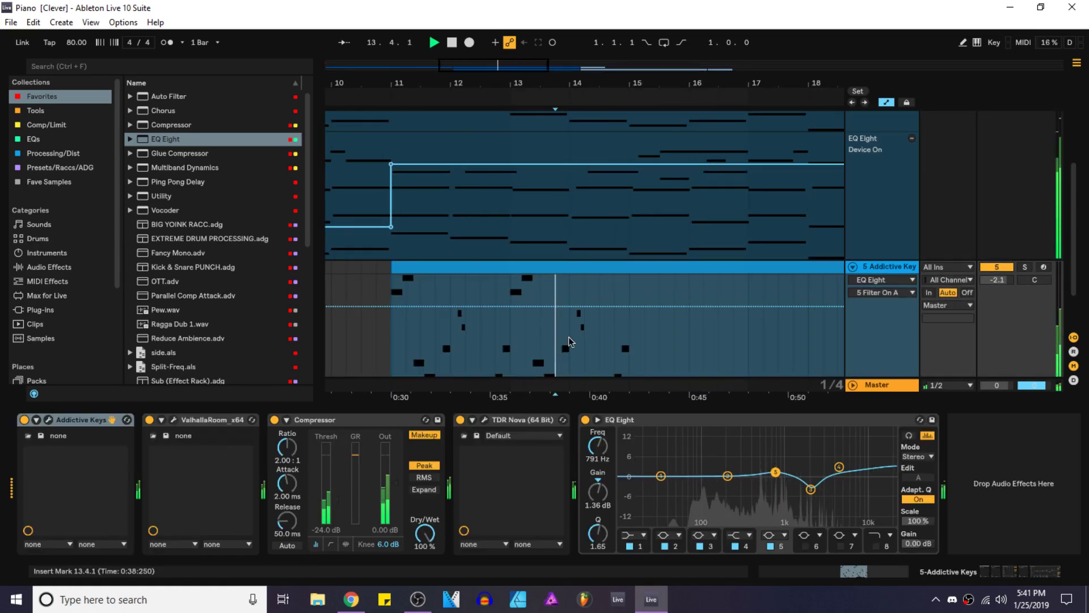
pyautogui.scroll(2, 581, 267)
pyautogui.scroll(-1, 610, 250)
pyautogui.press('space')
pyautogui.press('space')
pyautogui.scroll(1, 608, 250)
# Step: Raise the A#3 note starting in beat 2 of bar 16 in the 4-Addictive Keys clip to C4 and play it
pyautogui.doubleClick(592, 132)
pyautogui.press('space')
pyautogui.moveTo(528, 353); pyautogui.dragTo(526, 422)
pyautogui.press('Up')
pyautogui.press('Up')
pyautogui.press('space')
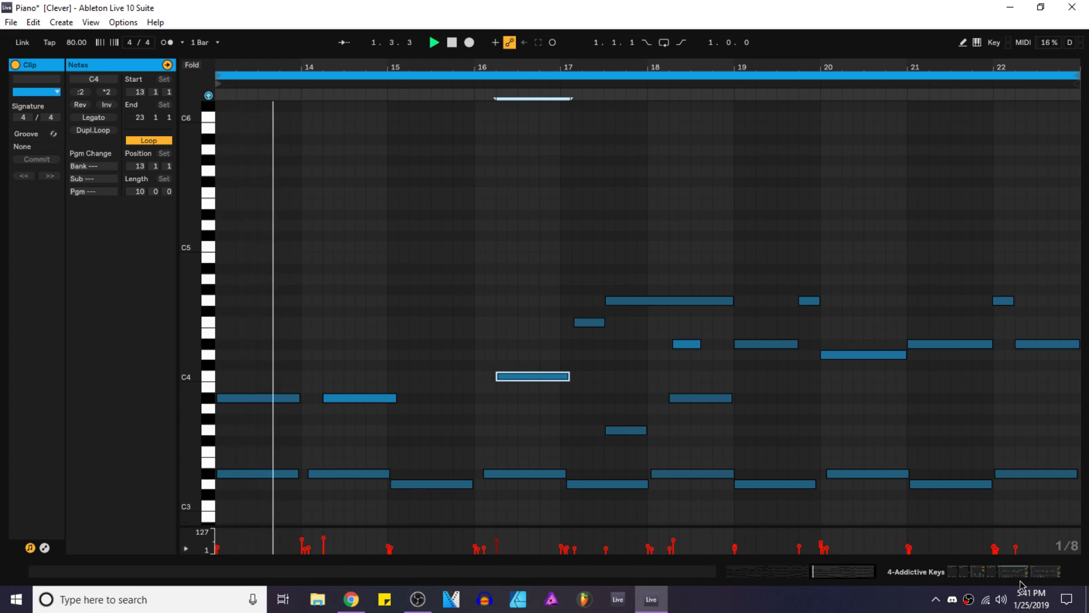
# Step: Return to the arrangement, solo the 5 Addictive Keys track, and play it from bar 11
pyautogui.click(994, 577)
pyautogui.scroll(-3, 482, 272)
pyautogui.click(462, 210)
pyautogui.click(1026, 209)
pyautogui.press('space')
pyautogui.press('space')
# Step: Open the melody clip on the 5 Addictive Keys track, framing bars 13 to 16, and save the set
pyautogui.doubleClick(661, 221)
pyautogui.scroll(3, 543, 377)
pyautogui.scroll(-3, 542, 376)
pyautogui.scroll(2, 543, 374)
pyautogui.click(639, 382)
pyautogui.scroll(4, 785, 370)
pyautogui.hotkey('ctrl', 's')
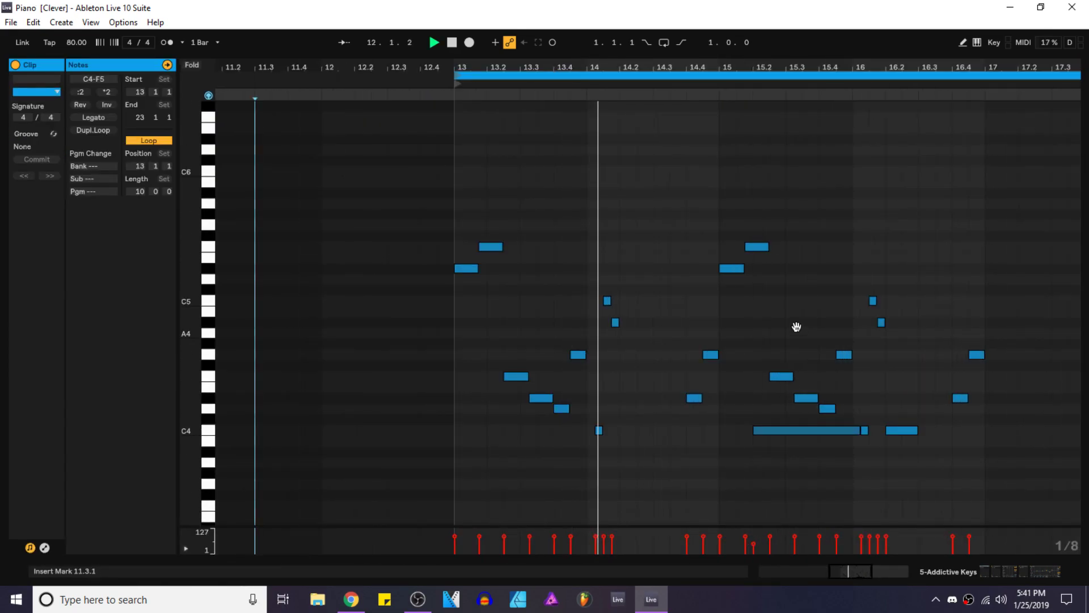
pyautogui.moveTo(807, 330); pyautogui.dragTo(684, 319)
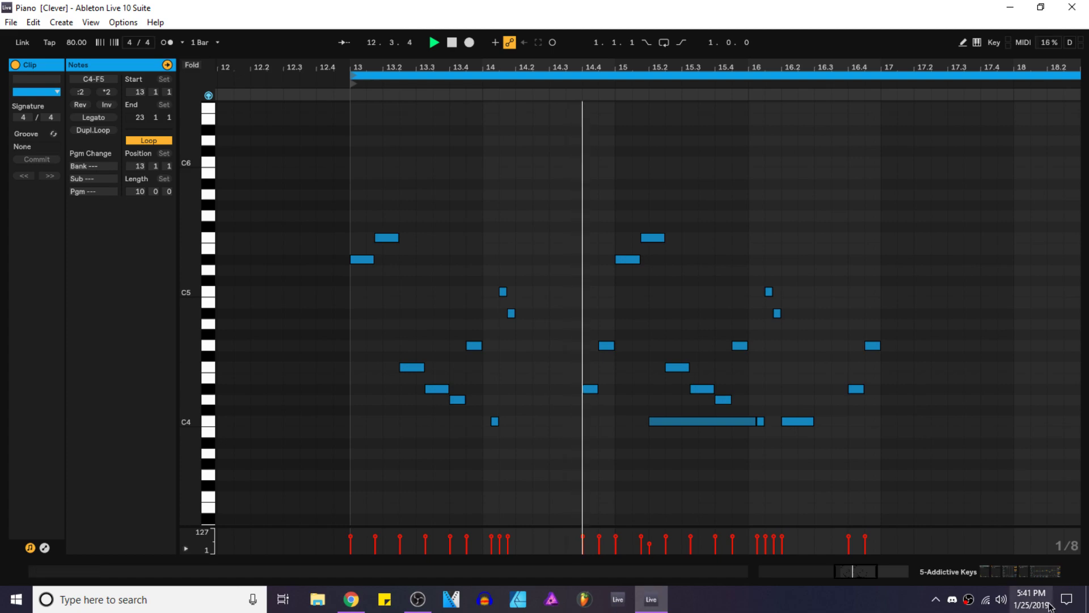
# Step: Stop playback and enlarge the velocity lane of the 5-Addictive Keys melody clip
pyautogui.hotkey('ctrl', 'a')
pyautogui.press('space')
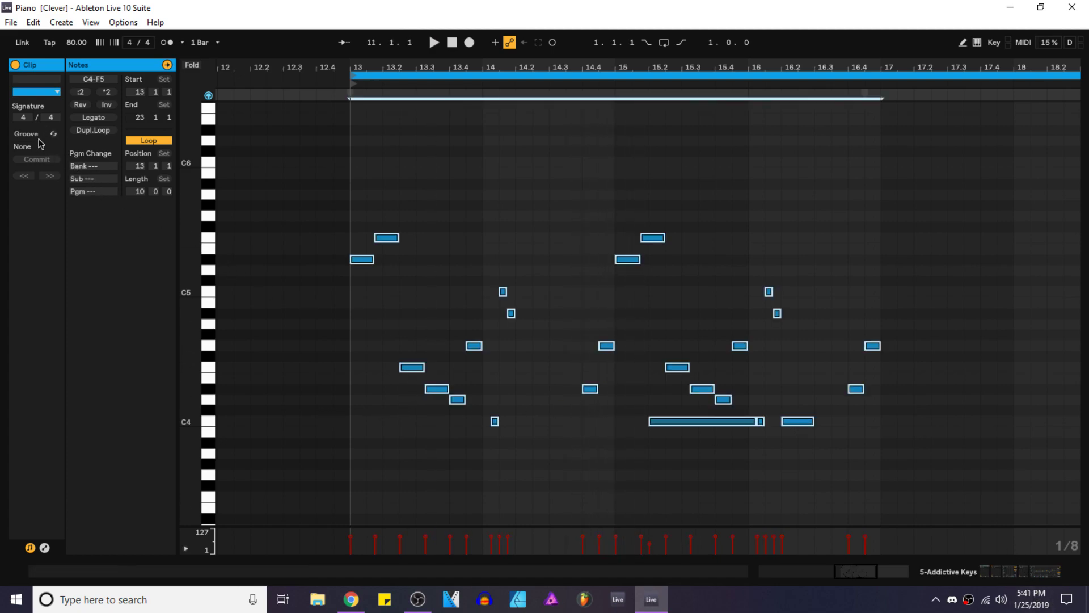
pyautogui.click(45, 548)
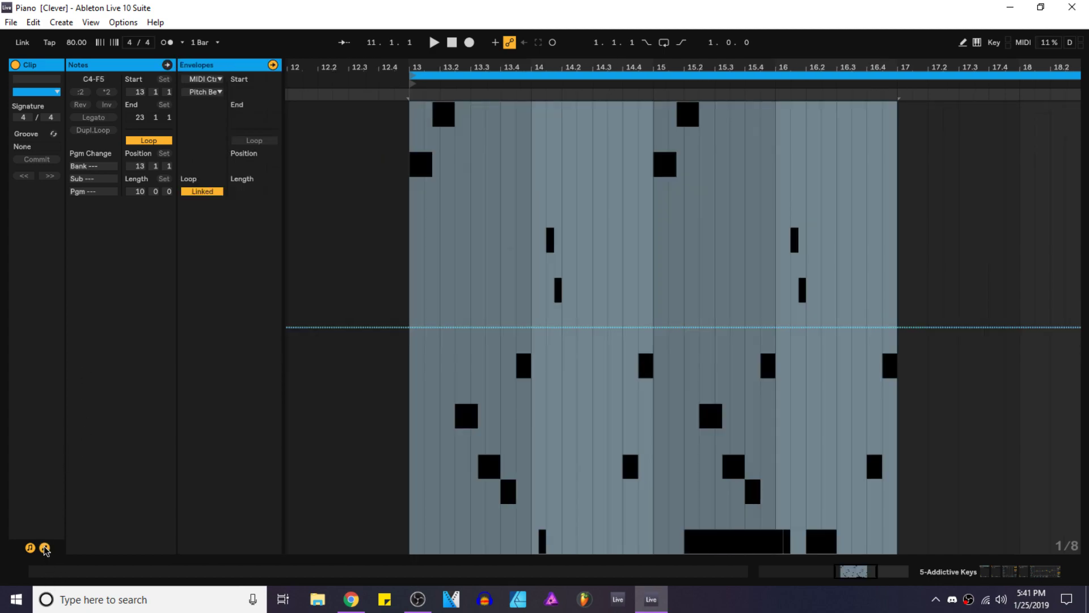
pyautogui.click(45, 548)
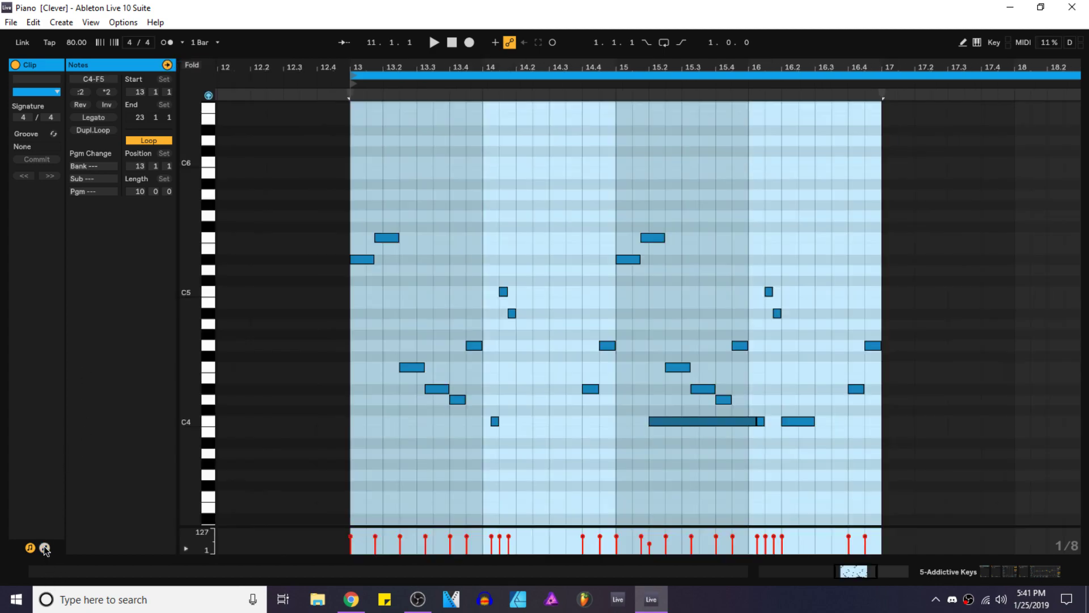
pyautogui.click(186, 549)
pyautogui.click(186, 549)
pyautogui.moveTo(212, 546)
pyautogui.mouseDown()
pyautogui.moveTo(212, 490)
pyautogui.moveTo(213, 513)
pyautogui.mouseUp()
pyautogui.click(340, 520)
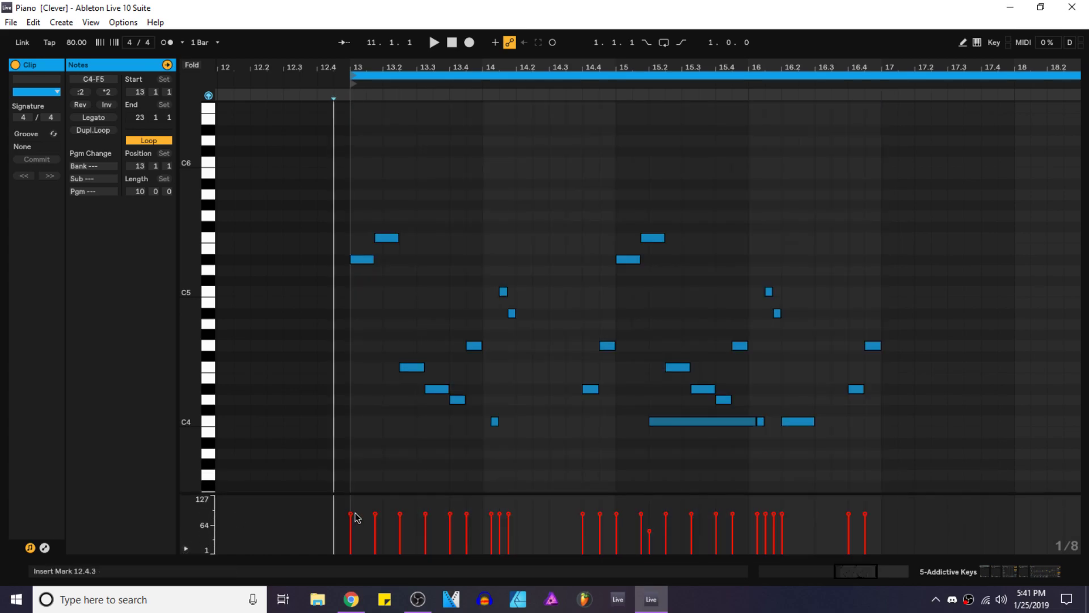
# Step: Lower the velocities of several bar 13 melody notes to varied levels, including 66 for the F4 at 13.2.3
pyautogui.moveTo(351, 516); pyautogui.dragTo(352, 529)
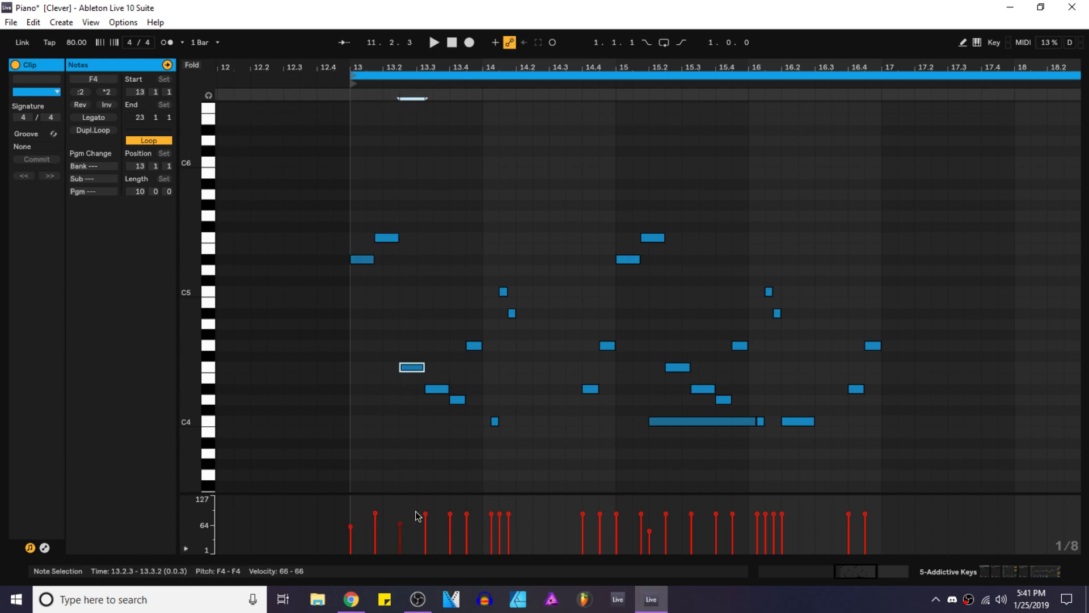
pyautogui.click(454, 519)
pyautogui.click(452, 520)
pyautogui.click(463, 512)
pyautogui.click(466, 513)
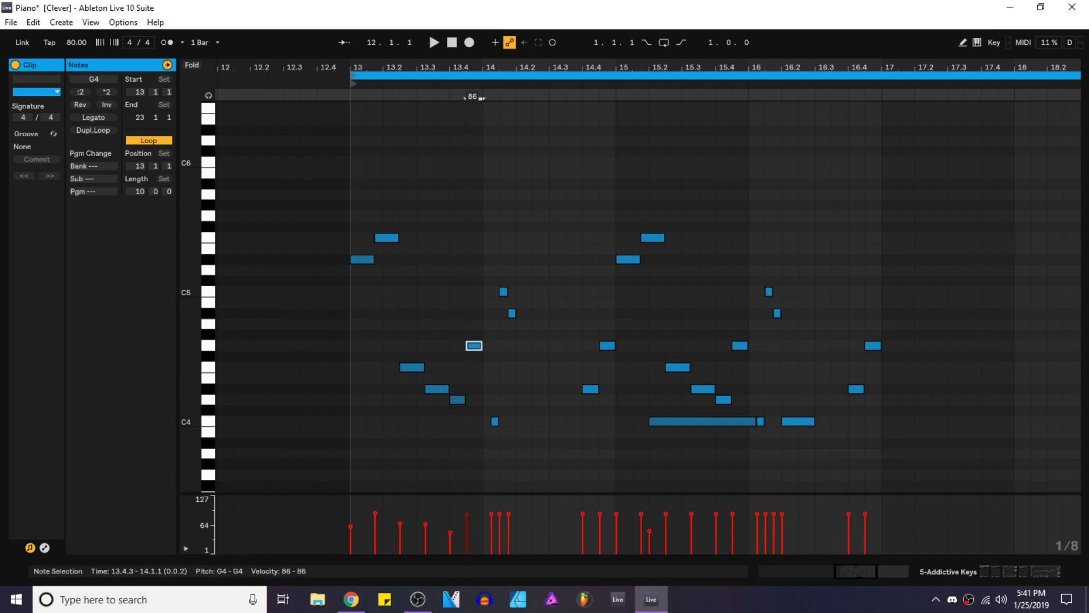
# Step: Vary the velocities of the melody notes in bars 14 and 15, raising the A#4 at 14.1.4 above its neighbours
pyautogui.click(500, 518)
pyautogui.click(509, 512)
pyautogui.moveTo(509, 513); pyautogui.dragTo(492, 513)
pyautogui.click(504, 518)
pyautogui.click(493, 514)
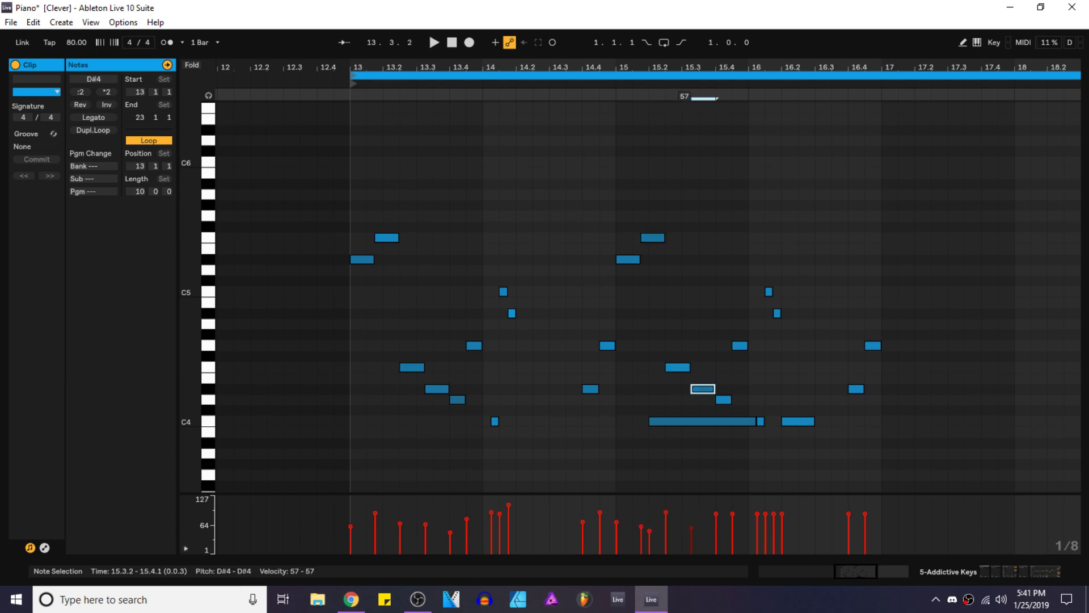
# Step: Vary the velocities through bar 16, with 92 for the C4 at 16.1.2 and 79 for the D#4 at 16.4.1, and play back
pyautogui.click(732, 506)
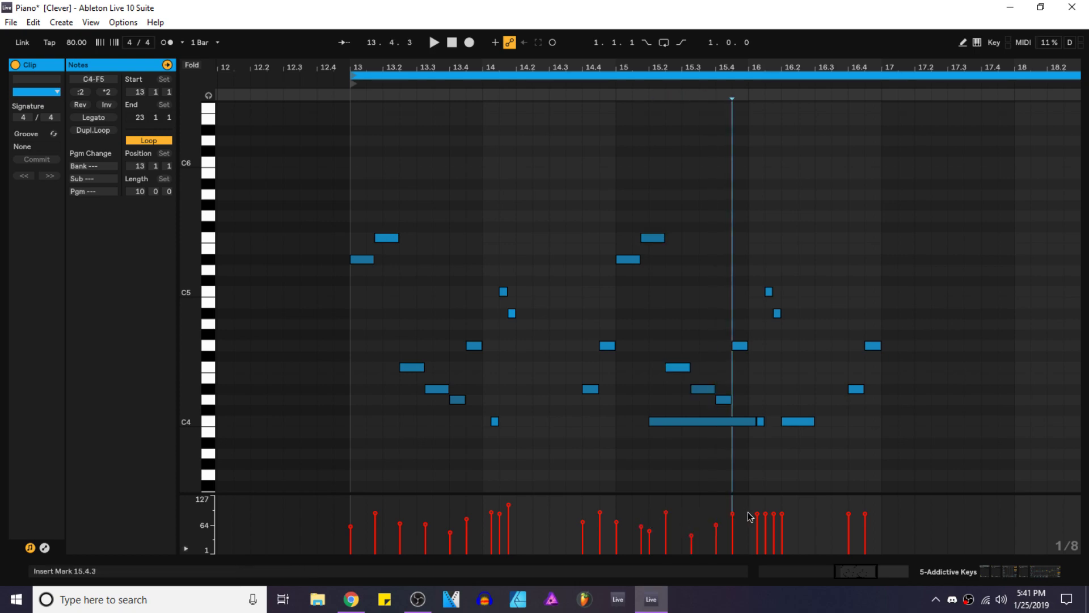
pyautogui.click(733, 518)
pyautogui.click(757, 531)
pyautogui.click(758, 517)
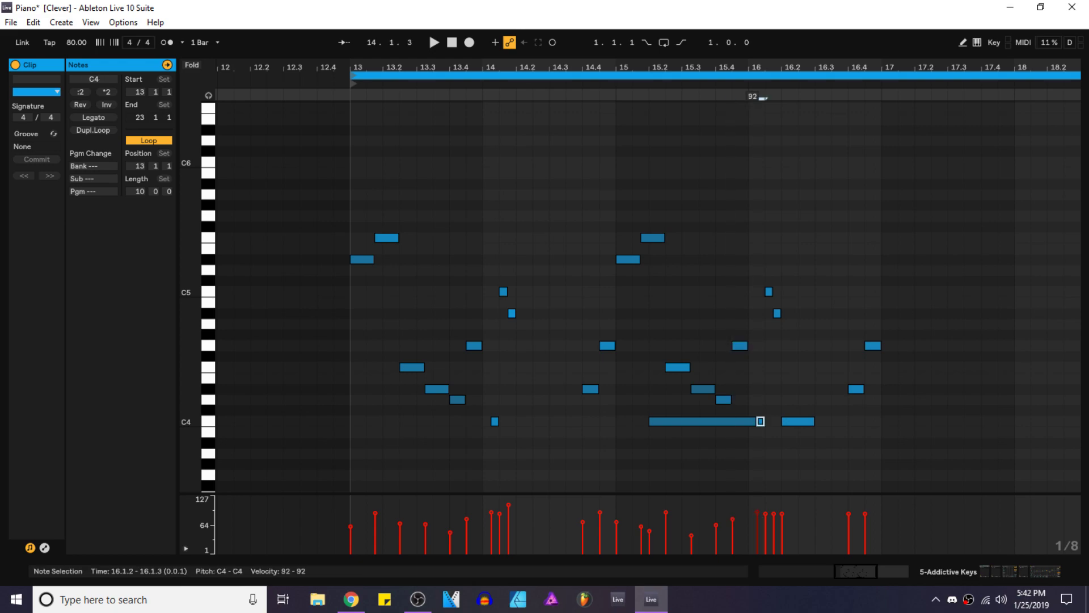
pyautogui.click(835, 525)
pyautogui.click(850, 519)
pyautogui.click(866, 514)
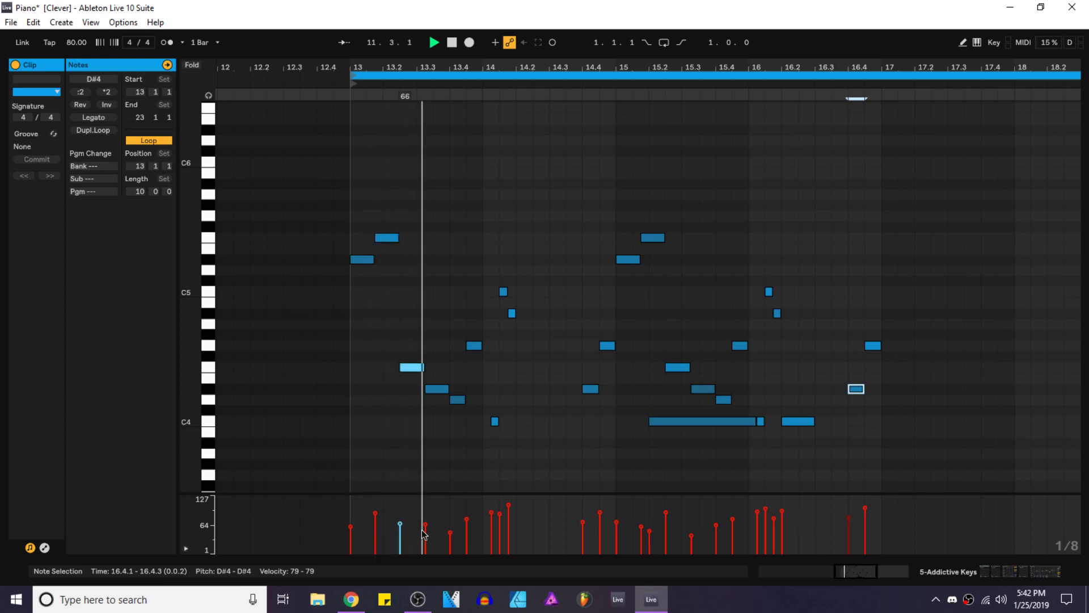
pyautogui.press('space')
# Step: Reduce all melody velocities together to a 31–78 range, set the A#4 at 14.1.4 to 78, and play the result
pyautogui.moveTo(946, 539); pyautogui.dragTo(334, 513)
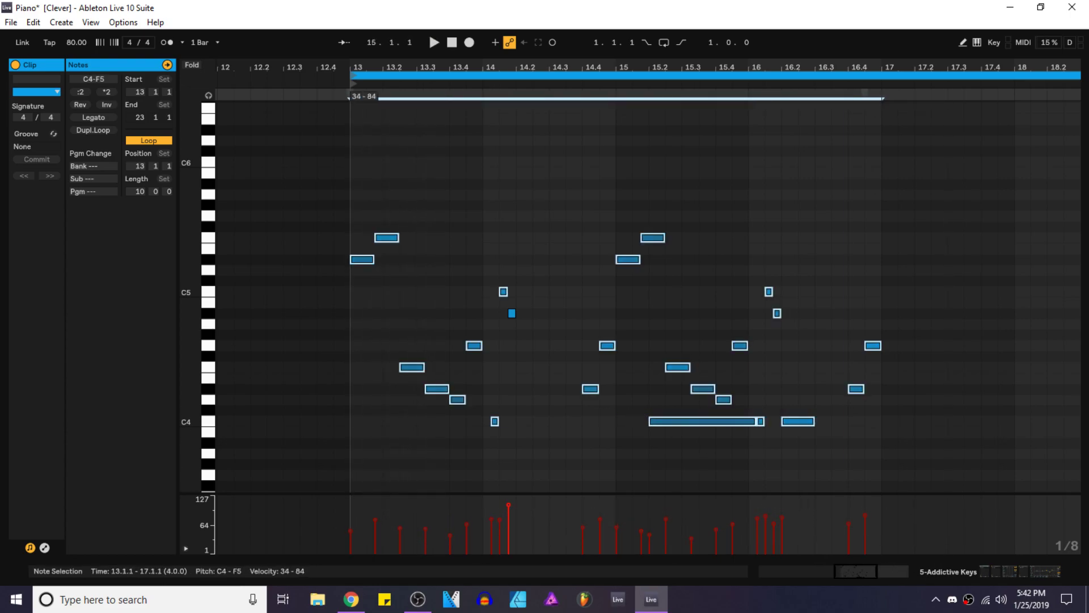
pyautogui.click(509, 505)
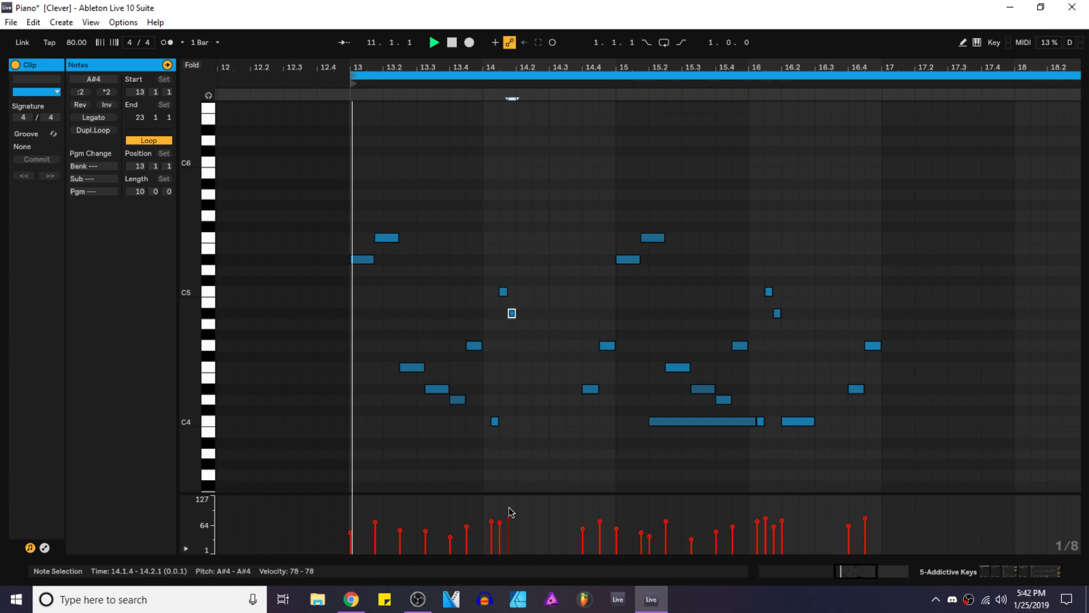
pyautogui.press('space')
pyautogui.hotkey('ctrl', 'a')
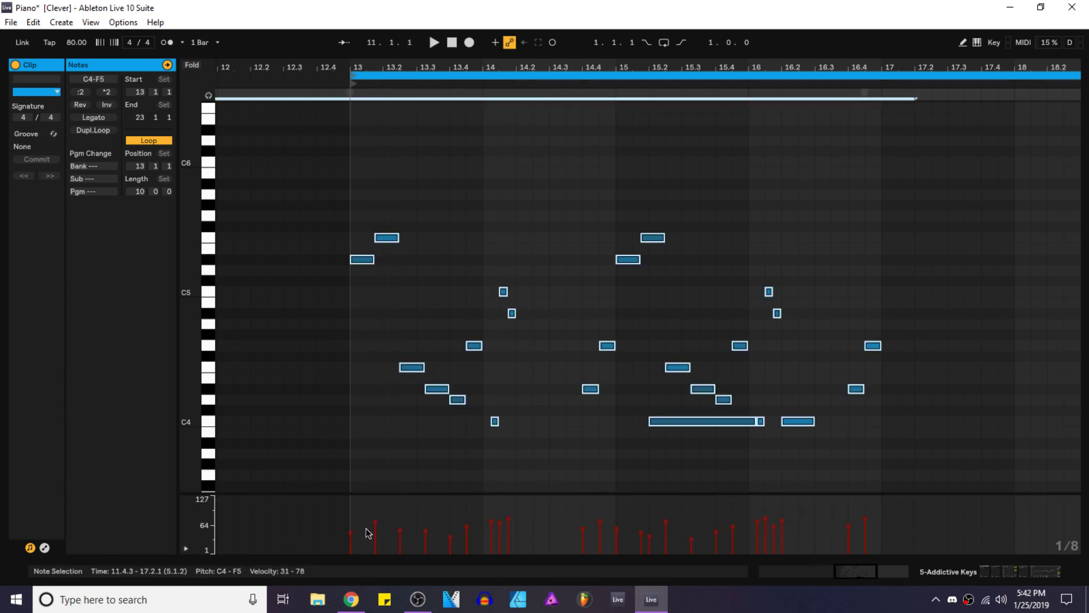
# Step: Lower the melody velocities again, setting the C4–C5 notes at the start of bar 14 to 58–66, and play the result
pyautogui.press('space')
pyautogui.click(1034, 574)
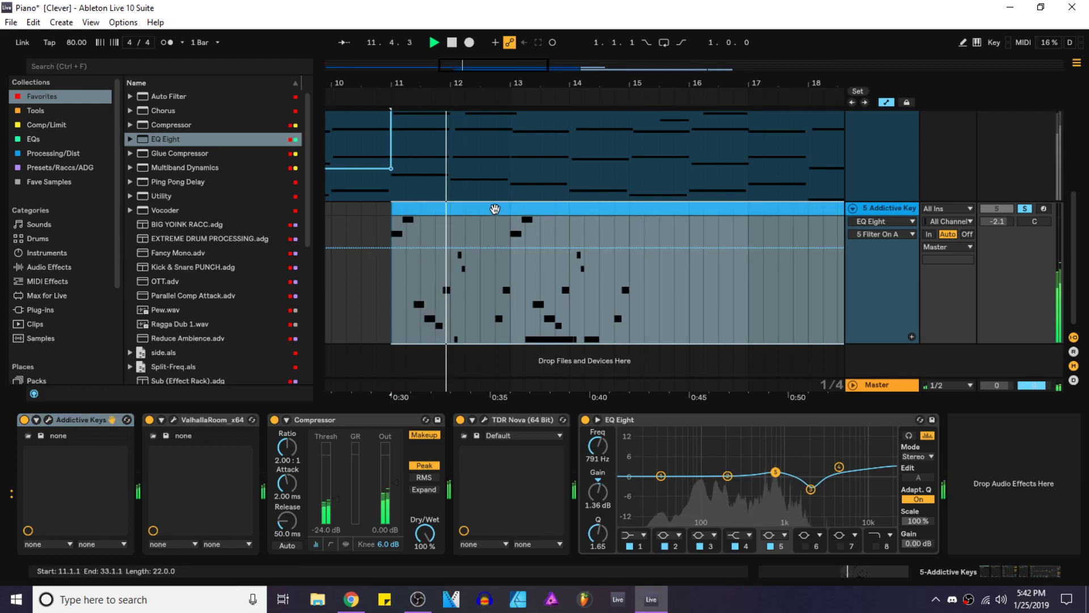
pyautogui.press('Tab')
pyautogui.press('space')
pyautogui.moveTo(322, 522); pyautogui.dragTo(323, 549)
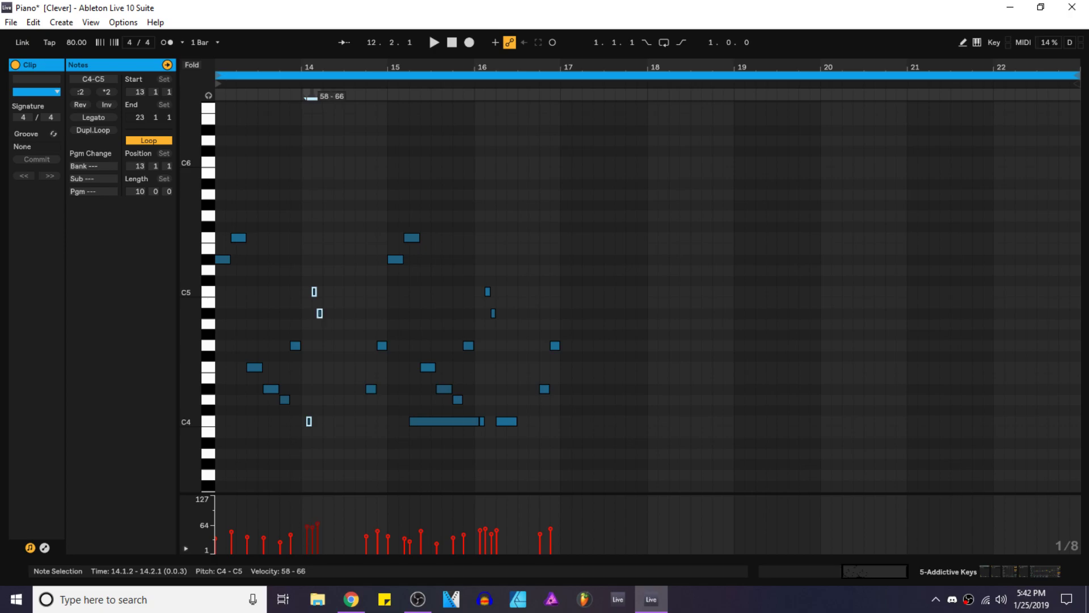
pyautogui.moveTo(486, 519); pyautogui.dragTo(550, 526)
pyautogui.press('space')
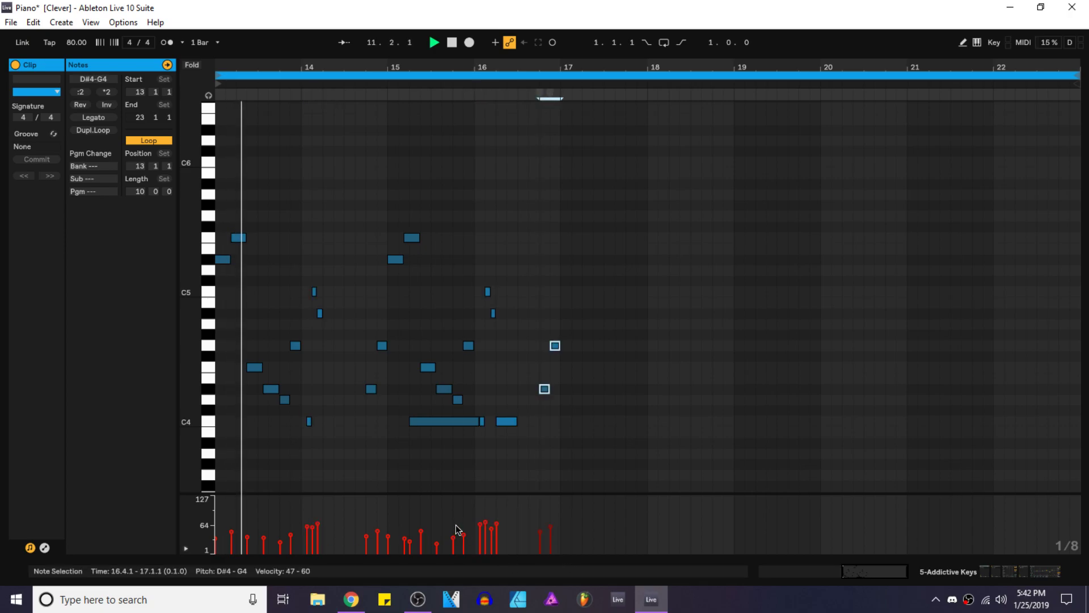
# Step: Return to the arrangement, turn off solo on the melody track, and play both piano tracks together
pyautogui.moveTo(897, 571); pyautogui.dragTo(897, 566)
pyautogui.click(1012, 572)
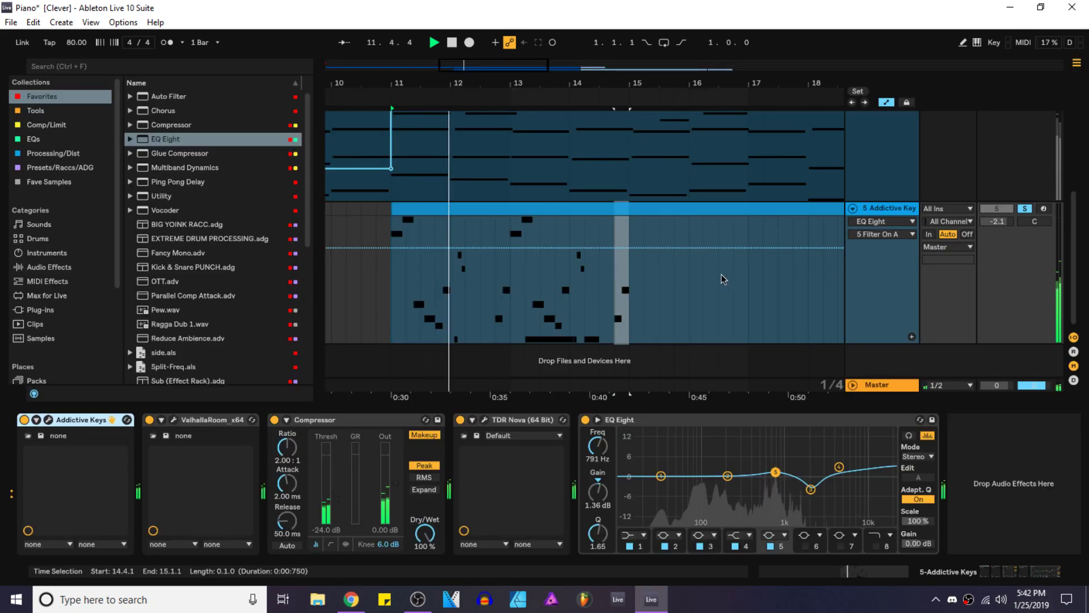
pyautogui.press('space')
pyautogui.click(1025, 208)
pyautogui.press('space')
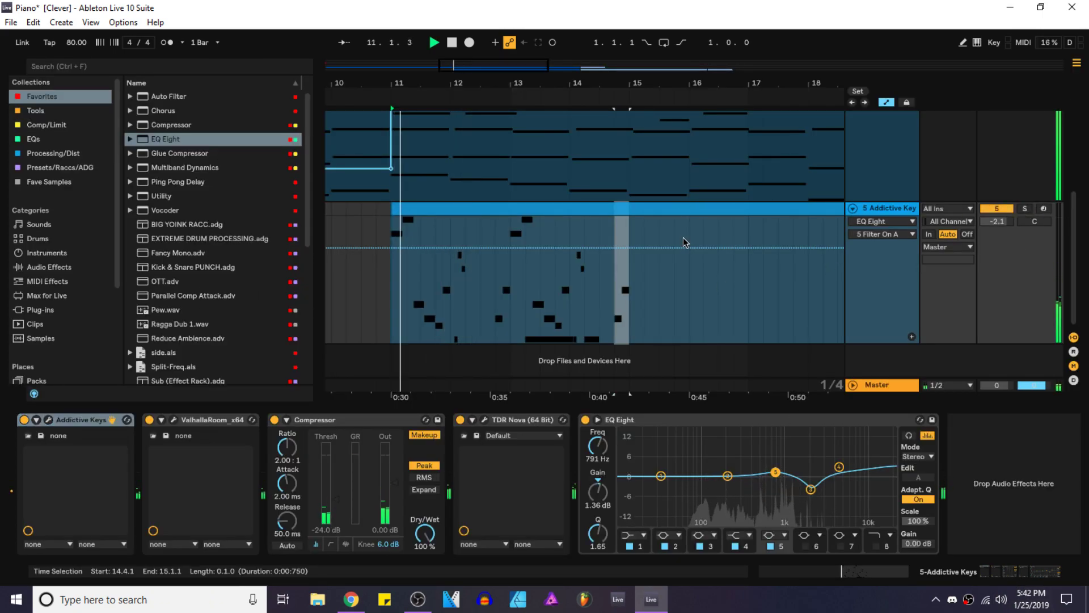
# Step: Reset the melody track's volume to 0 dB, raise its Compressor output to 2.97 dB, and save the project
pyautogui.doubleClick(997, 221)
pyautogui.press('space')
pyautogui.press('space')
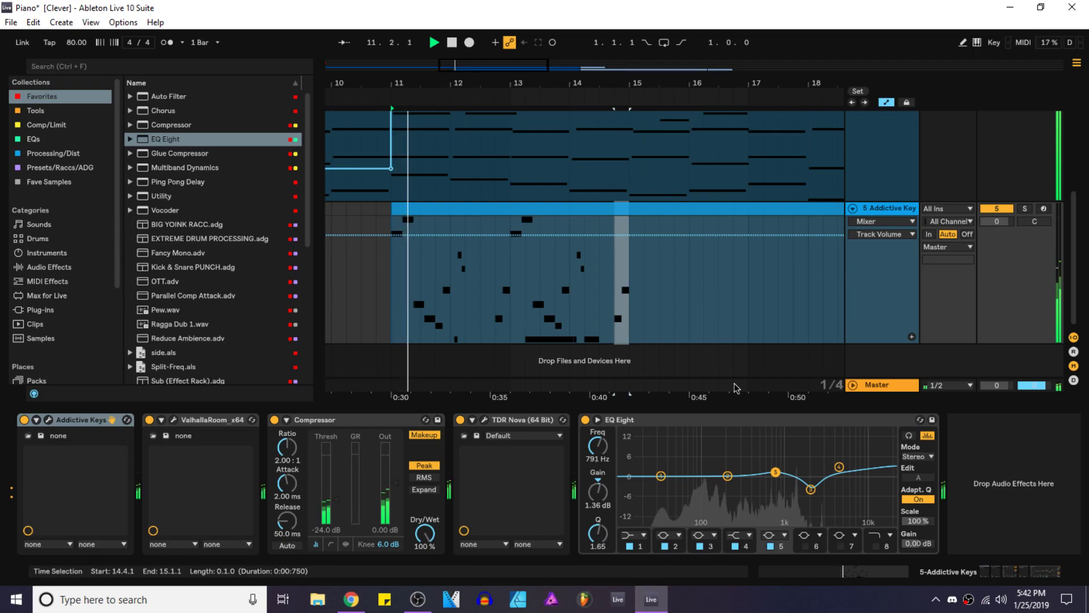
pyautogui.moveTo(395, 491); pyautogui.dragTo(396, 482)
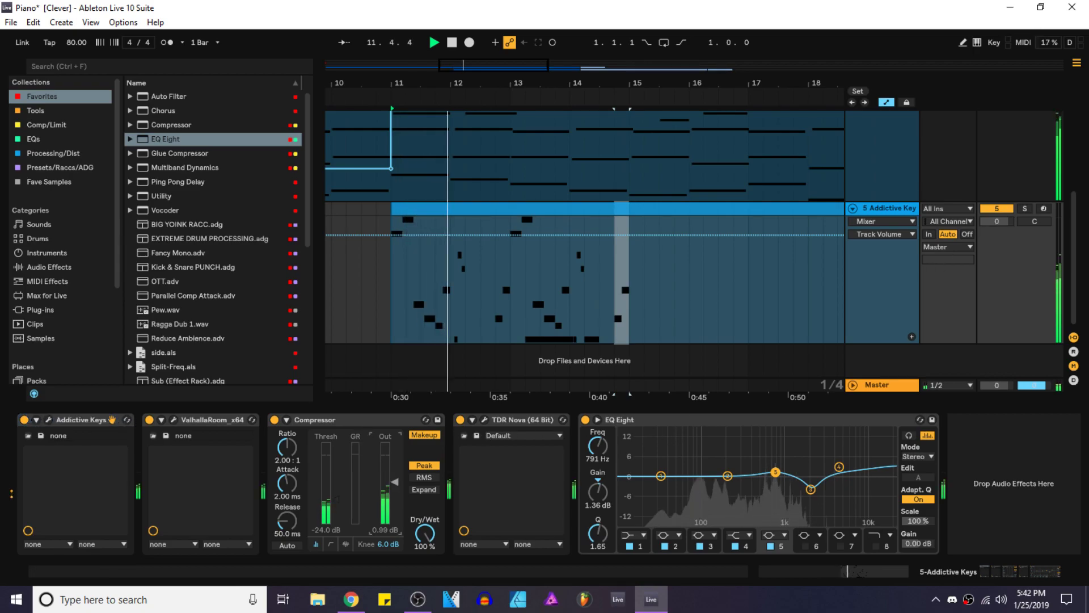
pyautogui.hotkey('ctrl', 's')
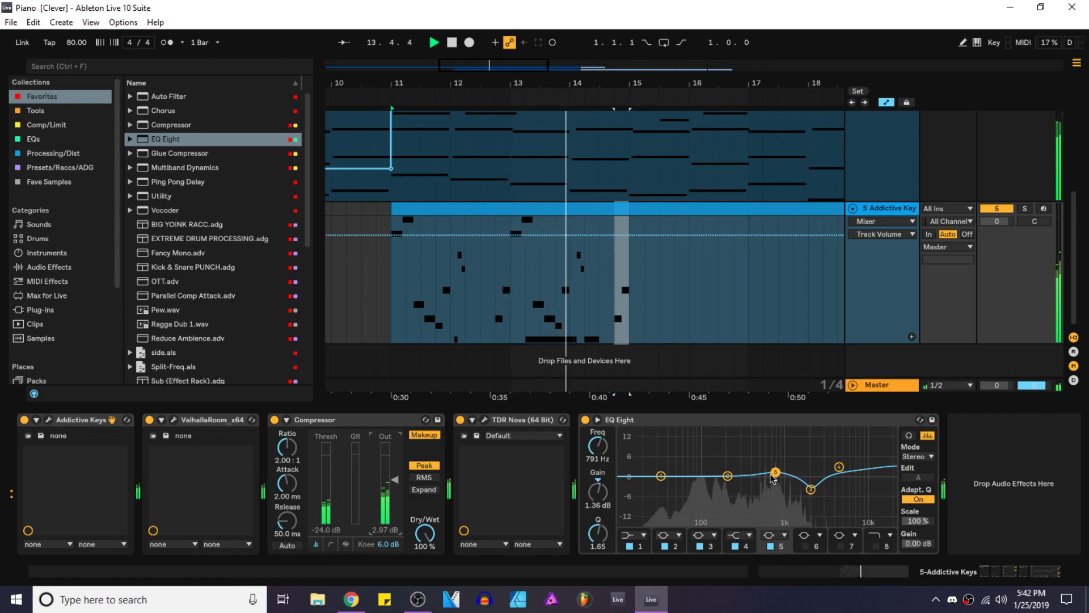
# Step: Lower EQ Eight band 5 to 0.37 dB at 774 Hz, switch the band off, and replay around bar 15
pyautogui.moveTo(776, 472); pyautogui.dragTo(778, 477)
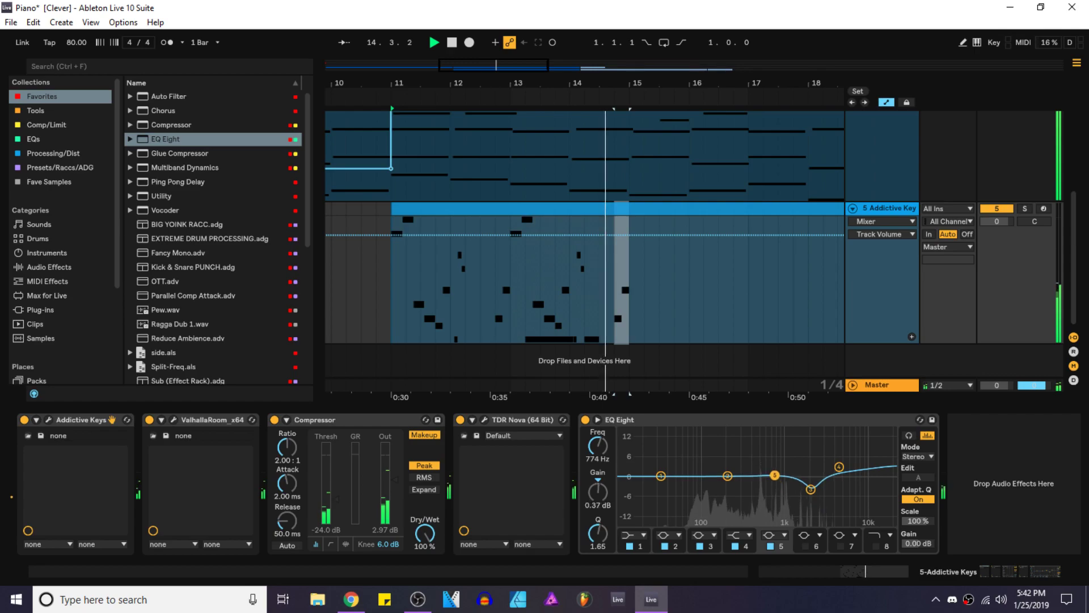
pyautogui.click(771, 546)
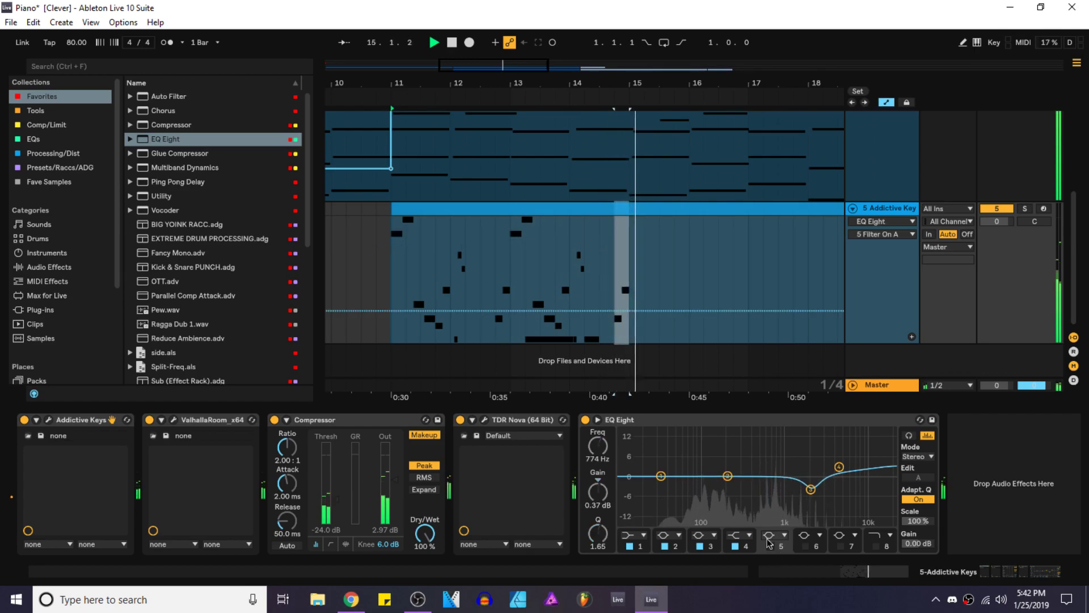
pyautogui.click(629, 261)
pyautogui.click(641, 212)
pyautogui.press('space')
pyautogui.press('space')
pyautogui.click(631, 253)
pyautogui.press('space')
pyautogui.press('space')
# Step: Open the melody clip and add two A#4 notes at 17.1.1 and 17.1.3, each half a beat long
pyautogui.doubleClick(637, 209)
pyautogui.press('space')
pyautogui.press('space')
pyautogui.scroll(3, 579, 323)
pyautogui.doubleClick(526, 321)
pyautogui.hotkey('ctrl', 'z')
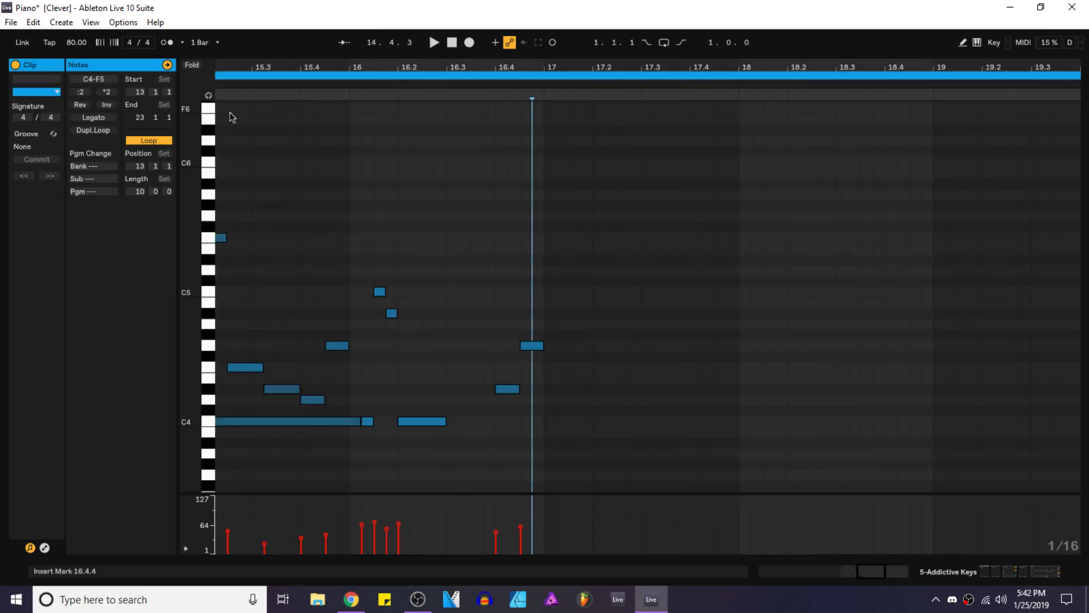
pyautogui.doubleClick(551, 315)
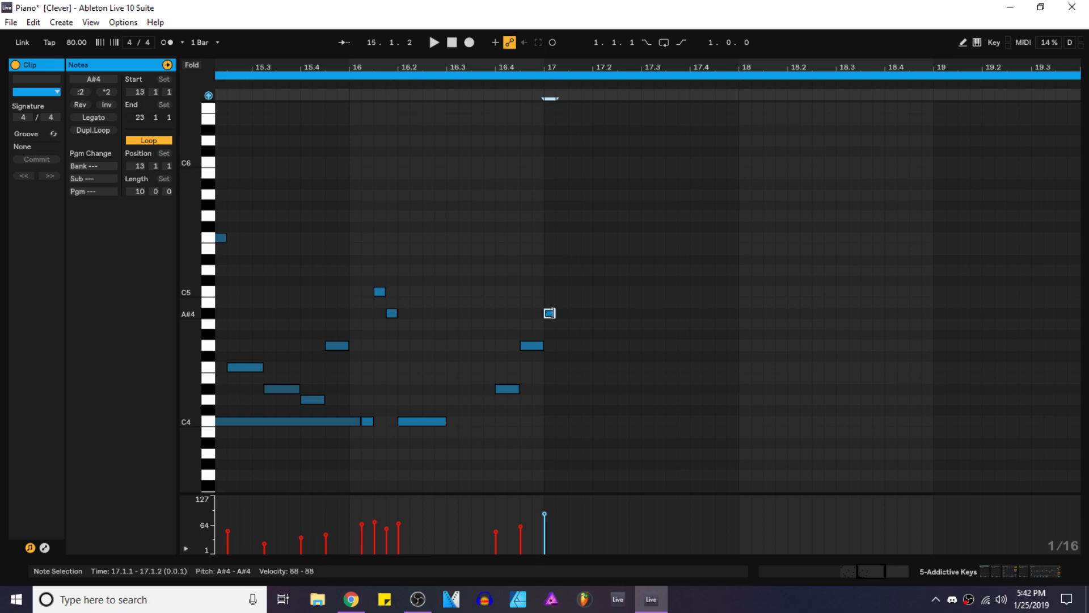
pyautogui.press('+')
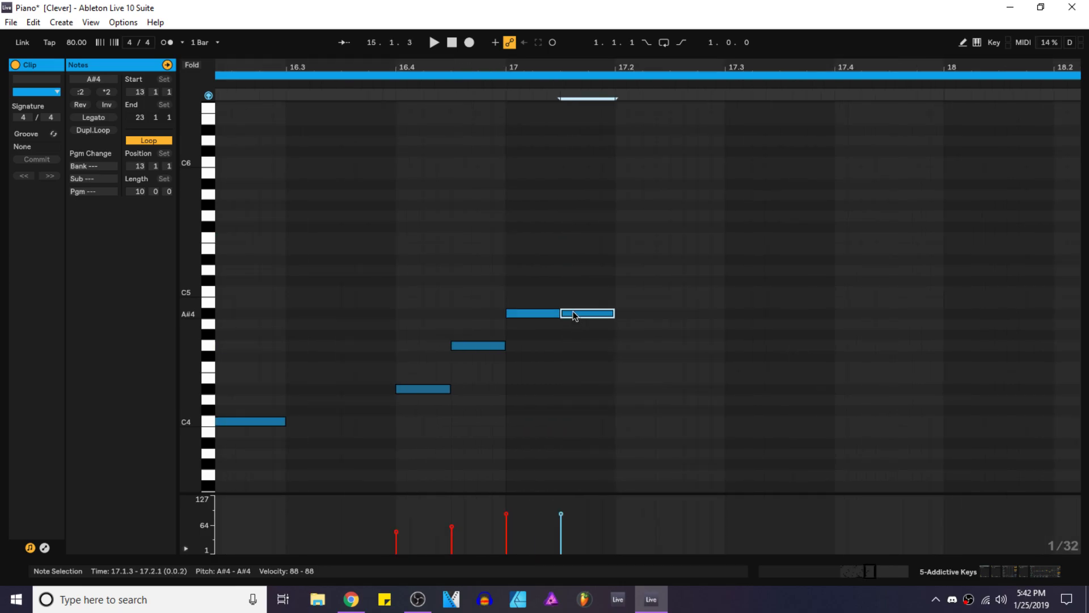
# Step: Move the second A#4 at 17.1.3 down to F4 and play the phrase back from 16.3.1
pyautogui.click(431, 389)
pyautogui.click(479, 346)
pyautogui.click(443, 389)
pyautogui.click(477, 347)
pyautogui.moveTo(585, 322)
pyautogui.mouseDown()
pyautogui.moveTo(598, 367)
pyautogui.moveTo(574, 373)
pyautogui.mouseUp()
pyautogui.click(300, 324)
pyautogui.click(287, 323)
pyautogui.press('space')
pyautogui.click(523, 313)
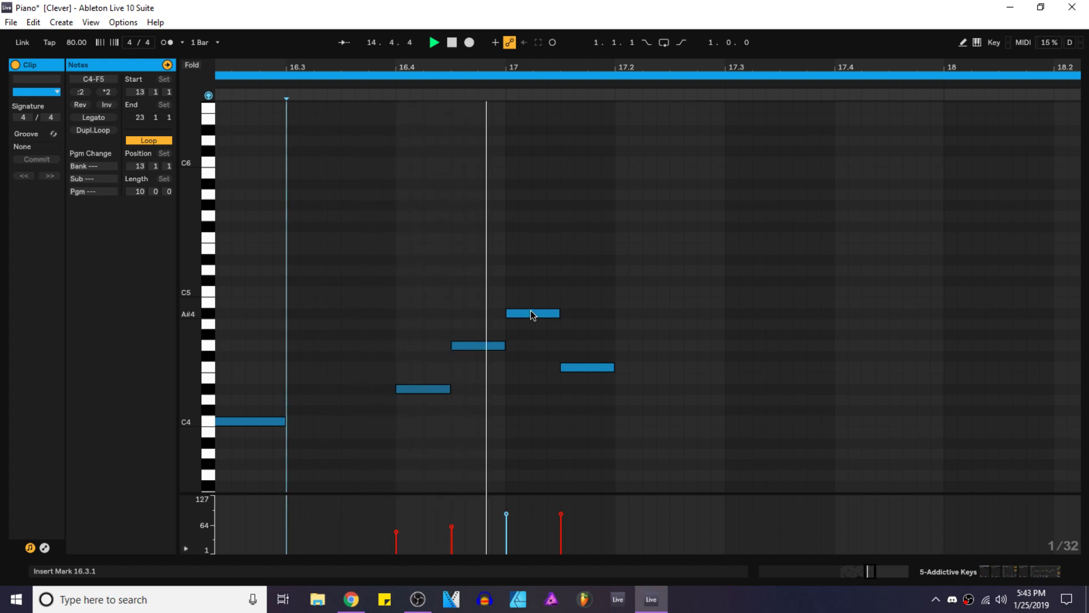
pyautogui.press('space')
# Step: Add half-beat notes D#4 at 17.4.3, A#4 at 18.1.1 and F4 at 18.1.3, and play the melody
pyautogui.click(598, 368)
pyautogui.doubleClick(838, 389)
pyautogui.moveTo(848, 390); pyautogui.dragTo(931, 391)
pyautogui.click(948, 317)
pyautogui.doubleClick(950, 314)
pyautogui.moveTo(957, 314); pyautogui.dragTo(998, 318)
pyautogui.doubleClick(1005, 356)
pyautogui.moveTo(1006, 357); pyautogui.dragTo(1051, 373)
pyautogui.press('space')
pyautogui.scroll(-2, 680, 365)
pyautogui.moveTo(679, 361); pyautogui.dragTo(571, 367)
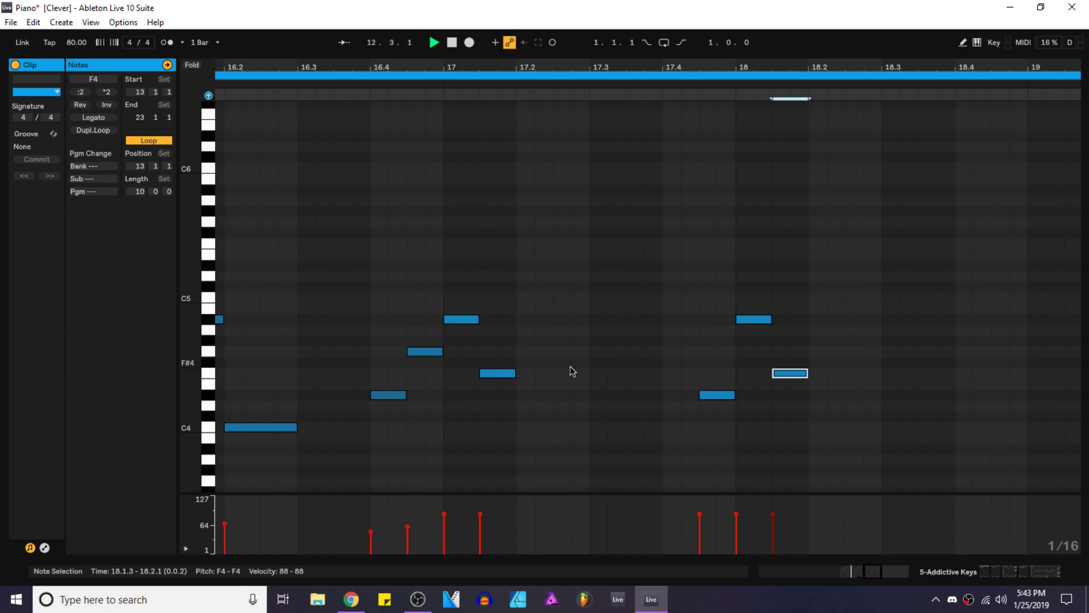
# Step: Play from 16.4.1, and shift the new D#4, A#4 and F4 phrase earlier to start at 17.3.3
pyautogui.click(448, 294)
pyautogui.click(369, 300)
pyautogui.press('space')
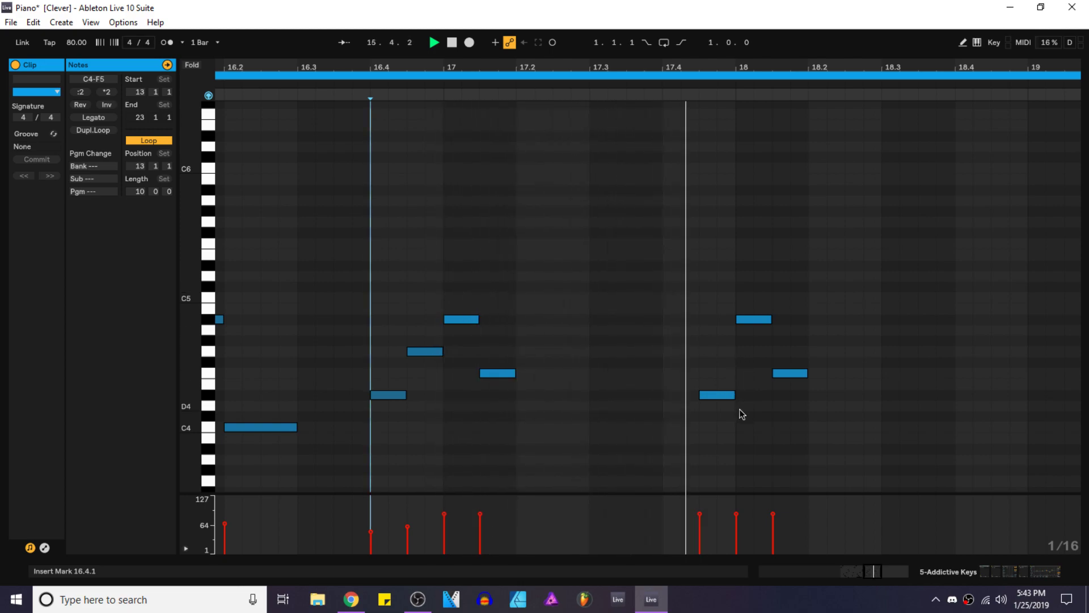
pyautogui.press('space')
pyautogui.moveTo(836, 422); pyautogui.dragTo(683, 287)
pyautogui.moveTo(743, 319); pyautogui.dragTo(778, 302)
pyautogui.click(720, 373)
# Step: Continue the phrase with half-beat notes C5 at 18.1.1, D4 at 18.1.3 and D#4 at 18.2.1
pyautogui.doubleClick(741, 321)
pyautogui.doubleClick(779, 396)
pyautogui.moveTo(780, 396); pyautogui.dragTo(902, 395)
pyautogui.scroll(3, 789, 408)
pyautogui.doubleClick(837, 393)
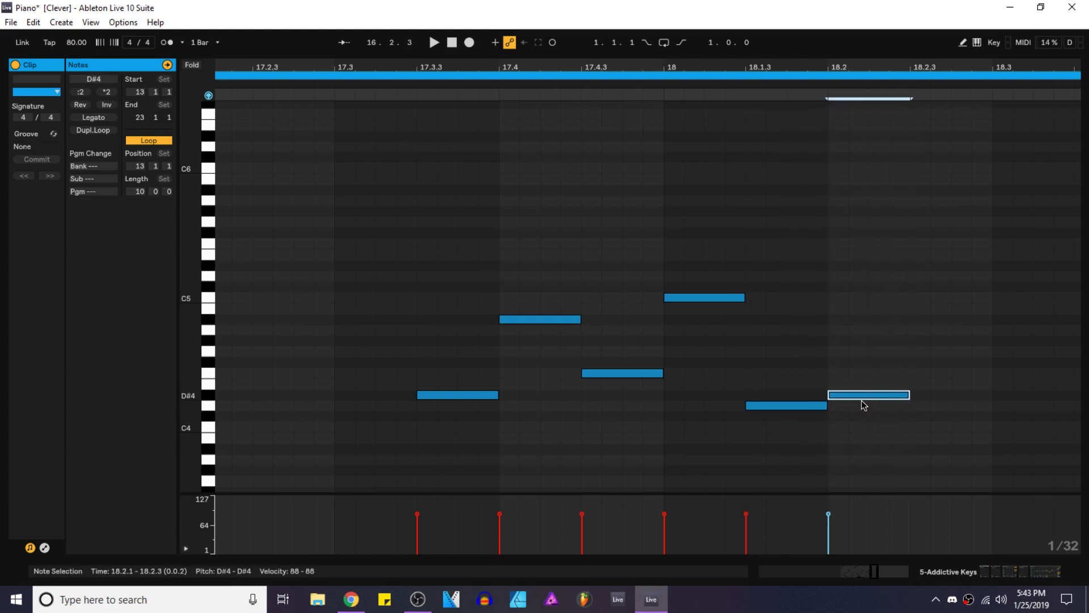
# Step: Duplicate the D#4 at 18.2.1 to 18.2.3 and transpose the copy down to C3
pyautogui.hotkey('ctrl', 'd')
pyautogui.hotkey('shift', 'Left')
pyautogui.hotkey('shift', 'Down')
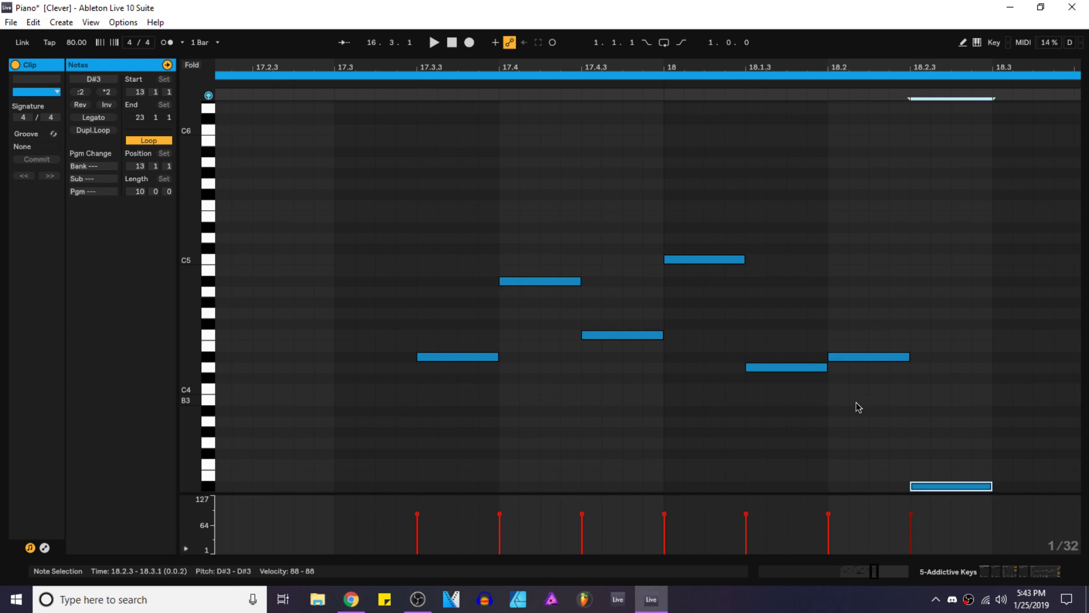
pyautogui.hotkey('shift', 'Down')
pyautogui.hotkey('shift', 'Up')
pyautogui.press('Down')
pyautogui.press('Down')
pyautogui.press('Down')
# Step: Play the phrase and lower its velocities from 17.3.3 to 18.2.3 to varied levels, with 47 for the D4 at 18.1.3
pyautogui.press('space')
pyautogui.scroll(2, 710, 384)
pyautogui.keyDown('ctrl'); pyautogui.scroll(-1, 710, 384); pyautogui.keyUp('ctrl')
pyautogui.scroll(1, 714, 383)
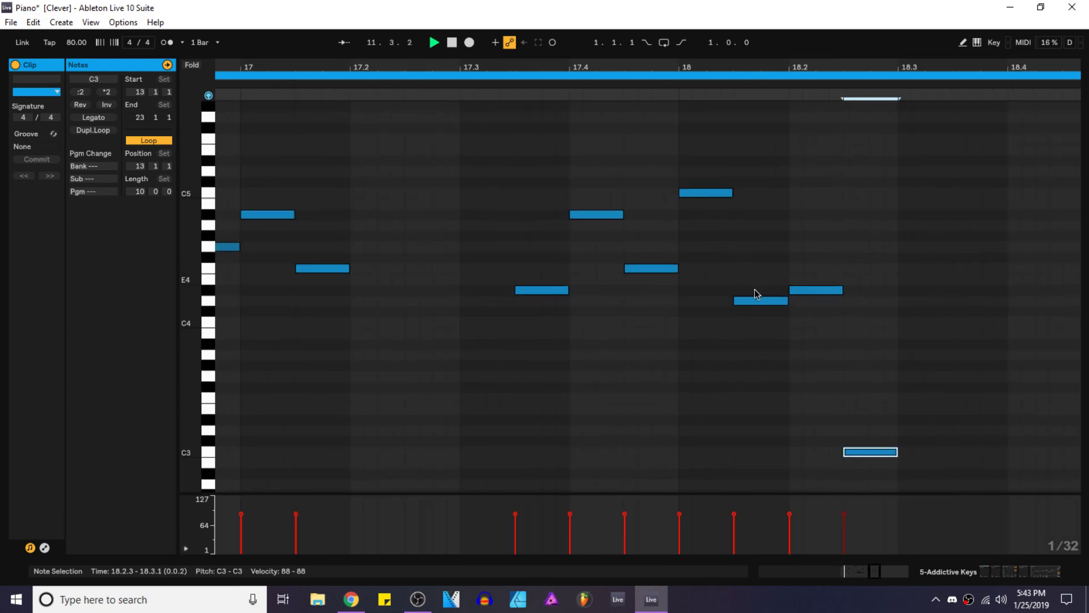
pyautogui.scroll(-2, 781, 409)
pyautogui.moveTo(918, 546); pyautogui.dragTo(308, 497)
pyautogui.scroll(-3, 462, 454)
pyautogui.click(492, 471)
pyautogui.moveTo(507, 539); pyautogui.dragTo(702, 519)
pyautogui.moveTo(640, 506)
pyautogui.mouseDown()
pyautogui.moveTo(523, 520)
pyautogui.moveTo(557, 537)
pyautogui.moveTo(572, 527)
pyautogui.mouseUp()
pyautogui.click(525, 519)
pyautogui.moveTo(589, 533); pyautogui.dragTo(589, 533)
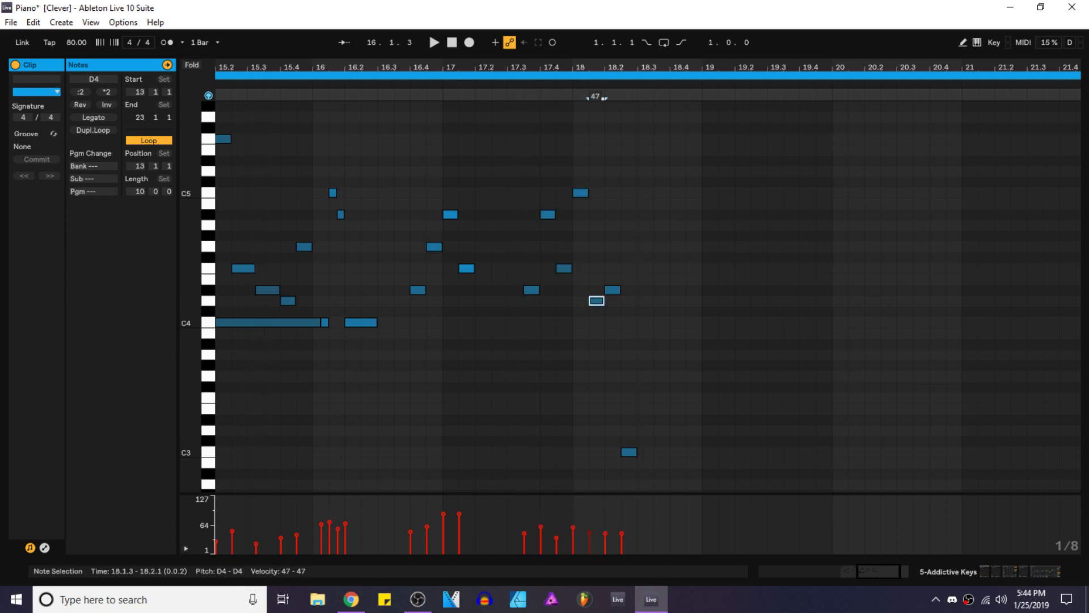
# Step: Raise the velocities of the D#4 at 18.2.1 and the C3 at 18.2.3, the C3 to 83, and save the project
pyautogui.click(606, 539)
pyautogui.click(622, 538)
pyautogui.click(606, 537)
pyautogui.moveTo(622, 526); pyautogui.dragTo(622, 521)
pyautogui.scroll(-2, 681, 419)
pyautogui.hotkey('ctrl', 's')
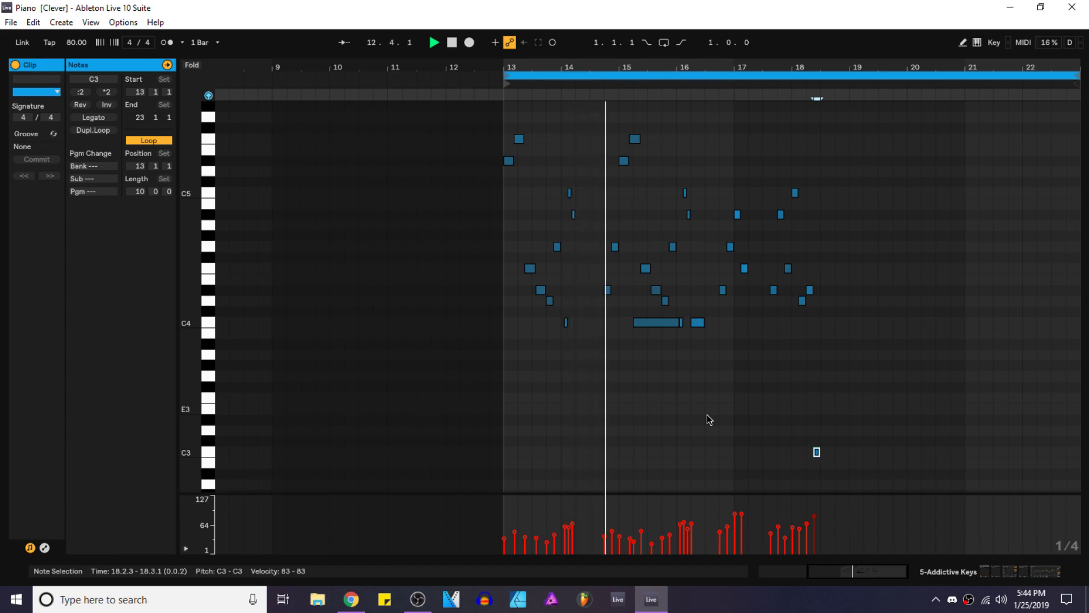
# Step: Slightly lower the velocities of the A#4 at 17.1.1 and F4 at 17.1.3, and play back from 16.3.3
pyautogui.press('+')
pyautogui.click(813, 410)
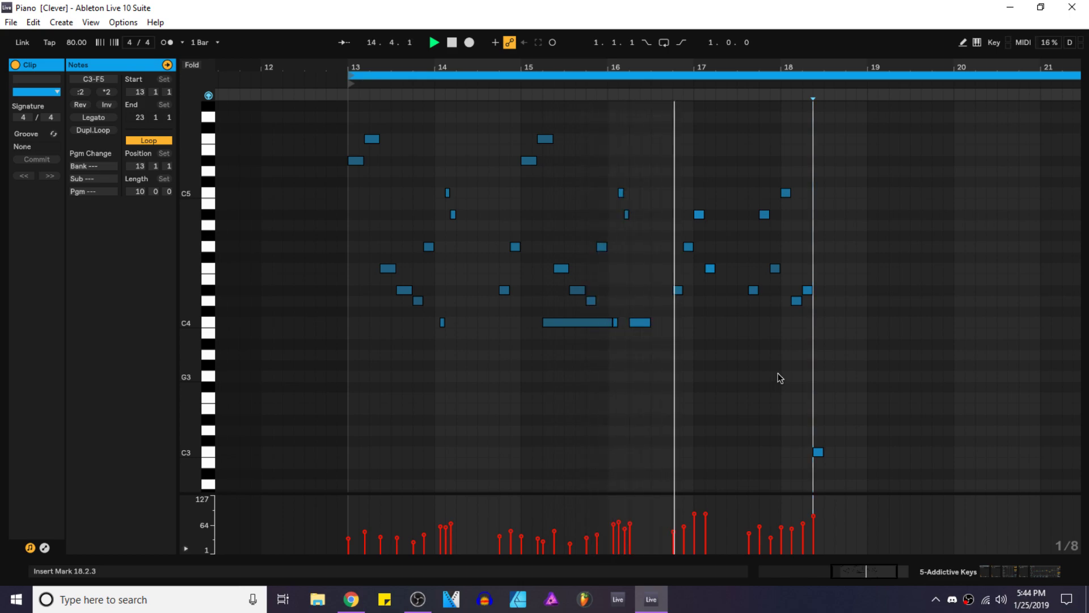
pyautogui.scroll(3, 890, 355)
pyautogui.moveTo(509, 504); pyautogui.dragTo(451, 520)
pyautogui.click(380, 434)
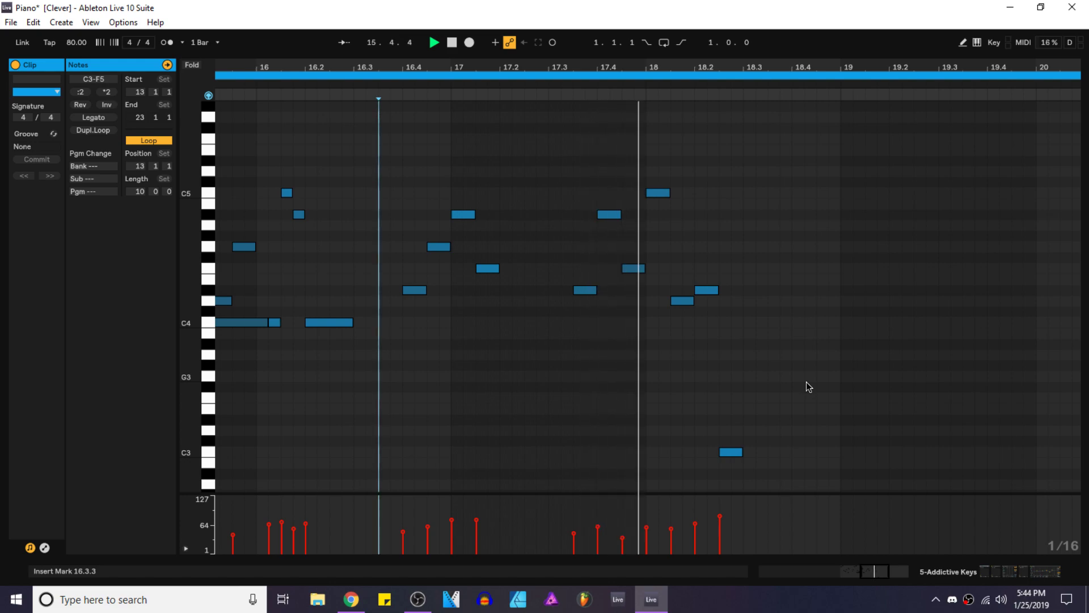
pyautogui.press('space')
# Step: Copy the C3 at 18.2.3 to 18.4.1 as C4 and to 18.4.3 as C5
pyautogui.moveTo(737, 437); pyautogui.dragTo(766, 472)
pyautogui.hotkey('ctrl', 'c')
pyautogui.click(794, 456)
pyautogui.hotkey('ctrl', 'v')
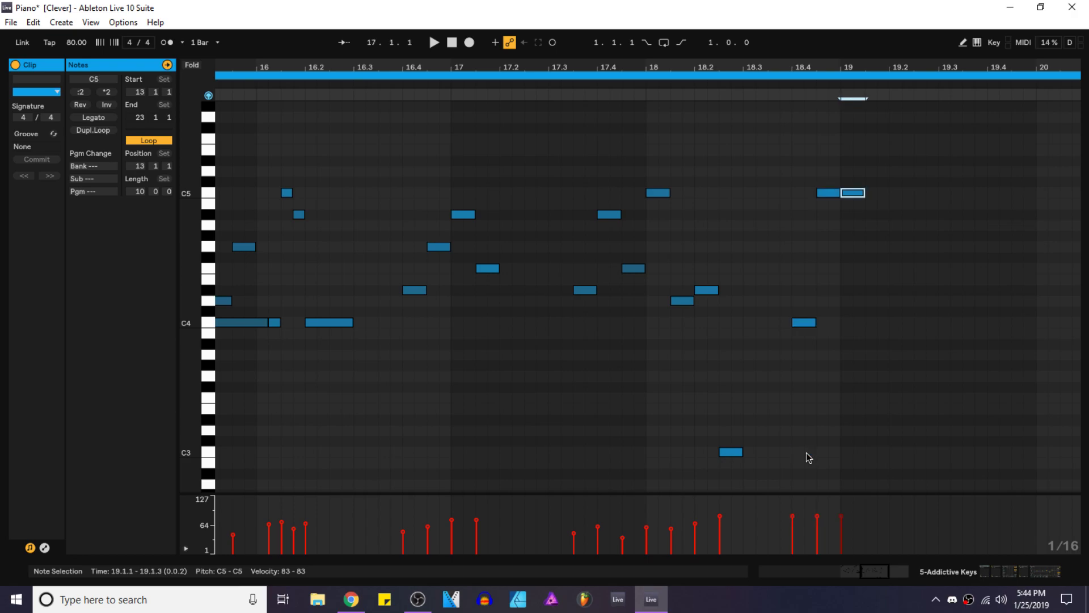
pyautogui.scroll(2, 902, 418)
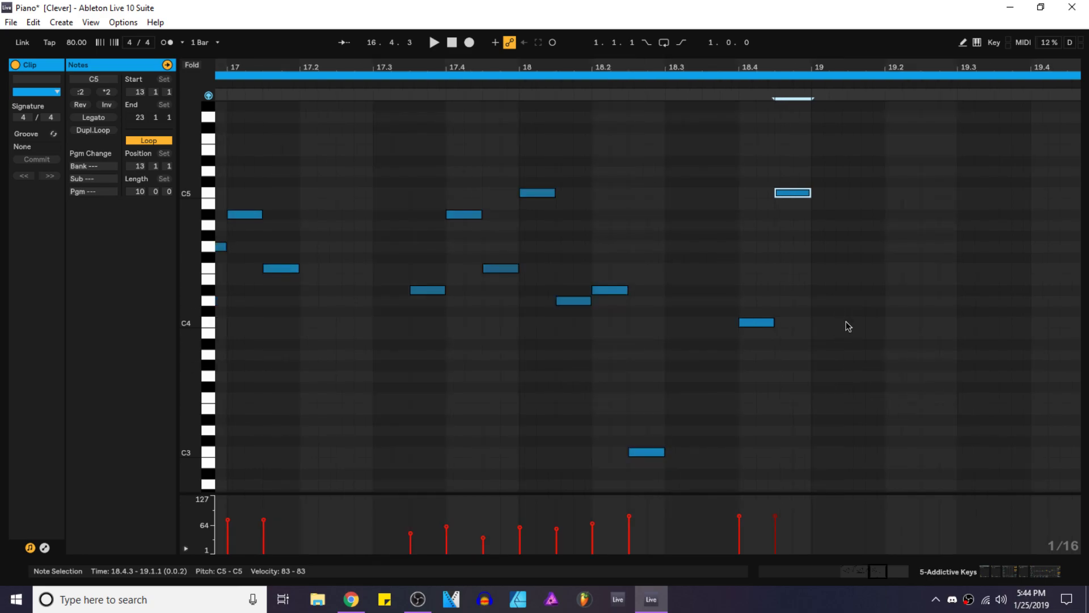
# Step: Duplicate the C5 at 18.4.3 to 19.1.1, transpose the copy down to F4, and check it by playing from 17.4.1
pyautogui.hotkey('ctrl', 'd')
pyautogui.press('Down')
pyautogui.press('Down')
pyautogui.press('Down')
pyautogui.press('Down')
pyautogui.press('Down')
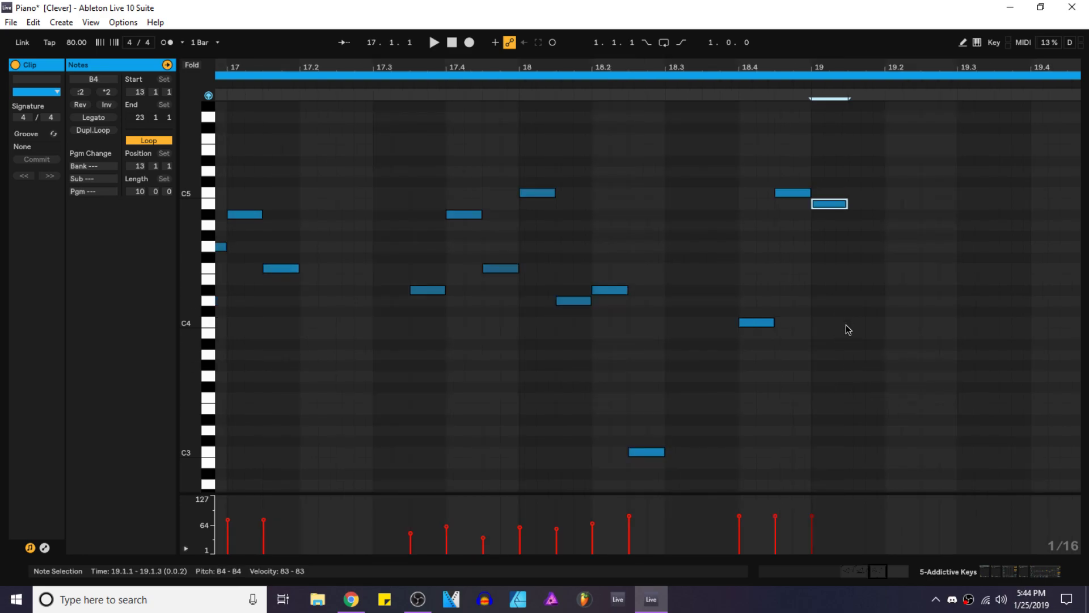
pyautogui.moveTo(828, 256); pyautogui.dragTo(830, 300)
pyautogui.click(444, 333)
pyautogui.press('space')
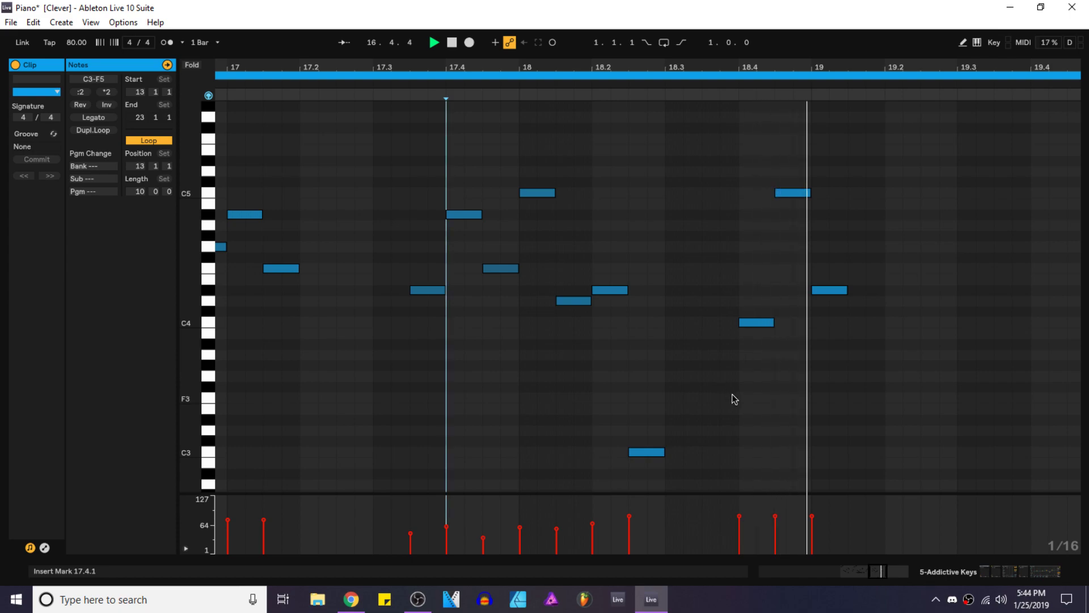
pyautogui.moveTo(846, 293); pyautogui.dragTo(843, 272)
pyautogui.press('space')
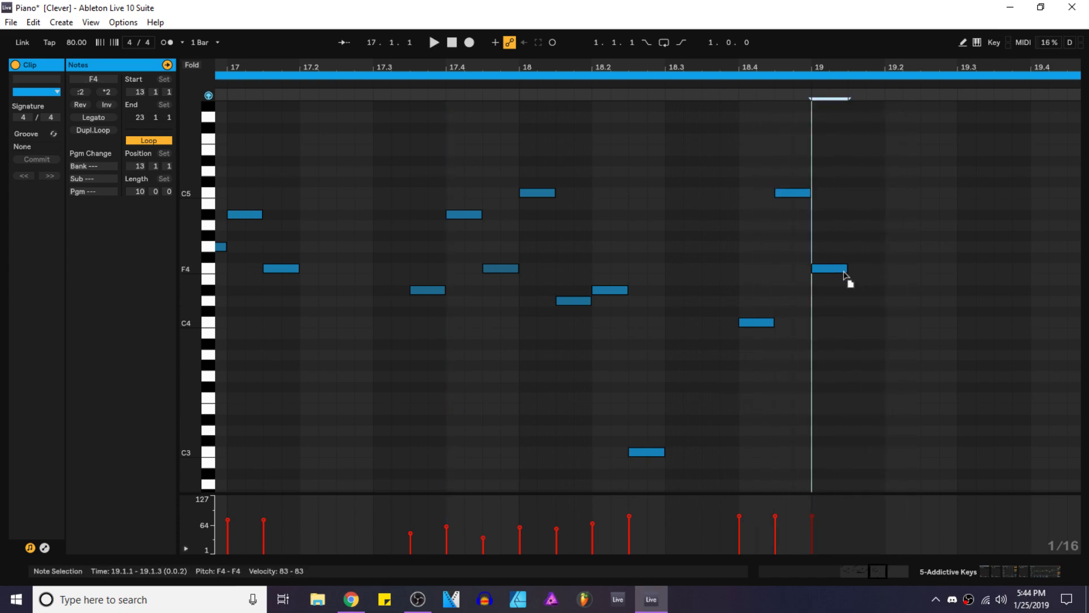
# Step: Replay the passage, and add a one-beat bass note at 19.1.1, transposed down to G#1
pyautogui.click(593, 382)
pyautogui.press('space')
pyautogui.click(837, 270)
pyautogui.press('space')
pyautogui.doubleClick(815, 472)
pyautogui.keyDown('ctrl'); pyautogui.keyDown('alt'); pyautogui.moveTo(848, 483); pyautogui.dragTo(786, 411); pyautogui.keyUp('alt'); pyautogui.keyUp('ctrl')
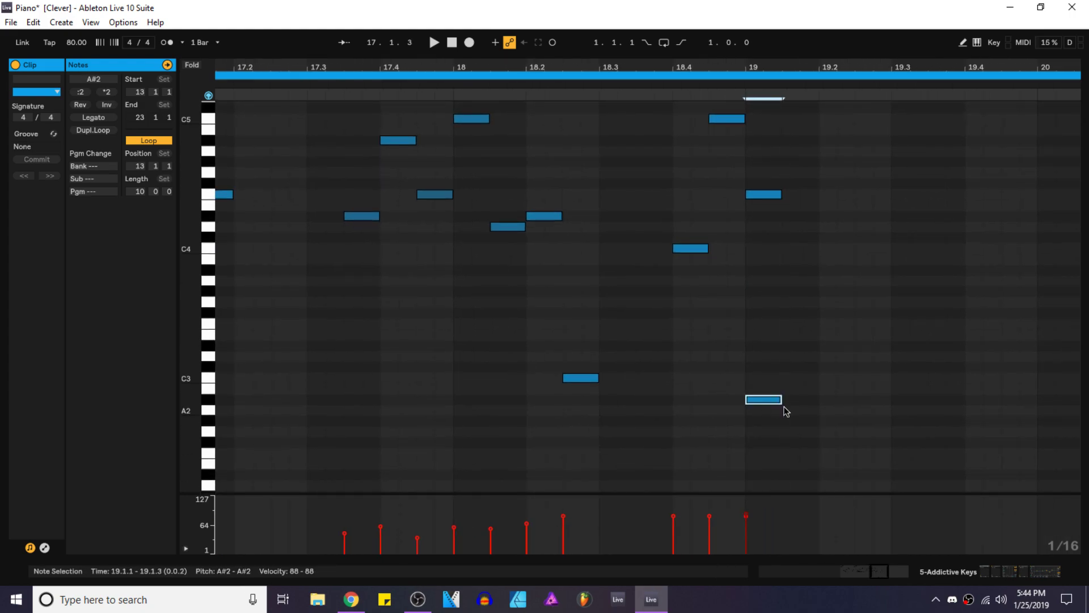
pyautogui.press('Down')
pyautogui.press('Down')
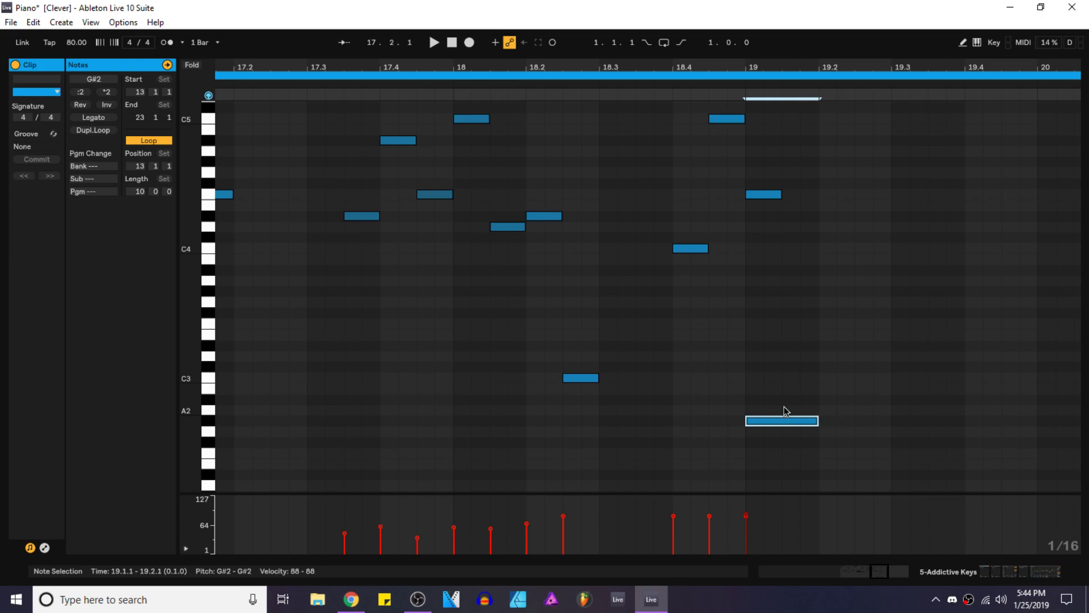
pyautogui.hotkey('shift', 'Down')
# Step: Repeat the G#1 bass note on every beat of bar 19 and an A#1 on every beat of bar 20
pyautogui.press('-')
pyautogui.press('-')
pyautogui.hotkey('ctrl', 'd')
pyautogui.hotkey('ctrl', 'd')
pyautogui.hotkey('ctrl', 'd')
pyautogui.hotkey('ctrl', 'd')
pyautogui.press('Up')
pyautogui.press('Up')
pyautogui.hotkey('ctrl', 'd')
pyautogui.hotkey('ctrl', 'd')
pyautogui.hotkey('ctrl', 'd')
pyautogui.hotkey('ctrl', 'd')
# Step: Continue the bass with a C2 on every beat of bar 21 and a D#2 on every beat of bar 22, and play the clip
pyautogui.press('Up')
pyautogui.press('Up')
pyautogui.hotkey('ctrl', 'd')
pyautogui.hotkey('ctrl', 'd')
pyautogui.hotkey('ctrl', 'd')
pyautogui.hotkey('ctrl', 'd')
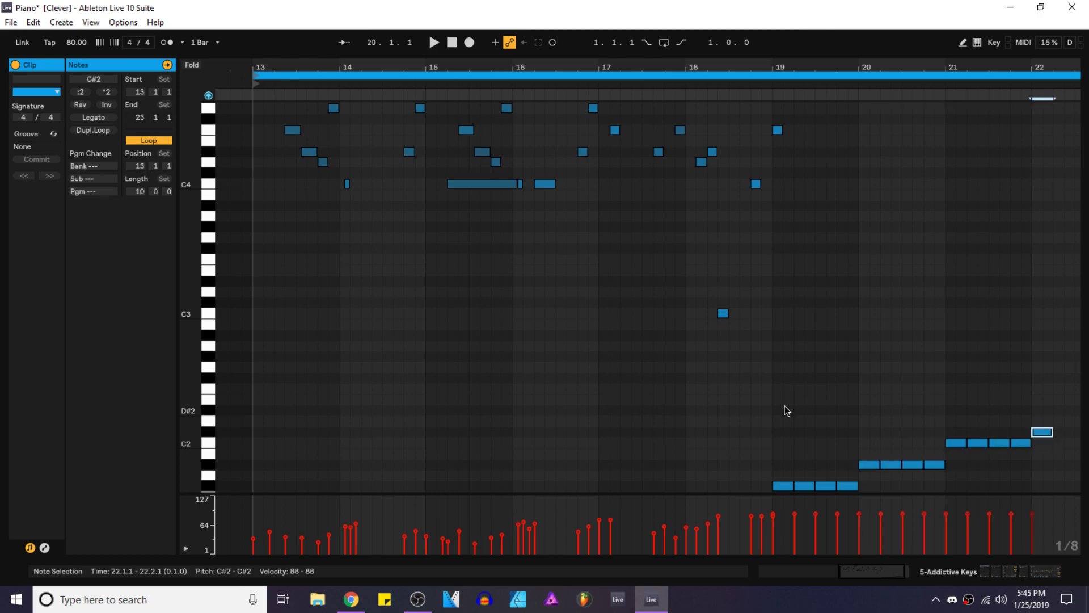
pyautogui.press('Up')
pyautogui.hotkey('ctrl', 'd')
pyautogui.hotkey('ctrl', 'd')
pyautogui.hotkey('ctrl', 'd')
pyautogui.press('space')
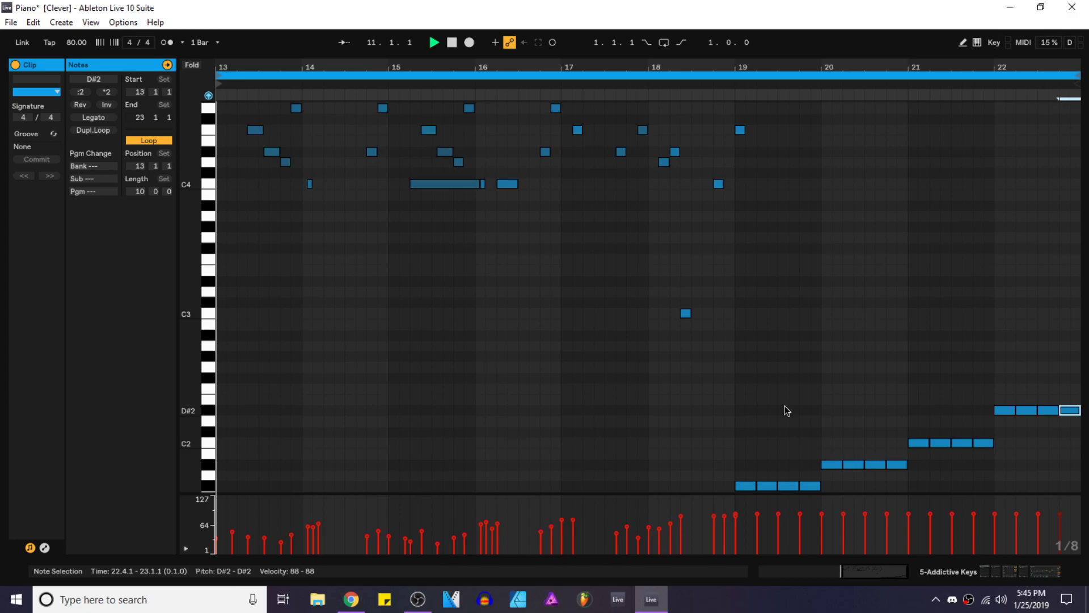
# Step: Replace the F4 at 19.1.1 with three consecutive sixteenth notes starting at 19.1.1
pyautogui.scroll(5, 784, 406)
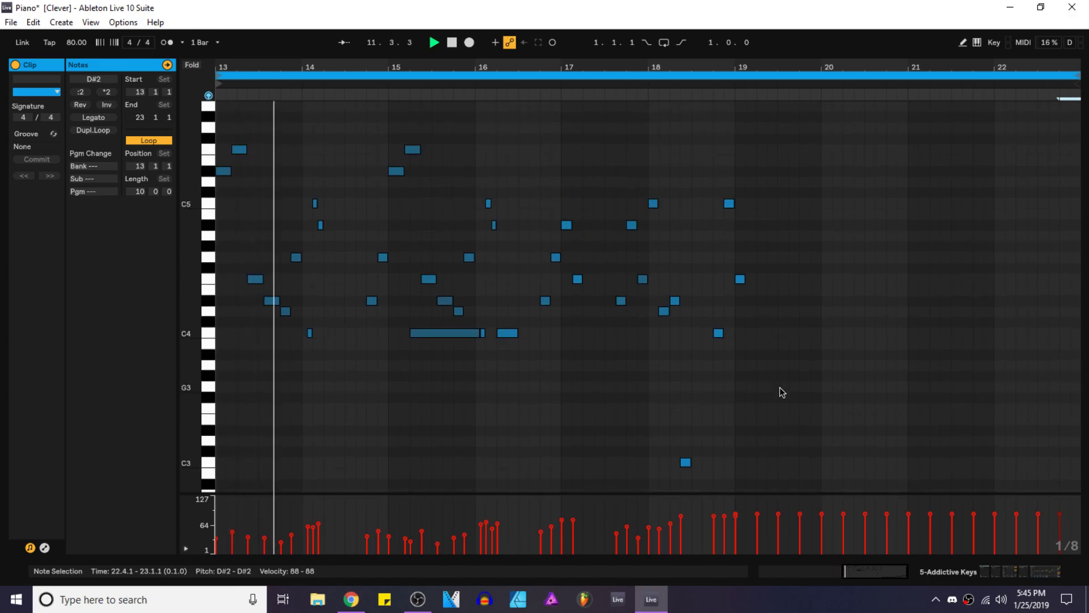
pyautogui.scroll(3, 779, 387)
pyautogui.click(723, 278)
pyautogui.press('+')
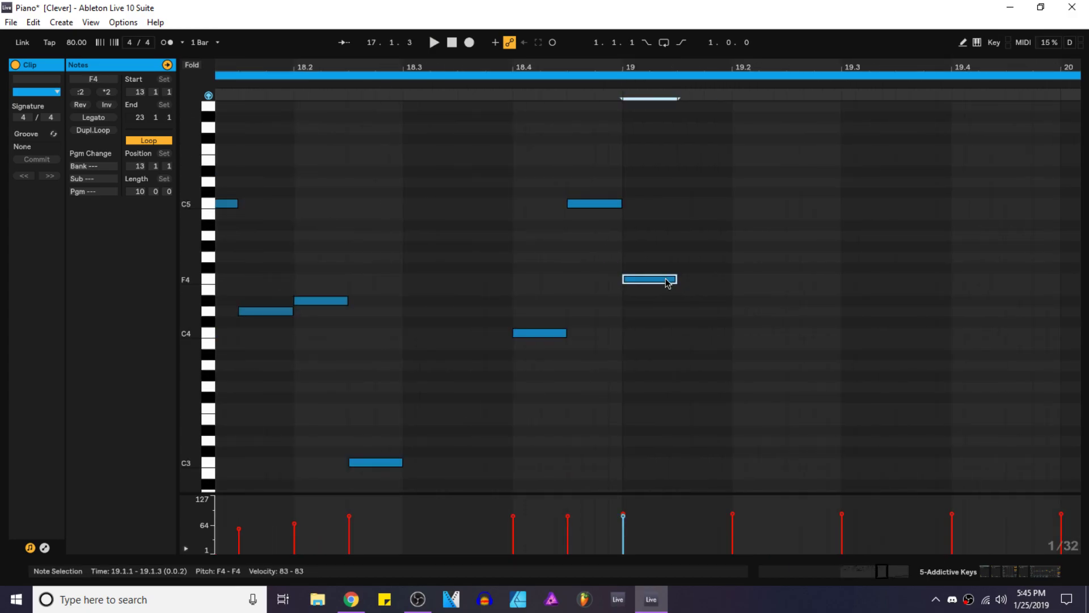
pyautogui.scroll(1, 659, 292)
pyautogui.moveTo(653, 302); pyautogui.dragTo(697, 275)
pyautogui.scroll(1, 648, 266)
pyautogui.hotkey('ctrl', 'd')
pyautogui.hotkey('ctrl', 'd')
# Step: Set the three sixteenth notes of the figure to C4, G4 and C5, and audition them
pyautogui.click(690, 259)
pyautogui.click(691, 267)
pyautogui.click(627, 419)
pyautogui.click(637, 397)
pyautogui.click(667, 311)
pyautogui.click(691, 268)
pyautogui.click(665, 310)
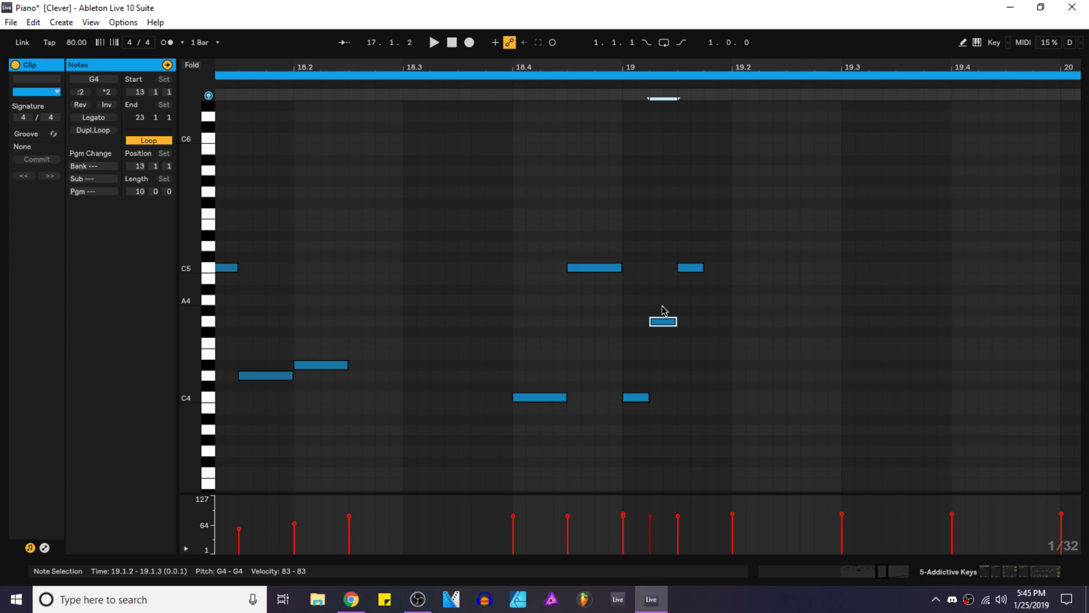
# Step: Try the figure's second note at F4 and its first note at D#4, and return the first note to C4
pyautogui.press('Down')
pyautogui.press('Down')
pyautogui.click(636, 397)
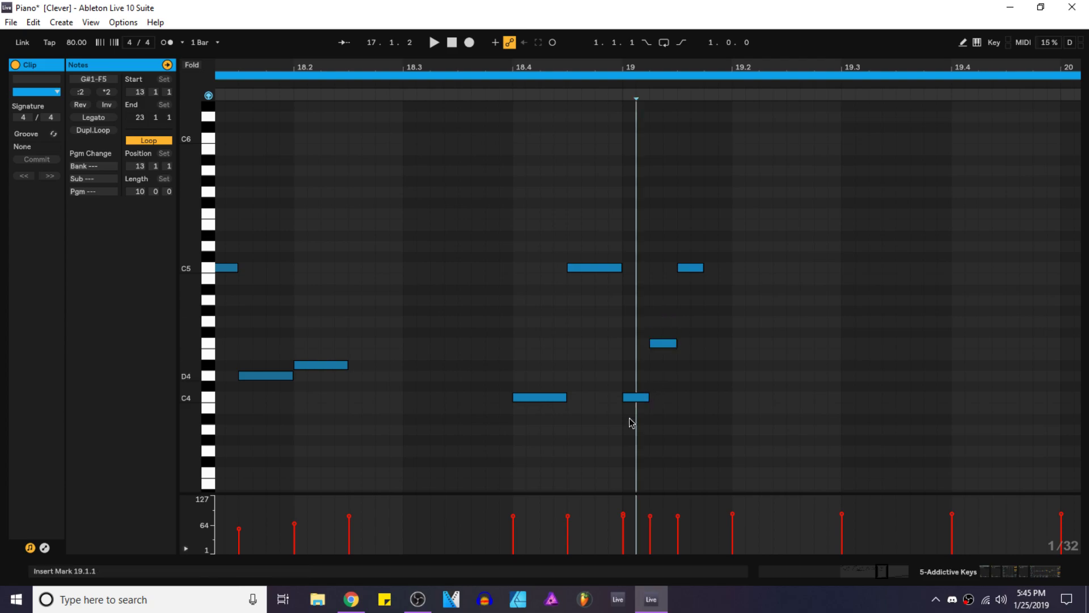
pyautogui.press('Up')
pyautogui.press('Up')
pyautogui.press('Up')
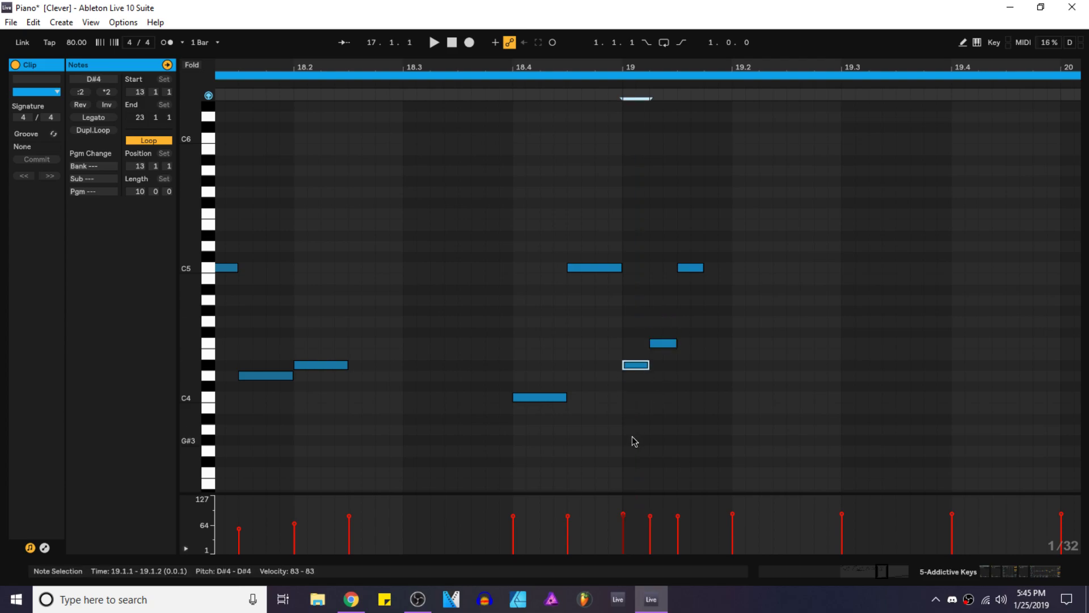
pyautogui.press('Down')
pyautogui.press('Down')
pyautogui.press('Down')
# Step: Audition the three-note figure at 19.1.1 and try its second note at G4 and G#3
pyautogui.click(632, 437)
pyautogui.click(663, 343)
pyautogui.click(691, 267)
pyautogui.click(663, 343)
pyautogui.moveTo(634, 422); pyautogui.dragTo(695, 275)
pyautogui.click(667, 344)
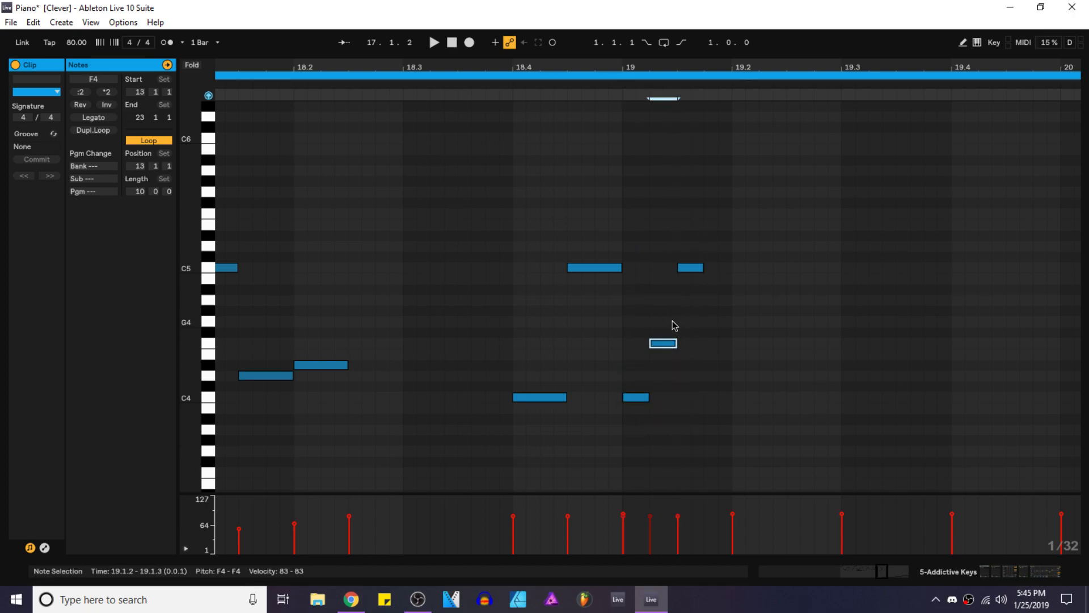
pyautogui.press('Up')
pyautogui.press('Up')
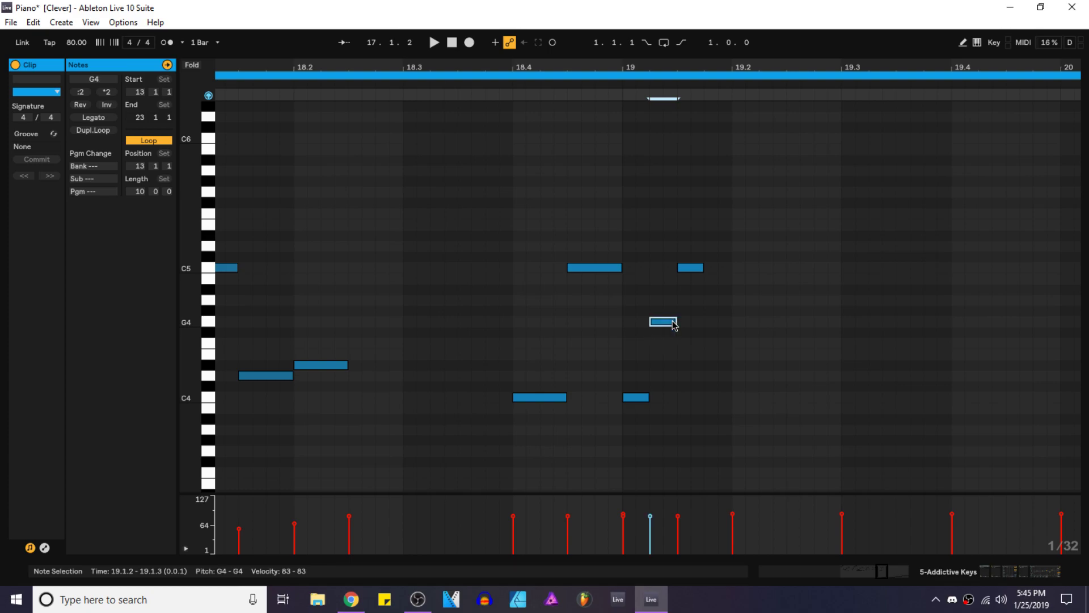
pyautogui.press('Up')
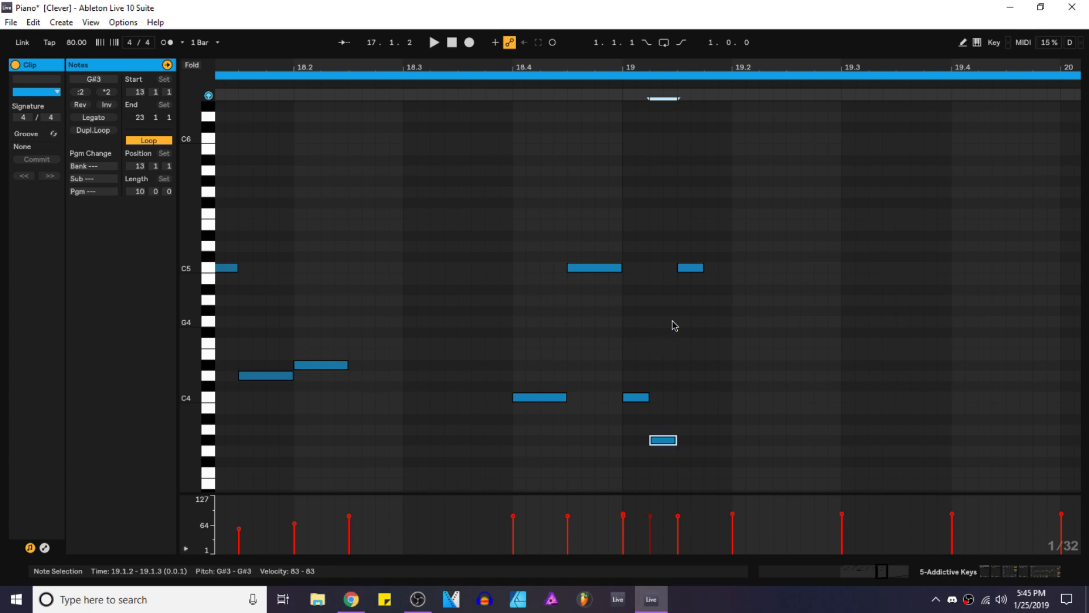
# Step: Raise the note at 19.1.2 an octave and try it at D#4 and C4
pyautogui.hotkey('shift', 'Up')
pyautogui.press('Down')
pyautogui.press('Down')
pyautogui.press('Down')
pyautogui.press('Down')
pyautogui.press('Down')
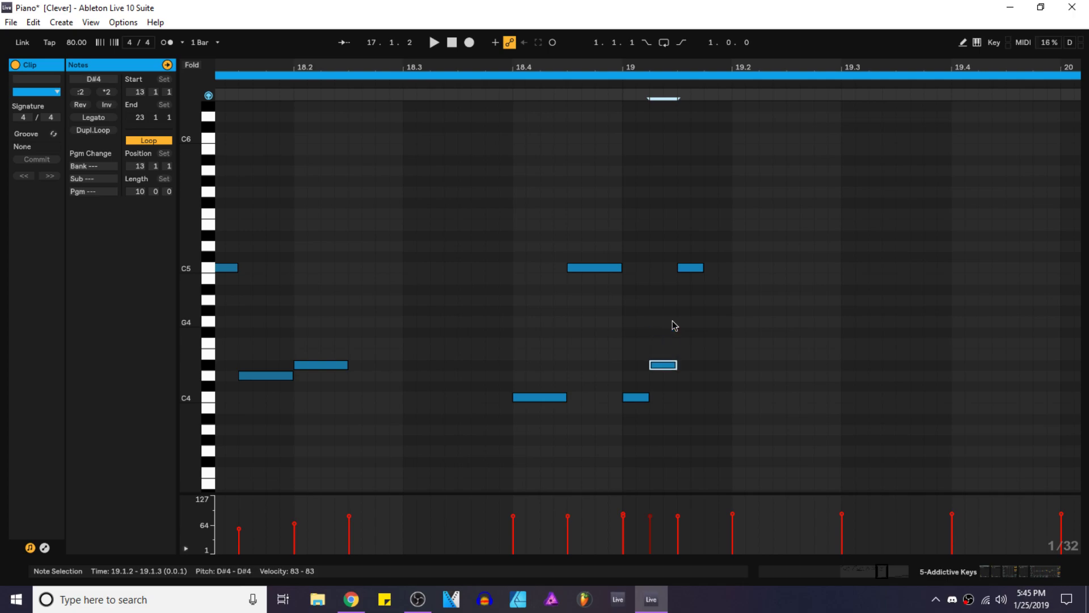
pyautogui.press('Down')
pyautogui.press('Down')
pyautogui.press('Down')
# Step: Try the note at 19.1.1 transposed down to G#3
pyautogui.click(636, 420)
pyautogui.click(636, 397)
pyautogui.press('Down')
pyautogui.press('Down')
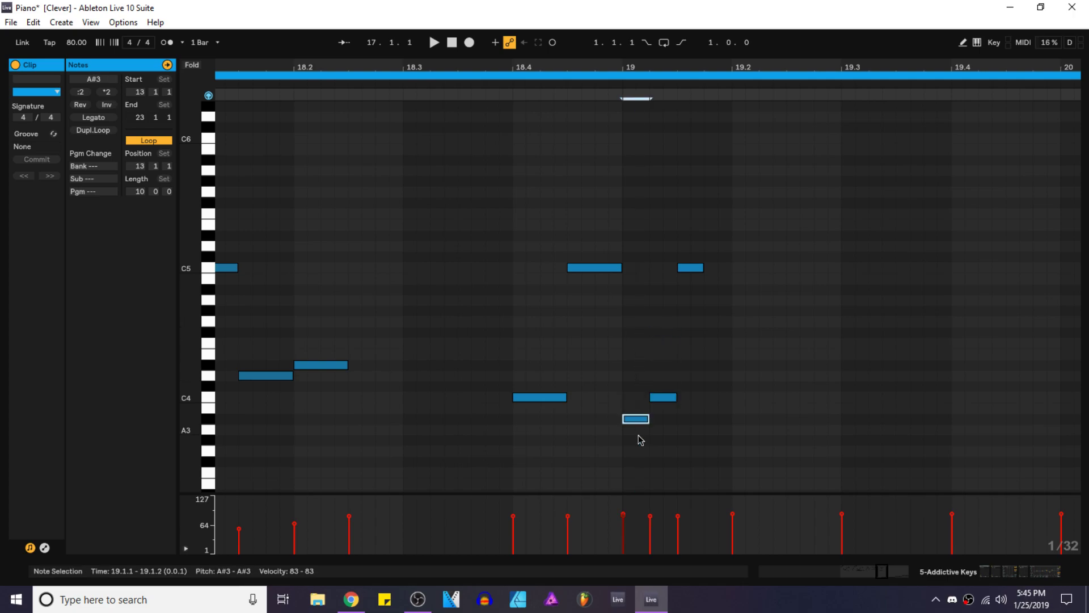
pyautogui.press('Down')
pyautogui.press('Down')
# Step: Try the note at 19.1.2 two semitones higher, return it to C4, and audition the C5 at 19.1.3
pyautogui.click(664, 397)
pyautogui.press('Up')
pyautogui.press('Up')
pyautogui.click(704, 256)
pyautogui.click(663, 375)
pyautogui.press('Down')
pyautogui.press('Down')
pyautogui.click(693, 267)
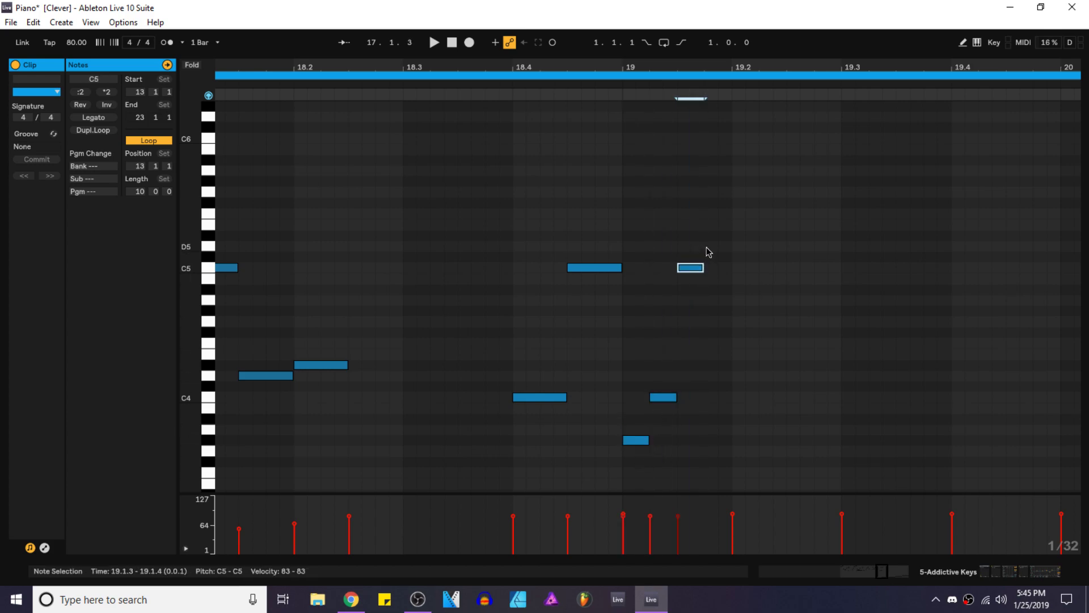
# Step: Transpose the figure's first note up to C4 and its second note up to A#4, keeping the C5 third
pyautogui.moveTo(637, 464)
pyautogui.mouseDown()
pyautogui.moveTo(676, 386)
pyautogui.moveTo(673, 297)
pyautogui.mouseUp()
pyautogui.press('Up')
pyautogui.press('Up')
pyautogui.press('Up')
pyautogui.press('Up')
pyautogui.click(656, 308)
pyautogui.click(690, 269)
# Step: Duplicate the C4–A#4–C5 figure three times in succession from 19.1.4, and check it by playing
pyautogui.moveTo(624, 432); pyautogui.dragTo(686, 270)
pyautogui.hotkey('ctrl', 'd')
pyautogui.hotkey('ctrl', 'd')
pyautogui.press('-')
pyautogui.hotkey('ctrl', 'd')
pyautogui.click(636, 233)
pyautogui.press('space')
pyautogui.press('space')
# Step: Change the last two notes of the fourth figure to F5 at 19.3.3 and D#5 at 19.3.4
pyautogui.scroll(3, 842, 299)
pyautogui.moveTo(819, 296); pyautogui.dragTo(815, 220)
pyautogui.moveTo(849, 268); pyautogui.dragTo(850, 236)
# Step: Duplicate the whole twelve-note pattern from bar 19 to 19.4.1–20.3.1, and play the clip
pyautogui.moveTo(866, 451); pyautogui.dragTo(392, 157)
pyautogui.scroll(-3, 471, 254)
pyautogui.hotkey('ctrl', 'd')
pyautogui.press('space')
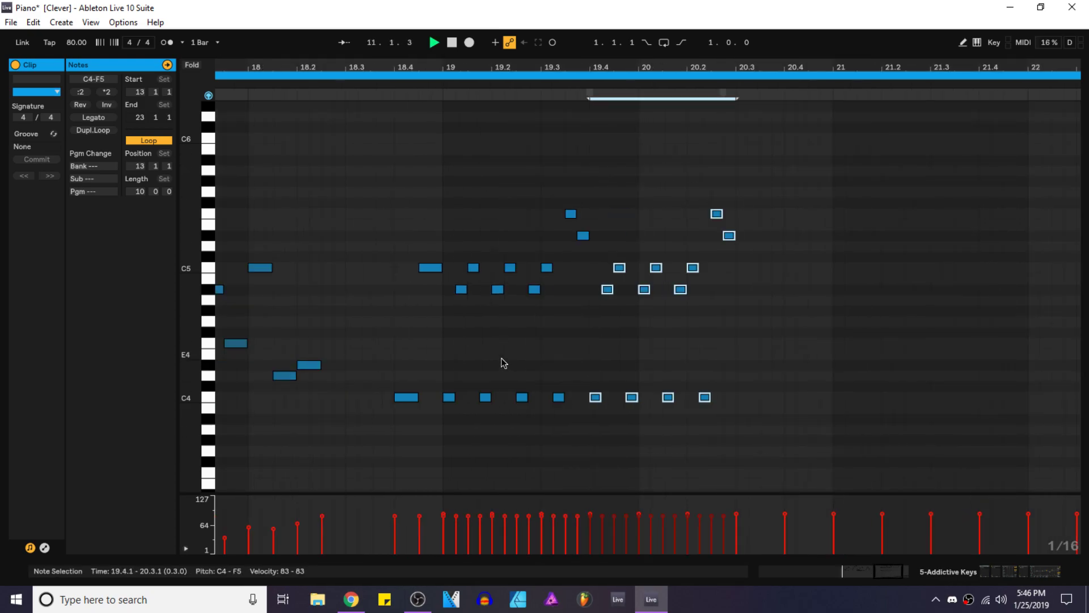
pyautogui.click(237, 343)
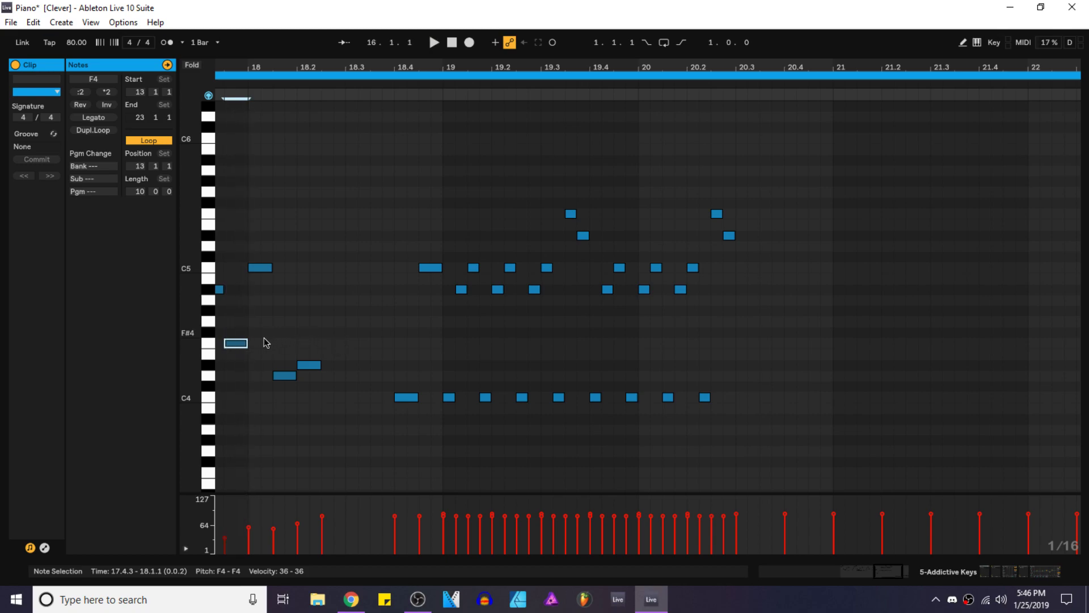
pyautogui.click(253, 329)
# Step: Lower the velocities of all notes from 18.4.1 to the end of the clip together, and start playback
pyautogui.scroll(-4, 353, 339)
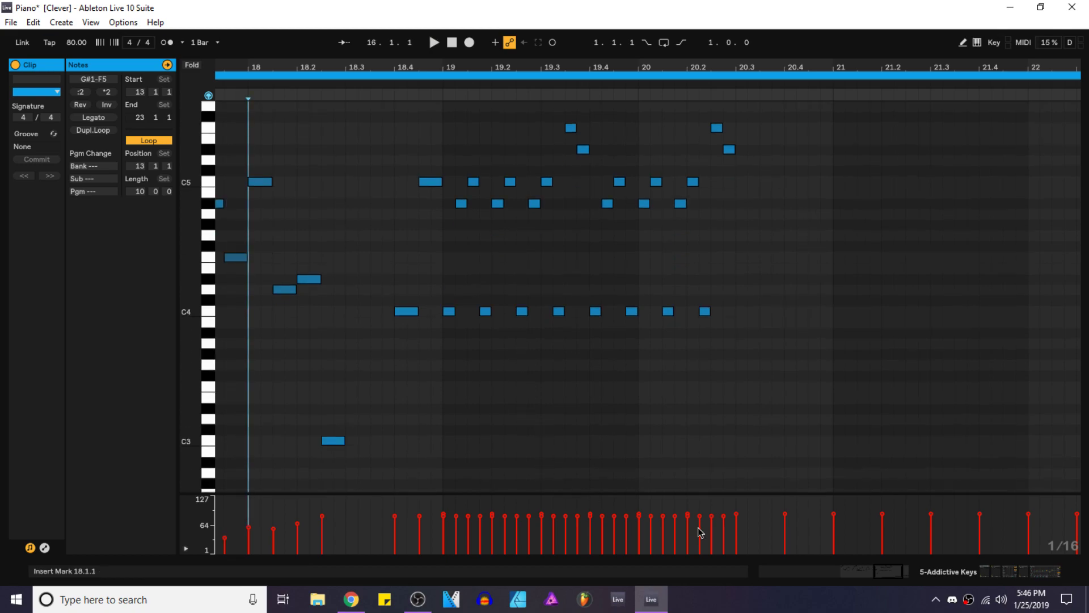
pyautogui.scroll(-3, 775, 502)
pyautogui.moveTo(1076, 520); pyautogui.dragTo(715, 522)
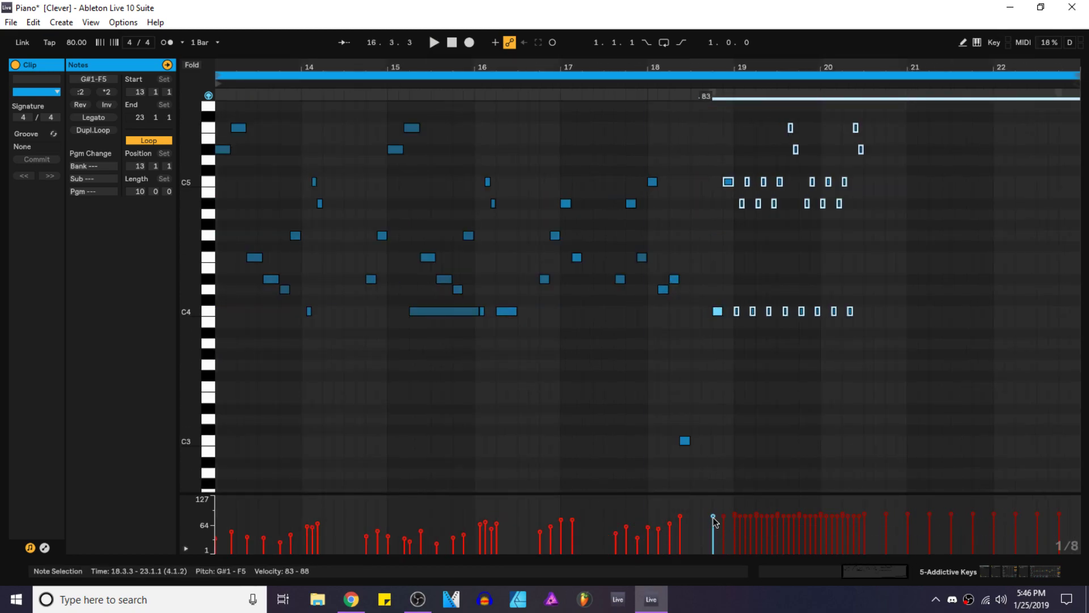
pyautogui.press('space')
pyautogui.click(712, 514)
# Step: Humanize the pattern by giving individual notes between 19.1.1 and 20.3.1 slightly higher or lower velocities
pyautogui.press('+')
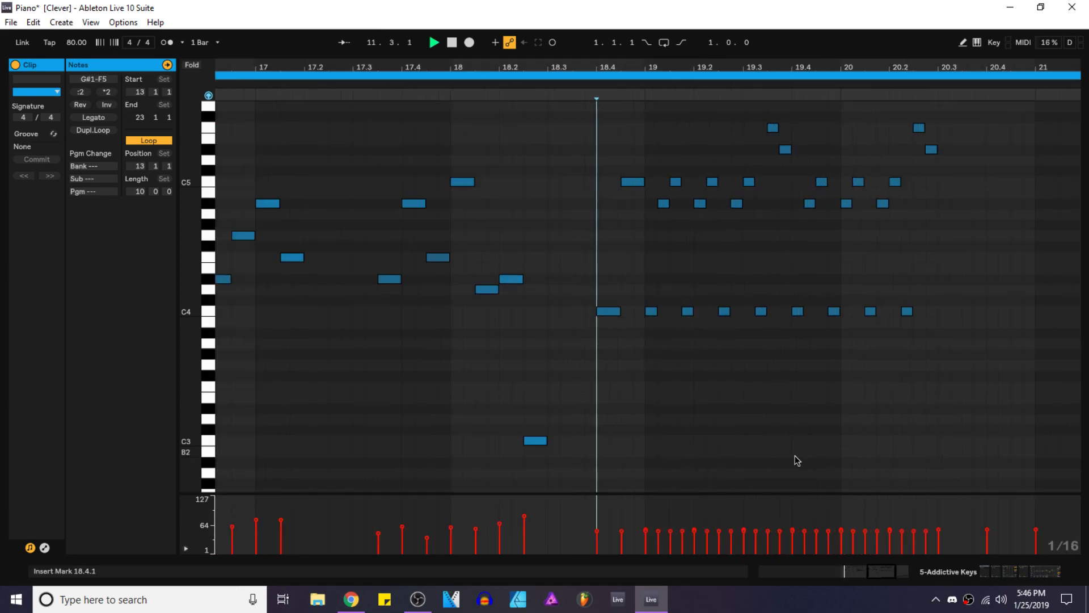
pyautogui.click(661, 531)
pyautogui.click(659, 532)
pyautogui.click(670, 531)
pyautogui.moveTo(707, 533); pyautogui.dragTo(707, 542)
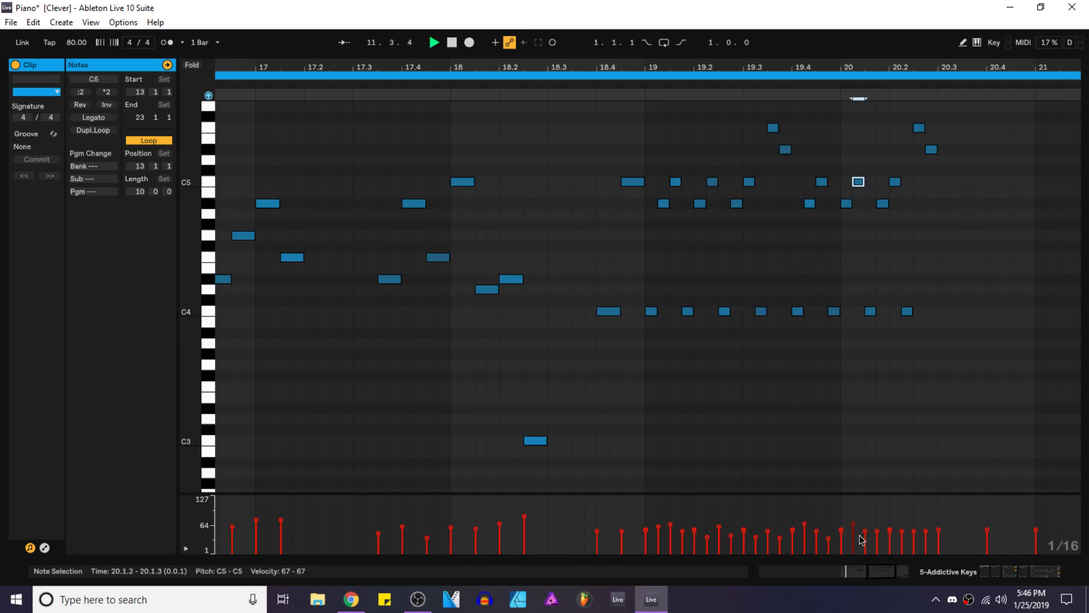
pyautogui.click(891, 533)
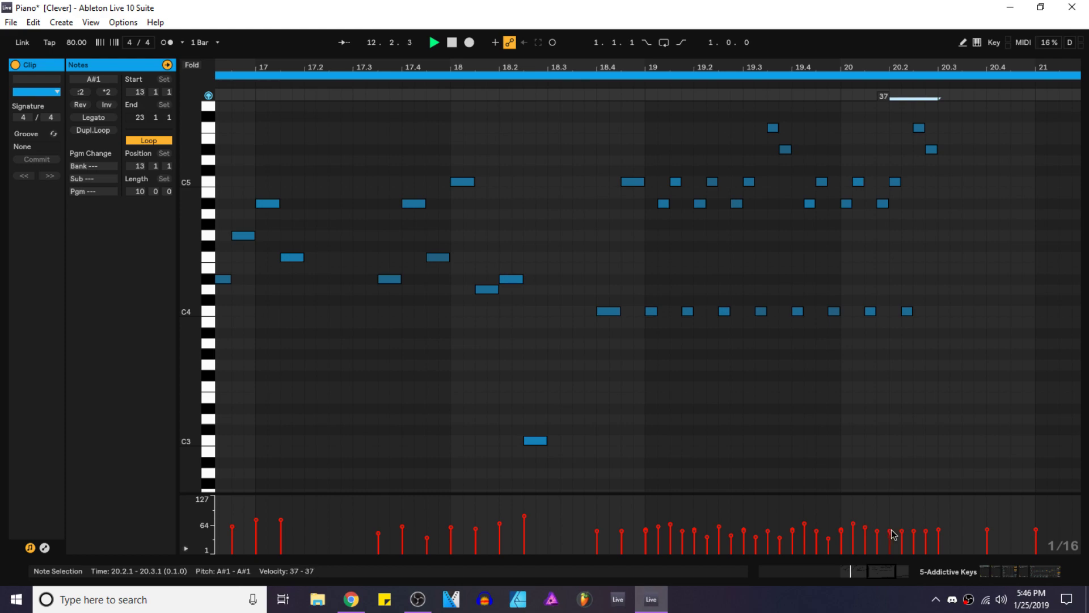
pyautogui.click(914, 530)
pyautogui.moveTo(902, 533); pyautogui.dragTo(925, 527)
pyautogui.click(924, 529)
pyautogui.click(937, 530)
# Step: Play the clip through and examine the melody and bass notes in bars 13 to 22
pyautogui.scroll(-3, 808, 437)
pyautogui.scroll(-6, 708, 416)
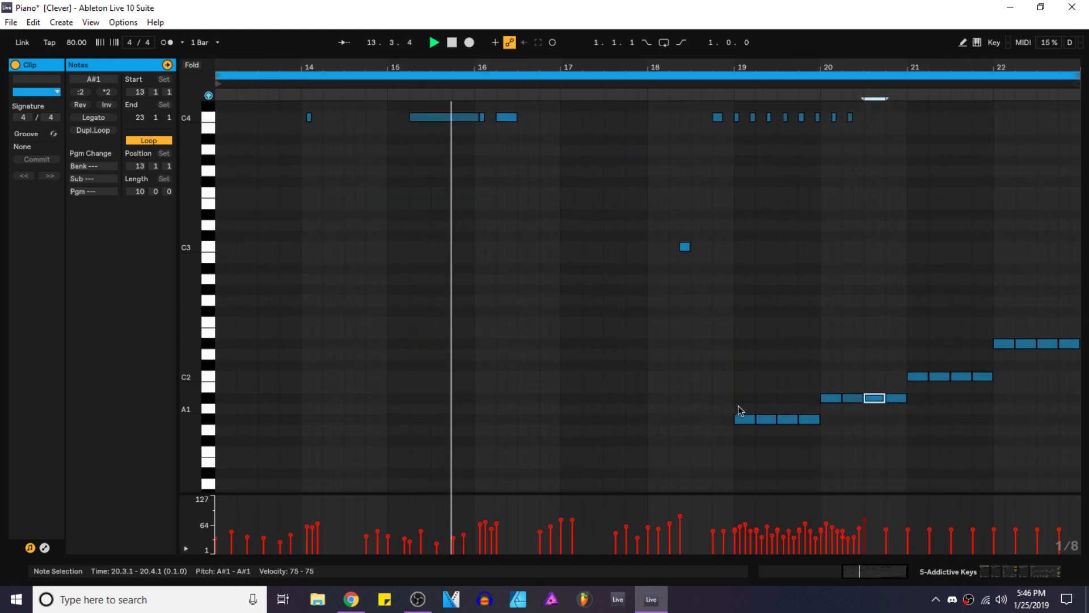
pyautogui.scroll(-3, 669, 397)
pyautogui.keyDown('ctrl'); pyautogui.scroll(5, 900, 407); pyautogui.keyUp('ctrl')
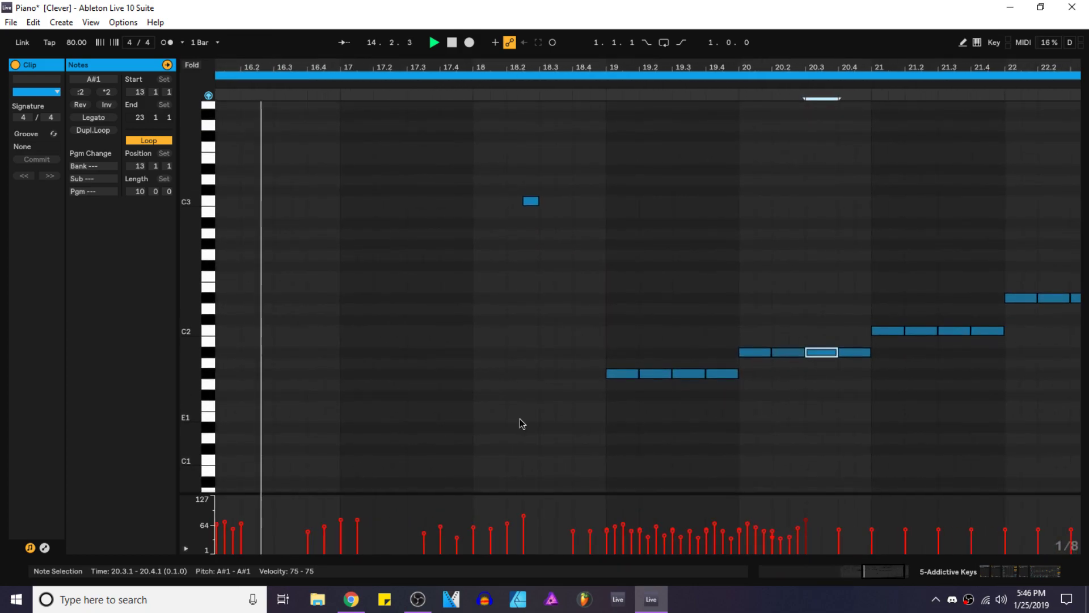
pyautogui.scroll(2, 669, 451)
pyautogui.scroll(7, 805, 430)
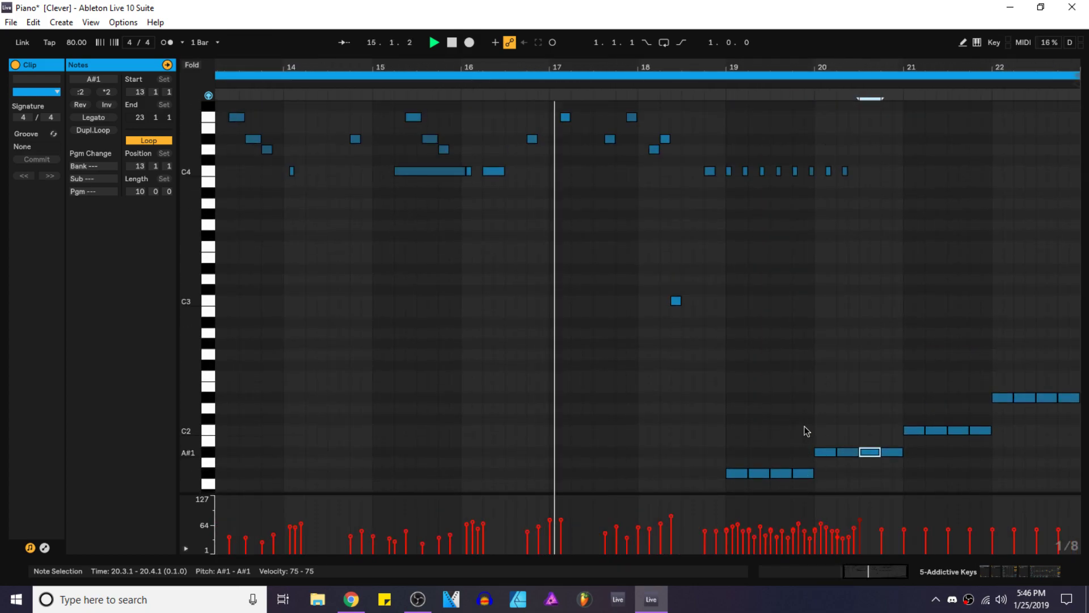
pyautogui.scroll(8, 807, 431)
pyautogui.scroll(-5, 819, 406)
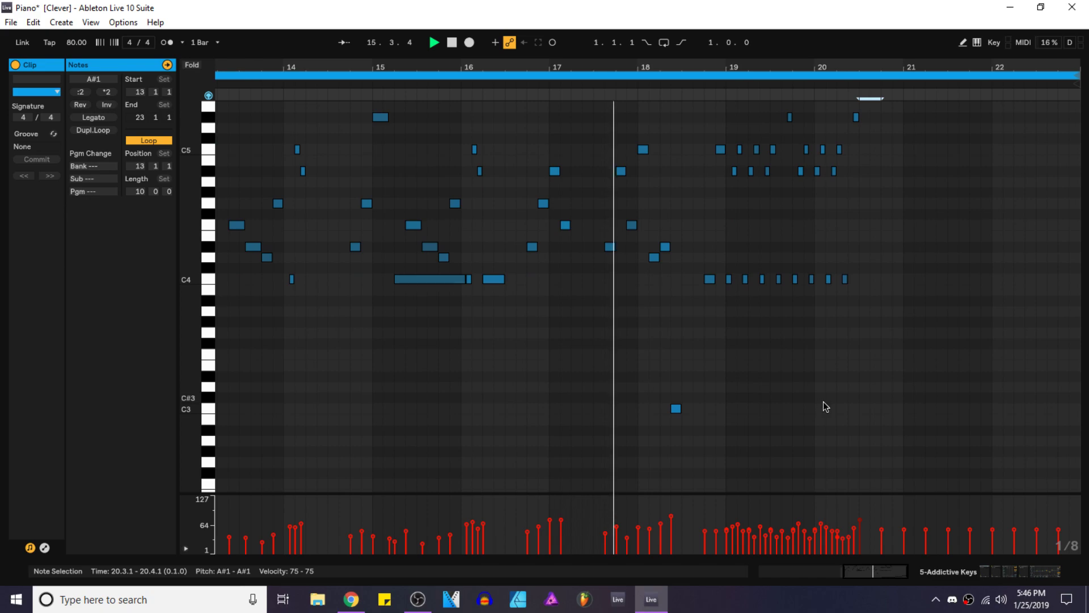
pyautogui.scroll(4, 819, 409)
pyautogui.scroll(-2, 818, 408)
pyautogui.scroll(3, 819, 408)
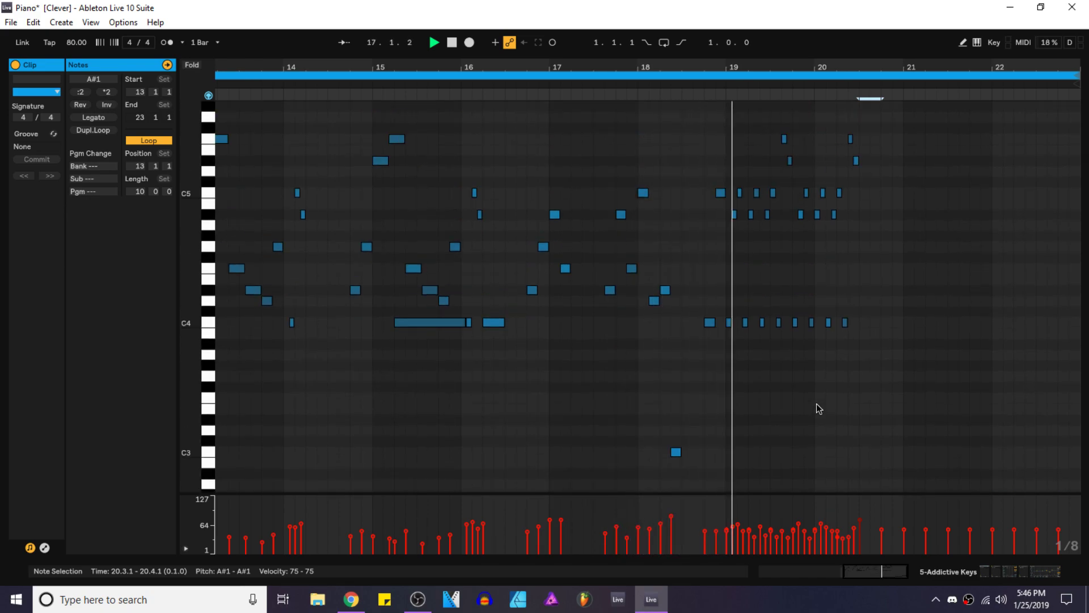
pyautogui.scroll(3, 879, 391)
pyautogui.keyDown('ctrl'); pyautogui.scroll(3, 880, 386); pyautogui.keyUp('ctrl')
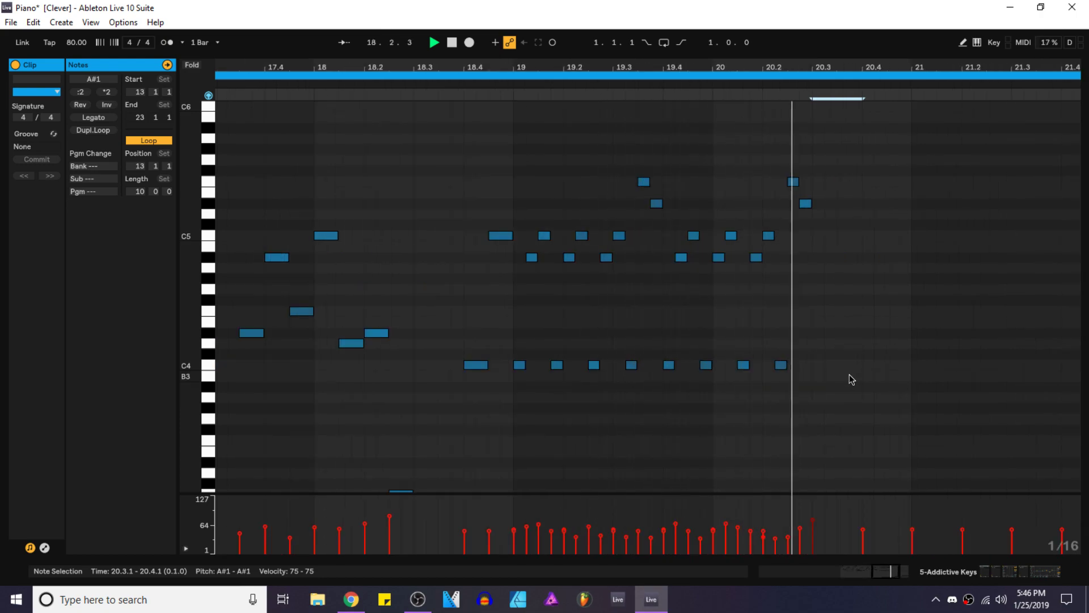
pyautogui.press('space')
# Step: Add an eighth-note G5 at 20.3.1, right after the repeated pattern
pyautogui.keyDown('ctrl'); pyautogui.scroll(5, 850, 376); pyautogui.keyUp('ctrl')
pyautogui.moveTo(629, 171); pyautogui.dragTo(632, 250)
pyautogui.scroll(3, 653, 222)
pyautogui.doubleClick(668, 191)
pyautogui.moveTo(678, 192); pyautogui.dragTo(790, 214)
# Step: Duplicate the G5 to 20.3.3 and transpose the copy down to C5
pyautogui.hotkey('ctrl', 'd')
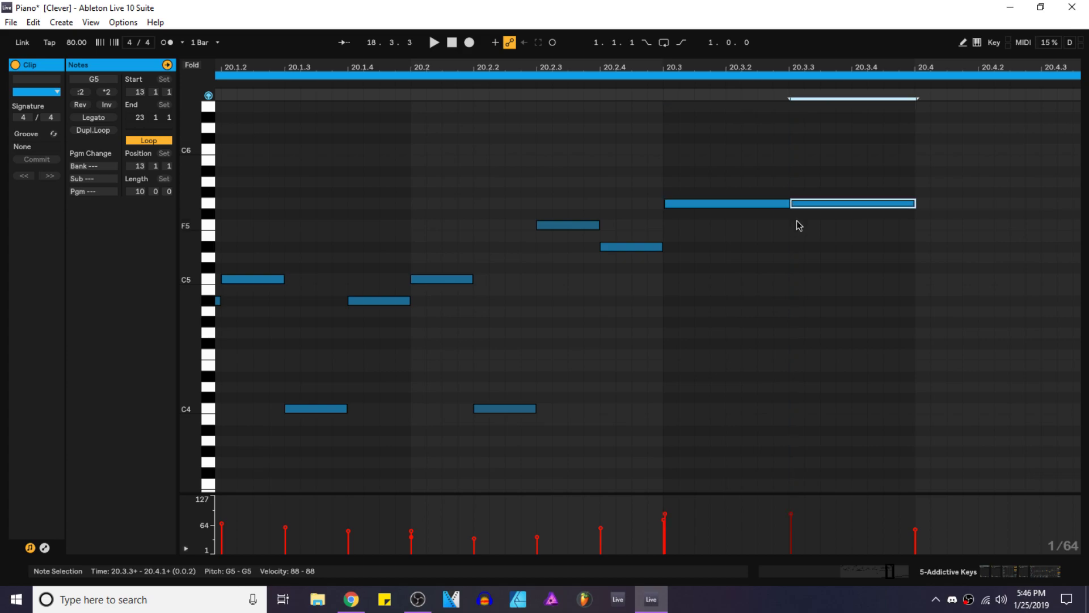
pyautogui.press('Down')
pyautogui.press('Down')
pyautogui.press('Down')
pyautogui.press('Down')
pyautogui.press('Down')
pyautogui.press('Down')
pyautogui.press('Down')
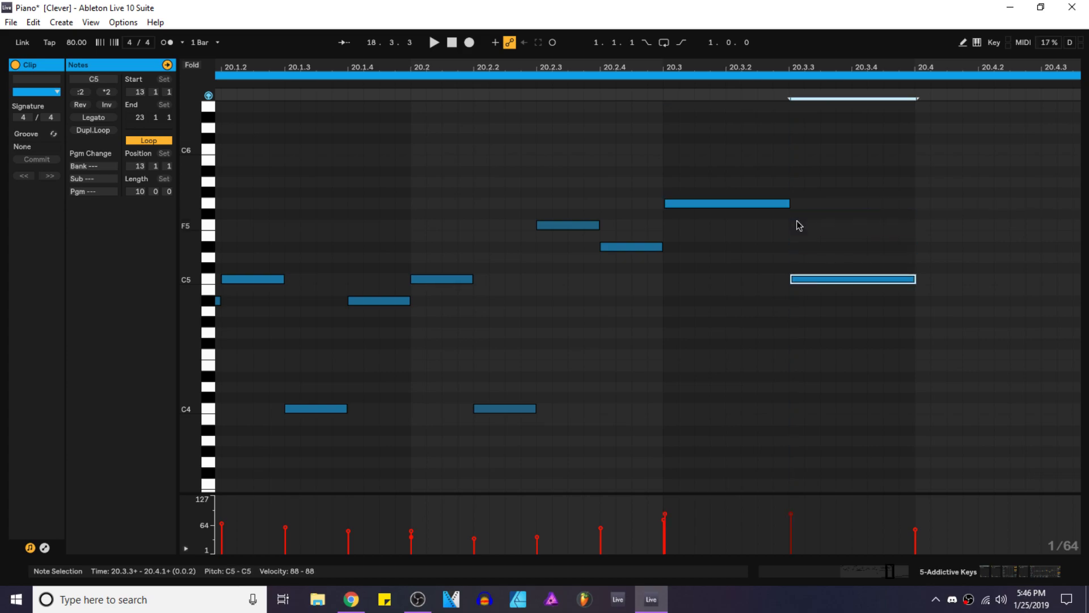
# Step: Continue the line by duplicating to C4 at 20.4.1, D4 at 20.4.3 and D#4 at 21.1.1, and play the clip
pyautogui.hotkey('ctrl', 'd')
pyautogui.hotkey('shift', 'Down')
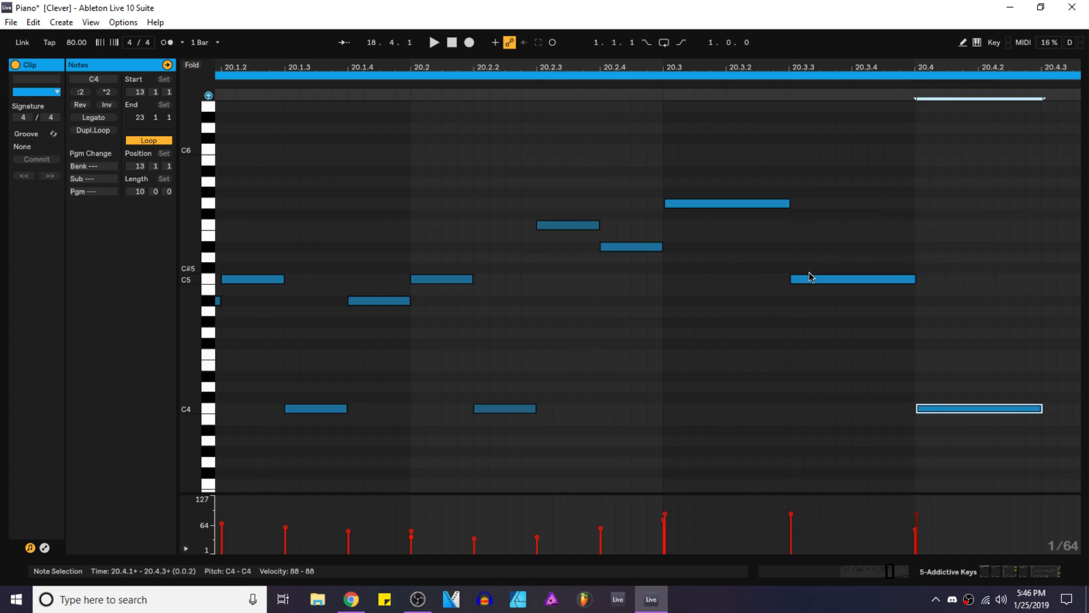
pyautogui.hotkey('ctrl', 'd')
pyautogui.press('Up')
pyautogui.press('Up')
pyautogui.hotkey('ctrl', 'd')
pyautogui.press('Up')
pyautogui.press('space')
pyautogui.scroll(-4, 810, 260)
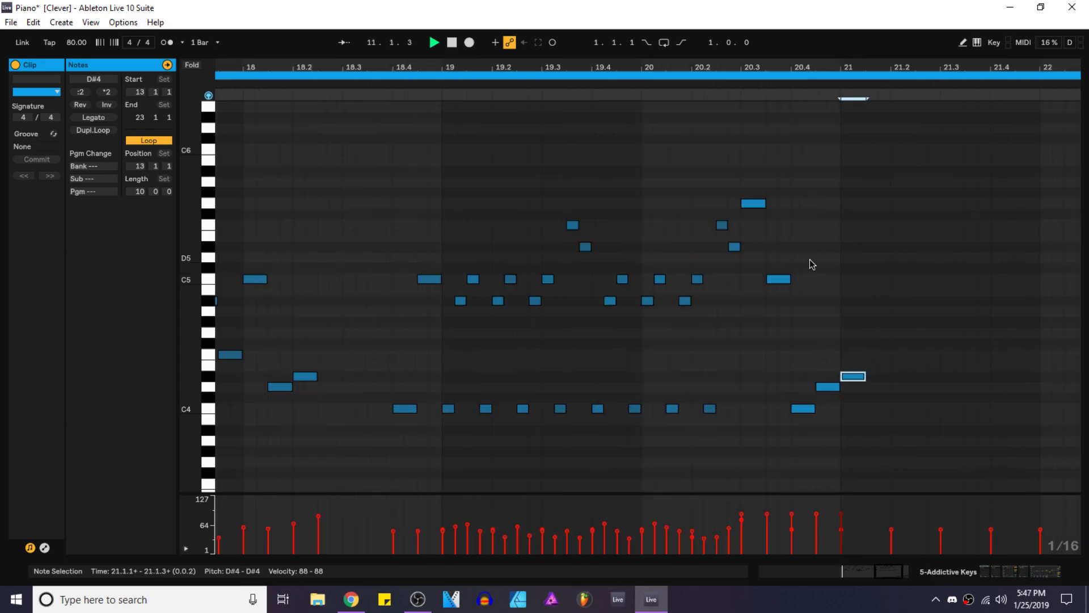
# Step: Halve the timing and lengths of the five notes starting at 20.3.1, and check them by playing from 19.1.1
pyautogui.moveTo(890, 432); pyautogui.dragTo(743, 194)
pyautogui.click(80, 105)
pyautogui.click(80, 105)
pyautogui.click(81, 91)
pyautogui.click(444, 214)
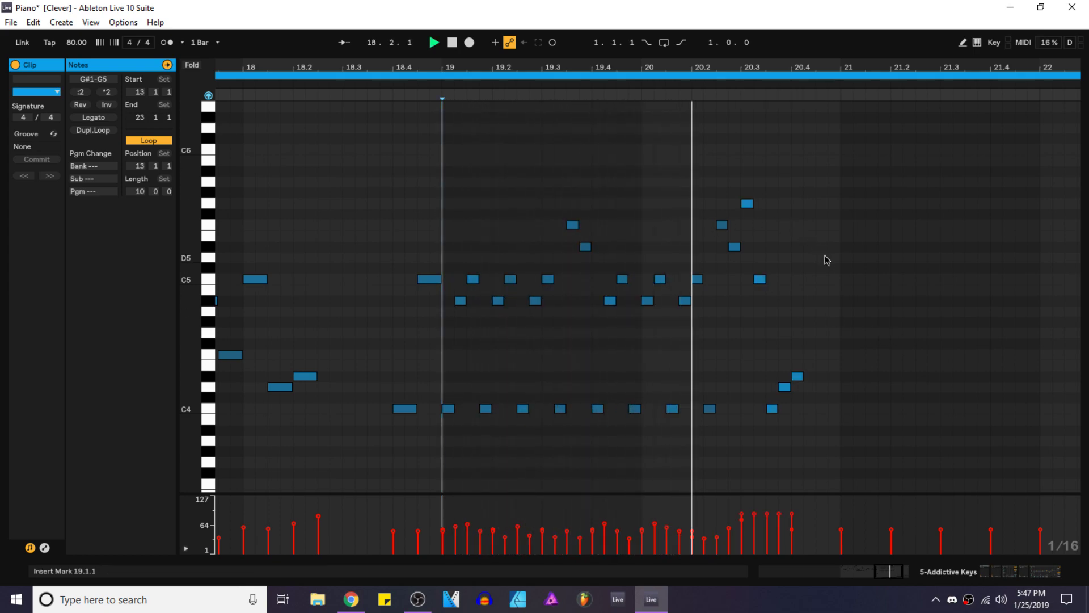
pyautogui.press('space')
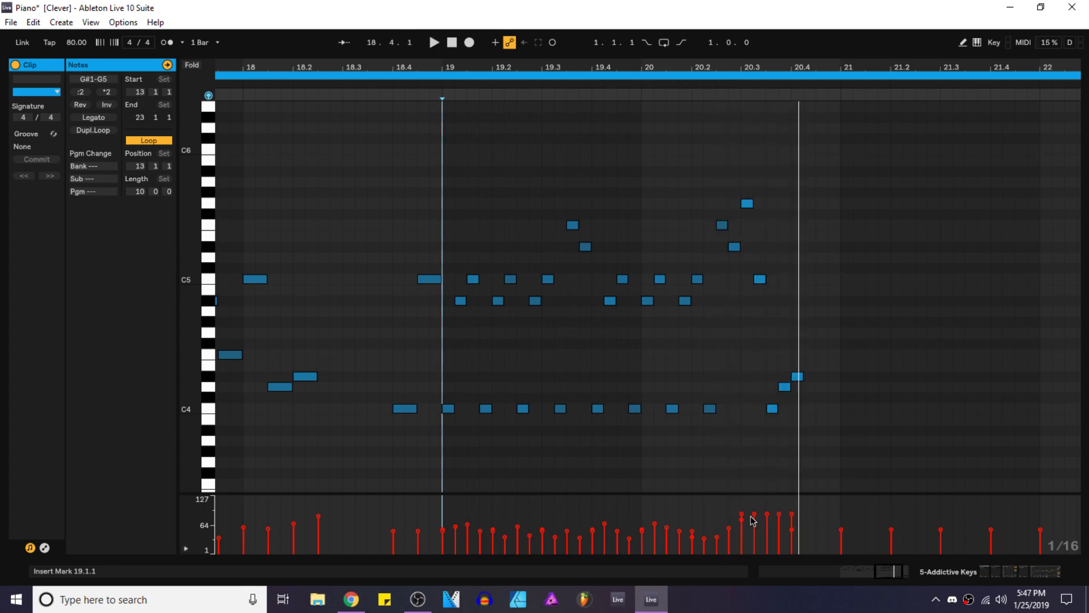
# Step: Add sixteenth notes C5 at 20.4.2, C4 at 20.4.3 and D#4 at 20.4.4, and play from 19.4.1
pyautogui.click(798, 376)
pyautogui.press('+')
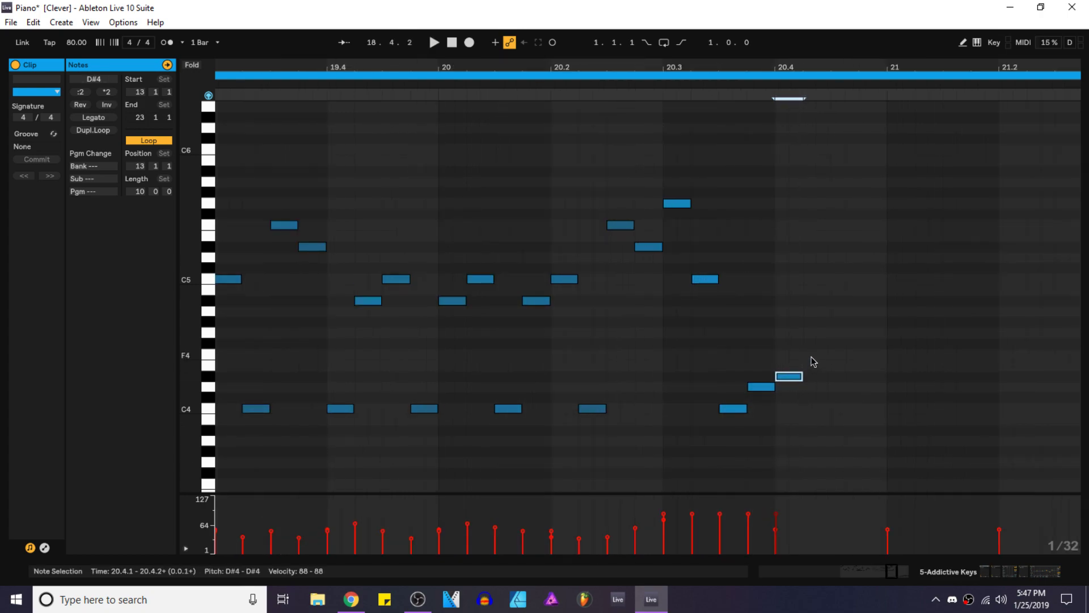
pyautogui.doubleClick(810, 322)
pyautogui.moveTo(812, 325); pyautogui.dragTo(872, 356)
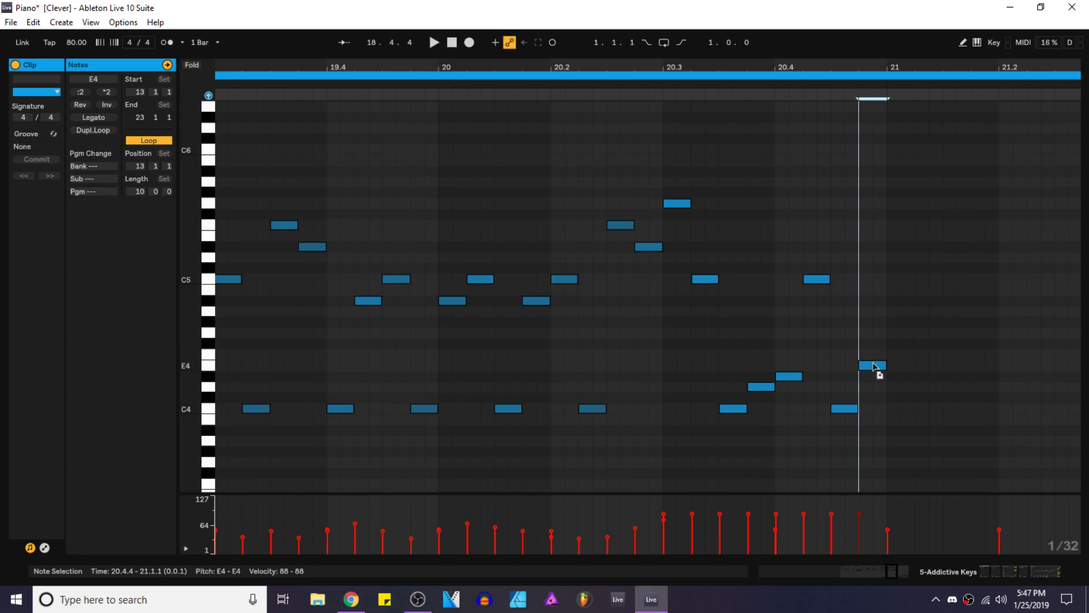
pyautogui.click(332, 325)
pyautogui.press('space')
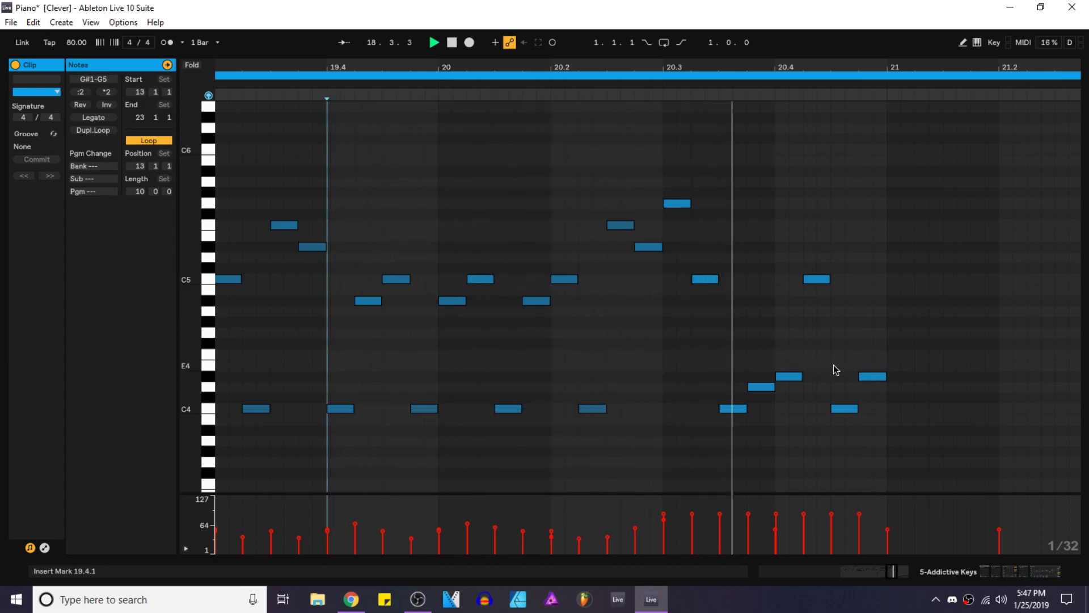
# Step: Raise the C4 at 20.4.3 to D4, and check the ending by playing from 20.2.4
pyautogui.click(851, 411)
pyautogui.moveTo(846, 412); pyautogui.dragTo(851, 387)
pyautogui.click(868, 377)
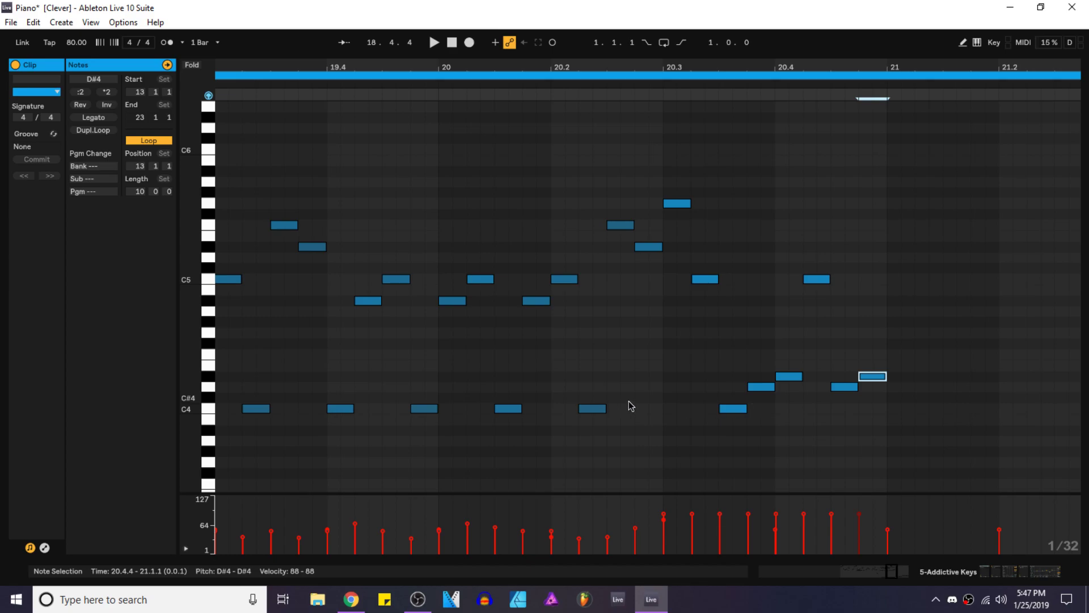
pyautogui.click(649, 403)
pyautogui.press('space')
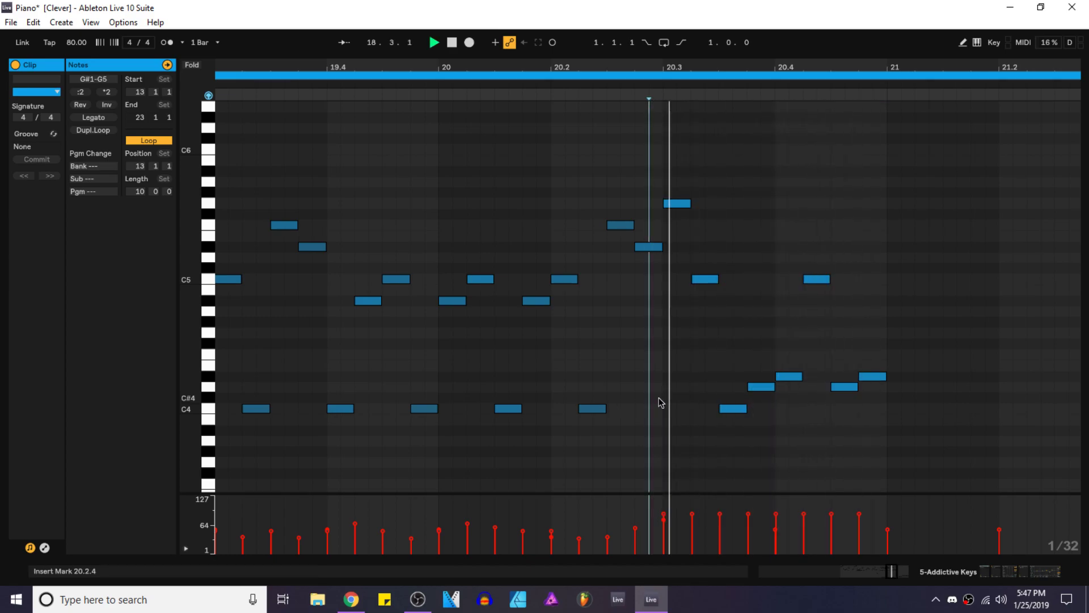
# Step: Duplicate the melody notes of bars 19–20 into bars 21–22, and play the result from 19.1.1
pyautogui.press('space')
pyautogui.scroll(-2, 853, 410)
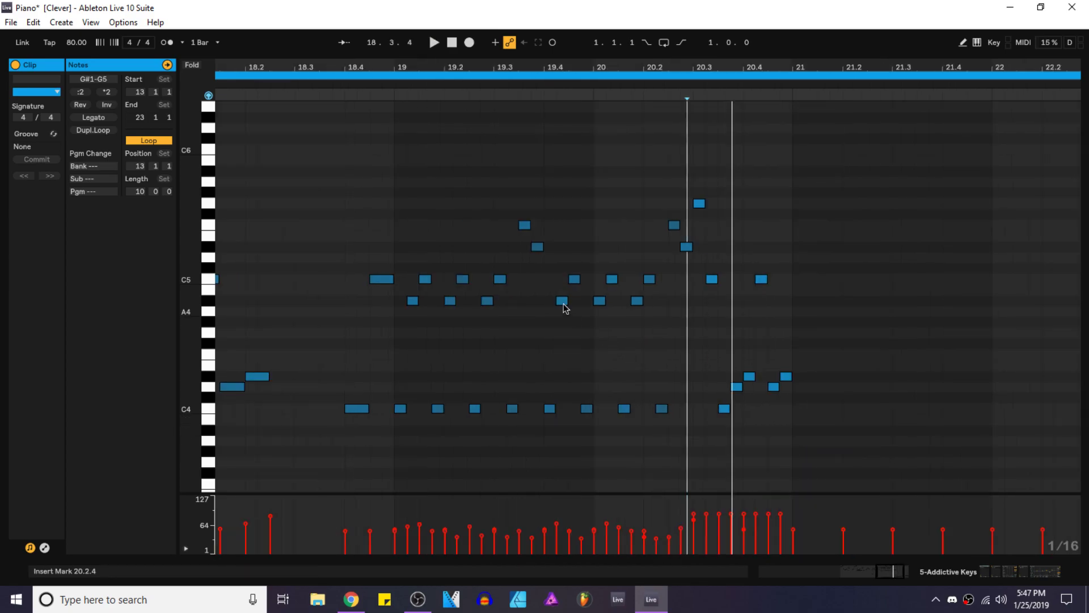
pyautogui.moveTo(401, 438); pyautogui.dragTo(783, 192)
pyautogui.scroll(-2, 782, 224)
pyautogui.hotkey('ctrl', 'd')
pyautogui.click(503, 225)
pyautogui.press('space')
pyautogui.click(548, 224)
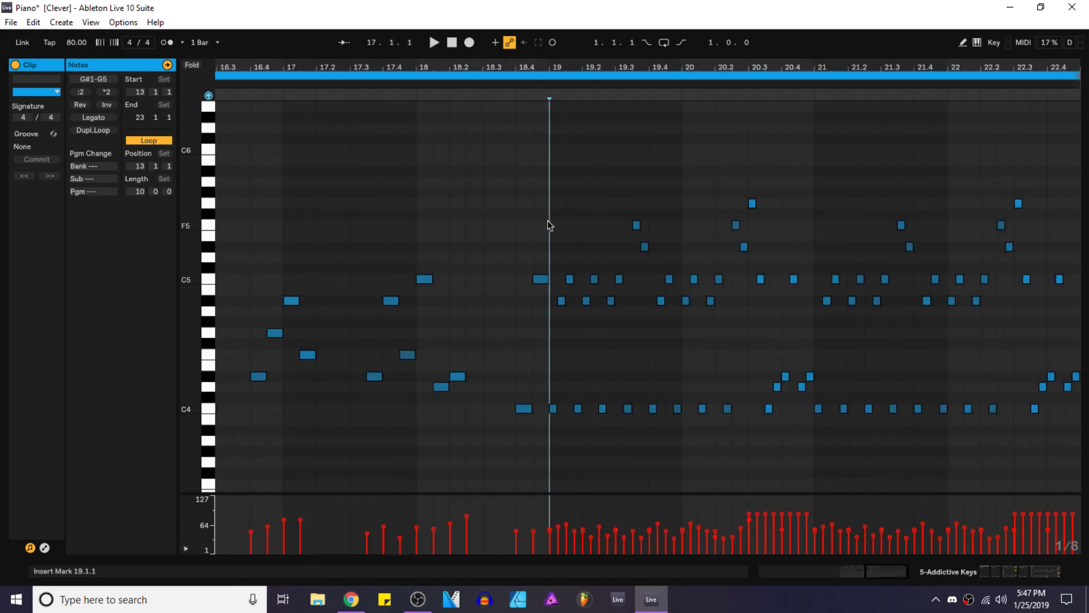
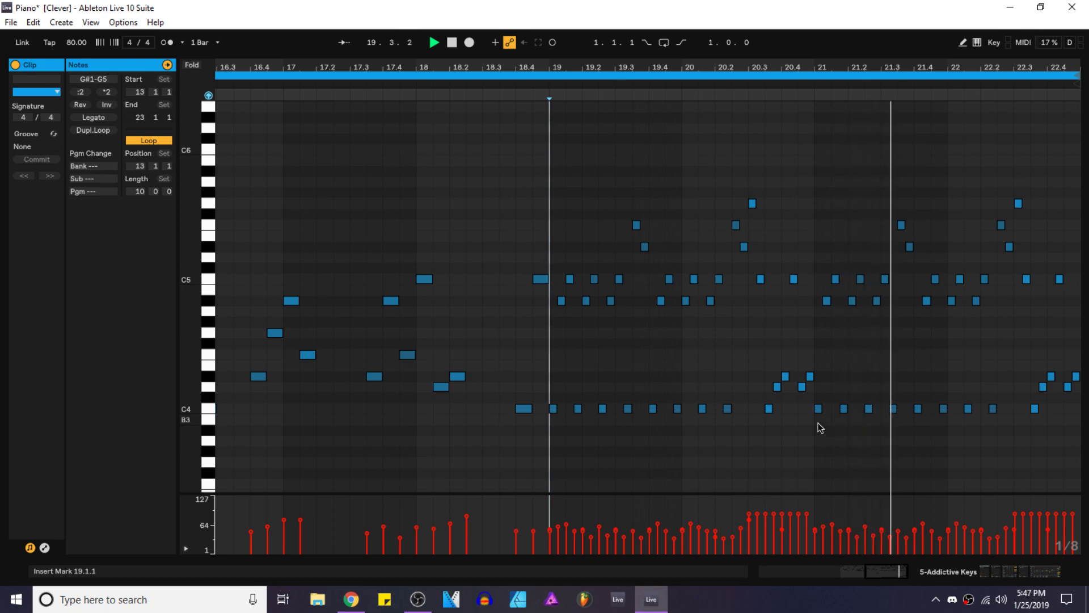
pyautogui.scroll(3, 1026, 427)
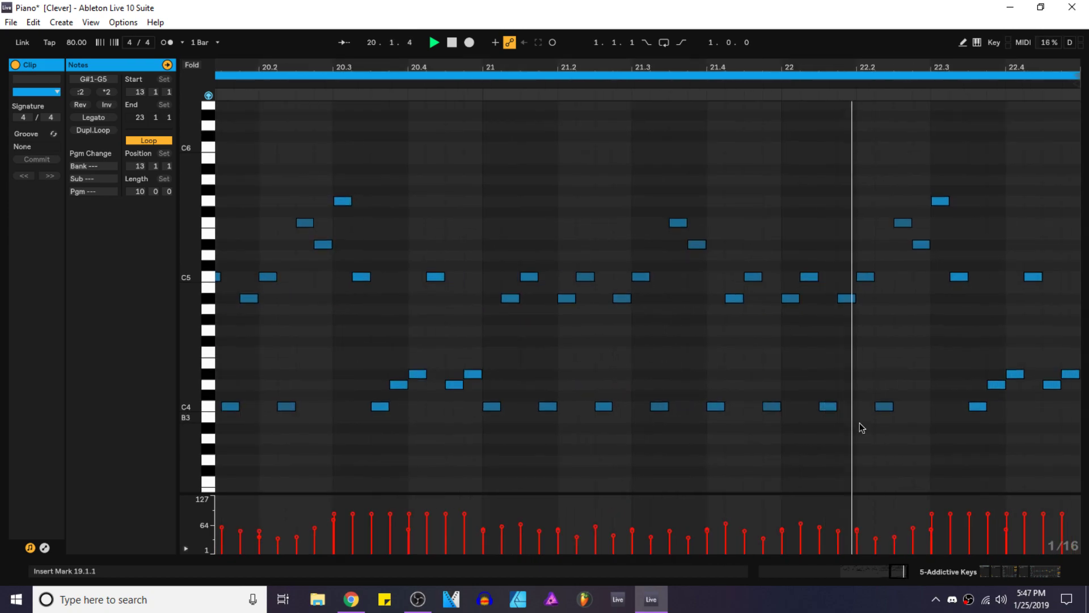
pyautogui.scroll(1, 975, 413)
pyautogui.press('space')
# Step: Try halving the timing and lengths of the eight notes starting at 22.3.1 twice, and play them
pyautogui.moveTo(948, 449); pyautogui.dragTo(1069, 186)
pyautogui.click(82, 92)
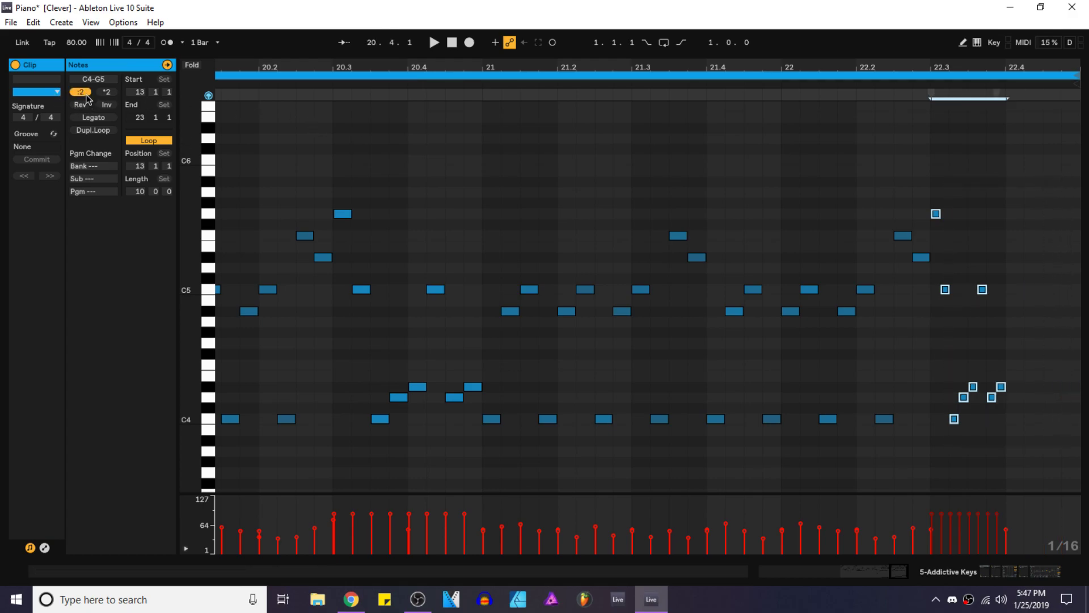
pyautogui.click(82, 92)
pyautogui.press('space')
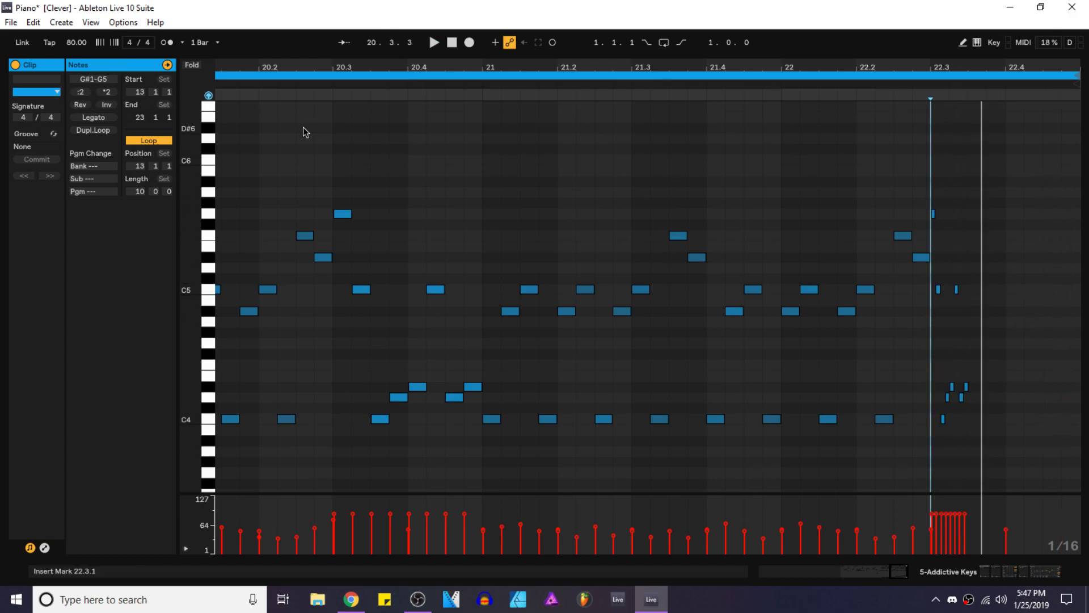
pyautogui.press('space')
# Step: Try compressing the same eight notes at 22.3.1 by two further halvings, and play the result
pyautogui.moveTo(941, 447); pyautogui.dragTo(962, 239)
pyautogui.press('+')
pyautogui.press('+')
pyautogui.press('+')
pyautogui.moveTo(944, 432); pyautogui.dragTo(699, 178)
pyautogui.click(85, 94)
pyautogui.click(85, 94)
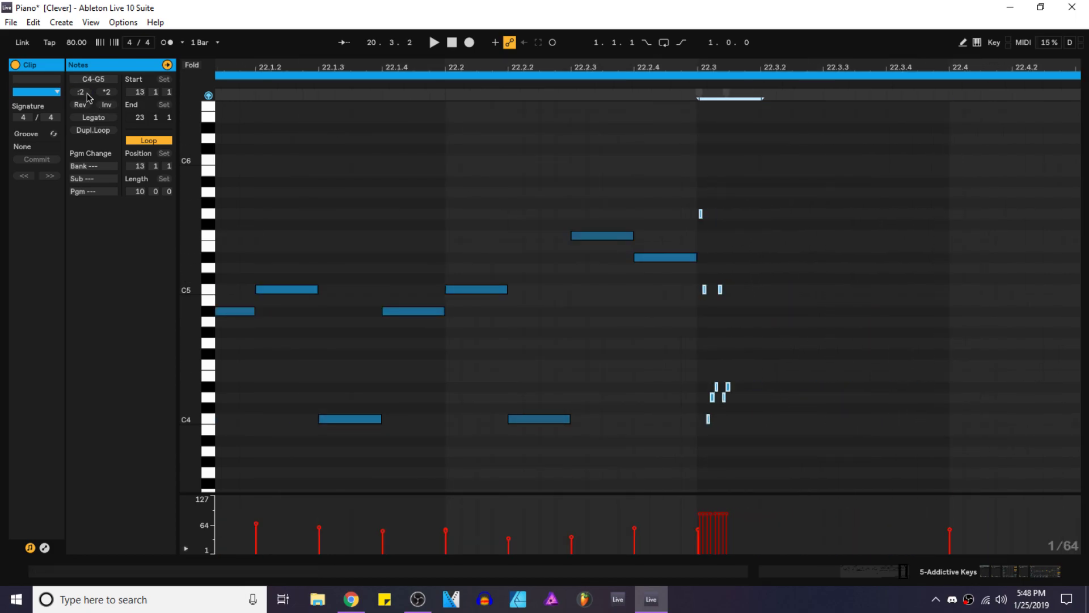
pyautogui.click(719, 197)
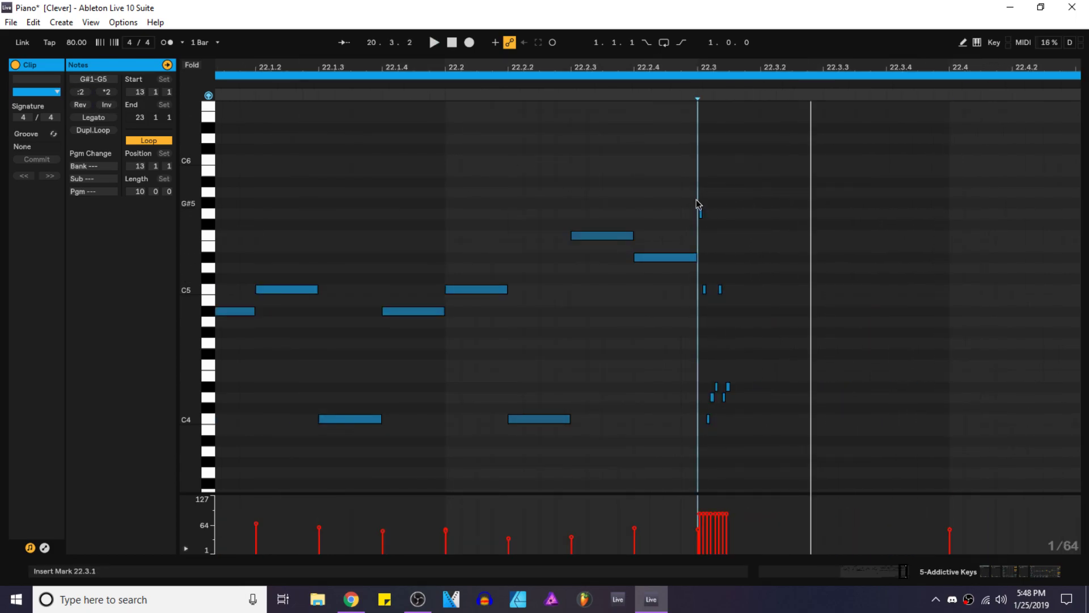
# Step: Try doubling the timing of the compressed notes at 22.3.1, and play the run from 22.2.4
pyautogui.moveTo(698, 205); pyautogui.dragTo(761, 428)
pyautogui.click(108, 92)
pyautogui.hotkey('ctrl', 'z')
pyautogui.moveTo(704, 196); pyautogui.dragTo(761, 464)
pyautogui.moveTo(760, 455); pyautogui.dragTo(698, 207)
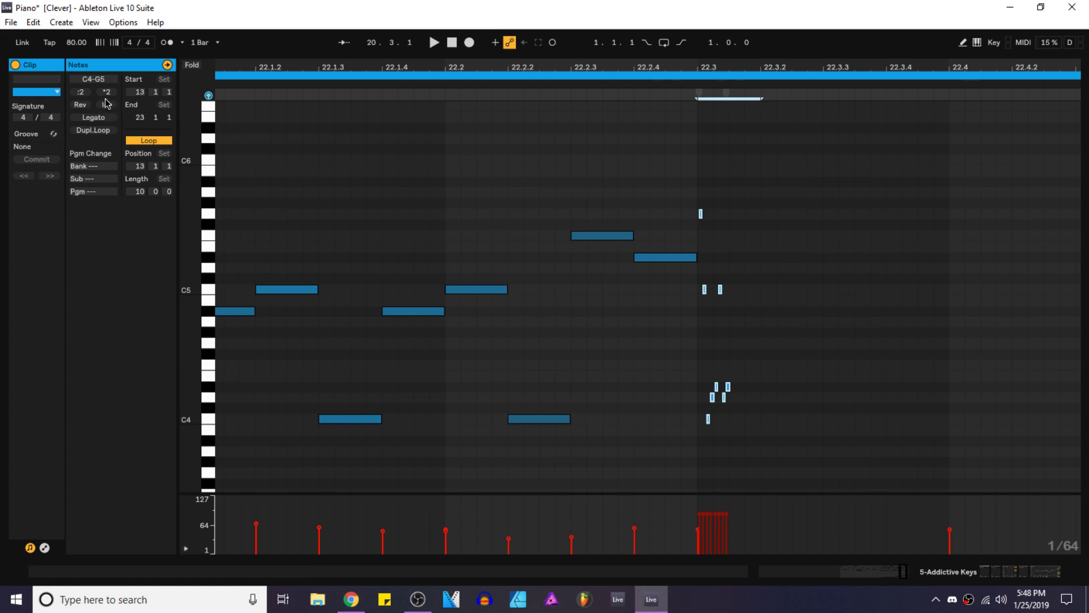
pyautogui.click(110, 93)
pyautogui.click(689, 194)
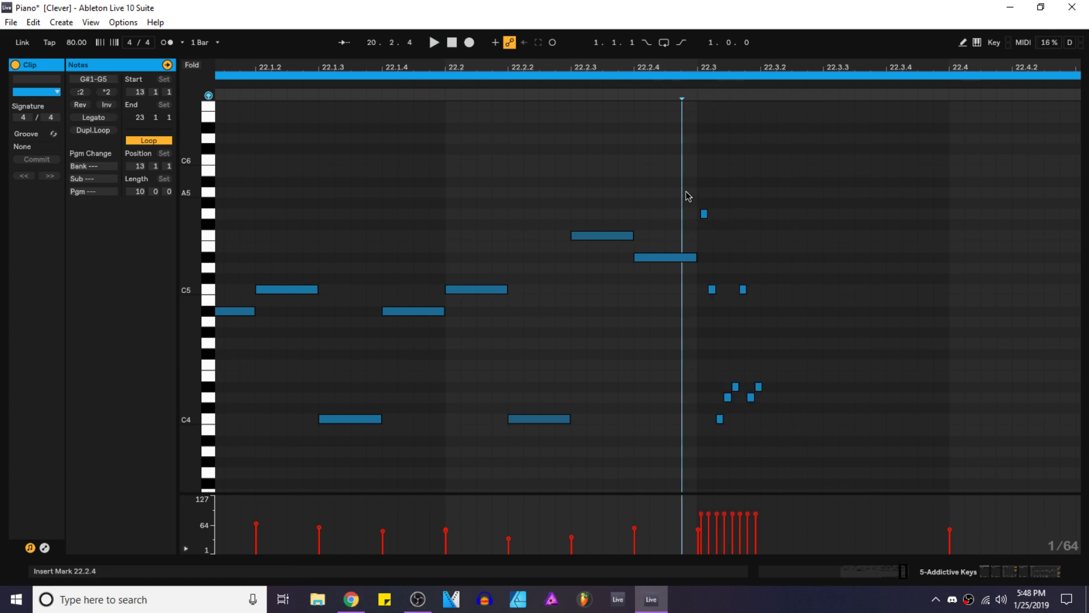
pyautogui.press('space')
pyautogui.click(759, 386)
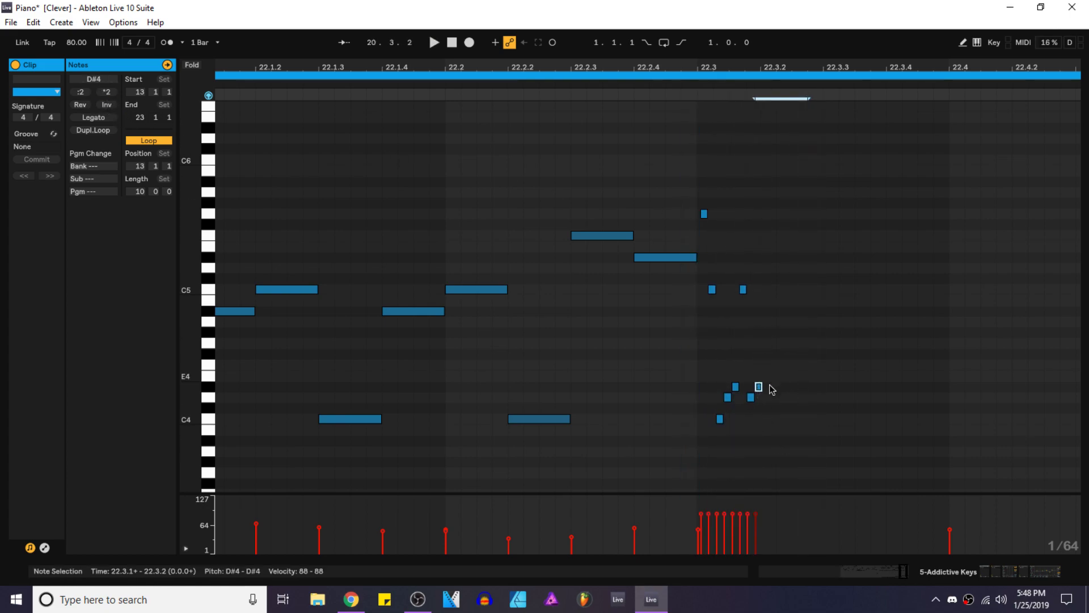
# Step: Undo the timing changes to the run at 22.3.1 back to the original sixteenth notes
pyautogui.keyDown('ctrl'); pyautogui.scroll(3, 761, 384); pyautogui.keyUp('ctrl')
pyautogui.keyDown('ctrl'); pyautogui.scroll(-3, 671, 348); pyautogui.keyUp('ctrl')
pyautogui.hotkey('ctrl', 'z')
pyautogui.hotkey('ctrl', 'z')
pyautogui.hotkey('ctrl', 'z')
pyautogui.hotkey('ctrl', 'z')
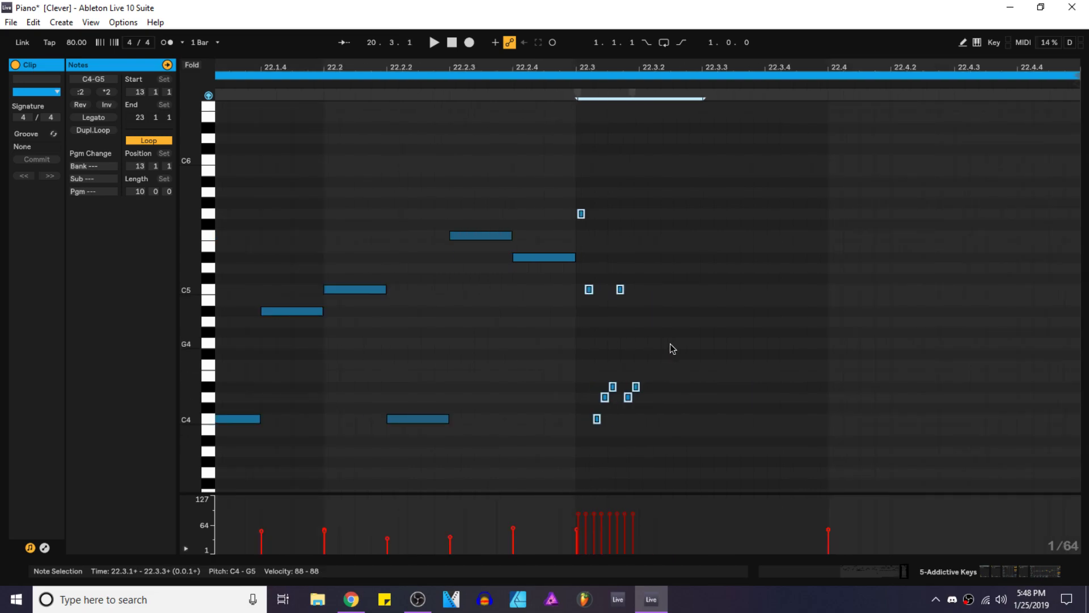
pyautogui.keyDown('ctrl'); pyautogui.scroll(-3, 635, 287); pyautogui.keyUp('ctrl')
pyautogui.press('space')
# Step: Rework the run at 22.3.1 into descending thirty-second notes G5, C5, D#4, D4 and C4, play it, and delete the leftover notes
pyautogui.keyDown('ctrl'); pyautogui.scroll(3, 961, 331); pyautogui.keyUp('ctrl')
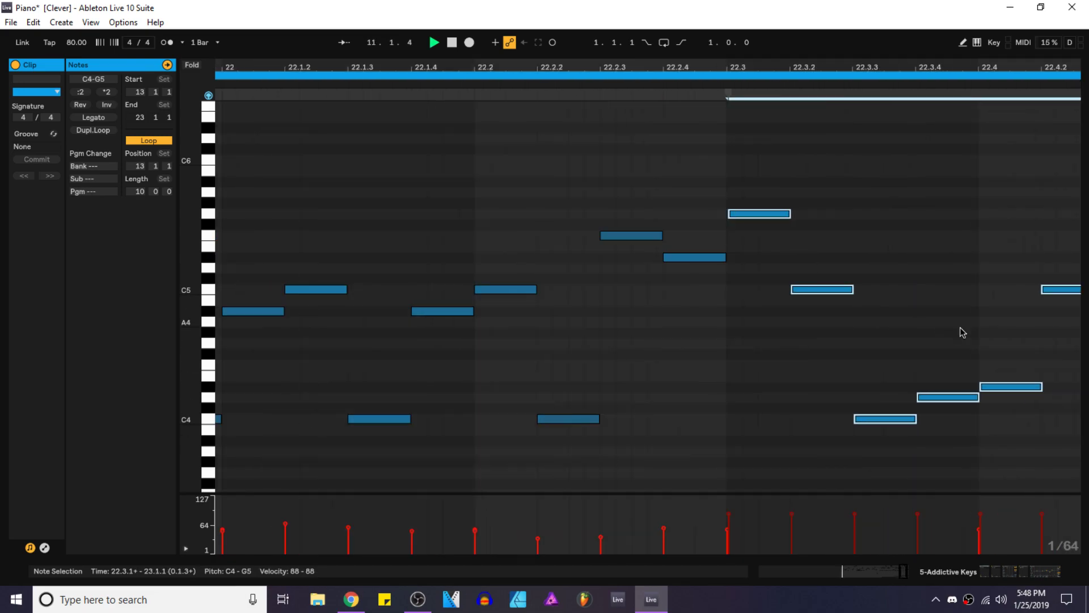
pyautogui.keyDown('ctrl'); pyautogui.keyDown('alt'); pyautogui.moveTo(961, 330); pyautogui.dragTo(830, 340); pyautogui.keyUp('alt'); pyautogui.keyUp('ctrl')
pyautogui.click(706, 265)
pyautogui.press('space')
pyautogui.click(657, 226)
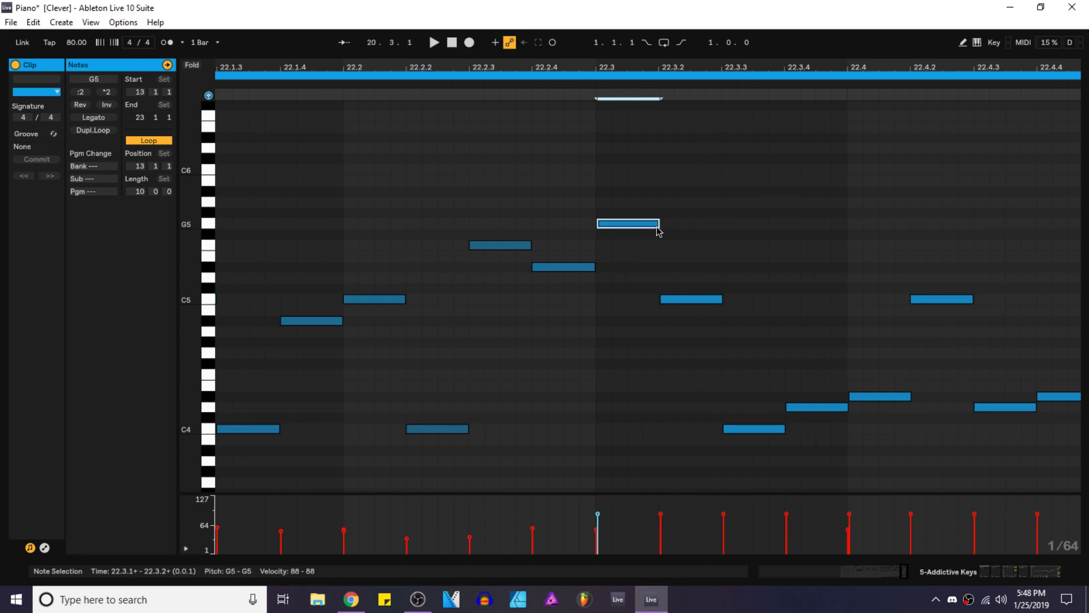
pyautogui.moveTo(659, 225); pyautogui.dragTo(722, 436)
pyautogui.moveTo(711, 361); pyautogui.dragTo(683, 291)
pyautogui.press('Delete')
pyautogui.moveTo(725, 439); pyautogui.dragTo(733, 433)
pyautogui.click(598, 391)
pyautogui.press('space')
pyautogui.press('space')
pyautogui.moveTo(817, 454); pyautogui.dragTo(1078, 292)
pyautogui.press('Delete')
# Step: Try duplicating the descending five-note figure from 22.3.1 behind itself, and play it
pyautogui.moveTo(755, 444); pyautogui.dragTo(602, 186)
pyautogui.hotkey('ctrl', 'd')
pyautogui.click(600, 187)
pyautogui.press('space')
pyautogui.press('space')
pyautogui.hotkey('ctrl', 'z')
# Step: Duplicate the C4 at 22.3.3 directly behind it, and lower the copy an octave to C3
pyautogui.click(770, 440)
pyautogui.click(748, 429)
pyautogui.hotkey('ctrl', 'd')
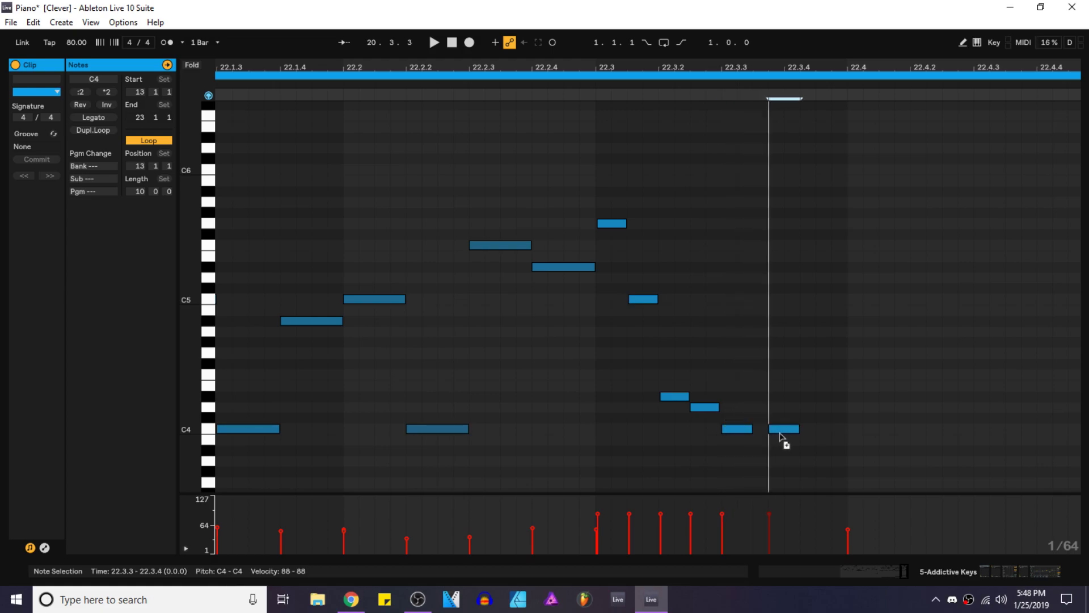
pyautogui.hotkey('shift', 'Down')
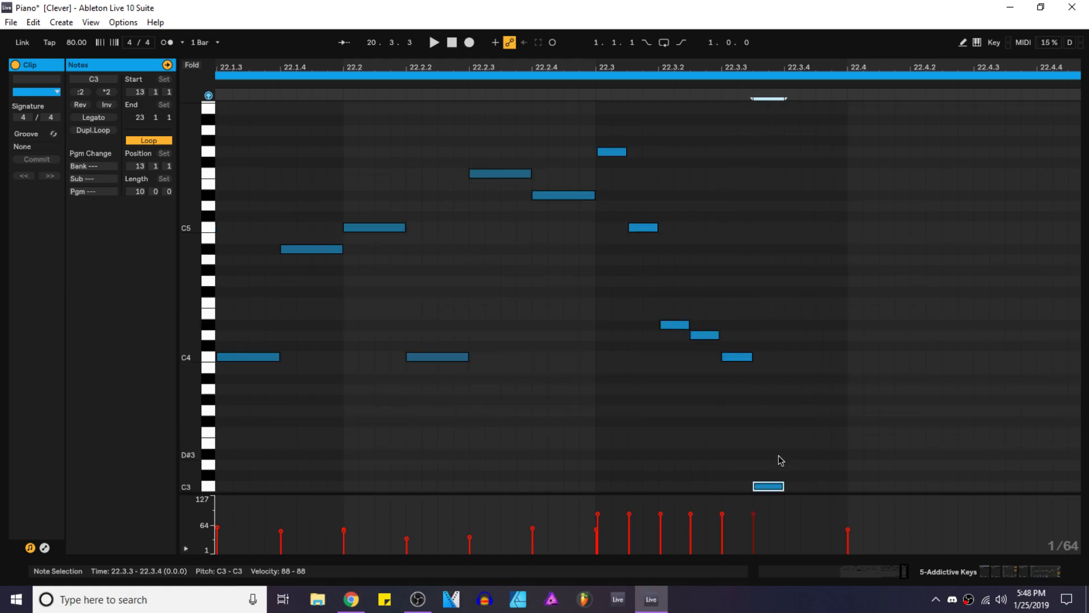
pyautogui.moveTo(191, 379); pyautogui.dragTo(165, 378)
# Step: Try duplicating the selected notes of the descending run in bar 22
pyautogui.moveTo(703, 355); pyautogui.dragTo(613, 236)
pyautogui.hotkey('ctrl', 'd')
pyautogui.hotkey('ctrl', 'z')
pyautogui.hotkey('ctrl', 'y')
pyautogui.hotkey('ctrl', 'z')
# Step: Duplicate the C3 to 22.3.4 and set the copy's pitch to C4
pyautogui.click(769, 442)
pyautogui.hotkey('ctrl', 'd')
pyautogui.press('Down')
pyautogui.press('Down')
pyautogui.press('Down')
pyautogui.press('Down')
pyautogui.press('Down')
pyautogui.press('Down')
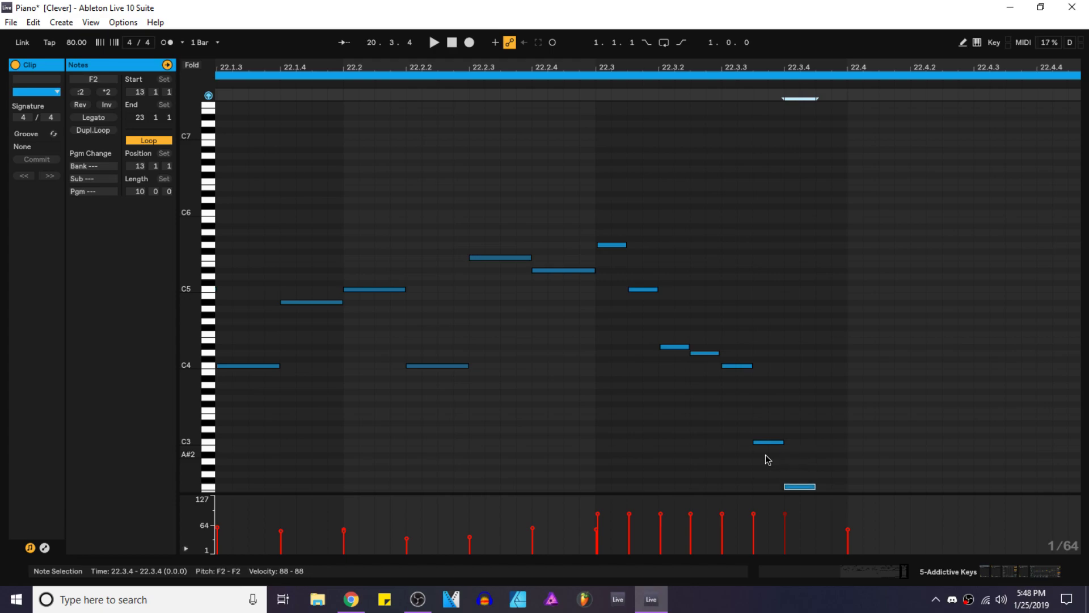
pyautogui.press('Up')
pyautogui.press('Up')
pyautogui.press('Up')
pyautogui.press('Up')
pyautogui.press('Up')
pyautogui.press('Up')
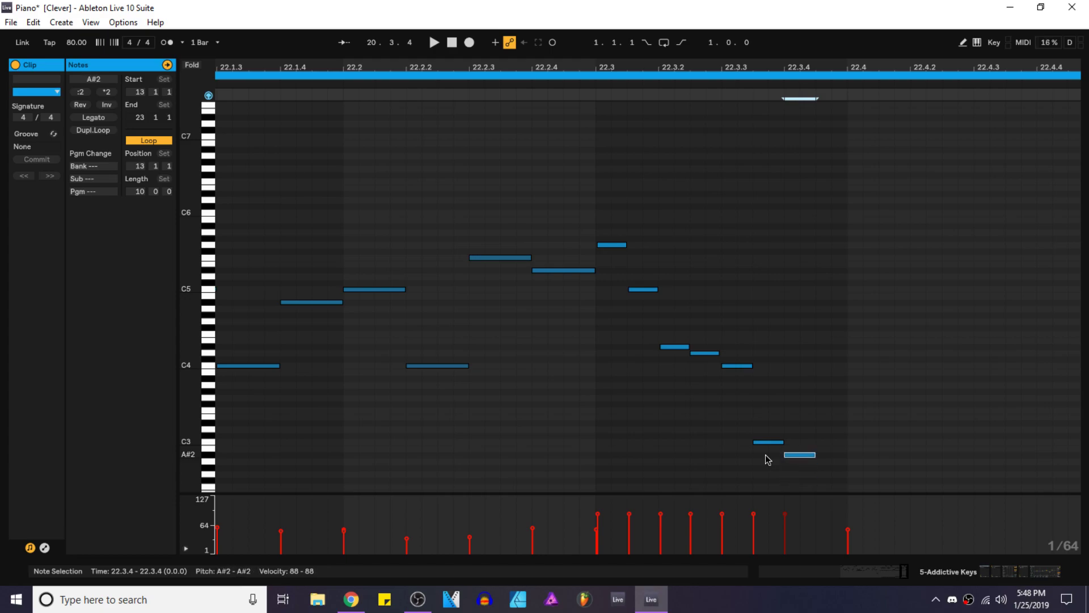
pyautogui.press('Up')
pyautogui.hotkey('shift', 'Up')
# Step: Duplicate the C4 at 22.3.4 onto the following thirty-second, and raise the copy to D#4
pyautogui.hotkey('ctrl', 'd')
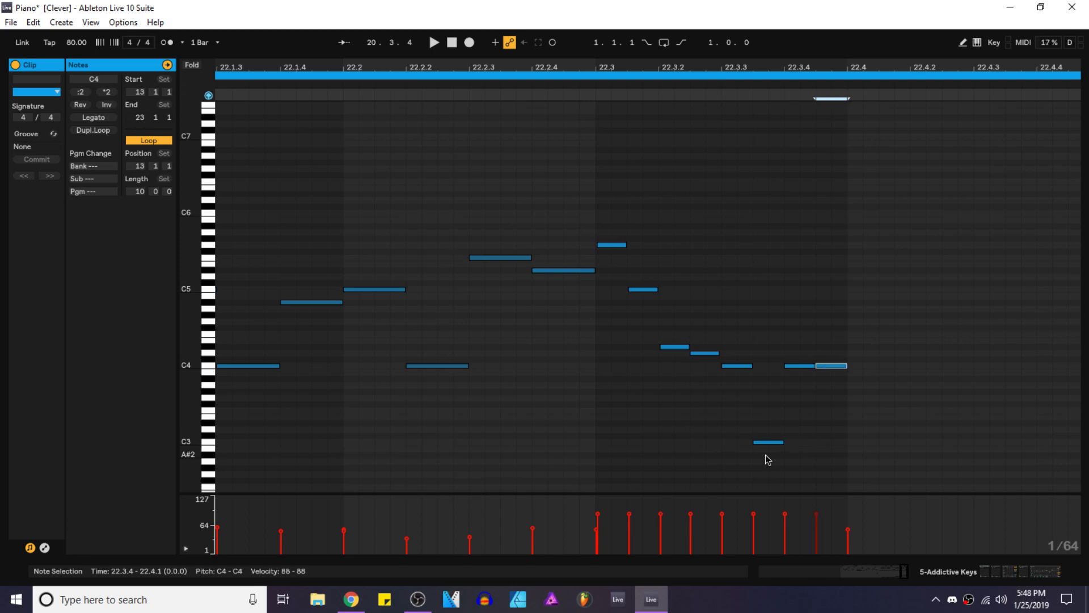
pyautogui.press('Up')
pyautogui.press('Up')
pyautogui.press('Up')
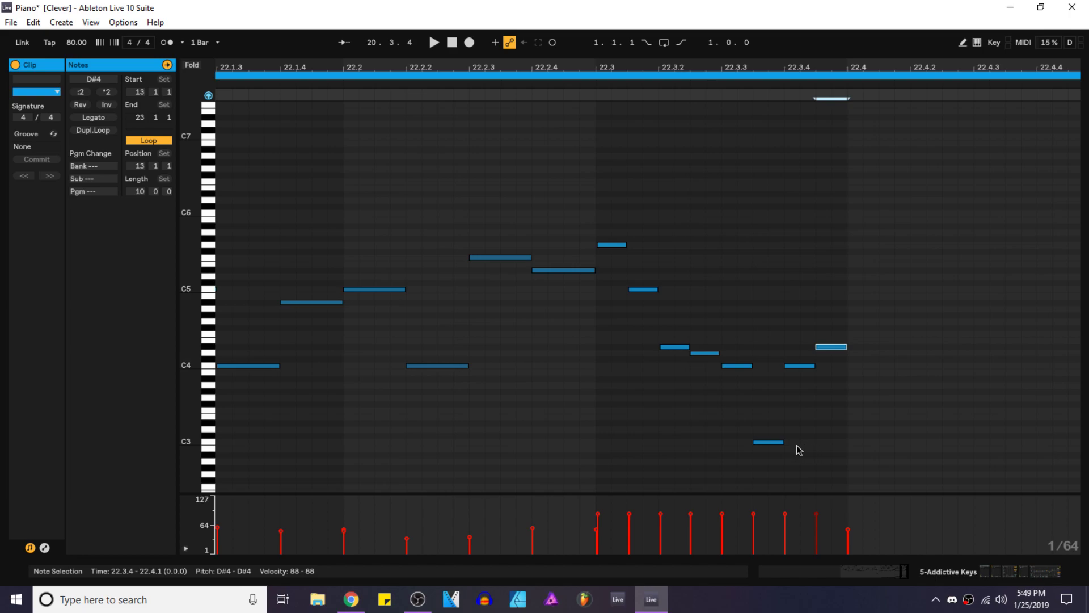
# Step: Set the note grid to 1/32, and delete the trial notes placed from 22.4.1
pyautogui.click(623, 255)
pyautogui.moveTo(771, 462); pyautogui.dragTo(760, 438)
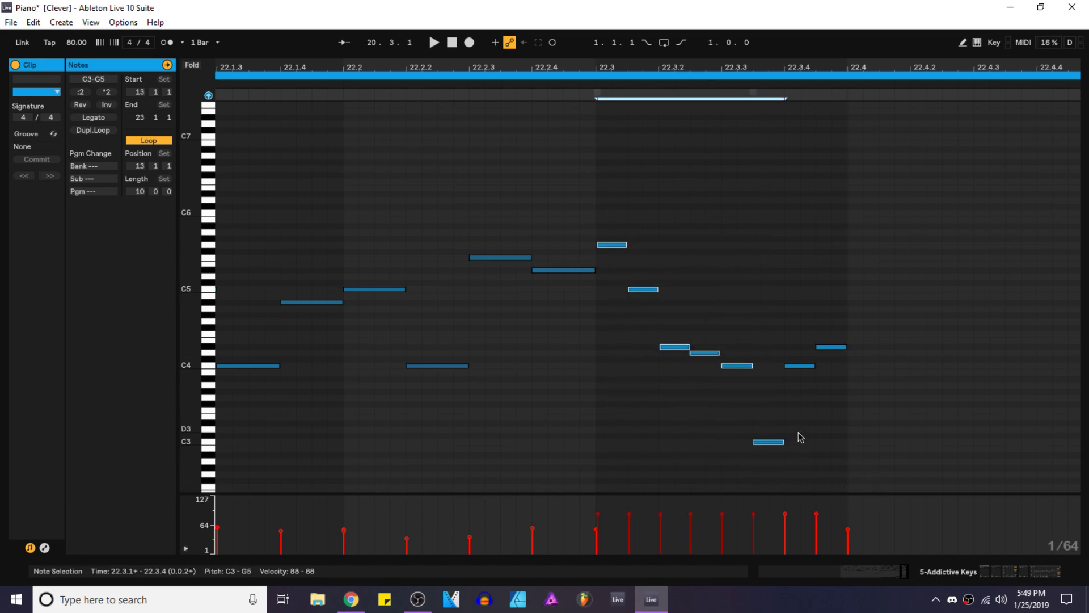
pyautogui.doubleClick(855, 445)
pyautogui.scroll(1, 873, 454)
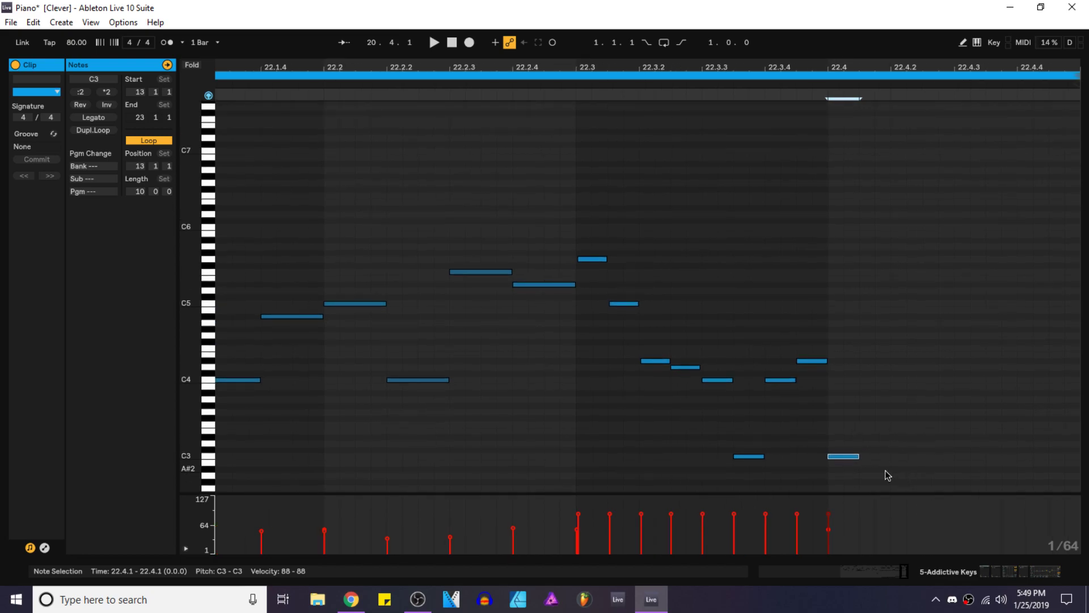
pyautogui.moveTo(859, 459)
pyautogui.mouseDown()
pyautogui.moveTo(877, 461)
pyautogui.moveTo(863, 465)
pyautogui.mouseUp()
pyautogui.rightClick(867, 462)
pyautogui.click(985, 408)
pyautogui.moveTo(860, 456); pyautogui.dragTo(923, 389)
pyautogui.hotkey('ctrl', 'd')
pyautogui.press('Delete')
# Step: Copy the six-note figure from G5 to C3 to 22.4.1 in reversed order
pyautogui.moveTo(748, 469); pyautogui.dragTo(604, 238)
pyautogui.hotkey('ctrl', 'd')
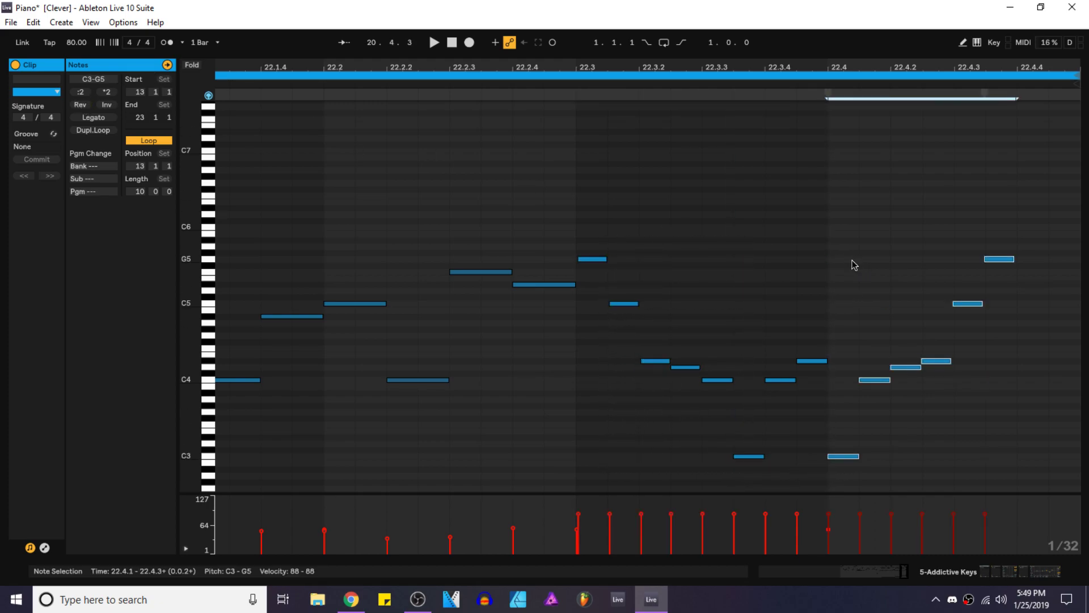
# Step: Try doubling the timing of the six reversed notes starting at 22.4.1
pyautogui.click(109, 94)
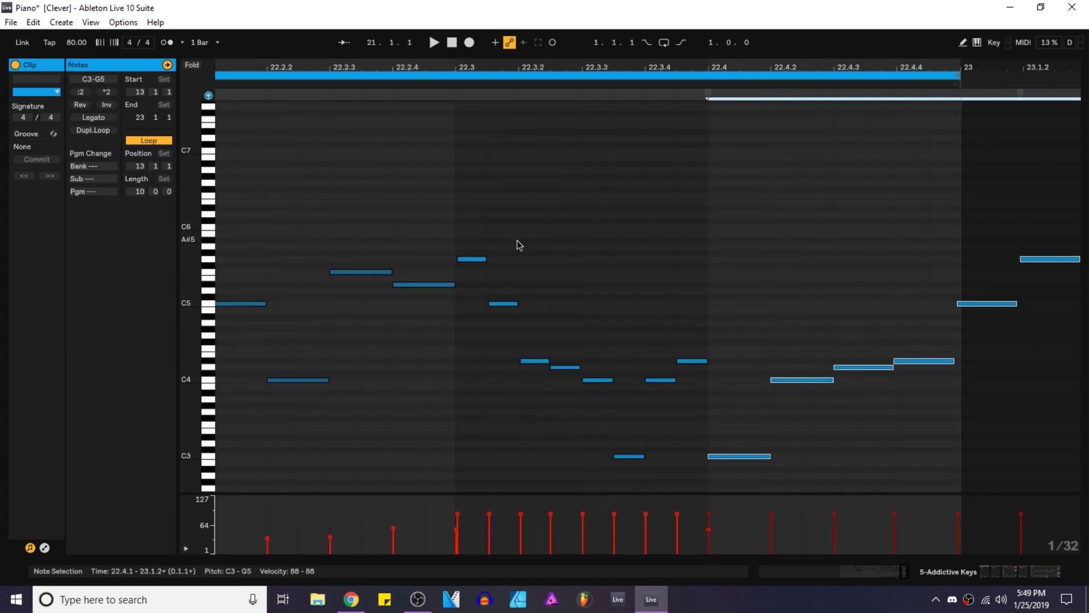
pyautogui.press('space')
pyautogui.click(86, 94)
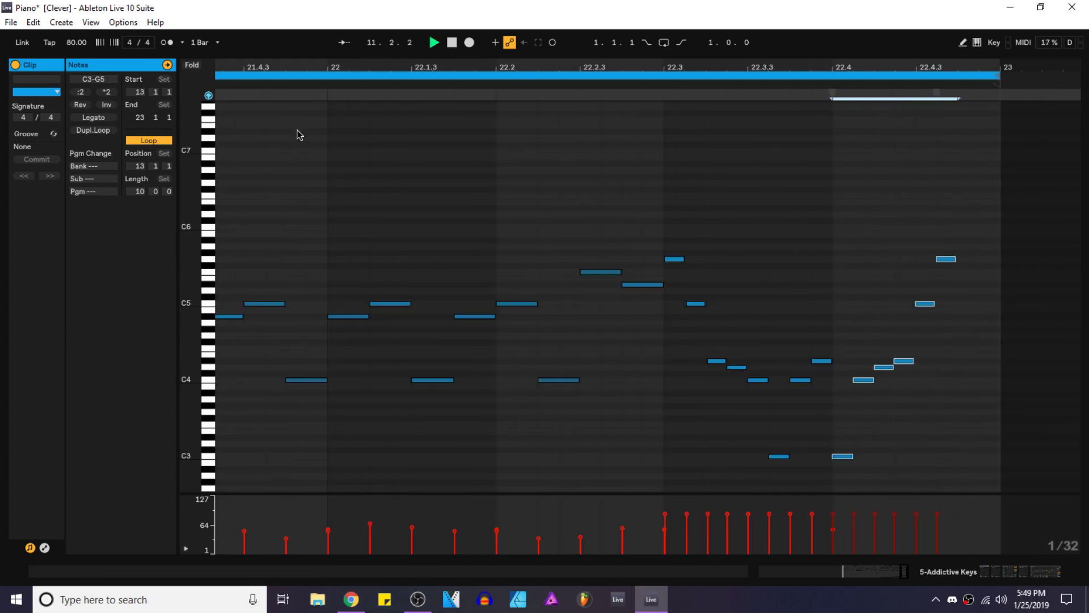
# Step: Move C4, D4 and D#4 of the rising run slightly earlier and its G5 later, playing the run from 22.4.1
pyautogui.scroll(2, 936, 405)
pyautogui.click(886, 408)
pyautogui.press('space')
pyautogui.click(716, 426)
pyautogui.moveTo(761, 380); pyautogui.dragTo(739, 380)
pyautogui.moveTo(803, 368); pyautogui.dragTo(774, 369)
pyautogui.moveTo(846, 362); pyautogui.dragTo(824, 361)
pyautogui.moveTo(924, 306); pyautogui.dragTo(949, 309)
pyautogui.moveTo(971, 260); pyautogui.dragTo(1024, 262)
pyautogui.click(686, 309)
pyautogui.press('space')
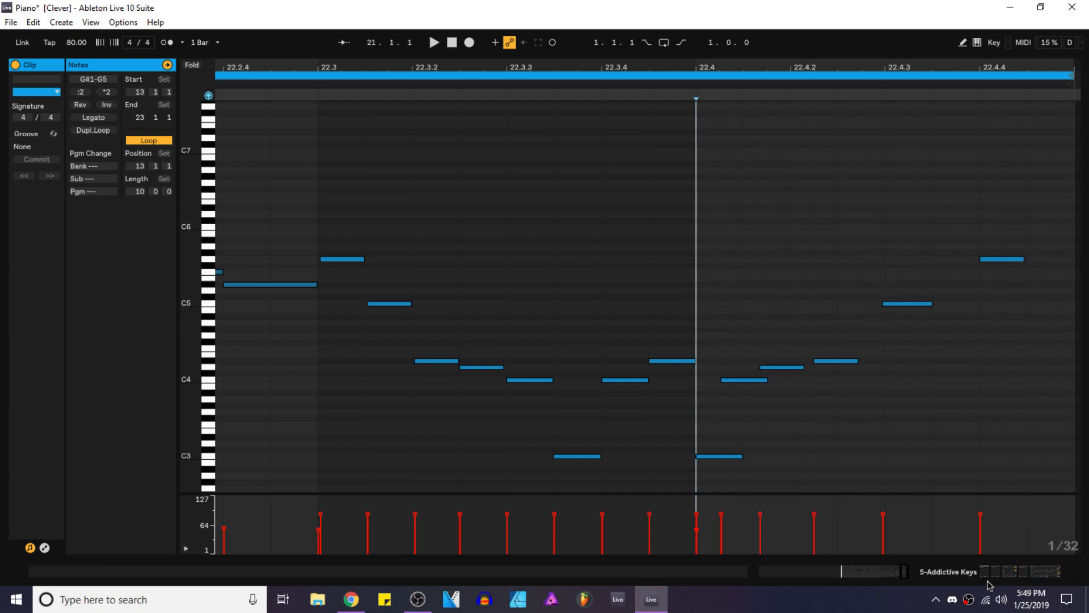
pyautogui.moveTo(988, 265); pyautogui.dragTo(1038, 262)
# Step: Cut off the melody clip on the 5 Addictive Keys track at 21.1.1 in the arrangement
pyautogui.scroll(-3, 747, 329)
pyautogui.click(1022, 572)
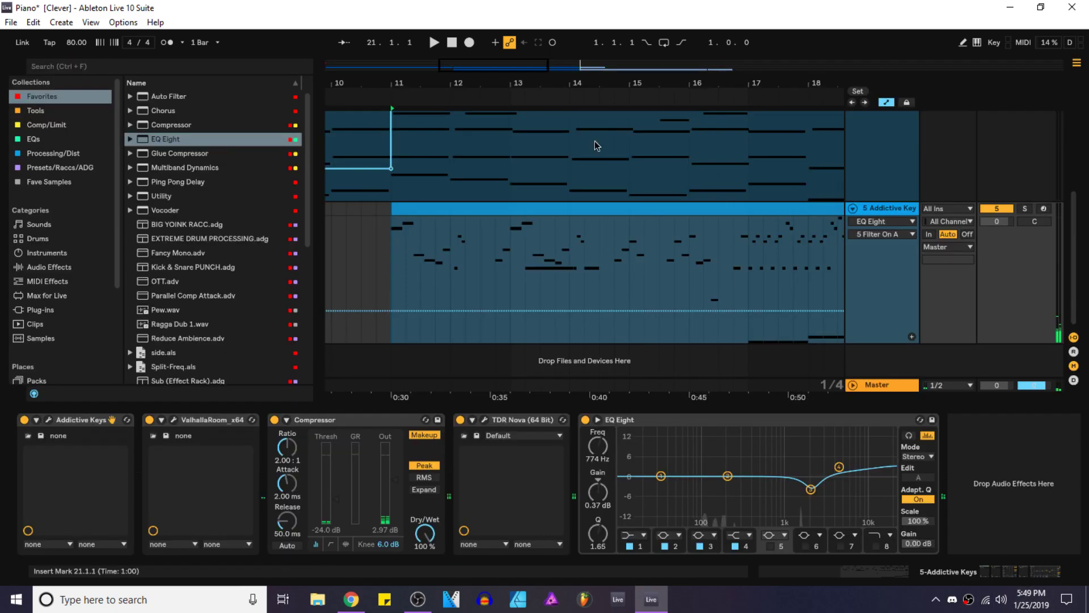
pyautogui.keyDown('ctrl'); pyautogui.scroll(-3, 512, 233); pyautogui.keyUp('ctrl')
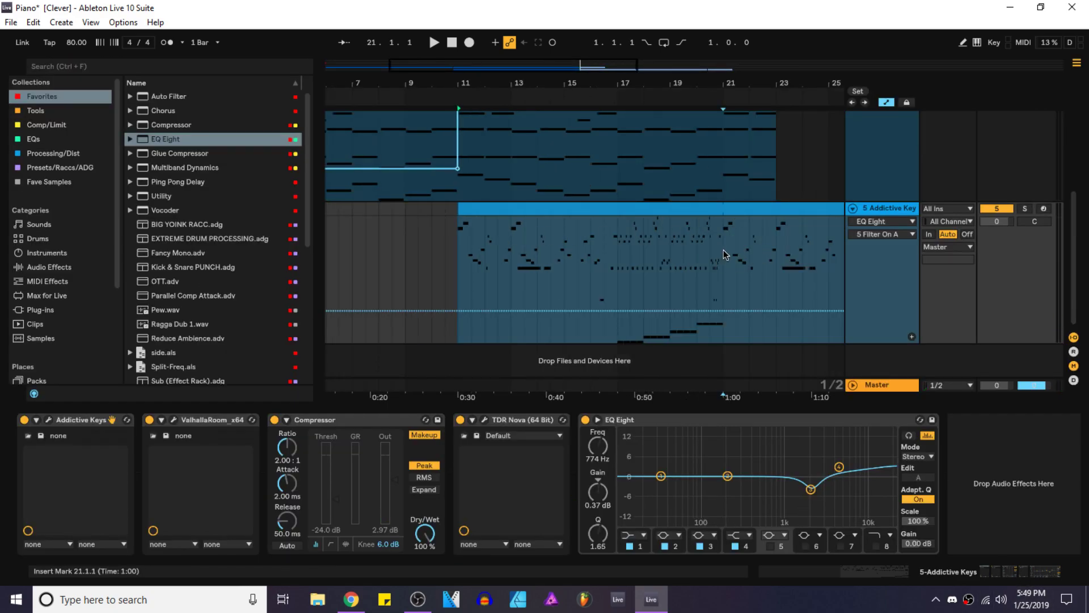
pyautogui.keyDown('ctrl'); pyautogui.scroll(8, 724, 249); pyautogui.keyUp('ctrl')
pyautogui.click(730, 209)
# Step: Reopen the melody clip and place its last G5 just before bar 23
pyautogui.doubleClick(696, 210)
pyautogui.scroll(5, 956, 298)
pyautogui.moveTo(974, 302); pyautogui.dragTo(652, 264)
pyautogui.click(1074, 267)
pyautogui.moveTo(1074, 268); pyautogui.dragTo(1017, 265)
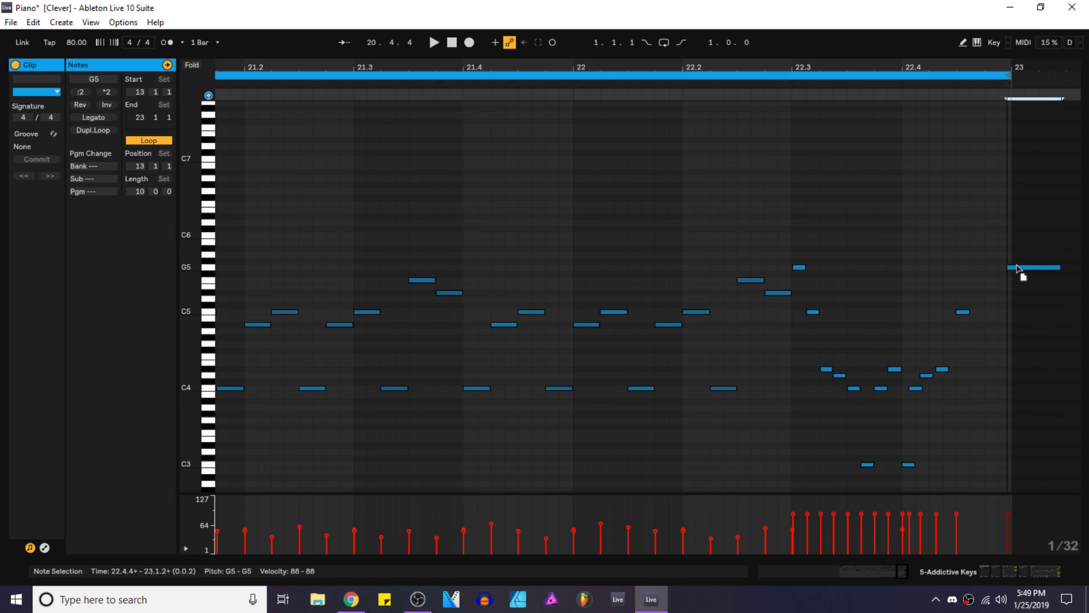
# Step: Return to the arrangement and shorten the chord clip on the 4 Addictive Keys track to end at 21.1.1
pyautogui.click(1001, 573)
pyautogui.scroll(-3, 652, 256)
pyautogui.scroll(2, 651, 214)
pyautogui.scroll(-3, 670, 244)
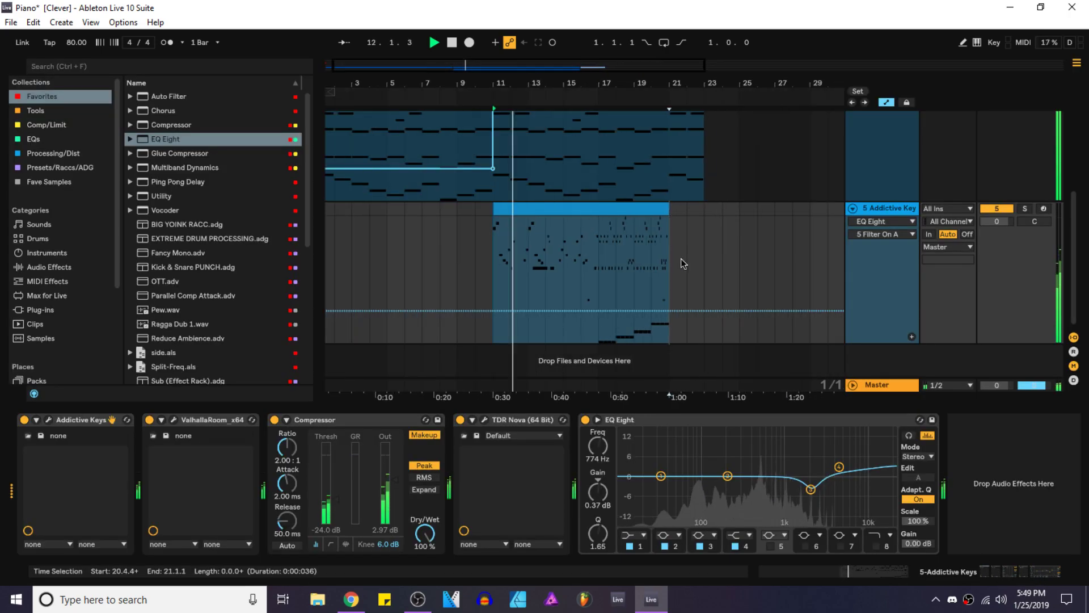
pyautogui.scroll(4, 690, 227)
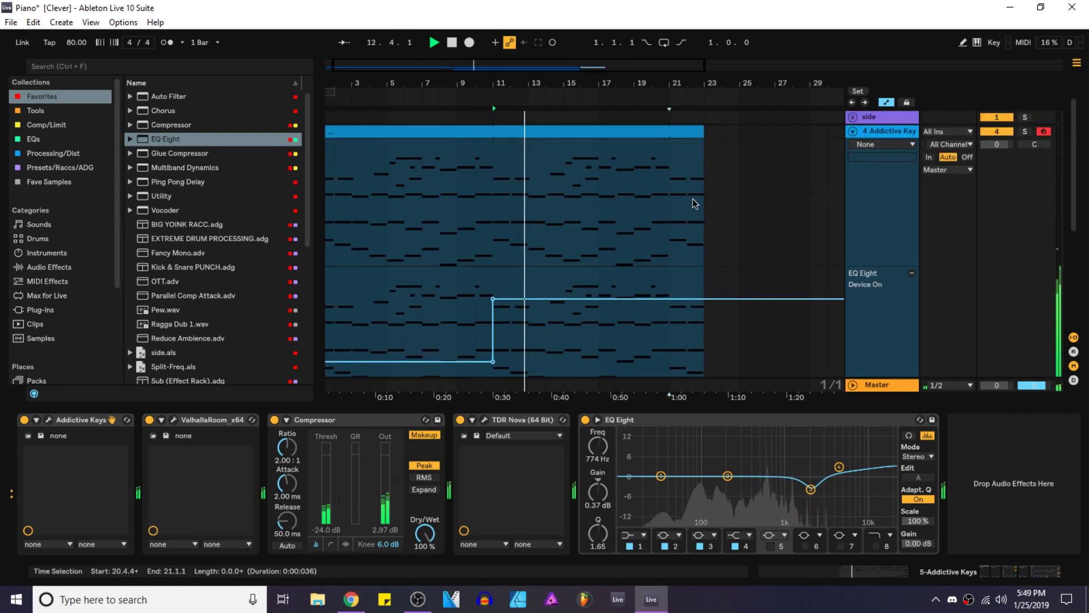
pyautogui.moveTo(702, 131); pyautogui.dragTo(670, 131)
pyautogui.scroll(-4, 568, 328)
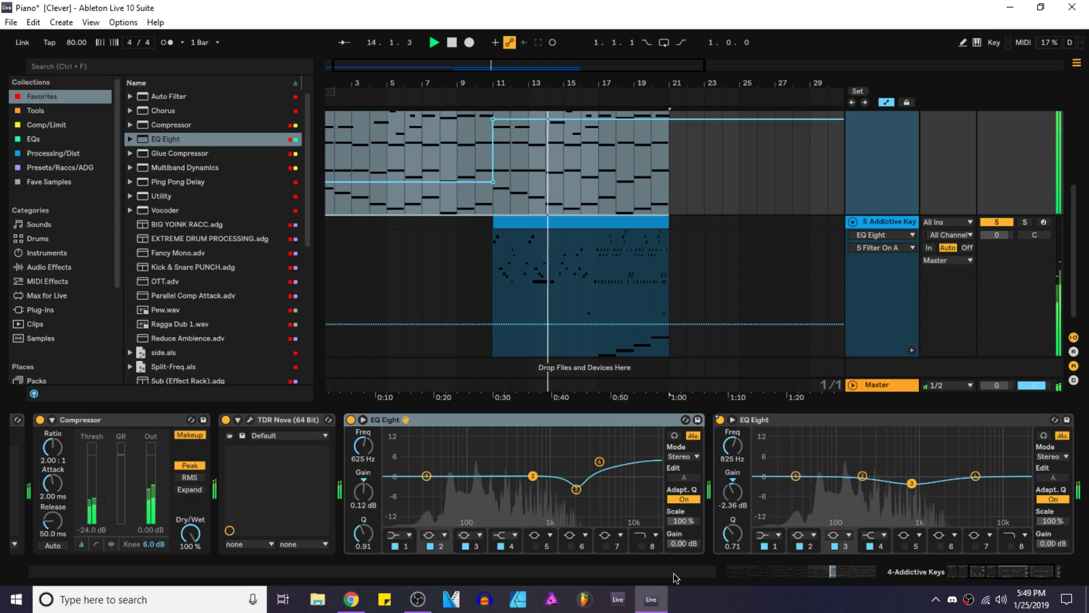
# Step: Show the chord clip's note editor below the arrangement, and save the set
pyautogui.click(778, 573)
pyautogui.moveTo(696, 54); pyautogui.dragTo(630, 413)
pyautogui.hotkey('ctrl', 's')
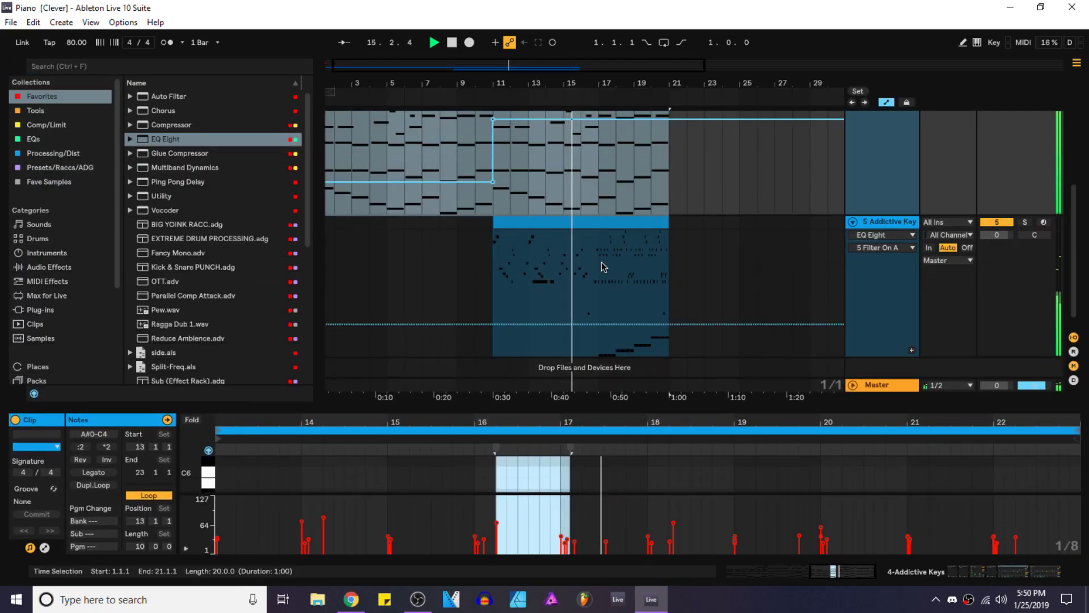
# Step: Play the whole arrangement from 1.1.1 to review the finished piano parts
pyautogui.scroll(-1, 602, 263)
pyautogui.scroll(3, 452, 241)
pyautogui.scroll(-3, 452, 241)
pyautogui.scroll(4, 487, 242)
pyautogui.scroll(-2, 462, 255)
pyautogui.scroll(3, 379, 230)
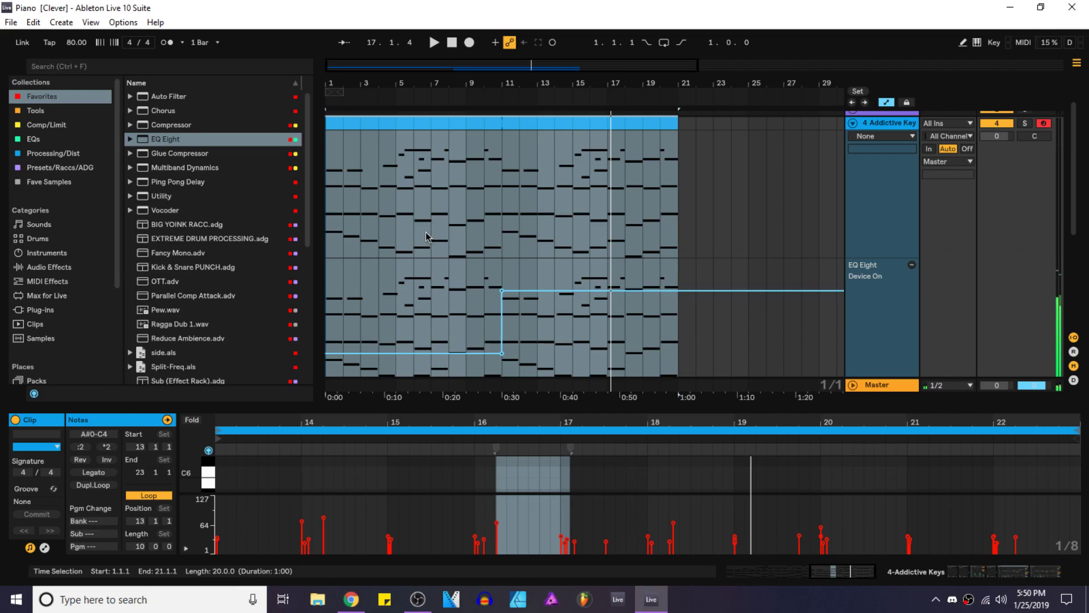
pyautogui.click(427, 237)
pyautogui.click(333, 175)
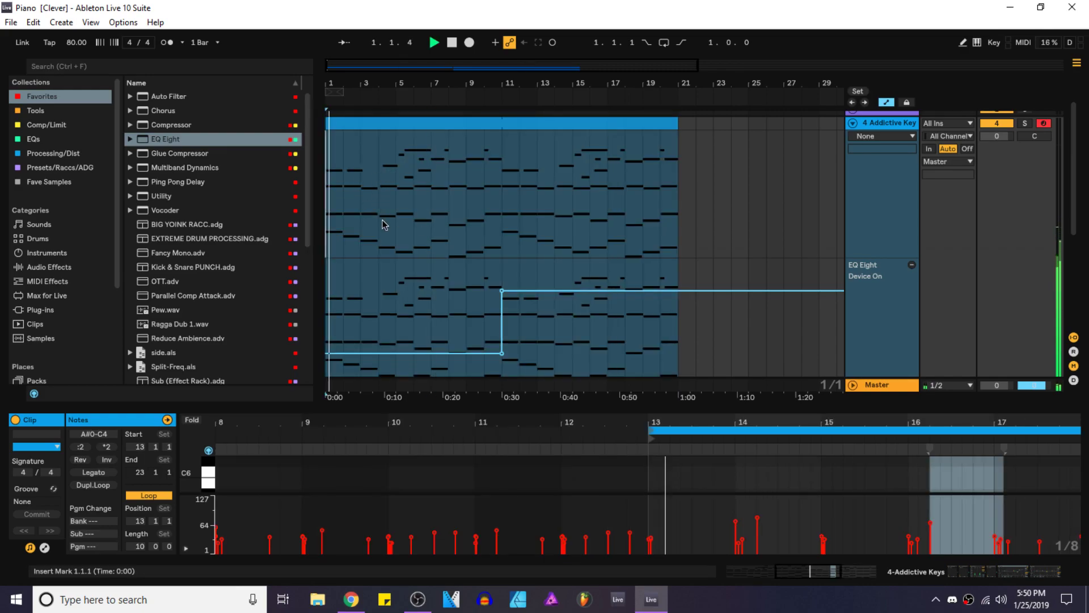
# Step: Consolidate the chord parts on the 4 Addictive Keys track from 1.1.1 to 21.1.1 into one clip
pyautogui.click(467, 238)
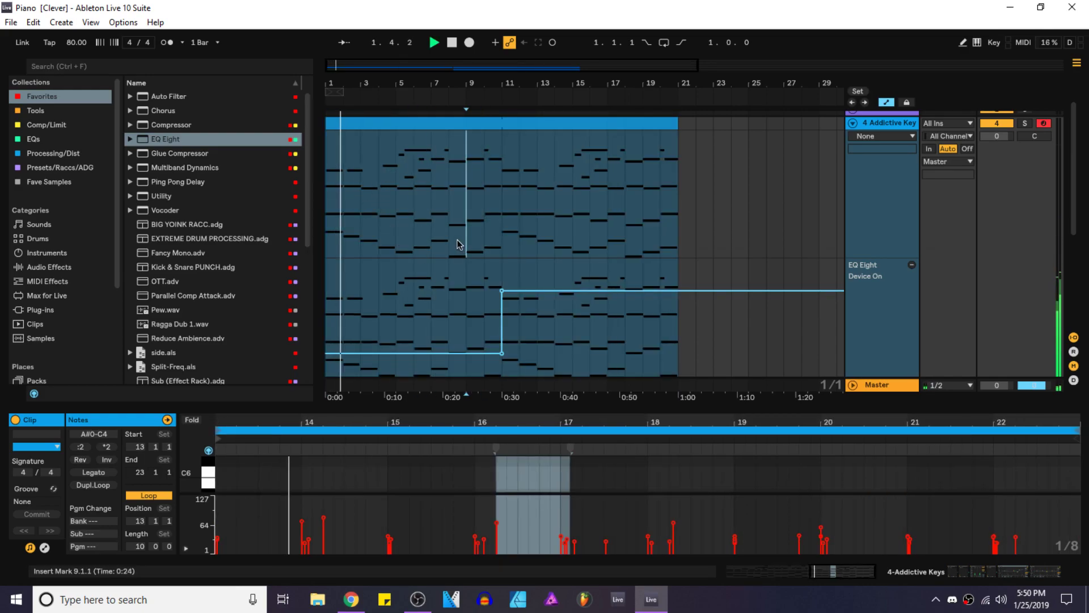
pyautogui.click(605, 114)
pyautogui.click(589, 130)
pyautogui.hotkey('ctrl', 'a')
pyautogui.hotkey('ctrl', 'j')
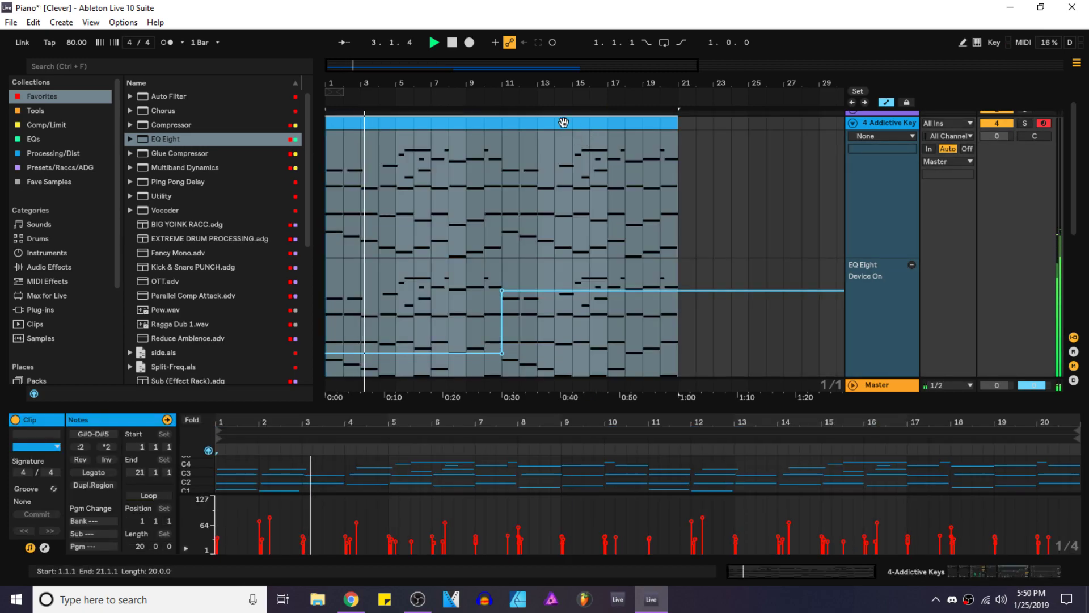
# Step: Split the consolidated chord clip and move its last four bars, from bar 17 to 21, to 11.1.1
pyautogui.click(417, 176)
pyautogui.click(466, 170)
pyautogui.hotkey('ctrl', 'a')
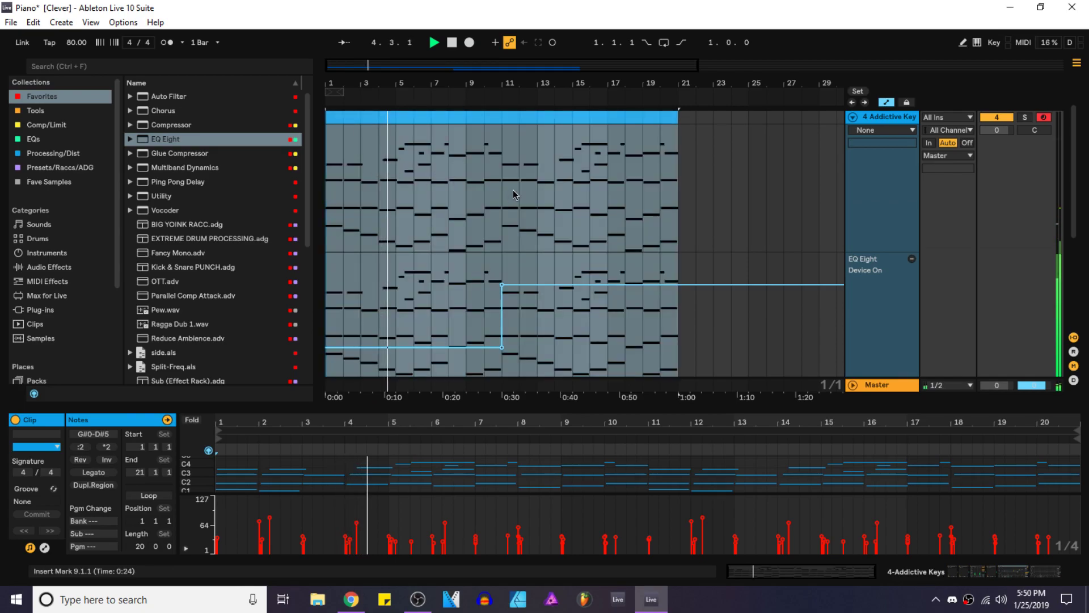
pyautogui.click(619, 186)
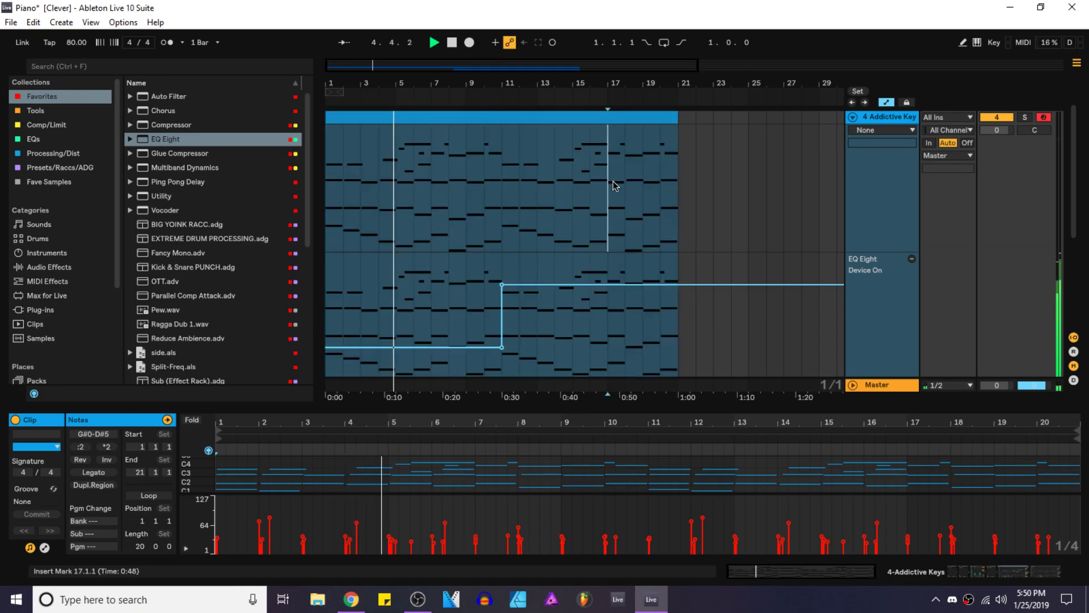
pyautogui.hotkey('ctrl', 'z')
pyautogui.click(511, 178)
pyautogui.hotkey('ctrl', 'e')
pyautogui.click(516, 120)
pyautogui.moveTo(503, 119); pyautogui.dragTo(527, 133)
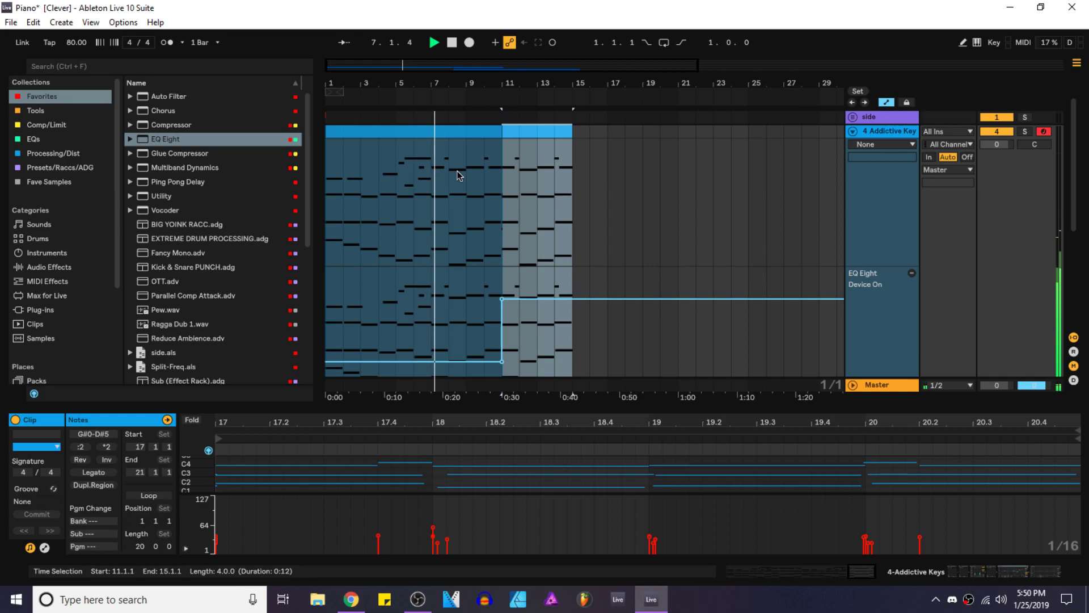
# Step: Move the melody clip on the 5 Addictive Keys track to start at 15.1.1
pyautogui.scroll(-3, 462, 187)
pyautogui.scroll(3, 471, 210)
pyautogui.scroll(-5, 536, 189)
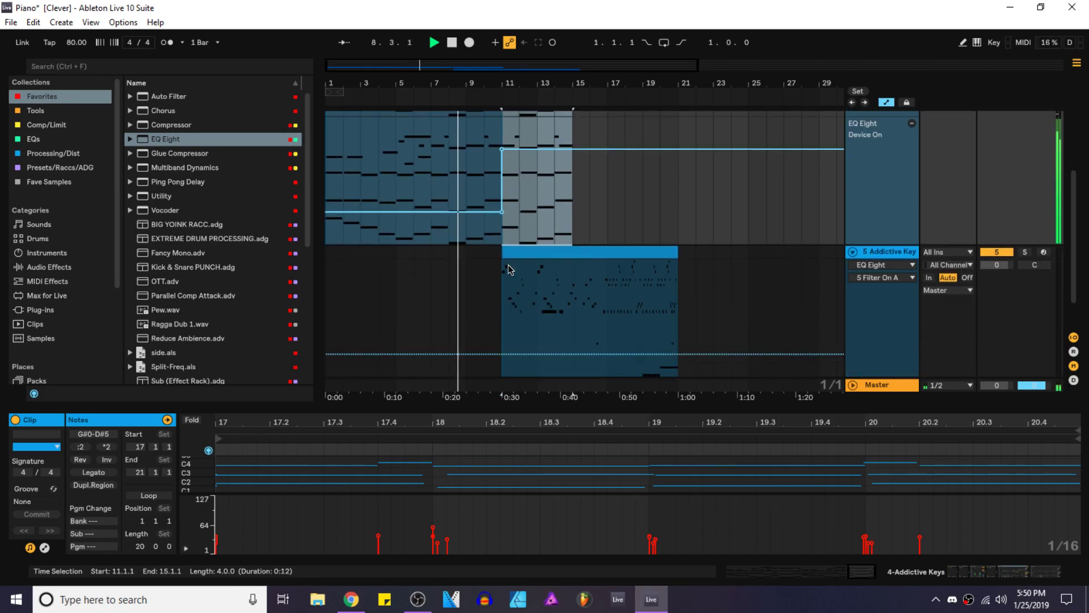
pyautogui.moveTo(532, 216); pyautogui.dragTo(604, 216)
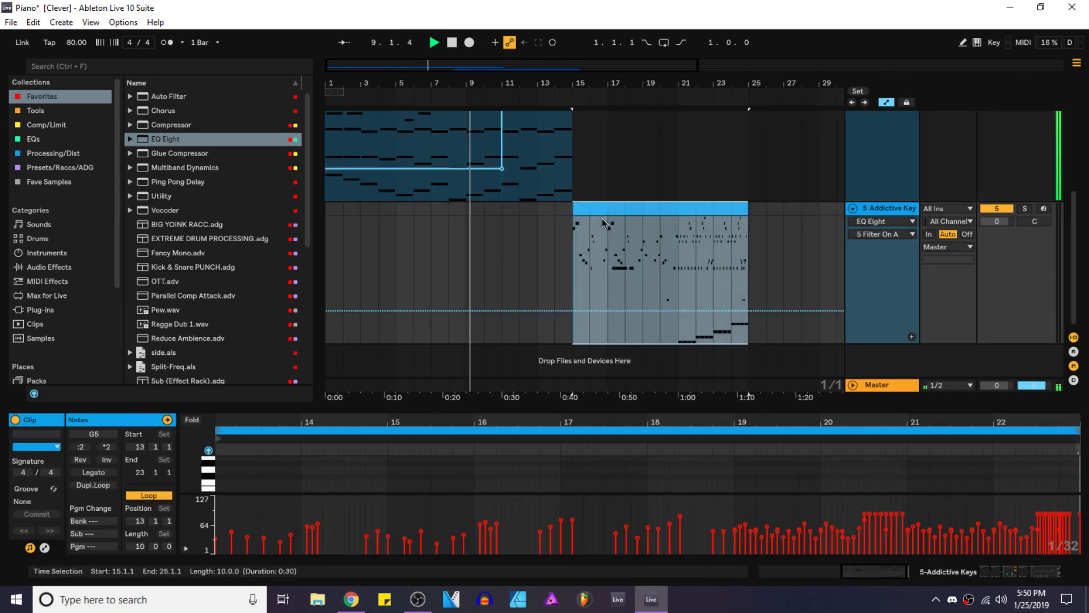
# Step: Consolidate the chord clips from 1.1.1 to 15.1.1 into one 14-bar clip and duplicate it at 15.1.1
pyautogui.scroll(5, 557, 228)
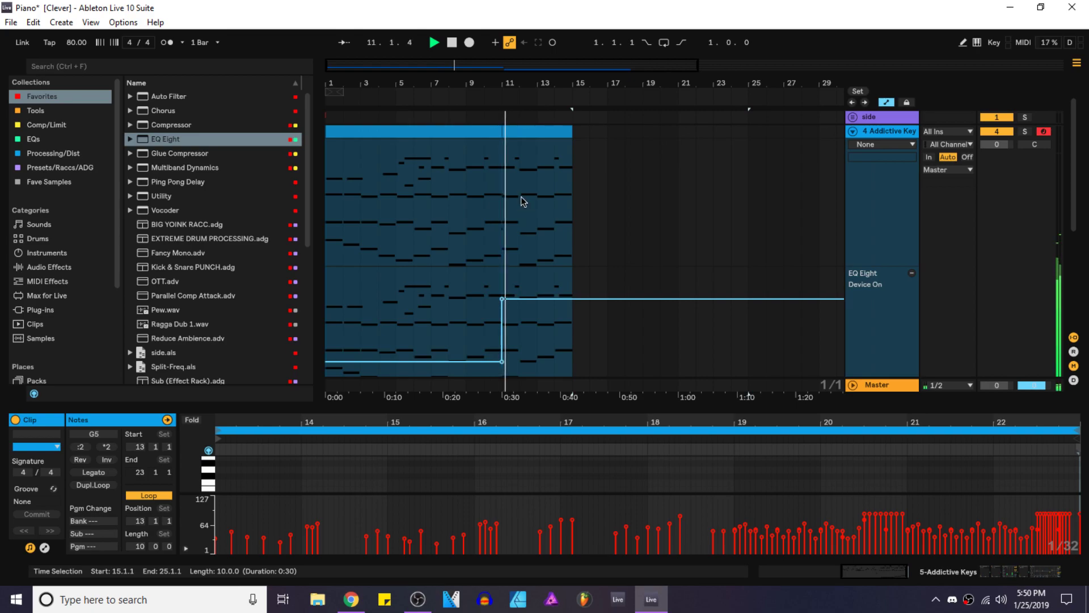
pyautogui.click(567, 139)
pyautogui.click(494, 179)
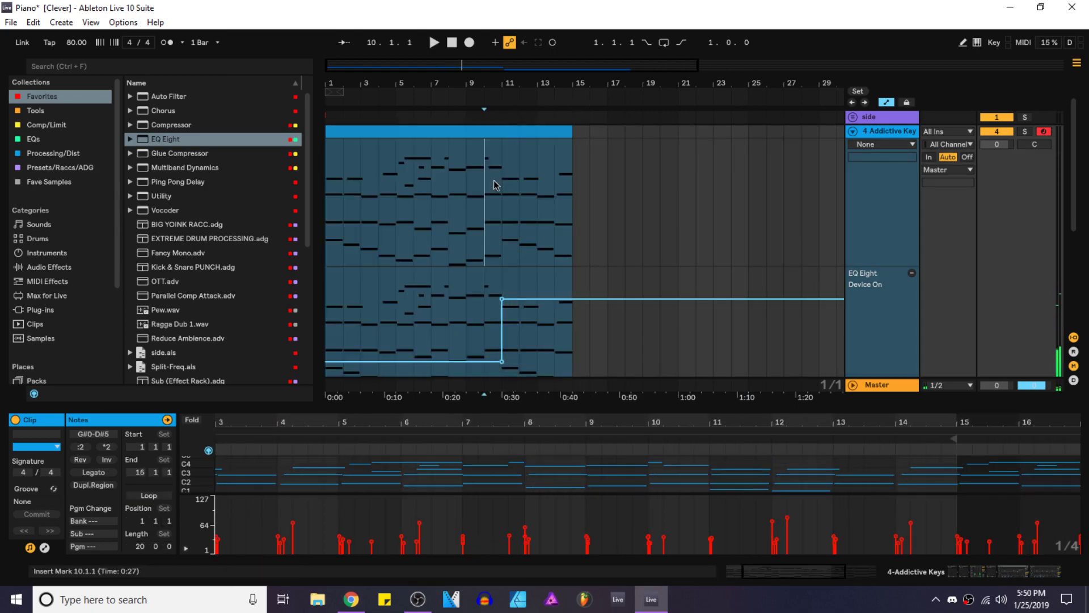
pyautogui.hotkey('ctrl', 'z')
pyautogui.press('space')
pyautogui.keyDown('shift'); pyautogui.click(513, 132); pyautogui.keyUp('shift')
pyautogui.hotkey('ctrl', 'j')
pyautogui.hotkey('ctrl', 'd')
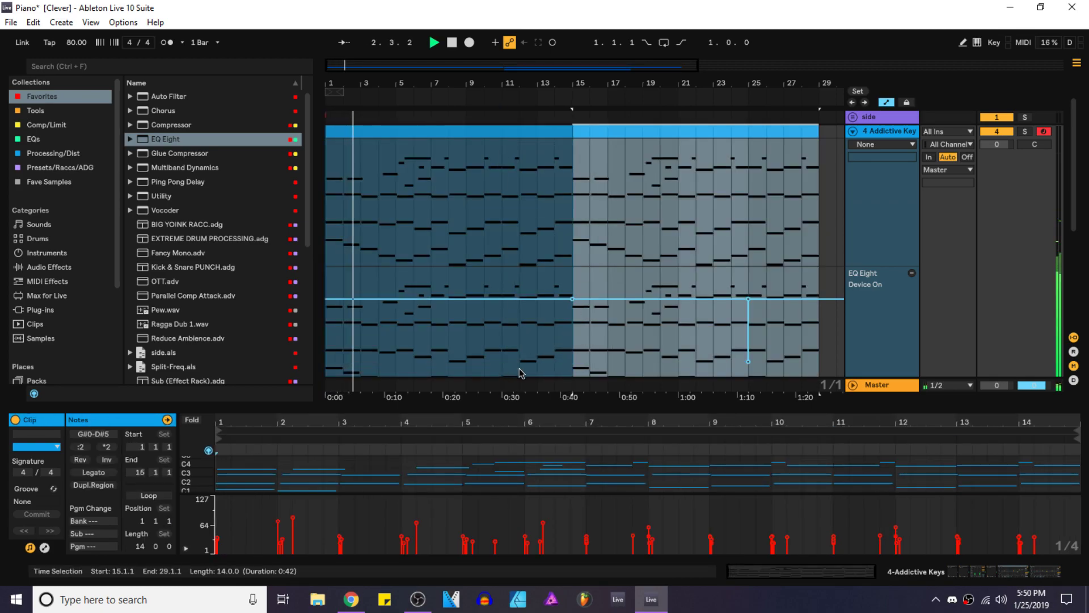
# Step: Correct the chord track's EQ Eight Device On automation so it switches on at bar 15
pyautogui.moveTo(714, 295); pyautogui.dragTo(825, 294)
pyautogui.moveTo(573, 298); pyautogui.dragTo(608, 362)
pyautogui.hotkey('ctrl', 'z')
pyautogui.hotkey('ctrl', 'z')
# Step: Play the arrangement from 11.1.1 to check the transition into the second chord section
pyautogui.click(505, 301)
pyautogui.press('space')
pyautogui.press('space')
pyautogui.scroll(-3, 910, 325)
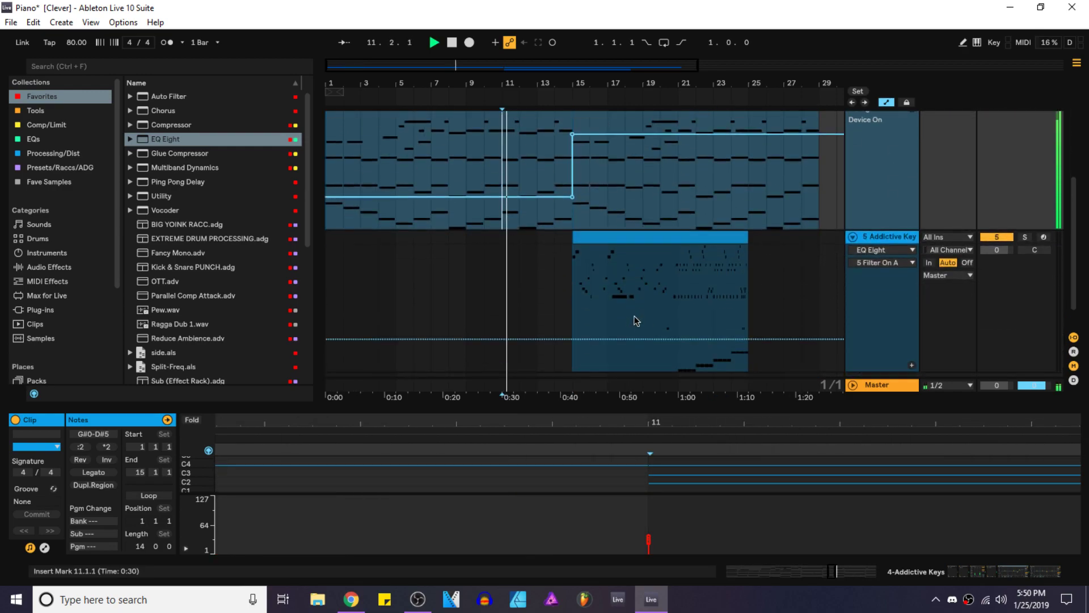
# Step: Split the melody clip at 21.1.1 and move its last four bars to 25.1.1
pyautogui.click(738, 239)
pyautogui.moveTo(752, 240)
pyautogui.mouseDown()
pyautogui.moveTo(812, 239)
pyautogui.moveTo(738, 240)
pyautogui.mouseUp()
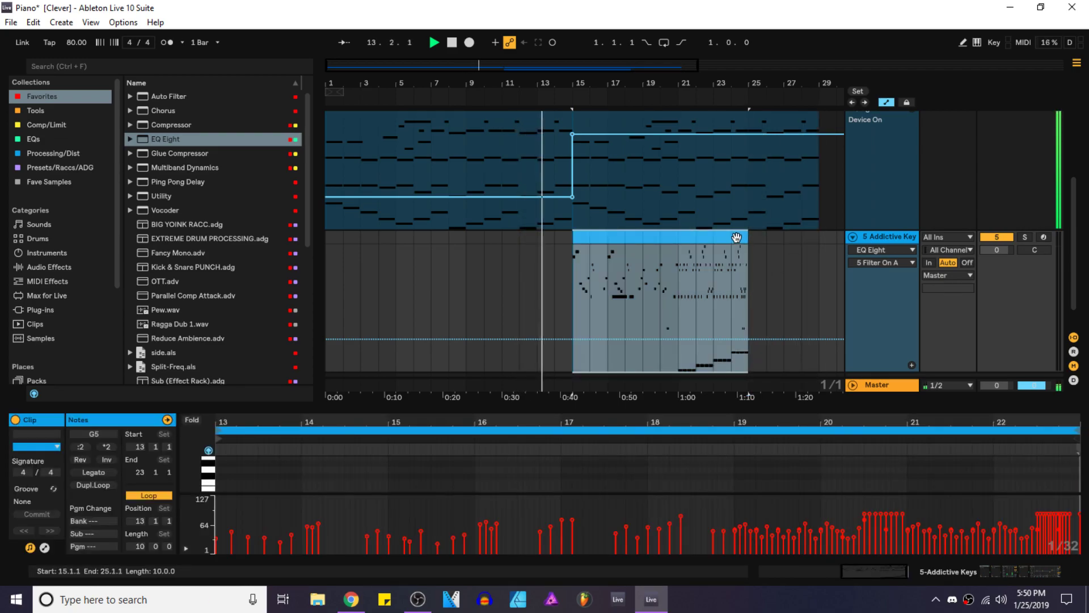
pyautogui.click(675, 301)
pyautogui.scroll(3, 692, 290)
pyautogui.scroll(-3, 666, 299)
pyautogui.hotkey('ctrl', 'e')
pyautogui.moveTo(683, 254); pyautogui.dragTo(752, 254)
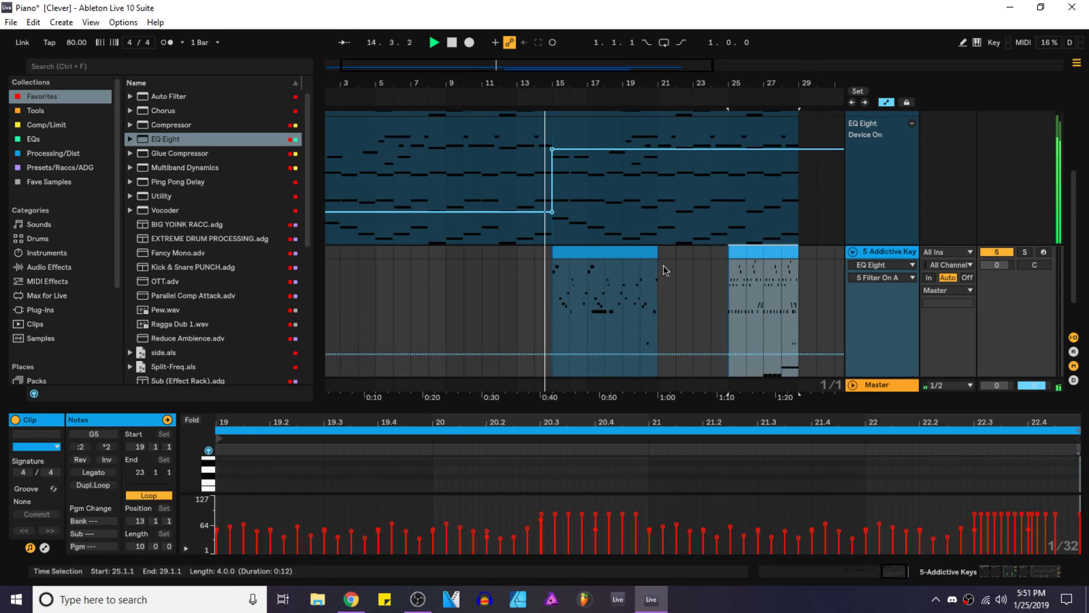
pyautogui.click(647, 253)
pyautogui.scroll(2, 674, 263)
pyautogui.hotkey('ctrl', 'd')
pyautogui.hotkey('ctrl', 'z')
pyautogui.click(585, 294)
pyautogui.click(630, 251)
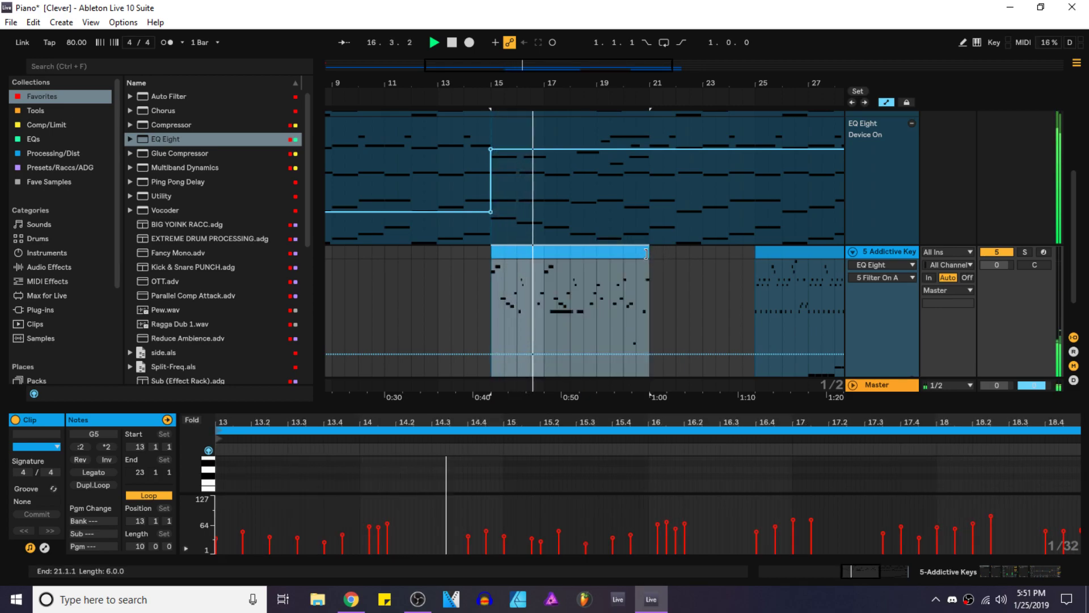
pyautogui.click(639, 256)
pyautogui.hotkey('ctrl', 'z')
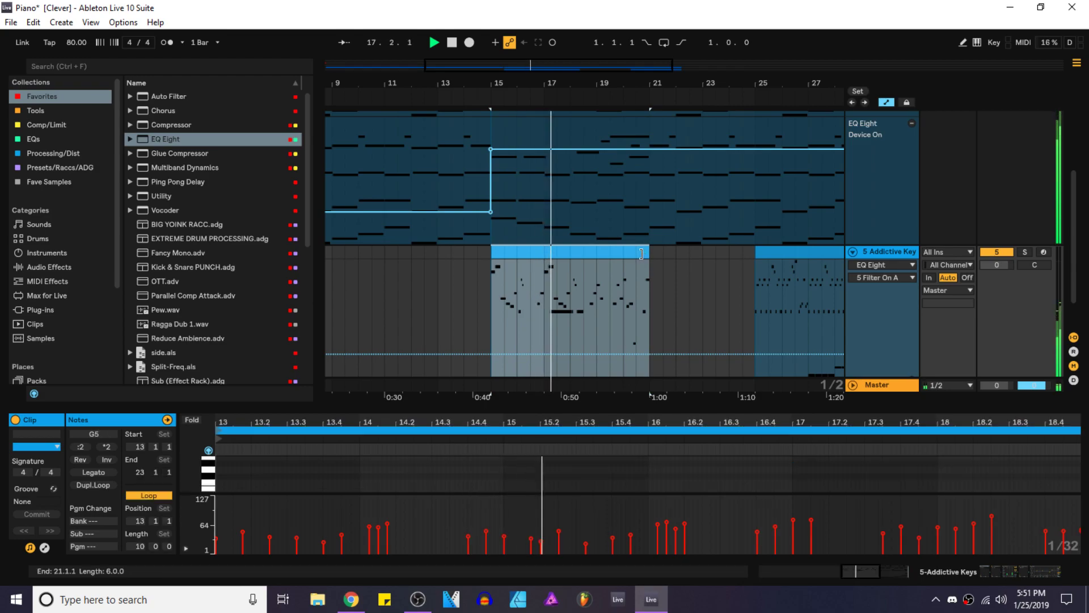
# Step: Consolidate the six-bar melody clip starting at 15.1.1 and shorten it to end at 19.1.1
pyautogui.click(641, 253)
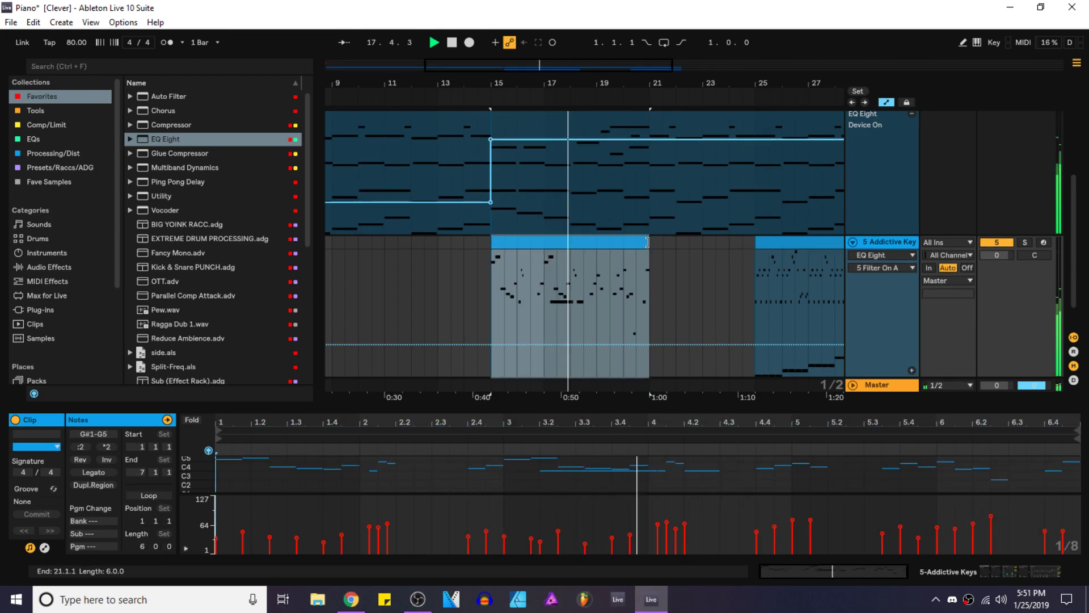
pyautogui.scroll(3, 647, 243)
pyautogui.moveTo(648, 242); pyautogui.dragTo(533, 242)
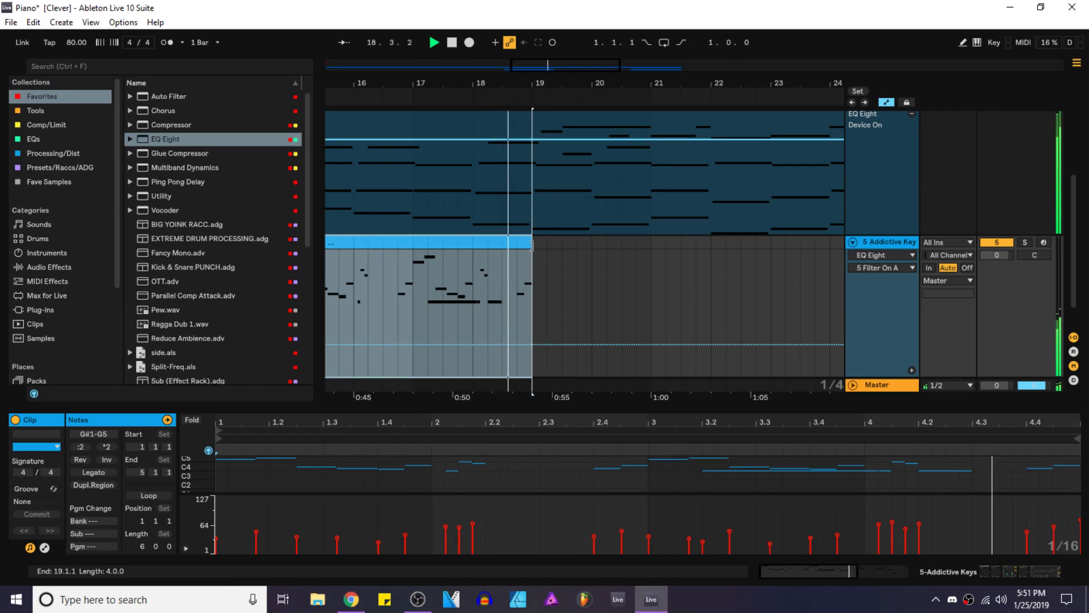
# Step: Duplicate the shortened melody clip at 19.1.1 and extend the copy to end at 25.1.1
pyautogui.scroll(-3, 532, 242)
pyautogui.hotkey('ctrl', 'd')
pyautogui.moveTo(639, 245); pyautogui.dragTo(693, 243)
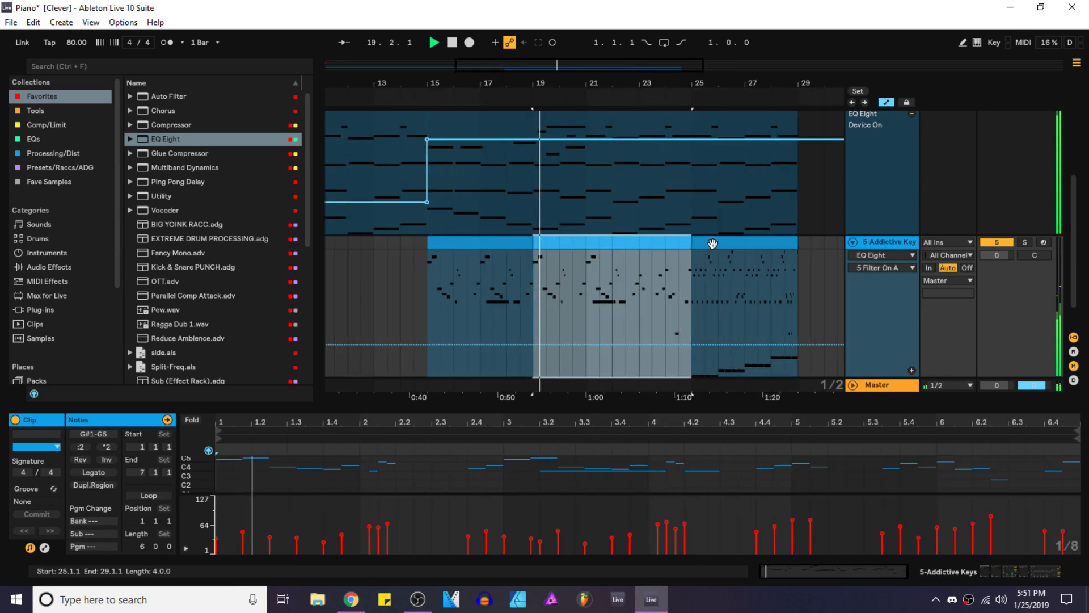
# Step: Consolidate all melody clips from 15.1.1 to 29.1.1 into one 14-bar clip
pyautogui.click(713, 243)
pyautogui.keyDown('shift'); pyautogui.click(456, 241); pyautogui.keyUp('shift')
pyautogui.keyDown('shift'); pyautogui.click(463, 242); pyautogui.keyUp('shift')
pyautogui.hotkey('ctrl', 'j')
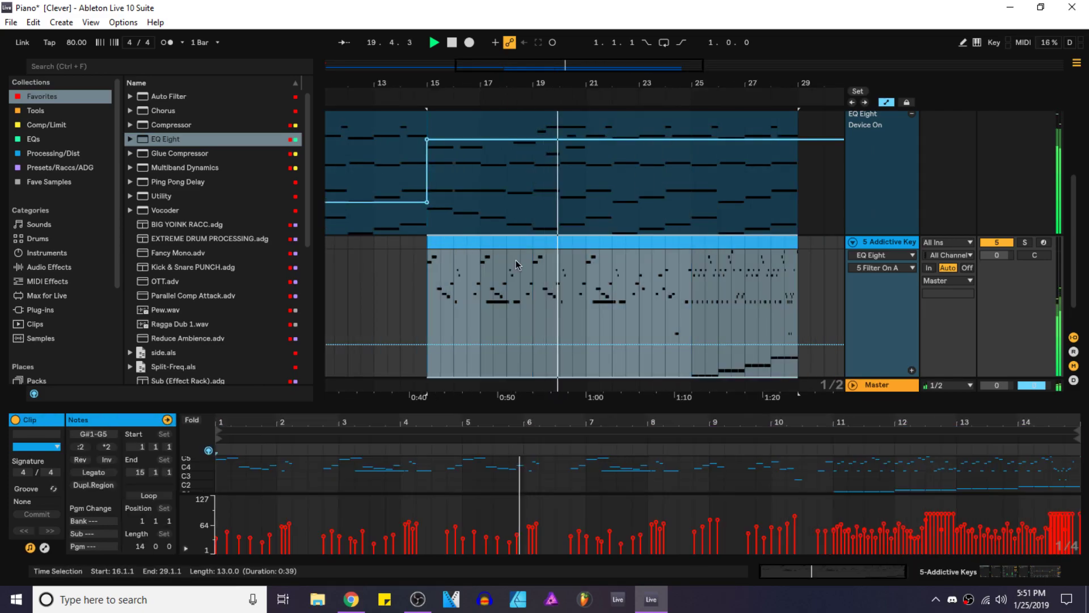
# Step: Show the melody track's device chain and play the arrangement from 19.1.1
pyautogui.click(1037, 573)
pyautogui.scroll(5, 749, 313)
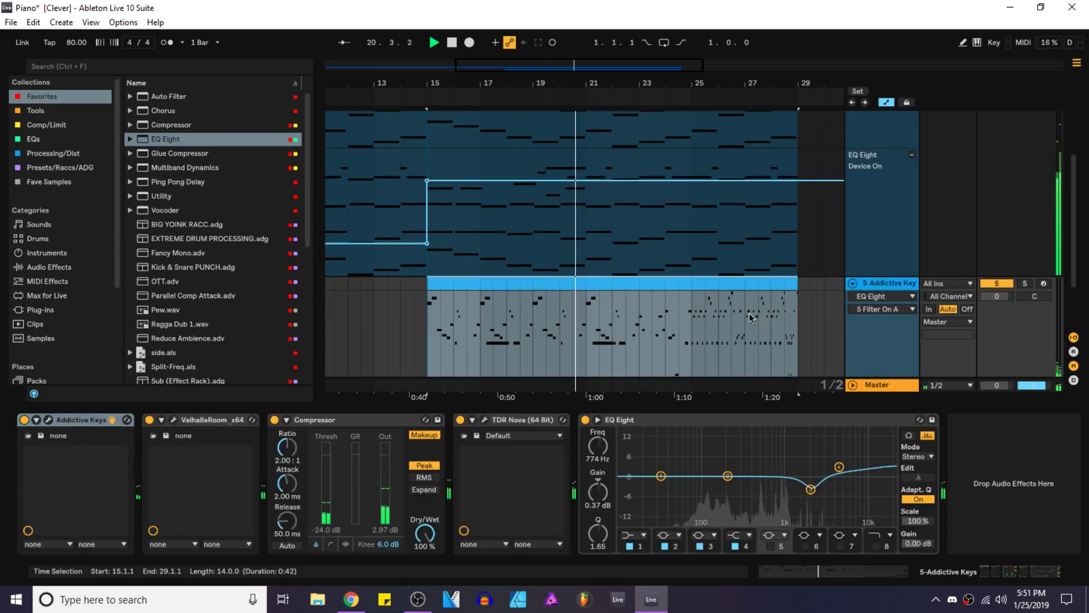
pyautogui.press('space')
pyautogui.click(536, 166)
pyautogui.press('space')
# Step: Open the second chord clip's notes, enlarge the note editor and restart playback from 15.1.1
pyautogui.doubleClick(555, 117)
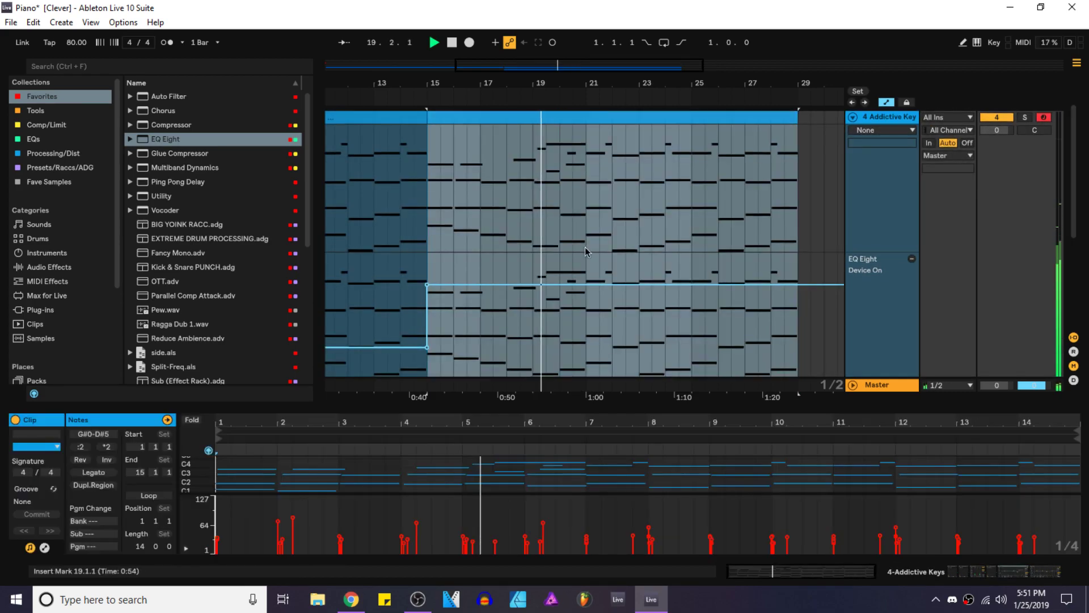
pyautogui.press('space')
pyautogui.press('space')
pyautogui.moveTo(535, 407); pyautogui.dragTo(535, 290)
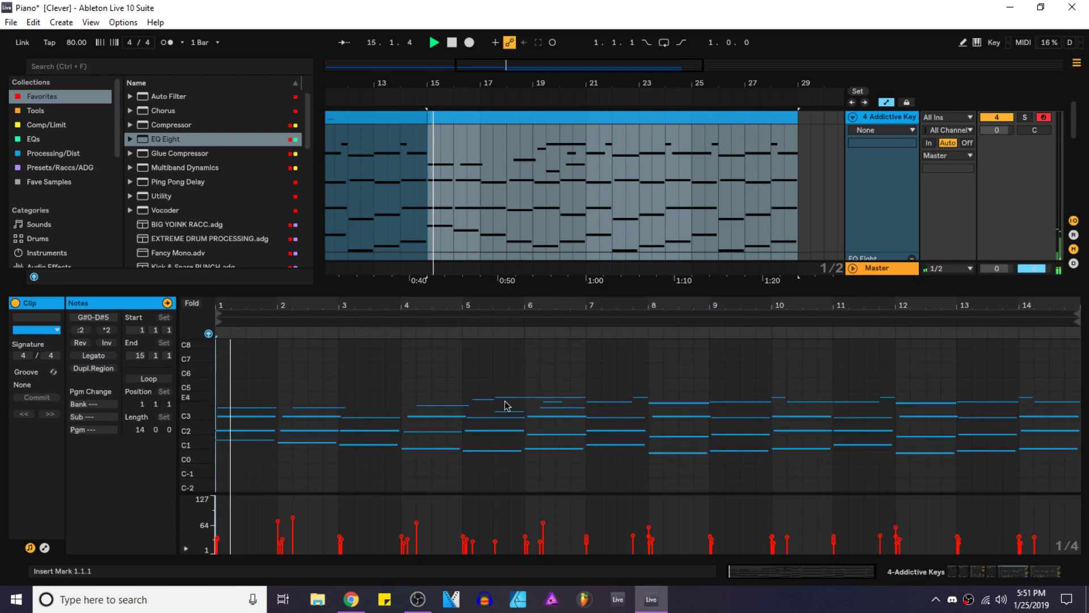
# Step: Delete the high top-line notes across bars 4 to 6 of the second chord clip
pyautogui.click(485, 403)
pyautogui.moveTo(484, 377); pyautogui.dragTo(520, 399)
pyautogui.press('Delete')
pyautogui.moveTo(455, 386); pyautogui.dragTo(459, 410)
pyautogui.press('Delete')
pyautogui.click(553, 402)
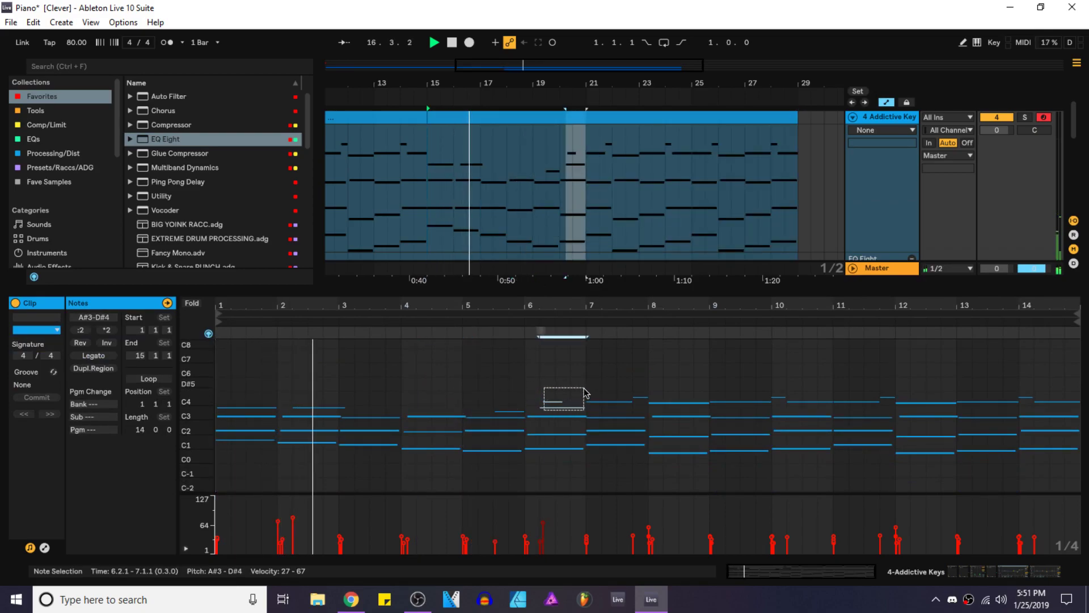
pyautogui.press('Delete')
pyautogui.click(563, 185)
pyautogui.press('space')
pyautogui.press('space')
pyautogui.hotkey('ctrl', 'z')
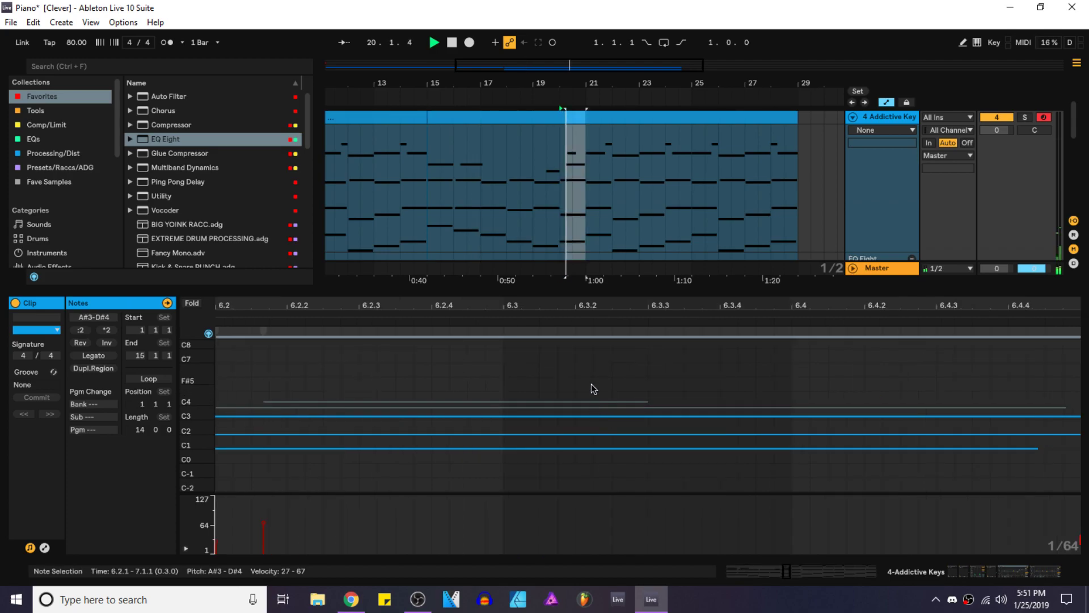
# Step: Delete the A#3 and D#4 notes starting around 6.2 in the second chord clip and resume playback
pyautogui.scroll(-5, 590, 389)
pyautogui.moveTo(512, 410); pyautogui.dragTo(589, 389)
pyautogui.press('space')
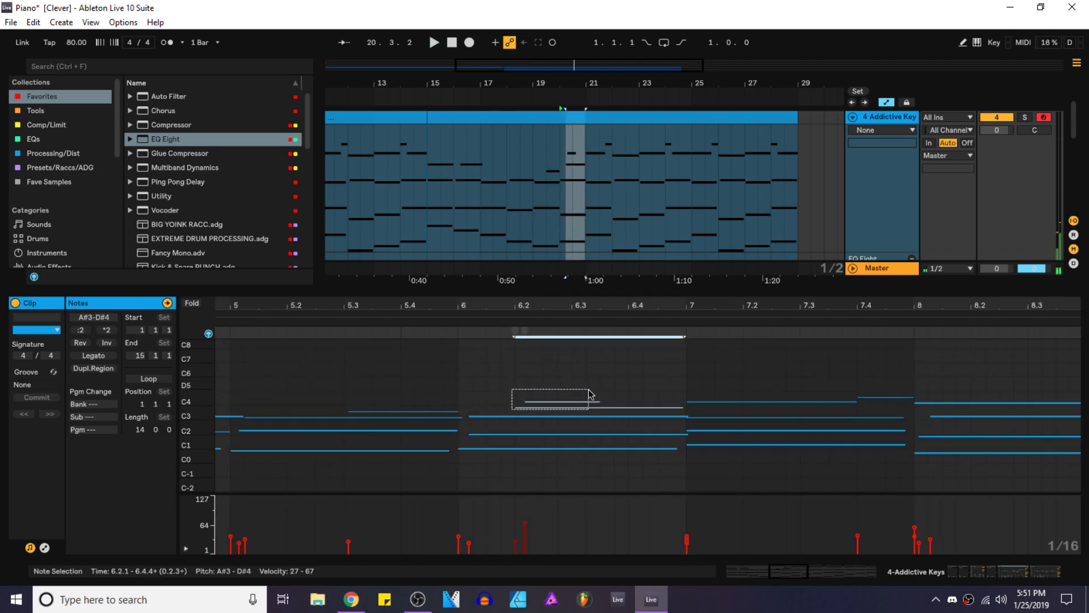
pyautogui.press('Delete')
pyautogui.press('space')
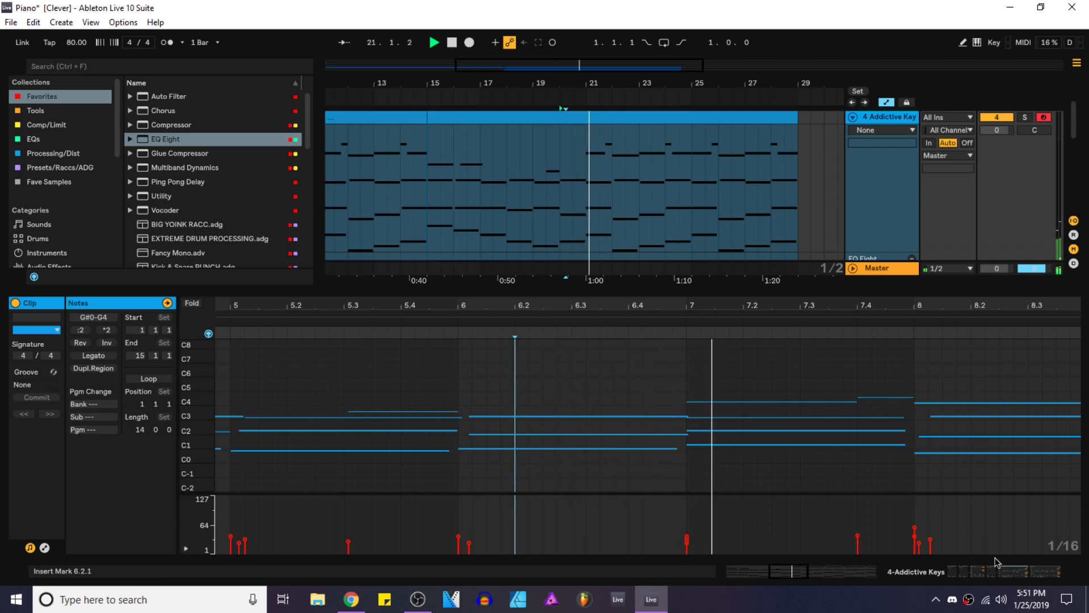
# Step: Show the chord track's device chain and listen to the melody through bars 22 to 26
pyautogui.click(1010, 568)
pyautogui.scroll(-5, 666, 247)
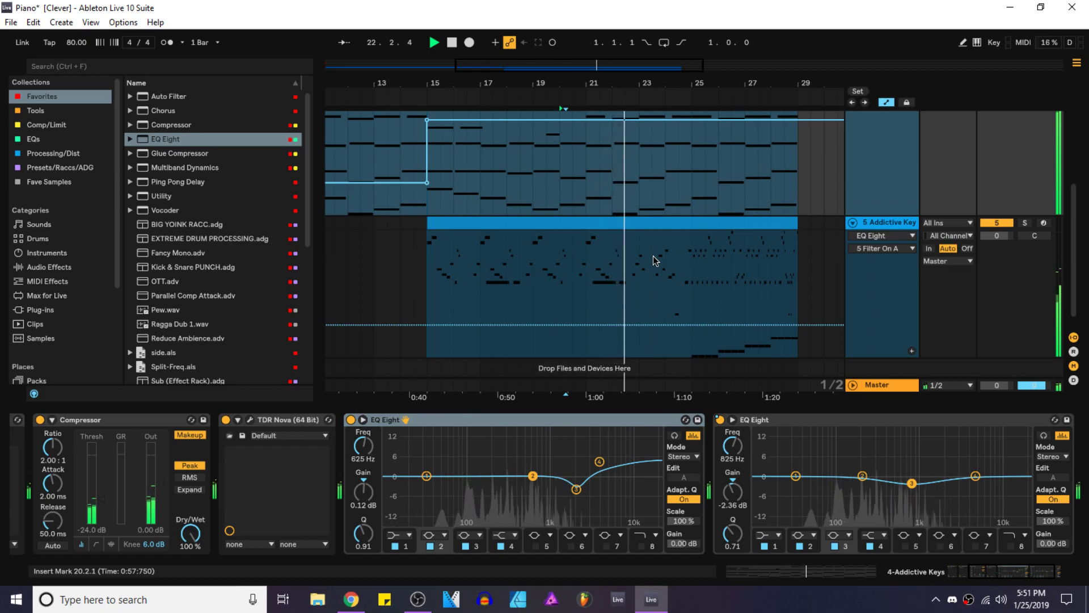
pyautogui.keyDown('ctrl'); pyautogui.scroll(3, 681, 261); pyautogui.keyUp('ctrl')
pyautogui.scroll(-1, 697, 263)
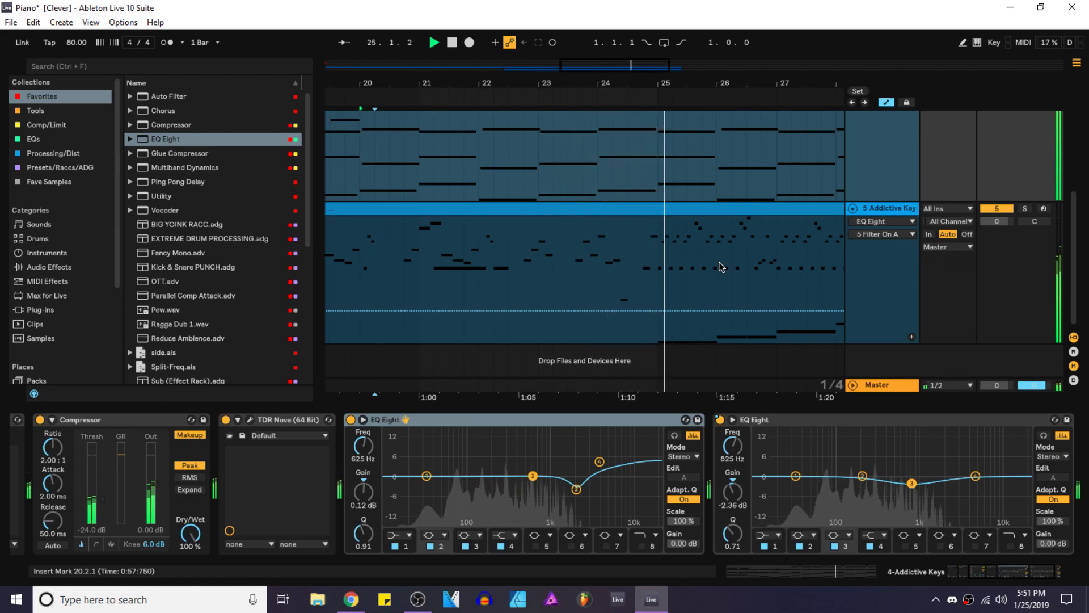
pyautogui.keyDown('ctrl'); pyautogui.scroll(-3, 724, 272); pyautogui.keyUp('ctrl')
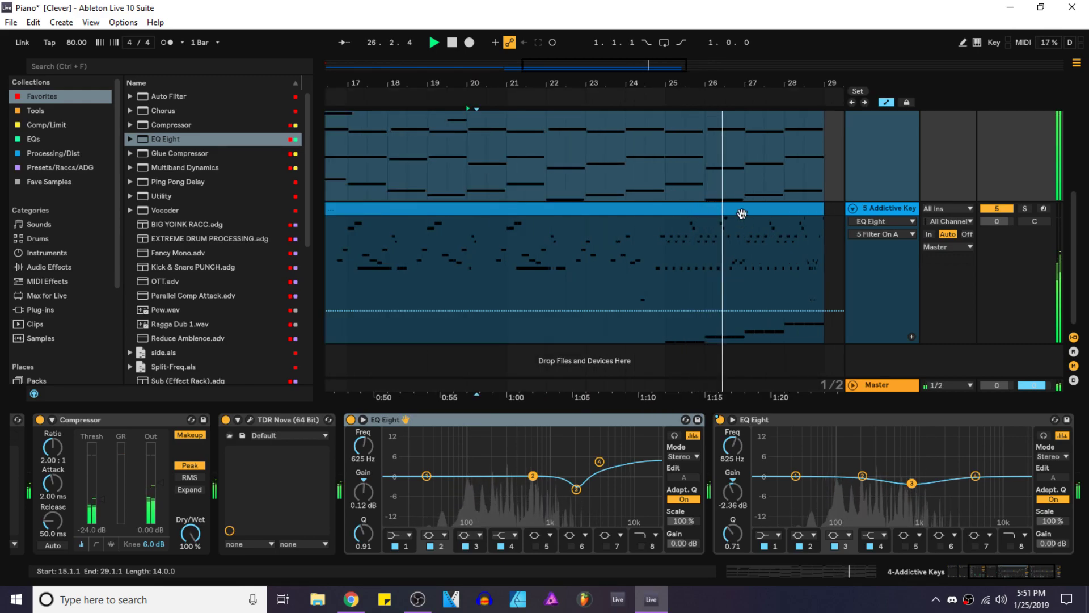
# Step: Open the melody clip and vary the note velocities in beats 12.3 and 12.4, including 76 for the G5 and 70 for the following C5
pyautogui.doubleClick(742, 213)
pyautogui.press('space')
pyautogui.moveTo(830, 457); pyautogui.dragTo(1082, 432)
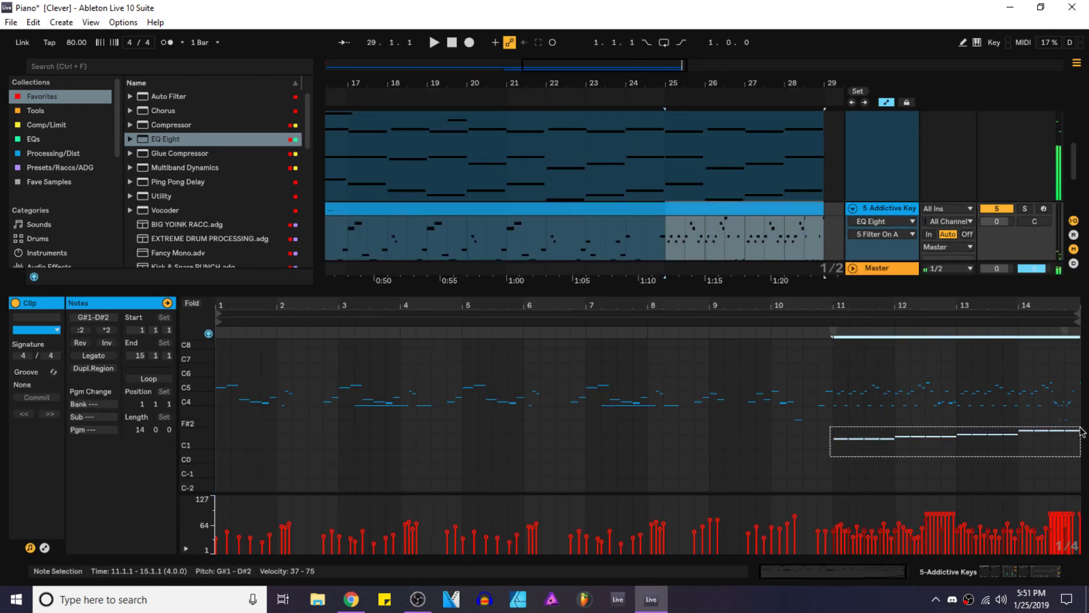
pyautogui.scroll(3, 1034, 476)
pyautogui.click(791, 505)
pyautogui.moveTo(793, 513); pyautogui.dragTo(793, 519)
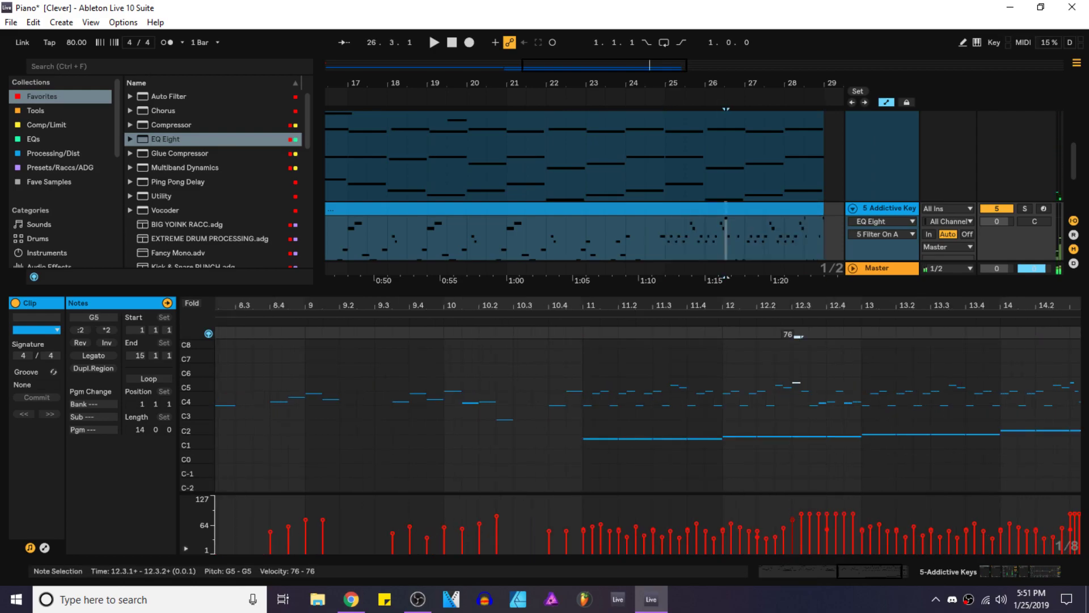
pyautogui.click(808, 514)
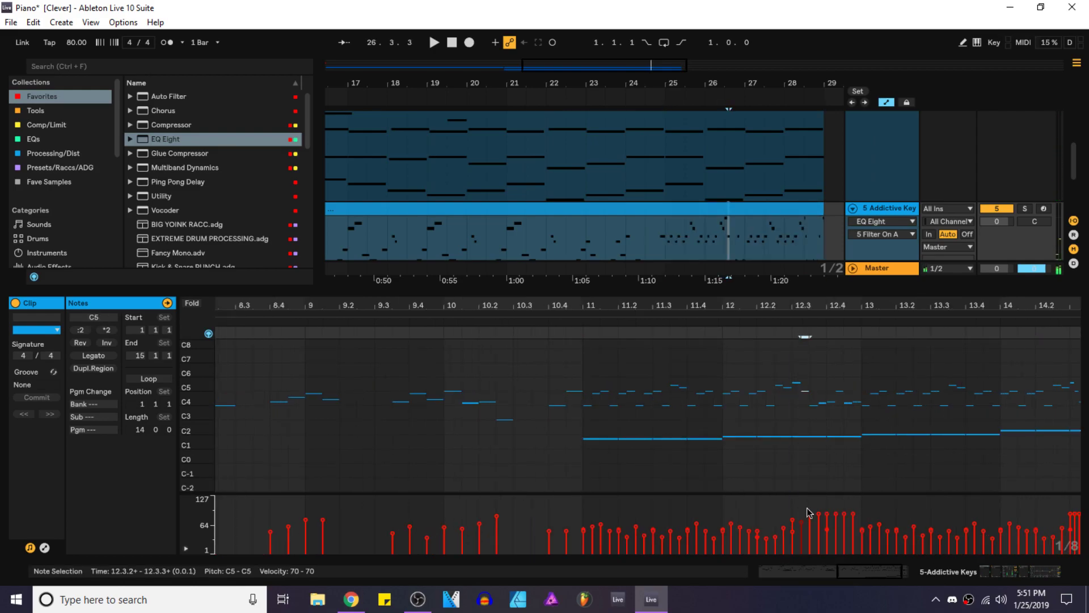
pyautogui.click(844, 515)
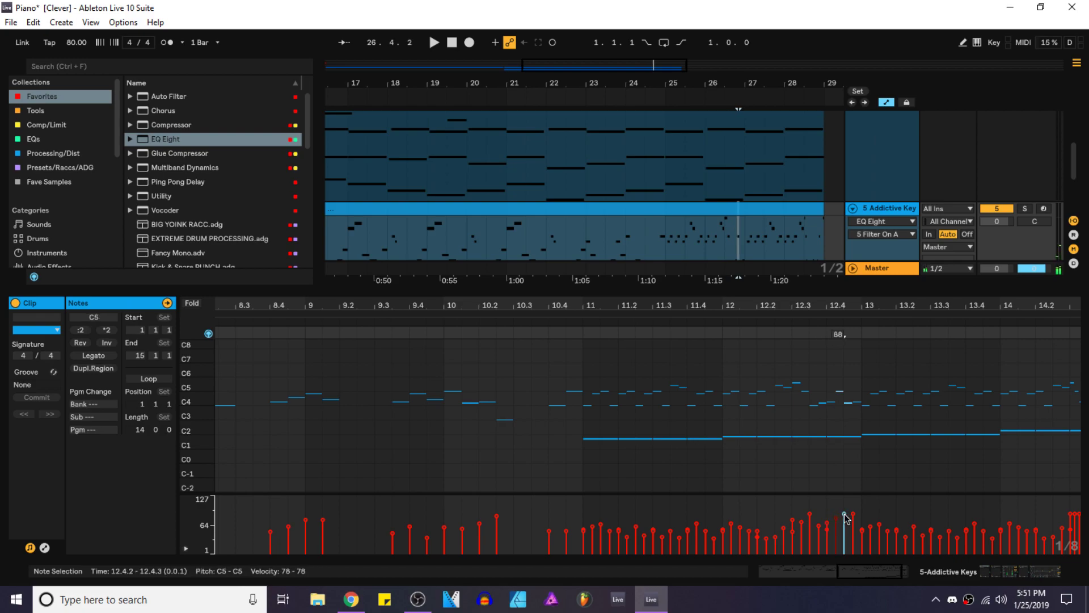
pyautogui.click(854, 508)
# Step: Vary the velocities of the closing run at the end of bar 14, with the last G5 at 91
pyautogui.hscroll(2, 698, 446)
pyautogui.click(998, 528)
pyautogui.click(1031, 519)
pyautogui.click(1041, 523)
pyautogui.click(1053, 519)
pyautogui.click(1066, 520)
pyautogui.moveTo(1064, 514); pyautogui.dragTo(1023, 521)
pyautogui.click(1028, 522)
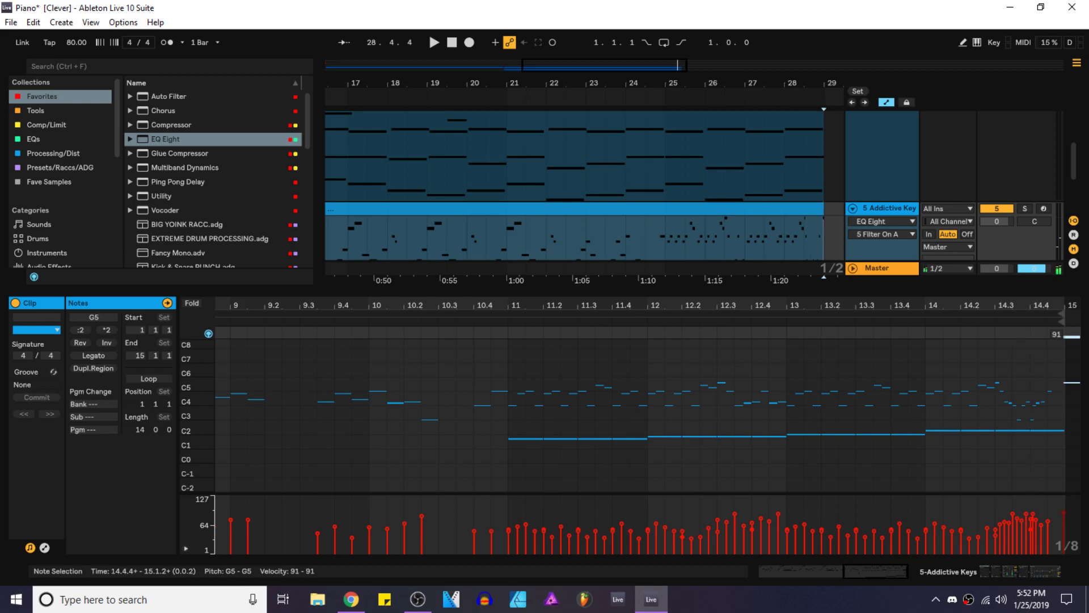
# Step: Show the melody track's device chain and play the arrangement from 15.1.1
pyautogui.click(1059, 606)
pyautogui.click(687, 460)
pyautogui.hotkey('shift', 'Tab')
pyautogui.scroll(-3, 601, 284)
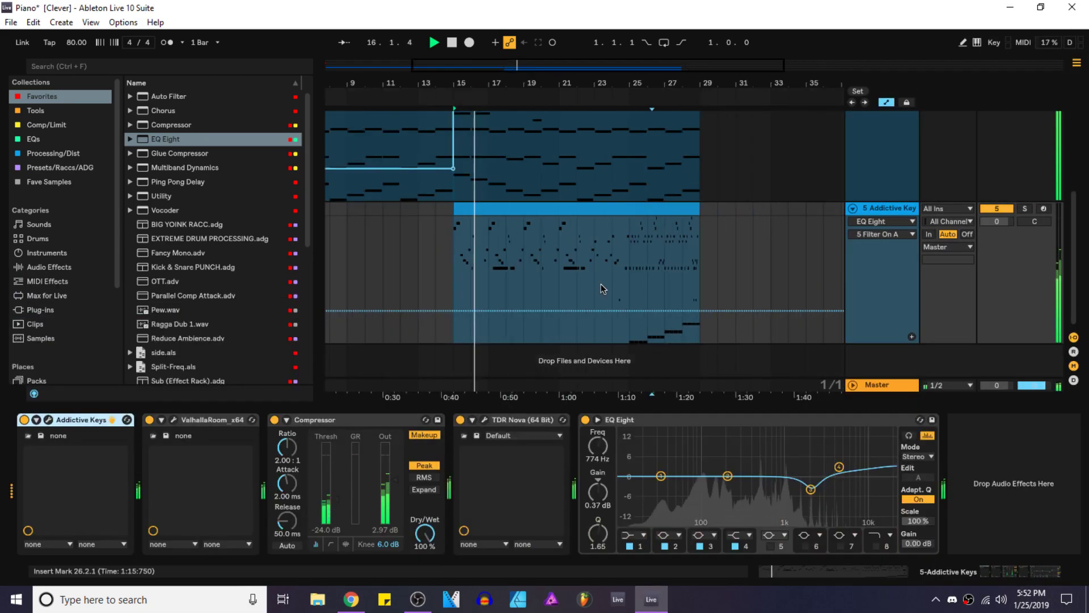
# Step: Save the set and cut the low G#1 to D#2 notes in bars 11 to 14 of the melody clip
pyautogui.hotkey('ctrl', 's')
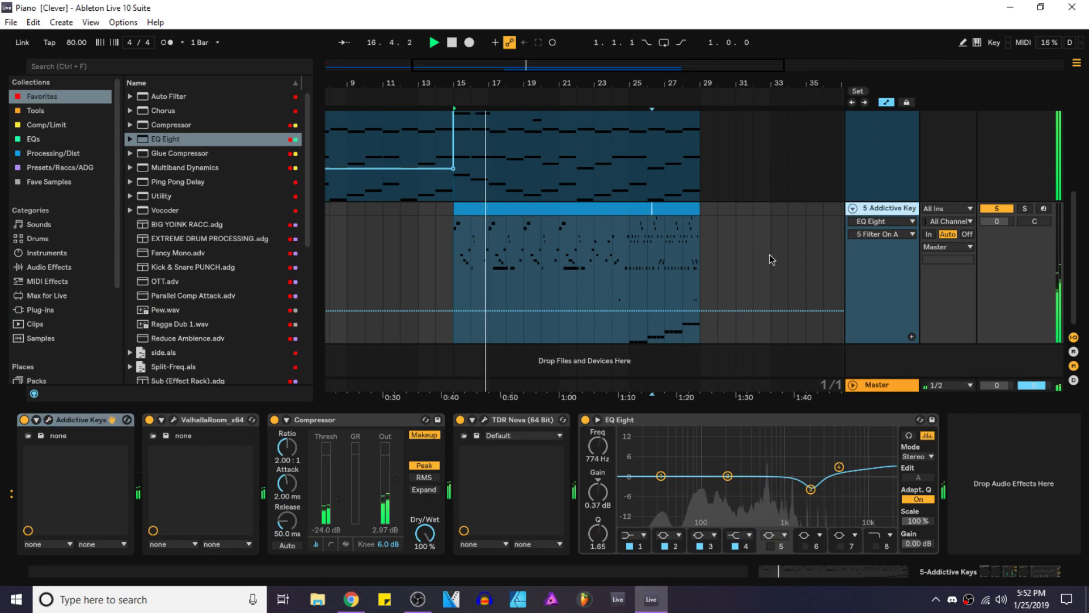
pyautogui.click(656, 205)
pyautogui.hotkey('shift', 'Tab')
pyautogui.moveTo(830, 438); pyautogui.dragTo(1078, 429)
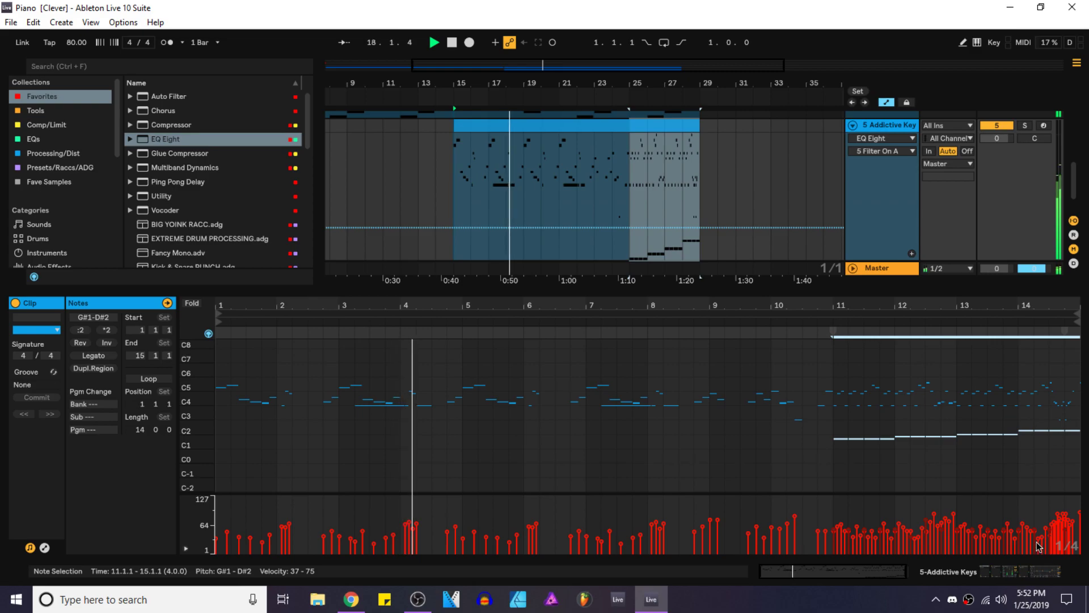
pyautogui.press('Delete')
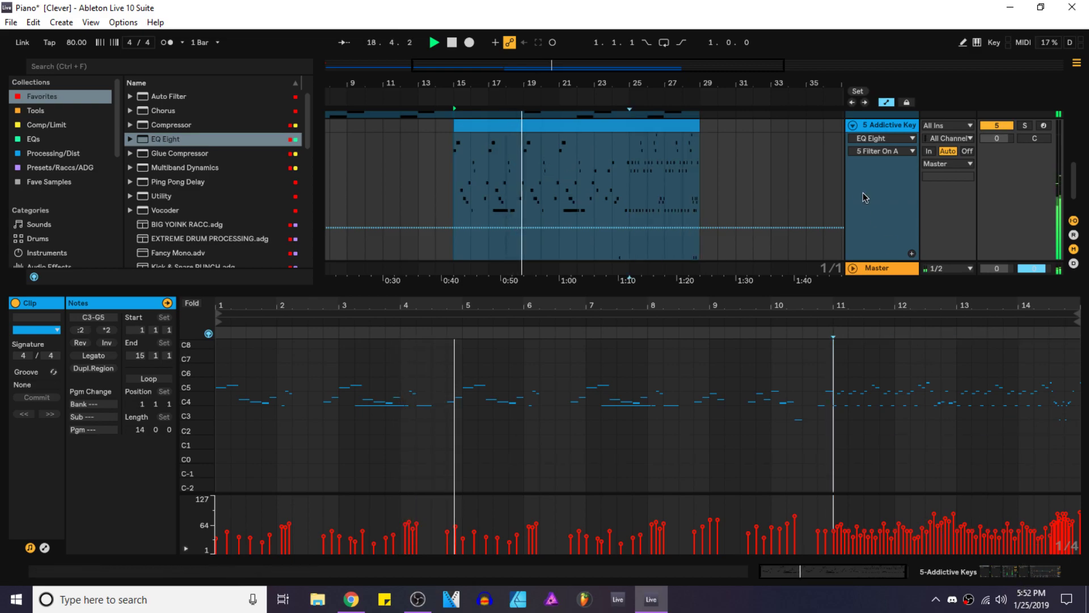
# Step: Undo the removal of the low notes and duplicate the melody track
pyautogui.hotkey('ctrl', 'z')
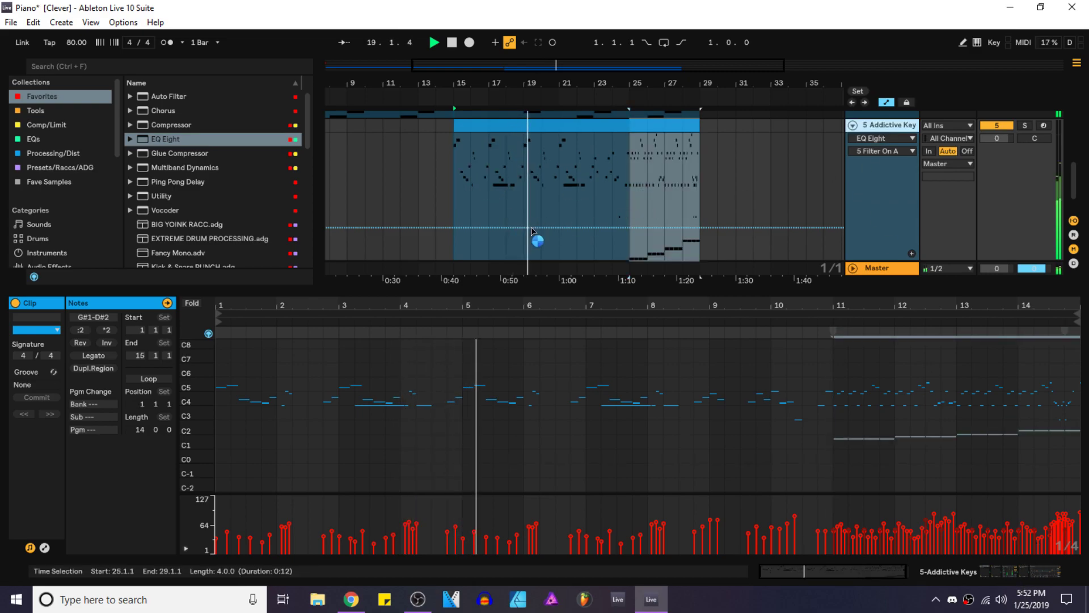
pyautogui.hotkey('ctrl', 'z')
pyautogui.hotkey('ctrl', 'z')
# Step: Replace all notes in the duplicated track's clip with the G#1 to D#2 bass notes
pyautogui.click(526, 139)
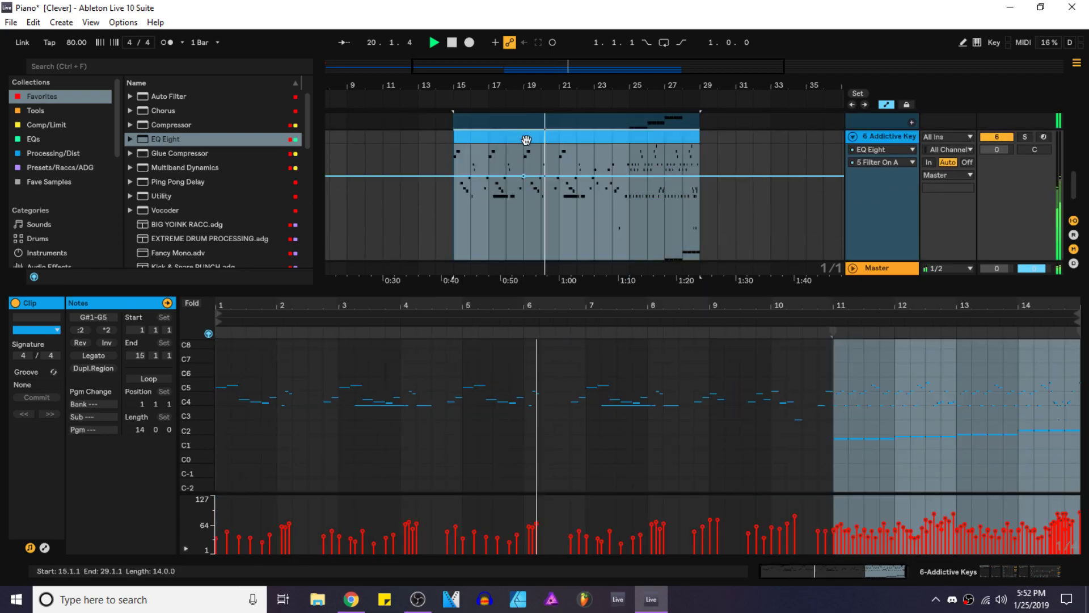
pyautogui.hotkey('ctrl', 'z')
pyautogui.hotkey('ctrl', 'a')
pyautogui.press('Delete')
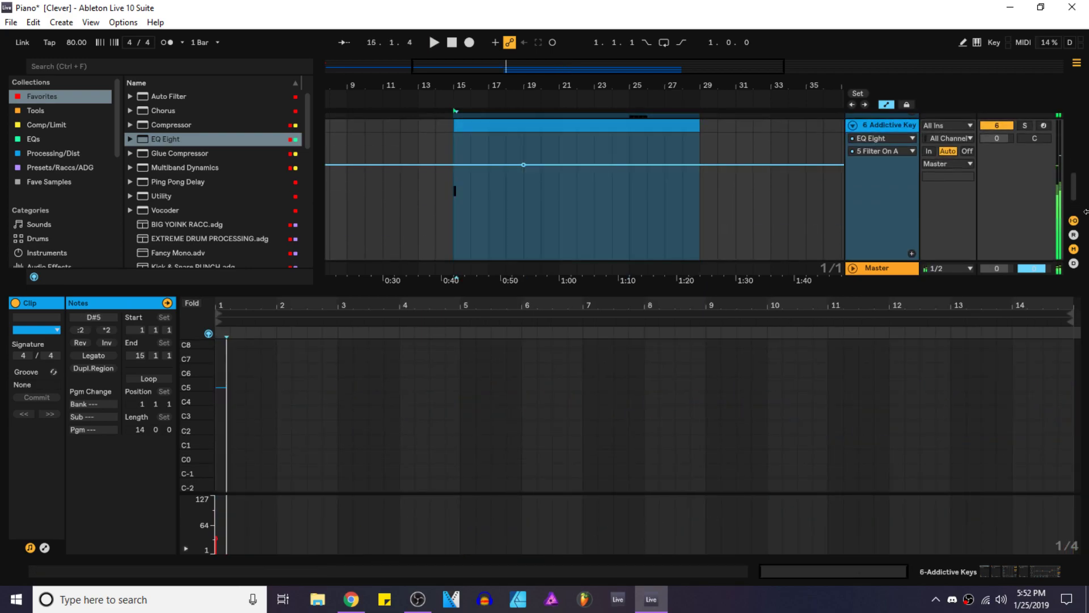
pyautogui.hotkey('ctrl', 'v')
# Step: Solo the duplicated track, split its clip at bar 25 and delete the part before the split
pyautogui.click(1024, 127)
pyautogui.press('space')
pyautogui.click(630, 178)
pyautogui.hotkey('ctrl', 'e')
pyautogui.click(611, 125)
pyautogui.press('Delete')
pyautogui.click(646, 125)
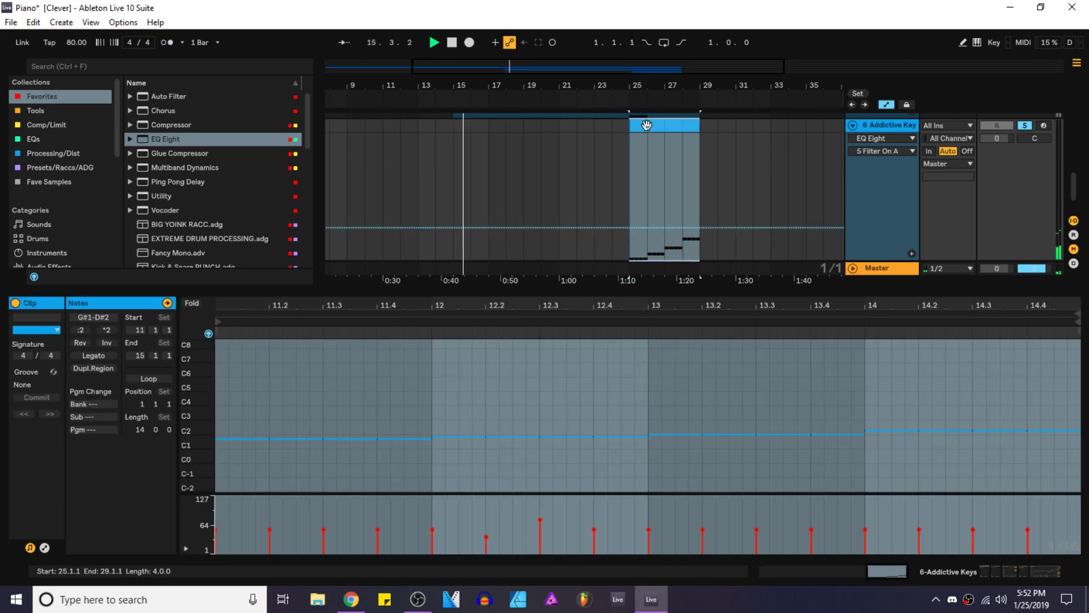
# Step: Change band 1 of the bass track's EQ Eight to a low cut and set its frequency to 80 Hz
pyautogui.click(877, 131)
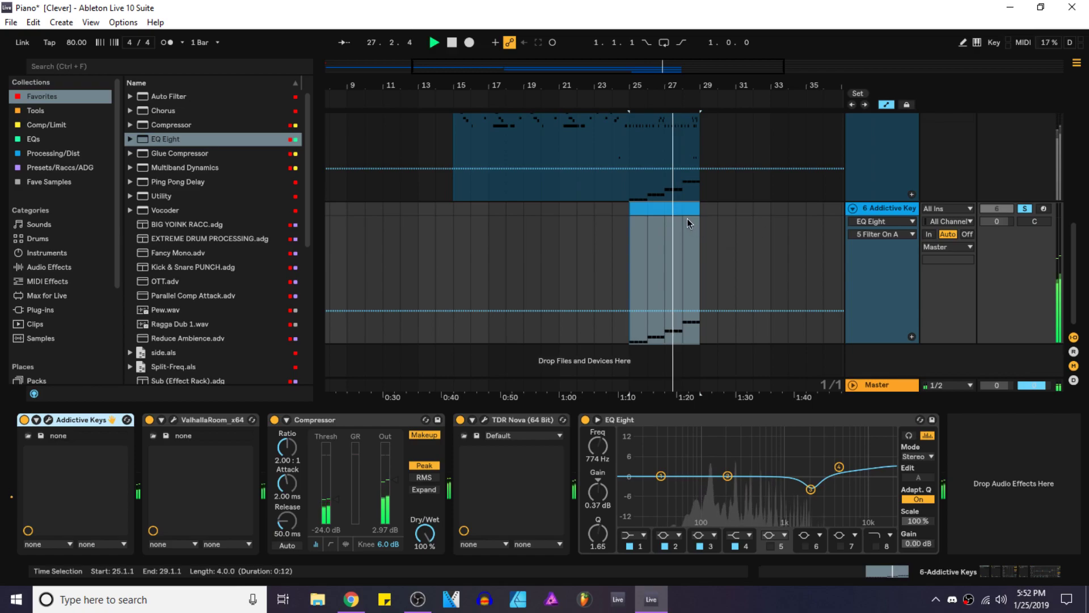
pyautogui.press('space')
pyautogui.click(633, 535)
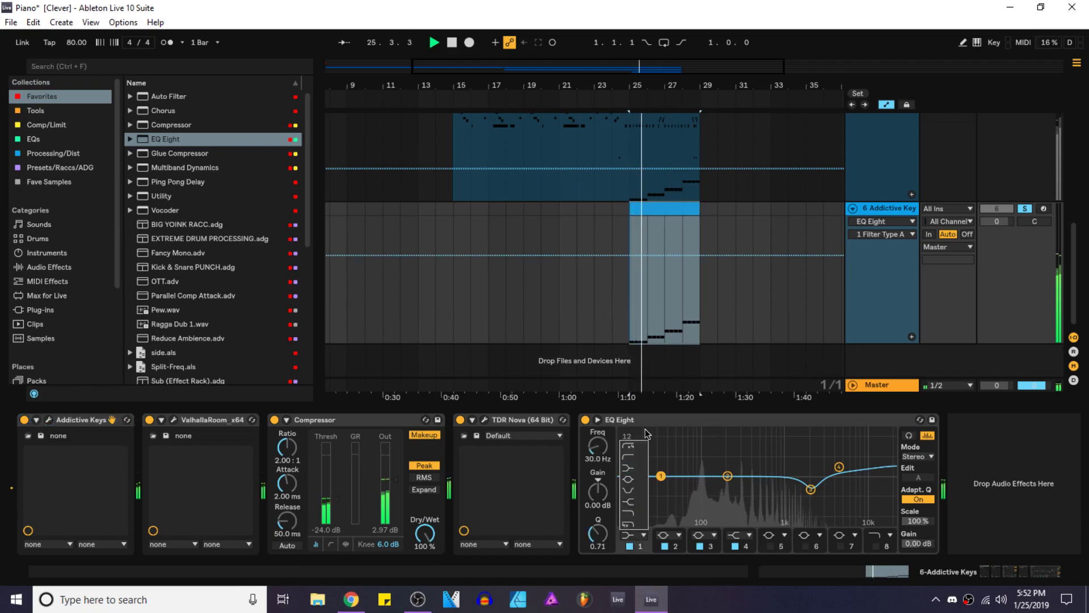
pyautogui.click(631, 442)
pyautogui.click(591, 450)
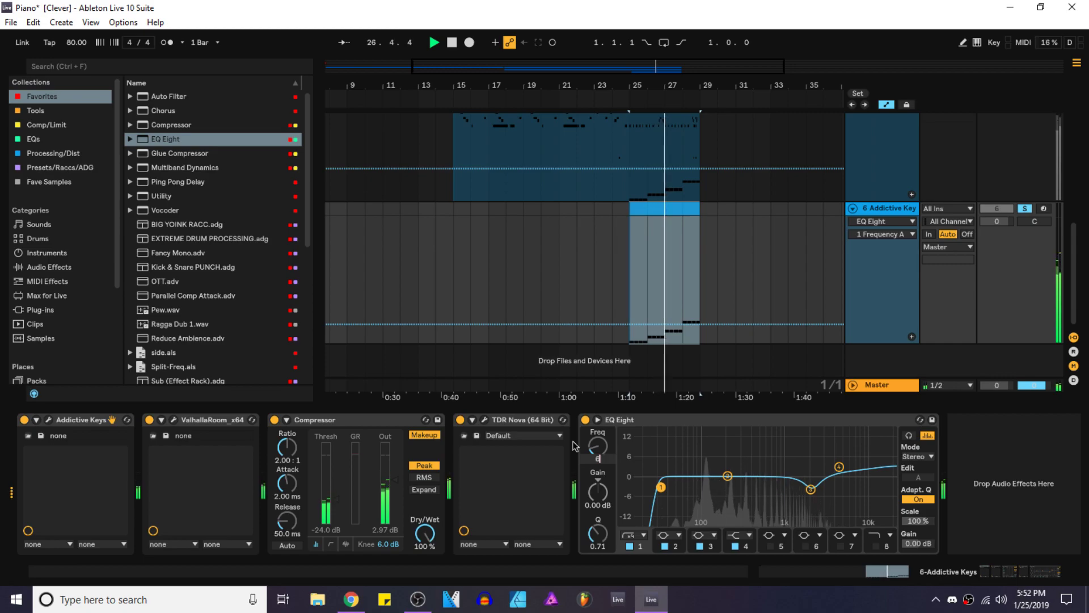
pyautogui.write('60')
pyautogui.press('Return')
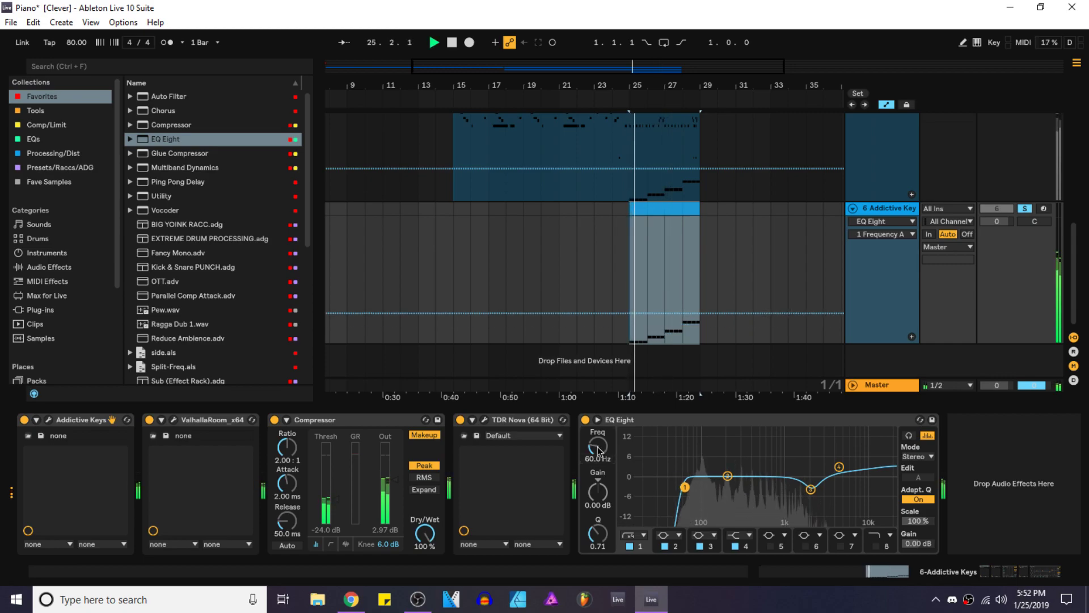
pyautogui.press('Return')
# Step: Try removing ValhallaRoom from the bass track's device chain, and undo the removal
pyautogui.click(231, 420)
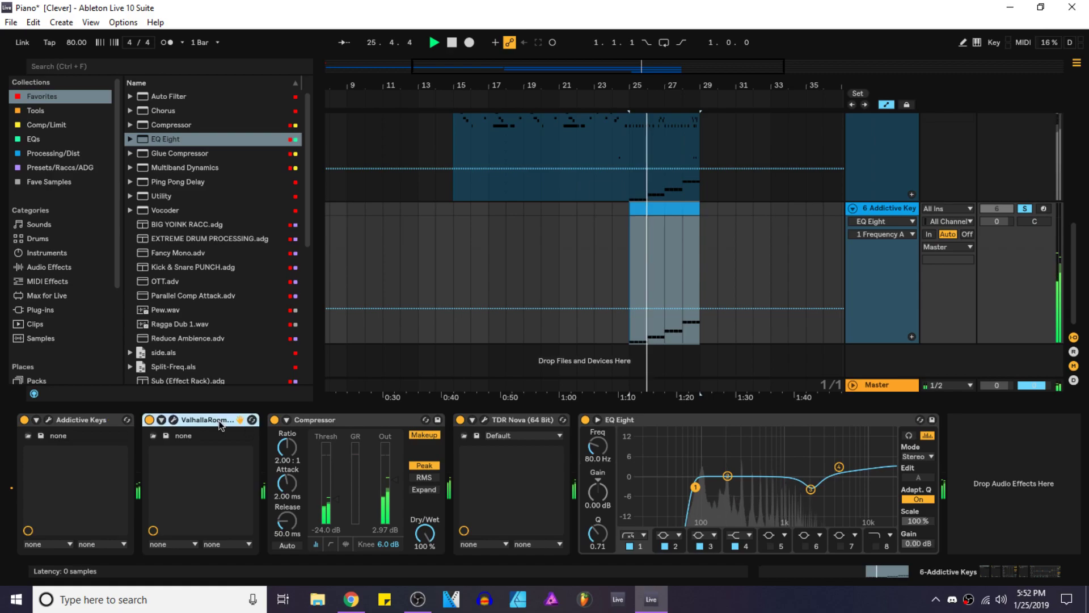
pyautogui.press('Delete')
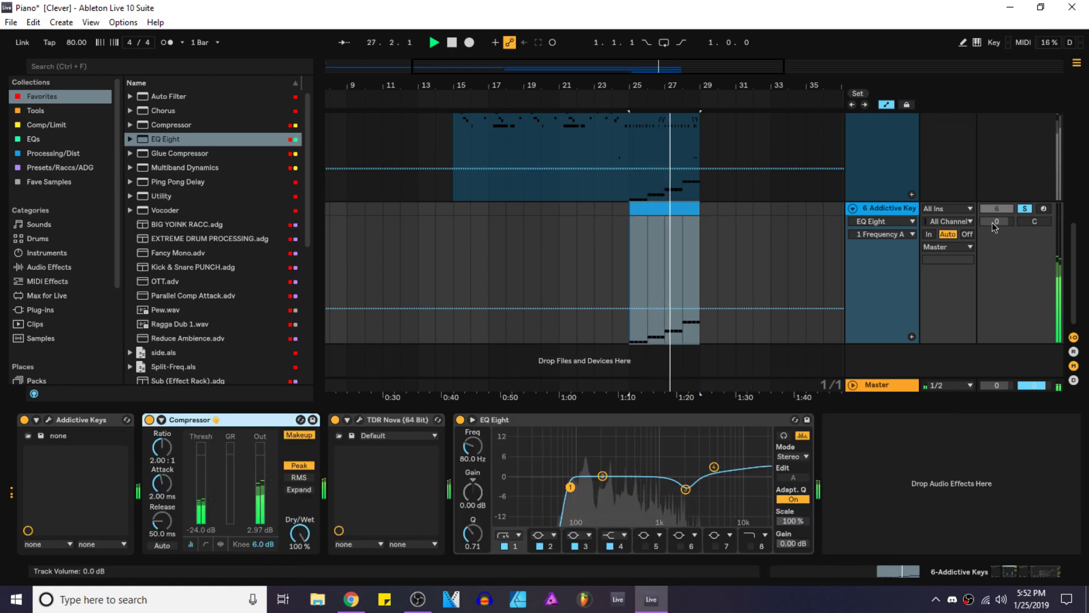
pyautogui.hotkey('ctrl', 'z')
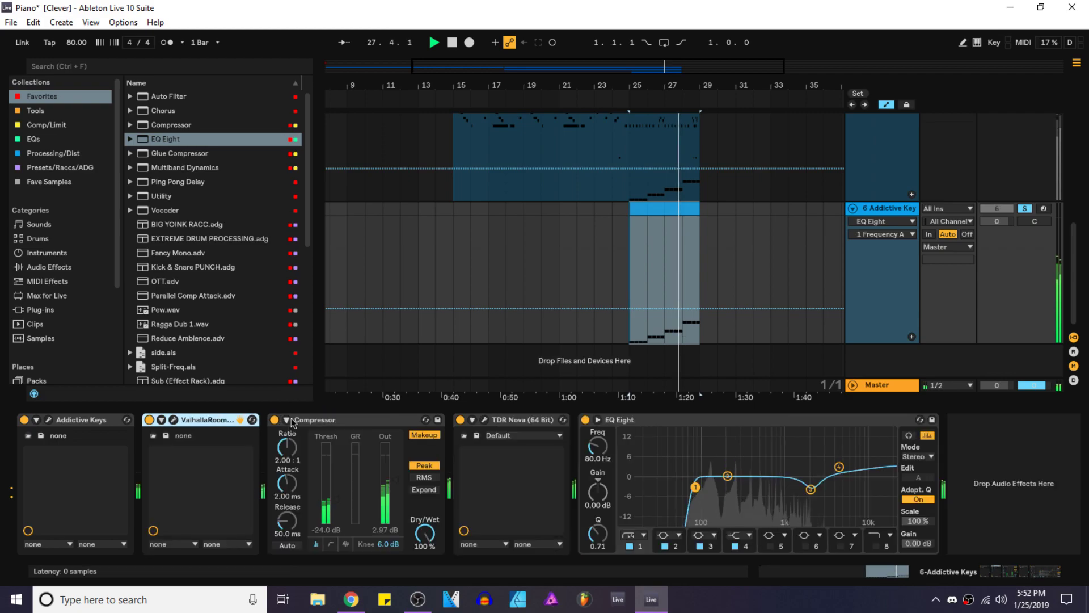
# Step: Shorten the ValhallaRoom decay on the bass track, unsolo the track and save the set
pyautogui.click(173, 419)
pyautogui.moveTo(285, 353); pyautogui.dragTo(284, 389)
pyautogui.click(663, 198)
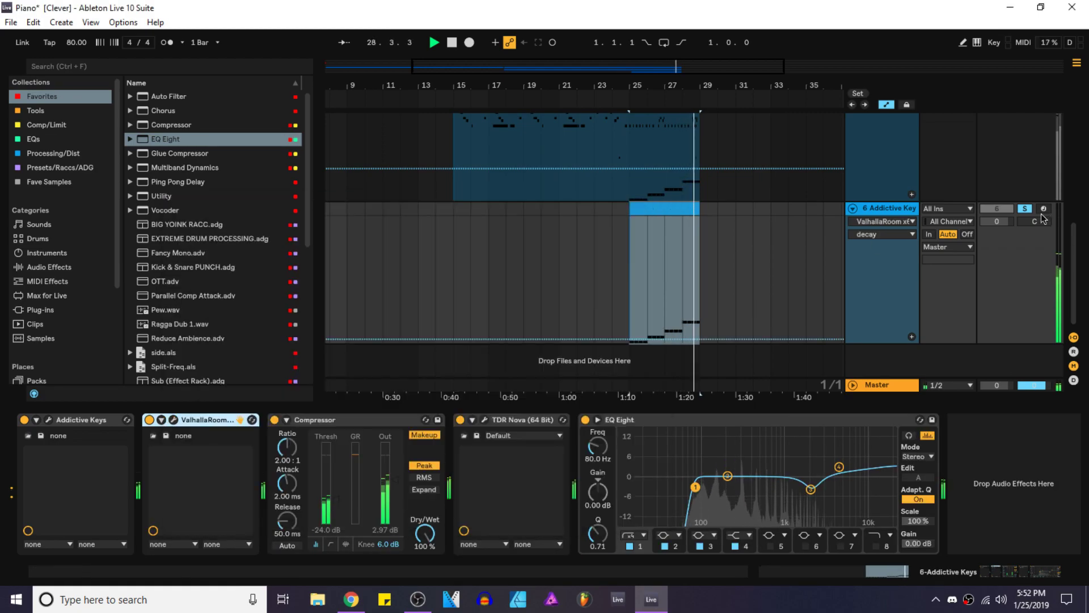
pyautogui.click(1025, 208)
pyautogui.hotkey('ctrl', 's')
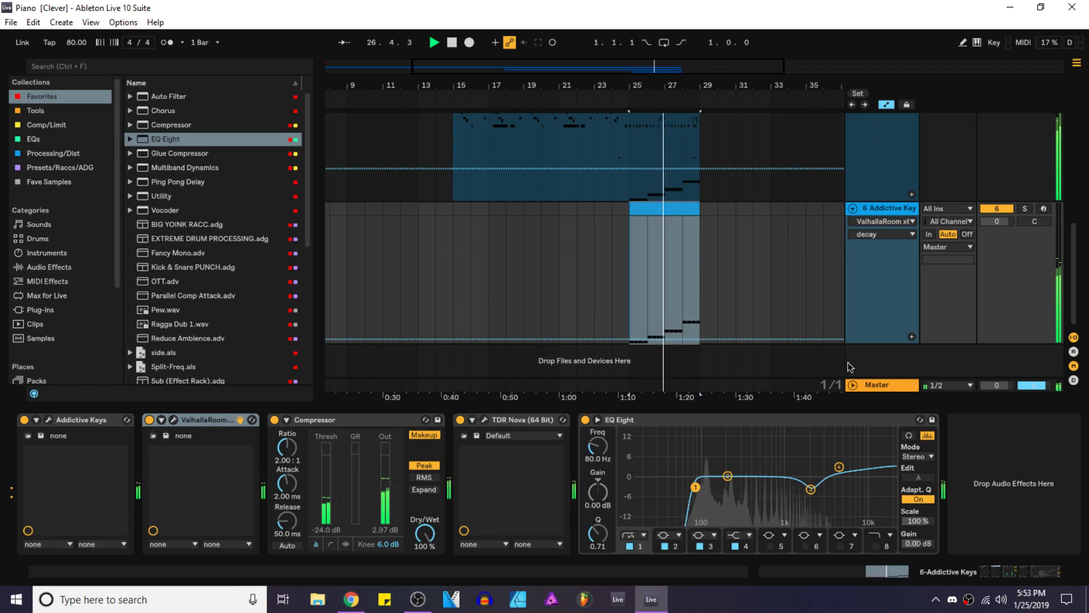
# Step: Hide the clip editor and listen to the full arrangement from bar 25
pyautogui.click(898, 572)
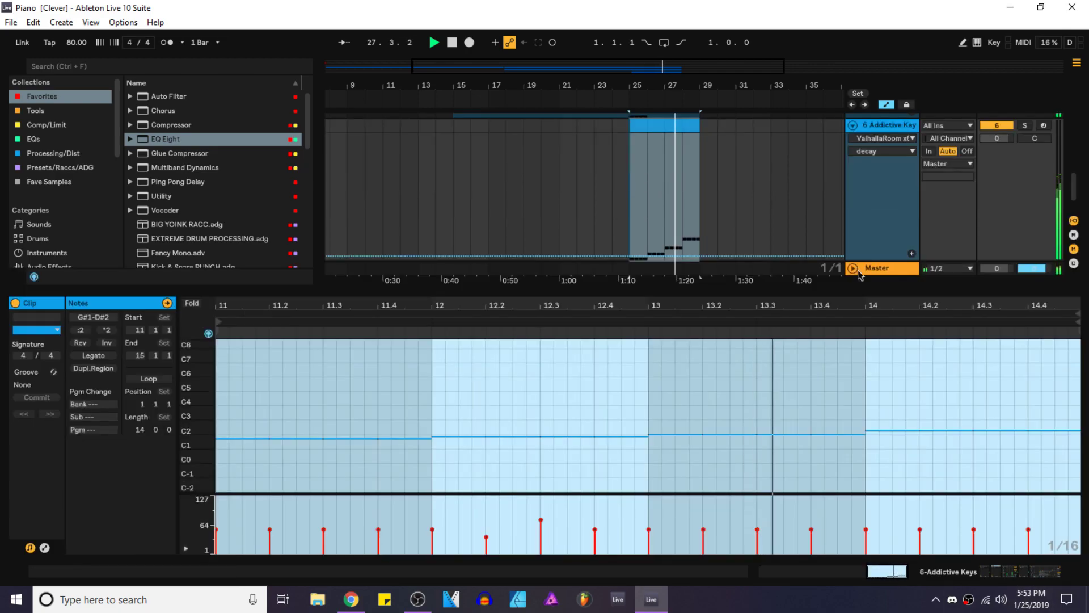
pyautogui.moveTo(868, 289); pyautogui.dragTo(911, 440)
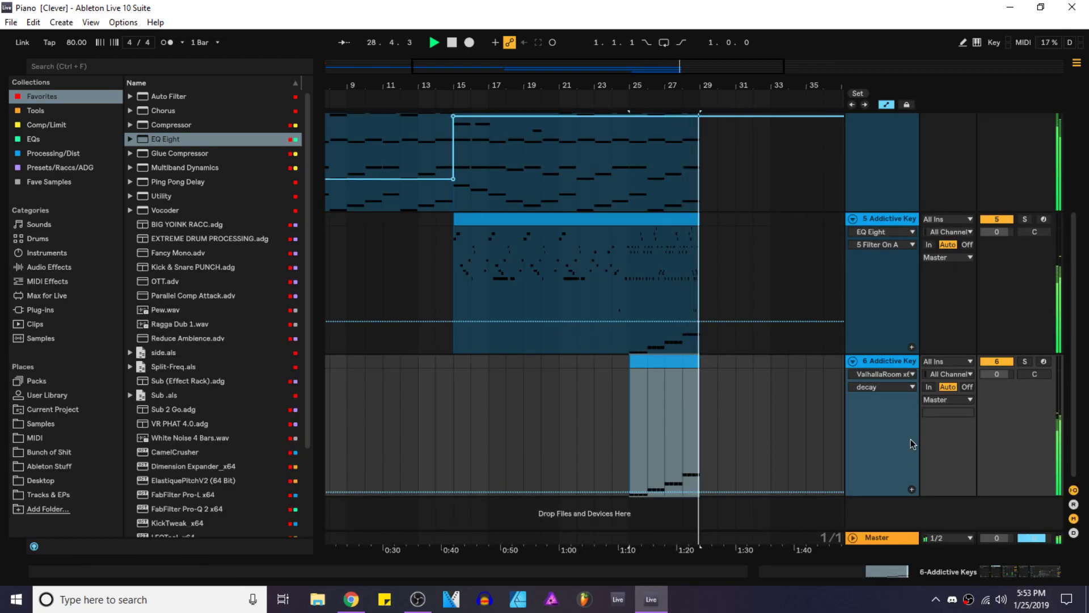
pyautogui.press('space')
pyautogui.press('space')
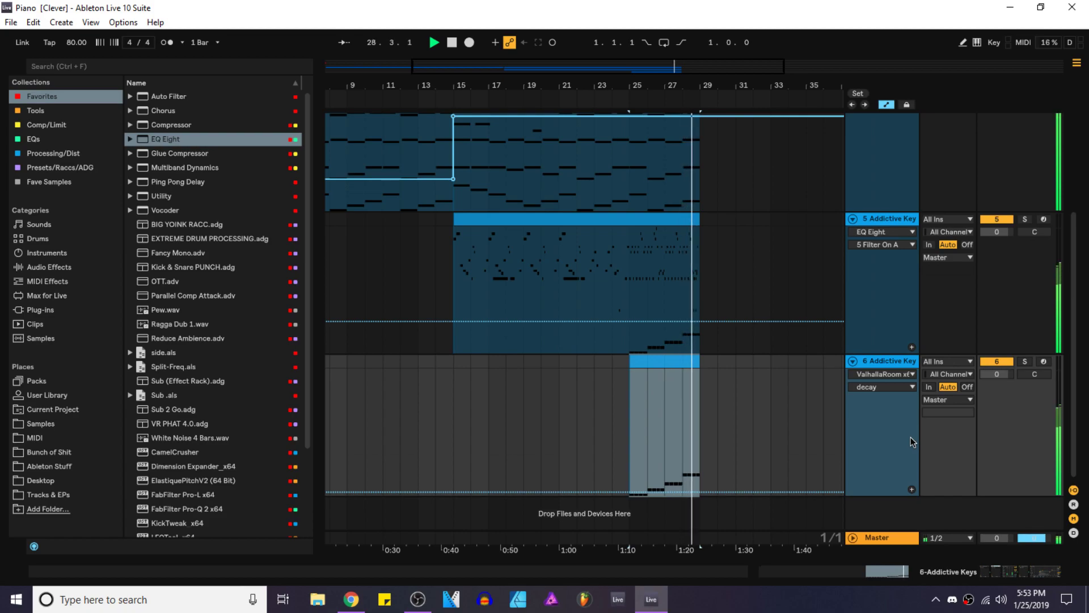
pyautogui.press('space')
# Step: Solo the melody track, play it from 28.1.1 and open its clip in an enlarged note editor
pyautogui.click(685, 245)
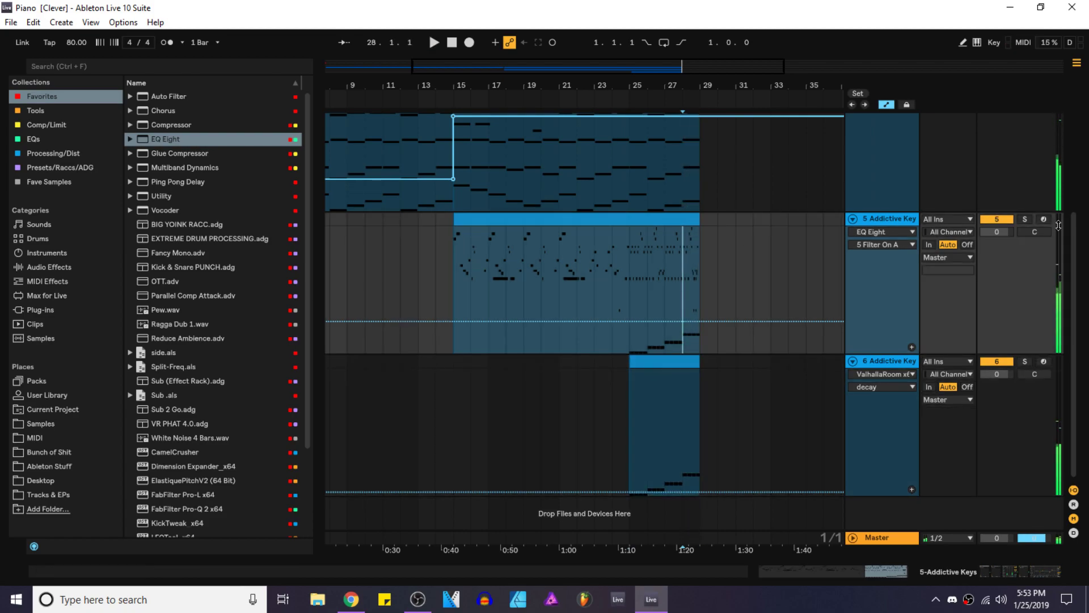
pyautogui.click(1025, 219)
pyautogui.press('space')
pyautogui.doubleClick(673, 219)
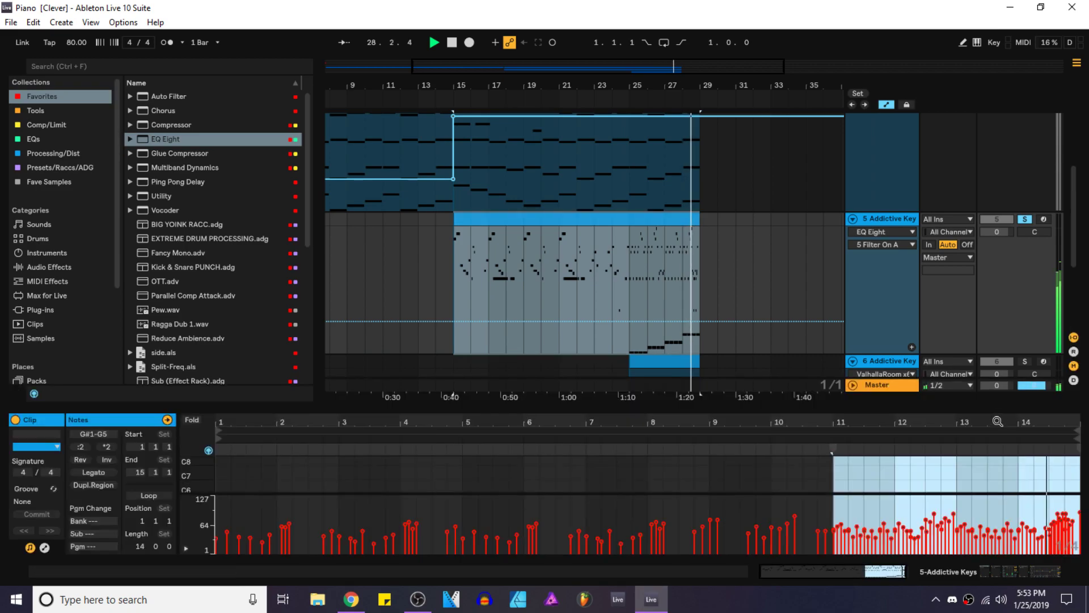
pyautogui.moveTo(999, 408); pyautogui.dragTo(1005, 262)
# Step: Select the four low bass notes in bar 14 of the melody clip and lower them to D2
pyautogui.scroll(3, 1038, 363)
pyautogui.click(1023, 343)
pyautogui.hscroll(1, 1022, 363)
pyautogui.moveTo(933, 429)
pyautogui.mouseDown()
pyautogui.moveTo(1006, 414)
pyautogui.moveTo(1062, 423)
pyautogui.mouseUp()
pyautogui.press('space')
pyautogui.press('Down')
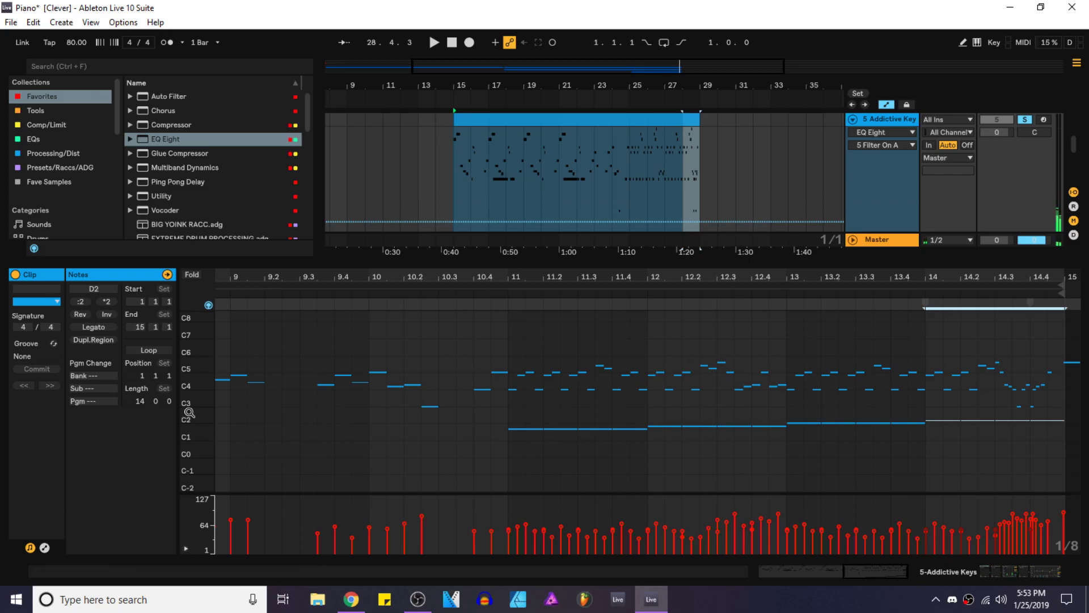
# Step: Reselect the low bass notes in bar 14 and transpose them down to C1
pyautogui.moveTo(189, 415); pyautogui.dragTo(210, 416)
pyautogui.moveTo(965, 445); pyautogui.dragTo(1083, 318)
pyautogui.moveTo(539, 450); pyautogui.dragTo(529, 413)
pyautogui.moveTo(707, 424); pyautogui.dragTo(736, 438)
pyautogui.moveTo(829, 423); pyautogui.dragTo(1084, 421)
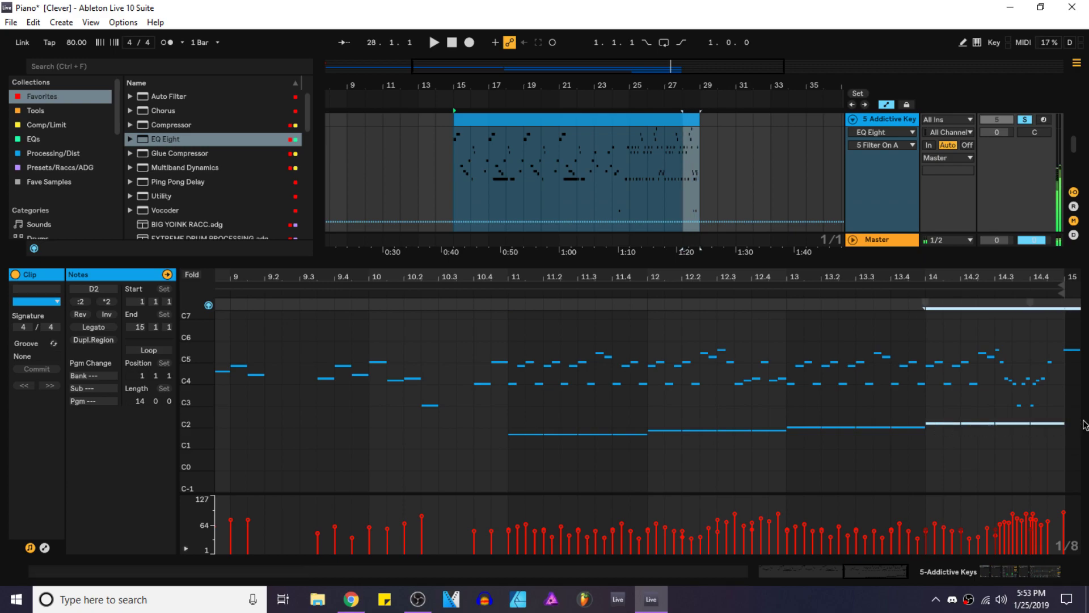
pyautogui.press('Down')
pyautogui.press('Down')
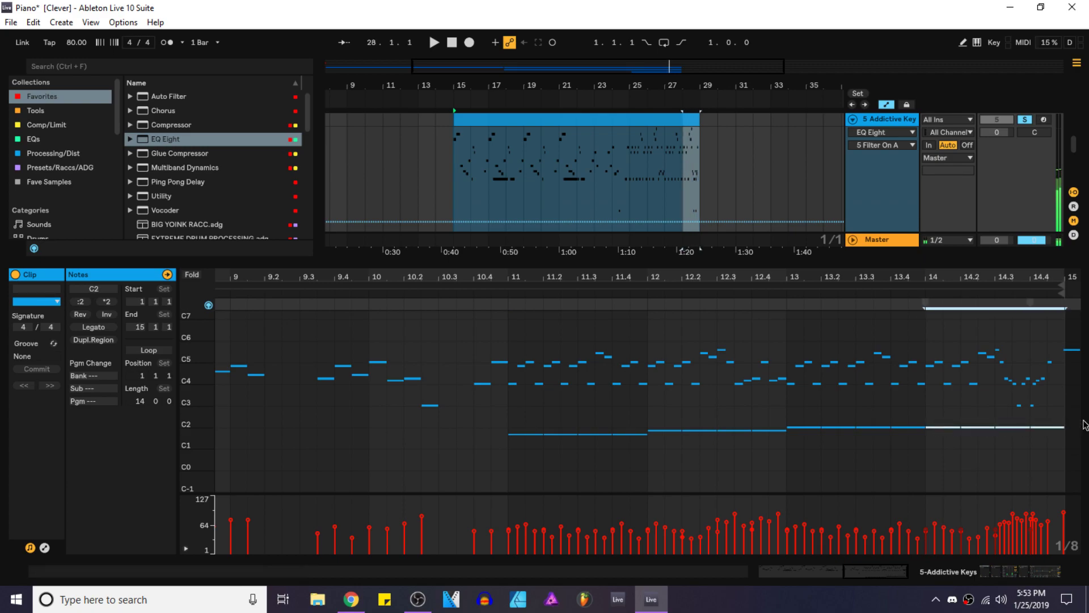
pyautogui.hotkey('shift', 'Down')
# Step: Show the melody track's device chain, save the set and play the soloed melody from bar 15
pyautogui.click(834, 427)
pyautogui.moveTo(1005, 407); pyautogui.dragTo(1064, 351)
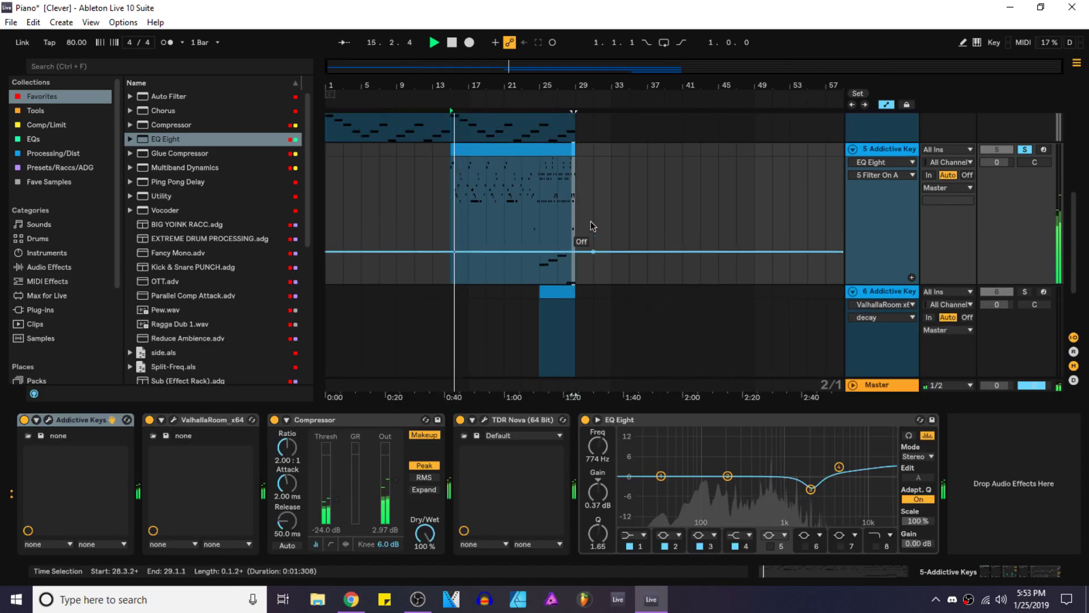
pyautogui.hotkey('ctrl', 's')
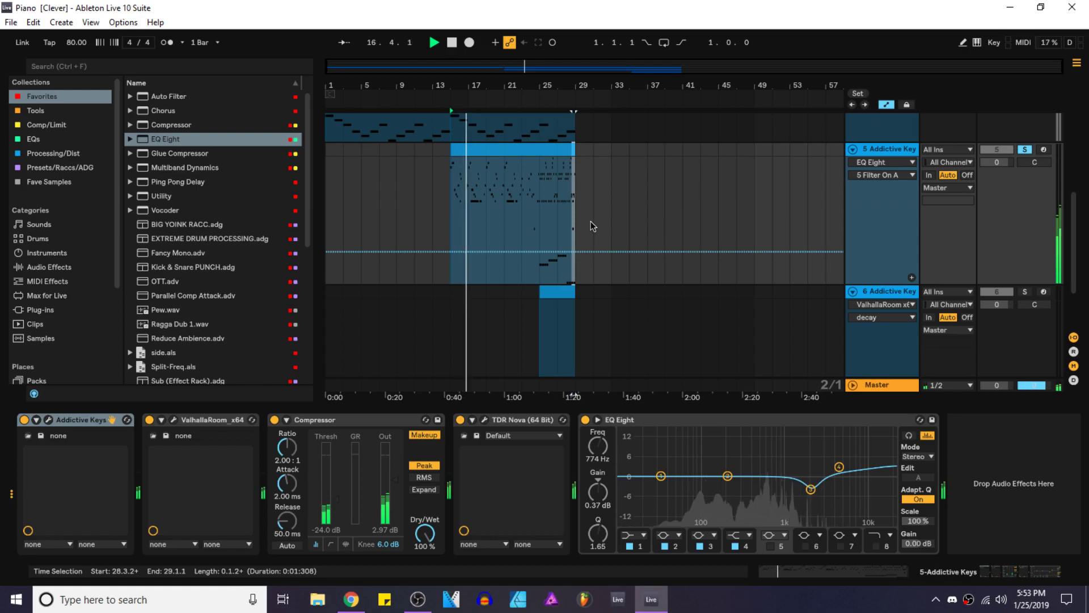
pyautogui.press('space')
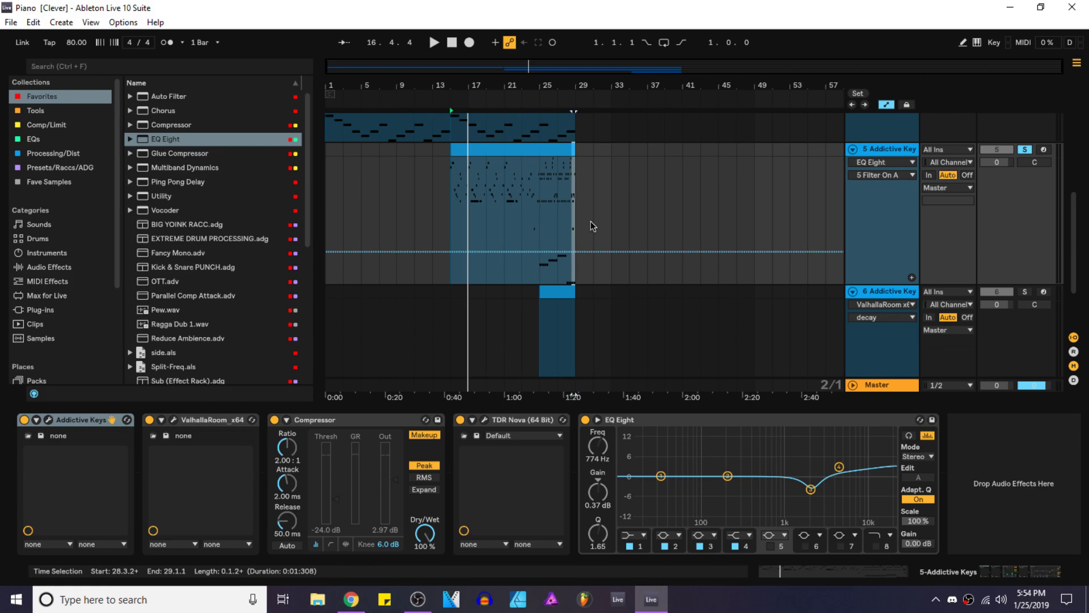
pyautogui.press('space')
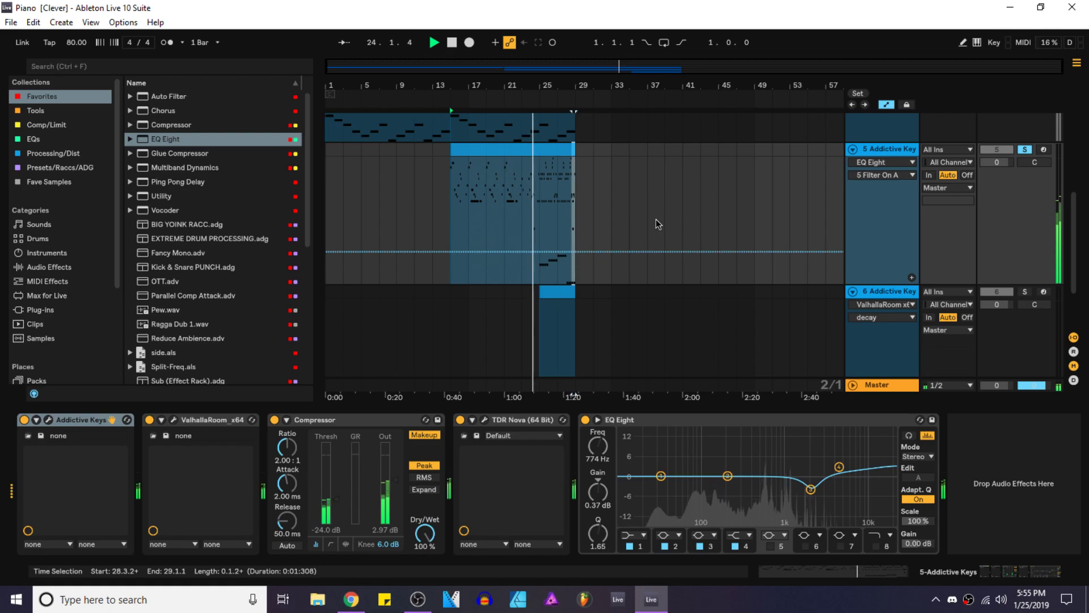
# Step: Move band 4 of the bass track's EQ Eight to about 7.42 kHz and -2.11 dB
pyautogui.scroll(1, 656, 224)
pyautogui.click(883, 321)
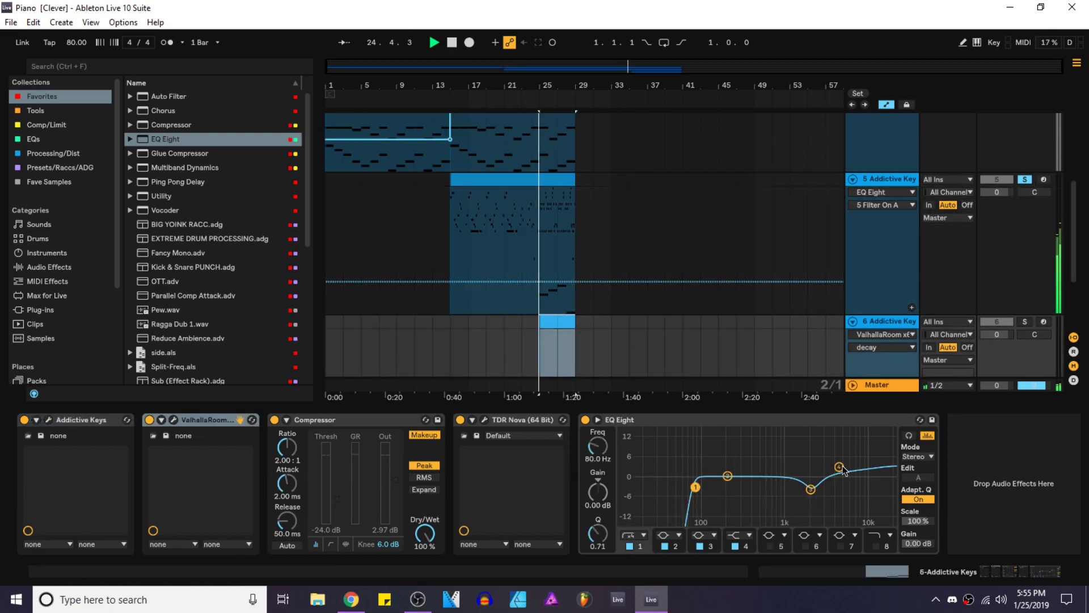
pyautogui.moveTo(840, 467); pyautogui.dragTo(854, 482)
# Step: Open the melody clip, cut the low C1 to C2 bass notes in bars 11 to 14 and stop playback
pyautogui.scroll(8, 613, 200)
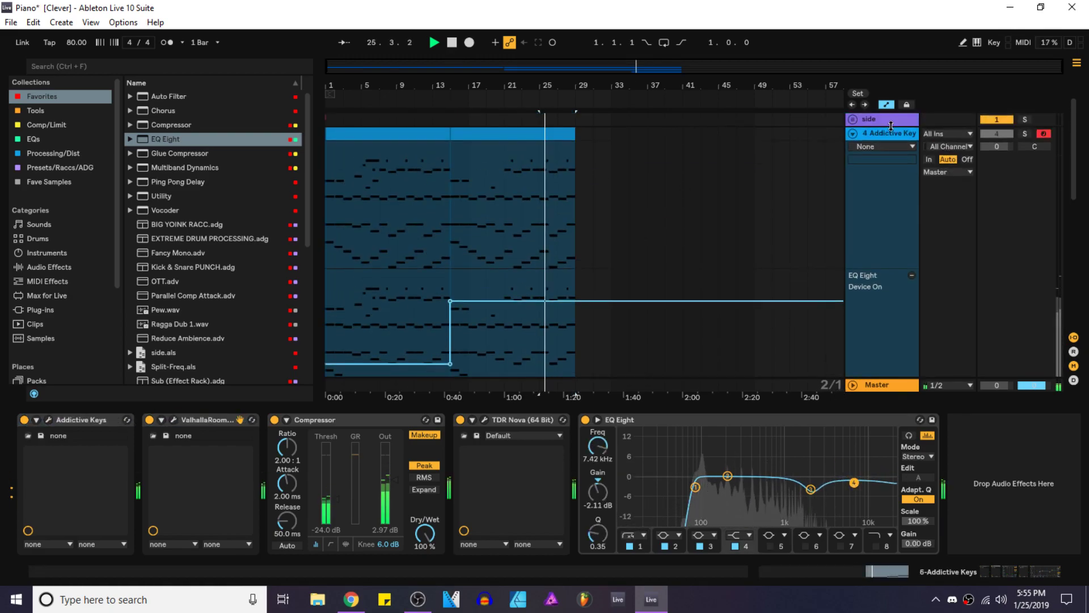
pyautogui.click(889, 132)
pyautogui.scroll(-5, 570, 272)
pyautogui.doubleClick(547, 148)
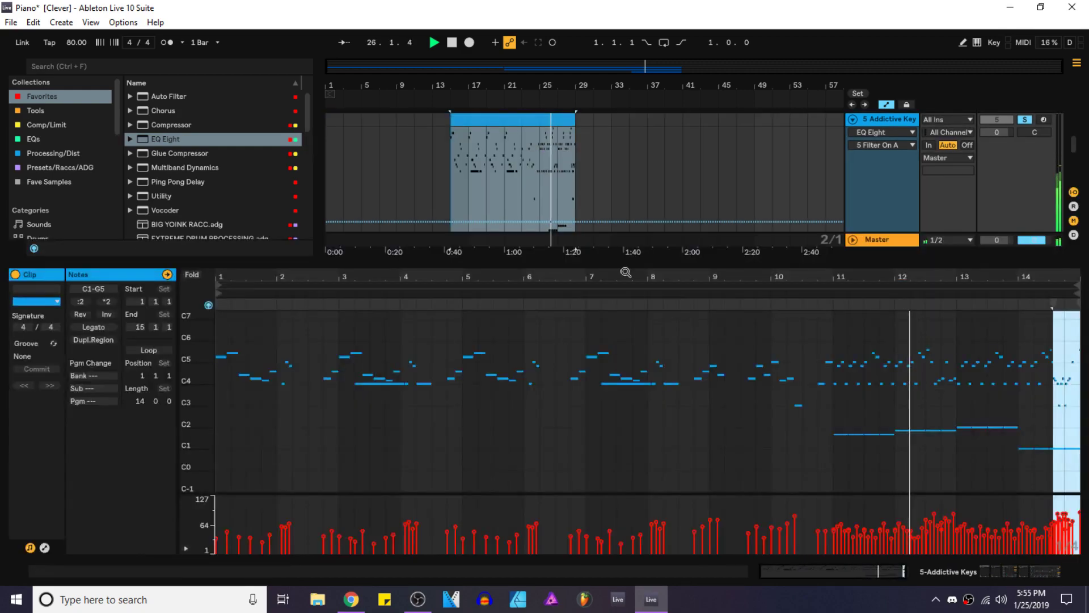
pyautogui.scroll(-8, 588, 206)
pyautogui.scroll(7, 586, 204)
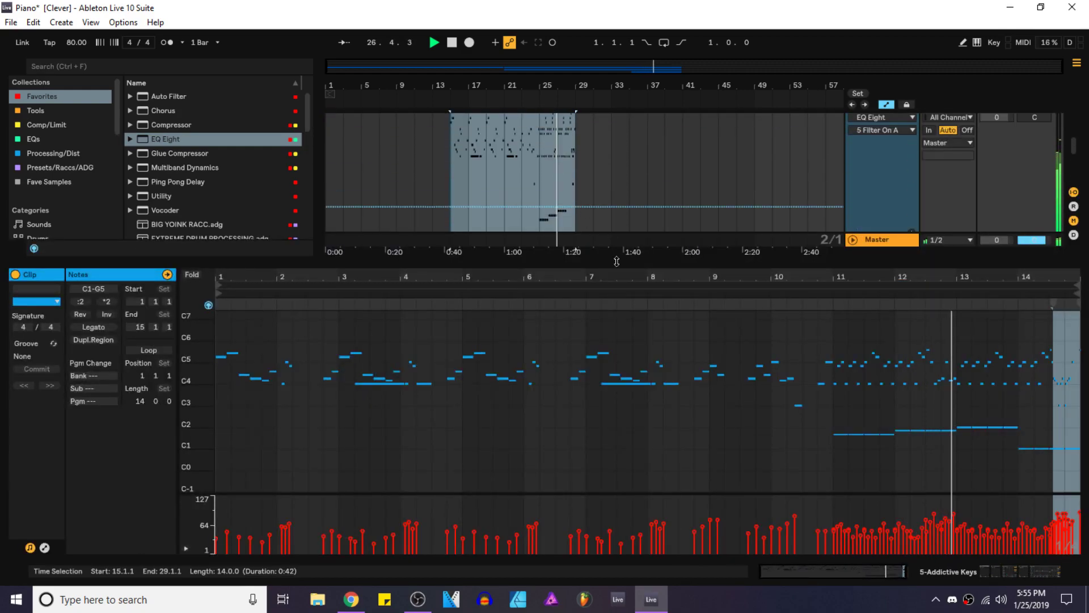
pyautogui.moveTo(847, 471); pyautogui.dragTo(1080, 421)
pyautogui.moveTo(810, 456); pyautogui.dragTo(1087, 443)
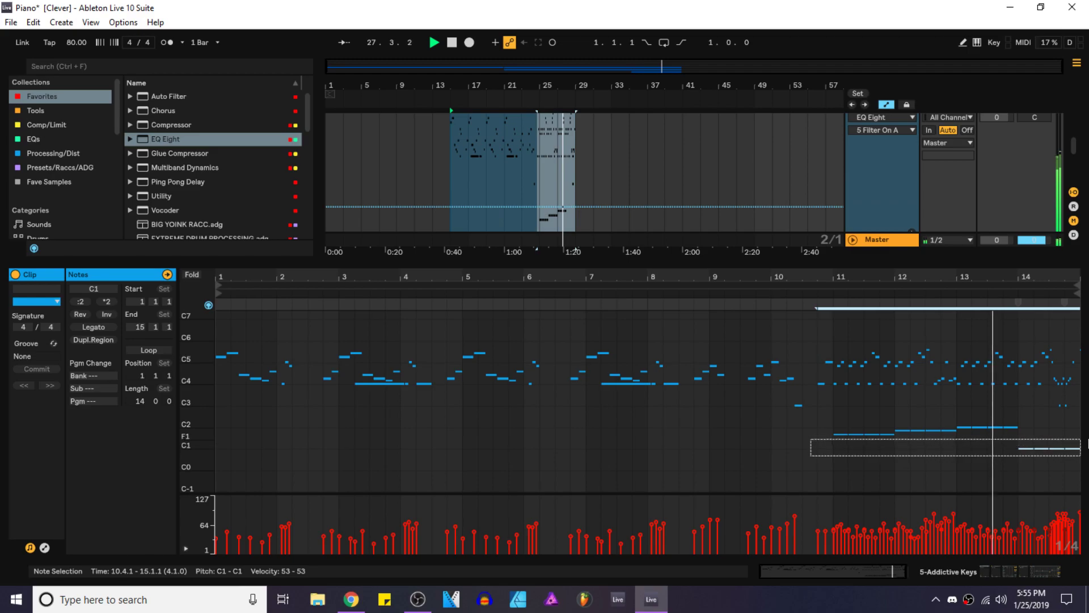
pyautogui.press('Delete')
pyautogui.press('space')
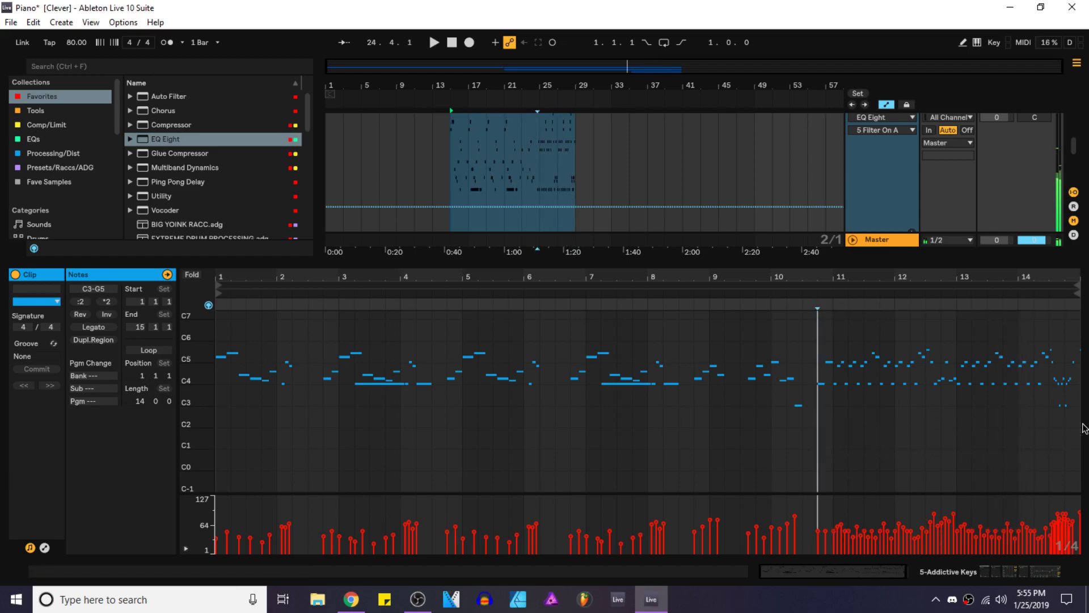
# Step: Replace all notes in the bass track's clip with the cut C1 to C2 bass notes and play from 25.1.1
pyautogui.scroll(-2, 575, 176)
pyautogui.click(563, 142)
pyautogui.scroll(-1, 563, 143)
pyautogui.scroll(1, 561, 121)
pyautogui.doubleClick(567, 141)
pyautogui.moveTo(190, 398); pyautogui.dragTo(238, 329)
pyautogui.moveTo(198, 488); pyautogui.dragTo(1088, 335)
pyautogui.press('Delete')
pyautogui.hotkey('ctrl', 'v')
pyautogui.moveTo(295, 401); pyautogui.dragTo(248, 418)
pyautogui.press('space')
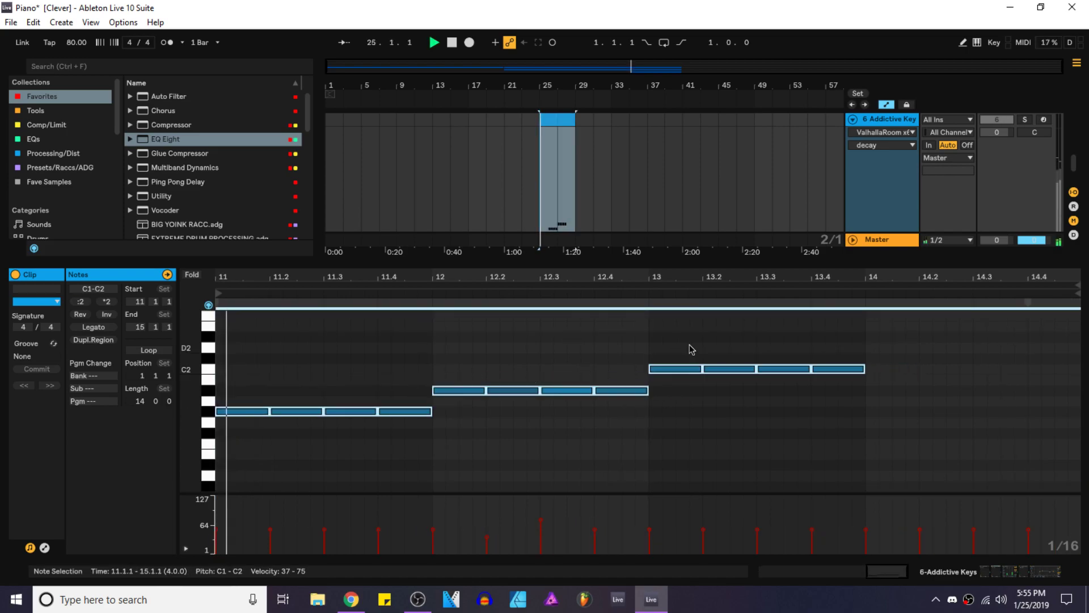
# Step: Move band 4 of the bass track's EQ Eight to about 6.39 kHz and -4.83 dB, and save the set
pyautogui.click(1030, 578)
pyautogui.moveTo(859, 481); pyautogui.dragTo(854, 491)
pyautogui.hotkey('ctrl', 's')
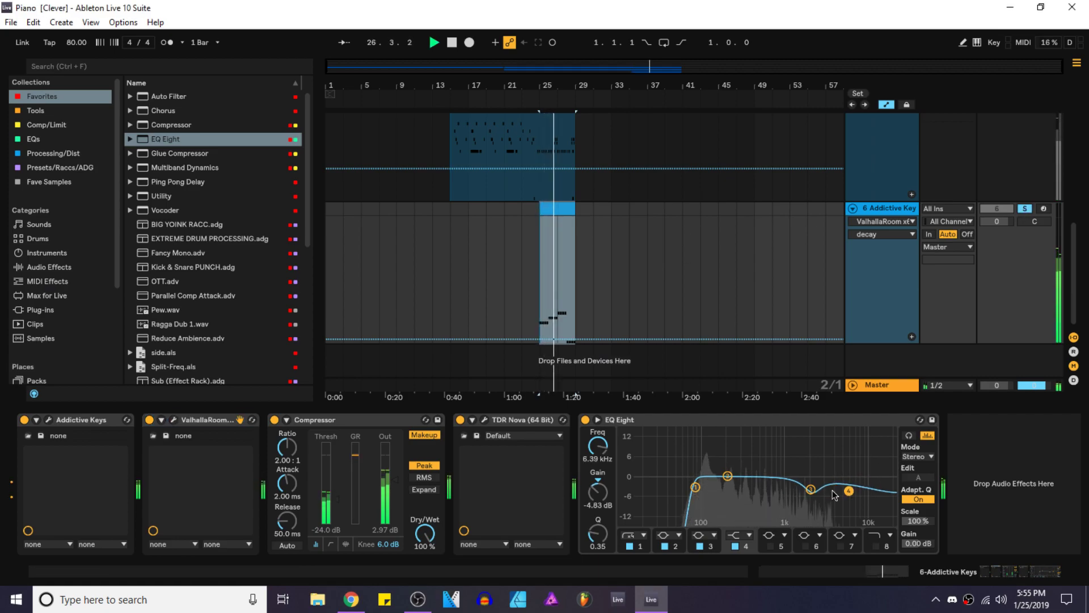
pyautogui.press('space')
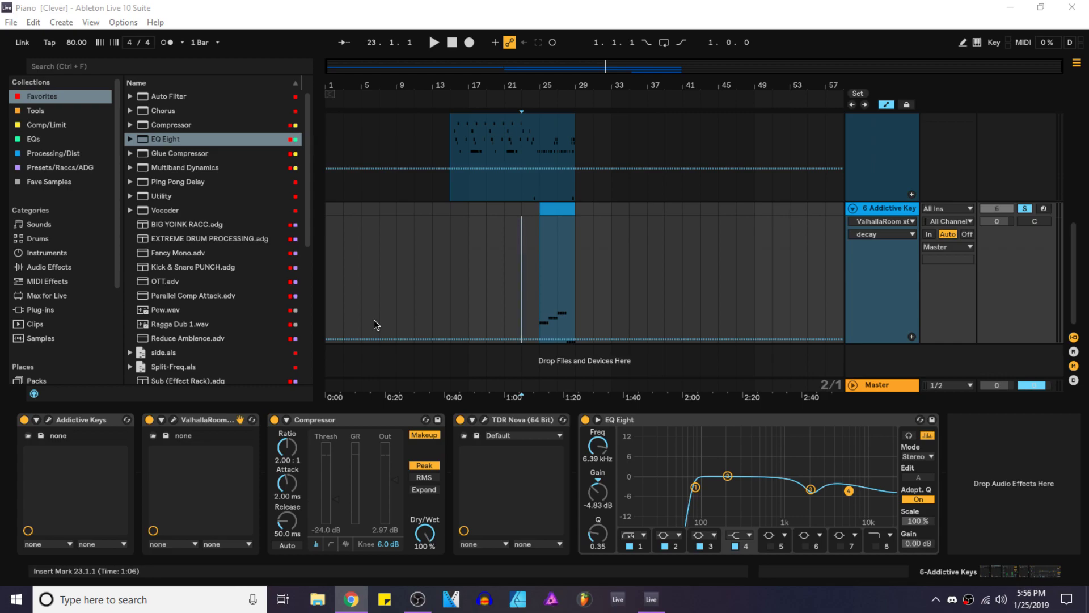
# Step: Take the bass track out of solo and play the arrangement from the start
pyautogui.press('space')
pyautogui.click(1021, 210)
pyautogui.press('space')
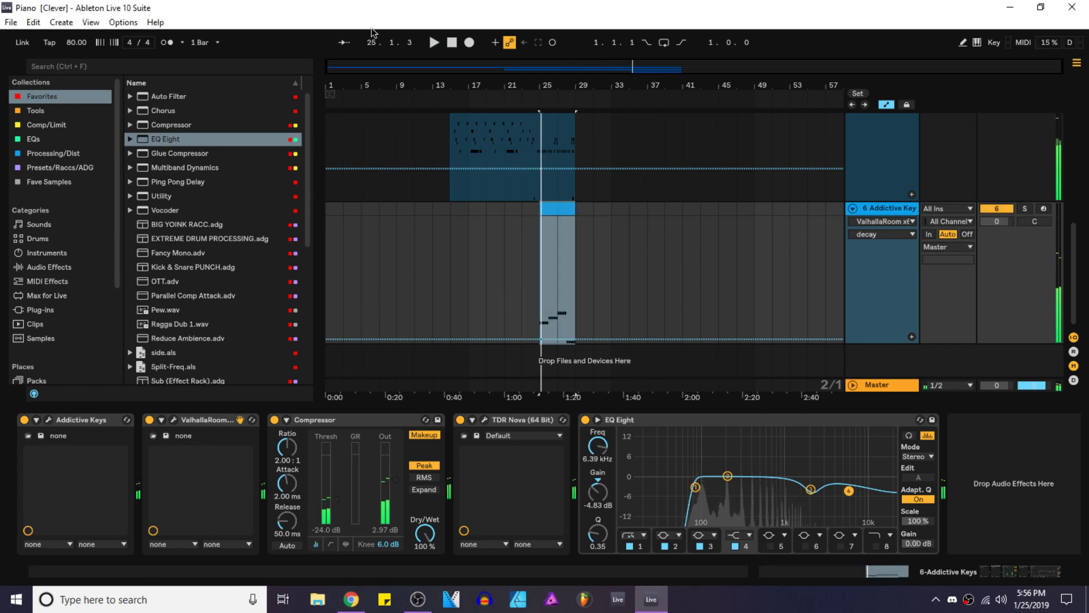
pyautogui.click(452, 43)
pyautogui.press('space')
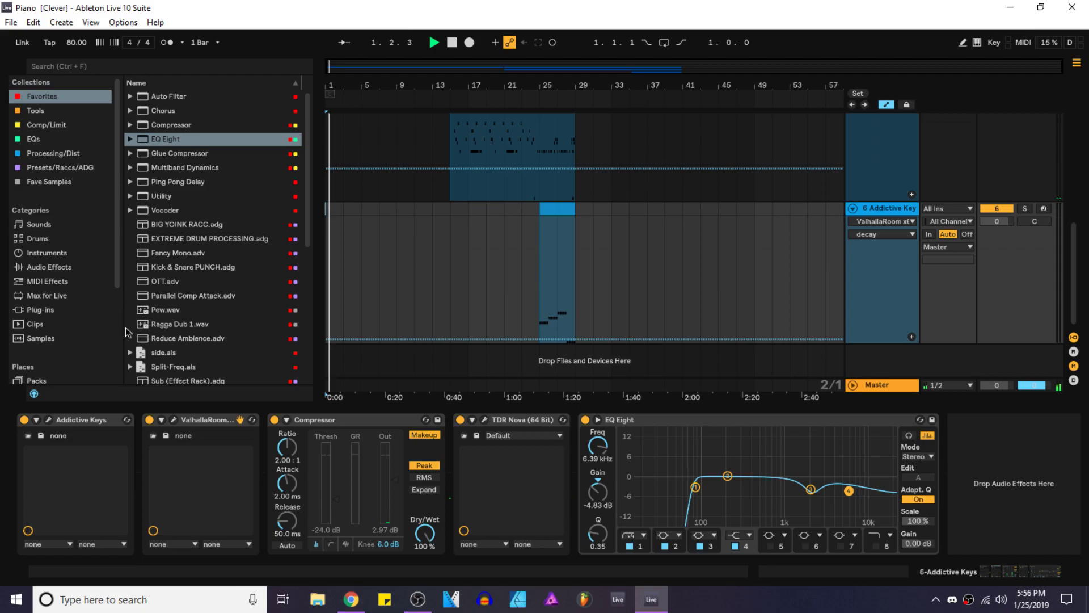
# Step: Hide the detail view and search the Samples folder for "crack"
pyautogui.click(840, 575)
pyautogui.moveTo(758, 266); pyautogui.dragTo(751, 281)
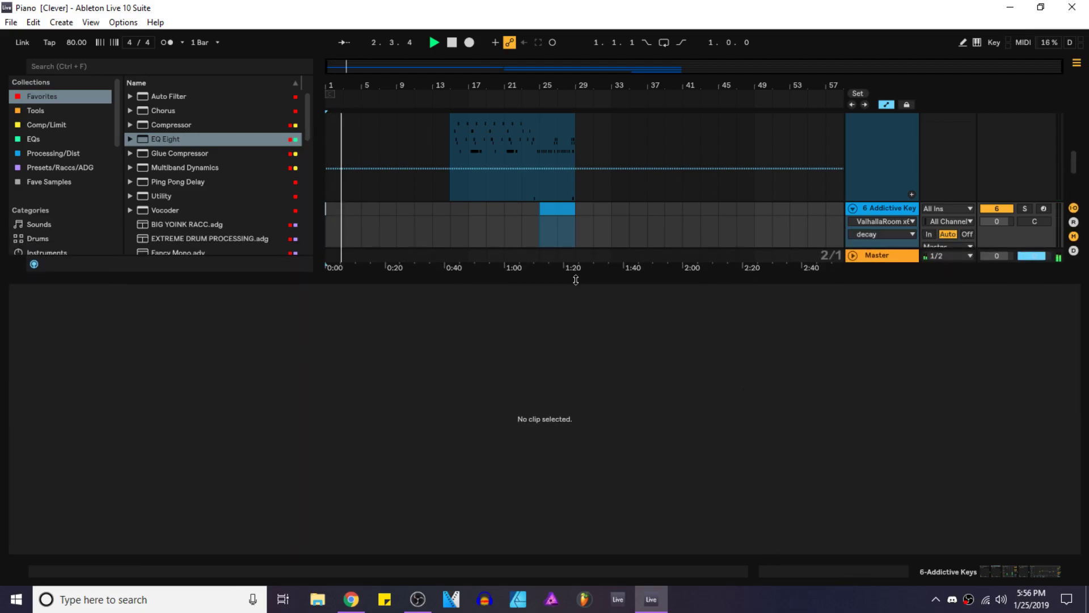
pyautogui.hotkey('ctrl', 'alt', 'l')
pyautogui.click(36, 426)
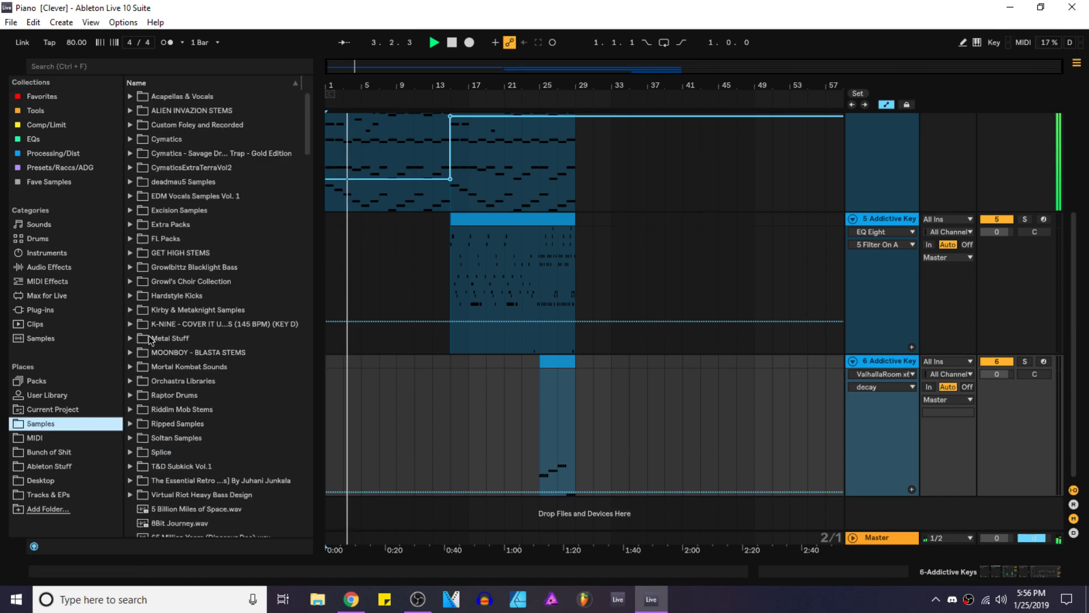
pyautogui.click(190, 67)
pyautogui.write('crack')
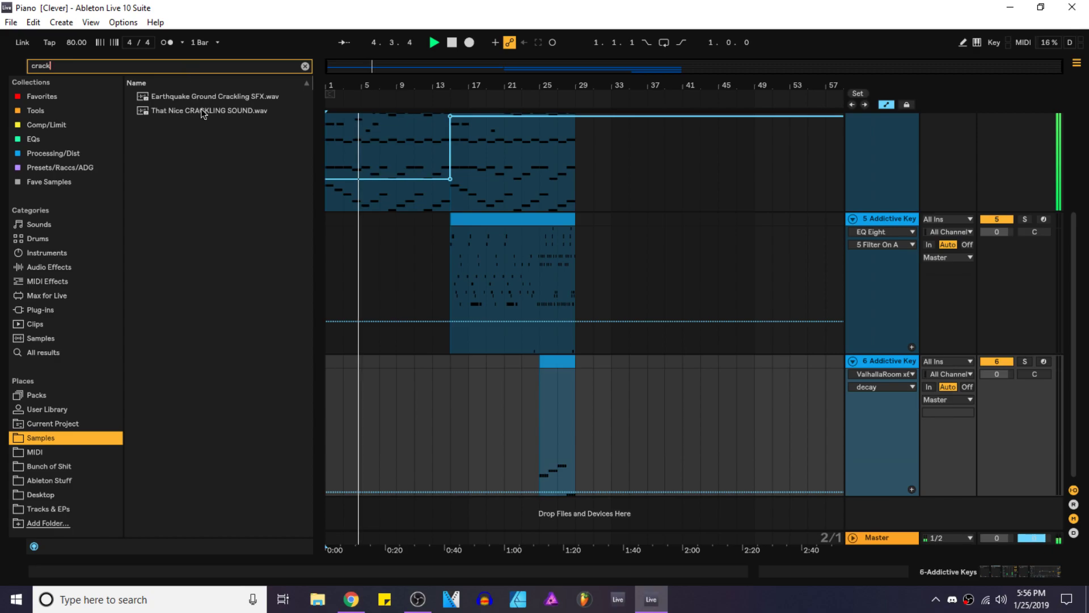
# Step: Preview That Nice CRACKLING SOUND.wav, place it on a new audio track starting at bar 1 and resume playback
pyautogui.click(200, 110)
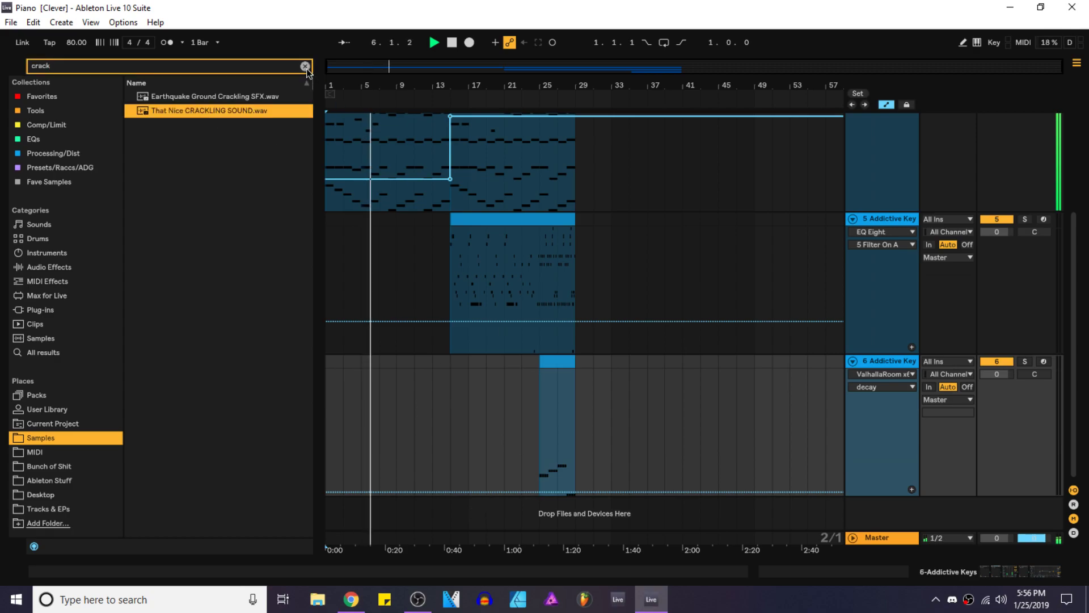
pyautogui.moveTo(178, 113); pyautogui.dragTo(469, 504)
pyautogui.press('space')
pyautogui.moveTo(533, 438); pyautogui.dragTo(363, 437)
pyautogui.press('space')
# Step: Add an EQ Eight to the crackle track with band 1's low cut at about 2.76 kHz, and set the track volume to -12 dB
pyautogui.click(54, 97)
pyautogui.moveTo(165, 139); pyautogui.dragTo(440, 469)
pyautogui.moveTo(100, 476); pyautogui.dragTo(258, 487)
pyautogui.moveTo(996, 332); pyautogui.dragTo(997, 359)
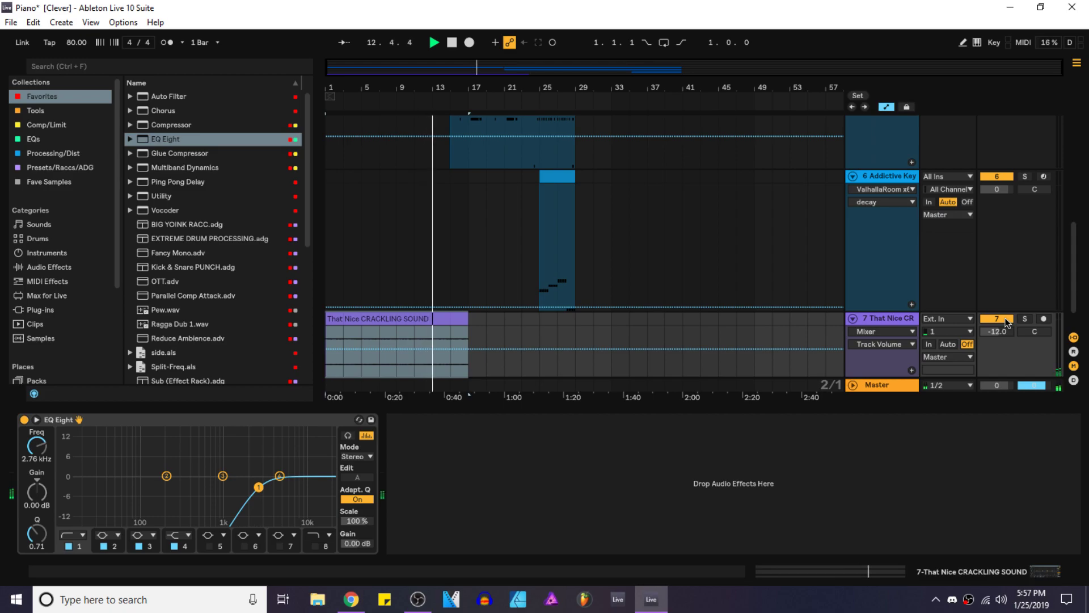
# Step: Set the crackle EQ's band 4 to about 9.58 kHz and 5.58 dB, and enable band 6 at about 2.90 kHz, -5 dB with Q 5.74
pyautogui.moveTo(280, 476); pyautogui.dragTo(302, 458)
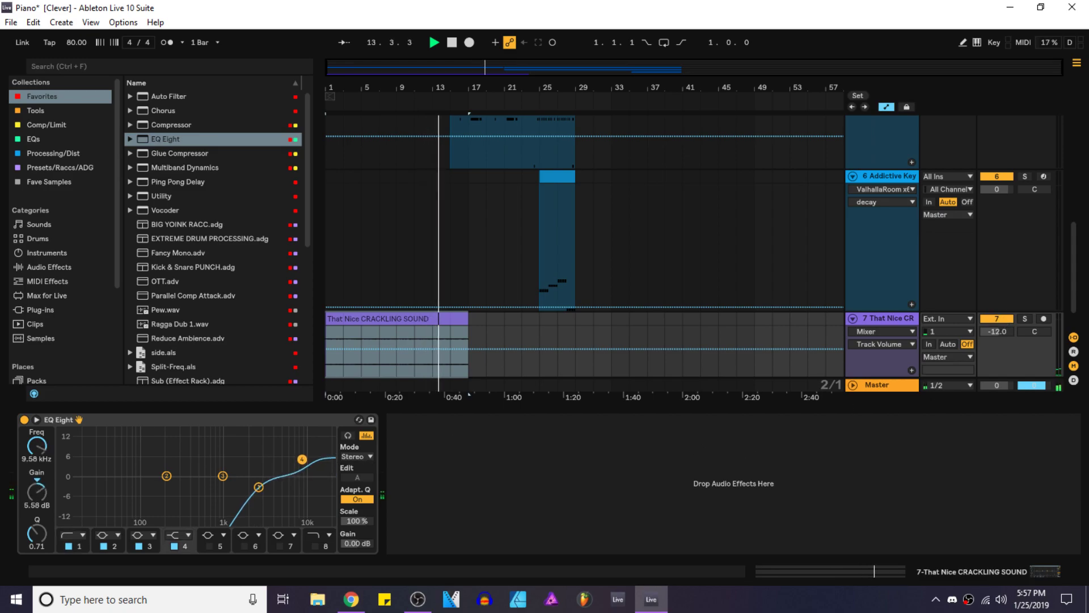
pyautogui.hotkey('ctrl', 's')
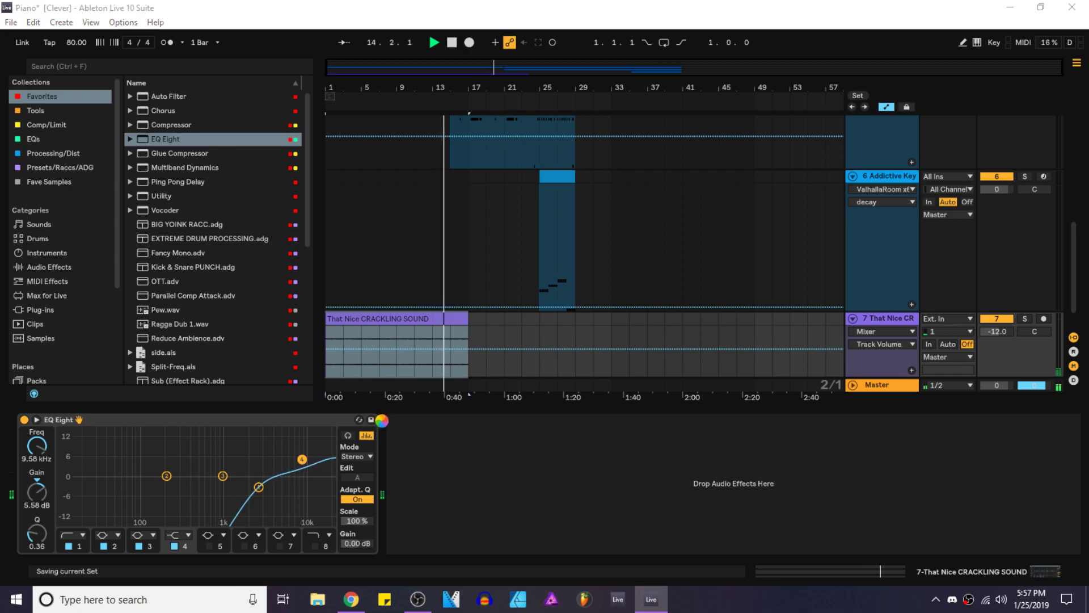
pyautogui.click(253, 548)
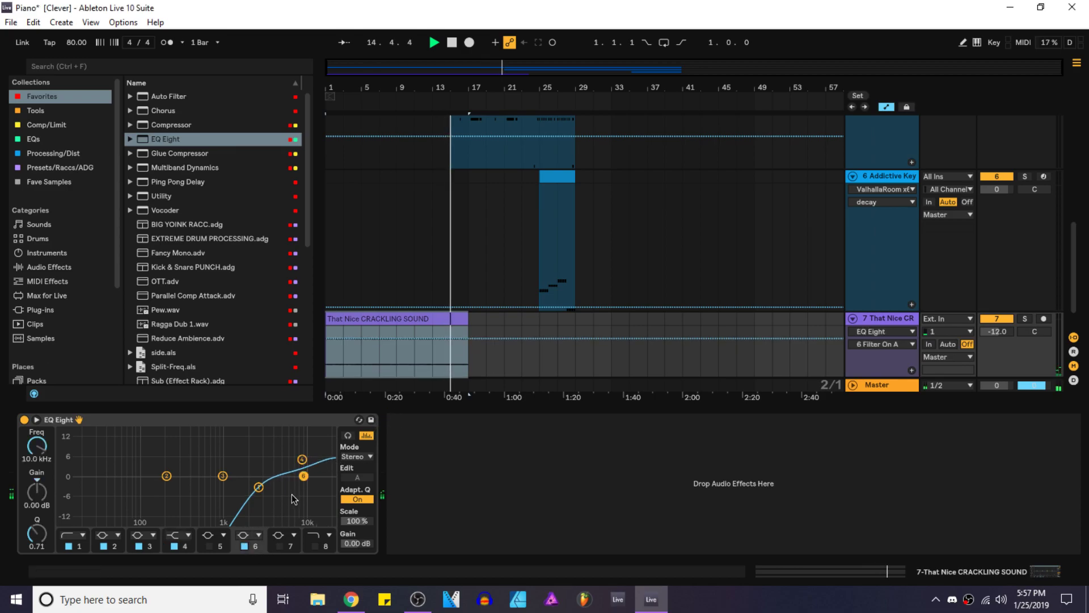
pyautogui.moveTo(260, 475); pyautogui.dragTo(260, 392)
pyautogui.moveTo(37, 495); pyautogui.dragTo(45, 489)
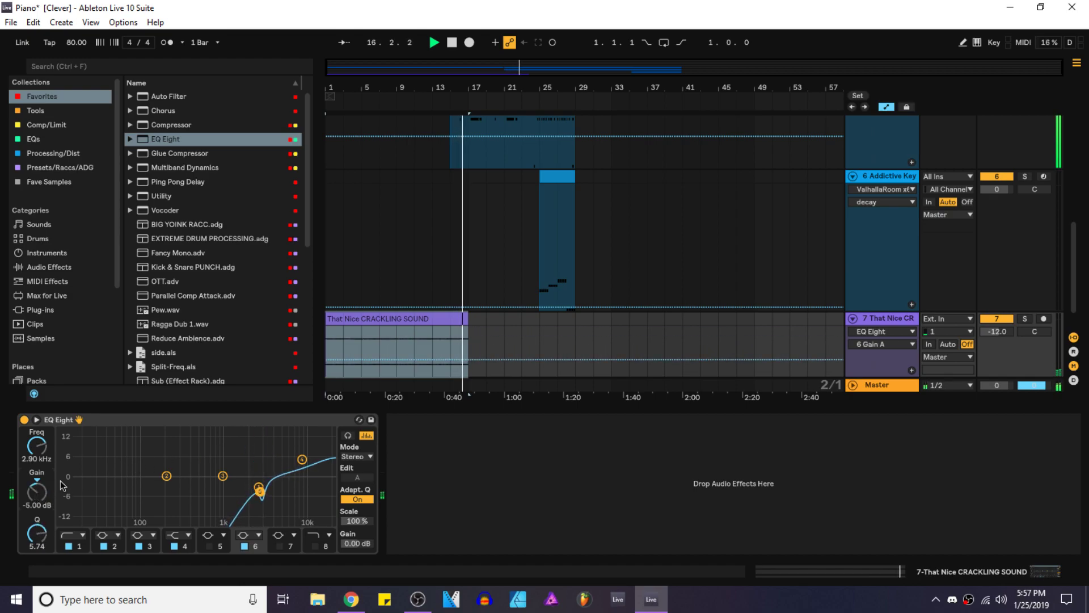
# Step: Duplicate the crackling sound clip directly after itself so it runs from bar 17 to bar 33
pyautogui.click(462, 329)
pyautogui.hotkey('ctrl', 'd')
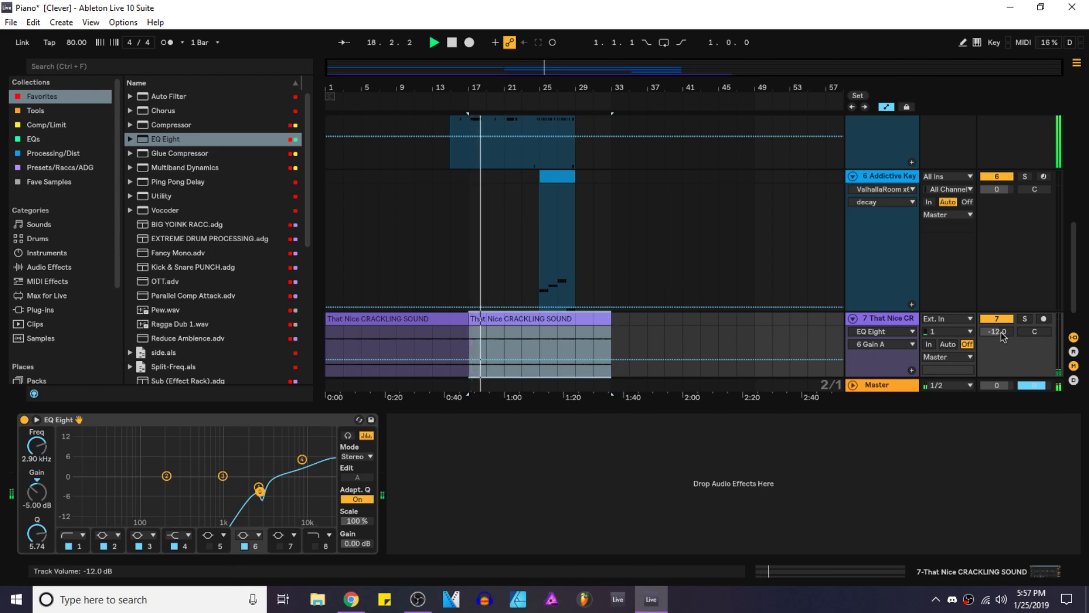
# Step: Move band 1 of the crackle EQ to about 1.86 kHz, turn off bands 2 and 3, and save the set
pyautogui.click(259, 488)
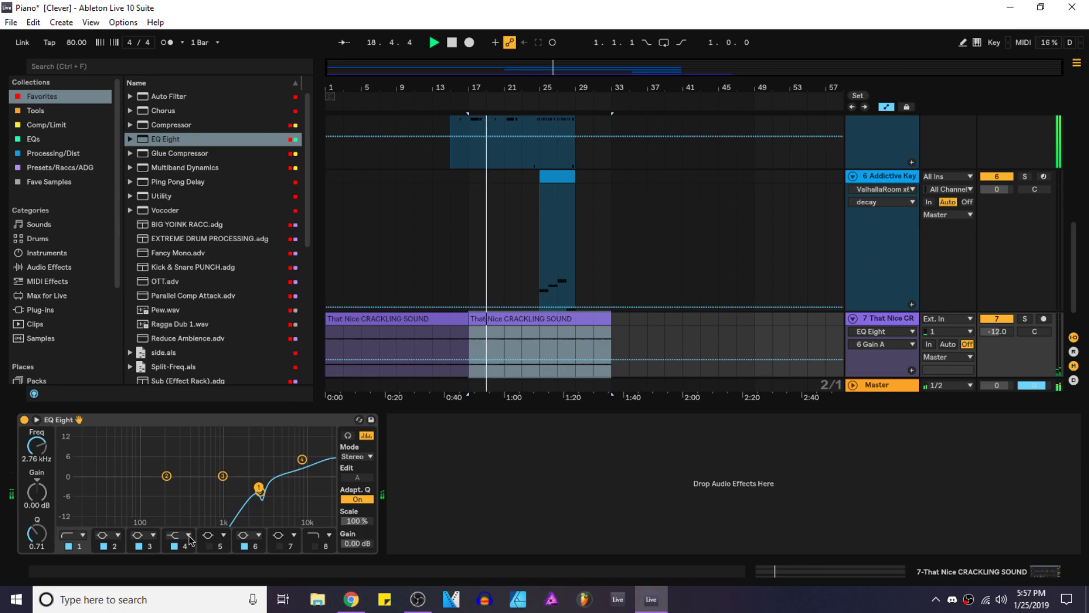
pyautogui.moveTo(221, 474); pyautogui.dragTo(245, 487)
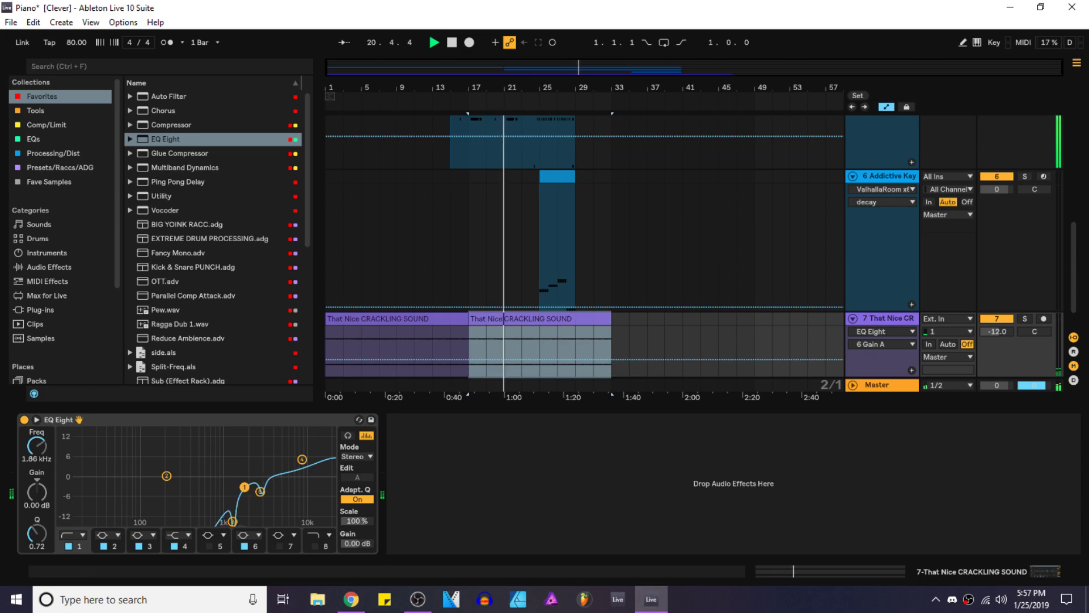
pyautogui.click(103, 546)
pyautogui.click(146, 535)
pyautogui.click(139, 546)
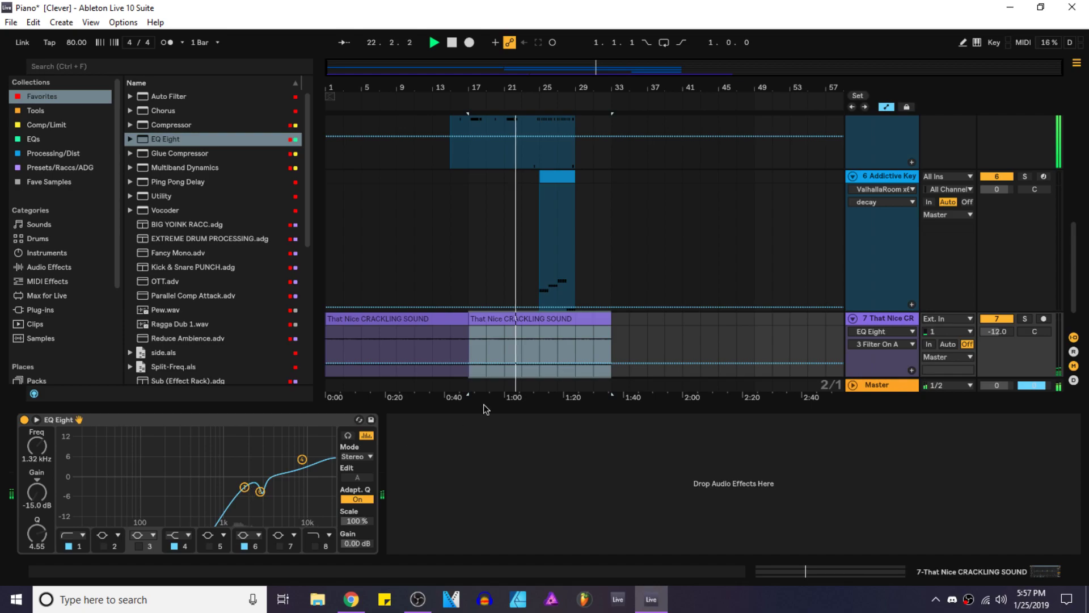
pyautogui.hotkey('ctrl', 'alt', 'l')
pyautogui.hotkey('ctrl', 's')
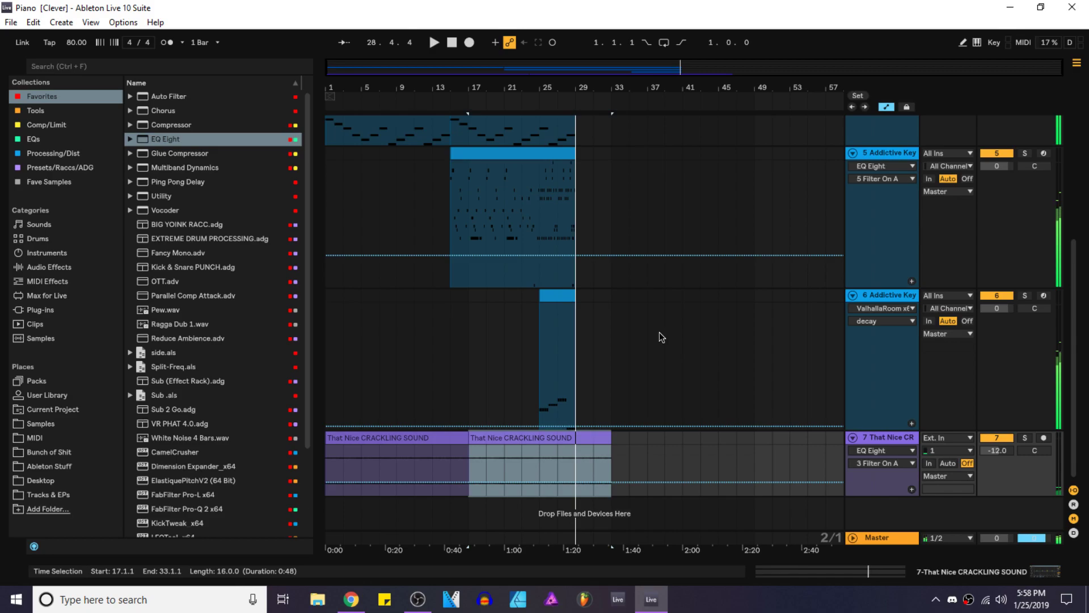
# Step: Play from 23.1.1, split the progression and melody clips at 25.1.1 and fold all tracks
pyautogui.keyDown('ctrl'); pyautogui.scroll(3, 557, 289); pyautogui.keyUp('ctrl')
pyautogui.click(440, 326)
pyautogui.press('space')
pyautogui.scroll(2, 494, 318)
pyautogui.keyDown('ctrl'); pyautogui.scroll(3, 496, 403); pyautogui.keyUp('ctrl')
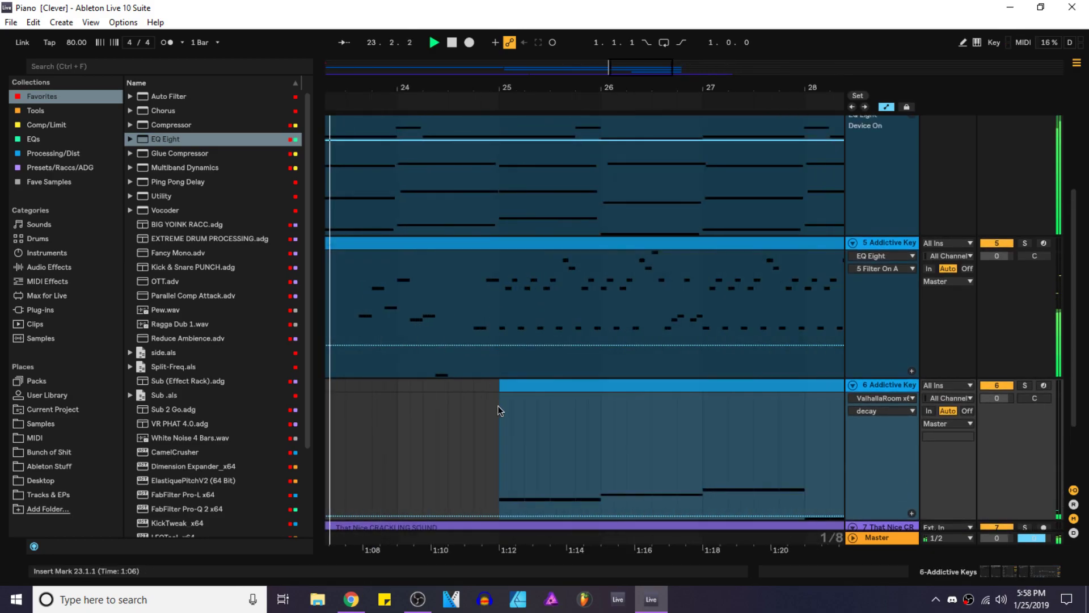
pyautogui.scroll(2, 499, 297)
pyautogui.click(498, 266)
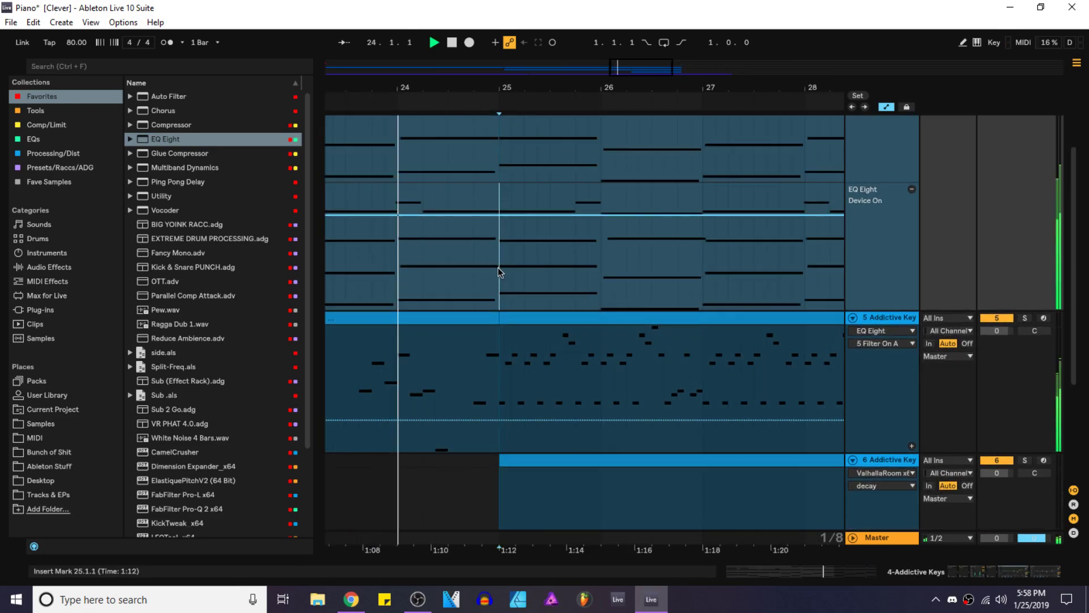
pyautogui.keyDown('ctrl'); pyautogui.scroll(-4, 498, 267); pyautogui.keyUp('ctrl')
pyautogui.scroll(2, 498, 267)
pyautogui.keyDown('alt'); pyautogui.click(853, 377); pyautogui.keyUp('alt')
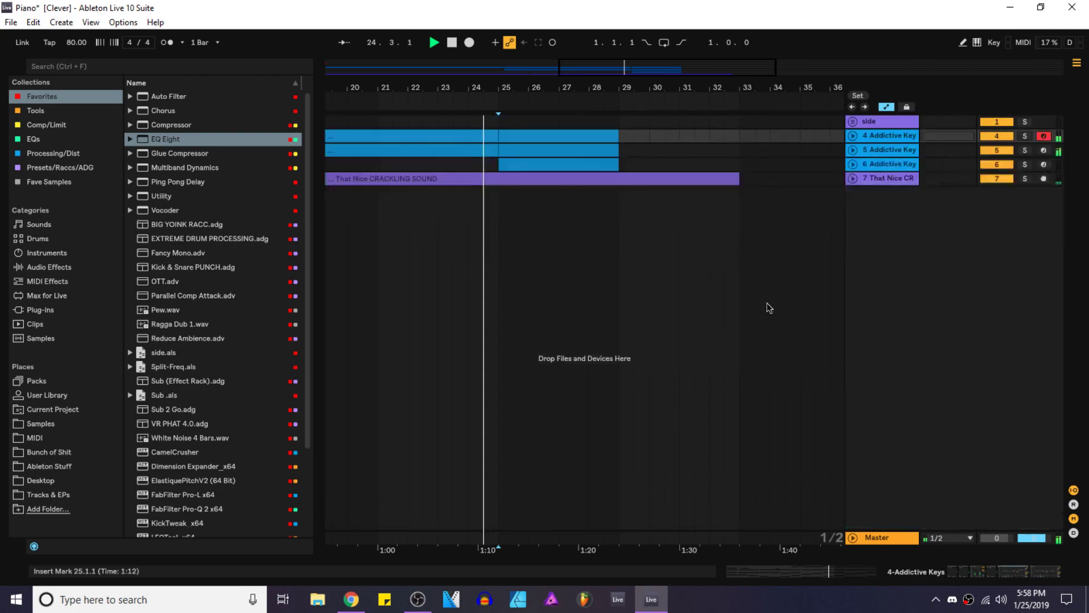
# Step: Duplicate the clips spanning bars 25 to 29 on tracks 4, 5 and 6 to extend them to bar 33
pyautogui.click(575, 148)
pyautogui.keyDown('shift'); pyautogui.click(576, 163); pyautogui.keyUp('shift')
pyautogui.keyDown('shift'); pyautogui.click(576, 136); pyautogui.keyUp('shift')
pyautogui.keyDown('ctrl'); pyautogui.scroll(-2, 576, 160); pyautogui.keyUp('ctrl')
pyautogui.hotkey('ctrl', 'd')
pyautogui.click(592, 221)
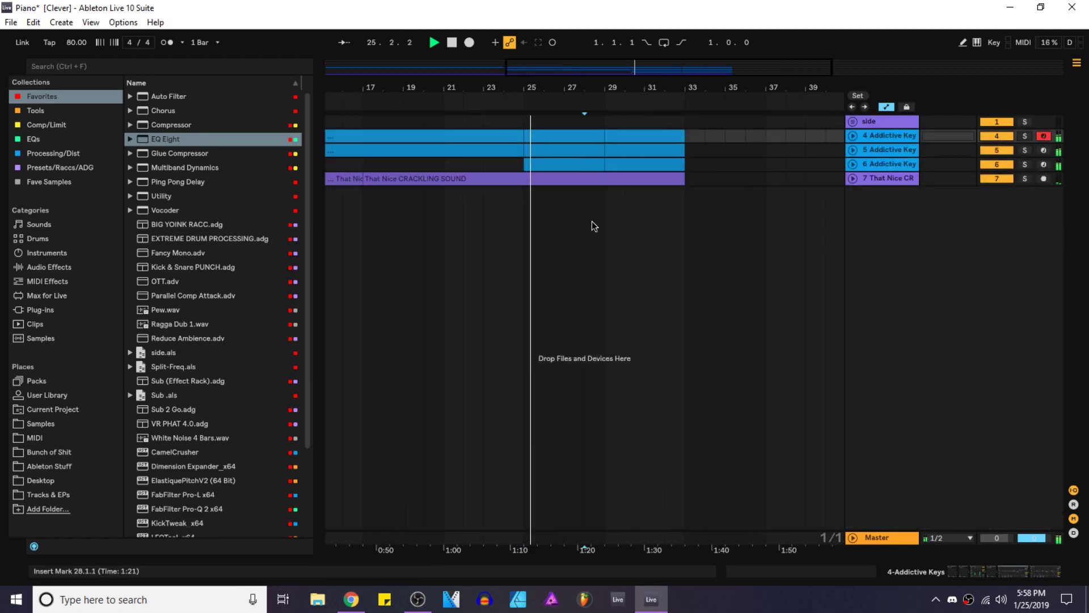
# Step: Save the set, unfold tracks 5 and 6 and open the melody clip that starts at bar 25
pyautogui.click(902, 161)
pyautogui.hotkey('ctrl', 's')
pyautogui.click(853, 164)
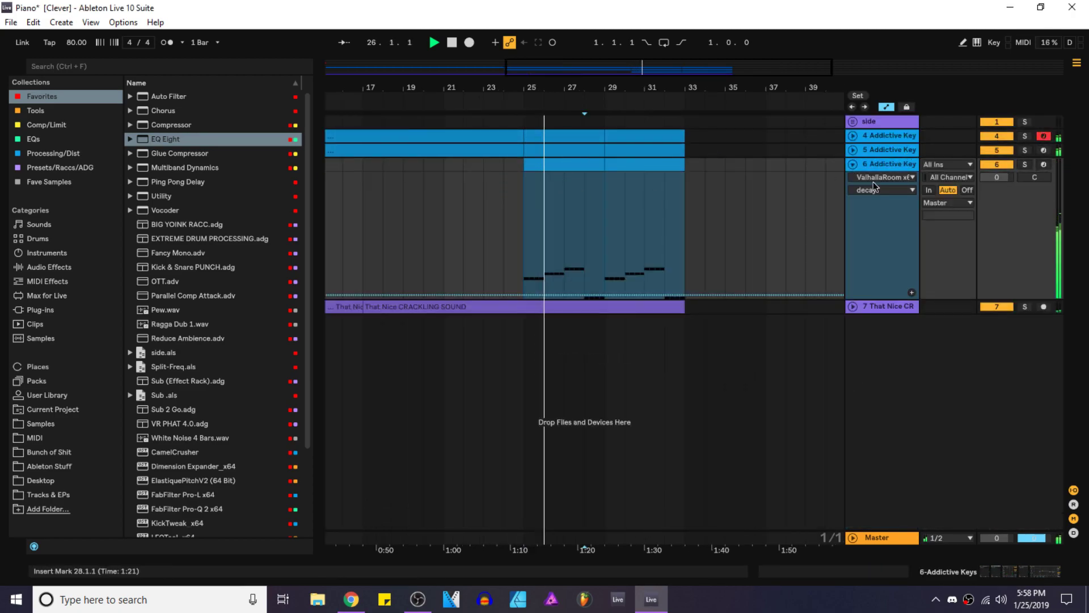
pyautogui.click(853, 149)
pyautogui.click(599, 163)
pyautogui.click(594, 163)
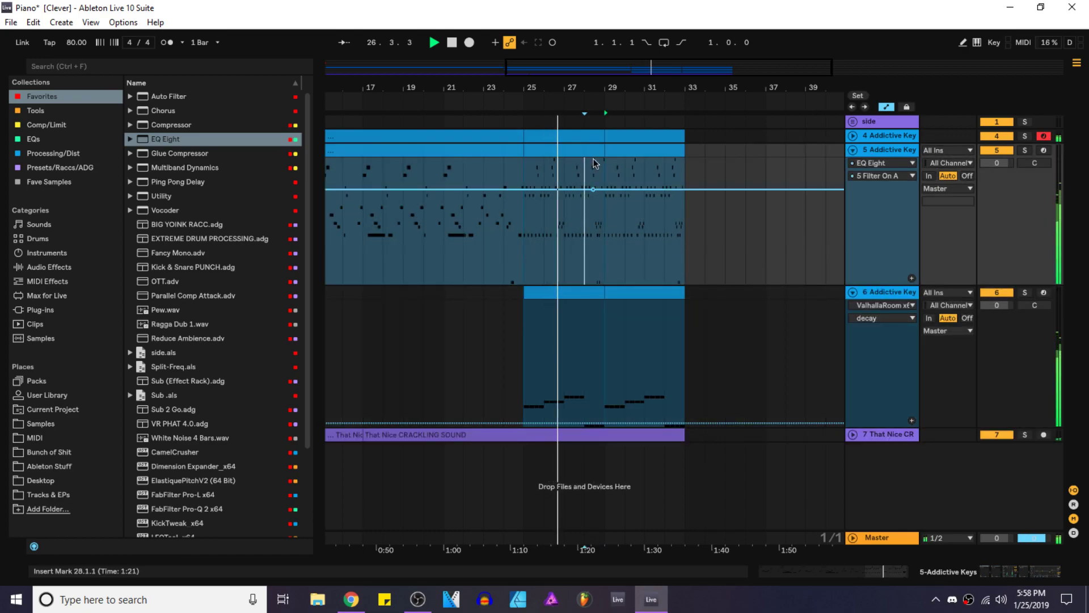
pyautogui.doubleClick(591, 150)
# Step: Enlarge the note editor, then double, reverse and halve the timing of the closing C3 to C5 notes after 14.3, and play them
pyautogui.moveTo(942, 404); pyautogui.dragTo(976, 94)
pyautogui.moveTo(983, 367); pyautogui.dragTo(1061, 189)
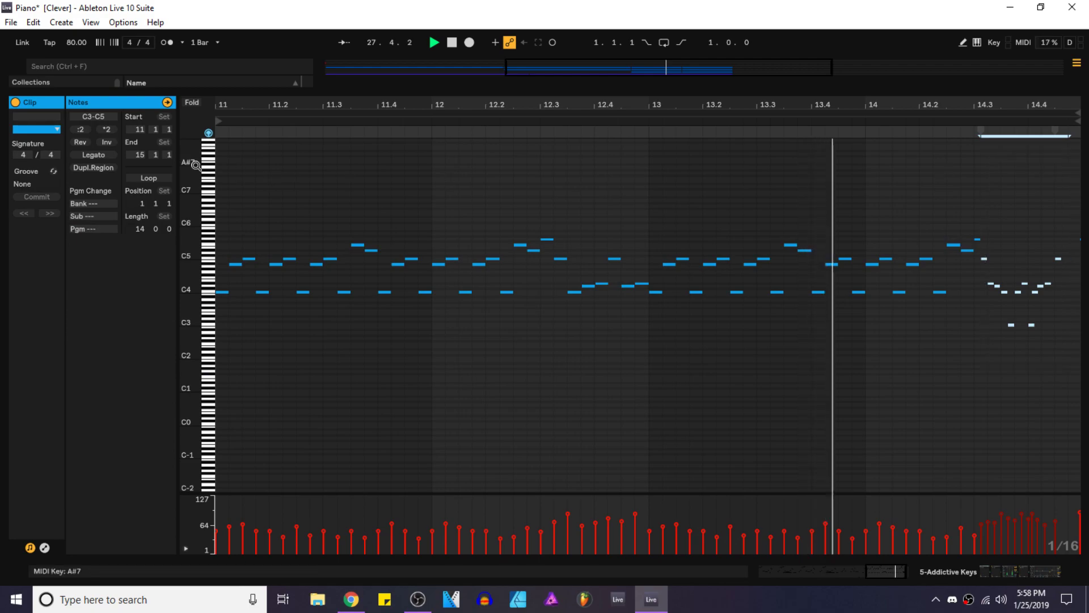
pyautogui.click(107, 129)
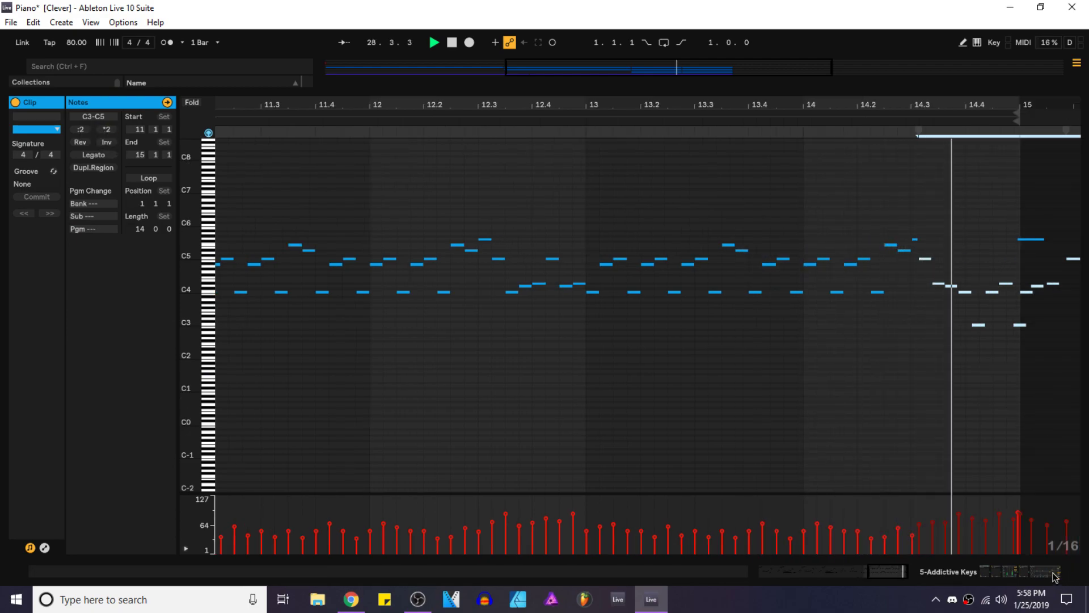
pyautogui.press('space')
pyautogui.click(80, 142)
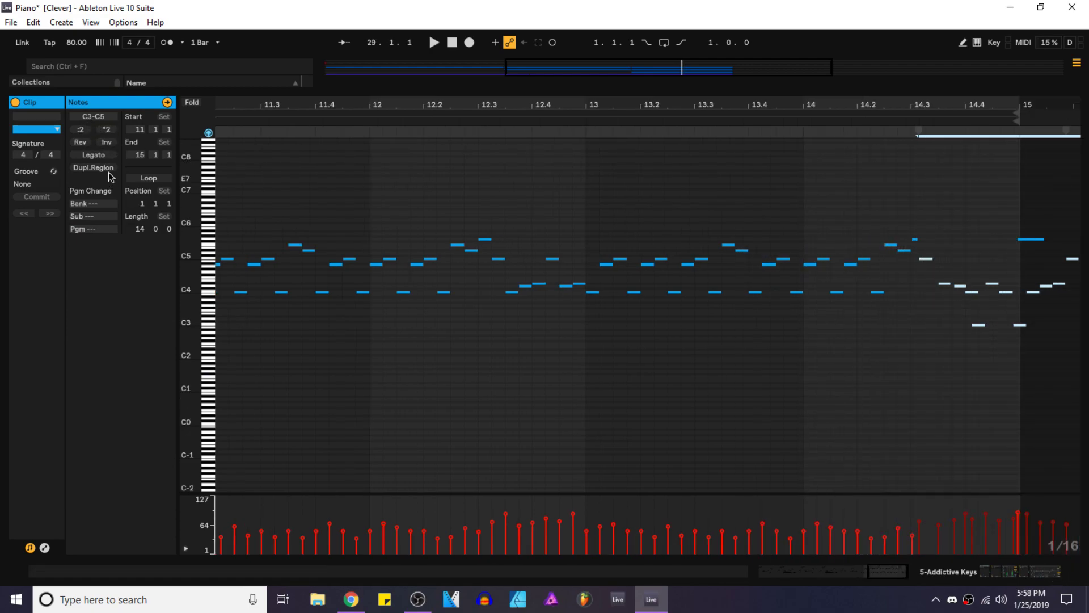
pyautogui.click(80, 129)
pyautogui.click(925, 195)
pyautogui.press('space')
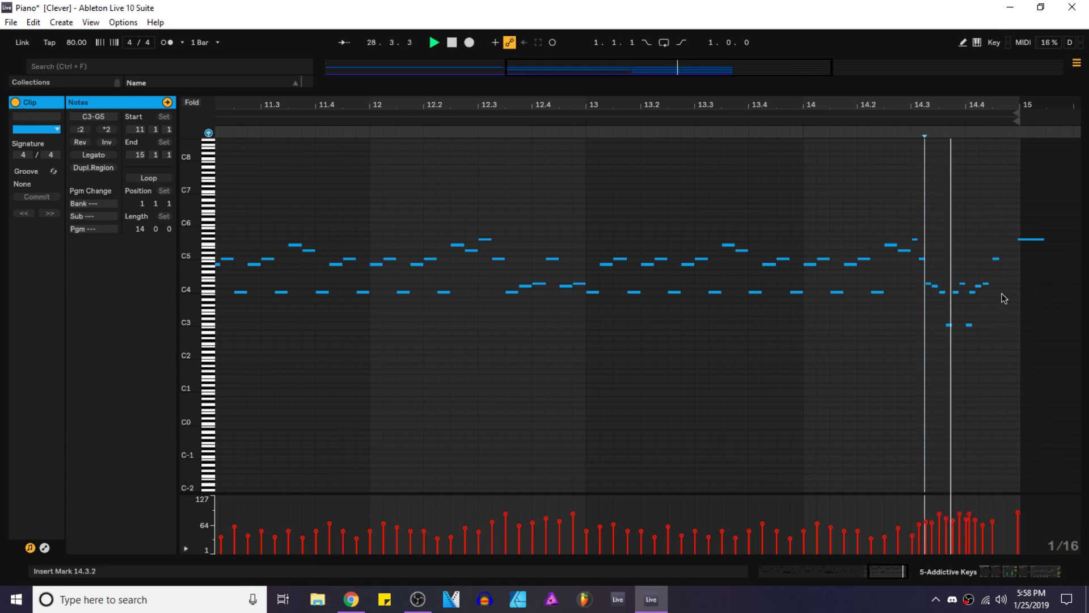
# Step: Move the long G5 note at bar 15 of the melody clip earlier to just after 14.4.3 and play the ending
pyautogui.click(1021, 239)
pyautogui.moveTo(1021, 240); pyautogui.dragTo(1008, 240)
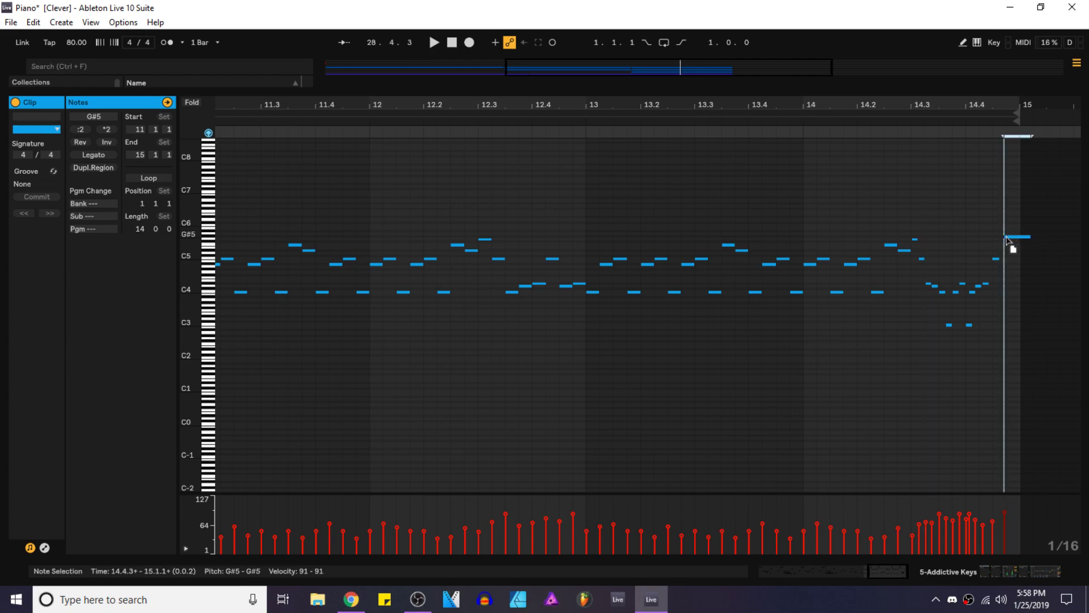
pyautogui.press('space')
pyautogui.scroll(2, 1010, 242)
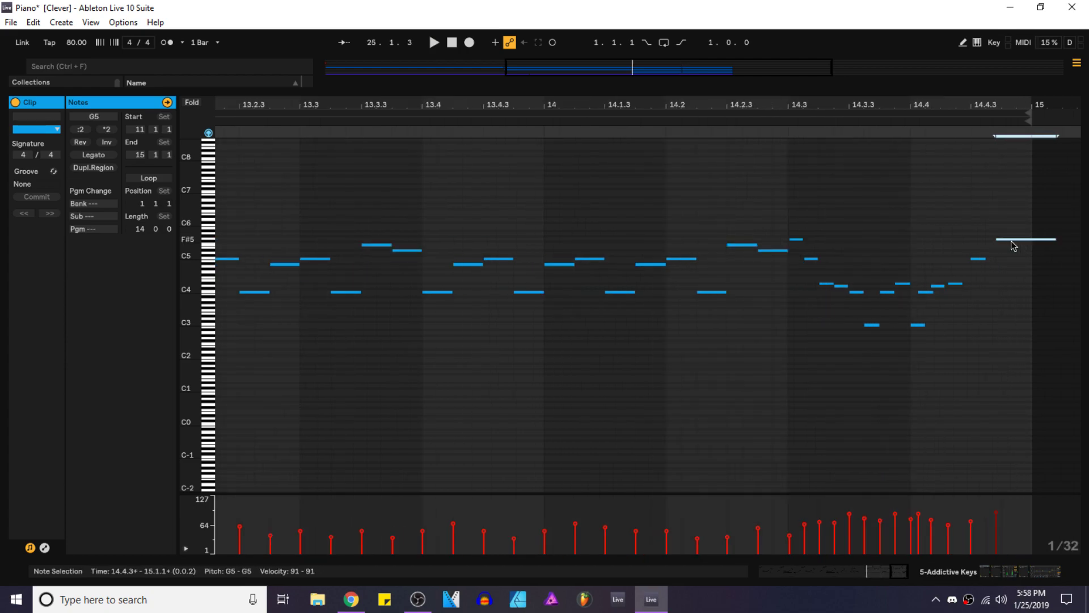
pyautogui.click(913, 246)
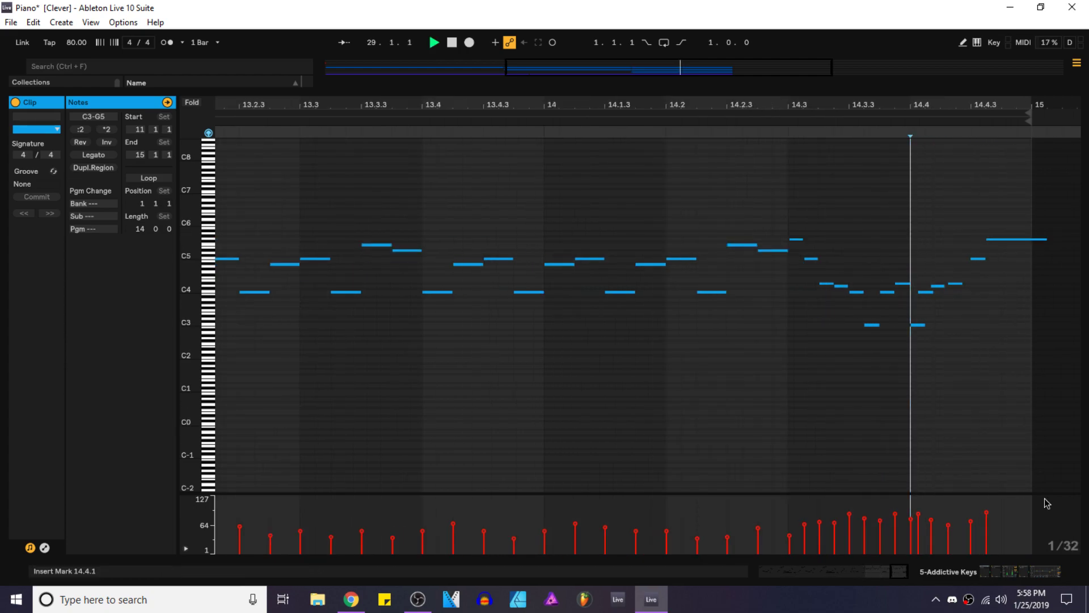
# Step: Move the phrase's closing note to 14.4.4, trim it to end at bar 15 and transpose it down to G3
pyautogui.moveTo(992, 239); pyautogui.dragTo(1004, 239)
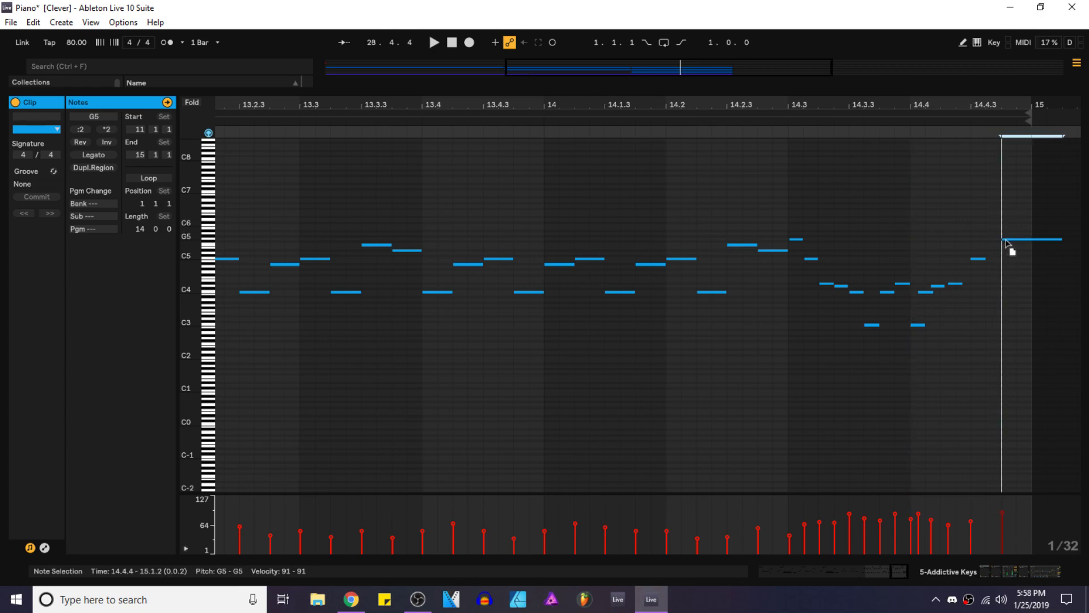
pyautogui.click(896, 220)
pyautogui.moveTo(1059, 239); pyautogui.dragTo(1039, 246)
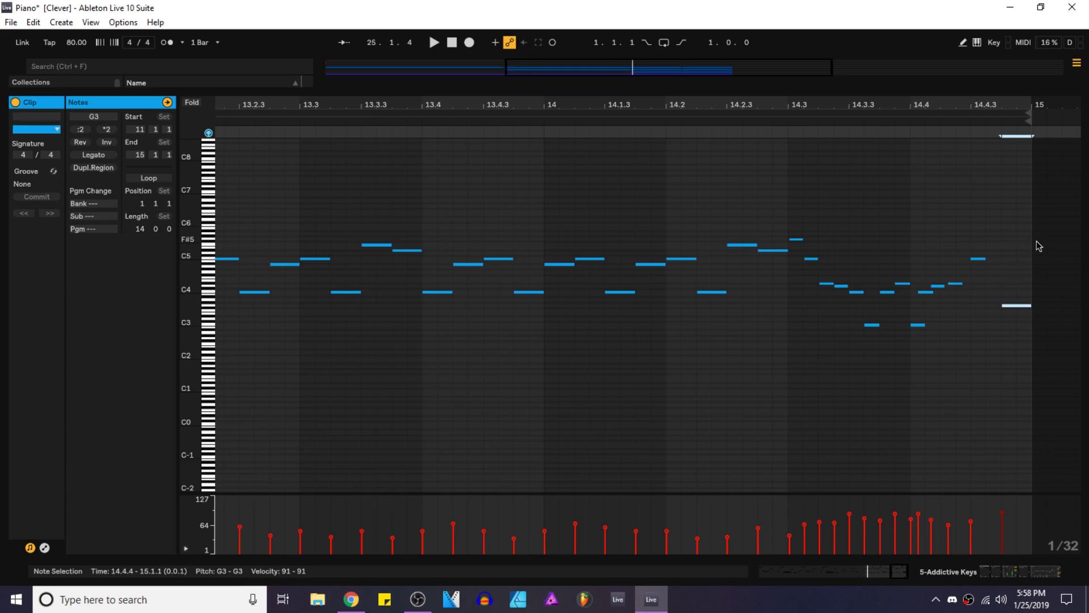
pyautogui.click(992, 267)
pyautogui.click(1049, 572)
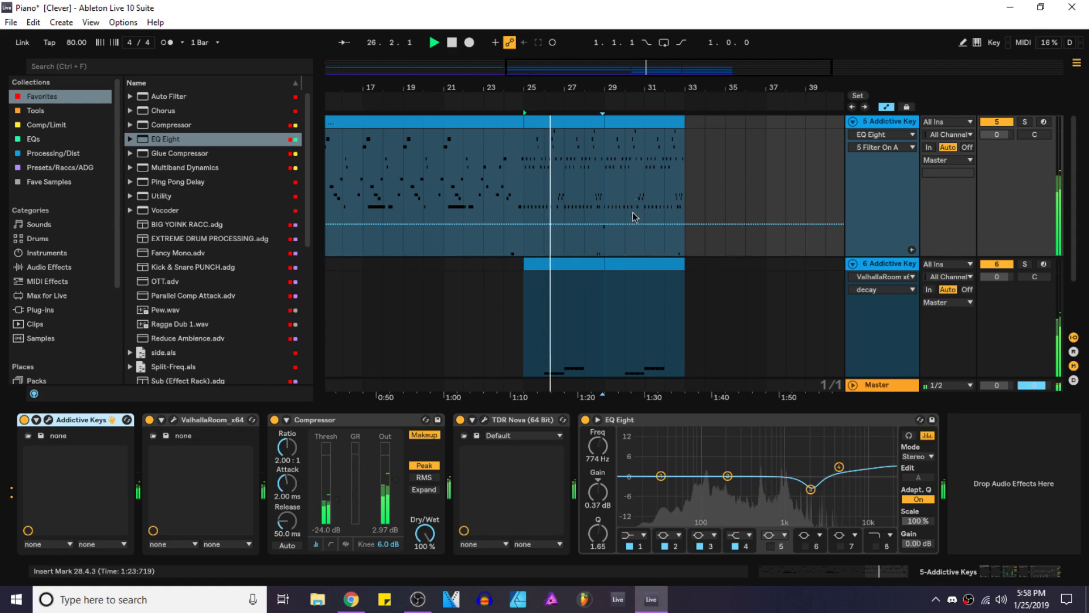
# Step: Adjust the closing note of track 5's last clip, which spans bars 29 to 33
pyautogui.click(625, 265)
pyautogui.click(651, 118)
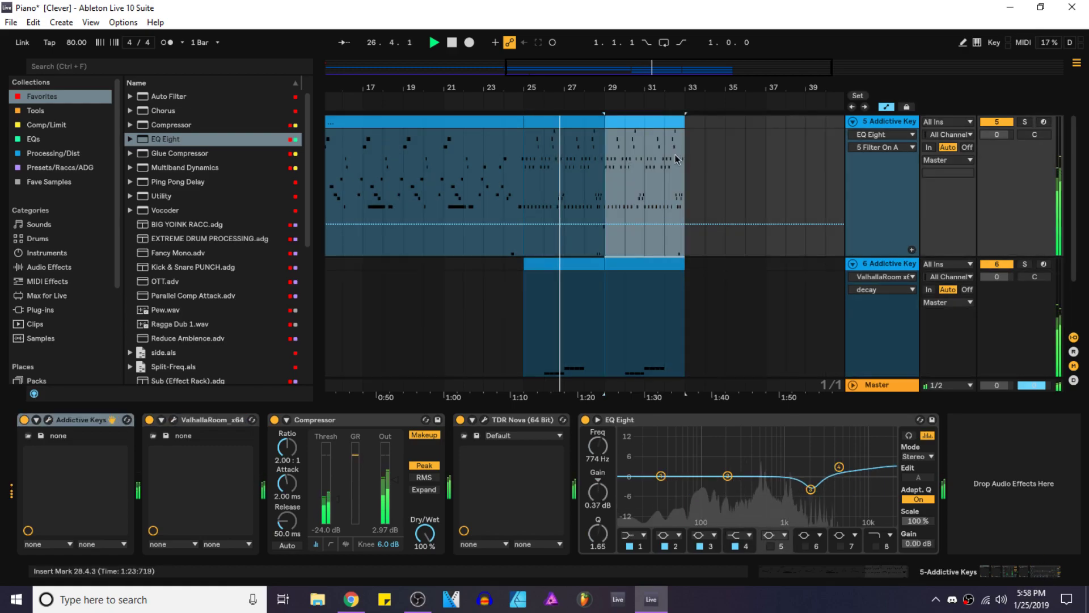
pyautogui.doubleClick(672, 123)
pyautogui.hscroll(5, 1045, 267)
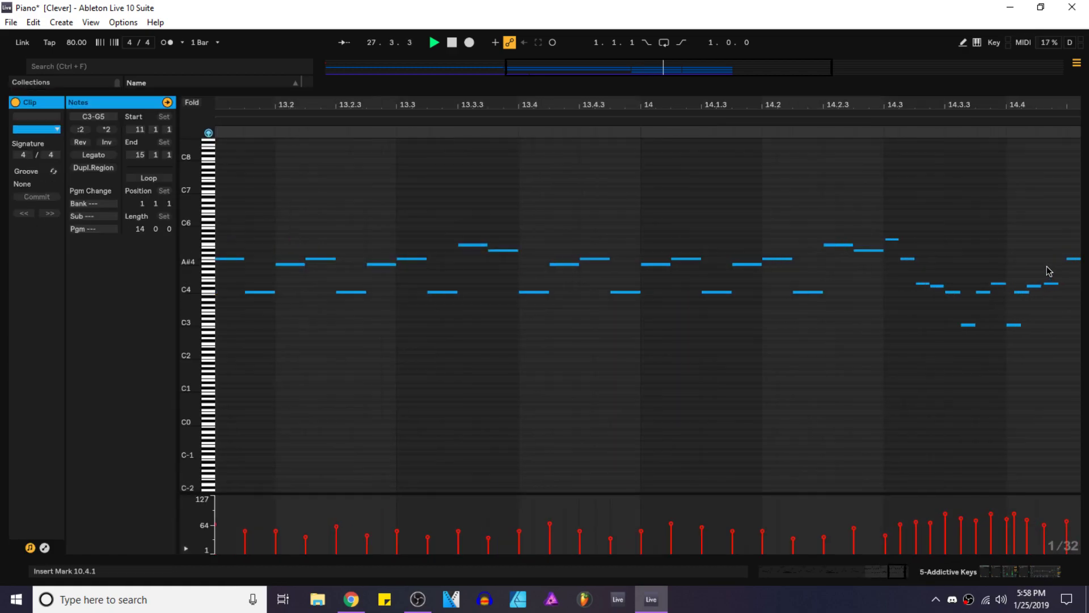
pyautogui.moveTo(1045, 242); pyautogui.dragTo(995, 259)
pyautogui.hotkey('shift', 'Tab')
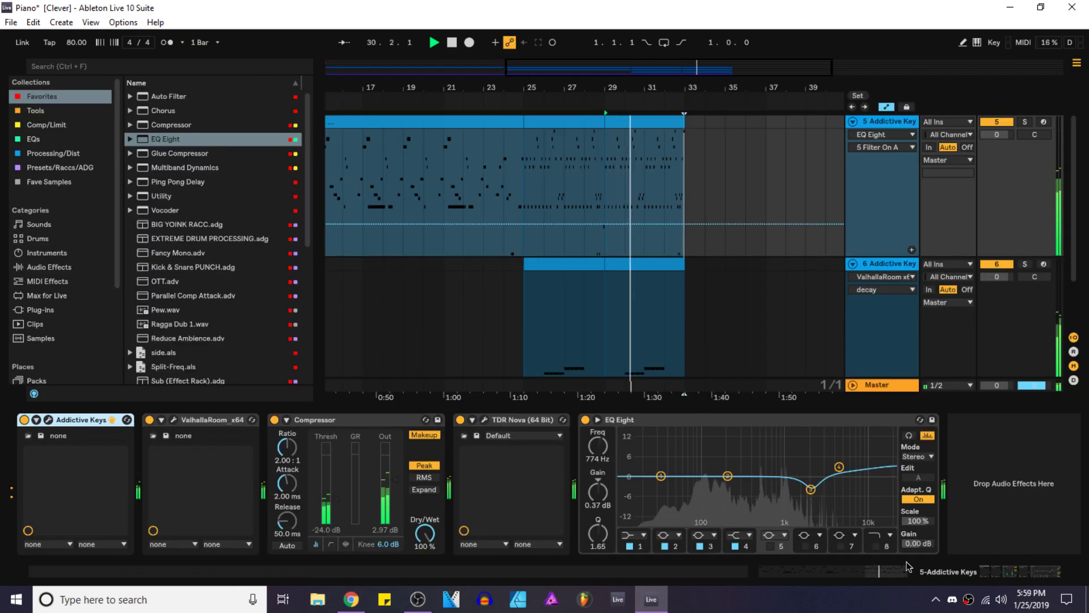
# Step: Save the project from the full arrangement
pyautogui.hotkey('shift', 'Tab')
pyautogui.moveTo(787, 90); pyautogui.dragTo(805, 488)
pyautogui.hotkey('ctrl', 's')
# Step: Solo track 6 from bar 25 and boost band 2 of its EQ Eight to 3.10 dB at 220 Hz
pyautogui.click(600, 298)
pyautogui.click(1025, 292)
pyautogui.press('space')
pyautogui.press('space')
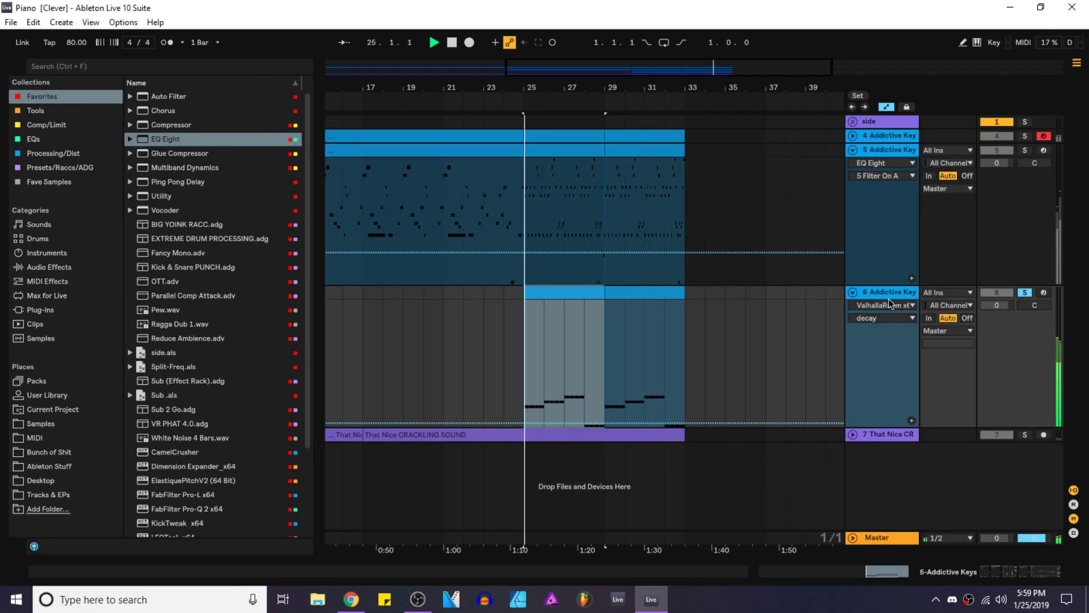
pyautogui.doubleClick(887, 293)
pyautogui.moveTo(728, 478)
pyautogui.mouseDown()
pyautogui.moveTo(713, 464)
pyautogui.moveTo(731, 467)
pyautogui.mouseUp()
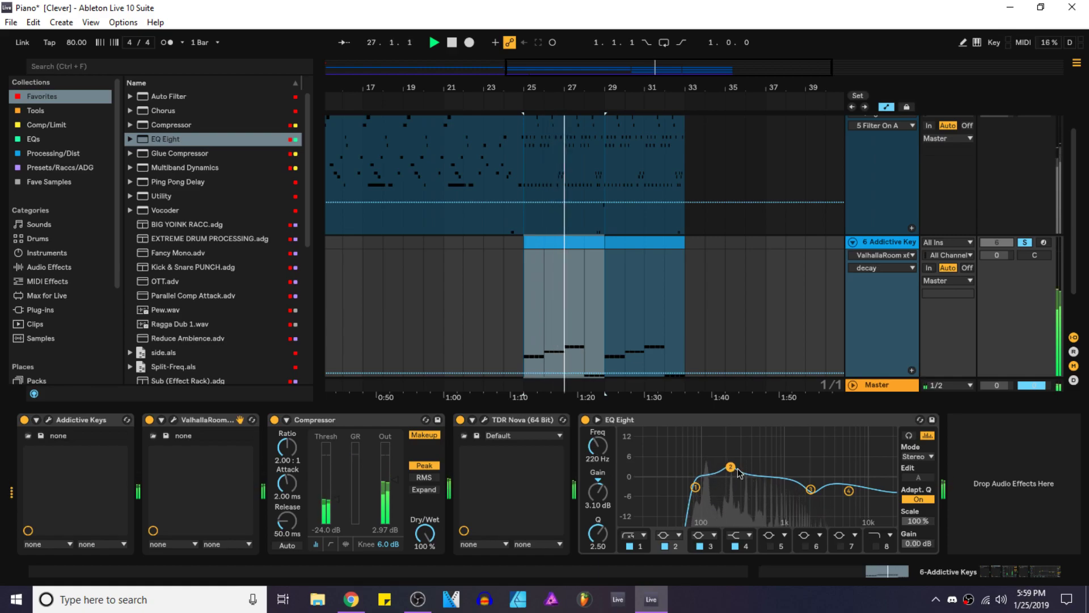
# Step: Unfold track 4, solo it and play its first clip from bar 1
pyautogui.scroll(3, 602, 284)
pyautogui.scroll(-3, 581, 229)
pyautogui.click(852, 136)
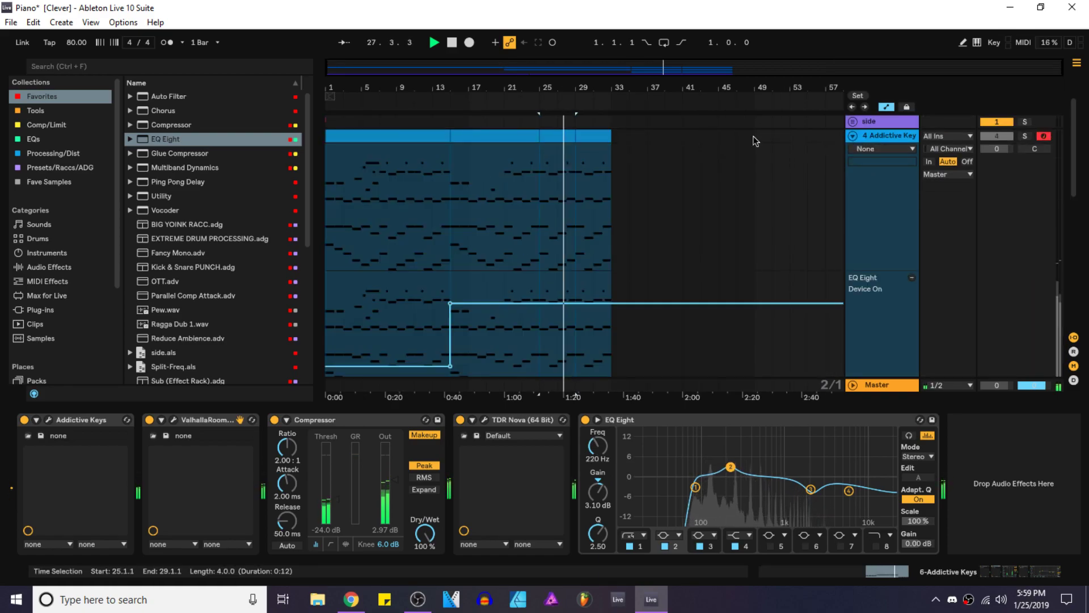
pyautogui.click(394, 132)
pyautogui.press('space')
pyautogui.press('space')
pyautogui.click(1021, 136)
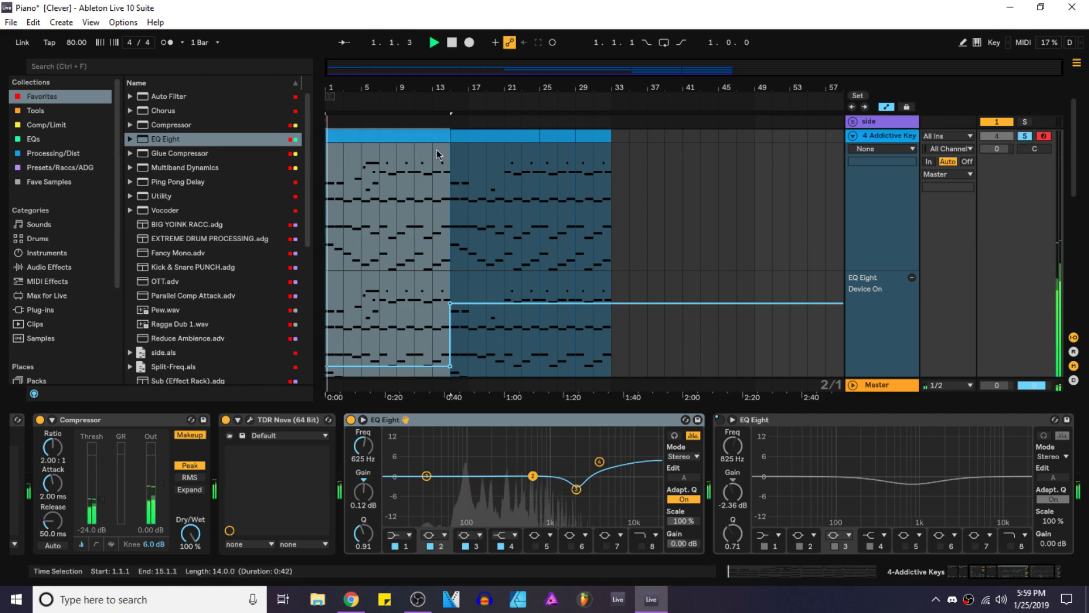
# Step: Cut the lowest bass line, G#0 to G1, out of bars 1–14 of track 4's first clip
pyautogui.doubleClick(434, 136)
pyautogui.moveTo(567, 382); pyautogui.dragTo(568, 215)
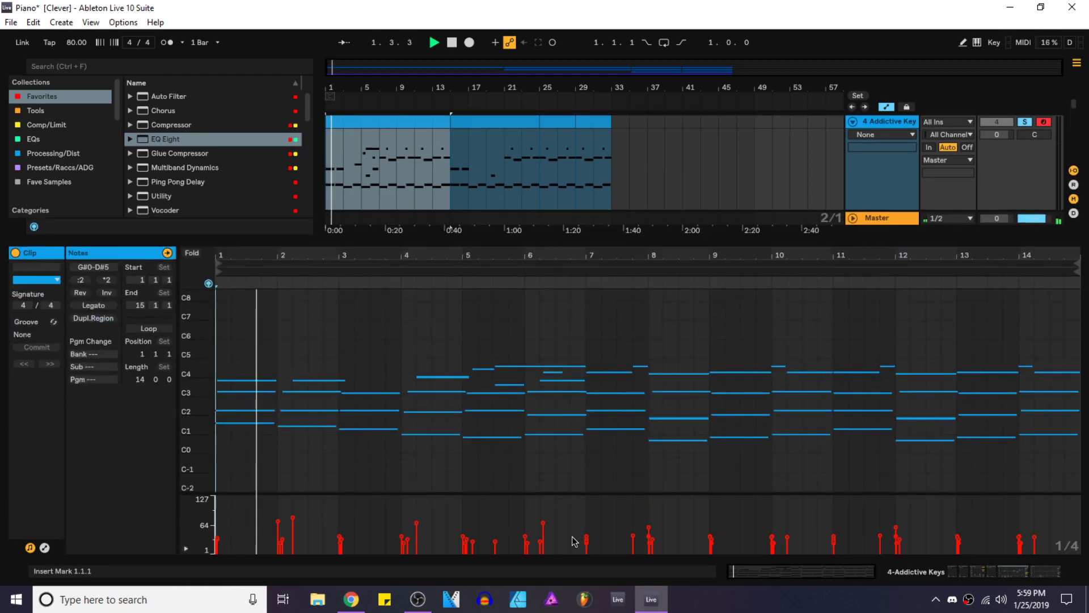
pyautogui.moveTo(231, 460); pyautogui.dragTo(1054, 421)
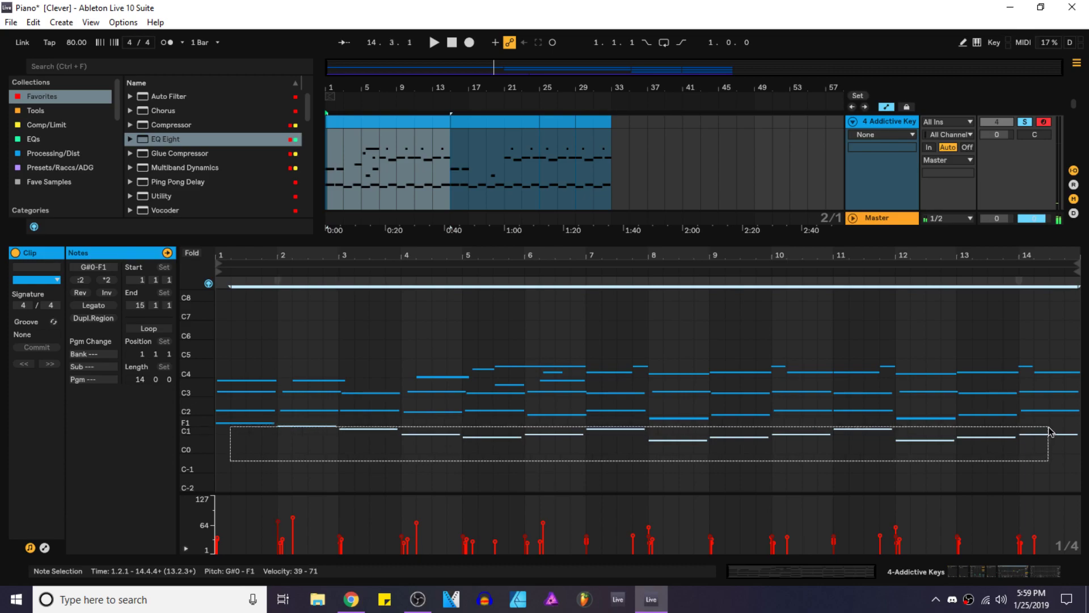
pyautogui.press('space')
pyautogui.press('Delete')
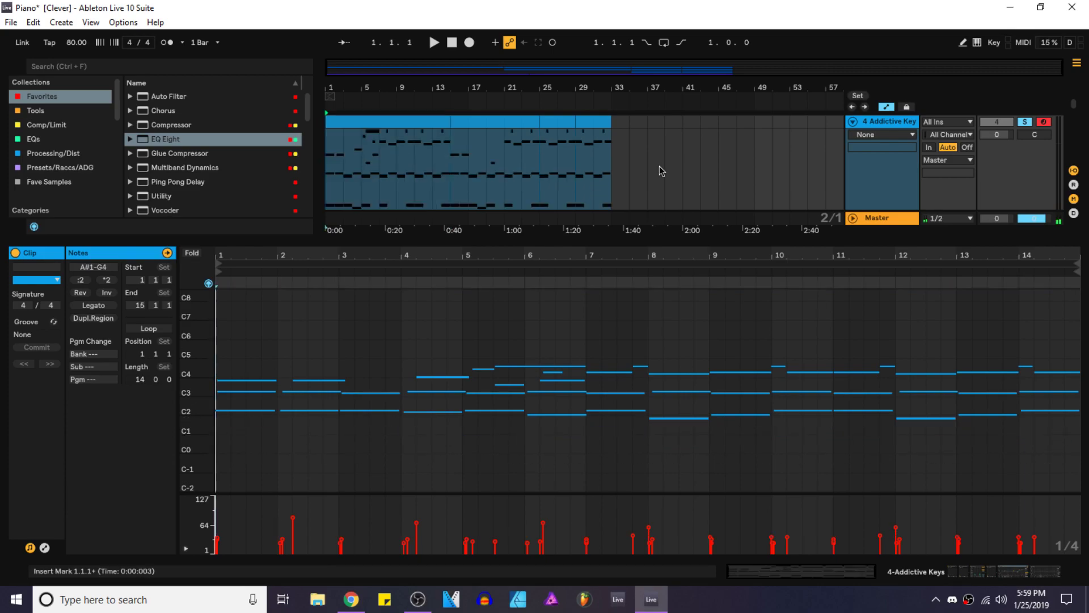
# Step: Extend track 6's first clip back to bar 1 and delete the stray high note at bar 15
pyautogui.moveTo(683, 242); pyautogui.dragTo(326, 402)
pyautogui.scroll(-2, 557, 401)
pyautogui.click(549, 402)
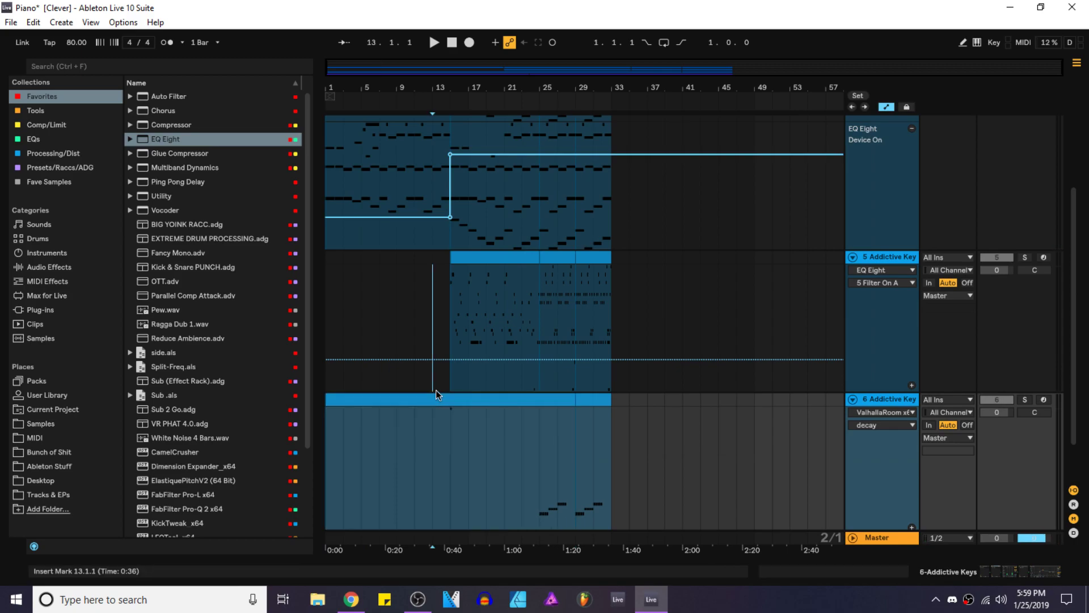
pyautogui.doubleClick(440, 398)
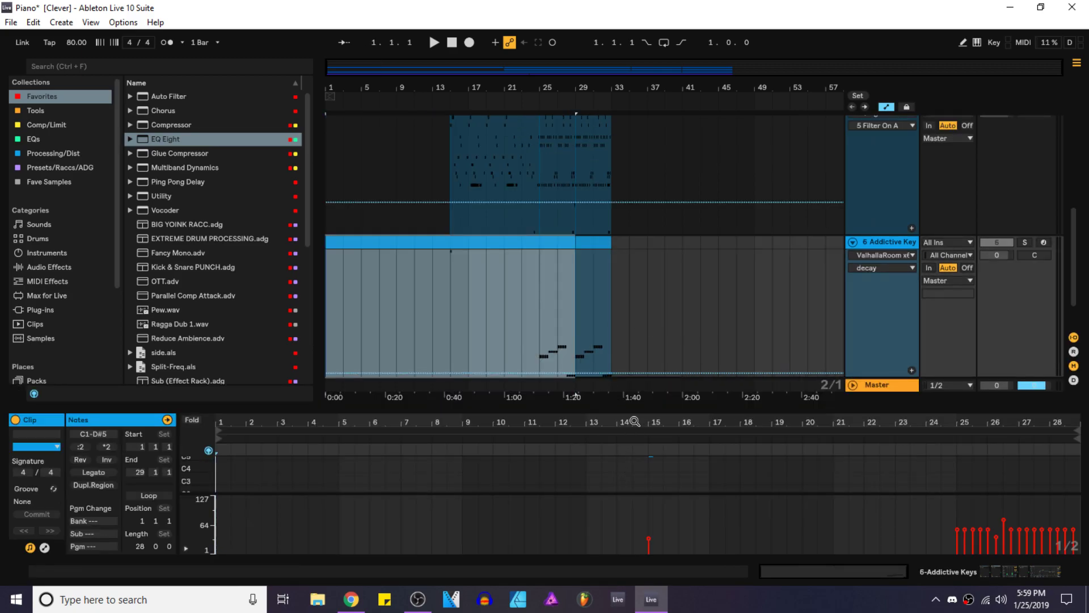
pyautogui.moveTo(632, 409); pyautogui.dragTo(632, 183)
pyautogui.moveTo(851, 426); pyautogui.dragTo(480, 235)
pyautogui.press('Delete')
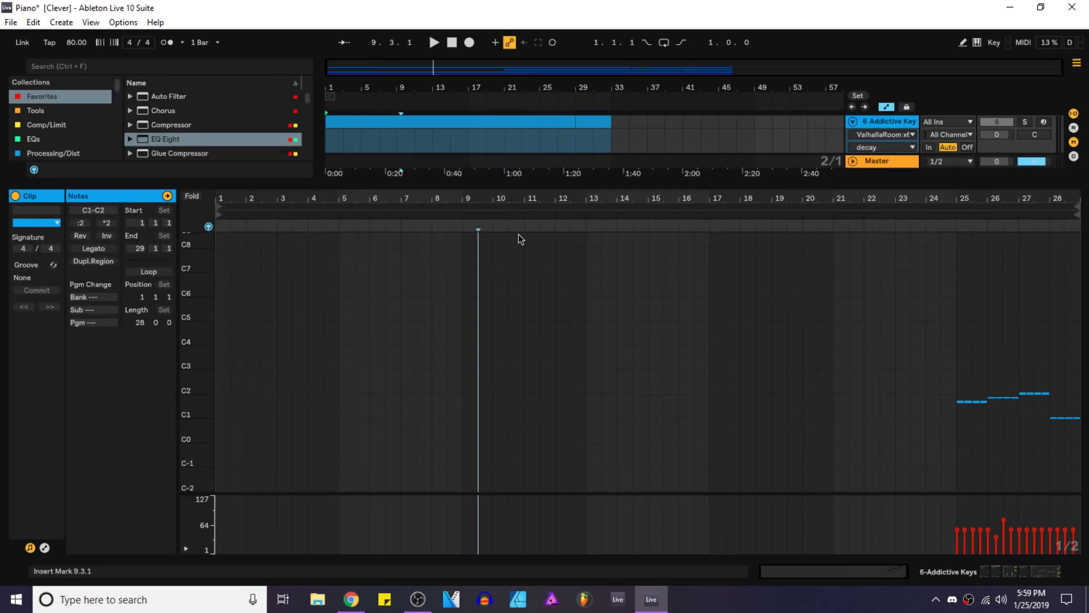
# Step: Paste the cut bass line at bar 1 of track 6's clip and play it back
pyautogui.click(218, 349)
pyautogui.hotkey('ctrl', 'v')
pyautogui.press('space')
pyautogui.press('space')
pyautogui.press('space')
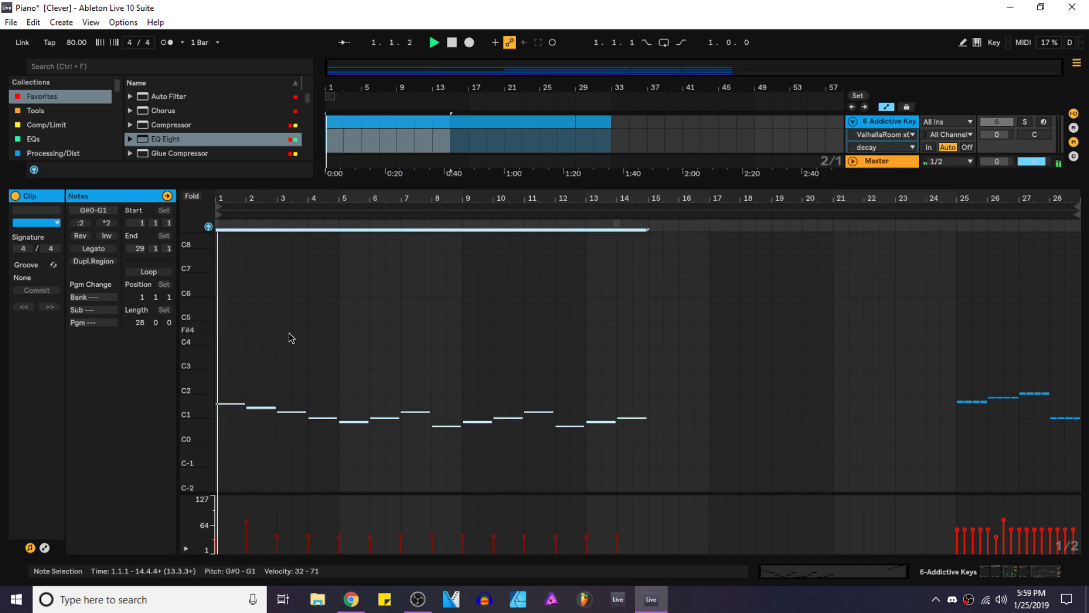
pyautogui.click(1016, 572)
pyautogui.scroll(4, 523, 297)
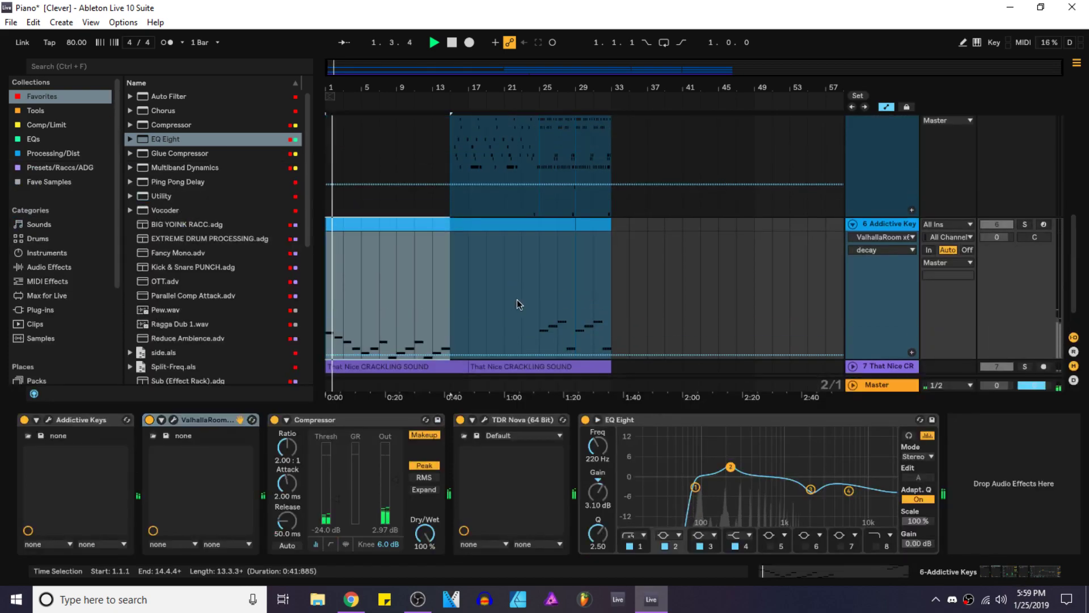
pyautogui.scroll(1, 466, 242)
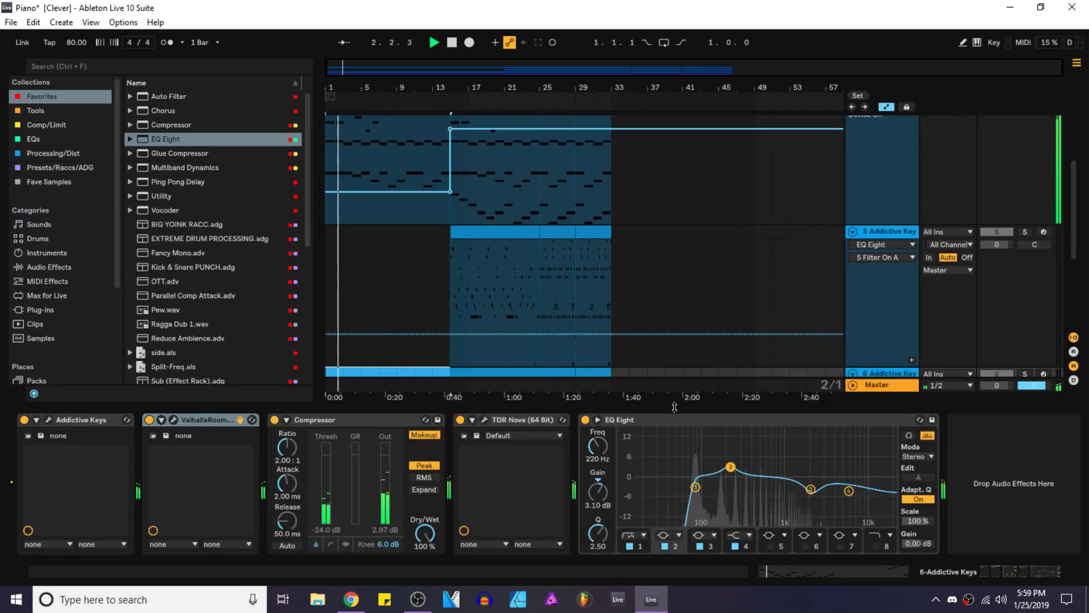
pyautogui.hotkey('shift', 'Tab')
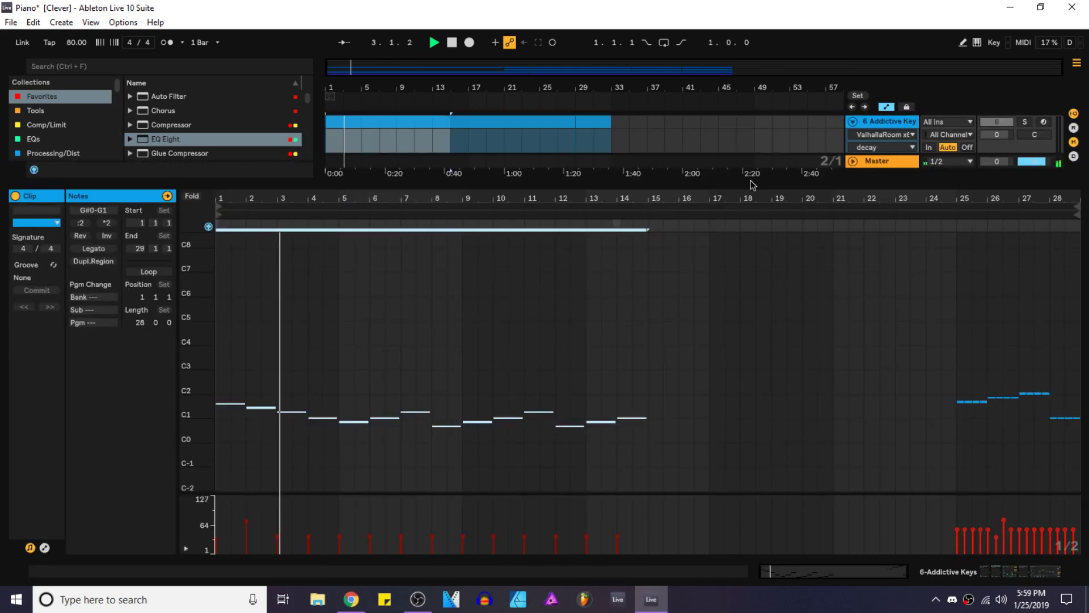
pyautogui.hotkey('ctrl', 'alt', 'l')
pyautogui.scroll(2, 485, 177)
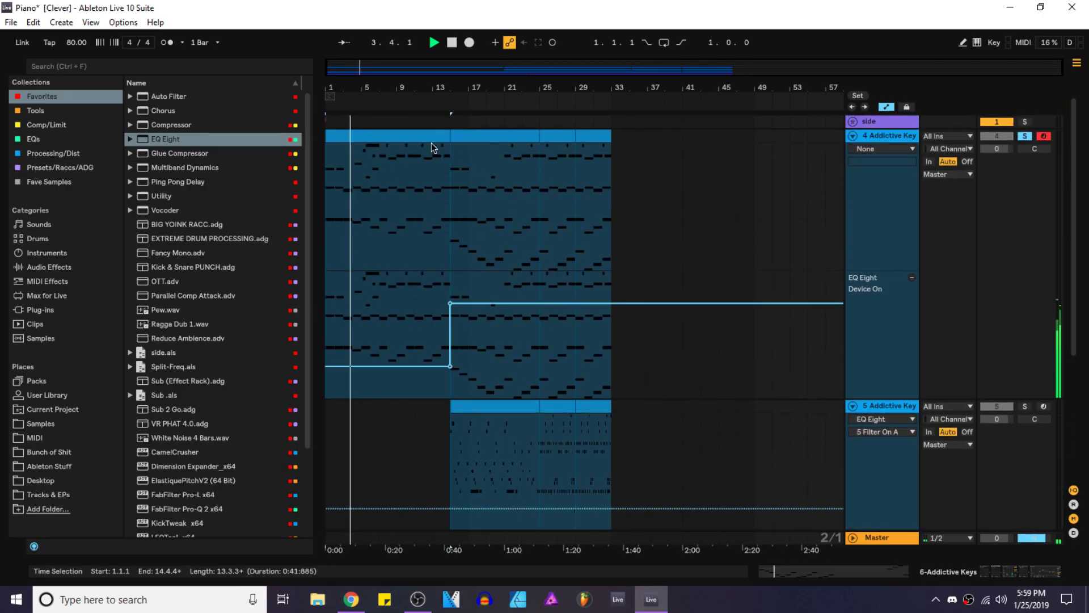
pyautogui.click(435, 145)
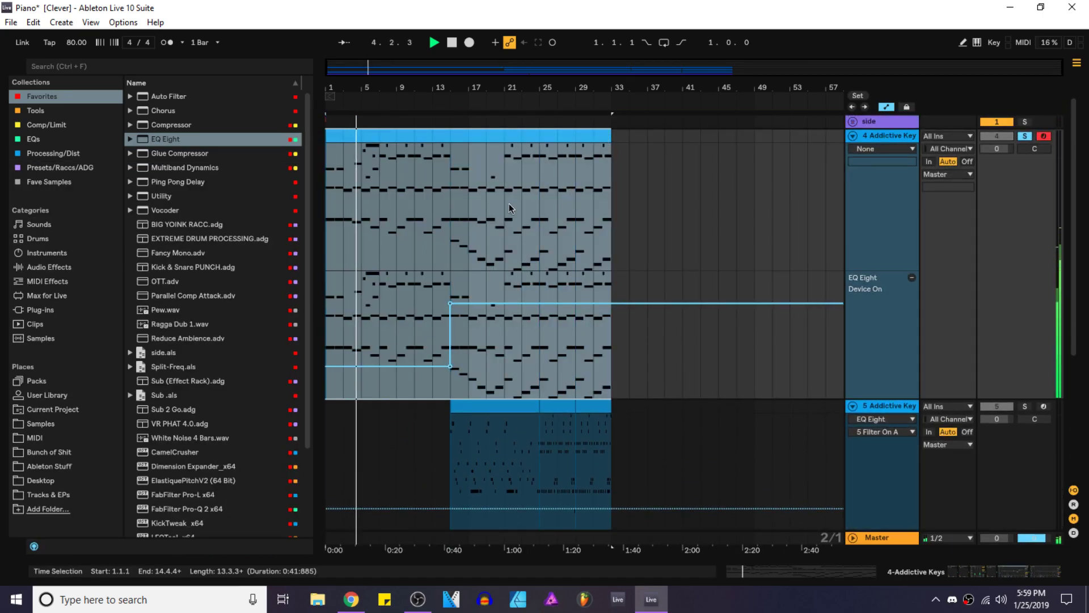
pyautogui.doubleClick(494, 135)
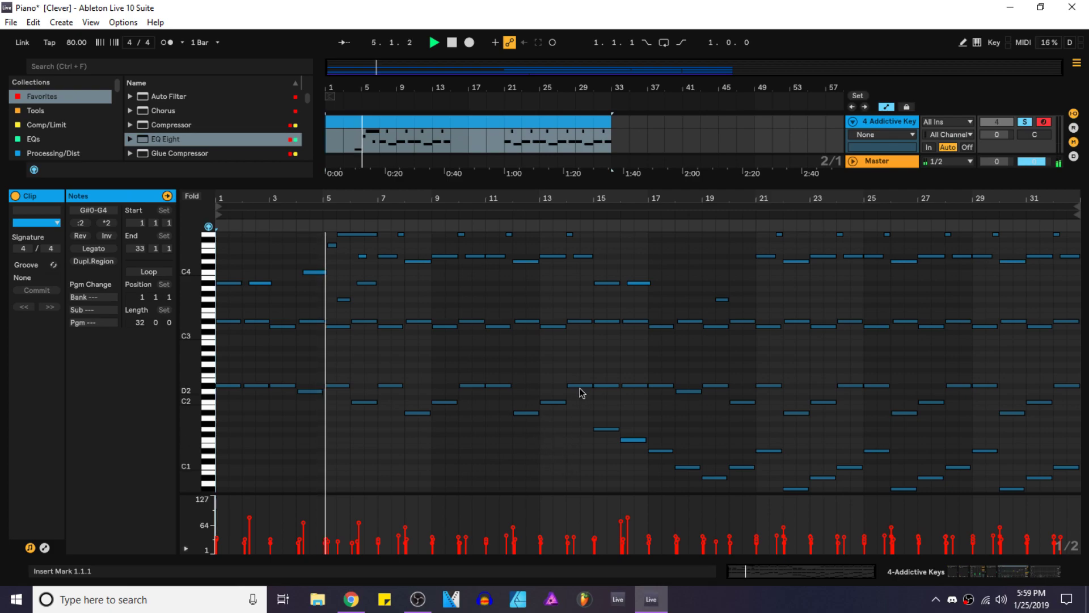
pyautogui.moveTo(567, 378); pyautogui.dragTo(647, 391)
pyautogui.click(1004, 577)
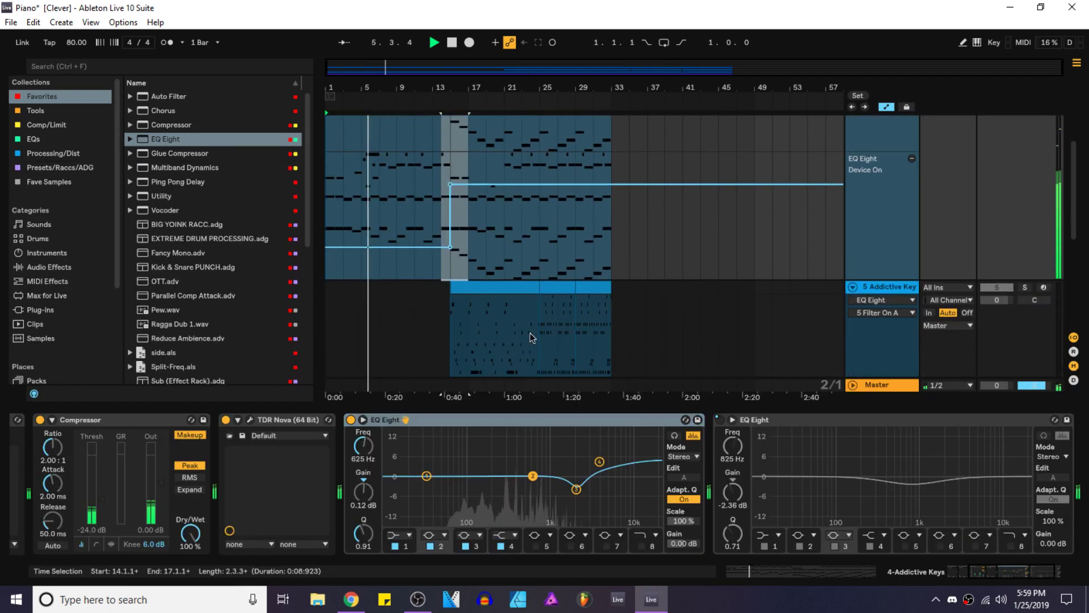
pyautogui.scroll(-4, 535, 338)
pyautogui.click(428, 255)
pyautogui.click(426, 261)
pyautogui.doubleClick(428, 263)
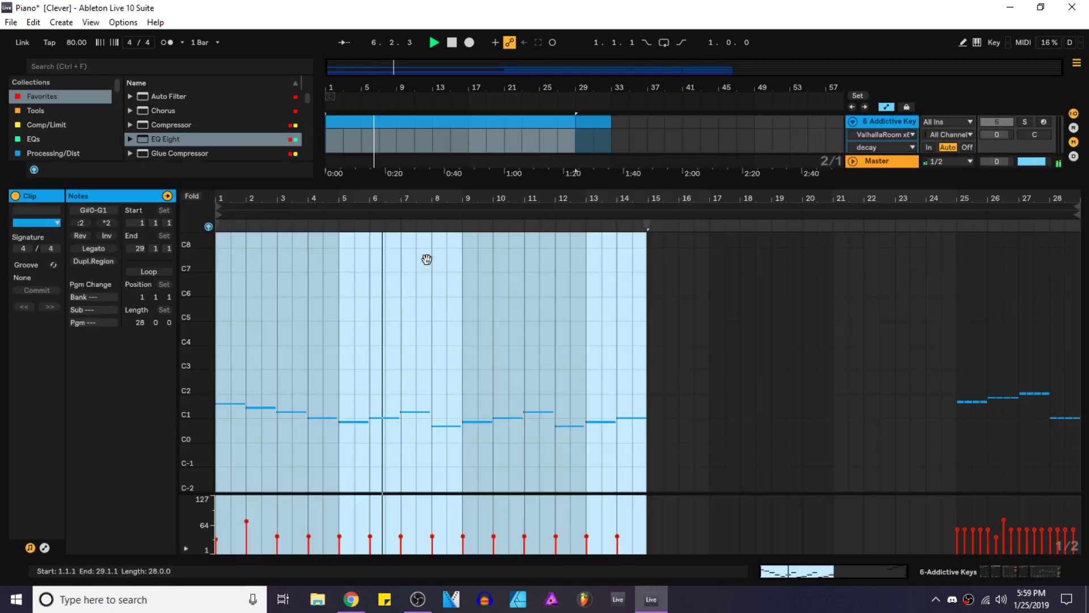
pyautogui.click(1019, 574)
pyautogui.hotkey('ctrl', 'z')
pyautogui.scroll(5, 458, 230)
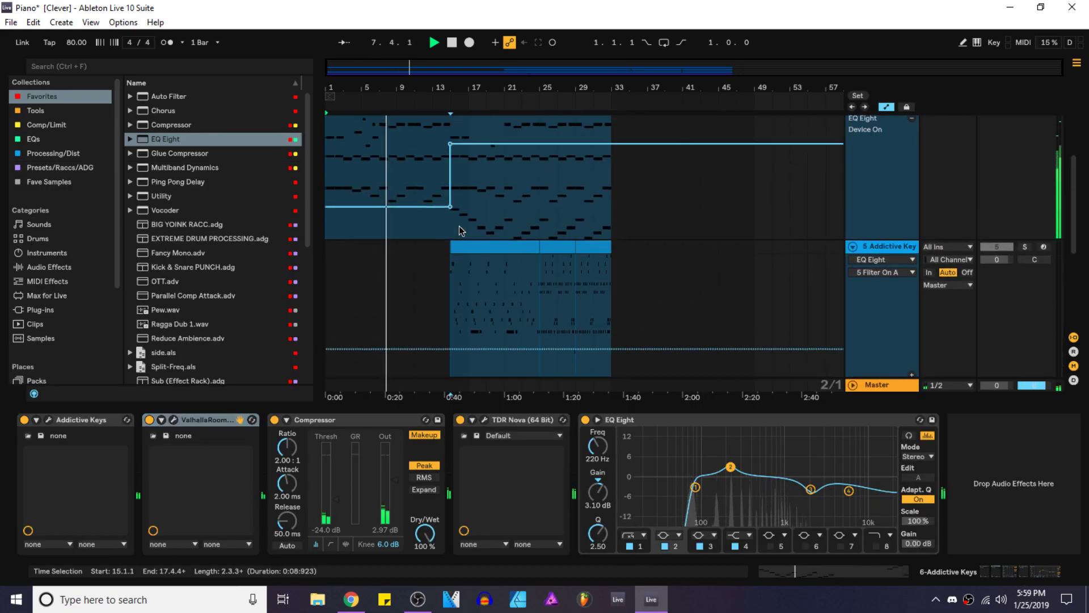
# Step: Copy the low notes of bars 15–20, A#0 to D#2, from track 4's clip into track 6's clip at bar 15
pyautogui.click(437, 126)
pyautogui.doubleClick(437, 126)
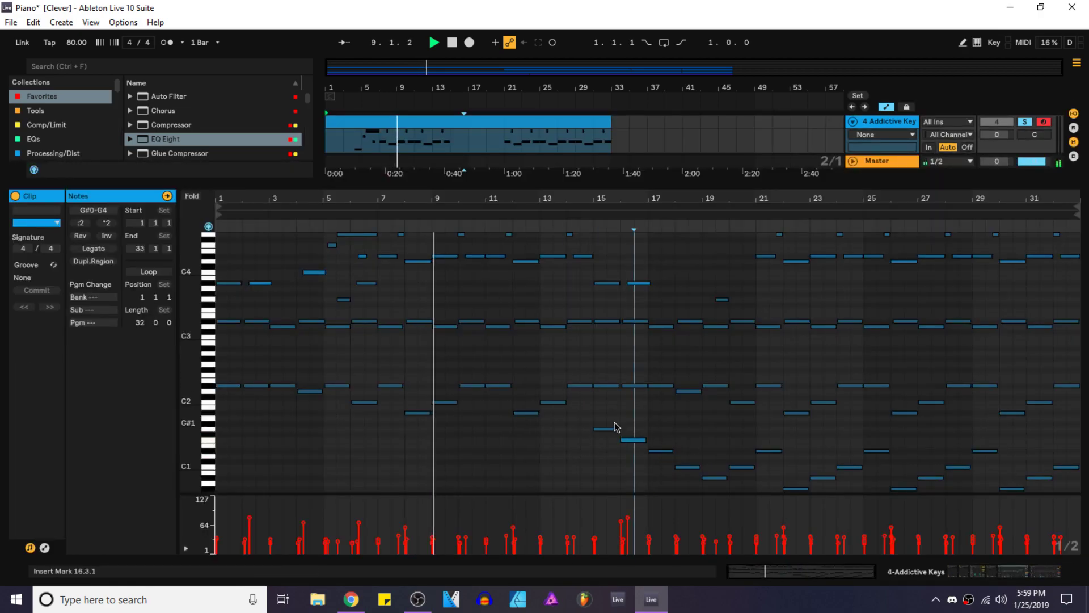
pyautogui.click(610, 387)
pyautogui.moveTo(612, 389); pyautogui.dragTo(758, 496)
pyautogui.hotkey('shift', 'Tab')
pyautogui.scroll(-4, 438, 263)
pyautogui.doubleClick(435, 214)
pyautogui.hotkey('ctrl', 'v')
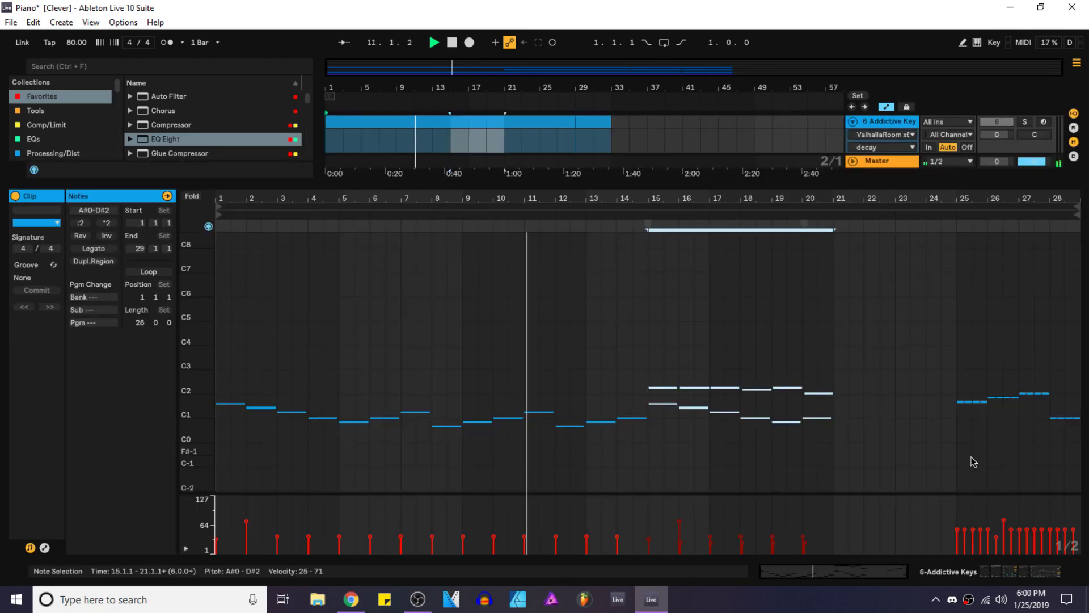
# Step: Copy the low notes of bars 21–24 from track 4's clip
pyautogui.hotkey('shift', 'Tab')
pyautogui.scroll(4, 506, 246)
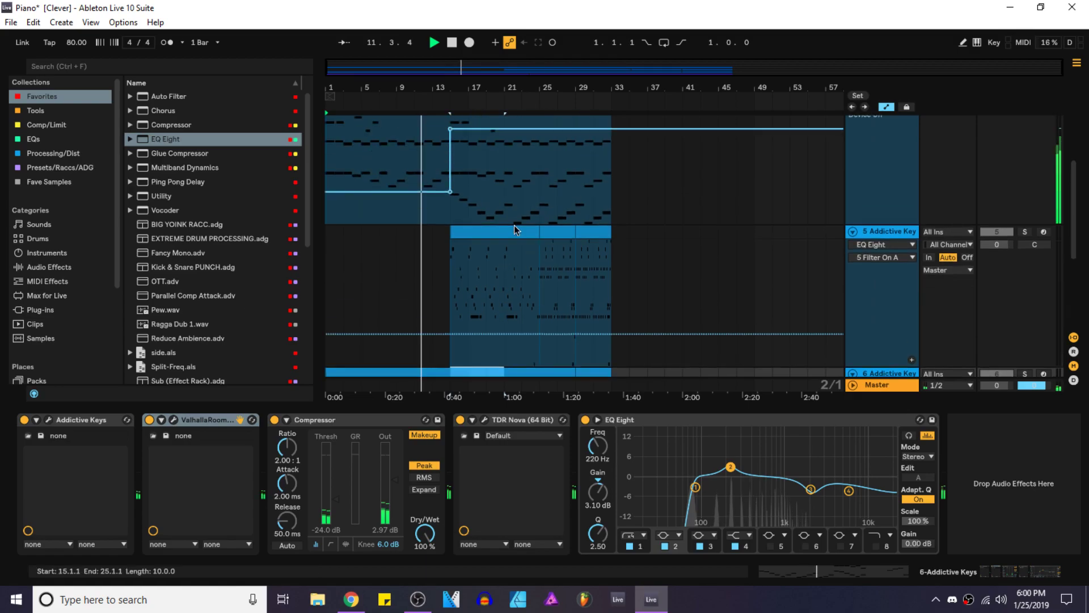
pyautogui.scroll(3, 512, 225)
pyautogui.scroll(2, 505, 150)
pyautogui.scroll(3, 497, 164)
pyautogui.scroll(-7, 509, 248)
pyautogui.click(495, 307)
pyautogui.scroll(6, 488, 164)
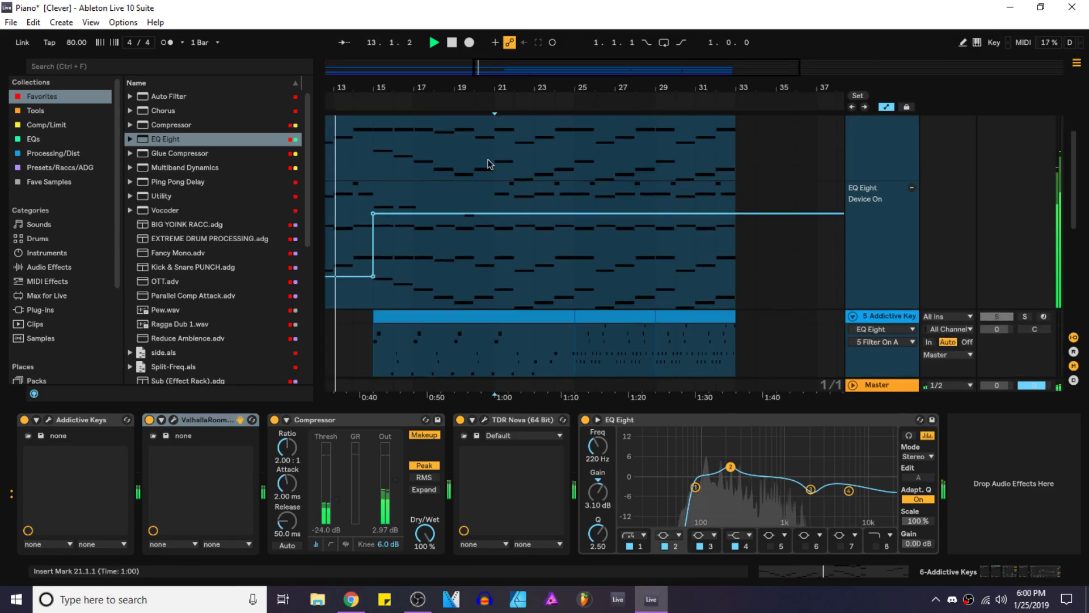
pyautogui.doubleClick(496, 145)
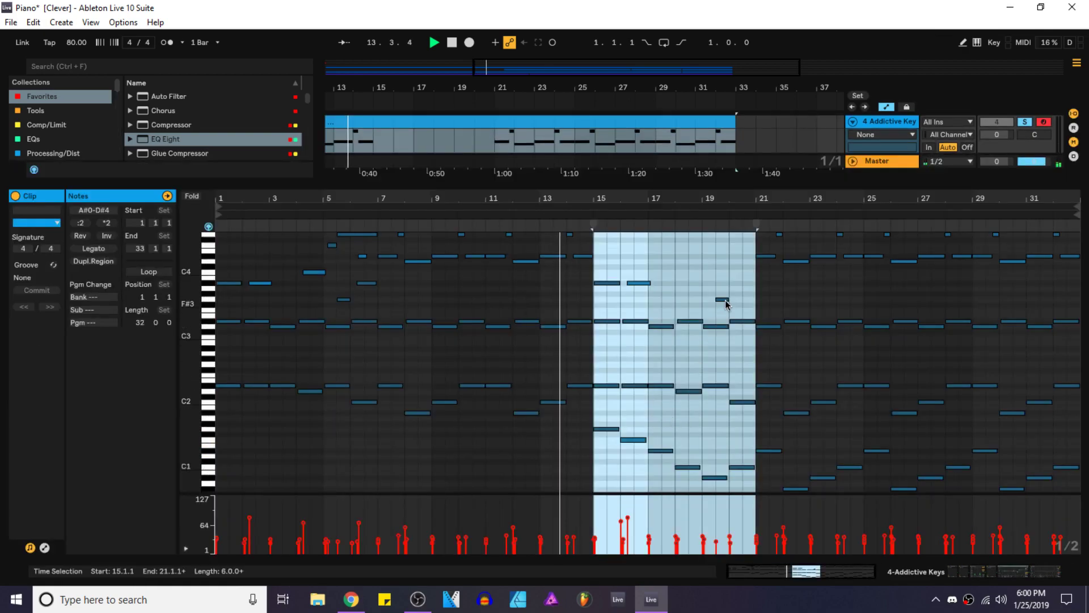
pyautogui.click(755, 297)
pyautogui.moveTo(761, 482); pyautogui.dragTo(835, 370)
pyautogui.moveTo(857, 488); pyautogui.dragTo(757, 348)
pyautogui.scroll(-1, 845, 462)
pyautogui.click(987, 575)
# Step: Paste the copied low notes into track 6's clip at bar 21
pyautogui.scroll(-5, 519, 253)
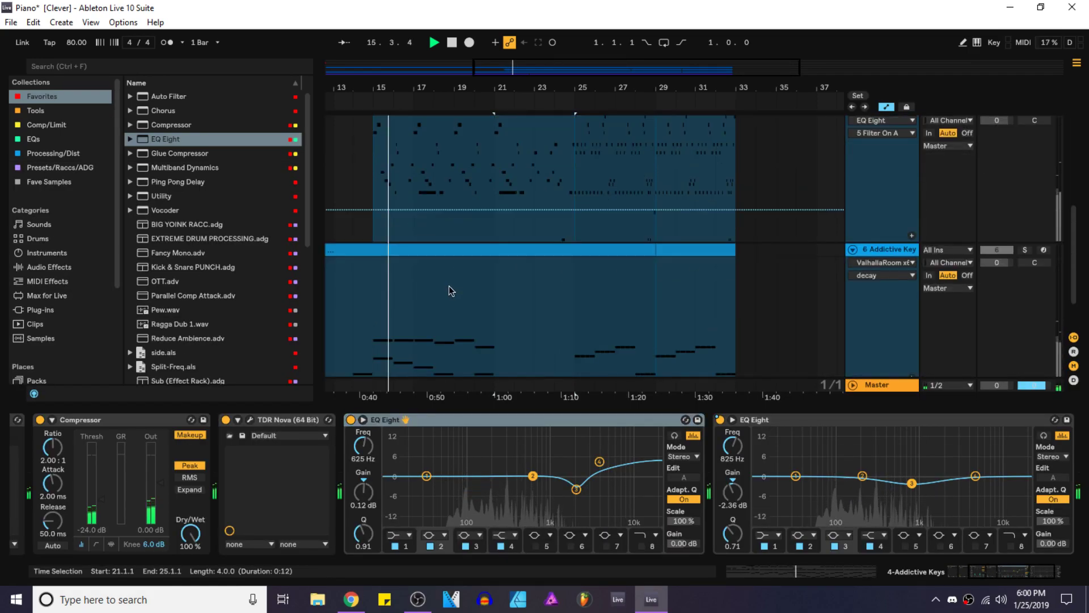
pyautogui.doubleClick(414, 190)
pyautogui.click(833, 369)
pyautogui.hotkey('ctrl', 'v')
pyautogui.press('space')
# Step: Delete the upper notes above the bass line in bars 15–24 of track 6's clip
pyautogui.click(661, 403)
pyautogui.doubleClick(659, 393)
pyautogui.moveTo(663, 394); pyautogui.dragTo(874, 368)
pyautogui.moveTo(952, 375); pyautogui.dragTo(652, 396)
pyautogui.press('Delete')
pyautogui.click(649, 345)
pyautogui.press('space')
pyautogui.moveTo(802, 352); pyautogui.dragTo(905, 418)
pyautogui.press('Delete')
pyautogui.hotkey('shift', 'Tab')
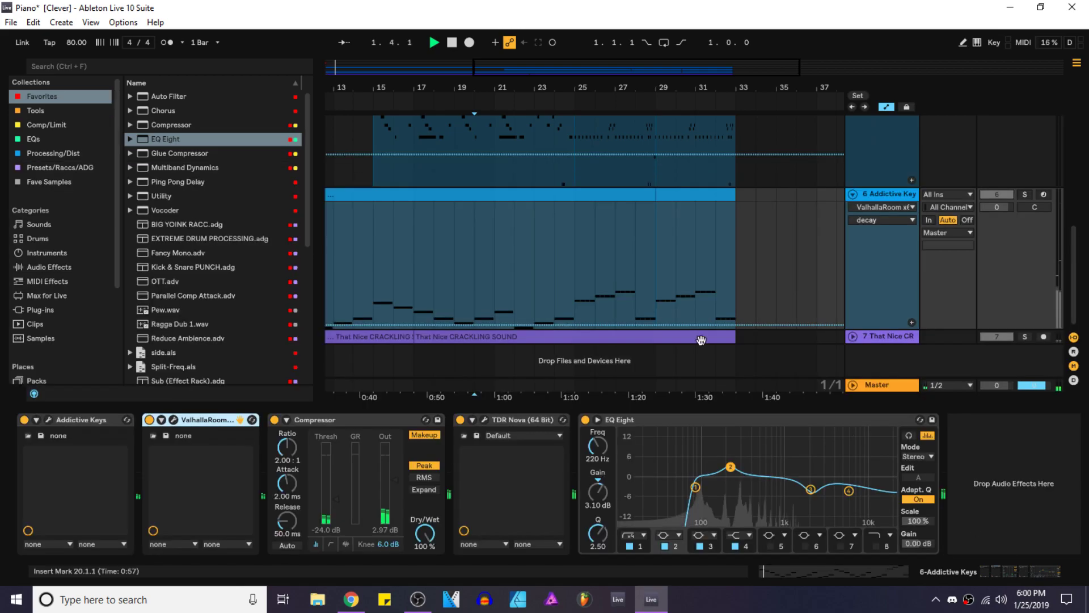
# Step: Delete the low bass notes, G#0 to G1, from bar 15 to the end of track 4's clip and play from bar 14
pyautogui.scroll(10, 439, 195)
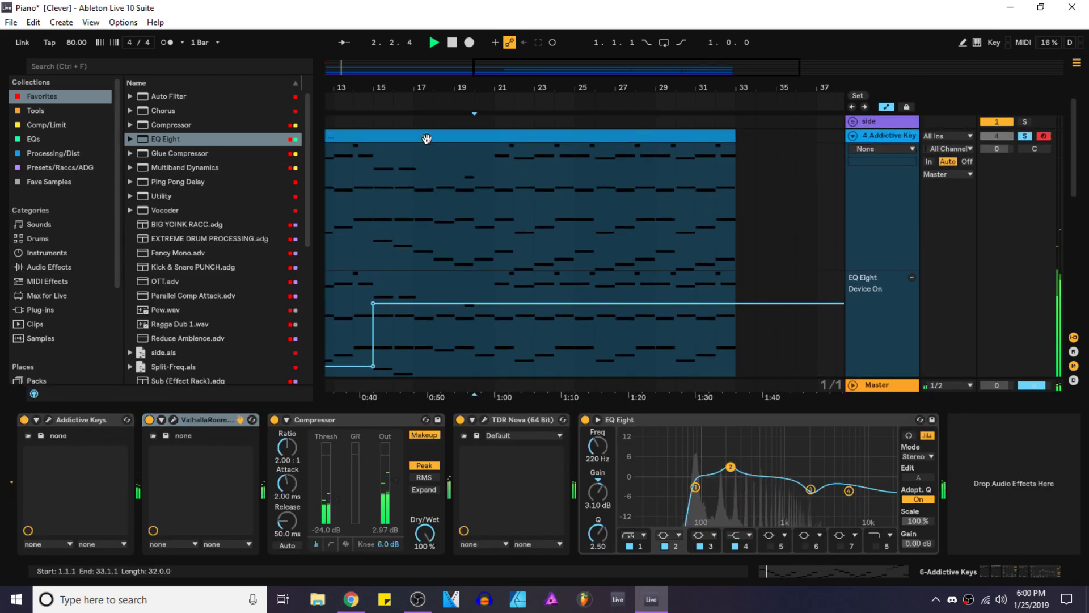
pyautogui.doubleClick(427, 139)
pyautogui.moveTo(609, 383); pyautogui.dragTo(877, 506)
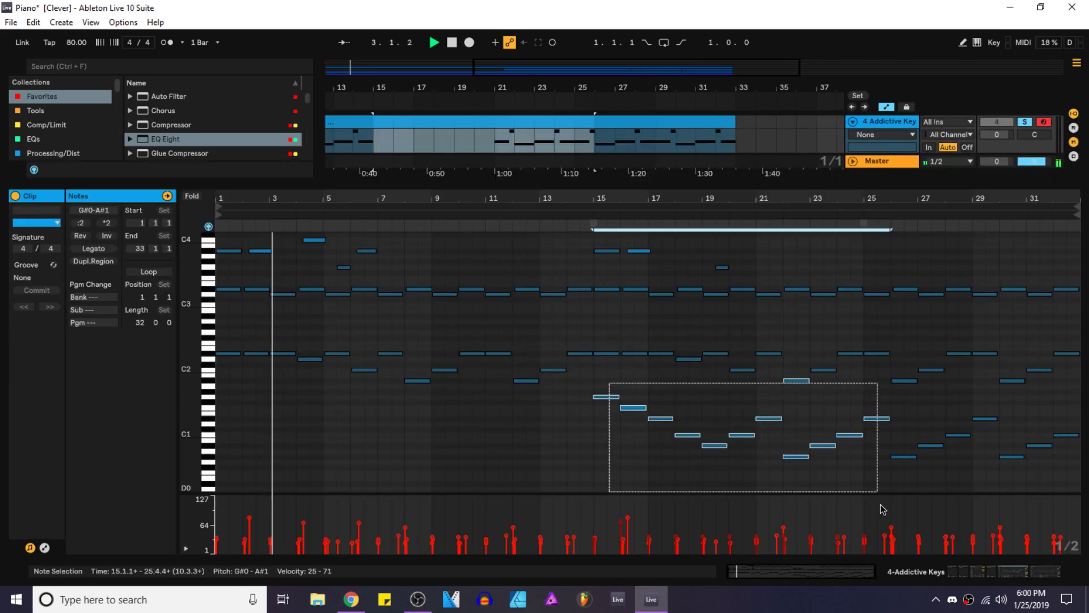
pyautogui.moveTo(1062, 481); pyautogui.dragTo(578, 398)
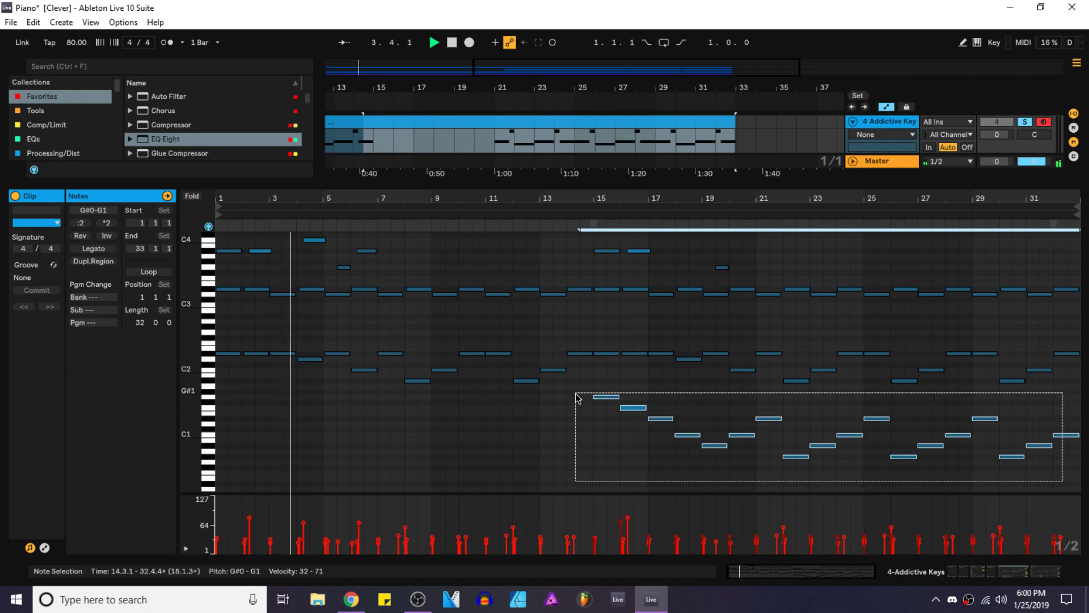
pyautogui.press('Delete')
pyautogui.click(577, 406)
pyautogui.press('space')
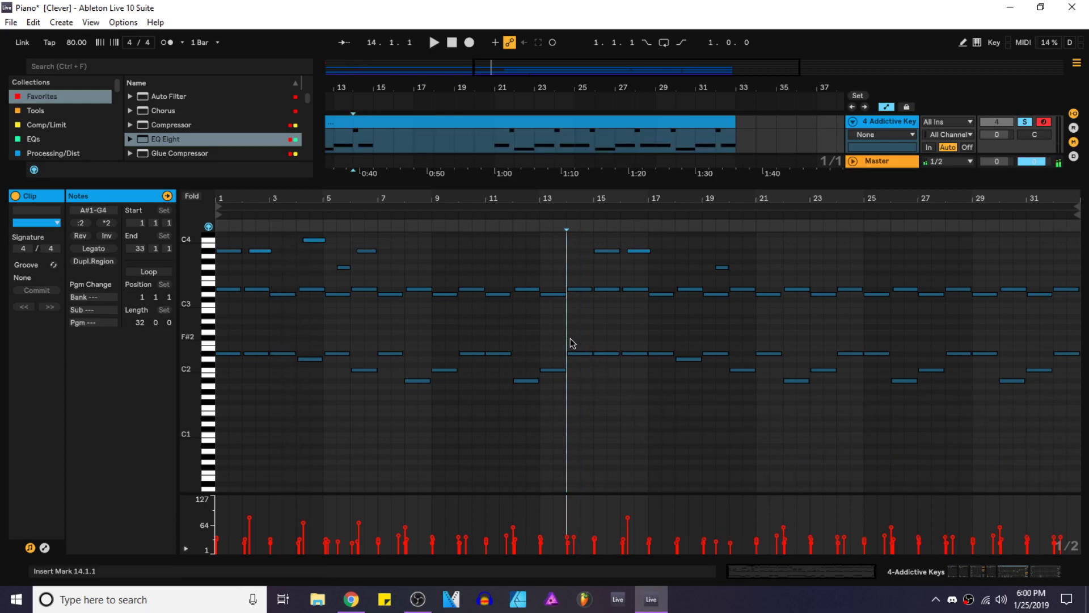
# Step: Turn off soloing so all tracks play, and set band 2 of track 6's EQ Eight to about 843 Hz and -5.58 dB
pyautogui.click(964, 569)
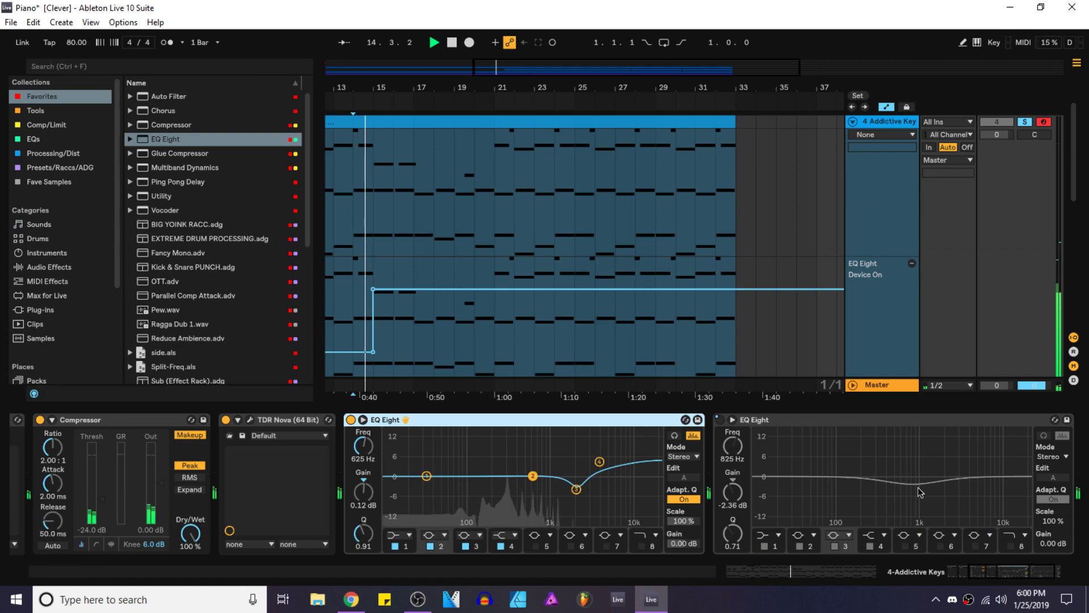
pyautogui.scroll(-2, 492, 302)
pyautogui.scroll(-5, 454, 284)
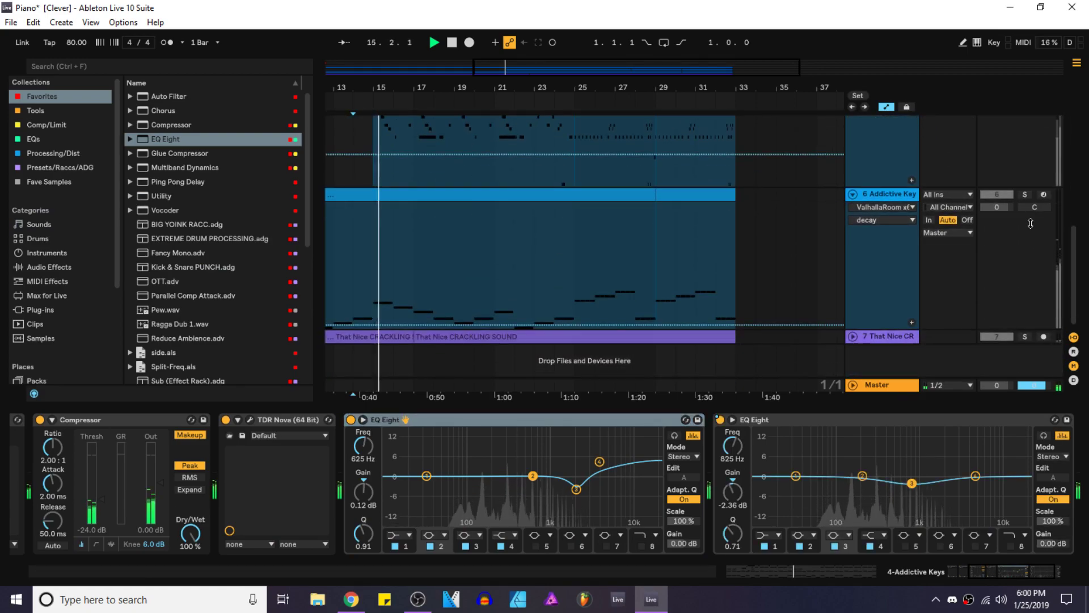
pyautogui.click(1024, 195)
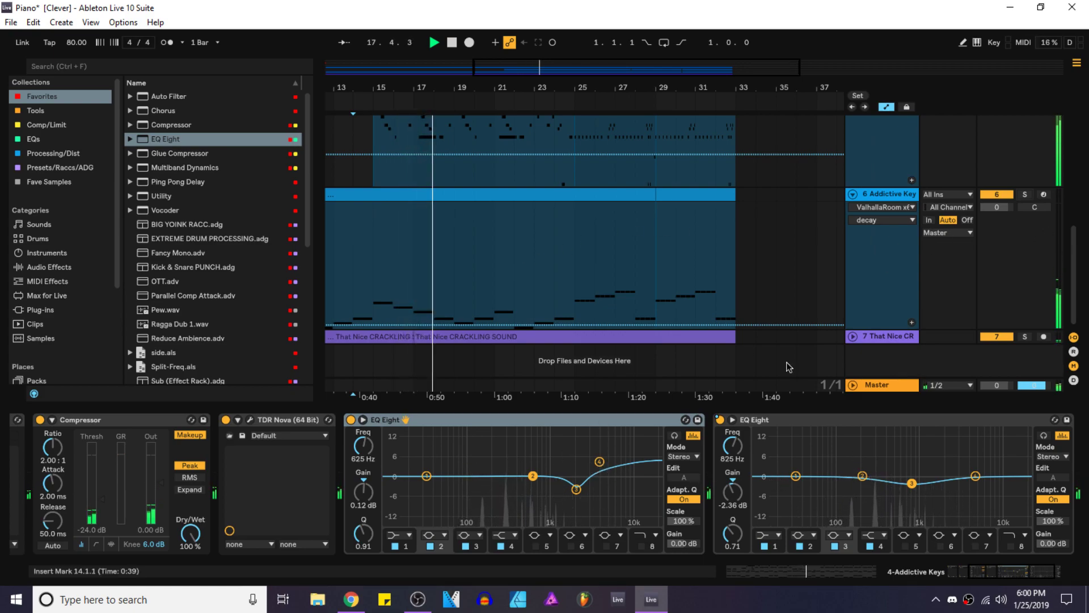
pyautogui.click(897, 195)
pyautogui.moveTo(731, 468); pyautogui.dragTo(778, 493)
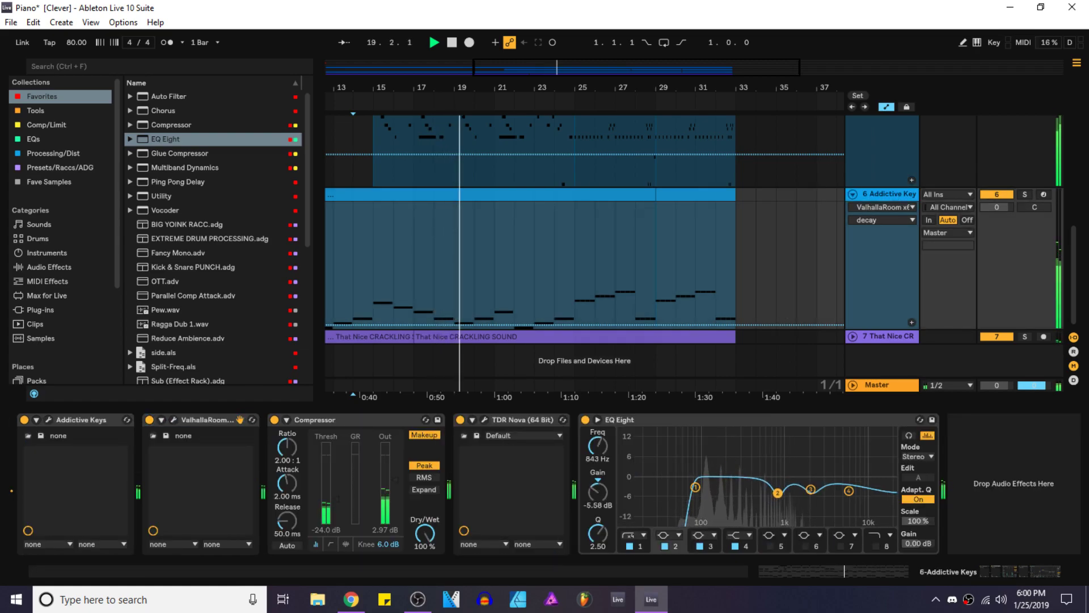
# Step: In track 4's last EQ Eight, set band 2 to 119 Hz at -5.08 dB and band 4 to 6.67 kHz at 3.35 dB, and save
pyautogui.moveTo(530, 241); pyautogui.dragTo(686, 491)
pyautogui.click(858, 180)
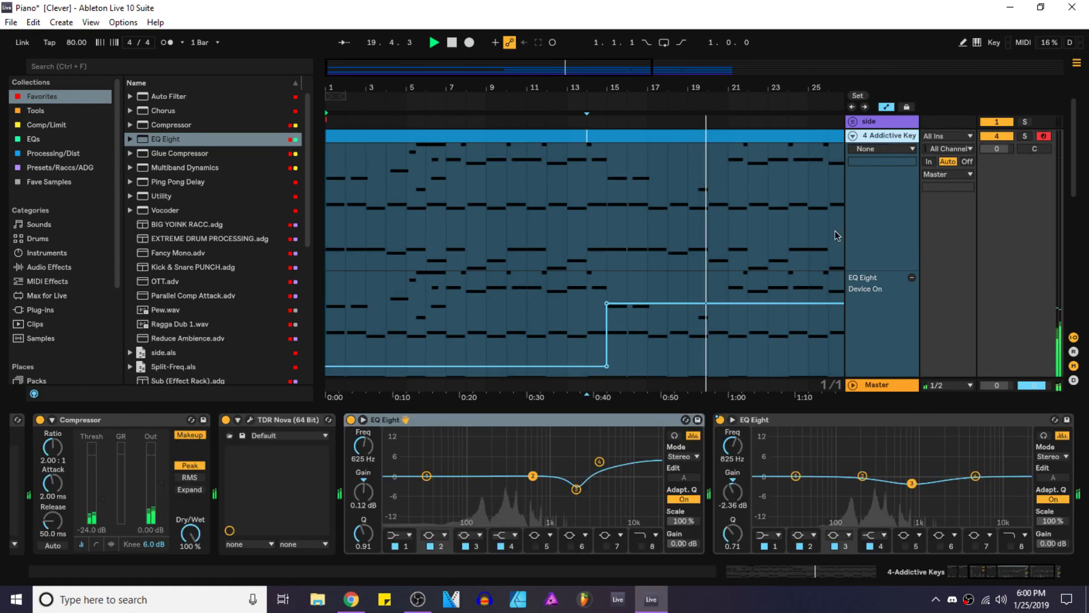
pyautogui.moveTo(849, 489)
pyautogui.mouseDown()
pyautogui.moveTo(859, 491)
pyautogui.moveTo(844, 491)
pyautogui.mouseUp()
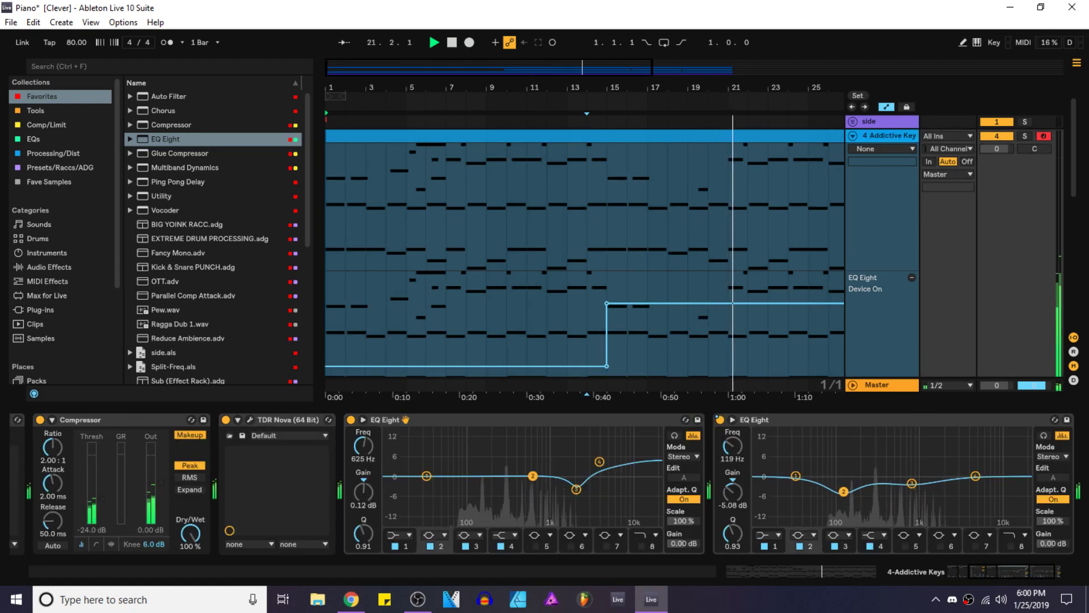
pyautogui.moveTo(912, 484); pyautogui.dragTo(985, 466)
pyautogui.press('-')
pyautogui.hotkey('ctrl', 's')
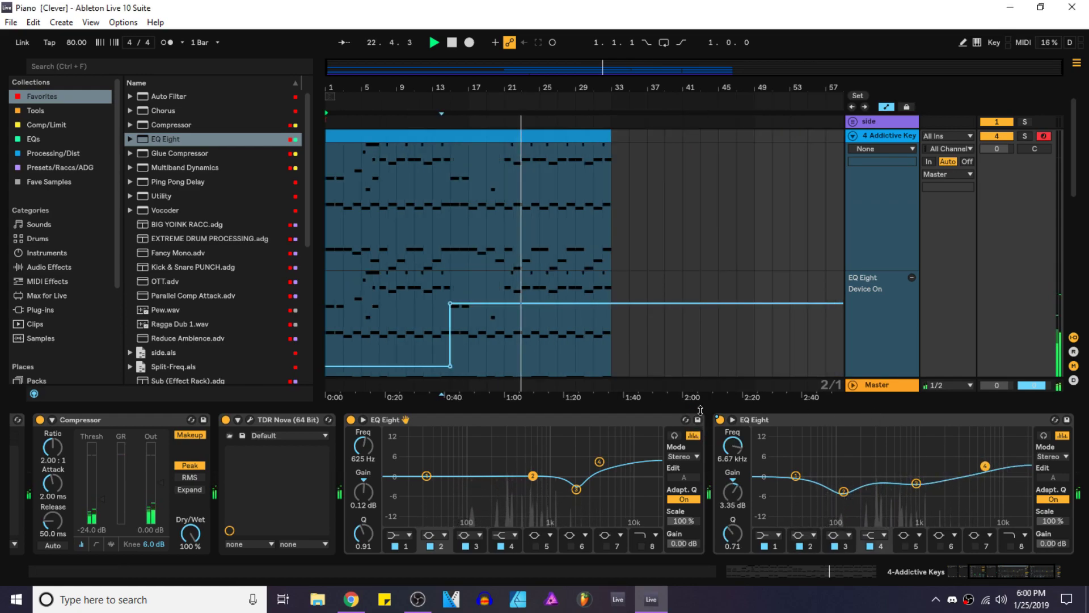
# Step: Vary the velocities of individual notes in bars 25–28 of track 6's clip
pyautogui.click(821, 574)
pyautogui.hotkey('ctrl', 'alt', 'l')
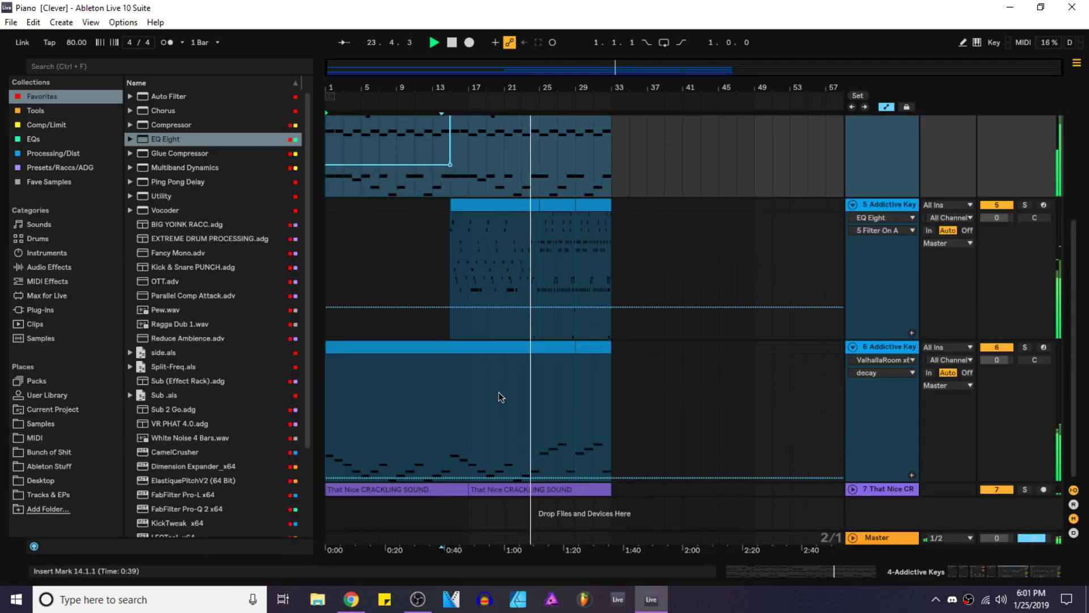
pyautogui.doubleClick(487, 344)
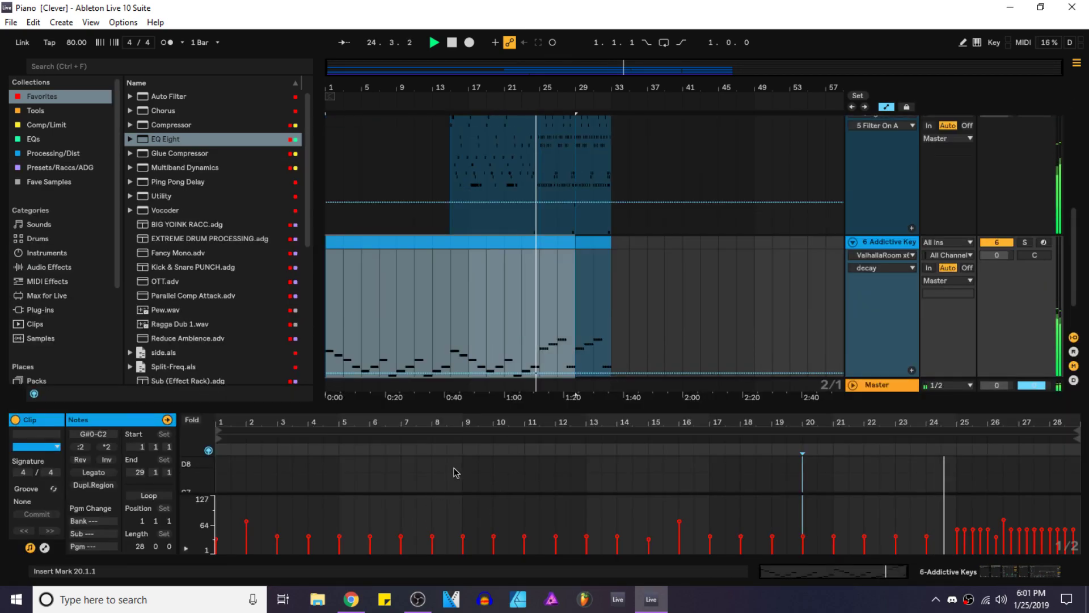
pyautogui.click(959, 533)
pyautogui.click(983, 527)
pyautogui.moveTo(987, 530)
pyautogui.mouseDown()
pyautogui.moveTo(1016, 538)
pyautogui.moveTo(1004, 536)
pyautogui.mouseUp()
pyautogui.click(1027, 530)
pyautogui.moveTo(1018, 526)
pyautogui.mouseDown()
pyautogui.moveTo(1022, 538)
pyautogui.moveTo(1020, 517)
pyautogui.mouseUp()
pyautogui.moveTo(1048, 529); pyautogui.dragTo(1052, 542)
pyautogui.moveTo(1050, 529); pyautogui.dragTo(1060, 540)
pyautogui.moveTo(1058, 530); pyautogui.dragTo(1069, 539)
pyautogui.moveTo(1065, 530); pyautogui.dragTo(1065, 521)
# Step: Play the arrangement from the start and save the project
pyautogui.press('space')
pyautogui.click(1046, 573)
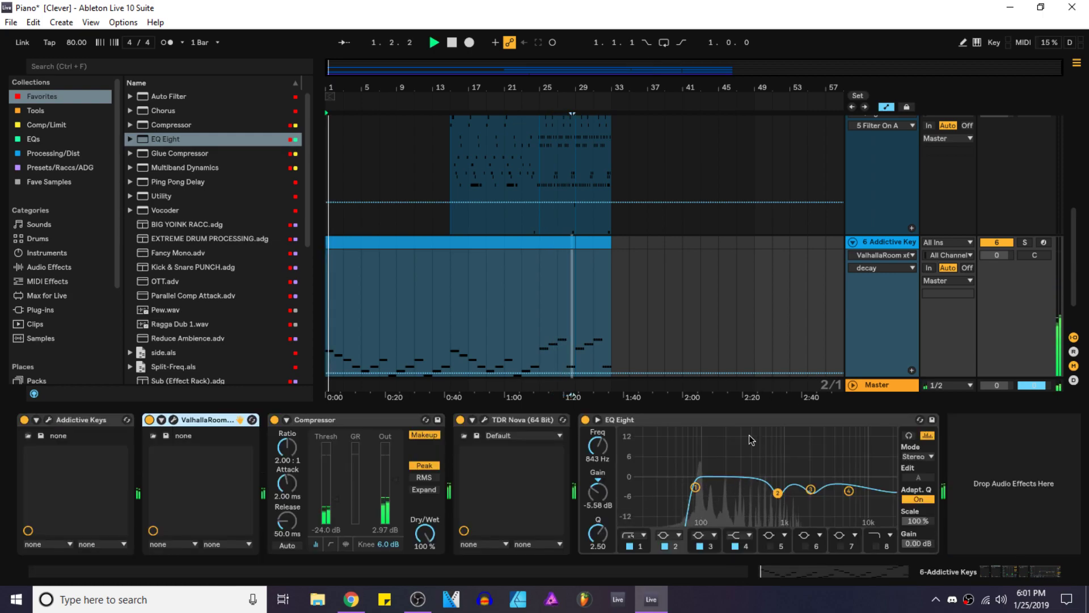
pyautogui.hotkey('ctrl', 'alt', 'l')
pyautogui.hotkey('ctrl', 's')
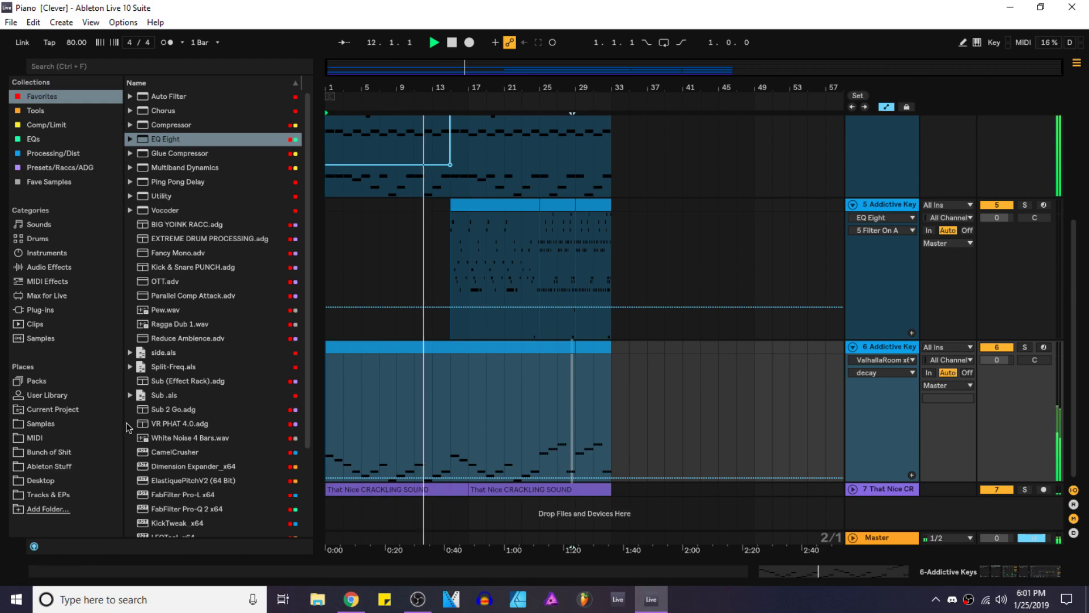
# Step: Search the Samples folder for "waves" and move WAVES.wav from Hardstyle Kicks' Misc Samples folder to the top level of Samples
pyautogui.click(81, 426)
pyautogui.click(152, 66)
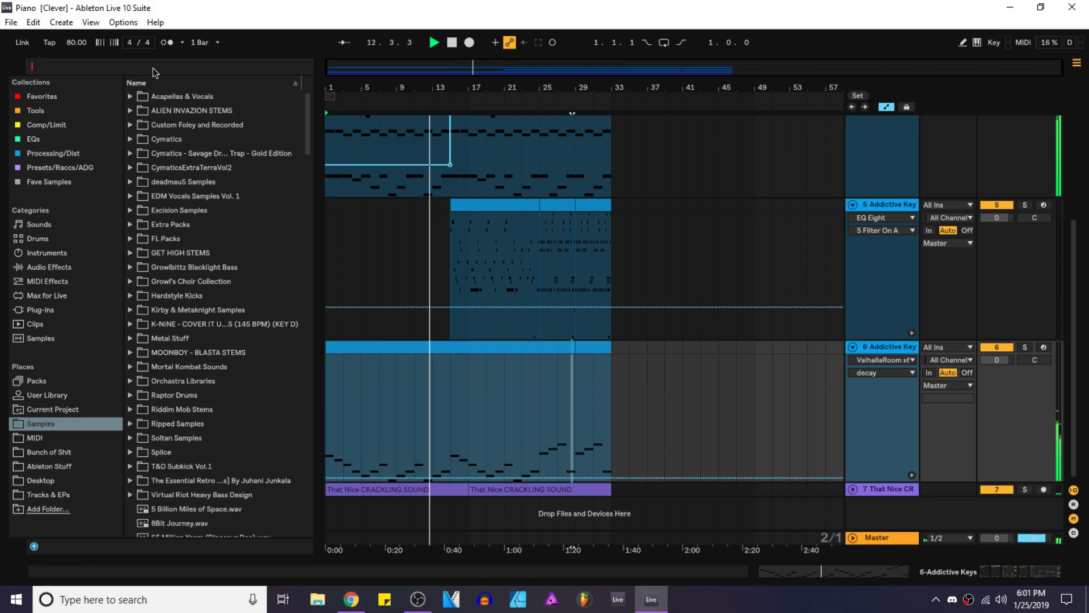
pyautogui.write('waVEs')
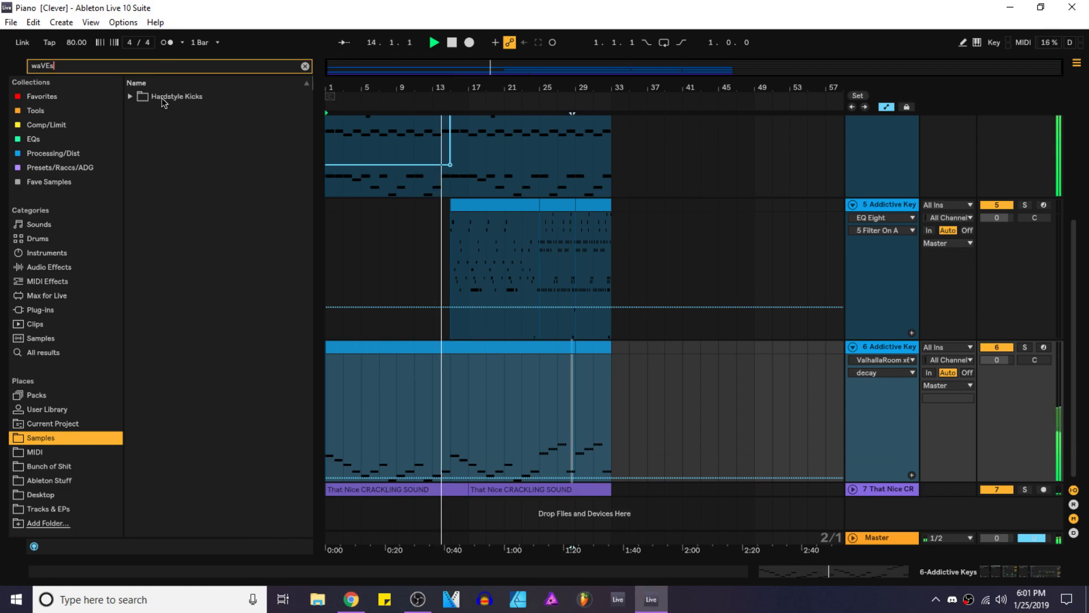
pyautogui.click(120, 96)
pyautogui.click(41, 438)
pyautogui.click(130, 96)
pyautogui.click(140, 111)
pyautogui.moveTo(160, 125); pyautogui.dragTo(48, 433)
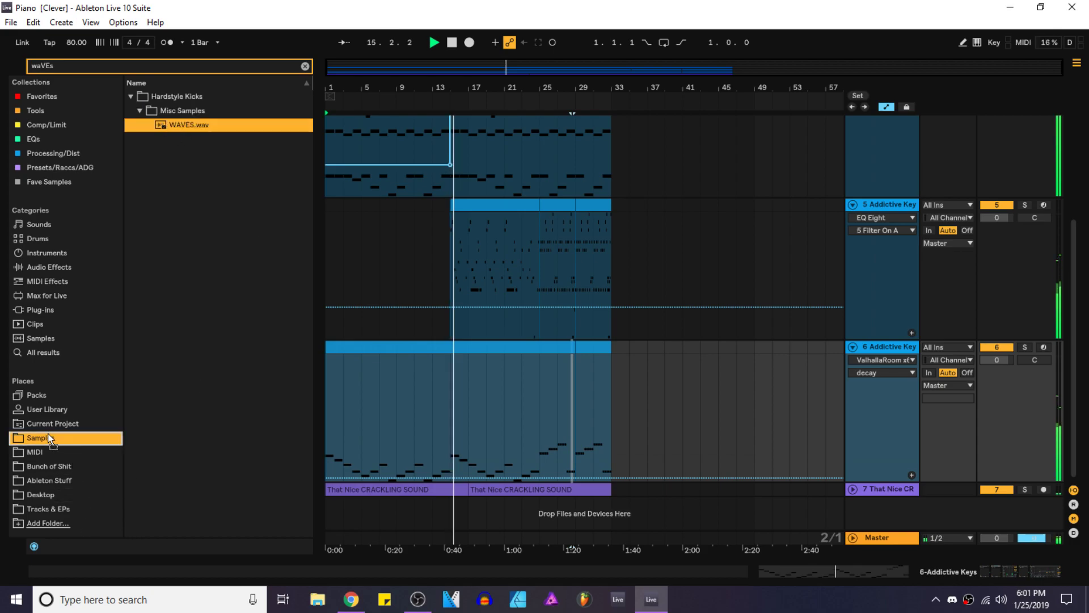
# Step: Add WAVES.wav on a new audio track starting at bar 1 and duplicate the clip three times to fill the arrangement
pyautogui.moveTo(221, 103); pyautogui.dragTo(489, 507)
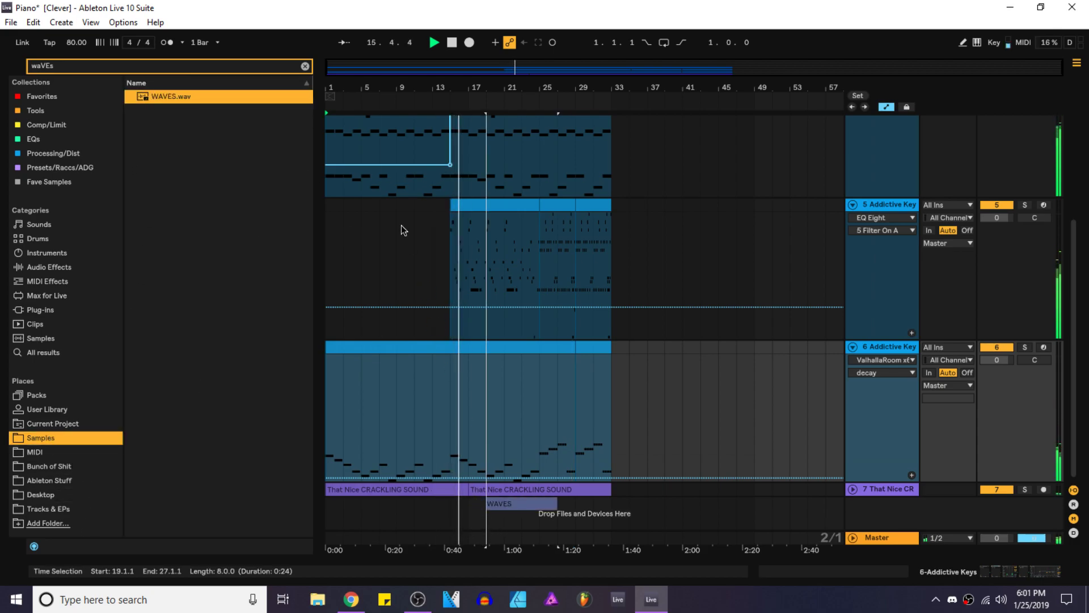
pyautogui.click(306, 65)
pyautogui.scroll(-1, 547, 452)
pyautogui.moveTo(509, 441); pyautogui.dragTo(350, 444)
pyautogui.hotkey('ctrl', 'd')
pyautogui.hotkey('ctrl', 'd')
pyautogui.hotkey('ctrl', 'd')
# Step: Crossfade the joins between the WAVES clips and lower the WAVES track's volume to -12.4 dB
pyautogui.click(886, 109)
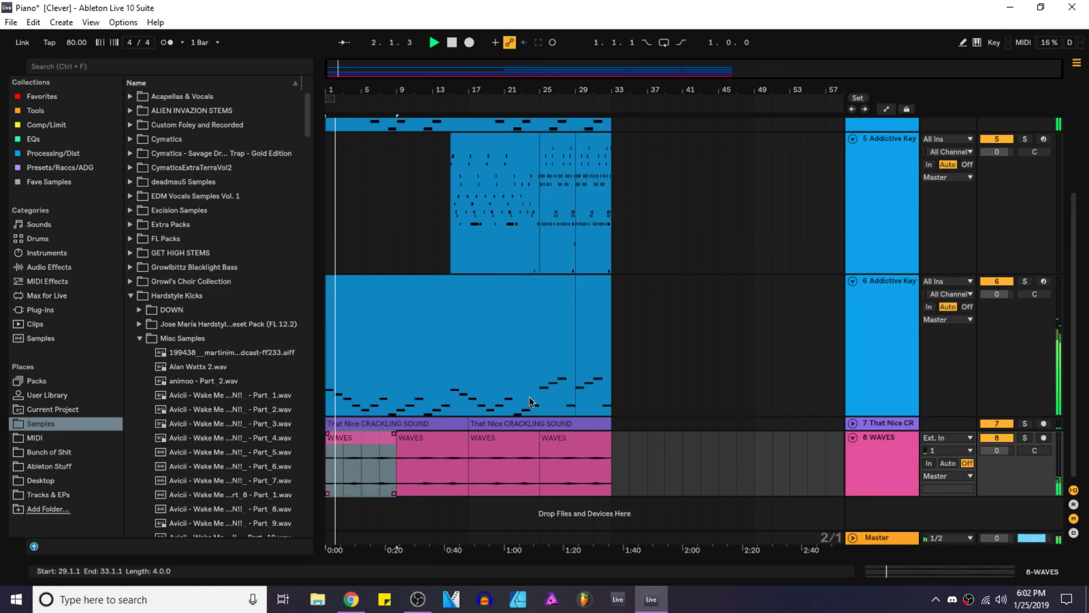
pyautogui.moveTo(394, 435)
pyautogui.mouseDown()
pyautogui.moveTo(413, 443)
pyautogui.moveTo(378, 435)
pyautogui.mouseUp()
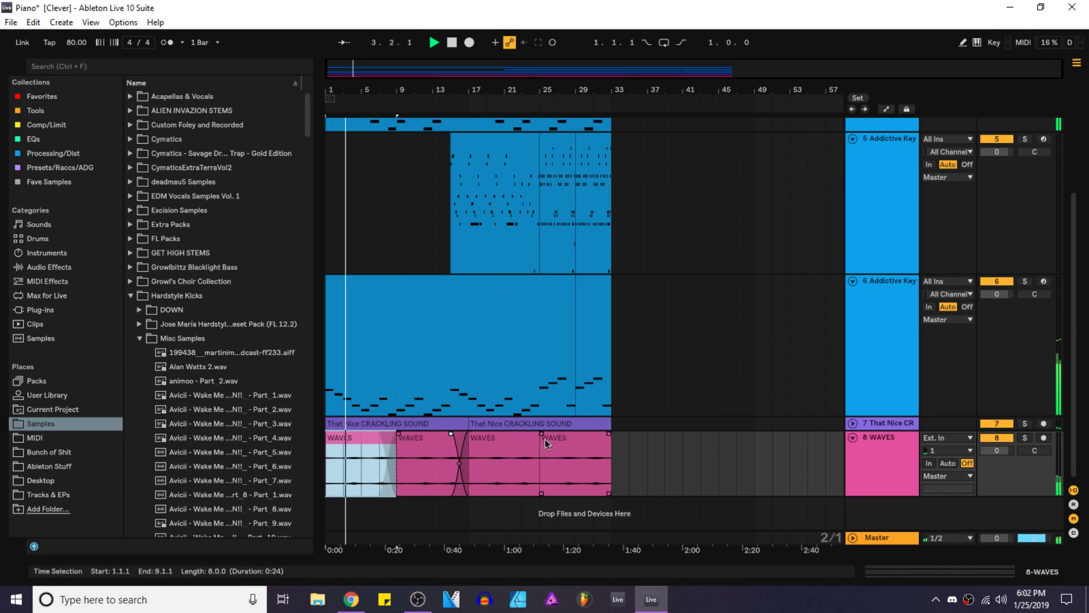
pyautogui.moveTo(541, 434); pyautogui.dragTo(510, 434)
pyautogui.moveTo(997, 450); pyautogui.dragTo(997, 471)
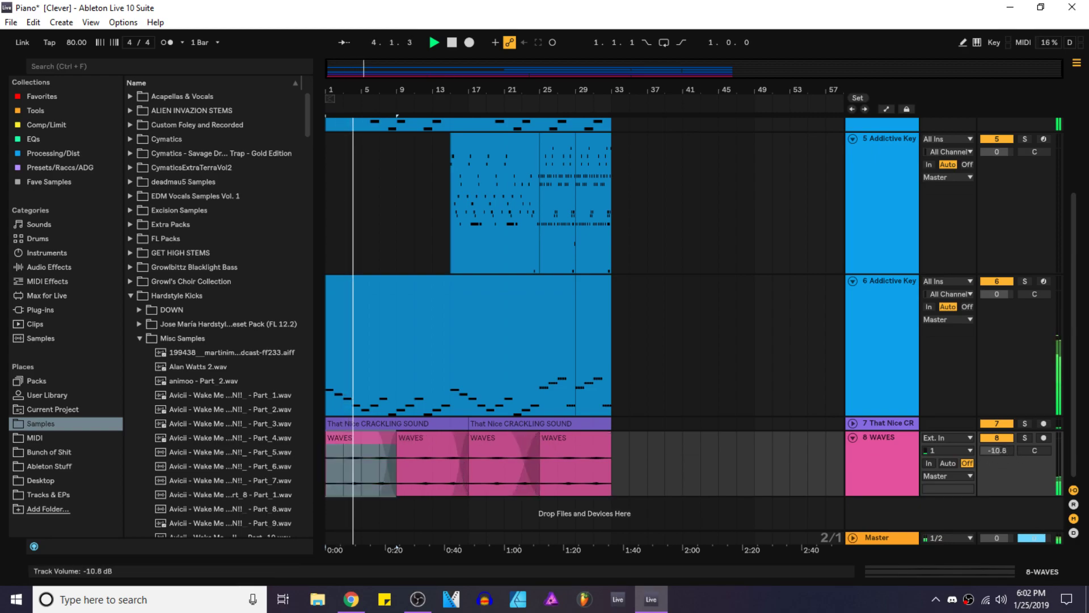
# Step: Add an EQ Eight to the WAVES track with a low cut on band 1, a dip on band 3 and band 4 at 4.84 kHz, -5.33 dB
pyautogui.click(47, 110)
pyautogui.click(42, 97)
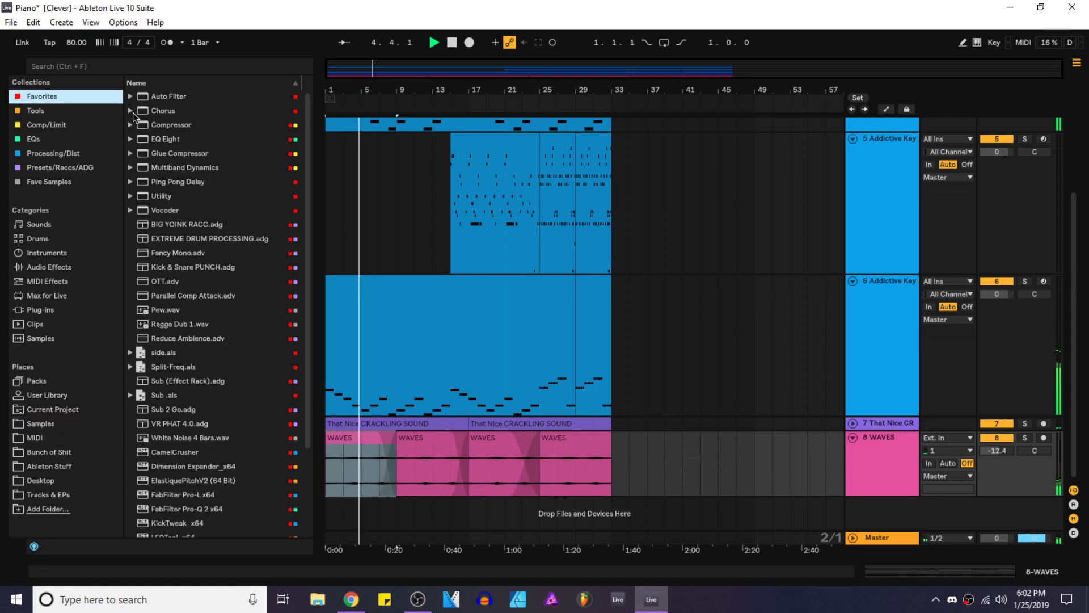
pyautogui.click(170, 139)
pyautogui.press('Return')
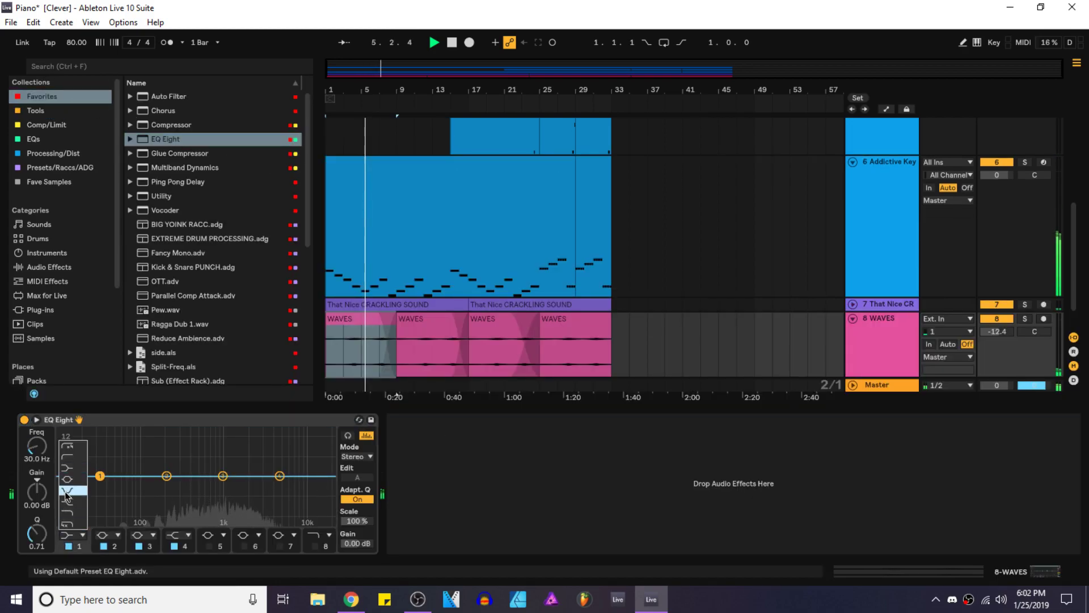
pyautogui.moveTo(222, 476); pyautogui.dragTo(219, 494)
pyautogui.moveTo(280, 476); pyautogui.dragTo(278, 491)
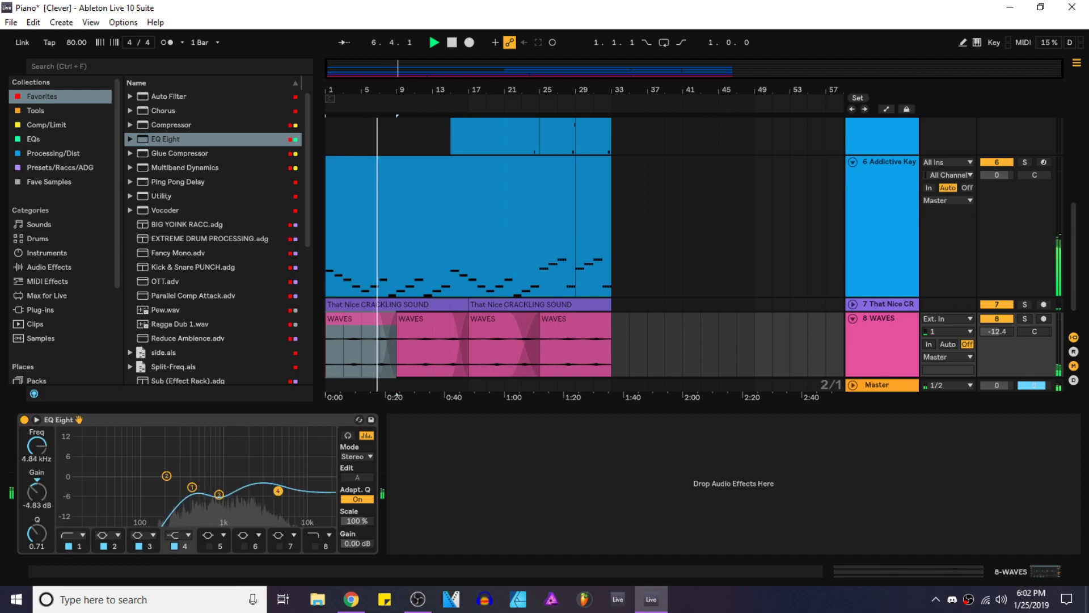
pyautogui.hotkey('ctrl', 'alt', 'l')
pyautogui.hotkey('ctrl', 's')
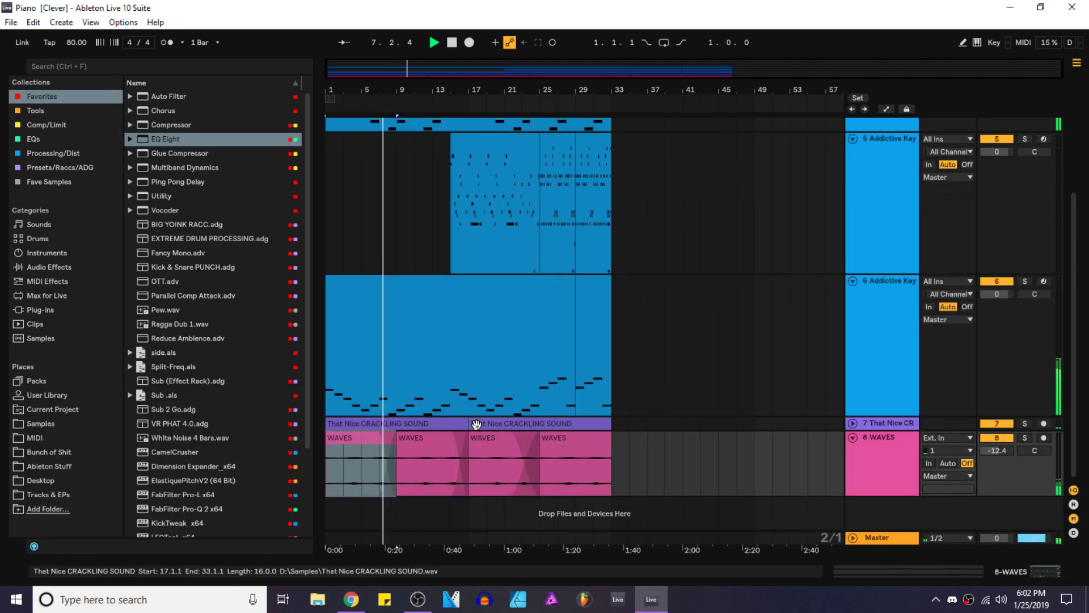
# Step: Add a Utility after the EQ Eight on the WAVES track and set its width to 0%
pyautogui.doubleClick(904, 457)
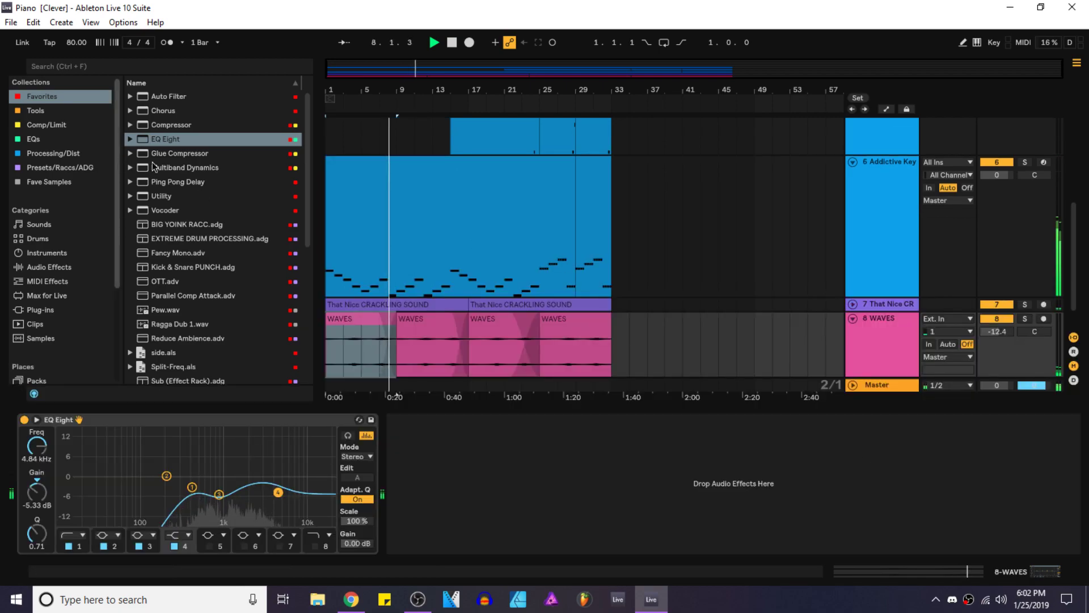
pyautogui.moveTo(181, 200); pyautogui.dragTo(499, 519)
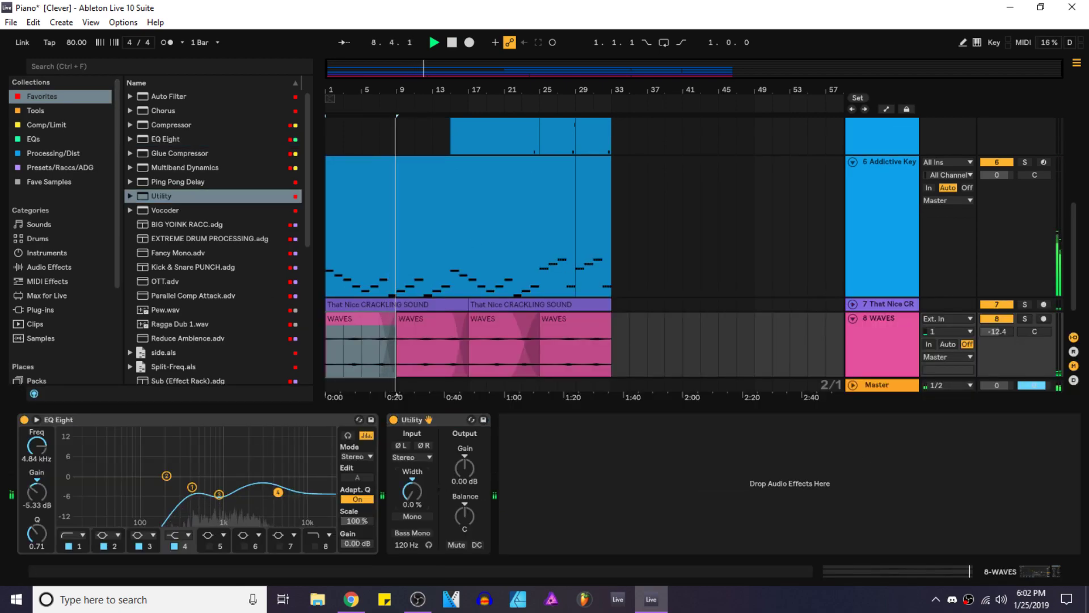
pyautogui.moveTo(417, 498); pyautogui.dragTo(417, 527)
# Step: Lower the WAVES track's volume to -14.6 dB, collapse all tracks and save the project
pyautogui.hotkey('ctrl', 'alt', 'l')
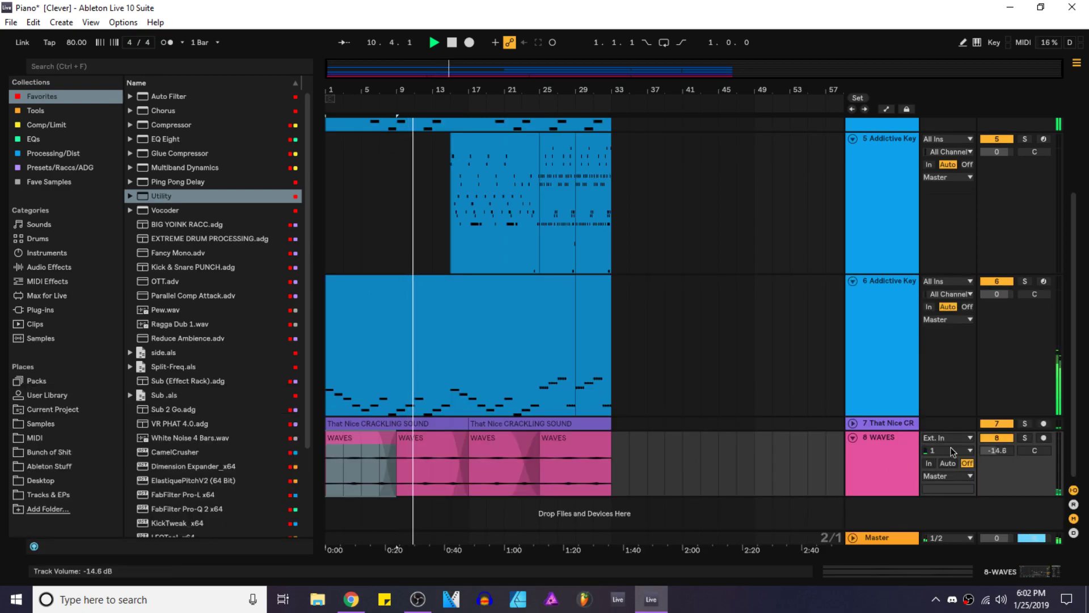
pyautogui.hotkey('alt', 'u')
pyautogui.hotkey('ctrl', 's')
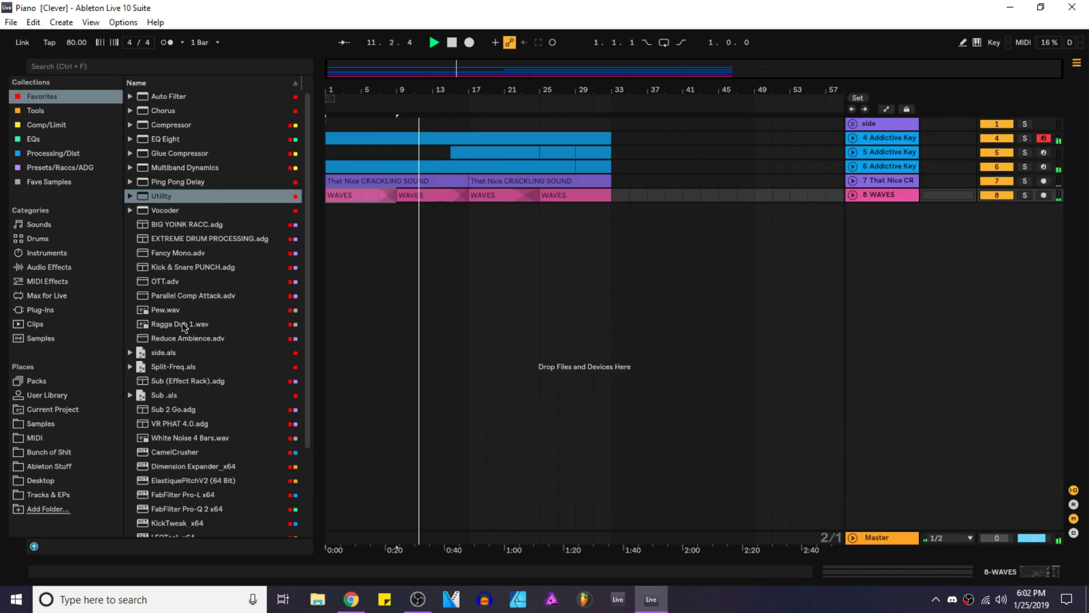
# Step: Unfold the side group, place the side trigger clip at bar 17 and duplicate it onto each remaining beat of that bar
pyautogui.click(853, 124)
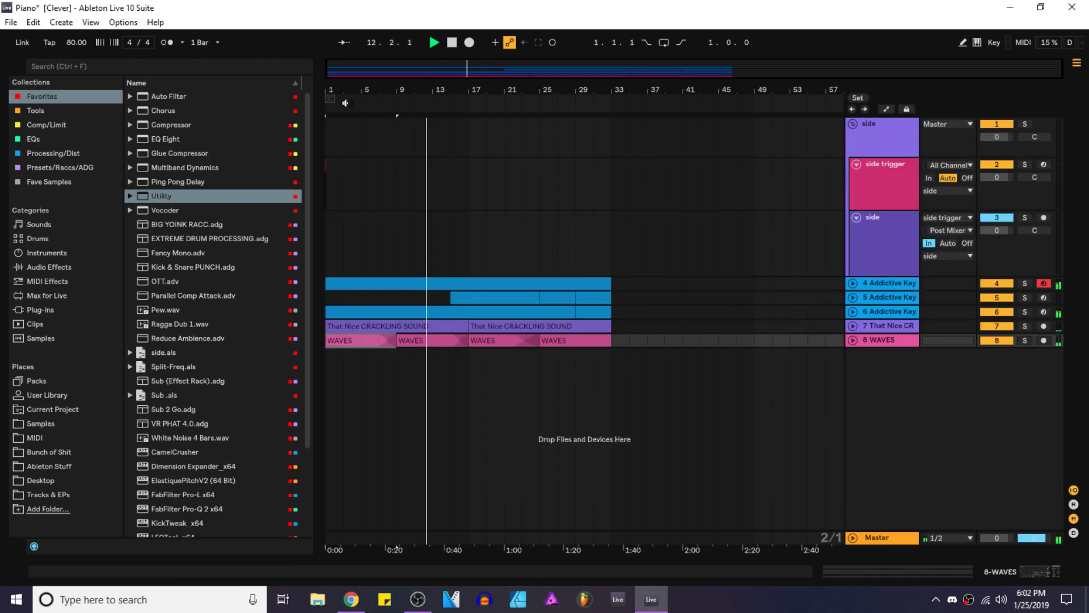
pyautogui.click(465, 175)
pyautogui.press('z')
pyautogui.keyDown('shift'); pyautogui.click(396, 188); pyautogui.keyUp('shift')
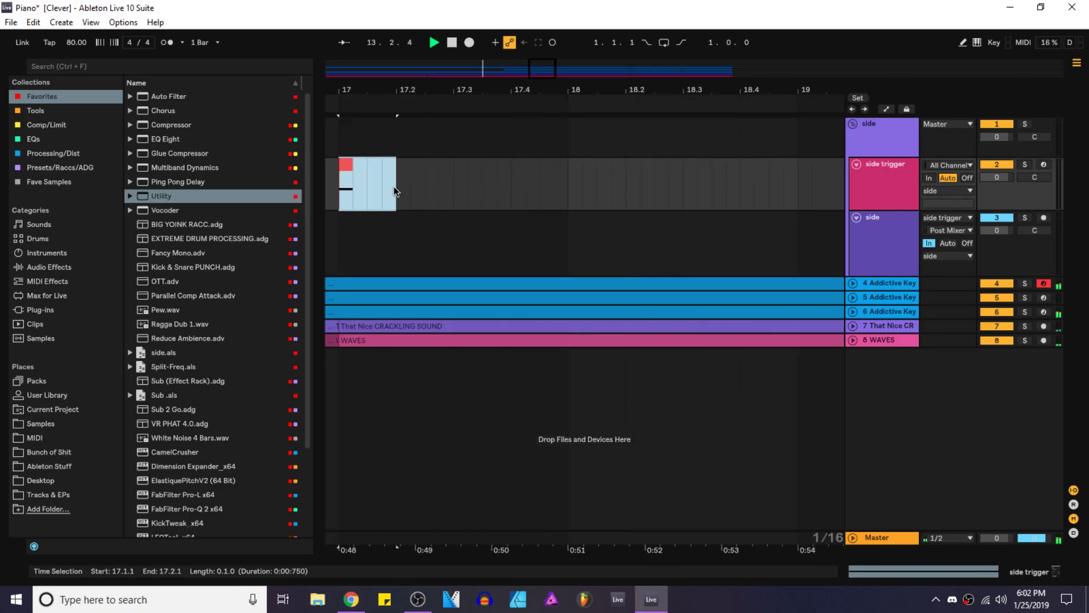
pyautogui.hotkey('ctrl', 'd')
pyautogui.hotkey('ctrl', 'd')
pyautogui.hotkey('ctrl', 'd')
pyautogui.click(350, 174)
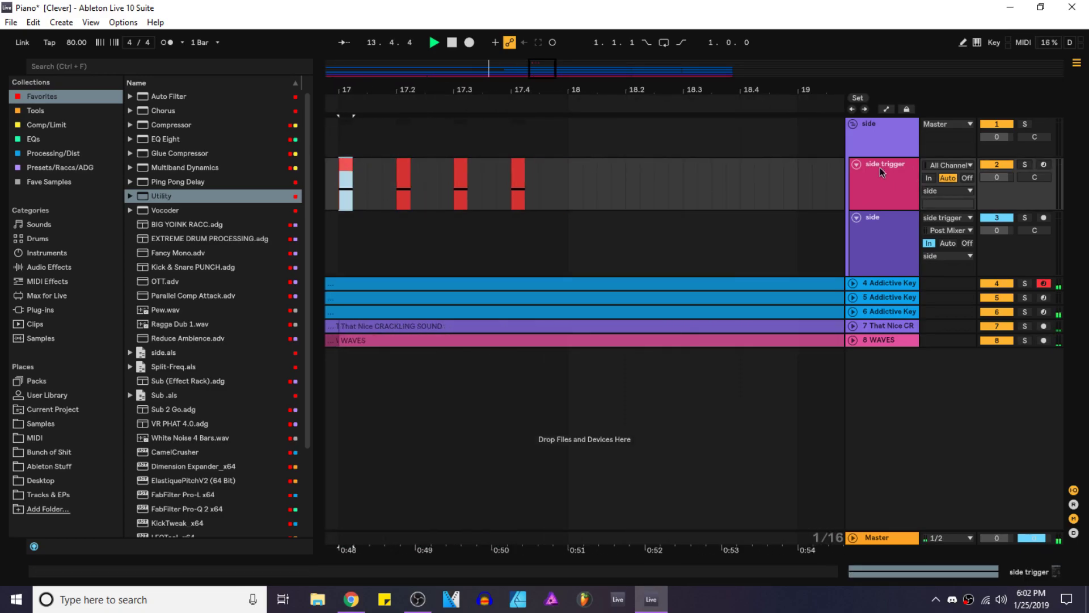
# Step: Open LFOTool on the side audio track and bring up its LFO Depth parameter as the track's automation lane
pyautogui.click(886, 110)
pyautogui.doubleClick(873, 219)
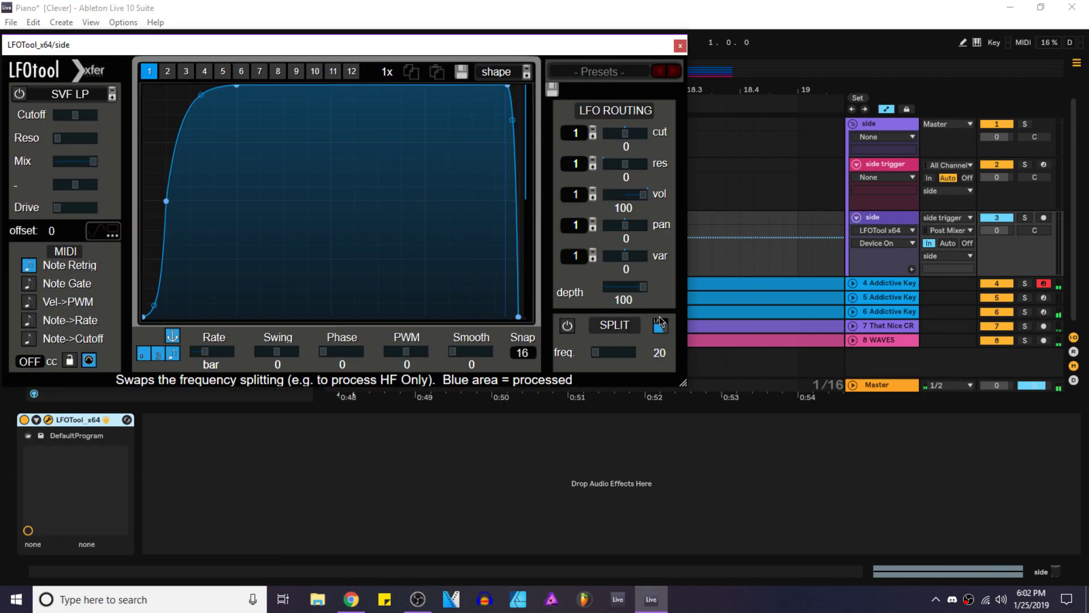
pyautogui.click(623, 279)
pyautogui.click(680, 46)
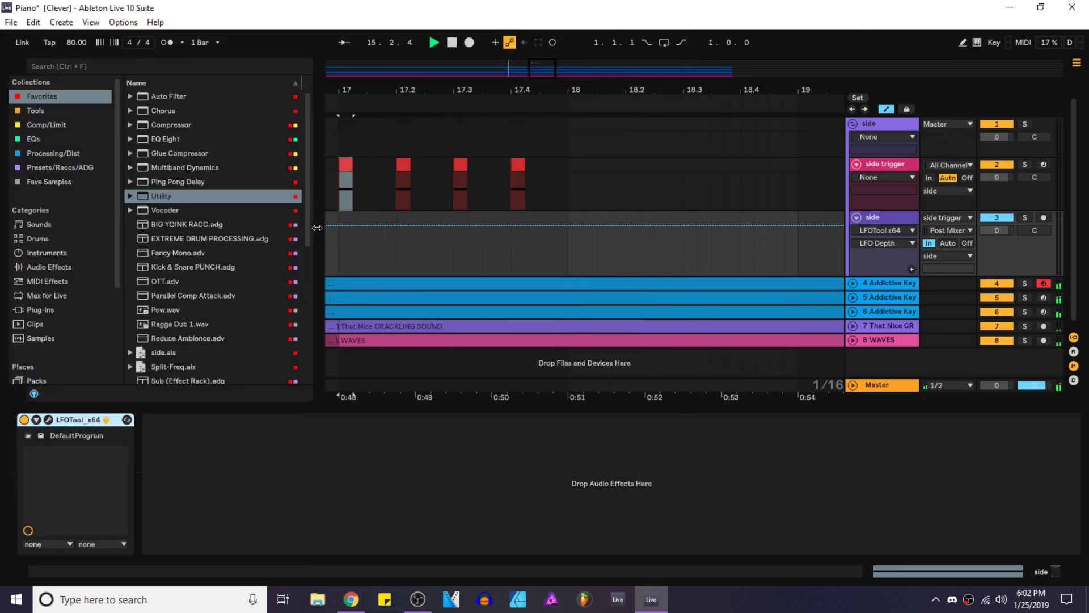
# Step: Raise the side track's LFO Depth automation from 0 to 100 at bar 17 and move it to its own lane
pyautogui.click(339, 227)
pyautogui.moveTo(328, 250); pyautogui.dragTo(338, 275)
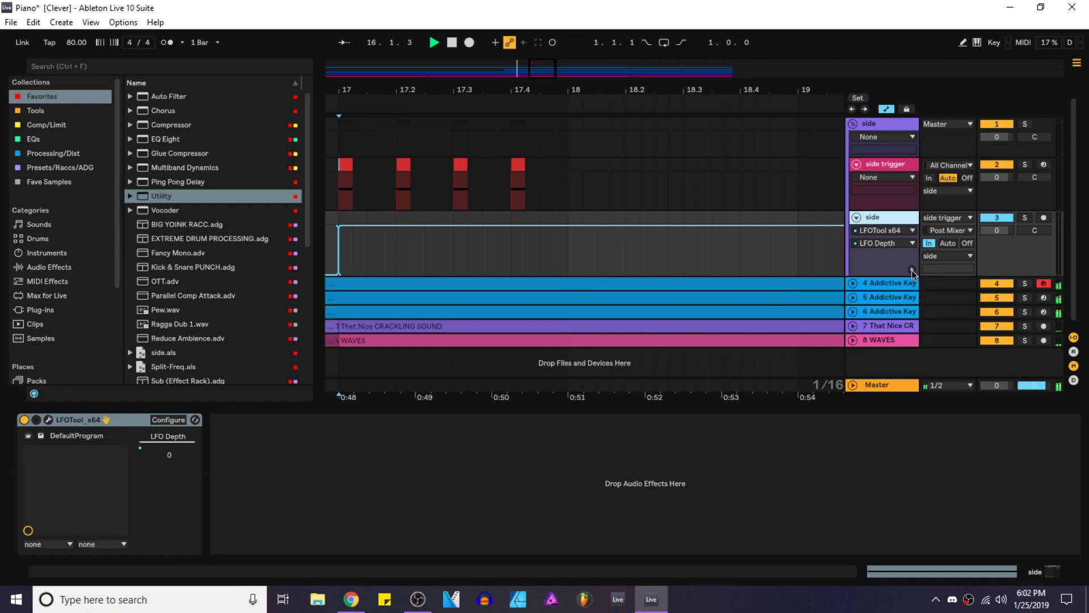
pyautogui.click(912, 270)
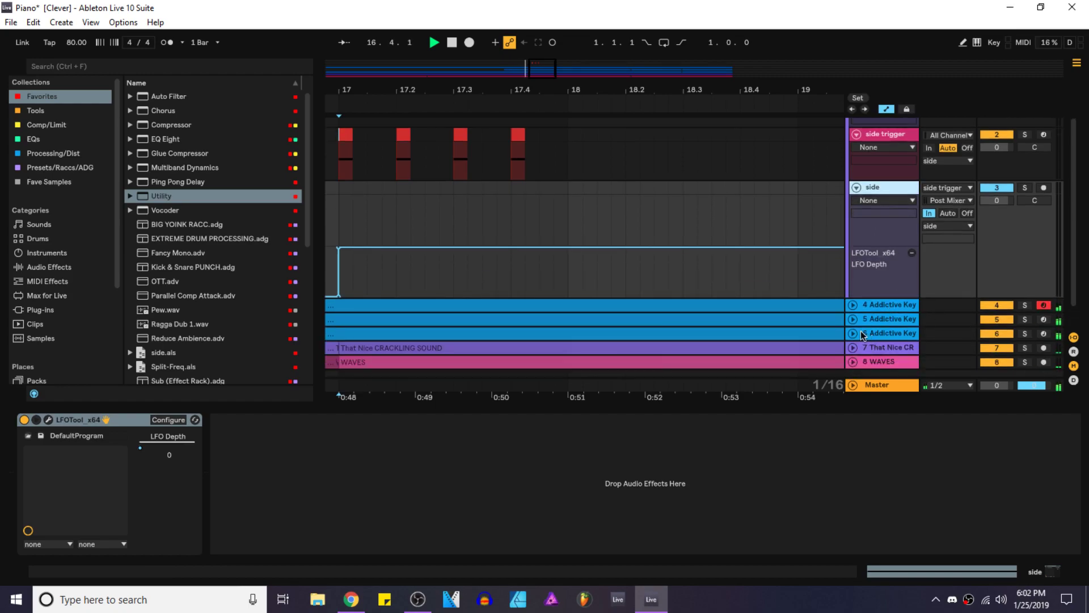
# Step: Unfold all tracks, hide the device view and route the three Addictive Keys tracks' output to the side track's Track In
pyautogui.hotkey('alt', 'u')
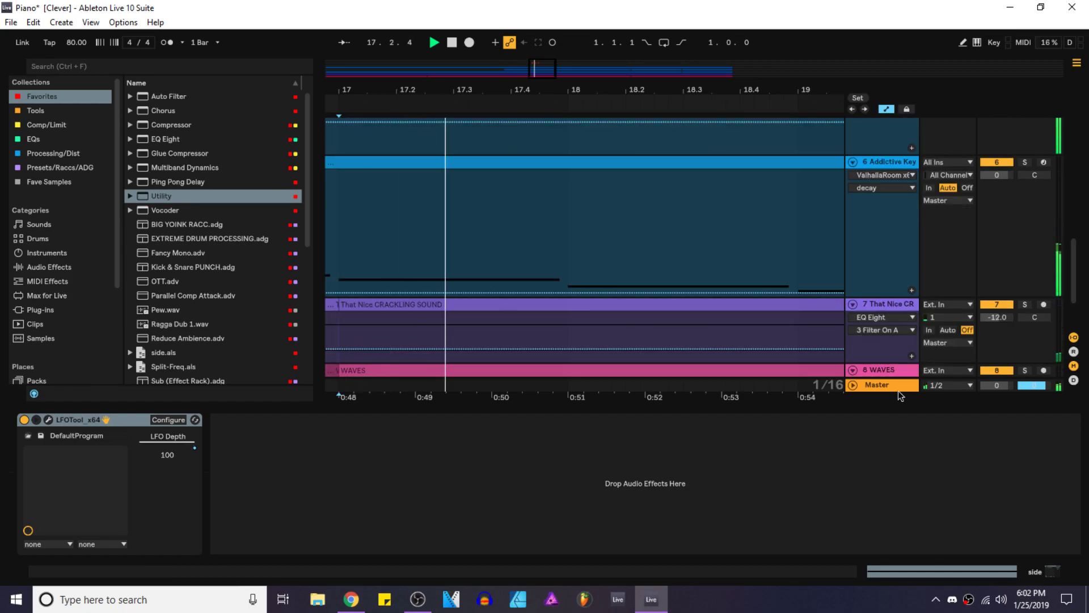
pyautogui.hotkey('ctrl', 'alt', 'l')
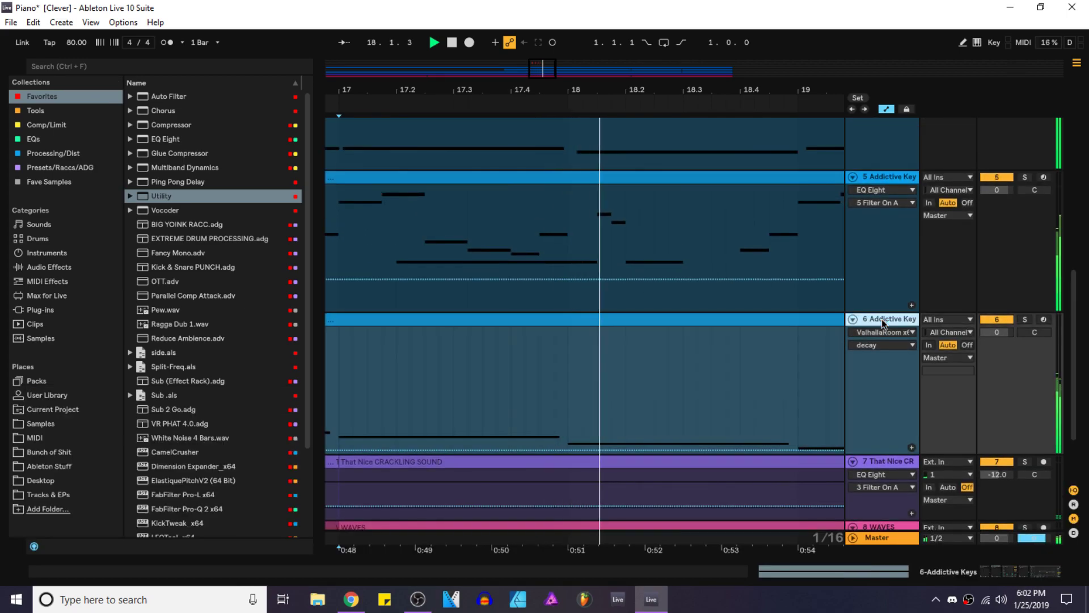
pyautogui.scroll(6, 882, 318)
pyautogui.click(906, 225)
pyautogui.click(944, 261)
pyautogui.click(950, 311)
pyautogui.scroll(-5, 624, 284)
pyautogui.scroll(2, 562, 278)
pyautogui.scroll(2, 564, 282)
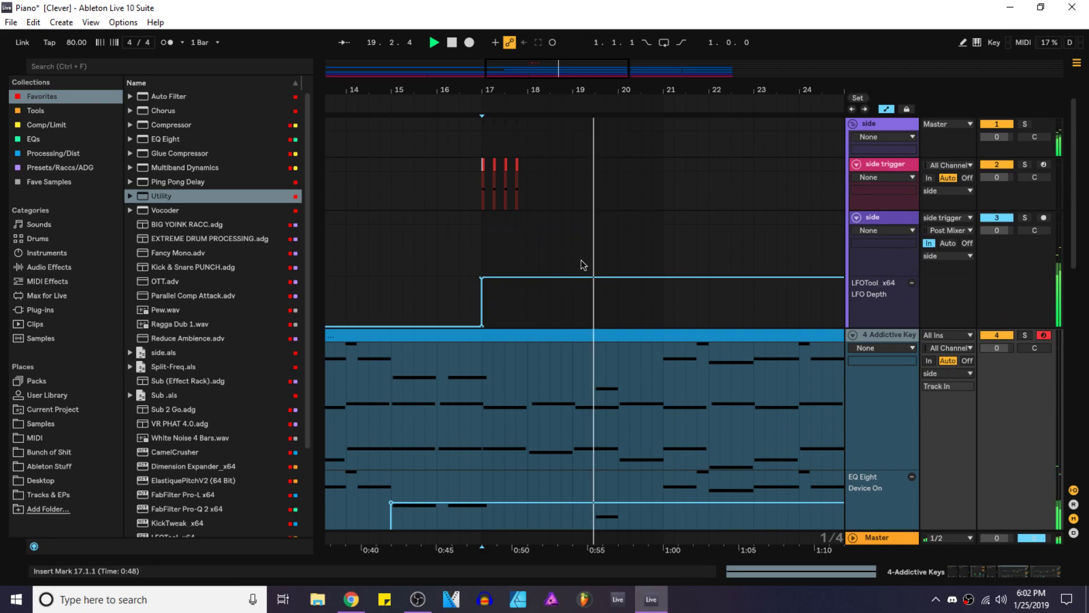
# Step: Select bar 17 of the side trigger clips and duplicate it repeatedly until the triggers reach past the end of the piano clips
pyautogui.keyDown('ctrl'); pyautogui.scroll(3, 512, 172); pyautogui.keyUp('ctrl')
pyautogui.keyDown('shift'); pyautogui.click(556, 171); pyautogui.keyUp('shift')
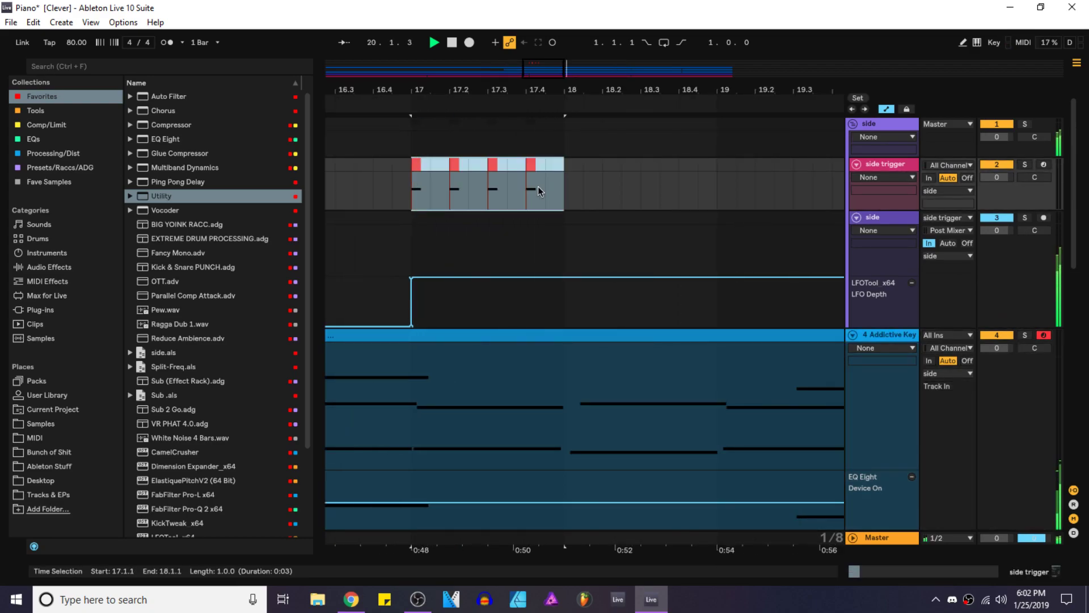
pyautogui.keyDown('ctrl'); pyautogui.scroll(-5, 500, 215); pyautogui.keyUp('ctrl')
pyautogui.hotkey('ctrl', 'd')
pyautogui.hotkey('ctrl', 'd')
pyautogui.hotkey('ctrl', 'd')
pyautogui.hotkey('ctrl', 'd')
pyautogui.hotkey('ctrl', 'd')
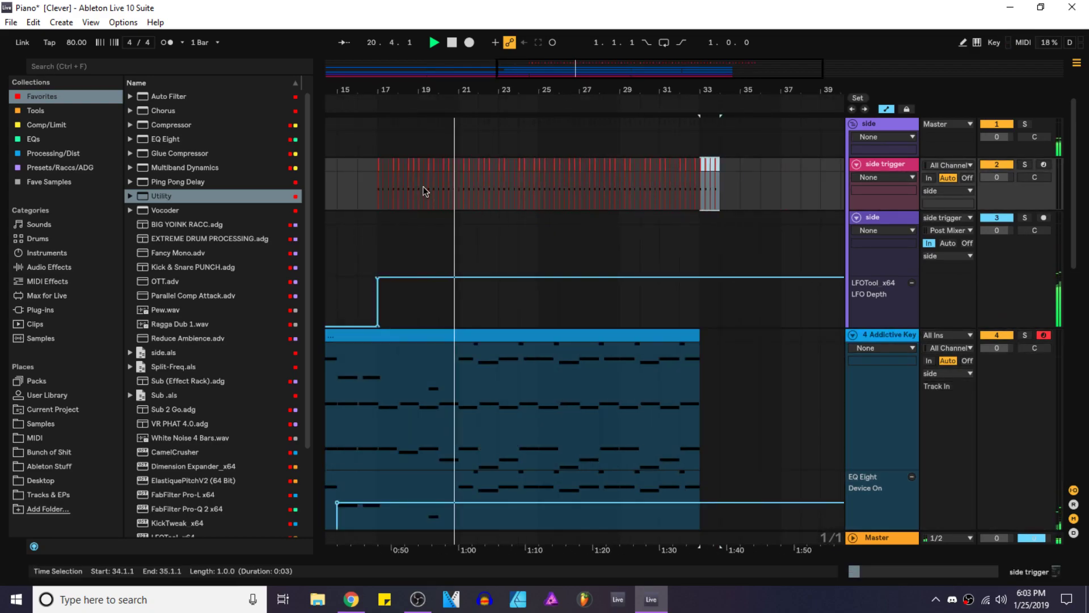
# Step: Play the sidechained arrangement from bar 17 and collapse all tracks
pyautogui.scroll(5, 384, 170)
pyautogui.click(353, 165)
pyautogui.press('space')
pyautogui.press('space')
pyautogui.scroll(-3, 562, 361)
pyautogui.scroll(-5, 563, 356)
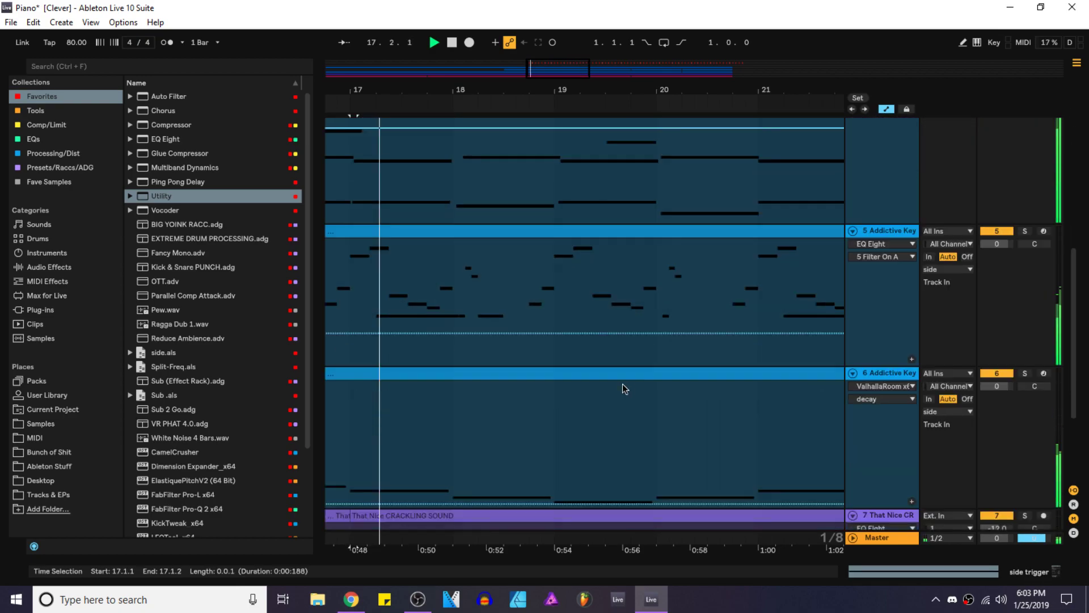
pyautogui.keyDown('alt'); pyautogui.click(853, 410); pyautogui.keyUp('alt')
pyautogui.hscroll(-2, 581, 331)
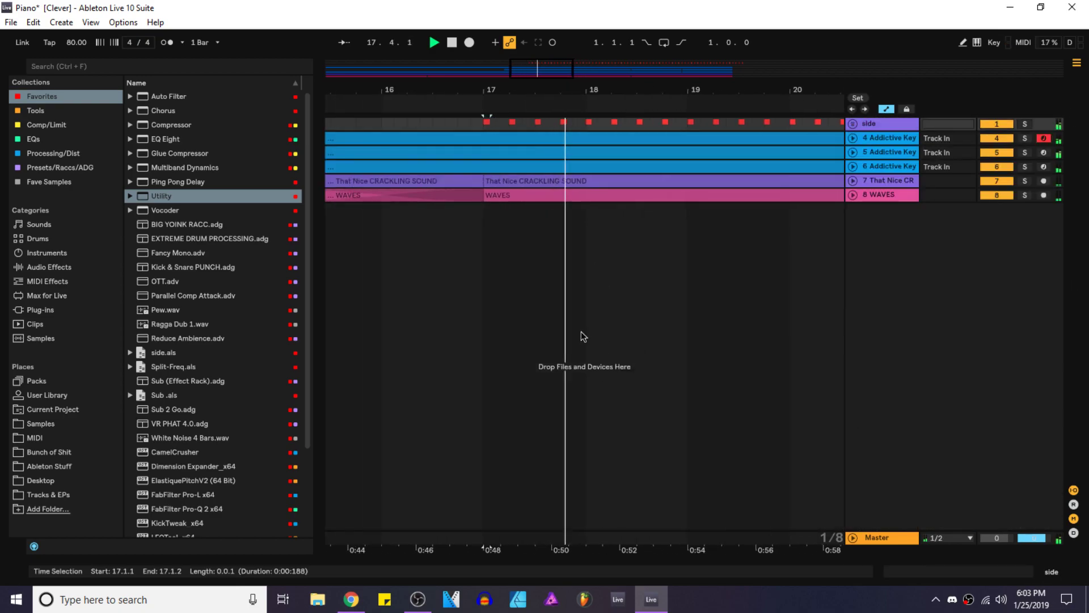
# Step: Stop playback and browse the Cymatics Savage Drums Trap sample pack down to the Kicks folder of its Drum One Shots
pyautogui.click(41, 423)
pyautogui.press('space')
pyautogui.click(171, 295)
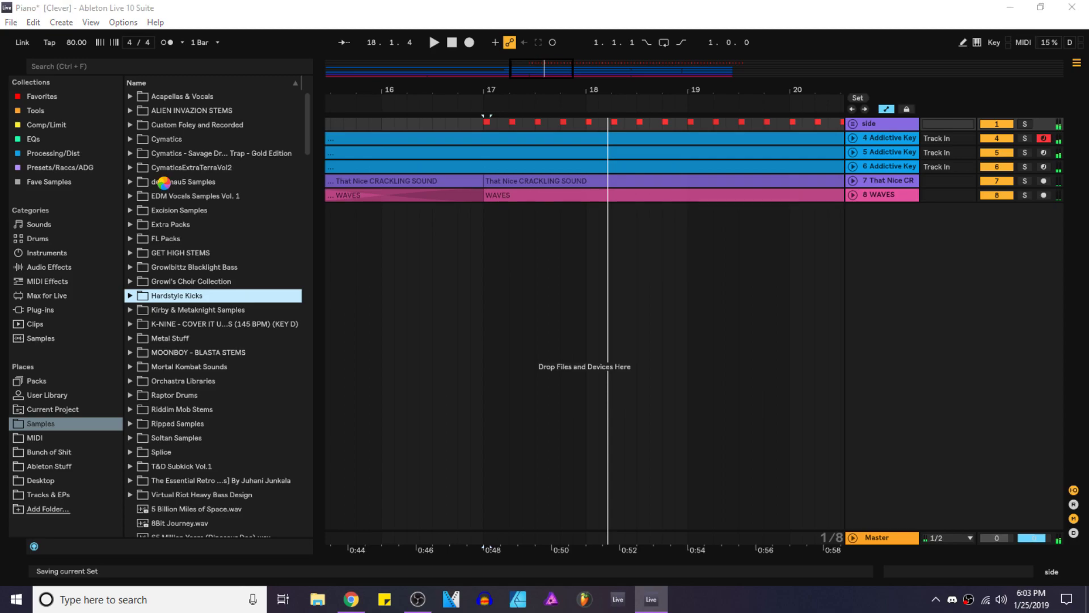
pyautogui.click(130, 154)
pyautogui.click(138, 182)
pyautogui.click(139, 181)
pyautogui.click(139, 196)
pyautogui.click(138, 196)
pyautogui.click(139, 209)
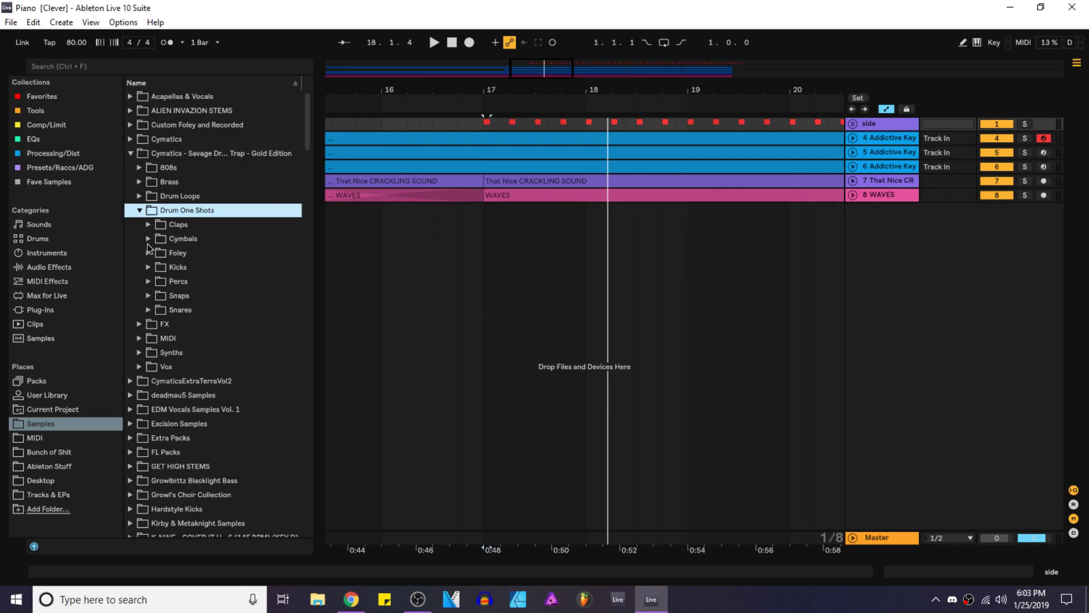
pyautogui.click(139, 197)
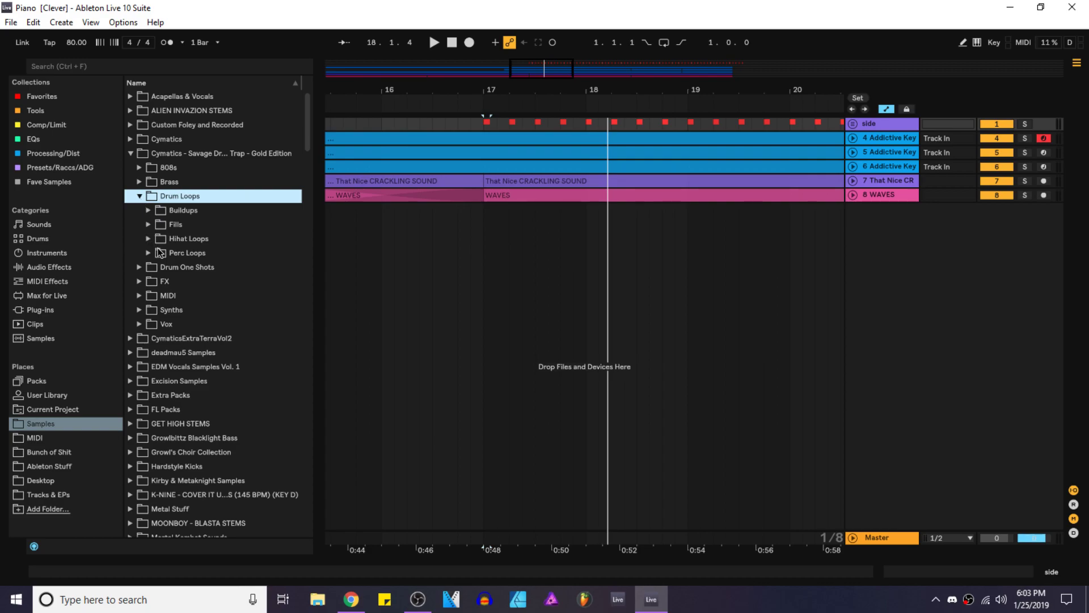
pyautogui.click(139, 197)
pyautogui.click(139, 209)
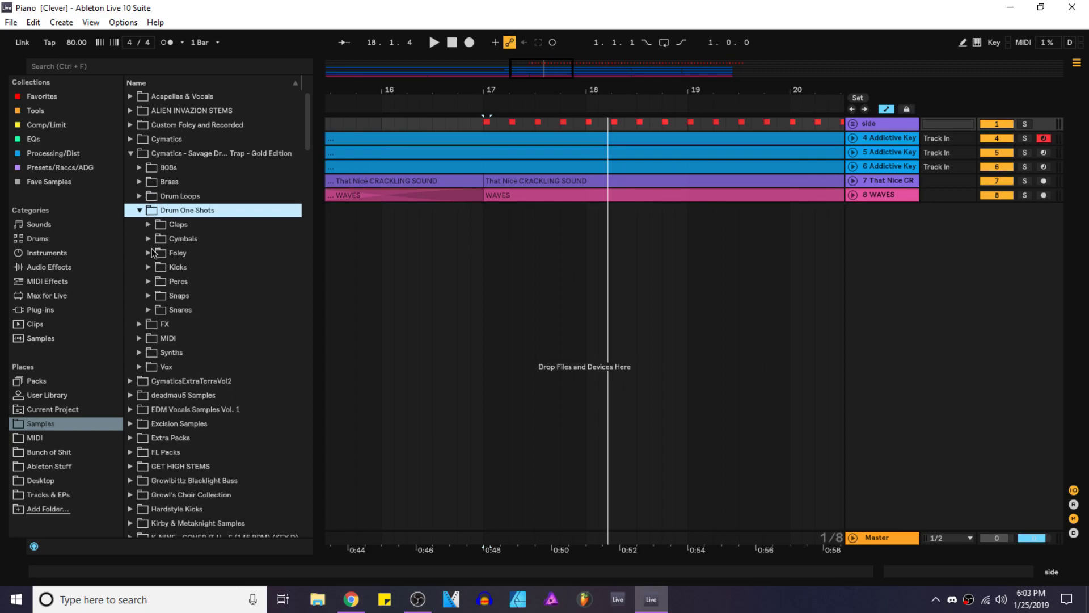
pyautogui.click(148, 267)
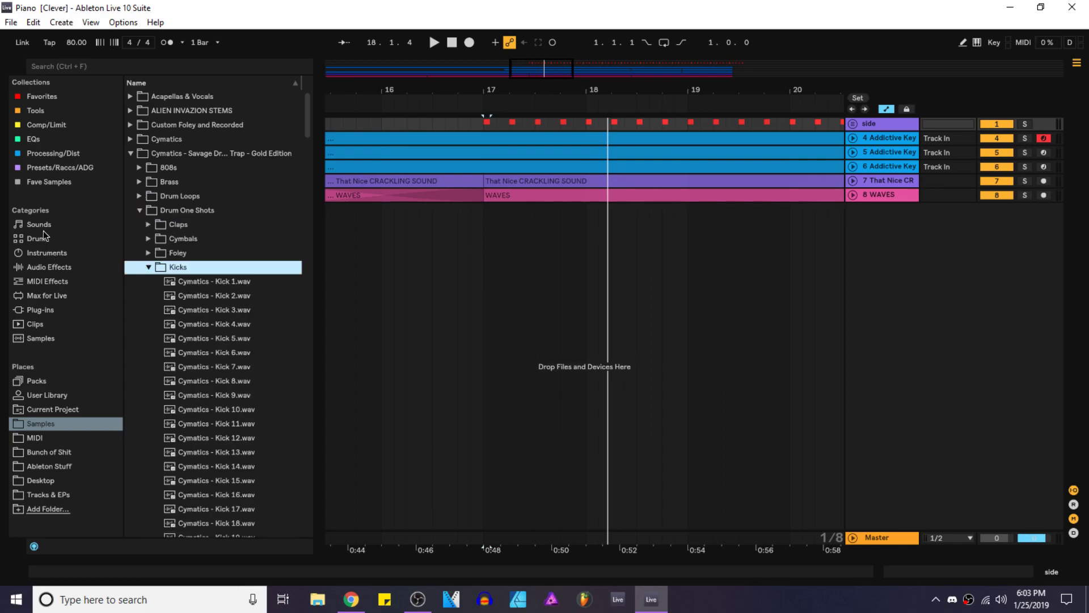
# Step: Open the Kick category of the Drum Hits library and audition Kick 45 Vinyl 1.wav against Kick 45 Vinyl 2.wav
pyautogui.click(45, 238)
pyautogui.click(136, 100)
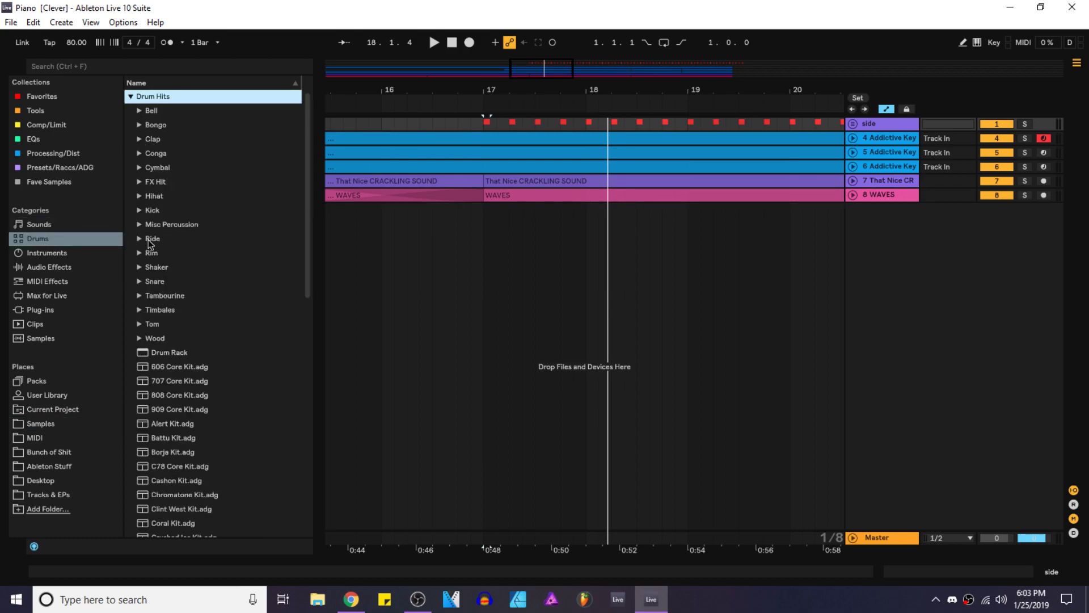
pyautogui.click(152, 210)
pyautogui.click(165, 225)
pyautogui.click(192, 295)
pyautogui.click(198, 310)
pyautogui.click(192, 297)
pyautogui.click(200, 310)
pyautogui.click(198, 297)
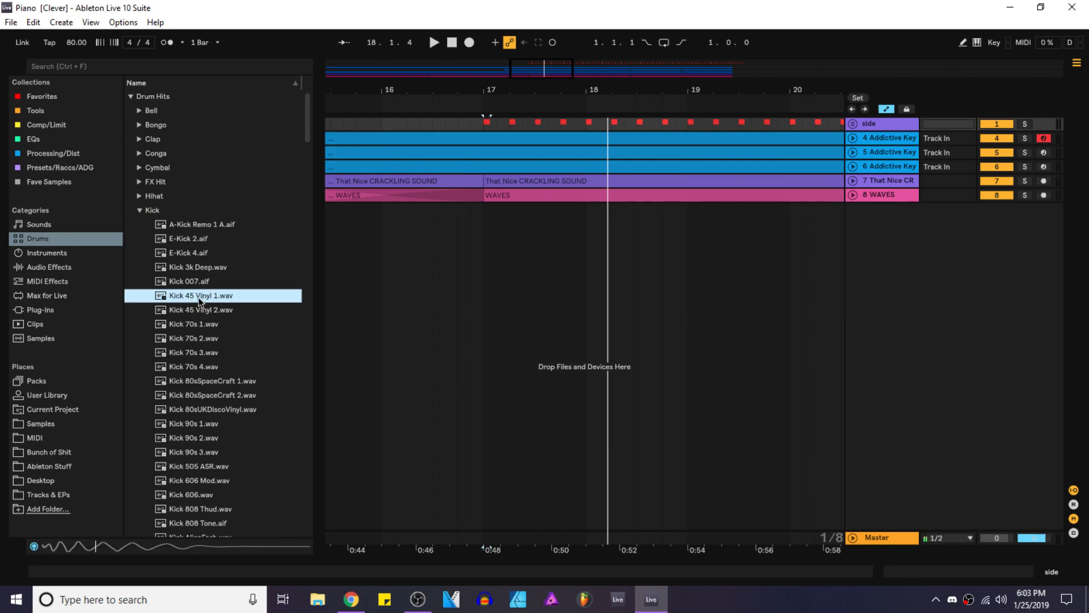
# Step: Place Kick 45 Vinyl 1.wav at bar 17 on a new audio track, solo the track and play it
pyautogui.moveTo(216, 292); pyautogui.dragTo(483, 239)
pyautogui.click(446, 237)
pyautogui.scroll(4, 483, 233)
pyautogui.click(494, 210)
pyautogui.click(1025, 212)
pyautogui.press('space')
# Step: Add an EQ Eight to the kick track and make band 4 a high-cut filter at 1.35 kHz
pyautogui.click(29, 95)
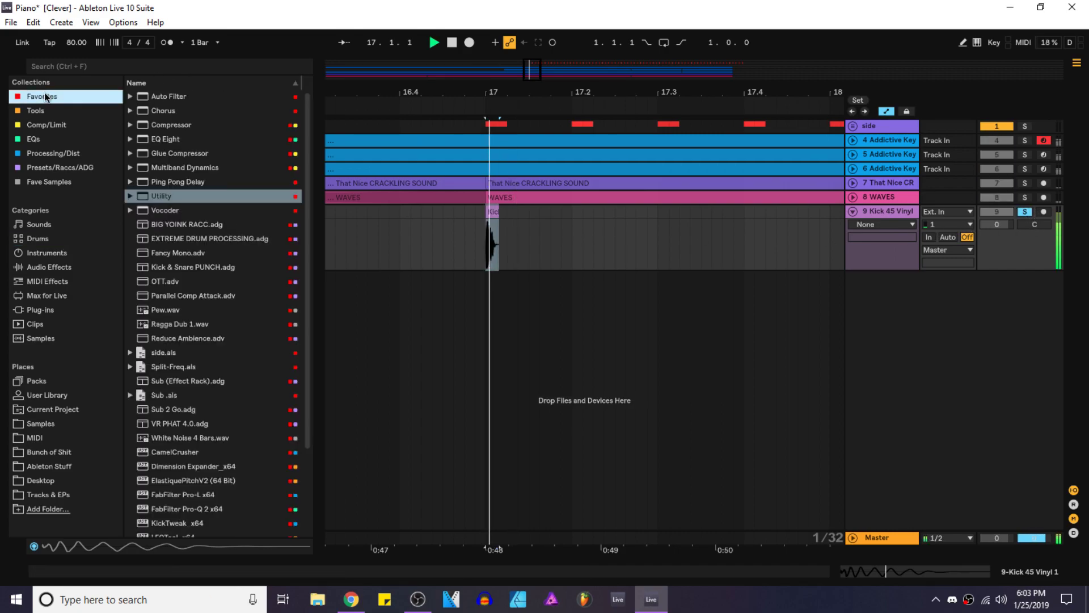
pyautogui.moveTo(176, 145); pyautogui.dragTo(538, 263)
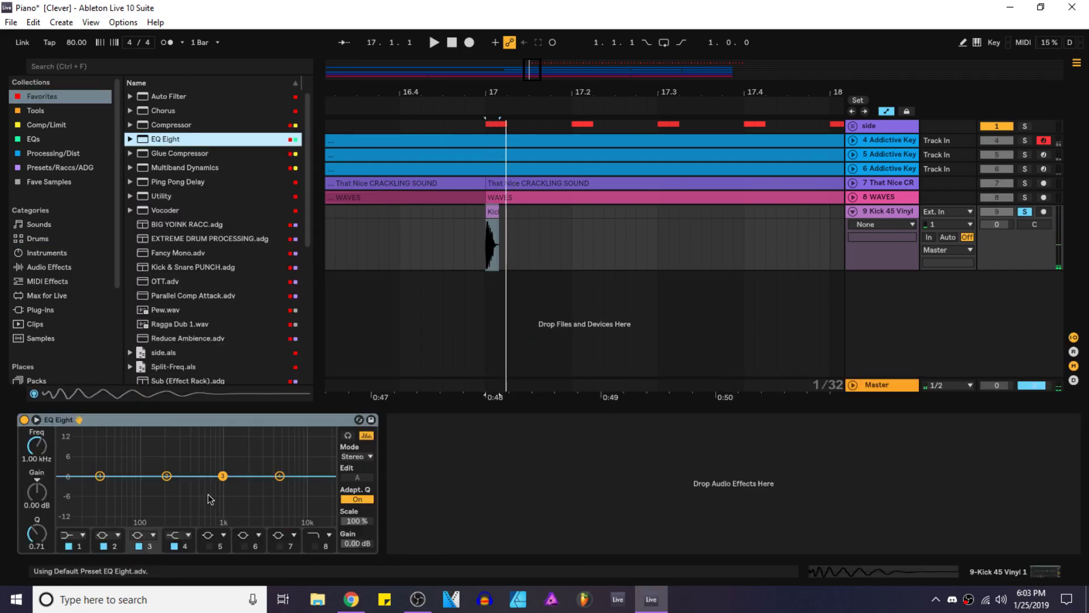
pyautogui.click(278, 476)
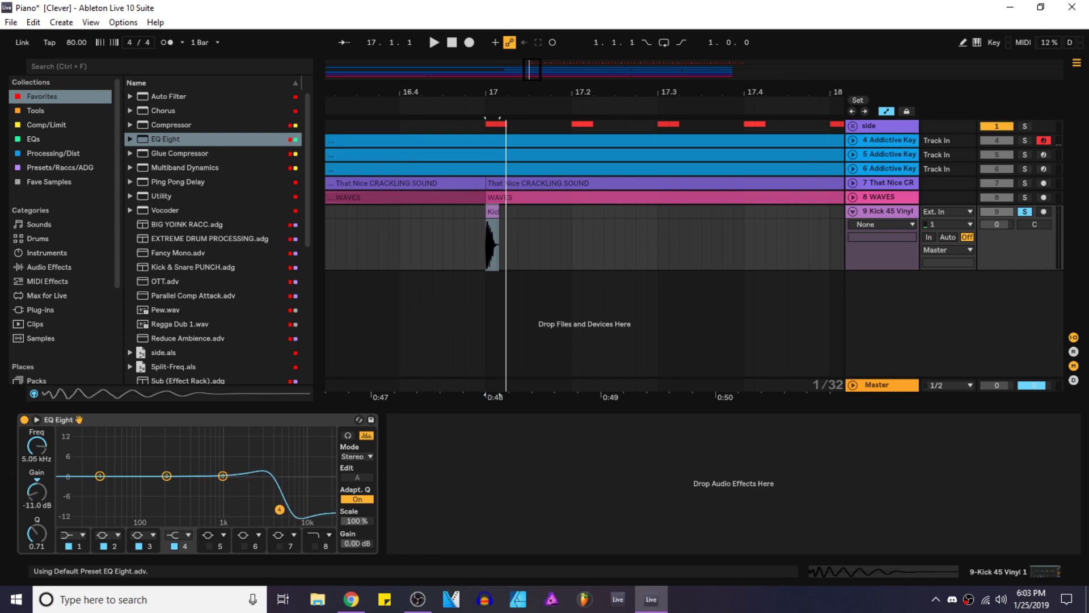
pyautogui.moveTo(269, 512); pyautogui.dragTo(233, 488)
pyautogui.click(188, 535)
pyautogui.click(187, 514)
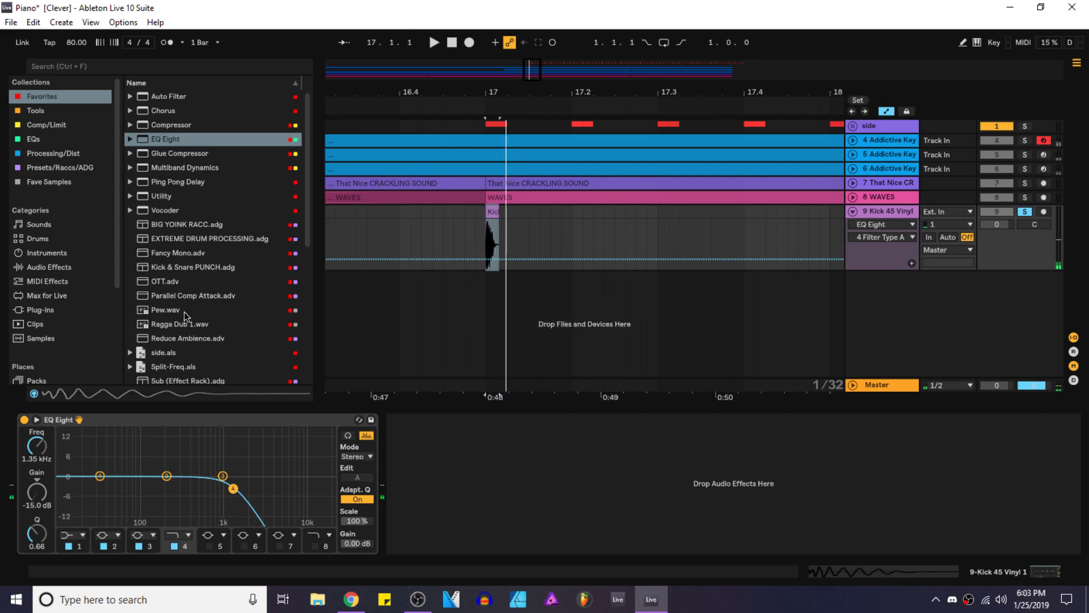
# Step: Load the Kick & Snare PUNCH.adg rack ahead of the kick track's EQ Eight and close the OTT plug-in window
pyautogui.click(185, 300)
pyautogui.press('Down')
pyautogui.press('Down')
pyautogui.press('Down')
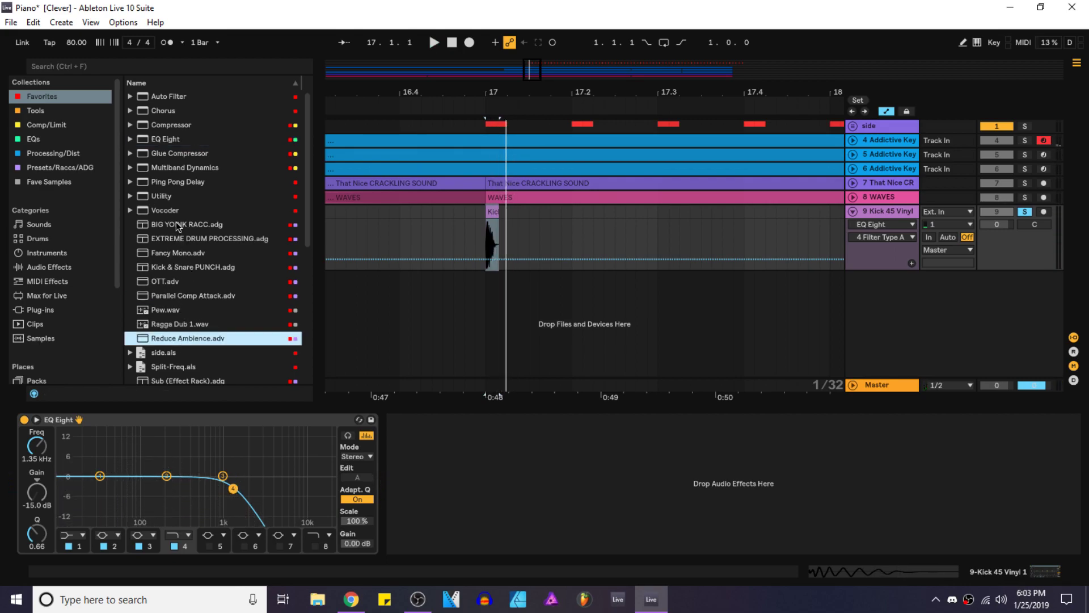
pyautogui.click(67, 170)
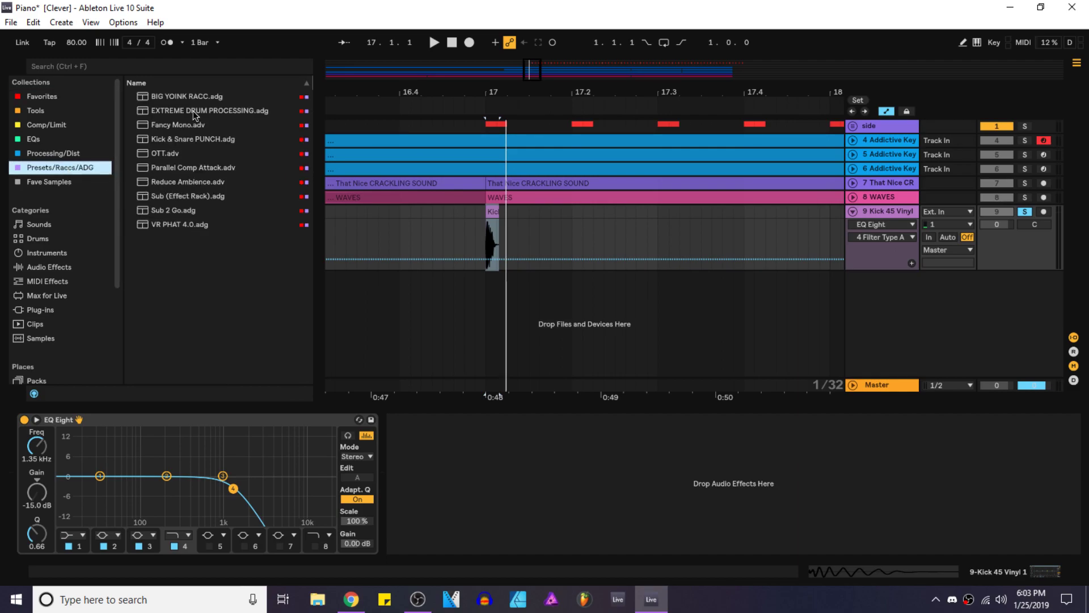
pyautogui.click(183, 138)
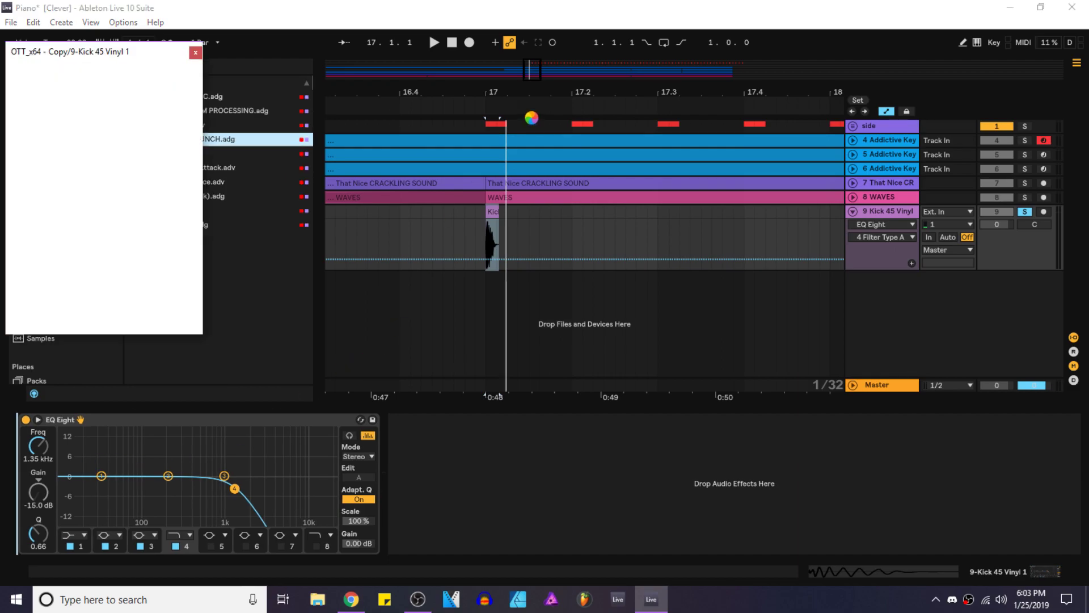
pyautogui.click(196, 52)
# Step: Play the soloed kick repeatedly to judge its sound through the punch rack
pyautogui.press('space')
pyautogui.press('space')
pyautogui.press('space')
pyautogui.press('space')
pyautogui.press('space')
pyautogui.press('space')
pyautogui.press('space')
pyautogui.press('space')
pyautogui.press('space')
pyautogui.press('space')
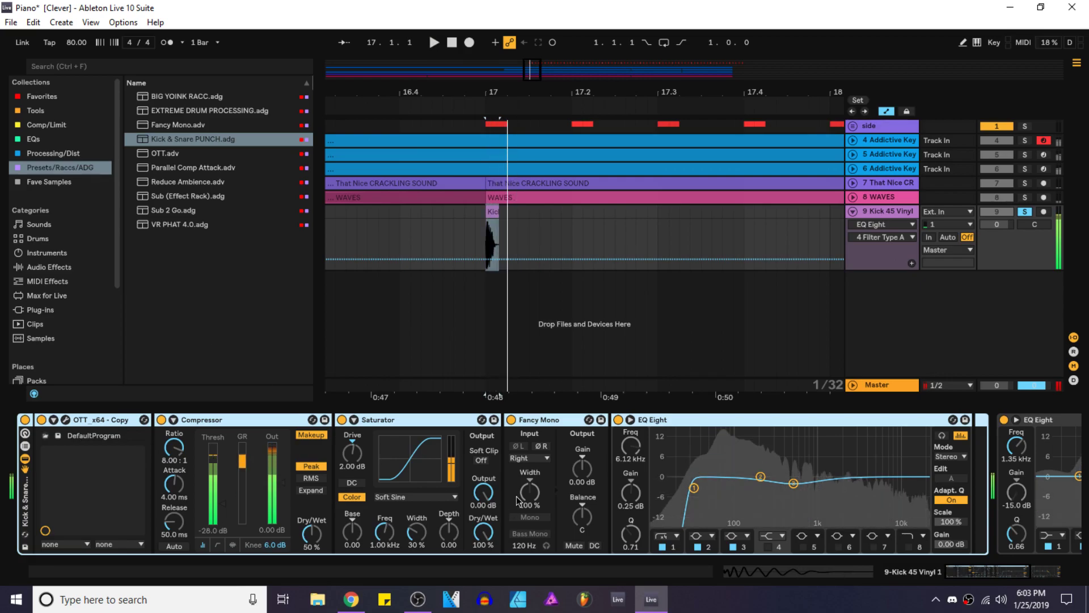
pyautogui.click(53, 95)
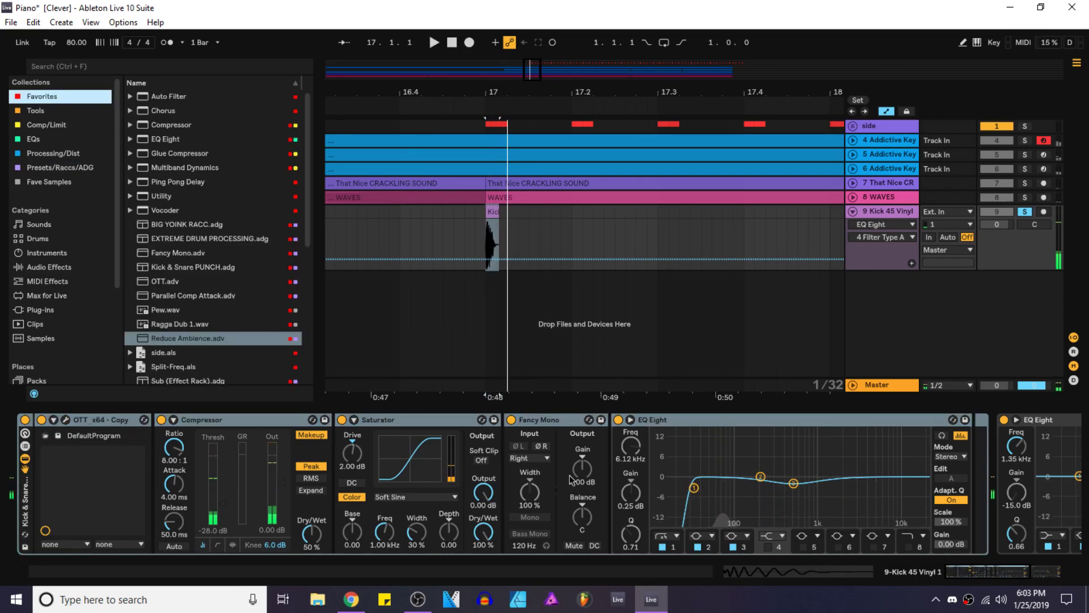
pyautogui.press('space')
pyautogui.press('space')
pyautogui.press('space')
pyautogui.press('space')
pyautogui.press('space')
# Step: Try the rack Compressor's Dry/Wet at 100%, return it to 50% and audition the kick at both settings
pyautogui.moveTo(312, 534); pyautogui.dragTo(315, 455)
pyautogui.press('space')
pyautogui.press('space')
pyautogui.press('space')
pyautogui.press('space')
pyautogui.press('space')
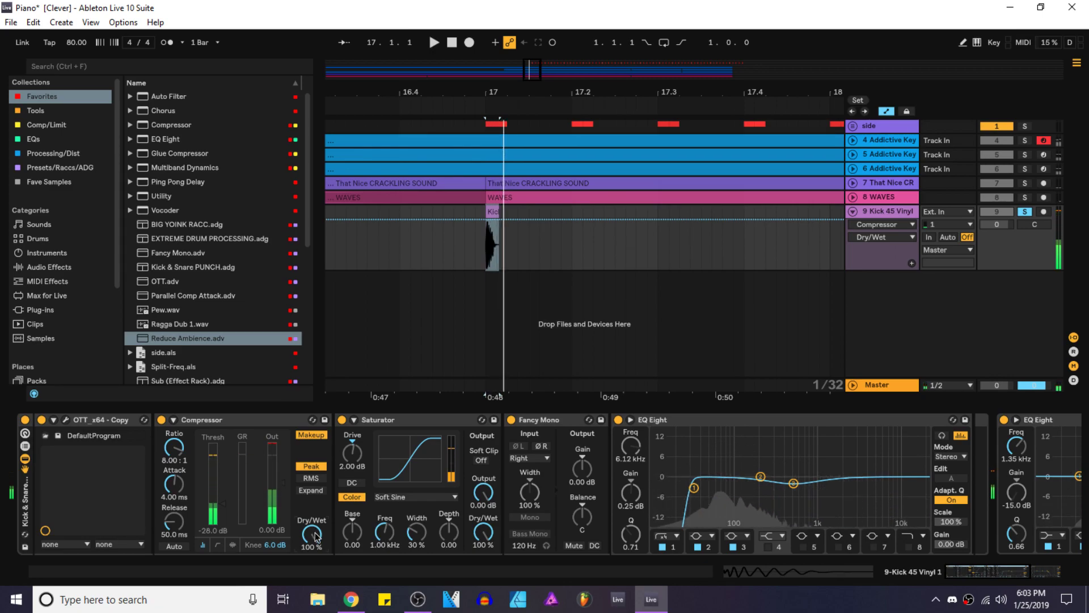
pyautogui.moveTo(316, 537); pyautogui.dragTo(316, 546)
pyautogui.press('space')
pyautogui.press('space')
pyautogui.press('space')
pyautogui.press('space')
pyautogui.press('space')
pyautogui.press('space')
pyautogui.press('space')
pyautogui.press('space')
pyautogui.press('space')
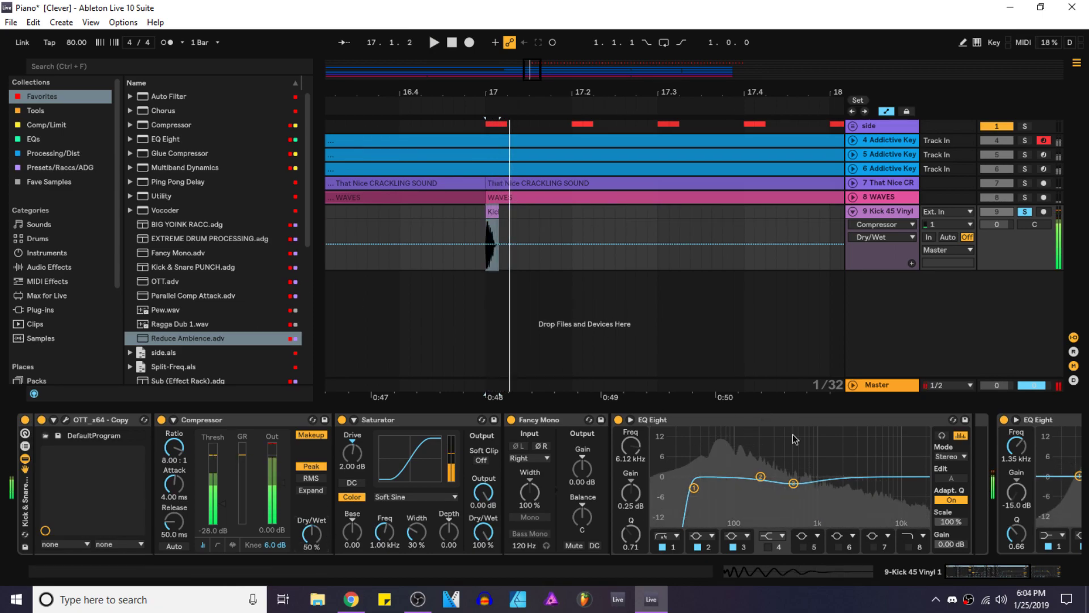
# Step: Audition the kick and move the high-cut EQ Eight into the rack, directly after Fancy Mono
pyautogui.scroll(-3, 778, 470)
pyautogui.press('space')
pyautogui.press('space')
pyautogui.press('space')
pyautogui.press('space')
pyautogui.press('space')
pyautogui.press('space')
pyautogui.press('space')
pyautogui.moveTo(716, 419); pyautogui.dragTo(272, 454)
# Step: Lower the kick track's volume to -5.6 dB and audition the kick at bar 17
pyautogui.moveTo(1013, 227)
pyautogui.mouseDown()
pyautogui.moveTo(1013, 250)
pyautogui.moveTo(997, 222)
pyautogui.mouseUp()
pyautogui.press('space')
pyautogui.press('space')
pyautogui.press('space')
pyautogui.press('space')
pyautogui.press('space')
pyautogui.press('space')
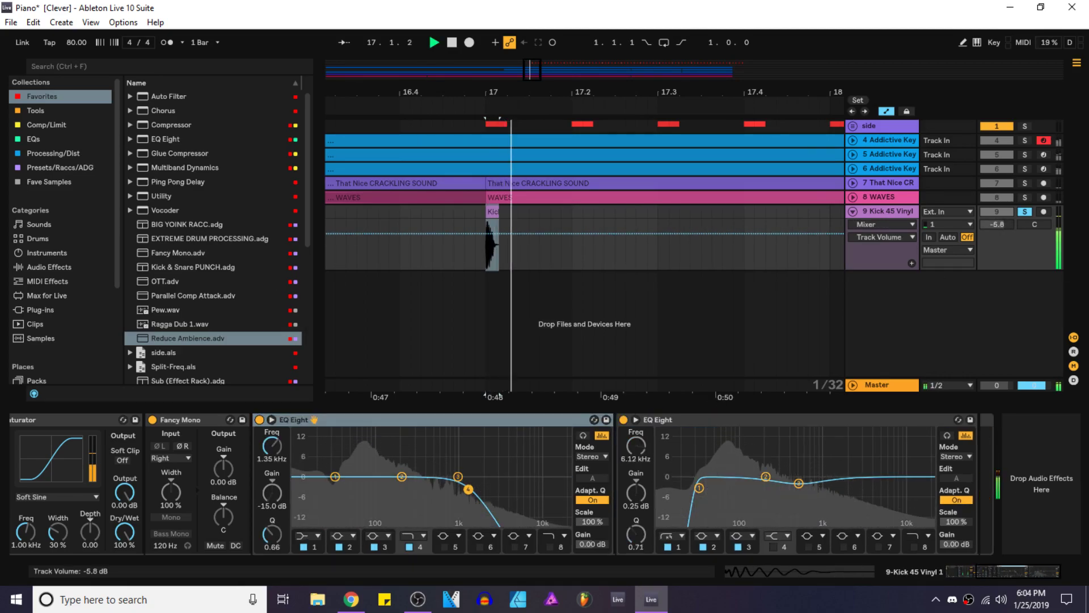
pyautogui.click(494, 212)
pyautogui.scroll(3, 531, 231)
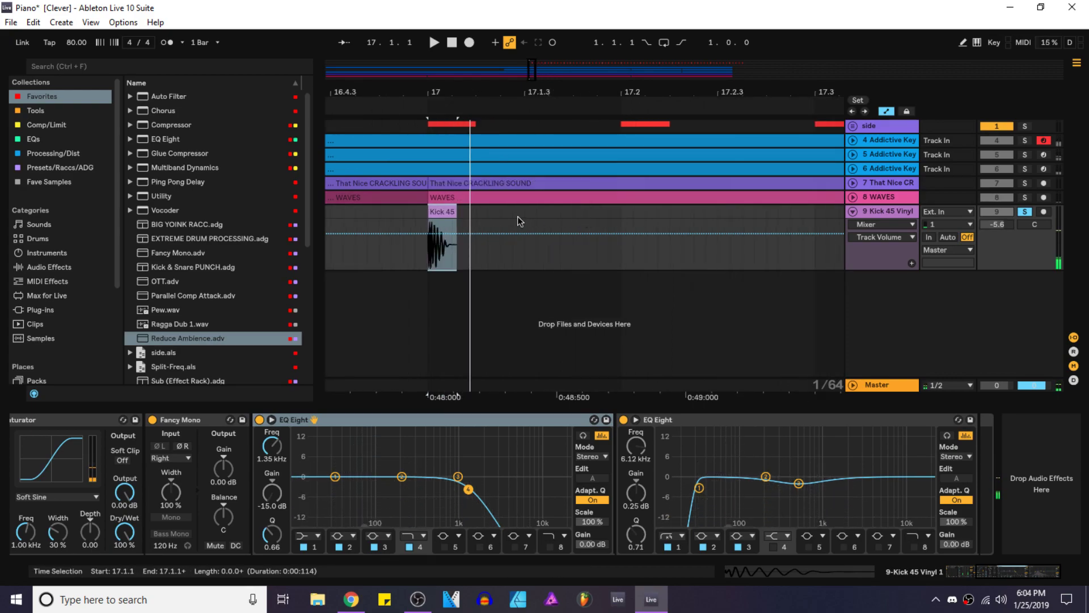
pyautogui.press('space')
pyautogui.press('space')
pyautogui.scroll(-2, 373, 233)
# Step: Hide the device view, return to the Drums library and collapse its Kick category
pyautogui.click(49, 267)
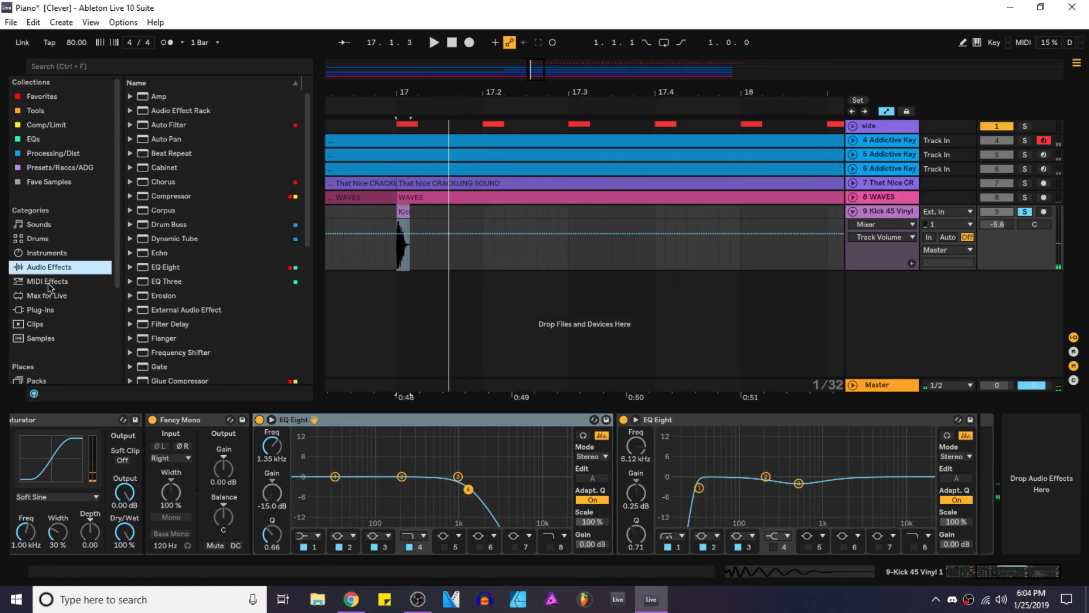
pyautogui.moveTo(455, 407); pyautogui.dragTo(455, 559)
pyautogui.click(65, 421)
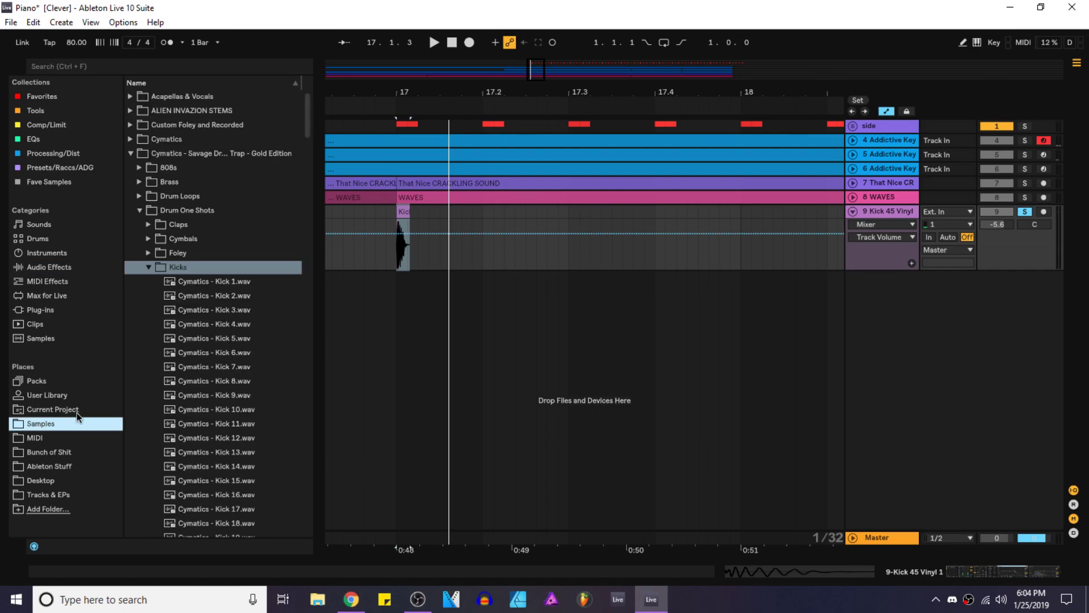
pyautogui.click(67, 238)
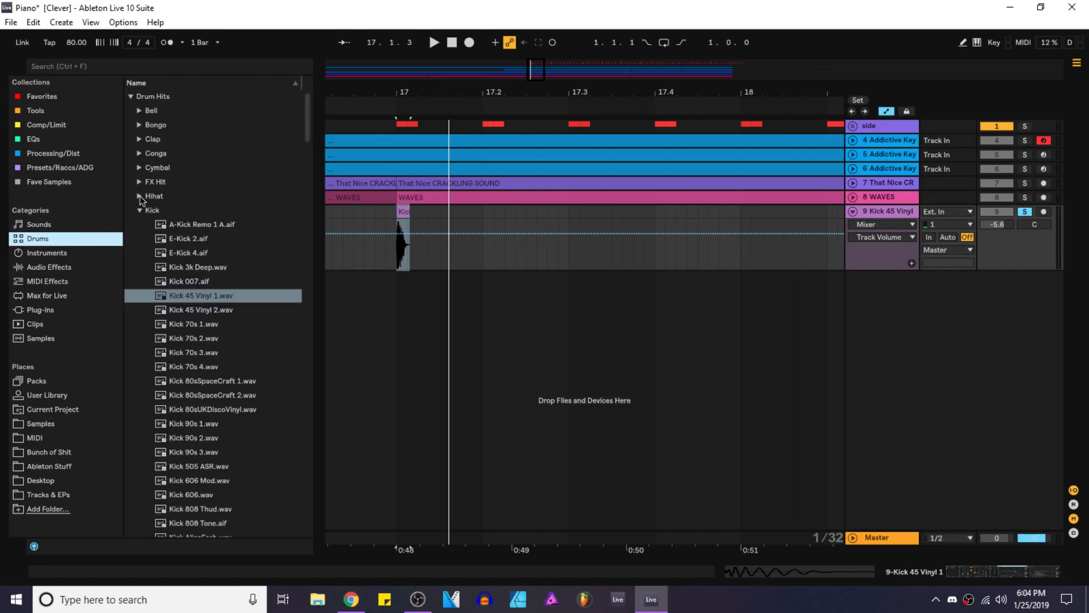
pyautogui.click(141, 212)
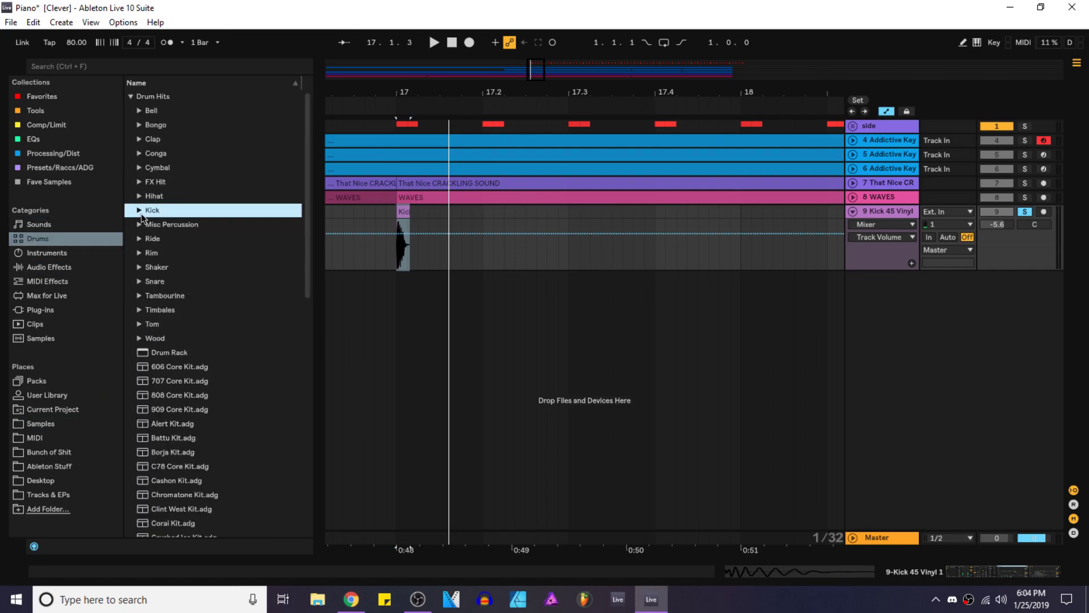
# Step: Open the Snare category and audition its samples, including Snare 80sUKDiscoVinyl.wav and Snare 90s MPC 2.wav
pyautogui.click(139, 281)
pyautogui.click(179, 352)
pyautogui.click(214, 380)
pyautogui.scroll(-1, 216, 388)
pyautogui.scroll(-1, 215, 385)
pyautogui.click(215, 386)
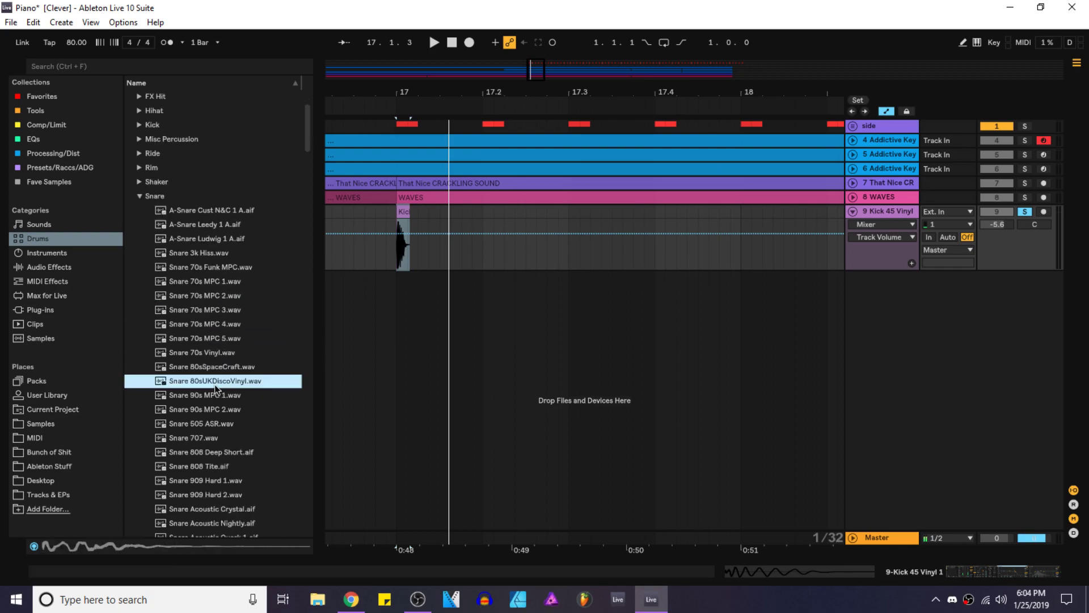
pyautogui.scroll(-1, 215, 386)
pyautogui.press('Down')
pyautogui.press('Down')
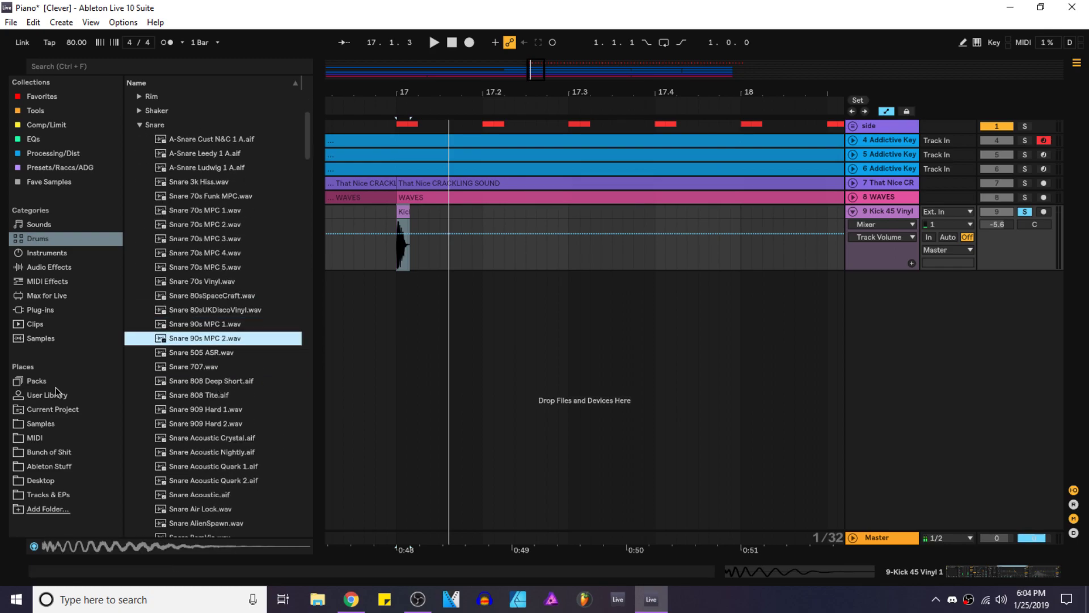
# Step: Audition snare samples and place Snare 90s MPC 2.wav at 17.2 on a new track below the kick
pyautogui.press('Down')
pyautogui.press('Down')
pyautogui.press('Up')
pyautogui.press('Up')
pyautogui.press('Up')
pyautogui.press('Down')
pyautogui.moveTo(380, 314); pyautogui.dragTo(490, 279)
pyautogui.press('space')
# Step: Load the Kick & Snare PUNCH.adg rack onto the snare track and dismiss its OTT window
pyautogui.click(42, 96)
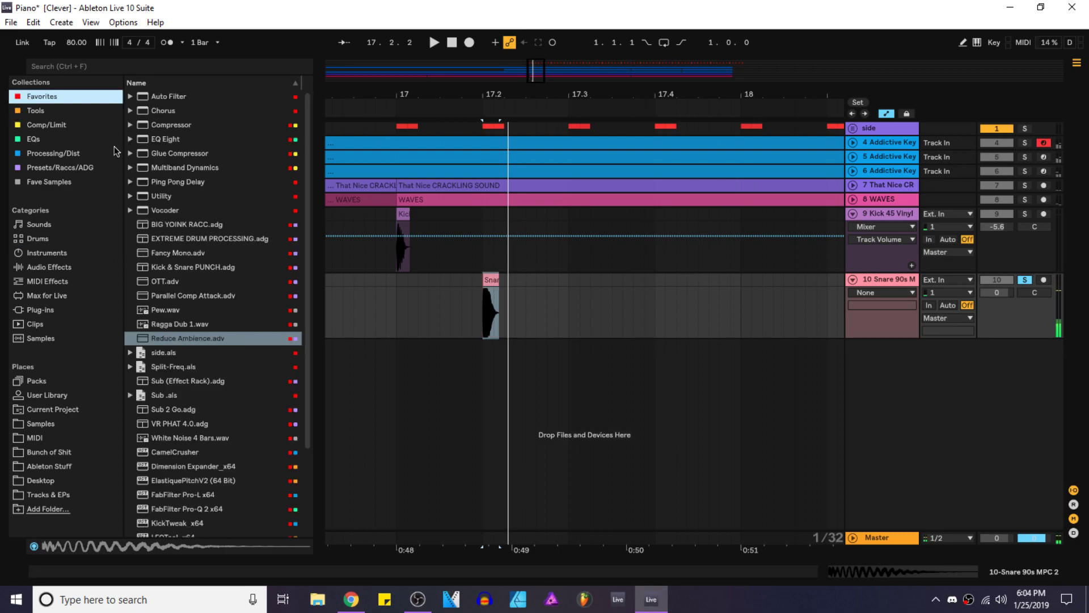
pyautogui.moveTo(184, 340); pyautogui.dragTo(200, 333)
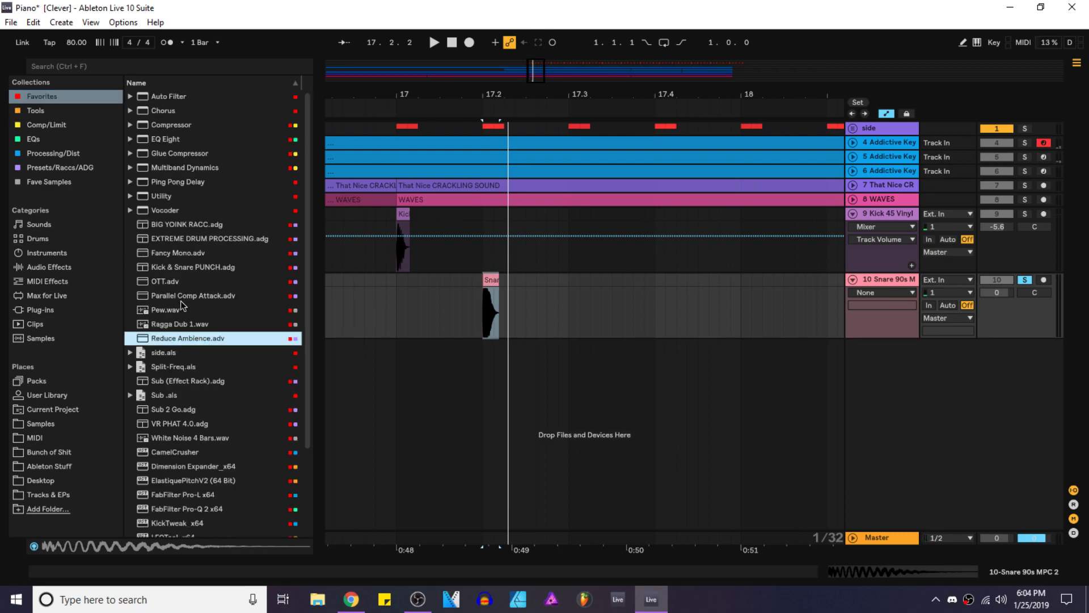
pyautogui.moveTo(181, 296); pyautogui.dragTo(297, 303)
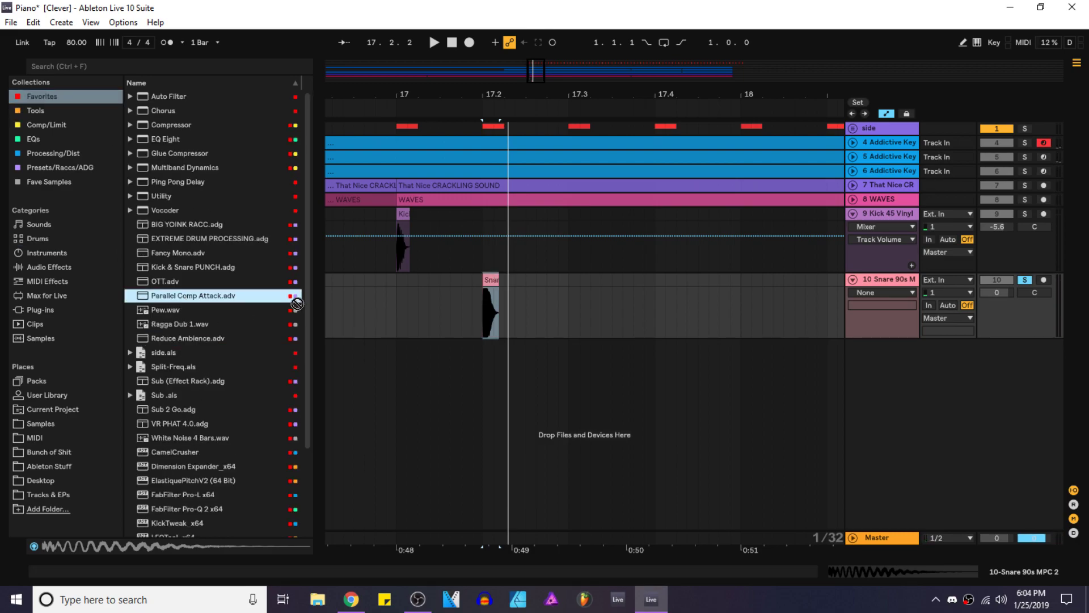
pyautogui.click(194, 339)
pyautogui.click(60, 168)
pyautogui.click(198, 141)
pyautogui.moveTo(496, 304); pyautogui.dragTo(493, 305)
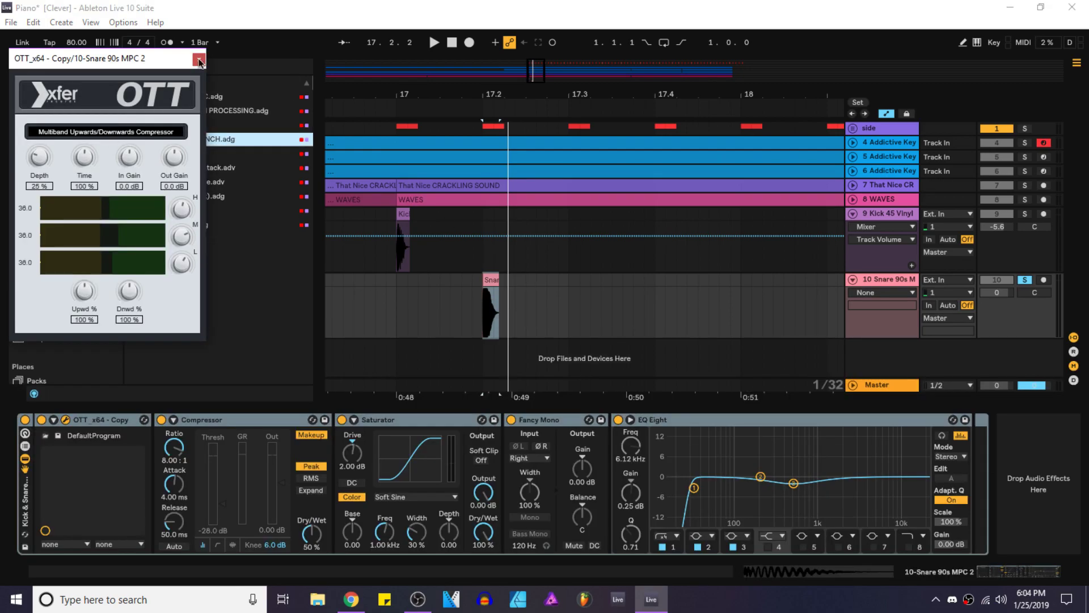
# Step: Enable EQ Eight band 7 as a high shelf at about 5.27 kHz and -2.70 dB, and audition the snare
pyautogui.click(878, 536)
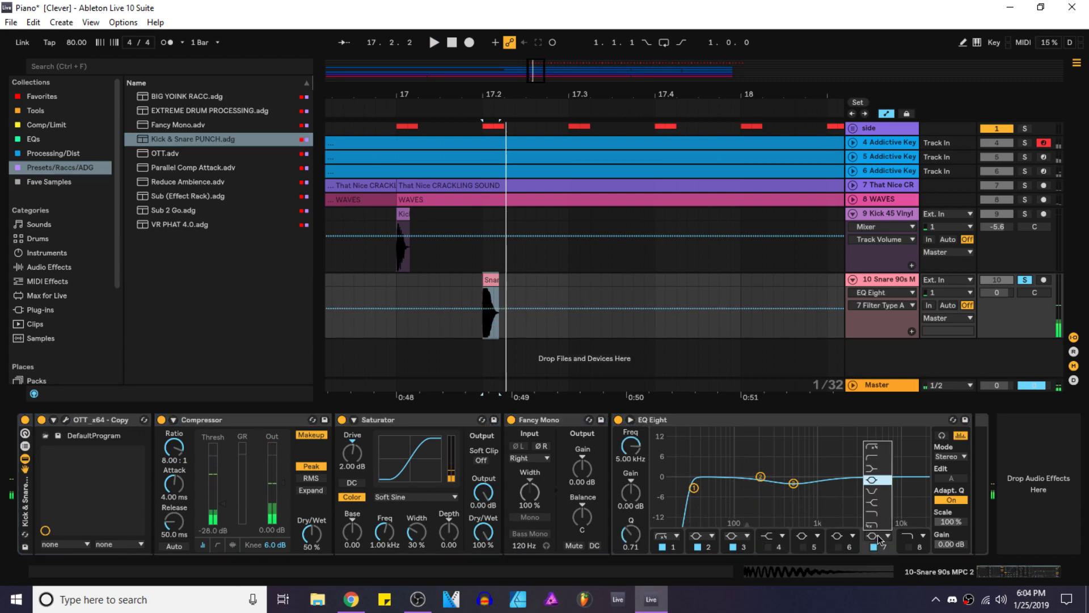
pyautogui.click(878, 503)
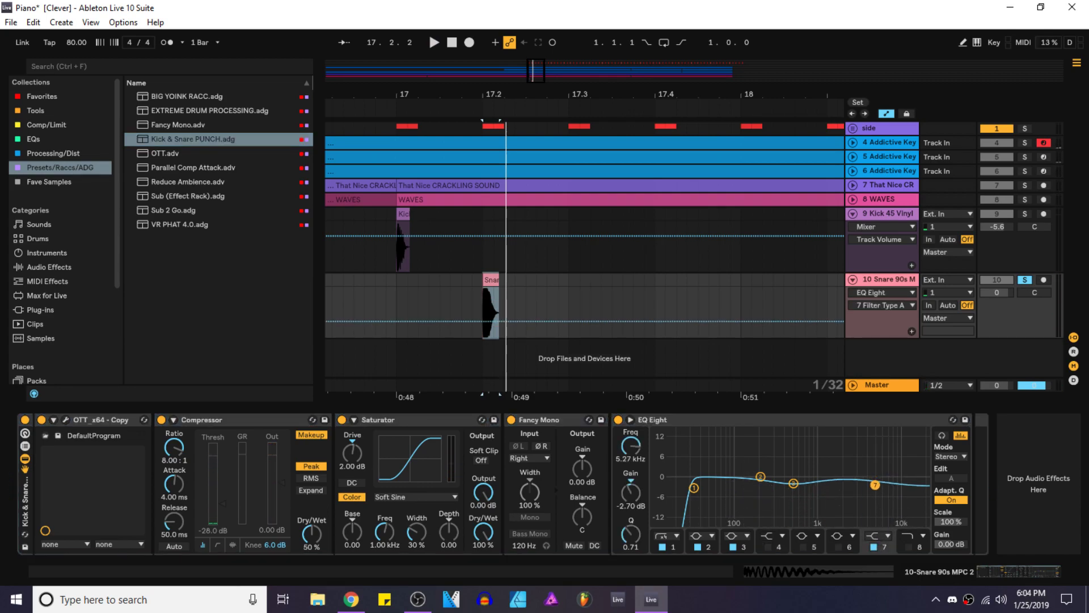
pyautogui.moveTo(874, 486); pyautogui.dragTo(872, 486)
pyautogui.press('space')
pyautogui.press('space')
pyautogui.press('space')
pyautogui.press('space')
pyautogui.press('space')
pyautogui.press('space')
# Step: Set the snare's EQ Eight band 2 to about 3.09 kHz, -4.52 dB and Q 3.33, and audition it
pyautogui.moveTo(761, 477); pyautogui.dragTo(857, 398)
pyautogui.moveTo(631, 491); pyautogui.dragTo(631, 555)
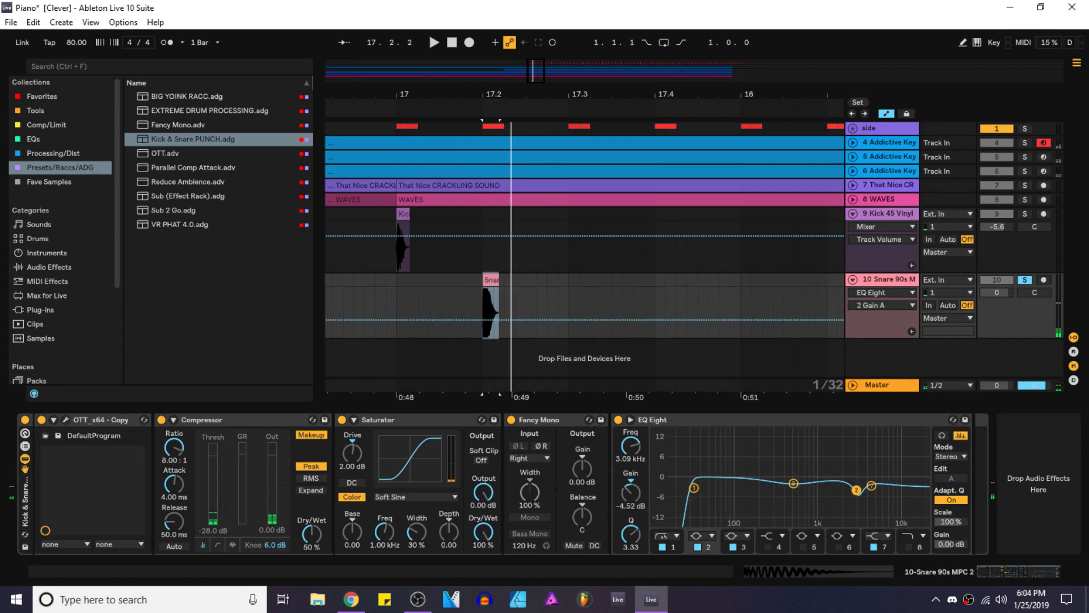
pyautogui.press('space')
pyautogui.press('space')
pyautogui.press('space')
pyautogui.press('space')
# Step: Hide the automation lanes, lower the snare track's volume to -6.4 dB and save the set
pyautogui.scroll(3, 505, 288)
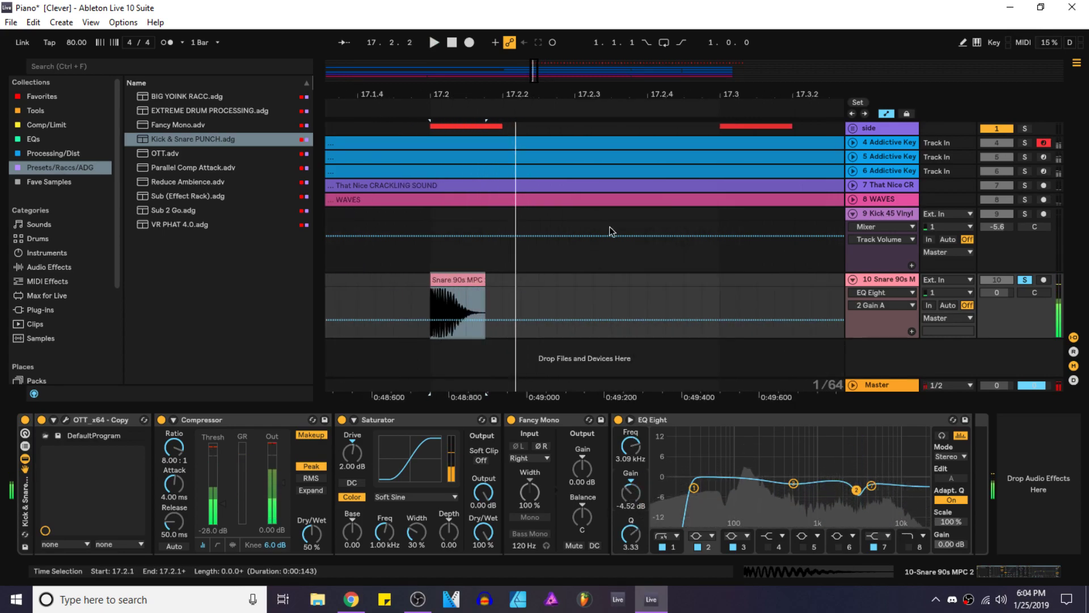
pyautogui.click(886, 113)
pyautogui.press('space')
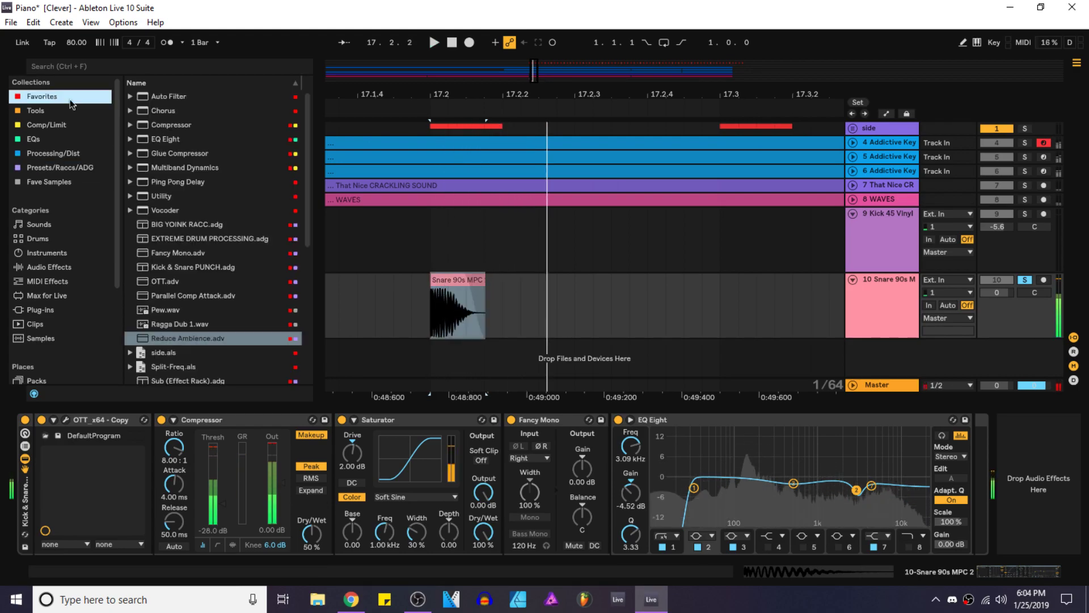
pyautogui.scroll(-1, 577, 266)
pyautogui.moveTo(997, 292); pyautogui.dragTo(997, 304)
pyautogui.press('space')
pyautogui.hotkey('ctrl', 's')
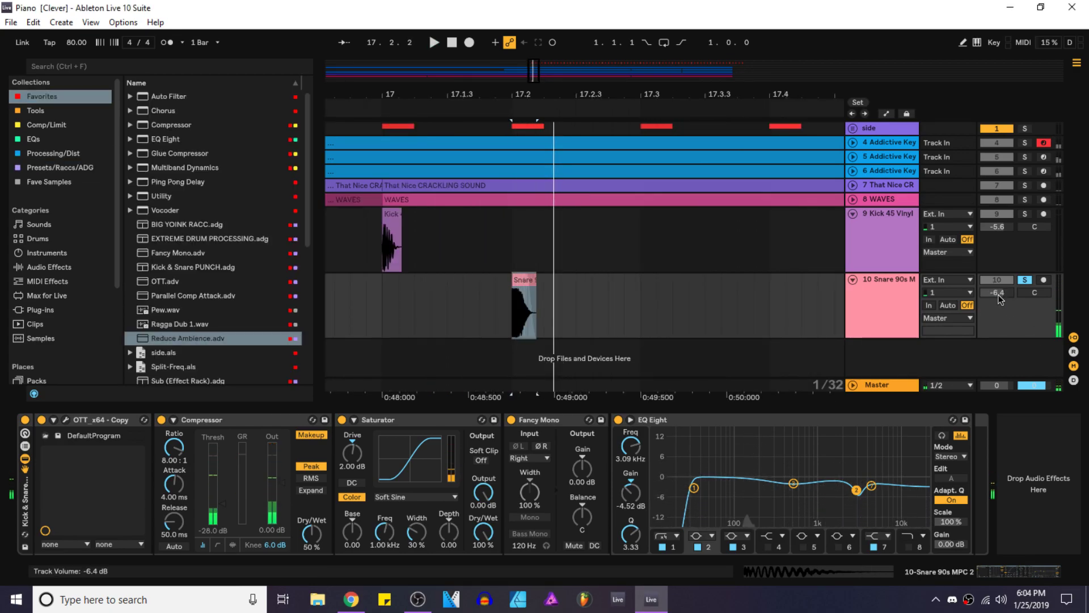
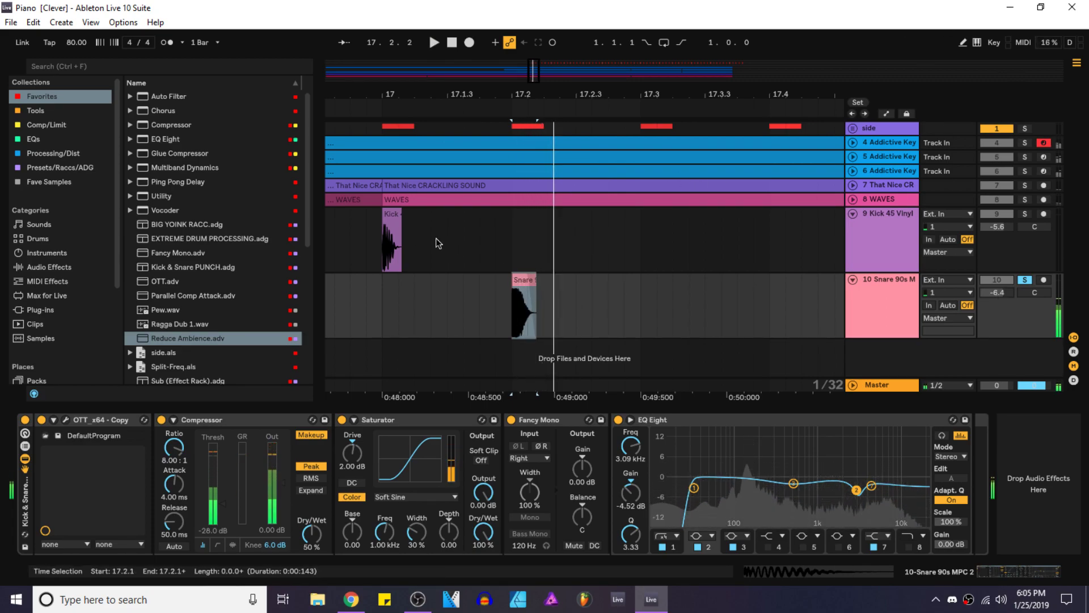
# Step: Open the snare clip at 17.2 and set its transpose to 8 st
pyautogui.click(387, 230)
pyautogui.click(517, 291)
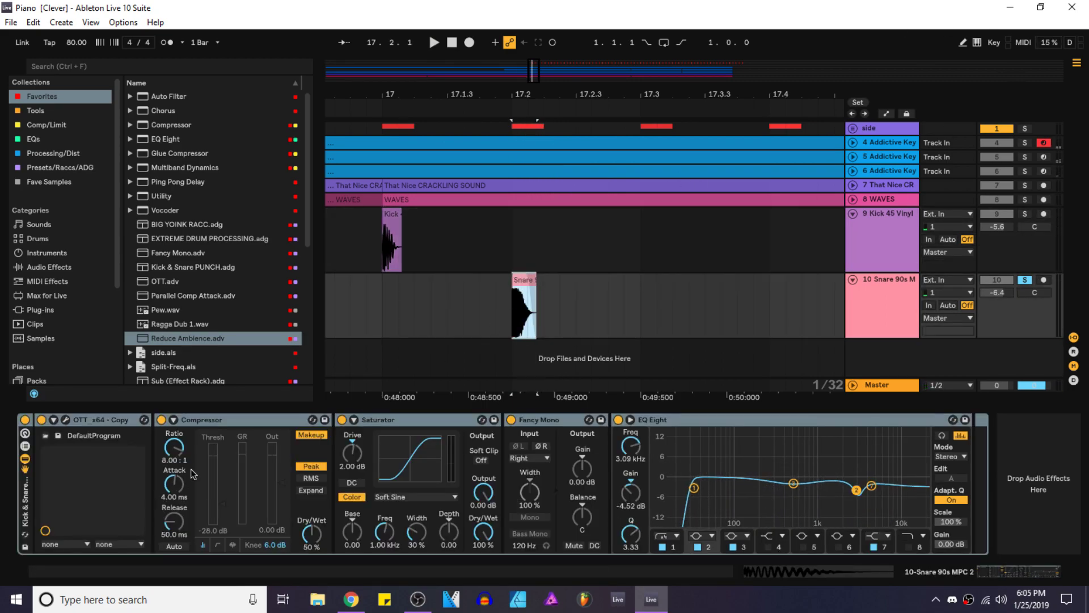
pyautogui.doubleClick(514, 290)
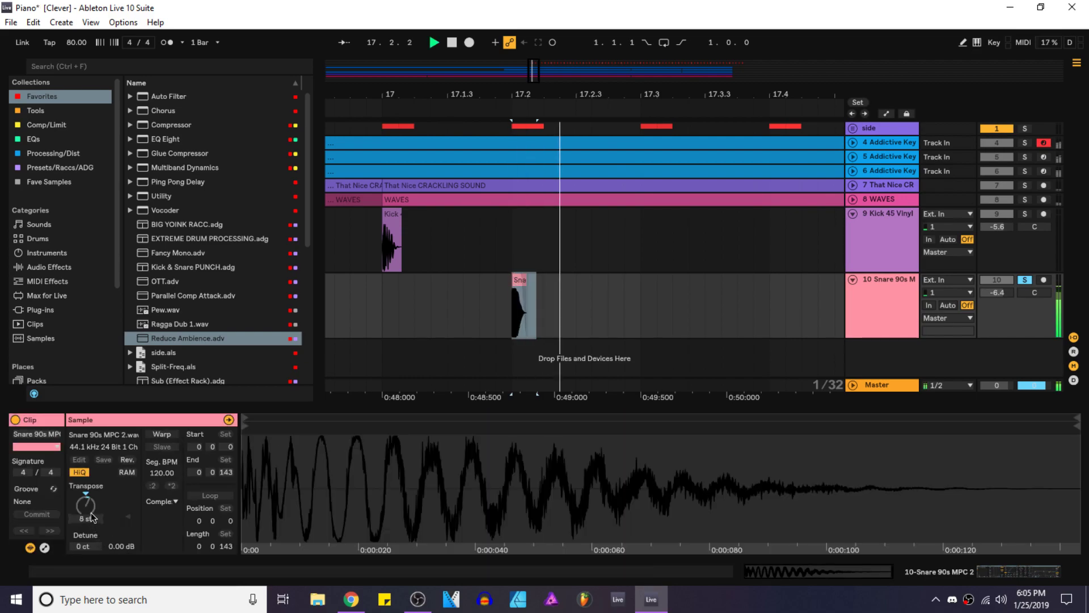
# Step: Solo the kick track, copy the bar 17 kick clip to 17.1.3 and audition both hits
pyautogui.click(391, 225)
pyautogui.click(1024, 214)
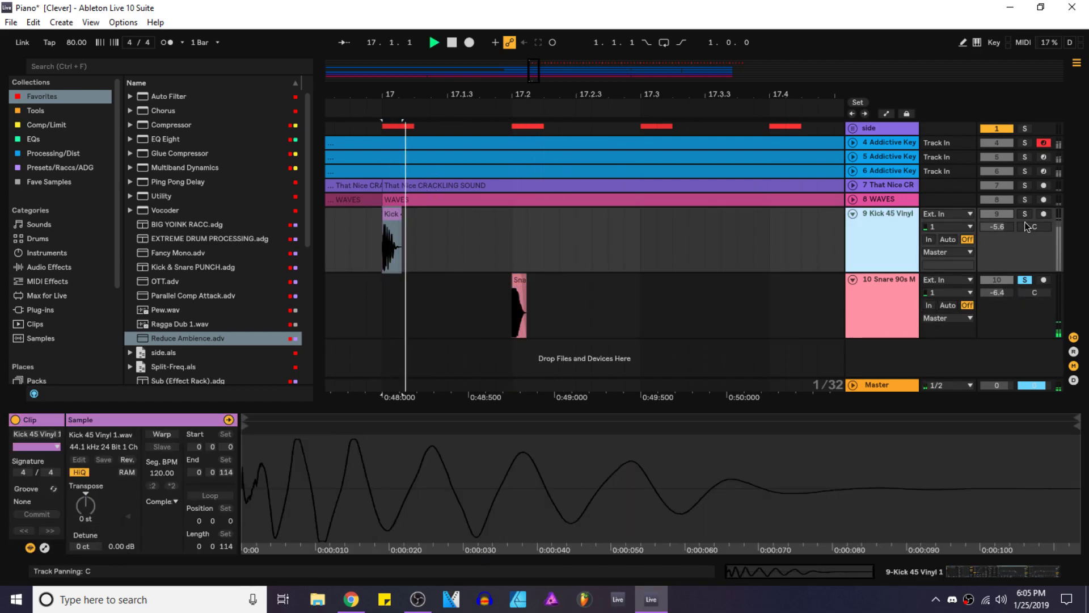
pyautogui.press('space')
pyautogui.click(391, 215)
pyautogui.hotkey('ctrl', 'c')
pyautogui.click(453, 226)
pyautogui.hotkey('ctrl', 'v')
pyautogui.click(391, 214)
pyautogui.press('space')
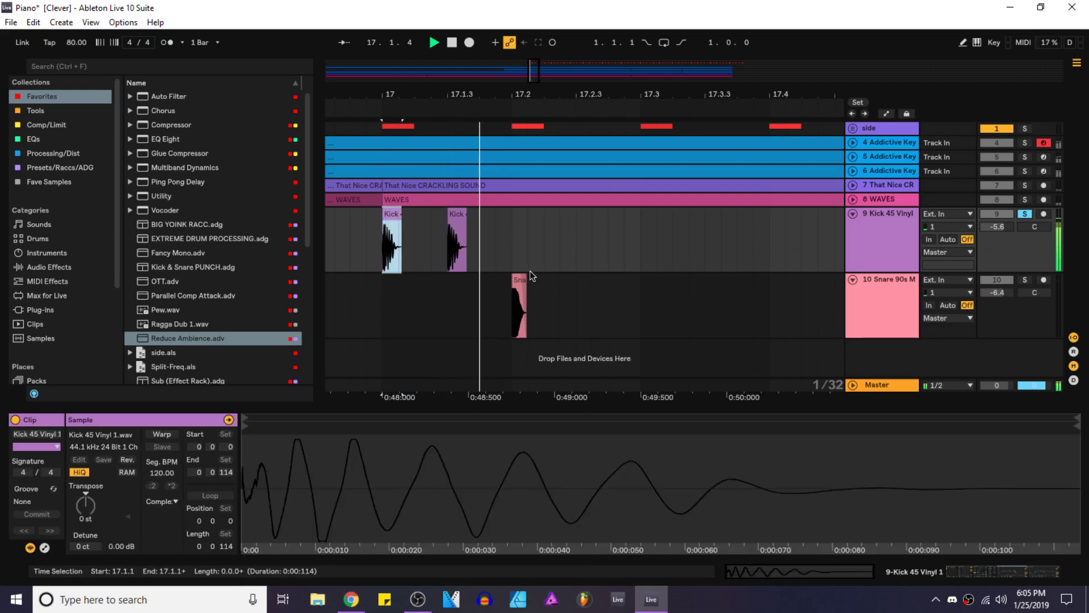
# Step: Copy the sidechain trigger clip at 17.2 on the side track to 17.1.3 and clear the track solos
pyautogui.click(526, 129)
pyautogui.press('space')
pyautogui.click(452, 129)
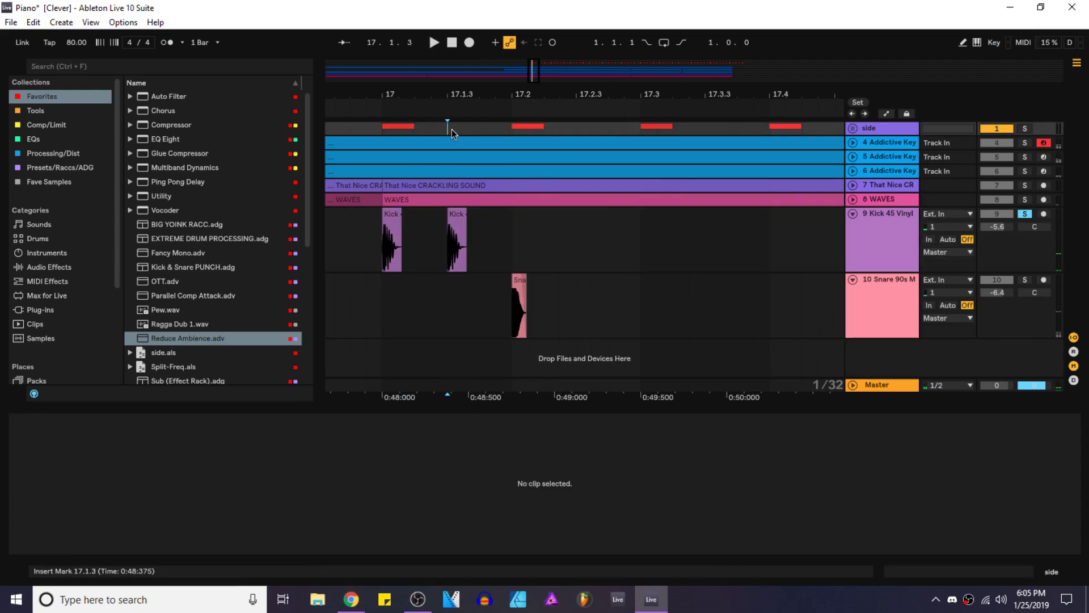
pyautogui.click(1024, 282)
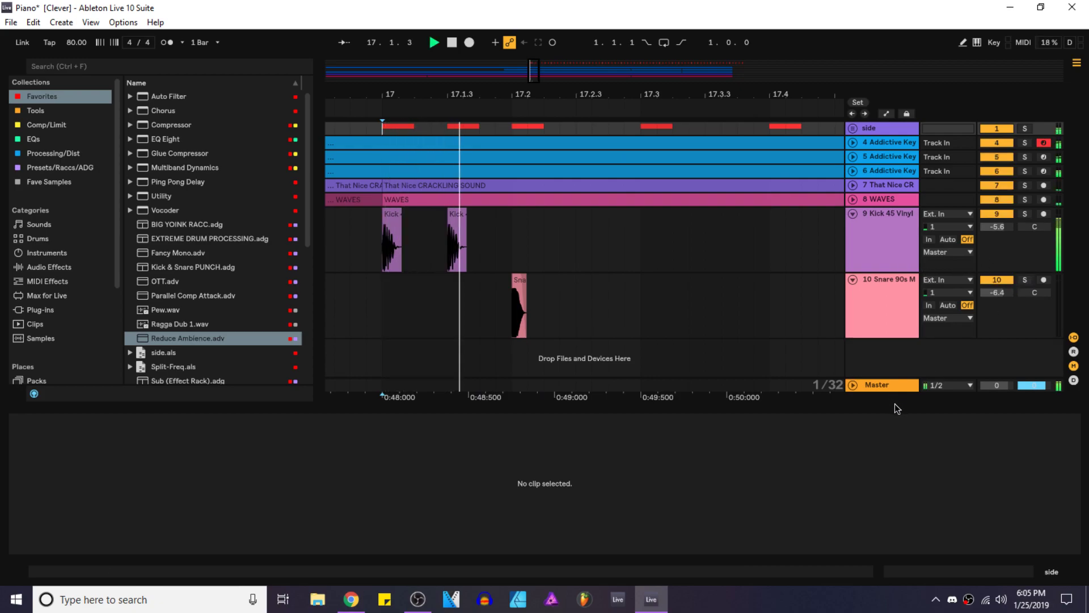
# Step: Hide the clip view and duplicate the kick and snare pattern from 17.1.1 to 17.3.1 directly after itself
pyautogui.hotkey('ctrl', 'alt', 'l')
pyautogui.click(391, 214)
pyautogui.press('space')
pyautogui.press('space')
pyautogui.keyDown('shift'); pyautogui.click(641, 323); pyautogui.keyUp('shift')
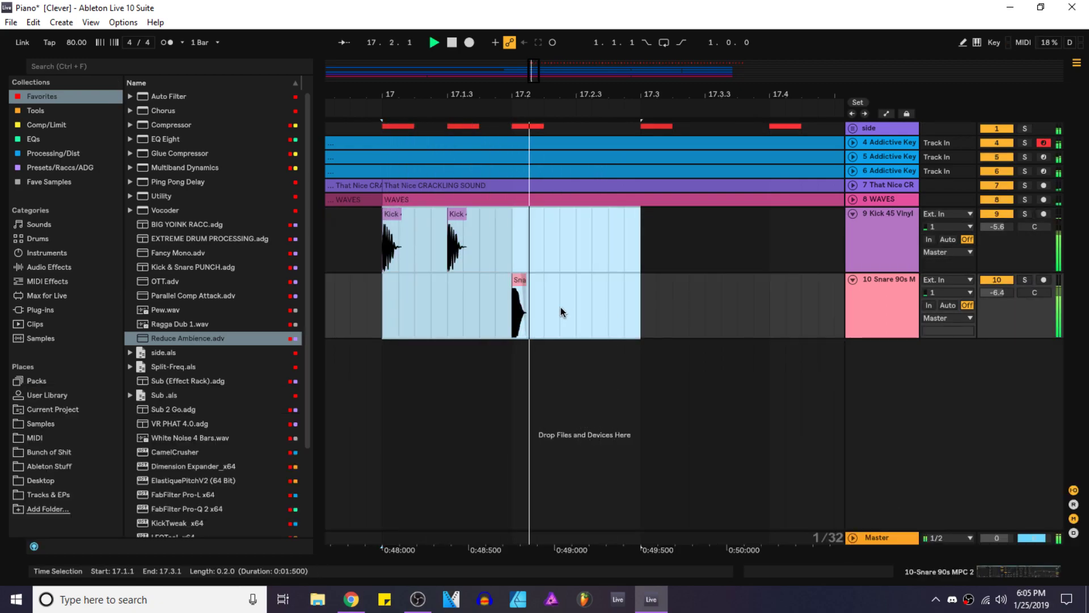
pyautogui.hotkey('ctrl', 'd')
pyautogui.scroll(-3, 560, 309)
pyautogui.press('space')
# Step: Fix the grid at 1/32 and move the fourth kick clip from 17.3.3 to 17.3.4
pyautogui.click(623, 235)
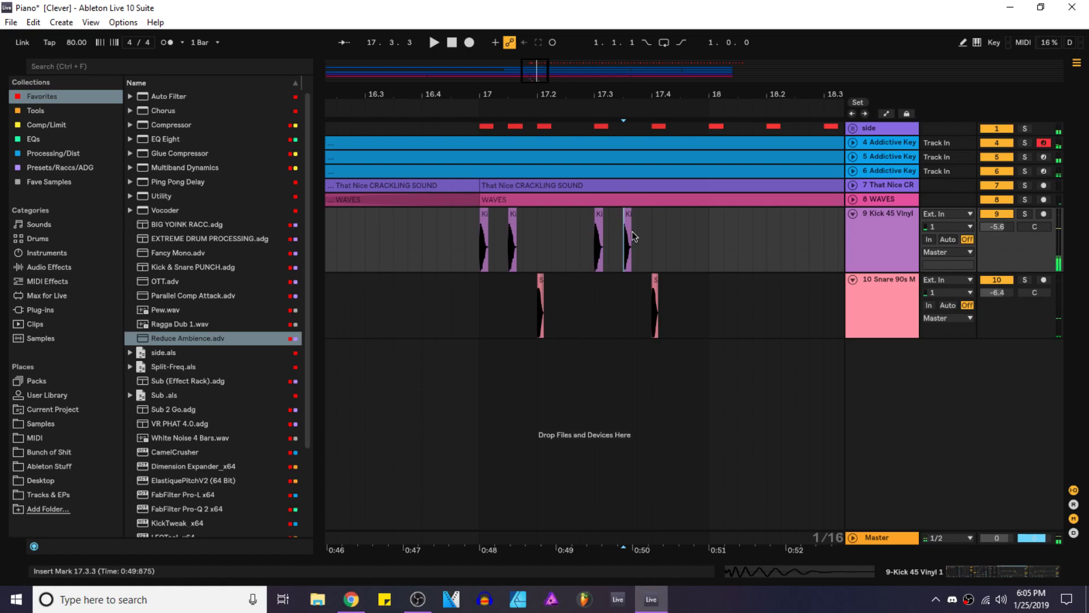
pyautogui.scroll(4, 630, 232)
pyautogui.click(631, 232)
pyautogui.moveTo(630, 232); pyautogui.dragTo(680, 240)
pyautogui.rightClick(733, 239)
pyautogui.click(859, 414)
pyautogui.click(675, 234)
# Step: Copy a sidechain trigger clip on the side track to line up with the moved kick before 17.4
pyautogui.scroll(-4, 645, 216)
pyautogui.click(612, 129)
pyautogui.hotkey('ctrl', 'c')
pyautogui.scroll(4, 641, 131)
pyautogui.click(644, 131)
pyautogui.hotkey('ctrl', 'v')
pyautogui.scroll(-4, 395, 155)
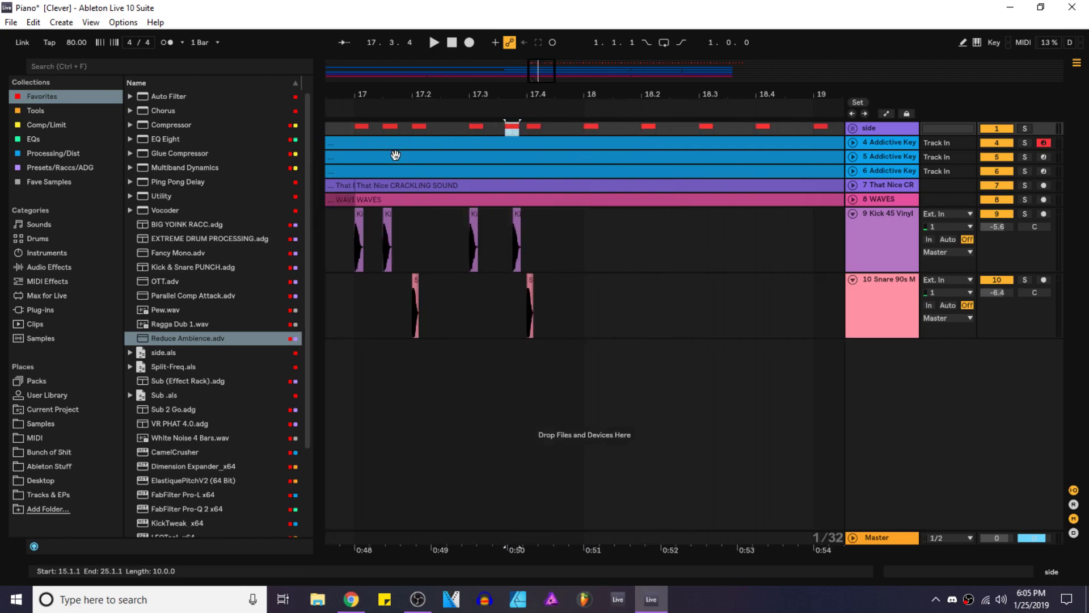
# Step: Move the kick and snare tracks directly below the side track and play the arrangement from the beginning
pyautogui.click(877, 238)
pyautogui.keyDown('shift'); pyautogui.click(877, 278); pyautogui.keyUp('shift')
pyautogui.moveTo(878, 227); pyautogui.dragTo(869, 139)
pyautogui.click(450, 45)
pyautogui.press('space')
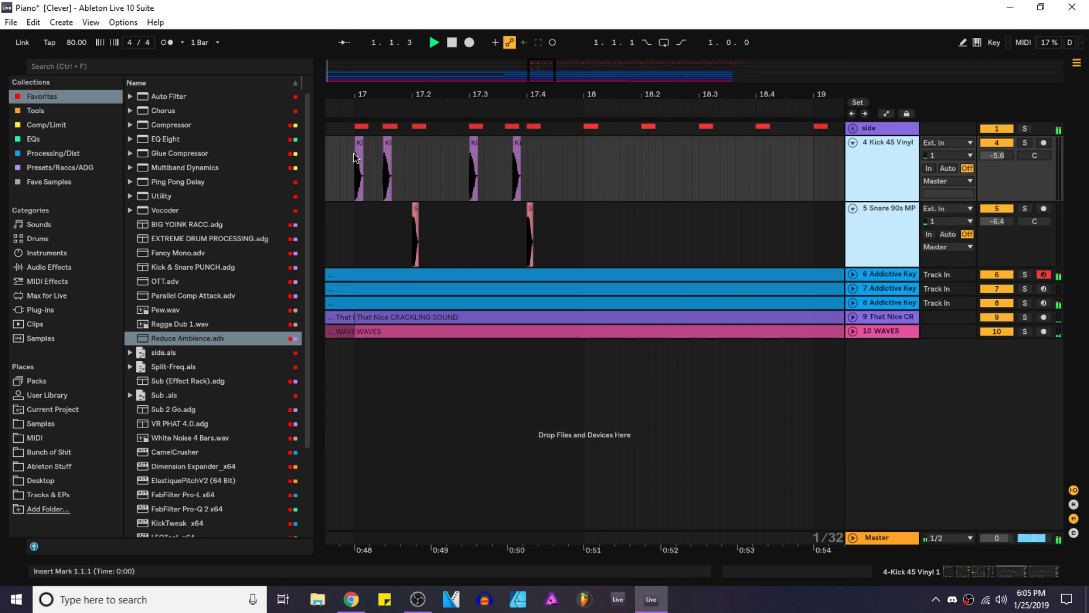
# Step: Try to duplicate the bar 17 drums and sidechain triggers, and undo the duplicates
pyautogui.click(352, 152)
pyautogui.moveTo(586, 233); pyautogui.dragTo(355, 127)
pyautogui.scroll(-4, 428, 187)
pyautogui.hotkey('ctrl', 'd')
pyautogui.hotkey('ctrl', 'd')
pyautogui.hotkey('ctrl', 'd')
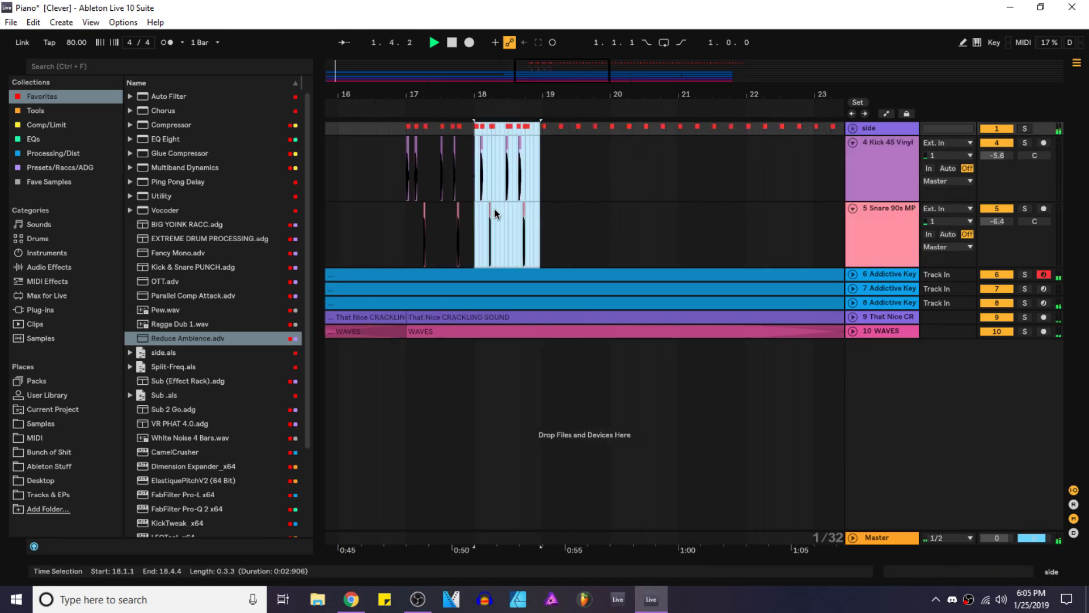
pyautogui.hotkey('ctrl', 'z')
pyautogui.hotkey('ctrl', 'z')
pyautogui.hotkey('ctrl', 'z')
# Step: Clear the sidechain trigger clips on the side track from 18.1.1 to 34.4.1
pyautogui.click(473, 126)
pyautogui.press('-')
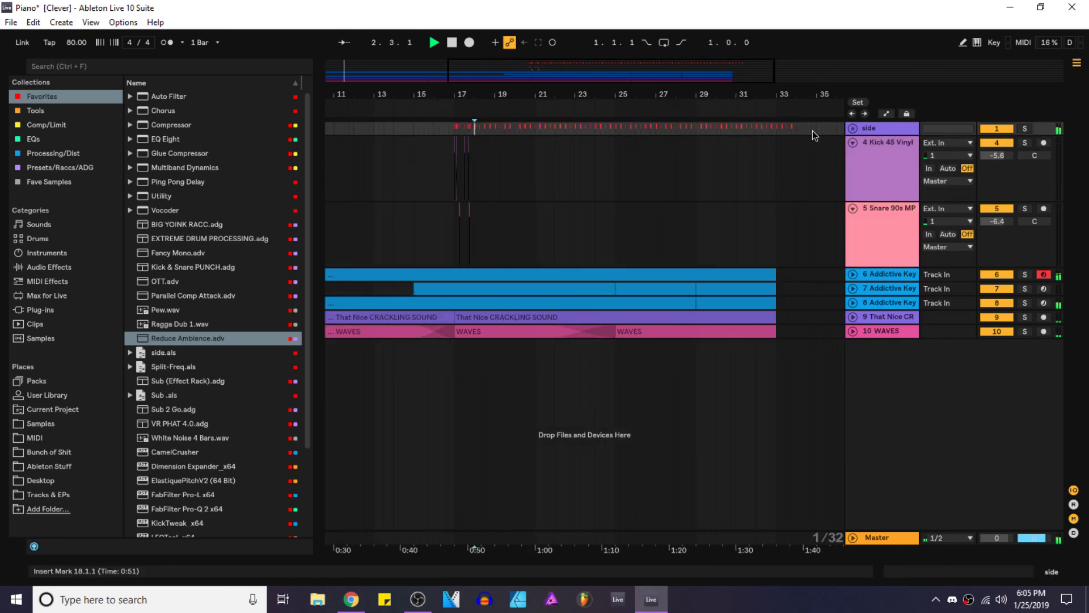
pyautogui.keyDown('shift'); pyautogui.click(813, 129); pyautogui.keyUp('shift')
# Step: Duplicate the full bar 17 pattern on the side, kick and snare tracks repeatedly up to bar 33
pyautogui.click(454, 129)
pyautogui.press('+')
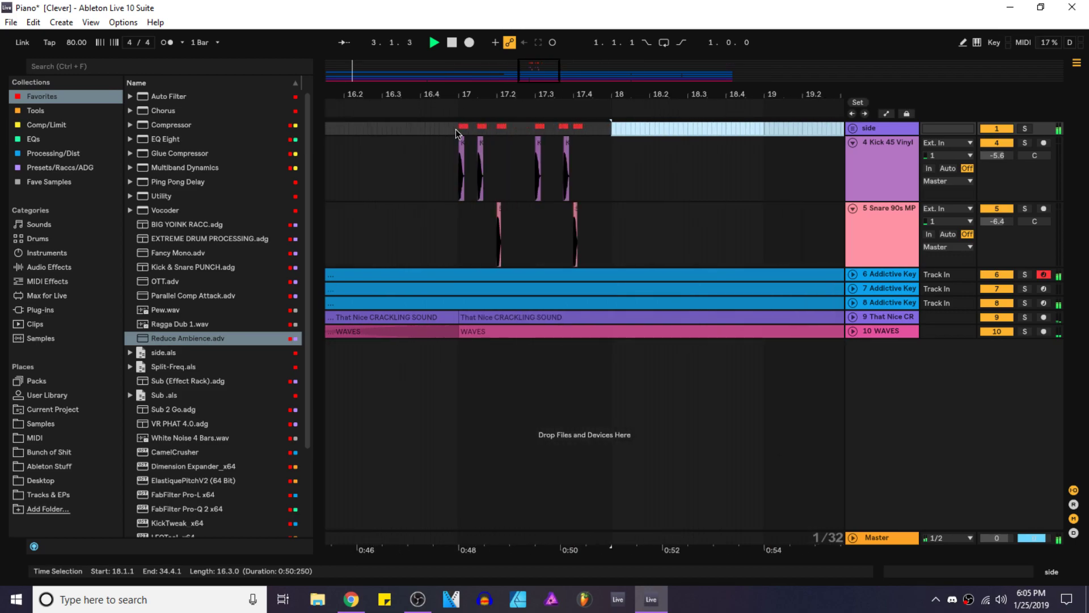
pyautogui.keyDown('shift'); pyautogui.click(616, 218); pyautogui.keyUp('shift')
pyautogui.moveTo(615, 214); pyautogui.dragTo(613, 213)
pyautogui.scroll(-5, 560, 209)
pyautogui.hotkey('ctrl', 'd')
pyautogui.hotkey('ctrl', 'd')
pyautogui.hotkey('ctrl', 'd')
pyautogui.hotkey('ctrl', 'd')
pyautogui.hotkey('ctrl', 'd')
pyautogui.hotkey('ctrl', 'd')
pyautogui.hotkey('ctrl', 'd')
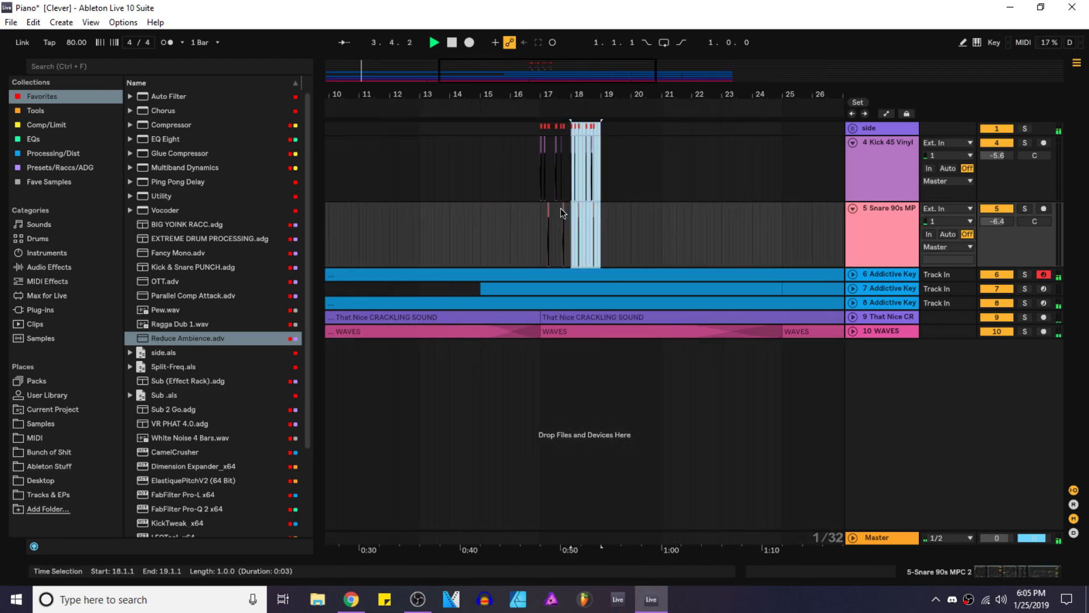
pyautogui.hotkey('ctrl', 'd')
pyautogui.hotkey('ctrl', 'd')
pyautogui.hotkey('ctrl', 'd')
pyautogui.hotkey('ctrl', 'd')
pyautogui.hotkey('ctrl', 'd')
pyautogui.hotkey('ctrl', 'd')
pyautogui.hotkey('ctrl', 'd')
pyautogui.hotkey('ctrl', 'd')
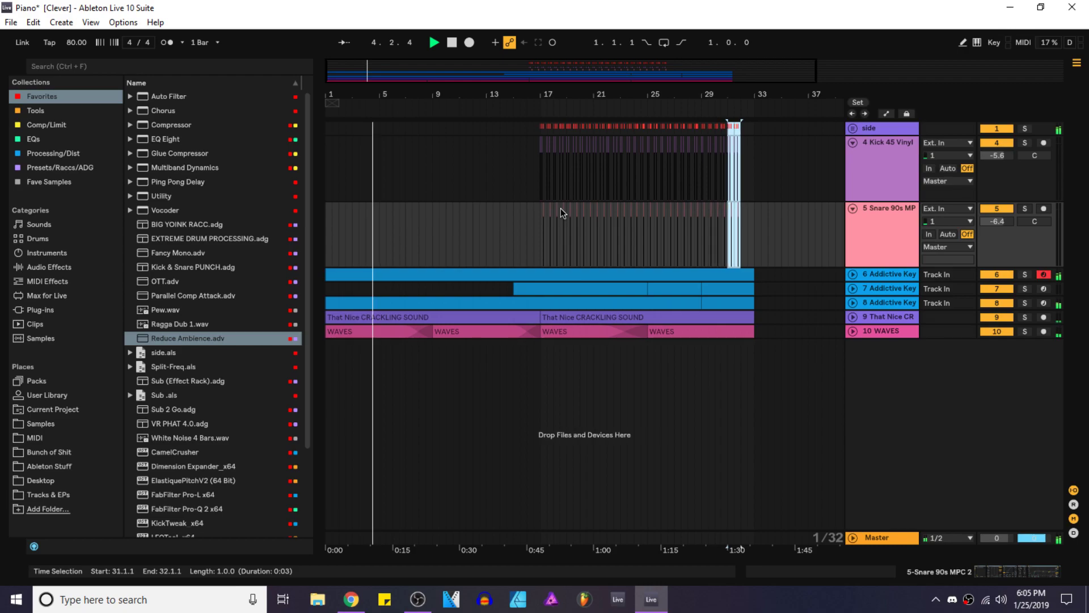
# Step: Insert an audio track below the snare and audition Shaker samples, including Cabasa-LD.aif and Maracas 808.wav
pyautogui.hotkey('ctrl', 't')
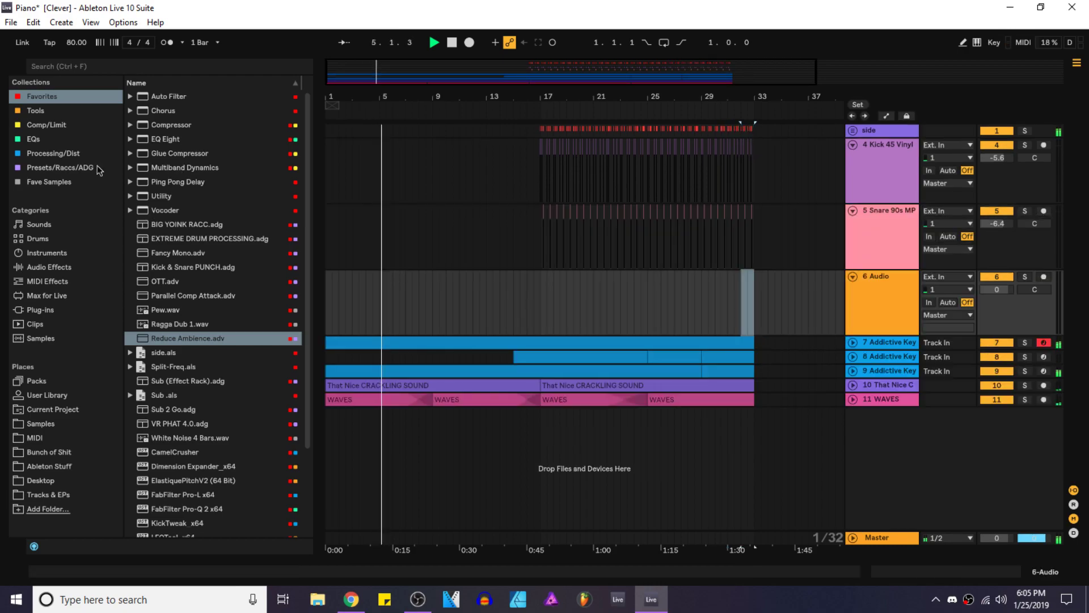
pyautogui.click(47, 243)
pyautogui.click(141, 129)
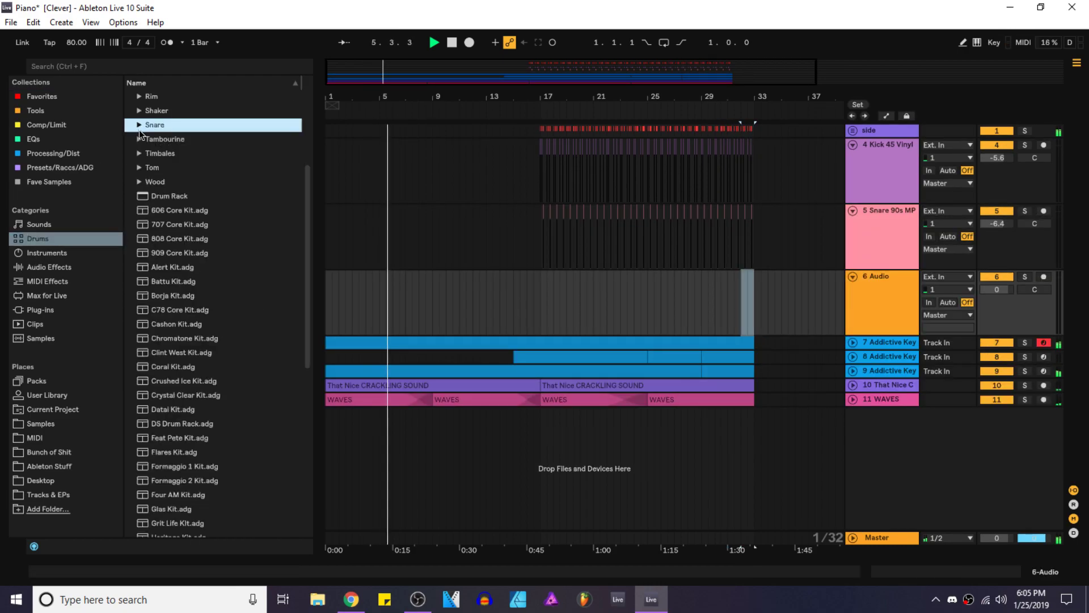
pyautogui.scroll(3, 142, 190)
pyautogui.click(140, 195)
pyautogui.click(299, 249)
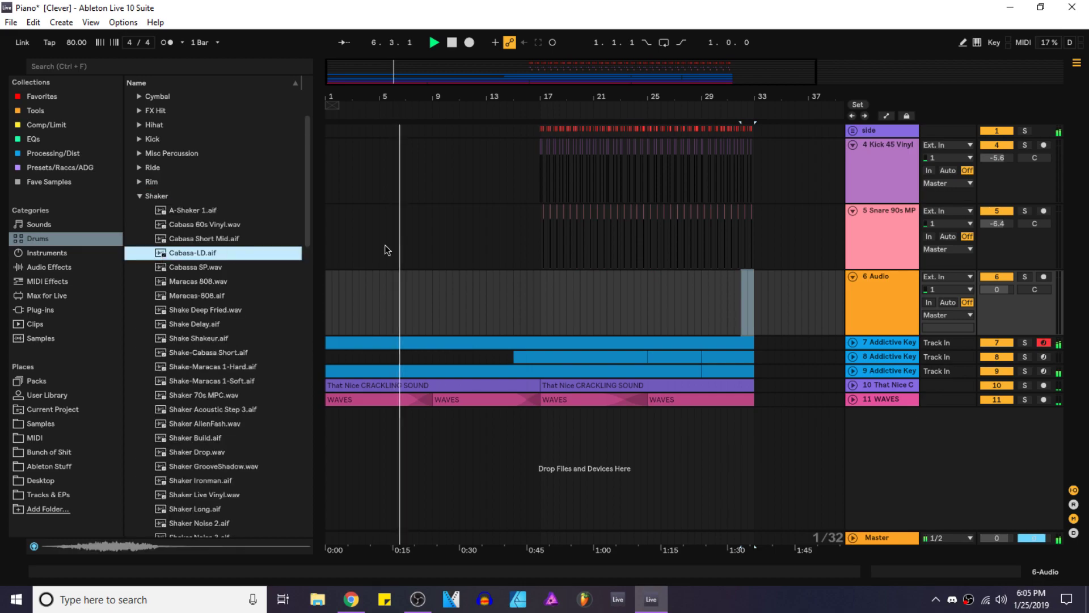
pyautogui.scroll(4, 559, 301)
pyautogui.click(221, 269)
pyautogui.click(211, 283)
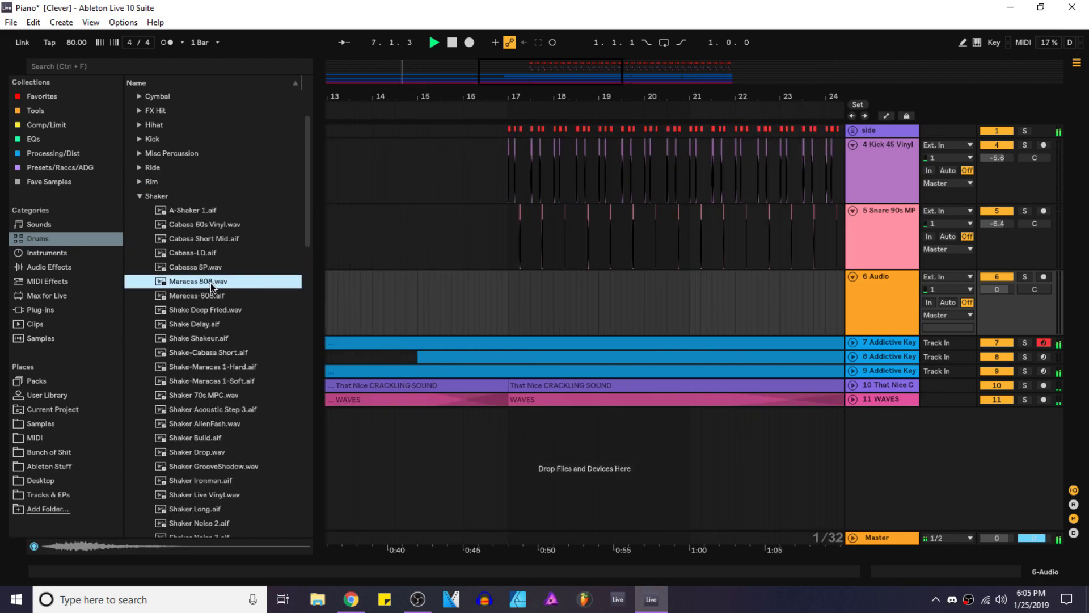
# Step: Place Maracas 808.wav at bar 17 on the new audio track and duplicate it on the next three sixteenths
pyautogui.moveTo(210, 288)
pyautogui.mouseDown()
pyautogui.moveTo(512, 302)
pyautogui.moveTo(499, 299)
pyautogui.mouseUp()
pyautogui.scroll(10, 486, 296)
pyautogui.keyDown('shift'); pyautogui.click(559, 296); pyautogui.keyUp('shift')
pyautogui.hotkey('ctrl', 'd')
pyautogui.hotkey('ctrl', 'd')
pyautogui.hotkey('ctrl', 'd')
# Step: Set the Maracas 808 track's volume to -8.1 dB, pan it to 6L and route its output to side
pyautogui.click(517, 291)
pyautogui.moveTo(1022, 300)
pyautogui.mouseDown()
pyautogui.moveTo(997, 341)
pyautogui.moveTo(998, 288)
pyautogui.moveTo(998, 317)
pyautogui.moveTo(1035, 292)
pyautogui.mouseUp()
pyautogui.click(970, 304)
pyautogui.click(946, 353)
# Step: Add LFOTool_x64 to the Maracas 808 track and set its pan routing to 100 and depth to 43
pyautogui.click(42, 96)
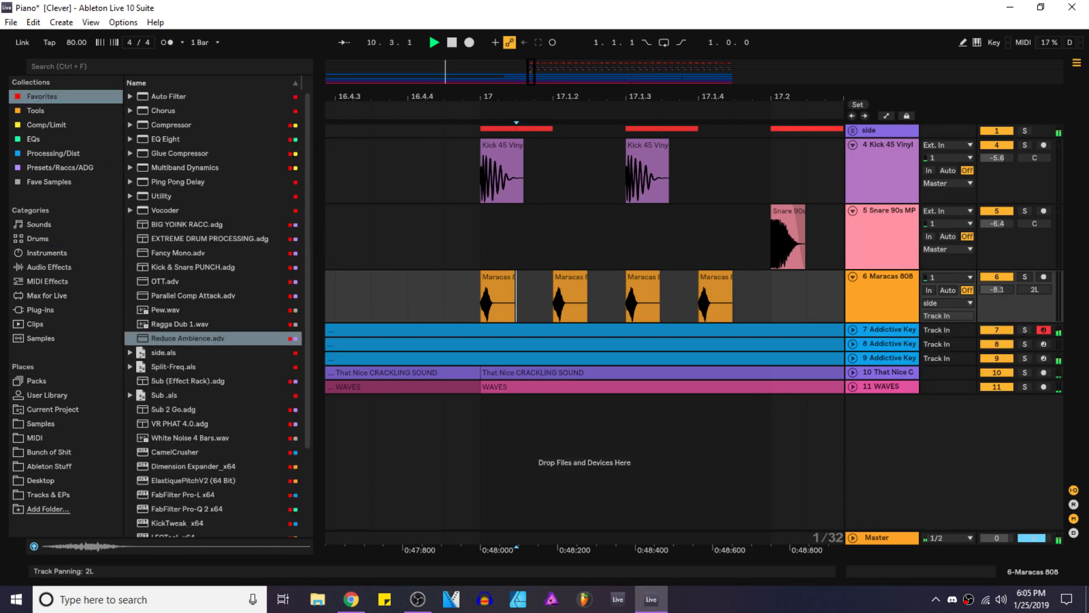
pyautogui.scroll(-3, 219, 450)
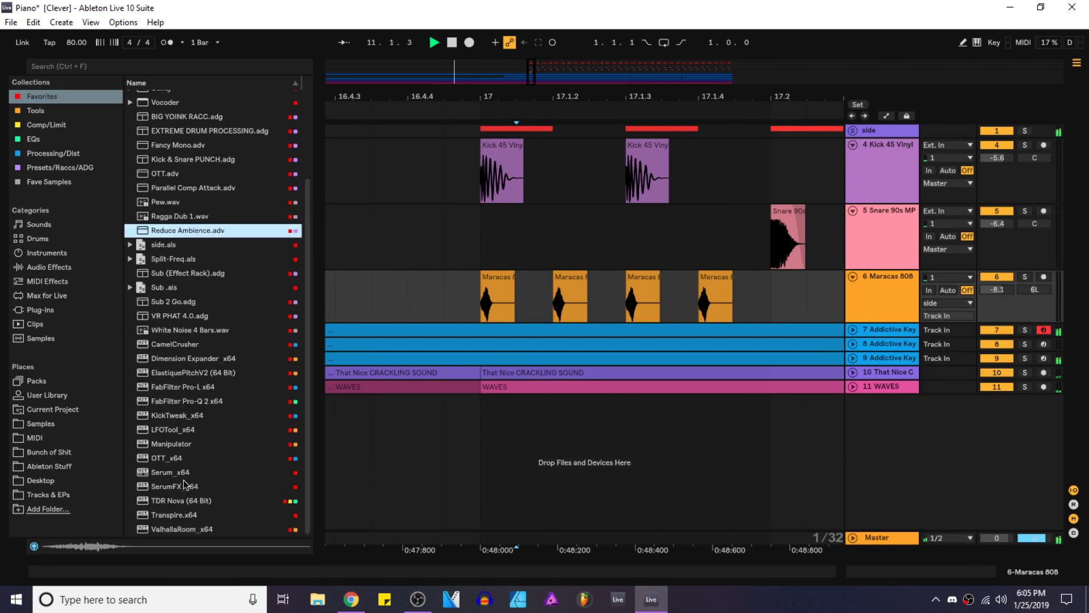
pyautogui.click(173, 435)
pyautogui.moveTo(539, 286); pyautogui.dragTo(541, 288)
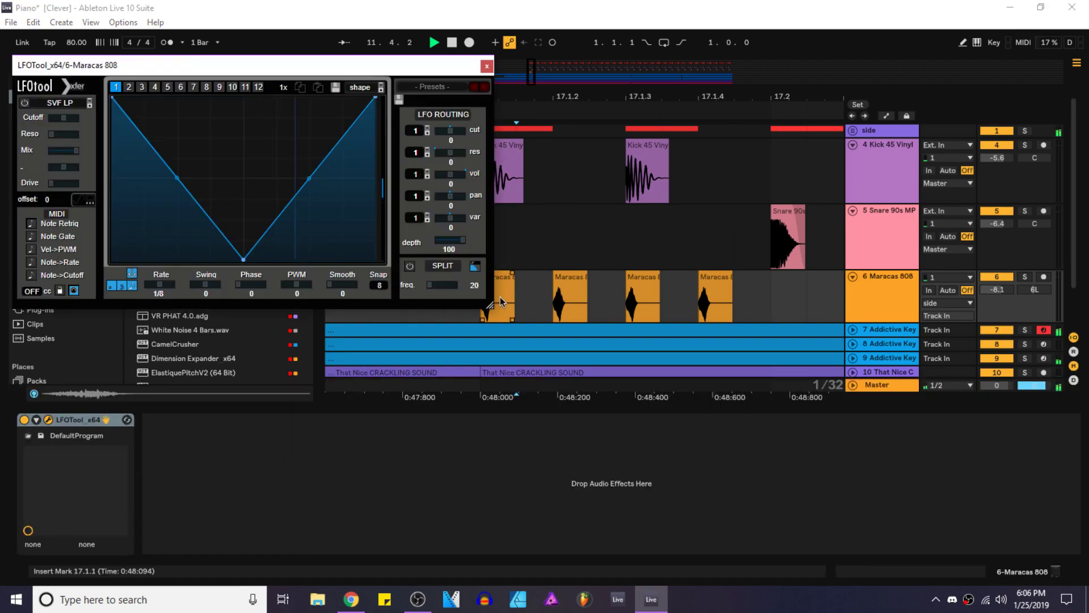
pyautogui.moveTo(458, 199); pyautogui.dragTo(470, 197)
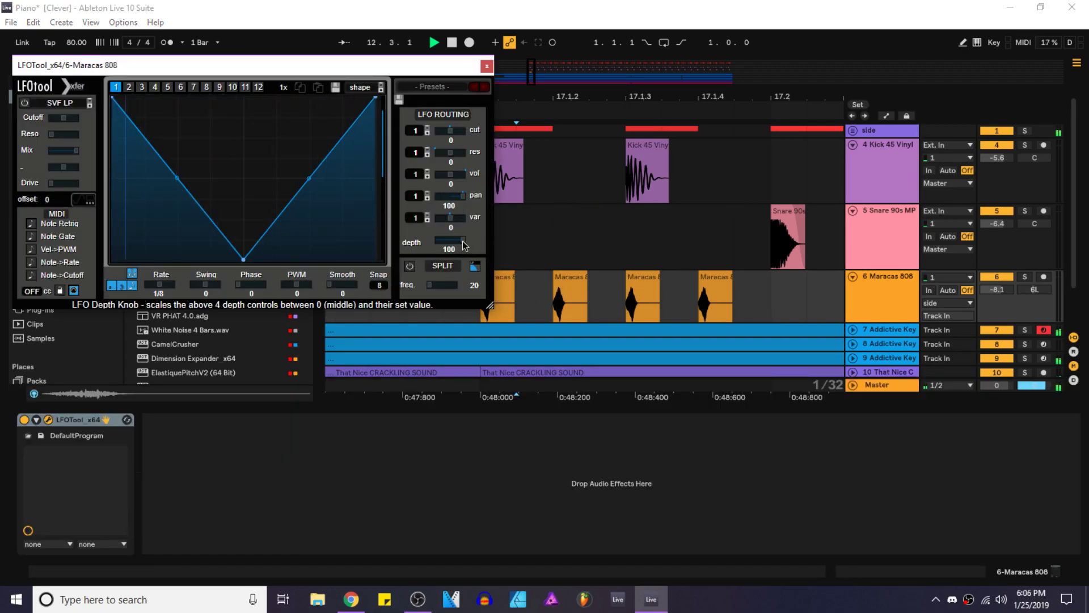
pyautogui.moveTo(437, 65); pyautogui.dragTo(443, 62)
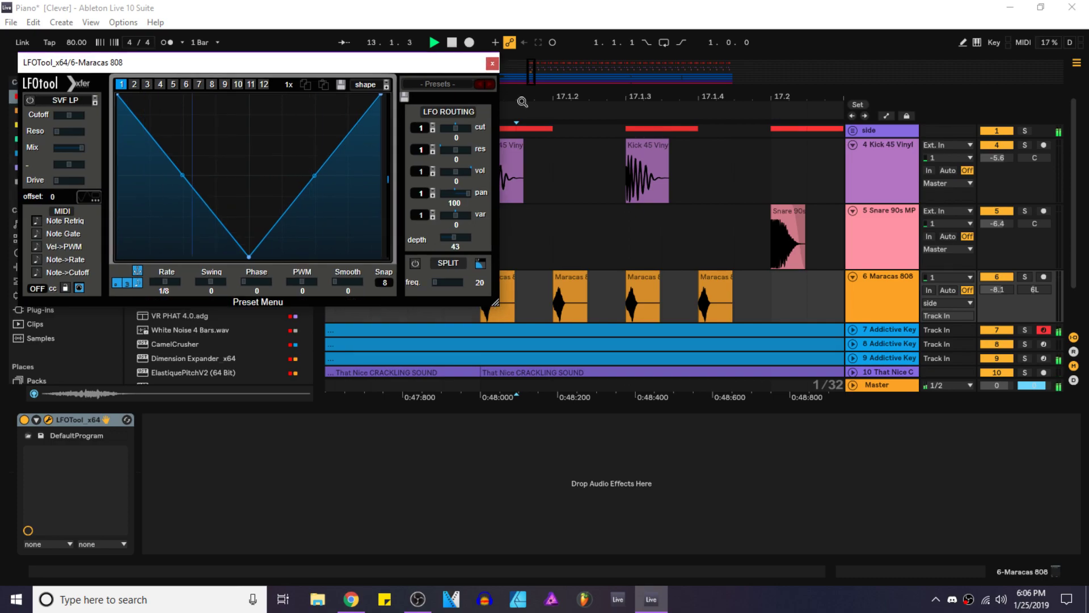
# Step: Add an EQ Eight with a low cut at 92.5 Hz after LFOTool on the Maracas 808 track
pyautogui.click(492, 66)
pyautogui.scroll(5, 265, 177)
pyautogui.doubleClick(175, 141)
pyautogui.click(205, 535)
pyautogui.click(194, 455)
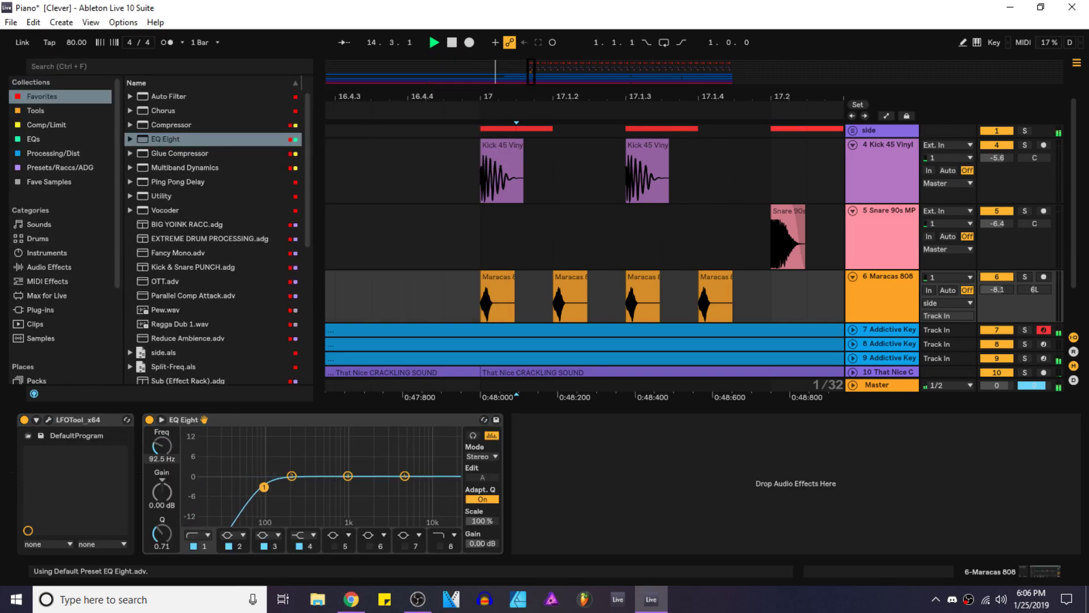
pyautogui.hotkey('ctrl', 'alt', 'l')
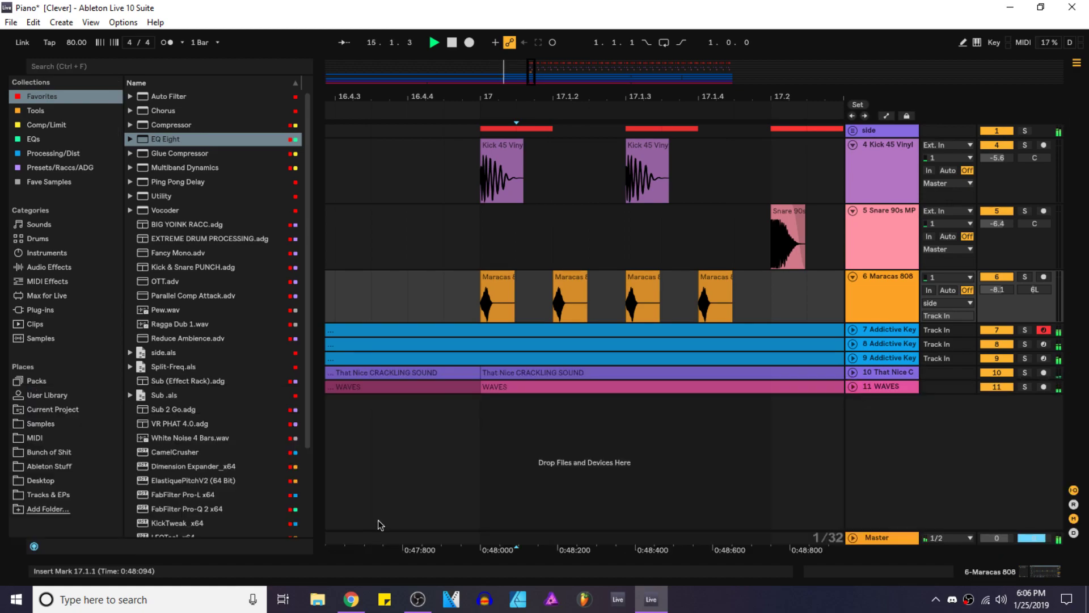
# Step: Duplicate the four Maracas 808 clips repeatedly from bar 17 until they fill the track up to bar 33
pyautogui.click(486, 278)
pyautogui.keyDown('shift'); pyautogui.click(772, 283); pyautogui.keyUp('shift')
pyautogui.hotkey('ctrl', 'd')
pyautogui.hotkey('ctrl', 'd')
pyautogui.hotkey('ctrl', 'd')
pyautogui.hotkey('ctrl', 'd')
pyautogui.hotkey('ctrl', 'd')
pyautogui.hotkey('ctrl', 'd')
pyautogui.hotkey('ctrl', 'd')
pyautogui.hotkey('ctrl', 'd')
pyautogui.hotkey('ctrl', 'd')
pyautogui.hotkey('ctrl', 'd')
pyautogui.hotkey('ctrl', 'd')
pyautogui.hotkey('ctrl', 'd')
pyautogui.hotkey('ctrl', 'd')
pyautogui.hotkey('ctrl', 'd')
pyautogui.hotkey('ctrl', 'd')
pyautogui.hotkey('ctrl', 'd')
pyautogui.hotkey('ctrl', 'd')
pyautogui.scroll(-8, 471, 356)
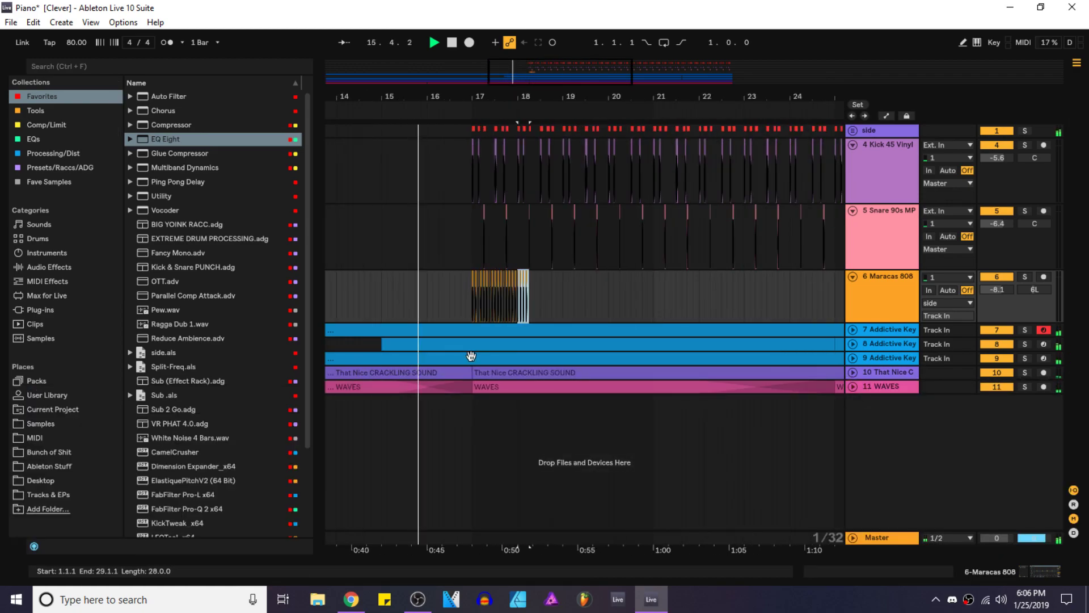
pyautogui.hotkey('ctrl', 'd')
pyautogui.hotkey('ctrl', 'd')
pyautogui.hotkey('ctrl', 'd')
pyautogui.hotkey('ctrl', 'd')
pyautogui.press('-')
pyautogui.press('-')
pyautogui.hotkey('ctrl', 'd')
pyautogui.hotkey('ctrl', 'd')
pyautogui.hotkey('ctrl', 'd')
pyautogui.hotkey('ctrl', 'd')
pyautogui.hotkey('ctrl', 'd')
pyautogui.hotkey('ctrl', 'd')
pyautogui.hotkey('ctrl', 'd')
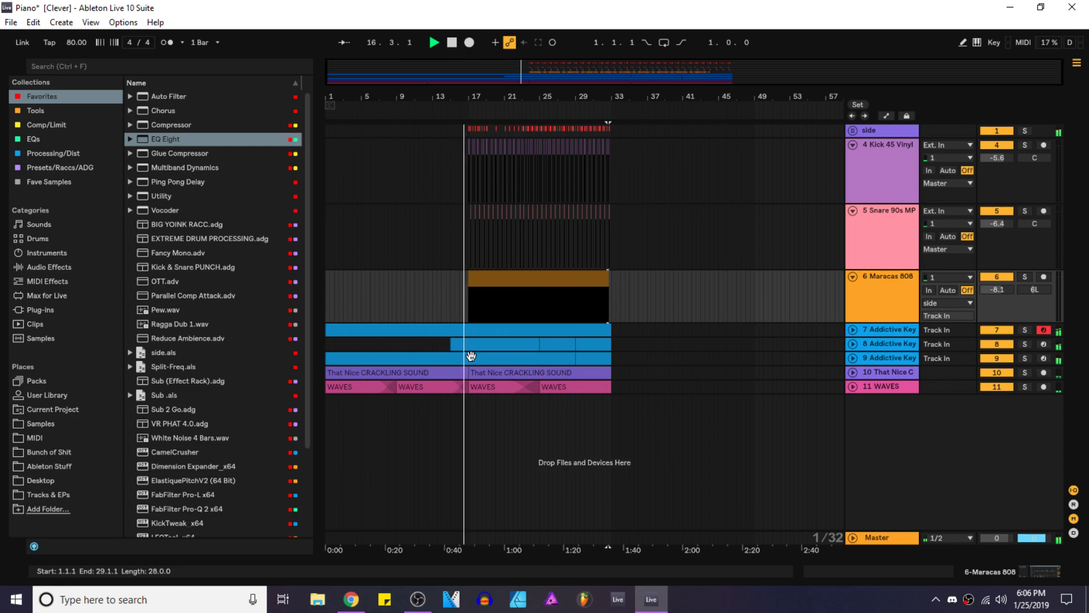
# Step: Play back the transition into bar 17 to check the maracas against the kick and snare
pyautogui.scroll(8, 469, 332)
pyautogui.click(414, 312)
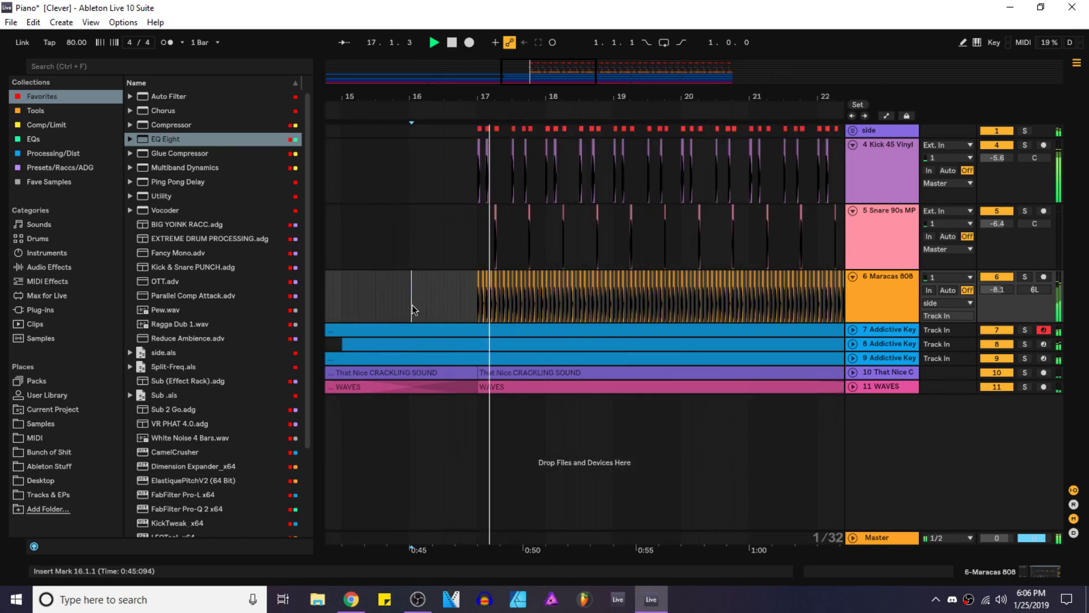
pyautogui.click(353, 310)
pyautogui.press('space')
pyautogui.press('space')
pyautogui.scroll(4, 480, 292)
pyautogui.click(475, 290)
pyautogui.scroll(-4, 474, 291)
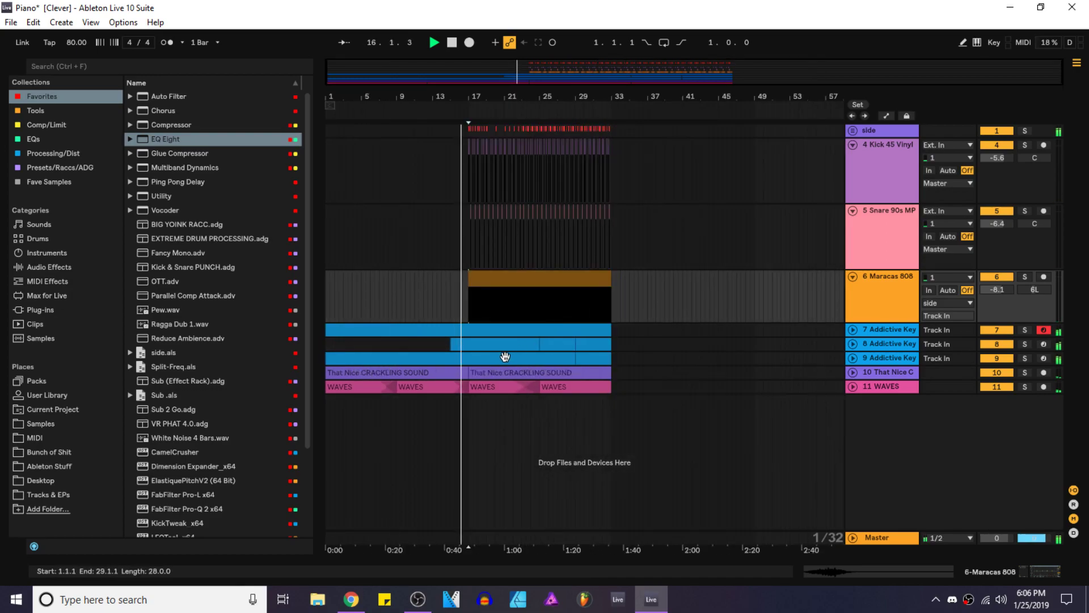
pyautogui.scroll(5, 477, 316)
# Step: Fold all tracks and replay the section leading into bar 17, checking the track 8 Addictive Keys clip that starts at bar 15
pyautogui.keyDown('alt'); pyautogui.click(853, 277); pyautogui.keyUp('alt')
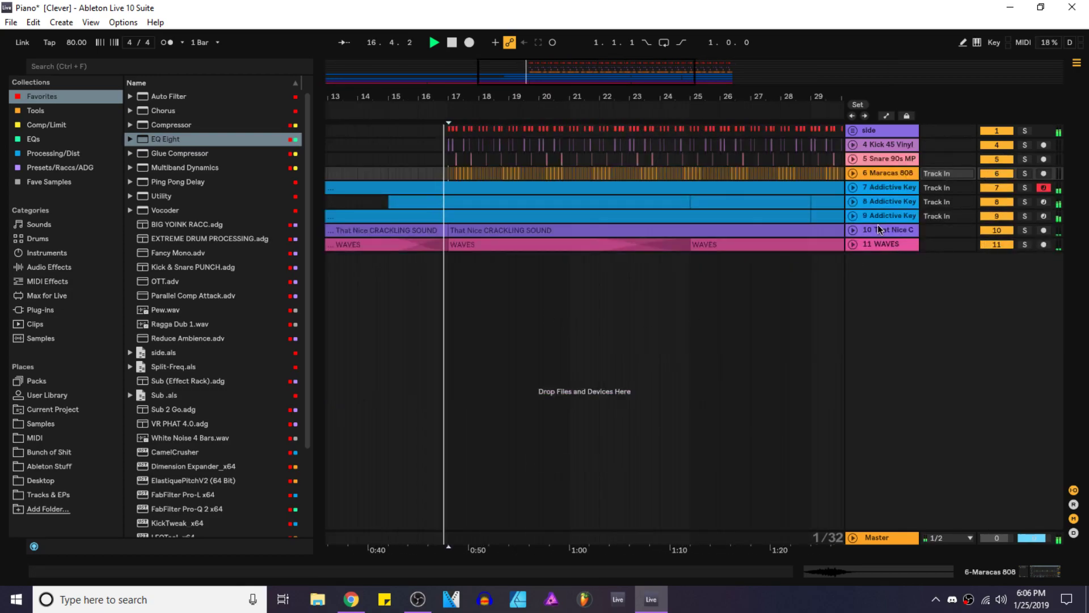
pyautogui.press('space')
pyautogui.hotkey('alt', 'u')
pyautogui.hotkey('alt', 'u')
pyautogui.click(379, 172)
pyautogui.press('space')
pyautogui.moveTo(499, 205); pyautogui.dragTo(500, 204)
pyautogui.hotkey('ctrl', 'z')
pyautogui.keyDown('shift'); pyautogui.click(831, 203); pyautogui.keyUp('shift')
pyautogui.scroll(4, 389, 204)
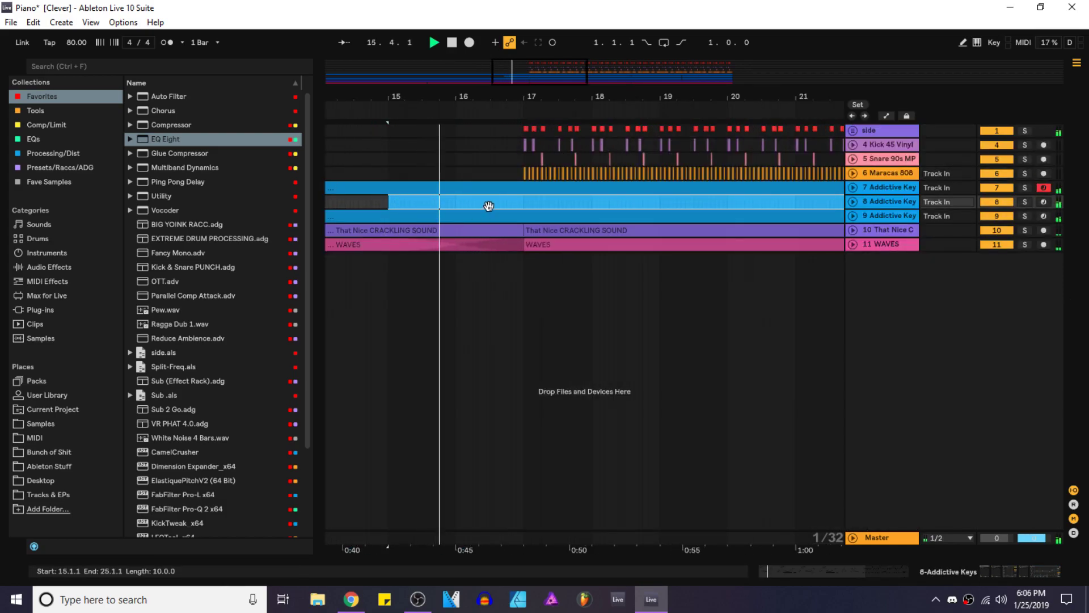
pyautogui.click(484, 281)
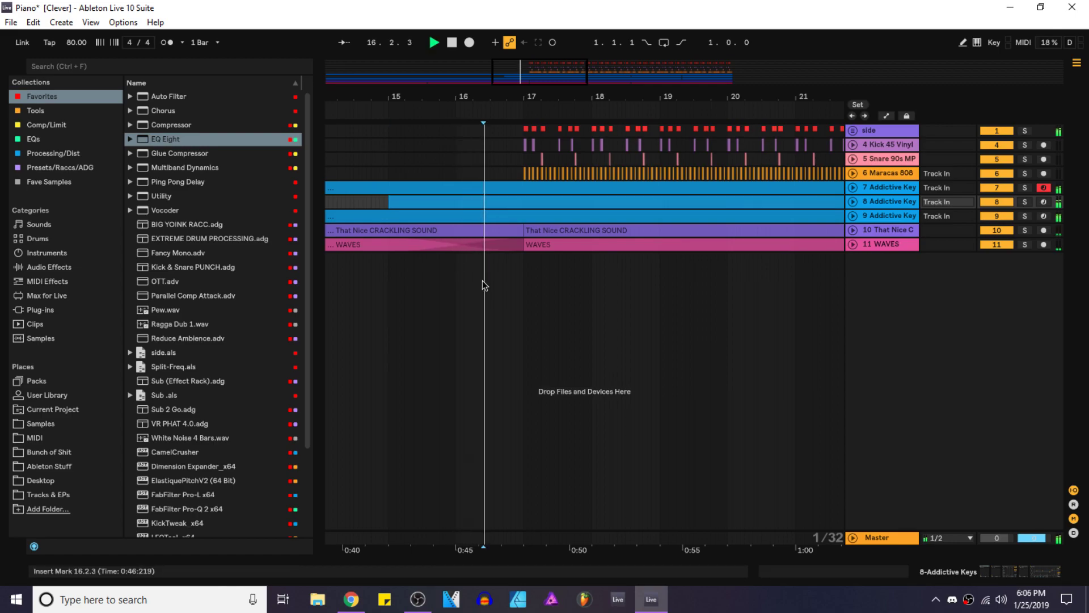
# Step: Unfold all tracks and reduce the heights of the three Addictive Keys tracks
pyautogui.hotkey('alt', 'u')
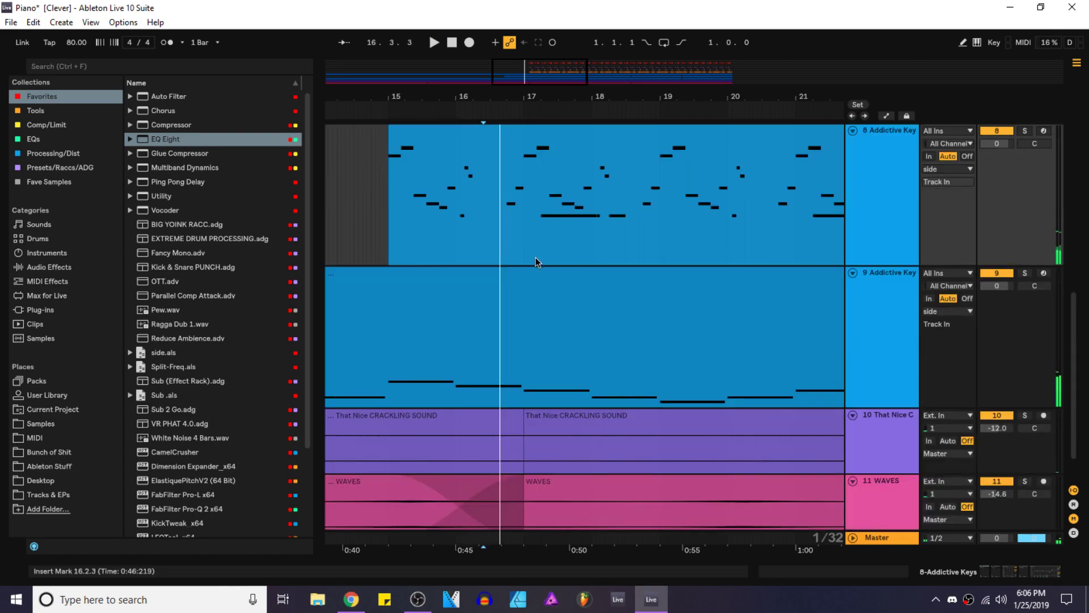
pyautogui.moveTo(861, 406); pyautogui.dragTo(860, 318)
pyautogui.moveTo(882, 267); pyautogui.dragTo(874, 178)
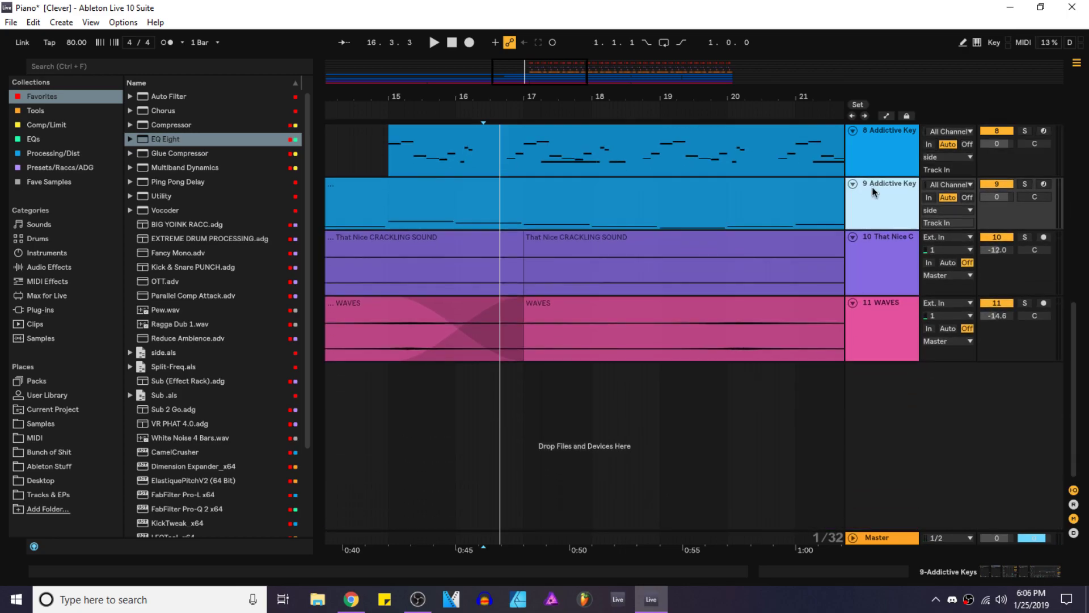
pyautogui.scroll(3, 870, 240)
pyautogui.moveTo(876, 259); pyautogui.dragTo(861, 152)
# Step: Move the track 8 Addictive Keys melody clip to start at bar 17 and set its end to bar 25
pyautogui.scroll(4, 499, 325)
pyautogui.click(384, 214)
pyautogui.press('space')
pyautogui.click(427, 285)
pyautogui.press('space')
pyautogui.scroll(-5, 435, 290)
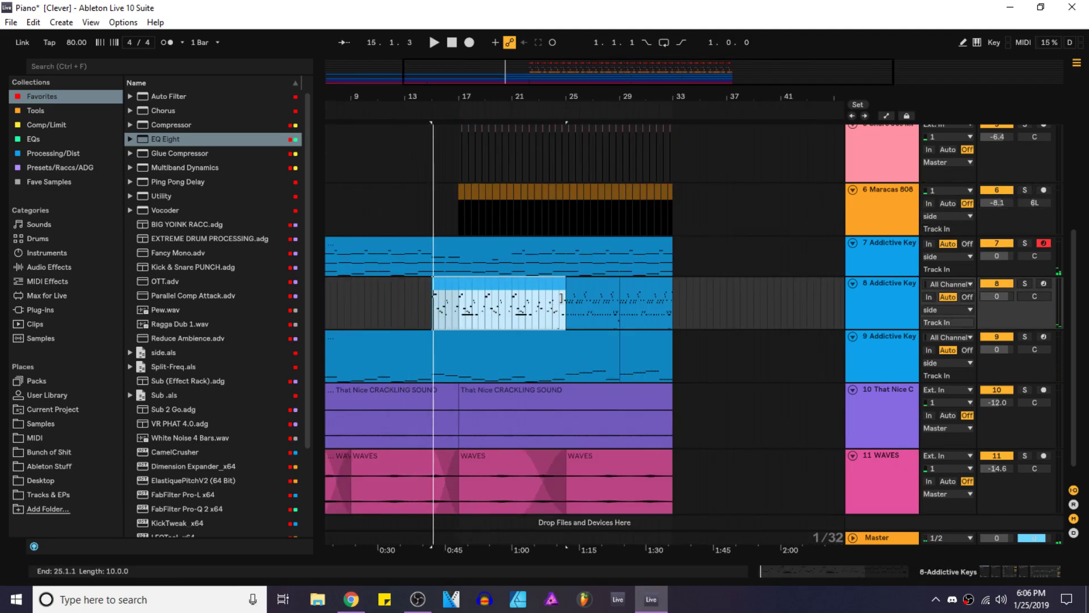
pyautogui.scroll(1, 562, 298)
pyautogui.moveTo(561, 298); pyautogui.dragTo(471, 297)
pyautogui.scroll(2, 397, 296)
pyautogui.moveTo(397, 294)
pyautogui.mouseDown()
pyautogui.moveTo(492, 296)
pyautogui.moveTo(400, 292)
pyautogui.mouseUp()
pyautogui.scroll(3, 431, 297)
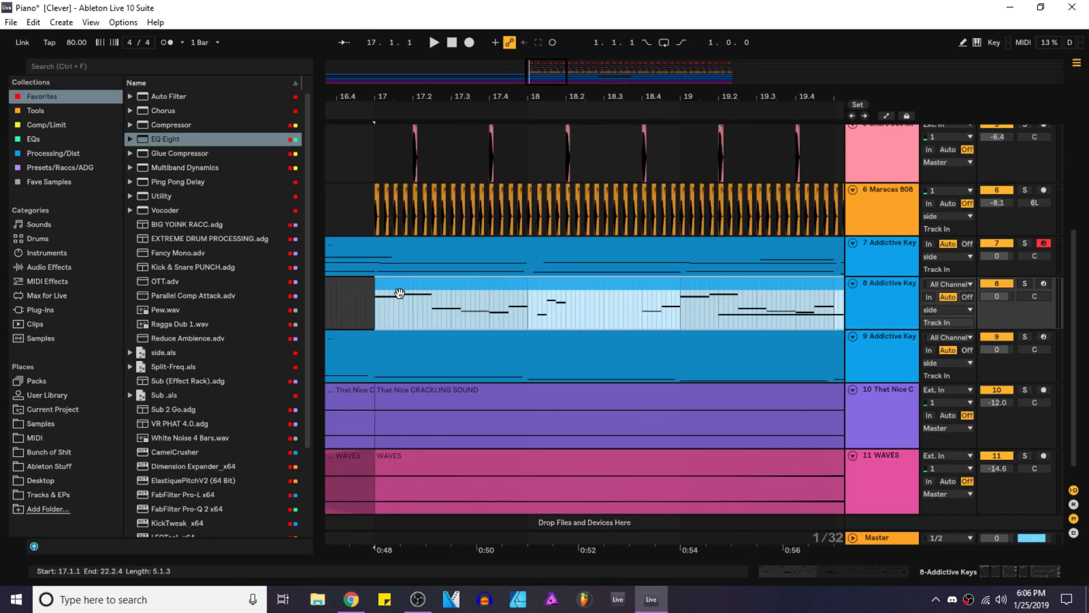
pyautogui.press('space')
pyautogui.scroll(-2, 399, 292)
pyautogui.scroll(-2, 695, 298)
pyautogui.moveTo(724, 299); pyautogui.dragTo(802, 301)
pyautogui.scroll(4, 802, 300)
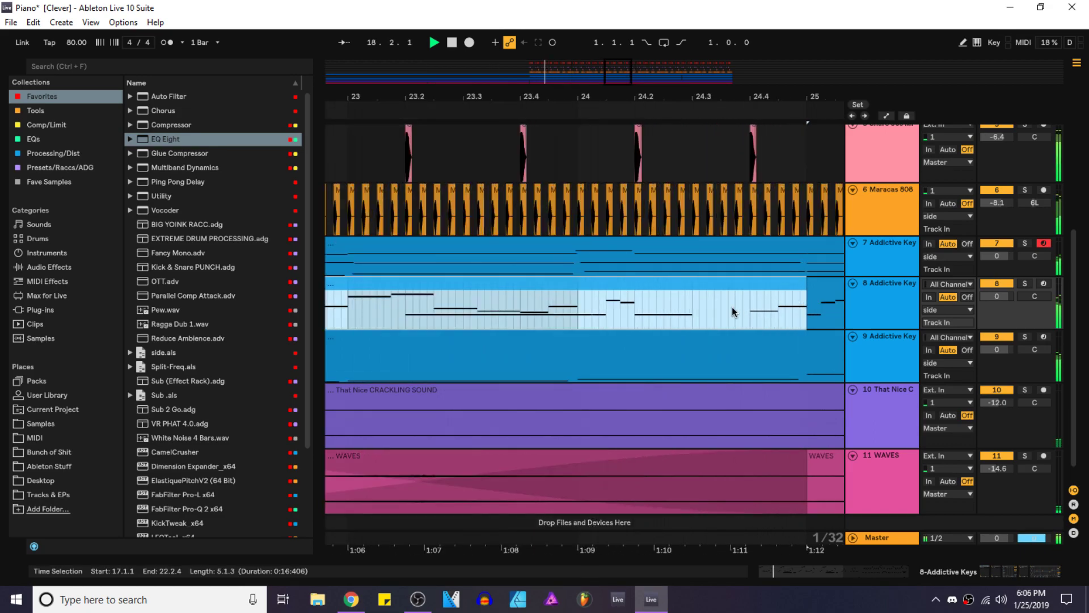
# Step: Mute the Maracas 808 track and delete it from the set
pyautogui.press('-')
pyautogui.press('-')
pyautogui.press('-')
pyautogui.click(997, 190)
pyautogui.click(898, 199)
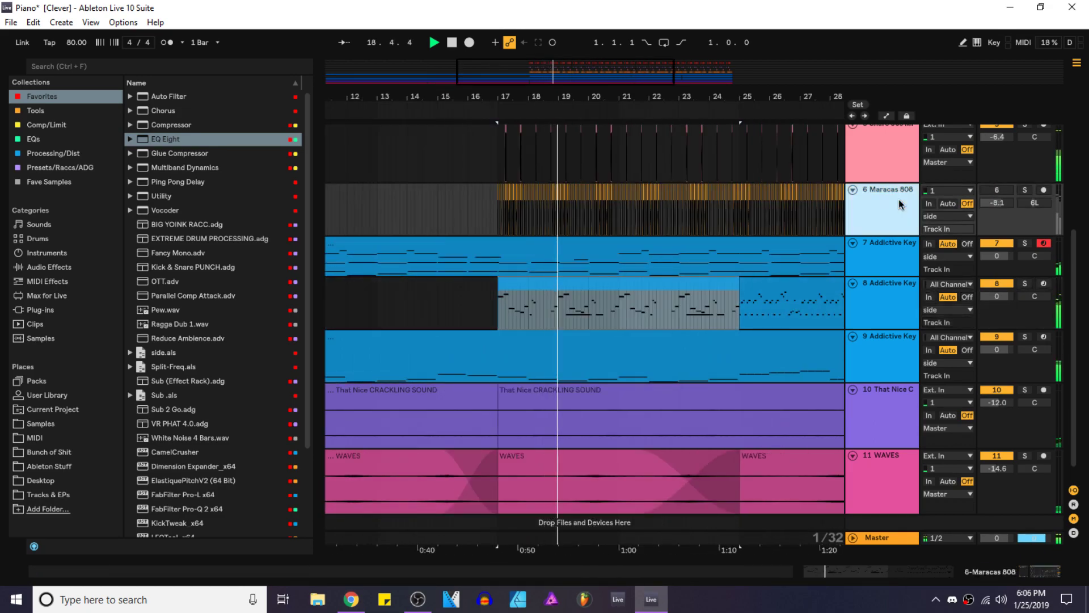
pyautogui.press('Delete')
# Step: Play the arrangement from 14.4.1 without the maracas and save the set
pyautogui.scroll(4, 546, 330)
pyautogui.click(430, 205)
pyautogui.press('space')
pyautogui.press('space')
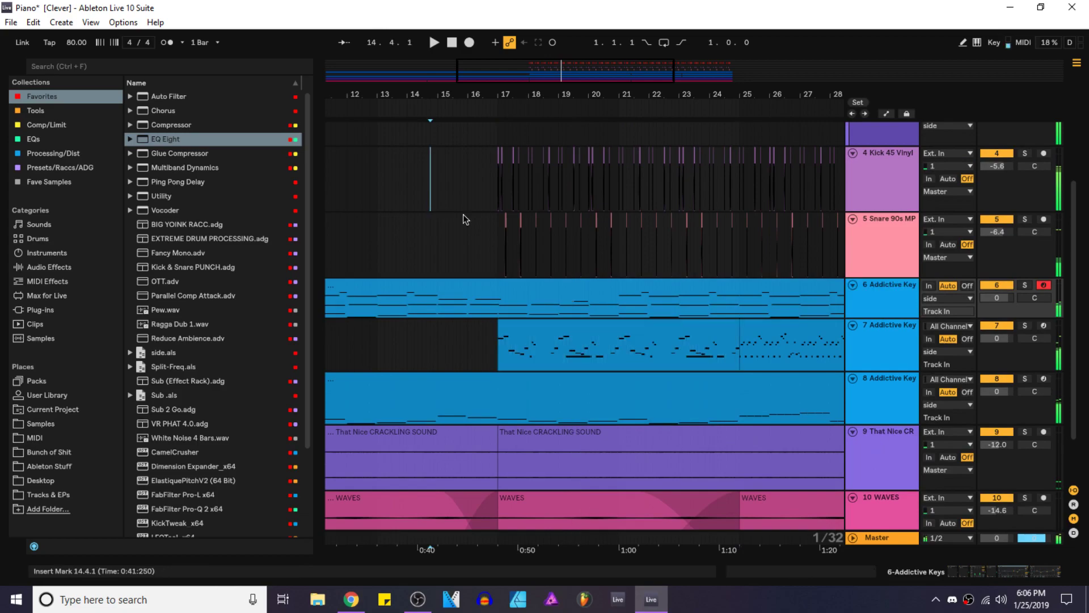
pyautogui.scroll(-3, 686, 333)
pyautogui.click(555, 352)
pyautogui.scroll(-1, 539, 340)
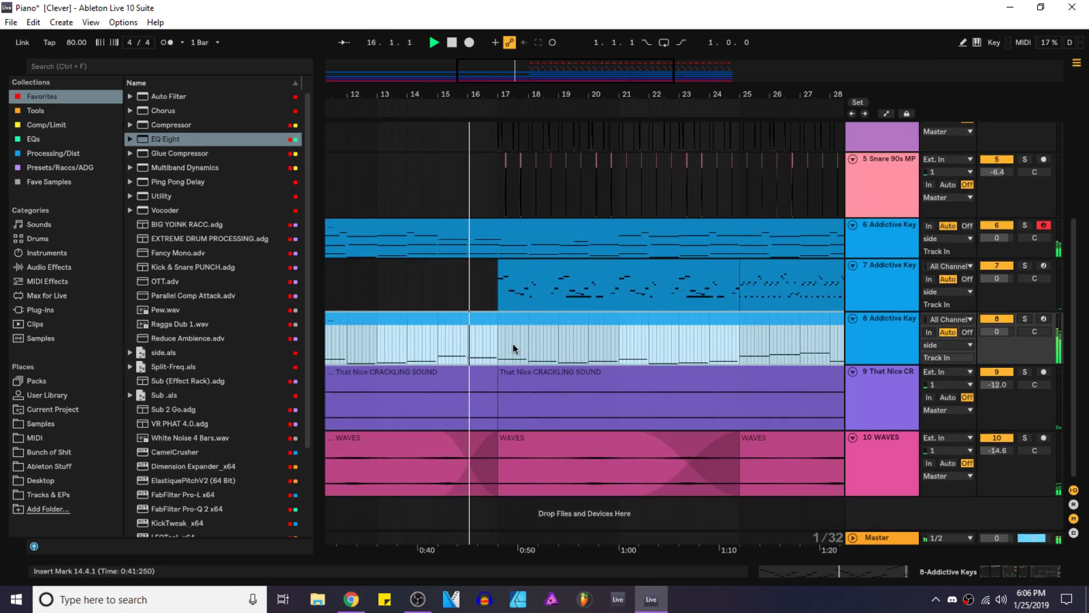
pyautogui.scroll(-2, 513, 344)
pyautogui.scroll(-1, 513, 342)
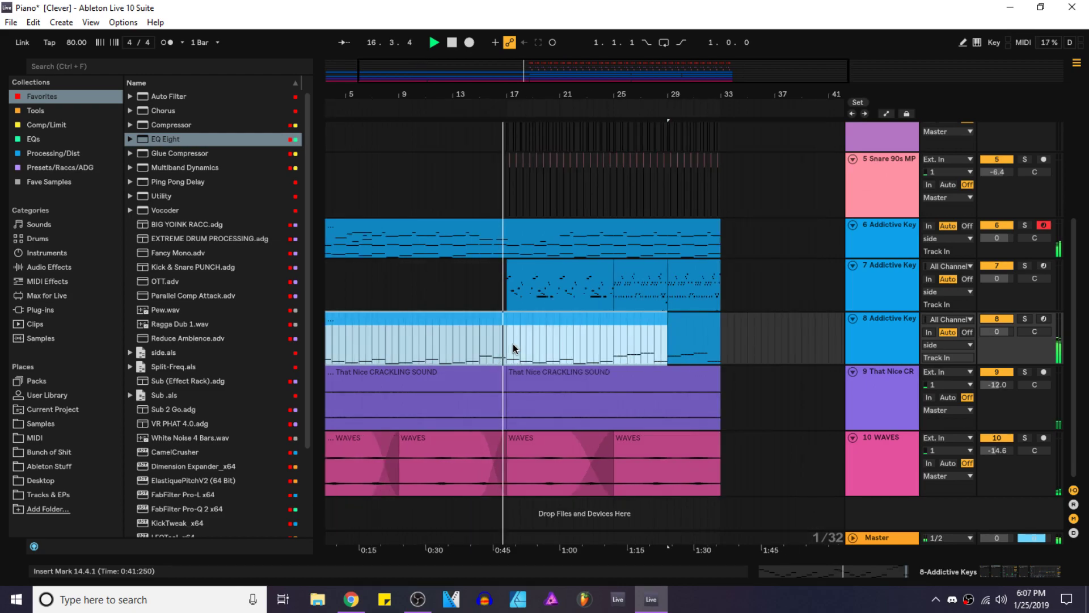
pyautogui.click(543, 265)
pyautogui.hotkey('ctrl', 's')
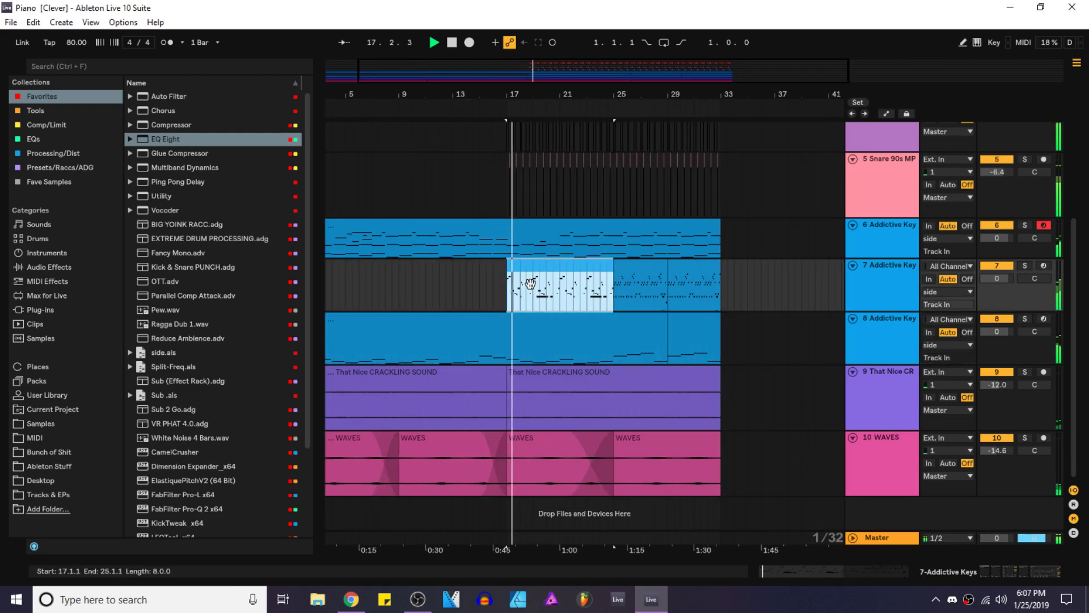
# Step: Check the side trigger clips in bar 17 and align the off-grid one with the kick at 17.3.4
pyautogui.scroll(6, 526, 288)
pyautogui.scroll(7, 511, 239)
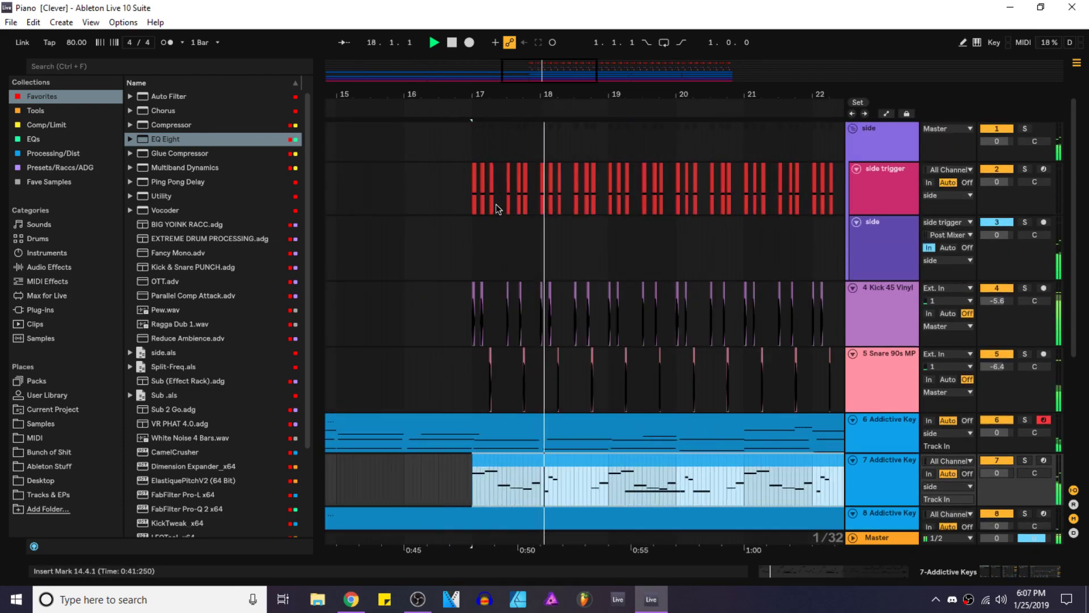
pyautogui.press('space')
pyautogui.click(429, 178)
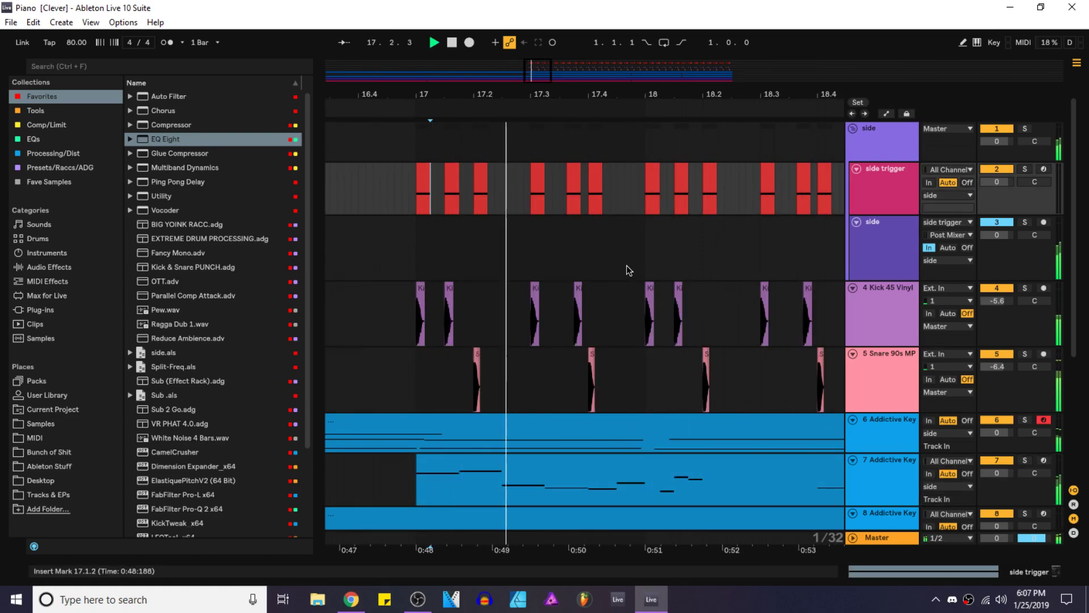
pyautogui.scroll(2, 560, 267)
pyautogui.scroll(5, 479, 268)
pyautogui.moveTo(461, 174); pyautogui.dragTo(510, 176)
pyautogui.scroll(-7, 538, 234)
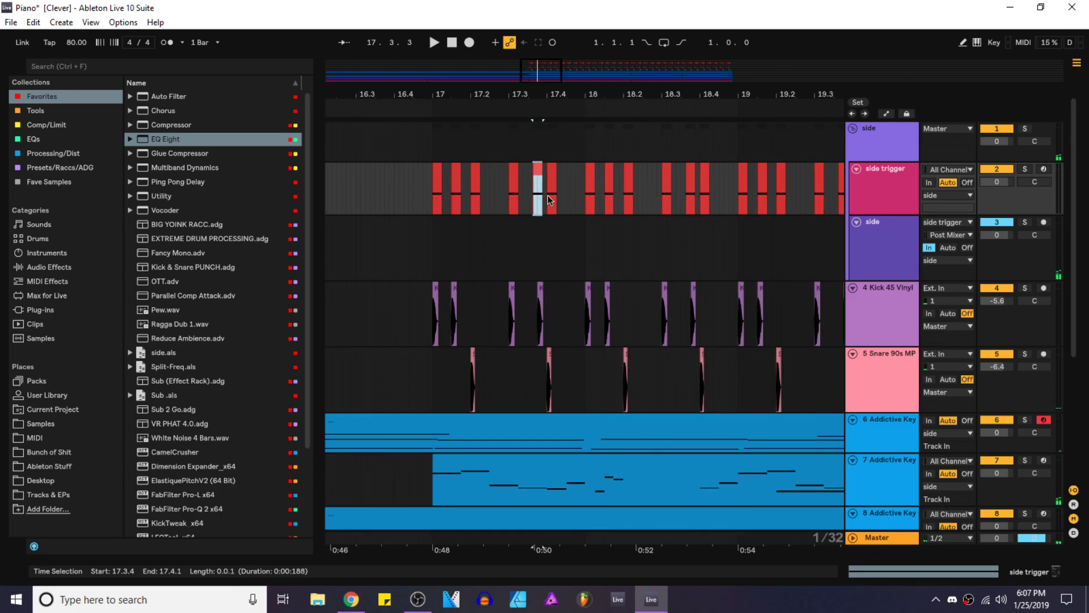
pyautogui.scroll(8, 548, 196)
pyautogui.moveTo(472, 181); pyautogui.dragTo(527, 181)
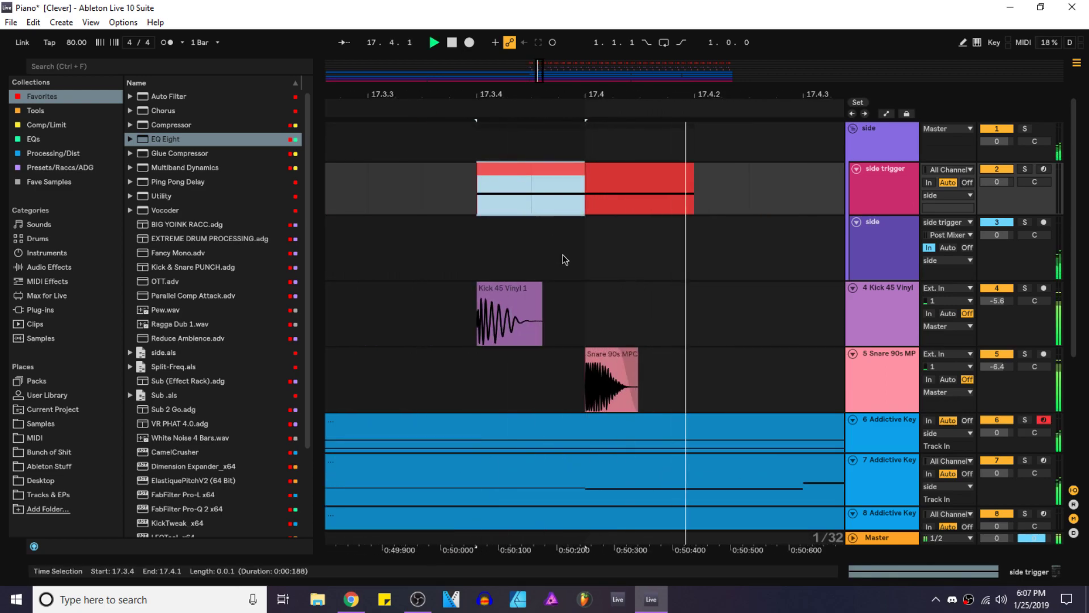
# Step: Shift all side trigger clips from bar 17 onward a 1/32 note earlier, ahead of the kick and snare hits
pyautogui.scroll(-10, 560, 251)
pyautogui.moveTo(658, 193); pyautogui.dragTo(419, 189)
pyautogui.scroll(8, 426, 169)
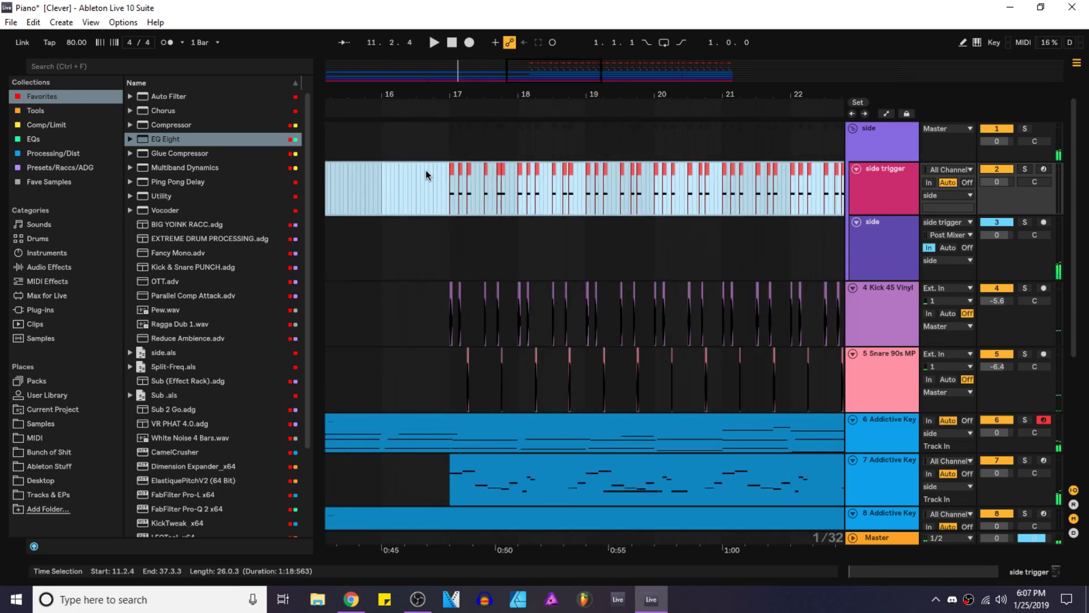
pyautogui.click(447, 182)
pyautogui.press('space')
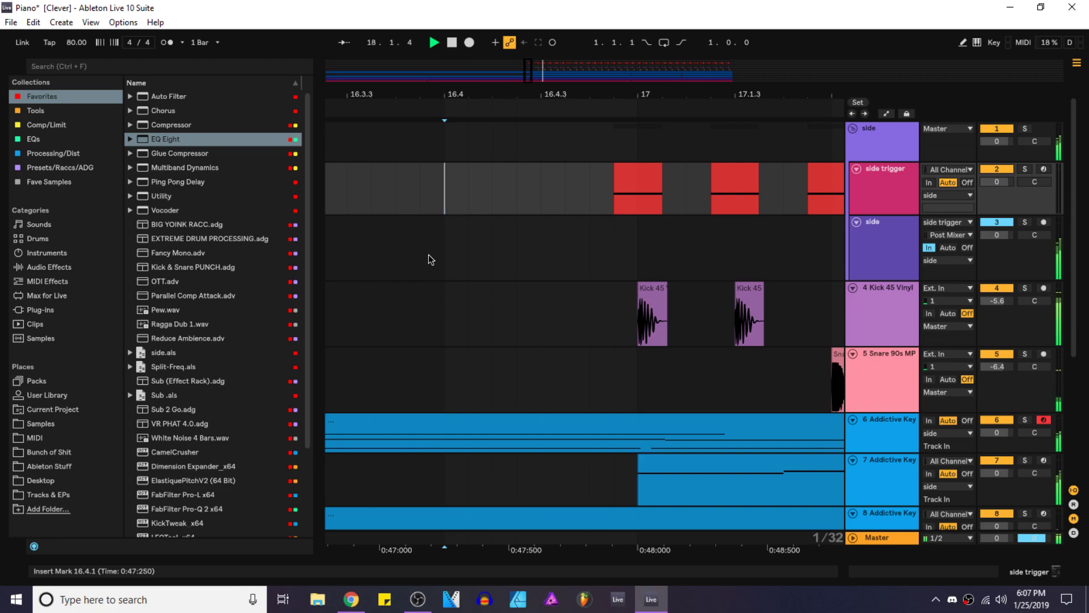
# Step: Play back the drum section from bar 17 to check the sidechain timing across all tracks
pyautogui.scroll(-8, 437, 319)
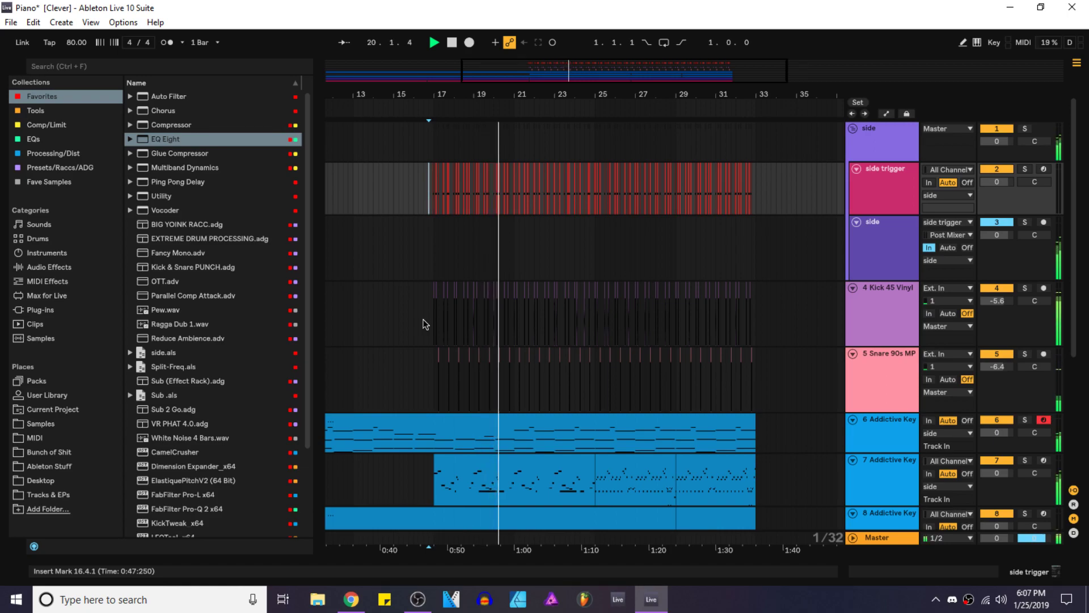
pyautogui.scroll(-5, 438, 364)
pyautogui.press('space')
pyautogui.click(544, 397)
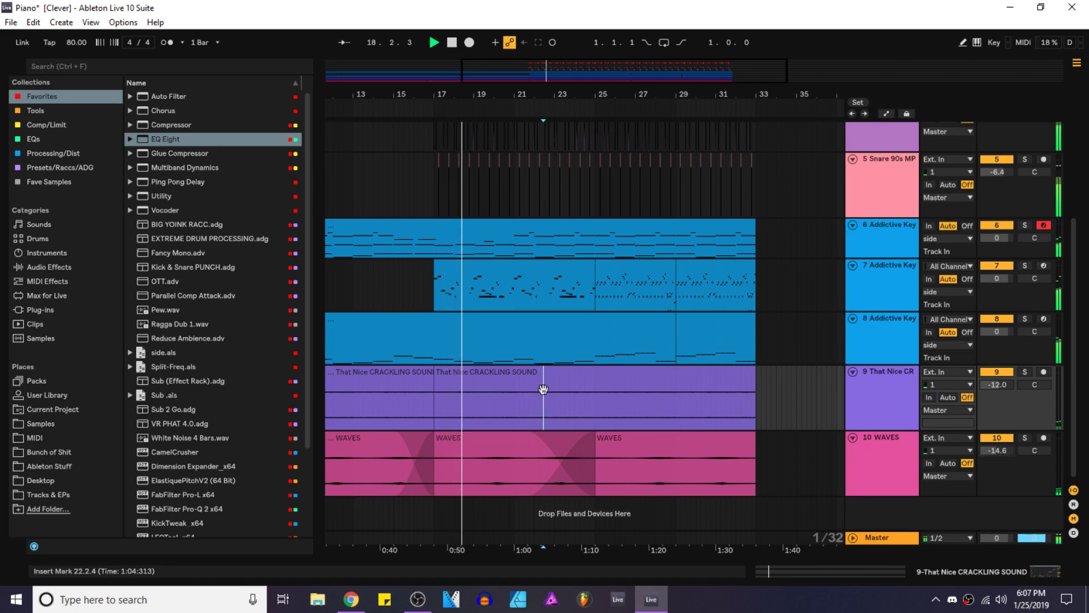
pyautogui.scroll(3, 482, 329)
pyautogui.scroll(5, 456, 198)
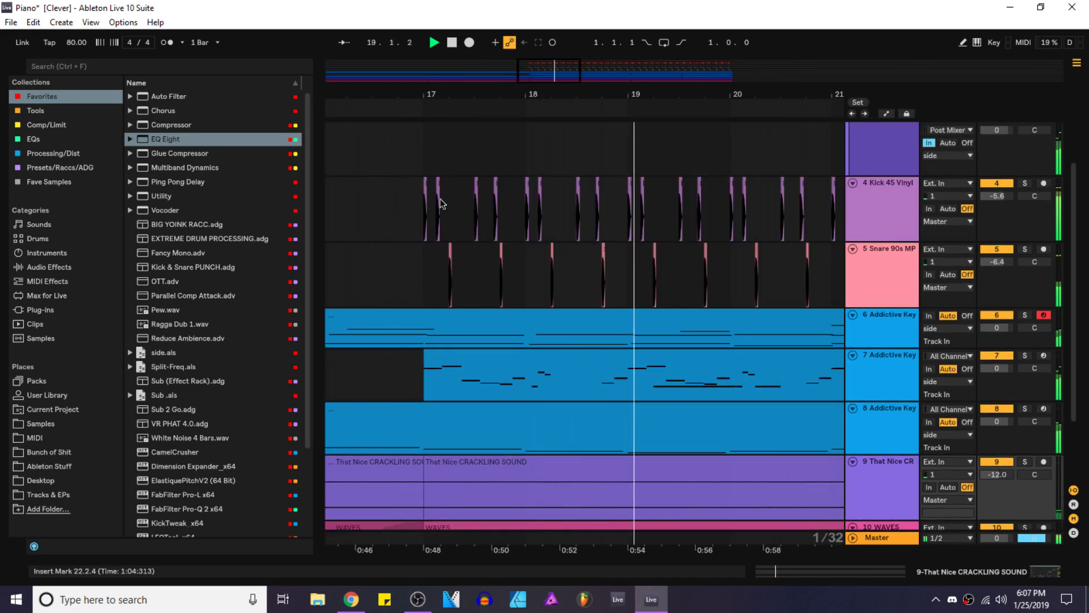
pyautogui.scroll(4, 443, 194)
# Step: Solo the Snare 90s track, replay its first hit several times and open its device chain
pyautogui.click(1004, 381)
pyautogui.click(1024, 354)
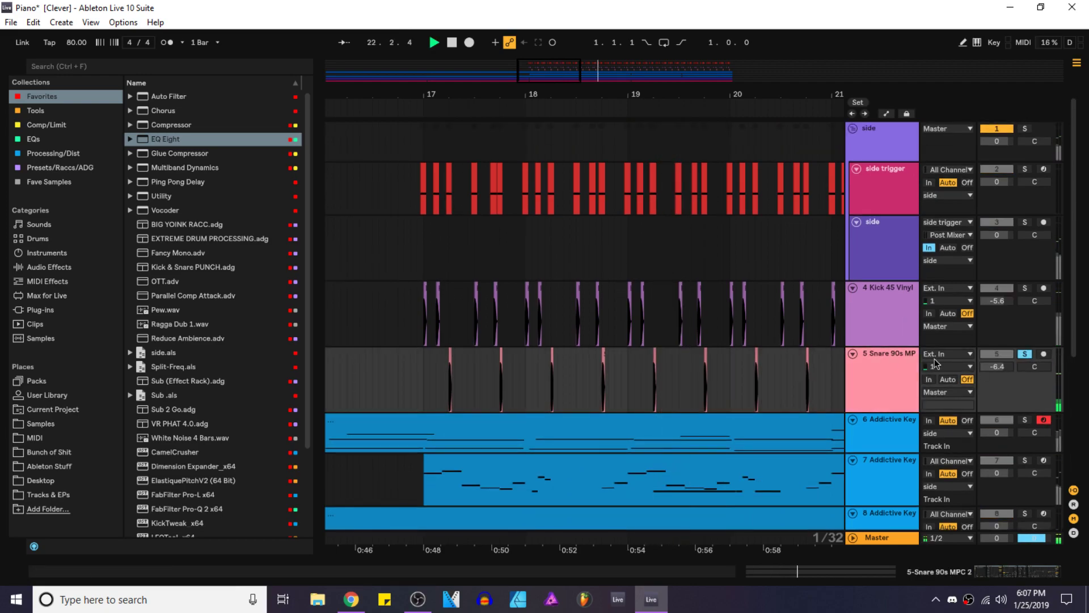
pyautogui.click(450, 356)
pyautogui.press('space')
pyautogui.press('space')
pyautogui.press('space')
pyautogui.doubleClick(888, 361)
pyautogui.press('space')
pyautogui.press('space')
pyautogui.press('space')
pyautogui.press('space')
pyautogui.press('space')
pyautogui.press('space')
pyautogui.press('space')
# Step: Enable band 5 in the snare's EQ Eight and set it to 14.4 kHz at -2.46 dB while replaying the hit
pyautogui.click(803, 547)
pyautogui.press('space')
pyautogui.press('space')
pyautogui.press('space')
pyautogui.press('space')
pyautogui.moveTo(736, 476); pyautogui.dragTo(909, 481)
pyautogui.press('space')
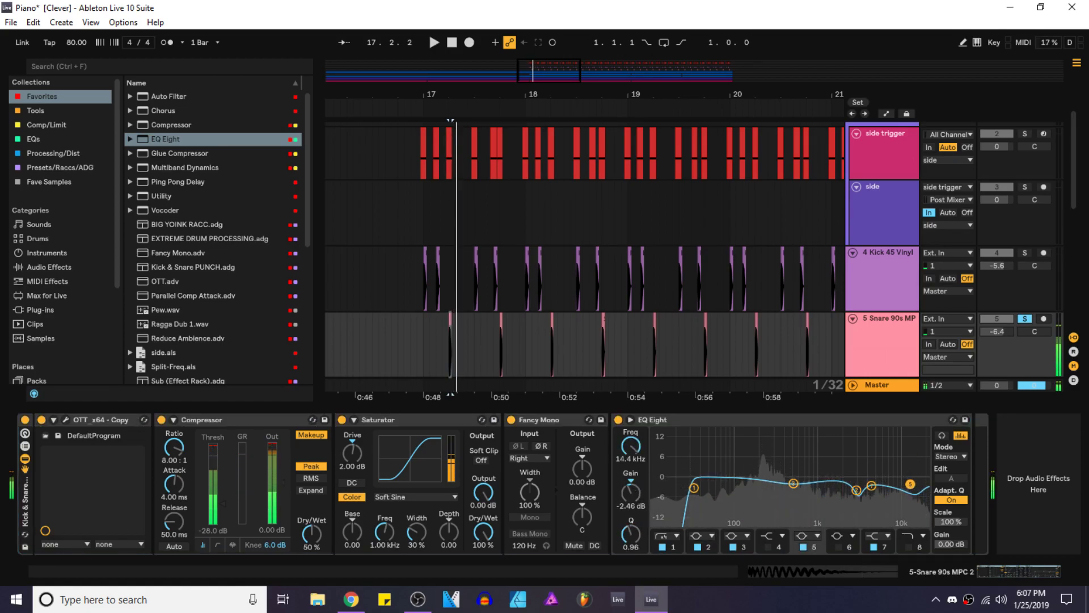
pyautogui.press('space')
pyautogui.press('space')
pyautogui.press('space')
pyautogui.press('space')
pyautogui.press('space')
pyautogui.press('space')
pyautogui.press('space')
pyautogui.press('space')
# Step: Unsolo the snare track, resume playback of the full mix and hide the device chain
pyautogui.click(1026, 318)
pyautogui.press('space')
pyautogui.moveTo(1031, 407); pyautogui.dragTo(741, 516)
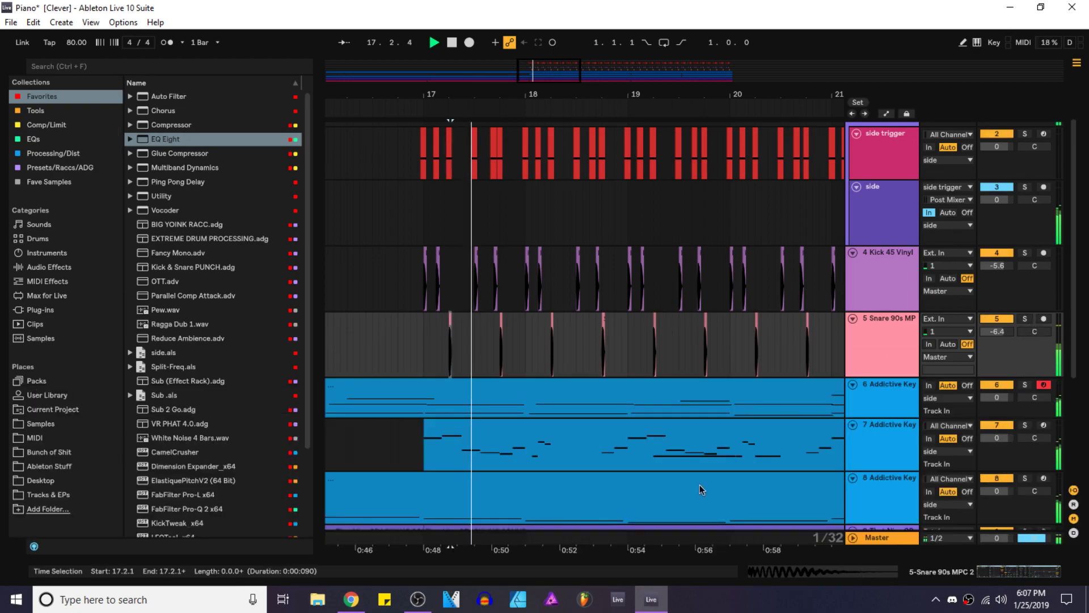
# Step: Add an EQ Eight to the Master track with a high cut at 18.0 kHz
pyautogui.press('Tab')
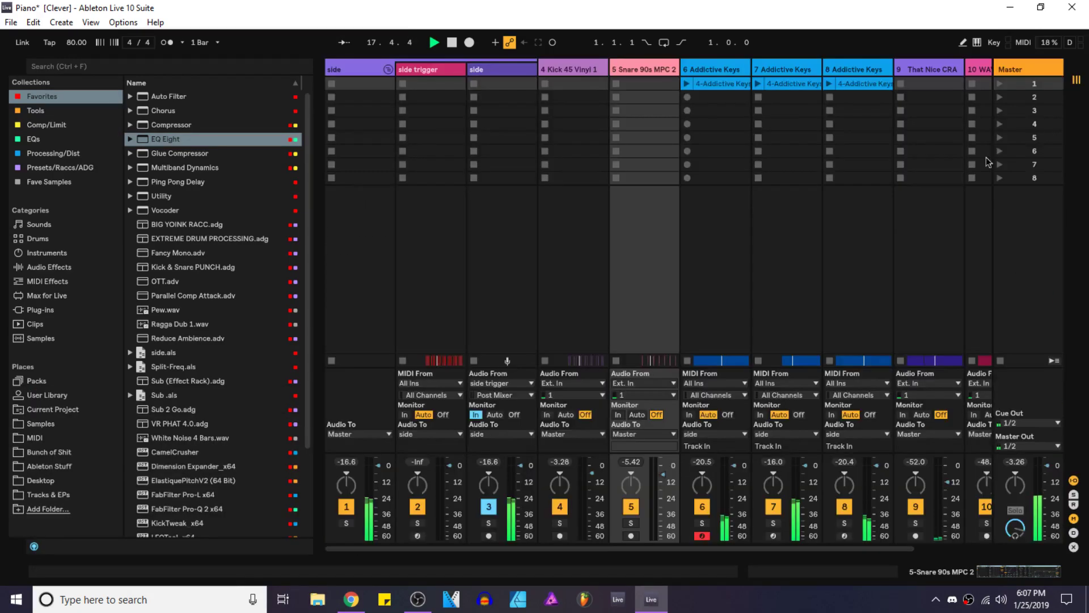
pyautogui.click(1027, 77)
pyautogui.hotkey('ctrl', 'alt', 'l')
pyautogui.moveTo(171, 147); pyautogui.dragTo(298, 505)
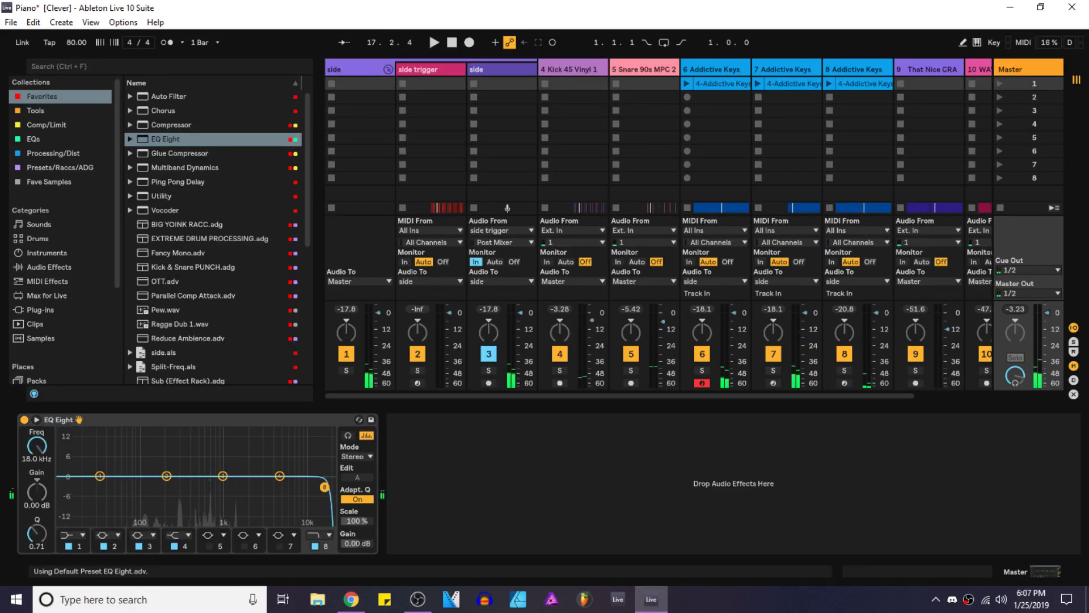
pyautogui.press('space')
# Step: Return to the arrangement, save the set and play the mix from bar 17 with the session mixer shown
pyautogui.press('Tab')
pyautogui.hotkey('ctrl', 's')
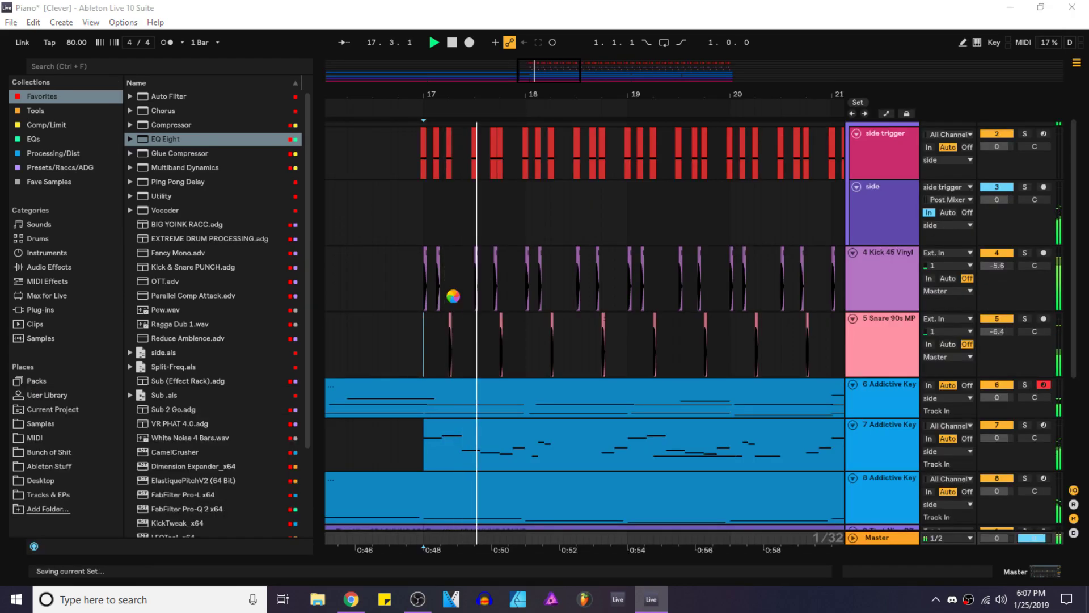
pyautogui.press('space')
pyautogui.press('Tab')
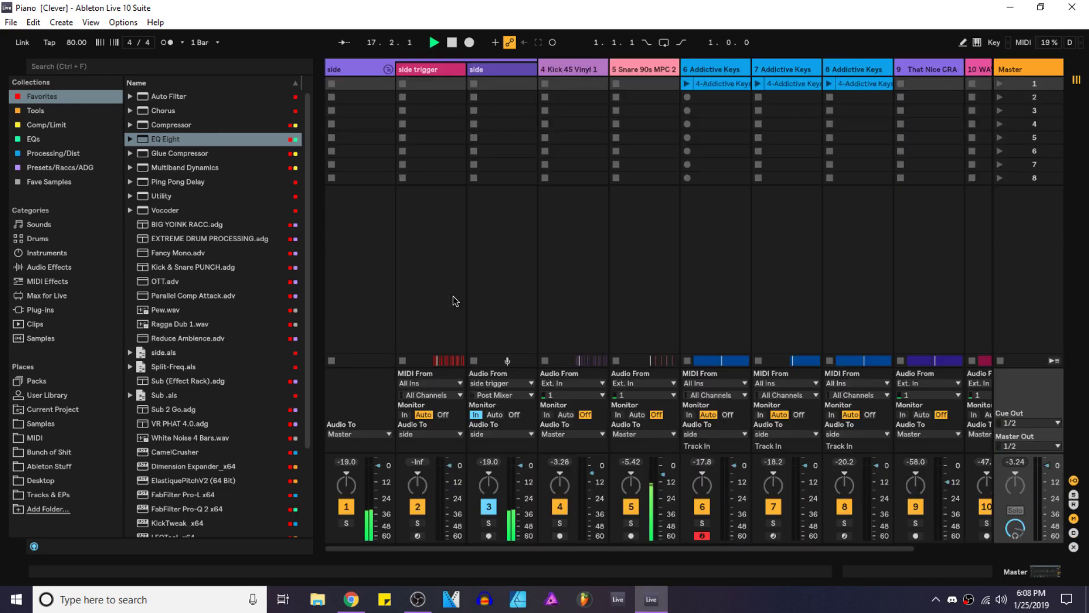
# Step: Set the high cut of the Master track's EQ Eight to 8.00 kHz
pyautogui.doubleClick(1042, 68)
pyautogui.click(33, 447)
pyautogui.write('800')
pyautogui.press('Return')
pyautogui.write('8.00 kHz')
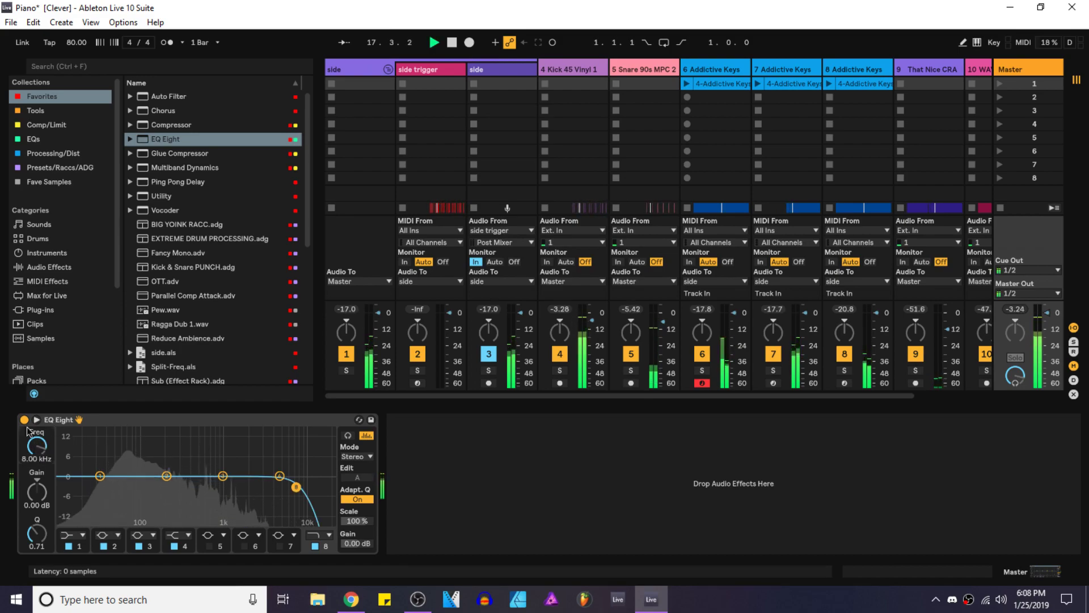
# Step: Bypass and delete the EQ Eight on the Master track and return to the arrangement
pyautogui.click(24, 420)
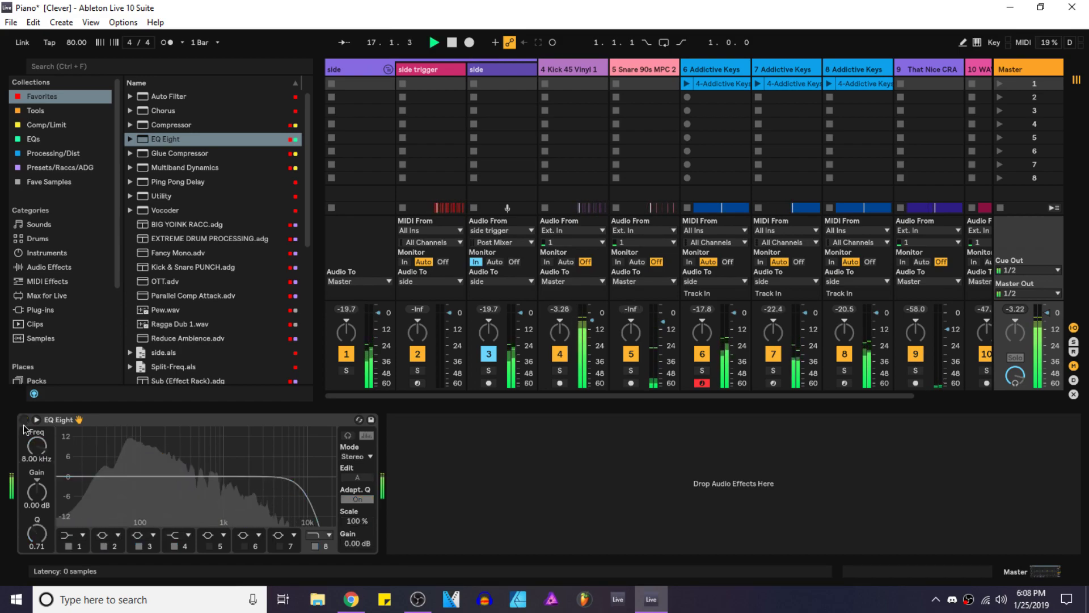
pyautogui.click(87, 418)
pyautogui.press('Delete')
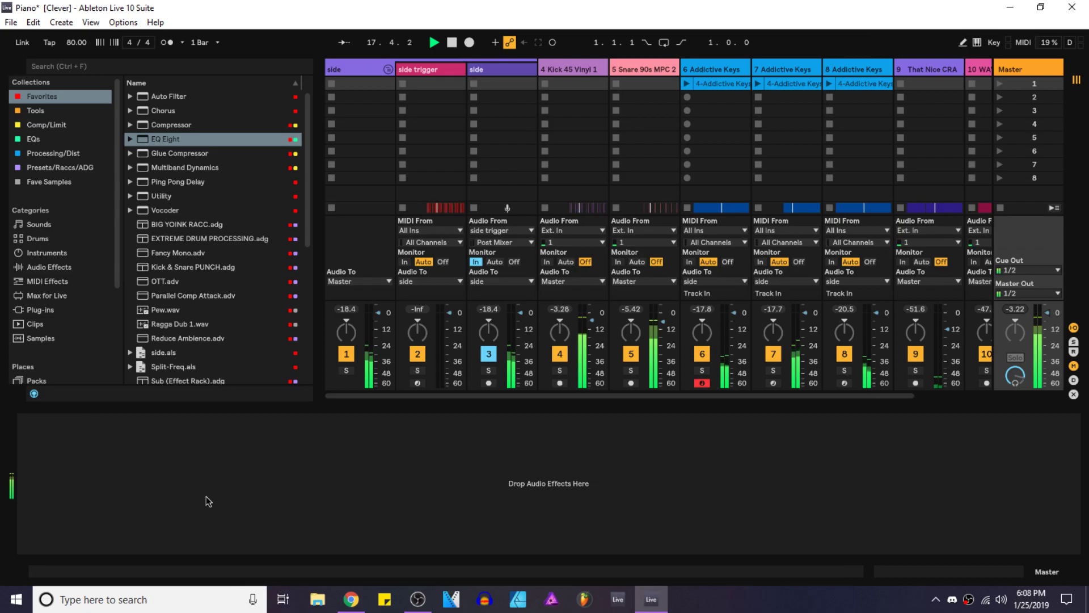
pyautogui.press('Tab')
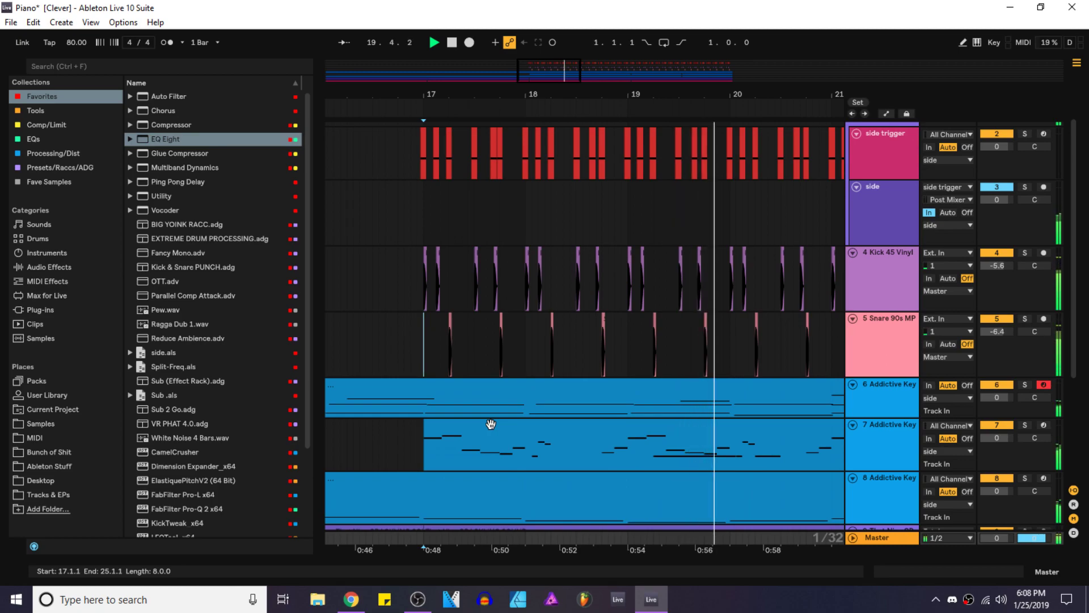
pyautogui.scroll(3, 387, 175)
pyautogui.scroll(-3, 388, 187)
pyautogui.scroll(3, 387, 185)
pyautogui.click(387, 185)
pyautogui.scroll(-8, 387, 185)
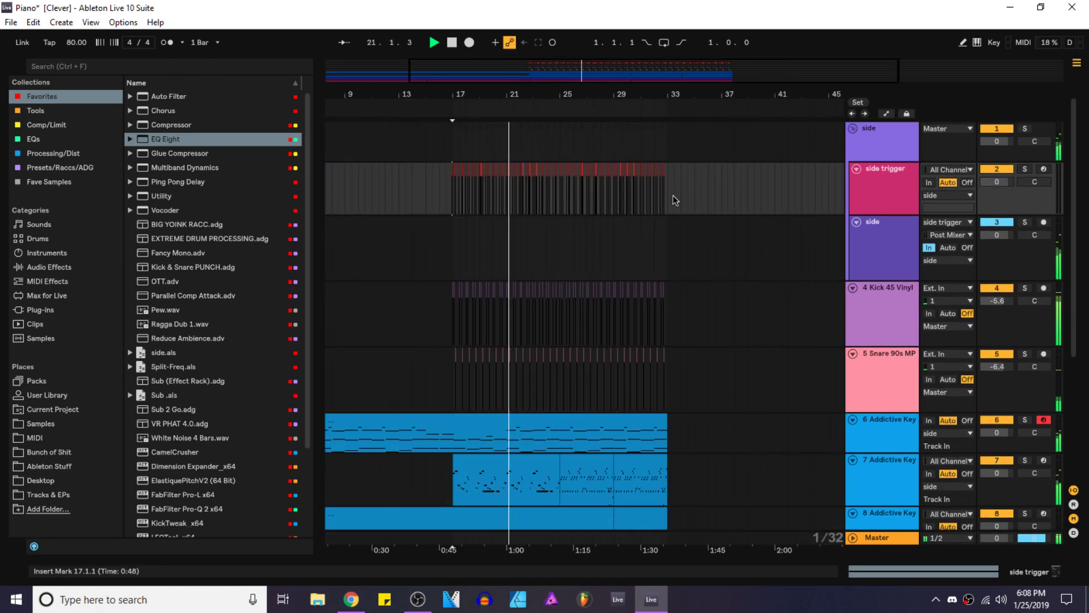
pyautogui.keyDown('shift'); pyautogui.click(673, 196); pyautogui.keyUp('shift')
pyautogui.scroll(10, 454, 180)
pyautogui.moveTo(447, 173); pyautogui.dragTo(484, 173)
pyautogui.scroll(-4, 431, 199)
pyautogui.scroll(-5, 432, 210)
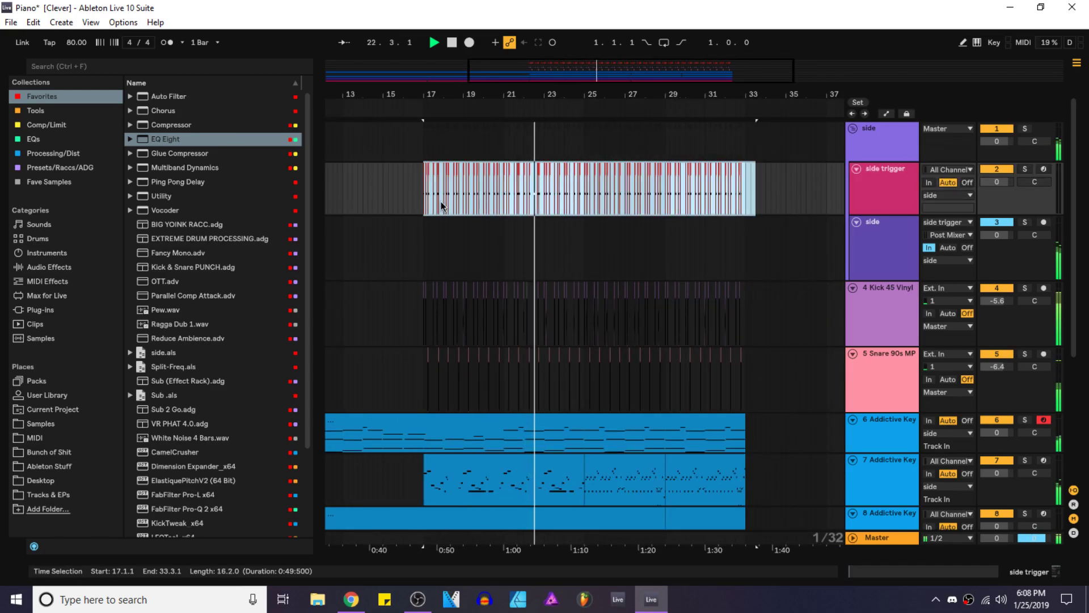
pyautogui.scroll(5, 437, 216)
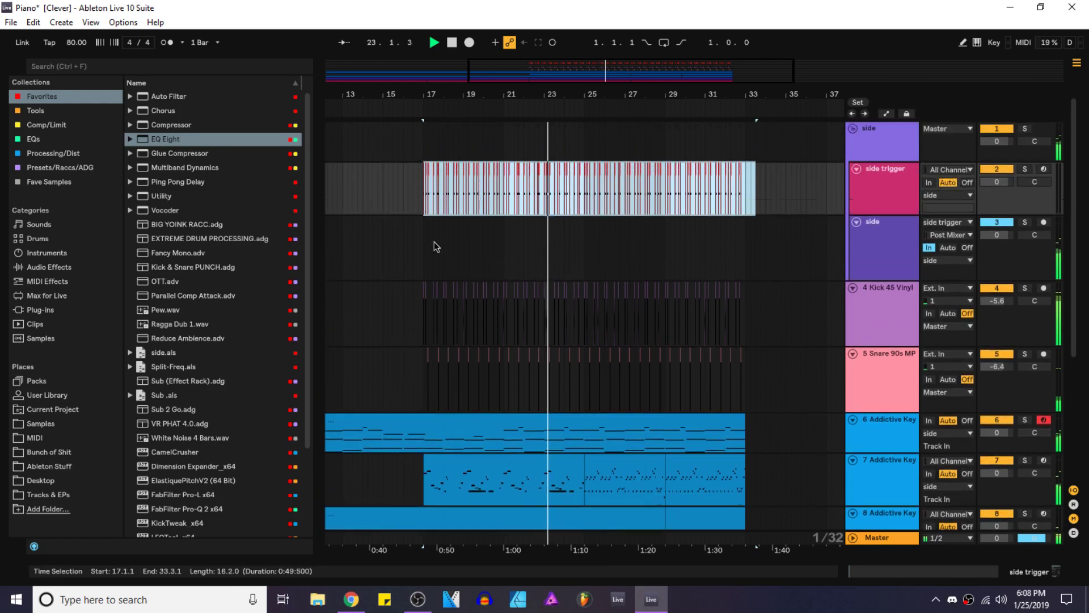
pyautogui.click(392, 186)
# Step: Examine how the side trigger, kick and snare clips line up from bar 17 to 33 during playback
pyautogui.scroll(-3, 459, 323)
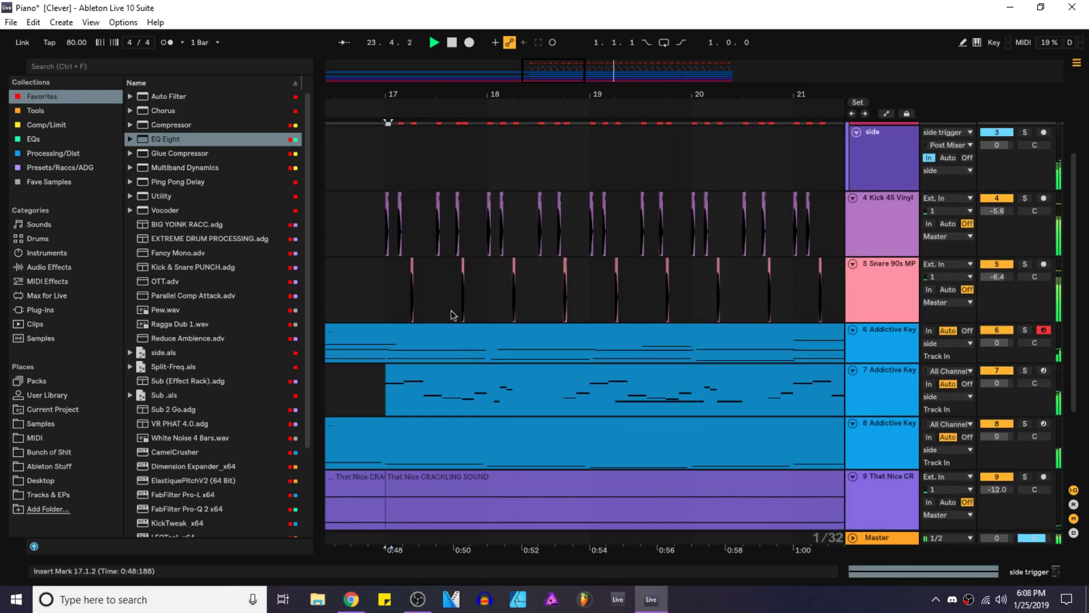
pyautogui.scroll(-6, 459, 321)
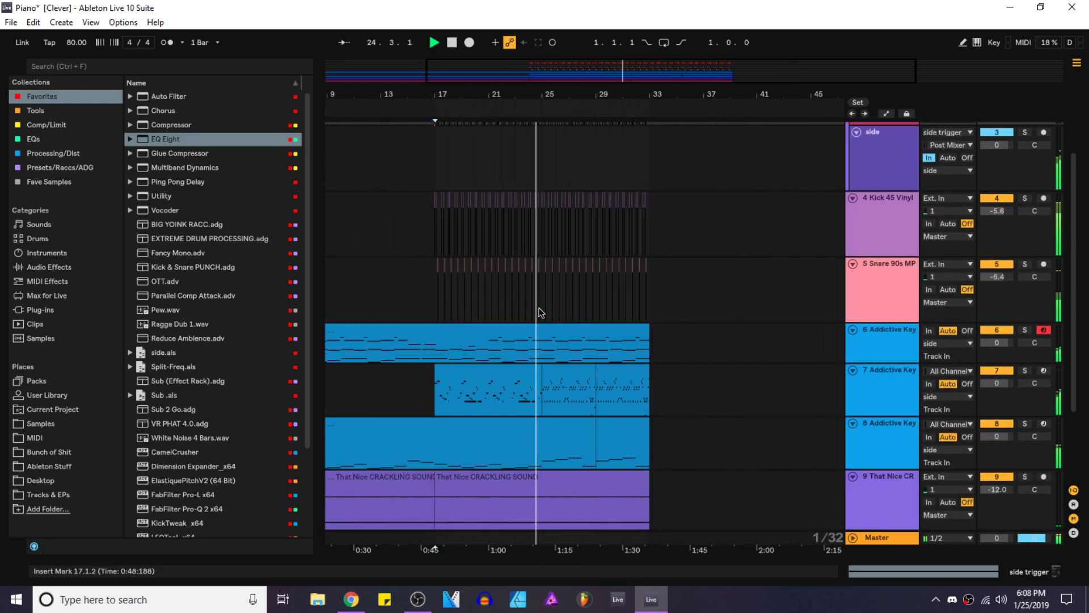
pyautogui.scroll(5, 539, 308)
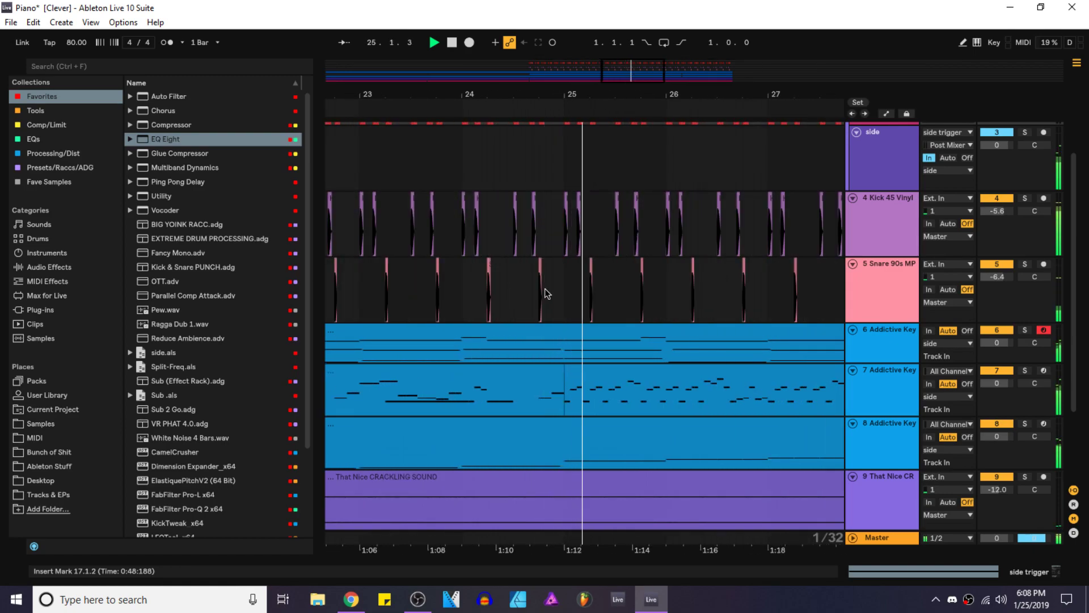
pyautogui.scroll(-2, 545, 294)
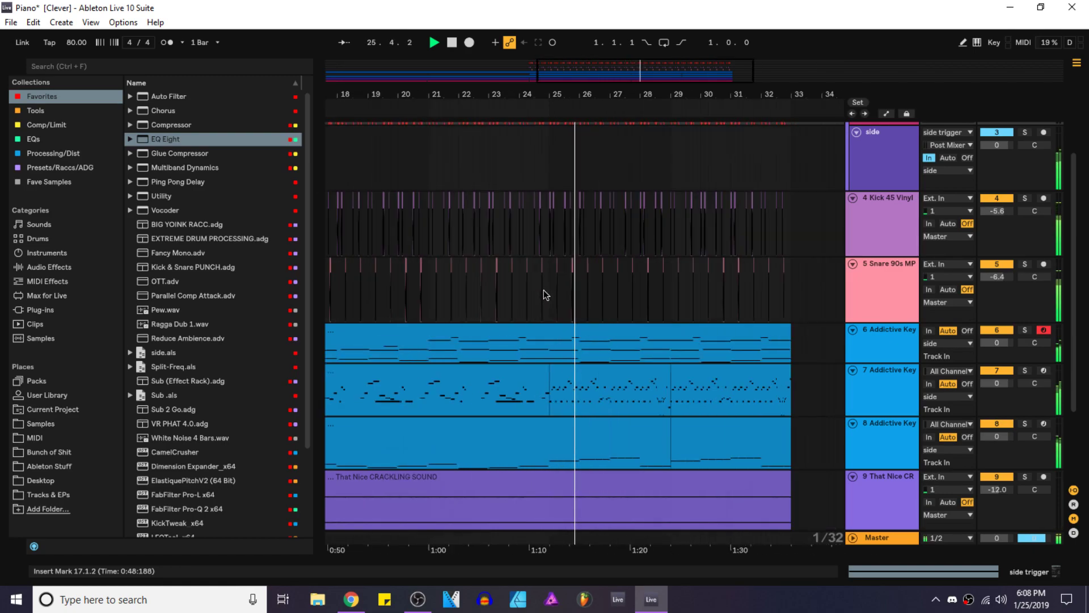
pyautogui.scroll(-1, 544, 294)
pyautogui.scroll(2, 577, 302)
pyautogui.scroll(6, 557, 236)
pyautogui.scroll(-5, 556, 237)
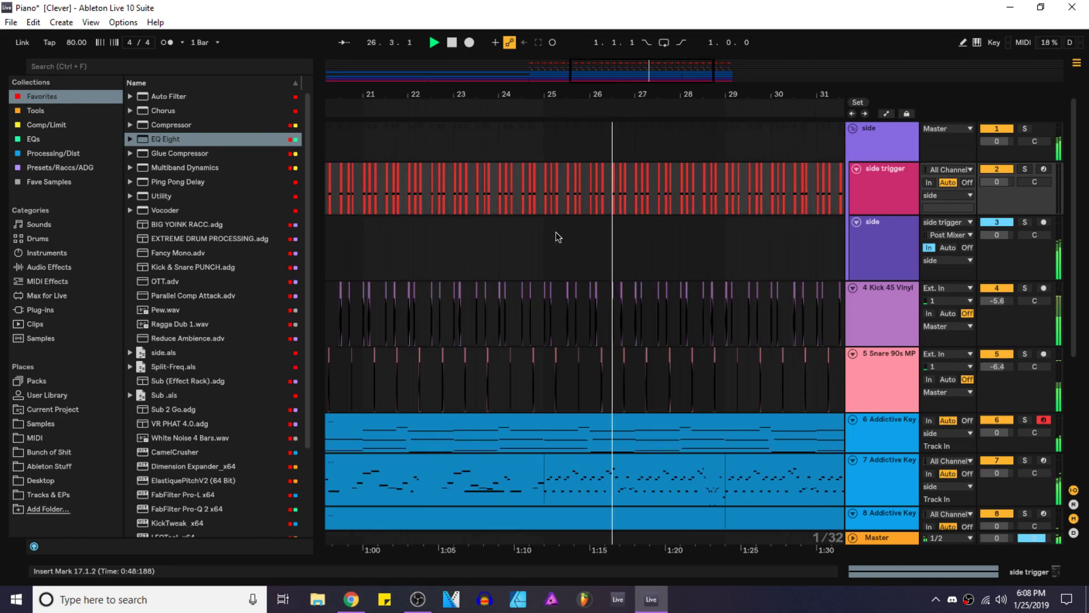
# Step: Delete all side trigger clips from 17.2.2 onward and restart playback at bar 17
pyautogui.scroll(-4, 556, 236)
pyautogui.moveTo(677, 194); pyautogui.dragTo(470, 209)
pyautogui.scroll(7, 470, 208)
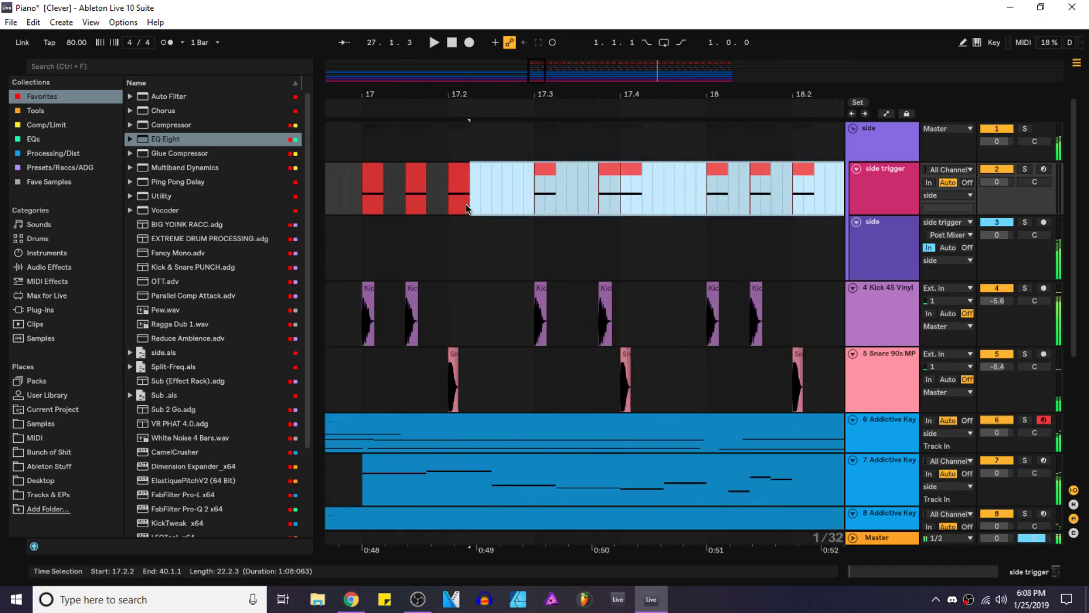
pyautogui.click(383, 176)
pyautogui.press('space')
# Step: Copy the side trigger clip at 17.2 to the kick and snare hits at 17.3, 17.3.4 and 17.4
pyautogui.click(458, 168)
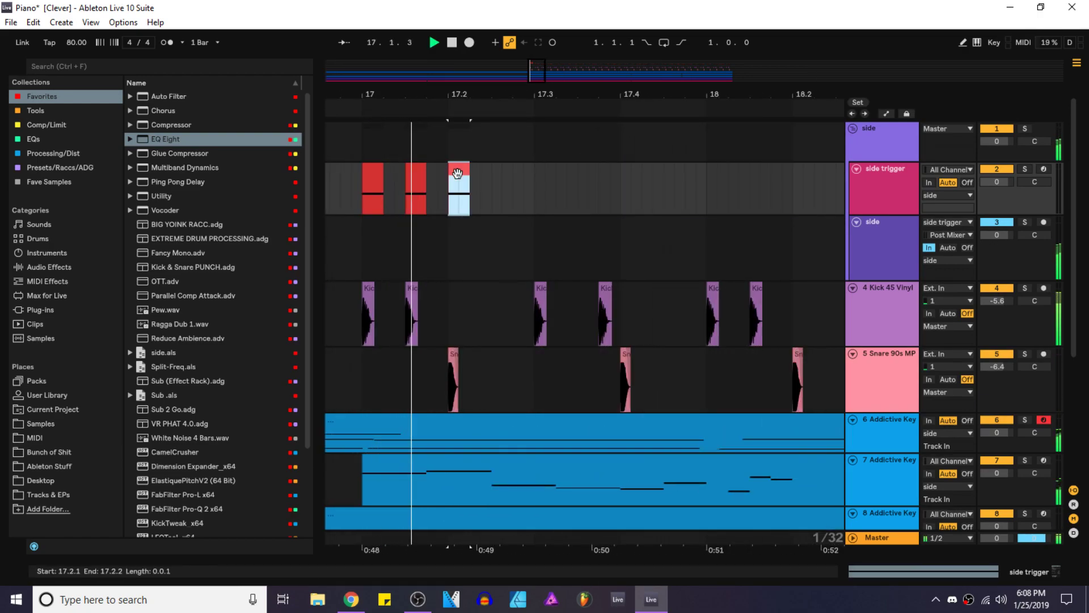
pyautogui.click(534, 187)
pyautogui.hotkey('ctrl', 'v')
pyautogui.click(599, 189)
pyautogui.press('space')
pyautogui.scroll(3, 591, 194)
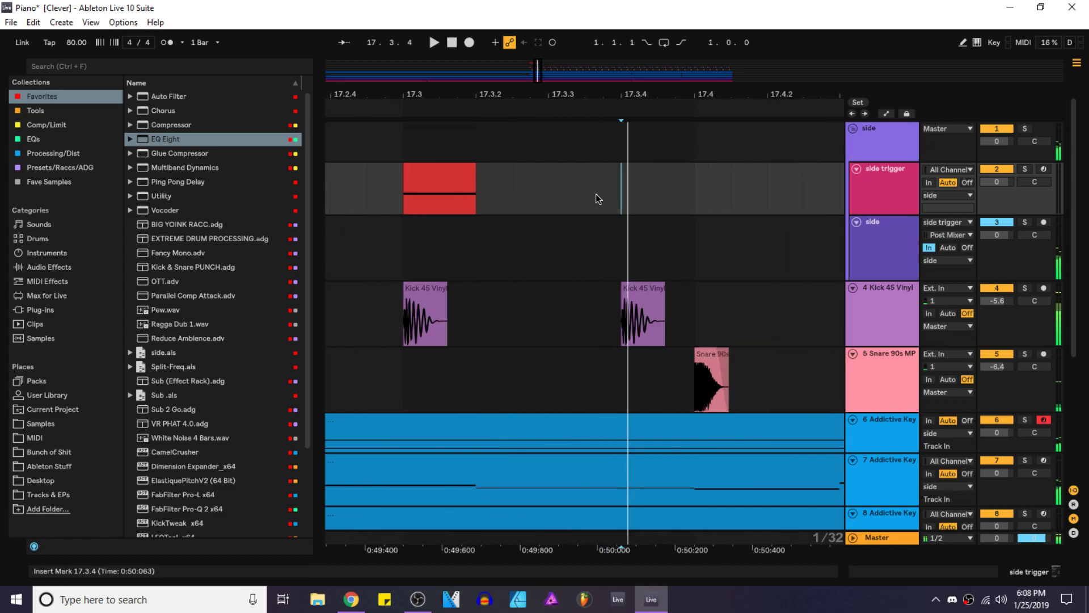
pyautogui.hotkey('ctrl', 'v')
pyautogui.hotkey('ctrl', 'v')
# Step: Duplicate the bar 17 side trigger pattern repeatedly through to bar 33 during playback
pyautogui.scroll(-4, 697, 199)
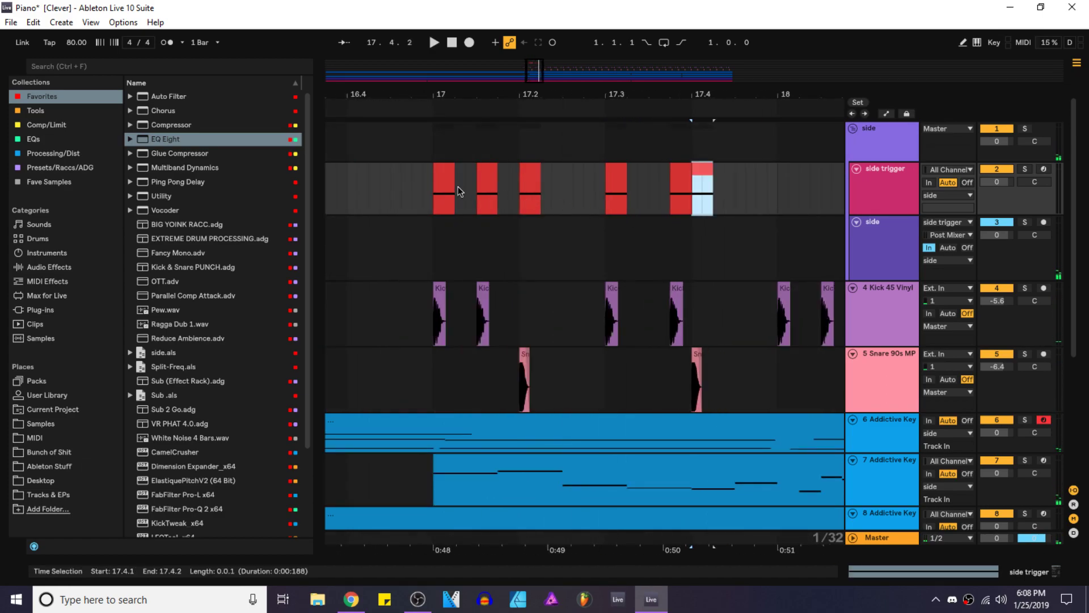
pyautogui.moveTo(457, 192); pyautogui.dragTo(434, 191)
pyautogui.press('space')
pyautogui.keyDown('shift'); pyautogui.click(778, 184); pyautogui.keyUp('shift')
pyautogui.hotkey('ctrl', 'd')
pyautogui.hotkey('ctrl', 'd')
pyautogui.hotkey('ctrl', 'd')
pyautogui.hotkey('ctrl', 'd')
pyautogui.hotkey('ctrl', 'd')
pyautogui.scroll(-8, 503, 241)
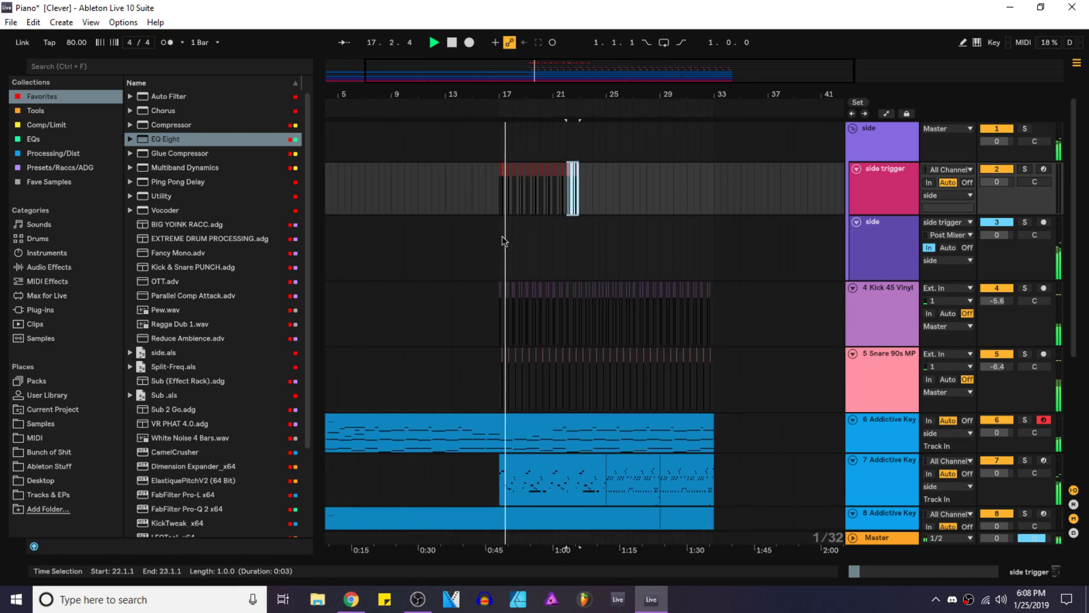
pyautogui.scroll(8, 494, 284)
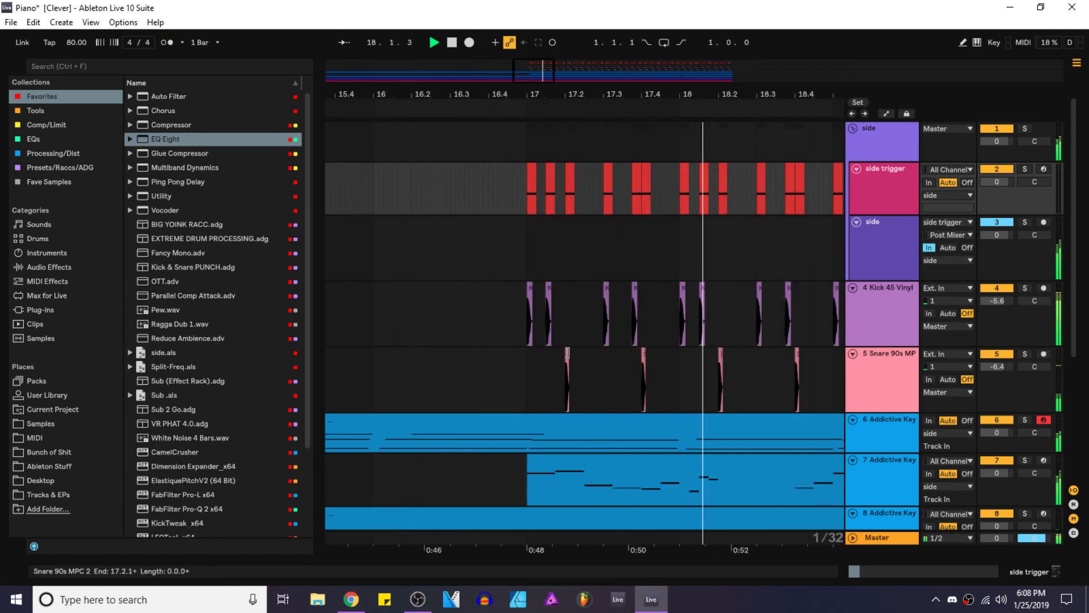
# Step: Open the file references for the snare clip's sample and start hot-swapping it from the drum sample folders
pyautogui.doubleClick(567, 356)
pyautogui.click(597, 494)
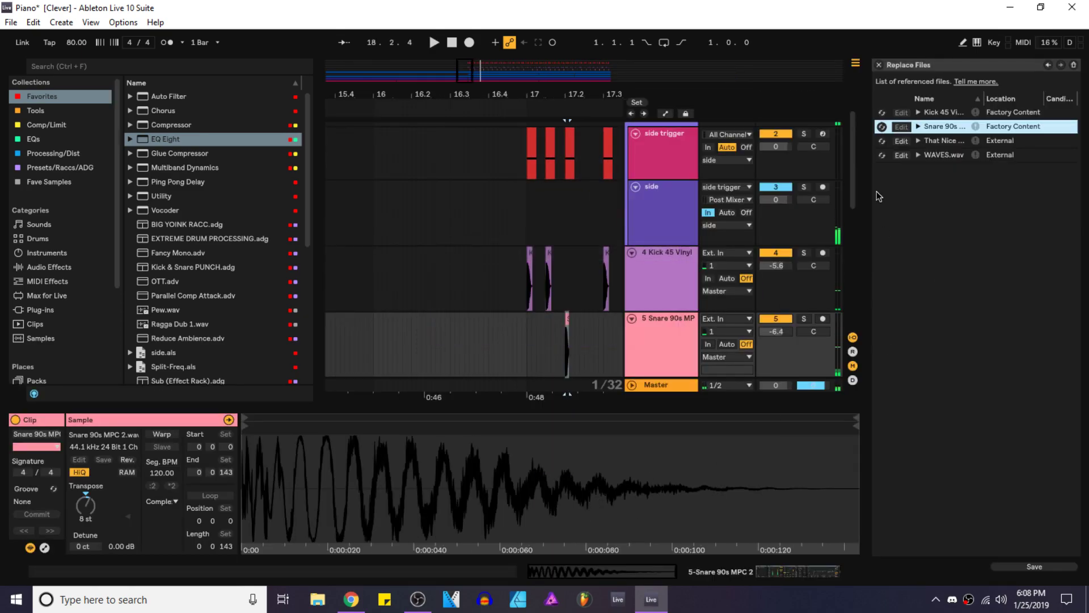
pyautogui.click(882, 126)
pyautogui.click(251, 254)
pyautogui.scroll(-3, 220, 267)
pyautogui.click(224, 291)
pyautogui.scroll(4, 207, 267)
pyautogui.click(166, 179)
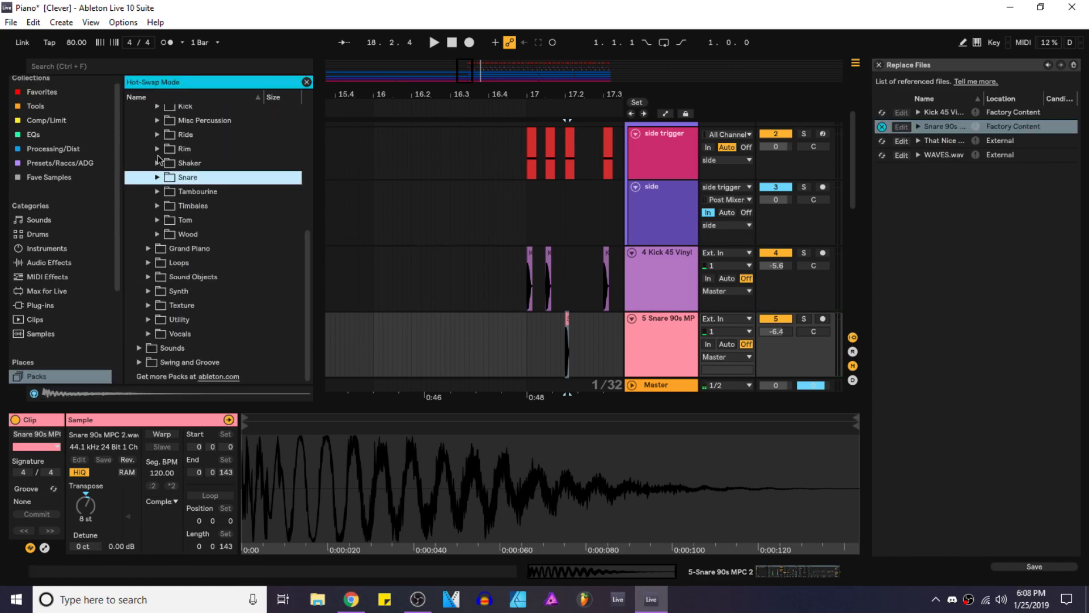
# Step: Replace the snare sample with Rim 808 Vanilla.aif from the Rim folder, play it and close the file replacement list
pyautogui.click(170, 148)
pyautogui.click(210, 262)
pyautogui.doubleClick(221, 262)
pyautogui.press('space')
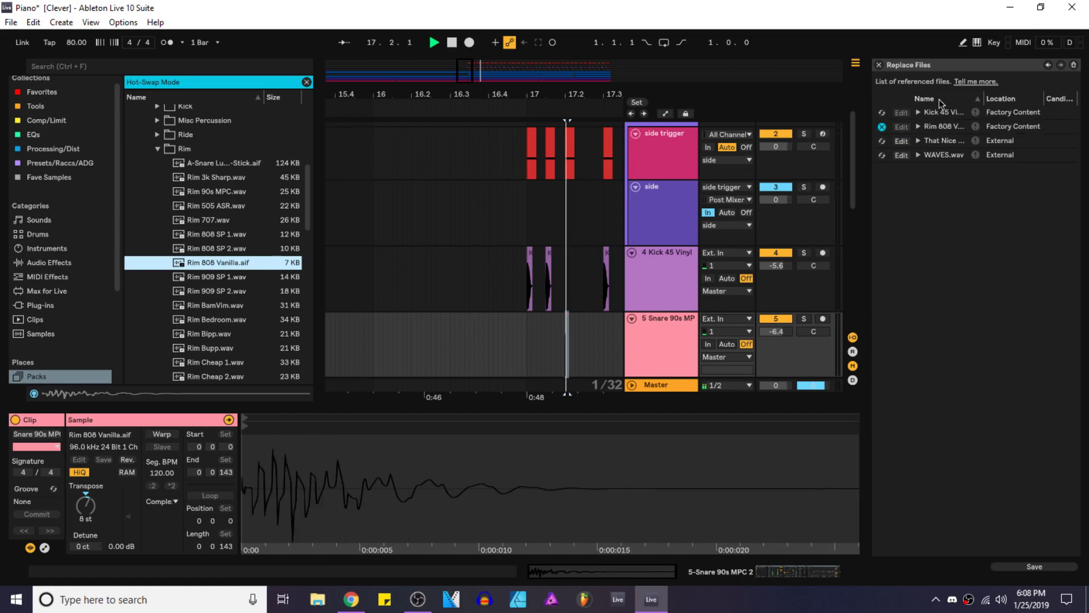
pyautogui.click(880, 64)
# Step: Reset the transposition of all snare clips to 0 st, show the Favorites collection and hide the clip details
pyautogui.click(565, 329)
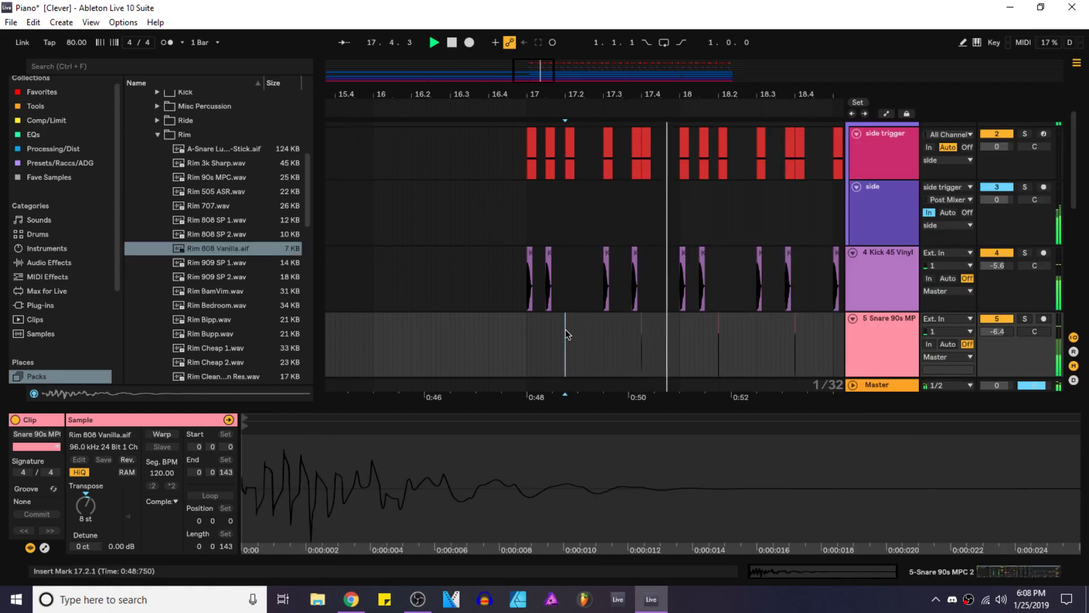
pyautogui.scroll(5, 565, 329)
pyautogui.scroll(-10, 497, 323)
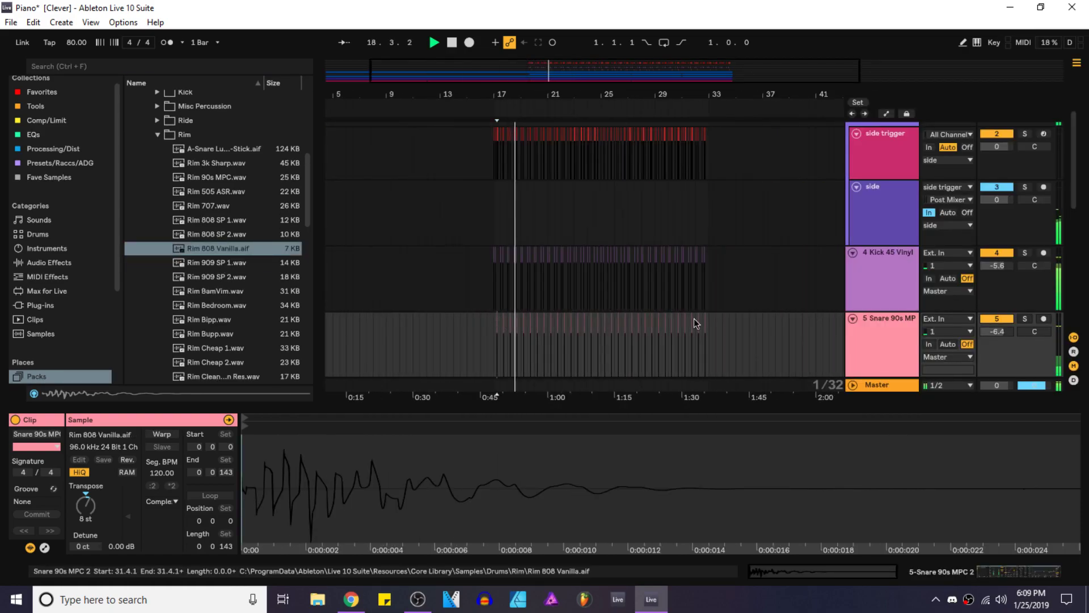
pyautogui.click(730, 325)
pyautogui.moveTo(731, 324); pyautogui.dragTo(499, 332)
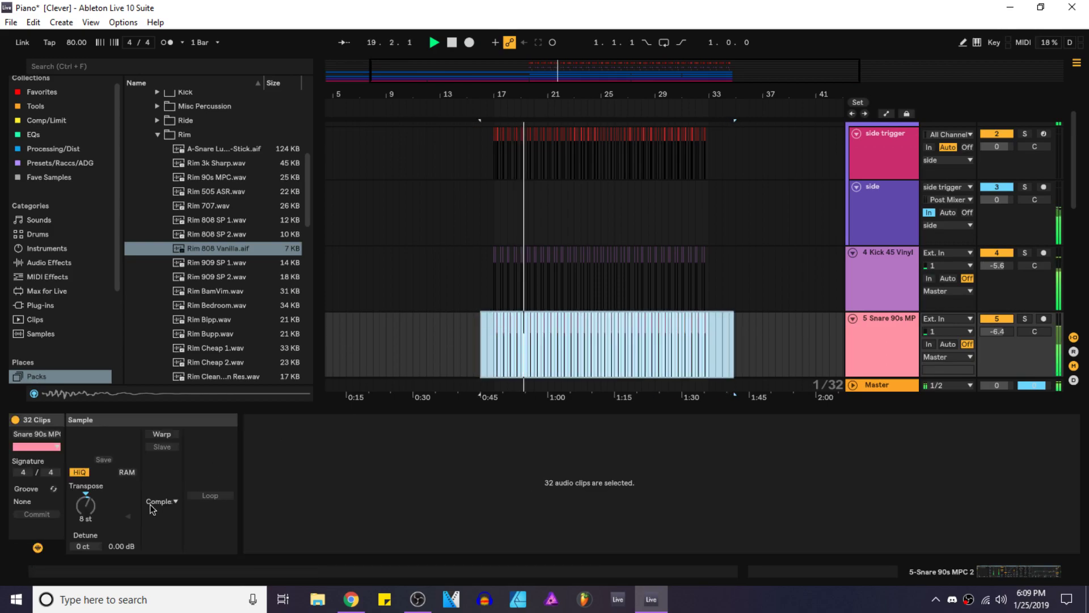
pyautogui.click(87, 494)
pyautogui.press('Delete')
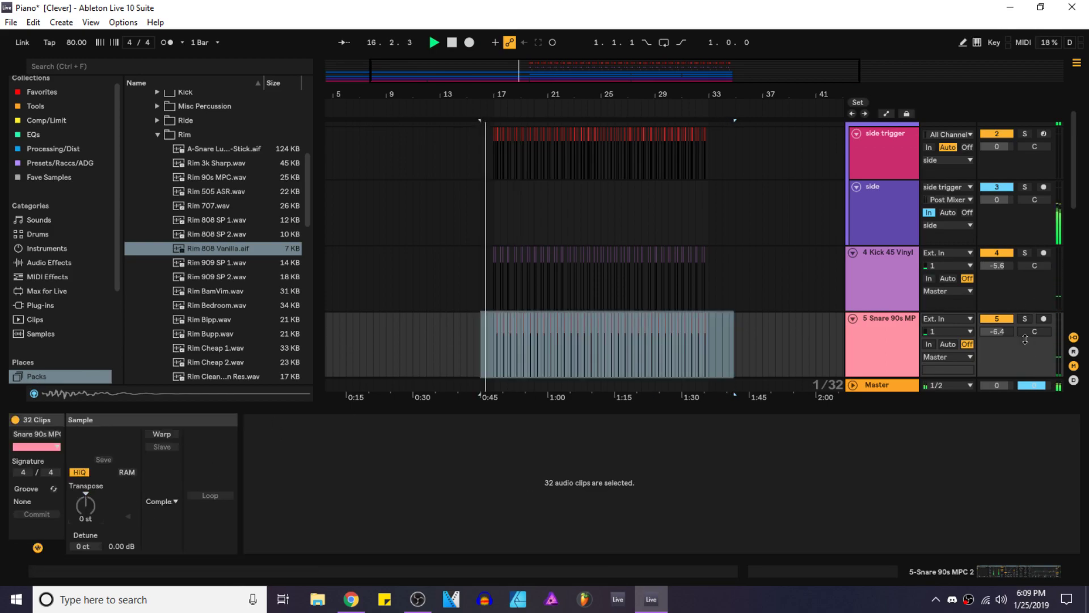
pyautogui.click(57, 91)
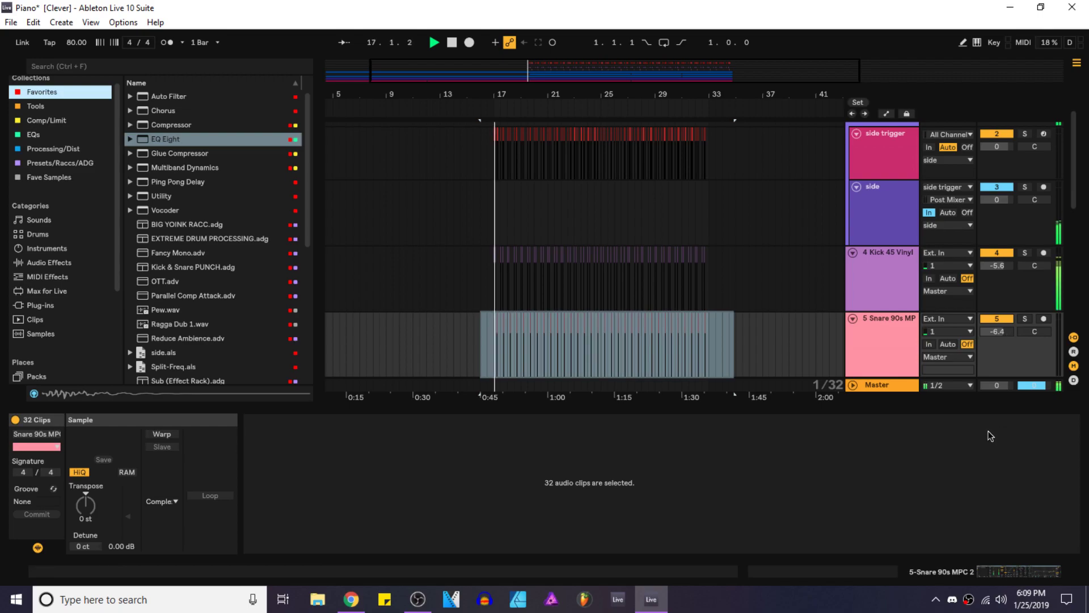
pyautogui.moveTo(994, 406); pyautogui.dragTo(920, 467)
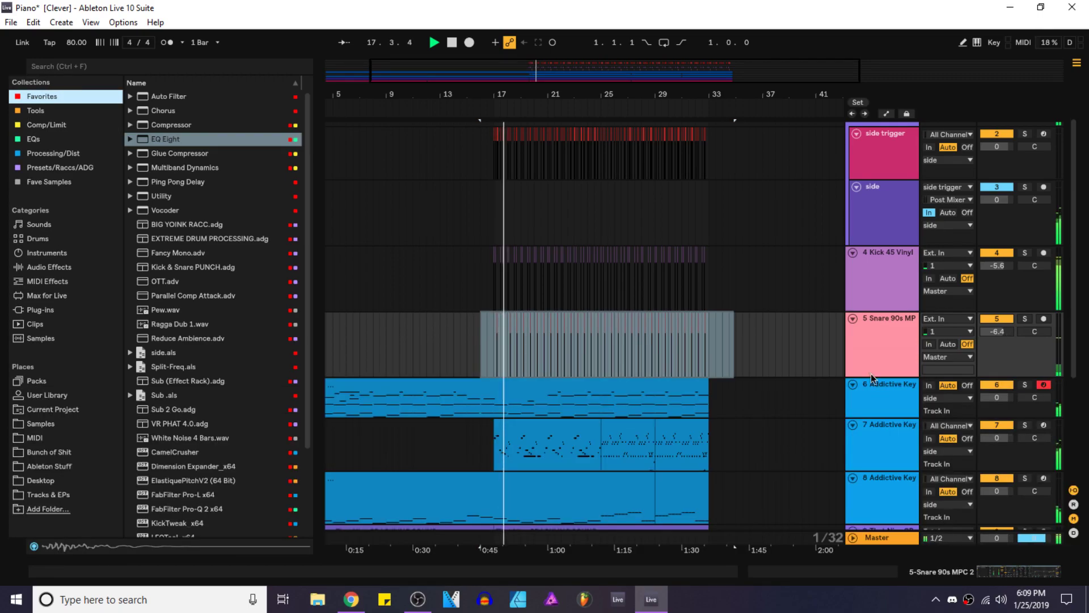
# Step: Solo the snare track and replay the hit at 17.2.1 several times
pyautogui.scroll(6, 493, 319)
pyautogui.click(509, 327)
pyautogui.click(566, 324)
pyautogui.press('space')
pyautogui.click(566, 324)
pyautogui.click(1024, 319)
pyautogui.press('space')
pyautogui.press('space')
pyautogui.press('space')
pyautogui.press('space')
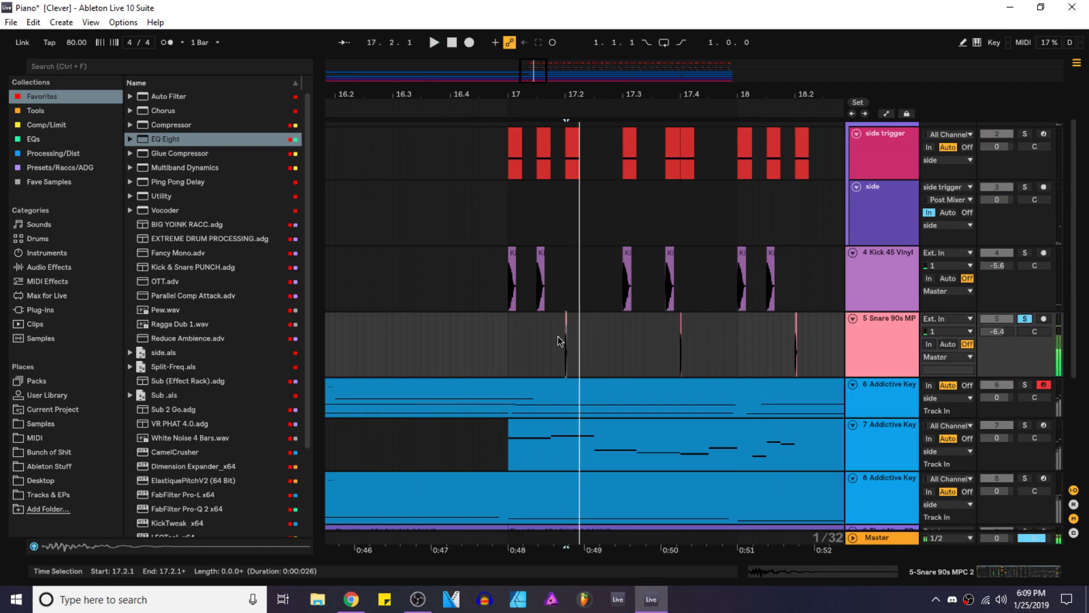
# Step: Select all snare clips from 17.2.1 onward, transpose them to 2 st and replay the hit
pyautogui.doubleClick(565, 328)
pyautogui.scroll(-8, 482, 336)
pyautogui.keyDown('shift'); pyautogui.click(734, 339); pyautogui.keyUp('shift')
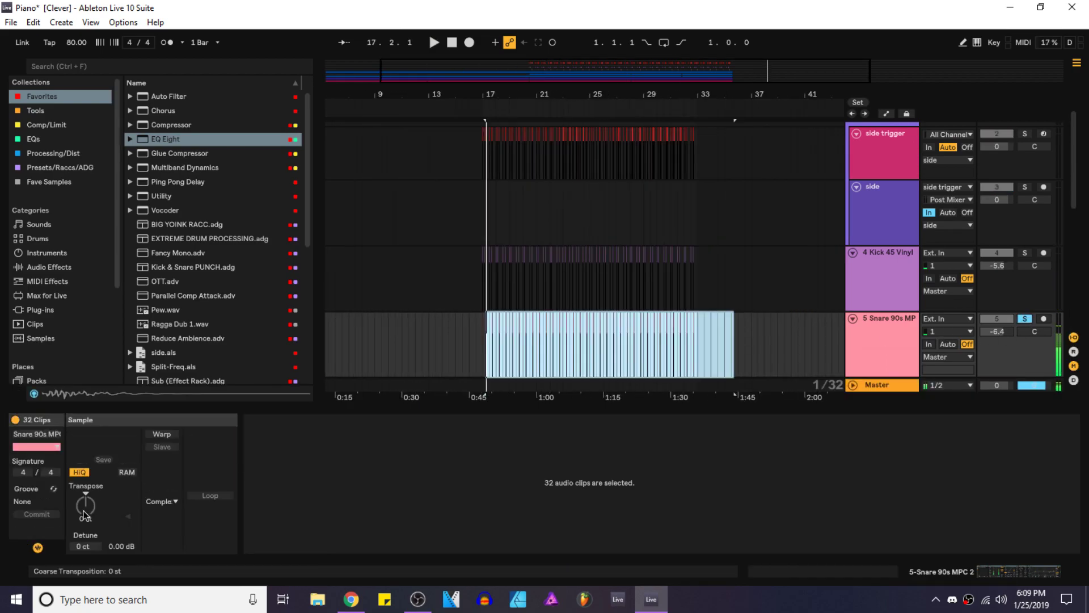
pyautogui.moveTo(84, 515); pyautogui.dragTo(88, 517)
pyautogui.press('space')
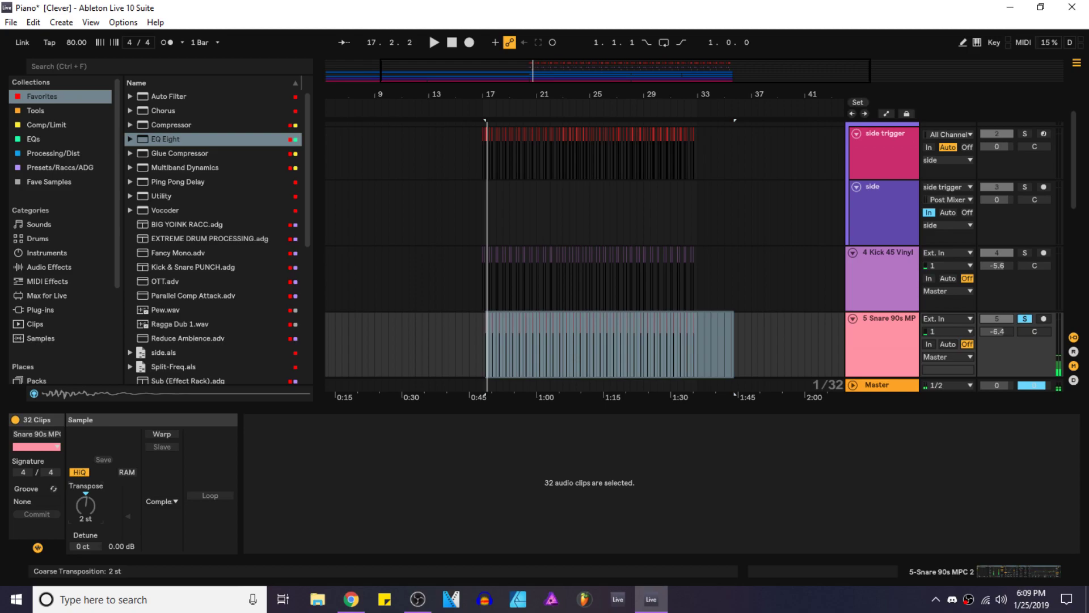
# Step: Enable warping on the selected snare clips with the Complex Pro mode
pyautogui.click(162, 434)
pyautogui.click(161, 501)
pyautogui.click(165, 570)
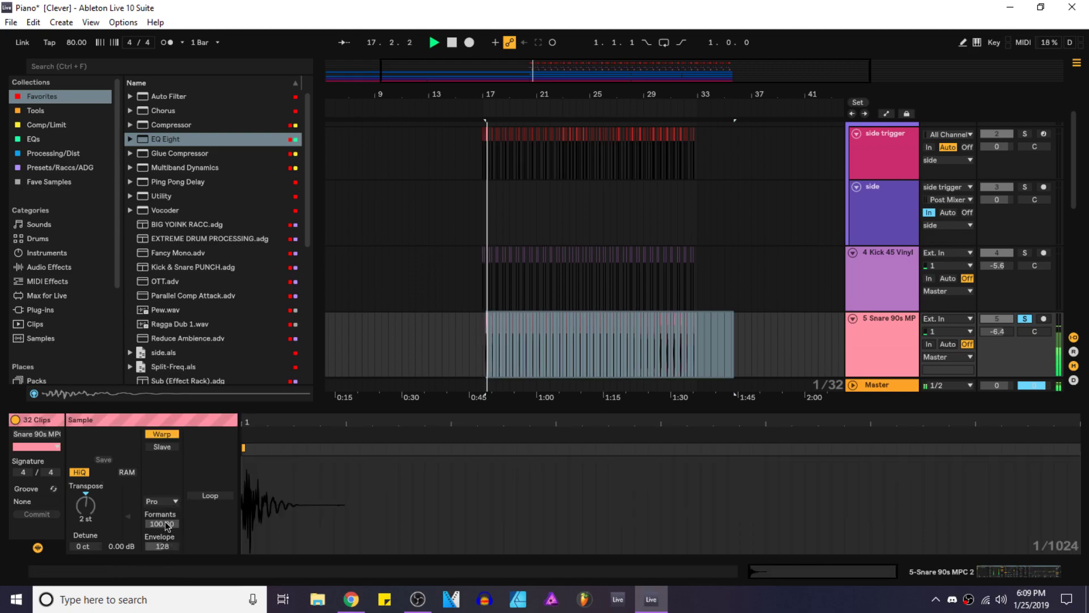
# Step: Set band 6 of the snare's EQ Eight to 2.02 kHz at -5.71 dB and toggle the track's solo
pyautogui.hotkey('shift', 'Tab')
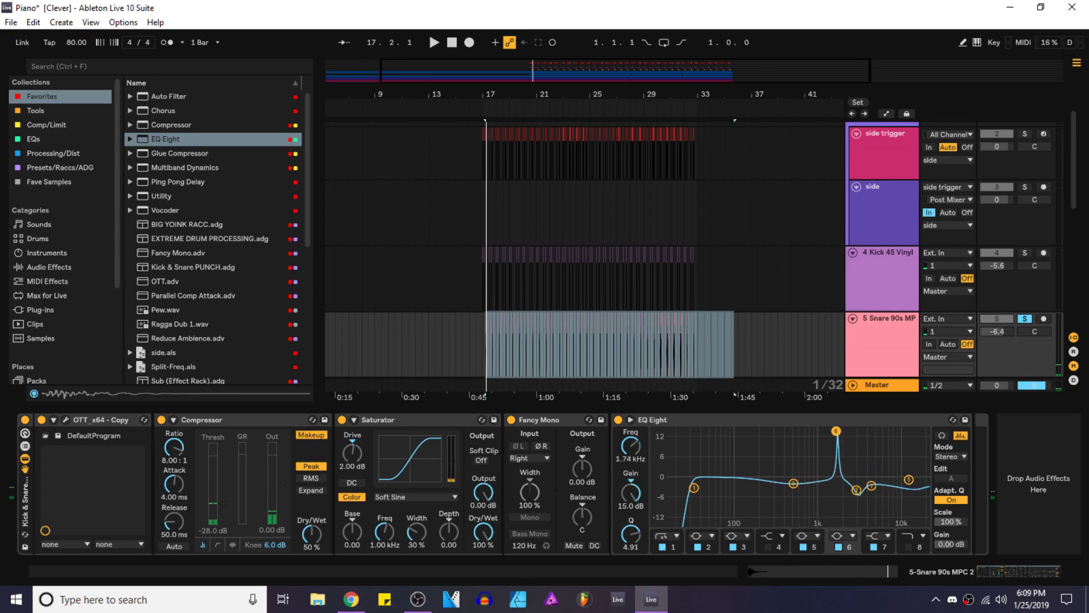
pyautogui.moveTo(842, 431); pyautogui.dragTo(841, 493)
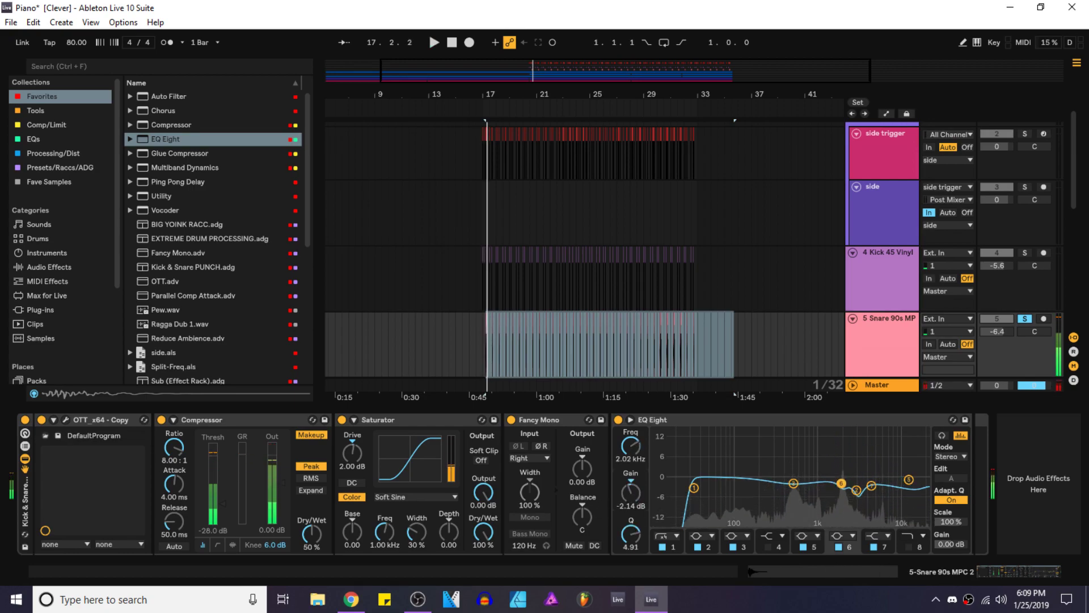
pyautogui.click(1025, 319)
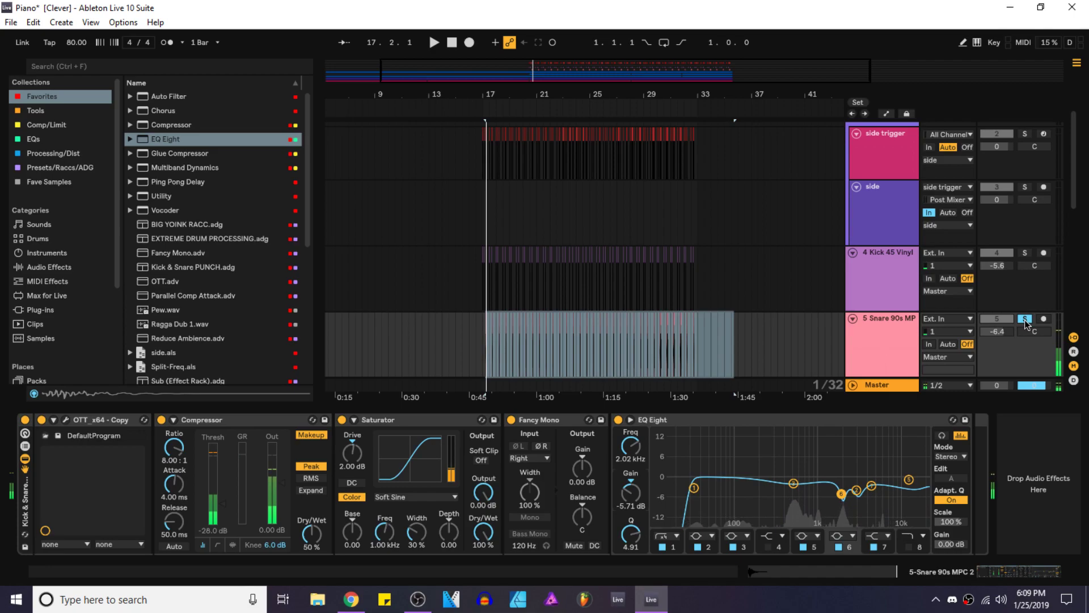
pyautogui.click(1025, 318)
pyautogui.scroll(-2, 568, 256)
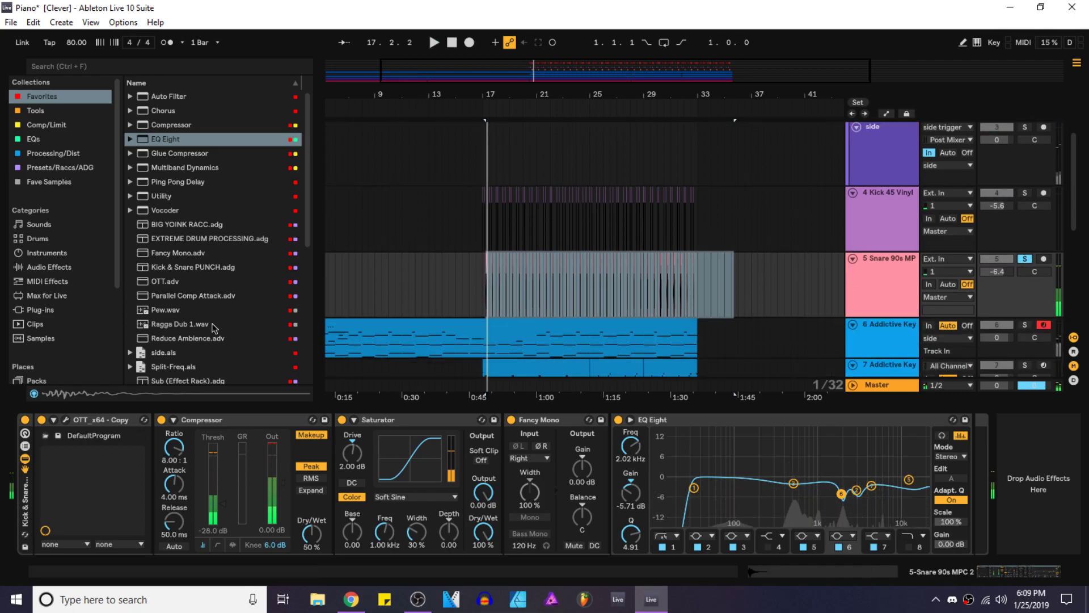
# Step: Unsolo the snare track and play the full mix from around bar 14
pyautogui.scroll(-6, 210, 306)
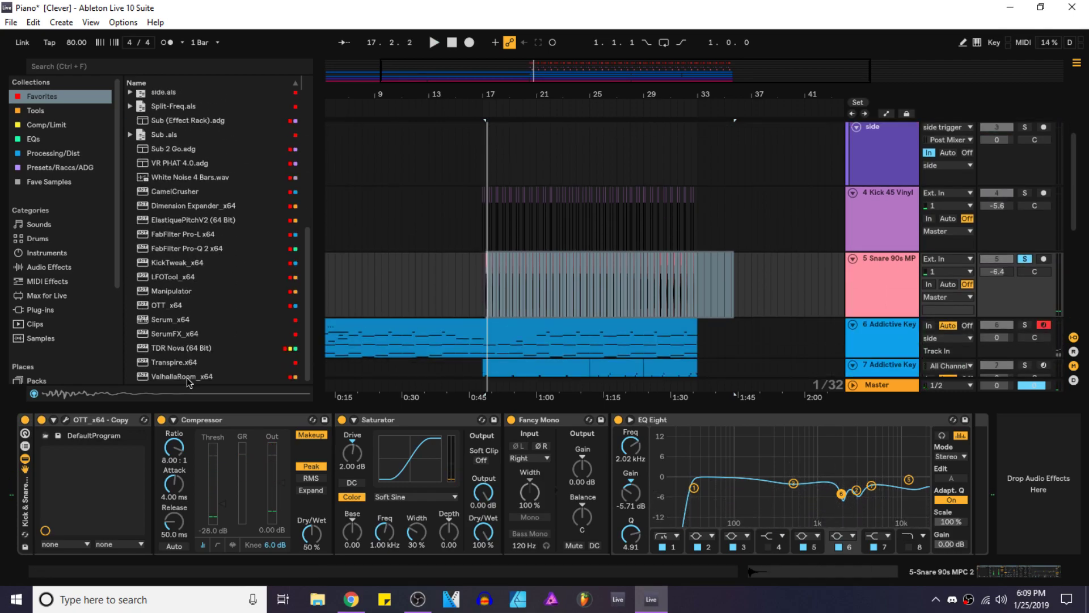
pyautogui.click(1026, 260)
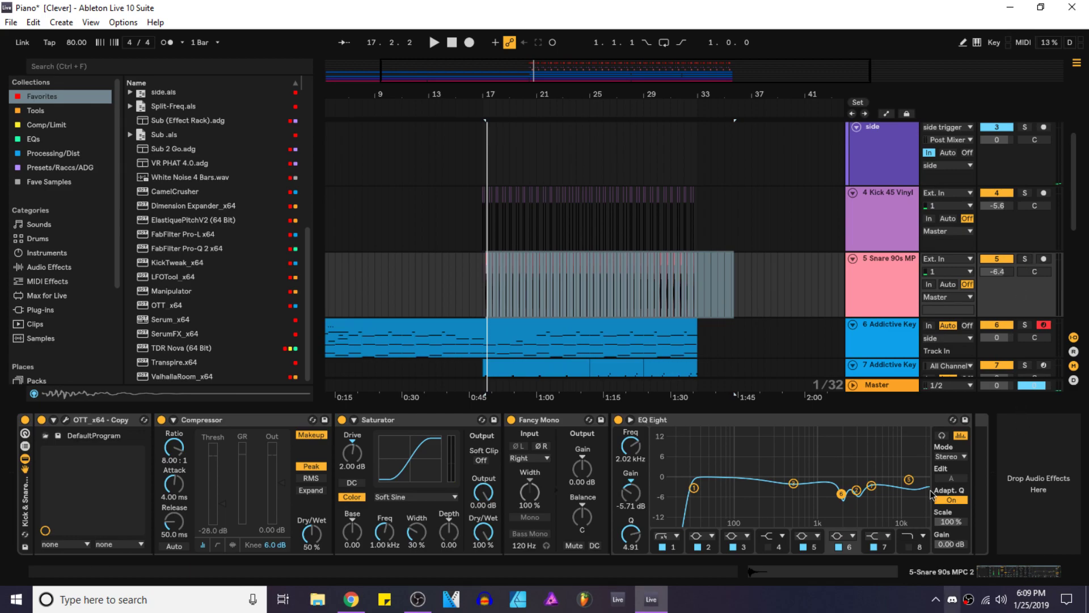
pyautogui.hotkey('ctrl', 'alt', 'l')
pyautogui.click(446, 283)
pyautogui.press('space')
pyautogui.click(853, 324)
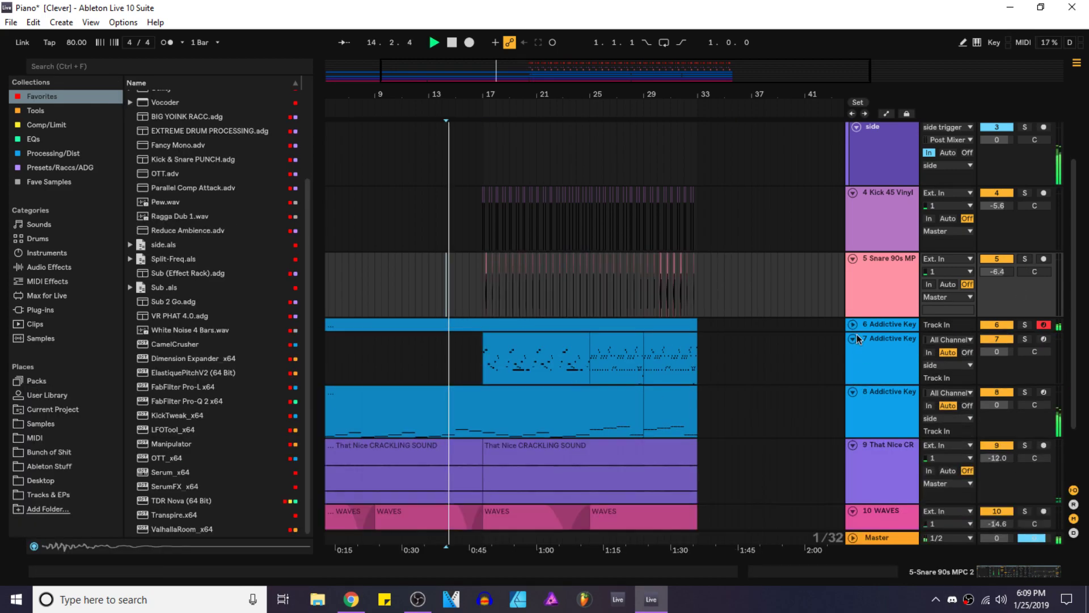
# Step: Bypass the ValhallaRoom reverb on the Addictive Keys tracks while the arrangement plays
pyautogui.doubleClick(876, 326)
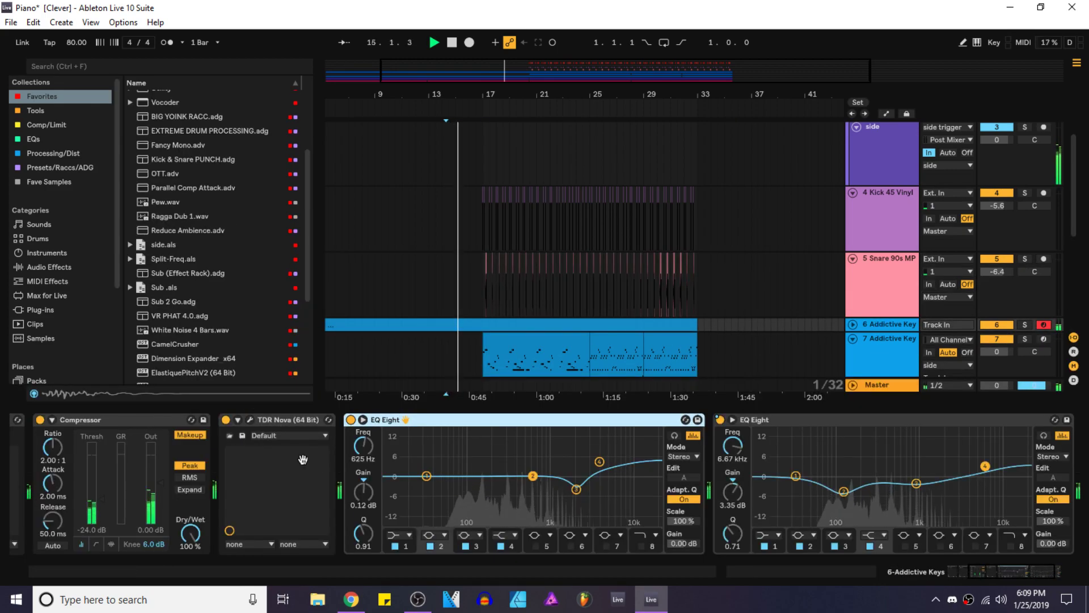
pyautogui.hotkey('ctrl', 'd')
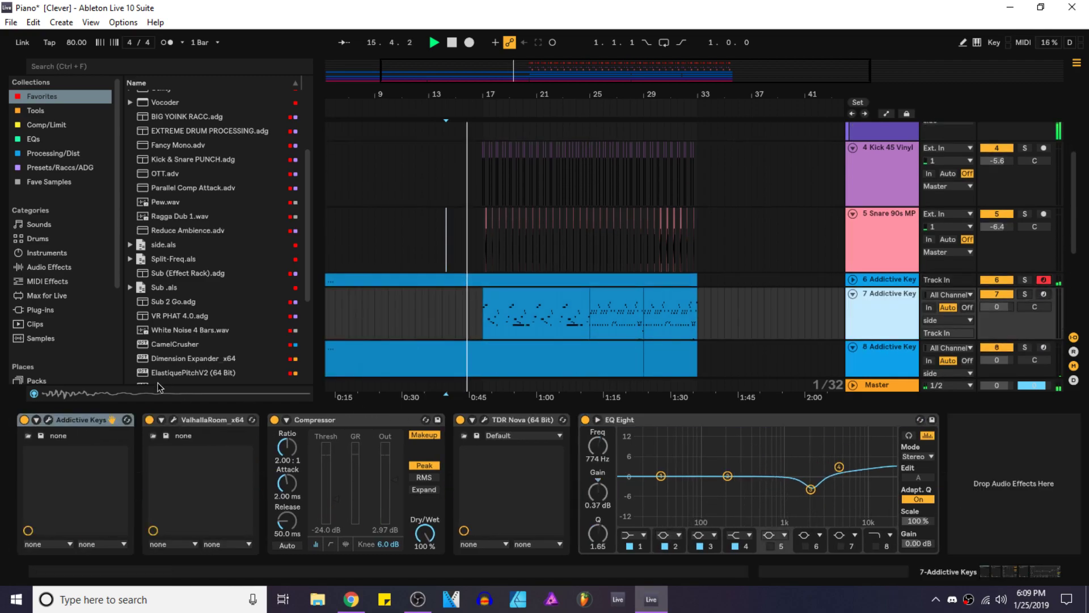
pyautogui.click(150, 421)
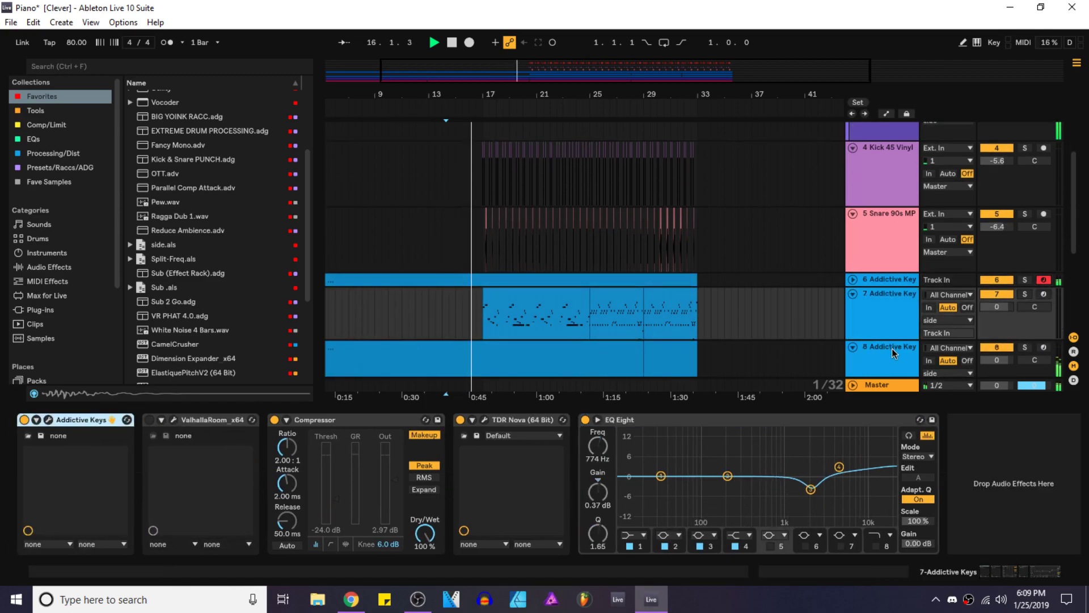
pyautogui.click(163, 424)
# Step: Collapse the remaining Addictive Keys tracks in the arrangement and save the set
pyautogui.click(851, 295)
pyautogui.click(853, 297)
pyautogui.click(853, 297)
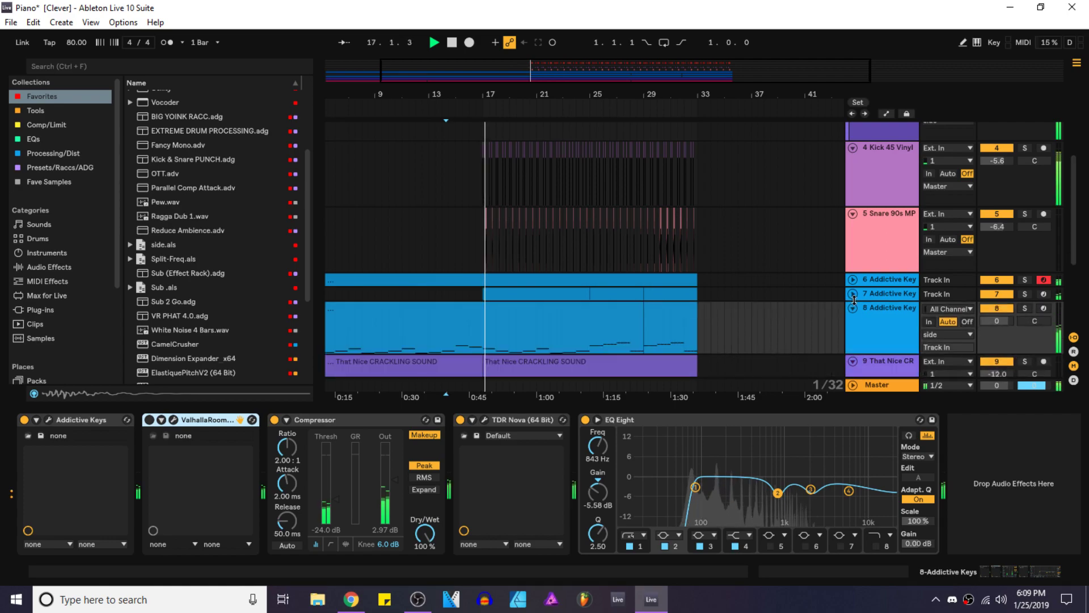
pyautogui.click(853, 307)
pyautogui.moveTo(813, 413); pyautogui.dragTo(806, 527)
pyautogui.hotkey('ctrl', 's')
pyautogui.scroll(3, 561, 329)
pyautogui.scroll(-1, 914, 392)
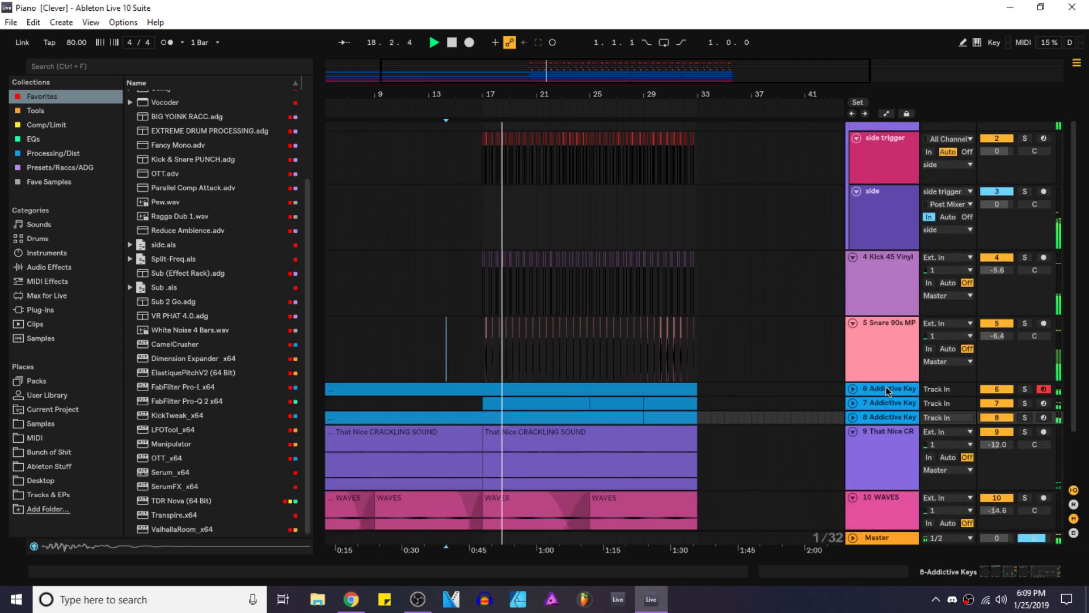
# Step: Re-enable the ValhallaRoom reverb on all three Addictive Keys tracks
pyautogui.doubleClick(888, 390)
pyautogui.click(150, 420)
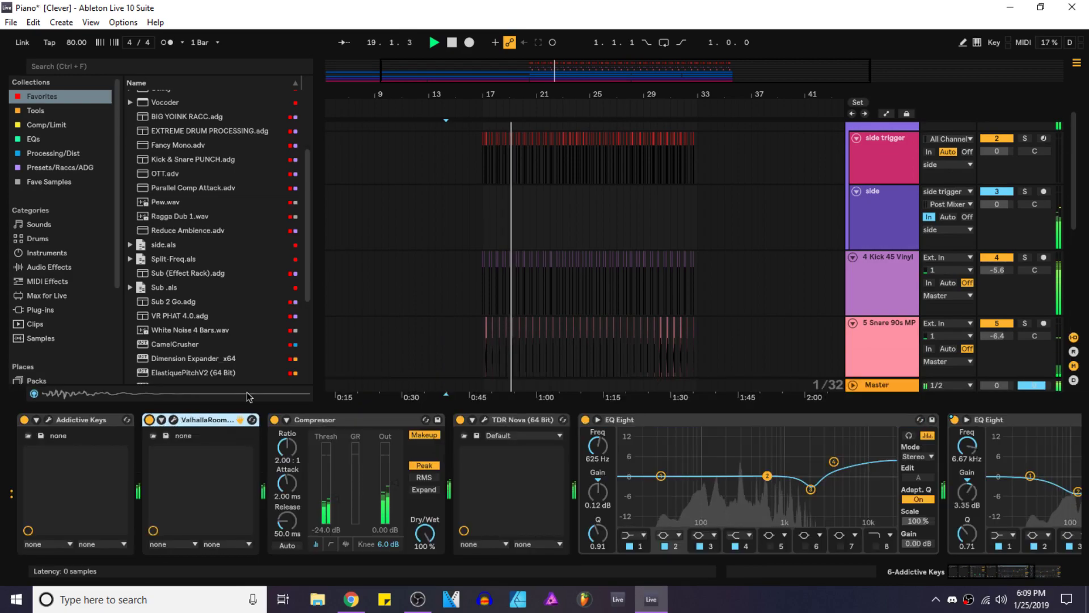
pyautogui.scroll(-2, 817, 329)
pyautogui.click(900, 343)
pyautogui.click(150, 419)
pyautogui.press('Down')
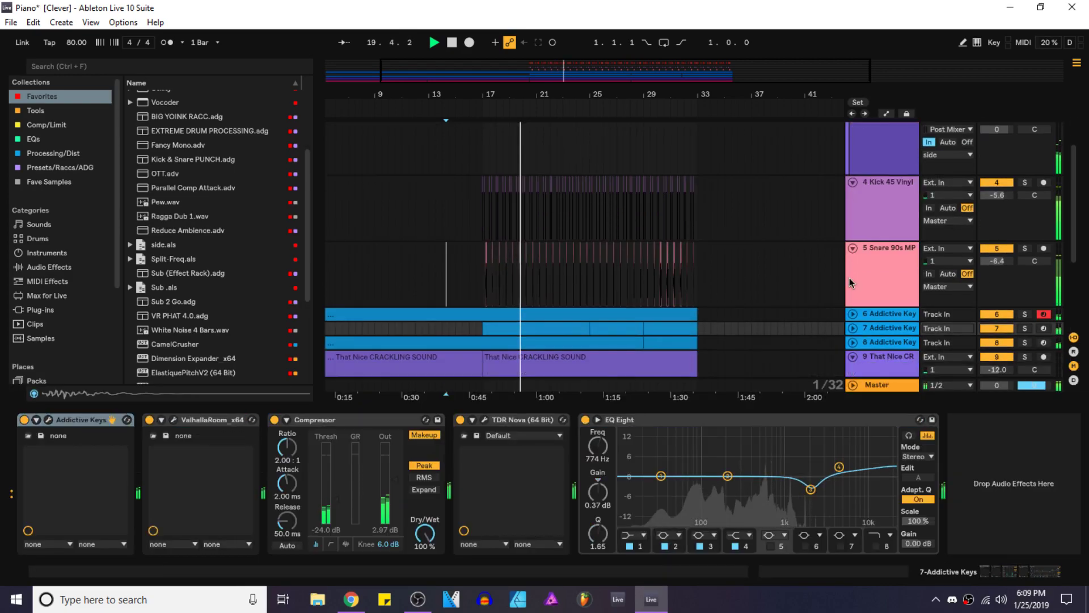
pyautogui.click(153, 421)
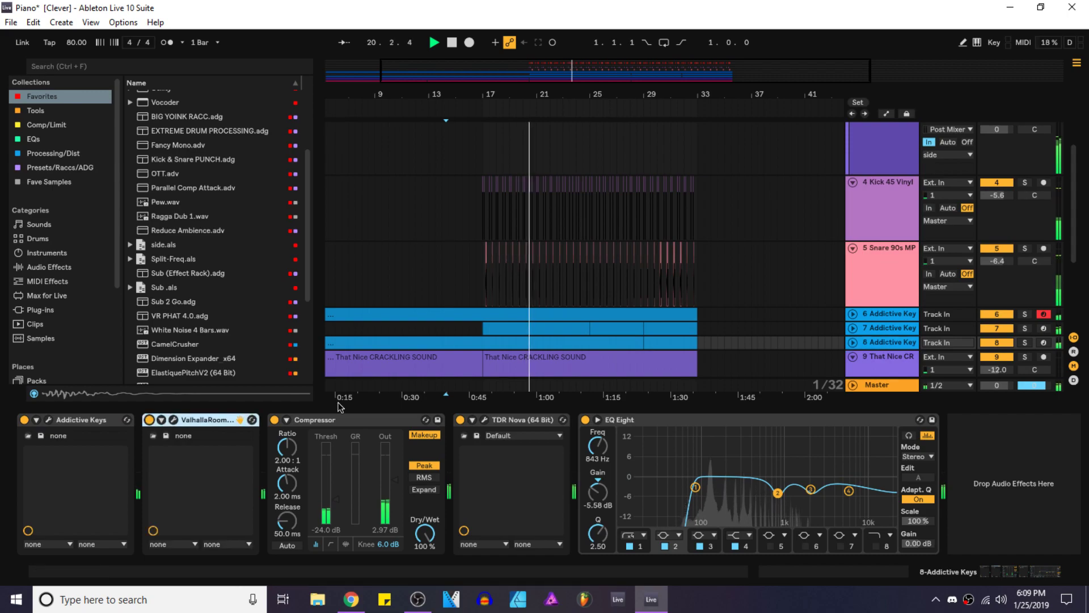
# Step: Open the snare clip at 17.2.1, show its referenced sample files and start hot-swapping the Rim 808 Vanilla.aif sample
pyautogui.hotkey('ctrl', 'alt', 'l')
pyautogui.scroll(2, 493, 333)
pyautogui.scroll(5, 490, 330)
pyautogui.doubleClick(511, 324)
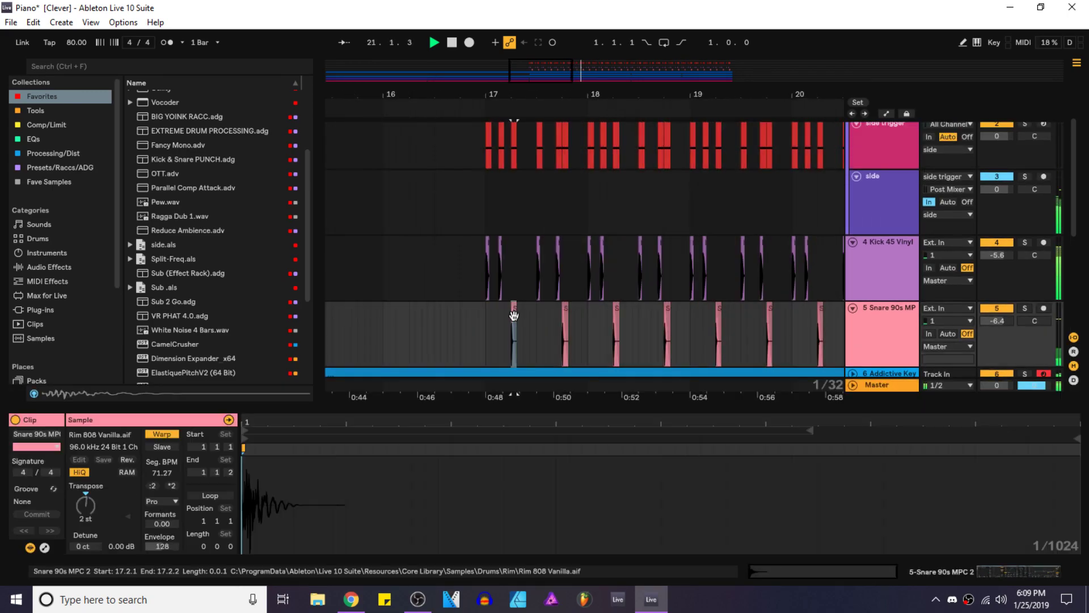
pyautogui.rightClick(506, 476)
pyautogui.click(552, 332)
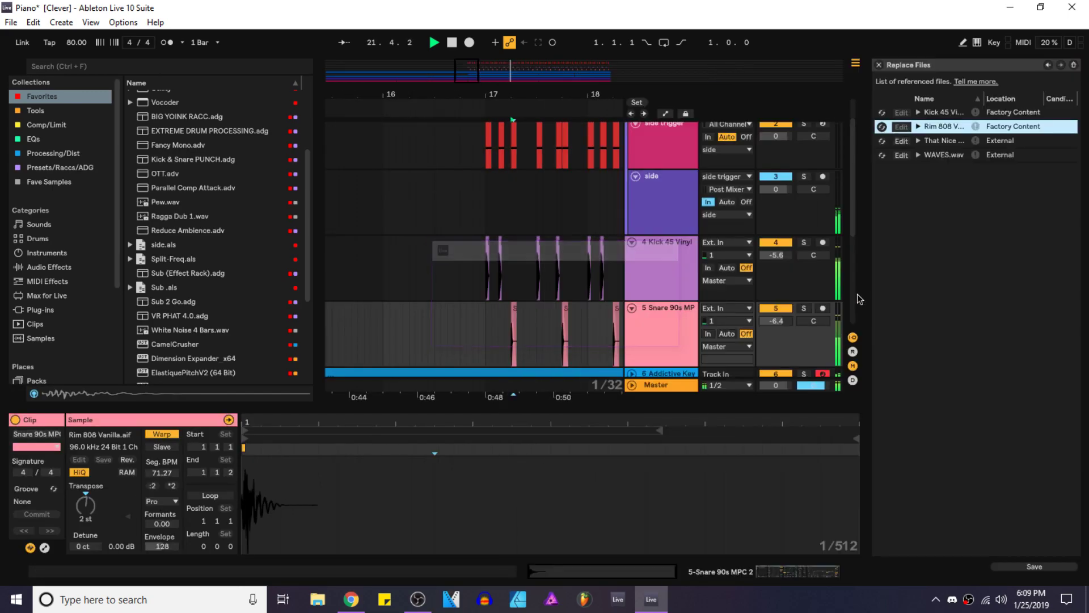
pyautogui.click(882, 126)
# Step: Swap the snare sample for Rim 909 SP 1.wav and play it in the mix
pyautogui.click(225, 267)
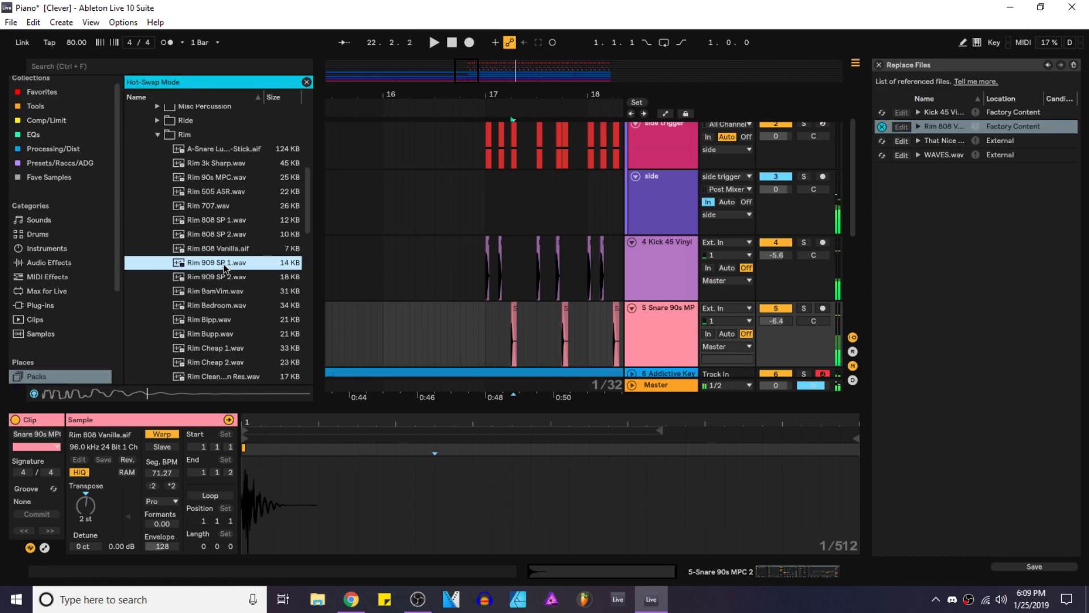
pyautogui.doubleClick(224, 267)
pyautogui.press('space')
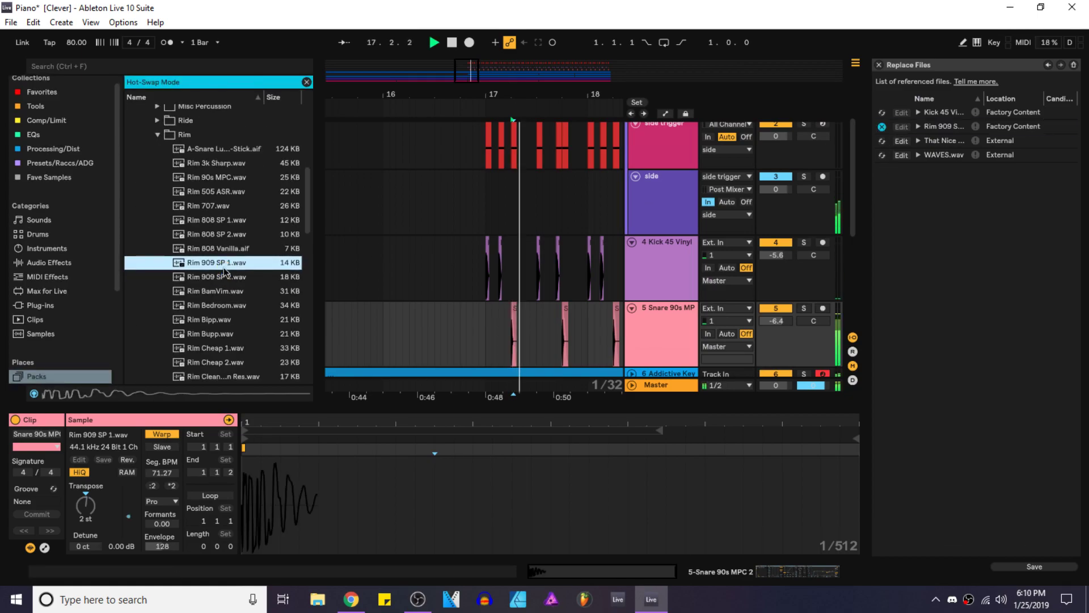
pyautogui.press('space')
# Step: Preview further Rim samples, swap the snare sample for Rim Bupp.wav and play it in the mix
pyautogui.click(229, 291)
pyautogui.click(232, 305)
pyautogui.click(230, 320)
pyautogui.click(229, 333)
pyautogui.click(231, 347)
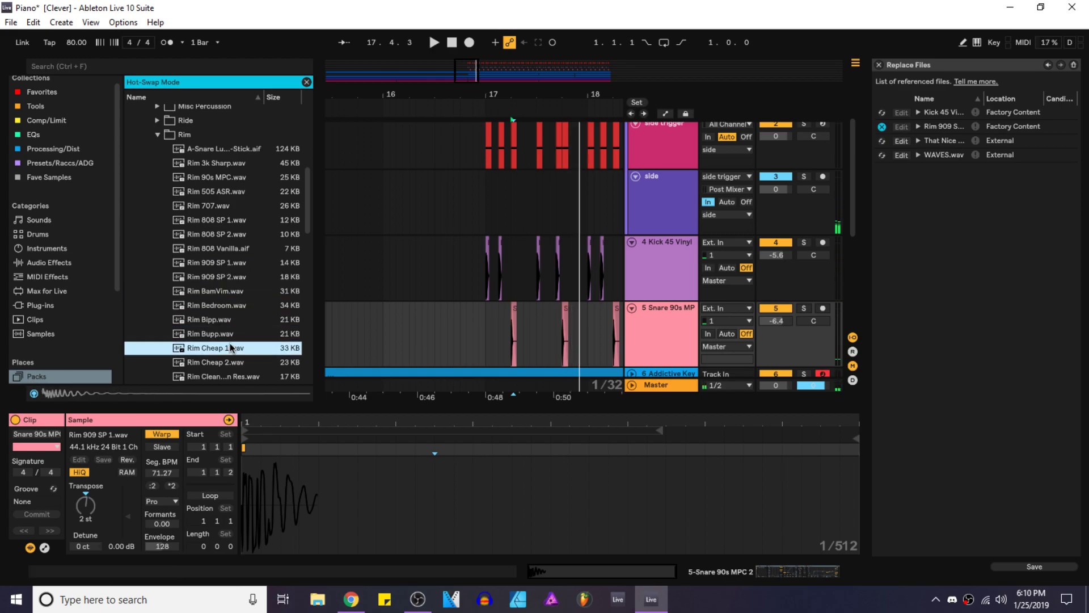
pyautogui.press('Up')
pyautogui.press('Up')
pyautogui.click(227, 333)
pyautogui.press('space')
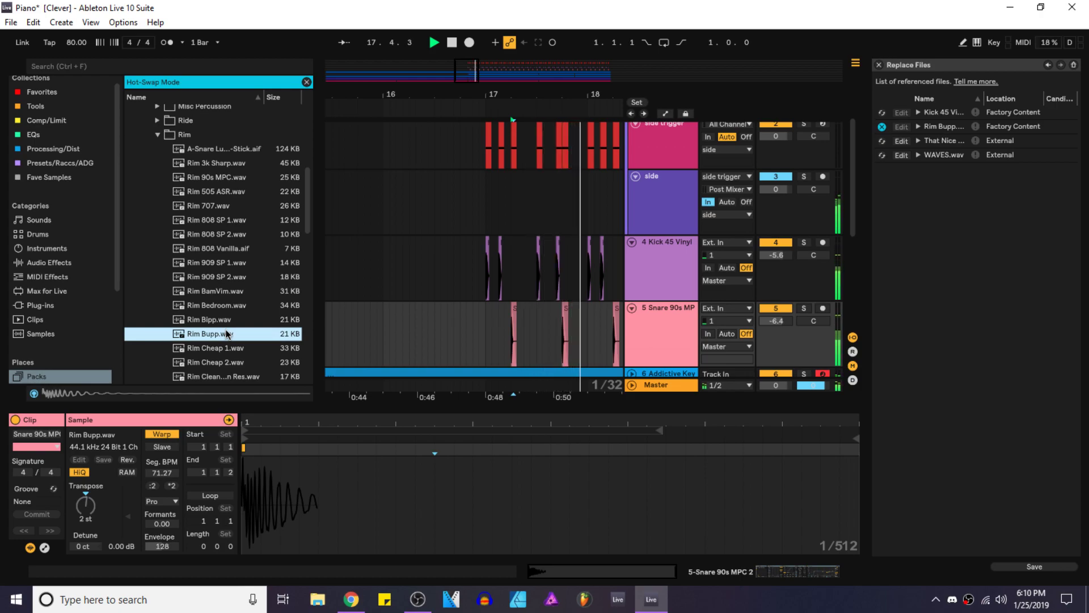
pyautogui.scroll(-2, 227, 333)
pyautogui.click(227, 334)
pyautogui.press('space')
# Step: Preview the Rim samples from Rim Dobbs.wav onward, load Rim IzoViny.wav as the snare sample and play it
pyautogui.click(233, 347)
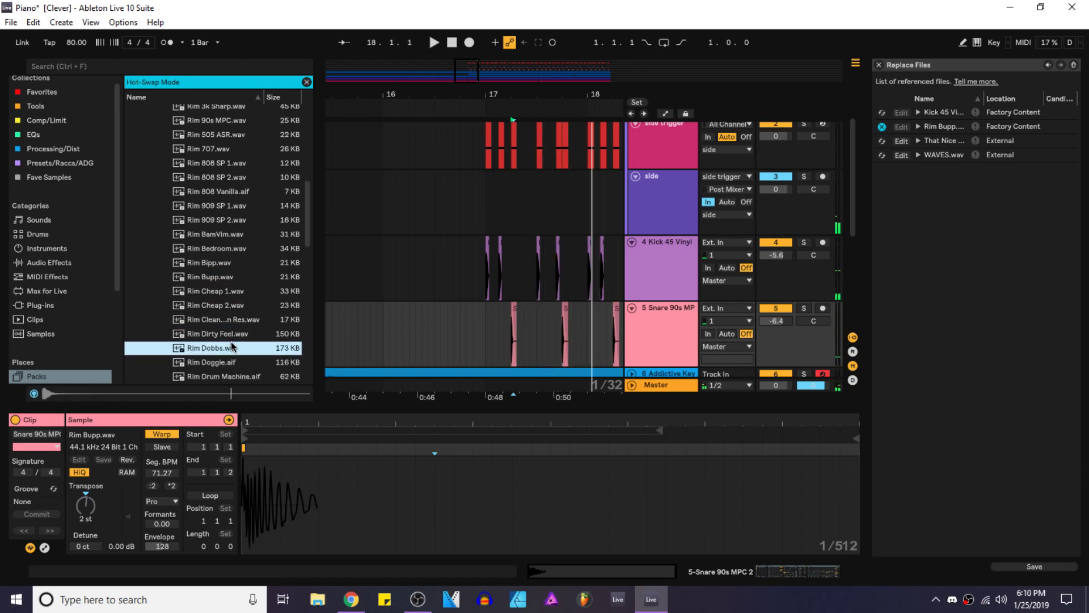
pyautogui.press('Down')
pyautogui.press('Down')
pyautogui.press('Down')
pyautogui.press('Down')
pyautogui.press('Down')
pyautogui.press('space')
pyautogui.press('space')
pyautogui.doubleClick(207, 378)
pyautogui.press('space')
pyautogui.scroll(-1, 203, 320)
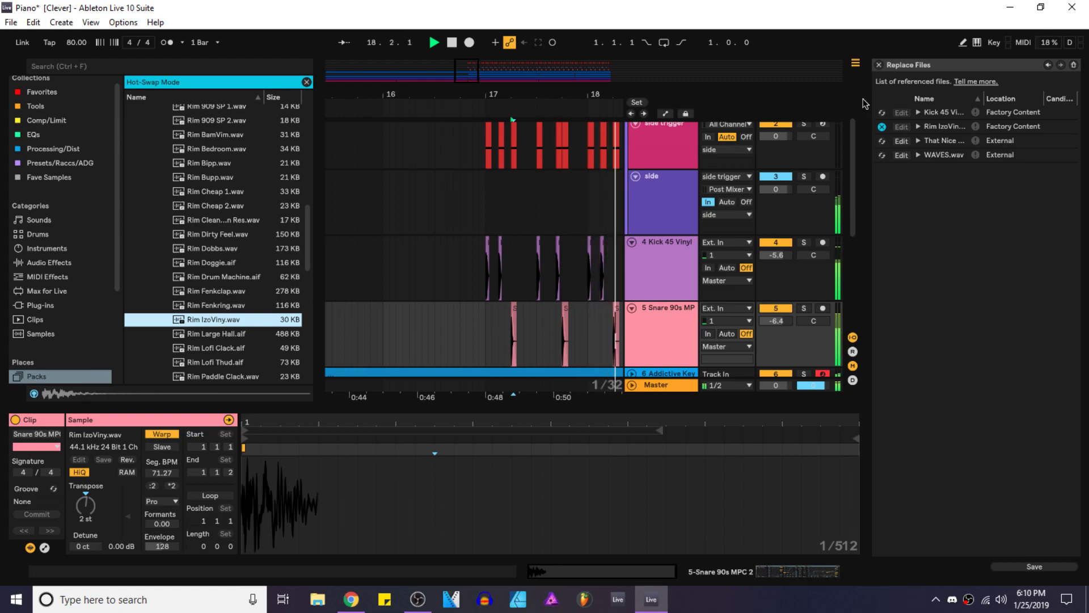
# Step: Close the file replacement view and set the snare track's volume to -12.4 dB
pyautogui.click(879, 66)
pyautogui.click(875, 333)
pyautogui.moveTo(997, 321); pyautogui.dragTo(997, 334)
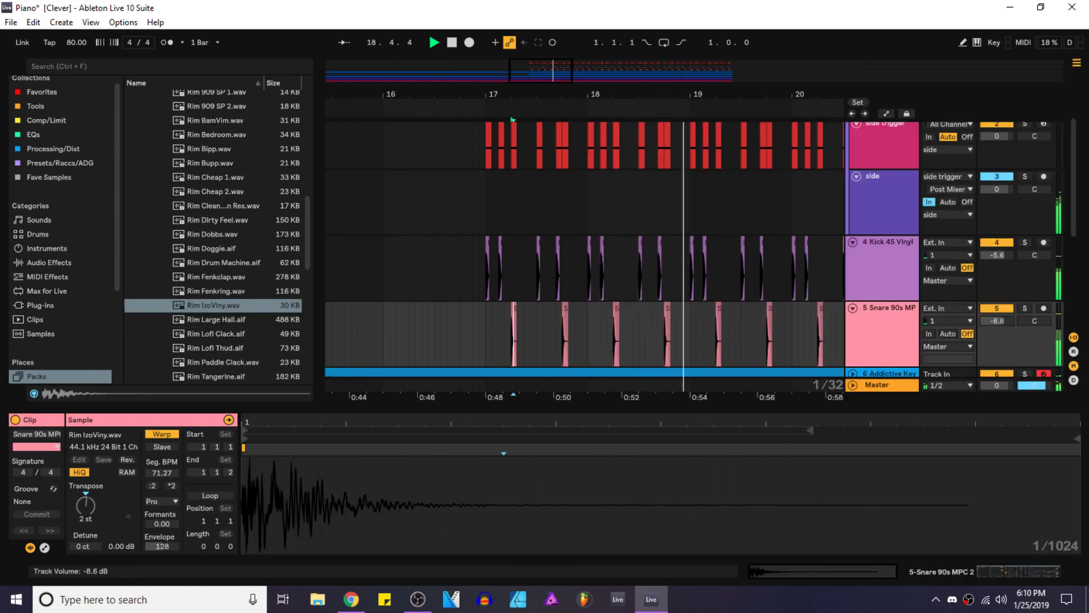
pyautogui.scroll(-4, 997, 321)
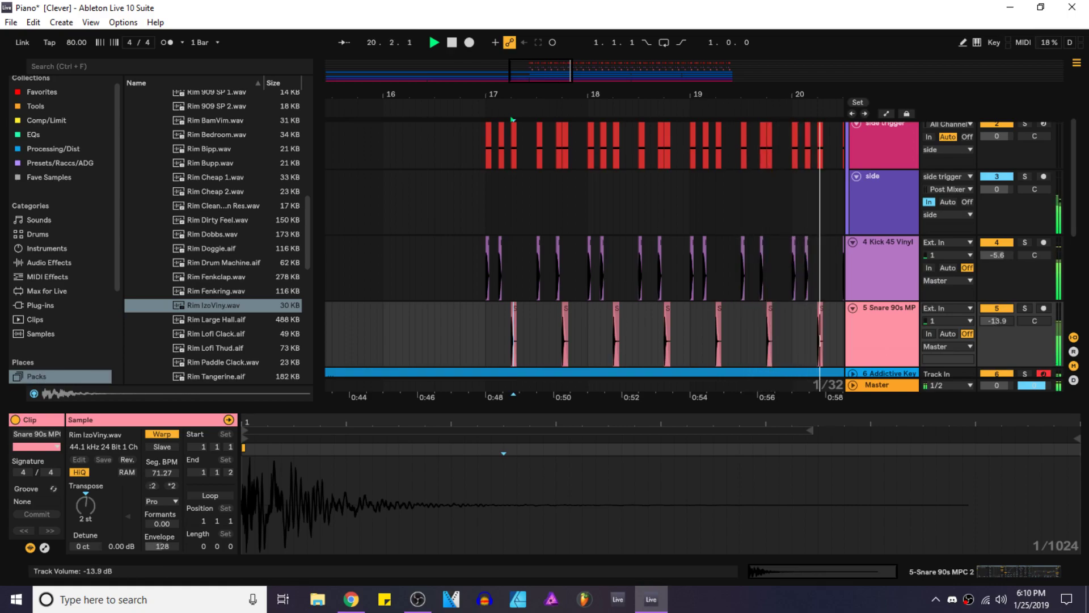
pyautogui.moveTo(483, 278); pyautogui.dragTo(378, 271)
pyautogui.scroll(-3, 378, 271)
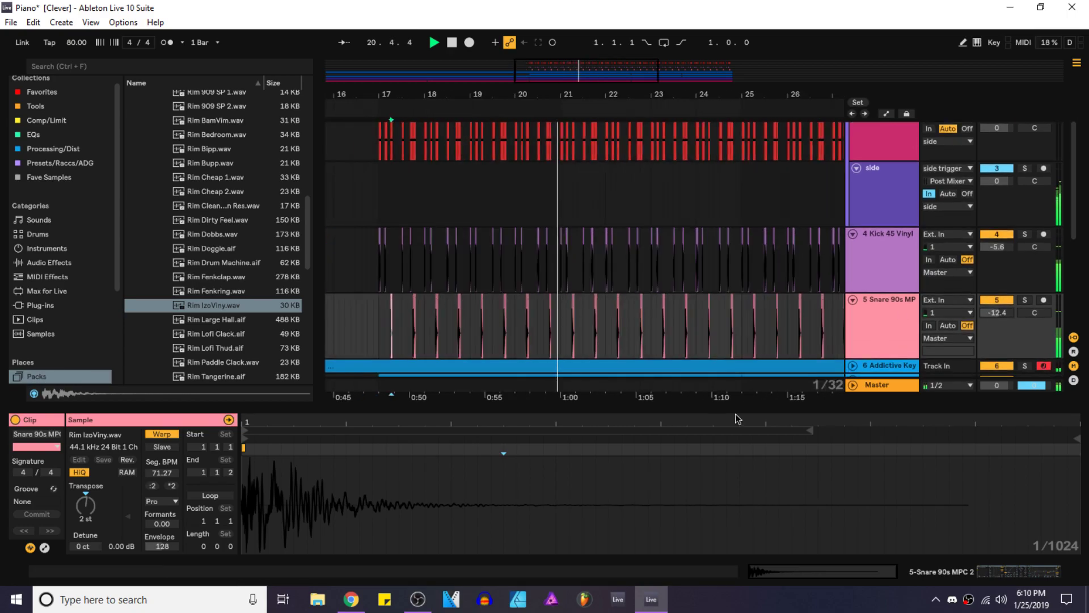
# Step: Show the snare's device chain, stop playback and preview Rim samples including Rim Tangerine.aif and Rim Vinyl 1.wav
pyautogui.click(1038, 570)
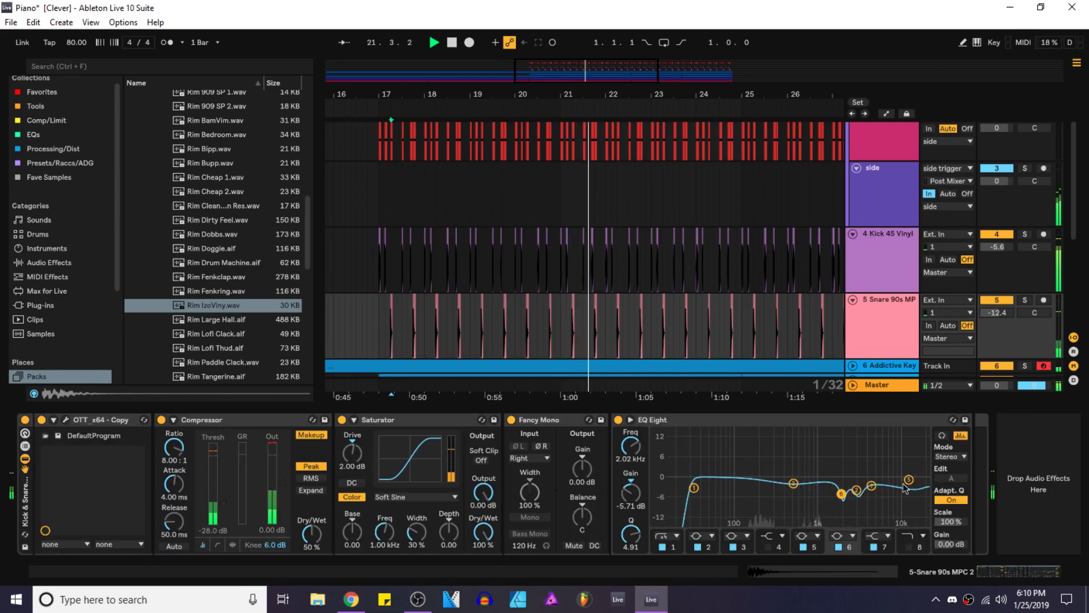
pyautogui.scroll(-3, 263, 302)
pyautogui.click(213, 306)
pyautogui.press('space')
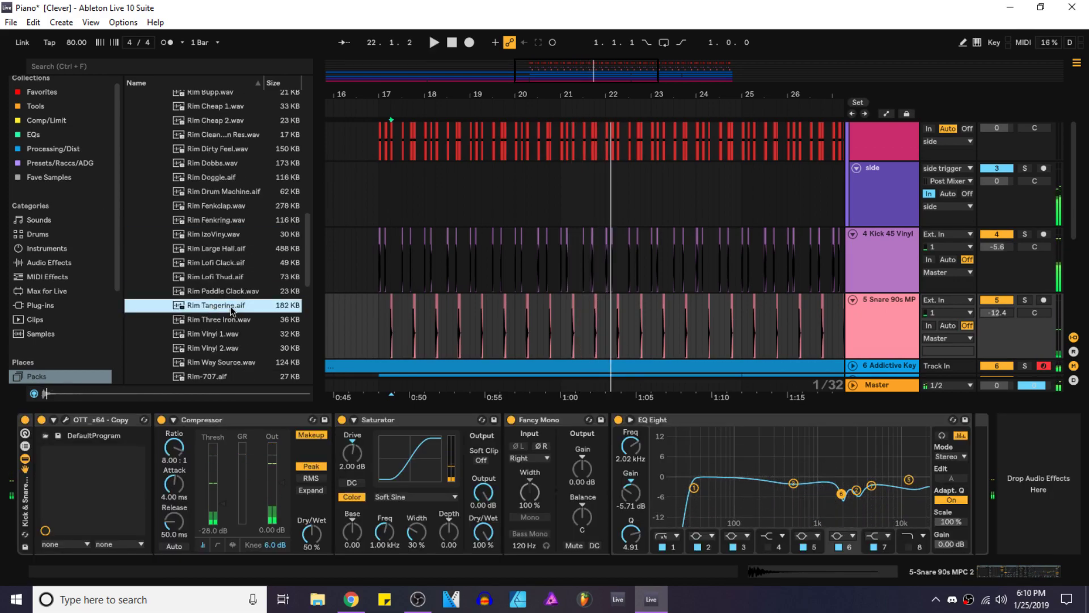
pyautogui.click(232, 207)
pyautogui.click(243, 333)
# Step: Insert a new audio track below the snare track and hide the device view
pyautogui.click(865, 308)
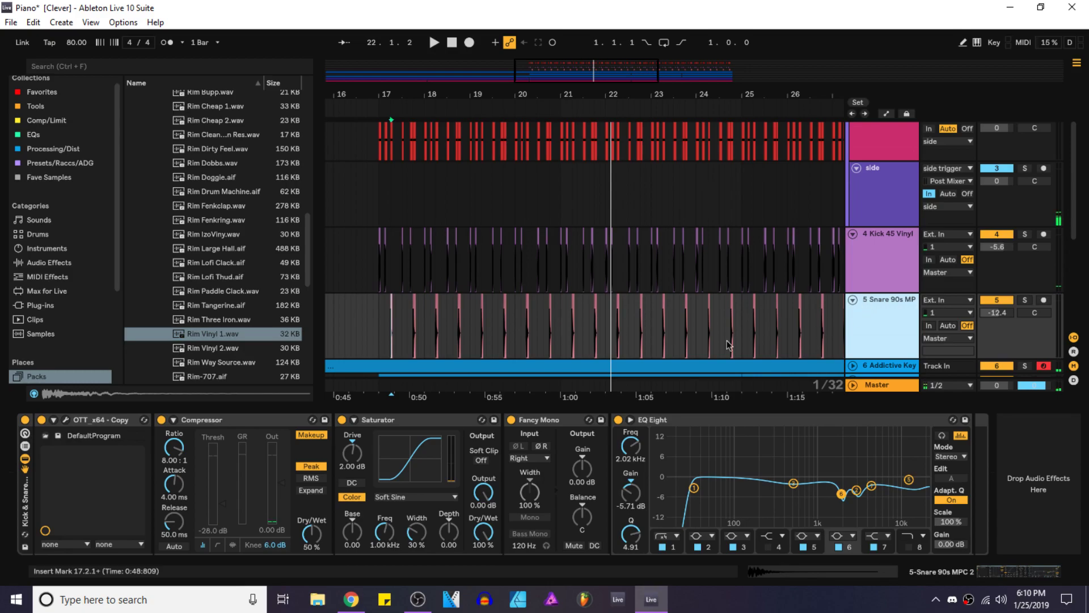
pyautogui.hotkey('ctrl', 't')
pyautogui.moveTo(589, 409); pyautogui.dragTo(589, 454)
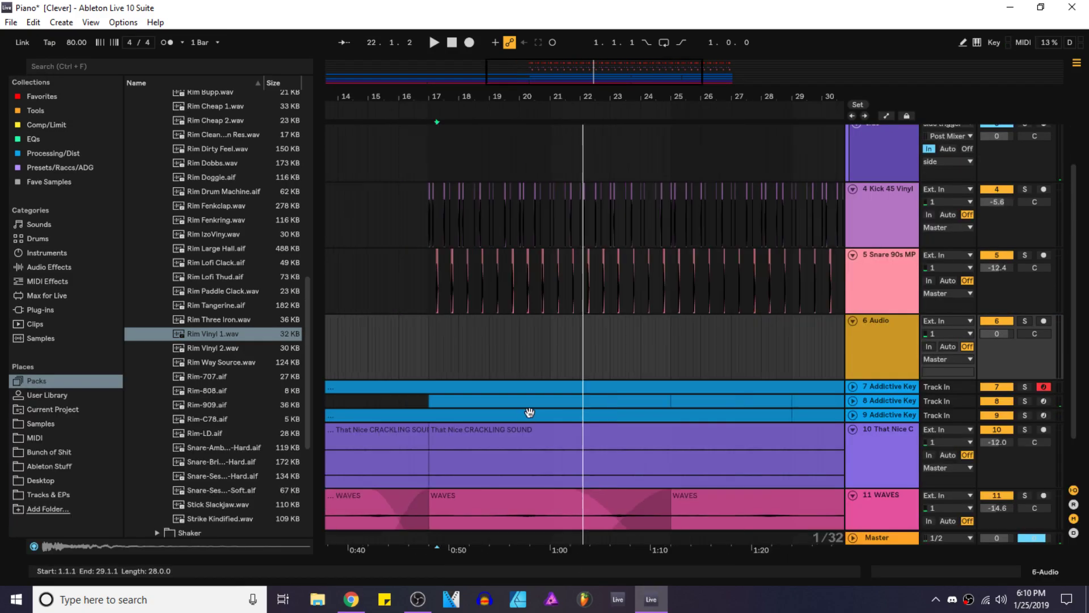
# Step: Place Rim Tangerine.aif on the new audio track at bar 25 and shorten the clip to end at 25.1.2
pyautogui.scroll(-3, 530, 416)
pyautogui.click(272, 322)
pyautogui.click(237, 300)
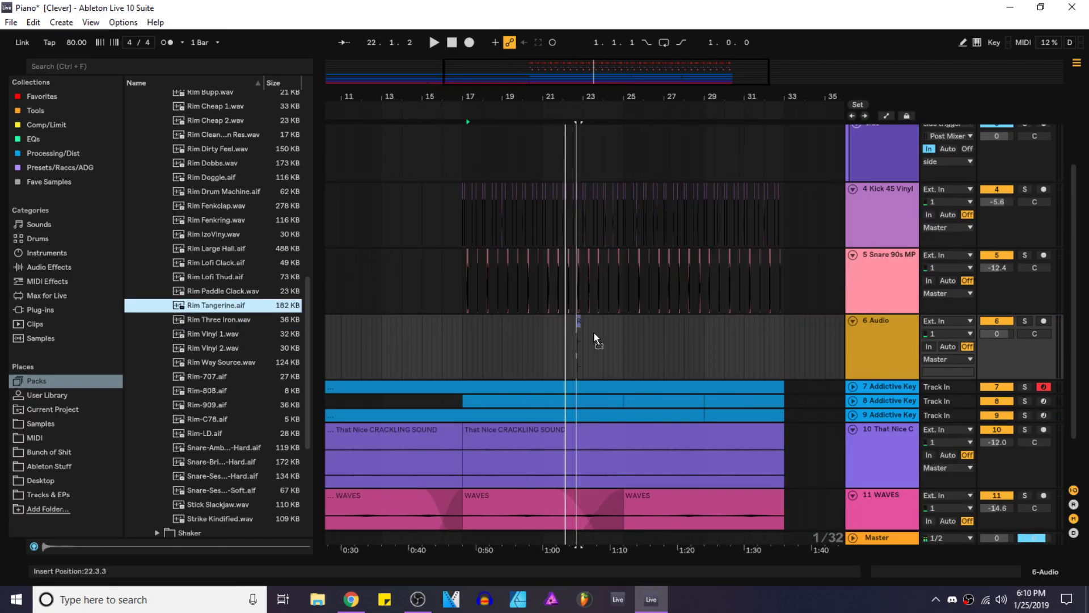
pyautogui.moveTo(581, 331); pyautogui.dragTo(625, 334)
pyautogui.scroll(10, 625, 335)
pyautogui.moveTo(787, 341); pyautogui.dragTo(670, 338)
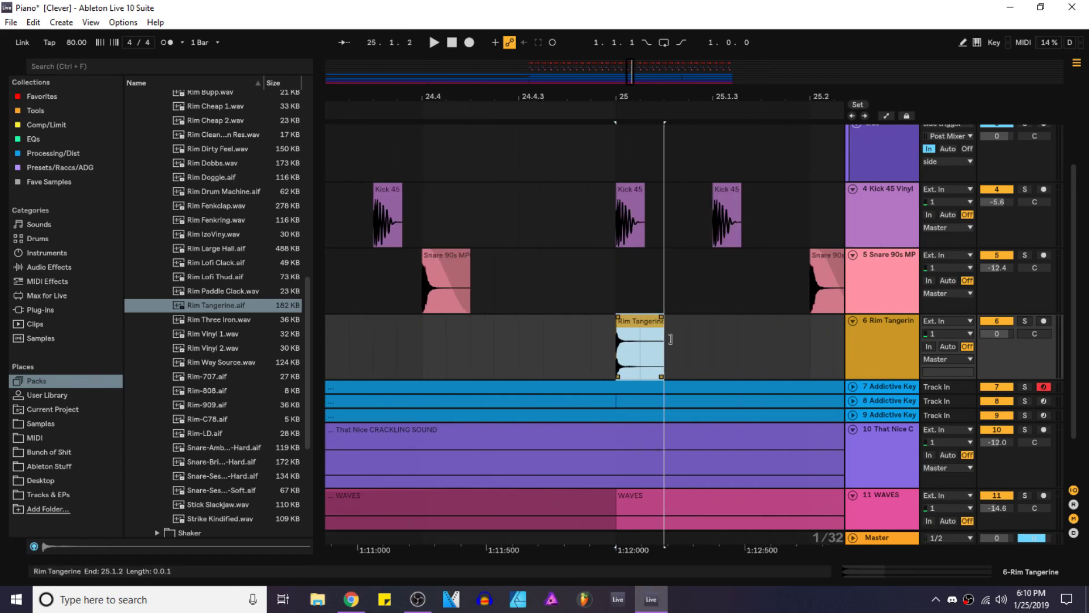
# Step: Duplicate the Rim Tangerine clip repeatedly into a continuous run from bar 25 to 26.2
pyautogui.scroll(-2, 652, 341)
pyautogui.hotkey('ctrl', 'd')
pyautogui.hotkey('ctrl', 'd')
pyautogui.hotkey('ctrl', 'd')
pyautogui.keyDown('shift'); pyautogui.click(641, 323); pyautogui.keyUp('shift')
pyautogui.press('space')
pyautogui.scroll(-7, 581, 328)
pyautogui.hotkey('ctrl', 'd')
pyautogui.hotkey('ctrl', 'd')
pyautogui.hotkey('ctrl', 'd')
pyautogui.hotkey('ctrl', 'd')
# Step: Route the Rim Tangerine track's output to side and set it to -11.3 dB, panned 5R
pyautogui.press('space')
pyautogui.click(961, 359)
pyautogui.click(1000, 360)
pyautogui.press('space')
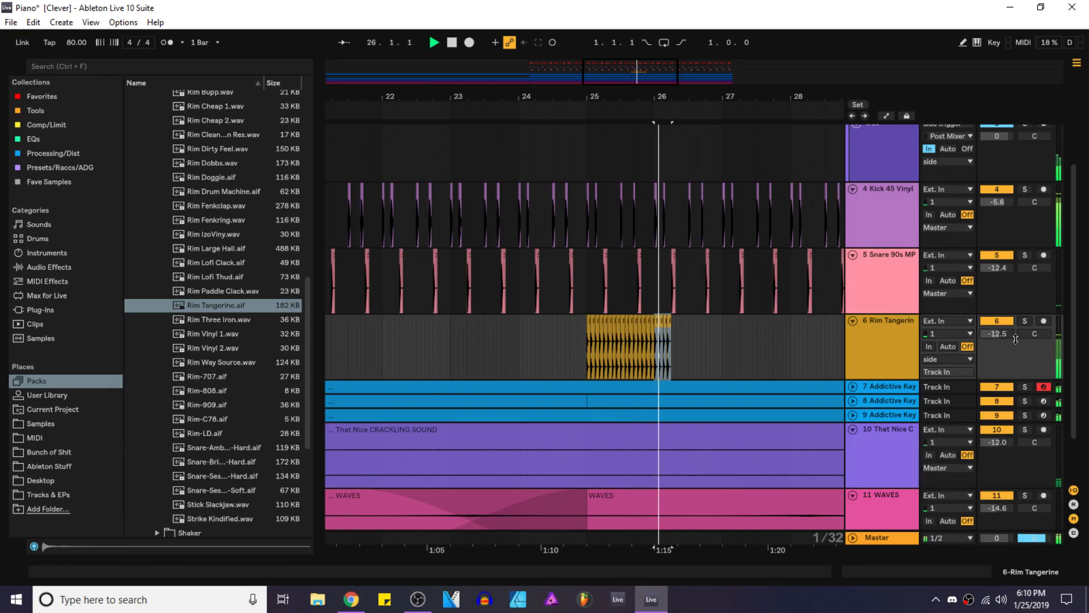
pyautogui.press('space')
# Step: Play from bar 25, select the whole run of Rim Tangerine clips and duplicate it until it extends past bar 33
pyautogui.click(594, 340)
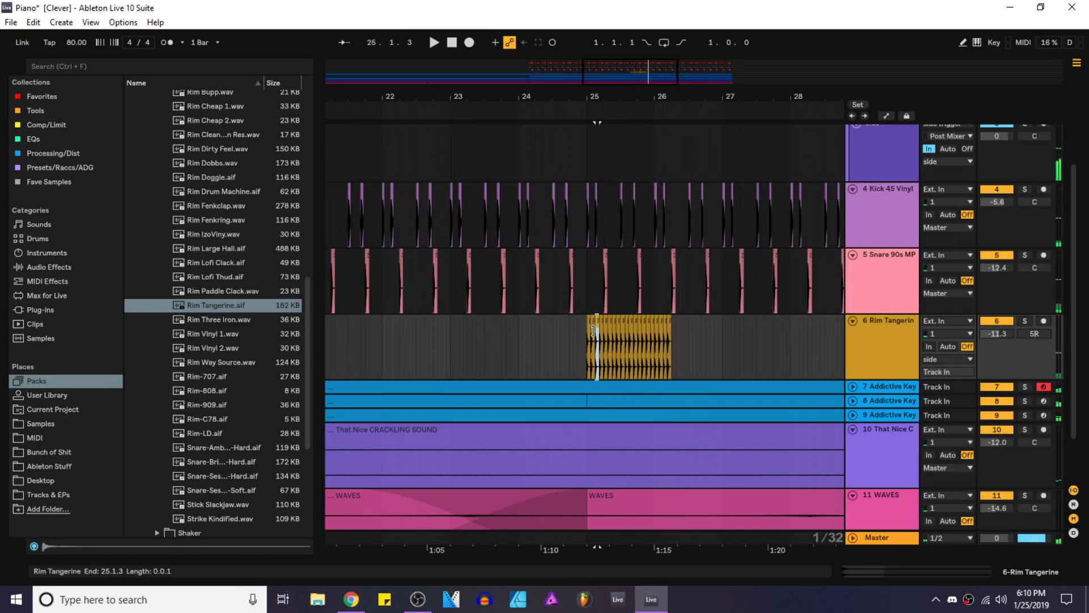
pyautogui.click(587, 333)
pyautogui.press('space')
pyautogui.keyDown('shift'); pyautogui.click(669, 334); pyautogui.keyUp('shift')
pyautogui.scroll(3, 671, 333)
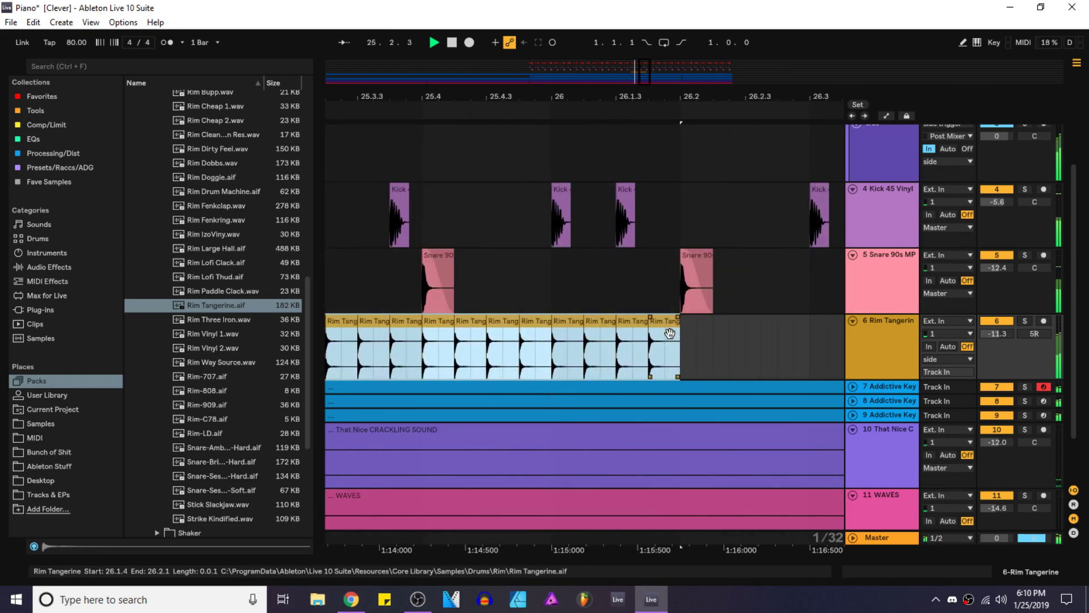
pyautogui.scroll(-5, 670, 335)
pyautogui.hotkey('ctrl', 'd')
pyautogui.scroll(-2, 667, 336)
pyautogui.hotkey('ctrl', 'd')
pyautogui.hotkey('ctrl', 'd')
pyautogui.hotkey('ctrl', 'd')
pyautogui.hotkey('ctrl', 'd')
pyautogui.hotkey('ctrl', 'd')
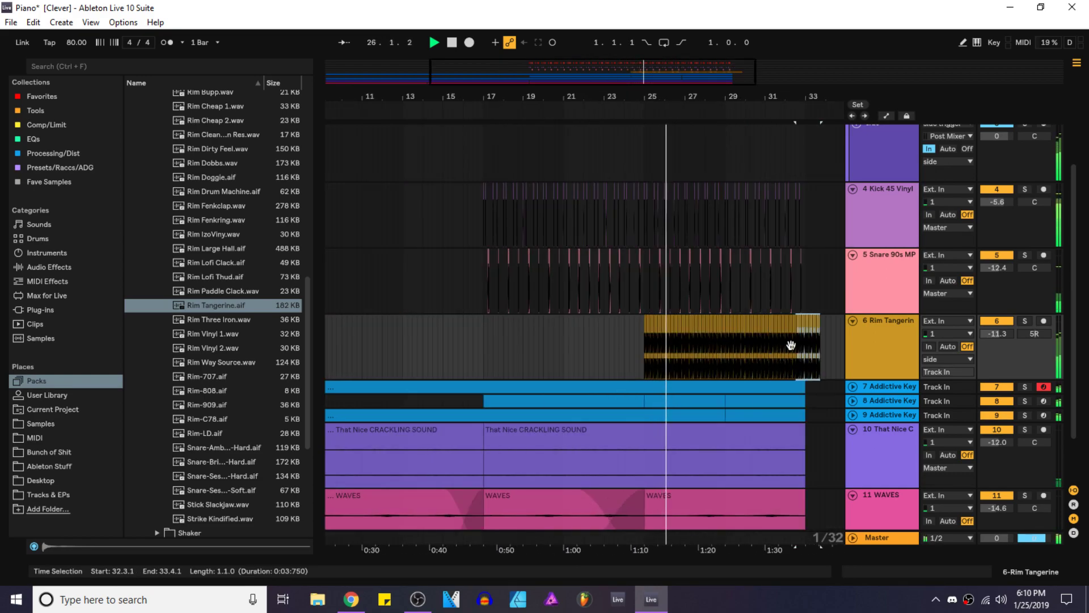
# Step: Delete the surplus Rim Tangerine clips beyond the start of bar 33
pyautogui.scroll(5, 823, 331)
pyautogui.scroll(3, 822, 331)
pyautogui.click(822, 331)
pyautogui.keyDown('shift'); pyautogui.click(724, 340); pyautogui.keyUp('shift')
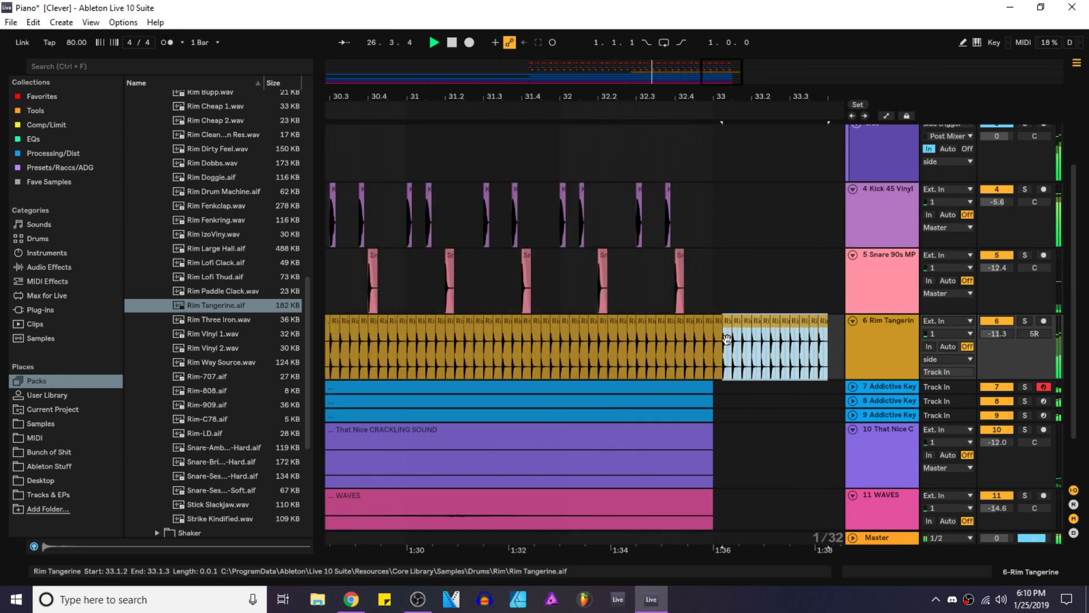
pyautogui.press('Delete')
pyautogui.scroll(-5, 724, 341)
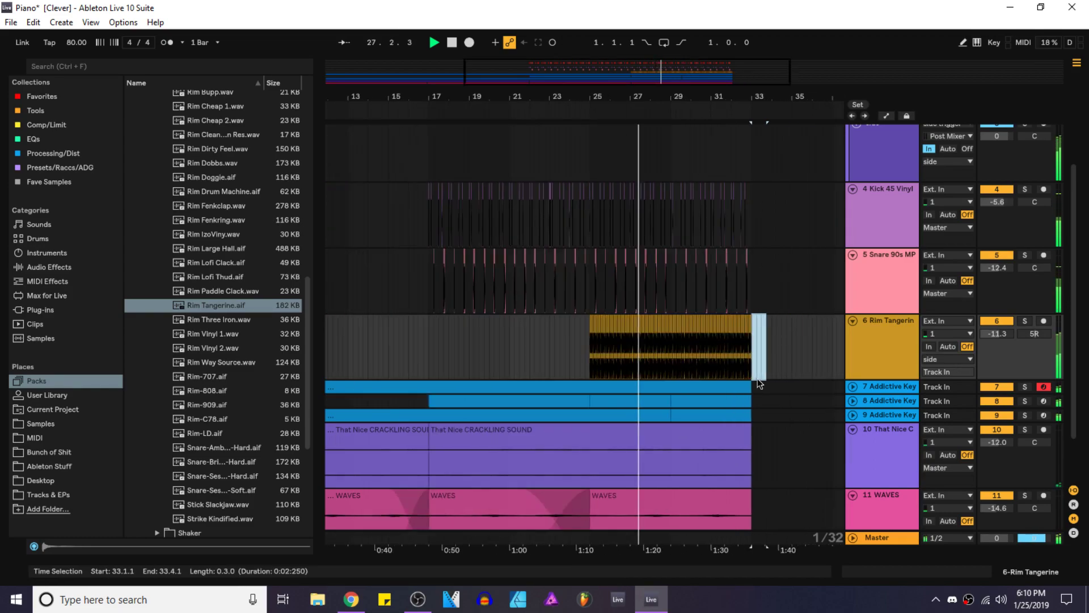
# Step: Stop playback and open the LFOTool plug-in window on the side audio track
pyautogui.scroll(2, 757, 379)
pyautogui.press('space')
pyautogui.doubleClick(876, 226)
pyautogui.click(48, 420)
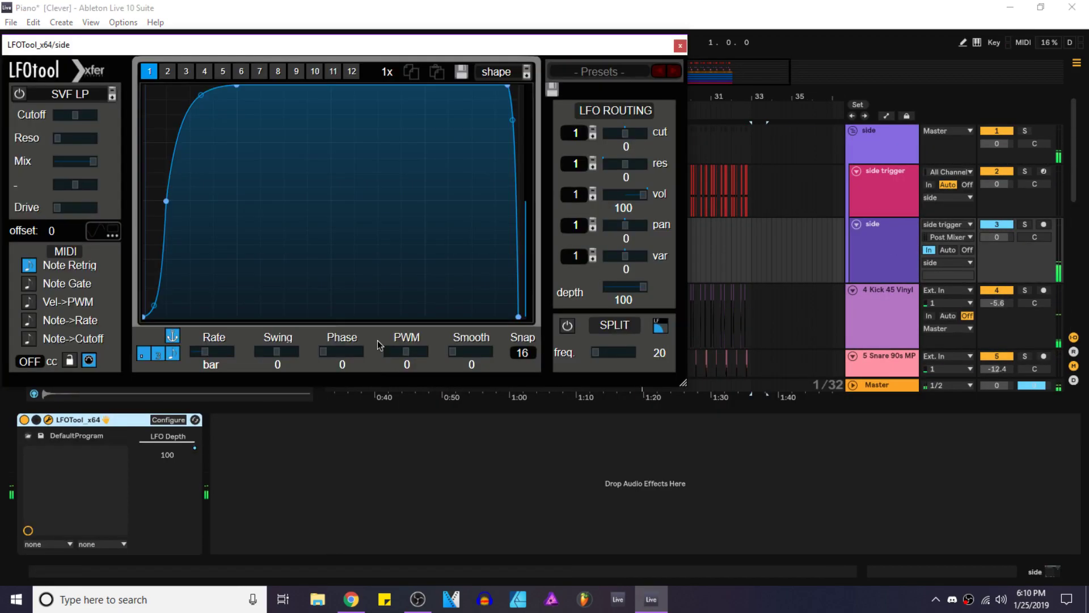
# Step: Move the midpoint of the LFO curve's rise earlier, close the LFOTool window and play from bar 14
pyautogui.moveTo(166, 201); pyautogui.dragTo(155, 202)
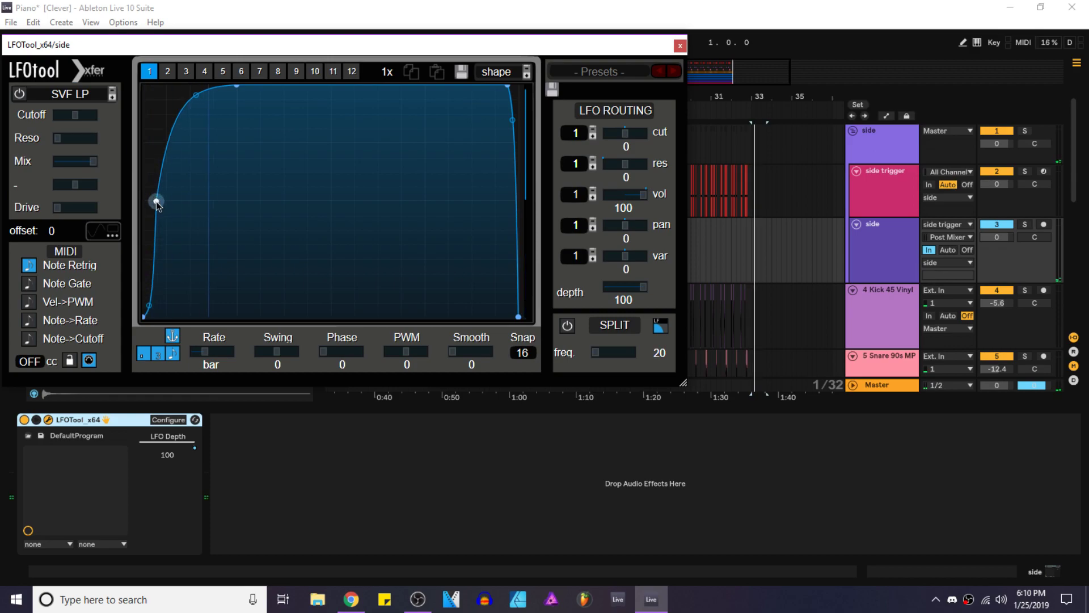
pyautogui.click(680, 46)
pyautogui.moveTo(376, 267); pyautogui.dragTo(384, 267)
pyautogui.press('space')
pyautogui.press('space')
pyautogui.moveTo(465, 409); pyautogui.dragTo(467, 451)
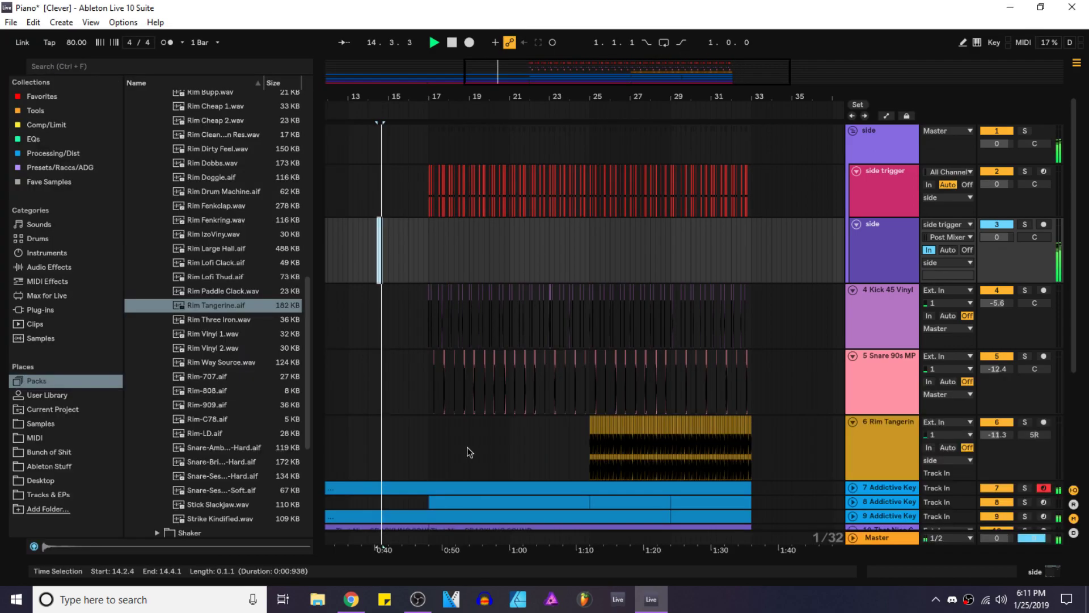
# Step: Save the set and fold the That Nice CRACKLING SOUND and WAVES tracks
pyautogui.hotkey('ctrl', 's')
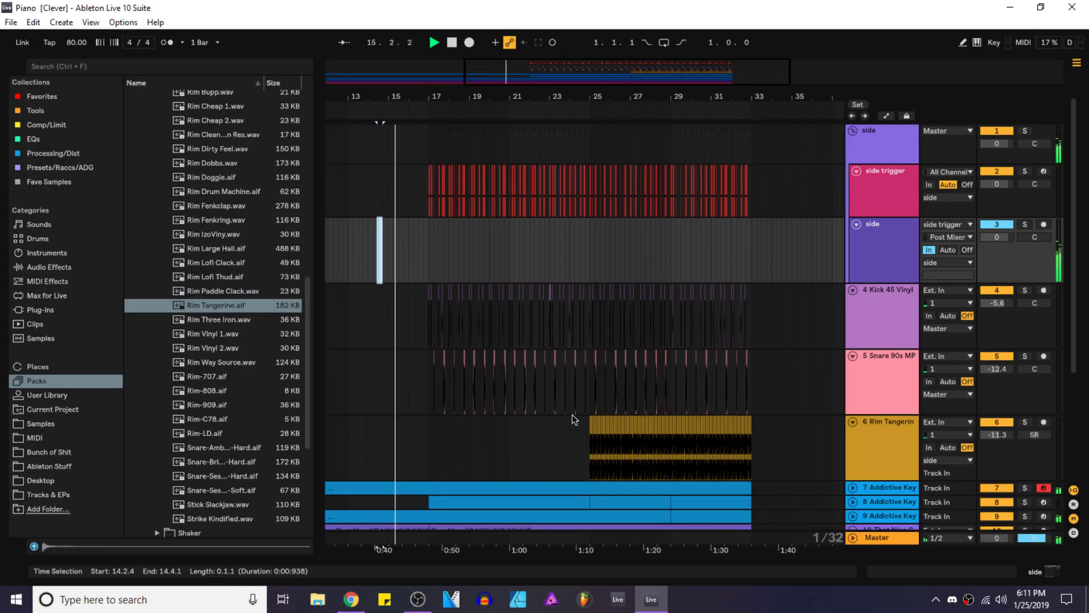
pyautogui.scroll(-3, 624, 392)
pyautogui.click(853, 353)
pyautogui.click(853, 352)
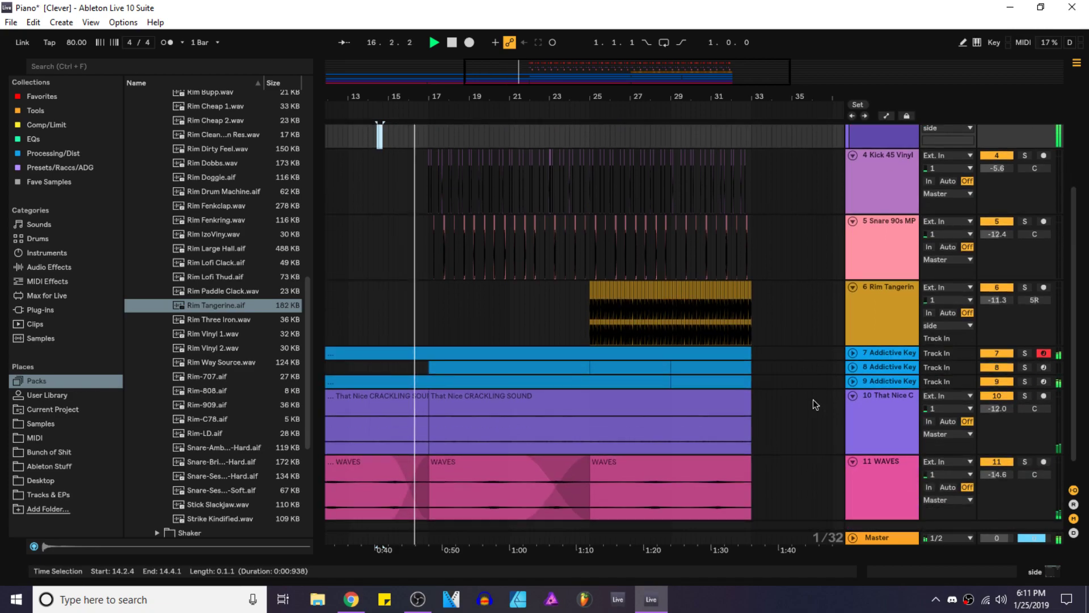
pyautogui.click(853, 395)
pyautogui.click(853, 410)
# Step: Listen to the drum section from bar 17 and open the Samples folder in the browser
pyautogui.scroll(3, 390, 293)
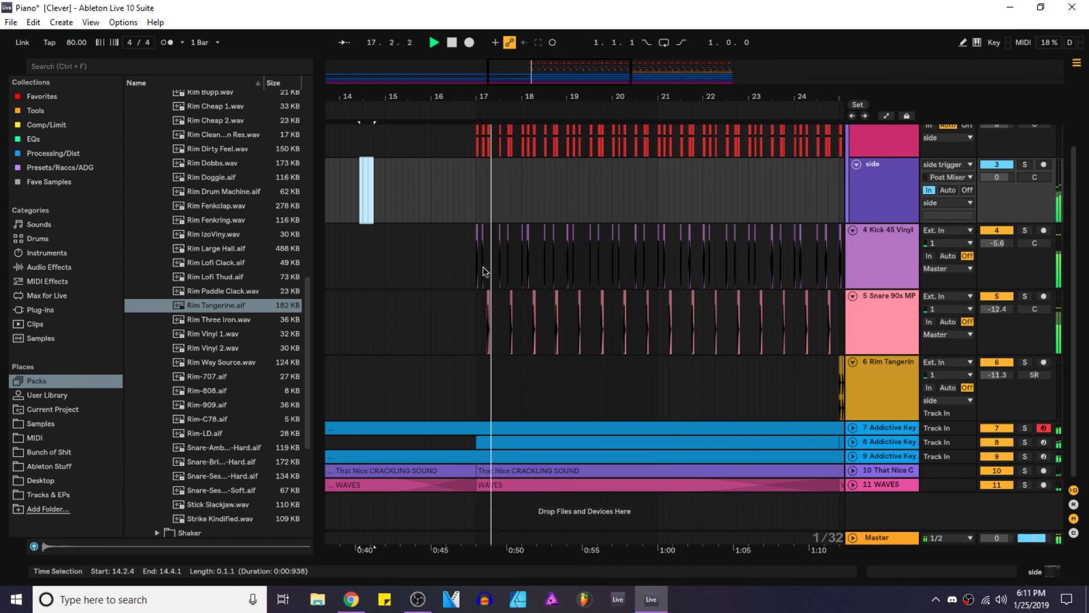
pyautogui.click(519, 187)
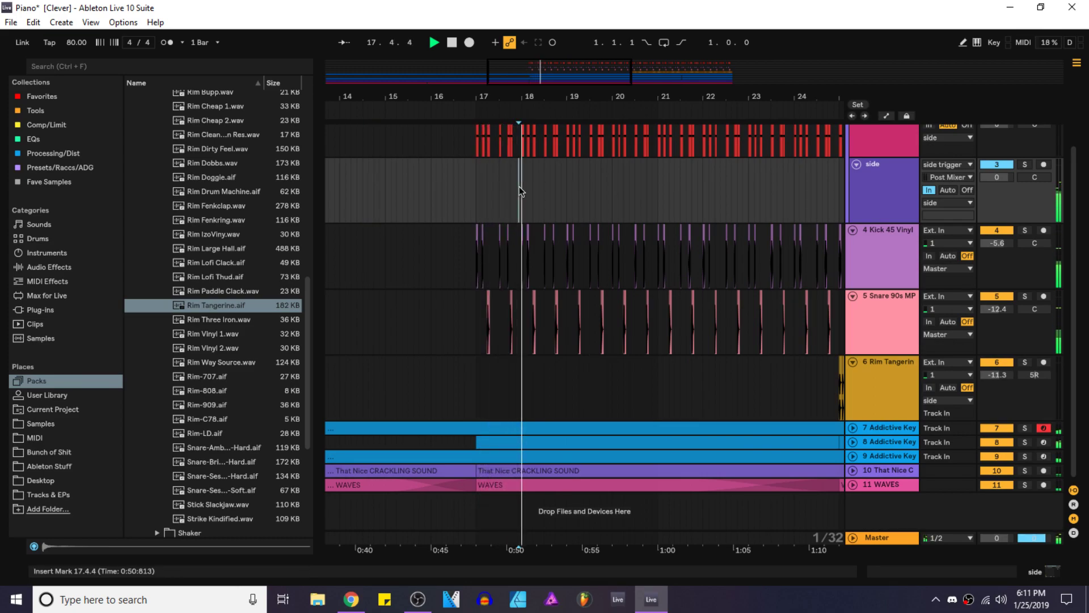
pyautogui.scroll(2, 479, 188)
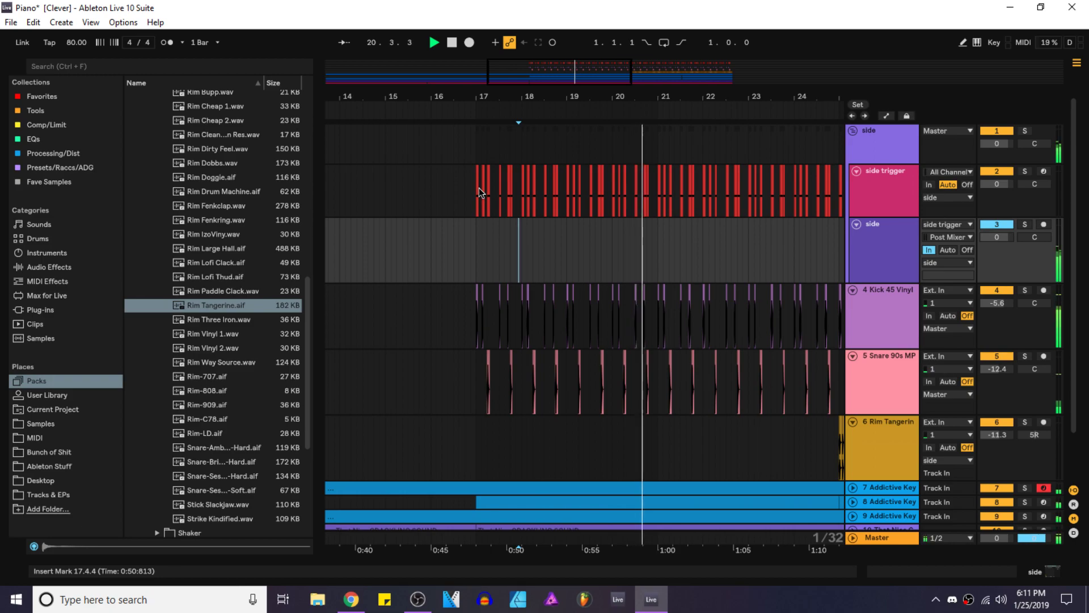
pyautogui.scroll(-3, 517, 264)
pyautogui.scroll(2, 640, 420)
pyautogui.scroll(-2, 641, 420)
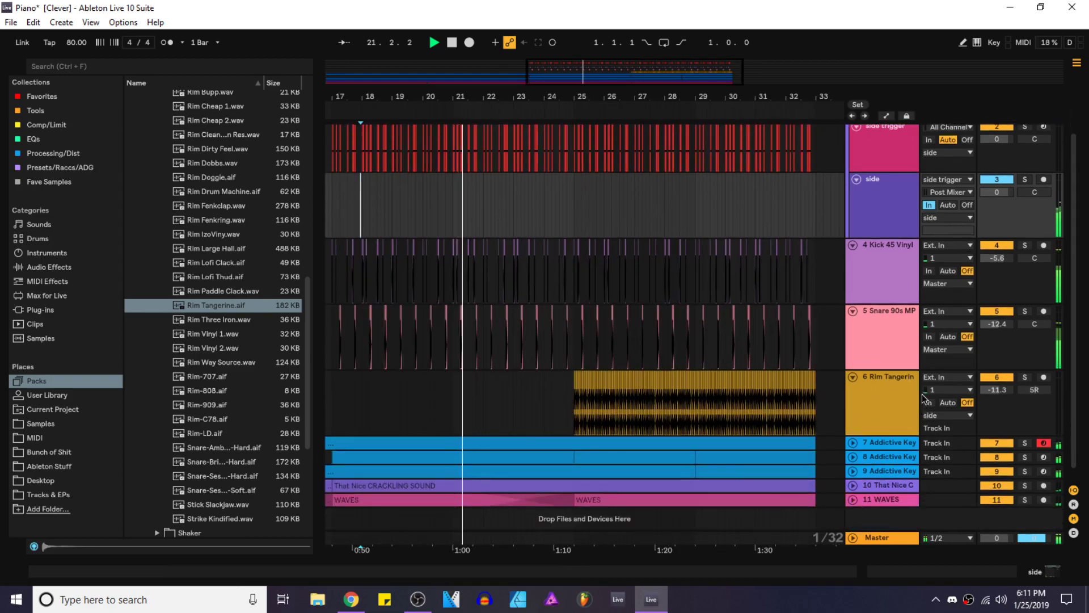
pyautogui.click(53, 270)
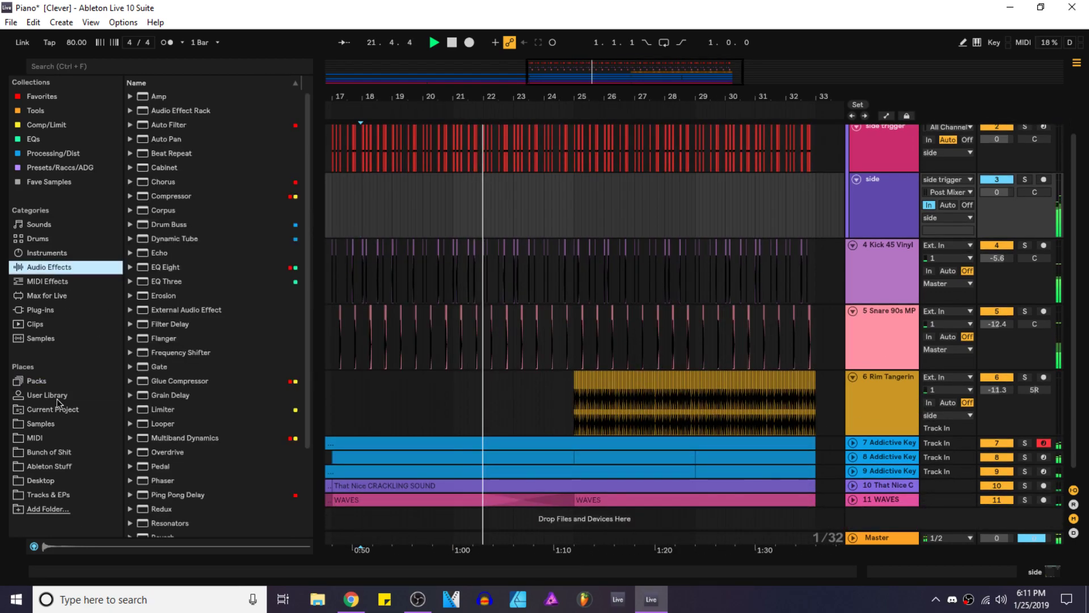
pyautogui.click(41, 424)
# Step: Delete surplus Rim Tangerine clips from bar 25 onward, leaving only a short opening pattern with gaps
pyautogui.moveTo(834, 397); pyautogui.dragTo(645, 396)
pyautogui.scroll(2, 585, 410)
pyautogui.scroll(5, 582, 410)
pyautogui.press('Delete')
pyautogui.press('Delete')
pyautogui.moveTo(519, 392); pyautogui.dragTo(580, 391)
pyautogui.press('Delete')
pyautogui.click(476, 379)
pyautogui.click(422, 379)
pyautogui.scroll(-3, 434, 396)
pyautogui.press('Delete')
# Step: Select the remaining one-beat Rim Tangerine pattern, duplicate it until bar 33 and save the set
pyautogui.click(403, 381)
pyautogui.keyDown('shift'); pyautogui.click(517, 385); pyautogui.keyUp('shift')
pyautogui.scroll(-6, 506, 392)
pyautogui.hotkey('ctrl', 'd')
pyautogui.hotkey('ctrl', 'd')
pyautogui.hotkey('ctrl', 'd')
pyautogui.hotkey('ctrl', 'd')
pyautogui.hotkey('ctrl', 'd')
pyautogui.hotkey('ctrl', 'd')
pyautogui.hotkey('ctrl', 'd')
pyautogui.hotkey('ctrl', 'd')
pyautogui.hotkey('ctrl', 'd')
pyautogui.hotkey('ctrl', 'd')
pyautogui.hotkey('ctrl', 'd')
pyautogui.hotkey('ctrl', 'd')
pyautogui.hotkey('ctrl', 'd')
pyautogui.hotkey('ctrl', 'd')
pyautogui.hotkey('ctrl', 'd')
pyautogui.hotkey('ctrl', 'd')
pyautogui.hotkey('ctrl', 'd')
pyautogui.hotkey('ctrl', 'd')
pyautogui.hotkey('ctrl', 'd')
pyautogui.hotkey('ctrl', 'd')
pyautogui.hotkey('ctrl', 'd')
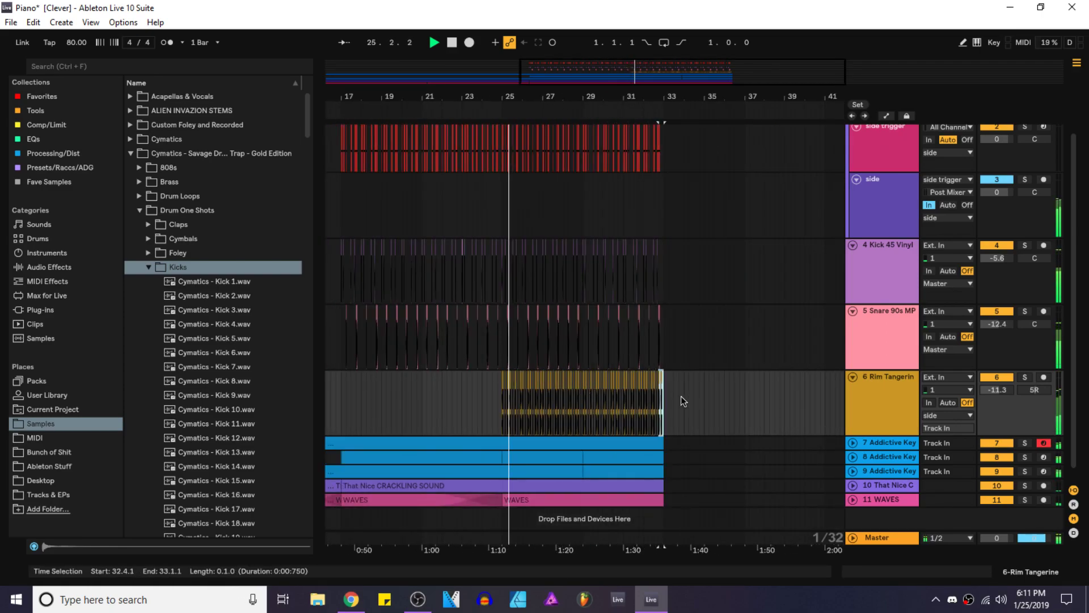
pyautogui.click(484, 388)
pyautogui.hotkey('ctrl', 's')
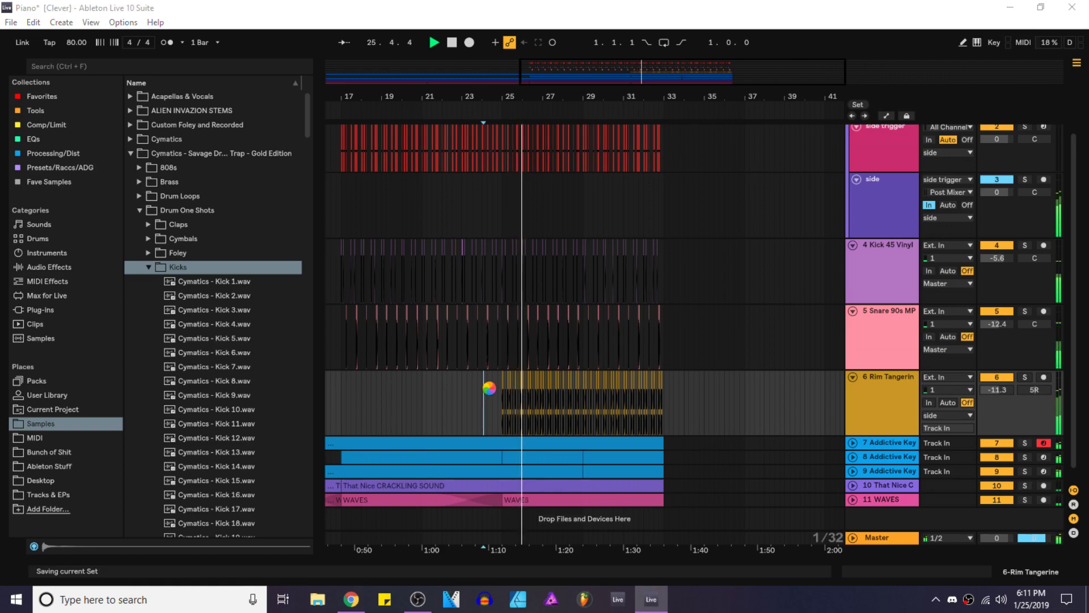
# Step: Insert a new audio track below Rim Tangerine and show the Favorites collection in the browser
pyautogui.click(889, 419)
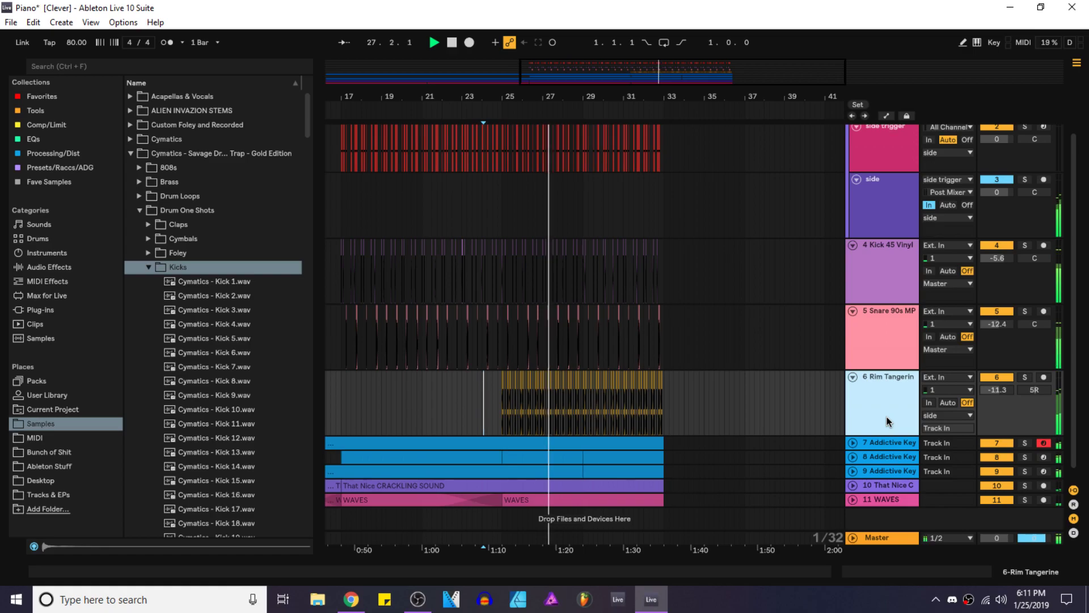
pyautogui.hotkey('ctrl', 't')
pyautogui.click(57, 96)
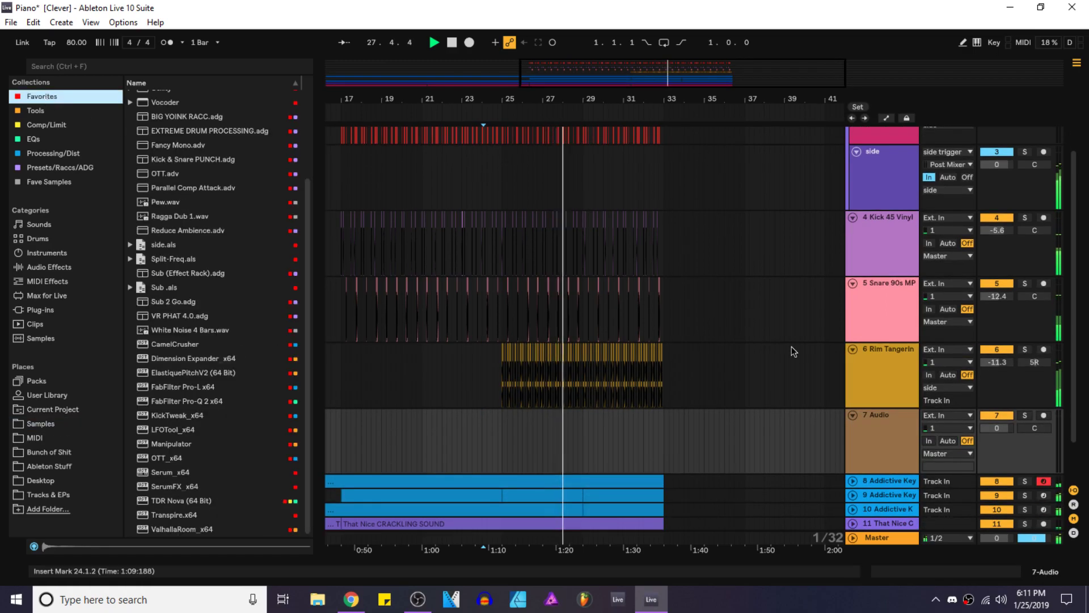
# Step: Group the three Addictive Keys tracks and name the group piano
pyautogui.scroll(-2, 786, 343)
pyautogui.click(897, 461)
pyautogui.hotkey('ctrl', 'g')
pyautogui.hotkey('ctrl', 'r')
pyautogui.write('plua')
pyautogui.press('BackSpace')
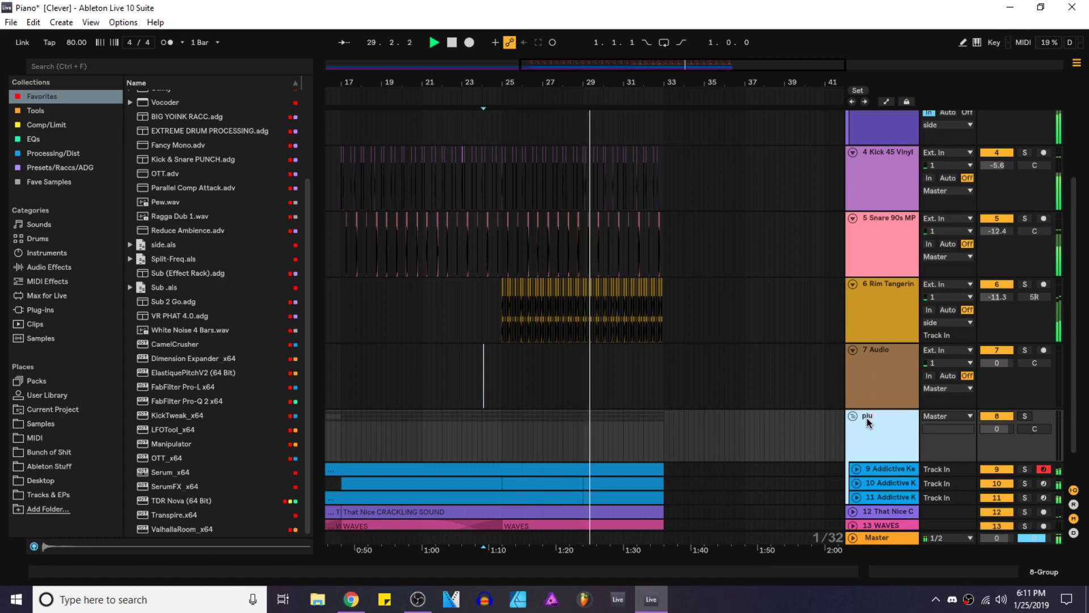
pyautogui.write('iano')
pyautogui.press('Return')
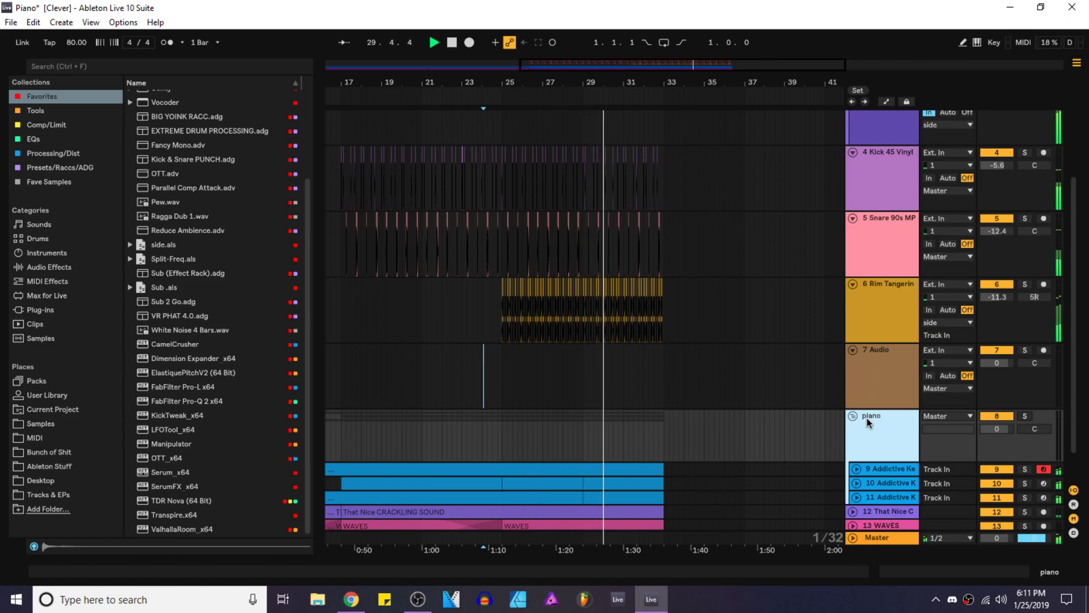
# Step: Unfold the three Addictive Keys tracks and route their outputs to the piano group
pyautogui.scroll(-1, 874, 437)
pyautogui.keyDown('alt'); pyautogui.click(857, 432); pyautogui.keyUp('alt')
pyautogui.click(880, 408)
pyautogui.scroll(-1, 891, 431)
pyautogui.keyDown('shift'); pyautogui.click(905, 462); pyautogui.keyUp('shift')
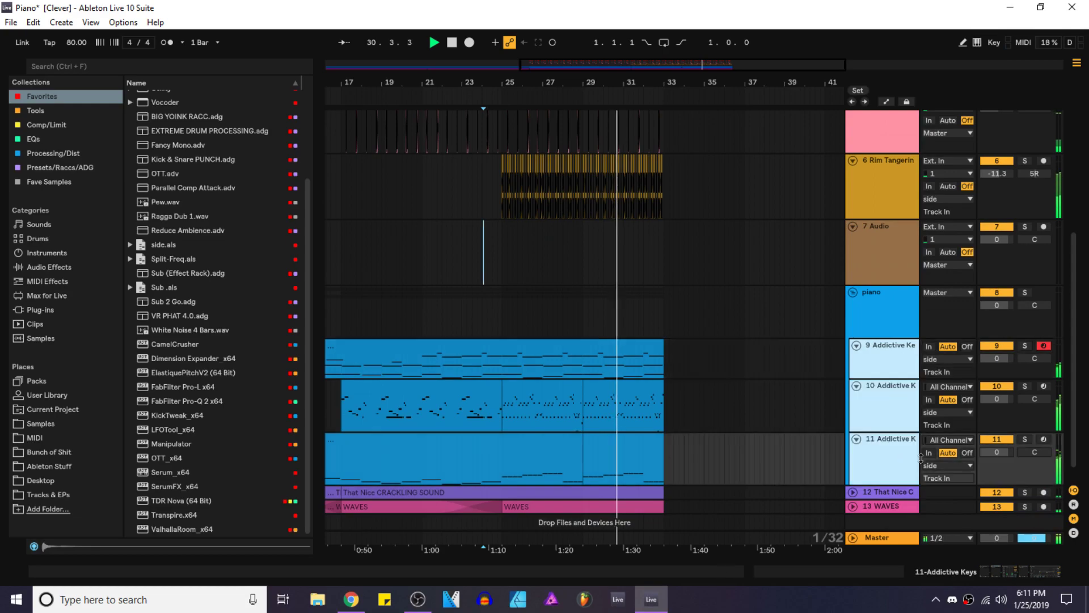
pyautogui.rightClick(918, 472)
pyautogui.click(954, 434)
pyautogui.click(959, 465)
pyautogui.click(938, 338)
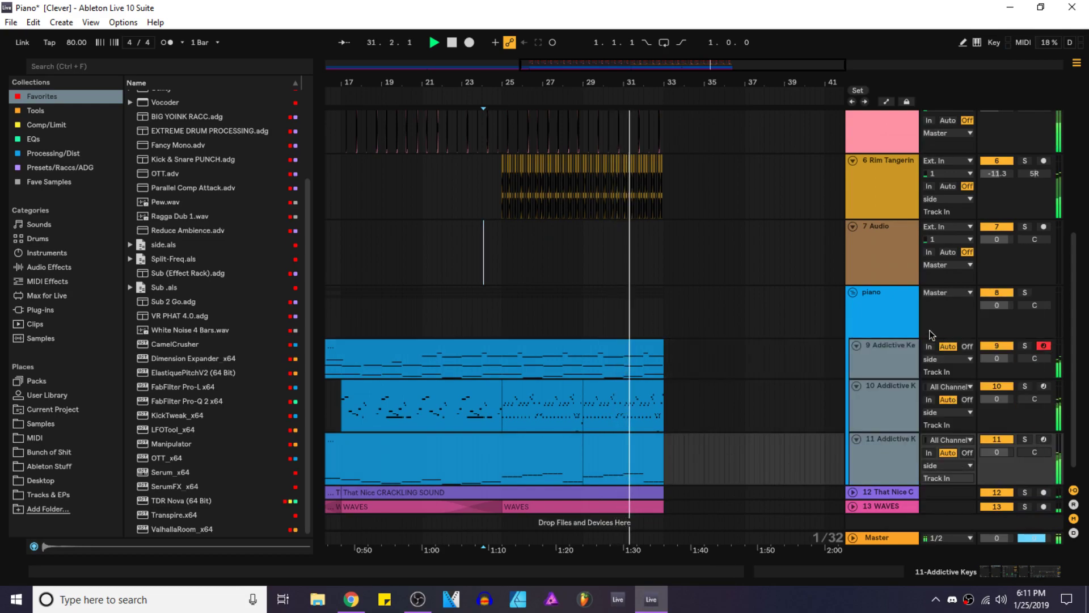
pyautogui.click(938, 312)
# Step: Route the piano group's output to side and restart playback
pyautogui.click(942, 293)
pyautogui.click(942, 339)
pyautogui.press('space')
pyautogui.press('space')
# Step: Play from bar 29 and open the second Addictive Keys track's clip starting there in the note editor
pyautogui.click(580, 413)
pyautogui.scroll(5, 579, 420)
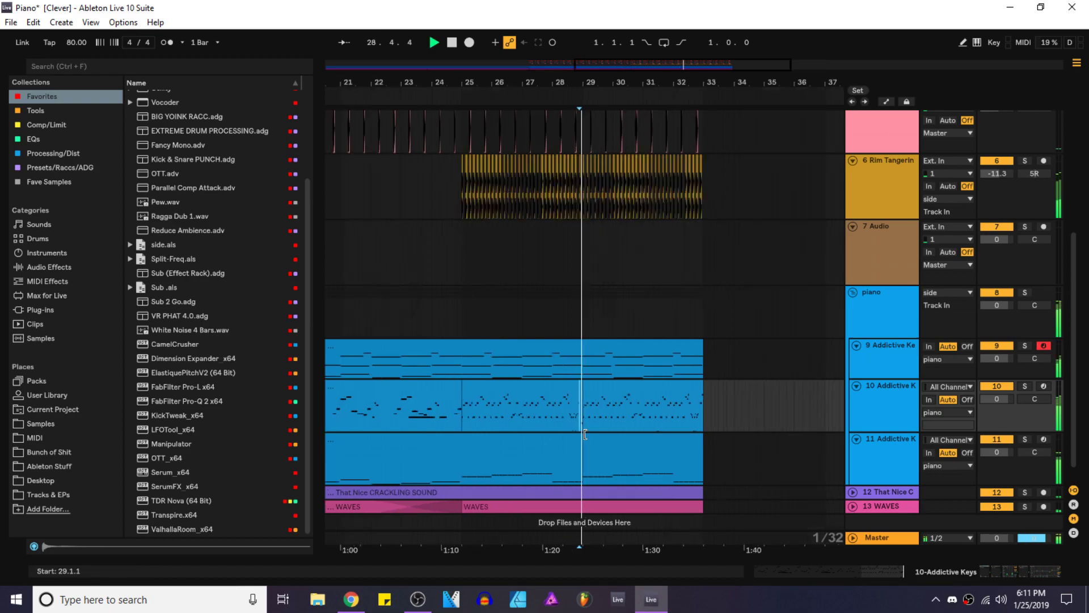
pyautogui.click(589, 403)
pyautogui.press('space')
pyautogui.click(570, 403)
pyautogui.press('space')
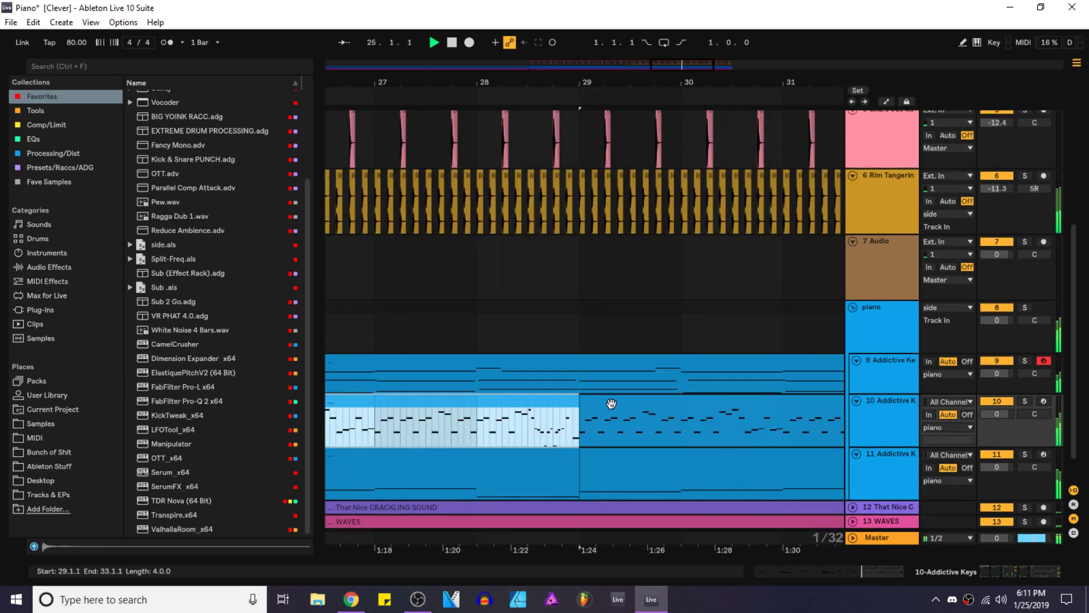
pyautogui.doubleClick(610, 405)
pyautogui.click(567, 358)
pyautogui.press('space')
pyautogui.click(583, 335)
pyautogui.press('space')
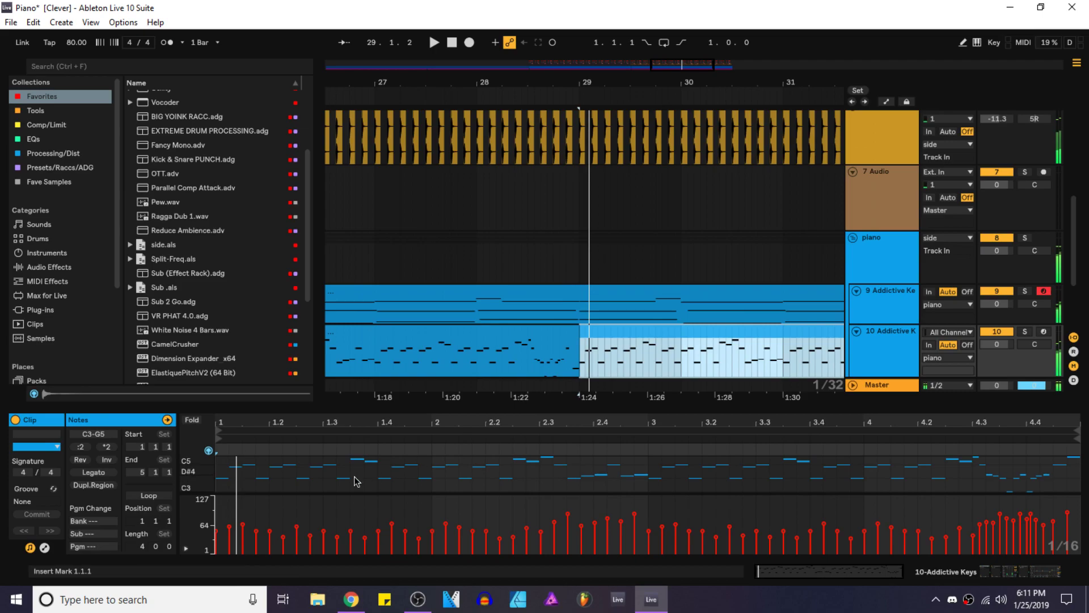
# Step: Enlarge the note editor and add a long G3 note at the start of the clip
pyautogui.click(209, 461)
pyautogui.moveTo(209, 477); pyautogui.dragTo(204, 486)
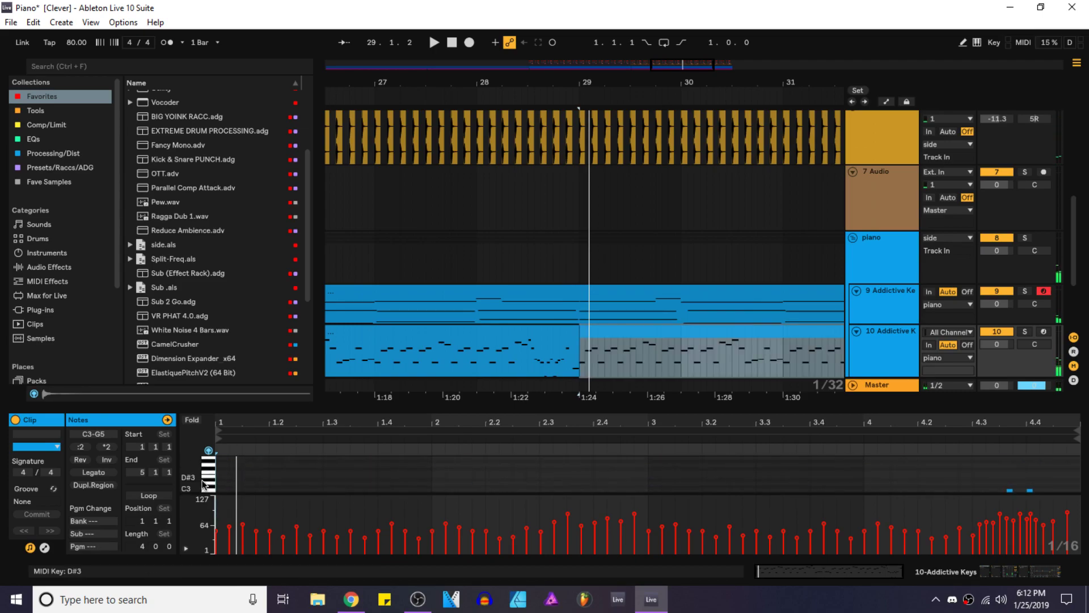
pyautogui.moveTo(258, 407); pyautogui.dragTo(227, 263)
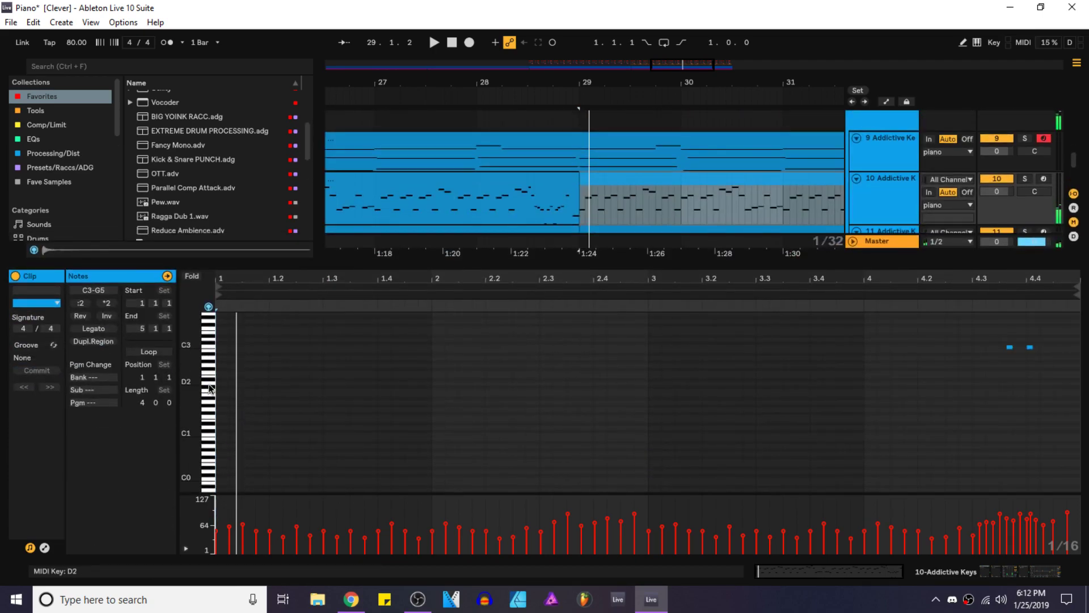
pyautogui.scroll(4, 213, 375)
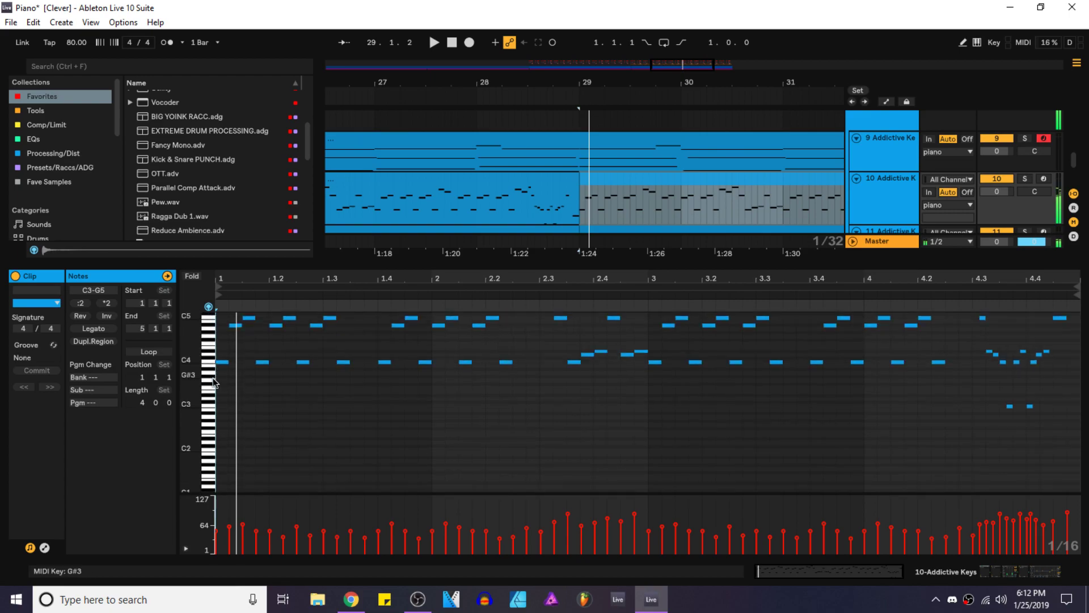
pyautogui.scroll(3, 243, 389)
pyautogui.scroll(2, 208, 398)
pyautogui.moveTo(206, 400); pyautogui.dragTo(455, 418)
pyautogui.doubleClick(219, 411)
# Step: Duplicate the G3 note to beat 1.3 and raise the copy to A#3
pyautogui.hotkey('ctrl', 'd')
pyautogui.press('Up')
pyautogui.press('Up')
pyautogui.hotkey('ctrl', 'd')
pyautogui.hotkey('ctrl', 'z')
pyautogui.press('Up')
# Step: Duplicate the A#3 note to 2.1.1, raise the copy to D#5 and shorten it to about one beat
pyautogui.hotkey('ctrl', 'd')
pyautogui.press('Up')
pyautogui.press('Up')
pyautogui.hotkey('shift', 'Up')
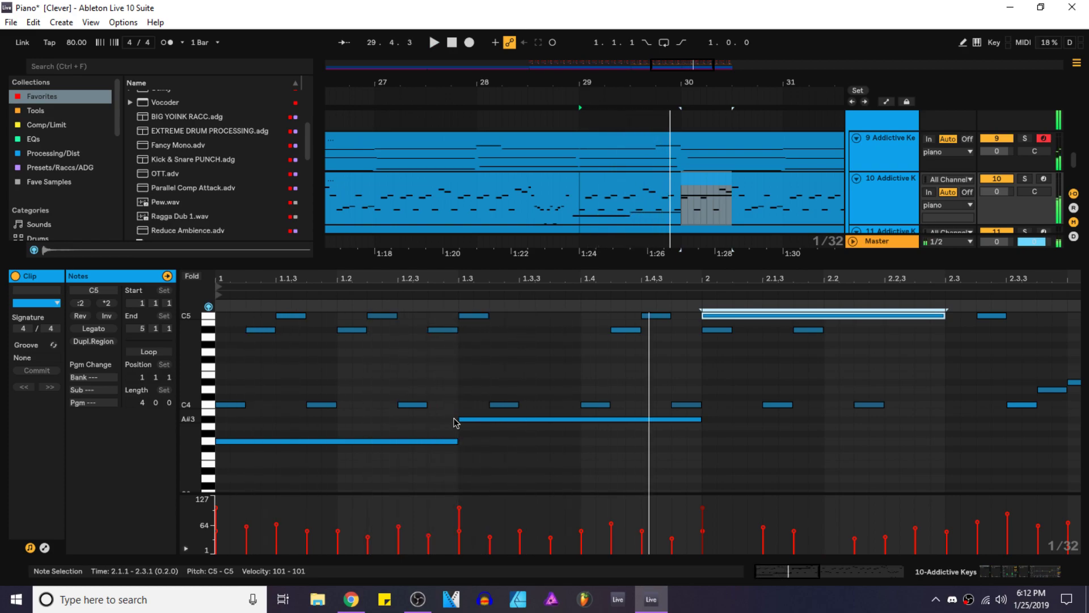
pyautogui.hotkey('ctrl', 'd')
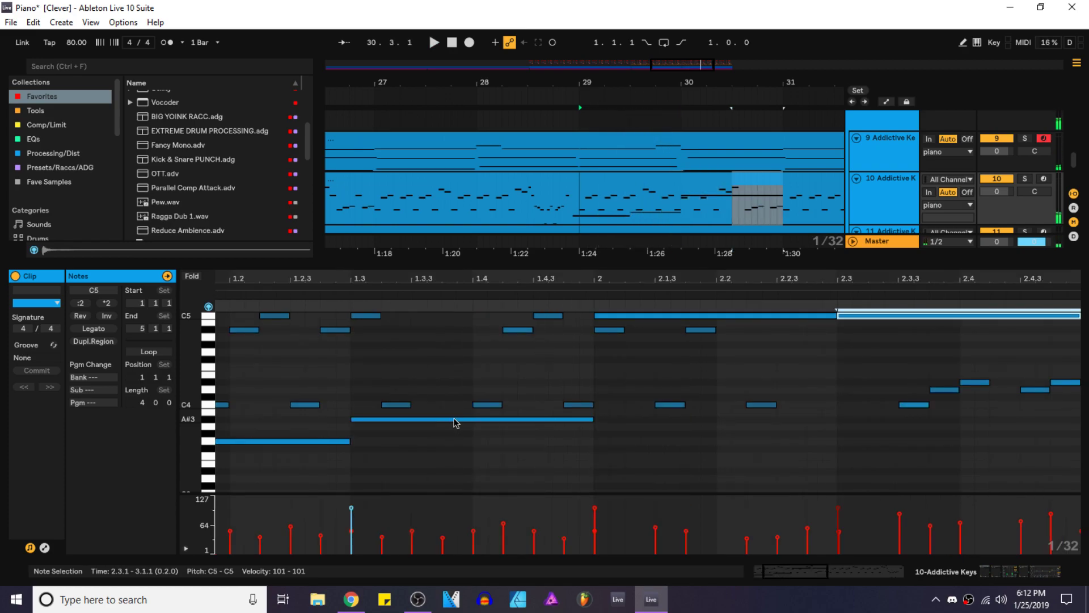
pyautogui.hotkey('ctrl', 'z')
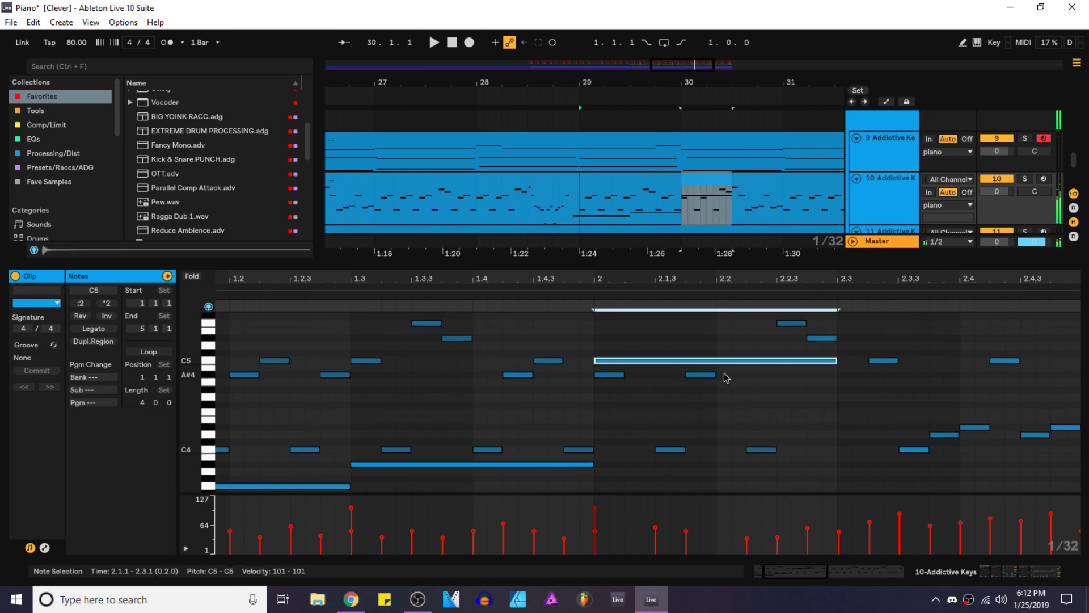
pyautogui.press('Up')
pyautogui.press('Up')
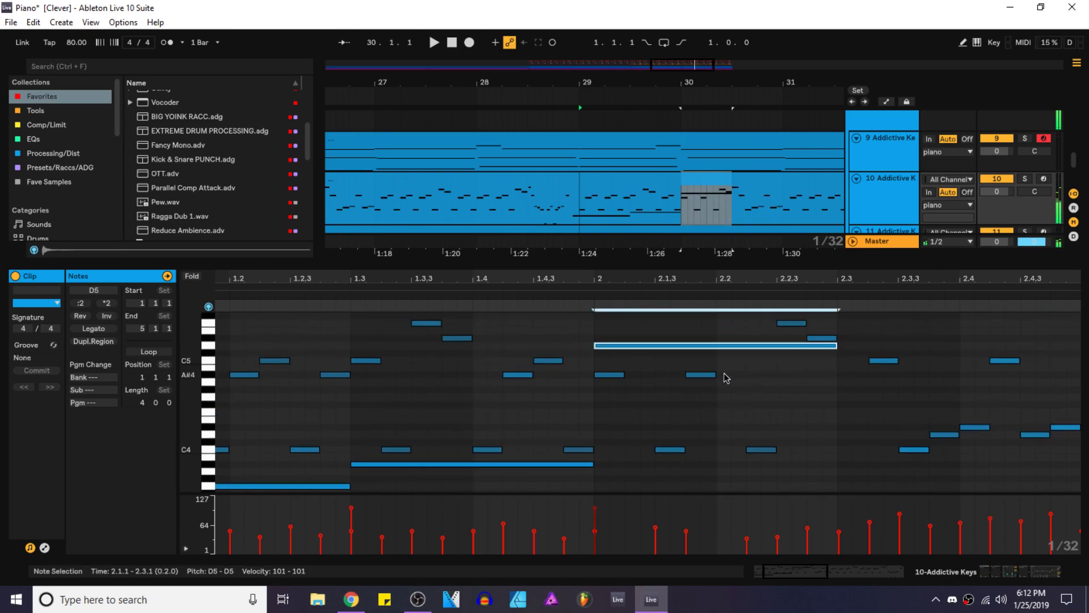
pyautogui.press('Up')
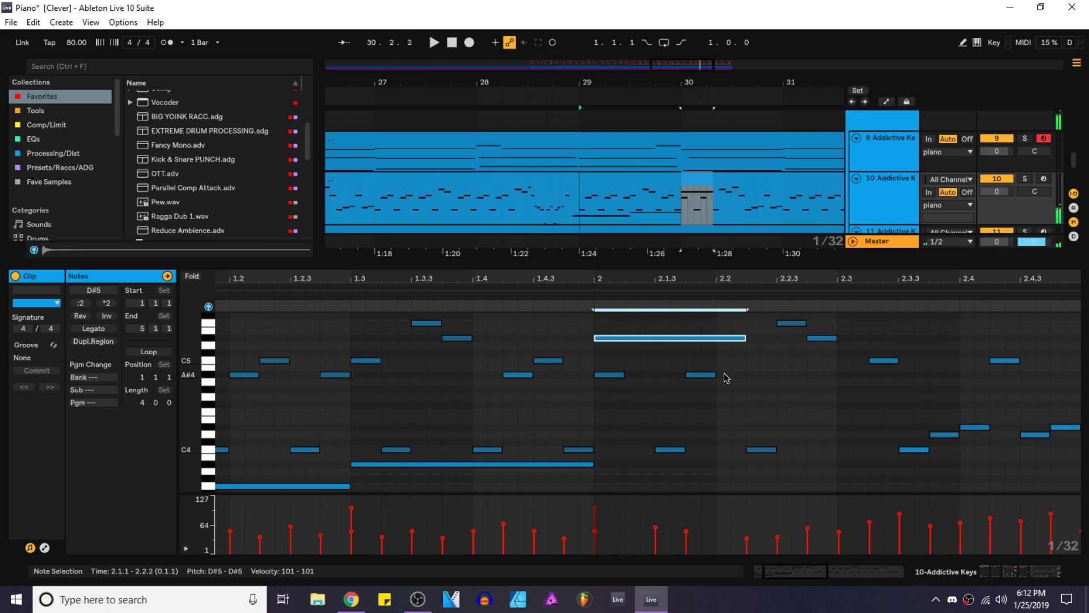
# Step: Duplicate the D#5 note to 2.2.1, lower the copy to D5 and play the passage
pyautogui.hotkey('ctrl', 'd')
pyautogui.press('Down')
pyautogui.press('space')
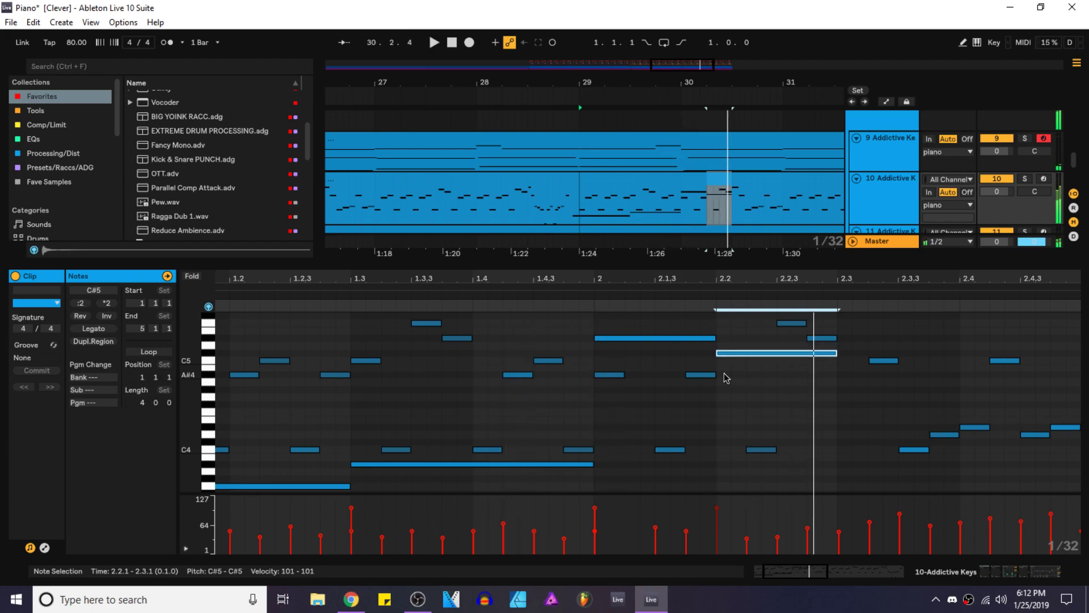
# Step: Duplicate the last note to 2.3.1, lower the copy to C3 and lengthen it to two beats
pyautogui.hotkey('ctrl', 'd')
pyautogui.hotkey('shift', 'Down')
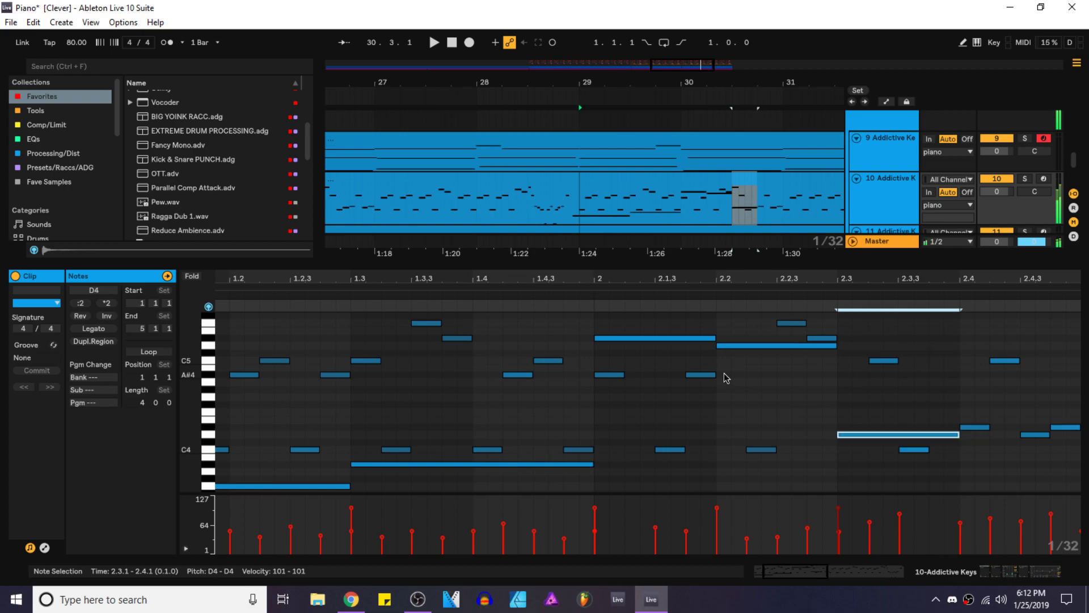
pyautogui.press('Down')
pyautogui.press('Down')
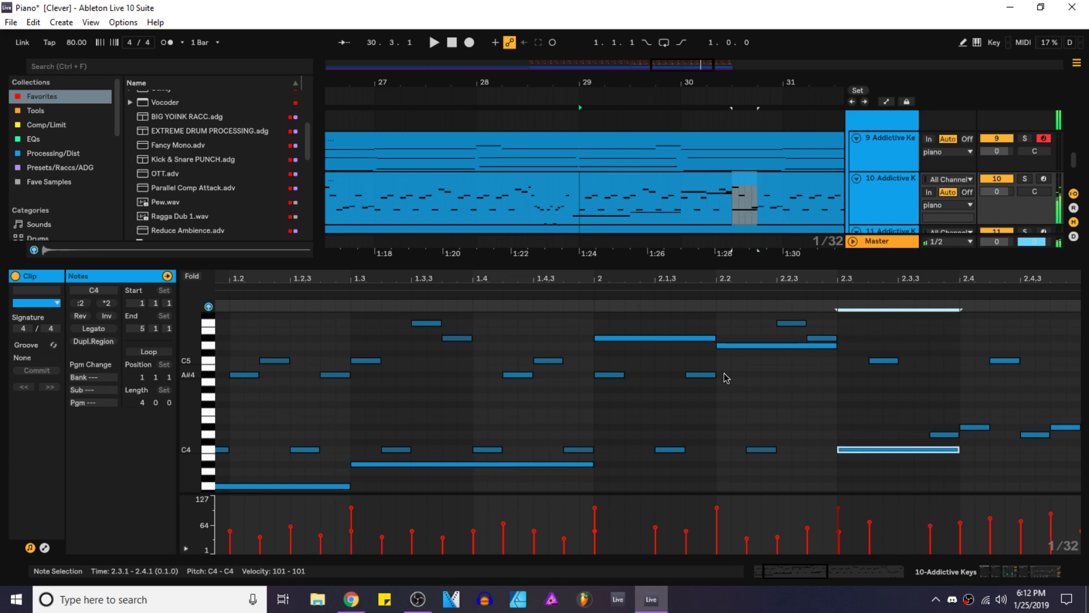
pyautogui.hotkey('shift', 'Down')
pyautogui.hotkey('shift', 'Right')
pyautogui.hotkey('shift', 'Right')
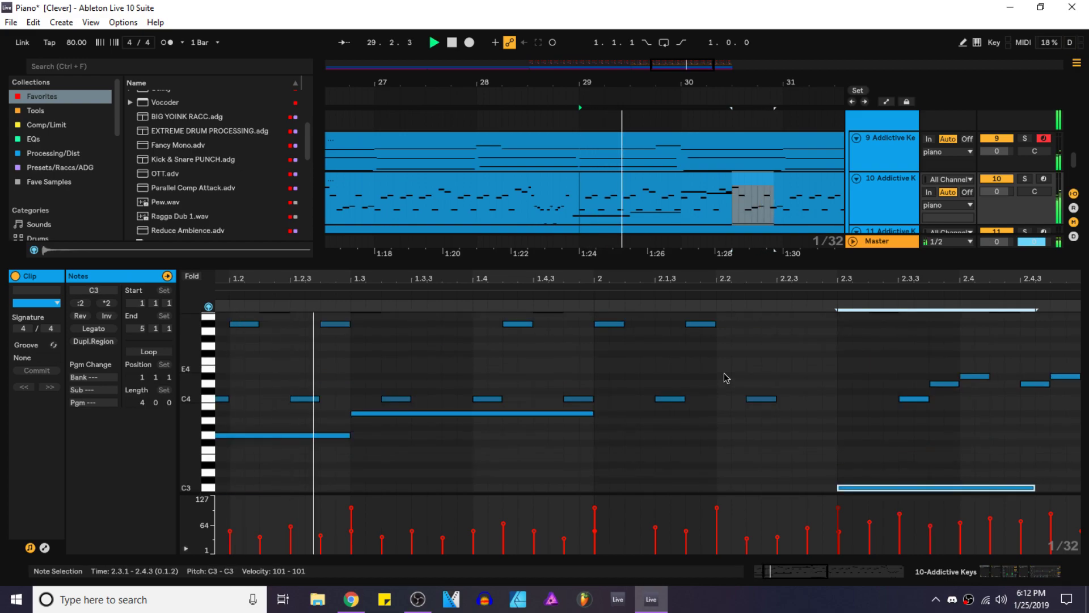
pyautogui.hotkey('shift', 'Right')
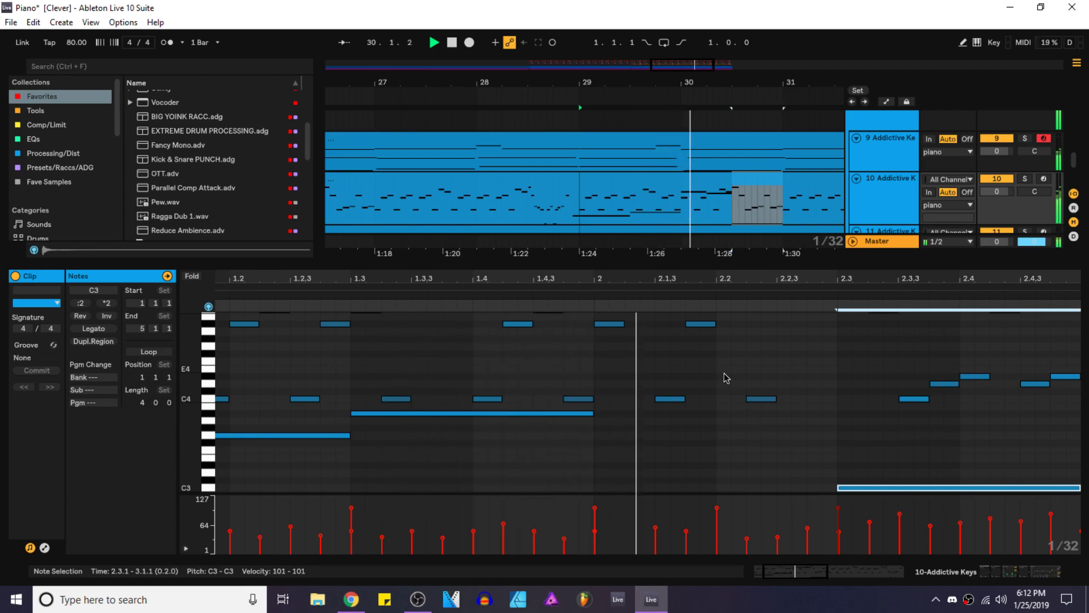
# Step: Raise the two-beat C3 note at 2.3.1 by one octave to C4
pyautogui.scroll(3, 685, 346)
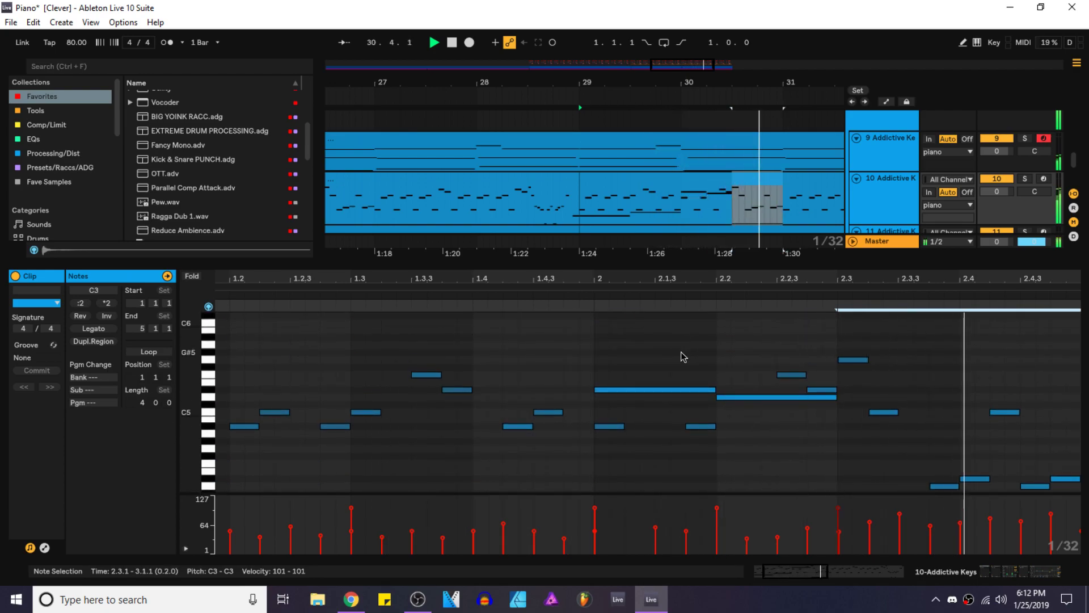
pyautogui.press('space')
pyautogui.scroll(-2, 783, 405)
pyautogui.moveTo(886, 457); pyautogui.dragTo(902, 542)
pyautogui.moveTo(858, 505); pyautogui.dragTo(873, 492)
pyautogui.scroll(-3, 874, 494)
pyautogui.moveTo(857, 414); pyautogui.dragTo(887, 479)
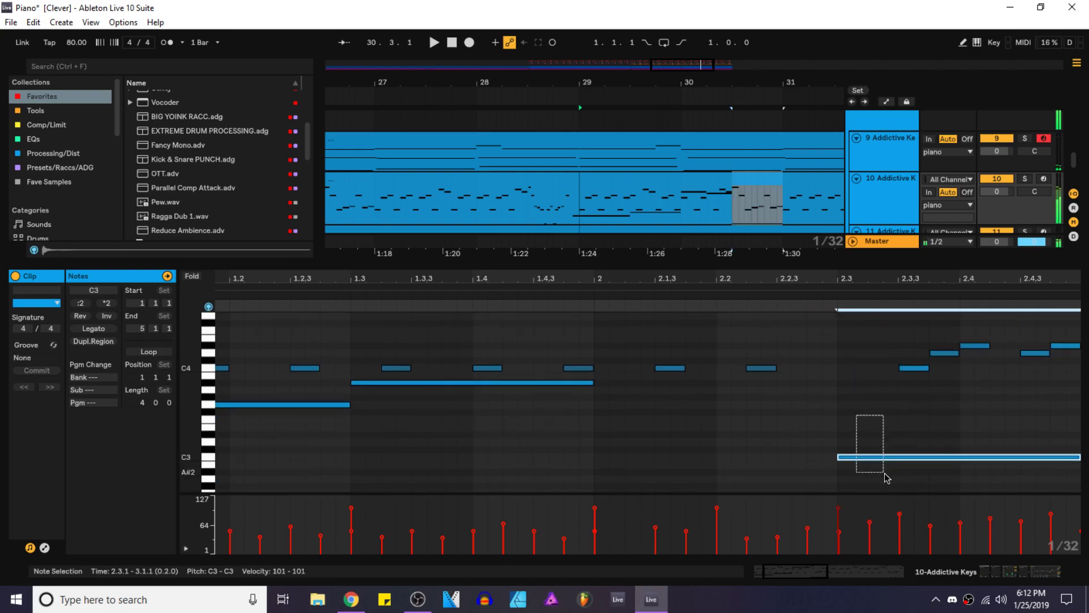
pyautogui.hotkey('shift', 'Up')
pyautogui.press('space')
# Step: Lower the D#5 note at 2.1.1 by one octave to D#4 and play the passage
pyautogui.scroll(5, 893, 478)
pyautogui.moveTo(673, 364); pyautogui.dragTo(678, 409)
pyautogui.press('space')
pyautogui.scroll(-2, 675, 372)
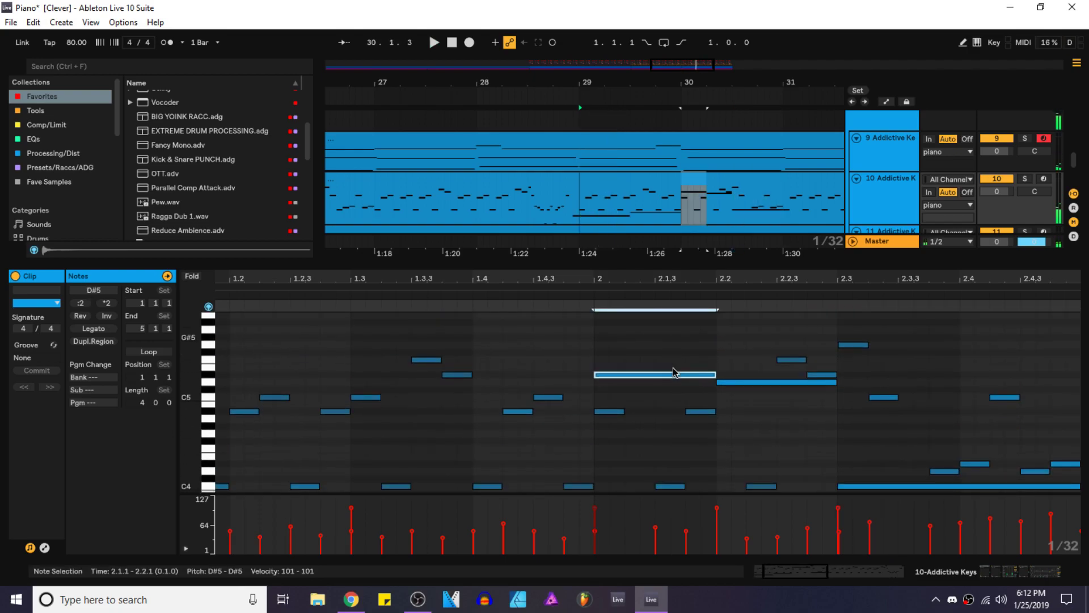
pyautogui.hotkey('shift', 'Down')
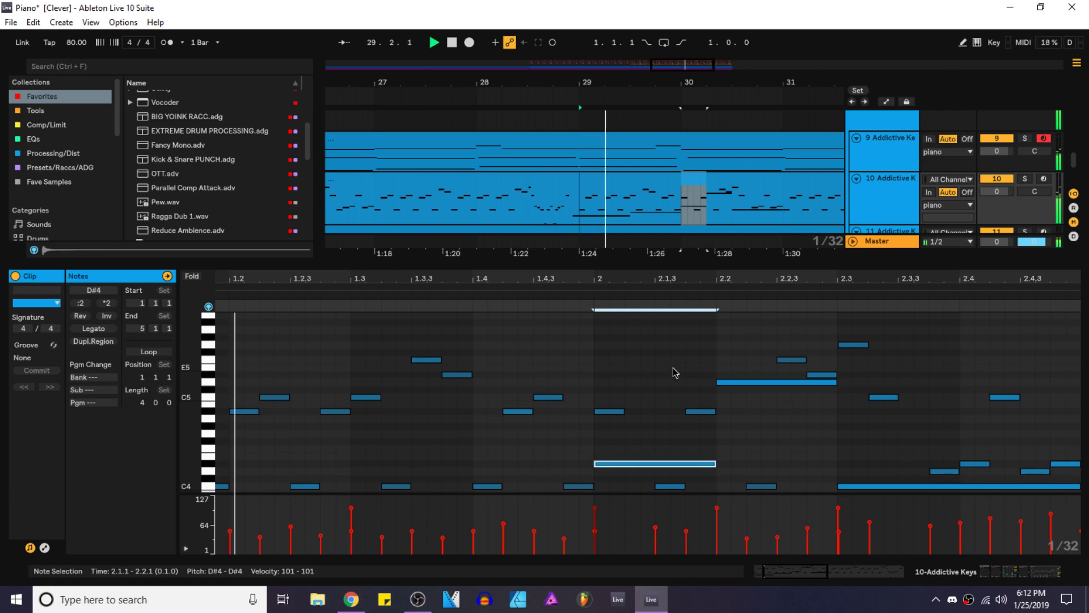
pyautogui.scroll(-2, 863, 438)
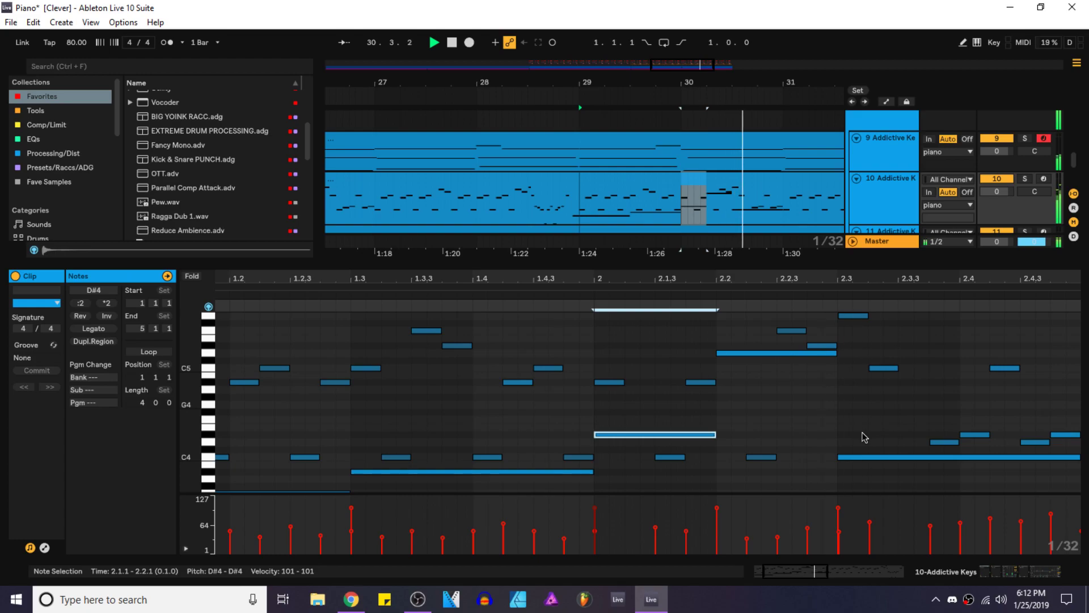
# Step: Try adding a lowered duplicate of the two-beat C4 note at 3.1.1
pyautogui.hscroll(3, 874, 412)
pyautogui.keyDown('ctrl'); pyautogui.scroll(-3, 737, 426); pyautogui.keyUp('ctrl')
pyautogui.scroll(-2, 705, 462)
pyautogui.click(588, 419)
pyautogui.hotkey('ctrl', 'd')
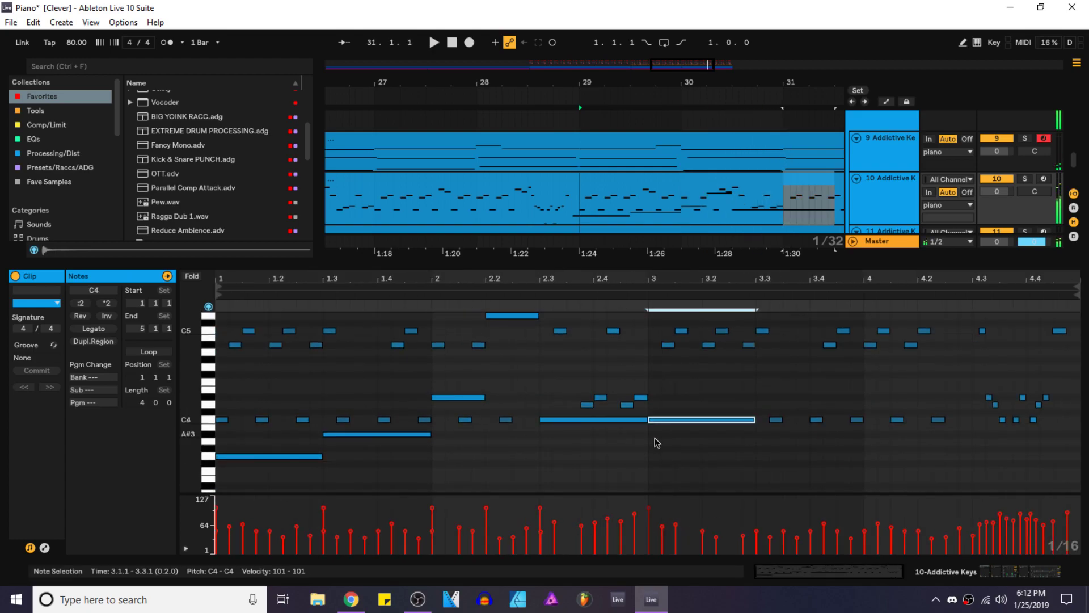
pyautogui.hotkey('shift', 'Down')
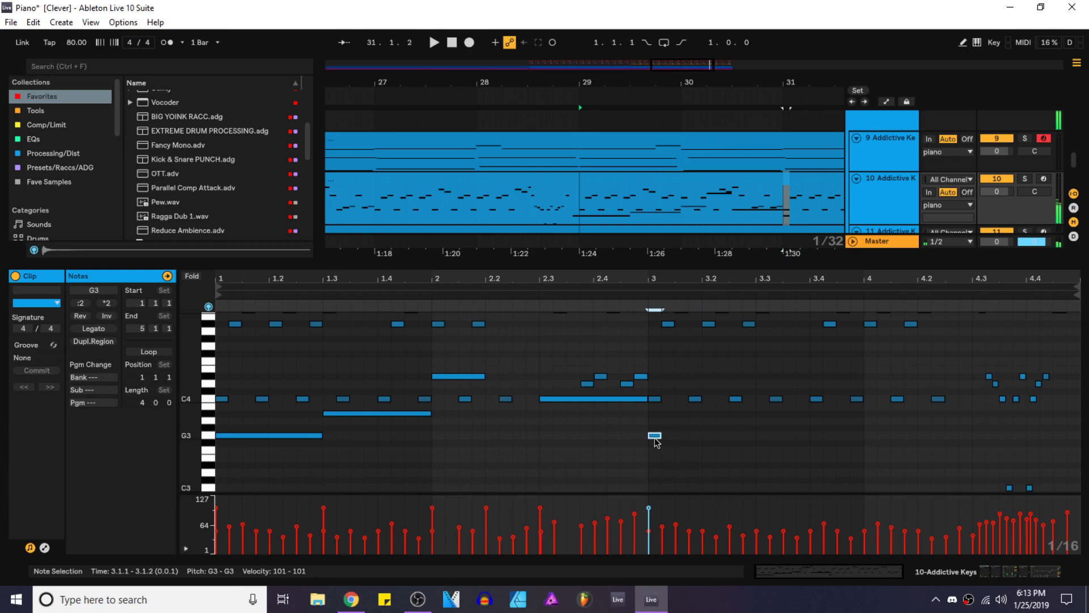
pyautogui.hotkey('ctrl', 'z')
# Step: Place a row of eight short, evenly spaced G3 notes across bar 3 and play the passage
pyautogui.press('space')
pyautogui.moveTo(970, 432); pyautogui.dragTo(651, 436)
pyautogui.scroll(4, 670, 442)
pyautogui.scroll(-3, 656, 488)
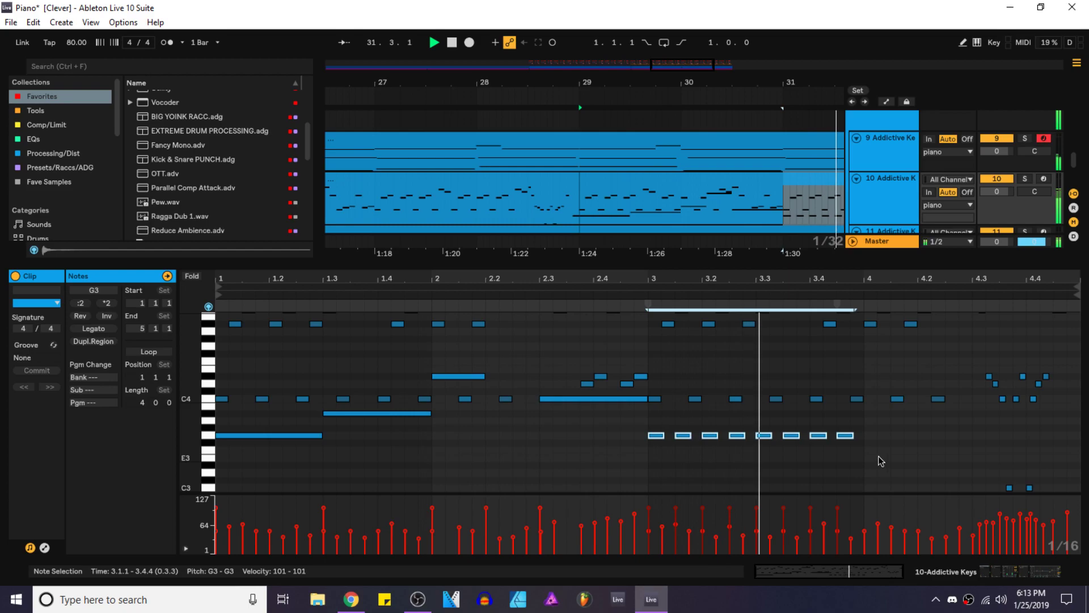
pyautogui.scroll(2, 875, 451)
pyautogui.press('space')
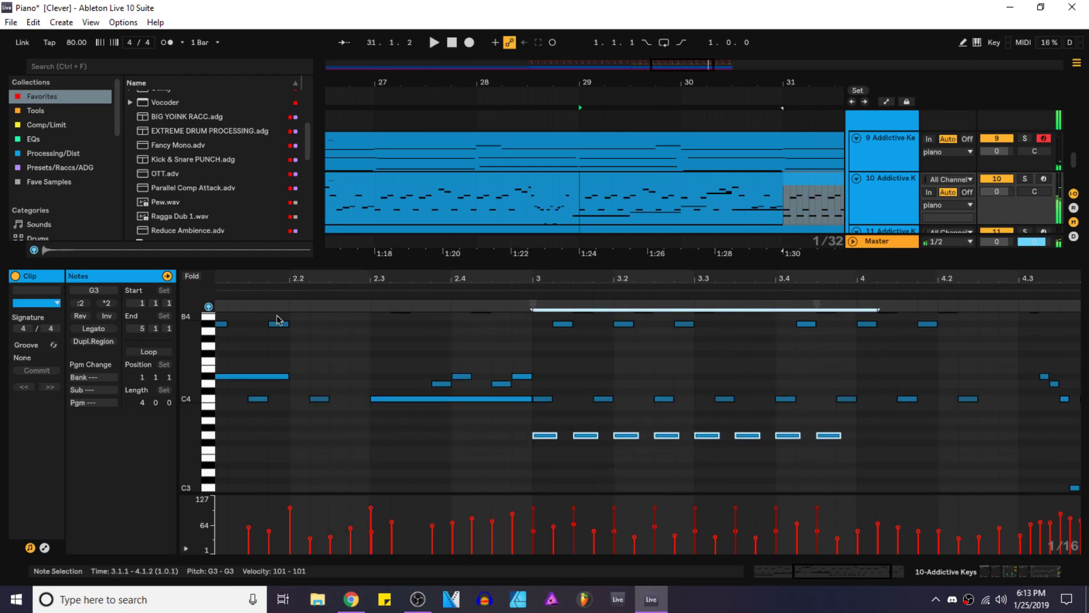
# Step: Try halving the timing of the eight G3 notes and duplicating them to fill bar 3
pyautogui.click(81, 304)
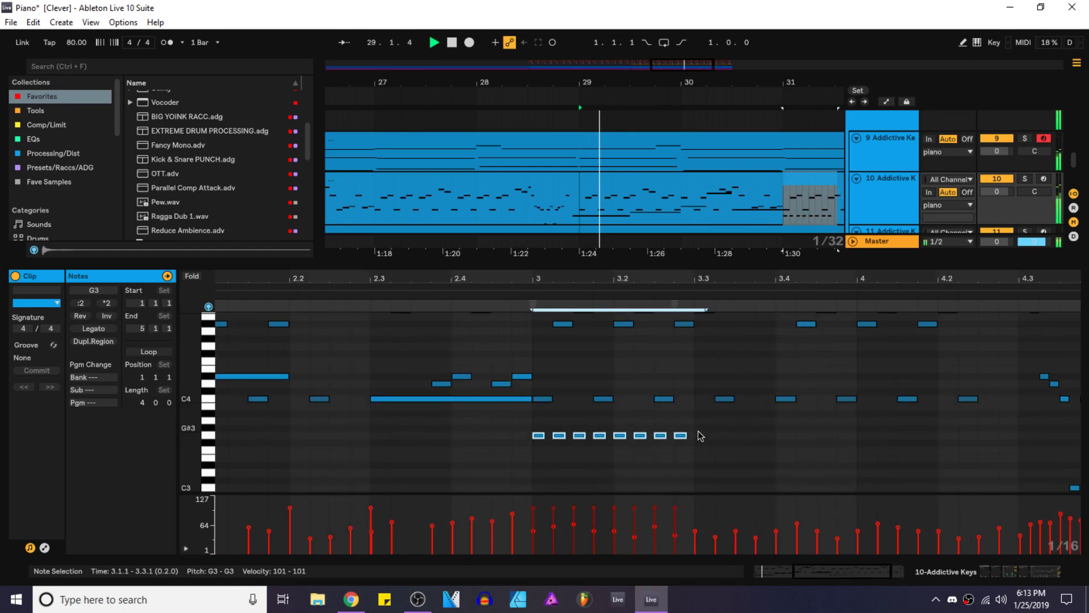
pyautogui.hotkey('ctrl', 'd')
pyautogui.click(536, 447)
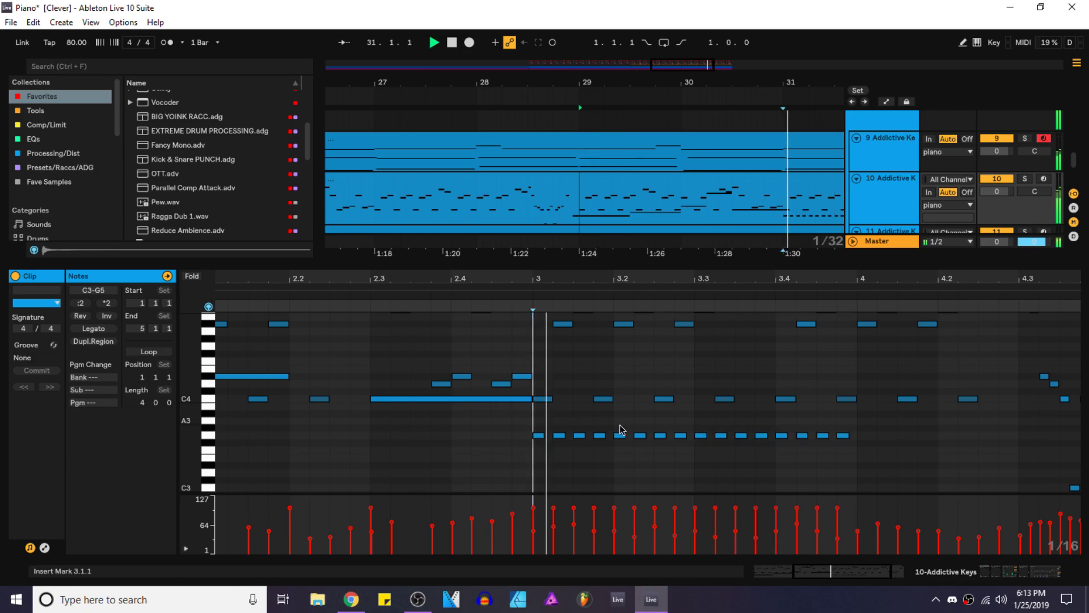
pyautogui.press('space')
# Step: Try lowering the second bass note of bar 3 to F3 and raising the fourth to C4, playing from 3.1.1
pyautogui.moveTo(871, 427); pyautogui.dragTo(566, 449)
pyautogui.press('Delete')
pyautogui.moveTo(534, 413); pyautogui.dragTo(565, 452)
pyautogui.hotkey('ctrl', 'z')
pyautogui.click(580, 436)
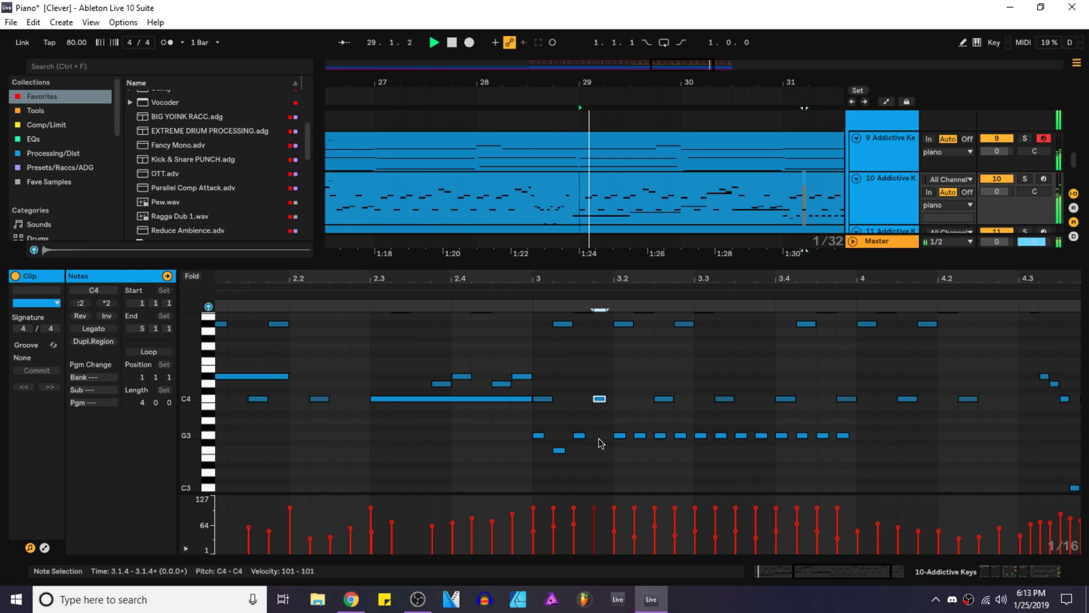
pyautogui.click(532, 421)
pyautogui.press('space')
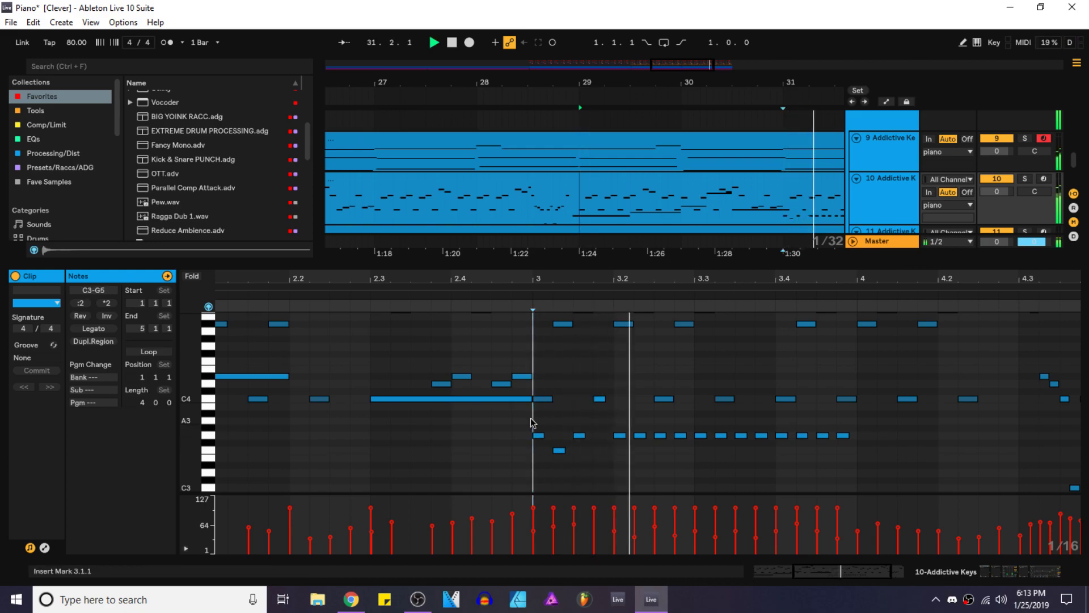
# Step: Undo the halved bass variation, extend the eight G3 notes end to end across bar 3 and play from 3.1.1
pyautogui.press('space')
pyautogui.hotkey('ctrl', 'z')
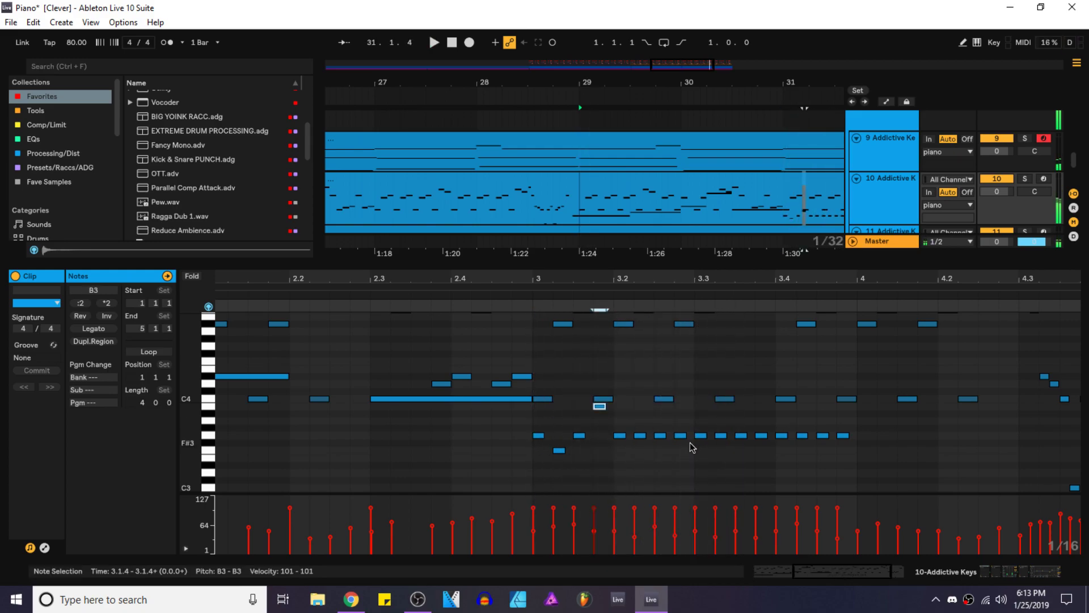
pyautogui.hotkey('ctrl', 'z')
pyautogui.hotkey('ctrl', 'z')
pyautogui.hotkey('ctrl', 'z')
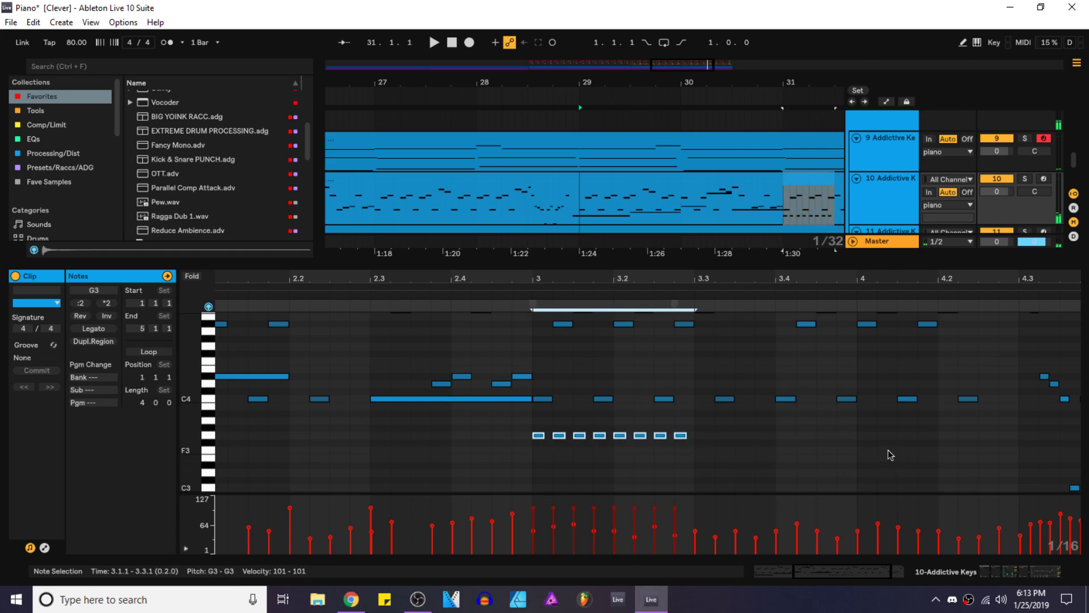
pyautogui.click(556, 355)
pyautogui.press('space')
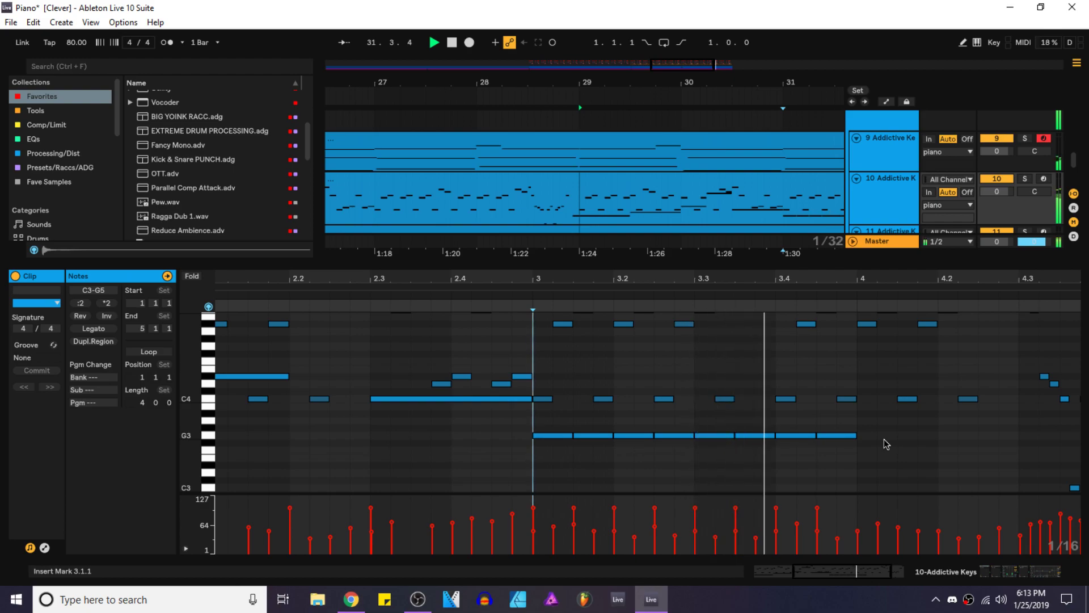
# Step: Lower the last three G3 notes of bar 3 by two semitones to F3
pyautogui.click(792, 434)
pyautogui.moveTo(757, 427); pyautogui.dragTo(897, 510)
pyautogui.press('Down')
pyautogui.press('Down')
pyautogui.keyDown('ctrl'); pyautogui.scroll(-3, 883, 488); pyautogui.keyUp('ctrl')
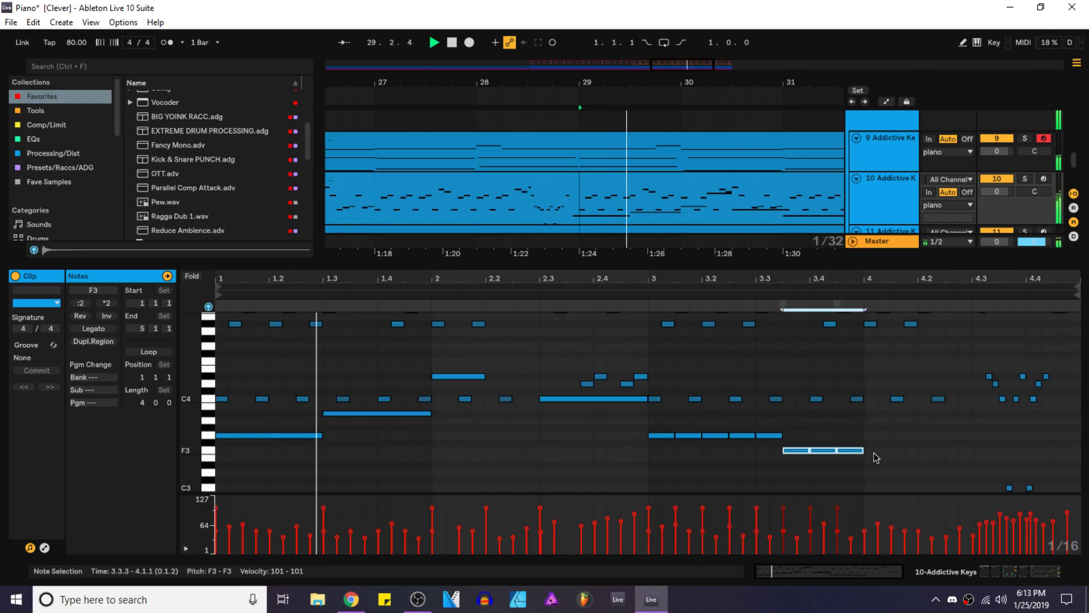
# Step: Duplicate the bass notes of the clip's first two bars to 3.1.1 and play the result
pyautogui.keyDown('ctrl'); pyautogui.scroll(-3, 562, 148); pyautogui.keyUp('ctrl')
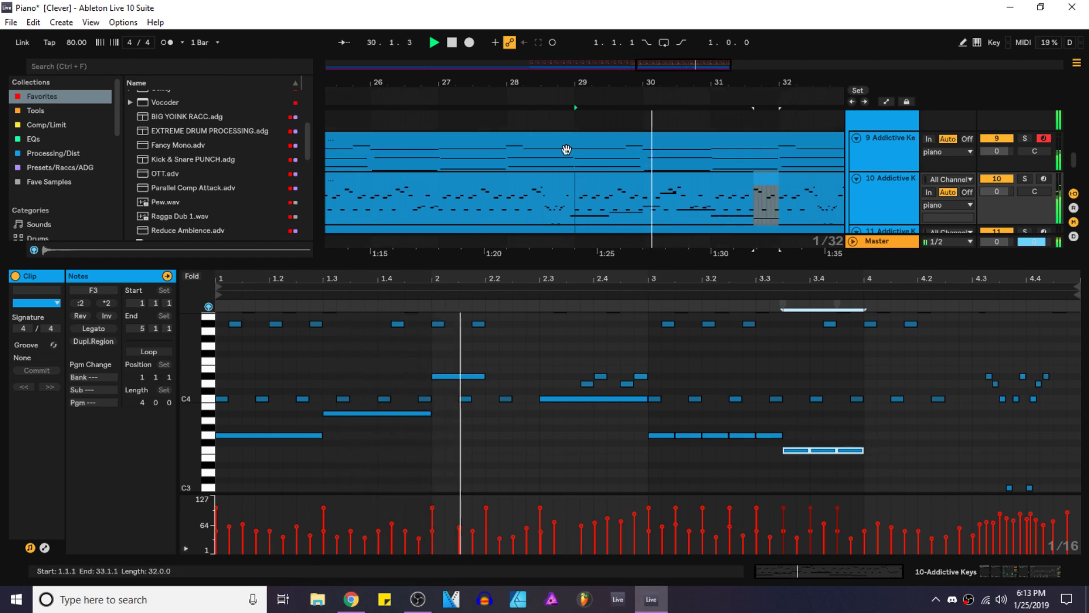
pyautogui.keyDown('ctrl'); pyautogui.scroll(1, 559, 149); pyautogui.keyUp('ctrl')
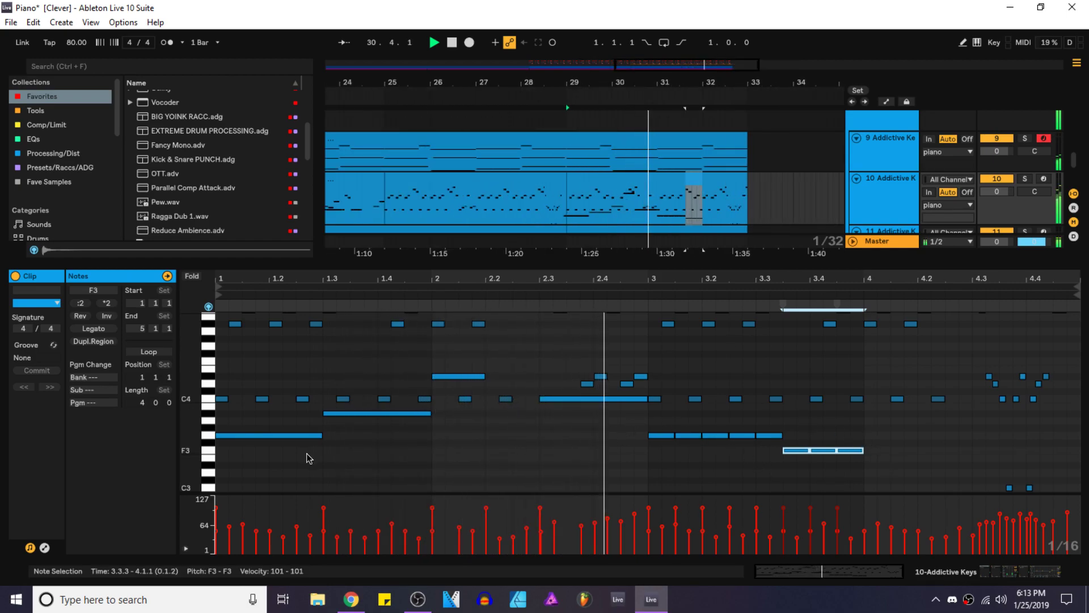
pyautogui.moveTo(262, 462); pyautogui.dragTo(643, 355)
pyautogui.hotkey('ctrl', 'd')
pyautogui.press('space')
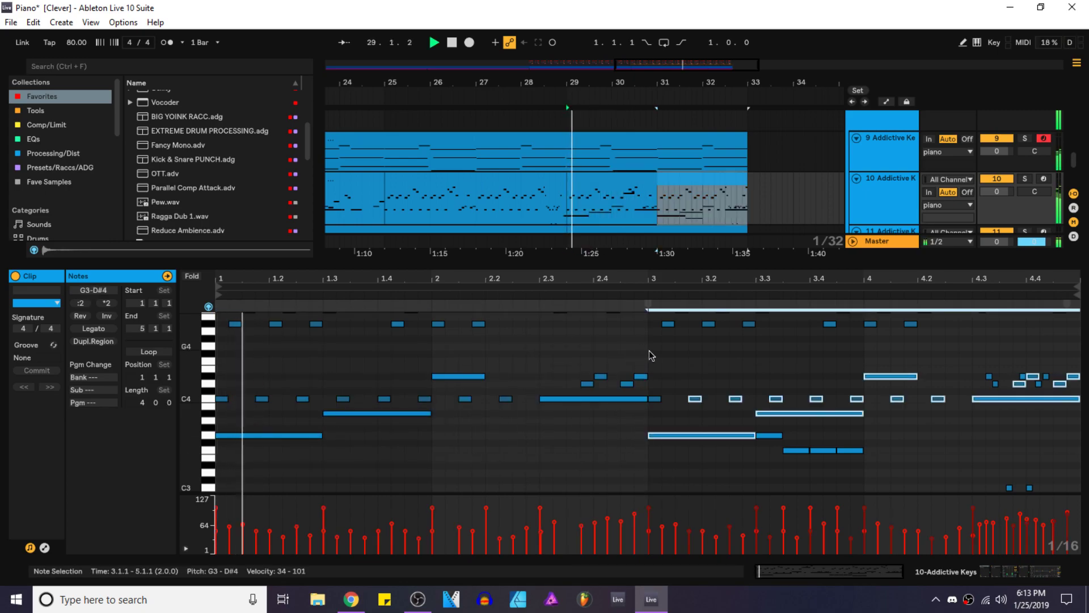
pyautogui.click(649, 358)
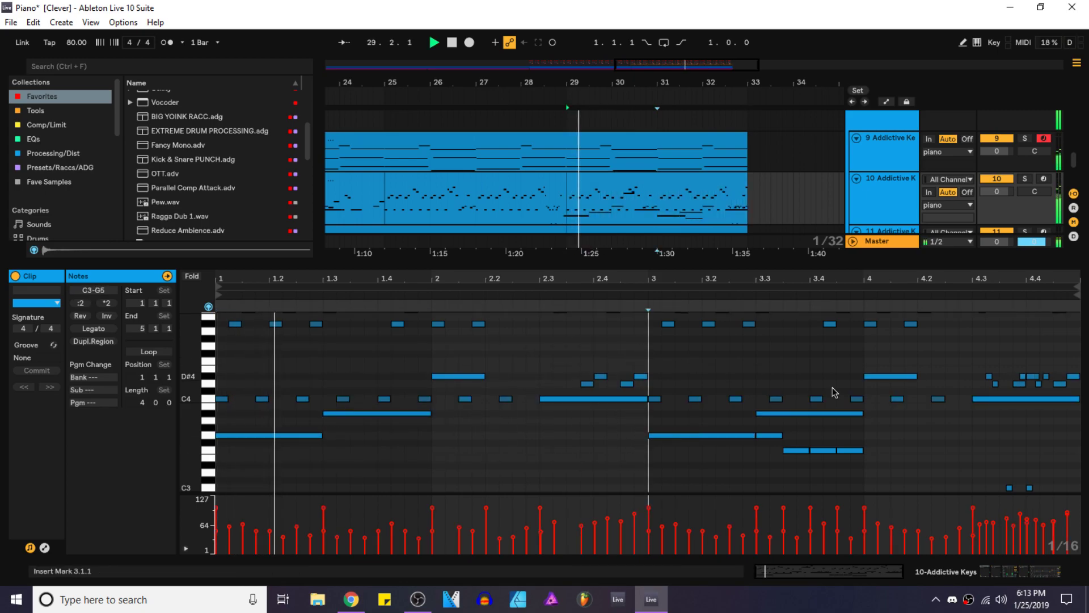
# Step: Delete the extra D4 and D#4 notes copied into beat 4.4
pyautogui.click(1026, 392)
pyautogui.click(1069, 392)
pyautogui.scroll(-3, 949, 402)
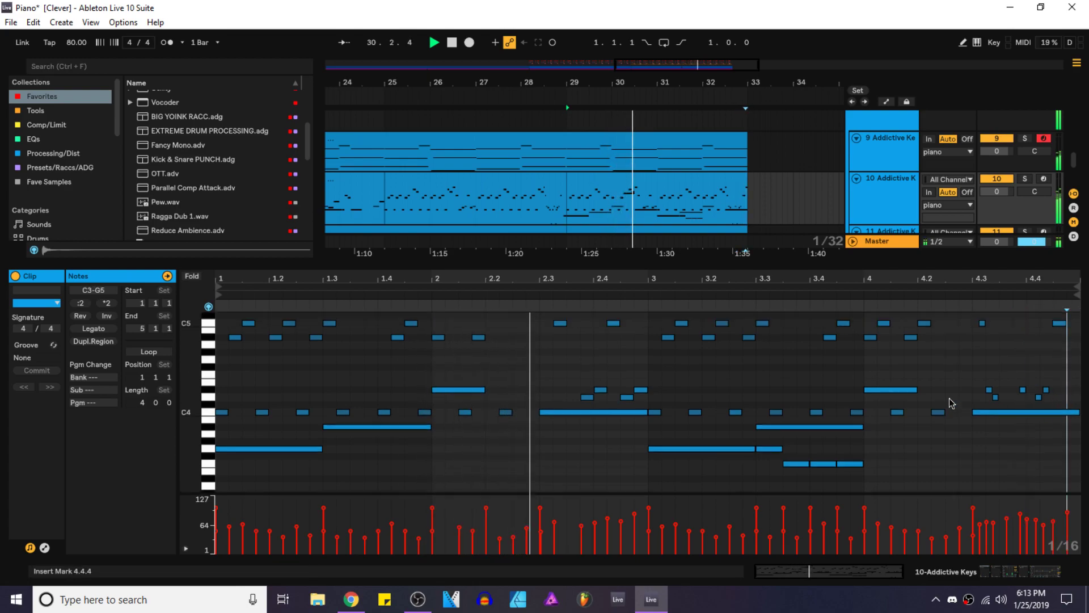
# Step: Shorten the C4 note at 2.3.1 to one beat, add a one-beat C3 copy at 2.4.1 and save the set
pyautogui.click(643, 353)
pyautogui.press('space')
pyautogui.click(645, 354)
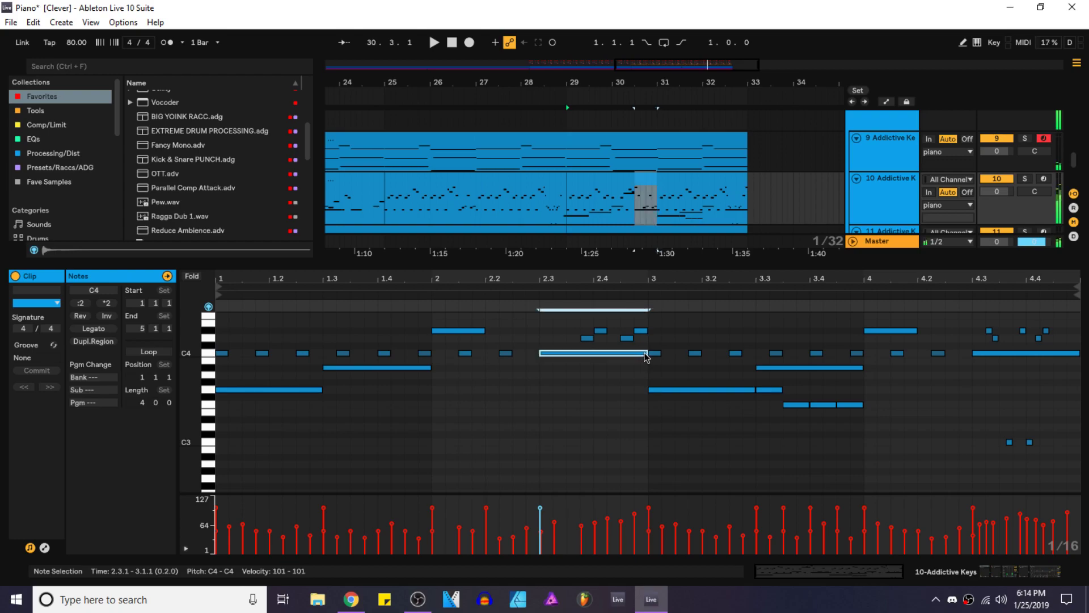
pyautogui.hotkey('ctrl', 'd')
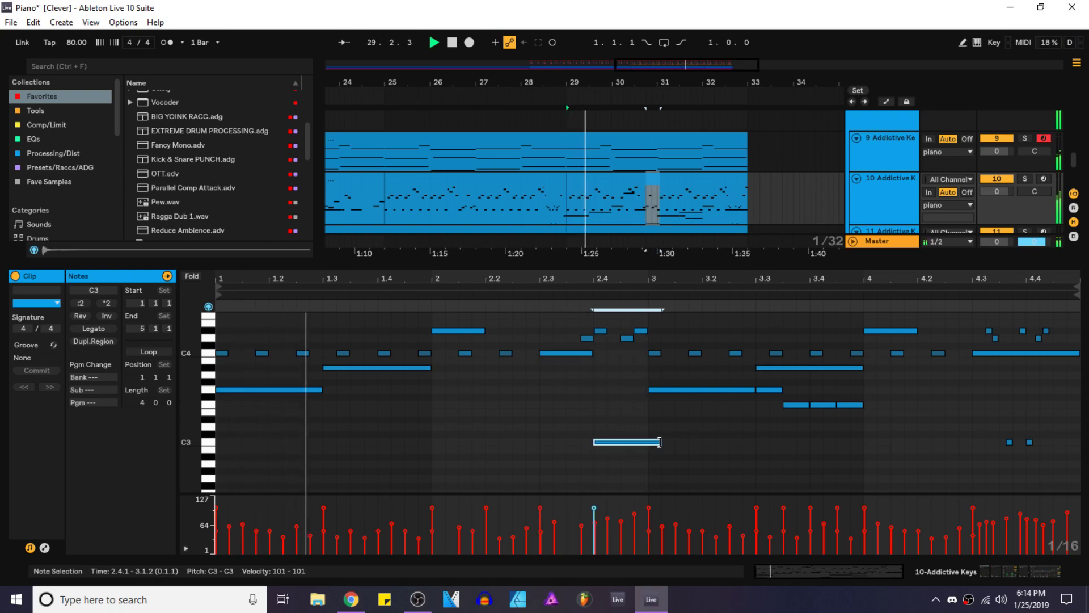
pyautogui.click(621, 413)
pyautogui.hotkey('ctrl', 's')
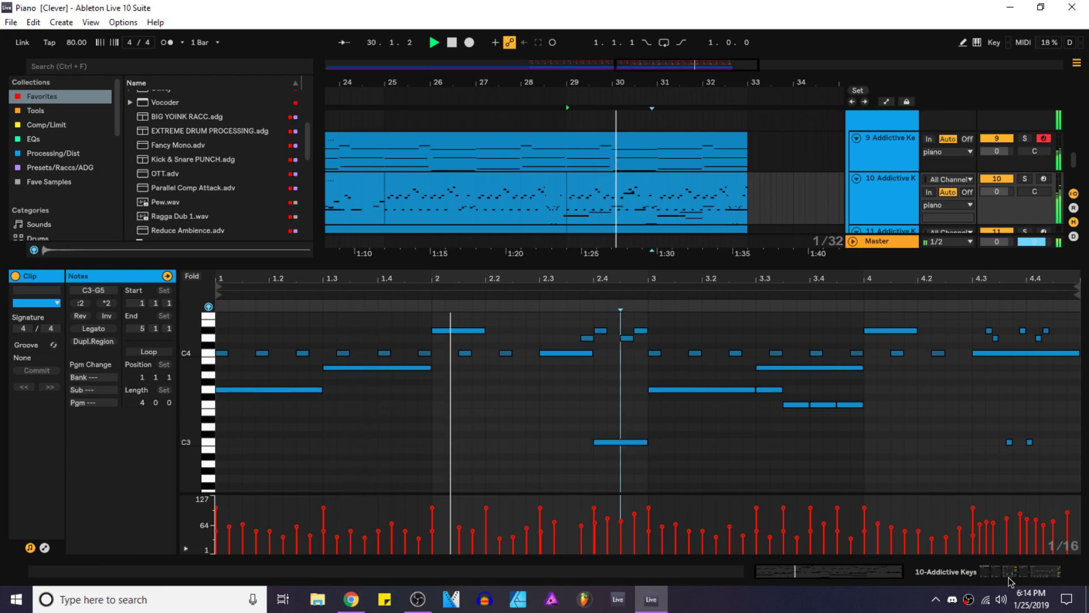
# Step: Raise the D#4 note at 4.1.1 by one octave to D#5
pyautogui.moveTo(616, 174); pyautogui.dragTo(528, 164)
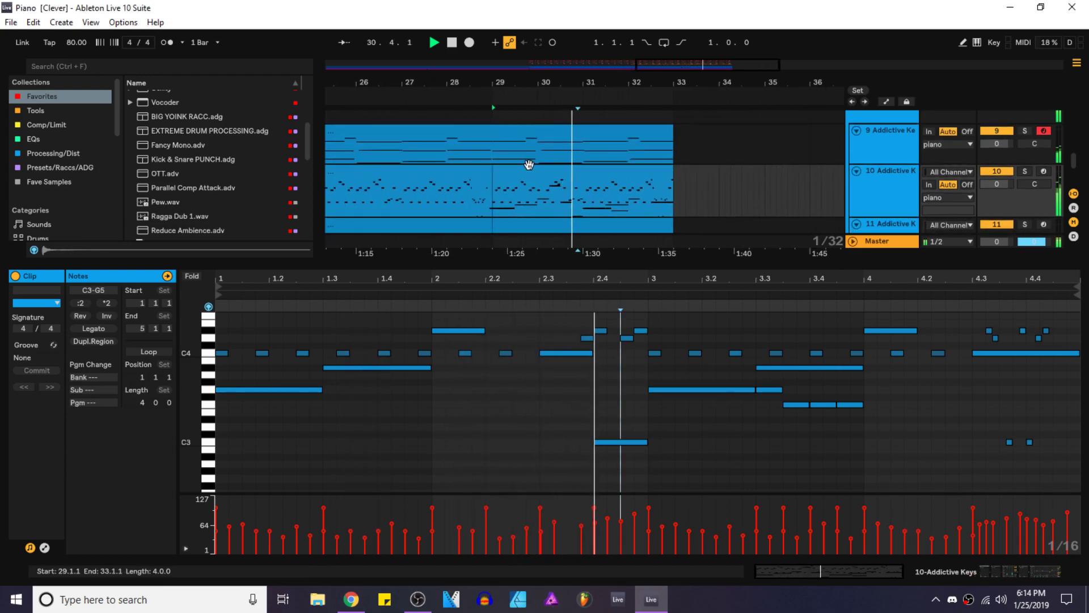
pyautogui.scroll(4, 681, 414)
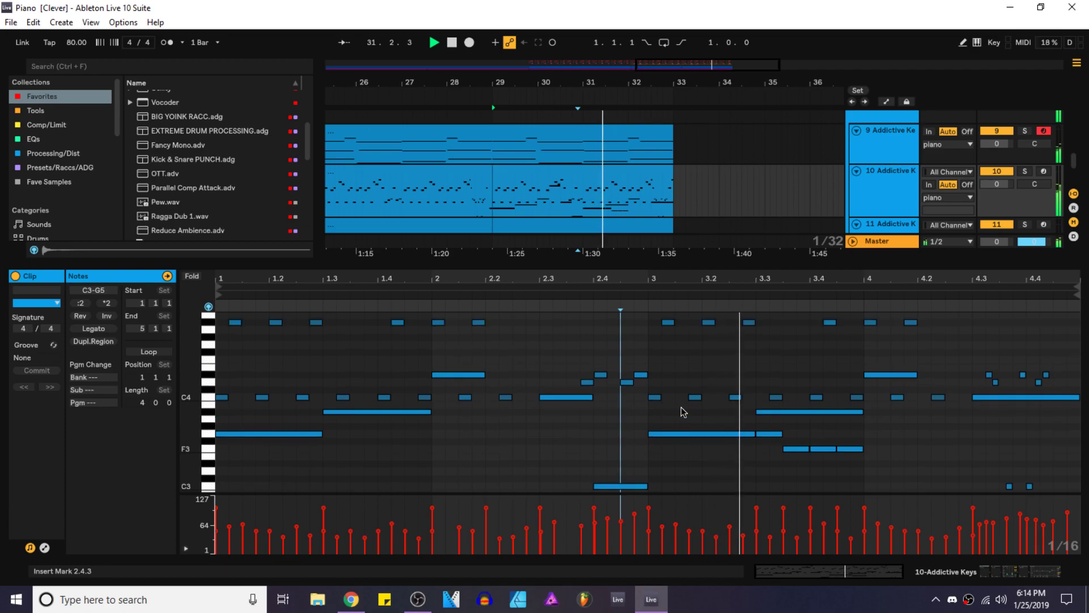
pyautogui.press('space')
pyautogui.scroll(1, 910, 401)
pyautogui.click(914, 404)
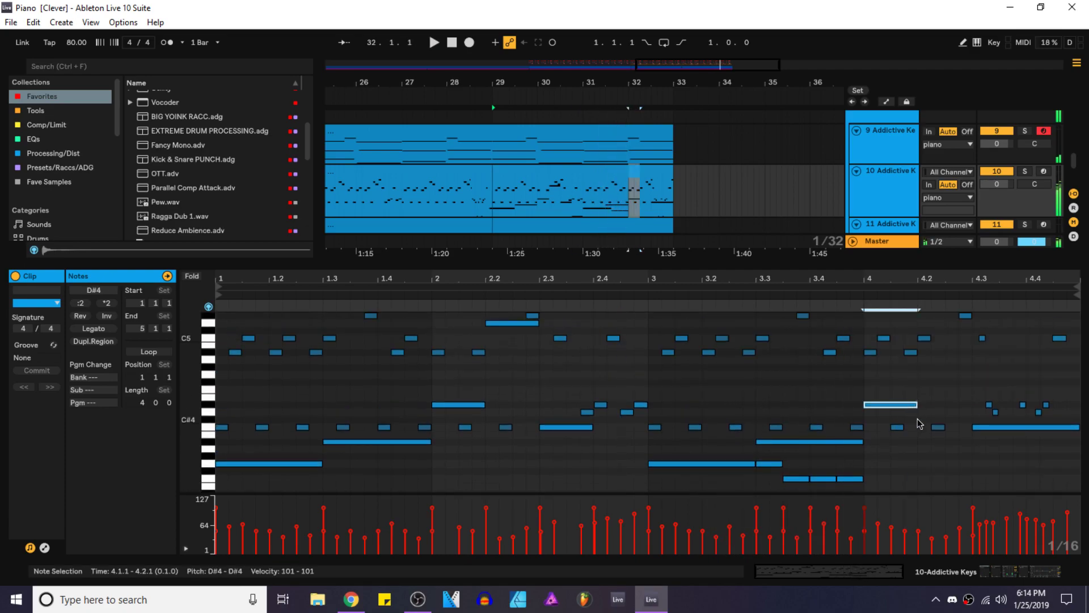
pyautogui.scroll(1, 908, 414)
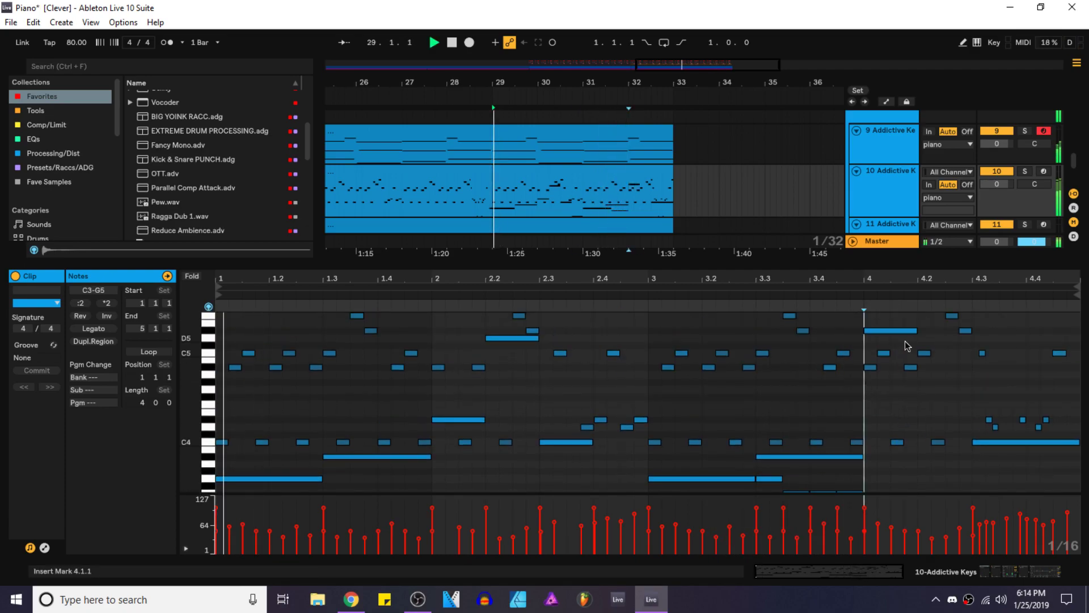
# Step: Duplicate the one-beat note at 4.1.1 to 4.2.1, lower the copy to D4 and play from 4.1.1
pyautogui.hotkey('ctrl', 'd')
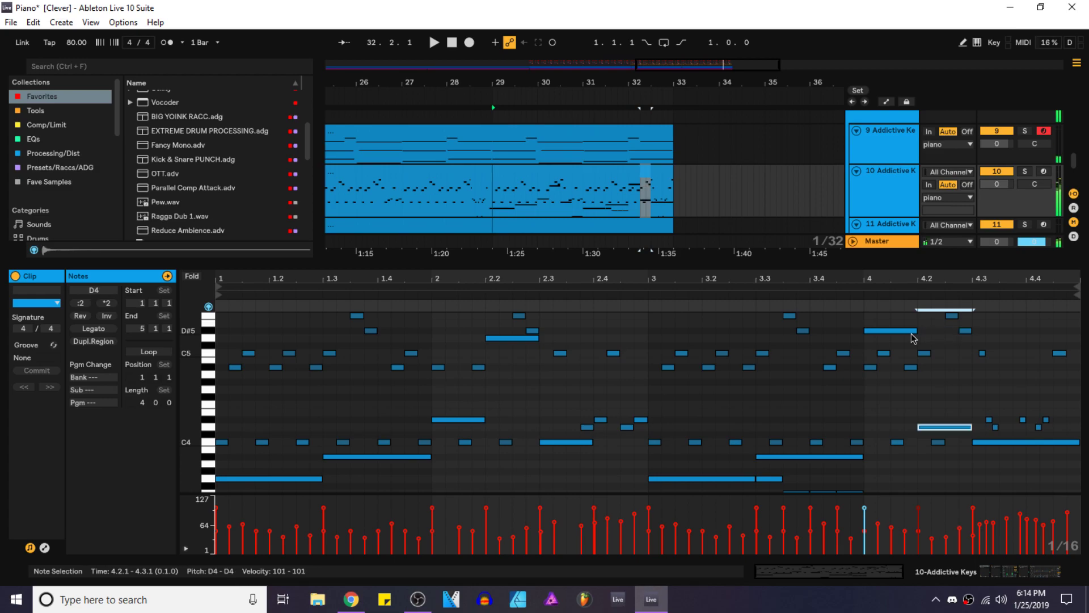
pyautogui.press('space')
pyautogui.click(864, 404)
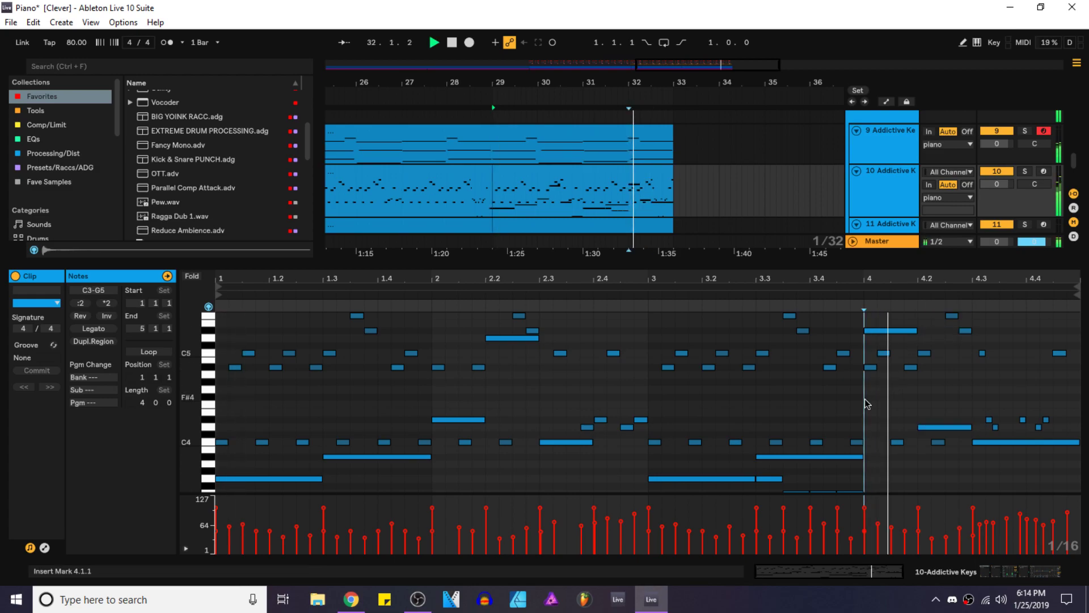
# Step: Shorten the C4 note at 4.3.1 to one beat, duplicate it to 4.4.1 and lower the copy to C3
pyautogui.click(1074, 443)
pyautogui.press('space')
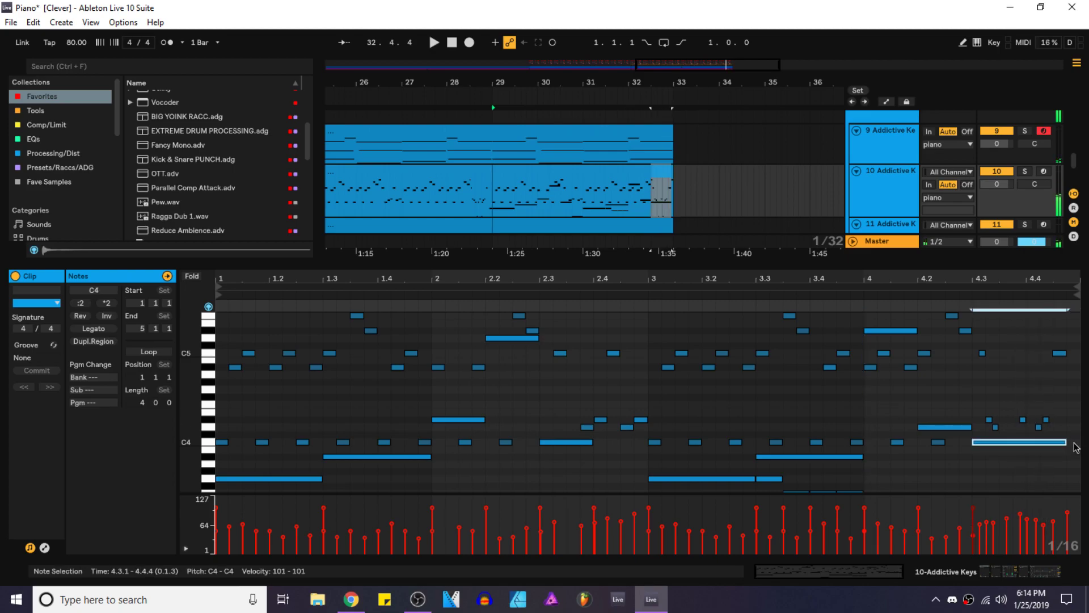
pyautogui.hotkey('ctrl', 'd')
pyautogui.hotkey('shift', 'Down')
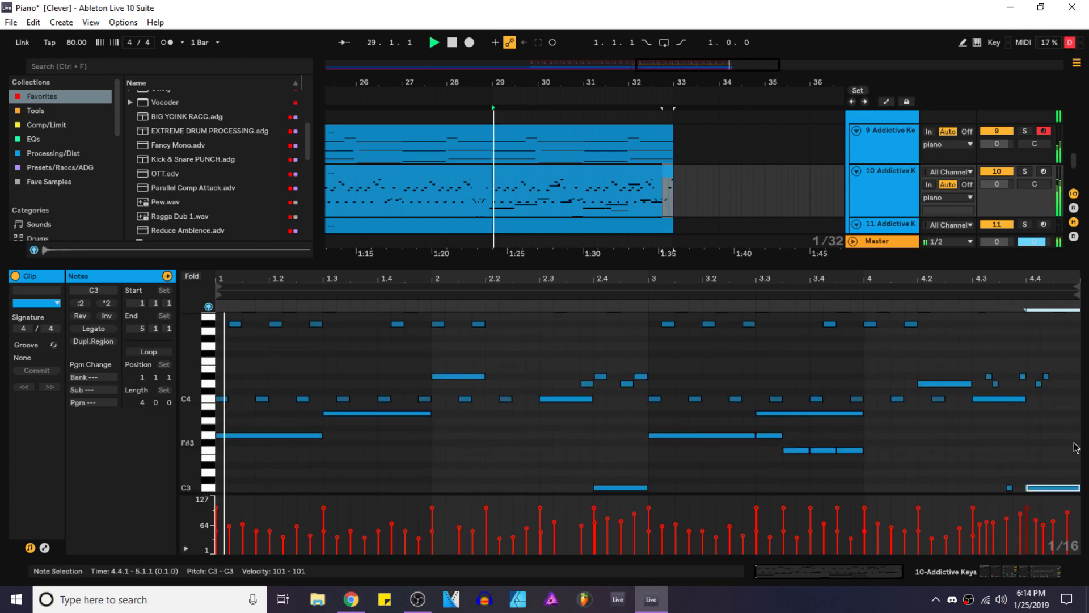
# Step: Show the piano track's device chain and play the arrangement from the earlier clip at bar 17
pyautogui.click(1022, 571)
pyautogui.scroll(-3, 489, 117)
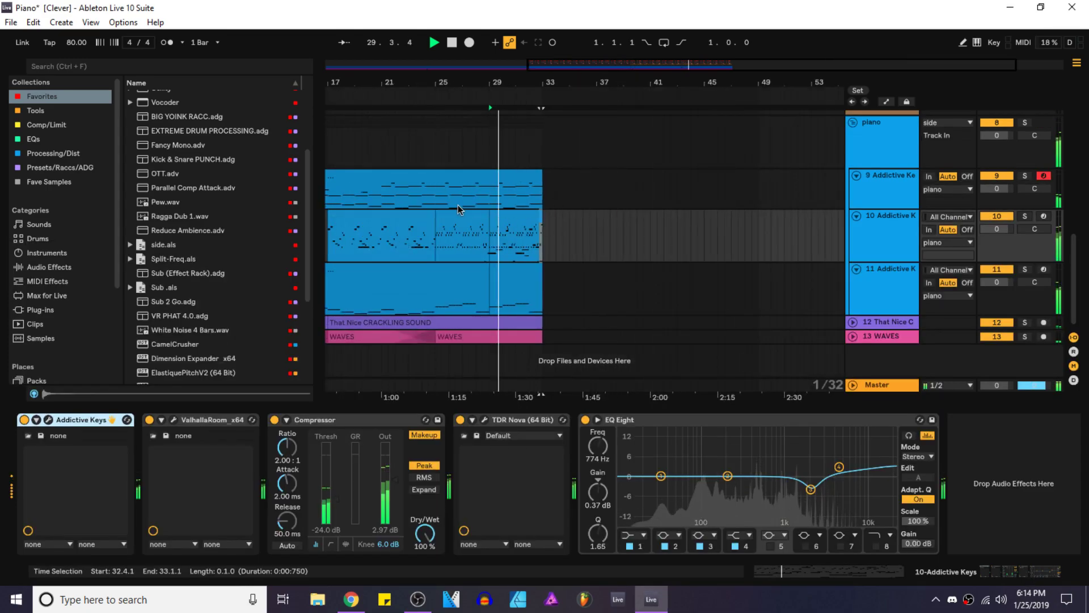
pyautogui.click(410, 230)
pyautogui.press('space')
pyautogui.press('space')
pyautogui.scroll(-2, 451, 223)
pyautogui.click(499, 217)
pyautogui.press('space')
pyautogui.press('space')
pyautogui.scroll(2, 452, 201)
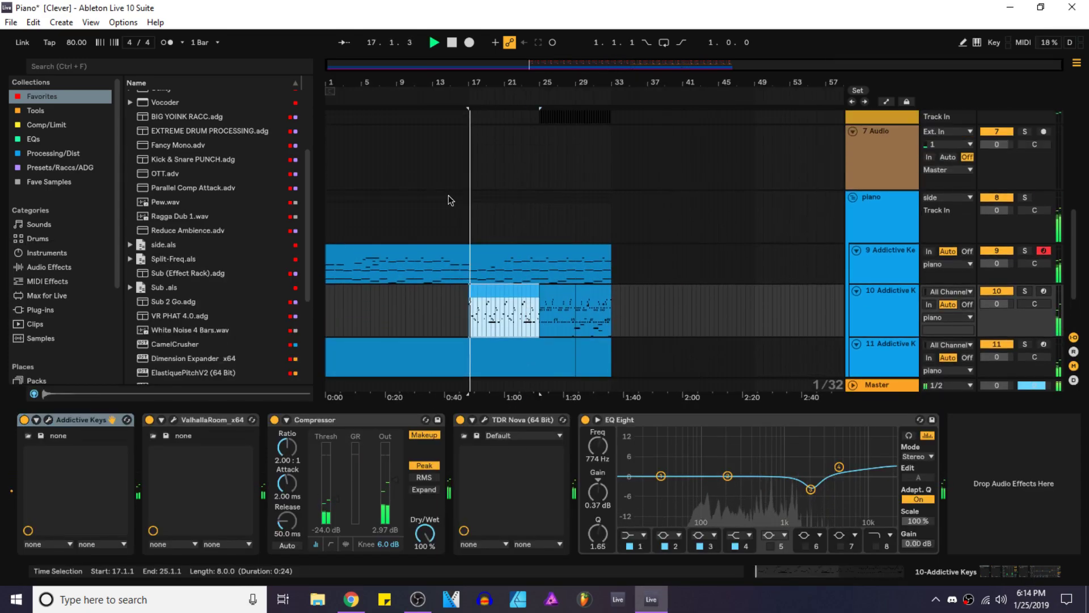
# Step: Play the arrangement from the empty audio track at 12.3.2 and hide the device view
pyautogui.click(429, 165)
pyautogui.scroll(1, 585, 250)
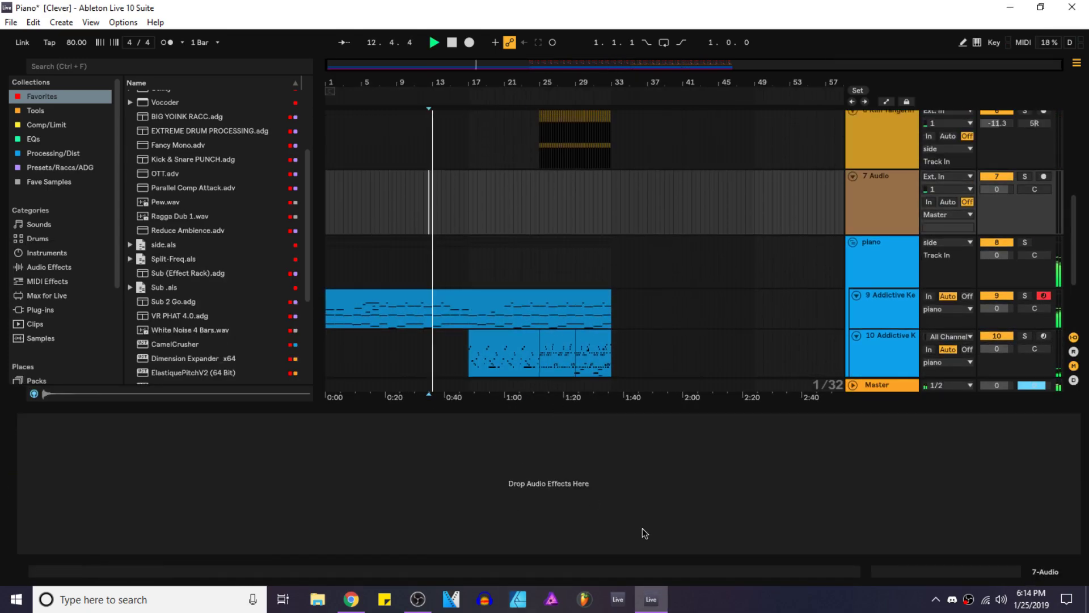
pyautogui.click(965, 573)
pyautogui.hotkey('ctrl', 'alt', 'l')
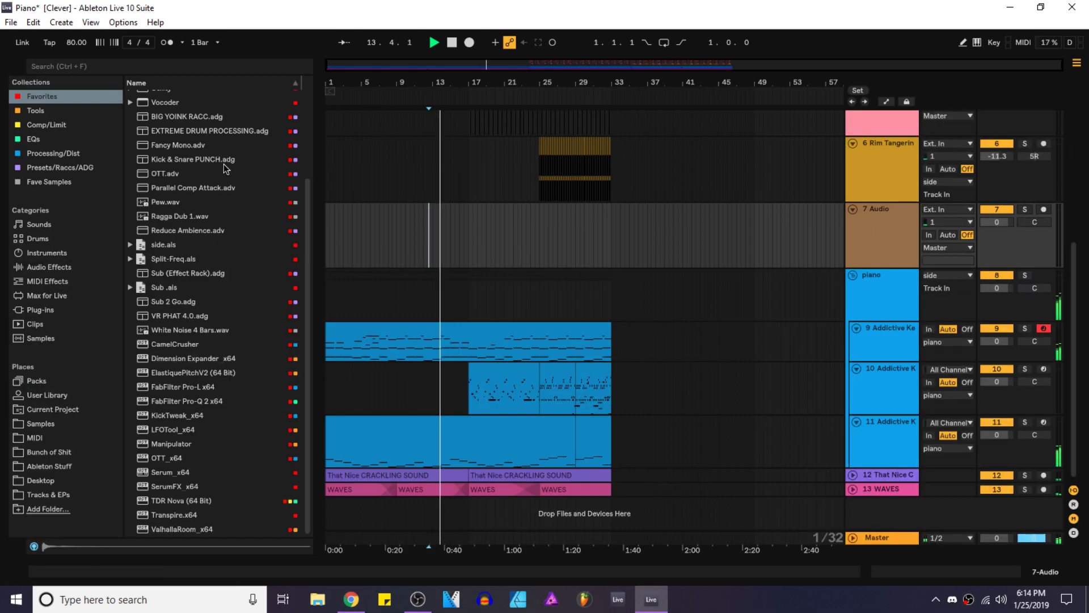
# Step: Lower the tempo to 75 BPM and save the set
pyautogui.moveTo(76, 43); pyautogui.dragTo(77, 49)
pyautogui.scroll(5, 438, 194)
pyautogui.hotkey('ctrl', 's')
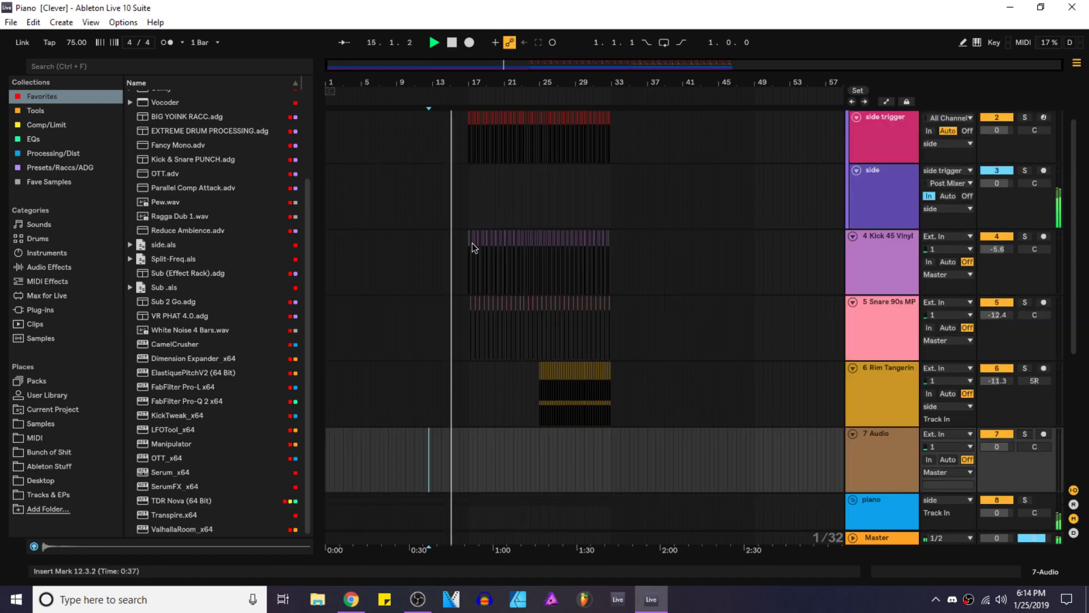
# Step: Fold the side group and collapse all arrangement tracks to minimum height
pyautogui.scroll(2, 472, 248)
pyautogui.scroll(5, 468, 216)
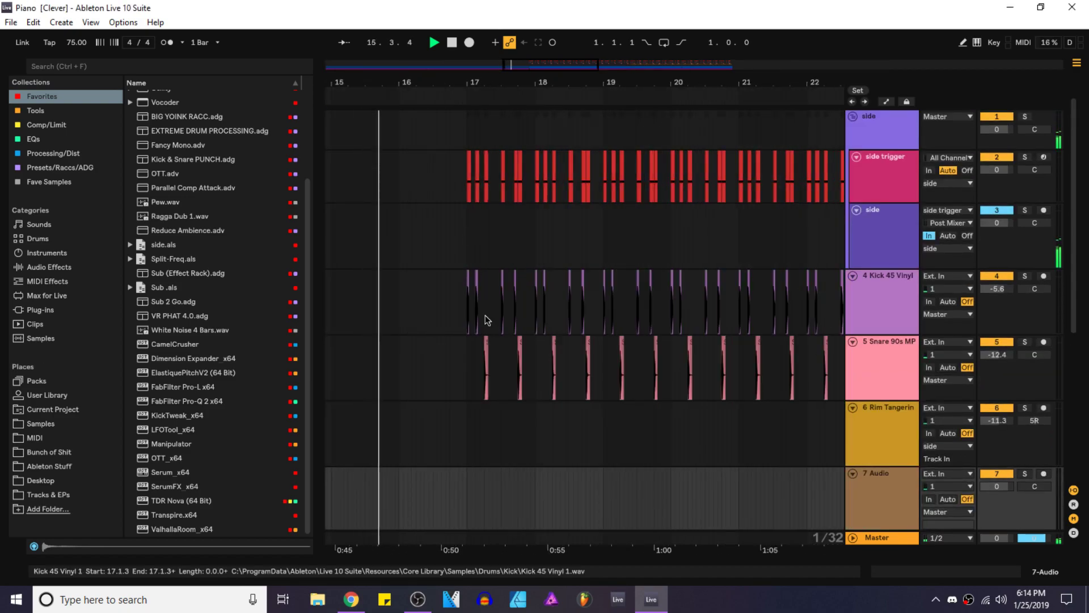
pyautogui.click(853, 117)
pyautogui.click(854, 131)
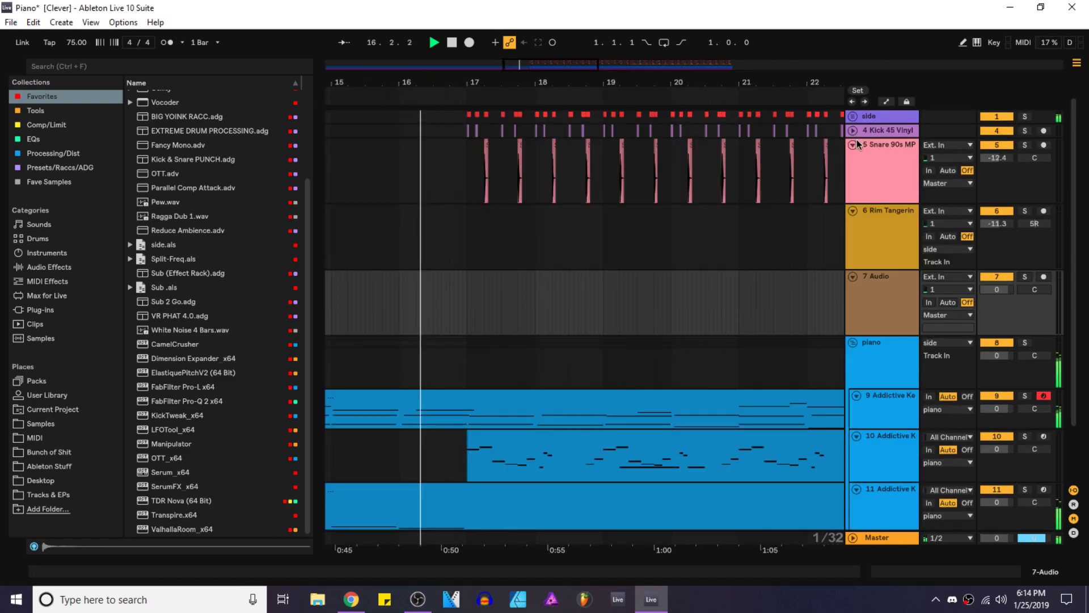
pyautogui.click(856, 152)
pyautogui.hotkey('alt', 'u')
# Step: Add an EQ Eight to the piano group track
pyautogui.doubleClick(869, 186)
pyautogui.scroll(3, 213, 131)
pyautogui.doubleClick(162, 141)
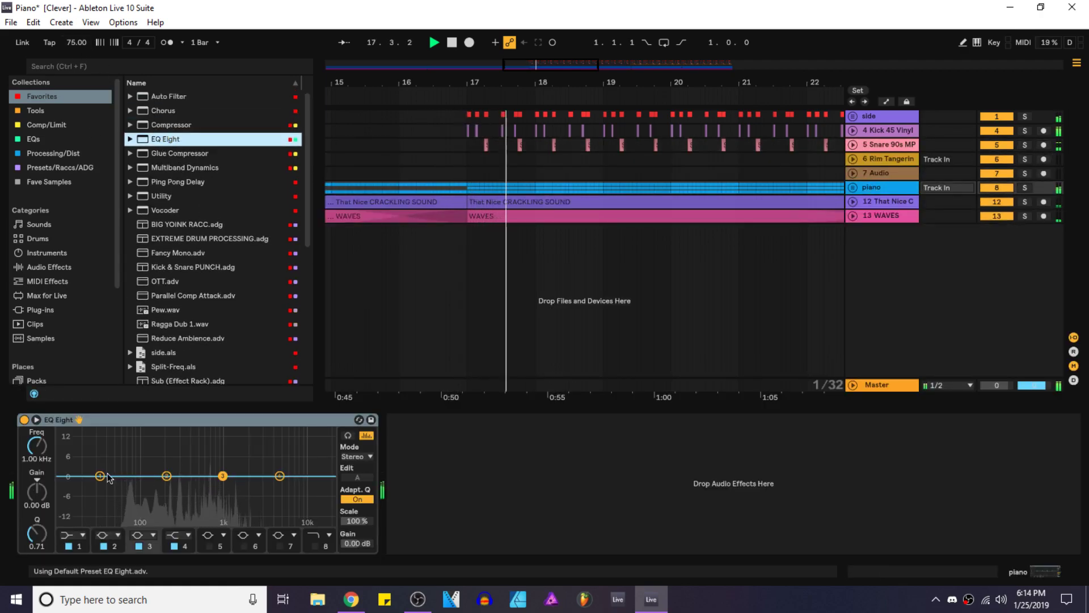
# Step: Switch off band 2 of the piano group's EQ Eight and make band 1 a steep low cut at 80.0 Hz
pyautogui.moveTo(166, 476); pyautogui.dragTo(136, 494)
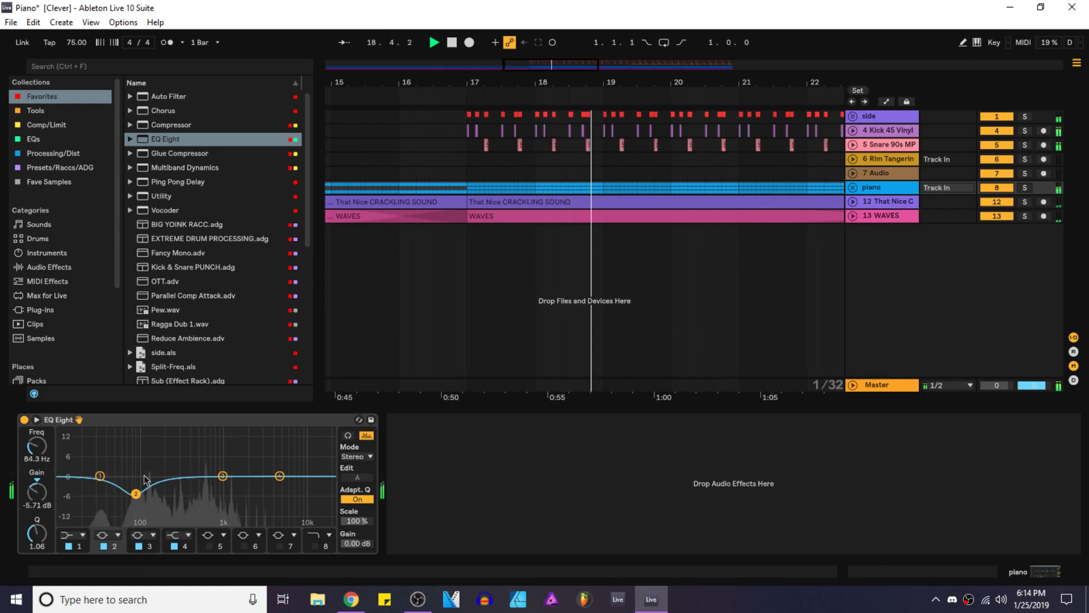
pyautogui.click(104, 547)
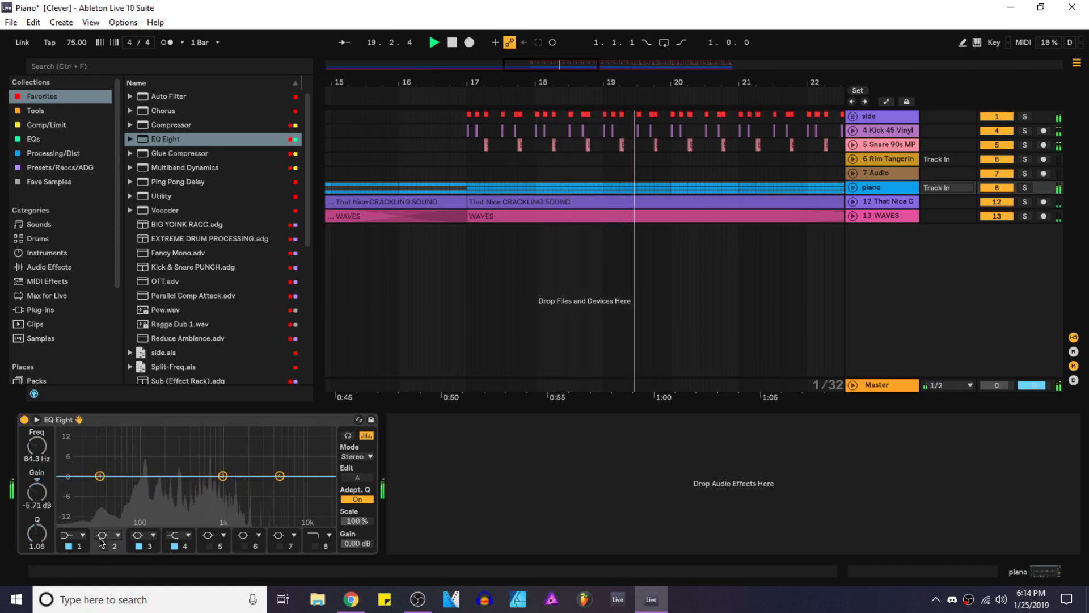
pyautogui.click(80, 535)
pyautogui.click(69, 444)
pyautogui.moveTo(36, 451); pyautogui.dragTo(37, 432)
# Step: Set the tempo to 80 BPM and save the set
pyautogui.click(76, 47)
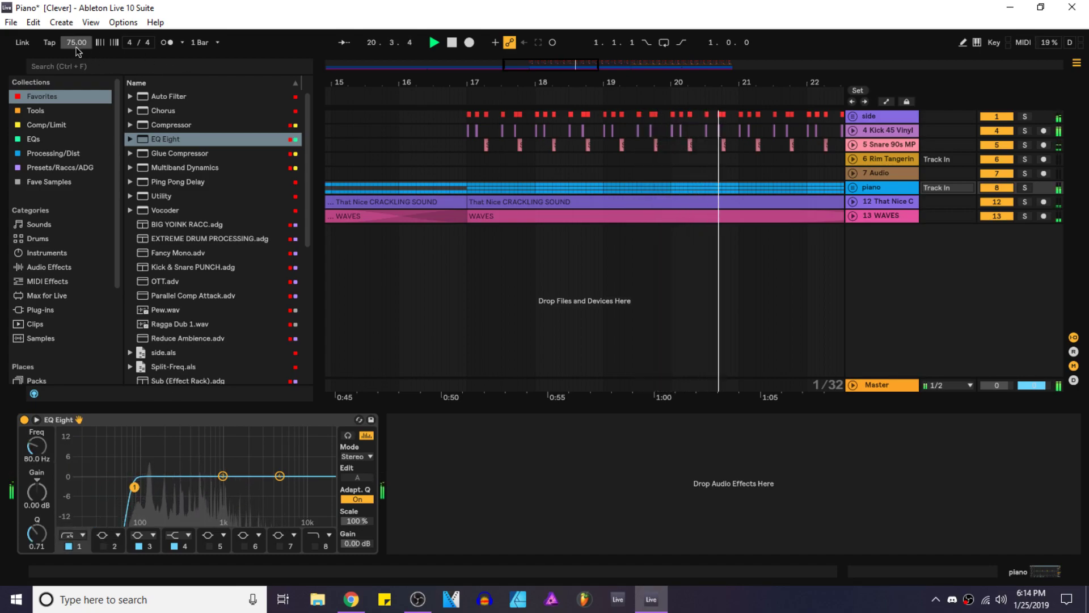
pyautogui.write('80')
pyautogui.press('Return')
pyautogui.hotkey('ctrl', 's')
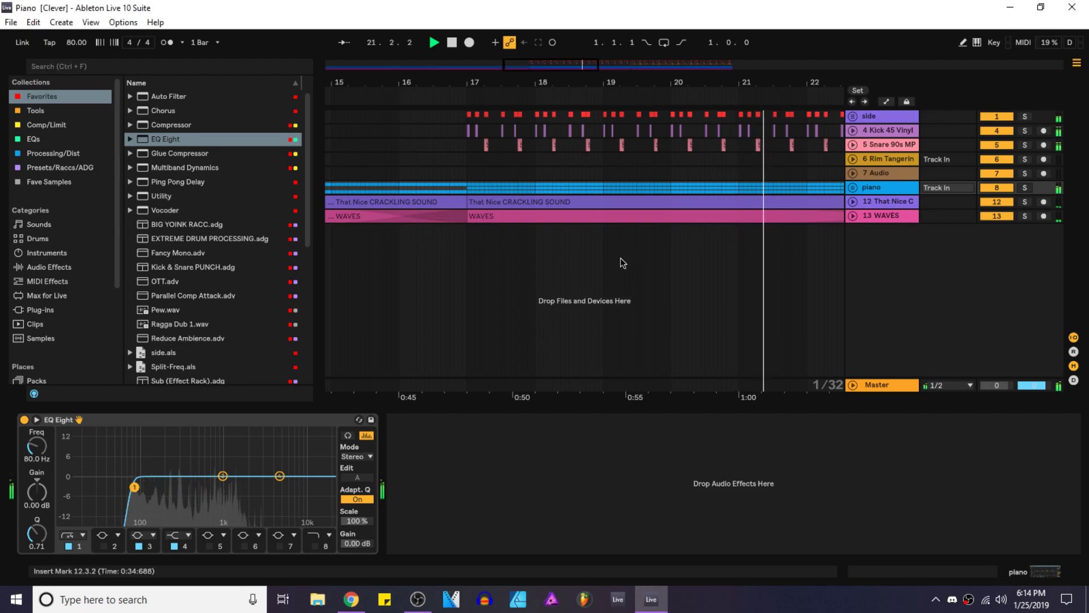
# Step: Hide the device view and open the user's Samples folder in the browser
pyautogui.scroll(-4, 514, 309)
pyautogui.hotkey('ctrl', 'alt', 'l')
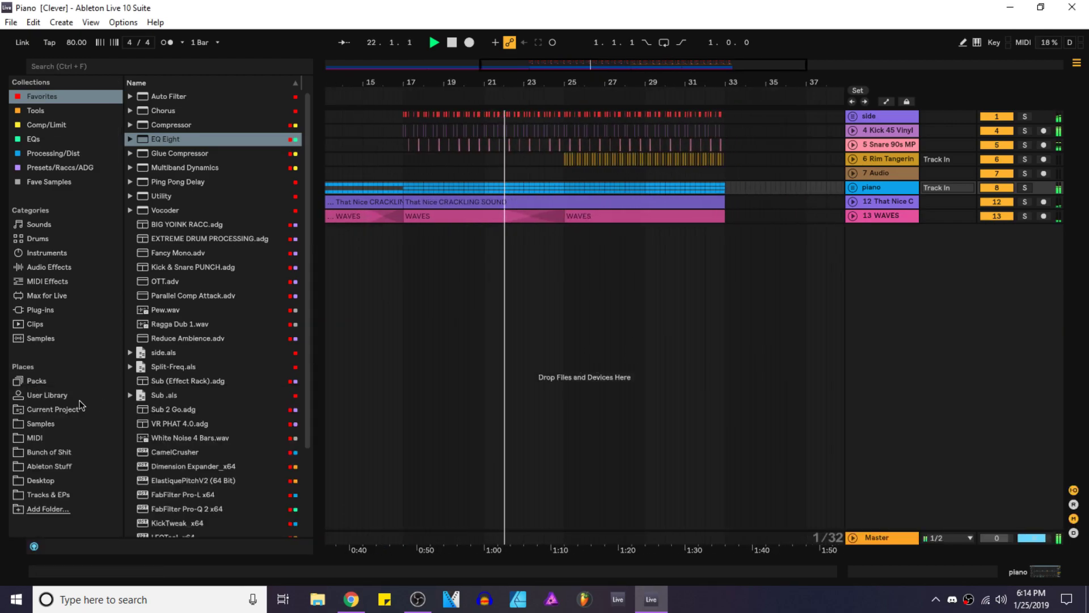
pyautogui.click(49, 268)
pyautogui.click(42, 424)
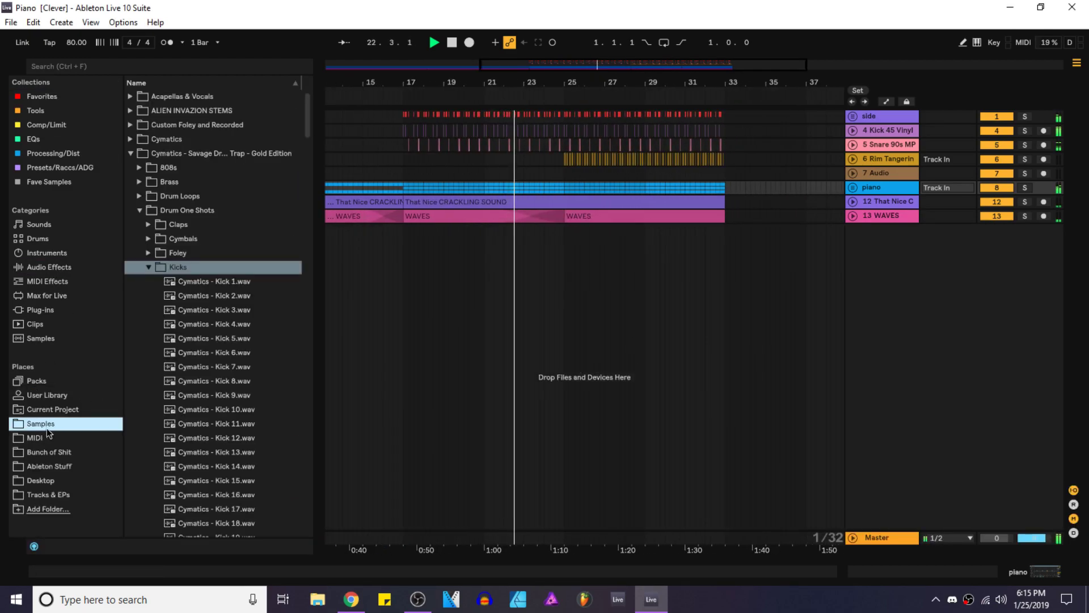
# Step: Unfold the piano group, audition the A#3 and C4 keys in its first track's clip and play the arrangement from the start
pyautogui.click(853, 187)
pyautogui.doubleClick(579, 242)
pyautogui.press('space')
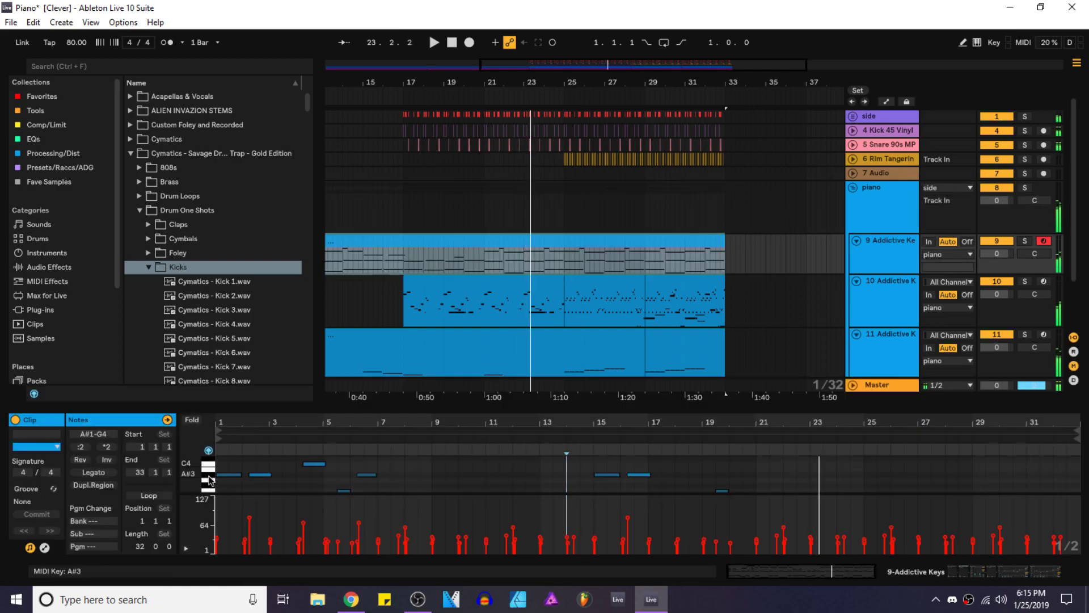
pyautogui.click(209, 475)
pyautogui.click(207, 472)
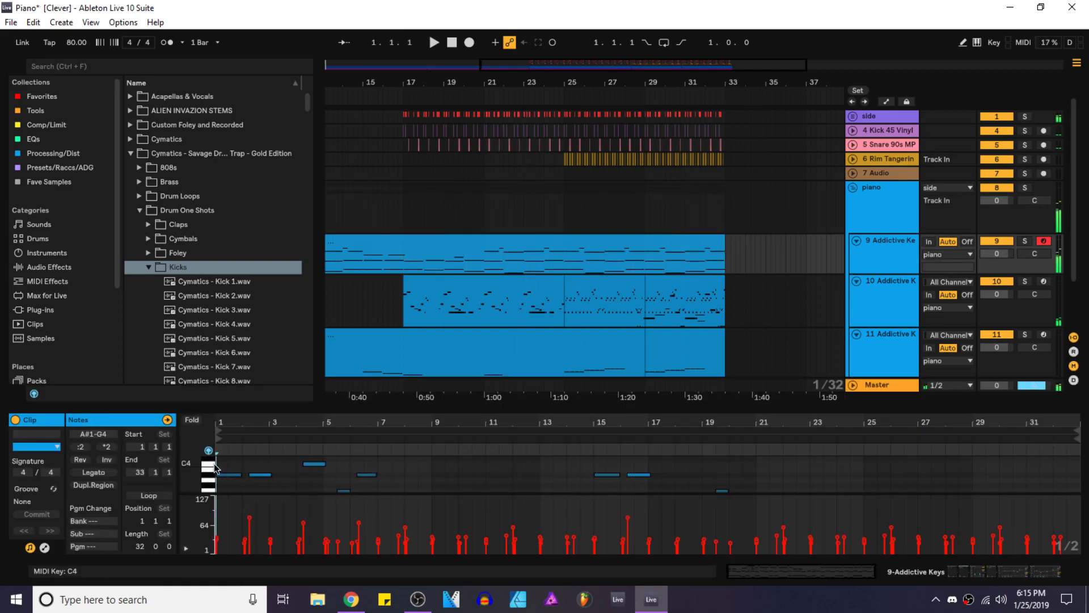
pyautogui.click(1009, 574)
pyautogui.press('space')
pyautogui.hotkey('ctrl', 'alt', 'l')
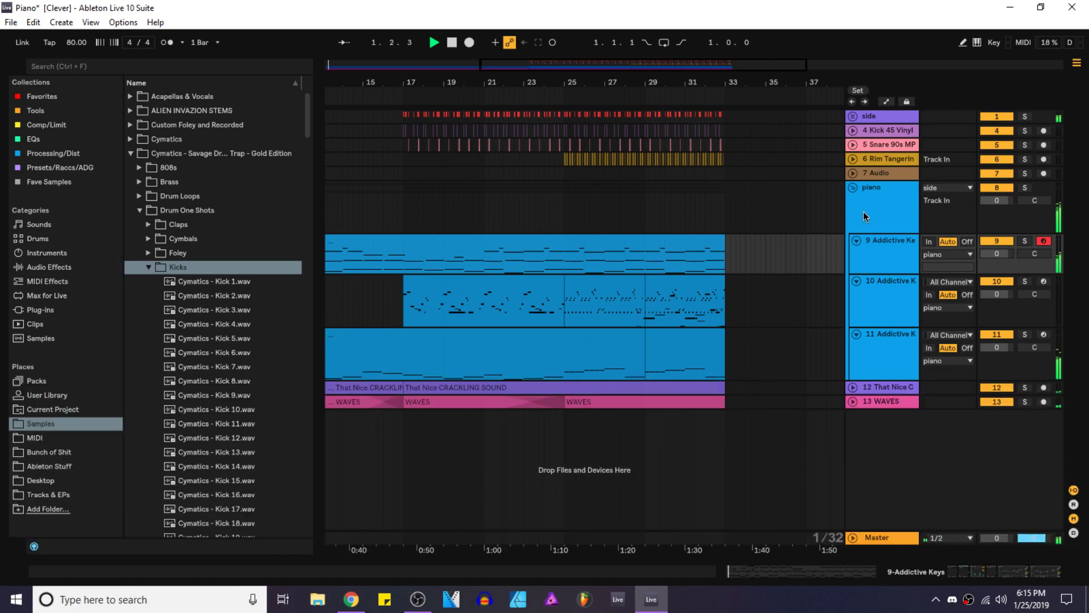
# Step: Consolidate the second piano track from bar 17 to 33 and the third from bar 1 to 33 into single clips
pyautogui.click(855, 189)
pyautogui.click(853, 188)
pyautogui.press('-')
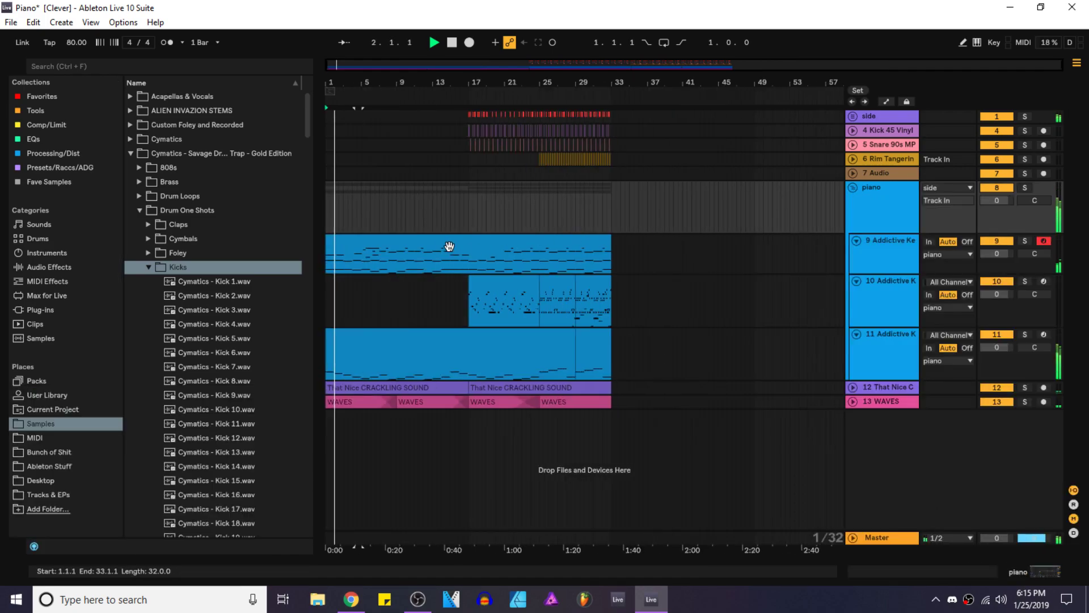
pyautogui.click(445, 244)
pyautogui.press('space')
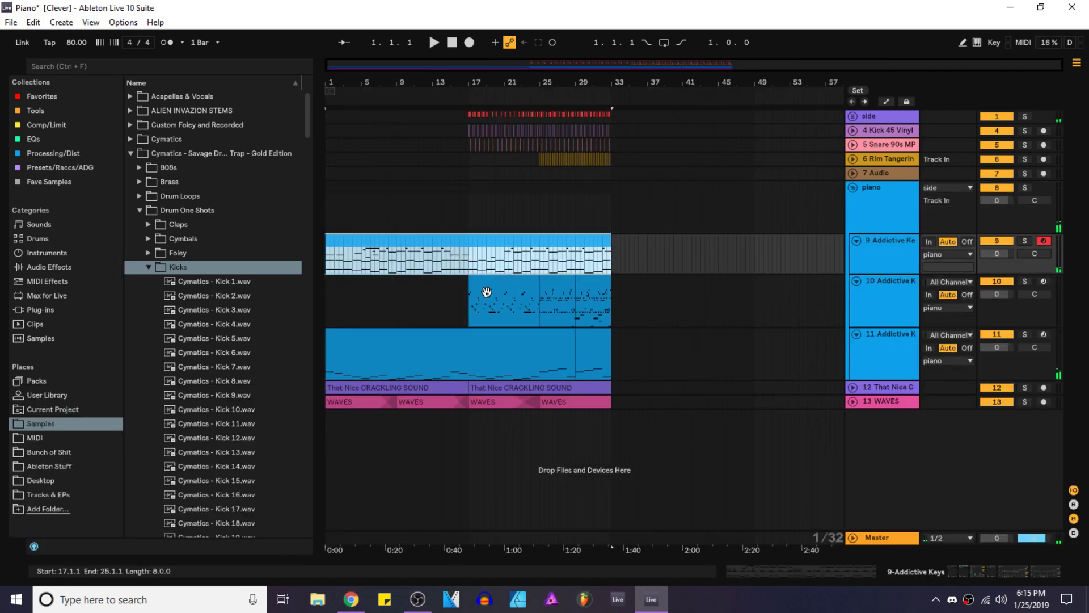
pyautogui.click(595, 292)
pyautogui.click(582, 340)
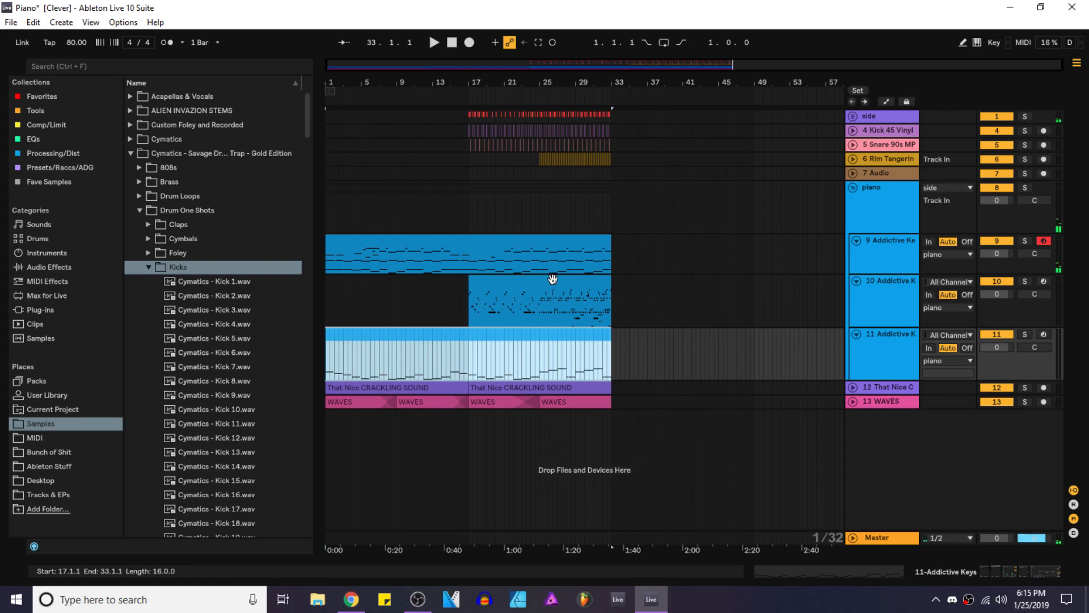
# Step: Transpose all notes in the first piano track's clip down five semitones
pyautogui.doubleClick(559, 241)
pyautogui.hotkey('ctrl', 'a')
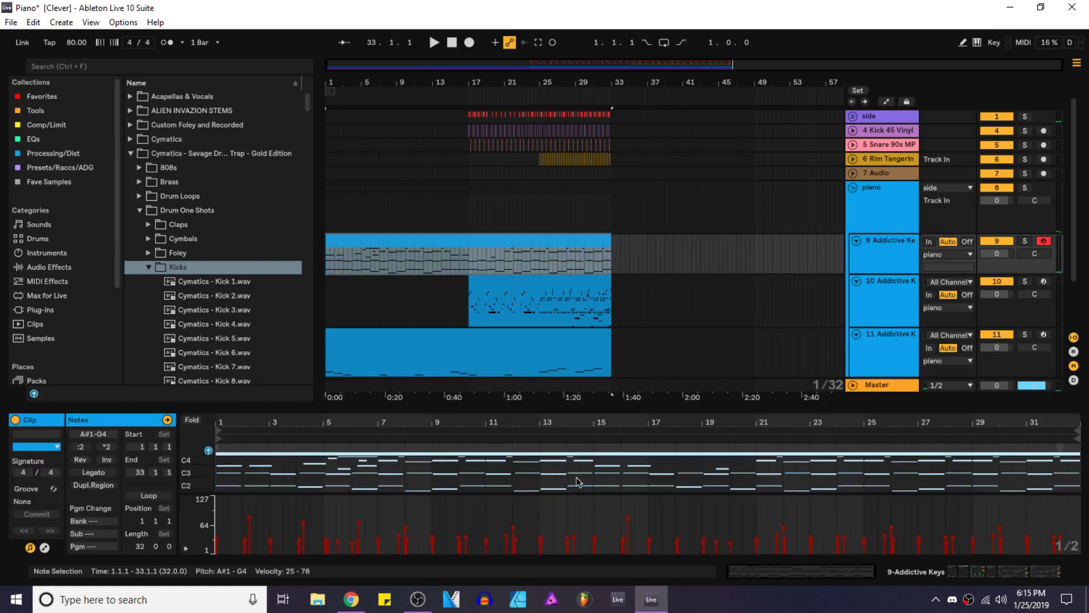
pyautogui.press('Down')
pyautogui.press('Down')
pyautogui.press('Down')
pyautogui.press('Down')
pyautogui.press('Down')
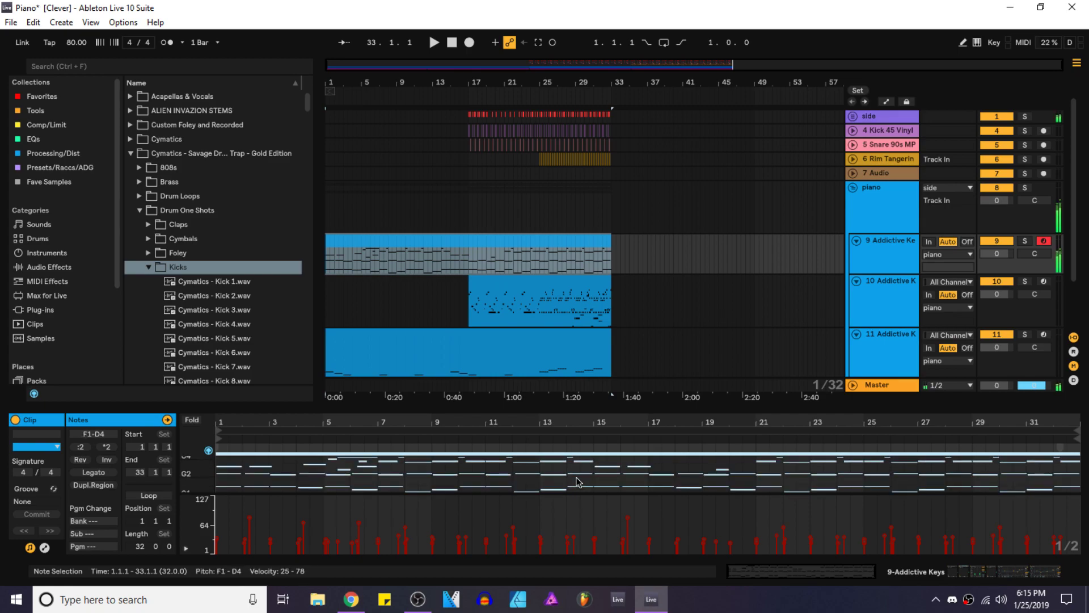
# Step: Transpose all notes in the second piano track's clip down five semitones
pyautogui.doubleClick(553, 301)
pyautogui.hotkey('ctrl', 'a')
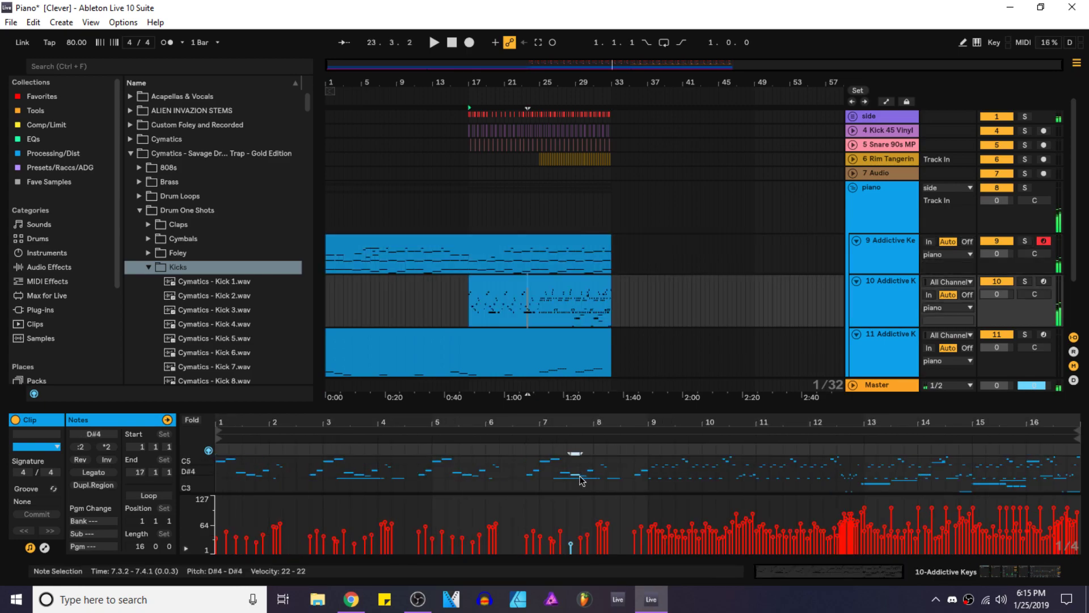
pyautogui.press('Down')
pyautogui.press('Down')
pyautogui.press('Down')
pyautogui.press('Down')
pyautogui.press('Down')
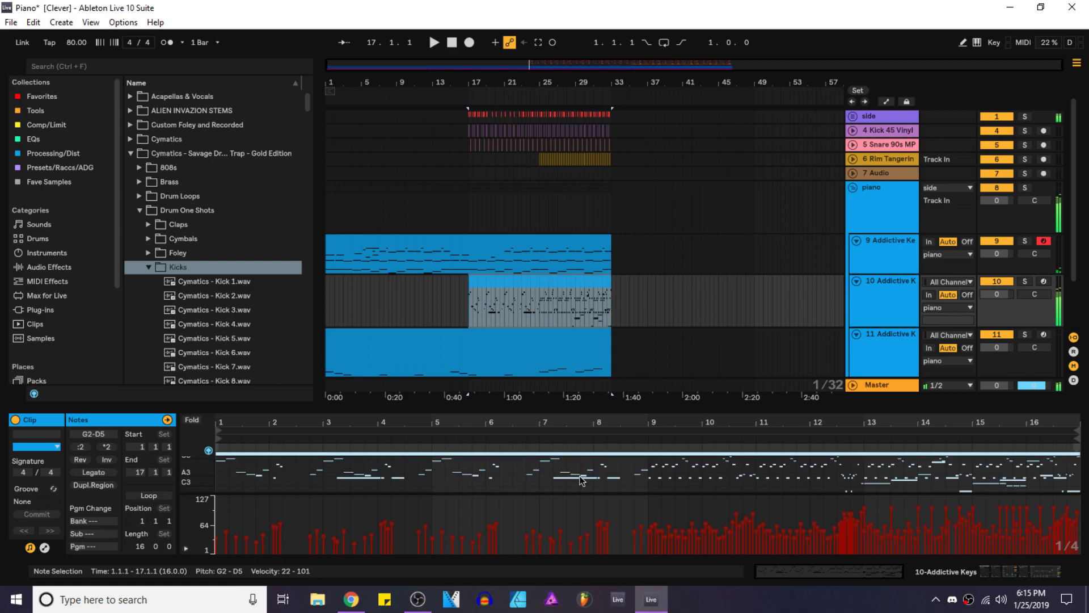
# Step: Transpose all notes in the third piano track's bass clip down five semitones
pyautogui.click(593, 306)
pyautogui.scroll(-2, 597, 367)
pyautogui.click(594, 307)
pyautogui.click(630, 480)
pyautogui.hotkey('ctrl', 'a')
pyautogui.press('Down')
pyautogui.press('Down')
pyautogui.press('Down')
pyautogui.press('Down')
pyautogui.press('Down')
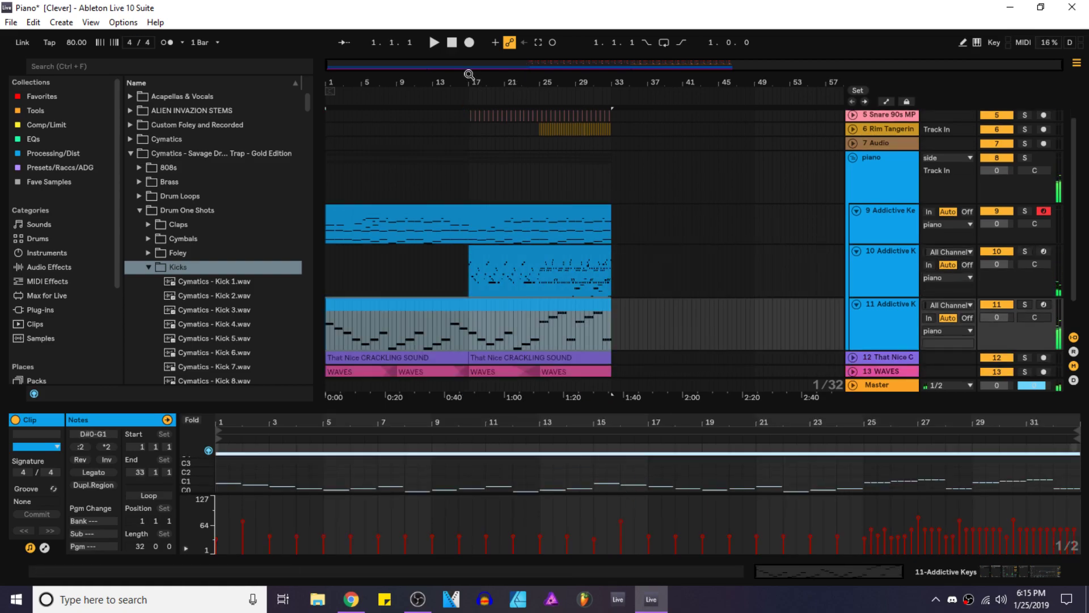
# Step: Play the transposed arrangement from the start with the clip view hidden and save the set
pyautogui.click(452, 46)
pyautogui.press('space')
pyautogui.hotkey('ctrl', 'alt', 'l')
pyautogui.hotkey('ctrl', 's')
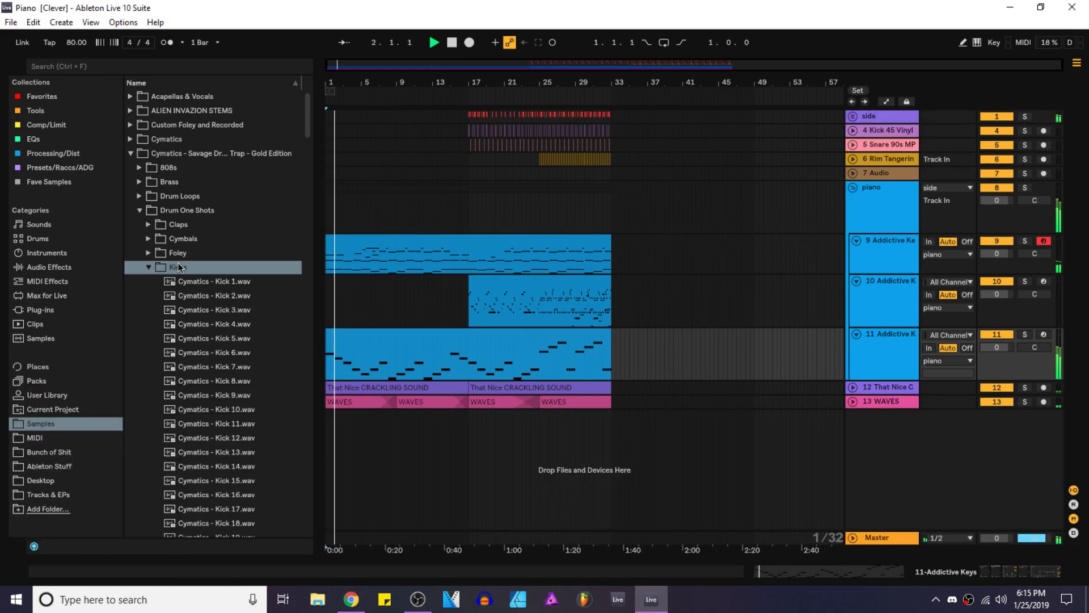
# Step: Close the Drum One Shots folder and browse the Cymatics 808s folder down to the G samples
pyautogui.click(139, 210)
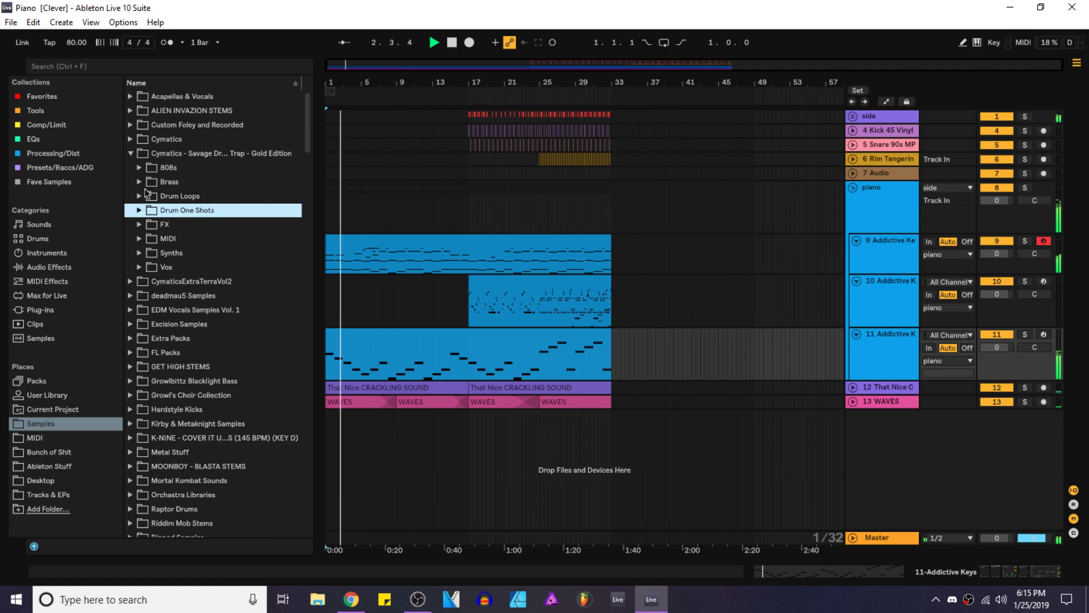
pyautogui.click(139, 168)
pyautogui.scroll(-5, 210, 415)
pyautogui.scroll(-10, 200, 441)
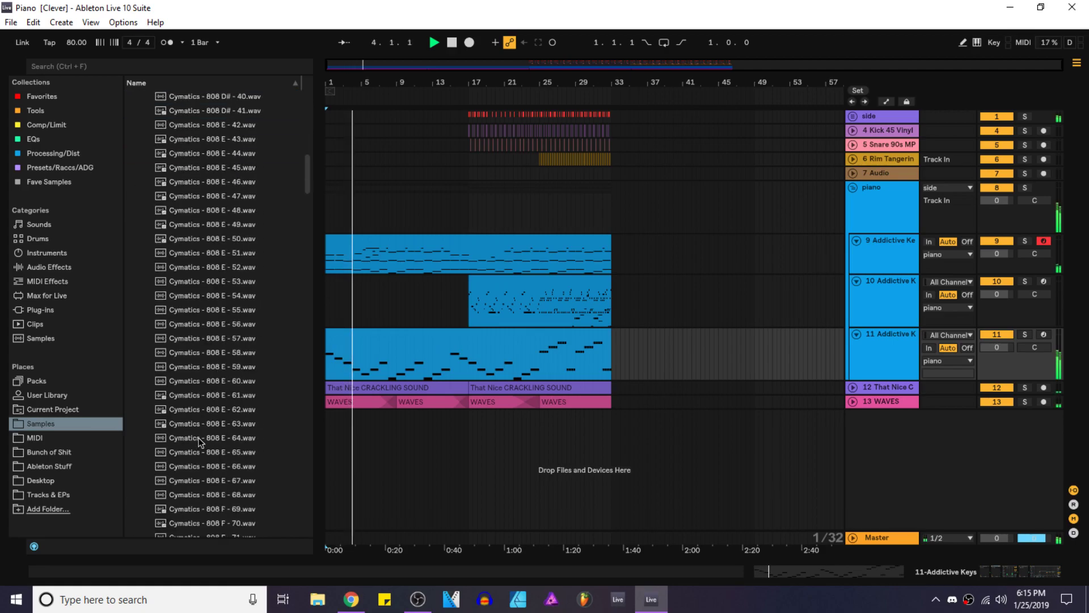
pyautogui.scroll(-9, 198, 434)
pyautogui.scroll(-3, 197, 427)
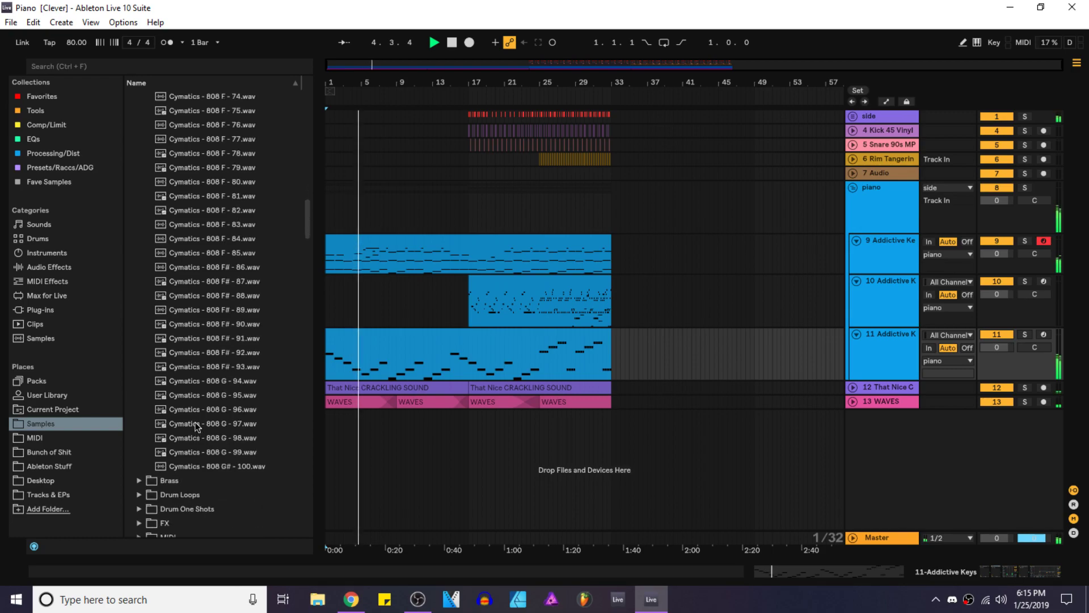
# Step: Preview the 808 G samples 96 and 95 and place Cymatics - 808 G - 95 at 17.1.1 on a new track above the piano group
pyautogui.press('space')
pyautogui.click(223, 413)
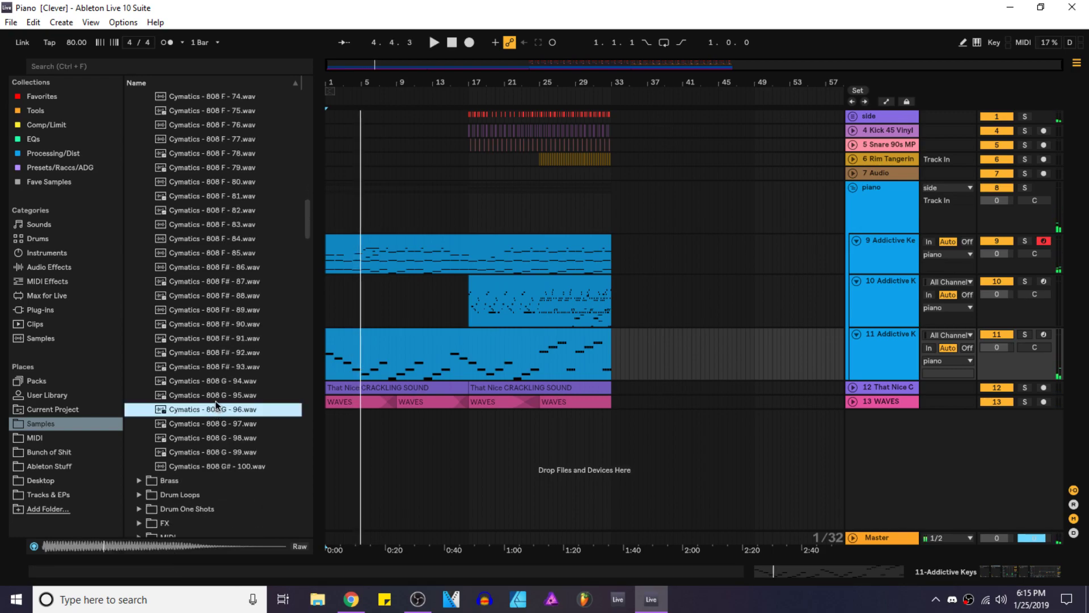
pyautogui.click(219, 396)
pyautogui.moveTo(480, 420); pyautogui.dragTo(469, 418)
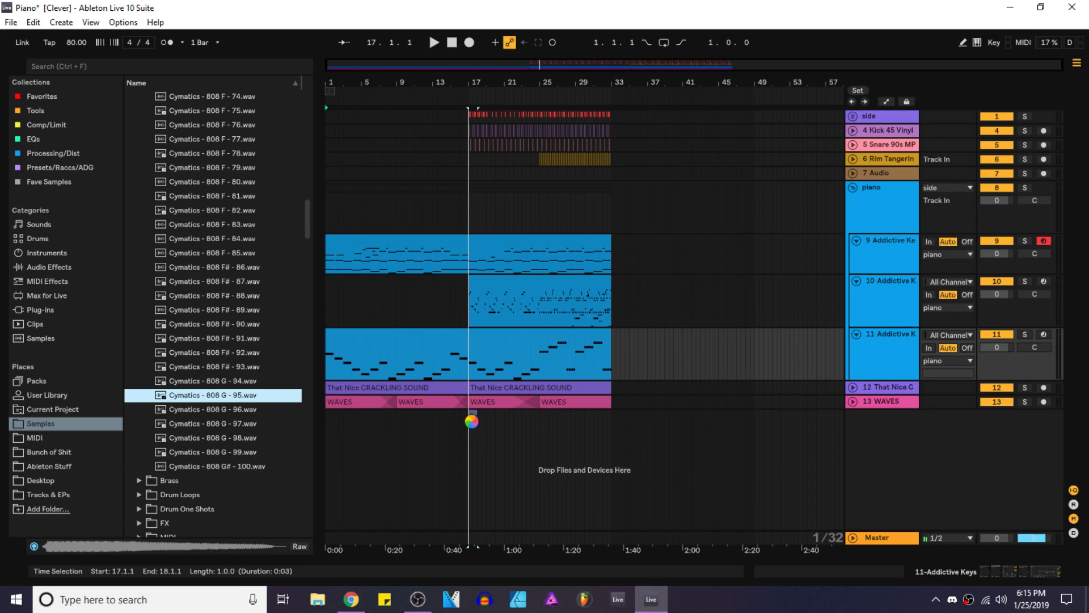
pyautogui.moveTo(854, 196); pyautogui.dragTo(854, 193)
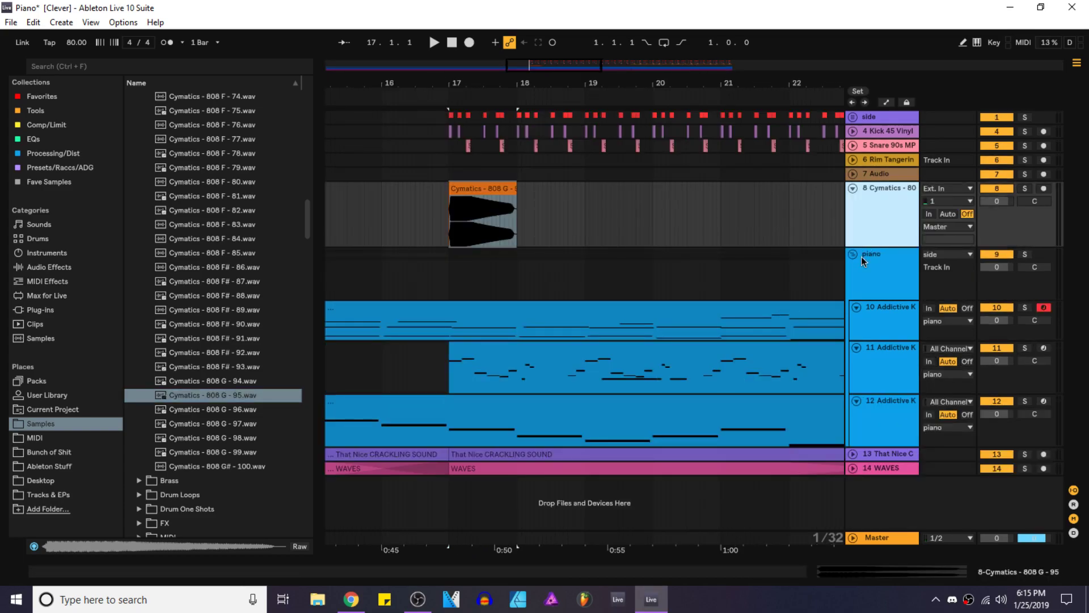
# Step: Fold the piano group and preview the Cymatics 808 G samples 94, 97 and 98
pyautogui.click(853, 254)
pyautogui.scroll(2, 465, 226)
pyautogui.click(223, 379)
pyautogui.click(232, 423)
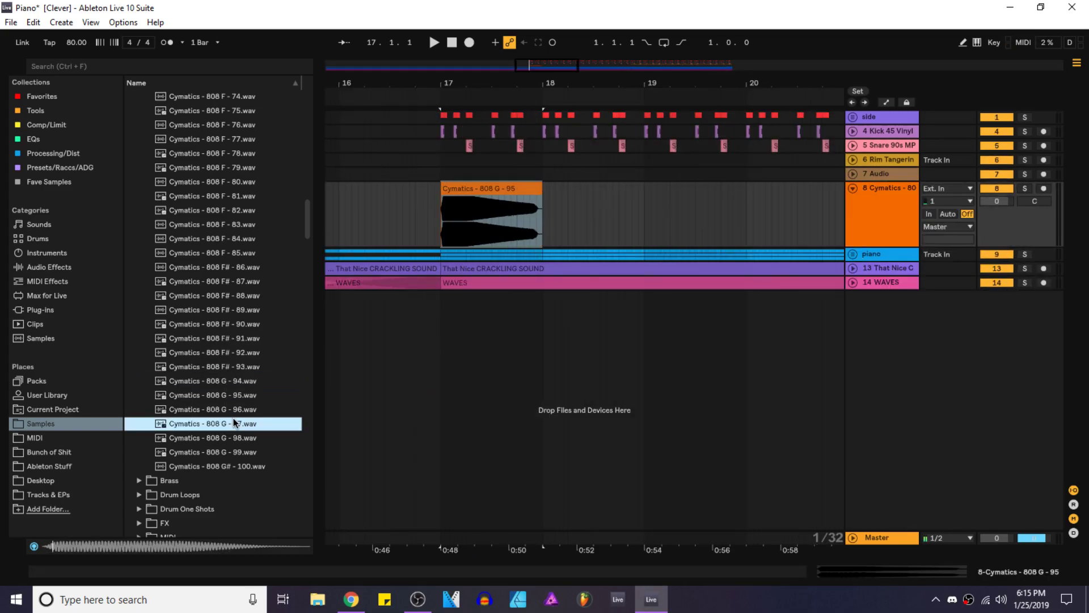
pyautogui.click(242, 438)
pyautogui.moveTo(225, 427); pyautogui.dragTo(949, 185)
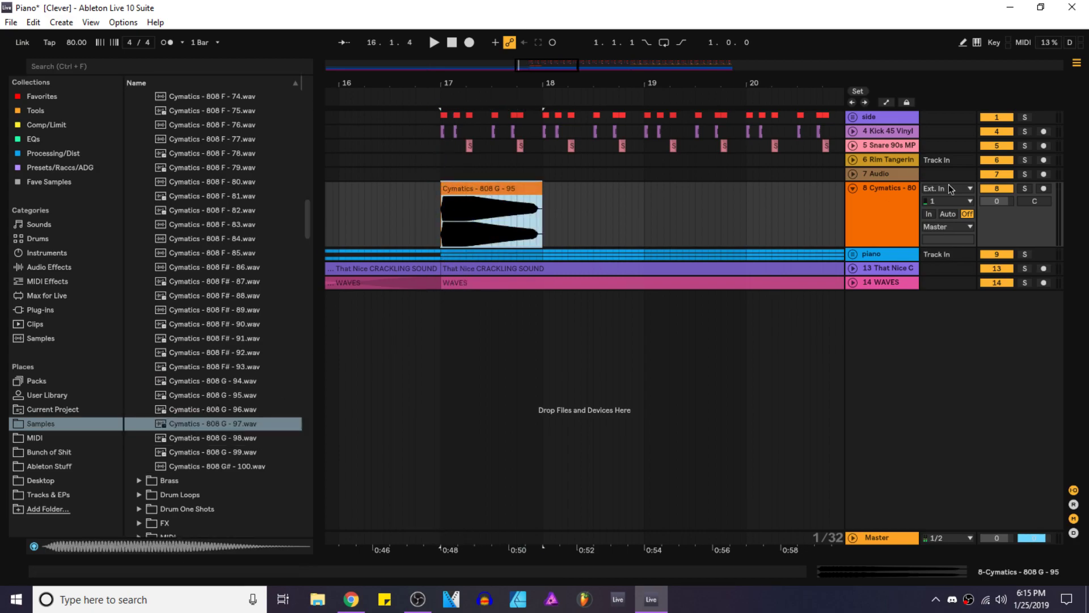
# Step: Solo and play the 808 track, and route its output to the side group
pyautogui.click(1027, 190)
pyautogui.press('space')
pyautogui.press('space')
pyautogui.click(948, 226)
pyautogui.click(949, 277)
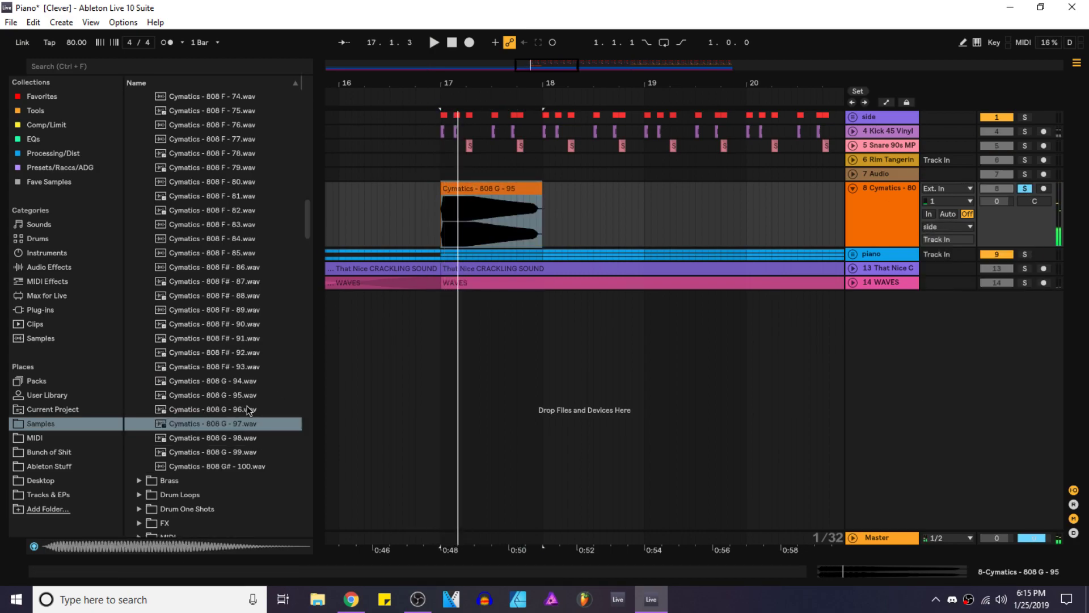
# Step: Place Cymatics - 808 G - 97 over the 808 clip at 17.1.1, cut it off at about 17.2.3 and play it
pyautogui.click(237, 425)
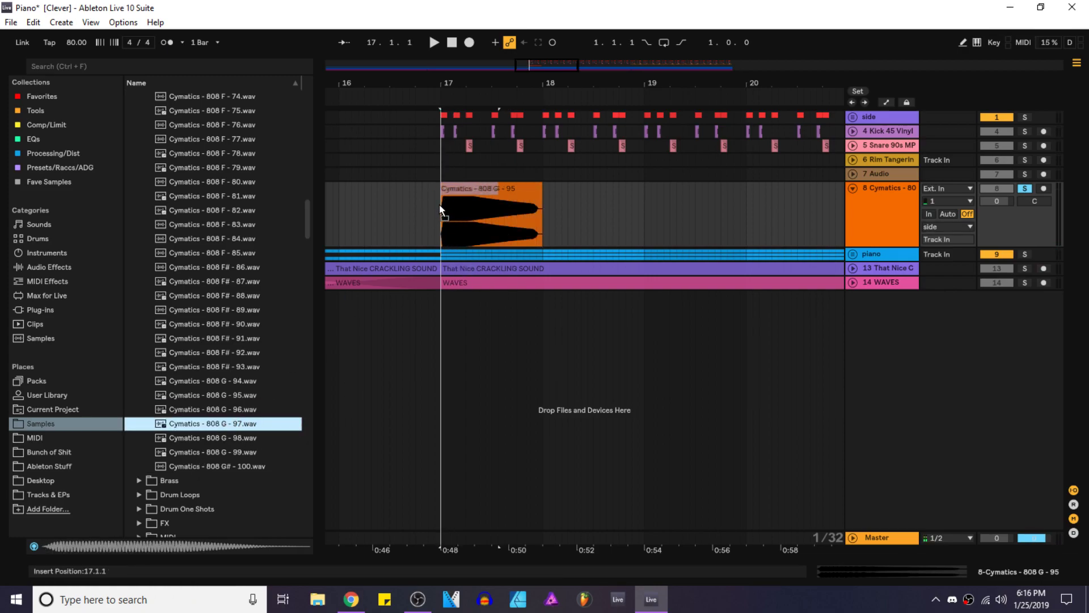
pyautogui.click(482, 204)
pyautogui.hotkey('ctrl', 'e')
pyautogui.press('Delete')
pyautogui.click(462, 211)
pyautogui.press('space')
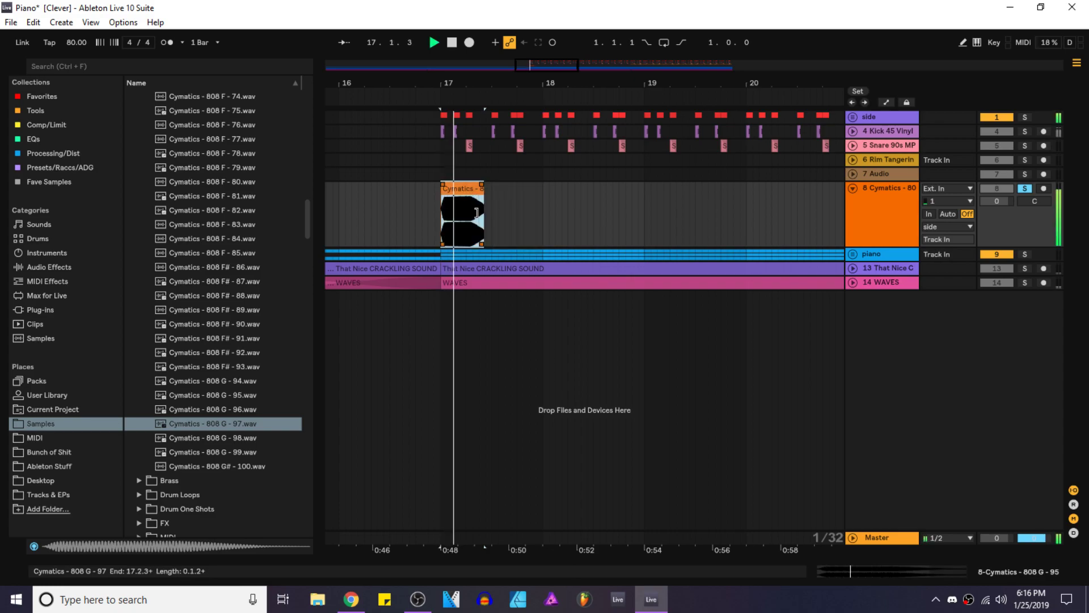
# Step: Open the Cymatics - 808 G - 97 clip at bar 17, enable warping in Complex Pro mode and set its formants to 0
pyautogui.press('space')
pyautogui.scroll(3, 462, 211)
pyautogui.doubleClick(466, 198)
pyautogui.click(162, 434)
pyautogui.click(162, 501)
pyautogui.click(162, 569)
pyautogui.moveTo(161, 524); pyautogui.dragTo(162, 561)
pyautogui.scroll(3, 409, 211)
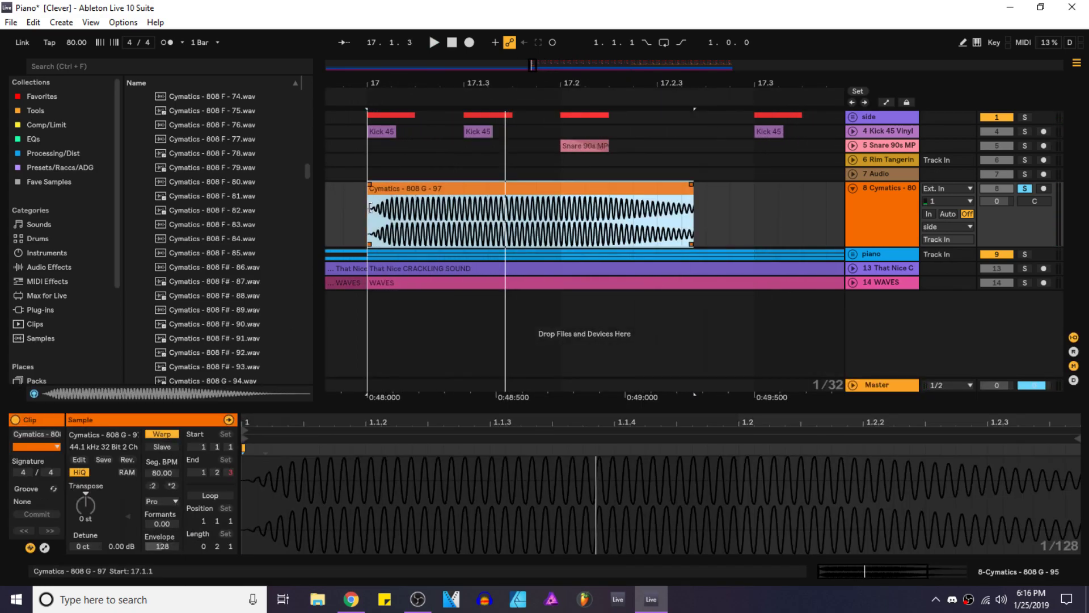
# Step: Shorten the 808 clip to end at 17.1.3, duplicate it and extend the copy to 17.3.1
pyautogui.moveTo(368, 208); pyautogui.dragTo(392, 208)
pyautogui.moveTo(453, 191); pyautogui.dragTo(428, 201)
pyautogui.press('space')
pyautogui.press('space')
pyautogui.moveTo(653, 193); pyautogui.dragTo(508, 202)
pyautogui.hotkey('ctrl', 'z')
pyautogui.moveTo(668, 207); pyautogui.dragTo(464, 208)
pyautogui.hotkey('ctrl', 'd')
pyautogui.scroll(-2, 503, 213)
pyautogui.moveTo(537, 205)
pyautogui.mouseDown()
pyautogui.moveTo(669, 206)
pyautogui.moveTo(553, 182)
pyautogui.mouseUp()
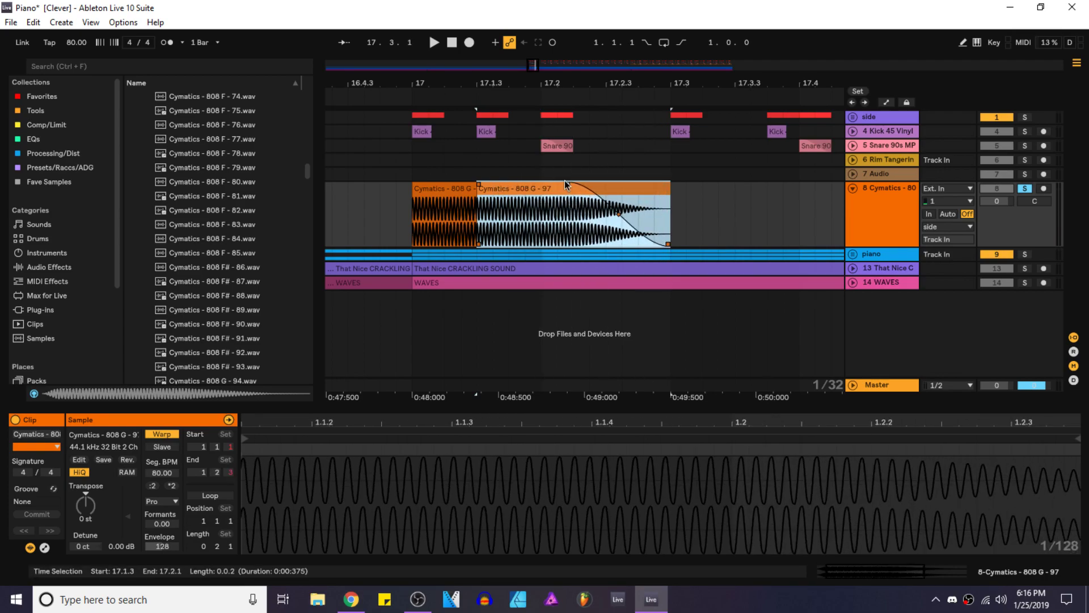
# Step: Play the two 808 clips and reduce the second clip's fade-out to a very short ramp
pyautogui.click(455, 194)
pyautogui.press('space')
pyautogui.keyDown('shift'); pyautogui.click(501, 194); pyautogui.keyUp('shift')
pyautogui.scroll(-3, 502, 199)
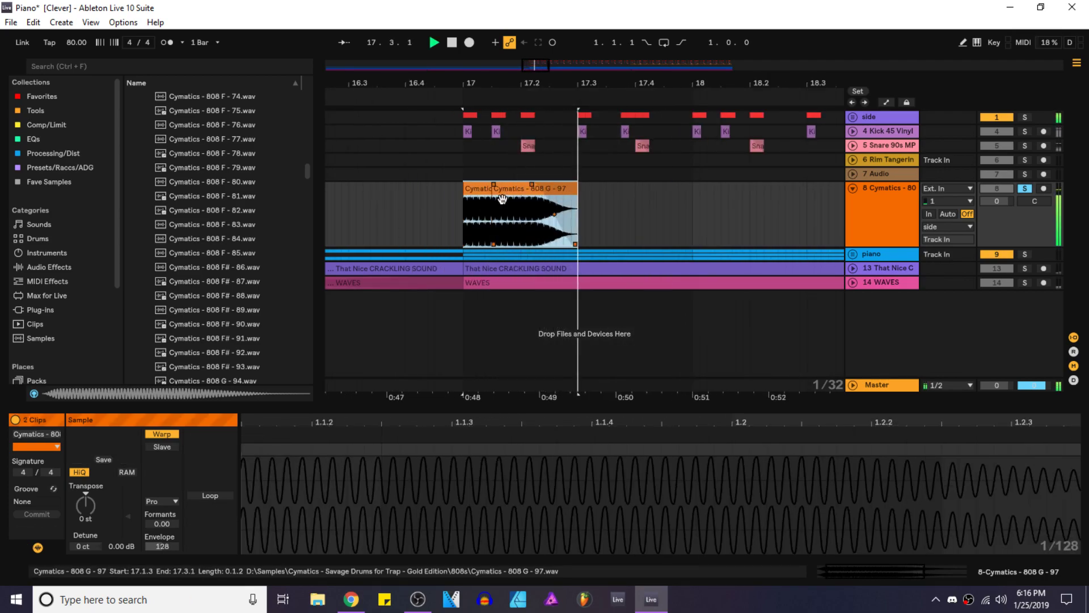
pyautogui.scroll(3, 502, 199)
pyautogui.click(464, 188)
pyautogui.press('space')
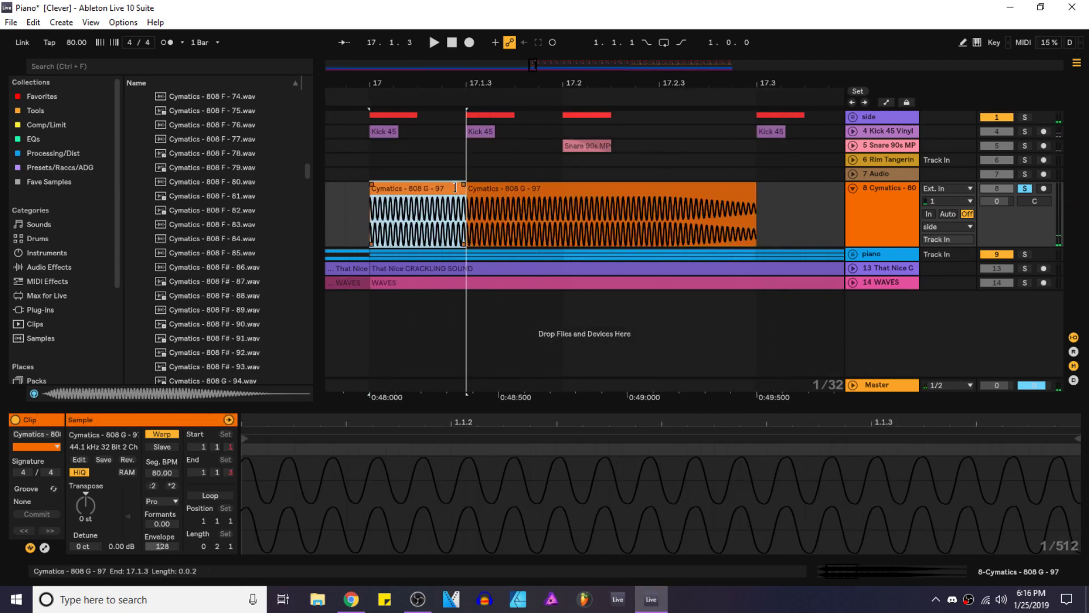
pyautogui.keyDown('shift'); pyautogui.click(477, 188); pyautogui.keyUp('shift')
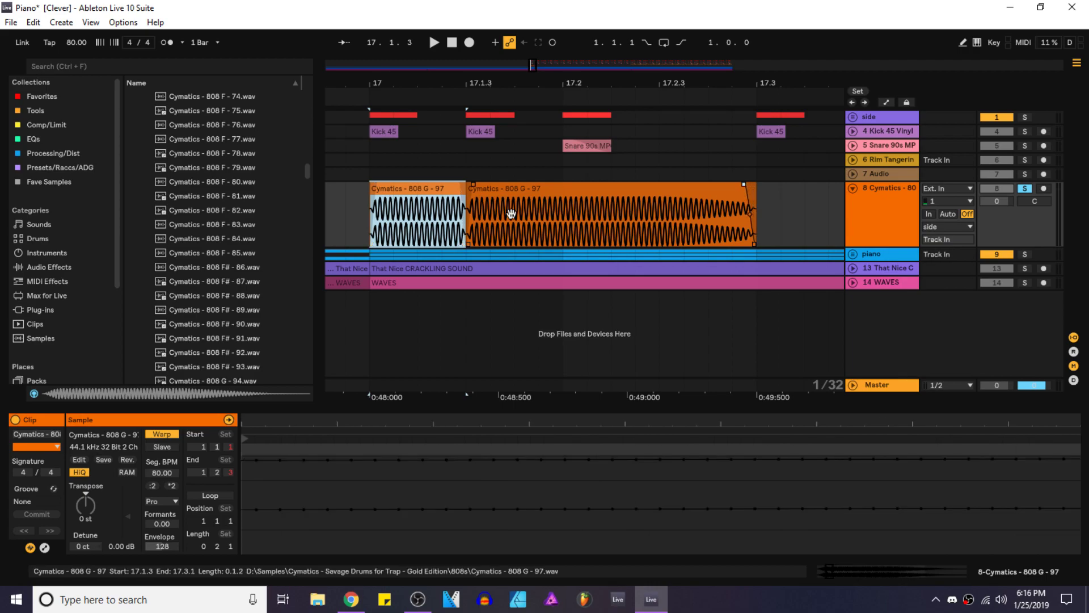
# Step: Duplicate the pair of 808 clips to 17.3.1 and play bar 17
pyautogui.scroll(-3, 522, 214)
pyautogui.press('space')
pyautogui.hotkey('ctrl', 'd')
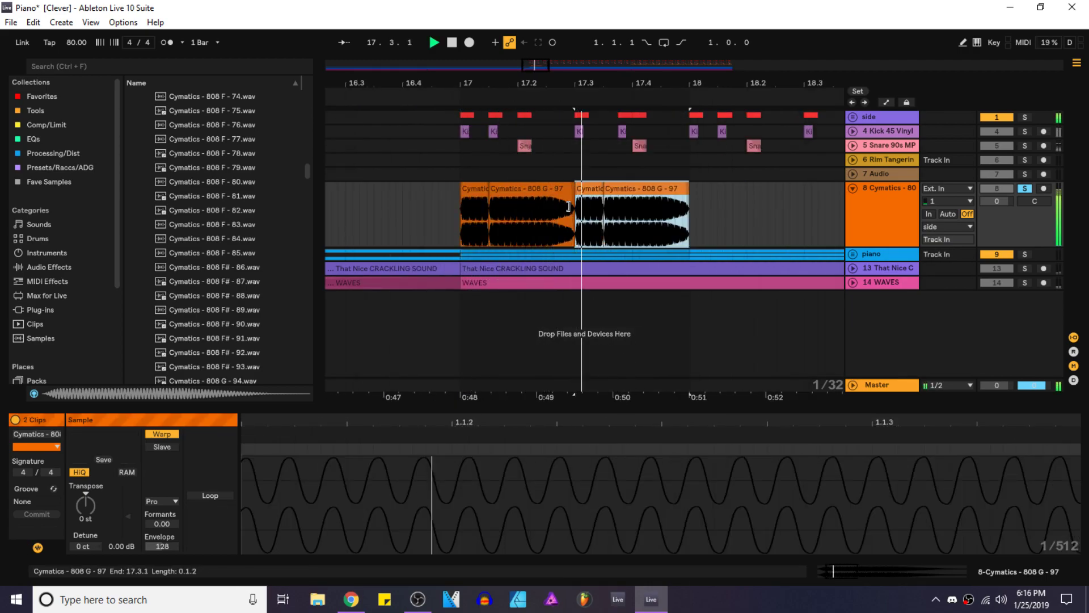
pyautogui.press('+')
pyautogui.press('space')
pyautogui.click(440, 199)
pyautogui.press('space')
pyautogui.scroll(3, 528, 212)
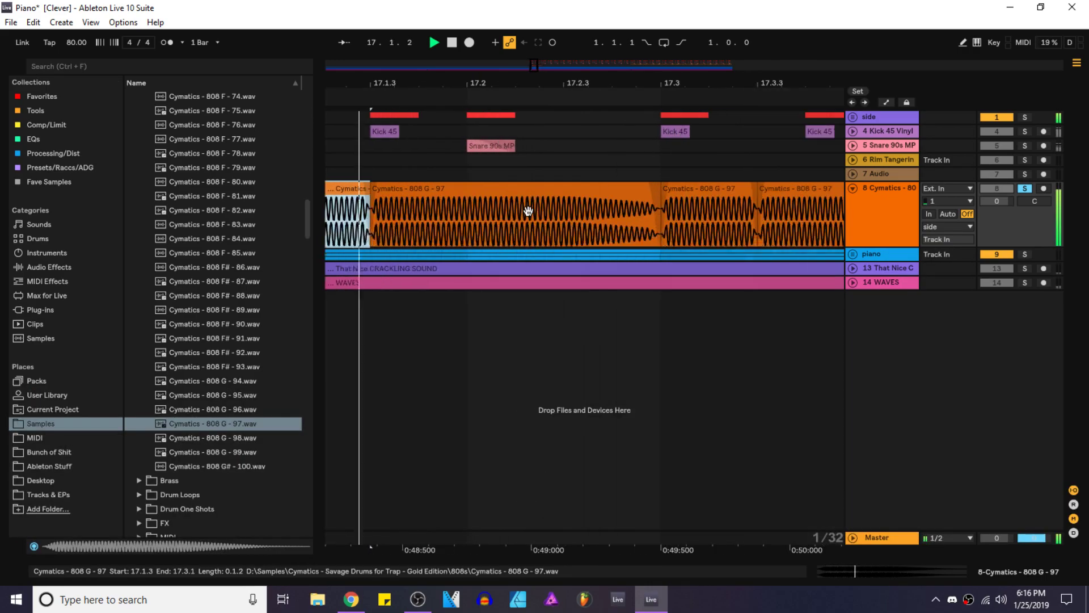
pyautogui.press('space')
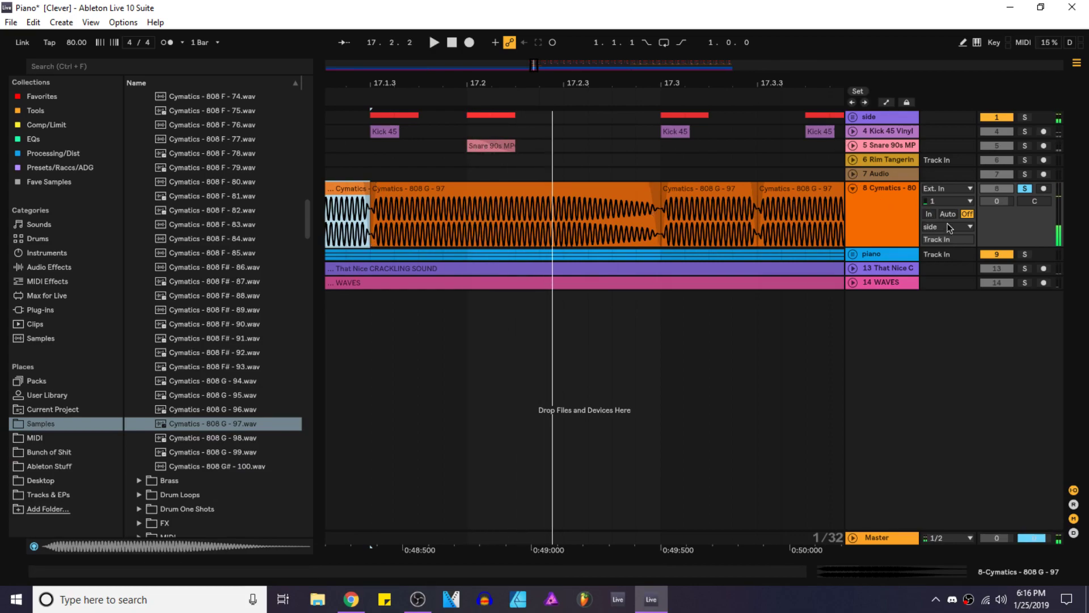
# Step: Unfold the side group, try pulling the early part of the side track's LFOTool curve down to zero, and undo it
pyautogui.click(853, 117)
pyautogui.doubleClick(875, 213)
pyautogui.click(50, 421)
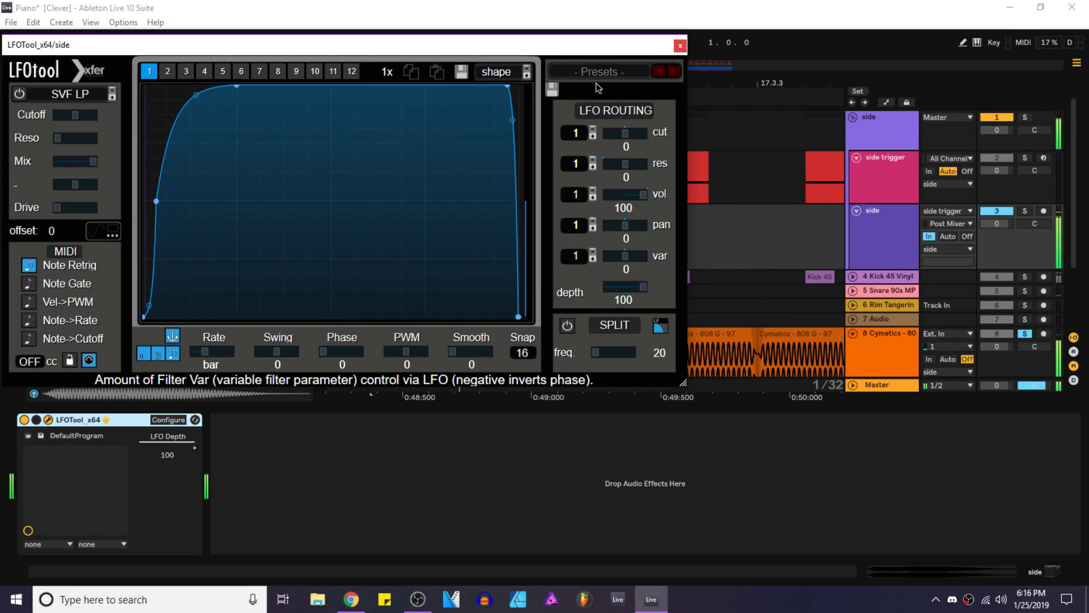
pyautogui.moveTo(193, 121); pyautogui.dragTo(188, 318)
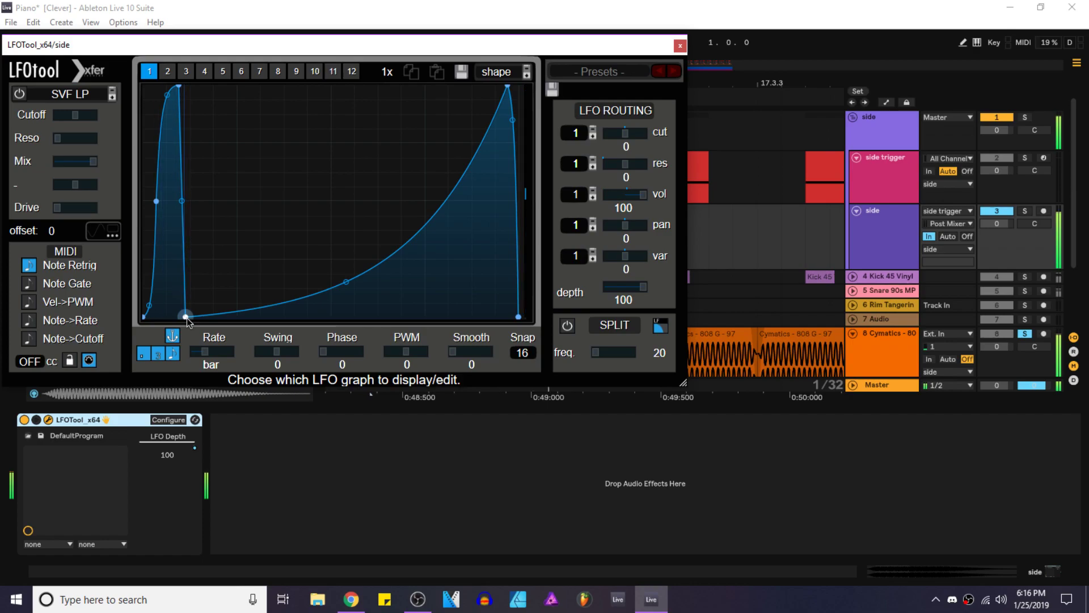
pyautogui.hotkey('ctrl', 'z')
pyautogui.click(679, 46)
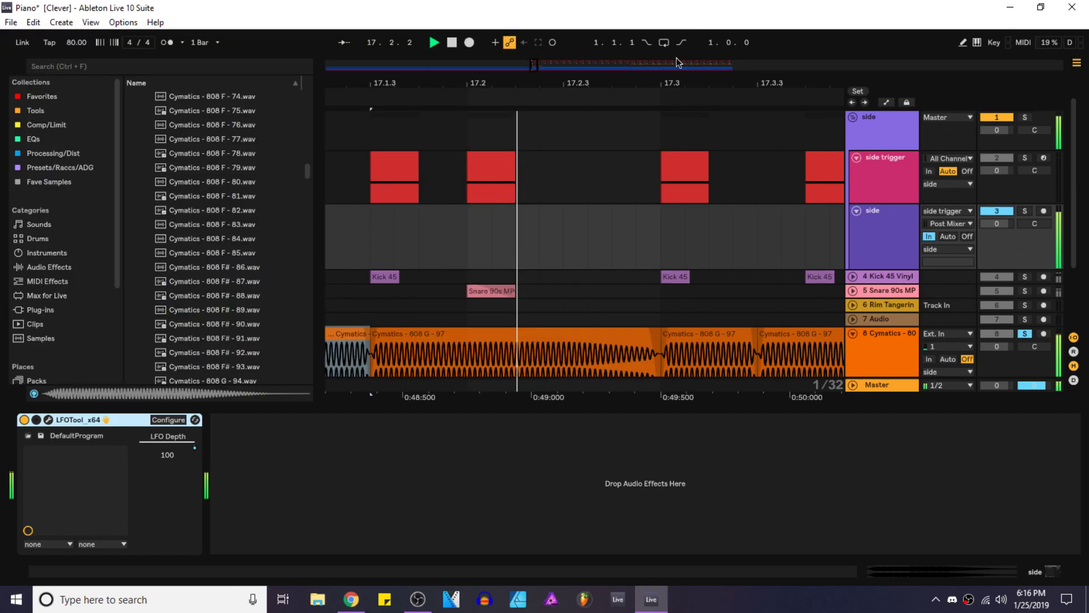
# Step: Extend the 808 clip at 17.3.1 to 17.3.4, then duplicate it and stretch the copy to 18.1.1
pyautogui.scroll(-2, 474, 316)
pyautogui.scroll(-3, 454, 335)
pyautogui.moveTo(503, 407); pyautogui.dragTo(507, 511)
pyautogui.press('space')
pyautogui.press('space')
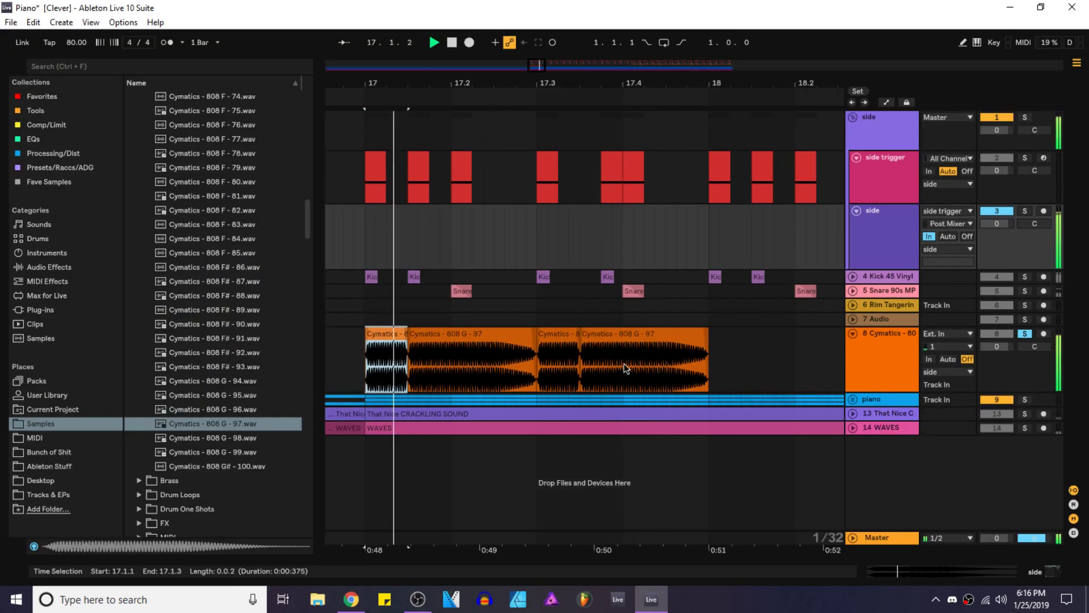
pyautogui.scroll(2, 624, 369)
pyautogui.click(537, 336)
pyautogui.press('space')
pyautogui.moveTo(564, 334); pyautogui.dragTo(597, 349)
pyautogui.hotkey('ctrl', 'd')
pyautogui.moveTo(686, 346); pyautogui.dragTo(753, 345)
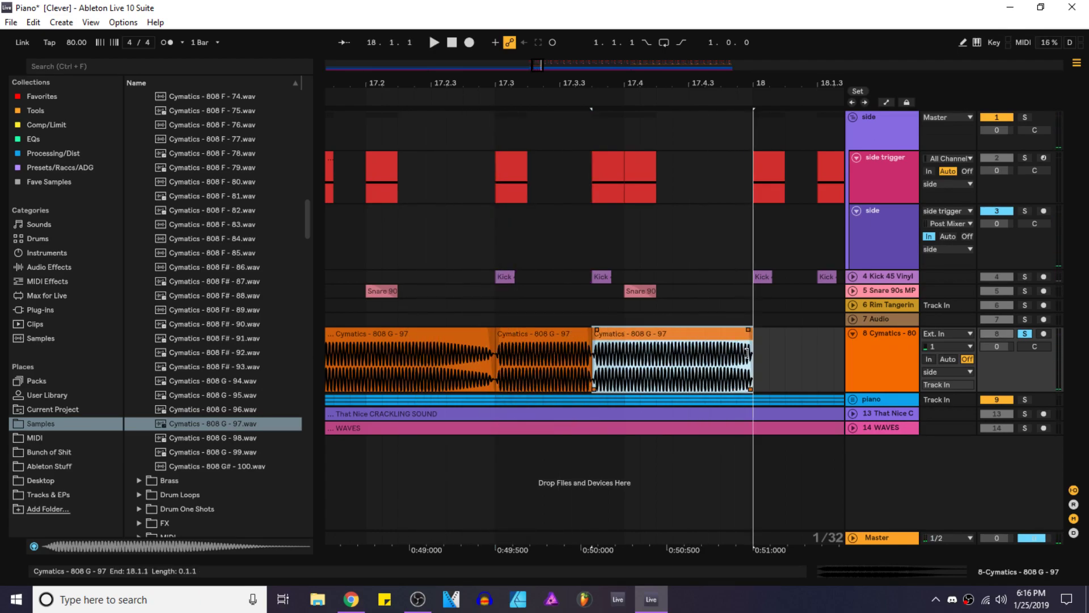
# Step: Duplicate the four 808 clips of bar 17 repeatedly until the pattern reaches 33.1.1
pyautogui.scroll(-3, 612, 354)
pyautogui.keyDown('shift'); pyautogui.click(458, 339); pyautogui.keyUp('shift')
pyautogui.scroll(-3, 432, 350)
pyautogui.hotkey('ctrl', 'd')
pyautogui.hotkey('ctrl', 'd')
pyautogui.scroll(-4, 434, 350)
pyautogui.hotkey('ctrl', 'd')
pyautogui.hotkey('ctrl', 'd')
pyautogui.hotkey('ctrl', 'd')
pyautogui.hotkey('ctrl', 'd')
pyautogui.hotkey('ctrl', 'd')
pyautogui.hotkey('ctrl', 'd')
pyautogui.hotkey('ctrl', 'd')
pyautogui.hotkey('ctrl', 'd')
pyautogui.hotkey('ctrl', 'd')
pyautogui.hotkey('ctrl', 'd')
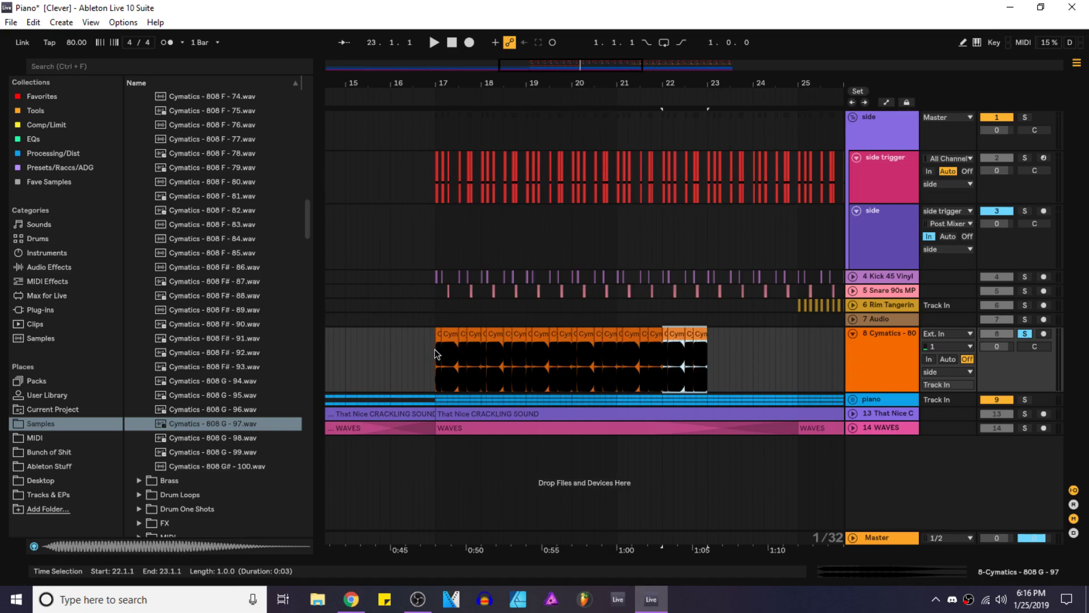
pyautogui.hotkey('ctrl', 'd')
pyautogui.hotkey('ctrl', 'd')
pyautogui.hotkey('ctrl', 'd')
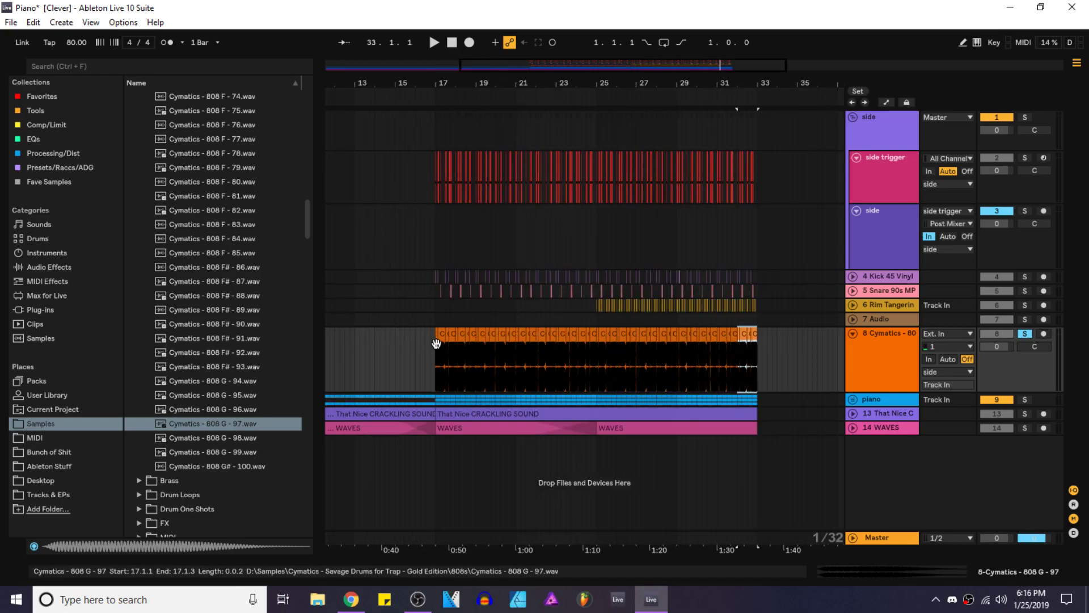
# Step: Lower the 808 track's volume to -11.2 dB and add a Glue Compressor with soft clipping enabled
pyautogui.press('space')
pyautogui.moveTo(997, 348); pyautogui.dragTo(997, 368)
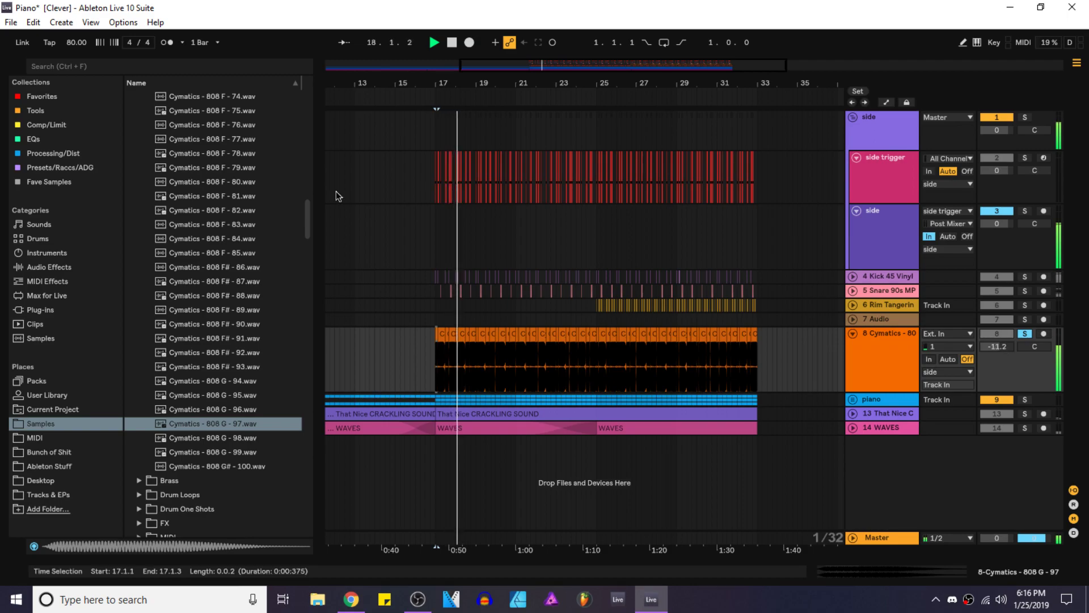
pyautogui.click(43, 97)
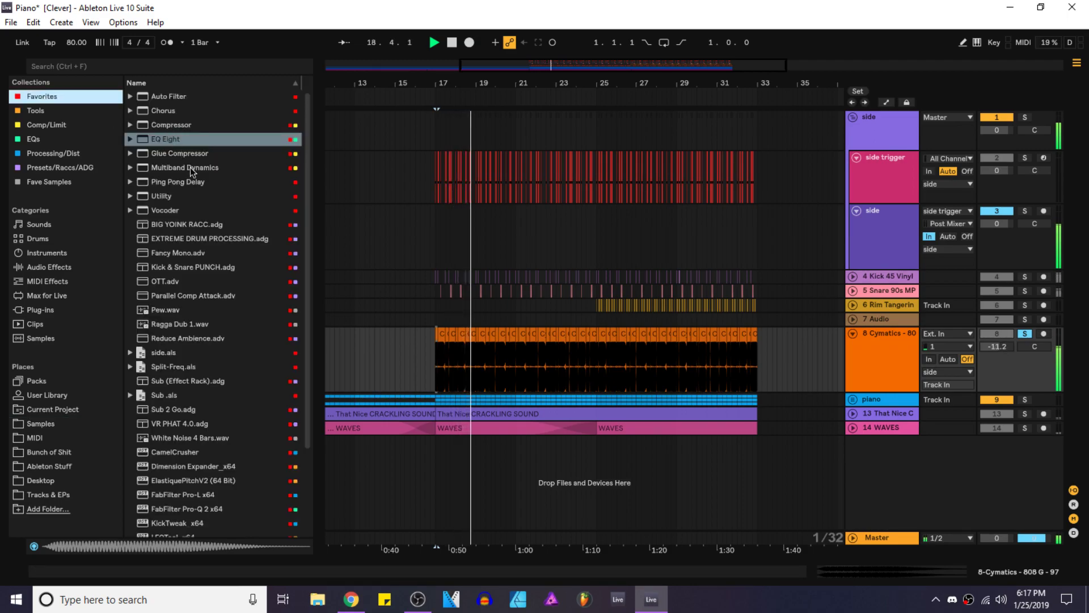
pyautogui.click(180, 150)
pyautogui.press('Return')
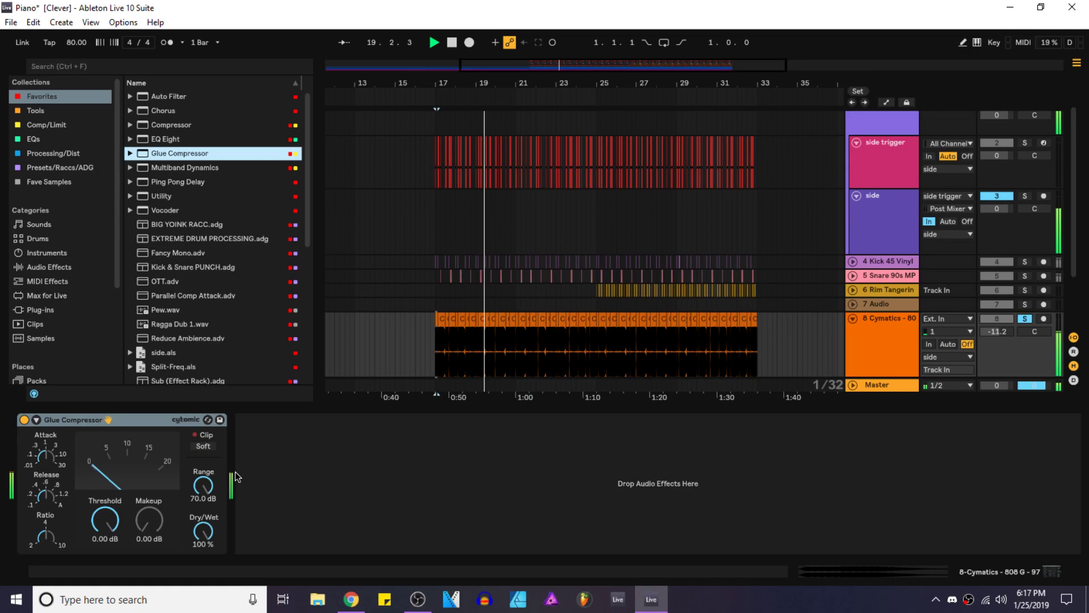
pyautogui.click(212, 447)
pyautogui.press('space')
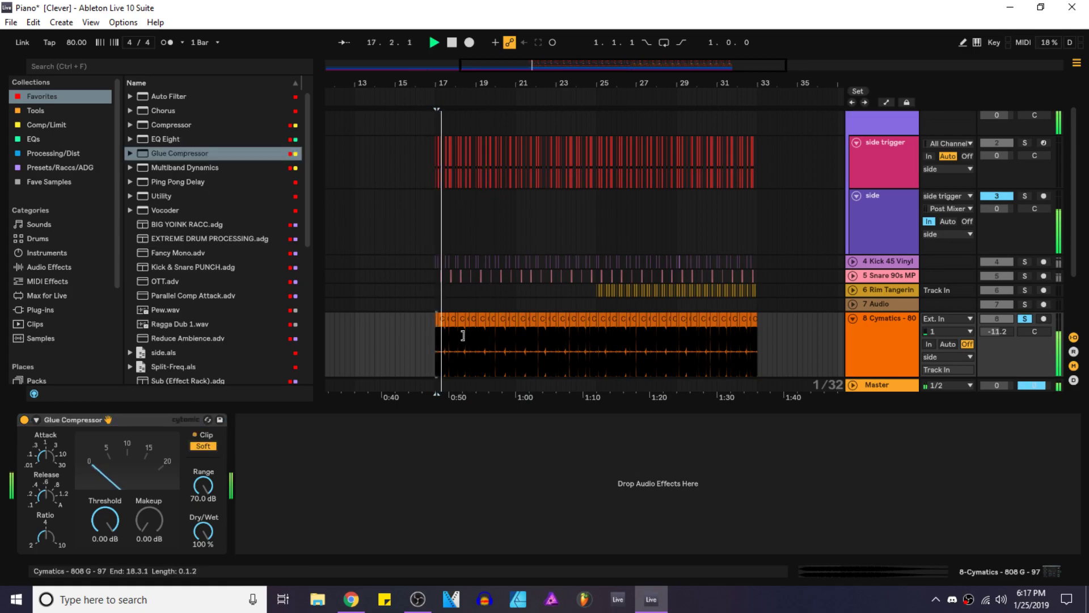
# Step: Play the compressed 808 and transpose the four clips of bar 17 to -4 st
pyautogui.scroll(-1, 459, 321)
pyautogui.scroll(3, 458, 336)
pyautogui.moveTo(471, 406); pyautogui.dragTo(454, 483)
pyautogui.press('space')
pyautogui.press('space')
pyautogui.click(463, 354)
pyautogui.press('space')
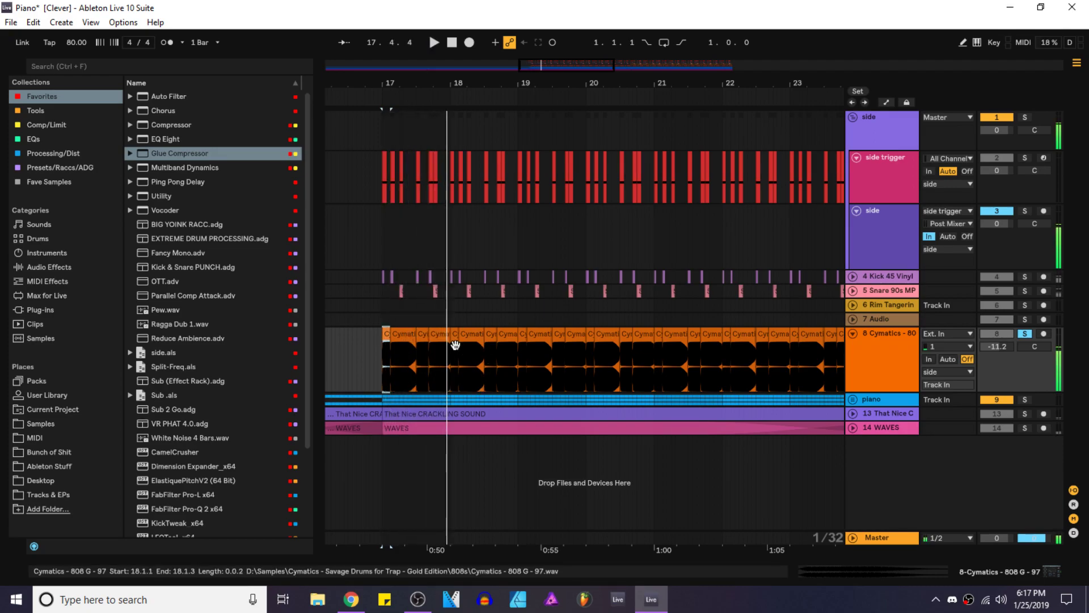
pyautogui.keyDown('shift'); pyautogui.click(443, 340); pyautogui.keyUp('shift')
pyautogui.doubleClick(387, 341)
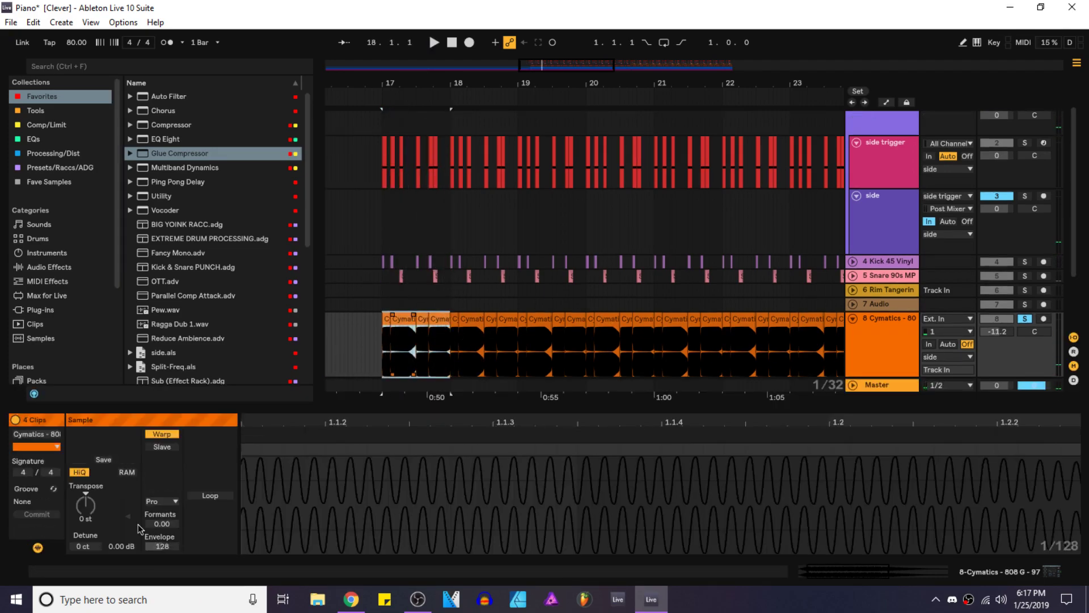
pyautogui.click(168, 502)
pyautogui.click(163, 488)
pyautogui.press('space')
pyautogui.press('space')
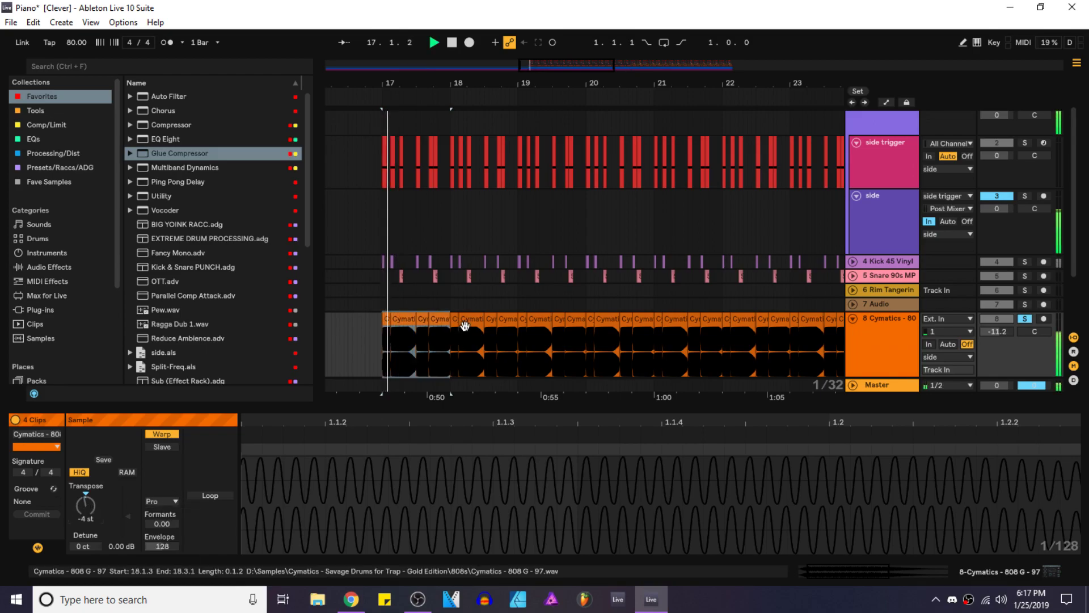
# Step: Transpose the four 808 clips of bar 18 to -2 st
pyautogui.scroll(-1, 454, 326)
pyautogui.scroll(3, 440, 326)
pyautogui.click(468, 290)
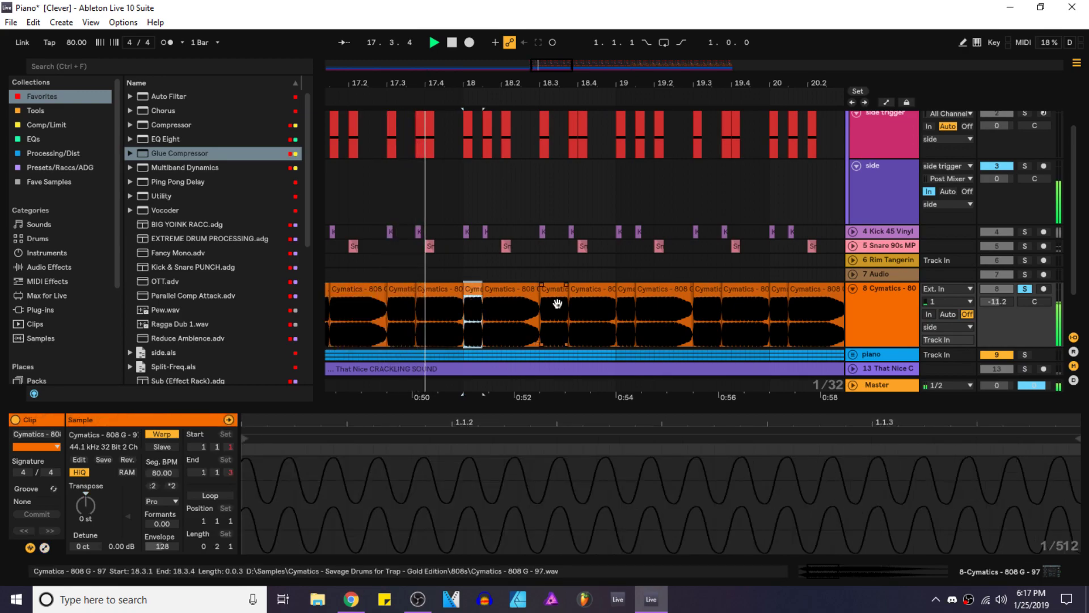
pyautogui.keyDown('shift'); pyautogui.click(584, 289); pyautogui.keyUp('shift')
pyautogui.moveTo(84, 503); pyautogui.dragTo(84, 510)
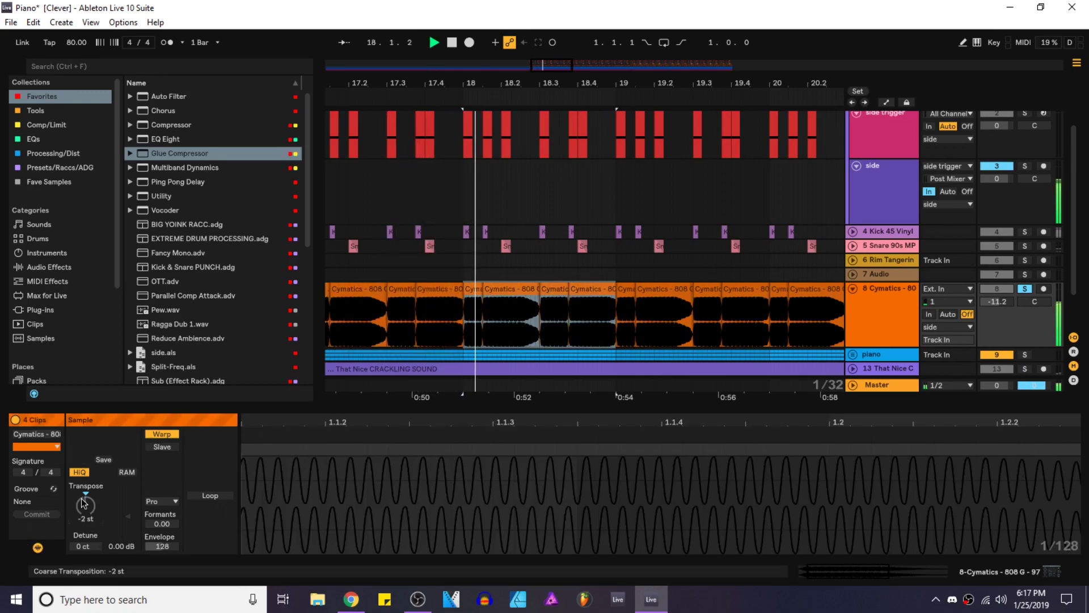
# Step: Review the transposed 808 clips of bar 17 and of the whole four-bar pattern from bar 17 to bar 20
pyautogui.scroll(-2, 530, 292)
pyautogui.click(594, 289)
pyautogui.click(392, 309)
pyautogui.keyDown('shift'); pyautogui.click(469, 301); pyautogui.keyUp('shift')
pyautogui.scroll(-3, 469, 302)
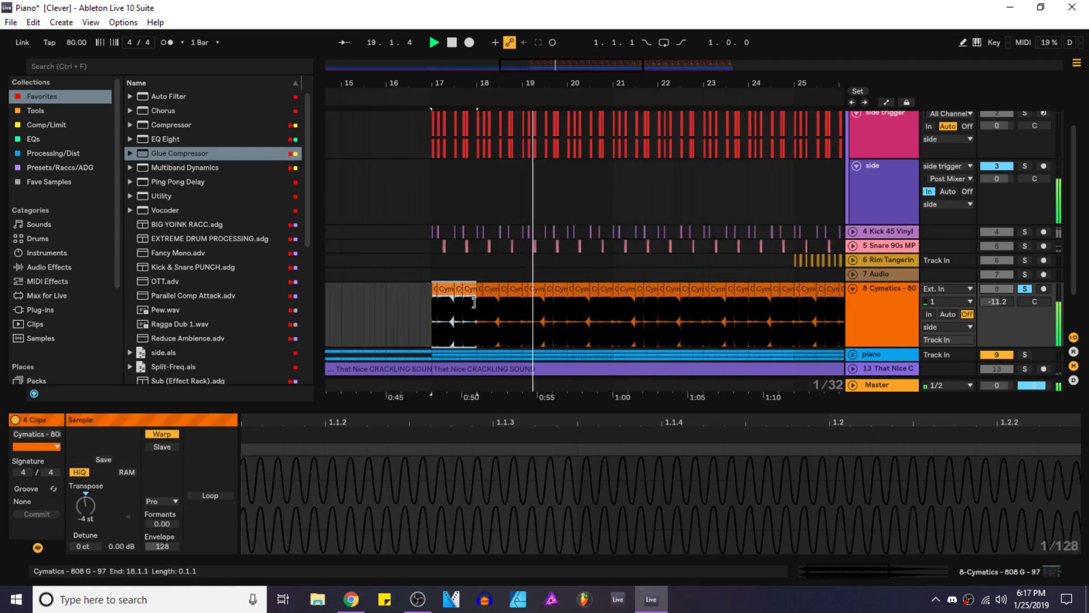
pyautogui.click(433, 307)
pyautogui.scroll(3, 599, 309)
pyautogui.keyDown('shift'); pyautogui.click(603, 308); pyautogui.keyUp('shift')
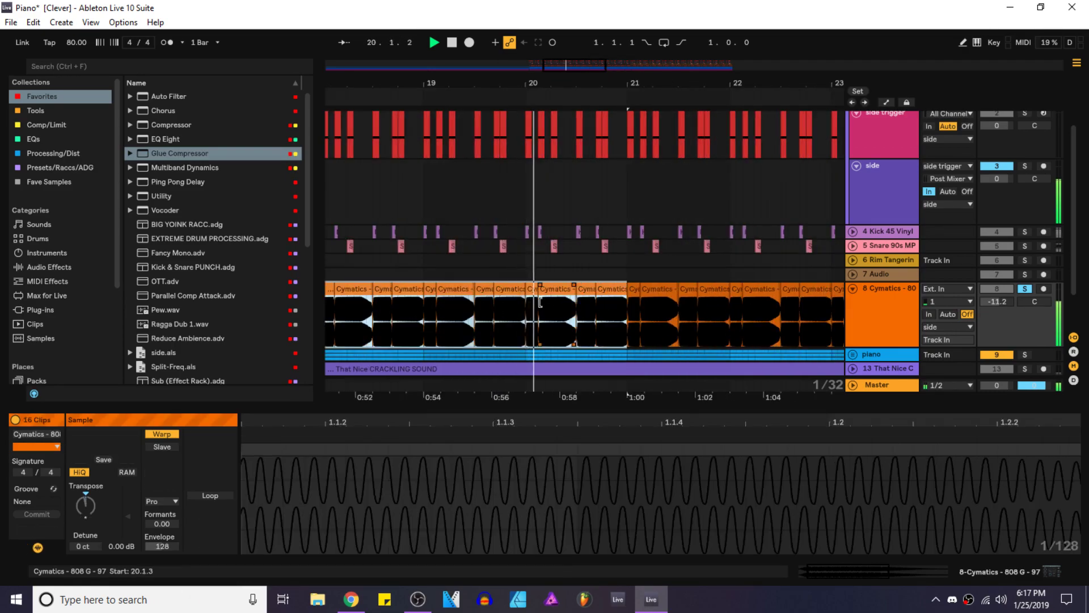
pyautogui.press('-')
pyautogui.click(469, 308)
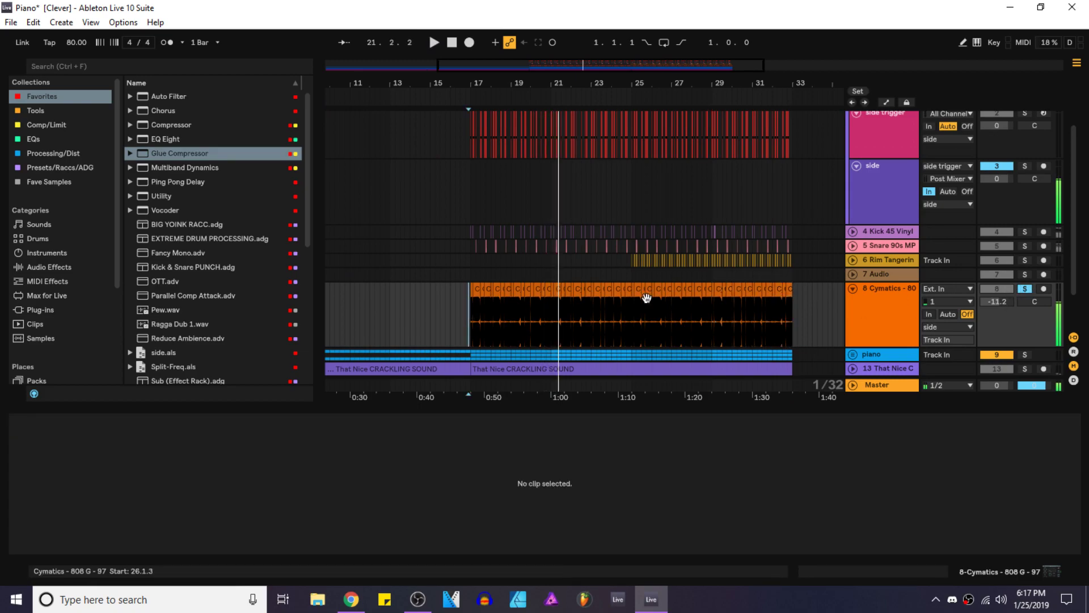
# Step: Set the transposition of the four 808 clips in bar 17 to -3 st and play them
pyautogui.press('space')
pyautogui.scroll(5, 460, 294)
pyautogui.click(525, 291)
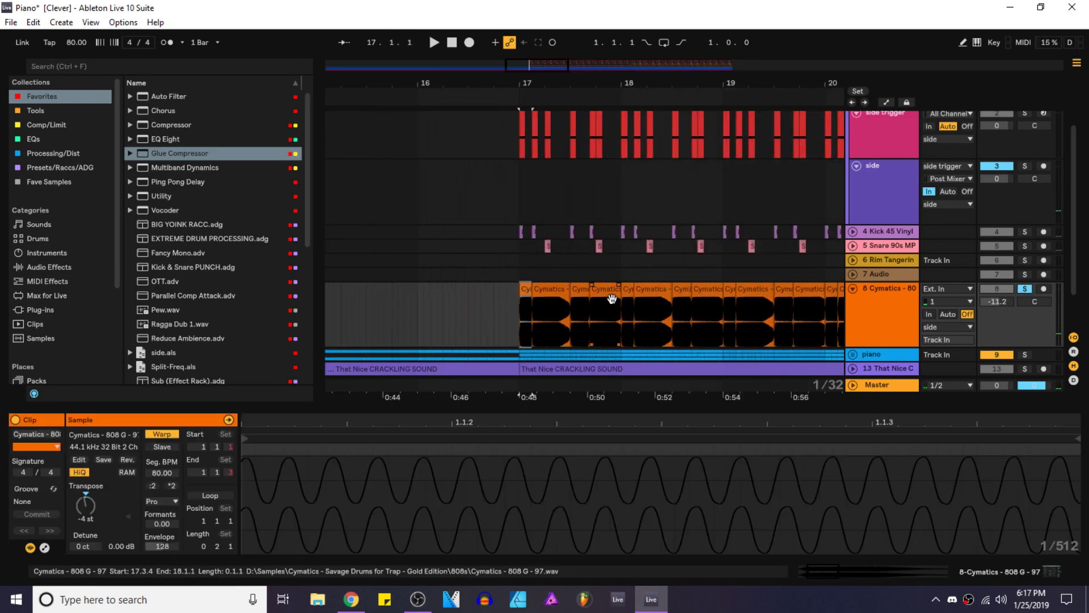
pyautogui.keyDown('shift'); pyautogui.click(614, 294); pyautogui.keyUp('shift')
pyautogui.moveTo(90, 509); pyautogui.dragTo(90, 502)
pyautogui.press('space')
# Step: Duplicate the four-bar 808 pattern of bars 17 to 20 three times to fill up to bar 33
pyautogui.click(525, 292)
pyautogui.keyDown('shift'); pyautogui.click(613, 294); pyautogui.keyUp('shift')
pyautogui.scroll(-5, 481, 298)
pyautogui.press('+')
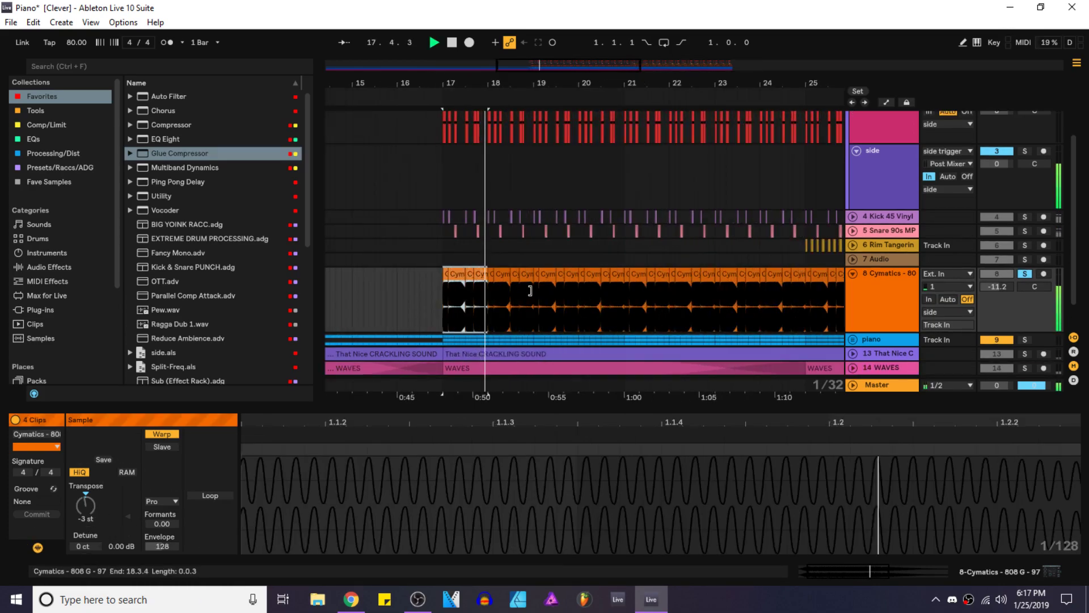
pyautogui.keyDown('shift'); pyautogui.click(619, 289); pyautogui.keyUp('shift')
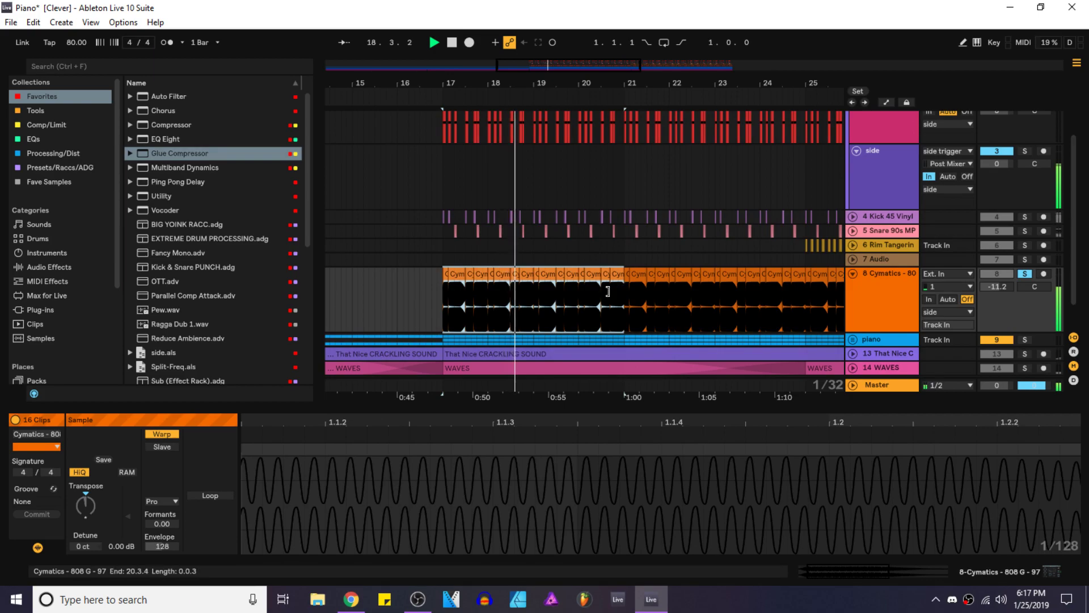
pyautogui.scroll(-5, 489, 304)
pyautogui.hotkey('ctrl', 'd')
pyautogui.hotkey('ctrl', 'd')
pyautogui.hotkey('ctrl', 'd')
# Step: Add an EQ Eight after the 808's Glue Compressor and set band 4 to a high-cut filter at 200 Hz
pyautogui.scroll(3, 475, 295)
pyautogui.click(463, 289)
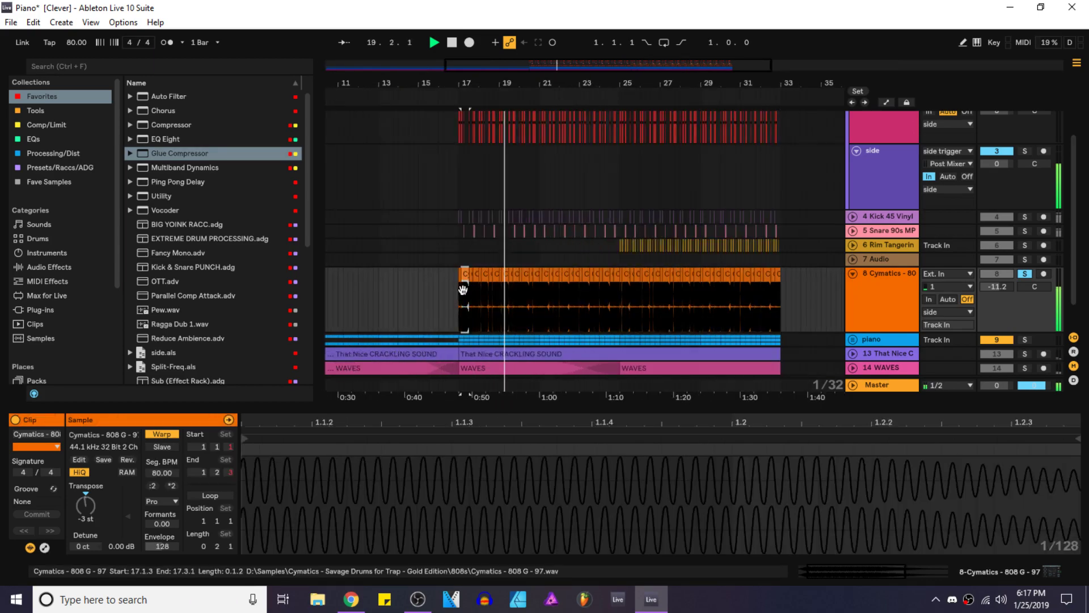
pyautogui.click(980, 572)
pyautogui.moveTo(192, 140); pyautogui.dragTo(270, 481)
pyautogui.click(498, 478)
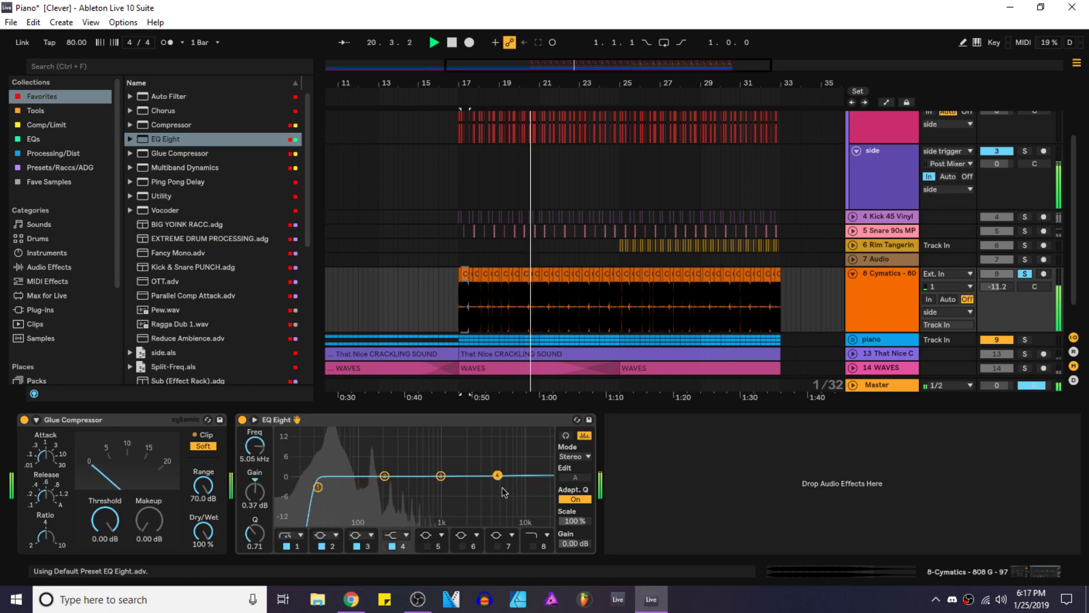
pyautogui.click(397, 535)
pyautogui.click(390, 524)
pyautogui.moveTo(255, 446); pyautogui.dragTo(253, 450)
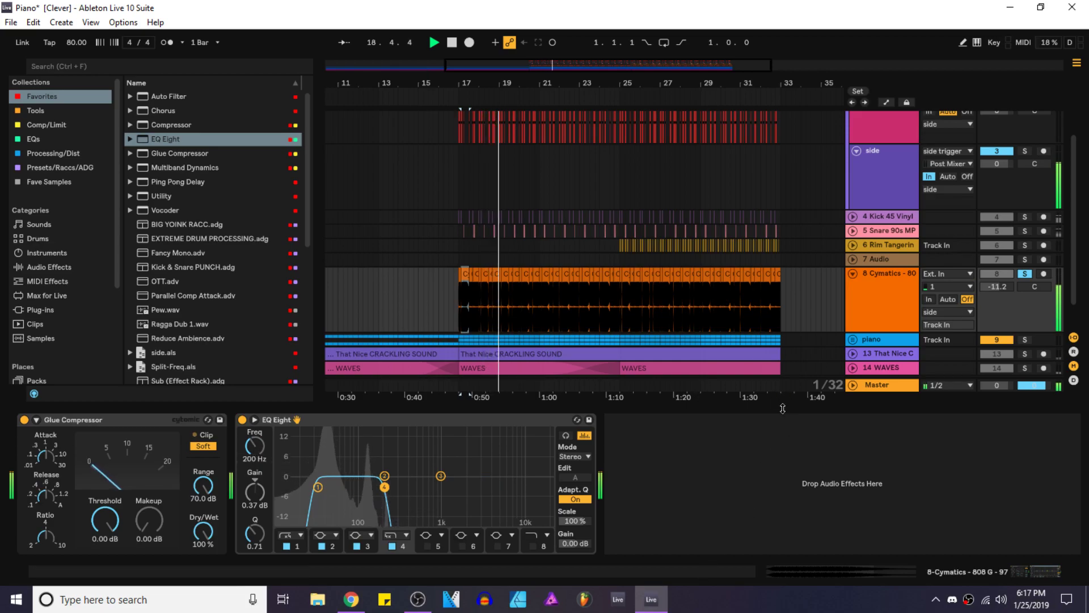
# Step: Play the arrangement from about bar 11 and save the set, with the Cymatics 808 track and the side group folded
pyautogui.hotkey('ctrl', 'alt', 'l')
pyautogui.click(355, 342)
pyautogui.press('space')
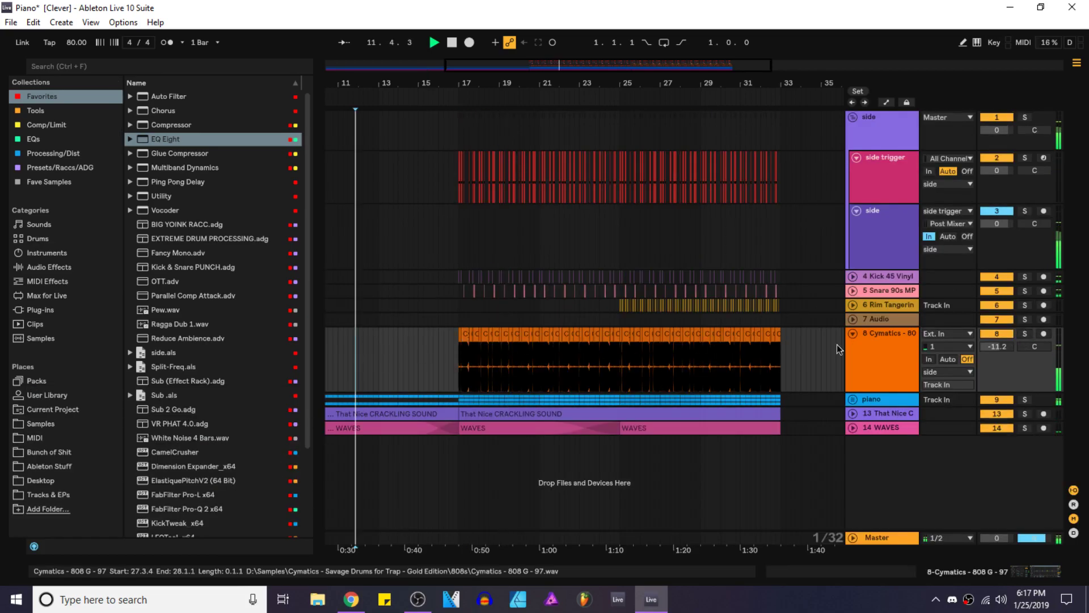
pyautogui.click(853, 334)
pyautogui.hotkey('ctrl', 's')
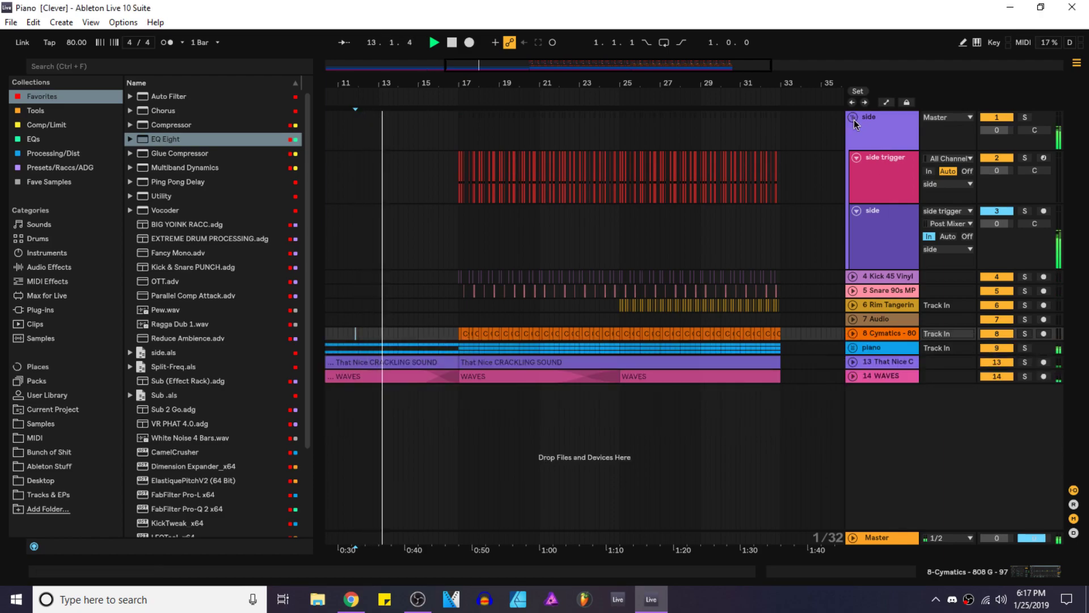
pyautogui.click(853, 118)
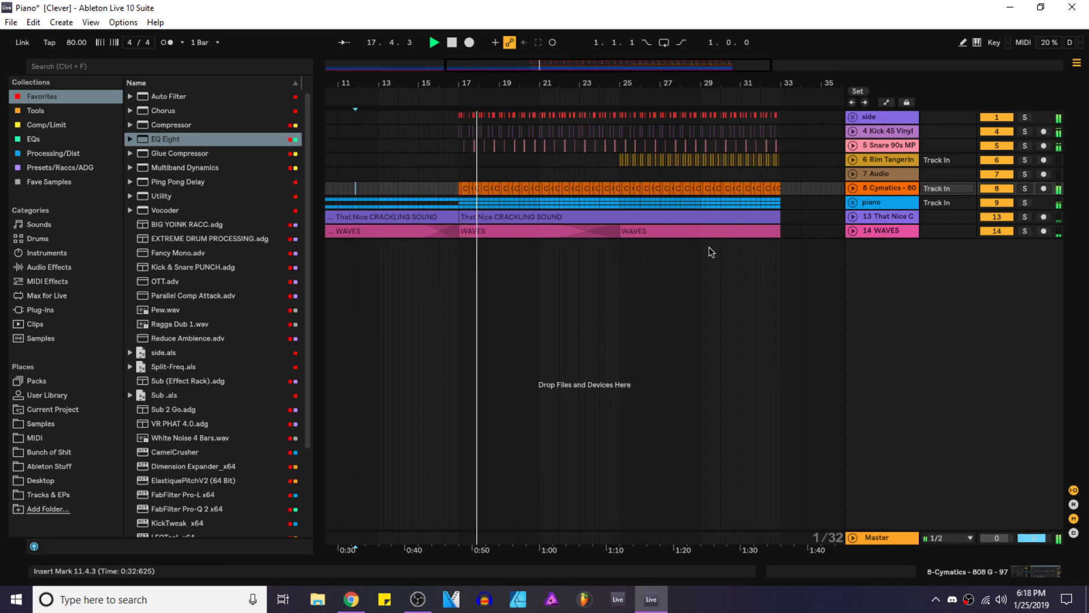
# Step: Set the Snare 90s track's volume to -13.4 dB and mute the kick, snare and Cymatics 808 tracks
pyautogui.click(853, 145)
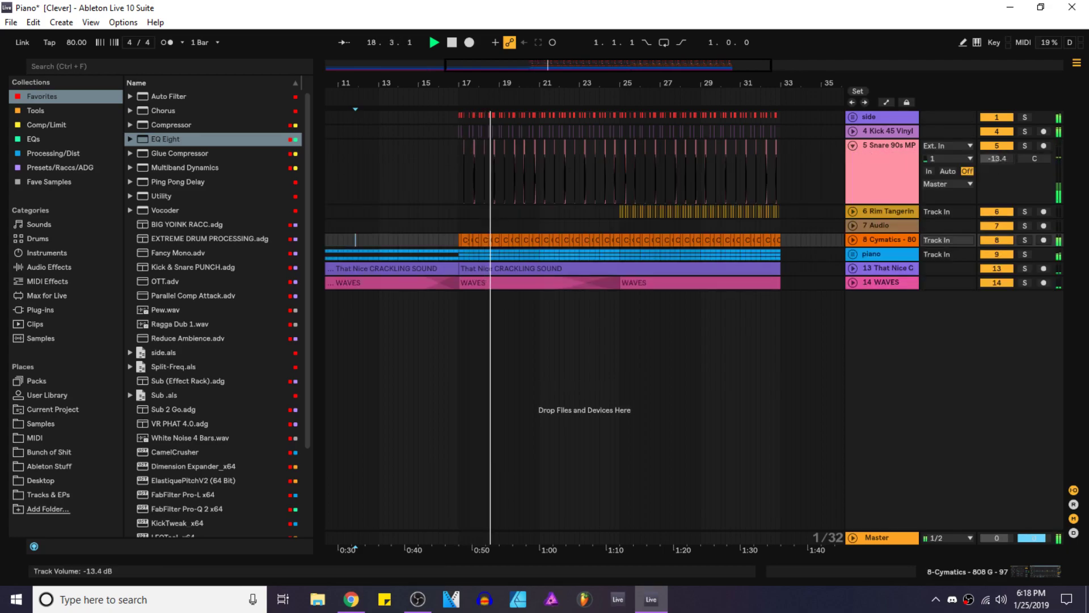
pyautogui.click(853, 145)
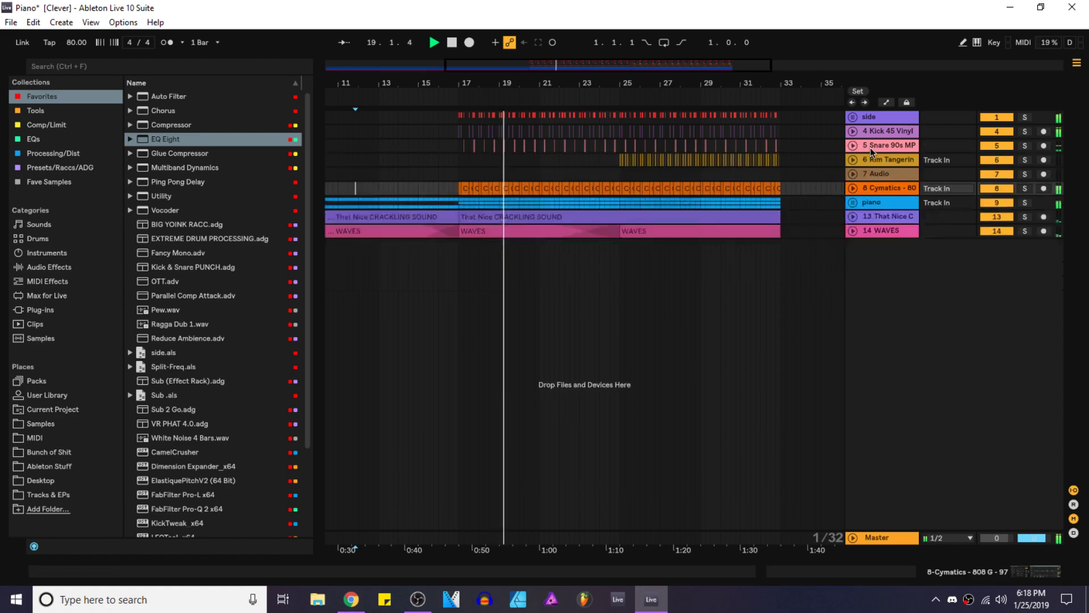
pyautogui.click(889, 132)
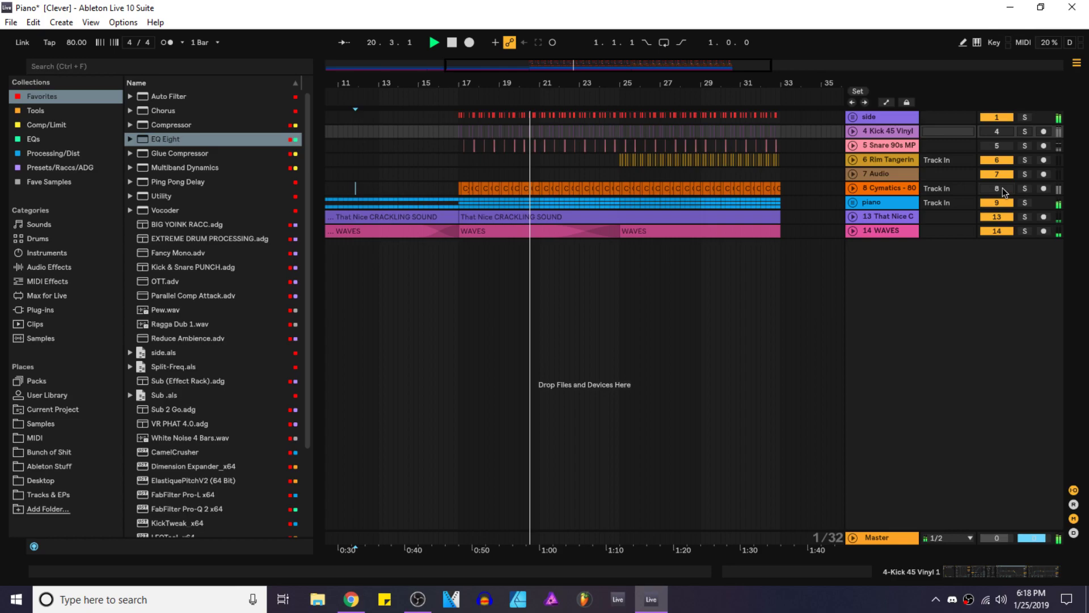
# Step: Show the automation lanes and clear the LFOTool automation across the inner side track
pyautogui.press('+')
pyautogui.click(853, 116)
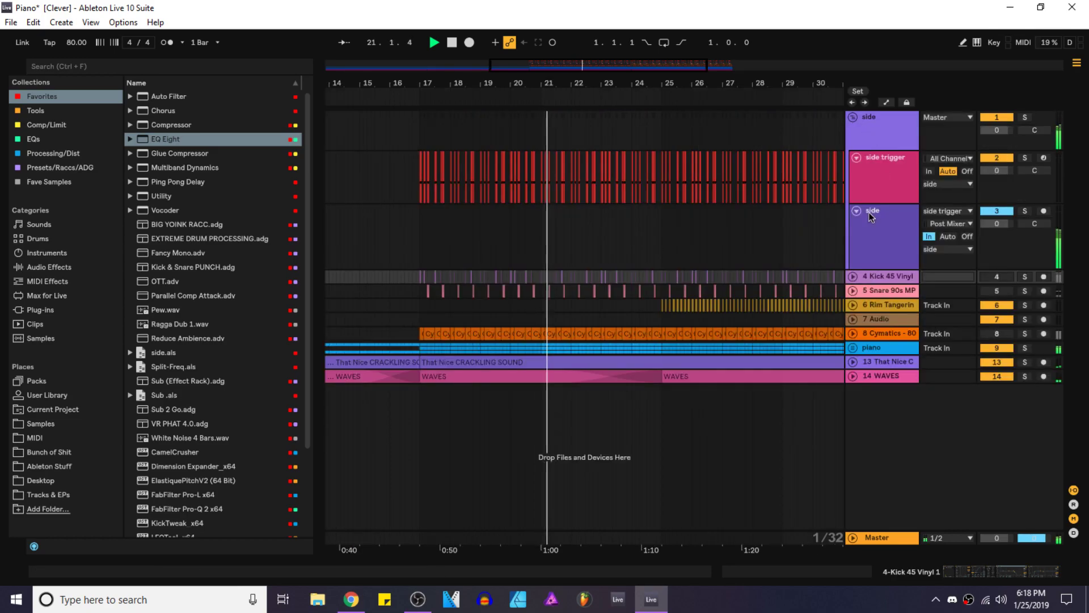
pyautogui.click(879, 217)
pyautogui.click(887, 102)
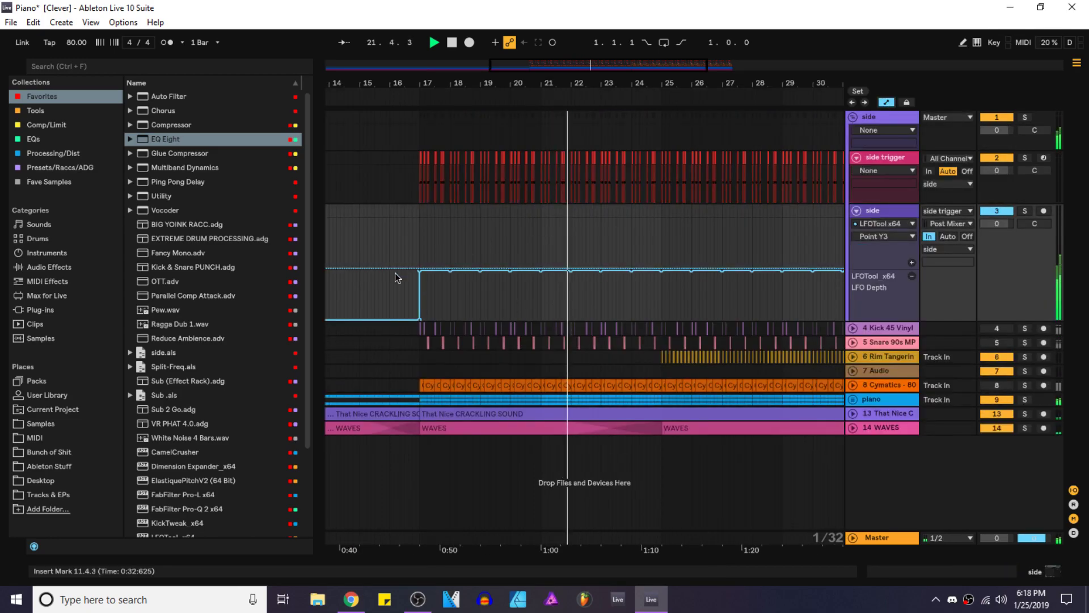
pyautogui.press('-')
pyautogui.press('-')
pyautogui.moveTo(368, 287); pyautogui.dragTo(747, 287)
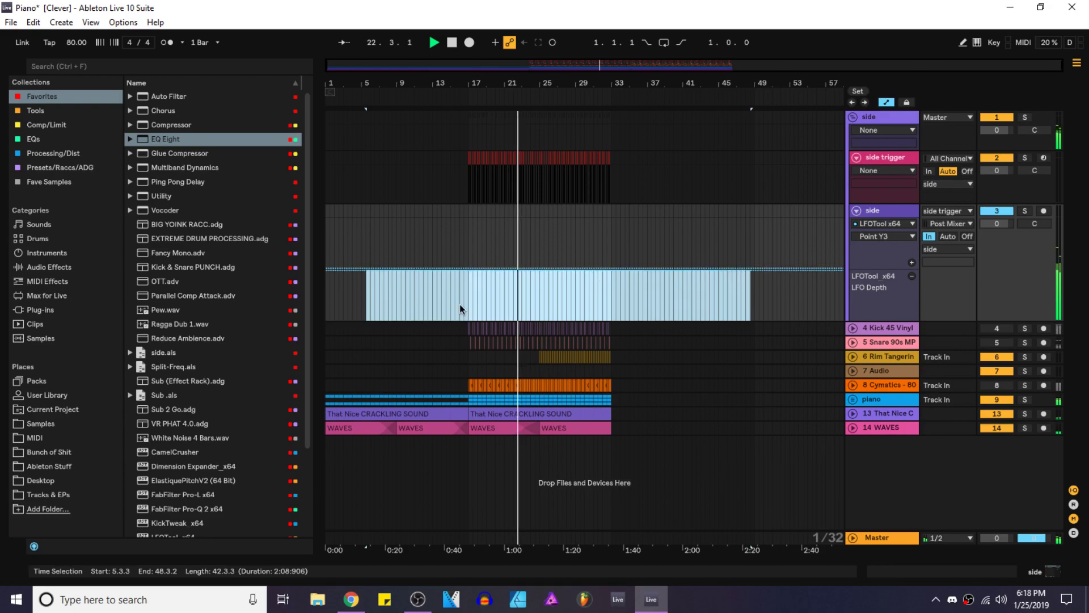
pyautogui.click(451, 326)
# Step: Set the LFOTool depth on the inner side track to 0
pyautogui.doubleClick(886, 212)
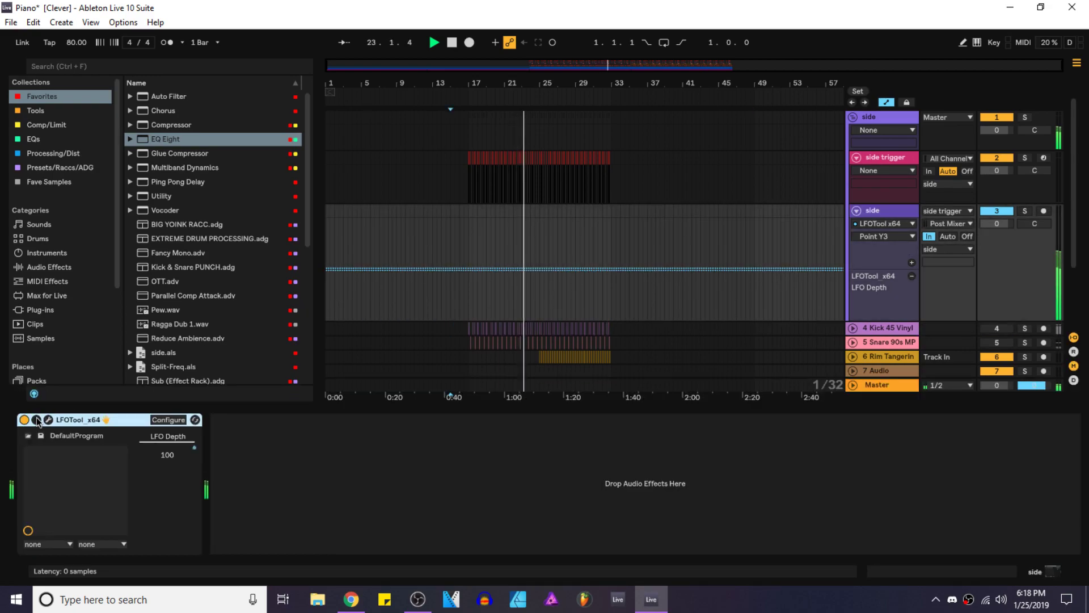
pyautogui.click(48, 421)
pyautogui.moveTo(641, 288); pyautogui.dragTo(228, 339)
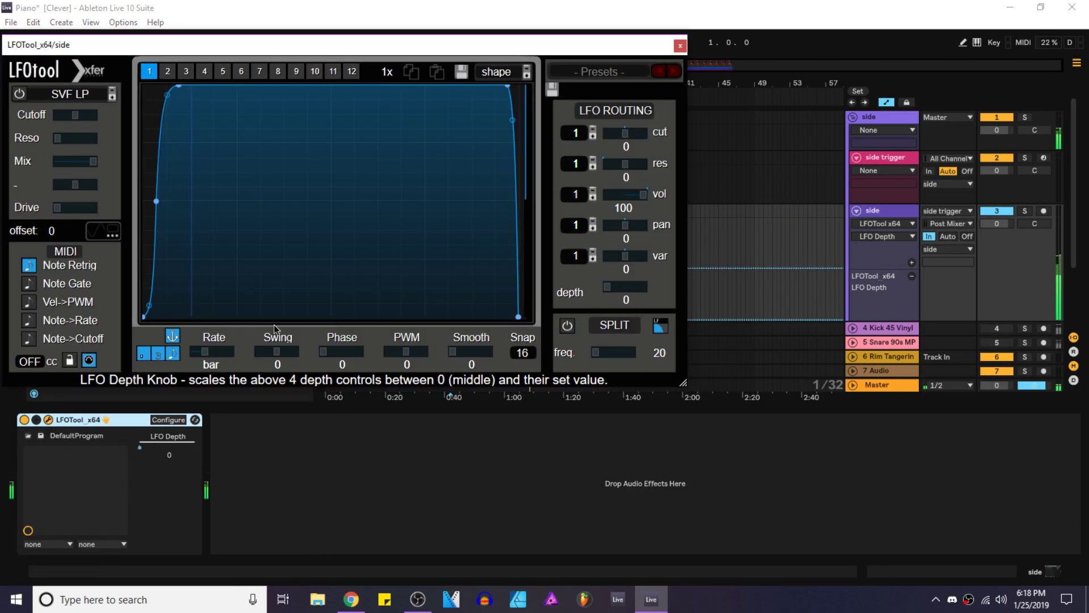
pyautogui.click(679, 46)
pyautogui.scroll(-2, 503, 255)
pyautogui.moveTo(513, 406); pyautogui.dragTo(566, 423)
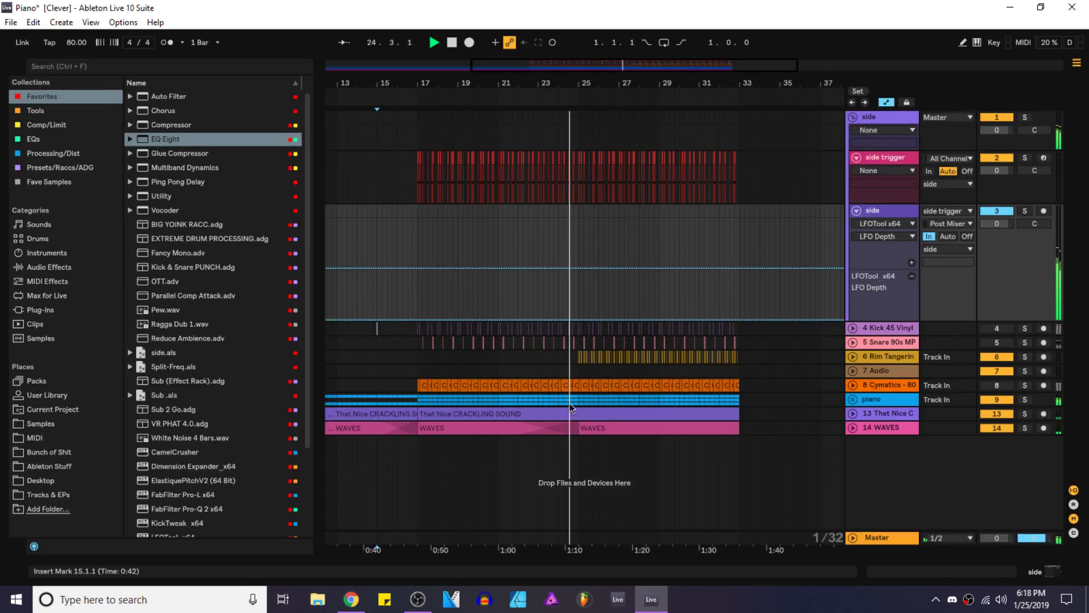
# Step: Transpose all notes of the track 10 Addictive Keys clip in the piano group up five semitones
pyautogui.click(853, 399)
pyautogui.scroll(-2, 552, 384)
pyautogui.doubleClick(368, 363)
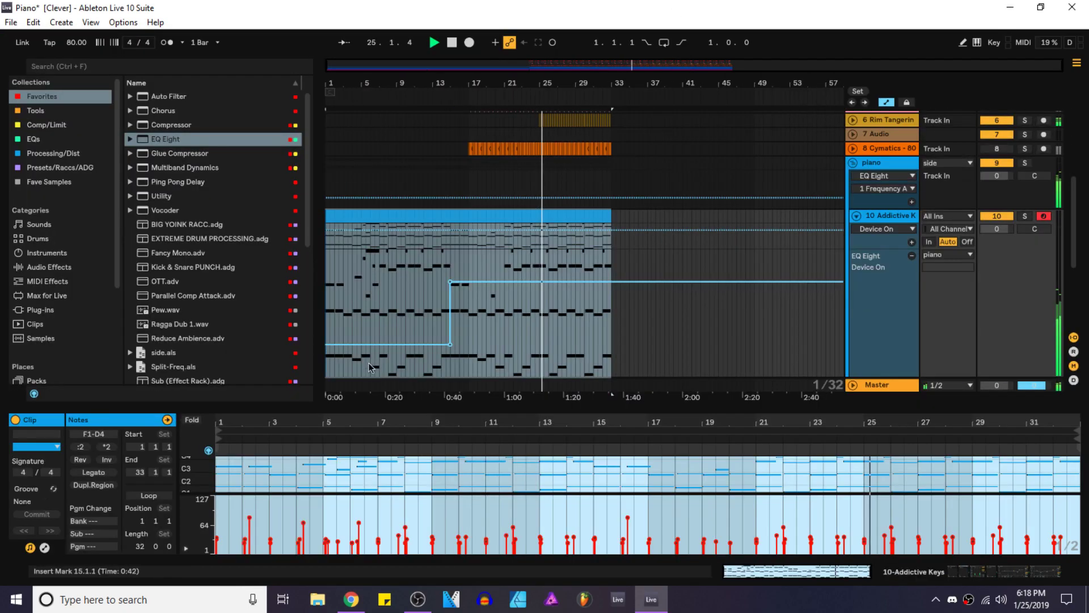
pyautogui.moveTo(449, 409); pyautogui.dragTo(445, 283)
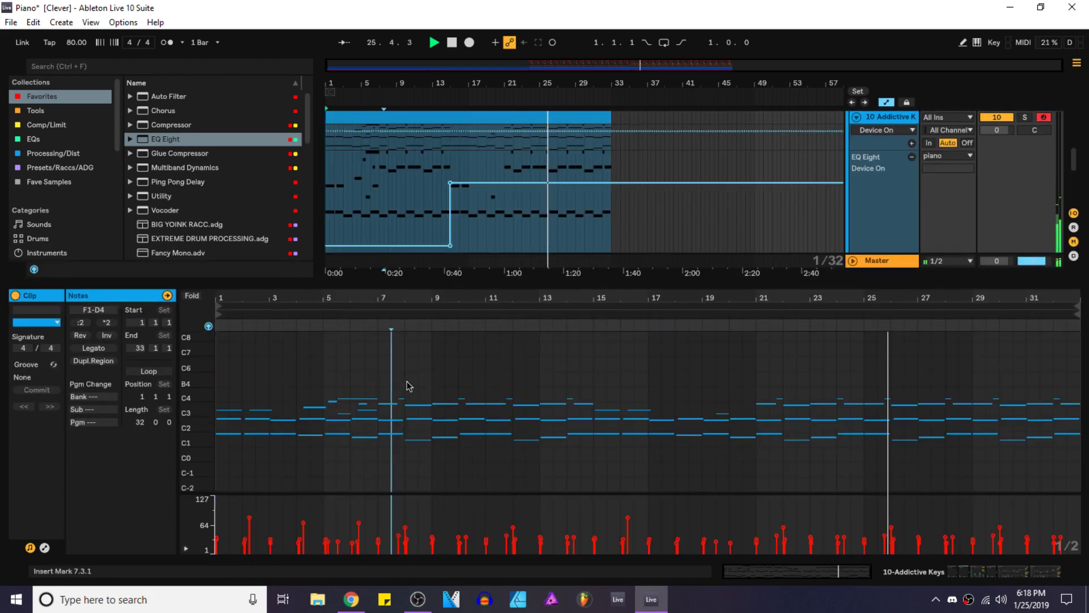
pyautogui.press('space')
pyautogui.press('Up')
pyautogui.press('Up')
pyautogui.press('Up')
pyautogui.press('Up')
pyautogui.press('Up')
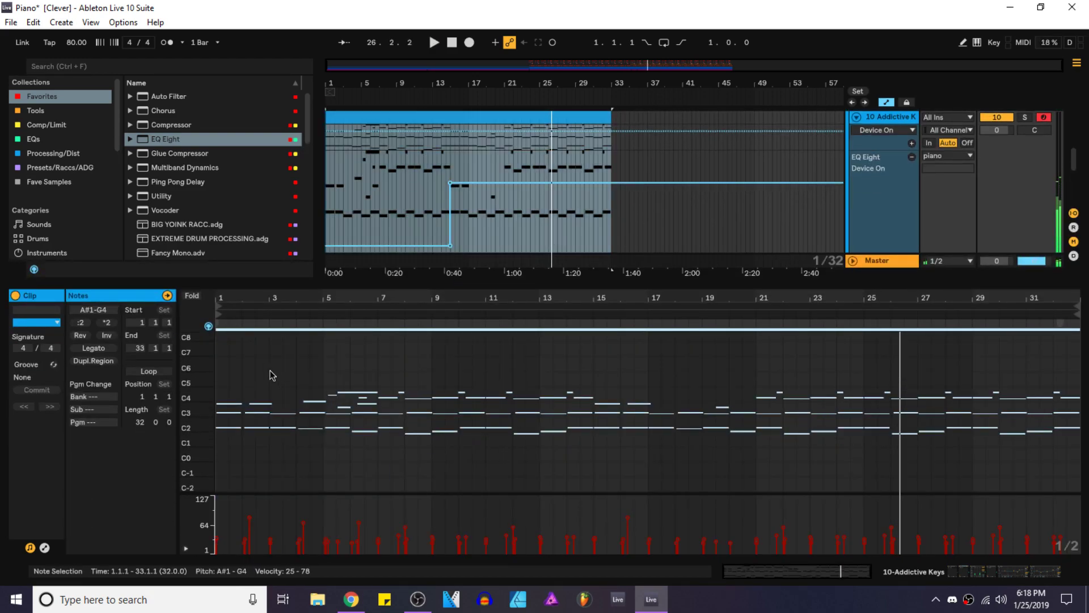
# Step: Transpose all notes of the track 11 Addictive Keys clip up so they span G2 to D5
pyautogui.click(1001, 571)
pyautogui.click(555, 284)
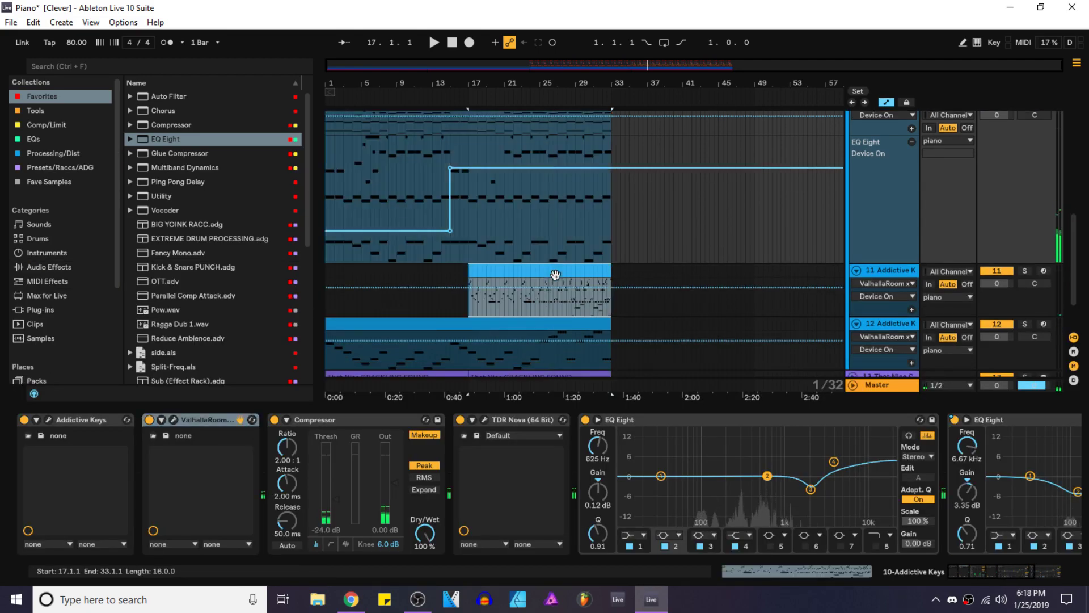
pyautogui.doubleClick(586, 265)
pyautogui.hotkey('ctrl', 'a')
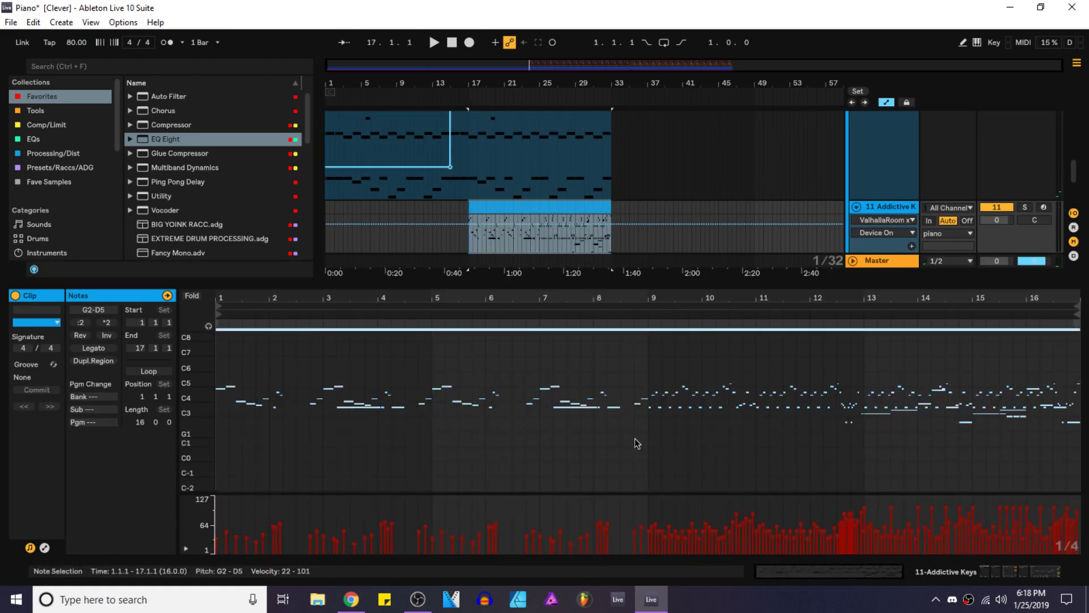
pyautogui.click(992, 570)
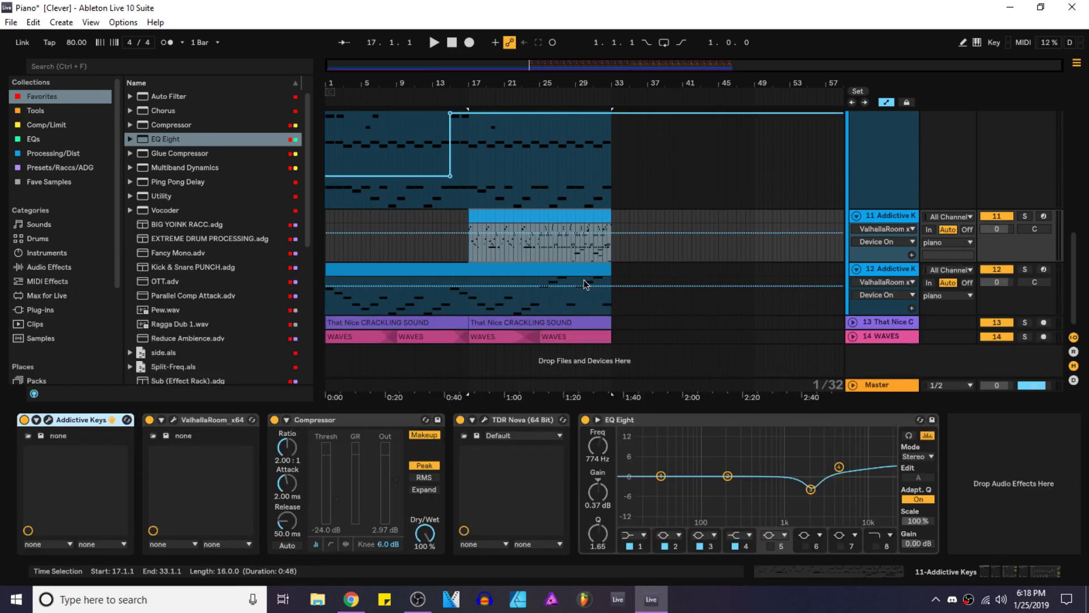
# Step: Transpose all notes of the track 12 Addictive Keys clip up and restart playback from bar 1
pyautogui.doubleClick(585, 270)
pyautogui.doubleClick(588, 315)
pyautogui.hotkey('ctrl', 'a')
pyautogui.press('space')
pyautogui.hotkey('shift', 'Tab')
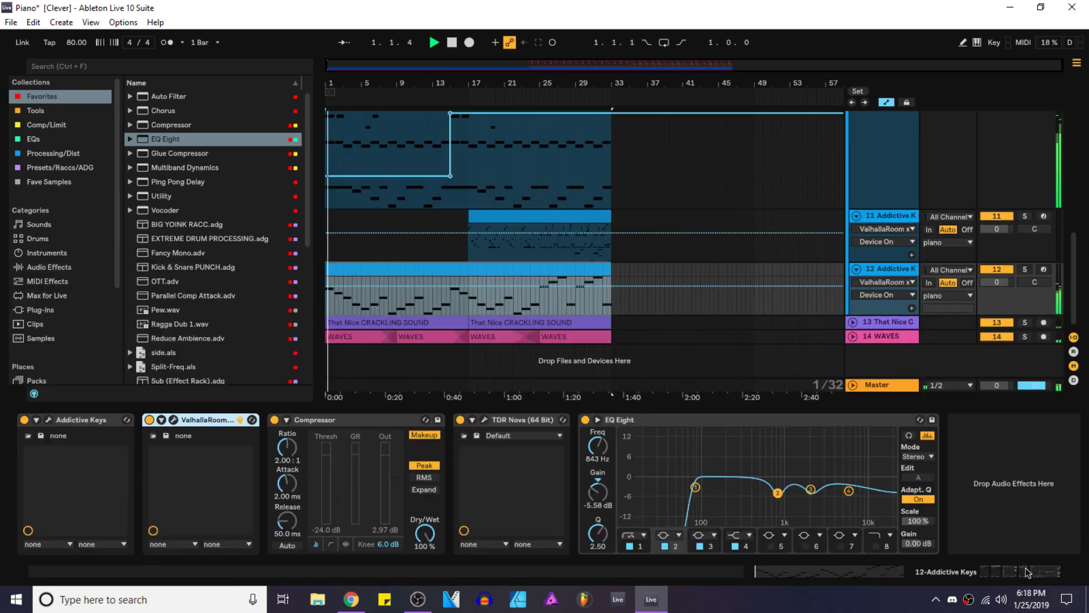
# Step: Transpose all Cymatics 808 clips up to a range of 0 to 3 st and unmute the kick, snare and 808 tracks
pyautogui.scroll(4, 535, 322)
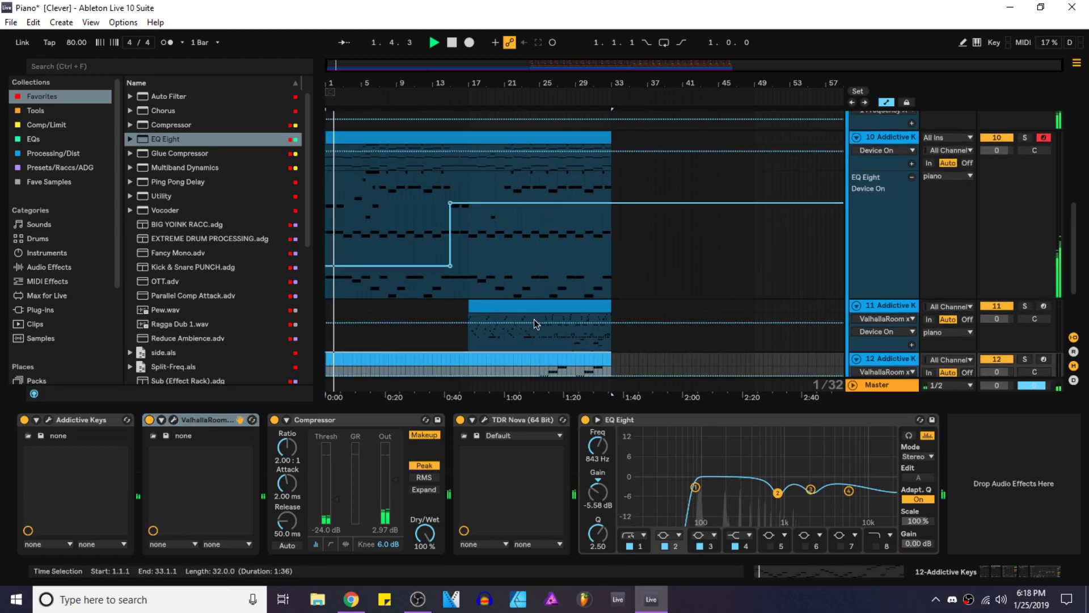
pyautogui.scroll(2, 483, 148)
pyautogui.doubleClick(464, 206)
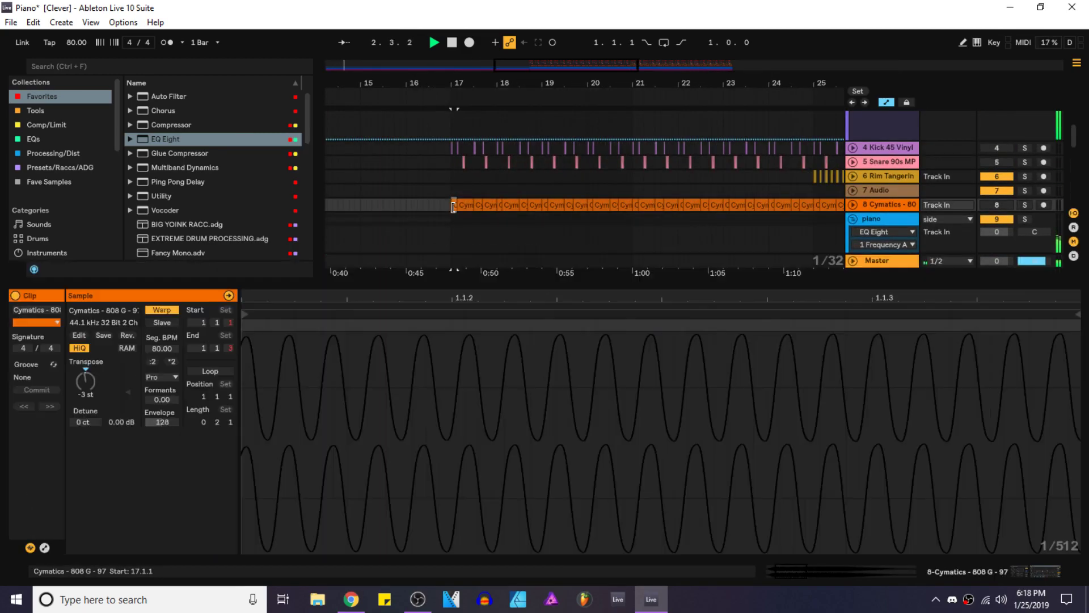
pyautogui.click(87, 380)
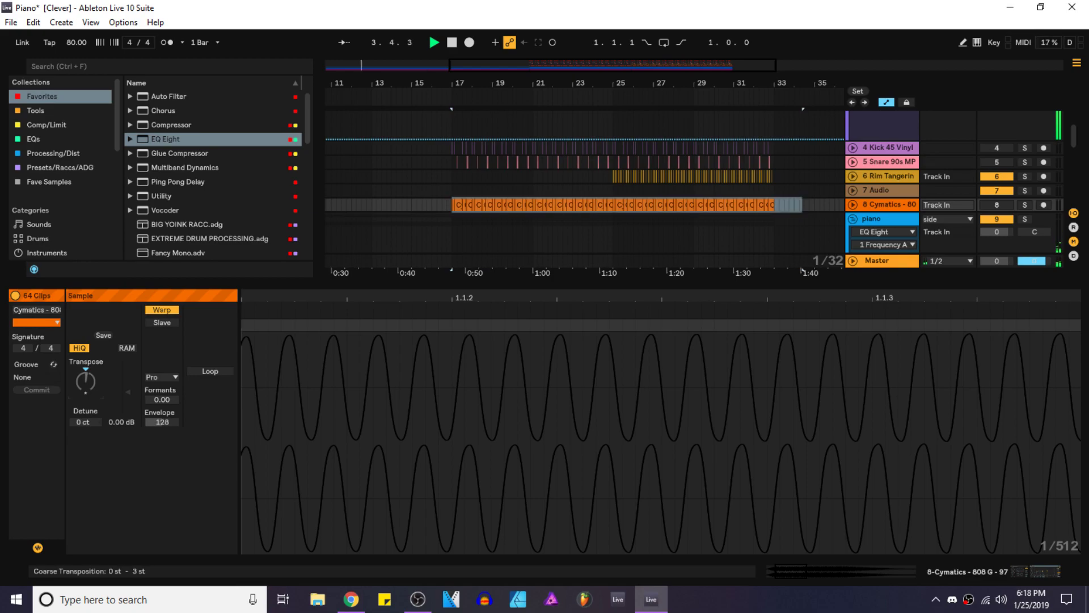
pyautogui.click(1042, 572)
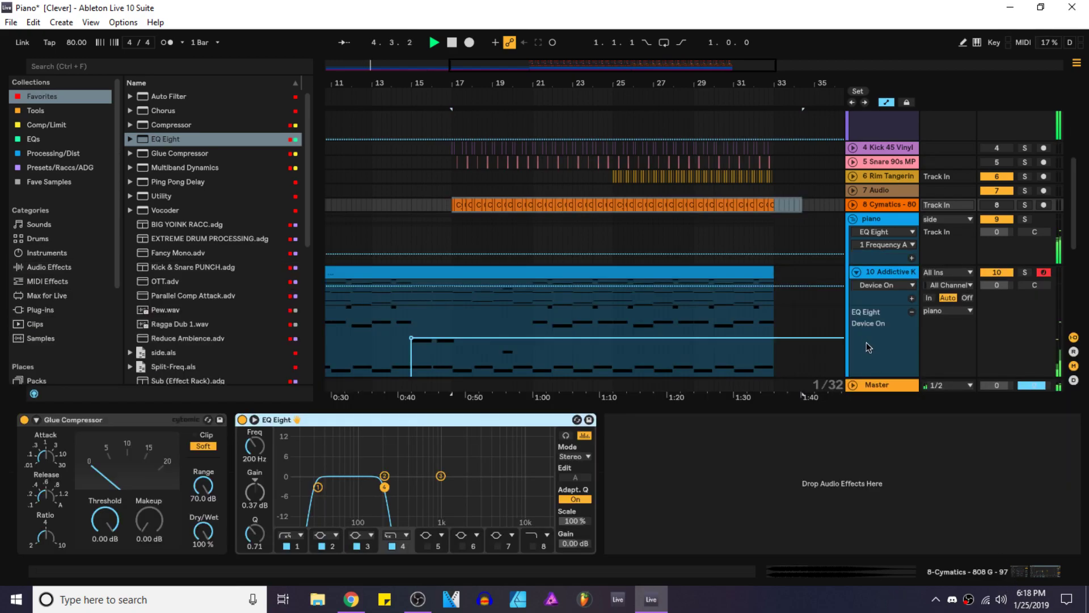
pyautogui.click(1000, 204)
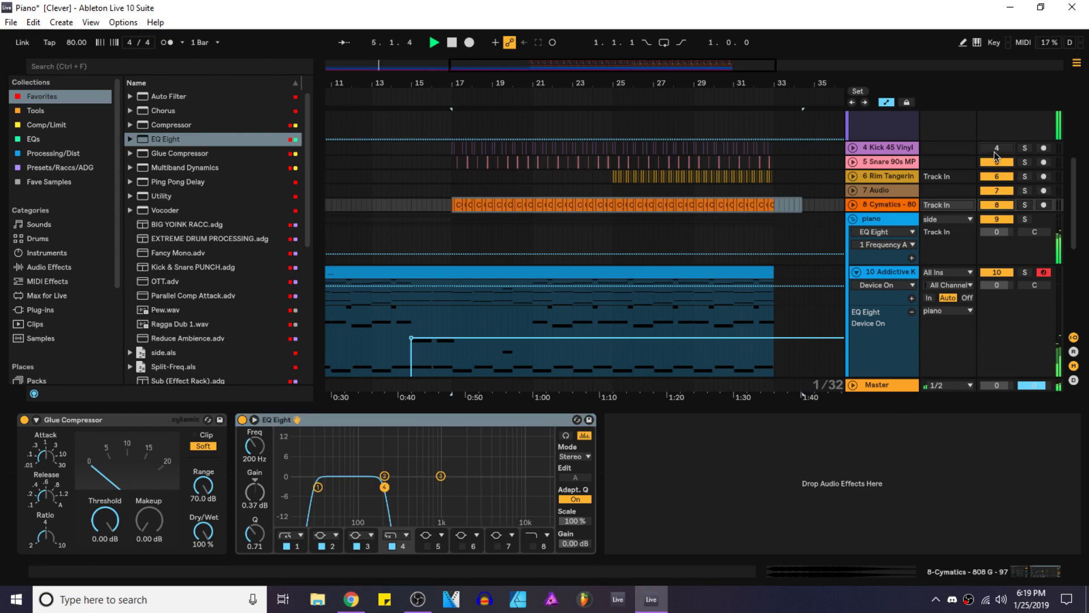
# Step: Delete the Cymatics 808 clips between bars 17 and 25 and save the set
pyautogui.scroll(2, 878, 158)
pyautogui.click(452, 190)
pyautogui.scroll(3, 622, 193)
pyautogui.keyDown('shift'); pyautogui.click(600, 192); pyautogui.keyUp('shift')
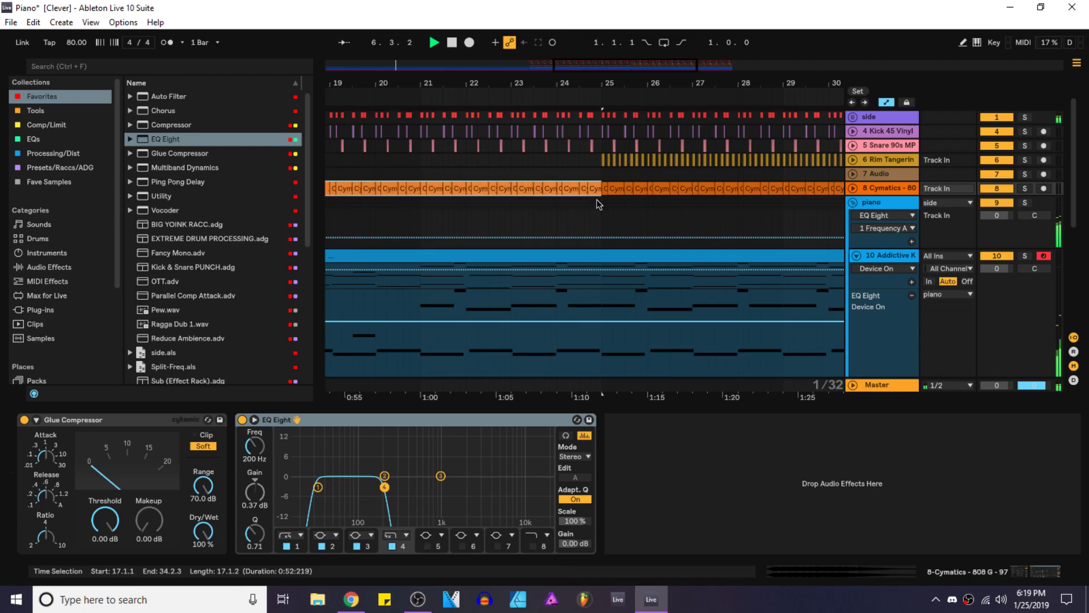
pyautogui.click(667, 483)
pyautogui.scroll(-3, 537, 248)
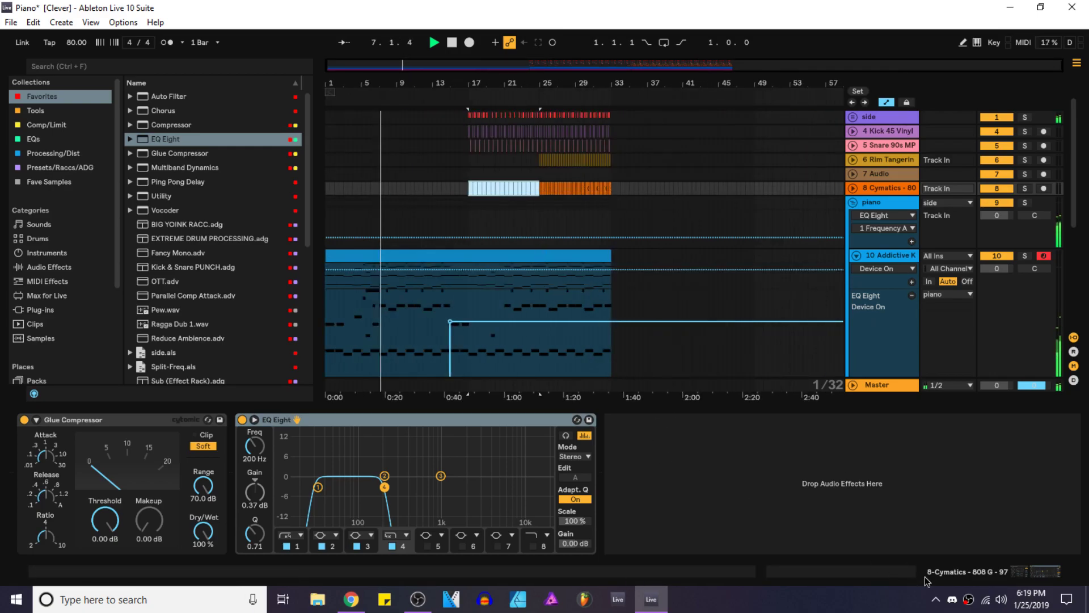
pyautogui.click(913, 575)
pyautogui.hotkey('ctrl', 'alt', 'l')
pyautogui.click(451, 211)
pyautogui.hotkey('ctrl', 's')
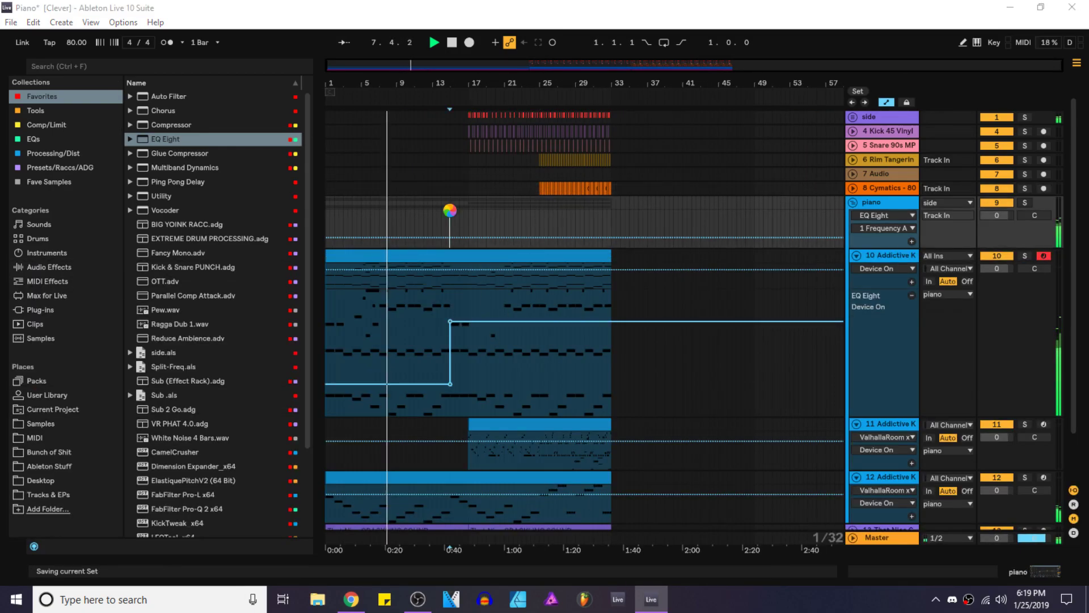
# Step: Fold the piano group and set the Kick 45 Vinyl track's volume to -5.9 dB
pyautogui.click(853, 202)
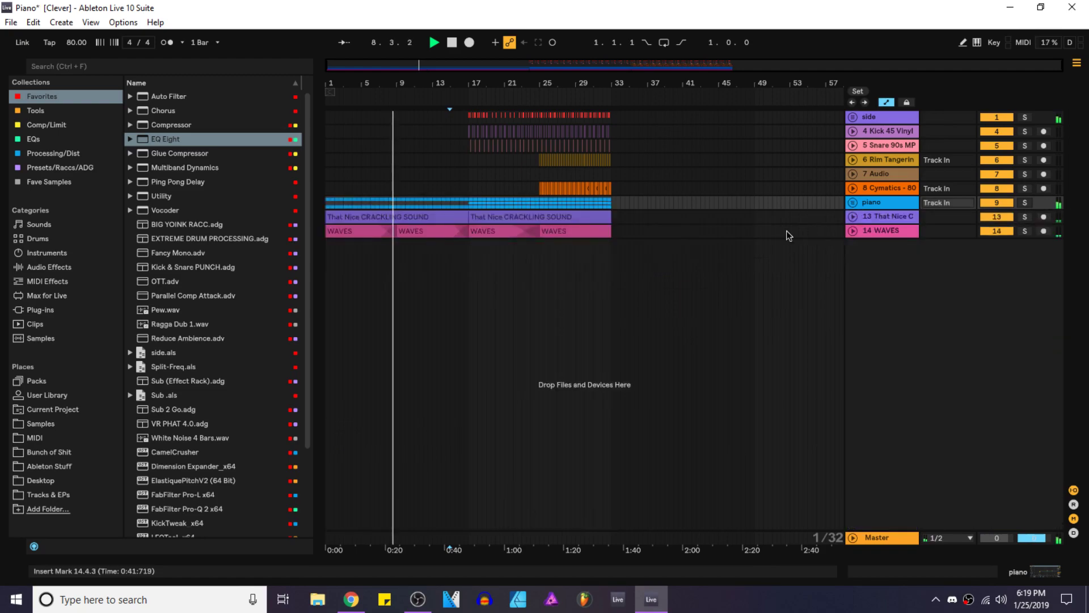
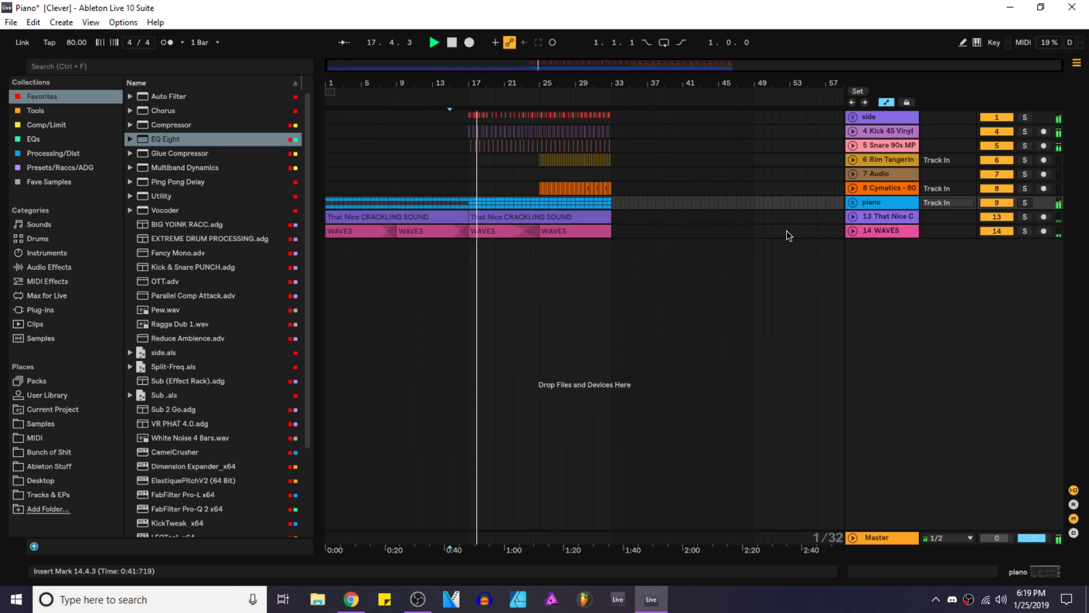
pyautogui.moveTo(997, 145); pyautogui.dragTo(997, 147)
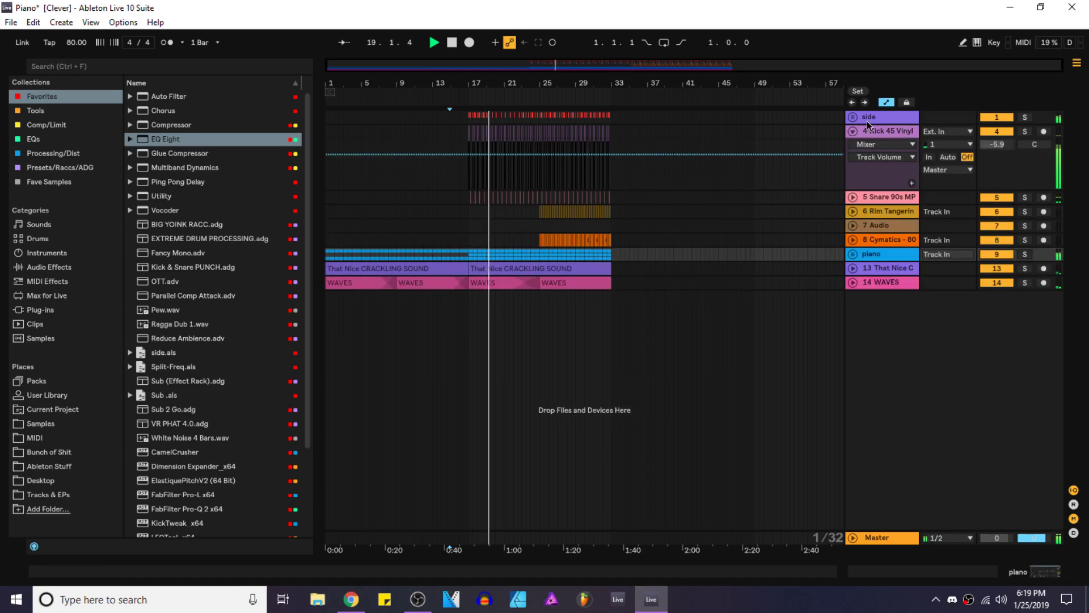
pyautogui.click(853, 132)
# Step: Automate the inner side track's LFOTool LFO Depth to jump from minimum to maximum at bar 17
pyautogui.click(853, 117)
pyautogui.scroll(6, 475, 320)
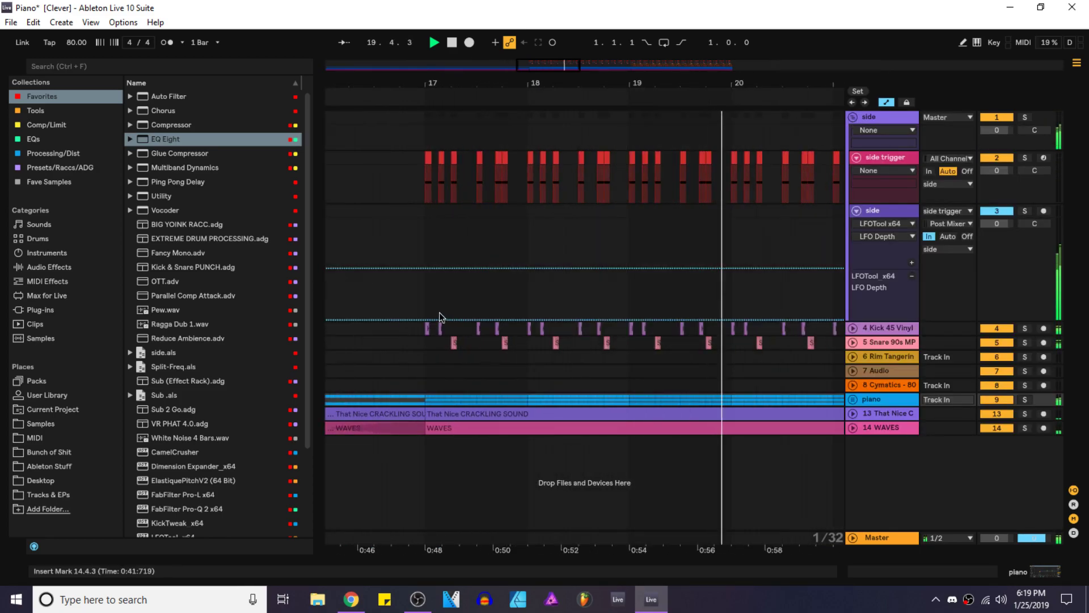
pyautogui.scroll(3, 434, 314)
pyautogui.click(421, 322)
pyautogui.moveTo(435, 319); pyautogui.dragTo(421, 270)
pyautogui.scroll(-9, 421, 272)
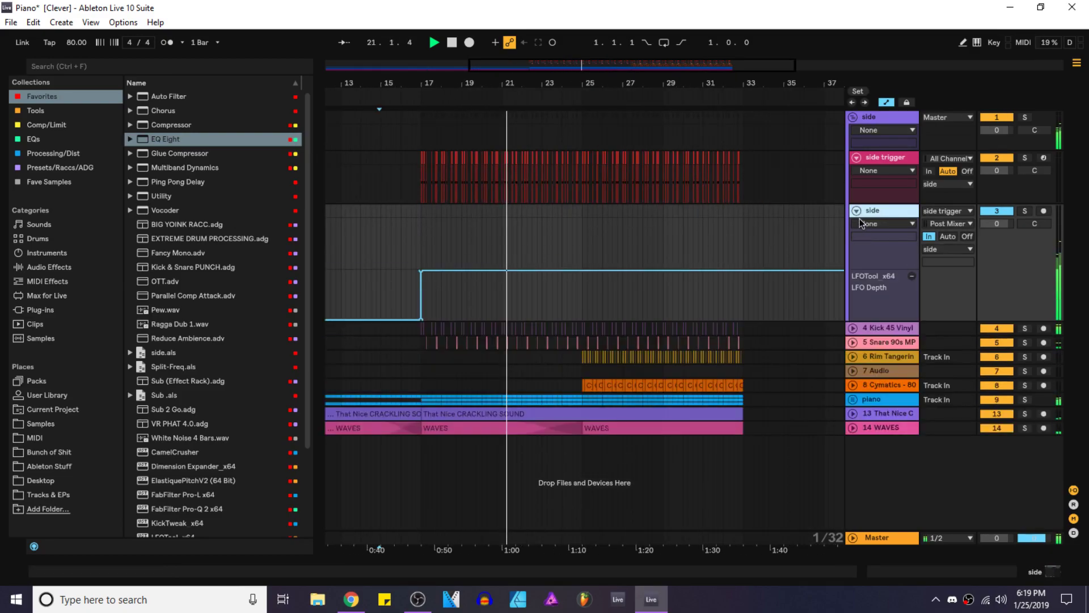
# Step: Fold the side group and save the set
pyautogui.click(857, 211)
pyautogui.click(853, 117)
pyautogui.scroll(-2, 723, 181)
pyautogui.hotkey('ctrl', 's')
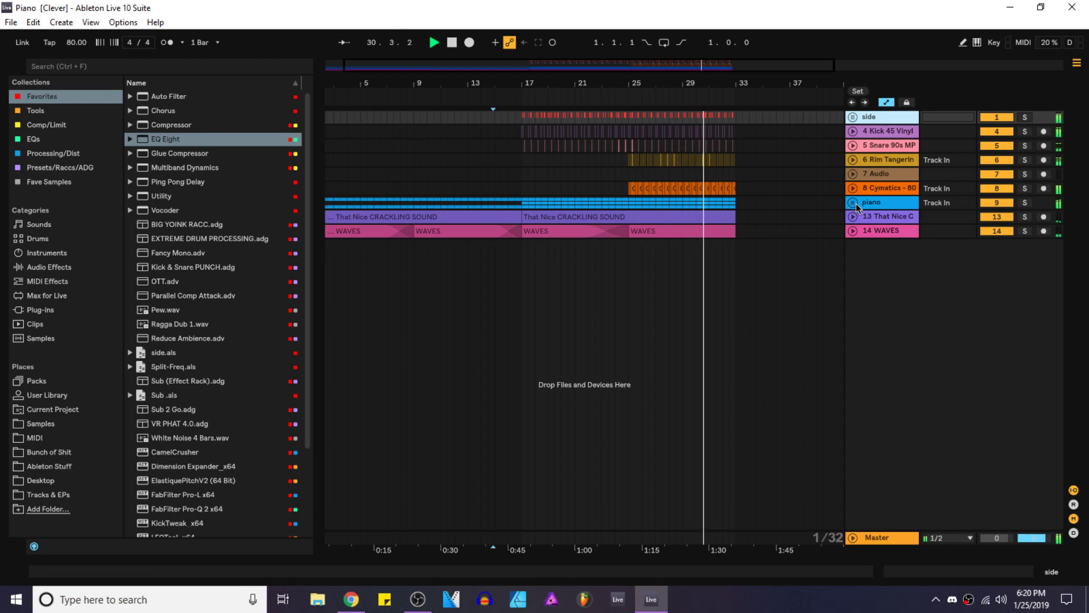
# Step: Duplicate all four WAVES clips so the copies run from bar 33 to bar 65
pyautogui.click(703, 229)
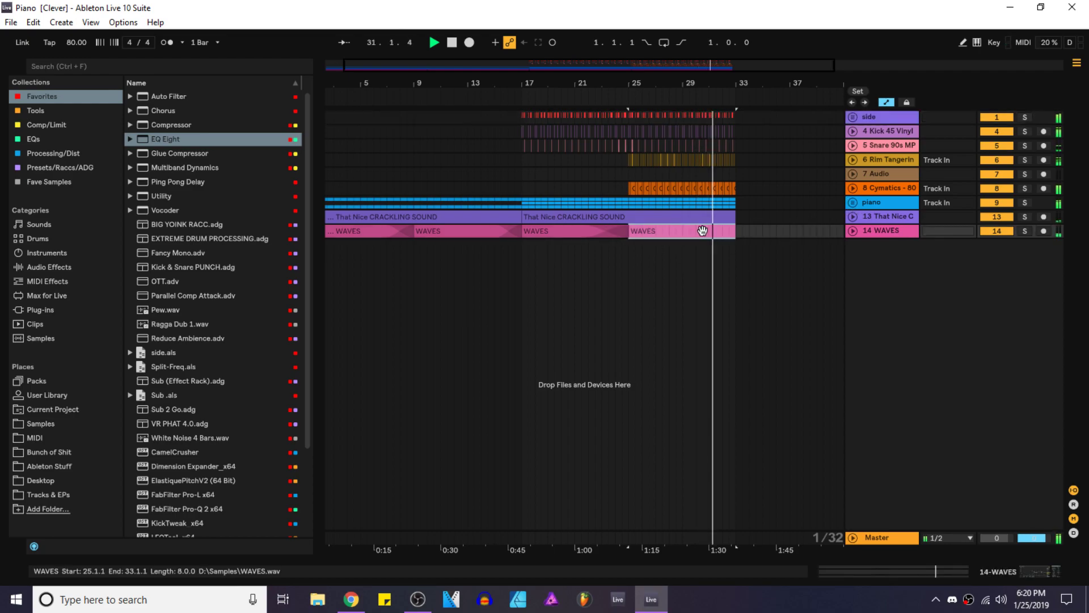
pyautogui.keyDown('shift'); pyautogui.click(400, 232); pyautogui.keyUp('shift')
pyautogui.scroll(-3, 462, 248)
pyautogui.hotkey('ctrl', 'd')
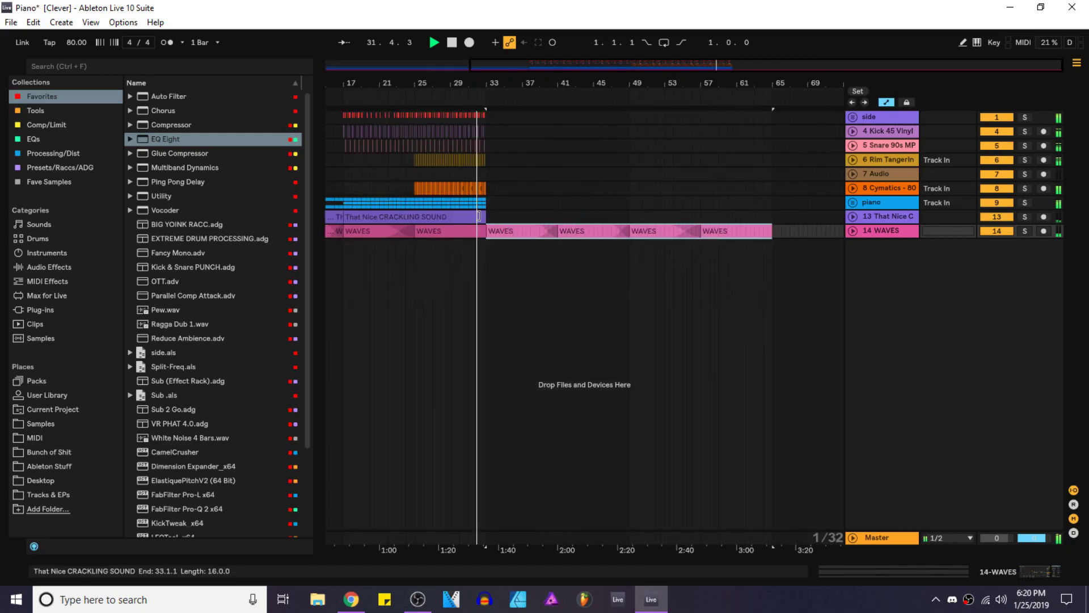
# Step: Duplicate the That Nice CRACKLING SOUND clips so the copies run from bar 33 to bar 65
pyautogui.click(451, 217)
pyautogui.scroll(-3, 451, 217)
pyautogui.keyDown('shift'); pyautogui.click(400, 215); pyautogui.keyUp('shift')
pyautogui.hotkey('ctrl', 'd')
pyautogui.scroll(5, 521, 208)
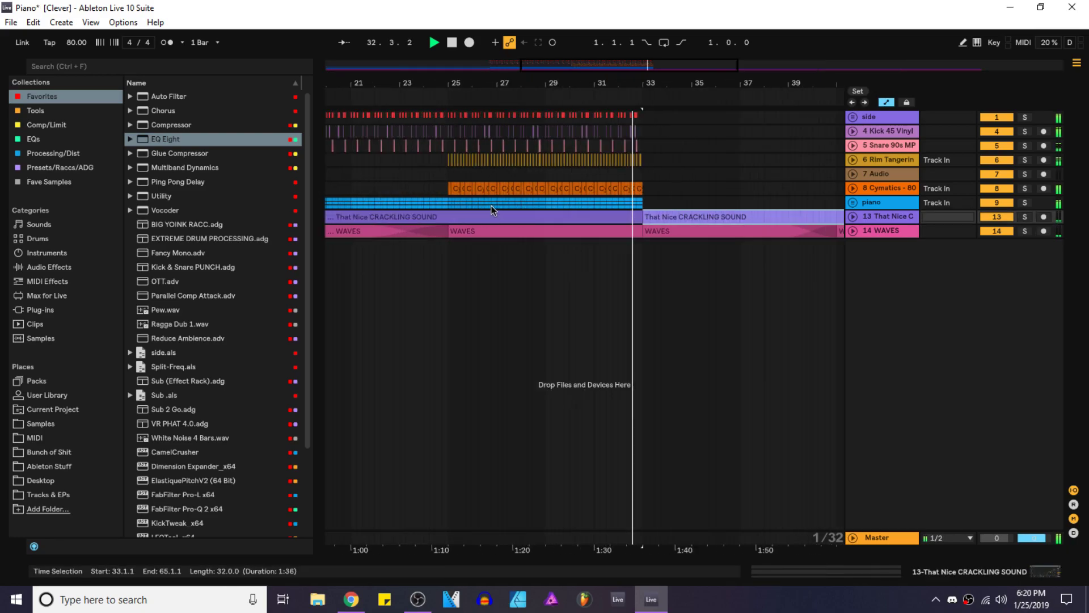
# Step: Copy bars 25 to 33 of all tracks from side through piano and paste them at bar 35
pyautogui.click(428, 202)
pyautogui.scroll(5, 629, 121)
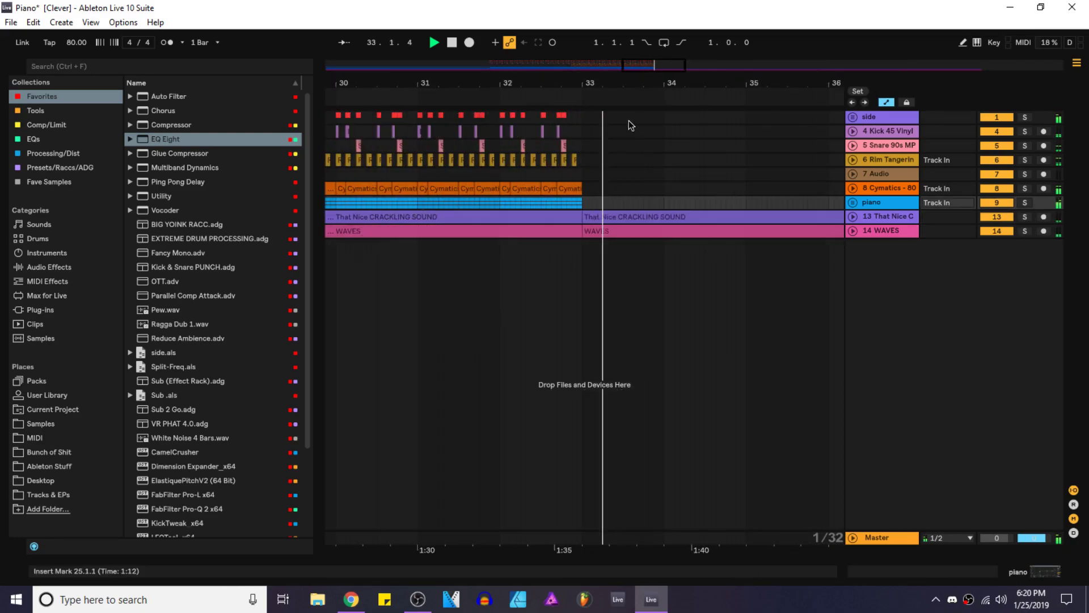
pyautogui.keyDown('shift'); pyautogui.click(571, 117); pyautogui.keyUp('shift')
pyautogui.hscroll(1, 601, 128)
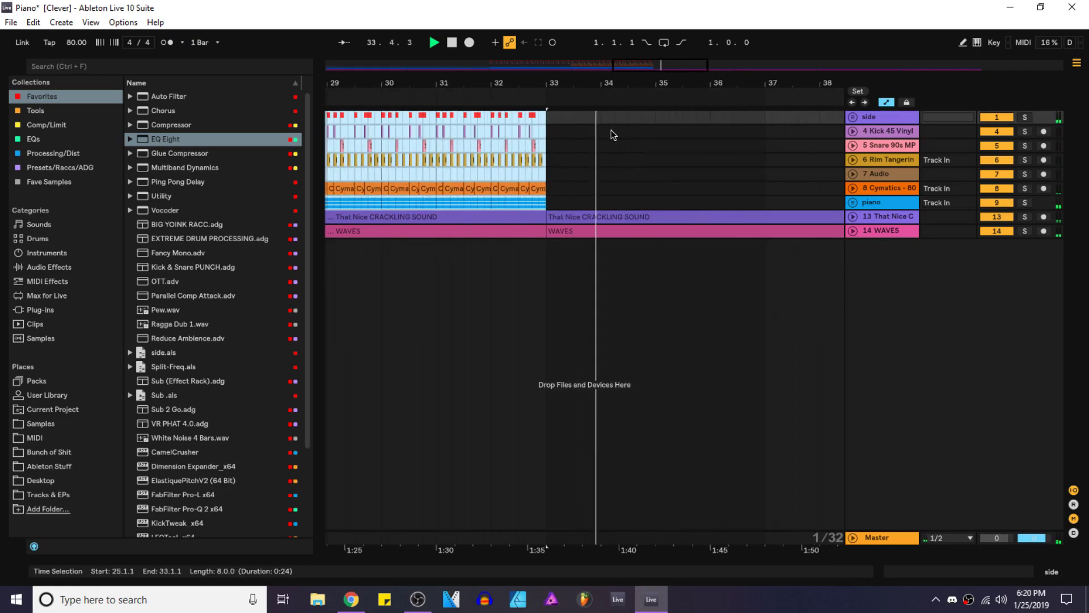
pyautogui.click(755, 118)
pyautogui.scroll(-5, 695, 133)
pyautogui.hotkey('ctrl', 'v')
pyautogui.click(627, 117)
pyautogui.press('space')
# Step: Delete the 11 Addictive Keys clip at bars 35 to 43 inside the piano group, and fold the group again
pyautogui.click(853, 202)
pyautogui.click(760, 273)
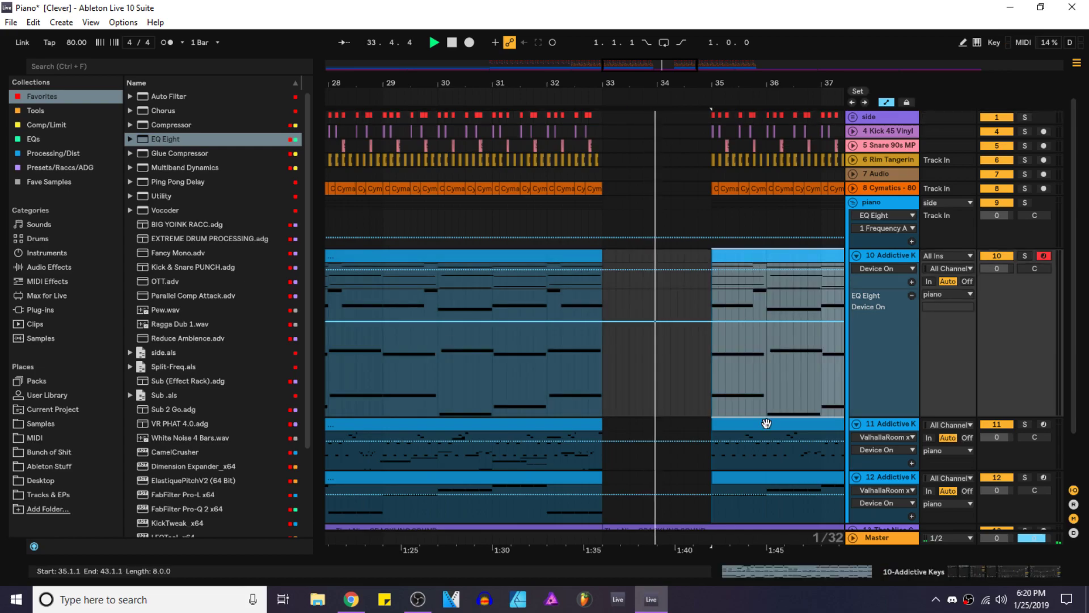
pyautogui.click(755, 425)
pyautogui.press('space')
pyautogui.press('space')
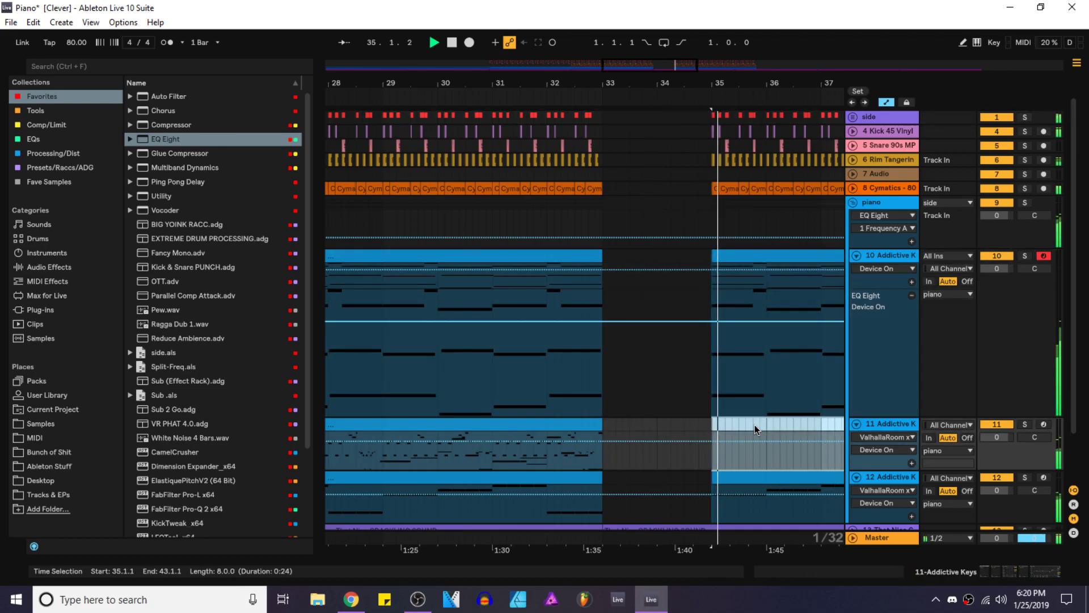
pyautogui.click(853, 202)
pyautogui.scroll(-5, 703, 214)
pyautogui.press('+')
pyautogui.press('+')
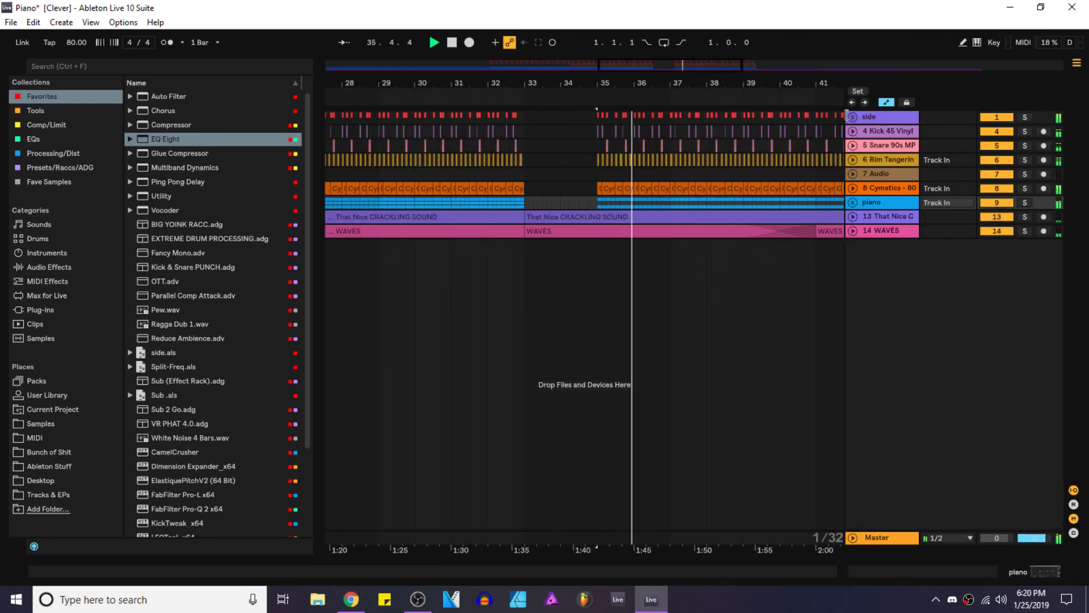
# Step: Drop the inner side track's LFOTool LFO Depth automation to minimum between bars 33 and 35, and fold the side group
pyautogui.click(852, 116)
pyautogui.click(862, 210)
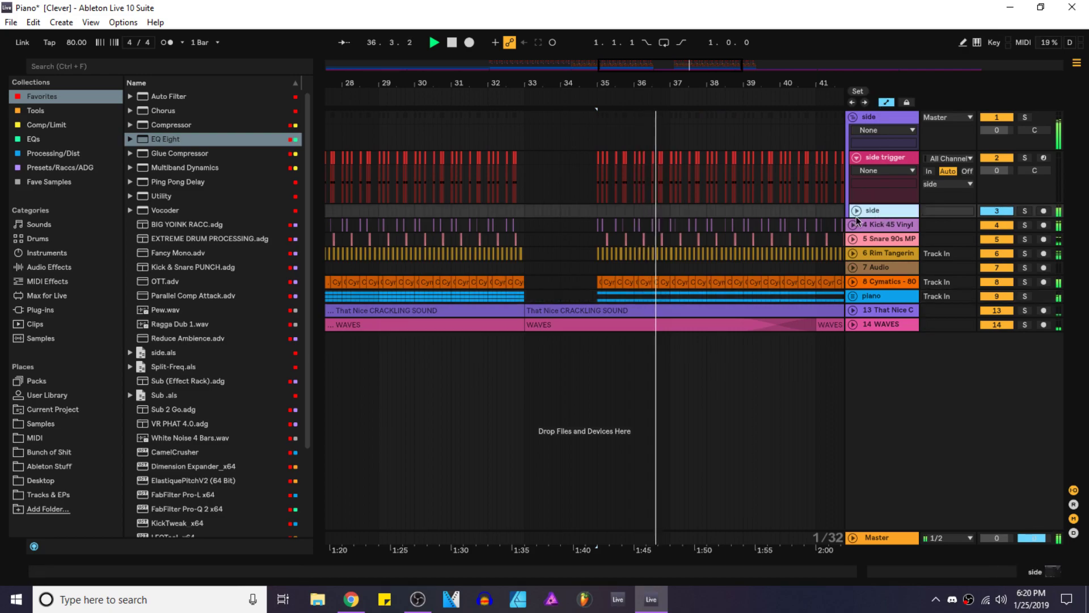
pyautogui.click(856, 211)
pyautogui.scroll(3, 561, 272)
pyautogui.scroll(3, 479, 291)
pyautogui.moveTo(479, 291); pyautogui.dragTo(858, 295)
pyautogui.scroll(-3, 824, 298)
pyautogui.scroll(3, 829, 295)
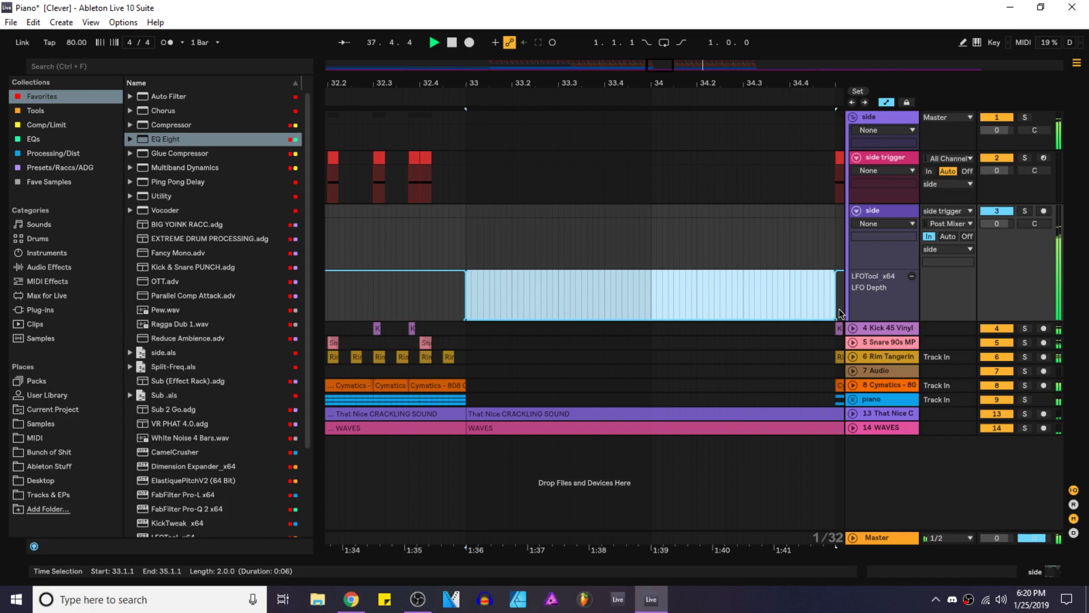
pyautogui.press('-')
pyautogui.press('-')
pyautogui.press('-')
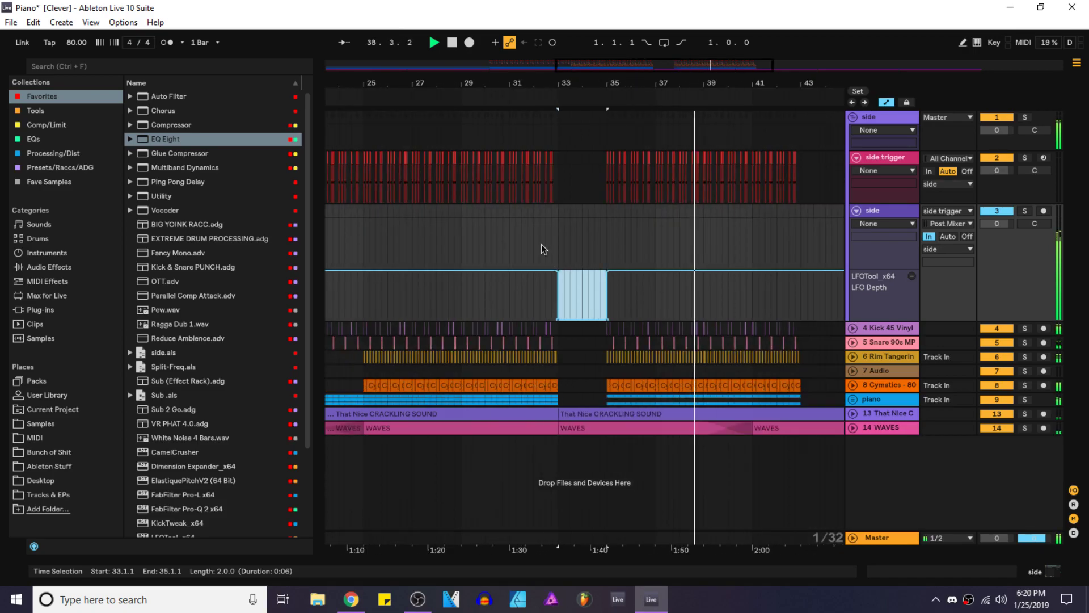
pyautogui.click(537, 250)
pyautogui.click(853, 117)
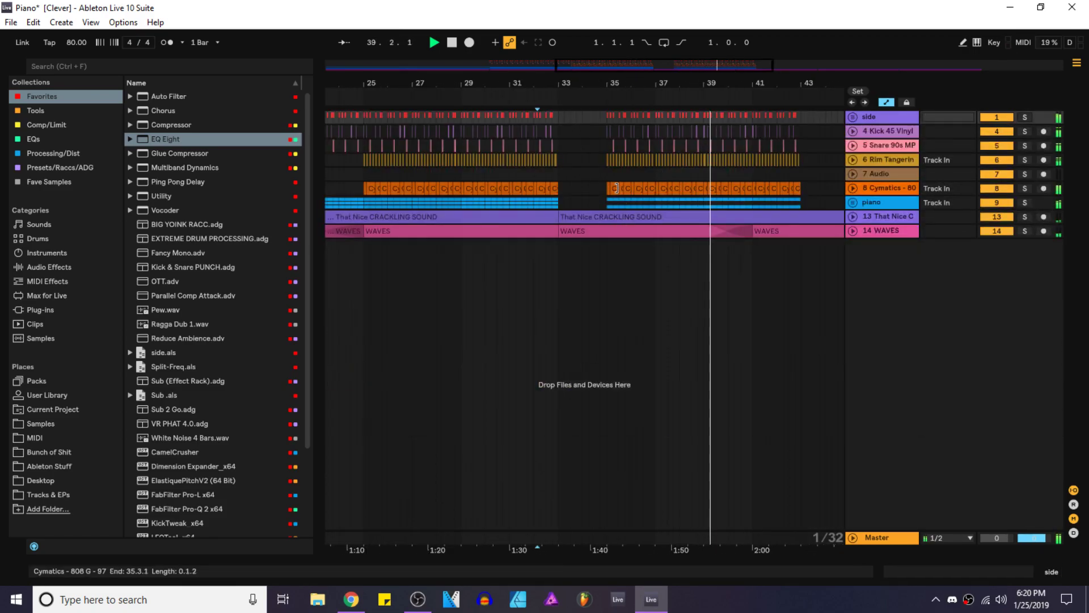
# Step: Solo the Cymatics 808 track, add a Compressor at the start of its chain and move the Glue Compressor after EQ Eight
pyautogui.click(608, 187)
pyautogui.click(1025, 189)
pyautogui.doubleClick(899, 189)
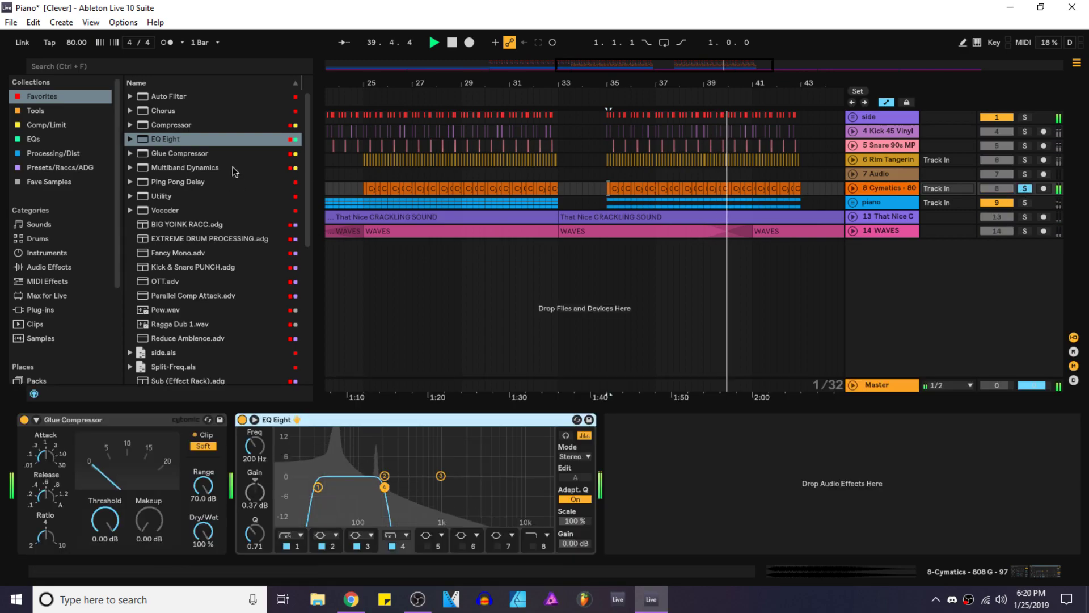
pyautogui.moveTo(171, 124); pyautogui.dragTo(234, 482)
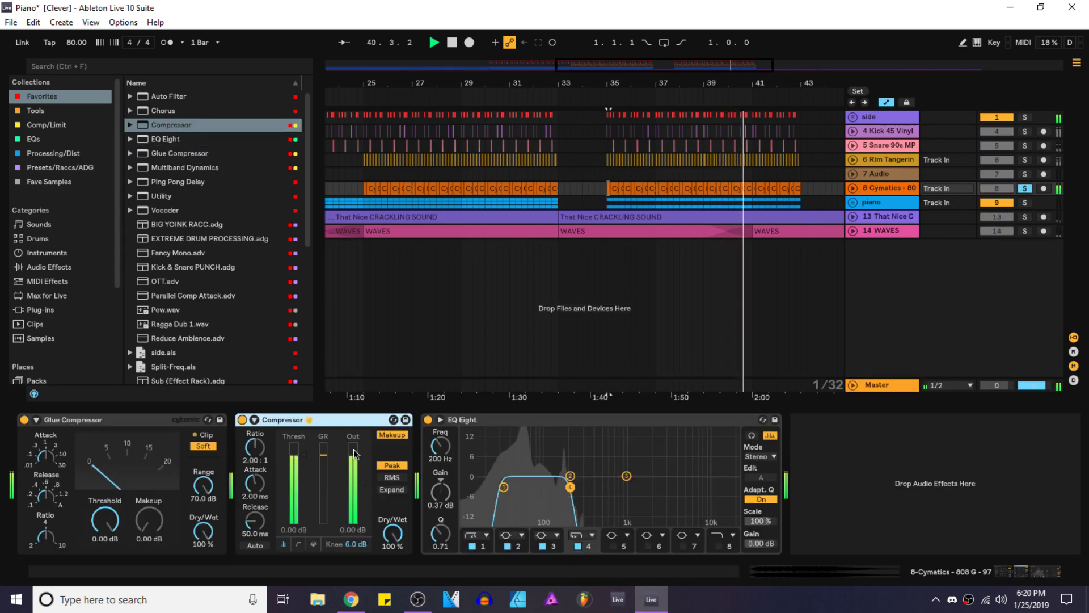
pyautogui.moveTo(340, 420); pyautogui.dragTo(85, 426)
pyautogui.moveTo(252, 421); pyautogui.dragTo(709, 483)
# Step: Set the 808's Compressor threshold to -27.2 dB with Makeup off, and its Glue Compressor makeup to about 11 dB
pyautogui.moveTo(85, 454); pyautogui.dragTo(86, 501)
pyautogui.click(876, 185)
pyautogui.press('space')
pyautogui.press('space')
pyautogui.click(853, 188)
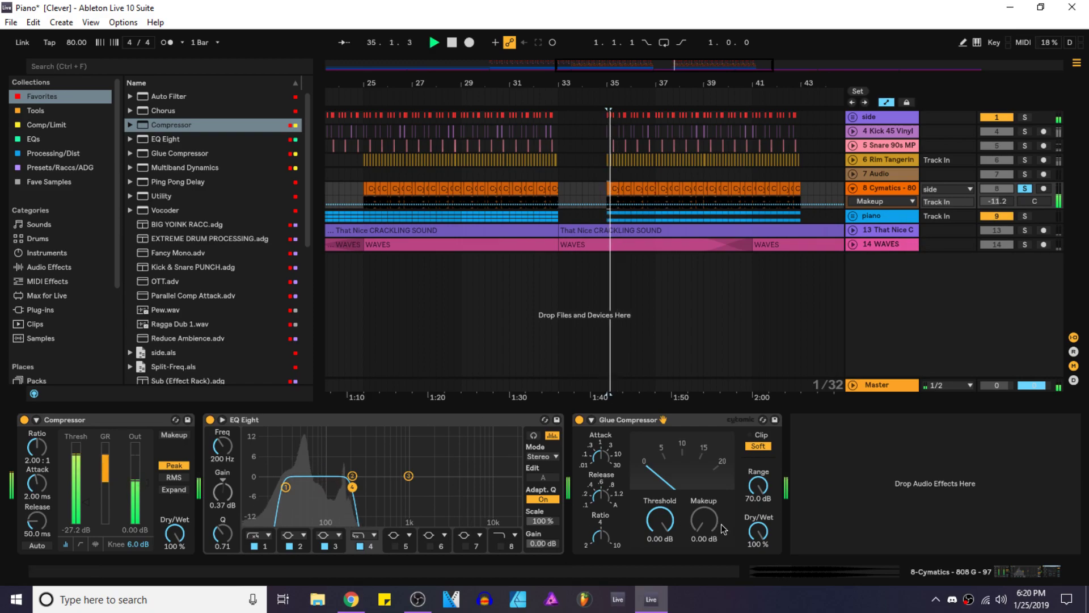
pyautogui.moveTo(704, 525); pyautogui.dragTo(705, 464)
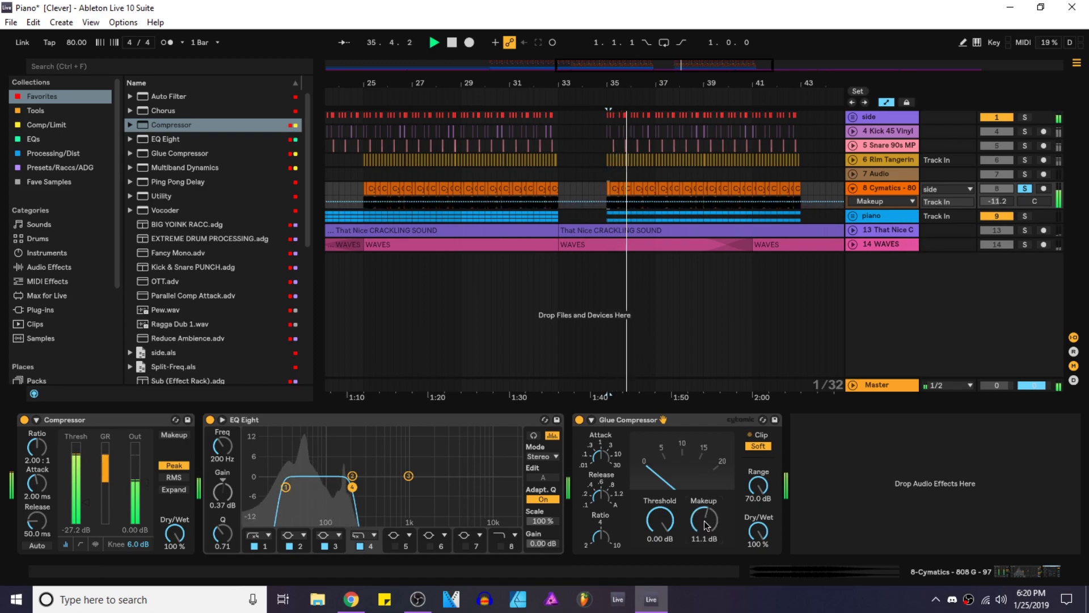
# Step: Unsolo the 808 track and replay the mix from bar 35, then fold the track, hide the device view and save
pyautogui.click(1025, 189)
pyautogui.press('space')
pyautogui.press('space')
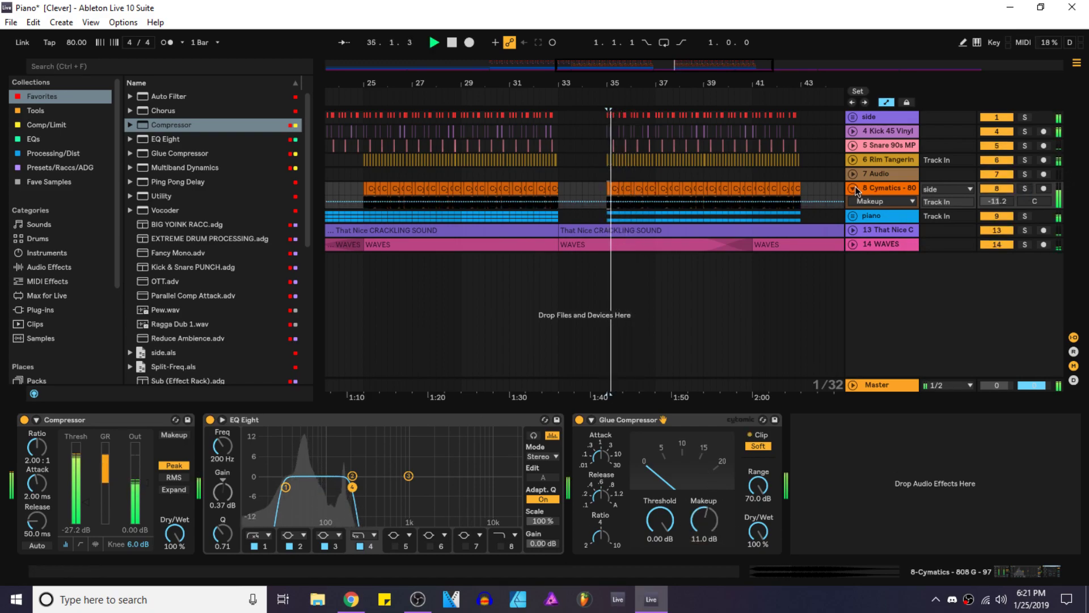
pyautogui.click(853, 187)
pyautogui.hotkey('ctrl', 'alt', 'l')
pyautogui.hotkey('ctrl', 's')
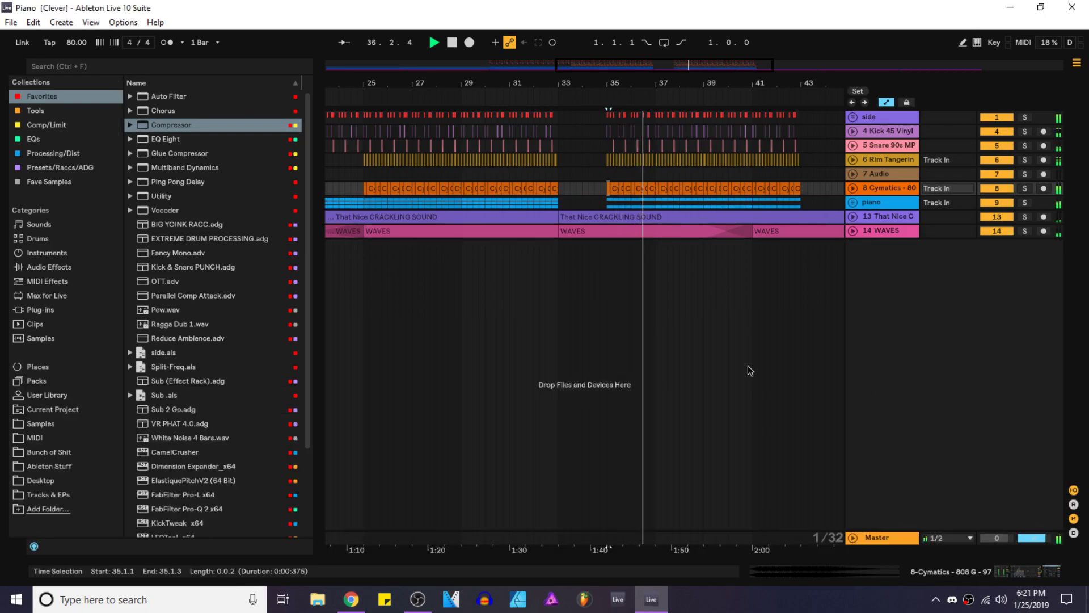
# Step: Add TDR Nova after LFOTool on the inner side track and set the threshold of all four bands to -16.0 dB
pyautogui.click(852, 117)
pyautogui.doubleClick(870, 210)
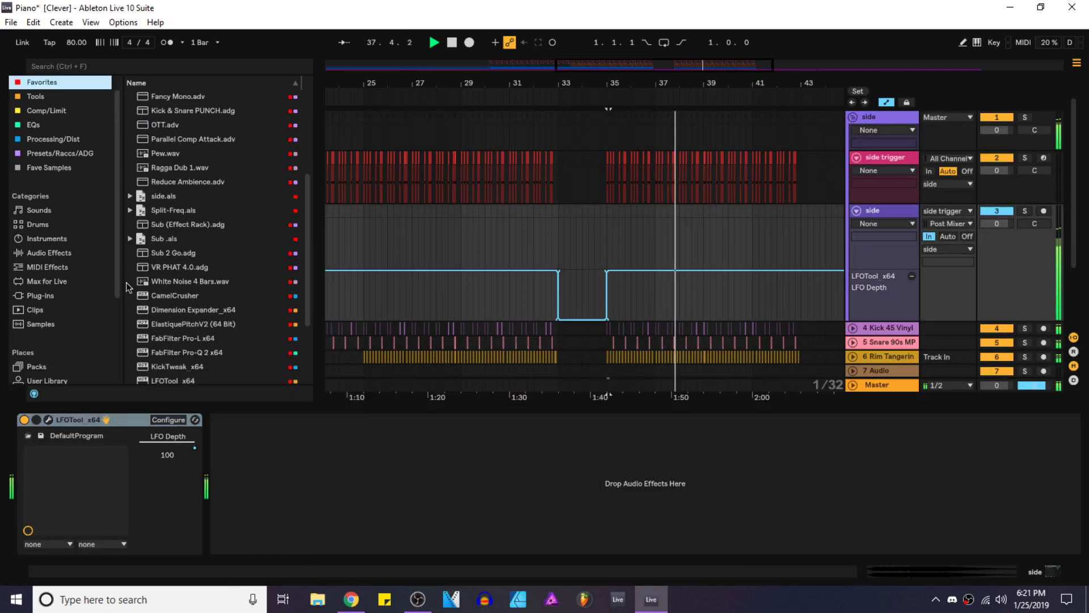
pyautogui.scroll(-3, 152, 294)
pyautogui.doubleClick(179, 348)
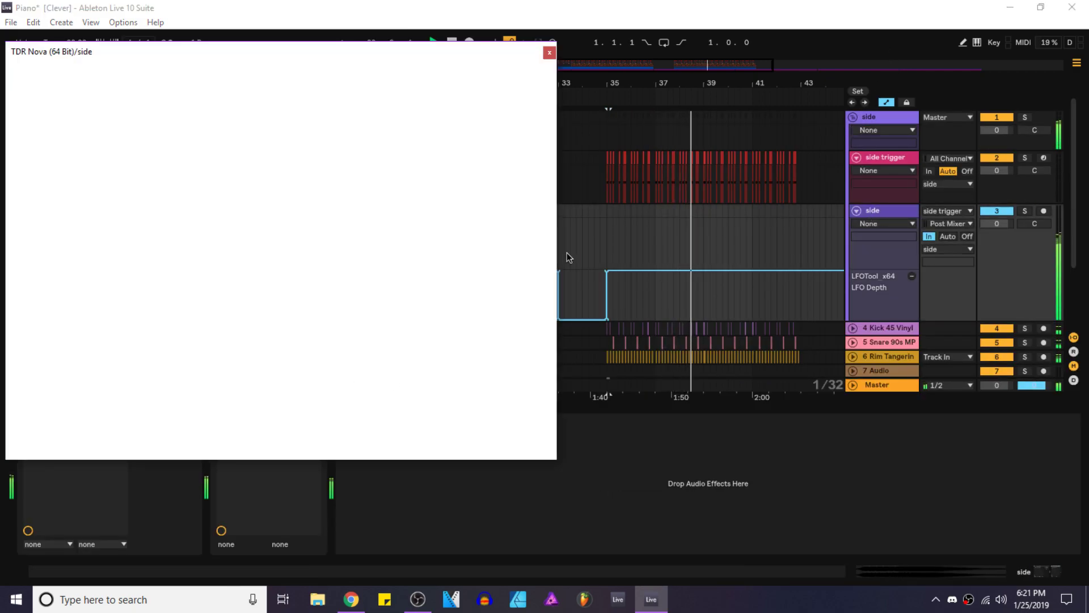
pyautogui.moveTo(311, 411); pyautogui.dragTo(317, 433)
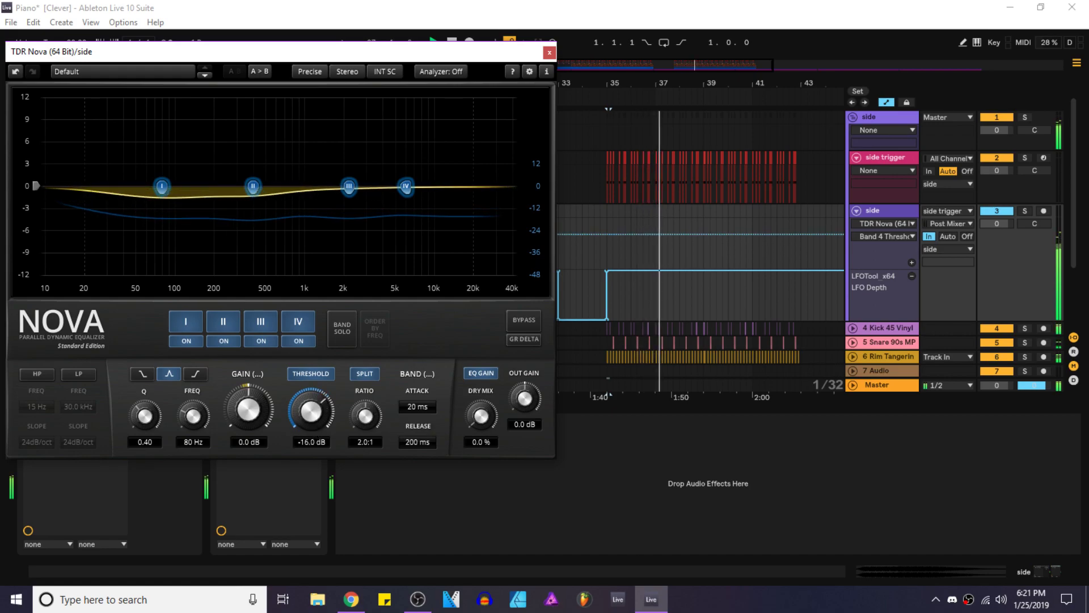
# Step: Close the TDR Nova window, fold the side group and save the set
pyautogui.moveTo(373, 52); pyautogui.dragTo(530, 224)
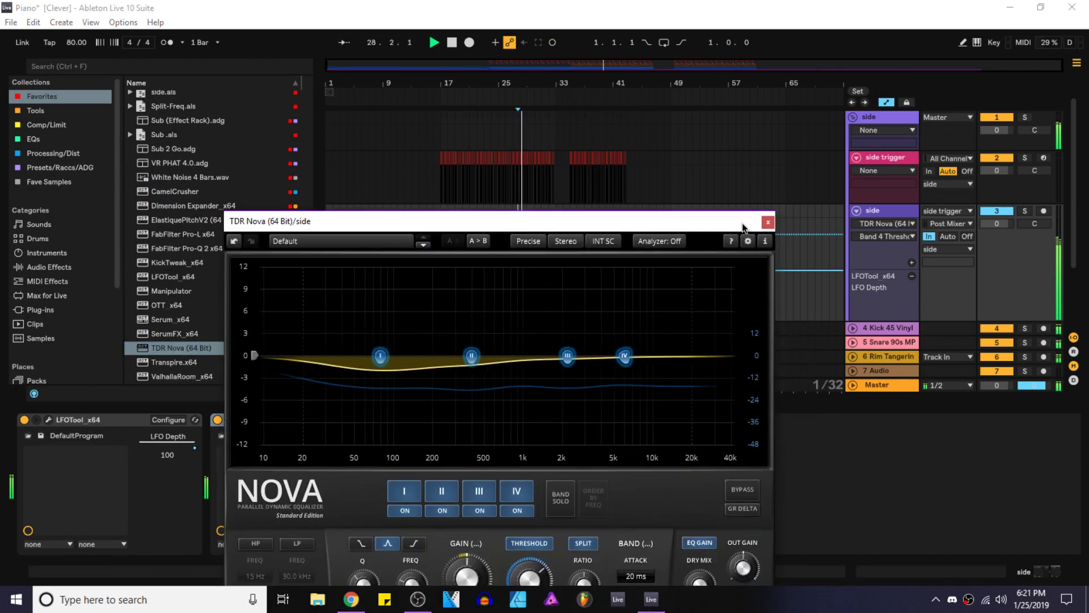
pyautogui.click(769, 221)
pyautogui.click(851, 118)
pyautogui.hotkey('ctrl', 's')
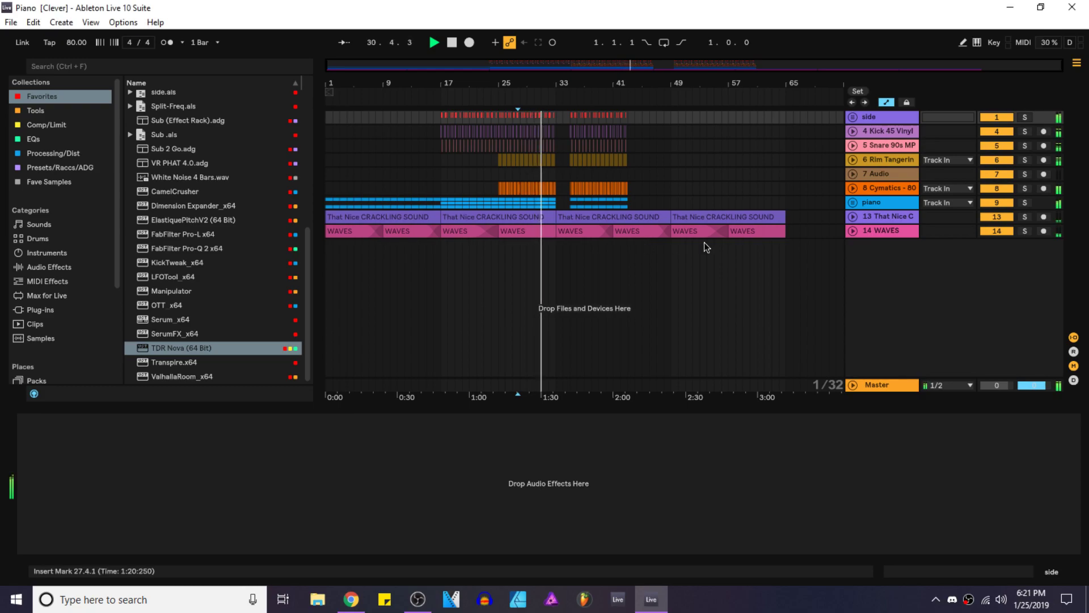
# Step: Unfold the piano group, solo the 11 Addictive Keys track and play its clip from bar 17
pyautogui.click(853, 201)
pyautogui.click(855, 205)
pyautogui.scroll(-2, 567, 267)
pyautogui.keyDown('ctrl'); pyautogui.scroll(3, 567, 267); pyautogui.keyUp('ctrl')
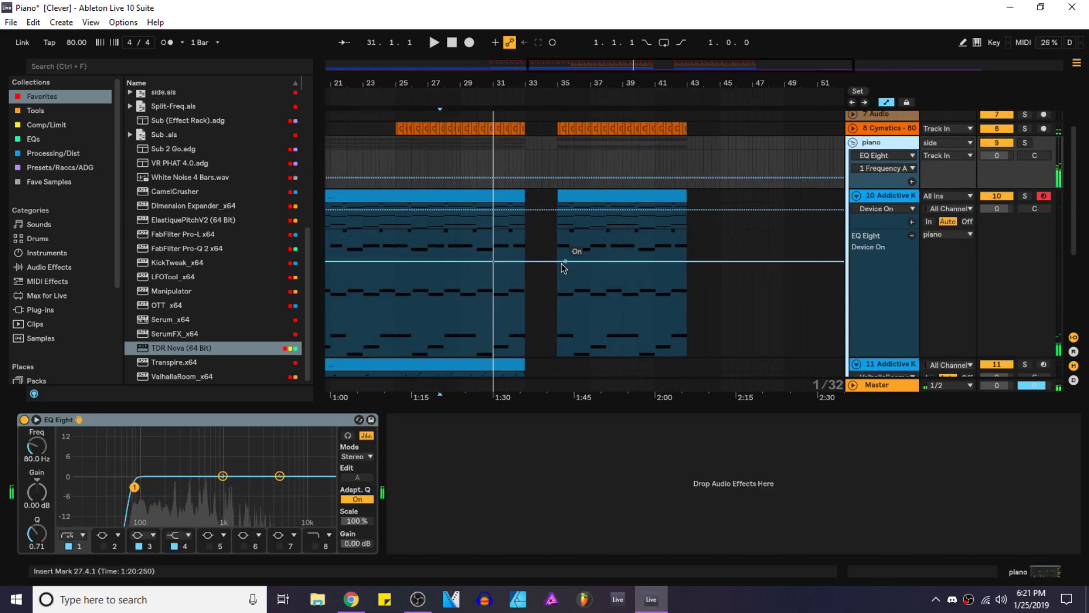
pyautogui.click(491, 302)
pyautogui.click(1025, 304)
pyautogui.press('space')
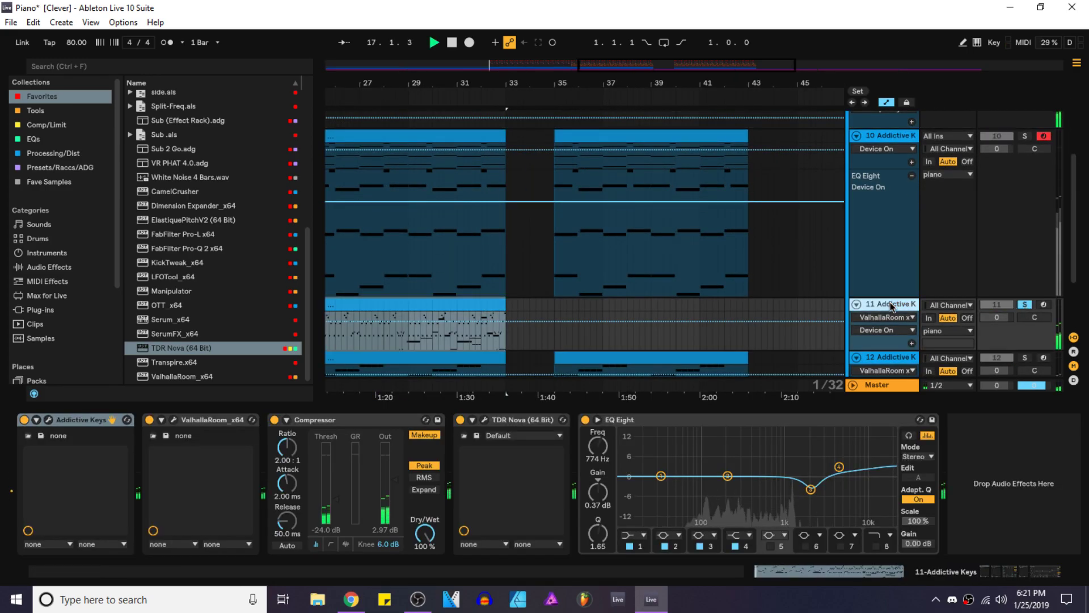
# Step: Set the 11 Addictive Keys ValhallaRoom decay to 2.75 s and reduce its high cut and depth
pyautogui.click(174, 421)
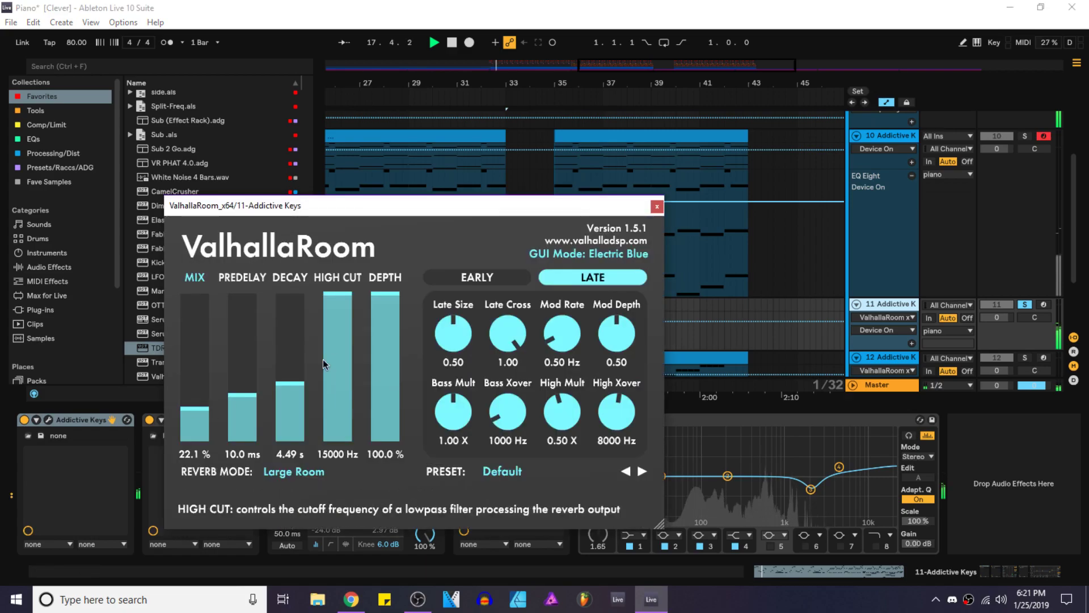
pyautogui.click(292, 392)
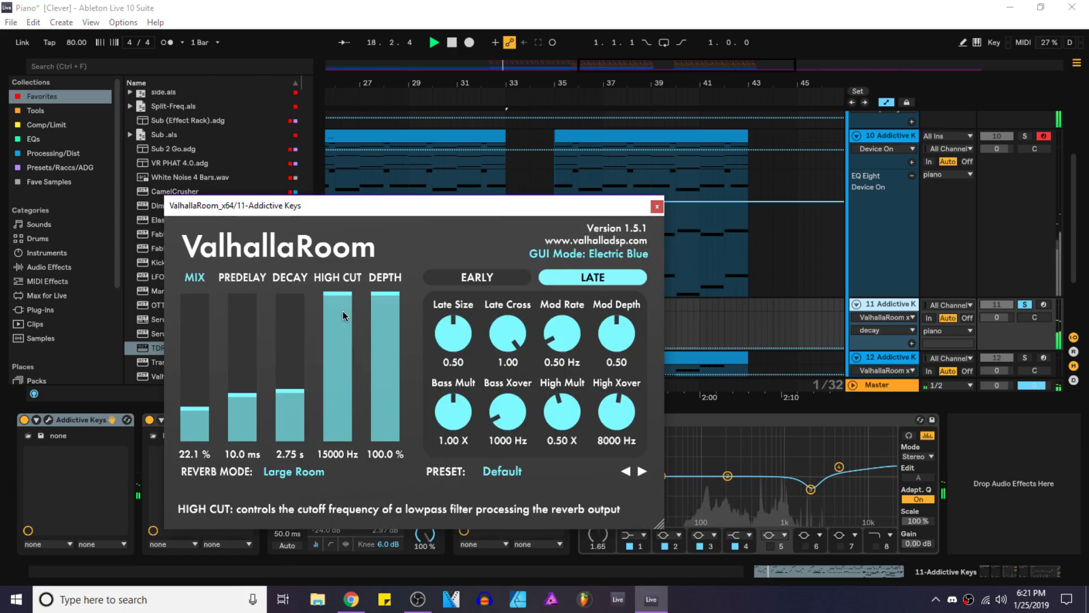
pyautogui.moveTo(343, 309); pyautogui.dragTo(343, 339)
pyautogui.moveTo(386, 294); pyautogui.dragTo(371, 326)
pyautogui.click(657, 208)
# Step: Select the 10 Addictive Keys track and set its ValhallaRoom decay to 2.19 s
pyautogui.scroll(-5, 725, 287)
pyautogui.scroll(-2, 908, 295)
pyautogui.scroll(4, 1007, 230)
pyautogui.click(888, 195)
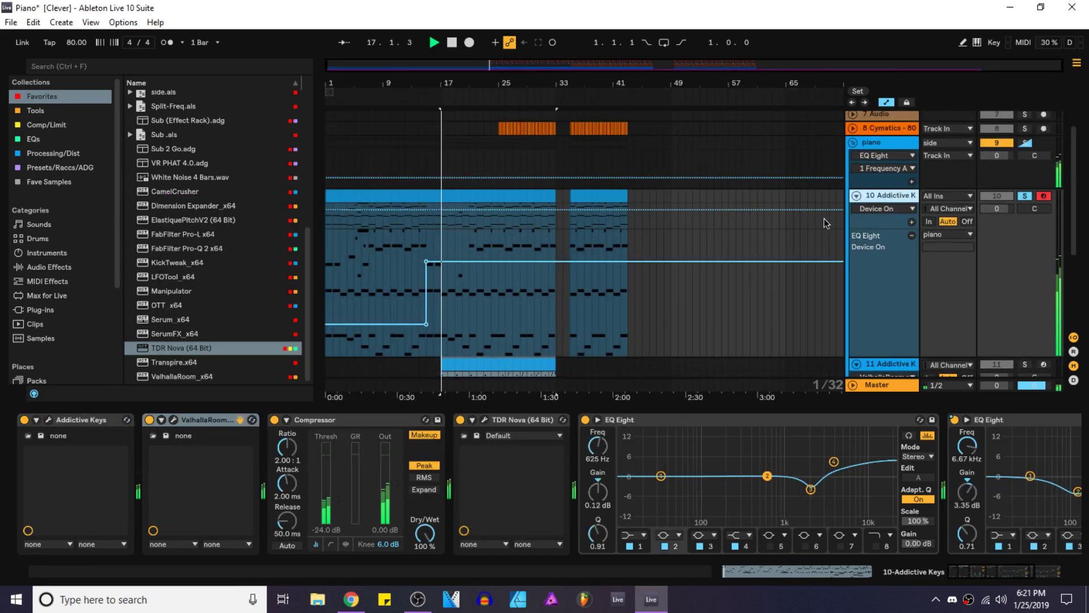
pyautogui.click(174, 420)
pyautogui.click(292, 395)
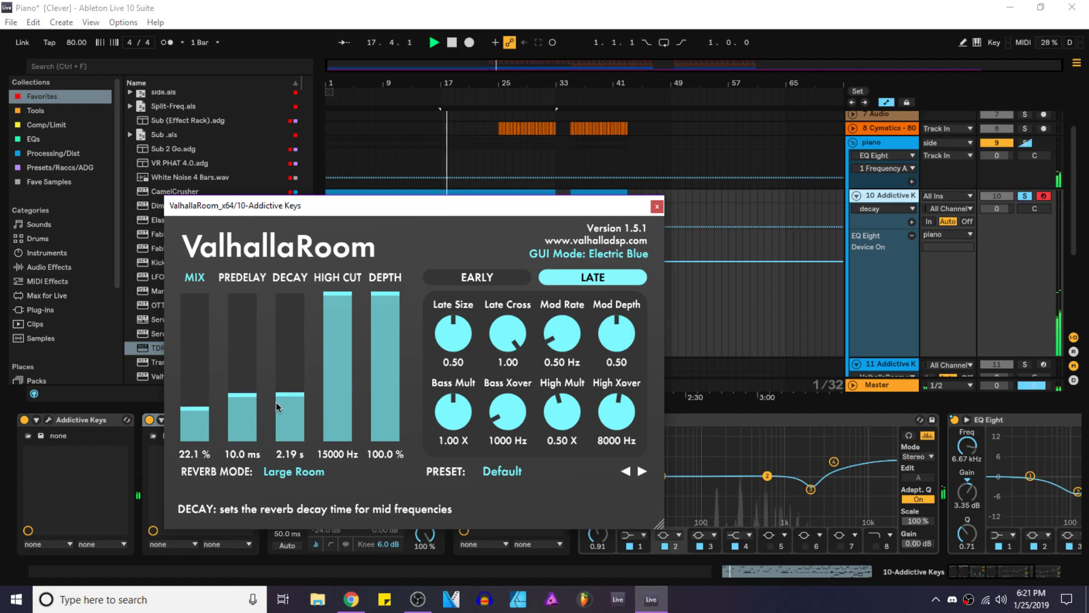
# Step: Clear the solo on the piano group, fold the group, hide the device view and save the set
pyautogui.click(1026, 143)
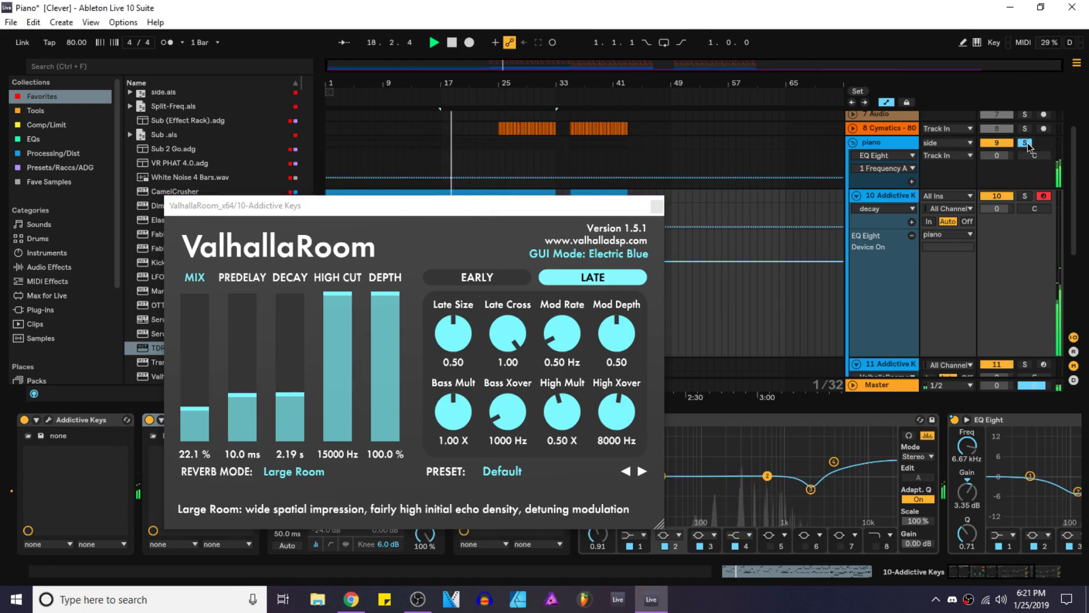
pyautogui.click(856, 142)
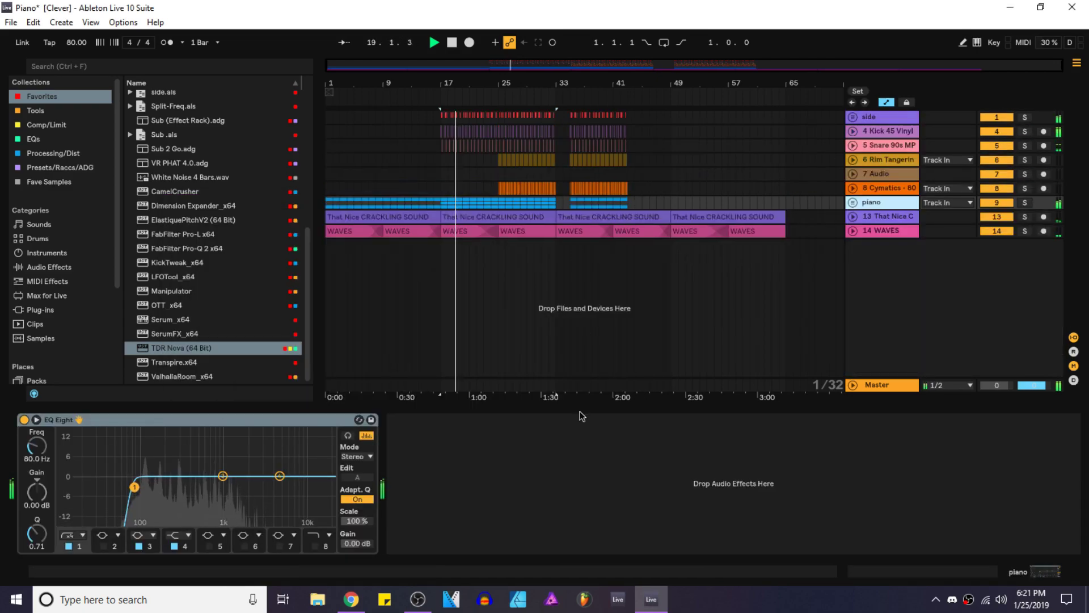
pyautogui.hotkey('ctrl', 'alt', 'l')
pyautogui.hotkey('ctrl', 's')
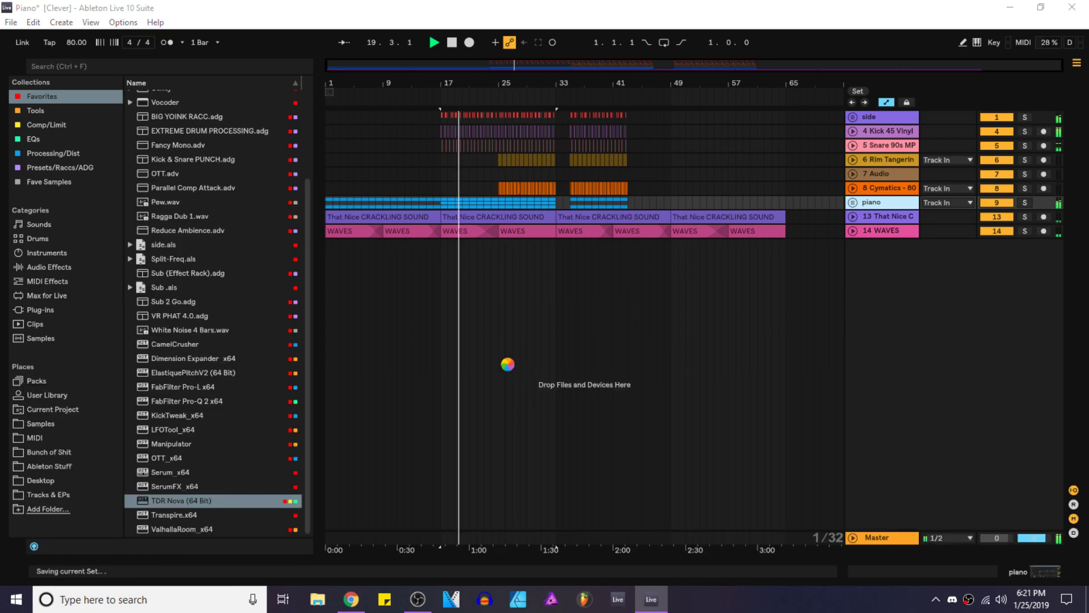
# Step: Browse the Samples place for transition sounds in the Cymatics Savage Drums pack's drum loops, white noise and riser folders
pyautogui.click(60, 426)
pyautogui.scroll(12, 182, 249)
pyautogui.click(148, 169)
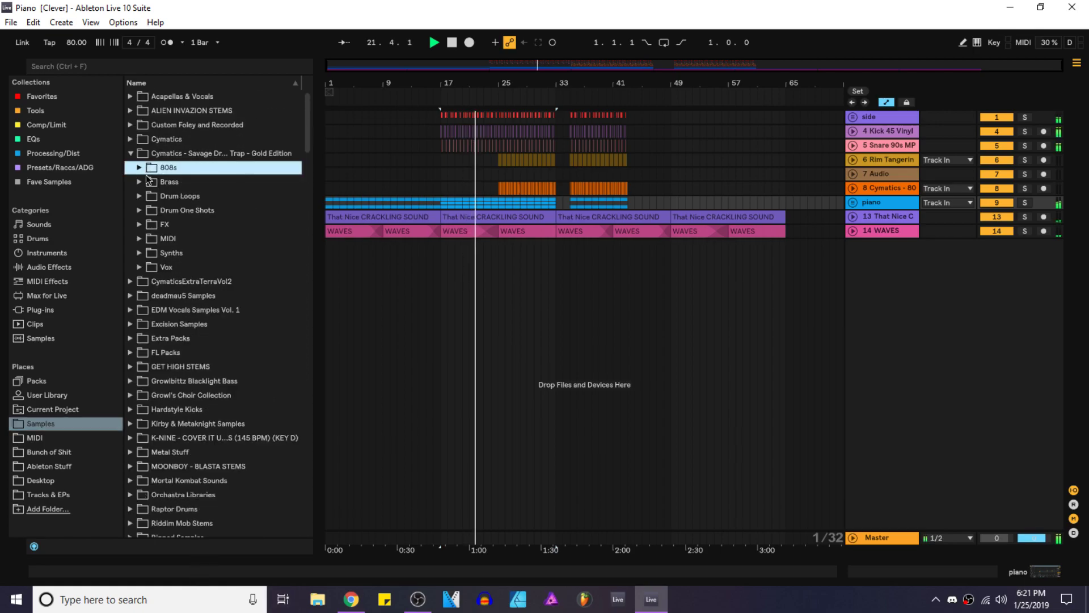
pyautogui.click(140, 210)
pyautogui.click(139, 211)
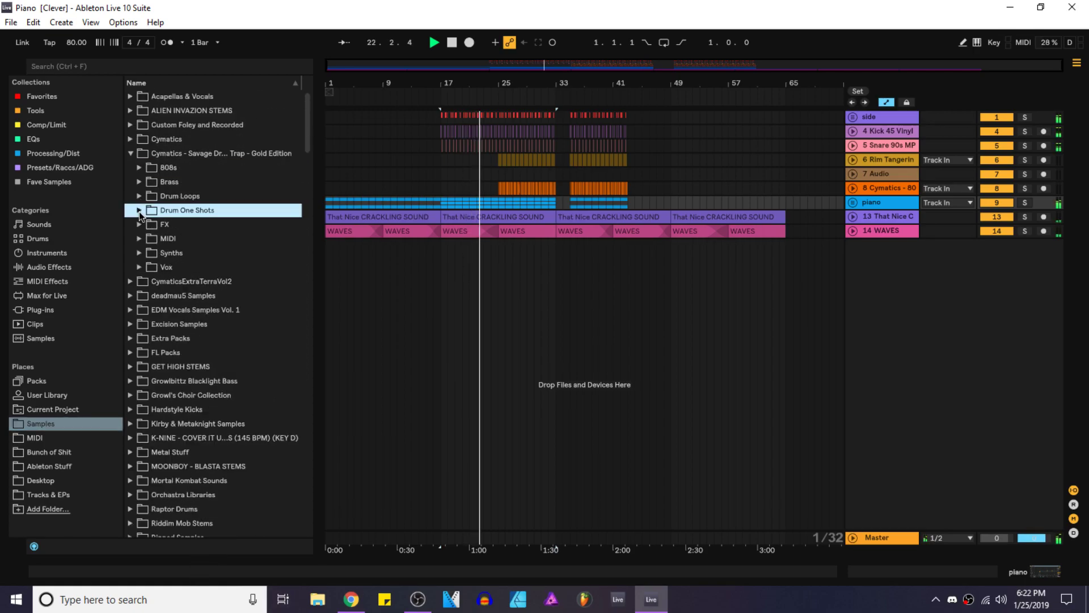
pyautogui.click(139, 197)
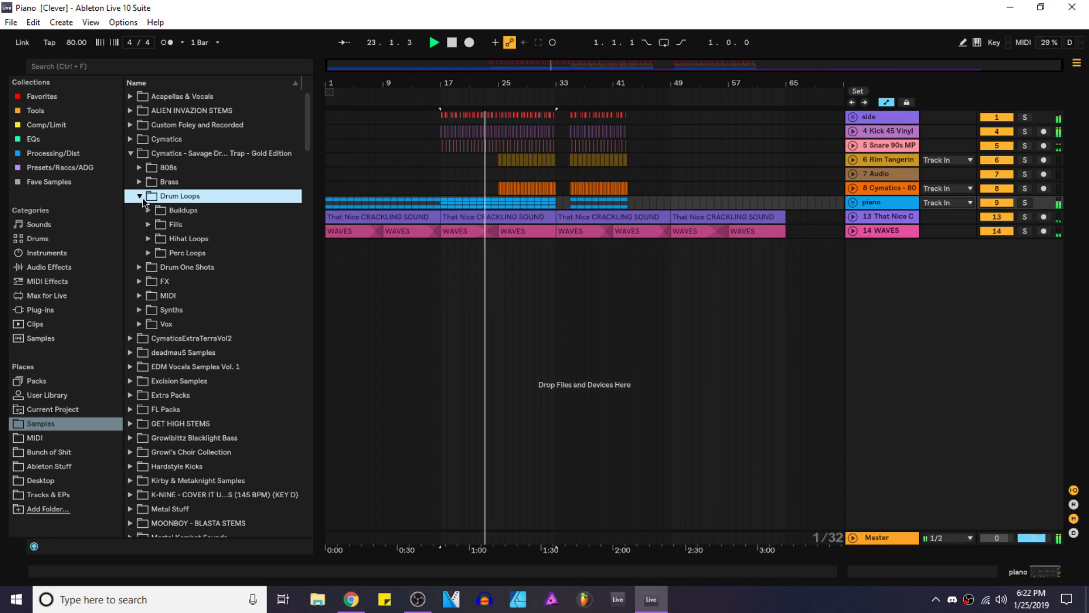
pyautogui.press('Left')
pyautogui.click(140, 225)
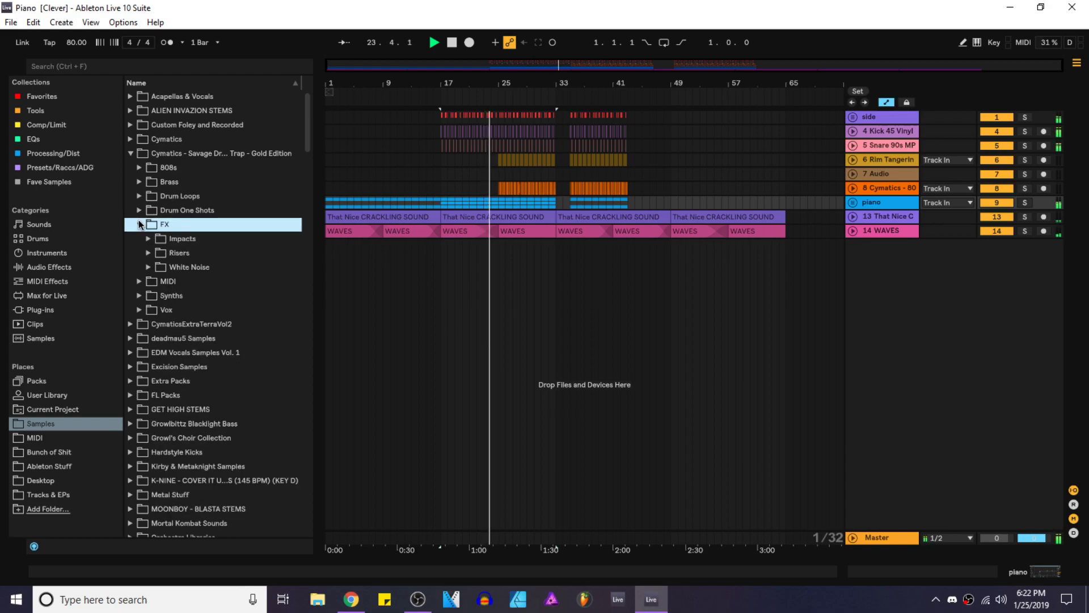
pyautogui.click(149, 268)
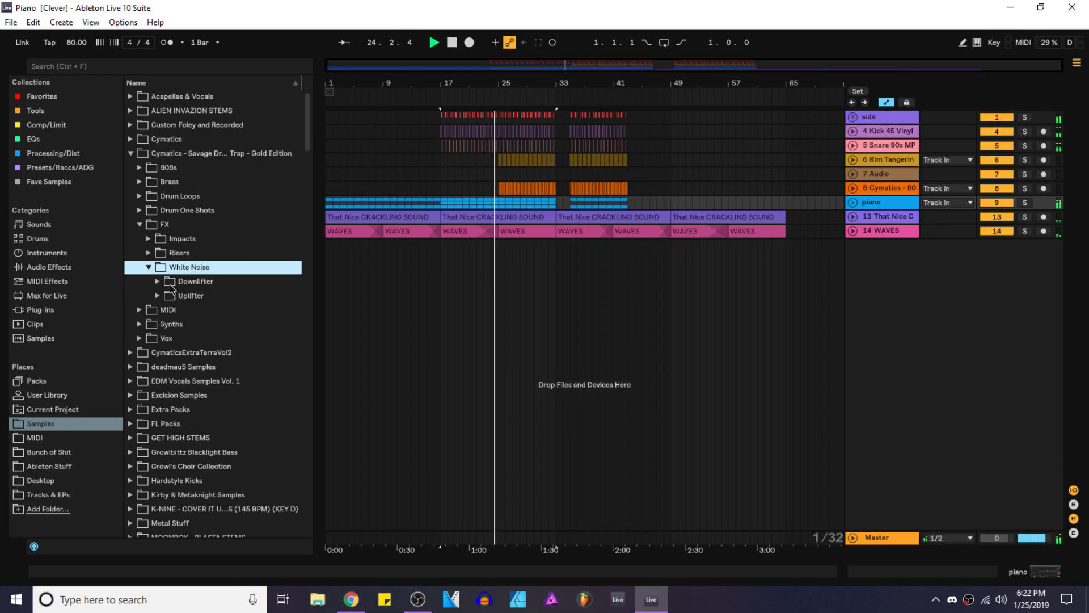
pyautogui.click(149, 253)
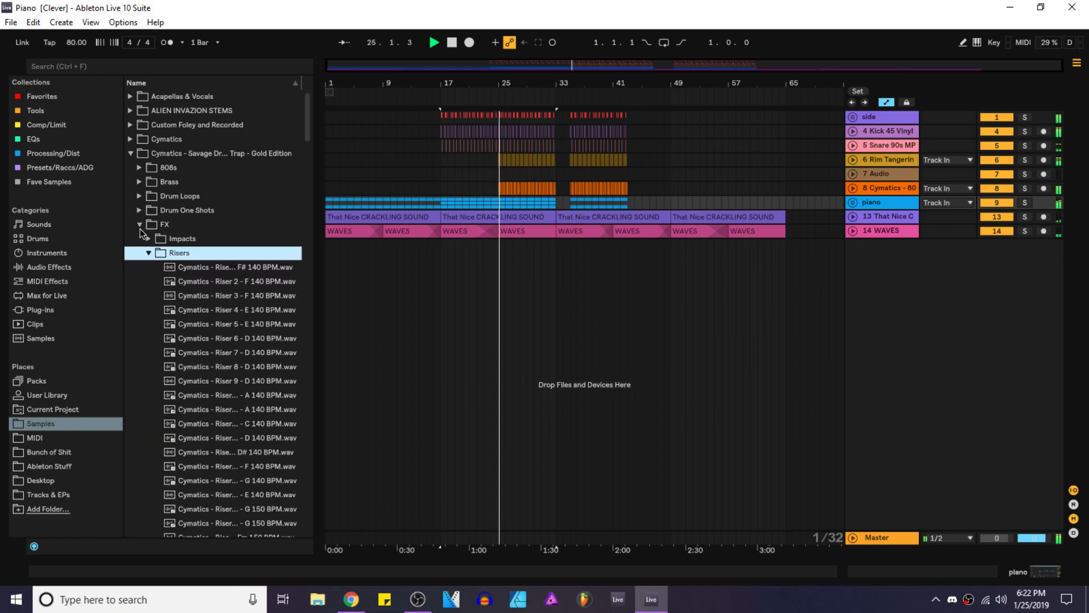
pyautogui.click(139, 225)
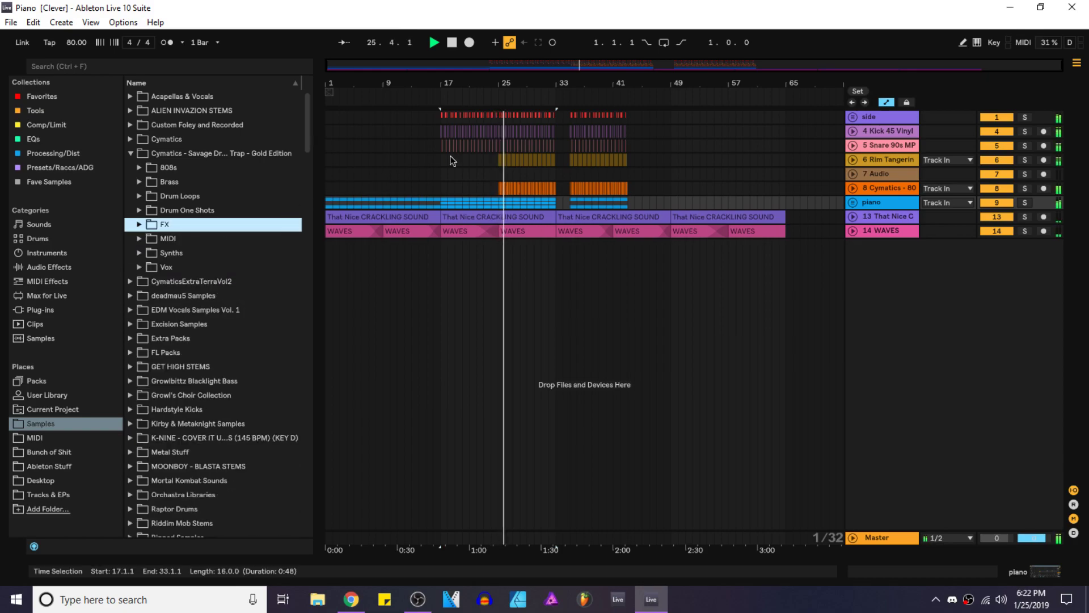
# Step: Add an extra kick and a matching clip on the side track at 24.4.4, playing the passage into bar 25
pyautogui.scroll(10, 499, 143)
pyautogui.click(526, 131)
pyautogui.click(479, 132)
pyautogui.scroll(3, 487, 132)
pyautogui.click(497, 130)
pyautogui.hotkey('ctrl', 'v')
pyautogui.scroll(-3, 419, 134)
pyautogui.click(379, 134)
pyautogui.press('space')
pyautogui.press('space')
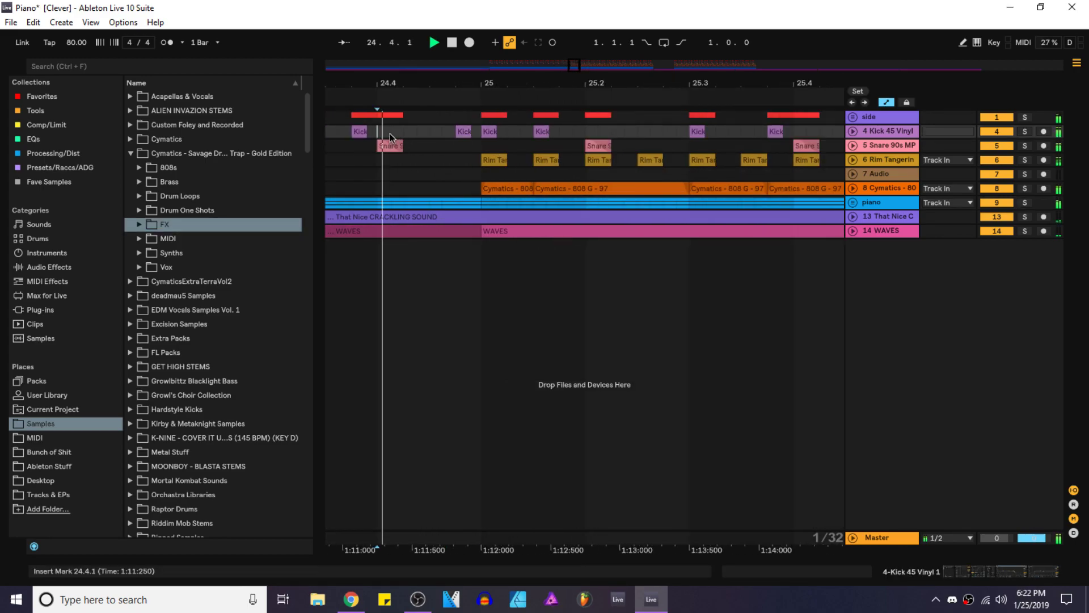
pyautogui.click(454, 121)
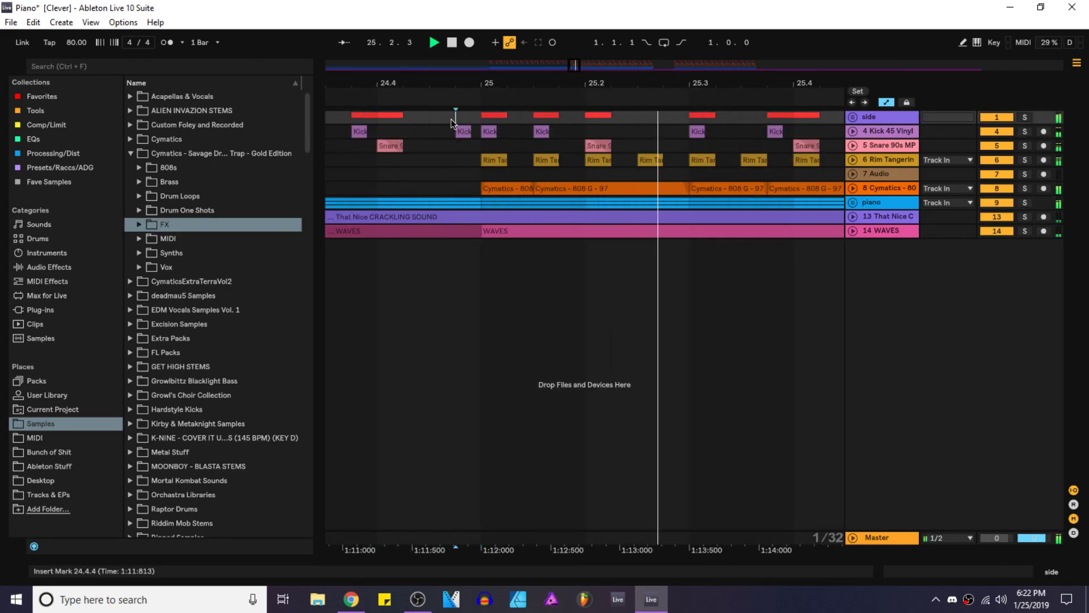
pyautogui.click(397, 131)
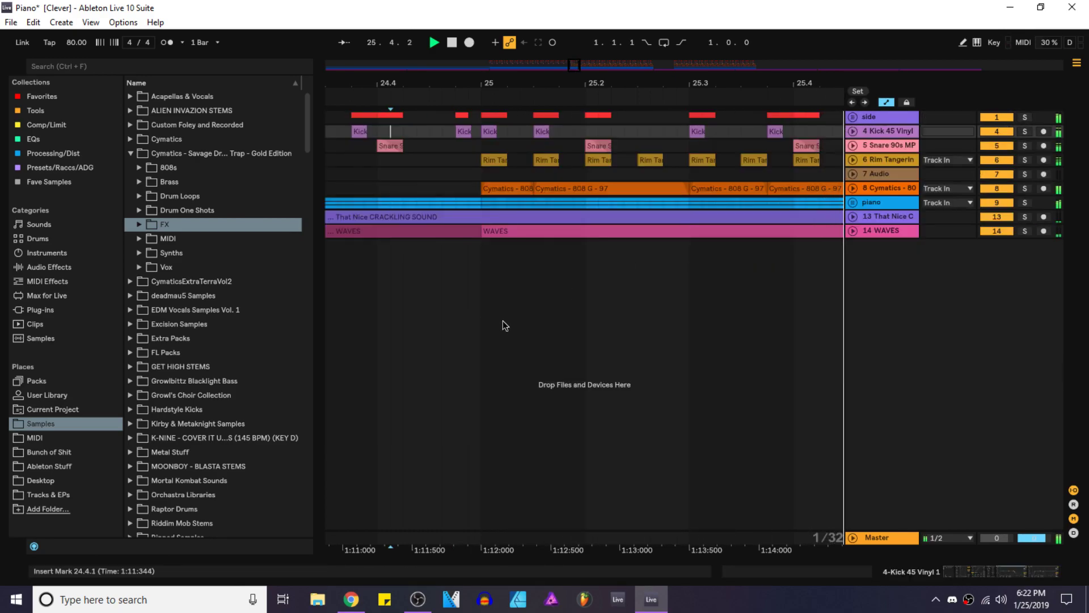
# Step: Look through the Synths folder of the Cymatics pack and stop playback
pyautogui.scroll(-8, 451, 328)
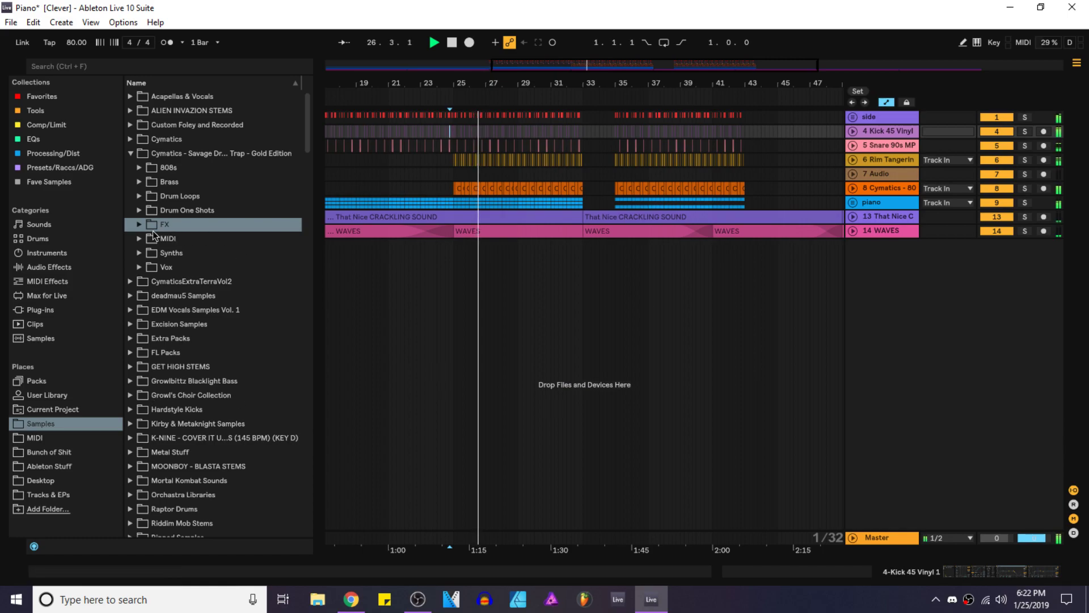
pyautogui.click(139, 253)
pyautogui.click(147, 282)
pyautogui.click(147, 282)
pyautogui.click(140, 253)
pyautogui.click(139, 253)
pyautogui.click(140, 253)
pyautogui.press('space')
# Step: Look through the pack's Vox folders and preview an Fm 100 BPM vocal loop
pyautogui.click(139, 267)
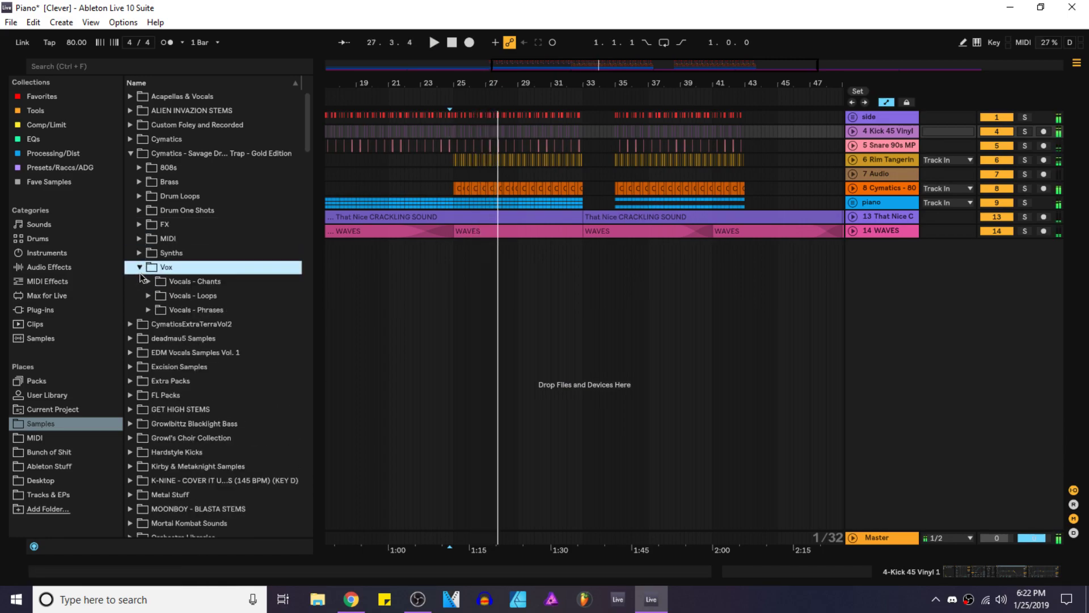
pyautogui.press('Down')
pyautogui.press('Down')
pyautogui.press('Up')
pyautogui.press('Right')
pyautogui.press('Left')
pyautogui.press('Right')
pyautogui.press('Left')
pyautogui.click(148, 296)
pyautogui.click(180, 353)
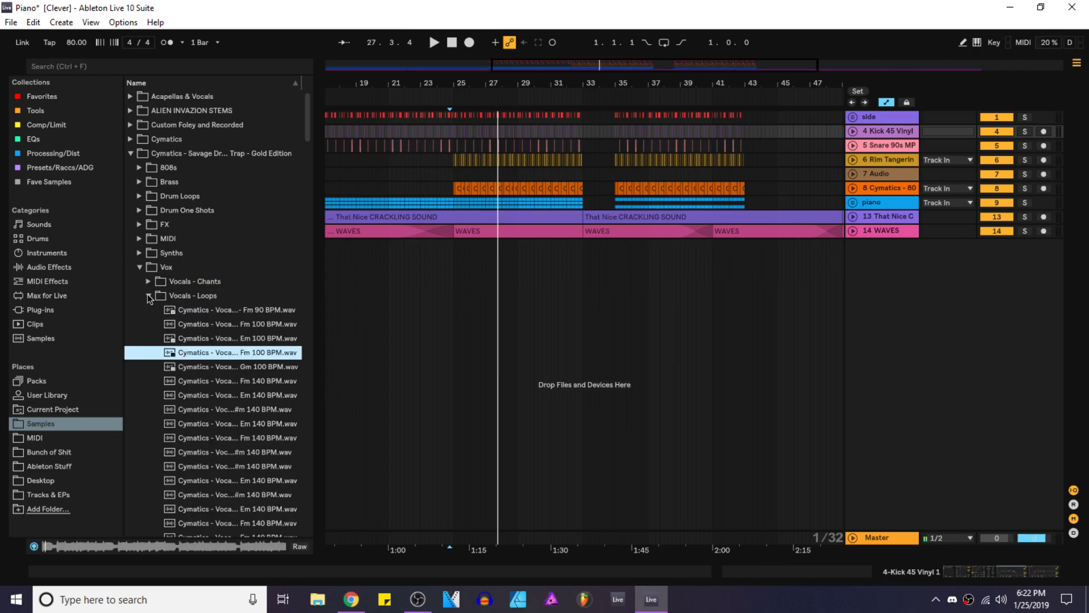
pyautogui.click(148, 295)
pyautogui.click(140, 266)
# Step: Find Cymatics - Hihat 10 - Part_1.wav among the drum one shots and place it on a new audio track at bar 25
pyautogui.click(147, 215)
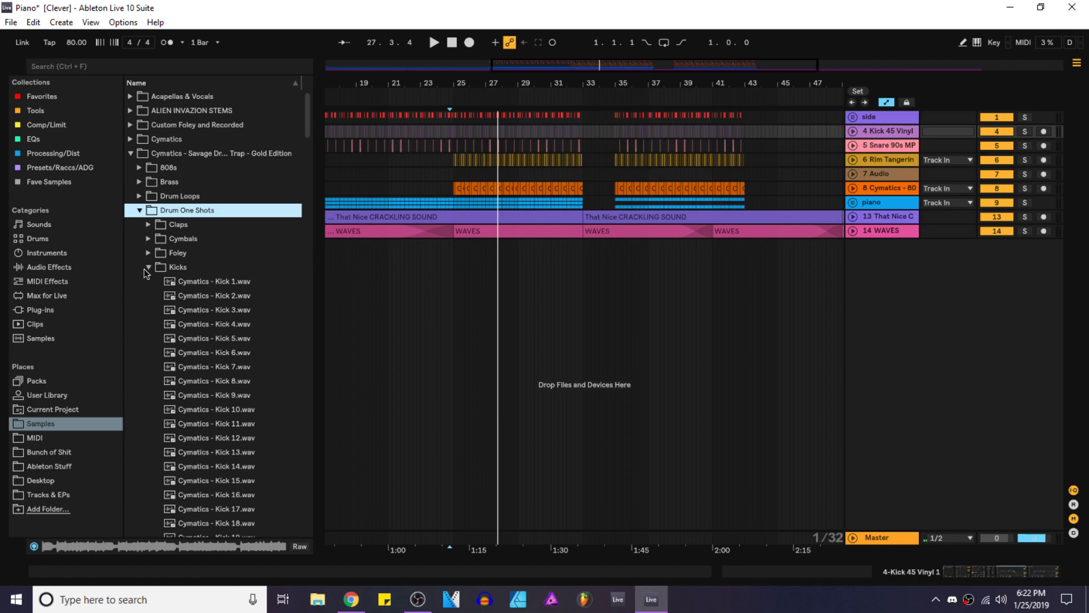
pyautogui.click(148, 268)
pyautogui.click(149, 238)
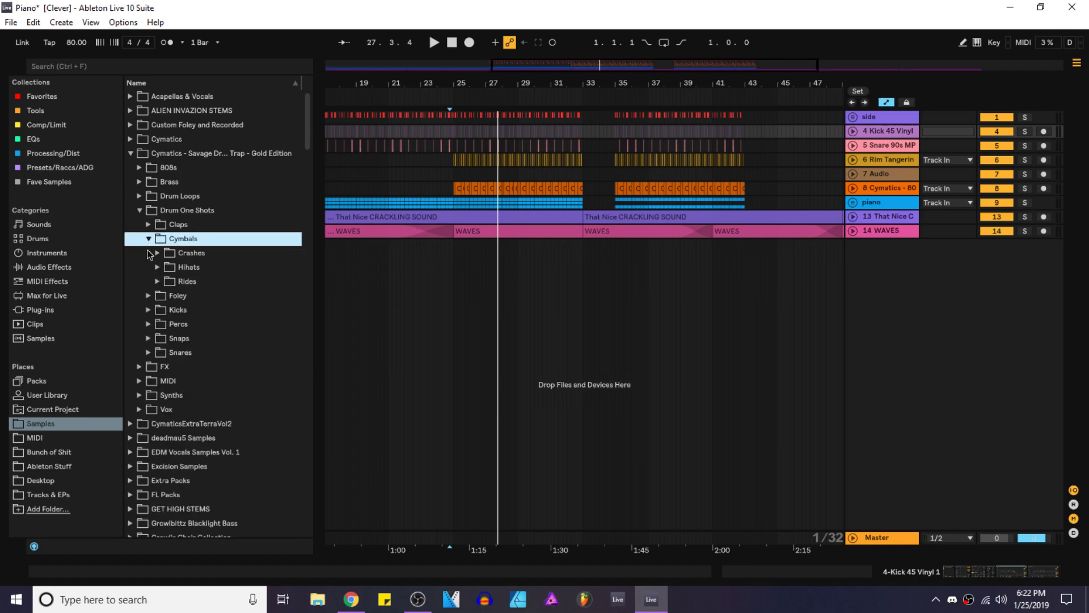
pyautogui.click(157, 267)
pyautogui.scroll(-4, 173, 284)
pyautogui.click(175, 295)
pyautogui.scroll(5, 474, 255)
pyautogui.moveTo(249, 294); pyautogui.dragTo(406, 247)
# Step: Duplicate the hi-hat clip into a repeating pattern that fills bar 25 up to bar 33
pyautogui.scroll(6, 372, 254)
pyautogui.keyDown('shift'); pyautogui.click(577, 247); pyautogui.keyUp('shift')
pyautogui.hotkey('ctrl', 'd')
pyautogui.scroll(-4, 468, 260)
pyautogui.hotkey('ctrl', 'd')
pyautogui.hotkey('ctrl', 'd')
pyautogui.click(469, 248)
pyautogui.keyDown('shift'); pyautogui.click(656, 248); pyautogui.keyUp('shift')
pyautogui.hotkey('ctrl', 'd')
pyautogui.scroll(-8, 470, 294)
pyautogui.hotkey('ctrl', 'd')
pyautogui.hotkey('ctrl', 'd')
pyautogui.hotkey('ctrl', 'd')
pyautogui.hotkey('ctrl', 'd')
pyautogui.hotkey('ctrl', 'd')
pyautogui.hotkey('ctrl', 'd')
pyautogui.hotkey('ctrl', 'd')
pyautogui.hotkey('ctrl', 'd')
pyautogui.hotkey('ctrl', 'd')
pyautogui.hotkey('ctrl', 'd')
pyautogui.hotkey('ctrl', 'd')
pyautogui.hotkey('ctrl', 'd')
pyautogui.hotkey('ctrl', 'd')
pyautogui.hotkey('ctrl', 'd')
pyautogui.hotkey('ctrl', 'd')
pyautogui.hotkey('ctrl', 'd')
pyautogui.hotkey('ctrl', 'z')
pyautogui.hotkey('ctrl', 'z')
# Step: Set the hi-hat track volume to -8.1 dB, route its output to side and play from 23.4.4
pyautogui.moveTo(997, 259)
pyautogui.mouseDown()
pyautogui.moveTo(997, 284)
pyautogui.moveTo(997, 265)
pyautogui.mouseUp()
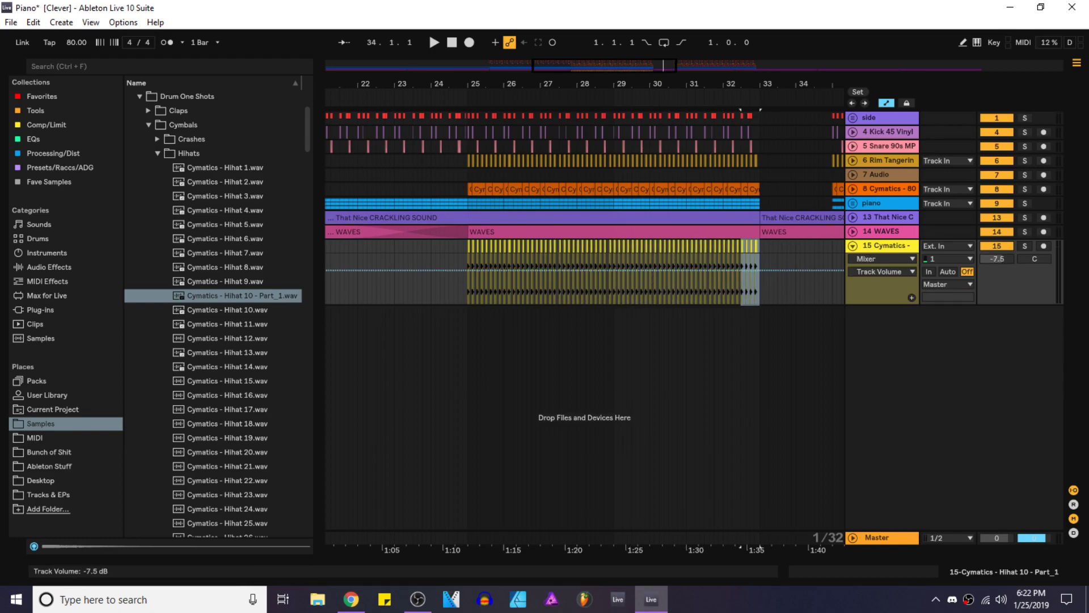
pyautogui.click(964, 284)
pyautogui.click(954, 321)
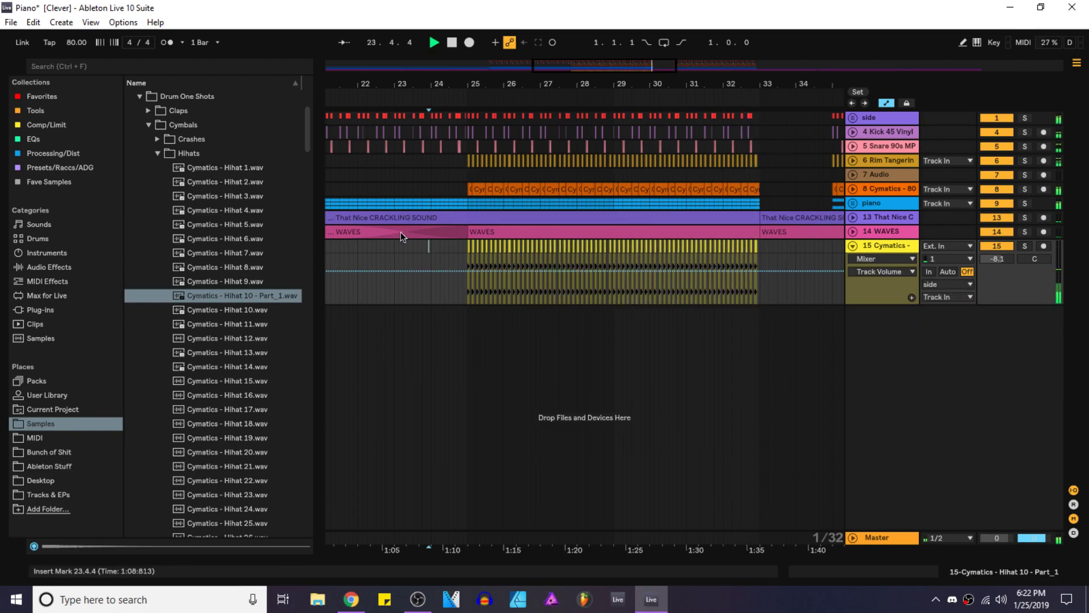
pyautogui.click(428, 246)
# Step: Add EQ Eight to the hi-hat track and set band 1 as a low cut at 599 Hz
pyautogui.click(39, 99)
pyautogui.scroll(4, 170, 170)
pyautogui.moveTo(165, 139); pyautogui.dragTo(549, 282)
pyautogui.click(81, 535)
pyautogui.click(69, 459)
pyautogui.moveTo(26, 447); pyautogui.dragTo(26, 420)
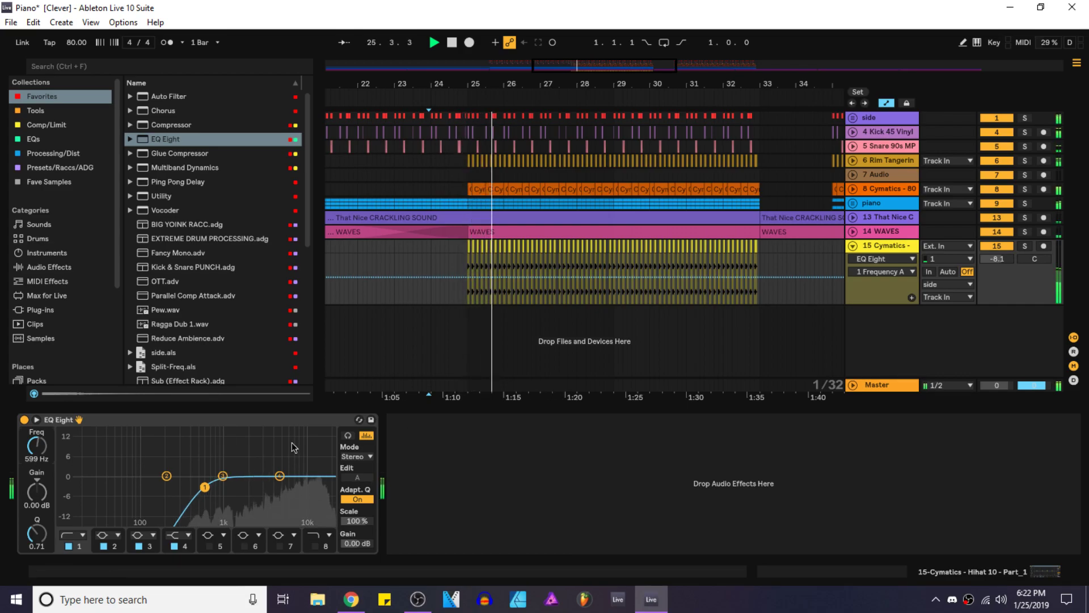
# Step: Route the hi-hat track's output back to Master and solo the track
pyautogui.click(972, 301)
pyautogui.click(937, 292)
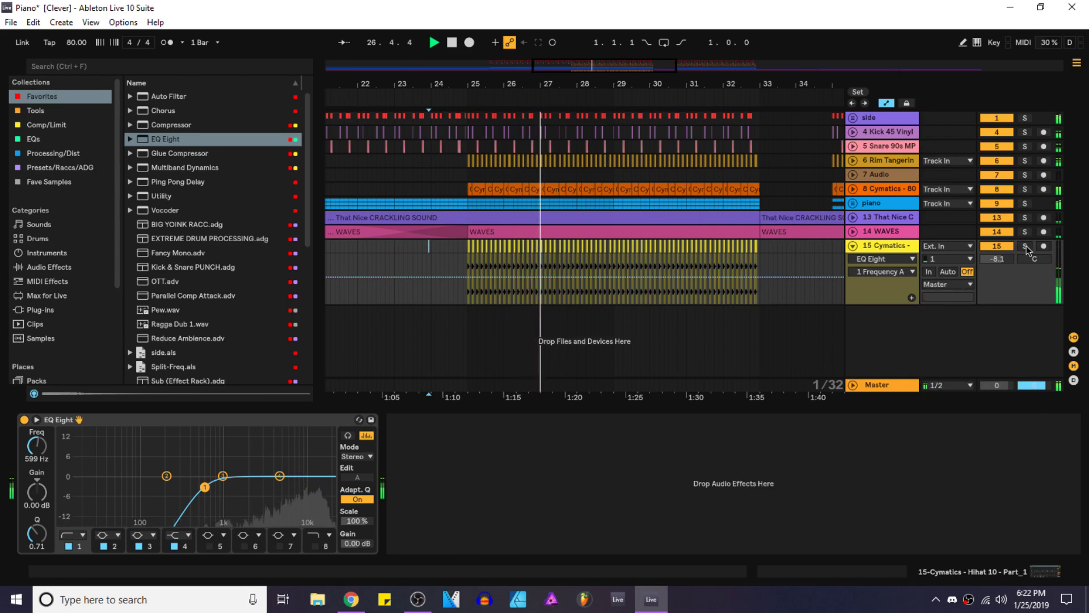
pyautogui.click(1025, 246)
pyautogui.click(929, 254)
pyautogui.click(937, 266)
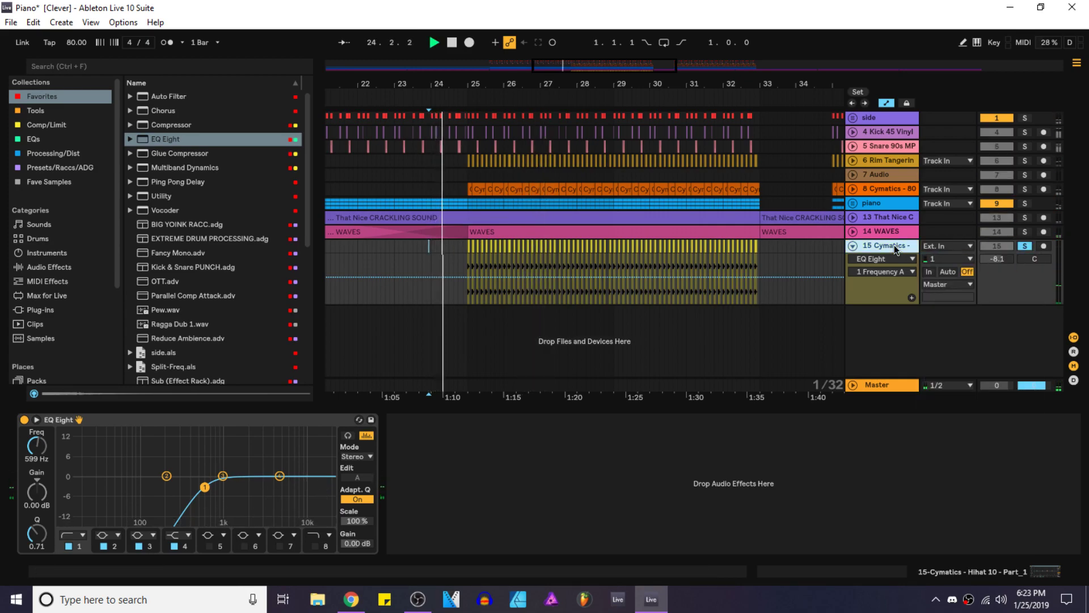
# Step: Group the kick and snare tracks, name the group "kicm & snare" and play from bar 25
pyautogui.click(881, 133)
pyautogui.keyDown('shift'); pyautogui.click(885, 146); pyautogui.keyUp('shift')
pyautogui.hotkey('ctrl', 'g')
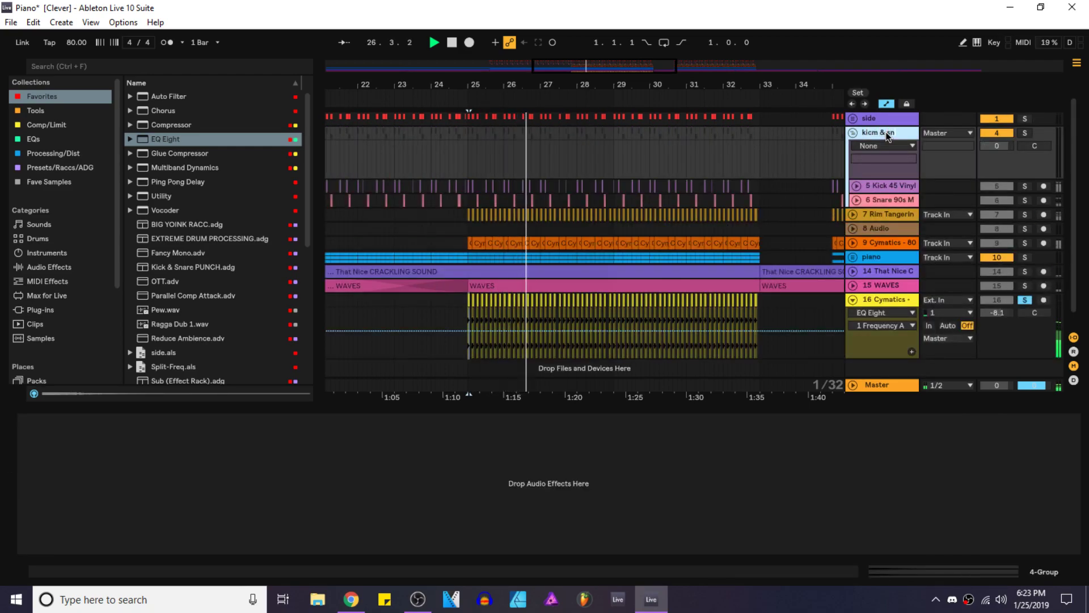
pyautogui.press('space')
pyautogui.scroll(-1, 887, 170)
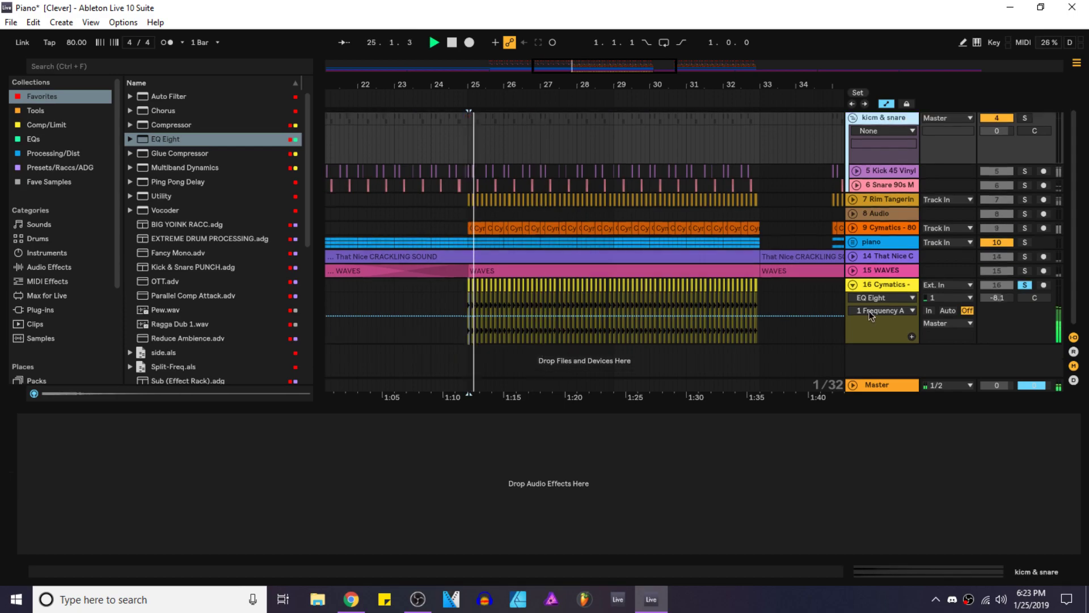
# Step: Add a Compressor before EQ Eight on the hi-hat track and sidechain it from the kick and snare group
pyautogui.click(900, 300)
pyautogui.click(168, 138)
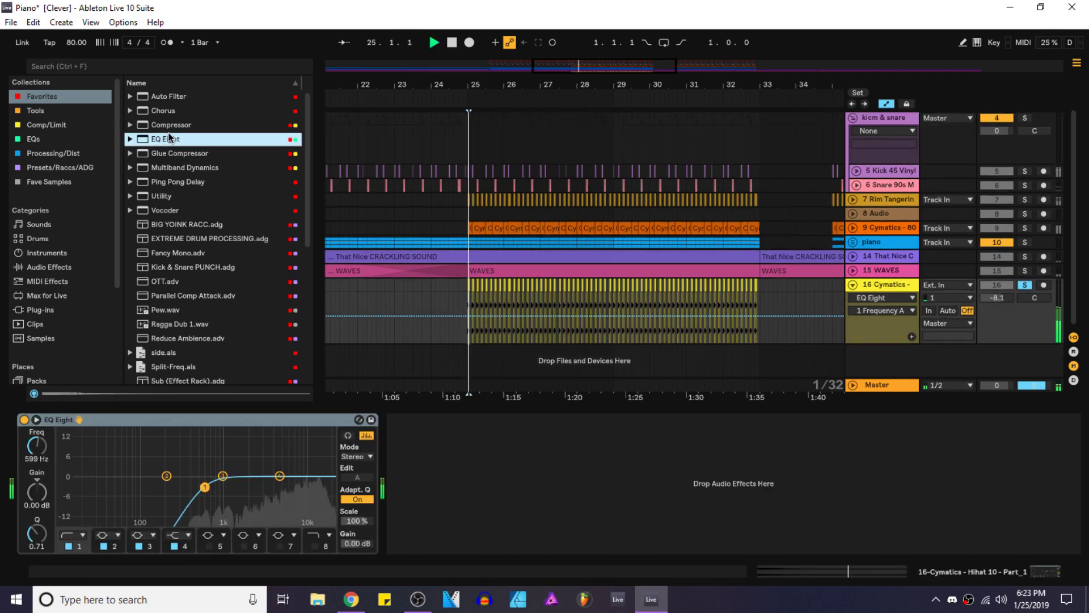
pyautogui.moveTo(166, 171); pyautogui.dragTo(167, 149)
pyautogui.moveTo(170, 125); pyautogui.dragTo(83, 464)
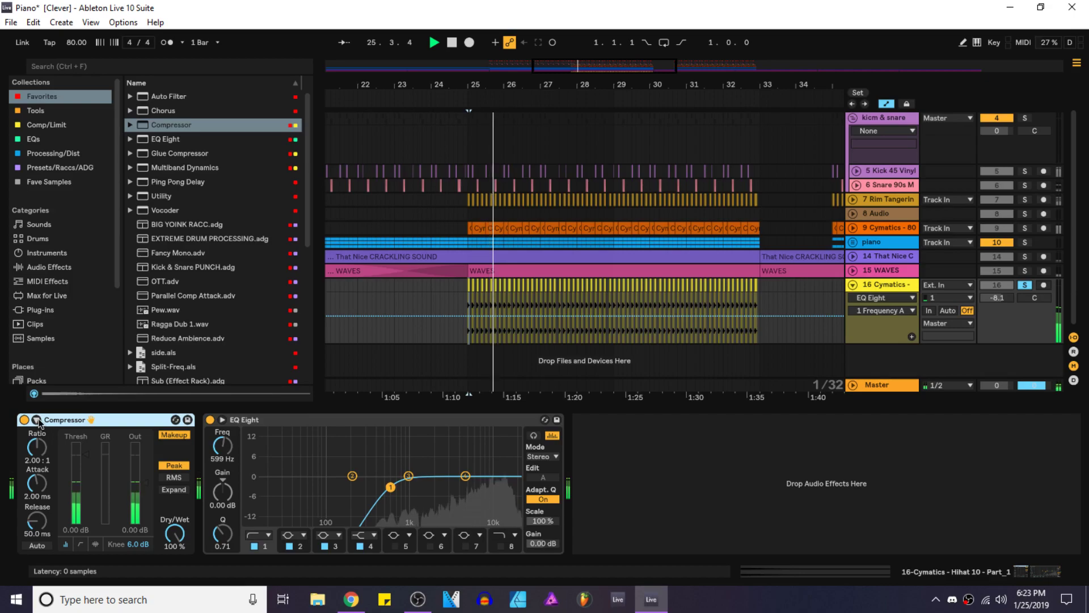
pyautogui.click(35, 420)
pyautogui.click(48, 434)
pyautogui.click(54, 458)
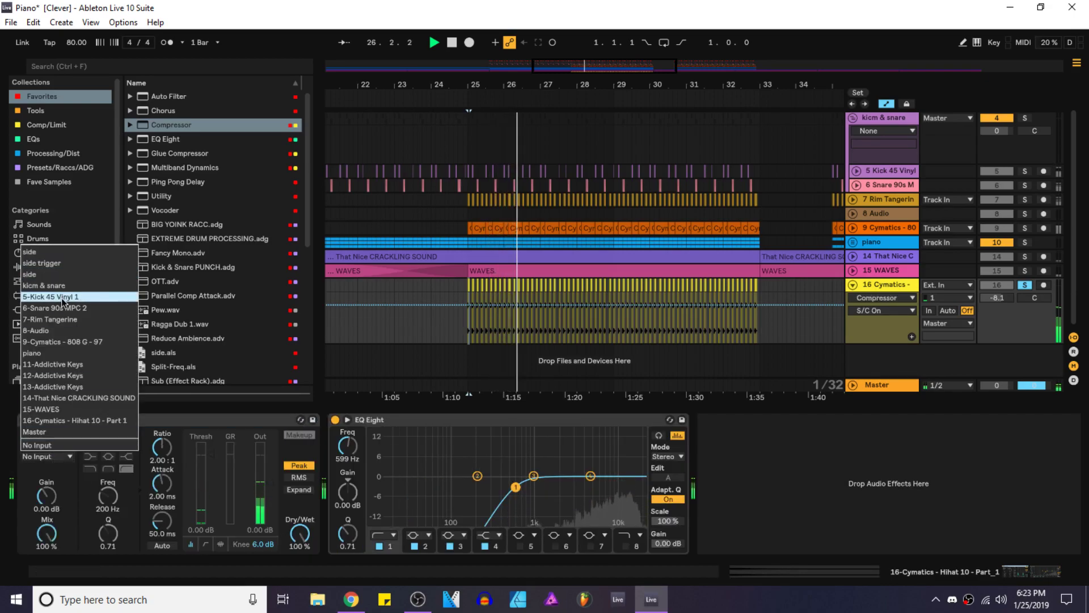
pyautogui.click(63, 288)
# Step: Rename the drum group "kick & snare" and reselect the hi-hat track
pyautogui.click(894, 170)
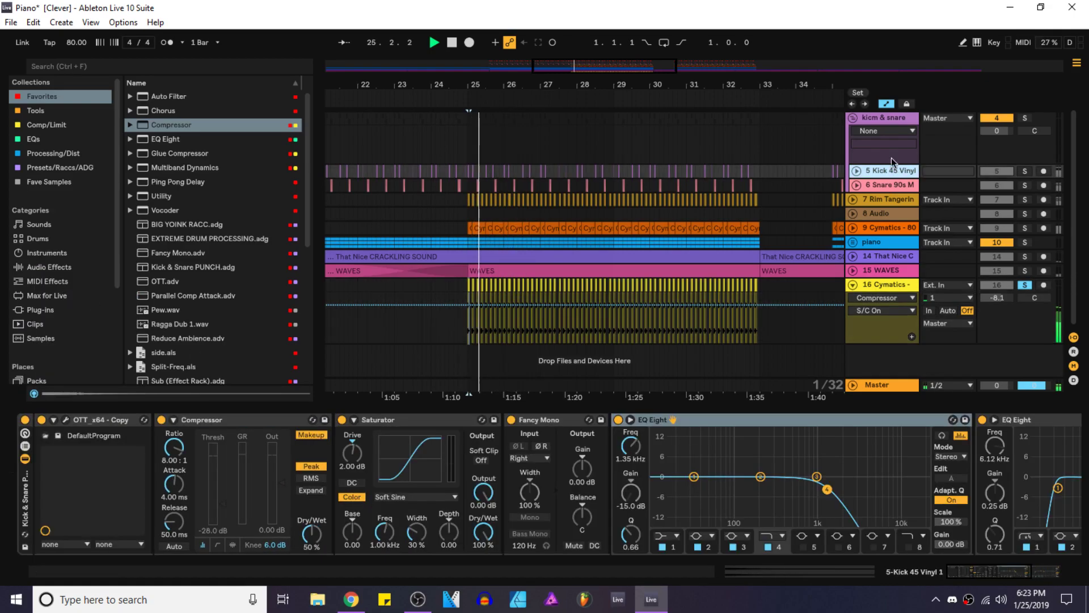
pyautogui.click(881, 117)
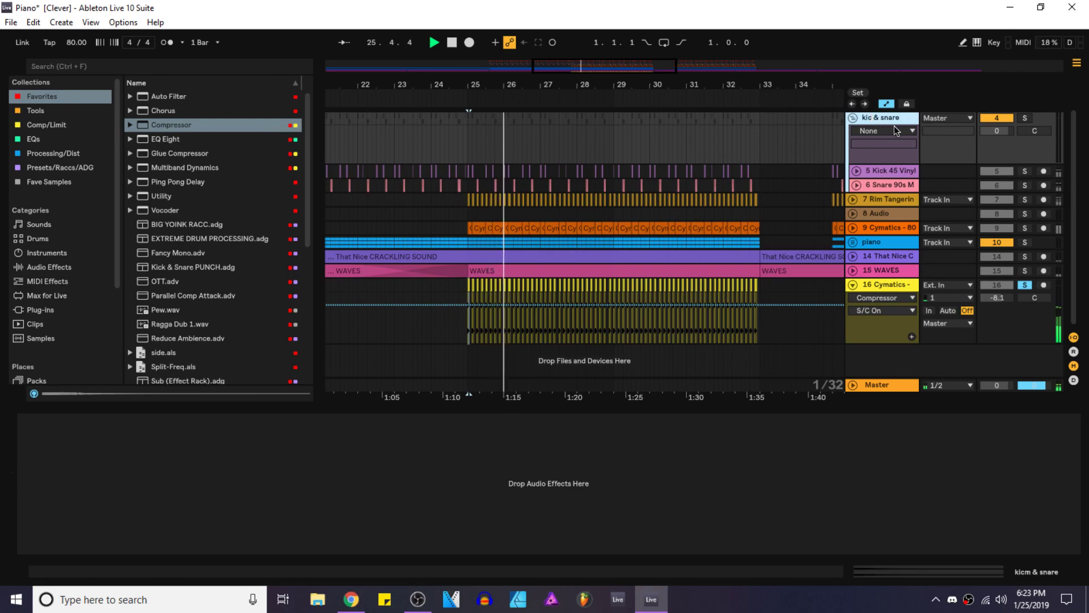
pyautogui.click(903, 289)
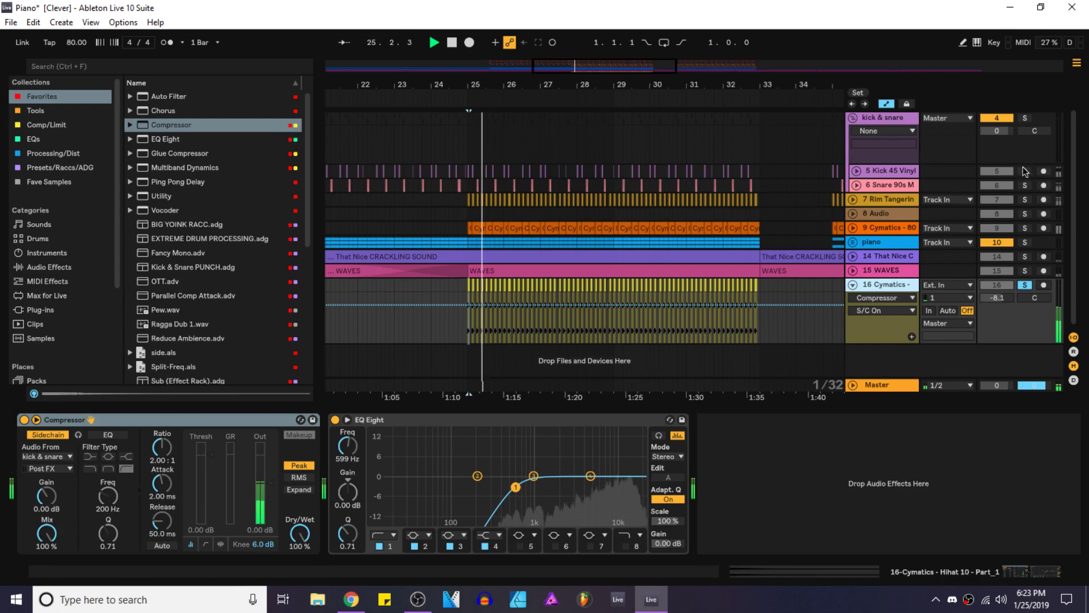
# Step: Solo the kick & snare group with the hi-hat, lower the hi-hat Compressor's threshold and hide the device view
pyautogui.keyDown('ctrl'); pyautogui.click(1025, 118); pyautogui.keyUp('ctrl')
pyautogui.press('space')
pyautogui.moveTo(211, 473); pyautogui.dragTo(211, 503)
pyautogui.moveTo(444, 407); pyautogui.dragTo(444, 511)
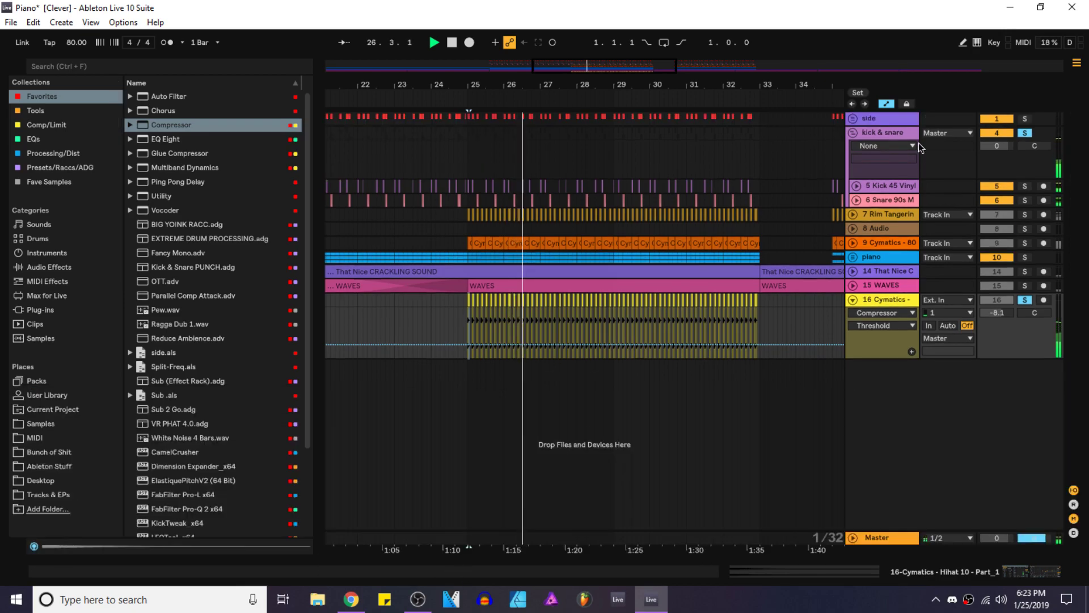
# Step: Open the snare clip at 25.2 in the kick & snare group and solo the snare track for playback
pyautogui.click(853, 132)
pyautogui.scroll(3, 505, 168)
pyautogui.click(853, 132)
pyautogui.scroll(3, 442, 238)
pyautogui.doubleClick(437, 201)
pyautogui.press('space')
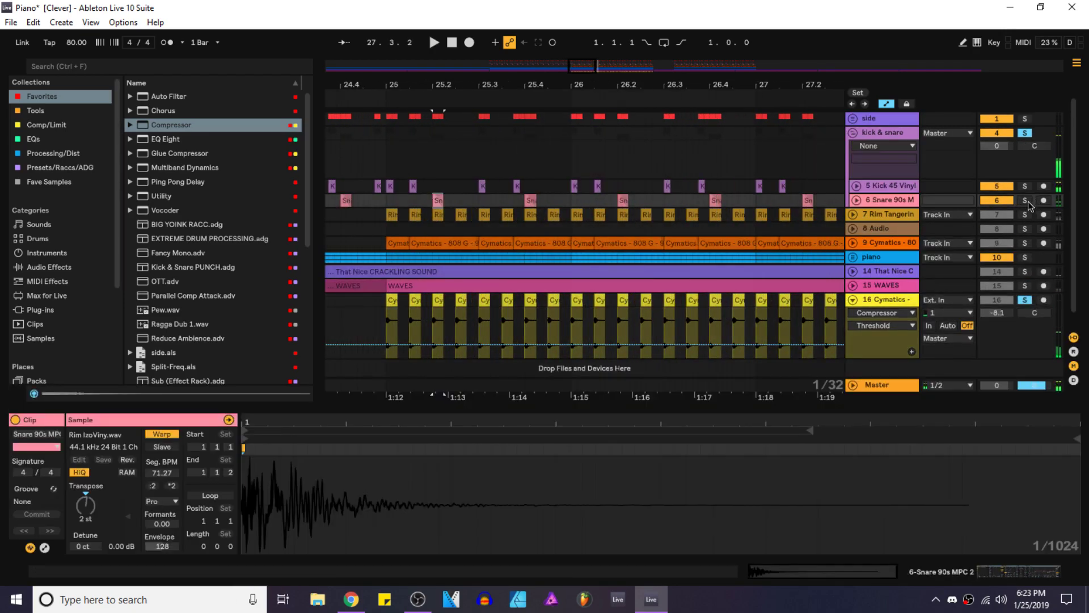
pyautogui.click(1026, 202)
pyautogui.press('space')
pyautogui.doubleClick(910, 208)
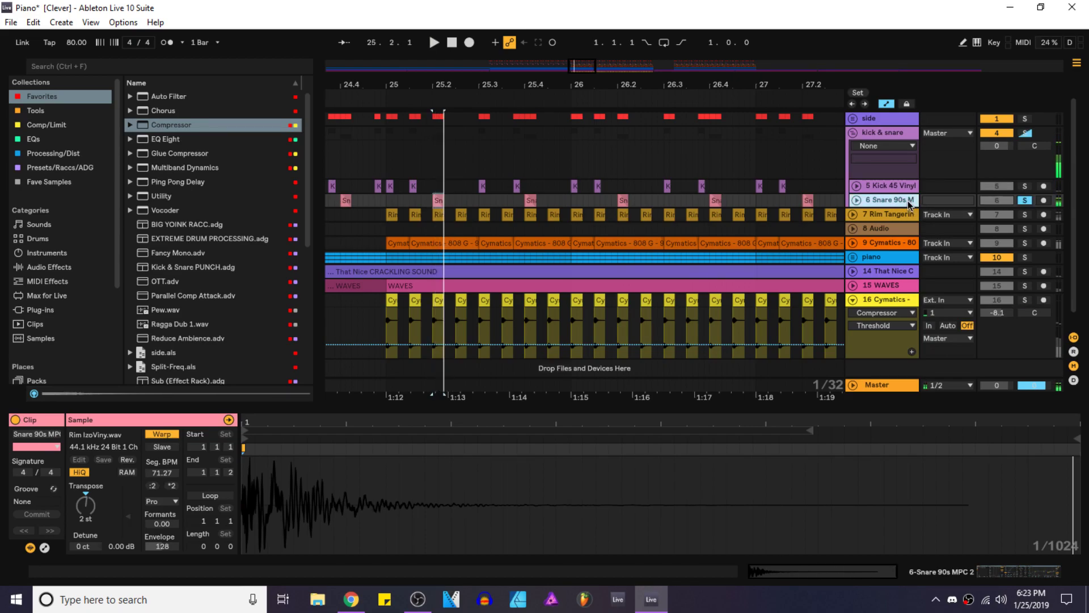
# Step: Select all snare clips between bars 17 and 33 and transpose them to 5 st
pyautogui.scroll(-5, 640, 212)
pyautogui.click(419, 201)
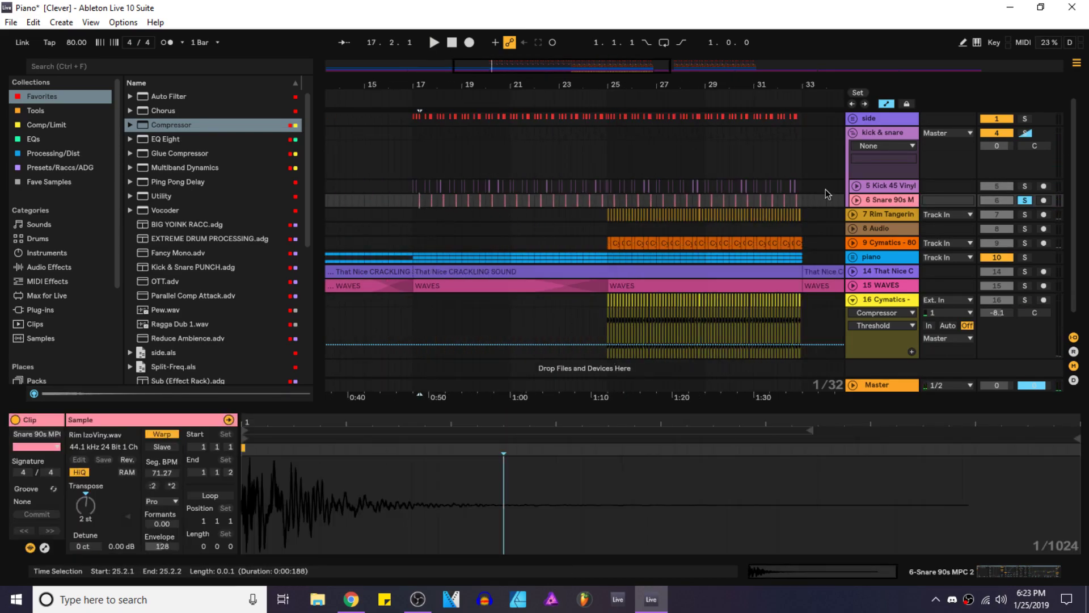
pyautogui.keyDown('shift'); pyautogui.click(815, 203); pyautogui.keyUp('shift')
pyautogui.moveTo(89, 519); pyautogui.dragTo(90, 514)
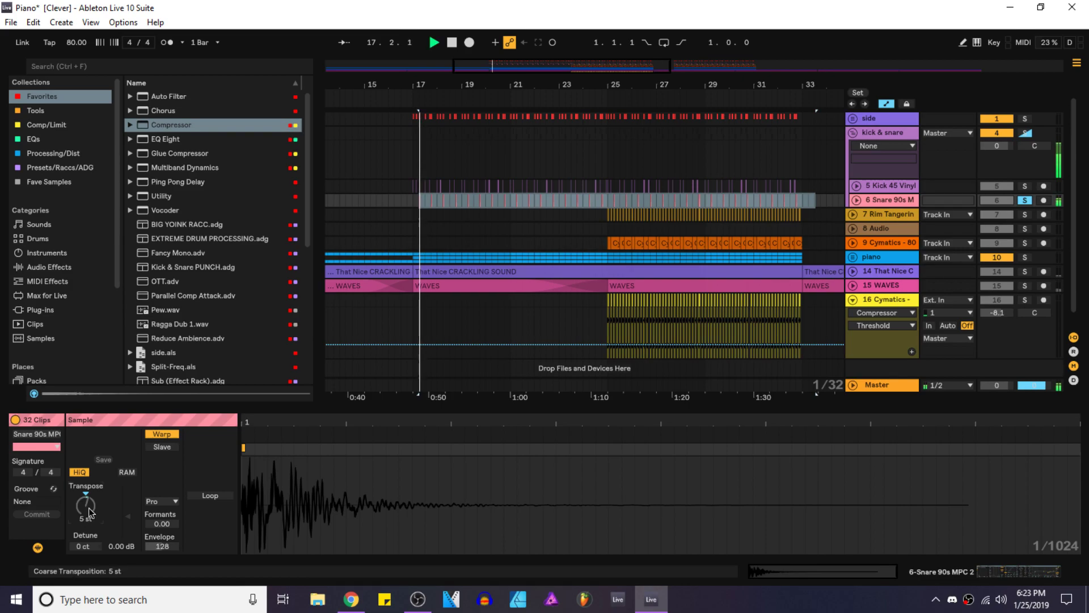
# Step: Clear the solos, play the full mix, fold the kick & snare group, hide the clip view and save the set
pyautogui.click(1024, 201)
pyautogui.press('space')
pyautogui.click(852, 133)
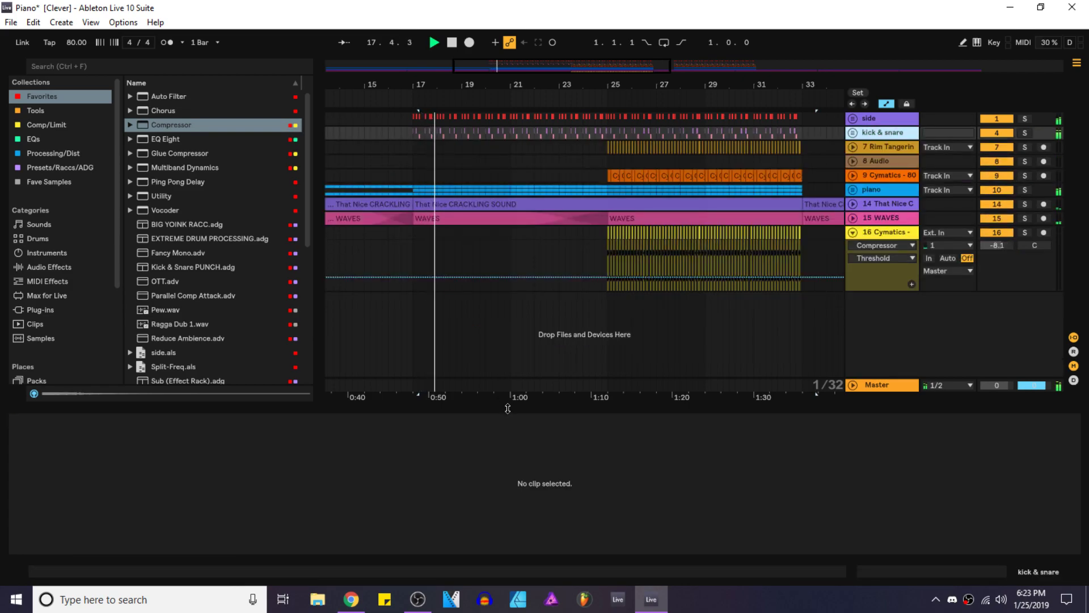
pyautogui.hotkey('ctrl', 'alt', 'l')
pyautogui.hotkey('ctrl', 's')
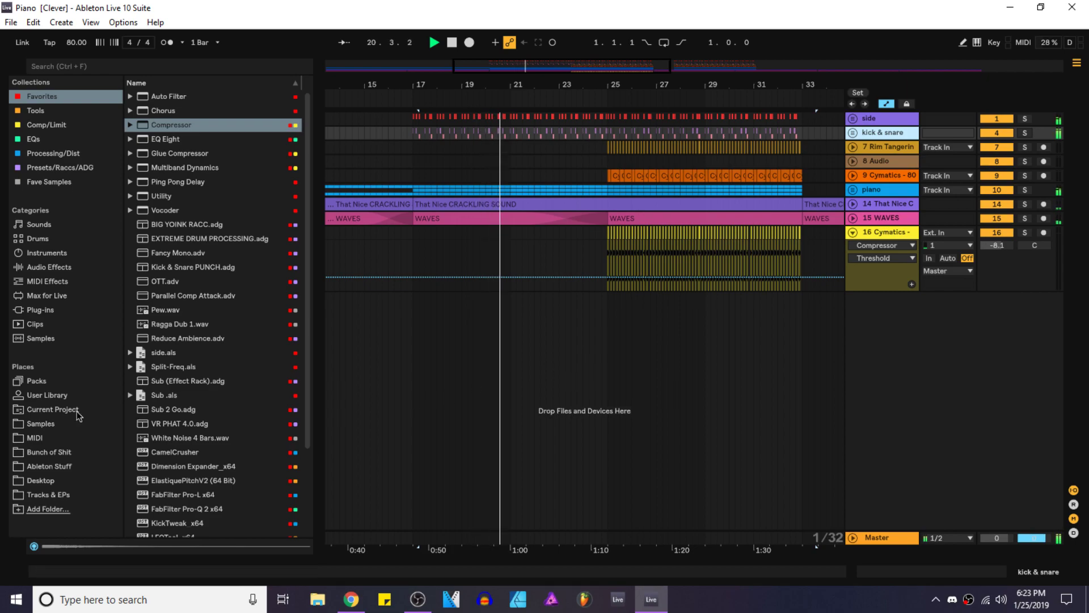
# Step: Browse the Samples folder to the Foley one-shots of the drum library and preview Chia Seeds 2
pyautogui.click(40, 424)
pyautogui.scroll(2, 207, 283)
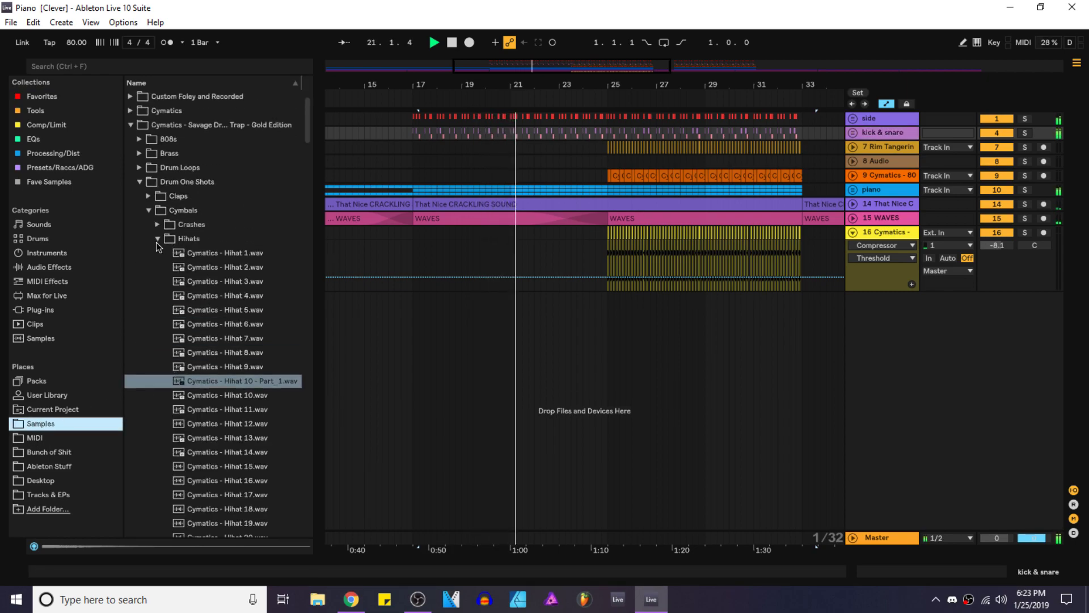
pyautogui.click(158, 238)
pyautogui.click(149, 210)
pyautogui.click(148, 224)
pyautogui.click(183, 244)
pyautogui.scroll(-2, 211, 259)
pyautogui.click(211, 259)
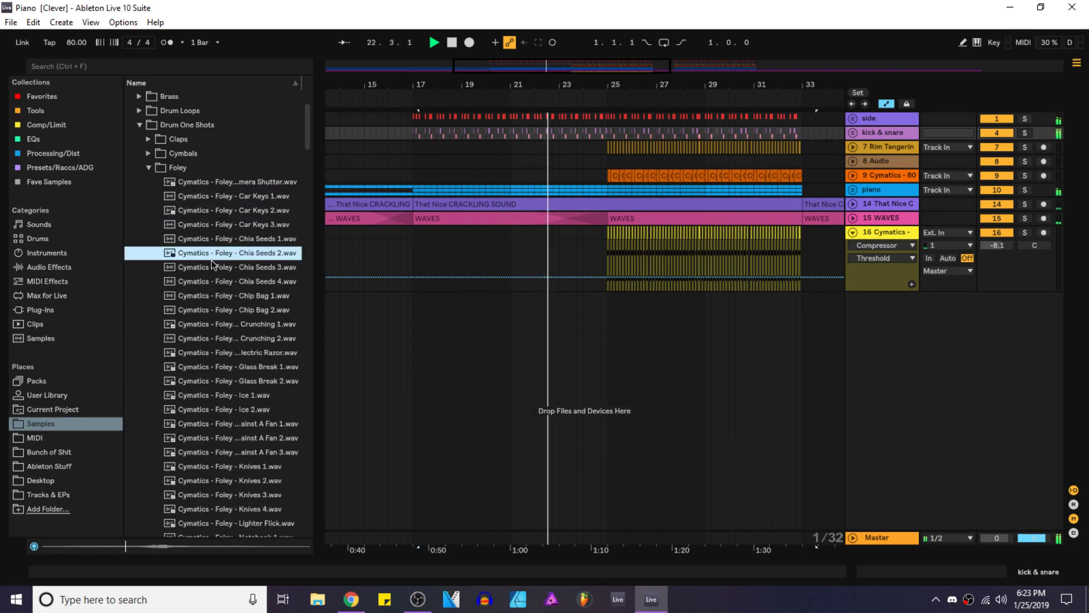
# Step: Place the Chia Seeds 2 foley sample on a new track at bar 25 and set the track volume to -8.2 dB
pyautogui.click(605, 296)
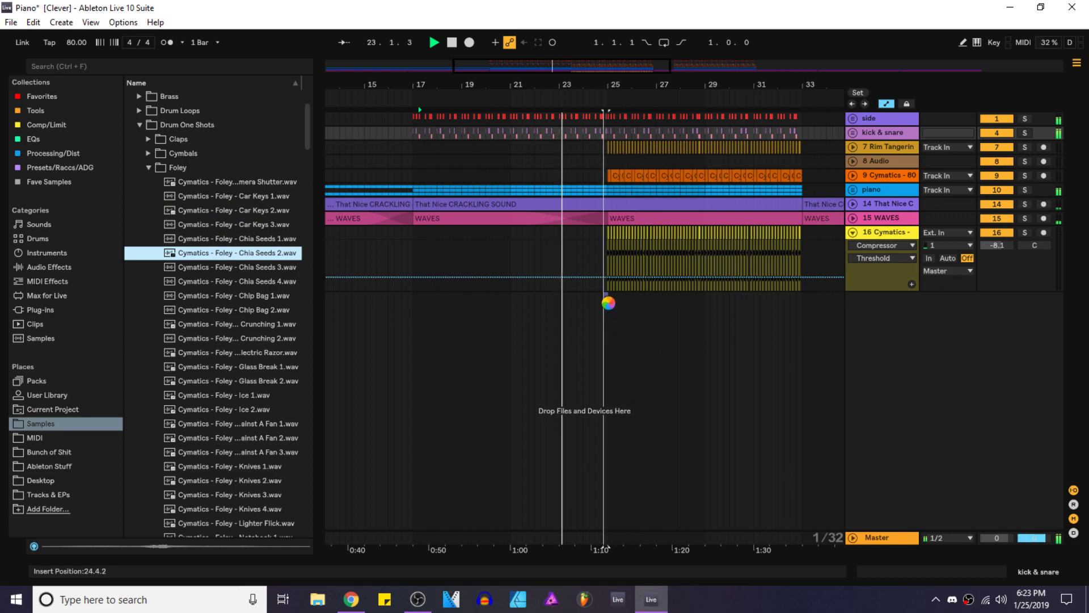
pyautogui.scroll(5, 609, 303)
pyautogui.moveTo(582, 298); pyautogui.dragTo(668, 309)
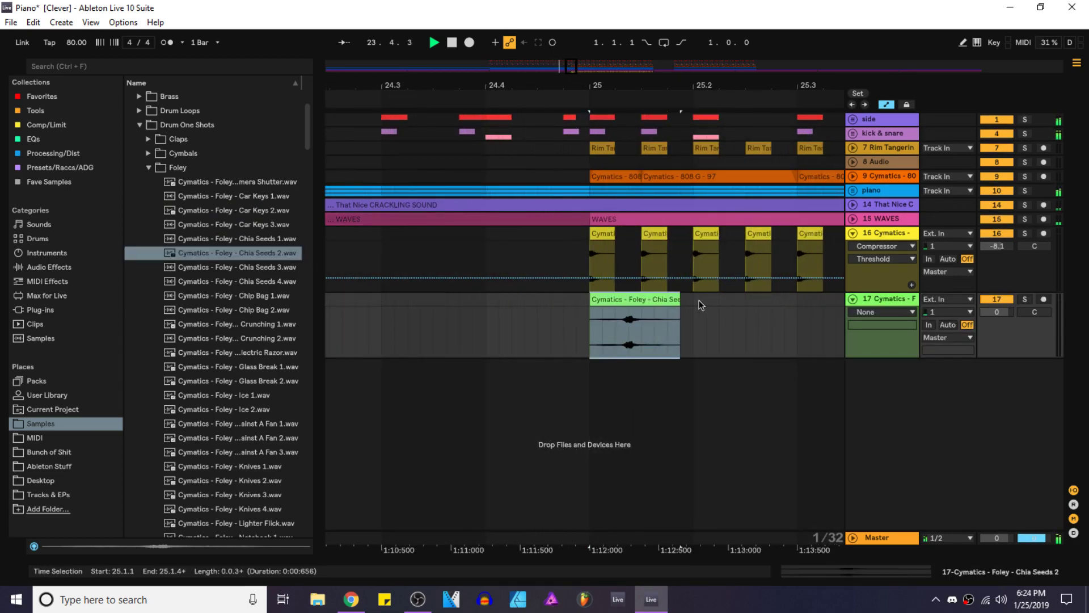
pyautogui.press('-')
pyautogui.press('-')
# Step: Duplicate the Chia Seeds 2 clip four times after bar 25
pyautogui.hotkey('ctrl', 'd')
pyautogui.hotkey('ctrl', 'd')
pyautogui.hotkey('ctrl', 'd')
pyautogui.hotkey('ctrl', 'd')
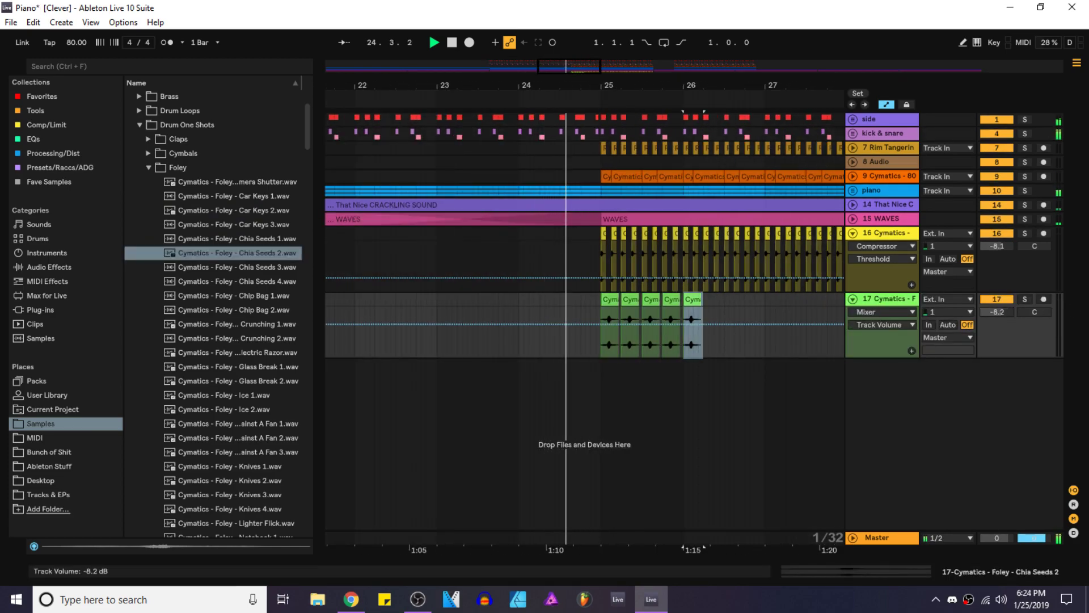
# Step: Shift the Chia Seeds 2 clips slightly later than the beat and play them from just before bar 25
pyautogui.click(614, 295)
pyautogui.press('+')
pyautogui.keyDown('shift'); pyautogui.click(680, 301); pyautogui.keyUp('shift')
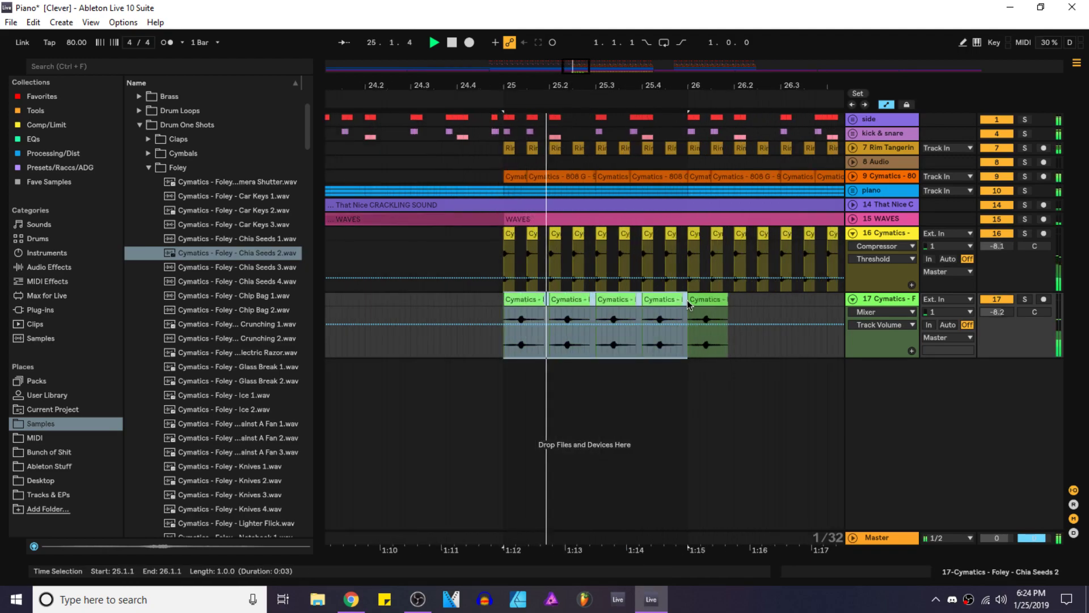
pyautogui.scroll(4, 534, 304)
pyautogui.moveTo(493, 301)
pyautogui.mouseDown()
pyautogui.moveTo(470, 299)
pyautogui.moveTo(507, 299)
pyautogui.mouseUp()
pyautogui.press('space')
pyautogui.click(418, 299)
pyautogui.press('space')
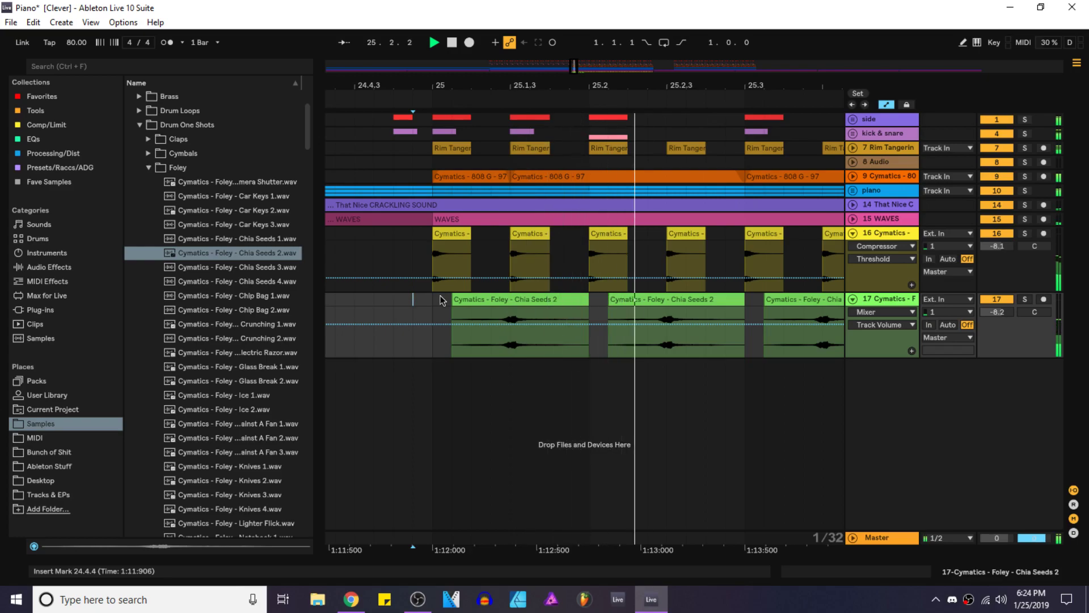
pyautogui.click(477, 296)
pyautogui.scroll(-4, 478, 297)
pyautogui.keyDown('shift'); pyautogui.click(580, 297); pyautogui.keyUp('shift')
pyautogui.press('space')
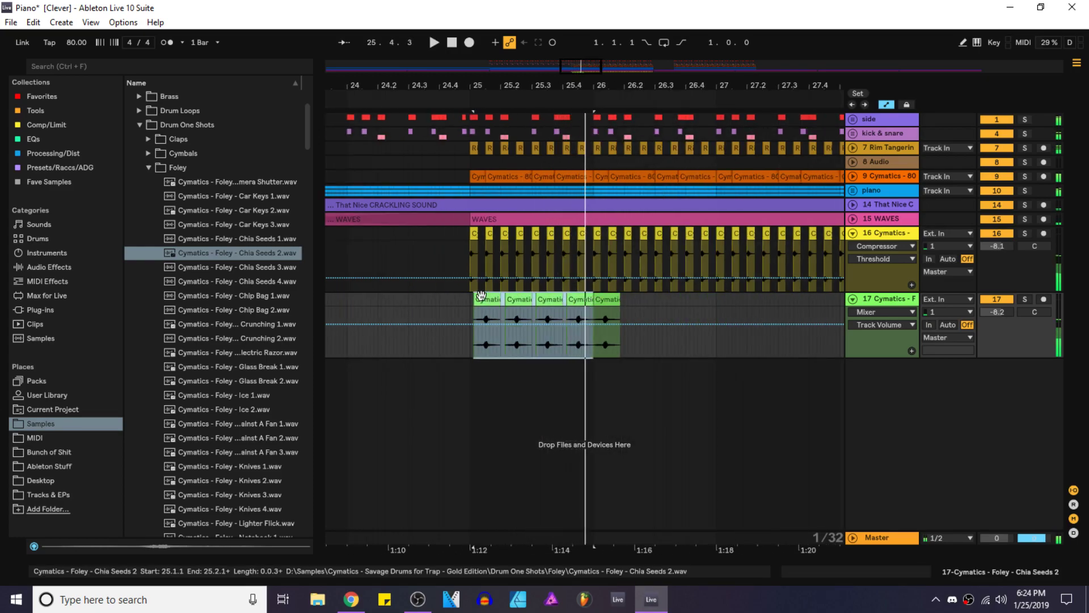
# Step: Try moving the Chia Seeds 2 clips earlier against the beat, play them, and undo the move
pyautogui.scroll(5, 482, 297)
pyautogui.moveTo(471, 299); pyautogui.dragTo(396, 299)
pyautogui.press('space')
pyautogui.press('space')
pyautogui.press('space')
pyautogui.press('space')
pyautogui.press('space')
pyautogui.press('space')
pyautogui.hotkey('ctrl', 'z')
# Step: Fit the first Chia Seeds 2 clip to start at bar 25 and delete the copies after it
pyautogui.moveTo(526, 298); pyautogui.dragTo(519, 297)
pyautogui.press('space')
pyautogui.click(622, 300)
pyautogui.scroll(-7, 803, 336)
pyautogui.keyDown('shift'); pyautogui.click(727, 307); pyautogui.keyUp('shift')
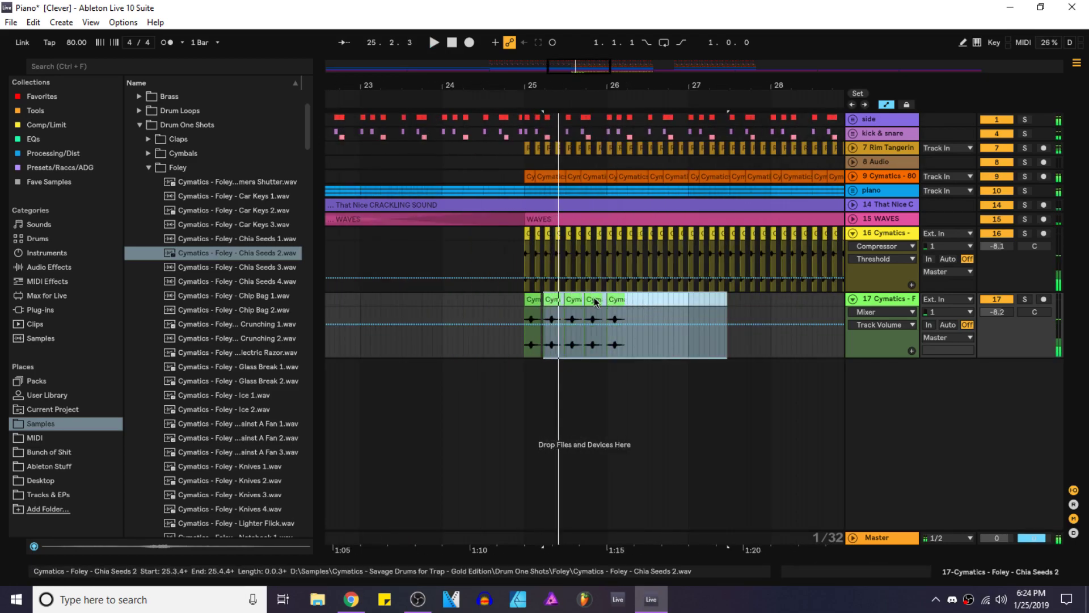
pyautogui.click(530, 293)
pyautogui.press('super')
pyautogui.press('super')
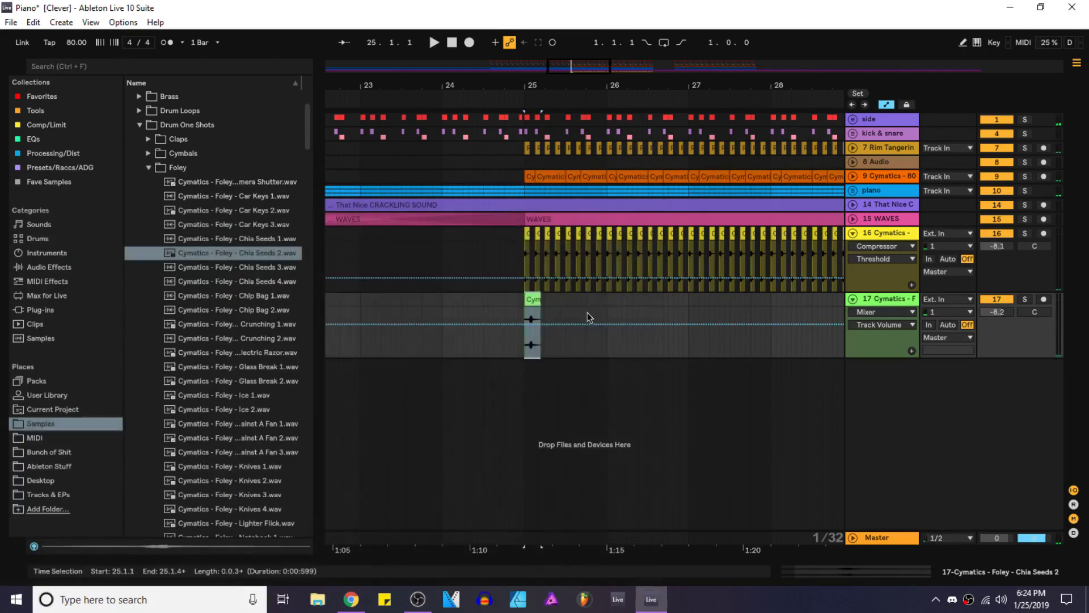
# Step: Hide the automation lanes and trim the Chia Seeds 2 clip at bar 25 to about half a beat
pyautogui.press('+')
pyautogui.press('+')
pyautogui.press('+')
pyautogui.press('+')
pyautogui.click(882, 108)
pyautogui.moveTo(535, 298); pyautogui.dragTo(487, 299)
pyautogui.moveTo(509, 356); pyautogui.dragTo(497, 355)
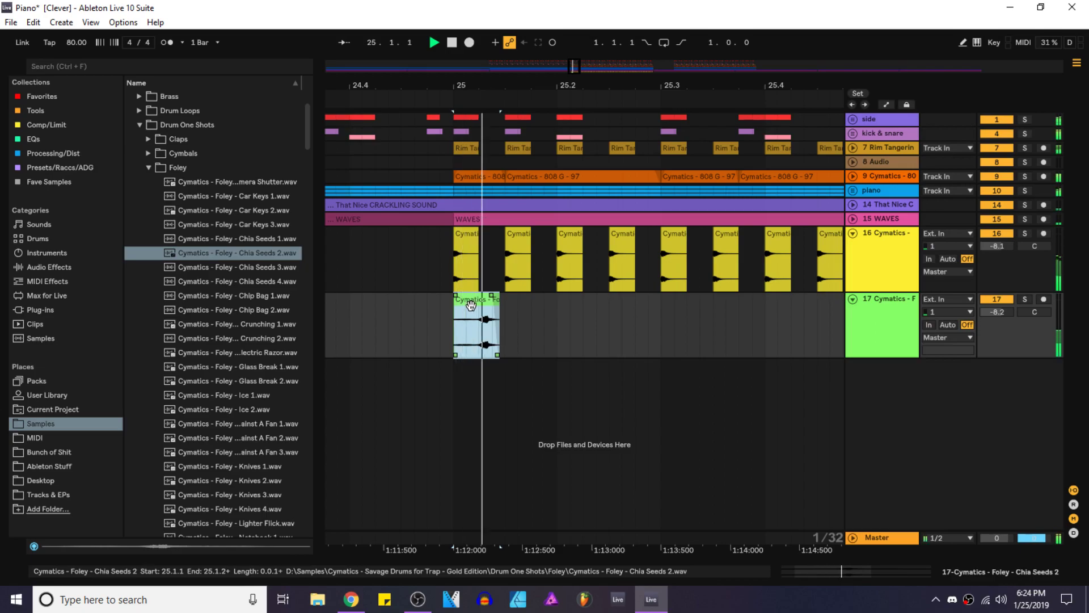
# Step: Duplicate the one-beat section with the trimmed Chia Seeds 2 clip three times to fill bar 25, and play it
pyautogui.keyDown('shift'); pyautogui.click(554, 309); pyautogui.keyUp('shift')
pyautogui.press('space')
pyautogui.hotkey('ctrl', 'd')
pyautogui.hotkey('ctrl', 'd')
pyautogui.hotkey('ctrl', 'd')
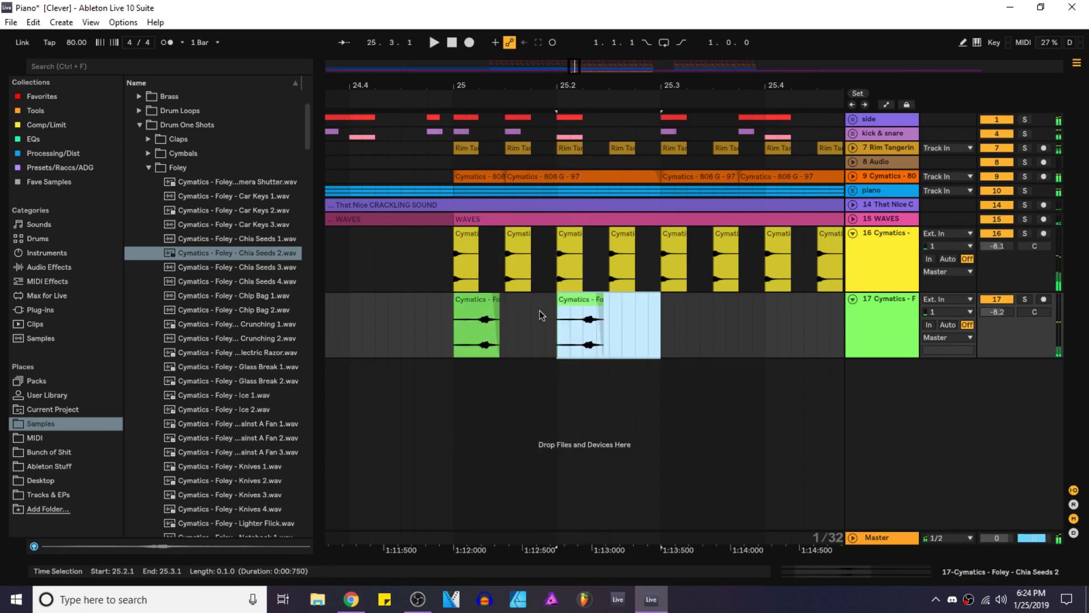
pyautogui.click(475, 315)
pyautogui.scroll(-3, 475, 315)
pyautogui.moveTo(429, 323); pyautogui.dragTo(444, 321)
pyautogui.press('space')
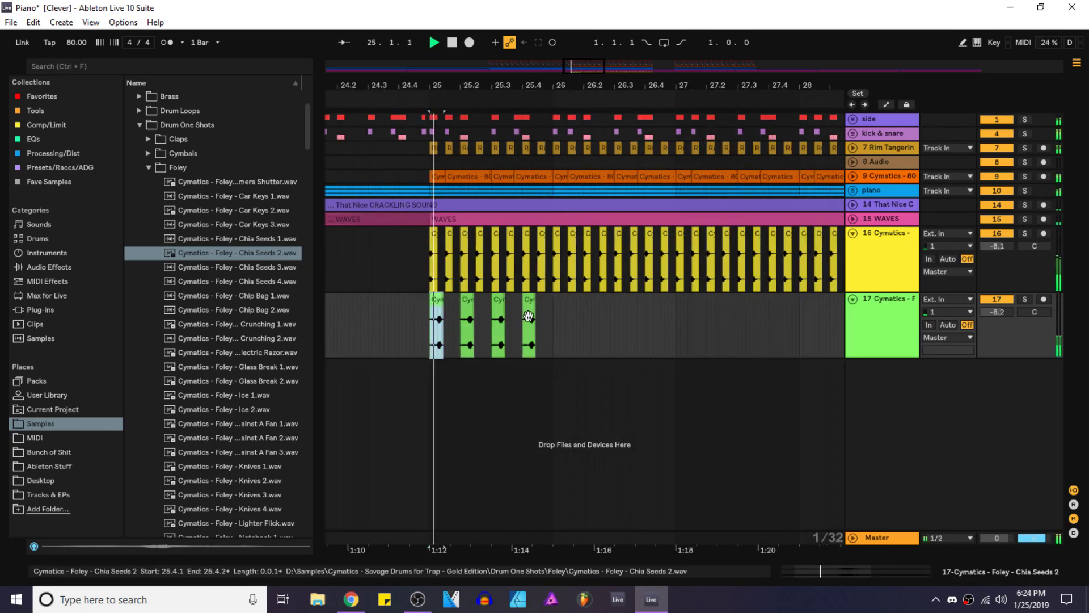
# Step: Duplicate the one-bar Chia Seeds 2 pattern from bar 25 up to bar 33
pyautogui.keyDown('shift'); pyautogui.click(554, 316); pyautogui.keyUp('shift')
pyautogui.scroll(-5, 548, 313)
pyautogui.hotkey('ctrl', 'd')
pyautogui.hotkey('ctrl', 'd')
pyautogui.hotkey('ctrl', 'd')
pyautogui.hotkey('ctrl', 'd')
pyautogui.hotkey('ctrl', 'd')
pyautogui.hotkey('ctrl', 'd')
pyautogui.hotkey('ctrl', 'd')
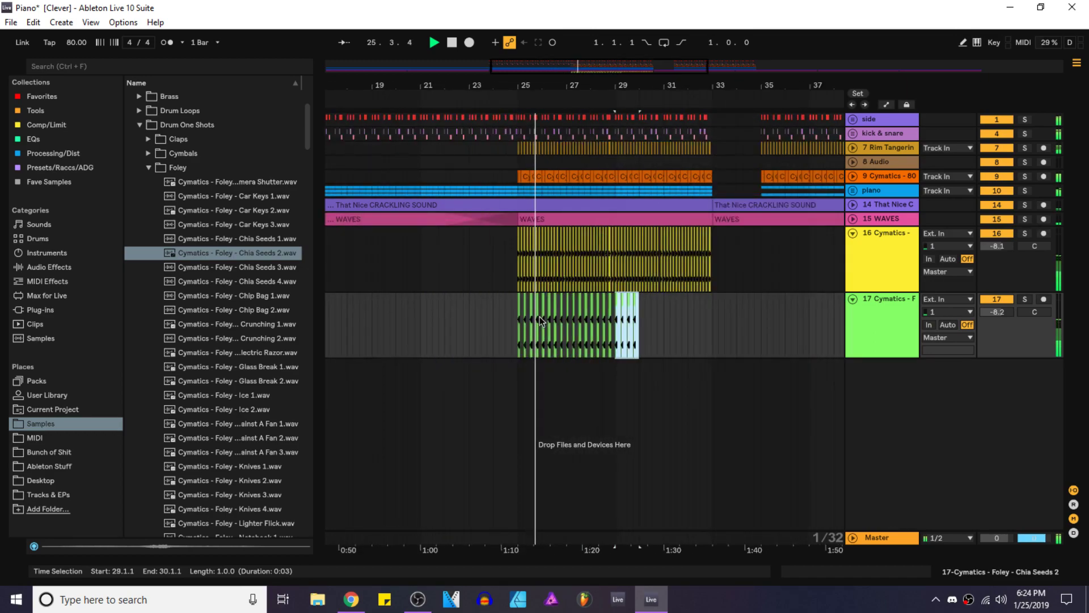
# Step: Paste the one-bar Chia Seeds 2 pattern at bar 35 and duplicate it up to bar 42
pyautogui.scroll(4, 749, 309)
pyautogui.click(803, 311)
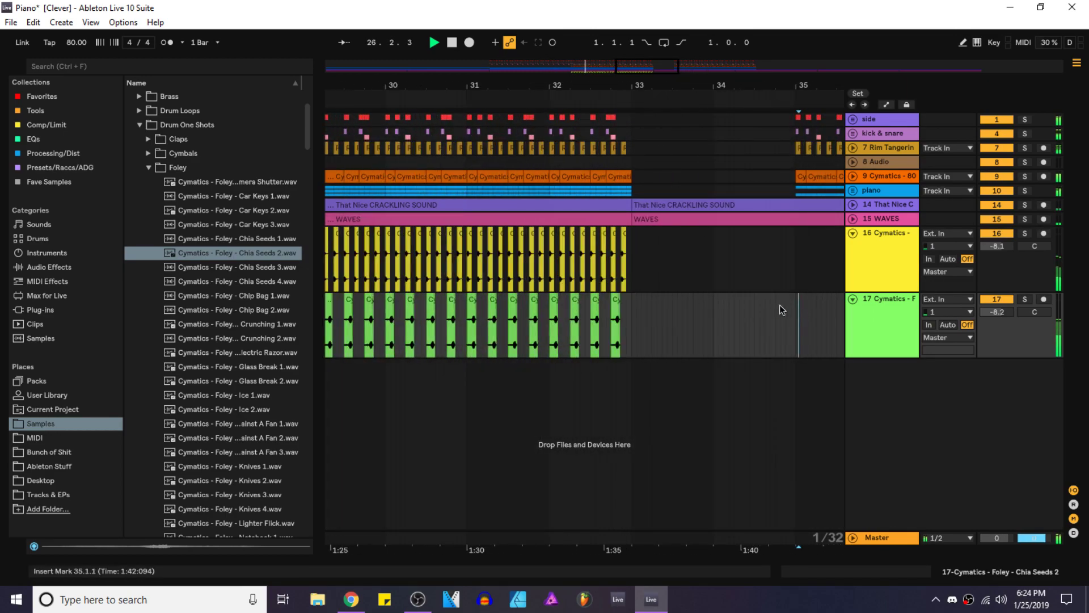
pyautogui.scroll(4, 782, 305)
pyautogui.click(823, 304)
pyautogui.scroll(-6, 598, 344)
pyautogui.hotkey('ctrl', 'v')
pyautogui.hotkey('ctrl', 'd')
pyautogui.hotkey('ctrl', 'd')
pyautogui.hotkey('ctrl', 'd')
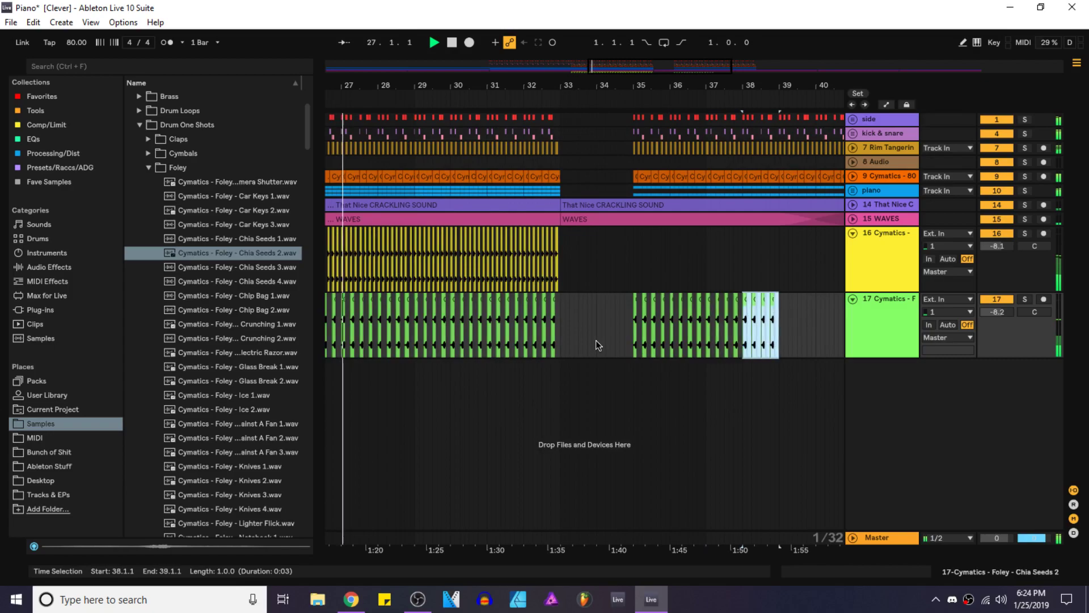
# Step: Delete the Chia Seeds 2 clips between bars 25 and 33
pyautogui.press('-')
pyautogui.press('-')
pyautogui.moveTo(484, 329); pyautogui.dragTo(595, 332)
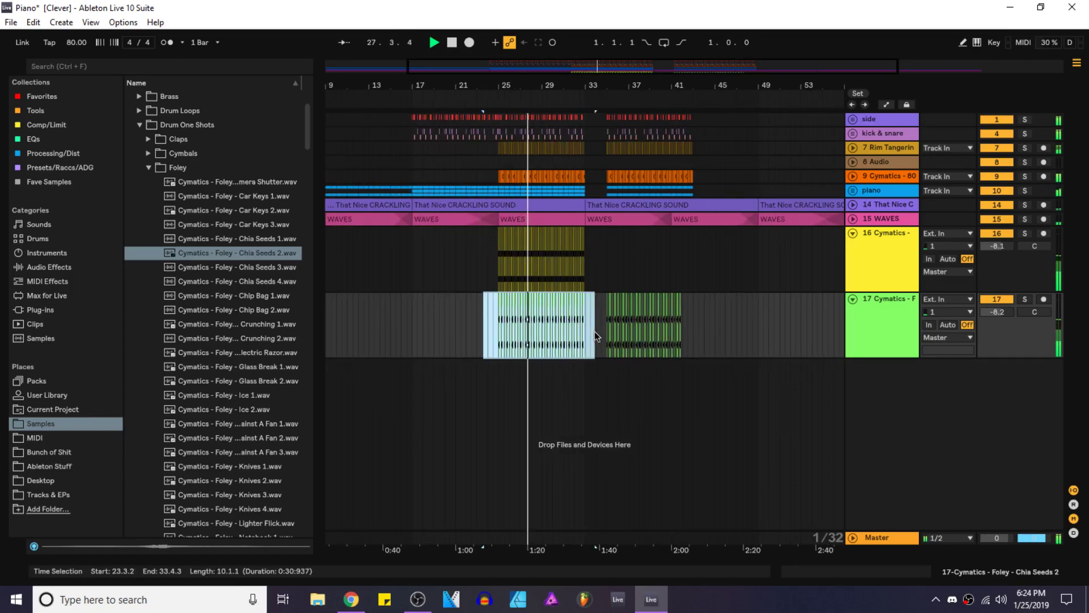
# Step: Duplicate the Chia Seeds 2 clips from 41.2 to 42.1 to extend the pattern past bar 42
pyautogui.scroll(8, 684, 312)
pyautogui.moveTo(692, 309); pyautogui.dragTo(485, 326)
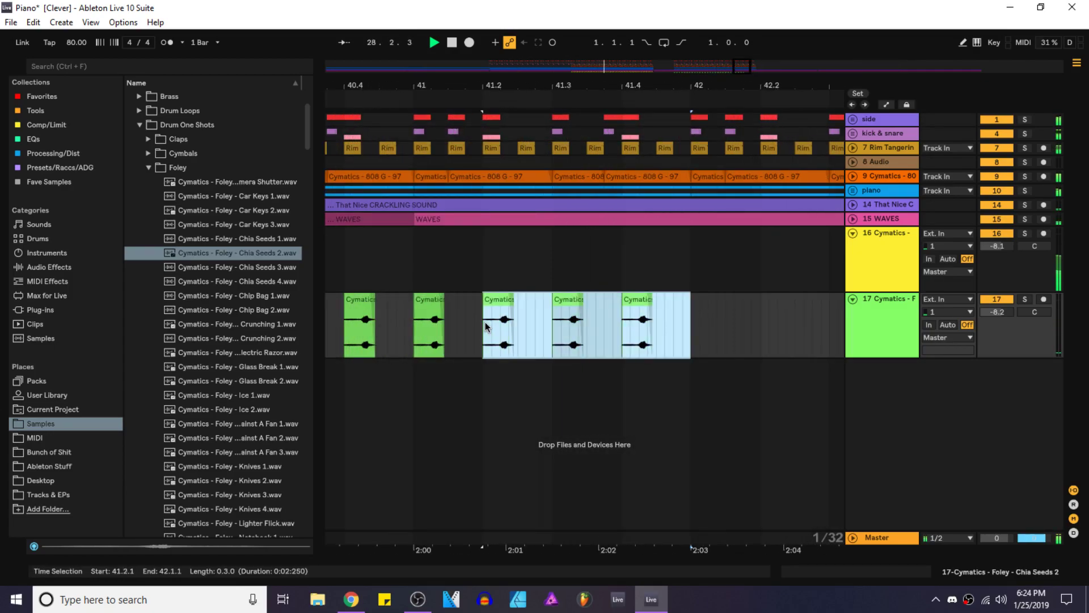
pyautogui.click(488, 318)
pyautogui.keyDown('shift'); pyautogui.click(691, 325); pyautogui.keyUp('shift')
pyautogui.scroll(-6, 723, 321)
pyautogui.hotkey('ctrl', 'd')
pyautogui.hotkey('ctrl', 'd')
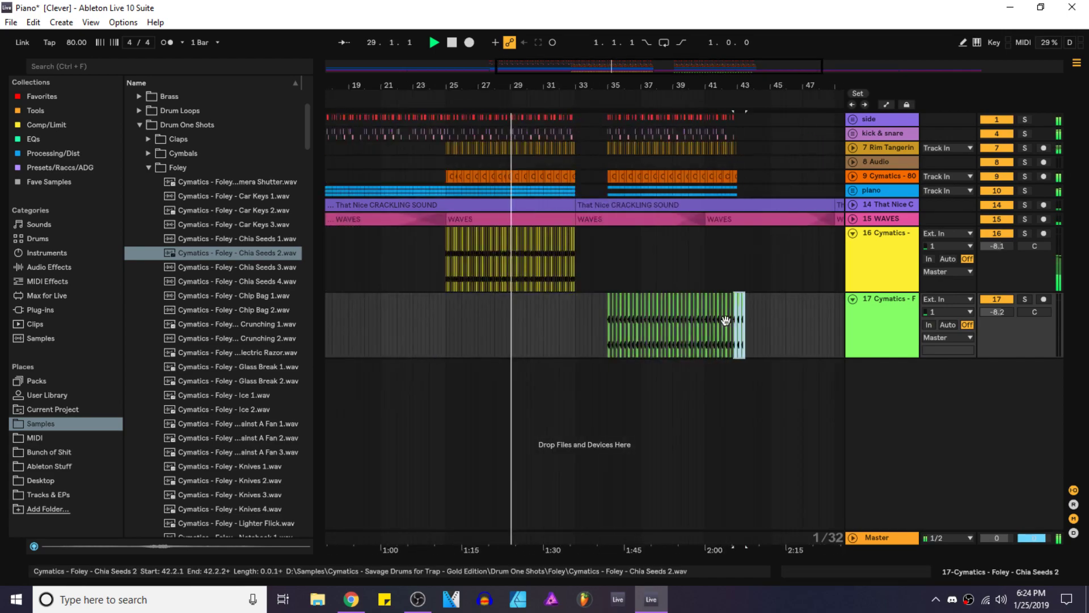
# Step: Lower the hi-hat track volume to -10.1 dB and copy its Compressor and EQ Eight to the Chia Seeds 2 track
pyautogui.moveTo(997, 245); pyautogui.dragTo(997, 253)
pyautogui.doubleClick(888, 321)
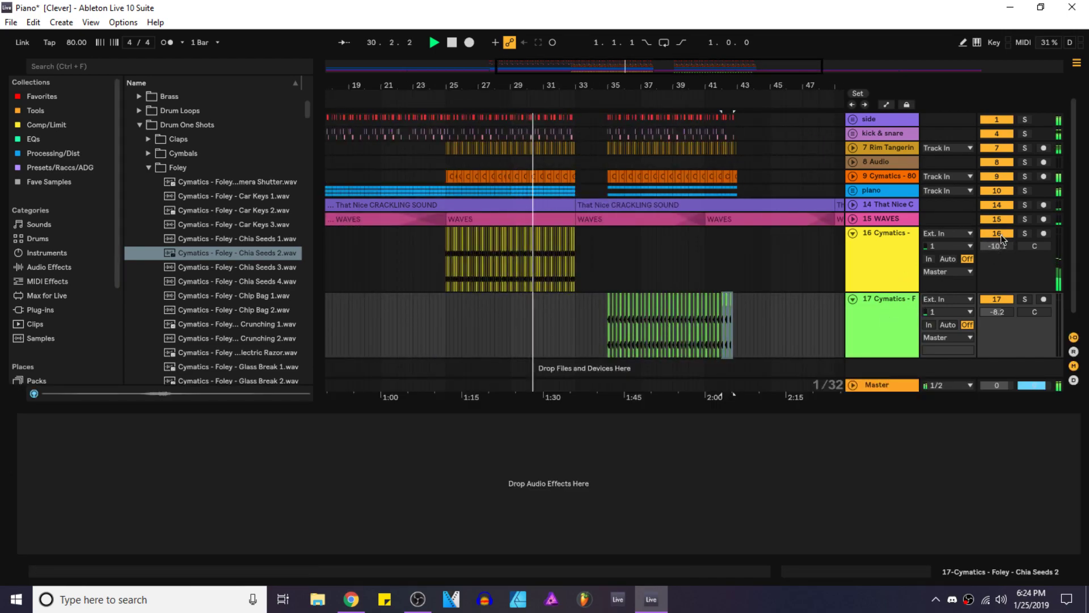
pyautogui.click(64, 98)
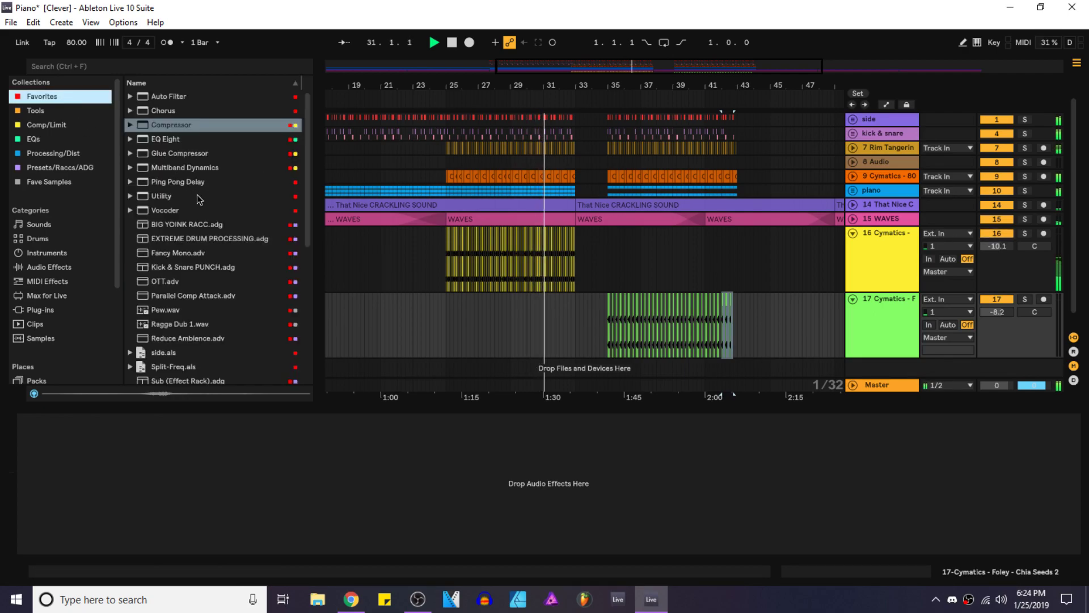
pyautogui.click(877, 249)
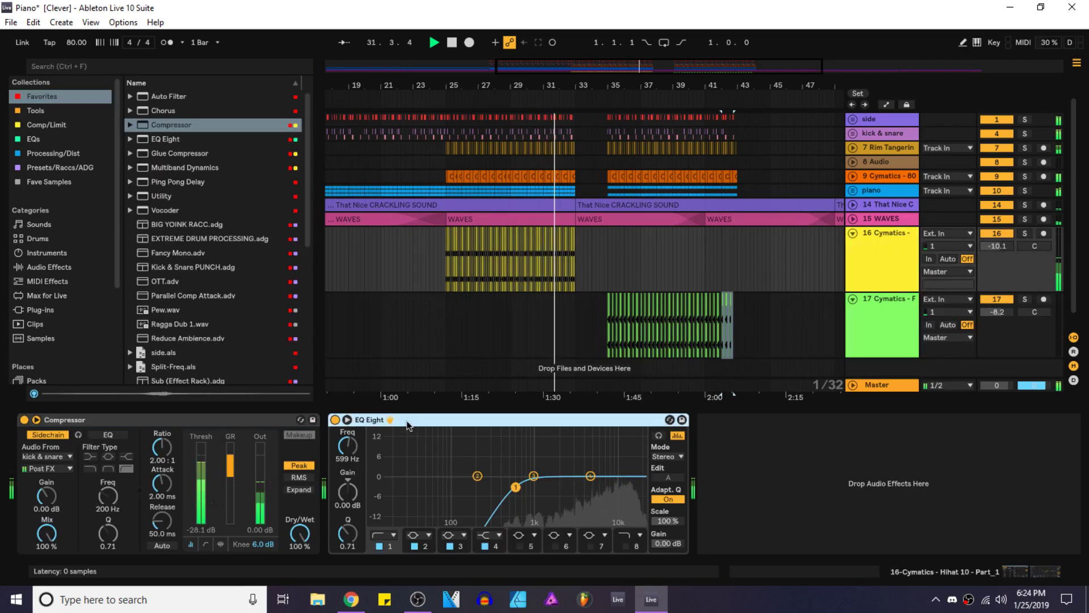
pyautogui.press('Down')
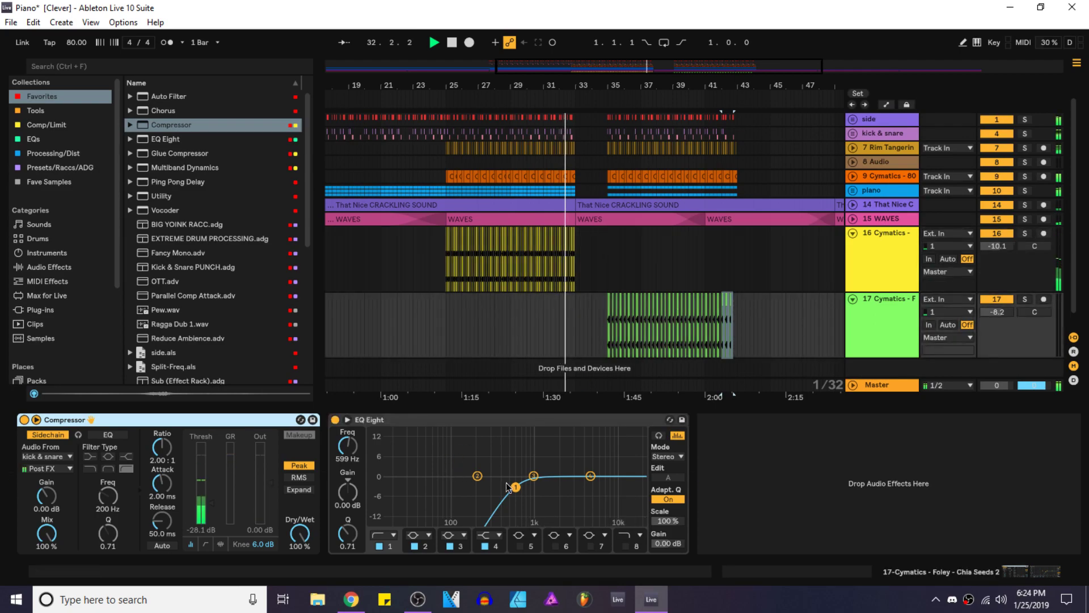
# Step: Raise the Chia Seeds 2 EQ Eight low cut to 726 Hz, hide the device view and save the set
pyautogui.moveTo(508, 486); pyautogui.dragTo(512, 487)
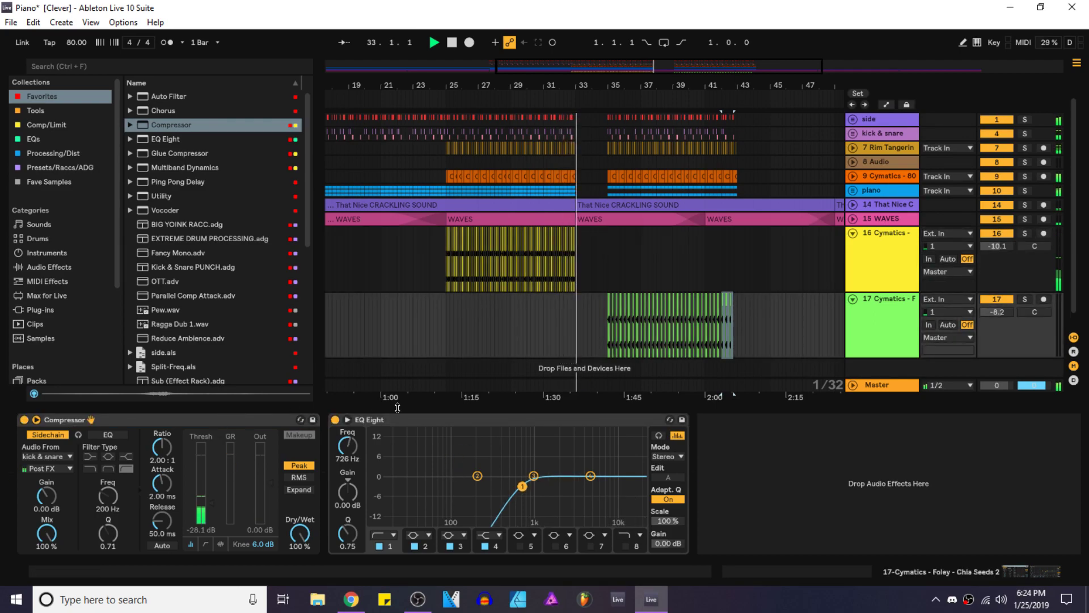
pyautogui.moveTo(750, 552); pyautogui.dragTo(750, 567)
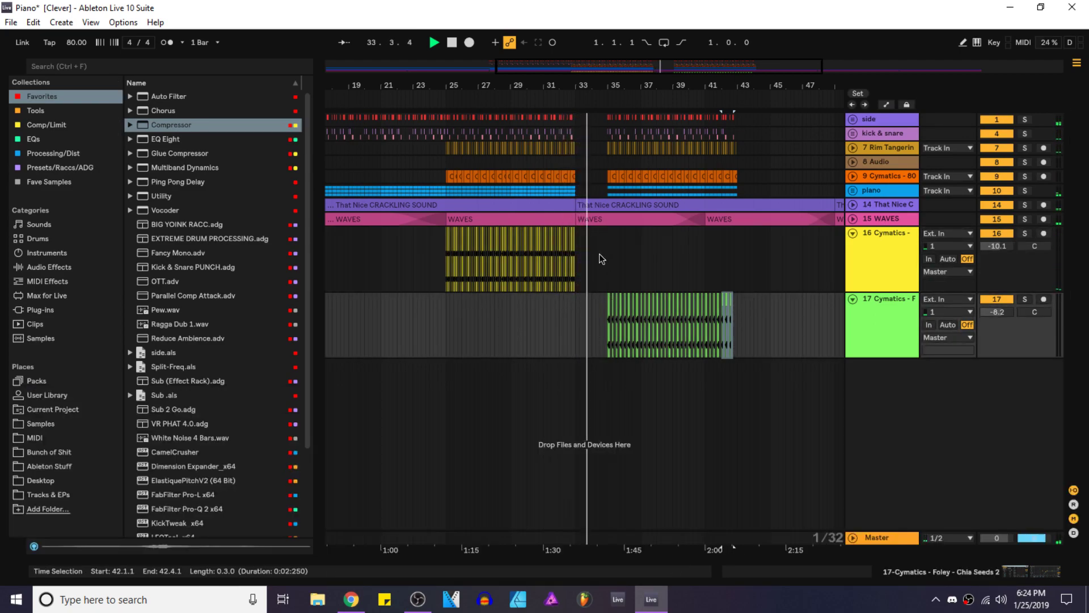
pyautogui.click(582, 264)
pyautogui.hotkey('ctrl', 's')
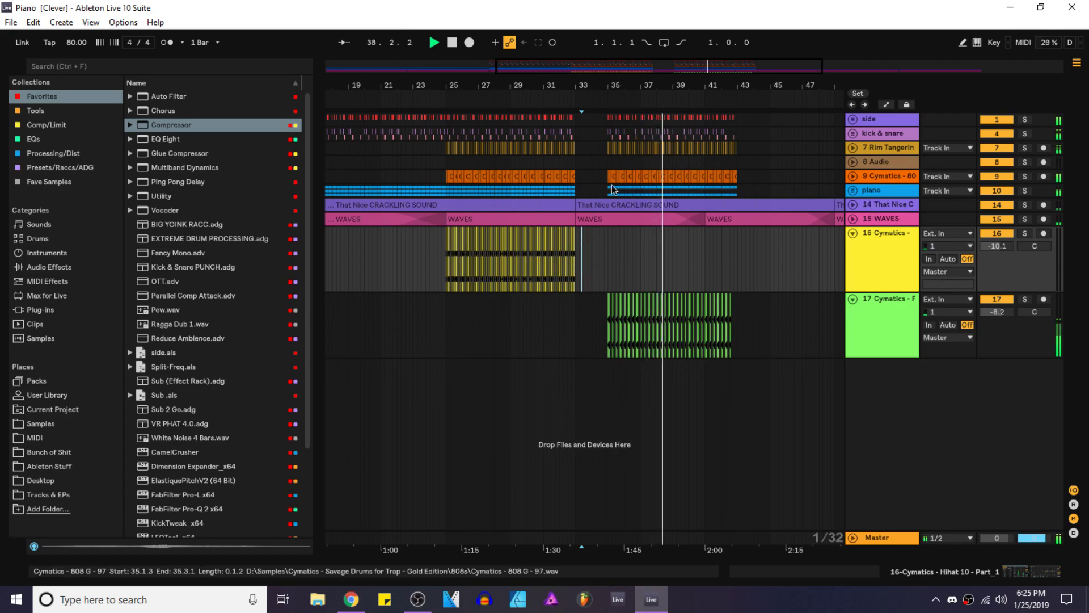
# Step: Unfold the piano group and move ValhallaRoom from Addictive Keys track 11 onto the group track
pyautogui.press('space')
pyautogui.press('space')
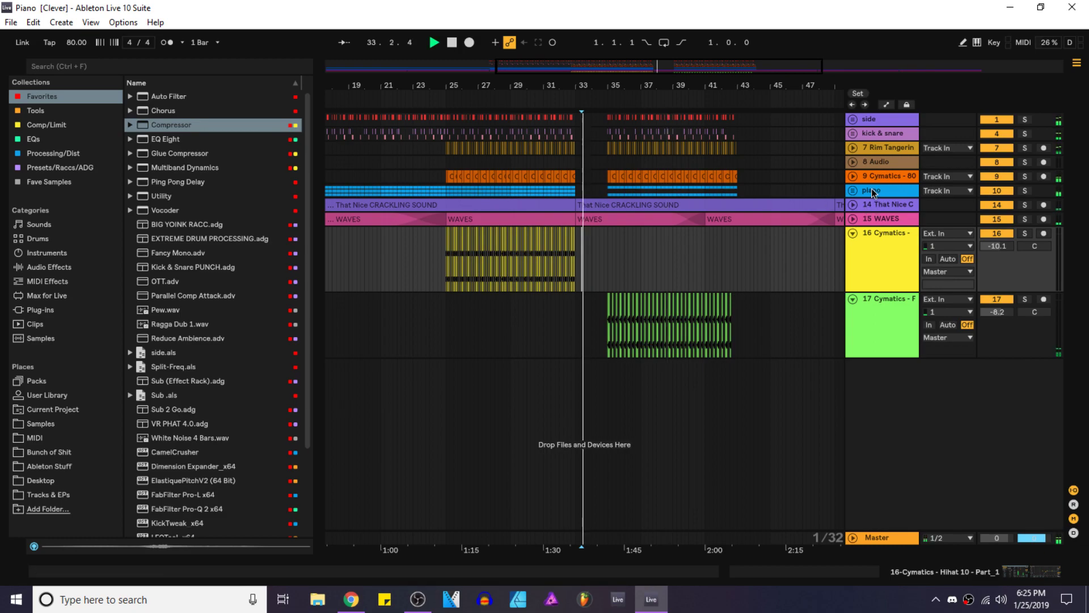
pyautogui.doubleClick(872, 192)
pyautogui.click(853, 190)
pyautogui.scroll(-3, 700, 230)
pyautogui.click(881, 183)
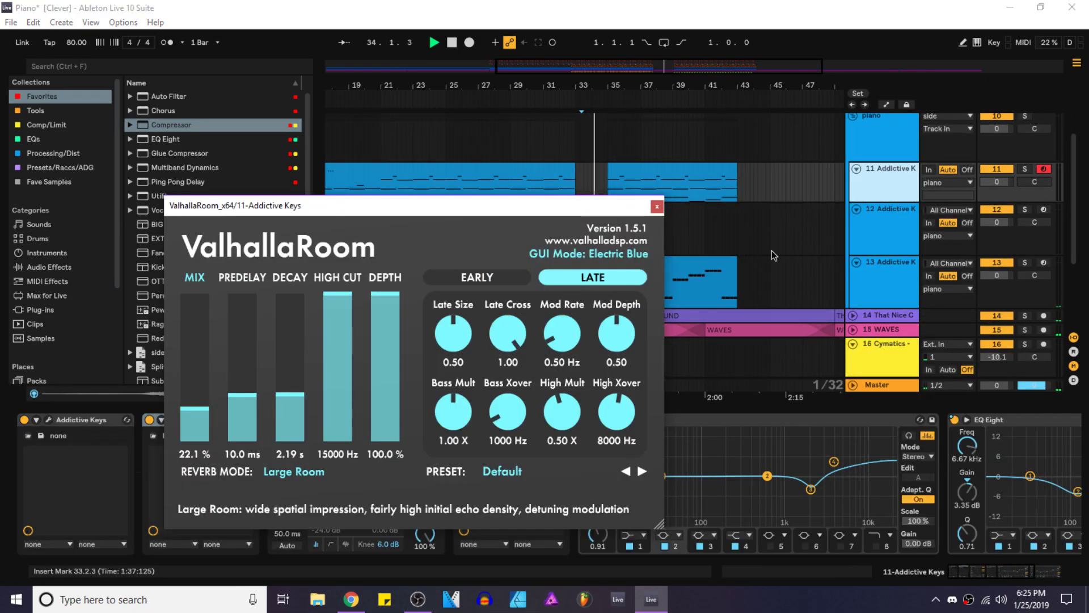
pyautogui.click(657, 206)
pyautogui.moveTo(209, 421); pyautogui.dragTo(879, 147)
# Step: Delete the ValhallaRoom reverb from Addictive Keys tracks 12 and 13
pyautogui.click(873, 231)
pyautogui.click(192, 425)
pyautogui.press('Delete')
pyautogui.click(880, 286)
pyautogui.click(216, 422)
pyautogui.press('Delete')
pyautogui.scroll(2, 476, 164)
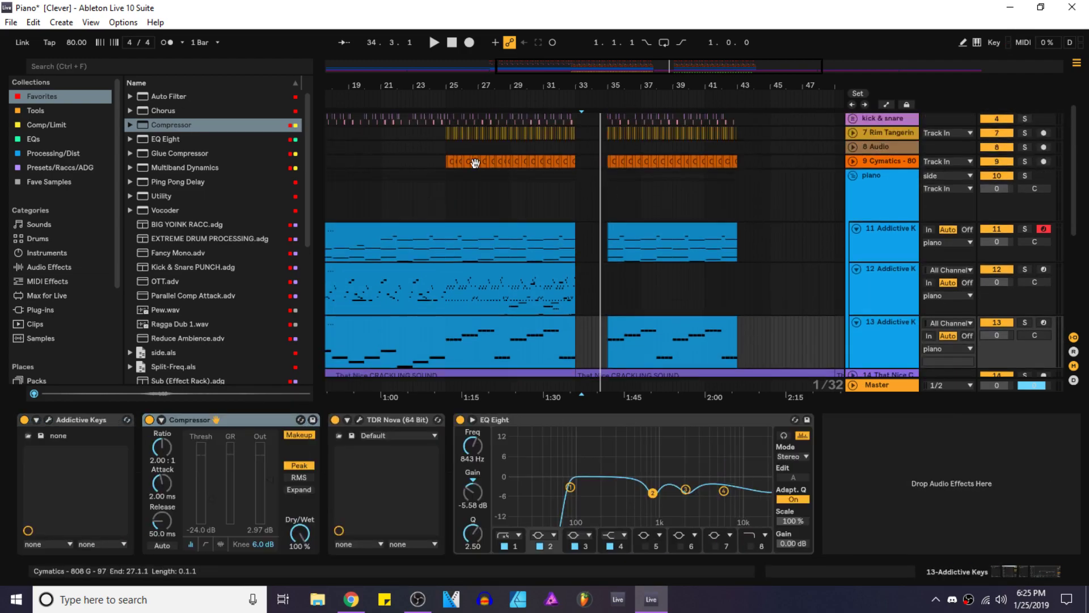
# Step: Play from just before bar 25 and set the piano group's ValhallaRoom decay to 6.92 s
pyautogui.click(441, 196)
pyautogui.press('space')
pyautogui.click(418, 420)
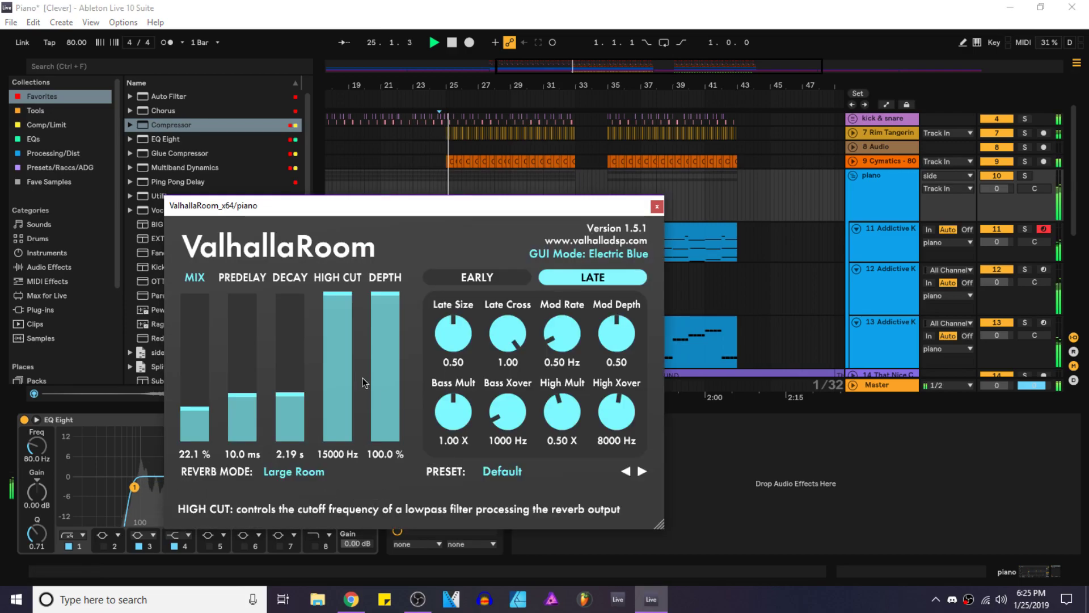
pyautogui.moveTo(285, 389); pyautogui.dragTo(282, 377)
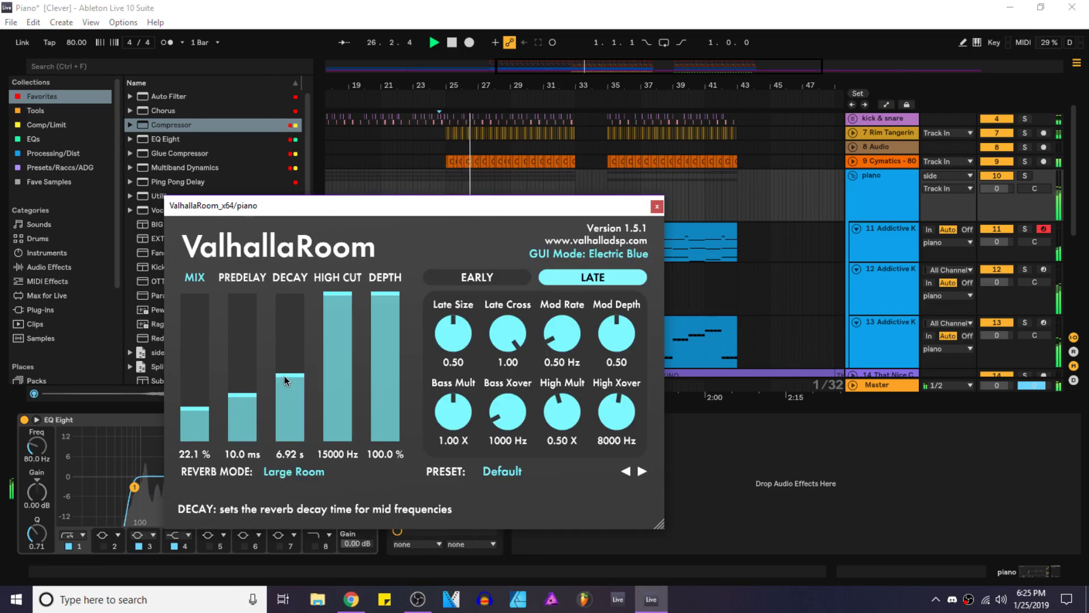
pyautogui.click(657, 206)
# Step: Move ValhallaRoom ahead of EQ Eight in the piano group's device chain
pyautogui.click(642, 535)
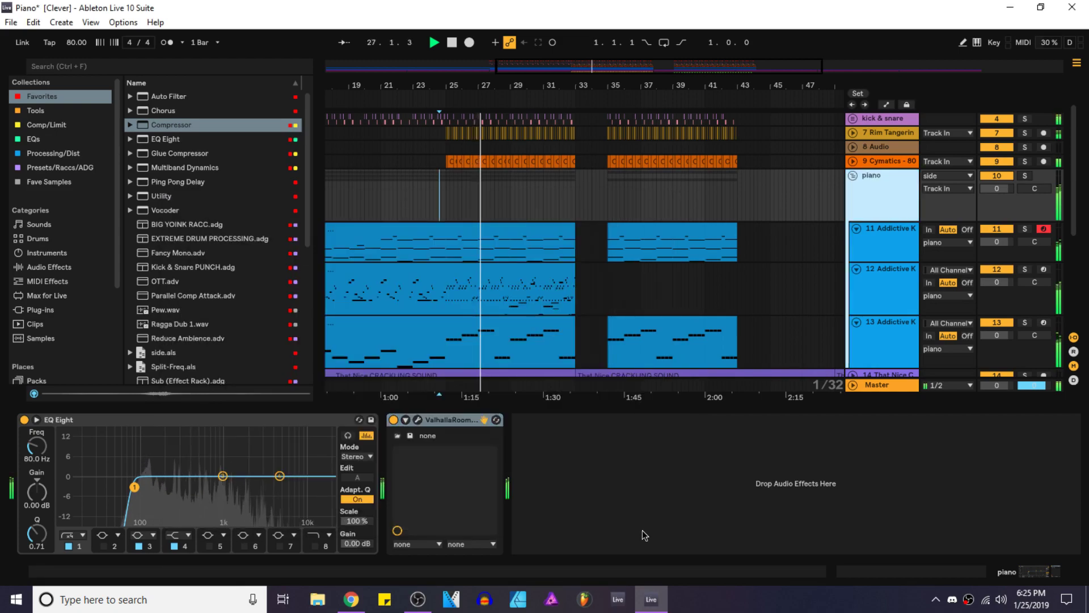
pyautogui.moveTo(641, 460); pyautogui.dragTo(657, 354)
pyautogui.moveTo(478, 419); pyautogui.dragTo(375, 431)
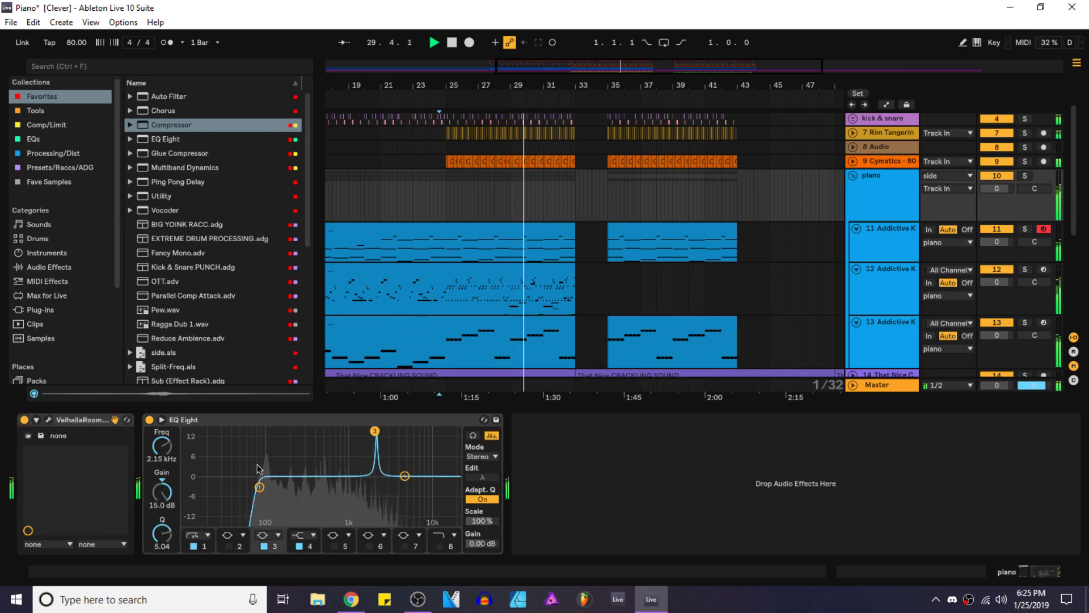
# Step: Set the piano group's EQ Eight band 3 at 2.15 kHz to -0.95 dB, hide the device view and save the set
pyautogui.moveTo(174, 495); pyautogui.dragTo(174, 543)
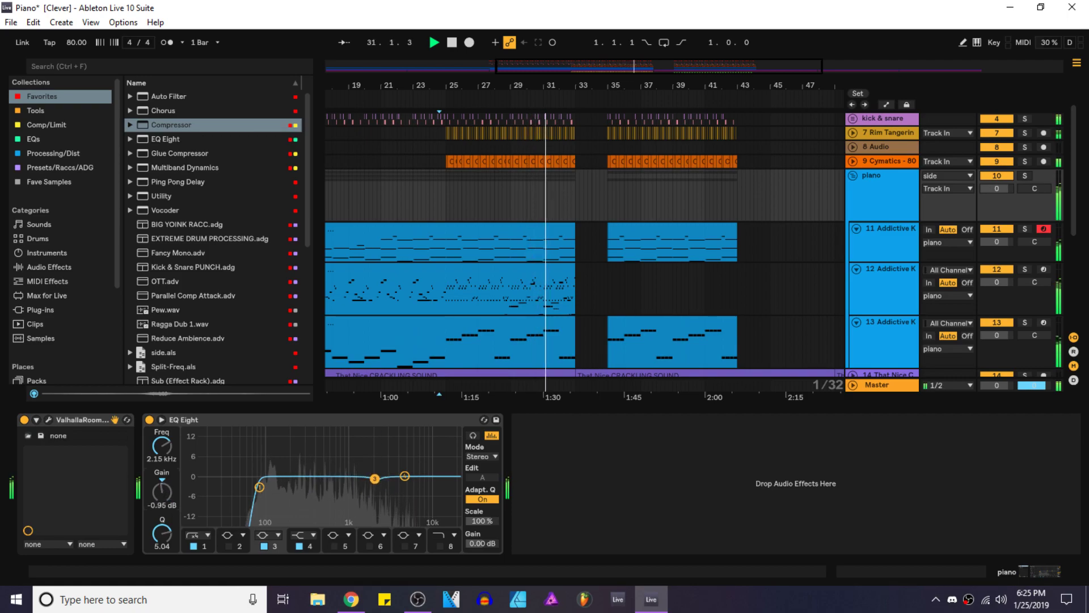
pyautogui.hotkey('ctrl', 'alt', 'l')
pyautogui.hotkey('ctrl', 's')
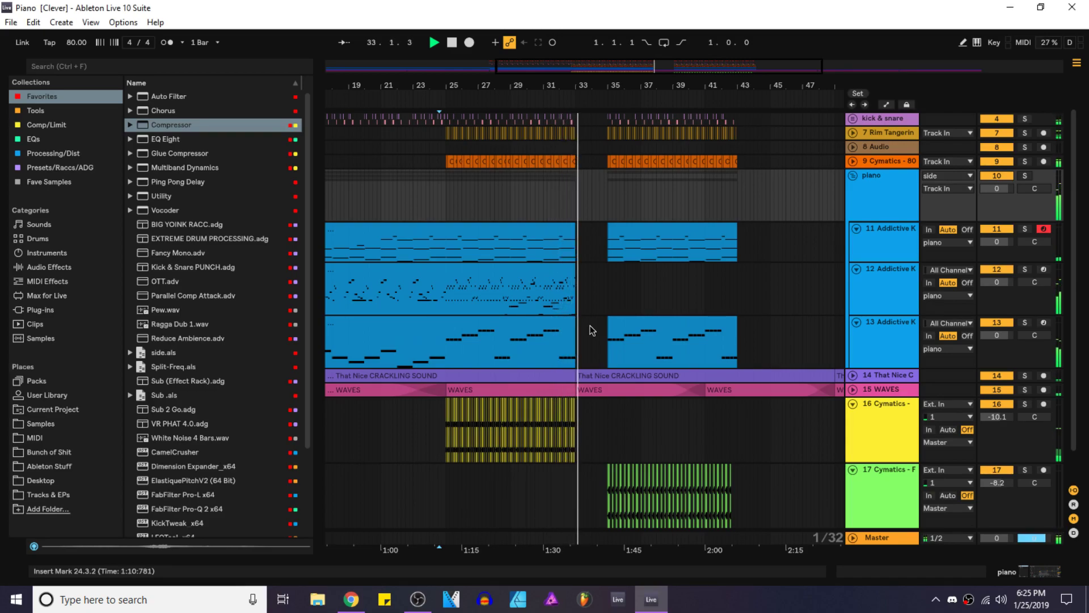
# Step: Collapse the piano group and solo the Cymatics 808 track, unfolded with a taller lane
pyautogui.click(853, 175)
pyautogui.click(852, 162)
pyautogui.click(852, 161)
pyautogui.click(853, 176)
pyautogui.click(902, 179)
pyautogui.click(1025, 177)
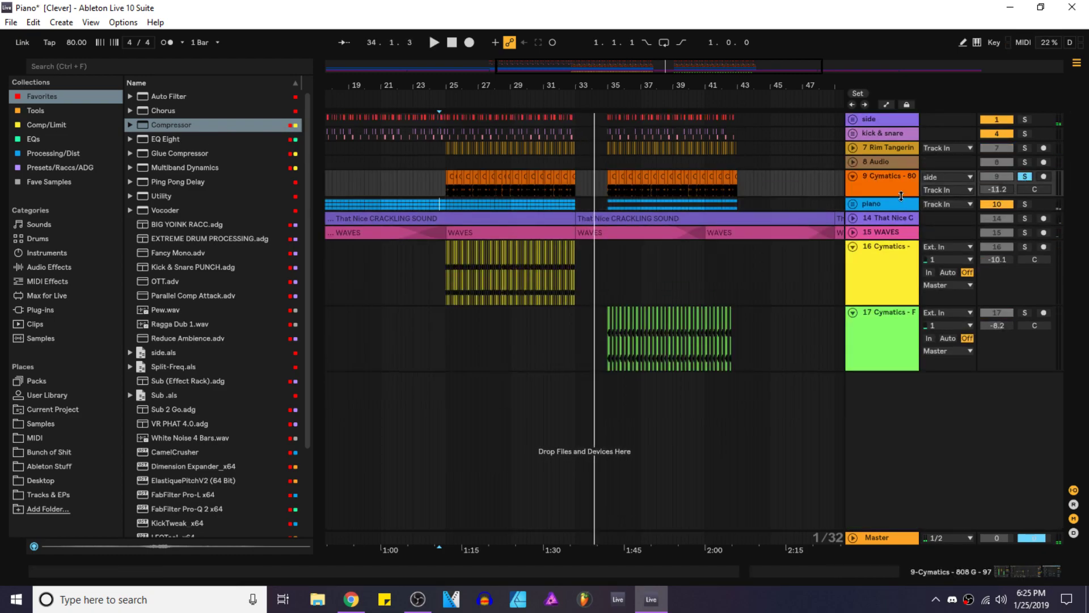
pyautogui.moveTo(904, 197); pyautogui.dragTo(903, 260)
# Step: Play the soloed 808 at bar 25 and try shortening its first clip
pyautogui.scroll(5, 447, 193)
pyautogui.click(439, 177)
pyautogui.press('space')
pyautogui.scroll(5, 442, 192)
pyautogui.press('space')
pyautogui.moveTo(458, 187); pyautogui.dragTo(440, 188)
pyautogui.press('space')
pyautogui.press('space')
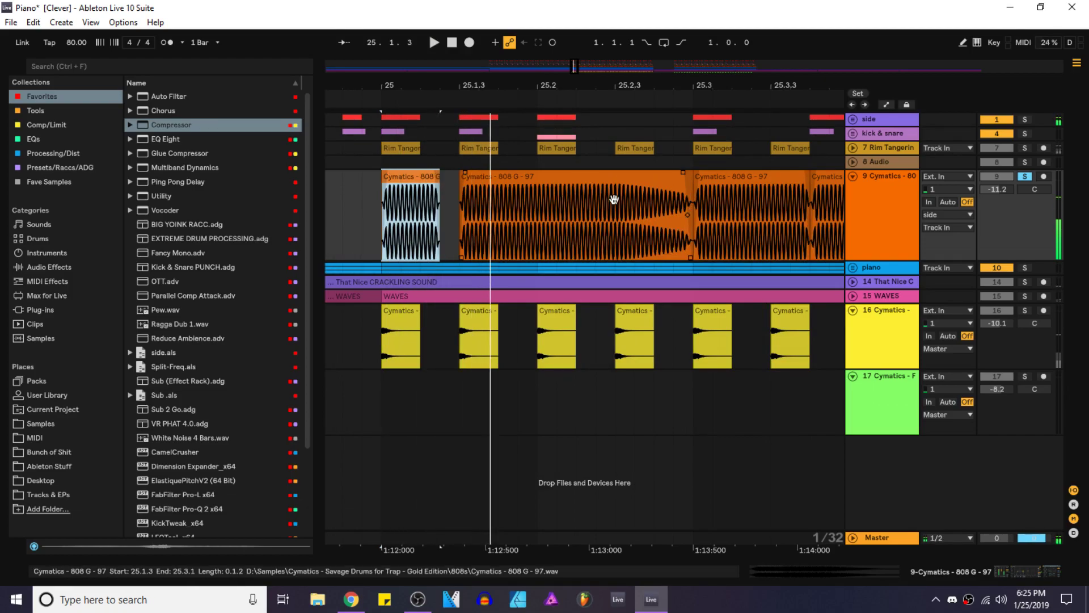
# Step: Split the 808 clip at 25.1.4 and 25.2.1 and delete the piece between the cuts
pyautogui.click(536, 227)
pyautogui.press('space')
pyautogui.scroll(5, 506, 227)
pyautogui.hotkey('ctrl', 'e')
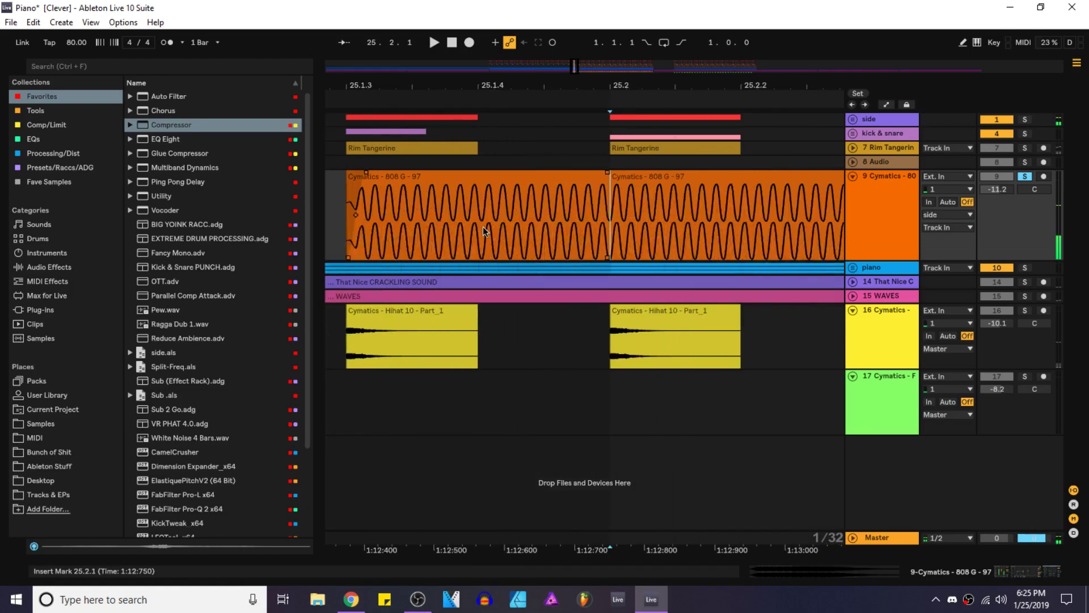
pyautogui.click(500, 226)
pyautogui.hotkey('ctrl', 'e')
pyautogui.scroll(-3, 517, 202)
pyautogui.click(518, 200)
pyautogui.press('Delete')
# Step: Shorten the first 808 clip to end at 25.1.2 and play it with the track unsoloed
pyautogui.click(486, 200)
pyautogui.moveTo(405, 200); pyautogui.dragTo(382, 200)
pyautogui.press('space')
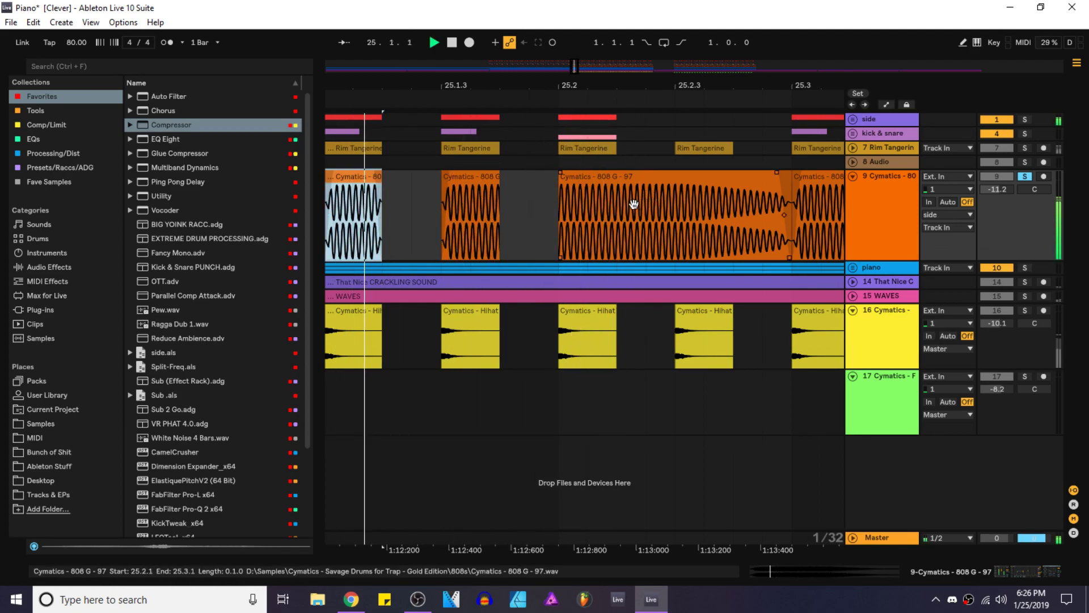
pyautogui.press('-')
pyautogui.click(1026, 177)
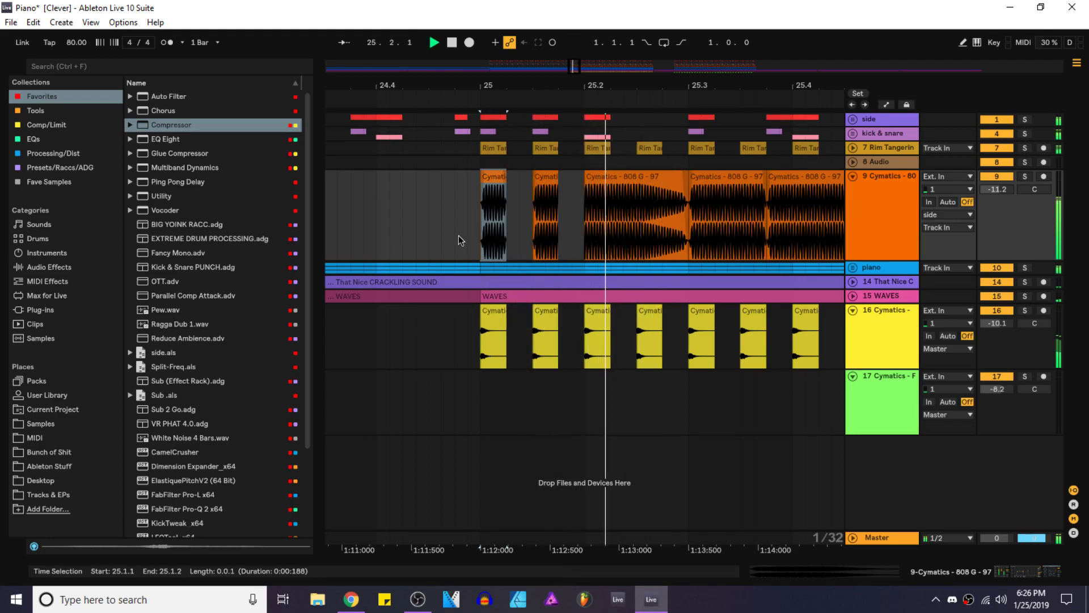
# Step: Shorten the first two 808 clips of bar 26 to one sixteenth each, ending at 26.1.2 and 26.1.4
pyautogui.scroll(-3, 463, 235)
pyautogui.scroll(3, 544, 222)
pyautogui.scroll(-2, 540, 218)
pyautogui.click(614, 199)
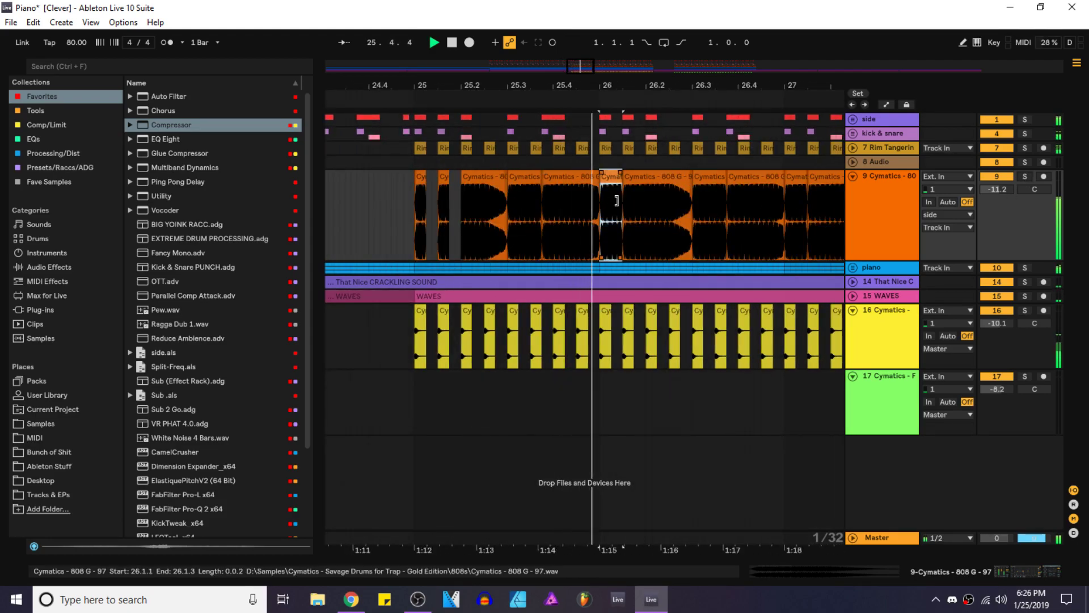
pyautogui.scroll(4, 613, 199)
pyautogui.moveTo(622, 177); pyautogui.dragTo(564, 177)
pyautogui.scroll(-1, 714, 210)
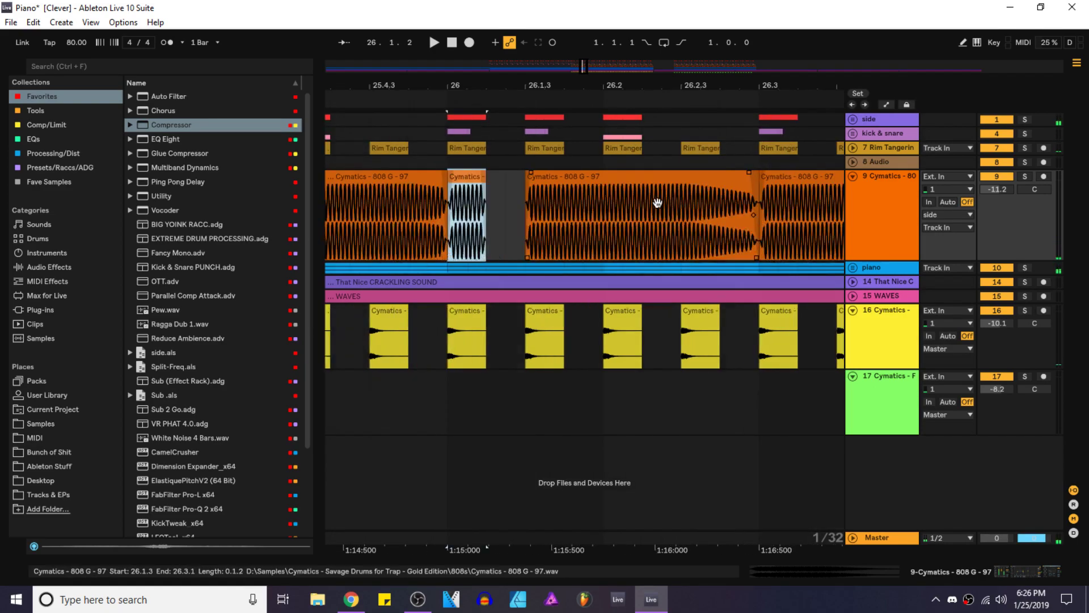
pyautogui.click(658, 203)
pyautogui.moveTo(755, 207); pyautogui.dragTo(564, 208)
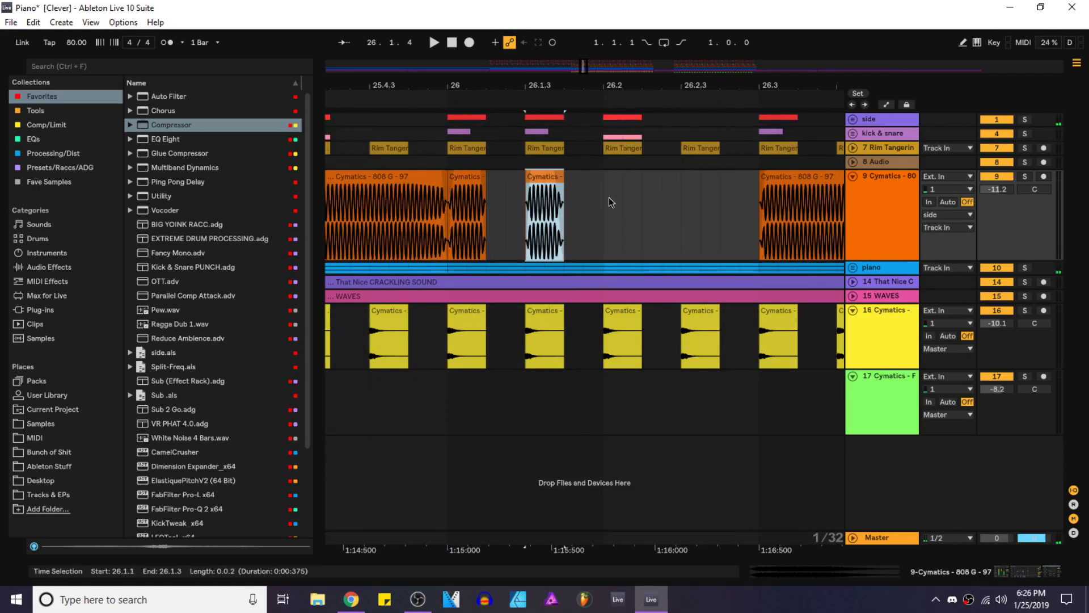
# Step: Add an 808 clip filling the gap from 26.2 to 26.3
pyautogui.click(610, 203)
pyautogui.hotkey('ctrl', 'v')
pyautogui.moveTo(641, 205); pyautogui.dragTo(598, 201)
# Step: Try shortening the 808 clip at 25.2 to end at 25.2.2, play bar 25 and undo the change
pyautogui.scroll(-4, 755, 206)
pyautogui.scroll(4, 580, 201)
pyautogui.click(578, 201)
pyautogui.press('space')
pyautogui.scroll(4, 684, 201)
pyautogui.press('space')
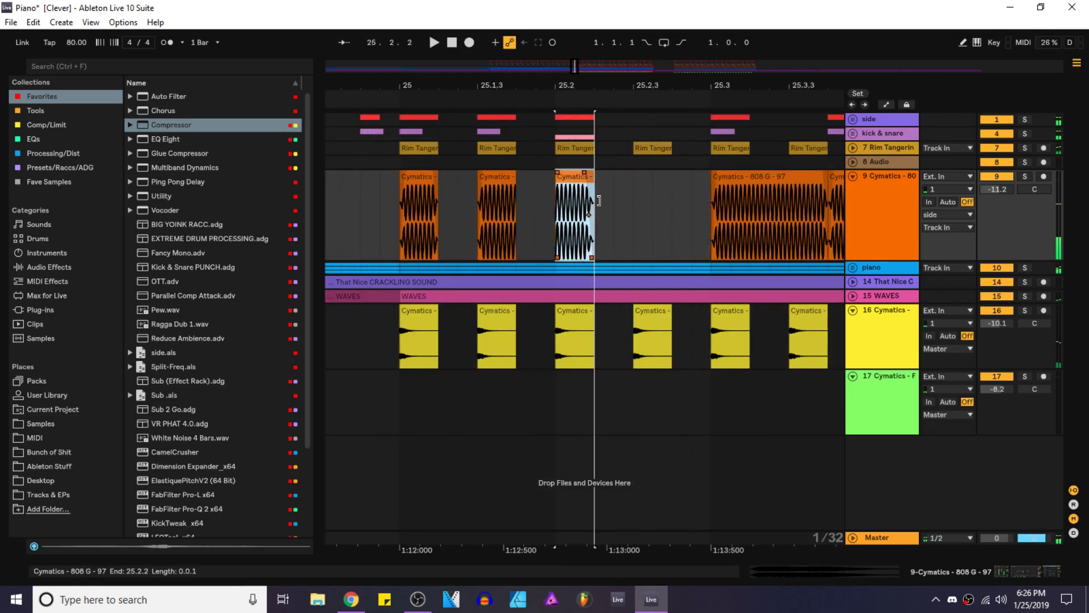
pyautogui.click(626, 201)
pyautogui.hotkey('ctrl', 'v')
pyautogui.click(437, 210)
pyautogui.scroll(-2, 432, 211)
pyautogui.hotkey('ctrl', 'z')
pyautogui.hotkey('ctrl', 'z')
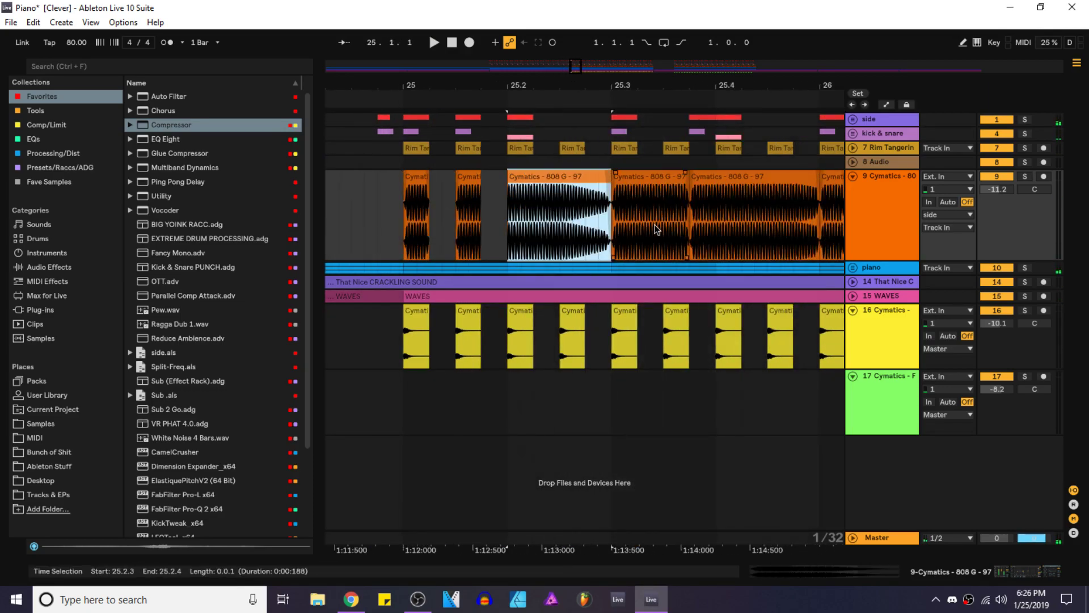
# Step: Break the 808 clip at 25.3 into sixteenth-note hits at 25.3.1 and 25.3.3 and play from bar 25
pyautogui.moveTo(689, 203); pyautogui.dragTo(647, 205)
pyautogui.click(668, 200)
pyautogui.hotkey('ctrl', 'v')
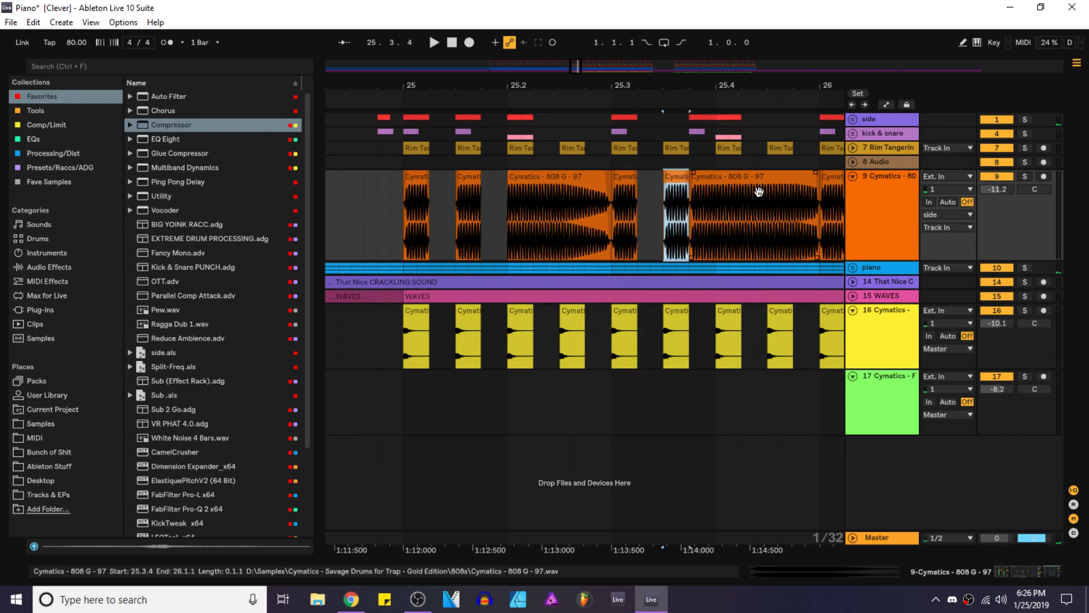
pyautogui.click(758, 178)
pyautogui.click(417, 199)
pyautogui.press('space')
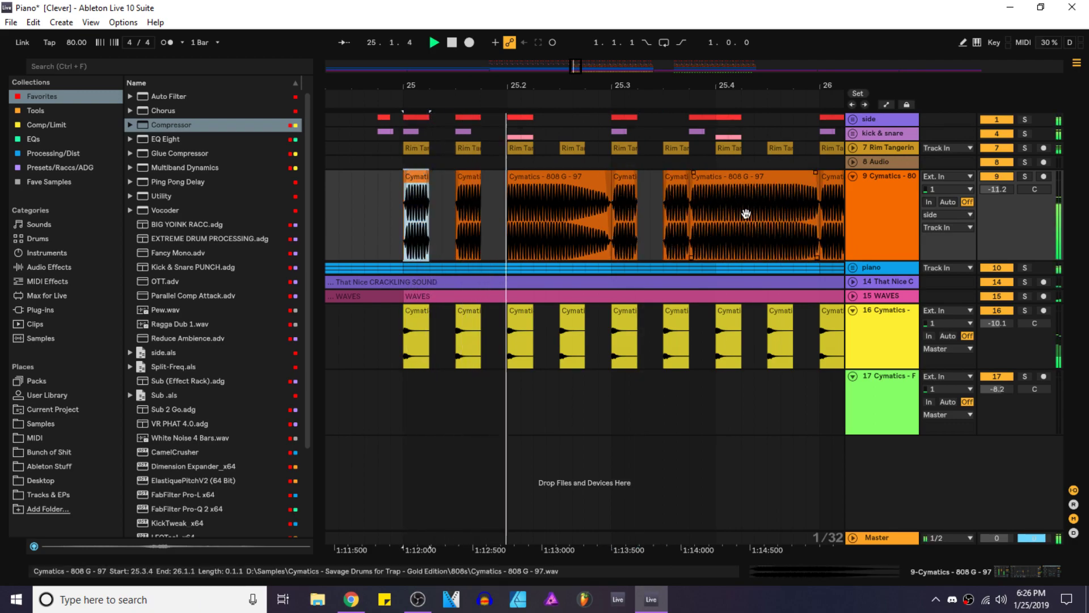
# Step: Play from bar 25 and delete the short 808 hit at 25.3.3
pyautogui.moveTo(819, 194)
pyautogui.mouseDown()
pyautogui.moveTo(696, 195)
pyautogui.moveTo(819, 196)
pyautogui.mouseUp()
pyautogui.press('space')
pyautogui.click(417, 177)
pyautogui.press('space')
pyautogui.click(669, 201)
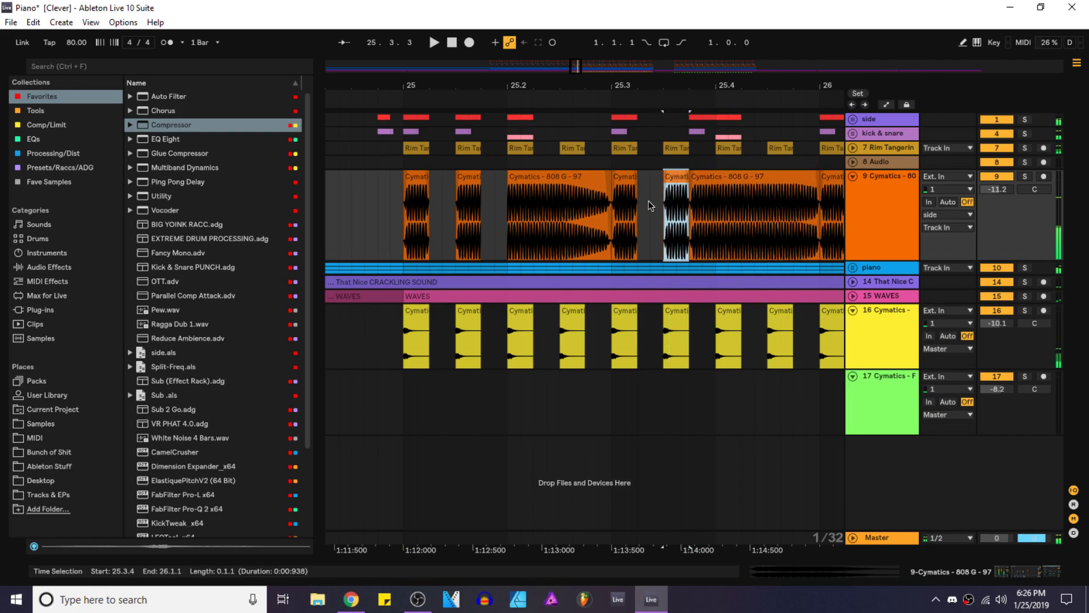
pyautogui.press('Delete')
pyautogui.click(631, 196)
pyautogui.click(418, 200)
pyautogui.press('space')
pyautogui.moveTo(551, 203); pyautogui.dragTo(463, 205)
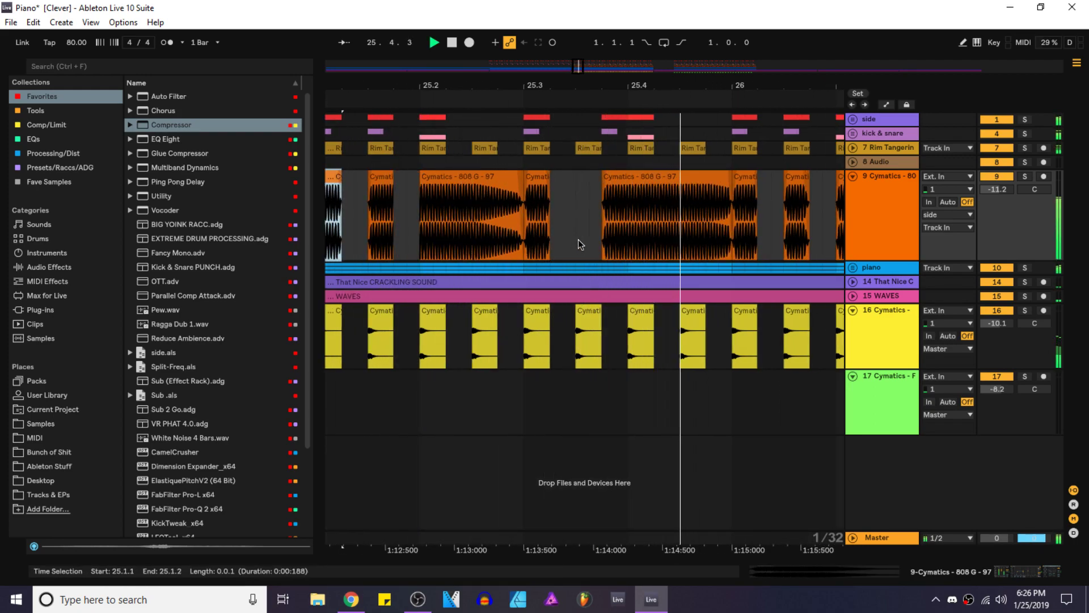
# Step: Retrigger the 808 at 25.4 with a separate clip running to bar 26 and play from bar 25
pyautogui.click(611, 197)
pyautogui.scroll(2, 611, 197)
pyautogui.scroll(2, 610, 197)
pyautogui.moveTo(601, 195); pyautogui.dragTo(657, 187)
pyautogui.click(461, 202)
pyautogui.click(584, 199)
pyautogui.hotkey('ctrl', 'v')
pyautogui.scroll(-3, 583, 199)
pyautogui.click(403, 206)
pyautogui.press('space')
pyautogui.press('space')
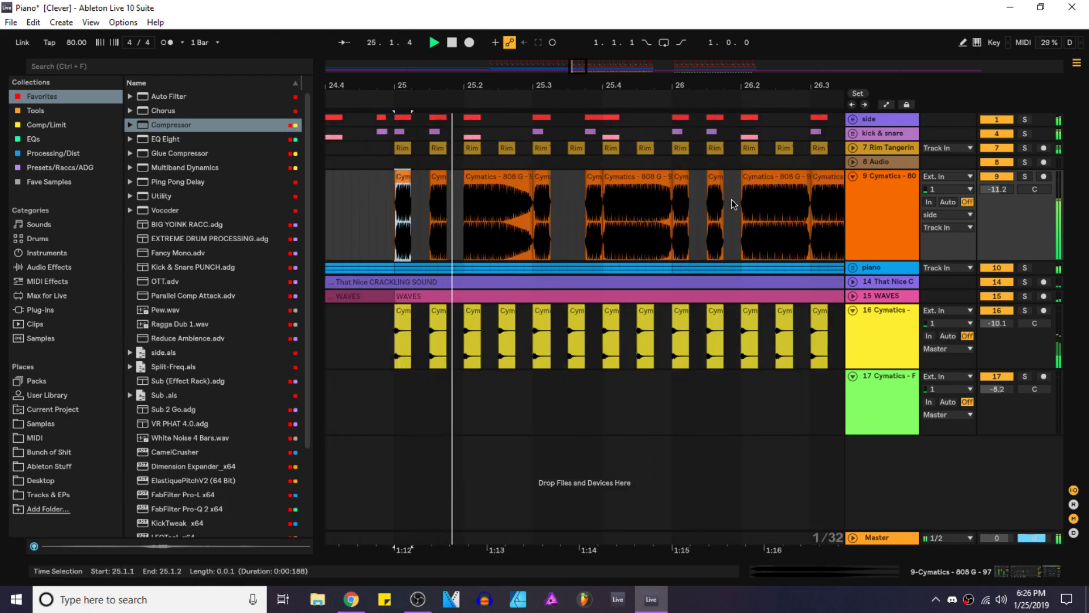
# Step: Shorten the 808 clip at 26.3 to end at 26.3.2, with a gap until 26.3.4, and play the passage
pyautogui.moveTo(696, 218); pyautogui.dragTo(602, 220)
pyautogui.scroll(3, 727, 212)
pyautogui.press('space')
pyautogui.moveTo(697, 210)
pyautogui.mouseDown()
pyautogui.moveTo(593, 208)
pyautogui.moveTo(700, 209)
pyautogui.mouseUp()
pyautogui.click(710, 209)
pyautogui.press('space')
pyautogui.scroll(-3, 674, 213)
pyautogui.press('space')
pyautogui.press('space')
pyautogui.scroll(3, 662, 213)
pyautogui.press('space')
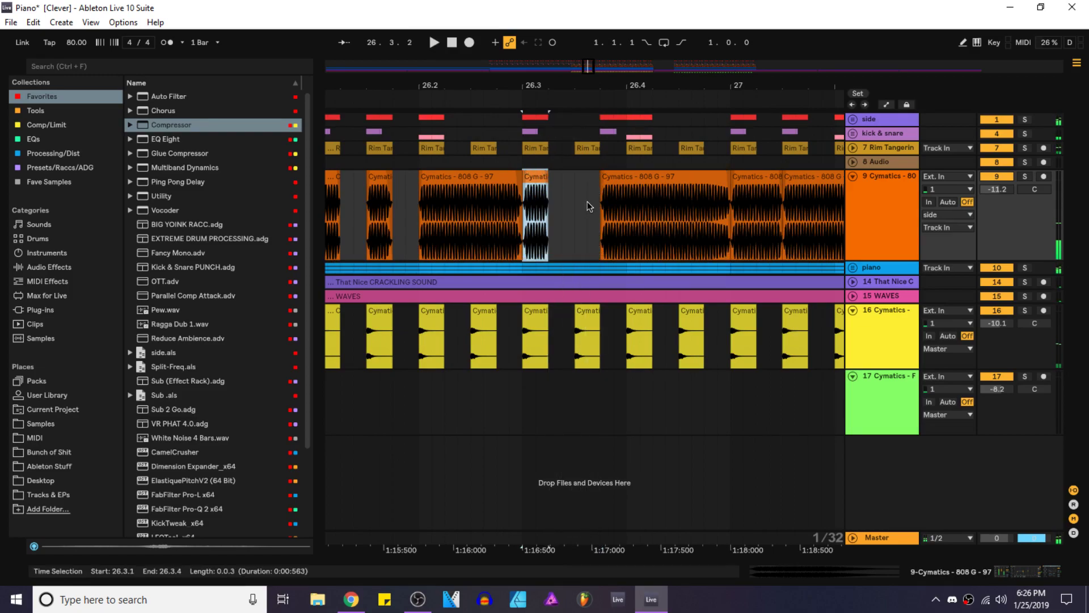
# Step: Retrigger the 808 at 26.4 with a separate clip running to bar 27 and play from 26.3
pyautogui.click(578, 195)
pyautogui.moveTo(608, 200); pyautogui.dragTo(641, 205)
pyautogui.click(542, 200)
pyautogui.click(574, 192)
pyautogui.click(612, 193)
pyautogui.hotkey('ctrl', 'v')
pyautogui.hotkey('ctrl', 'z')
pyautogui.click(605, 191)
pyautogui.hotkey('ctrl', 'v')
pyautogui.moveTo(642, 191); pyautogui.dragTo(630, 192)
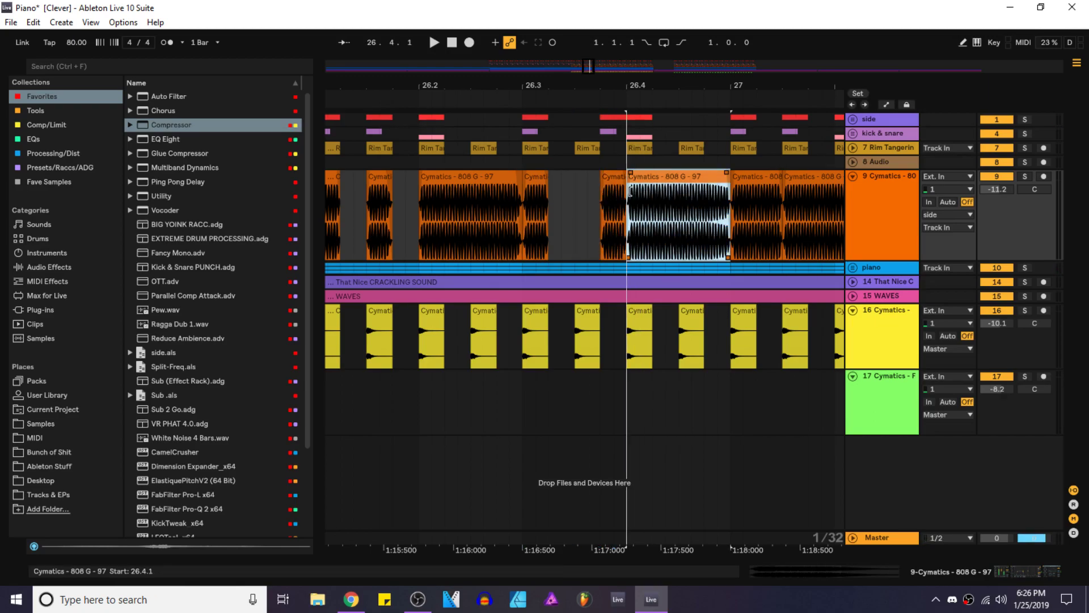
pyautogui.click(538, 208)
pyautogui.press('space')
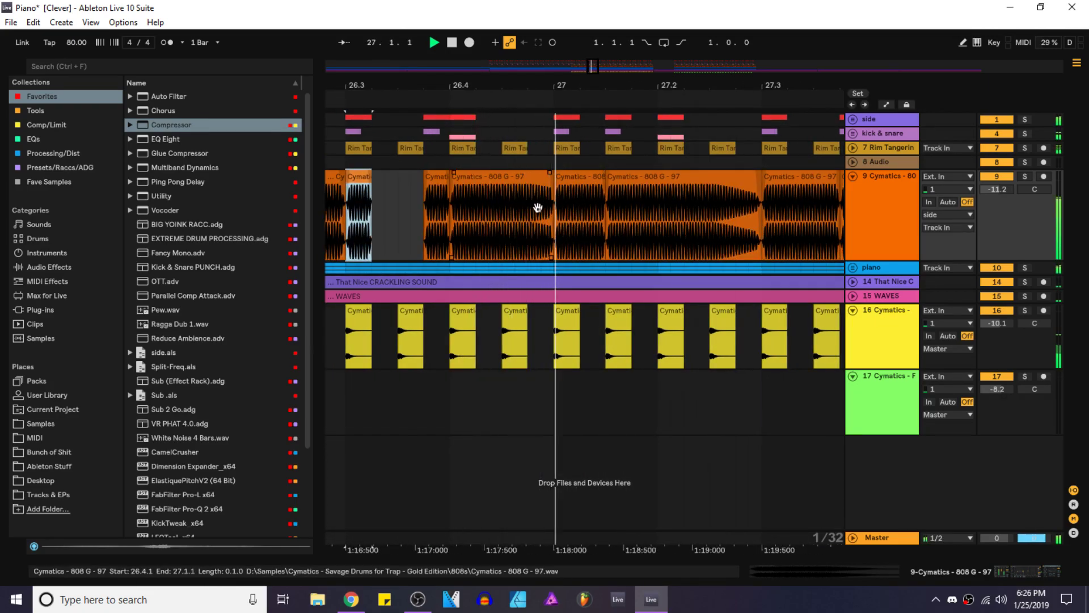
# Step: Delete the 808 clips from 28.3.1 up to the end of the section at bar 33
pyautogui.scroll(-3, 538, 208)
pyautogui.scroll(-2, 578, 202)
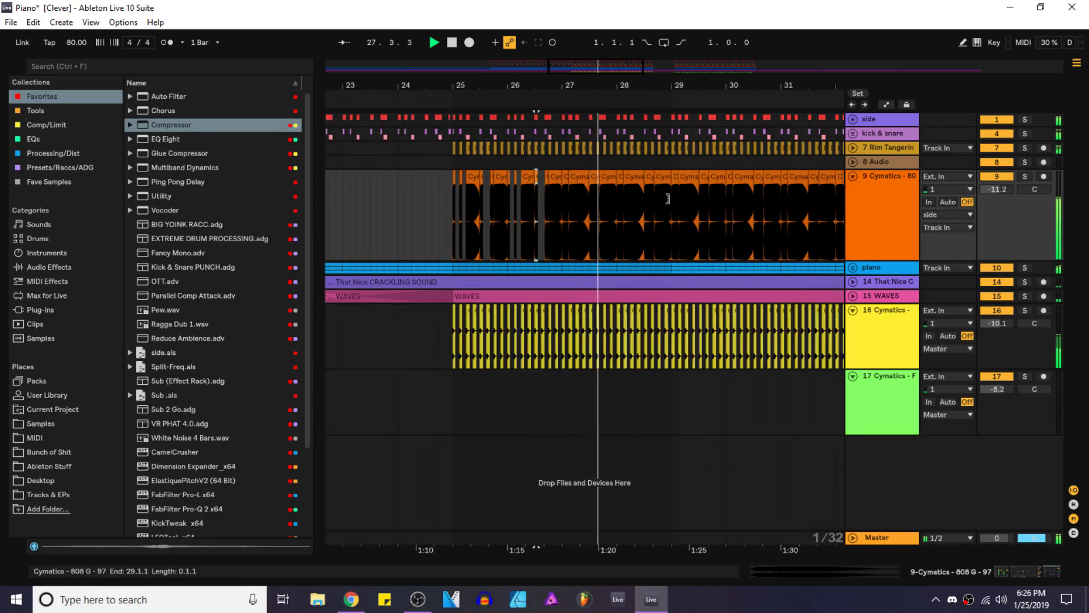
pyautogui.scroll(-3, 651, 192)
pyautogui.moveTo(629, 193); pyautogui.dragTo(747, 195)
pyautogui.press('Delete')
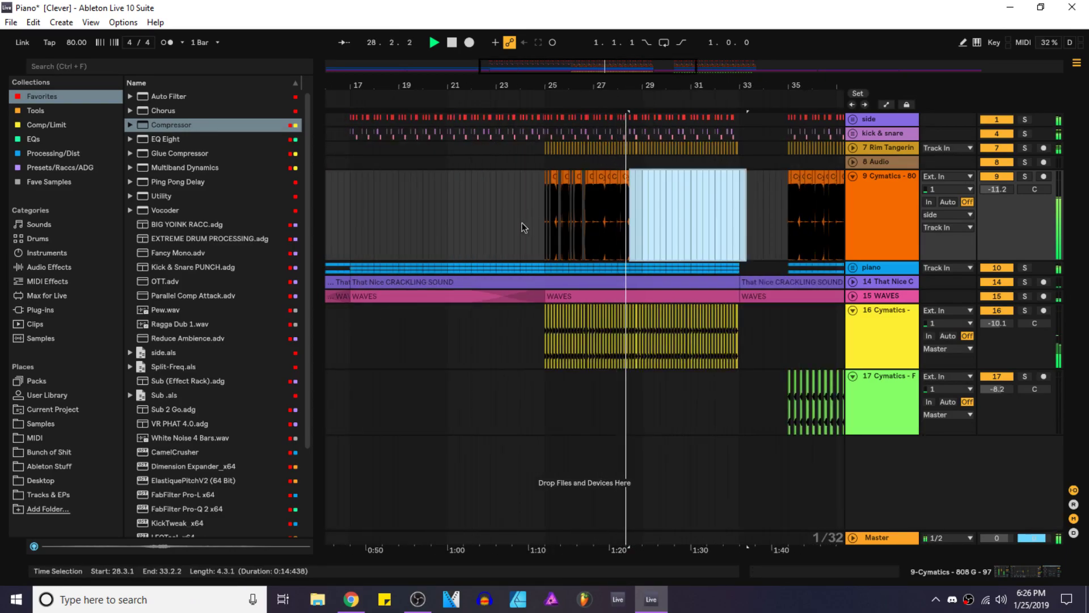
# Step: Play the arrangement leading into bar 25 and check the edited 808 pattern
pyautogui.scroll(5, 553, 196)
pyautogui.click(473, 193)
pyautogui.press('space')
pyautogui.press('space')
pyautogui.scroll(-4, 505, 195)
pyautogui.click(409, 205)
pyautogui.press('space')
pyautogui.press('space')
pyautogui.scroll(6, 495, 209)
pyautogui.moveTo(534, 165); pyautogui.dragTo(606, 165)
pyautogui.scroll(-5, 523, 234)
pyautogui.scroll(5, 654, 207)
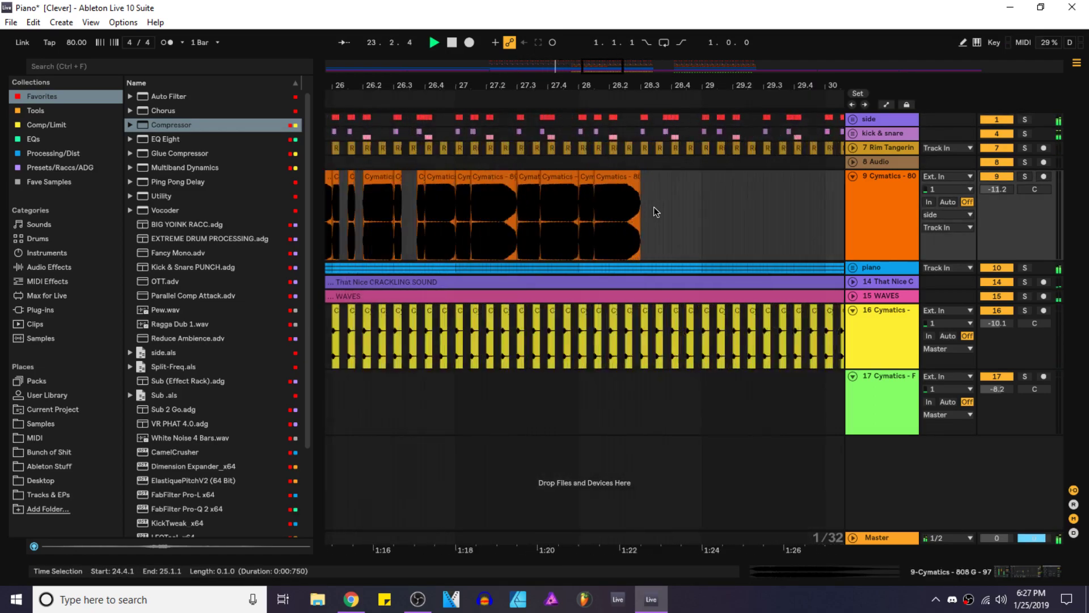
# Step: Try duplicating the 808 clips from bar 25 through 28.1.3 directly after themselves and undo the duplicate
pyautogui.scroll(-3, 646, 203)
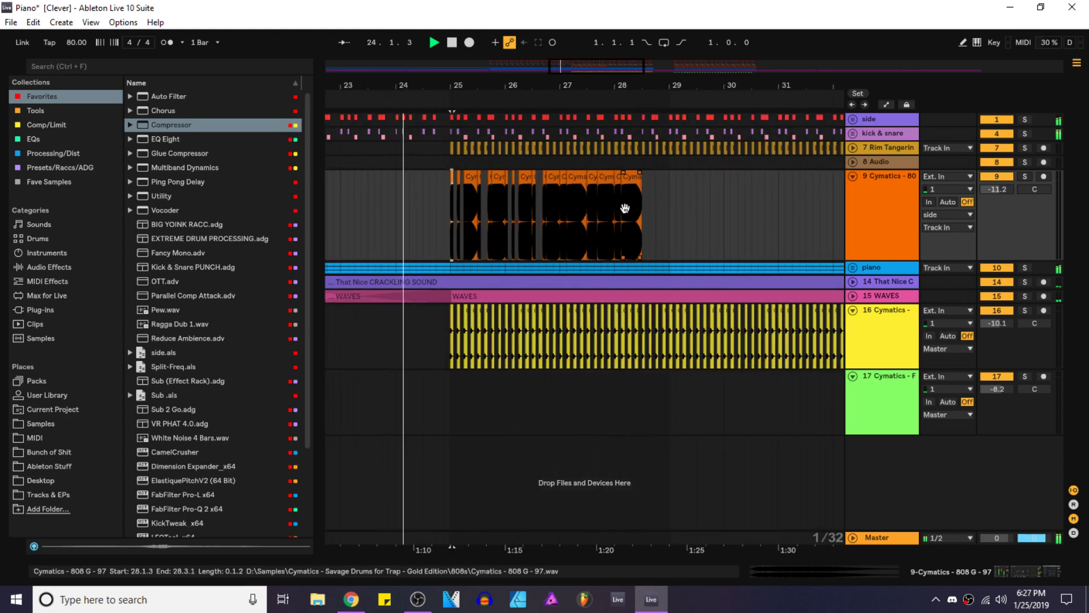
pyautogui.scroll(3, 615, 204)
pyautogui.keyDown('shift'); pyautogui.click(621, 199); pyautogui.keyUp('shift')
pyautogui.hotkey('ctrl', 'd')
pyautogui.scroll(-5, 620, 200)
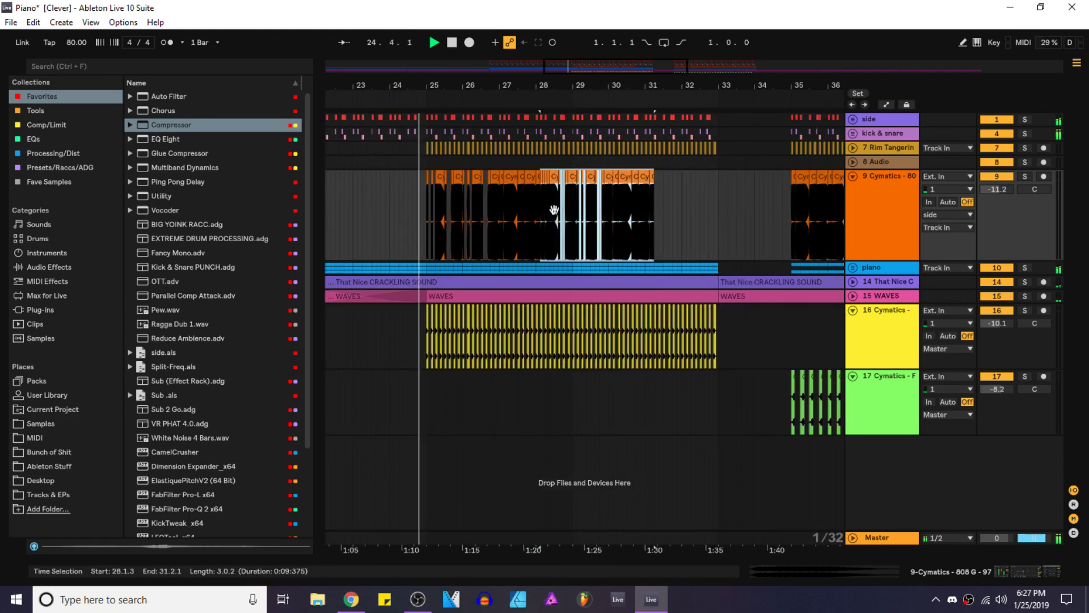
pyautogui.hotkey('ctrl', 'z')
# Step: Delete the 808 clip from 28.1.3 to 28.3.1 and select the first clip at bar 25
pyautogui.scroll(5, 549, 207)
pyautogui.click(550, 206)
pyautogui.scroll(-3, 550, 206)
pyautogui.press('Delete')
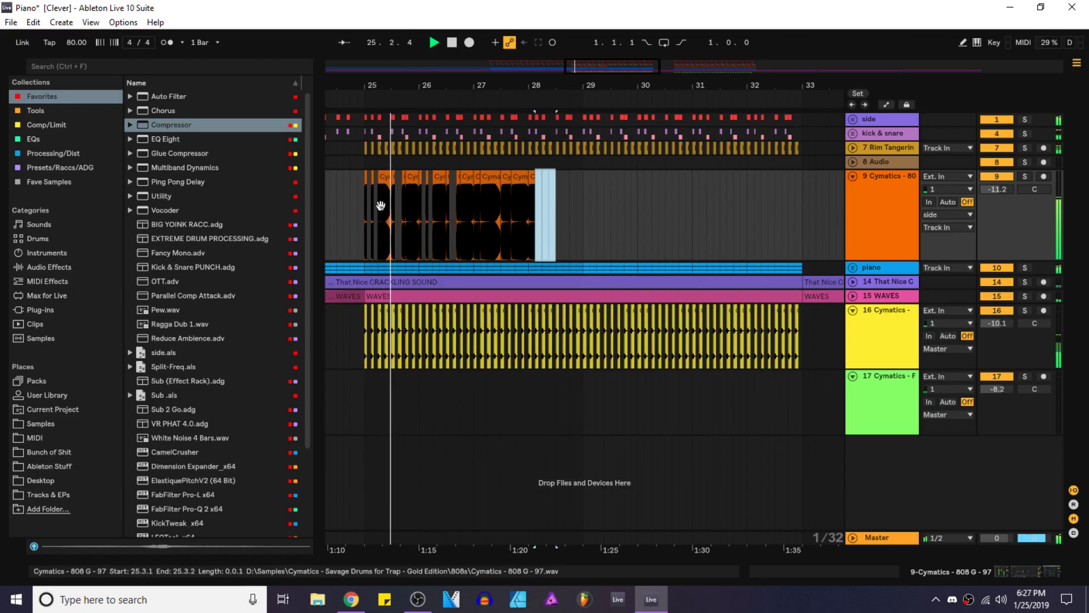
pyautogui.click(369, 206)
pyautogui.click(366, 198)
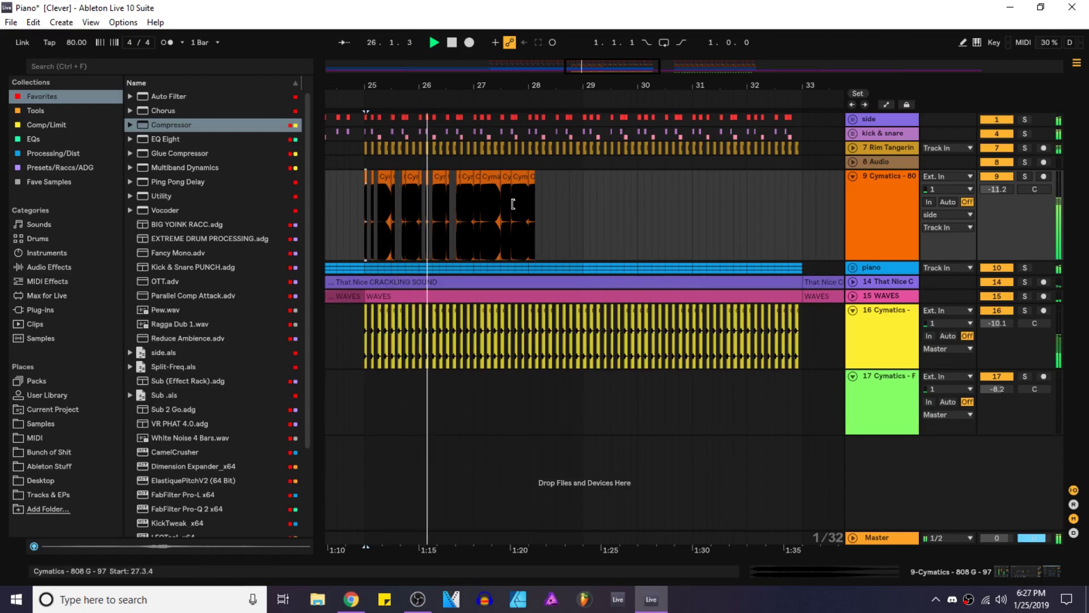
# Step: Stop playback and undo the 808 edits back to the original continuous pattern
pyautogui.press('space')
pyautogui.hotkey('ctrl', 'z')
pyautogui.hotkey('ctrl', 'z')
pyautogui.hotkey('ctrl', 'z')
pyautogui.scroll(-2, 548, 225)
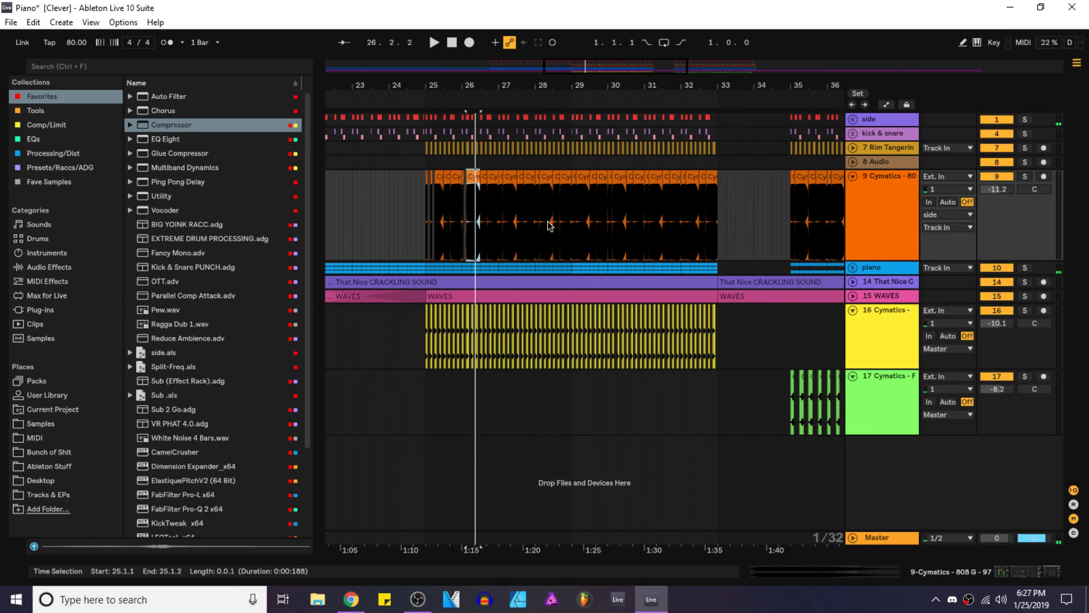
pyautogui.click(369, 216)
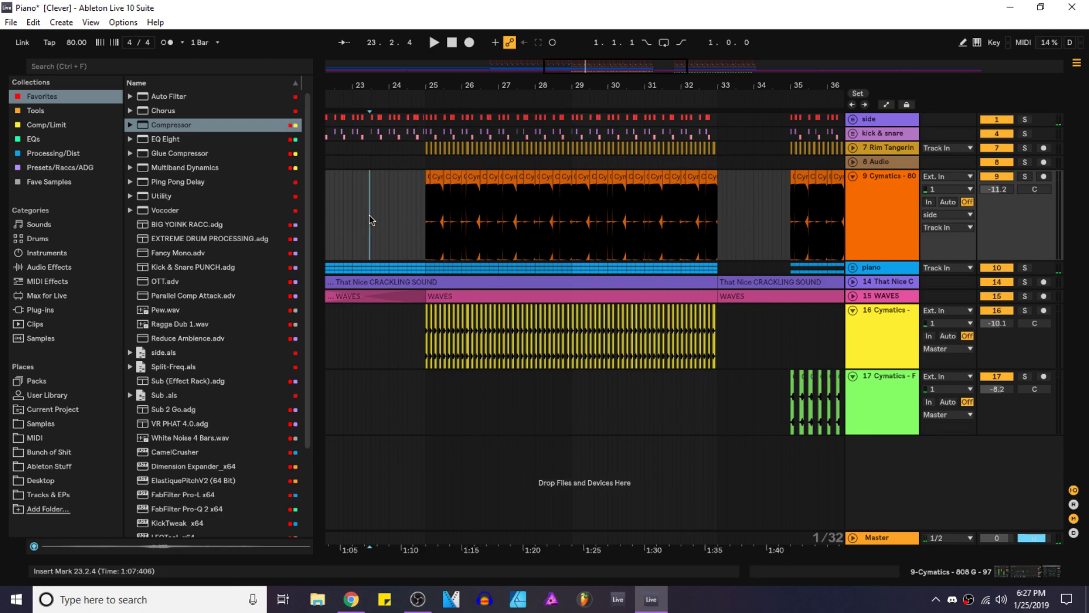
# Step: Play the lead-in to bar 25 and examine the first 808 clips
pyautogui.scroll(2, 372, 216)
pyautogui.press('space')
pyautogui.moveTo(550, 193); pyautogui.dragTo(554, 194)
pyautogui.scroll(2, 555, 194)
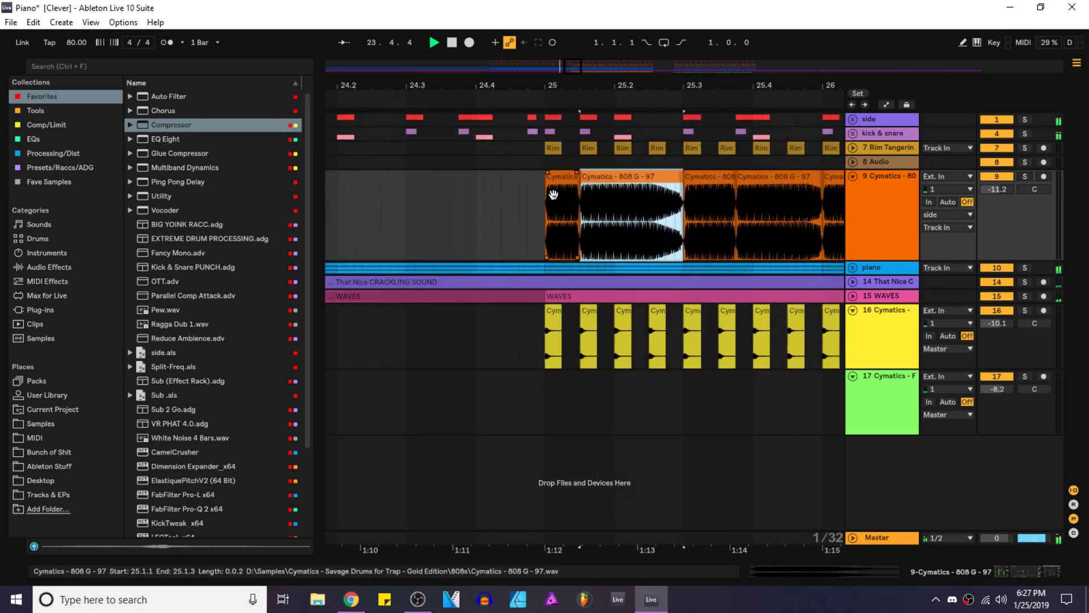
pyautogui.click(568, 193)
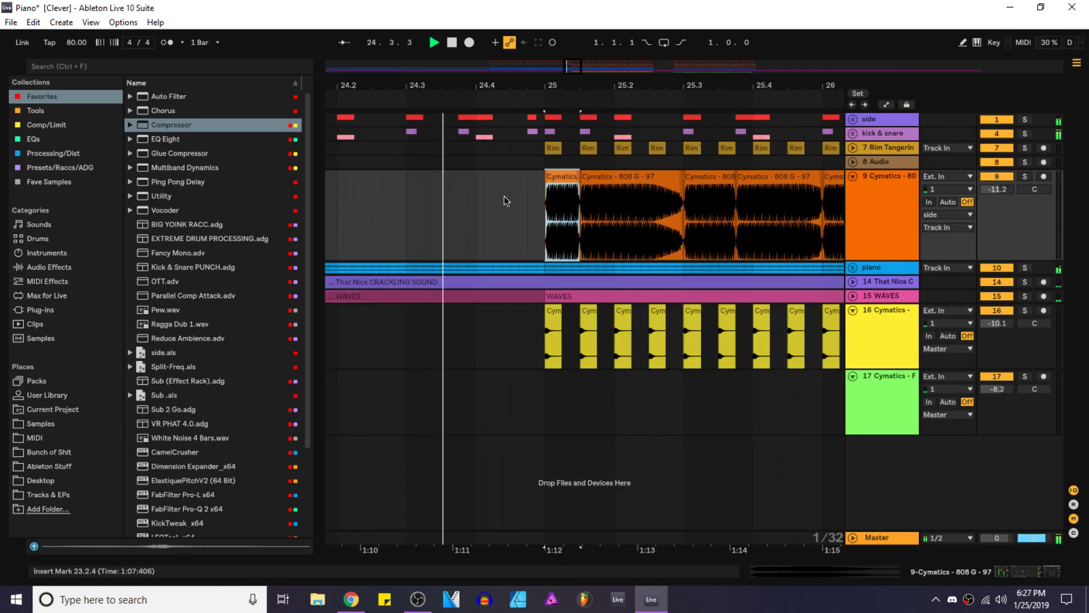
pyautogui.press('space')
# Step: Delete the side and kick & snare hits from 24.3.4 up to bar 25 and play the lead-in
pyautogui.moveTo(475, 139); pyautogui.dragTo(540, 128)
pyautogui.press('Delete')
pyautogui.moveTo(485, 148); pyautogui.dragTo(458, 119)
pyautogui.press('Delete')
pyautogui.click(398, 120)
pyautogui.press('space')
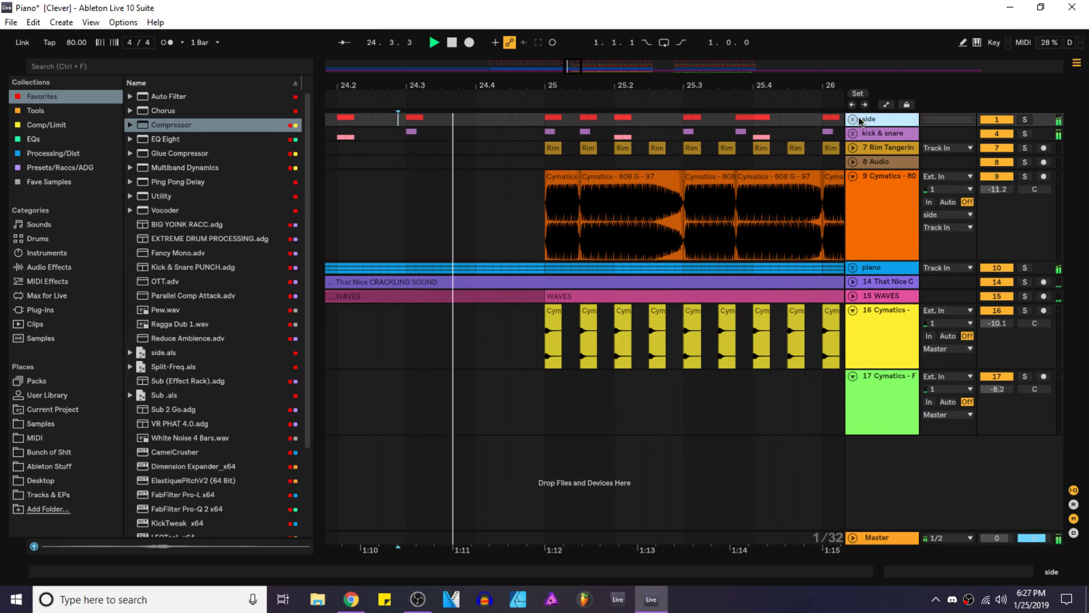
# Step: Show the automation lanes in the arrangement, keep the side group folded and display bars 21 to 30
pyautogui.click(854, 119)
pyautogui.click(885, 104)
pyautogui.moveTo(485, 273); pyautogui.dragTo(480, 319)
pyautogui.moveTo(546, 320); pyautogui.dragTo(546, 271)
pyautogui.click(854, 120)
pyautogui.scroll(-5, 553, 250)
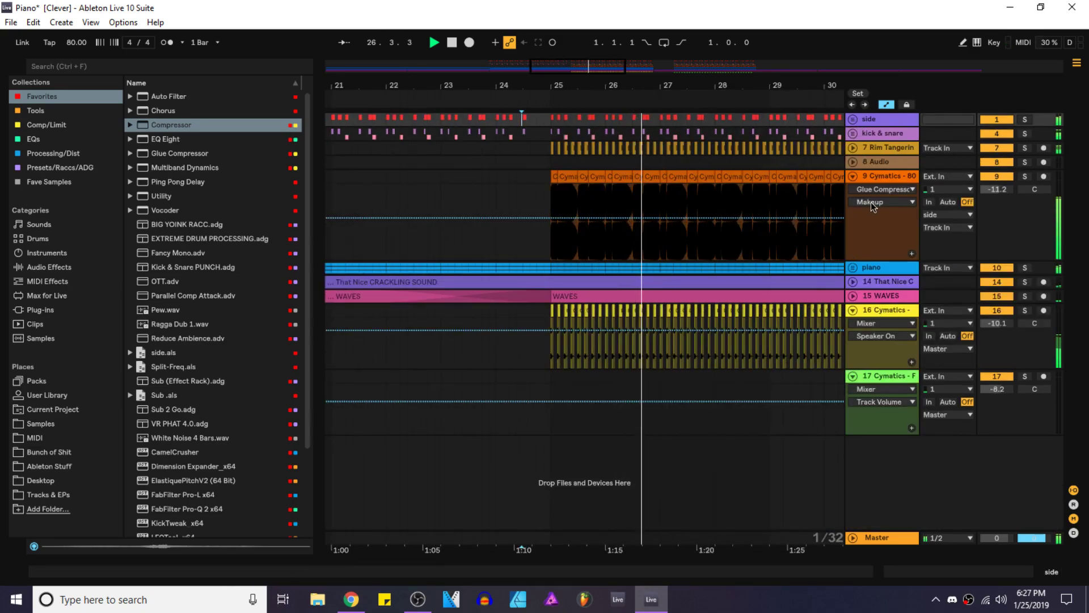
# Step: Fold the hi-hat and foley tracks after a quick mute check of the hi-hat, and save the set
pyautogui.click(863, 175)
pyautogui.moveTo(997, 322); pyautogui.dragTo(997, 330)
pyautogui.click(997, 310)
pyautogui.click(997, 310)
pyautogui.click(852, 311)
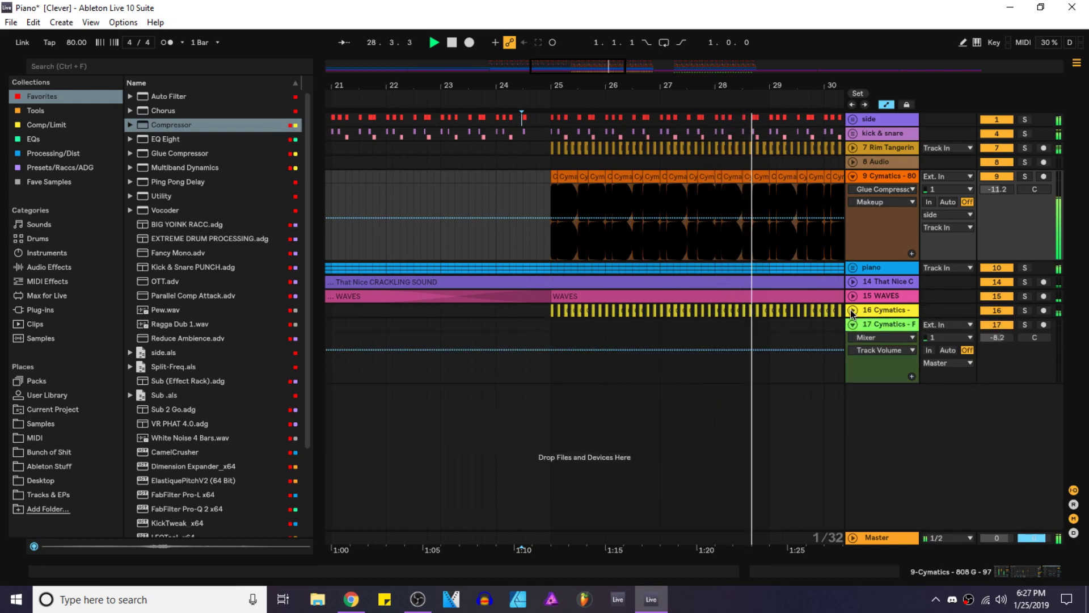
pyautogui.click(852, 324)
pyautogui.press('-')
pyautogui.hotkey('ctrl', 's')
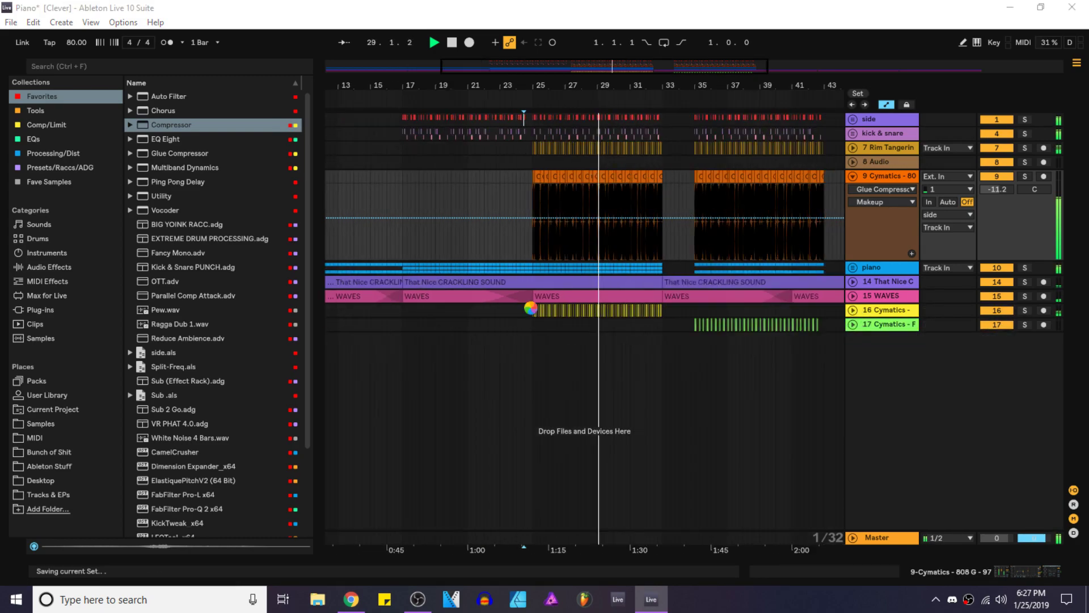
# Step: Solo the piano group with playback from bar 27 and insert a return track
pyautogui.scroll(2, 568, 263)
pyautogui.press('space')
pyautogui.click(566, 271)
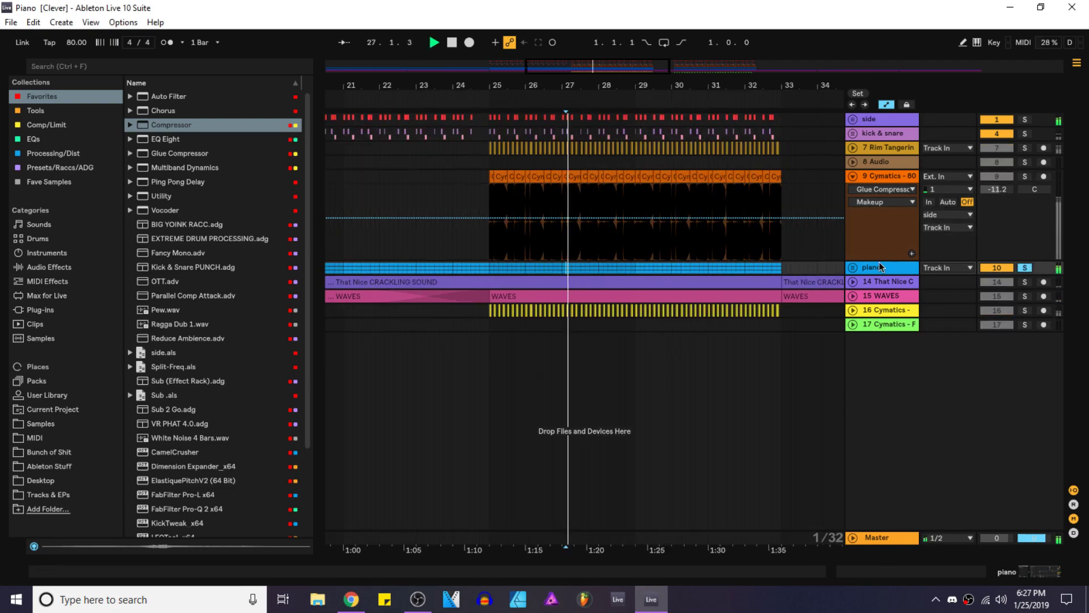
pyautogui.doubleClick(874, 270)
pyautogui.click(854, 268)
pyautogui.rightClick(901, 362)
pyautogui.click(930, 390)
# Step: Set band 3 of the piano's EQ Eight to about -0.47 dB at 2.20 kHz and move ValhallaRoom onto the return track
pyautogui.click(877, 264)
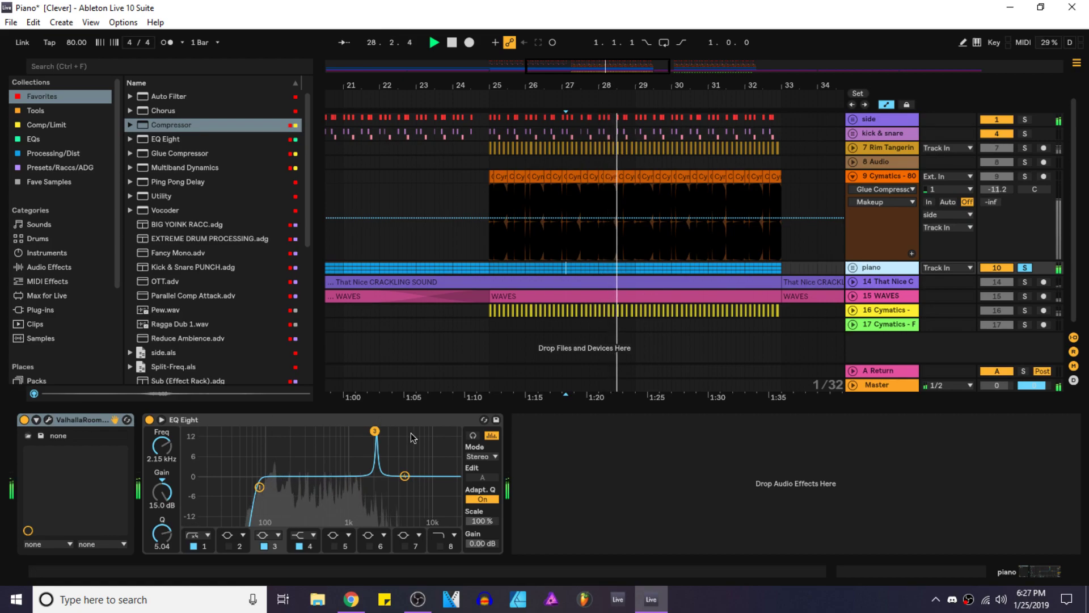
pyautogui.moveTo(374, 431); pyautogui.dragTo(377, 435)
pyautogui.moveTo(154, 483); pyautogui.dragTo(153, 501)
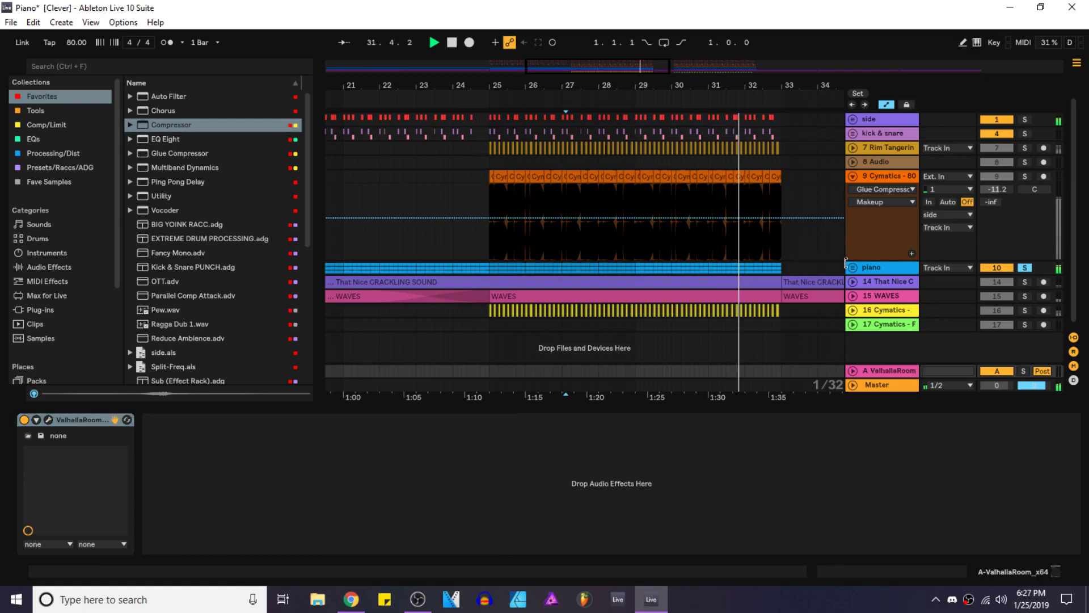
# Step: Raise the piano group's send to the ValhallaRoom return to 0 dB and fold the group
pyautogui.click(852, 268)
pyautogui.scroll(-1, 899, 275)
pyautogui.moveTo(993, 265); pyautogui.dragTo(992, 207)
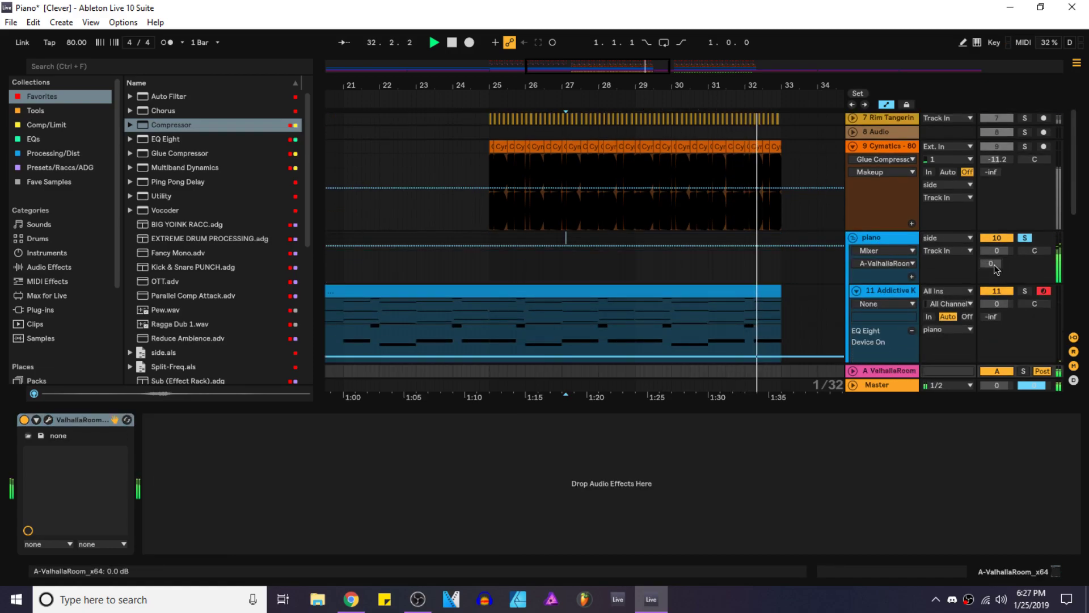
pyautogui.click(861, 238)
pyautogui.click(854, 237)
# Step: Open ValhallaRoom on the return track to review its reverb settings
pyautogui.click(904, 372)
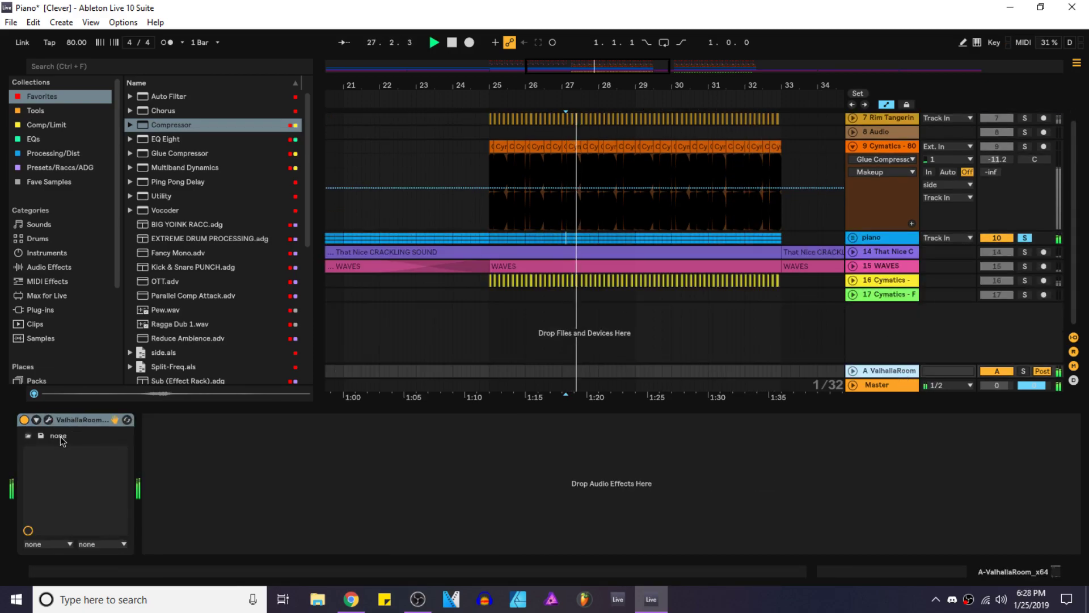
pyautogui.click(48, 419)
pyautogui.click(657, 207)
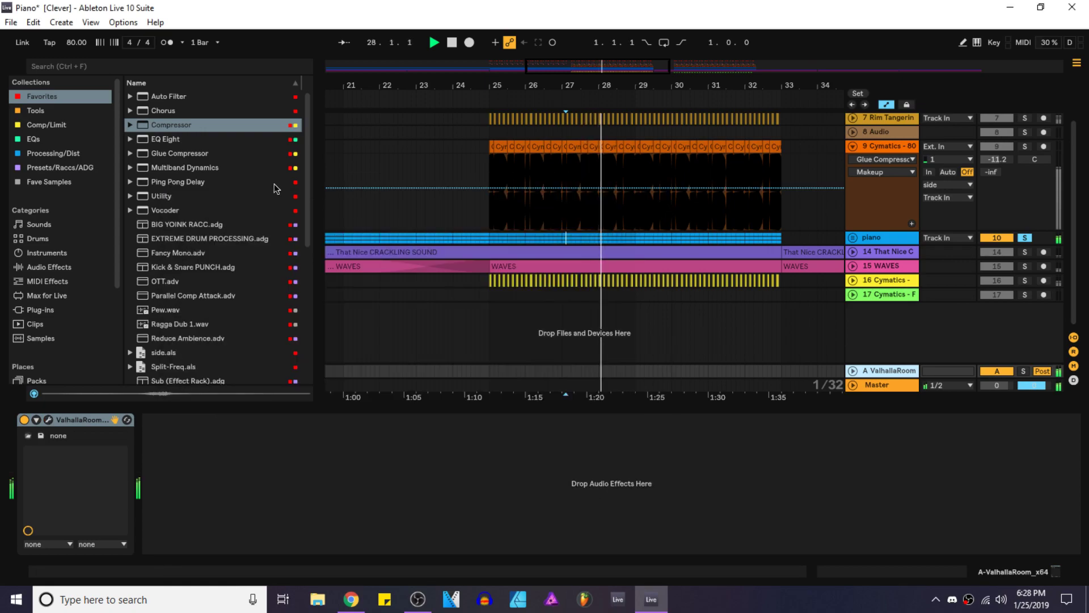
# Step: Add a Compressor before ValhallaRoom on the return, sidechain it from the piano group and lower its threshold to -40.1 dB
pyautogui.moveTo(173, 129); pyautogui.dragTo(68, 465)
pyautogui.click(42, 426)
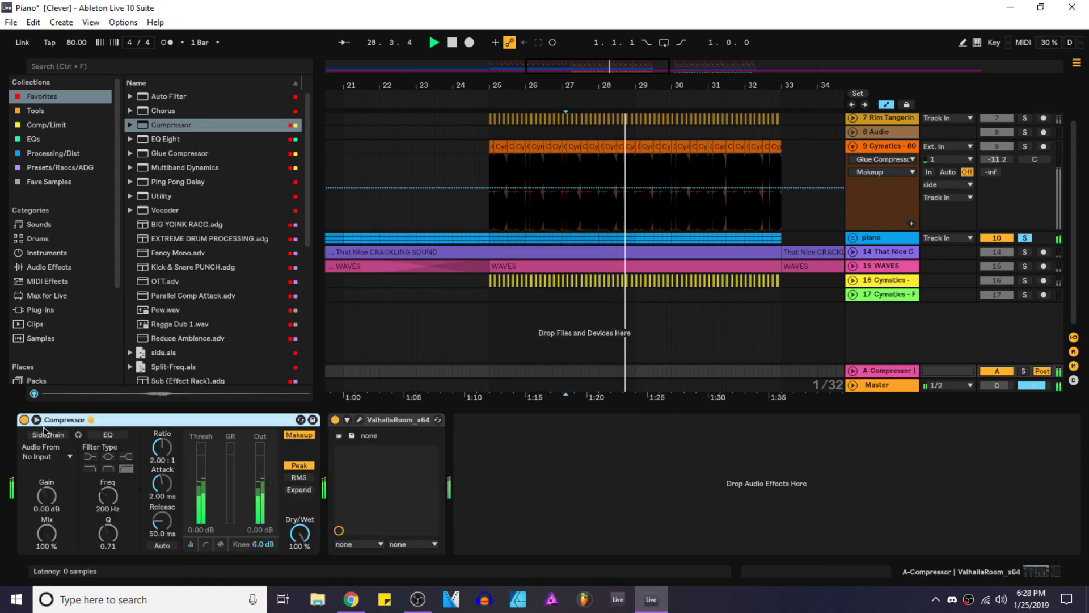
pyautogui.click(53, 454)
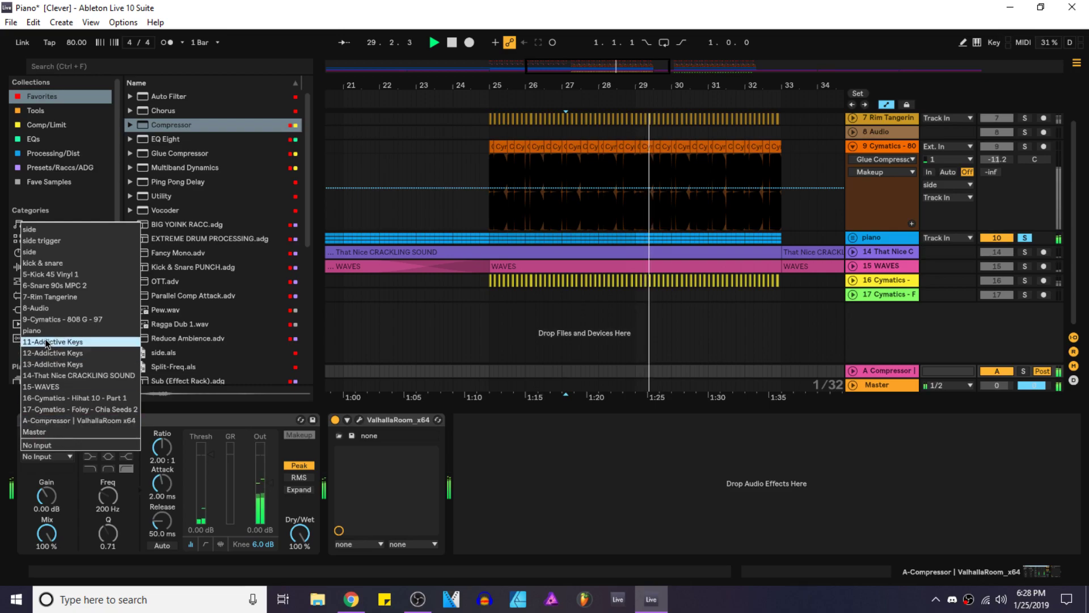
pyautogui.click(173, 499)
pyautogui.moveTo(201, 454); pyautogui.dragTo(201, 499)
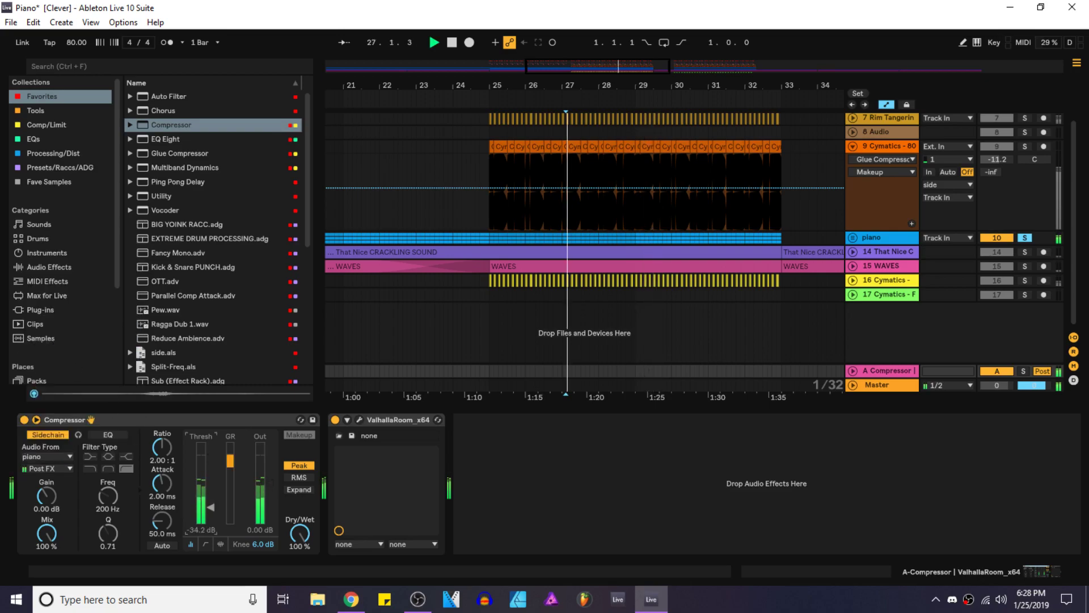
pyautogui.click(217, 544)
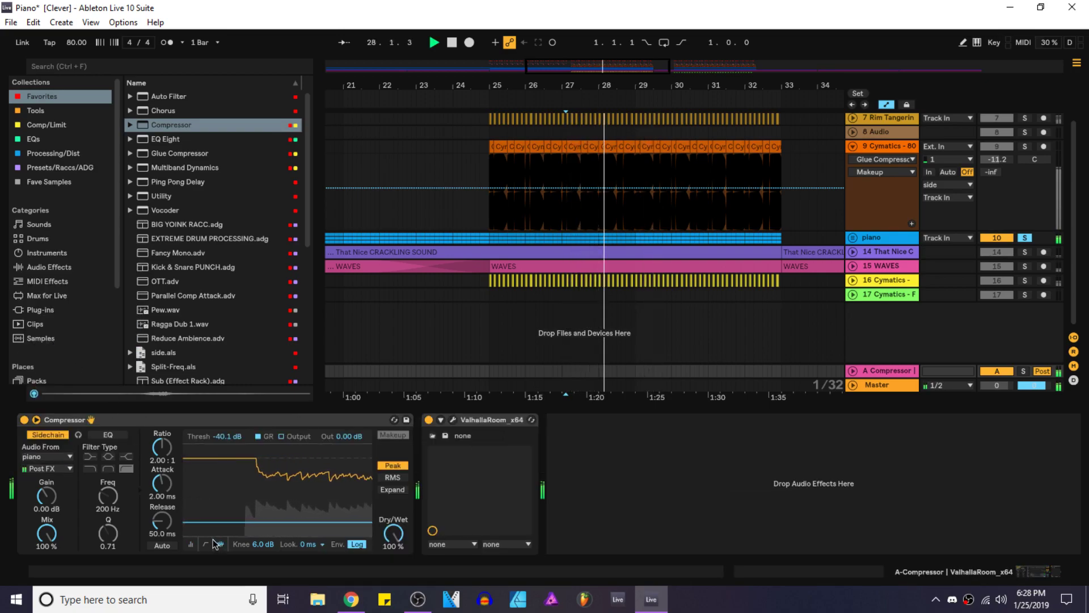
# Step: Set ValhallaRoom's high cut to 7450 Hz with depth at 100%, and adjust its late size slightly
pyautogui.click(452, 420)
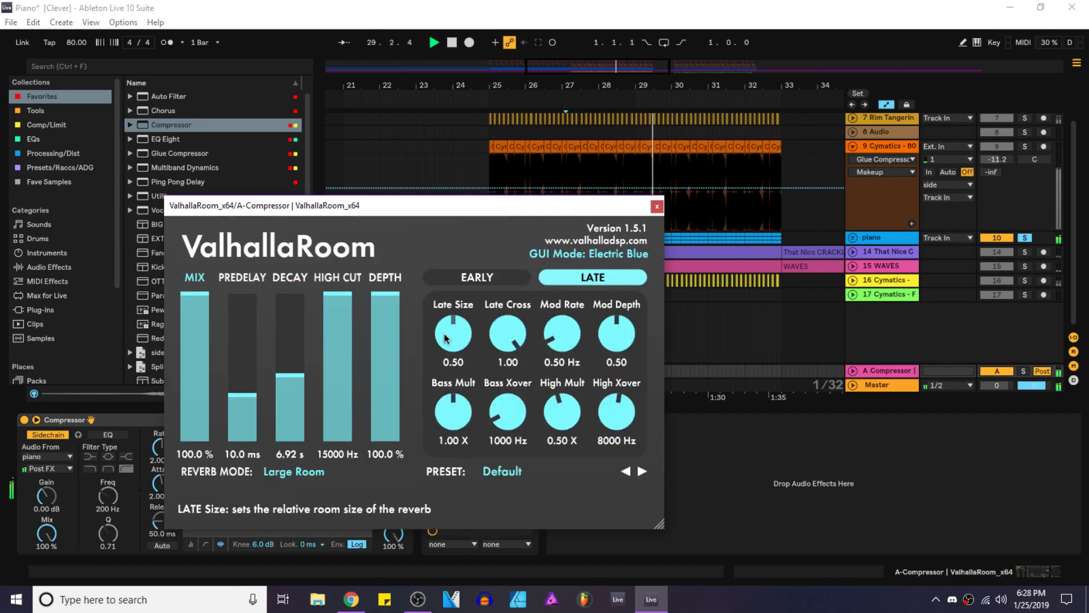
pyautogui.click(385, 340)
pyautogui.moveTo(343, 334); pyautogui.dragTo(343, 366)
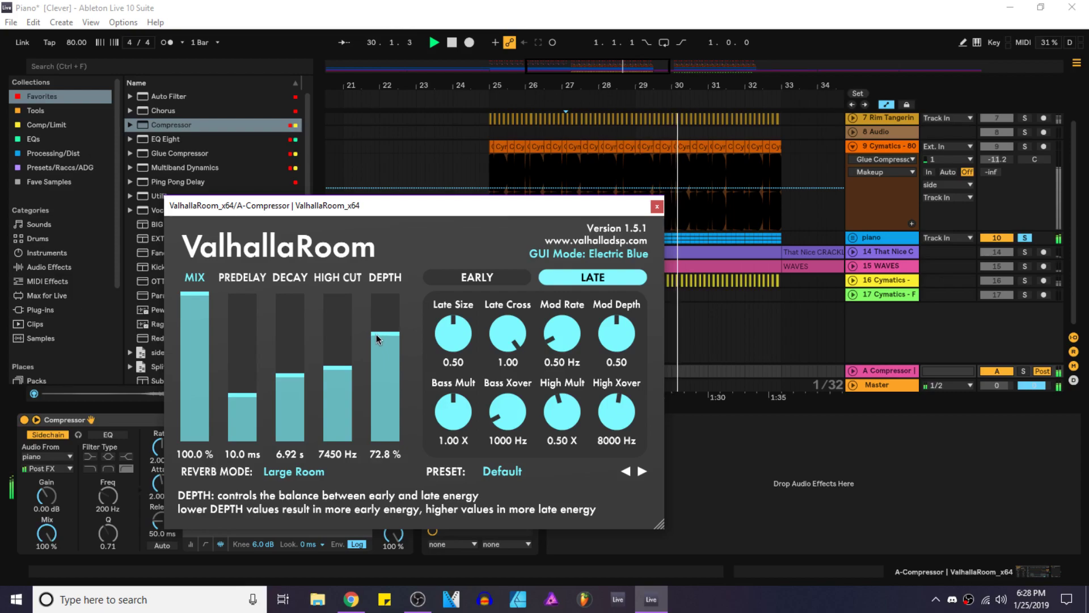
pyautogui.moveTo(361, 323); pyautogui.dragTo(385, 290)
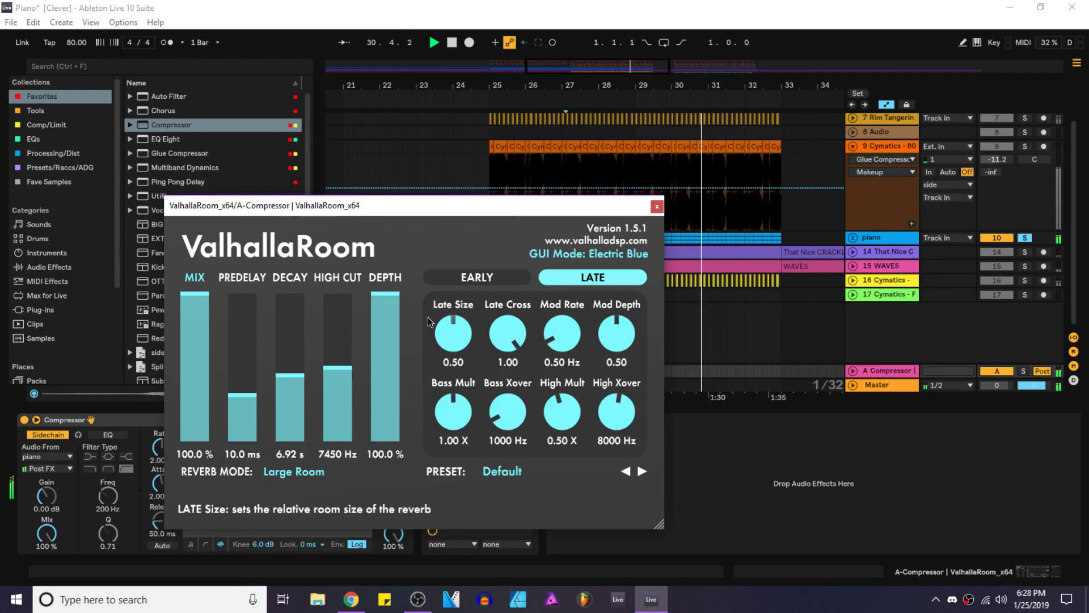
pyautogui.moveTo(451, 332)
pyautogui.mouseDown()
pyautogui.moveTo(441, 349)
pyautogui.moveTo(446, 341)
pyautogui.mouseUp()
pyautogui.click(657, 205)
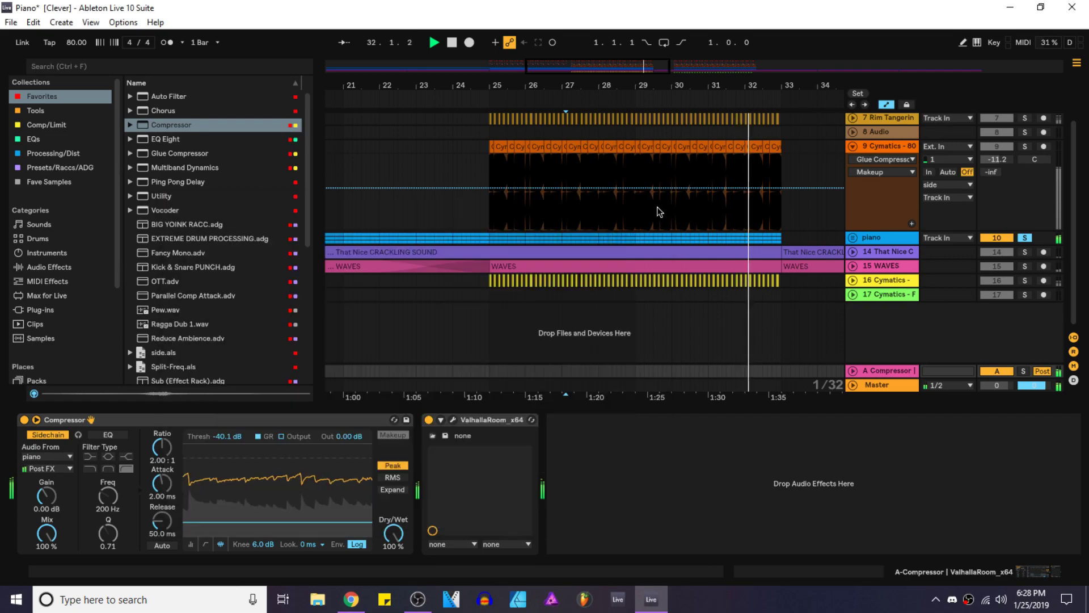
# Step: Try the return compressor with a -inf dB threshold and a 7.52 ms release, saving the set in between
pyautogui.press('space')
pyautogui.click(192, 544)
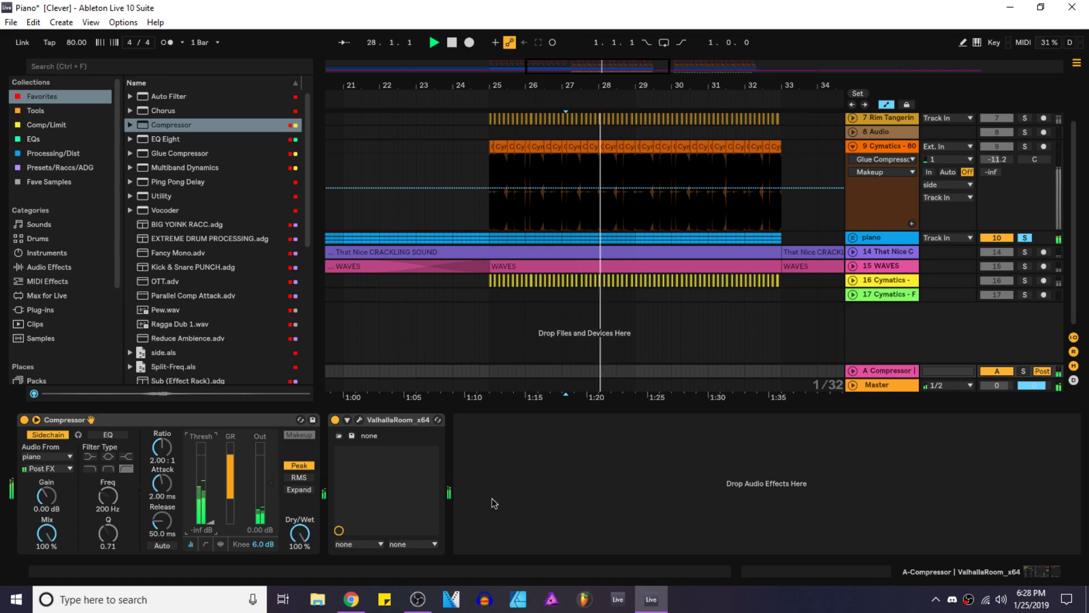
pyautogui.hotkey('ctrl', 's')
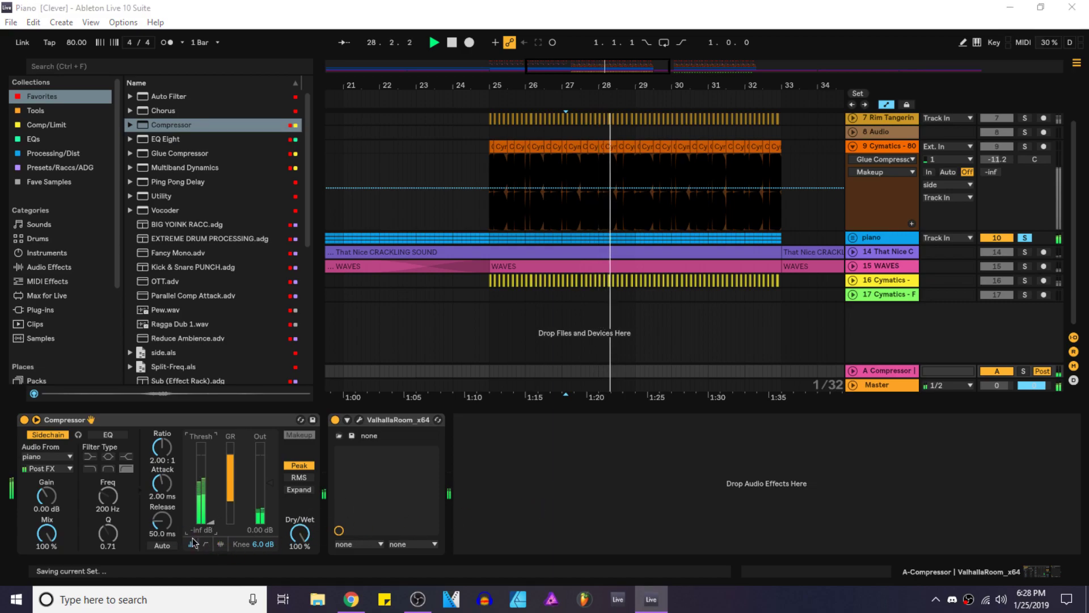
pyautogui.moveTo(167, 526); pyautogui.dragTo(167, 556)
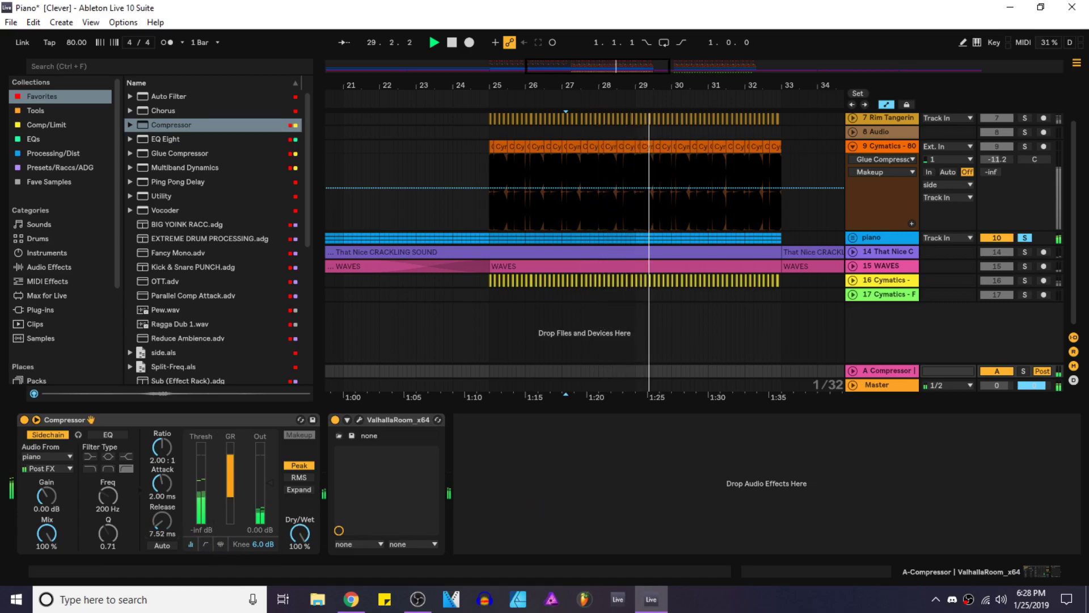
pyautogui.click(220, 544)
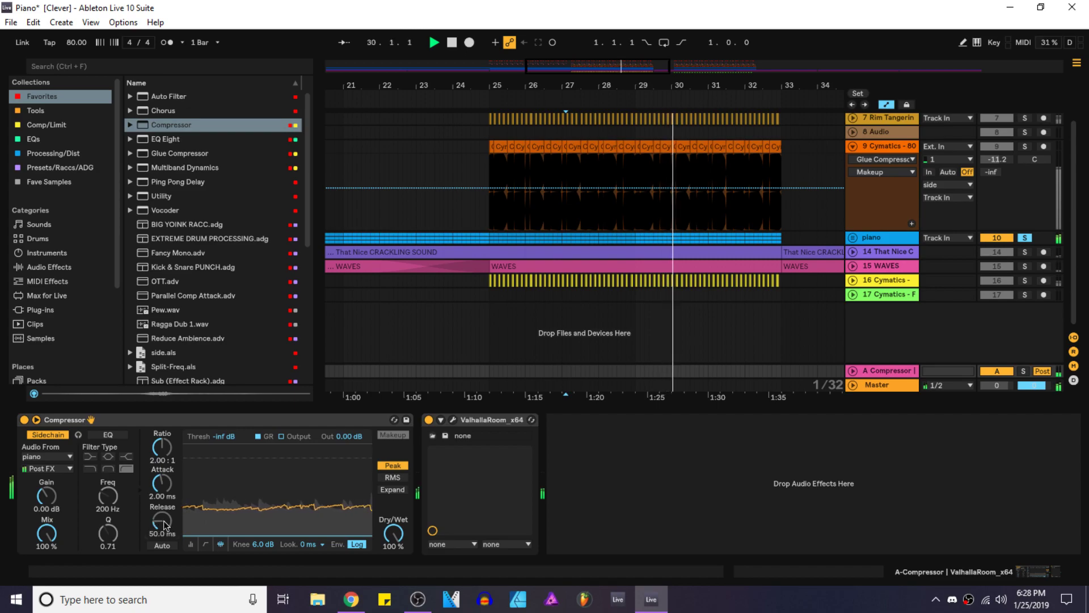
# Step: Set the return compressor's threshold to -50 dB while checking its gain reduction during playback
pyautogui.click(192, 544)
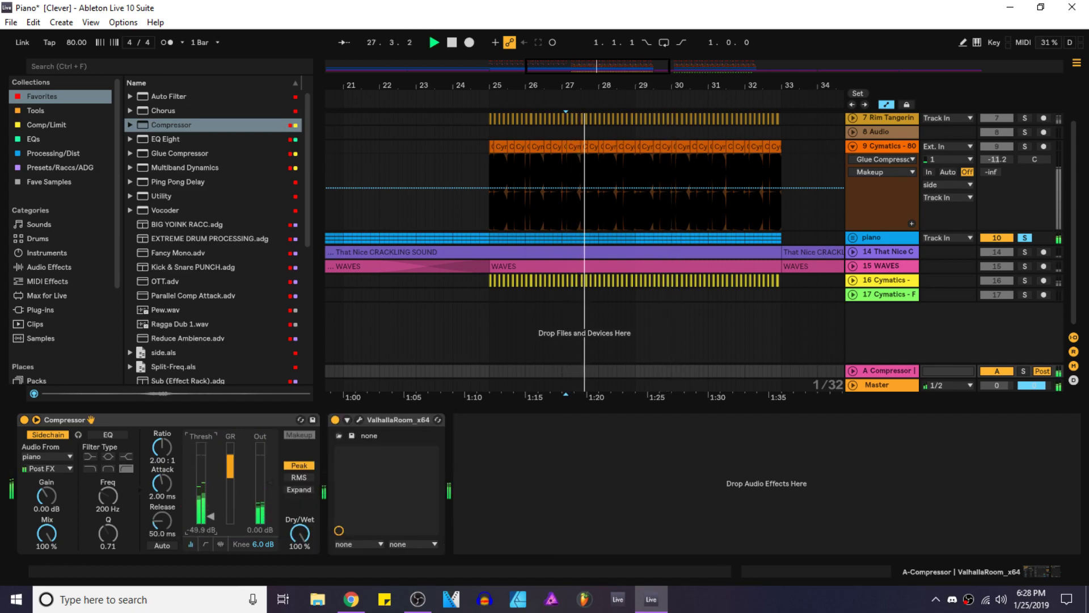
pyautogui.click(220, 543)
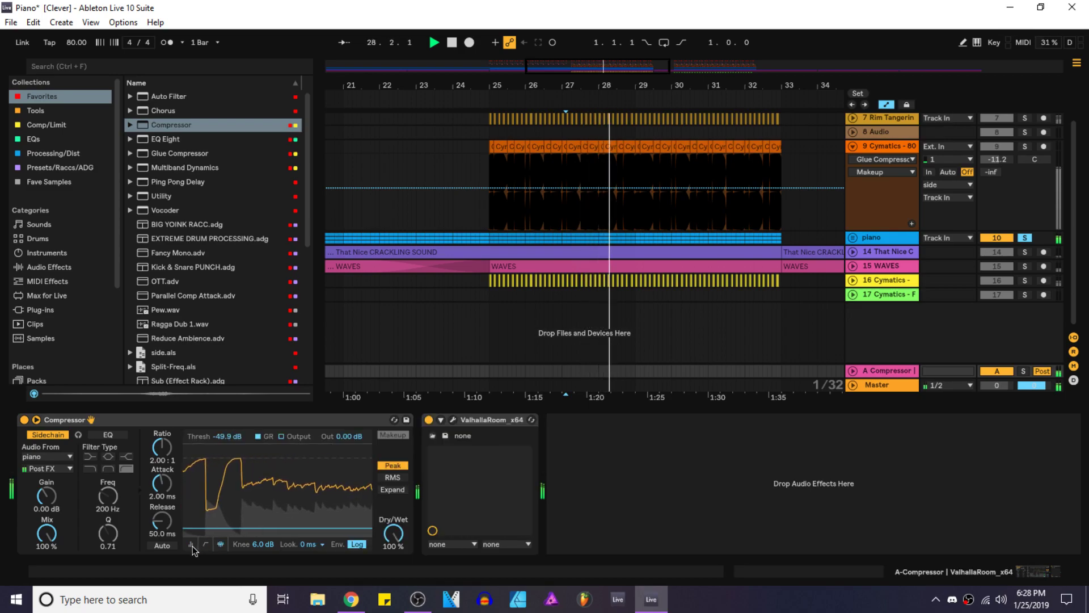
pyautogui.click(192, 545)
pyautogui.press('space')
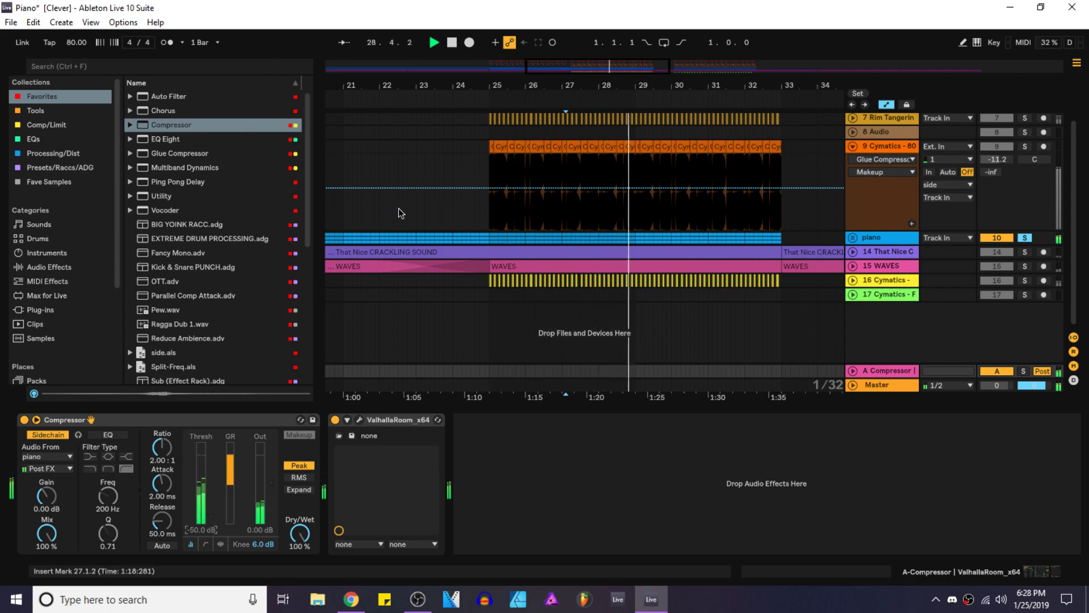
# Step: Add an EQ Eight after ValhallaRoom with a low cut, a band 5 boost and band 4 off; raise the compressor threshold to -42.8 dB
pyautogui.moveTo(168, 142); pyautogui.dragTo(630, 487)
pyautogui.click(659, 475)
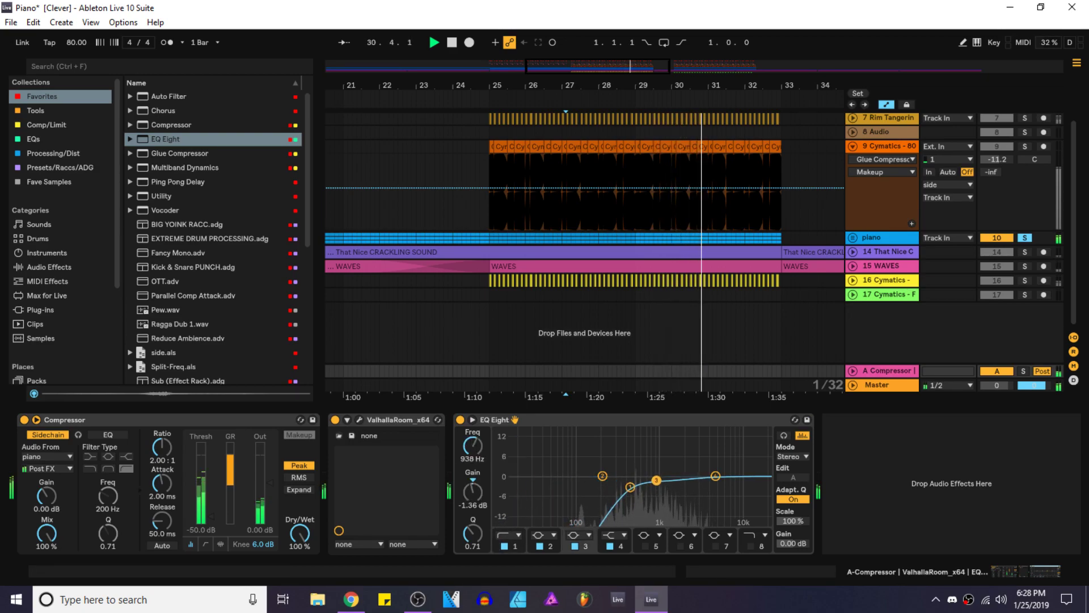
pyautogui.click(646, 546)
pyautogui.moveTo(577, 475); pyautogui.dragTo(722, 476)
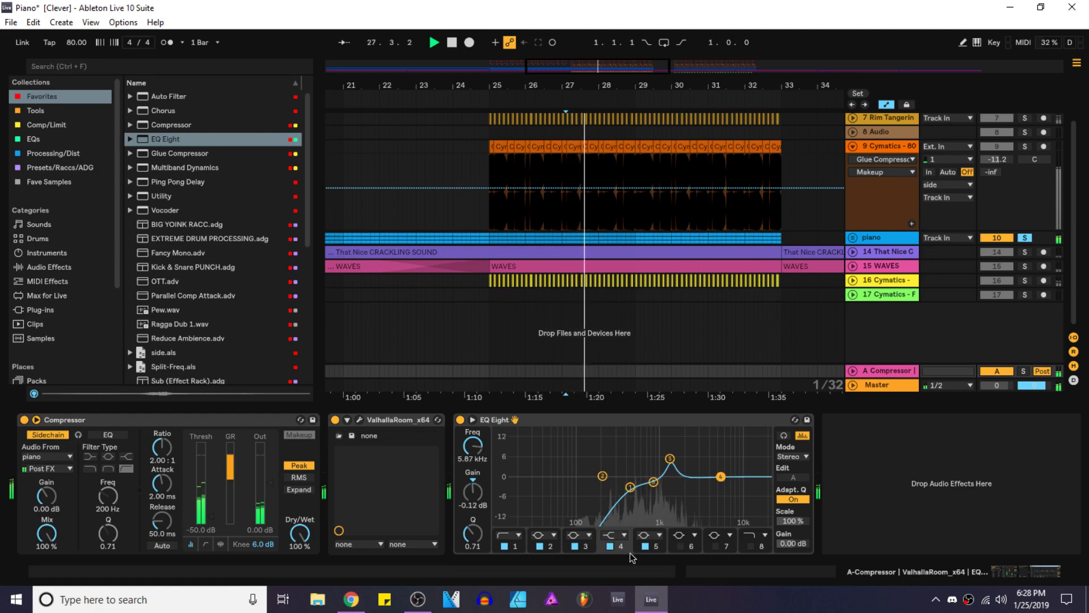
pyautogui.click(610, 547)
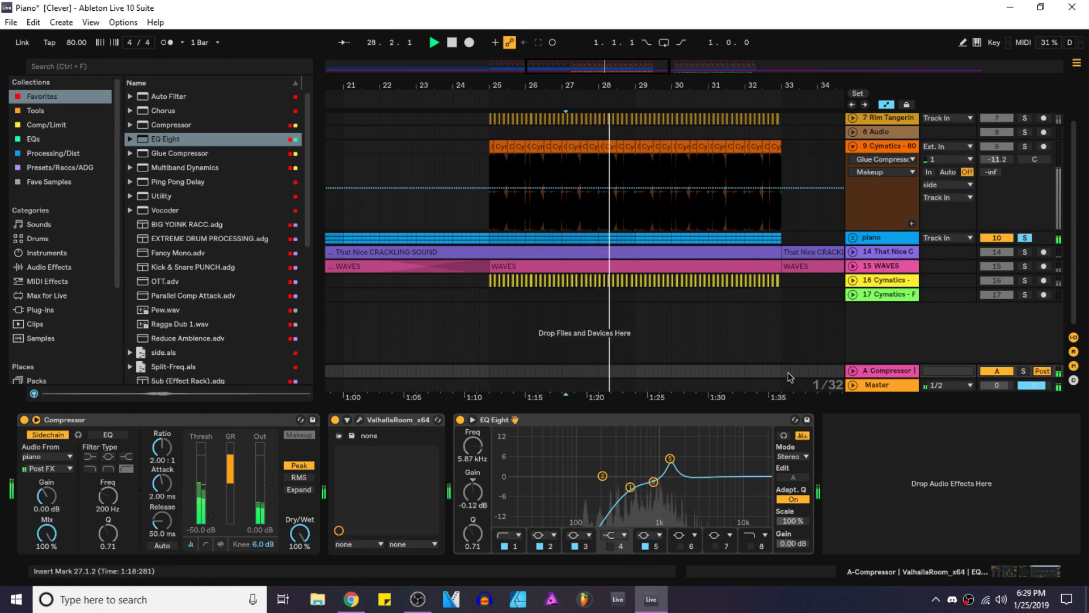
pyautogui.moveTo(290, 539); pyautogui.dragTo(290, 543)
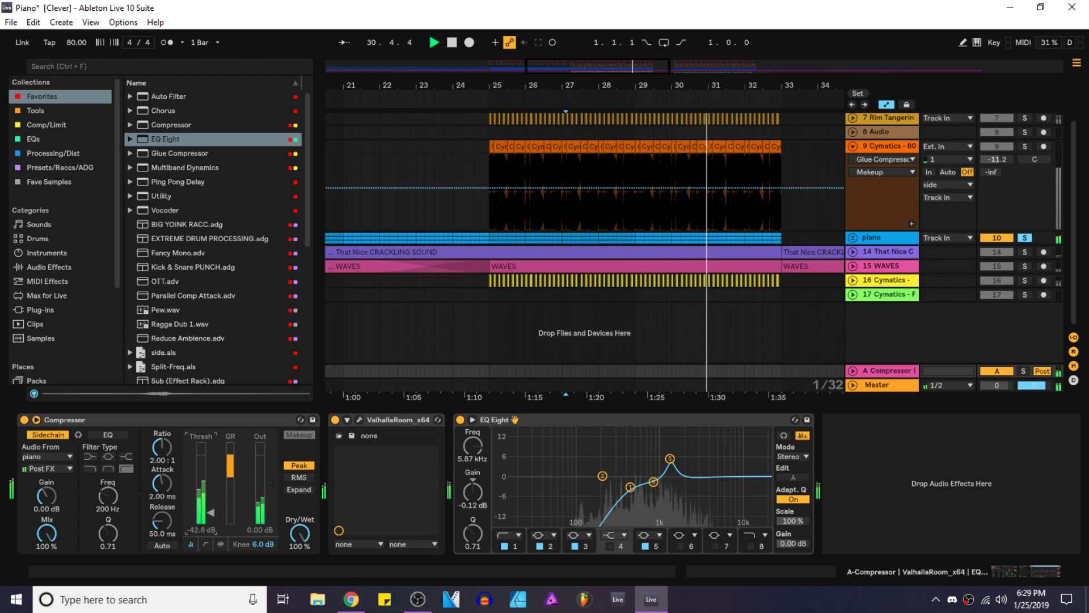
# Step: Unsolo the piano group, play the full mix from bar 25 and hide the device view
pyautogui.click(900, 240)
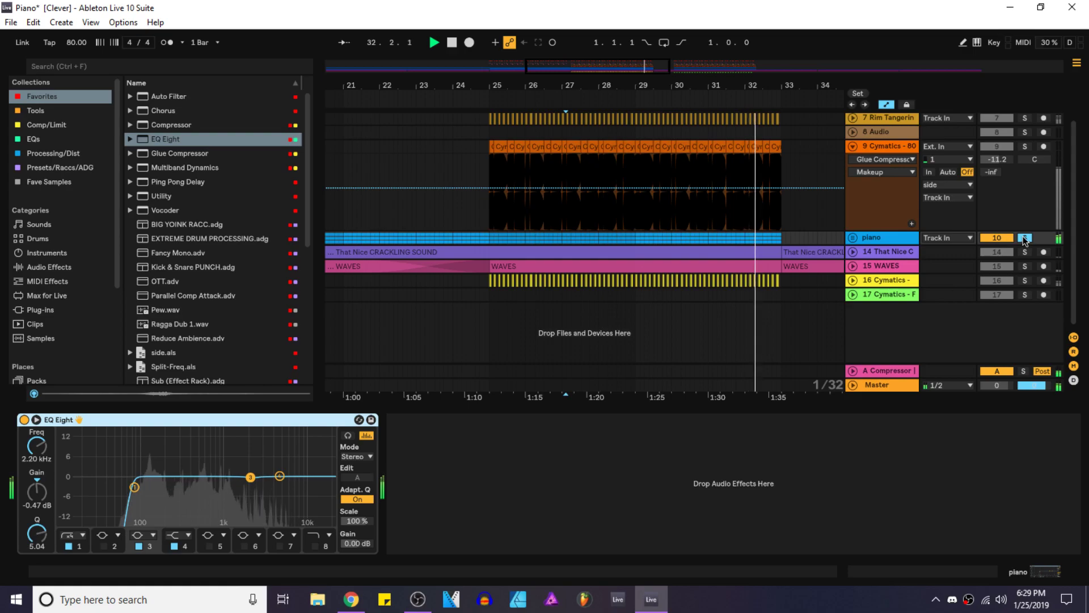
pyautogui.click(566, 238)
pyautogui.press('space')
pyautogui.click(495, 240)
pyautogui.press('space')
pyautogui.moveTo(570, 408); pyautogui.dragTo(558, 454)
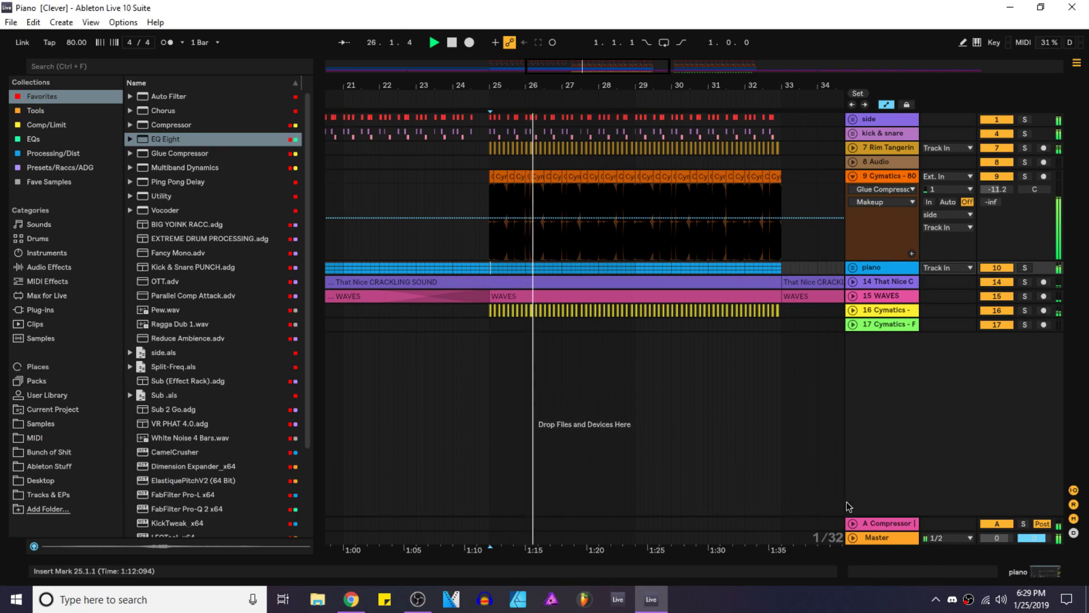
# Step: Try routing the return track's output to the side group and undo the routing change
pyautogui.click(853, 523)
pyautogui.click(949, 472)
pyautogui.click(959, 314)
pyautogui.click(945, 475)
pyautogui.click(945, 475)
pyautogui.click(946, 475)
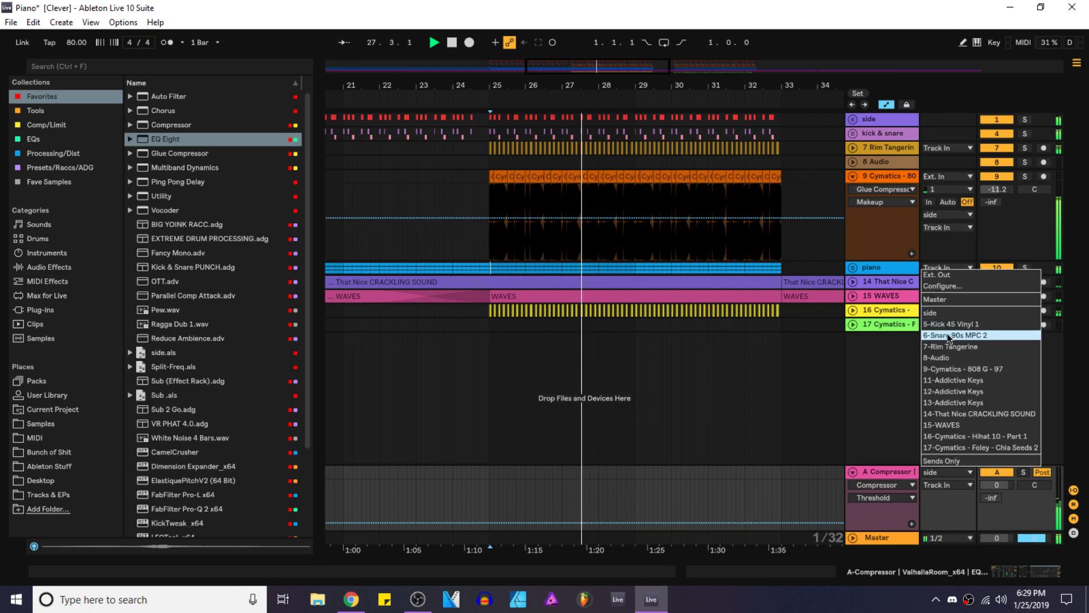
pyautogui.click(922, 475)
pyautogui.click(922, 475)
pyautogui.click(925, 309)
pyautogui.hotkey('ctrl', 'z')
# Step: Rename the return track as piano reverb
pyautogui.click(879, 472)
pyautogui.hotkey('ctrl', 'r')
pyautogui.write('piano reverb')
pyautogui.press('Return')
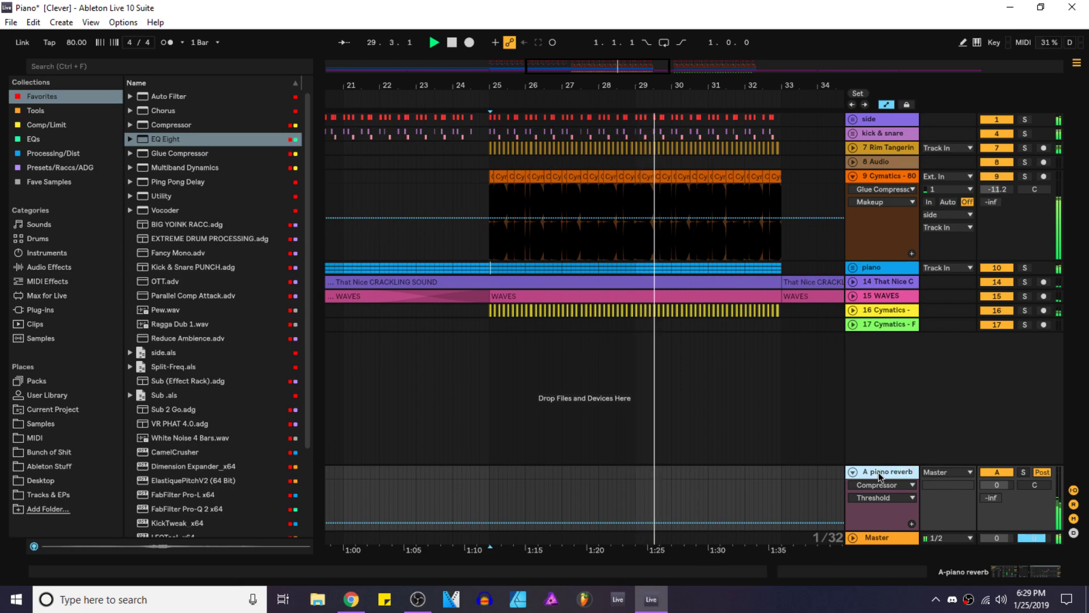
# Step: Try panning the piano reverb return to 10R and reset it to center
pyautogui.moveTo(1037, 499); pyautogui.dragTo(1037, 489)
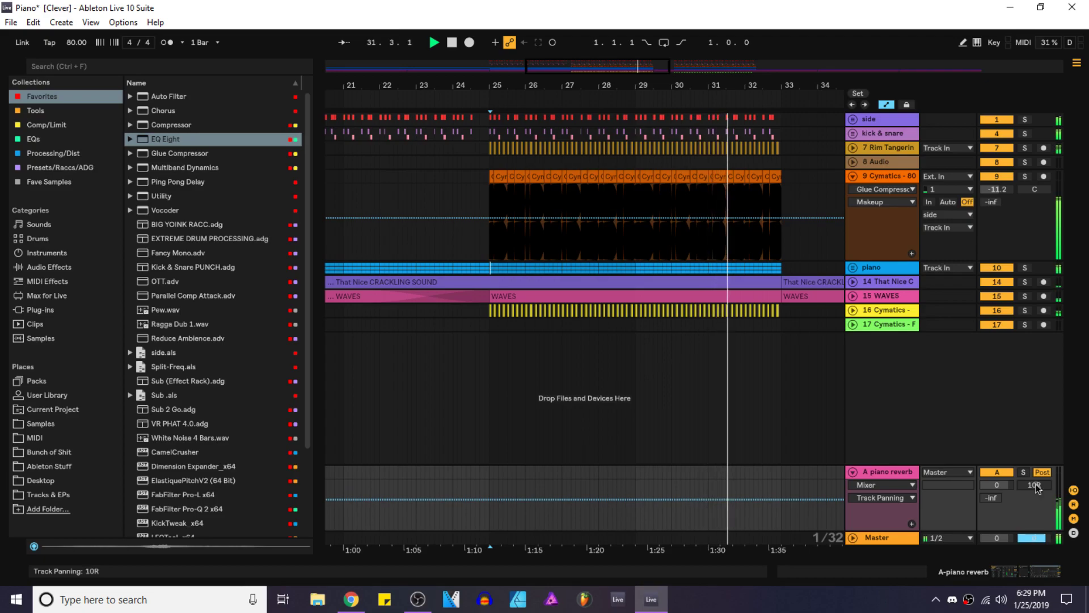
pyautogui.doubleClick(1036, 485)
pyautogui.click(940, 474)
pyautogui.click(941, 474)
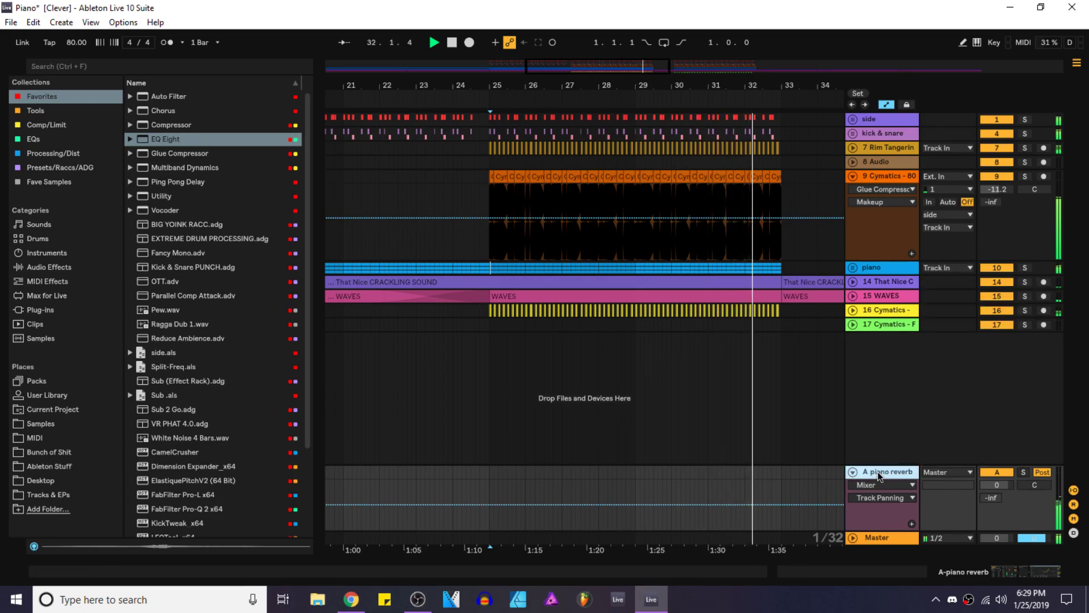
# Step: Insert another Compressor at the start of the piano reverb return's device chain and play from around bar 32
pyautogui.doubleClick(877, 472)
pyautogui.click(102, 432)
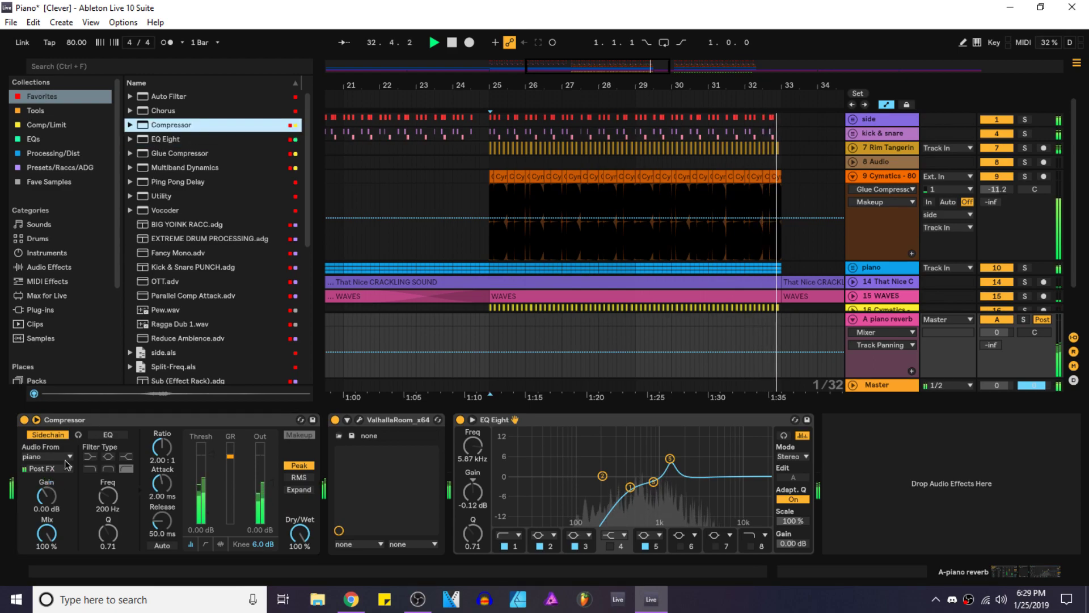
pyautogui.moveTo(253, 290); pyautogui.dragTo(16, 496)
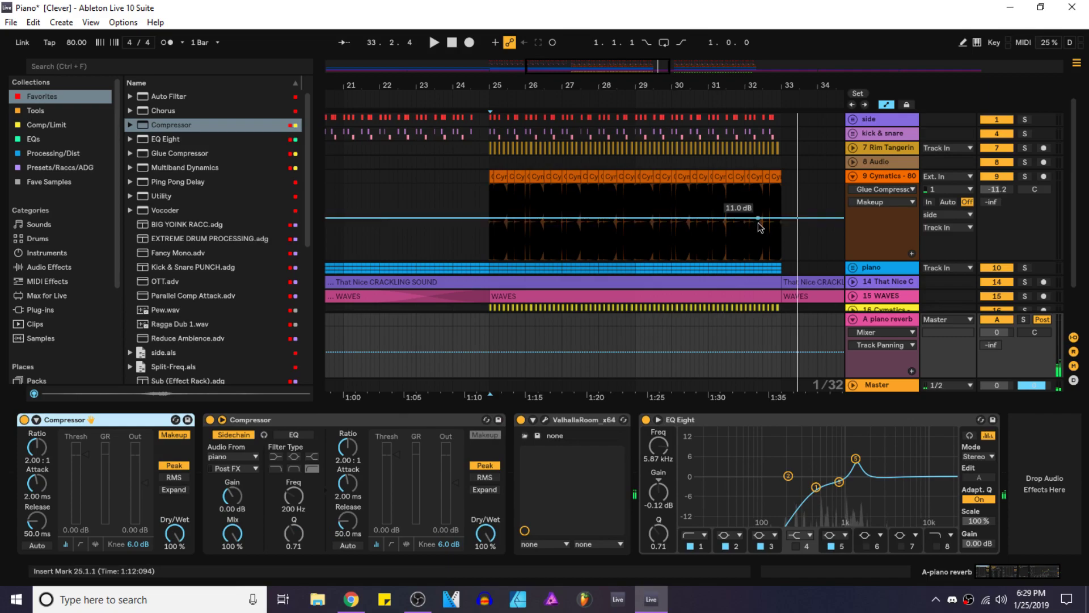
pyautogui.click(752, 239)
pyautogui.press('space')
# Step: Enable band 7 of the piano group's EQ Eight and dip it to -2.86 dB at 1.56 kHz with a Q of 4.91
pyautogui.click(872, 267)
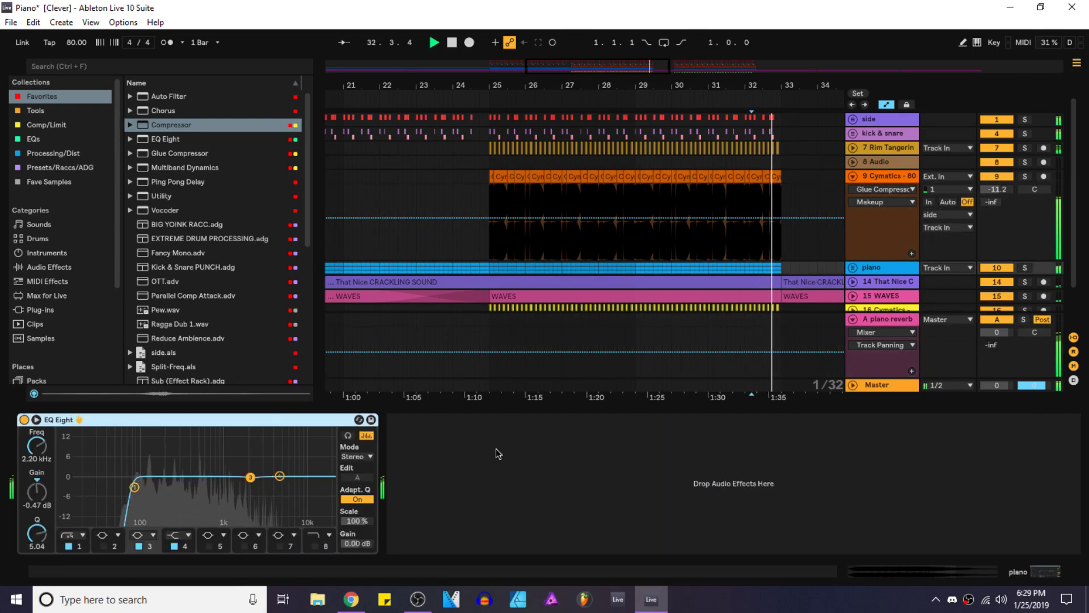
pyautogui.click(277, 551)
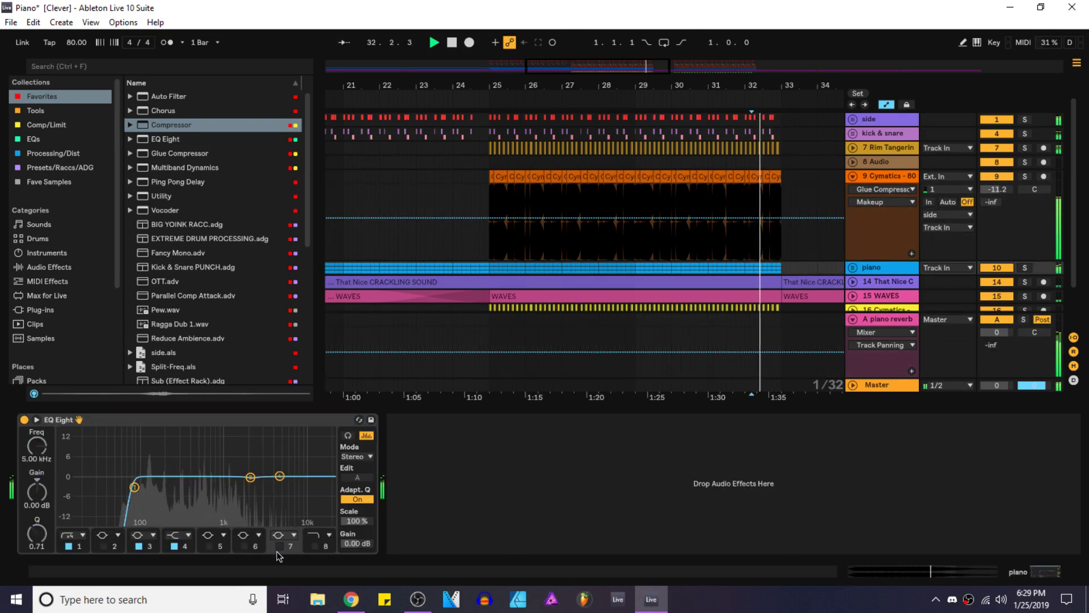
pyautogui.moveTo(279, 475); pyautogui.dragTo(238, 476)
pyautogui.press('space')
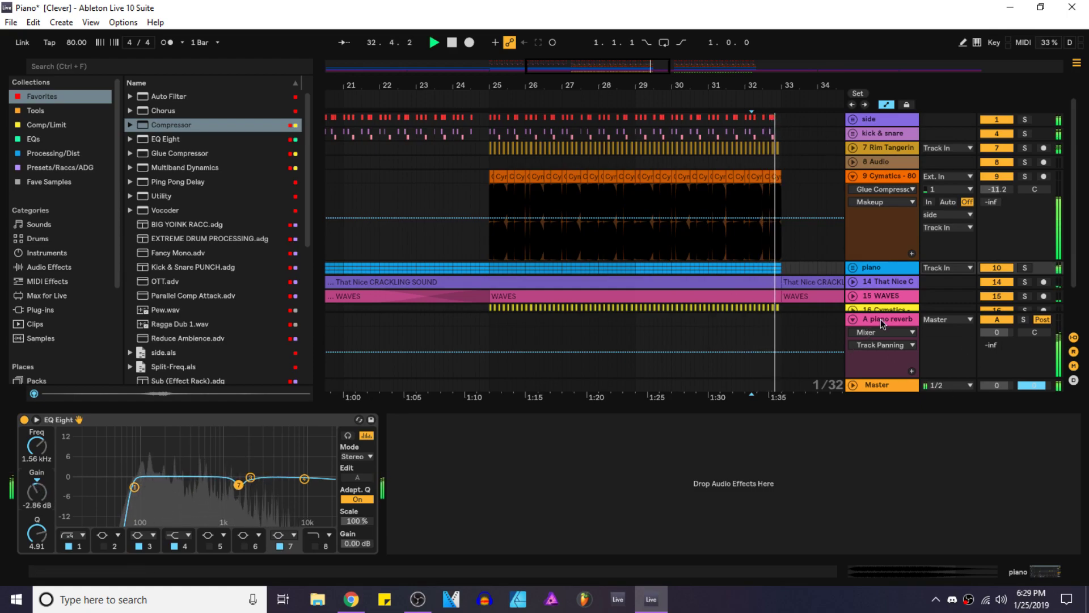
# Step: Sidechain the reverb return's new first Compressor from the kick & snare group and set its threshold to -45.5 dB
pyautogui.click(881, 325)
pyautogui.press('space')
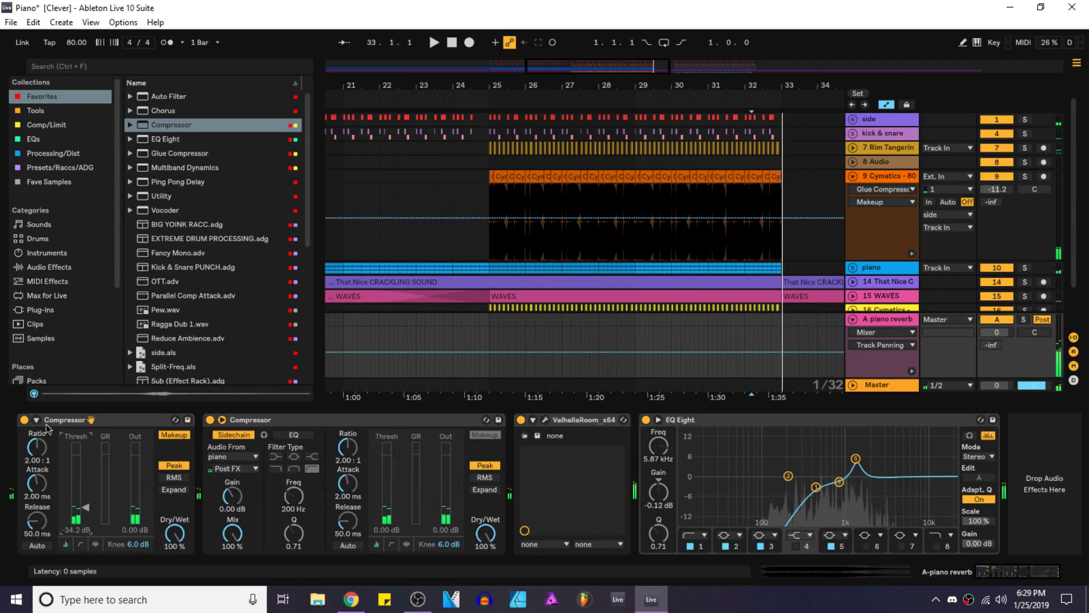
pyautogui.click(36, 420)
pyautogui.click(48, 457)
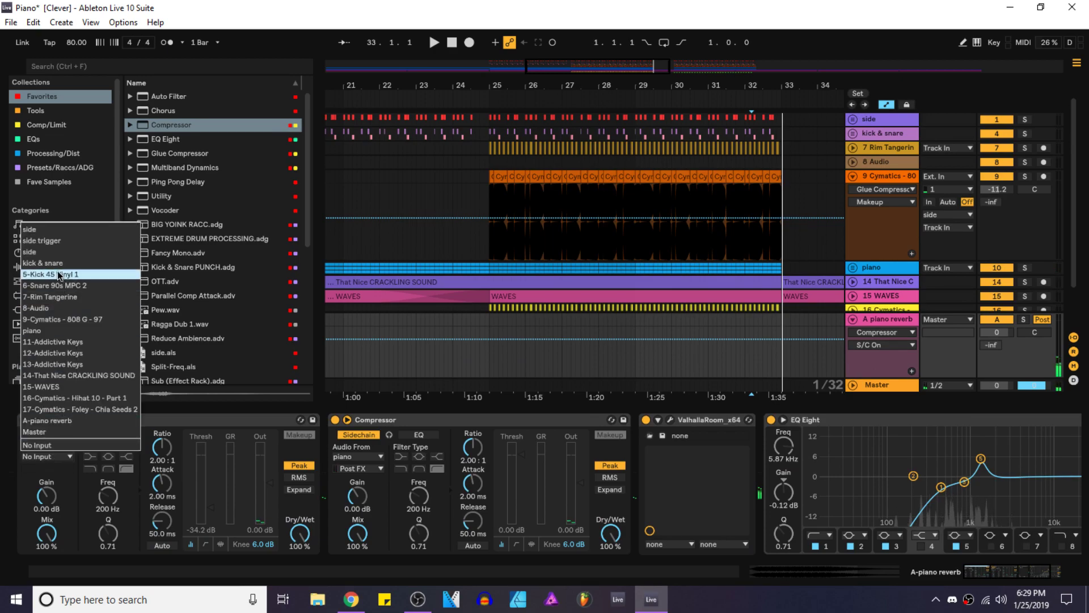
pyautogui.click(42, 263)
pyautogui.press('space')
pyautogui.moveTo(211, 507); pyautogui.dragTo(210, 514)
pyautogui.press('space')
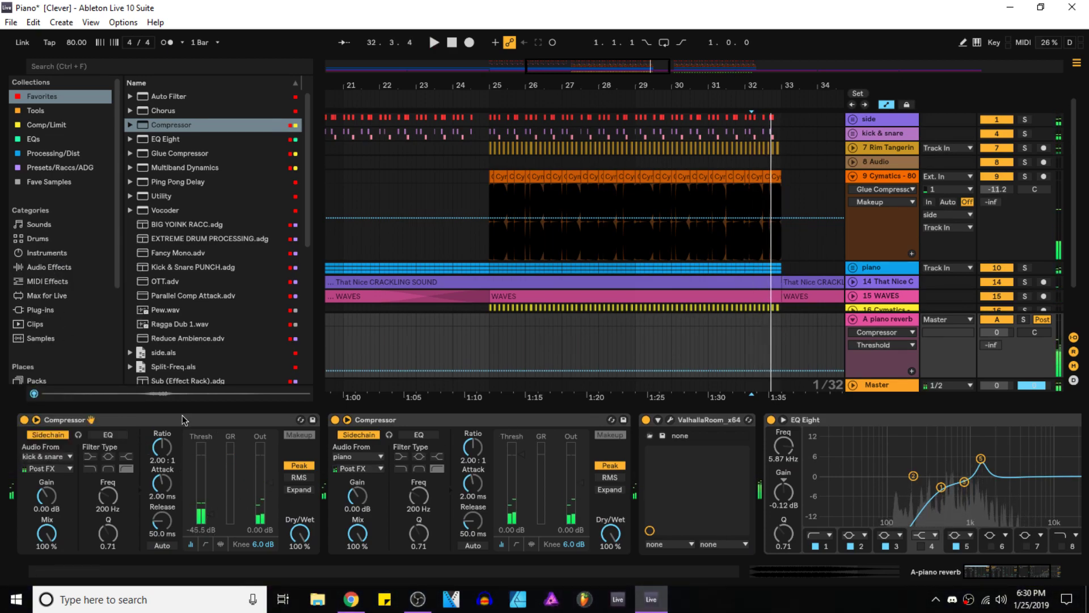
# Step: Move the kick & snare sidechain Compressor behind the piano-sidechained one and switch it off
pyautogui.moveTo(182, 420); pyautogui.dragTo(434, 418)
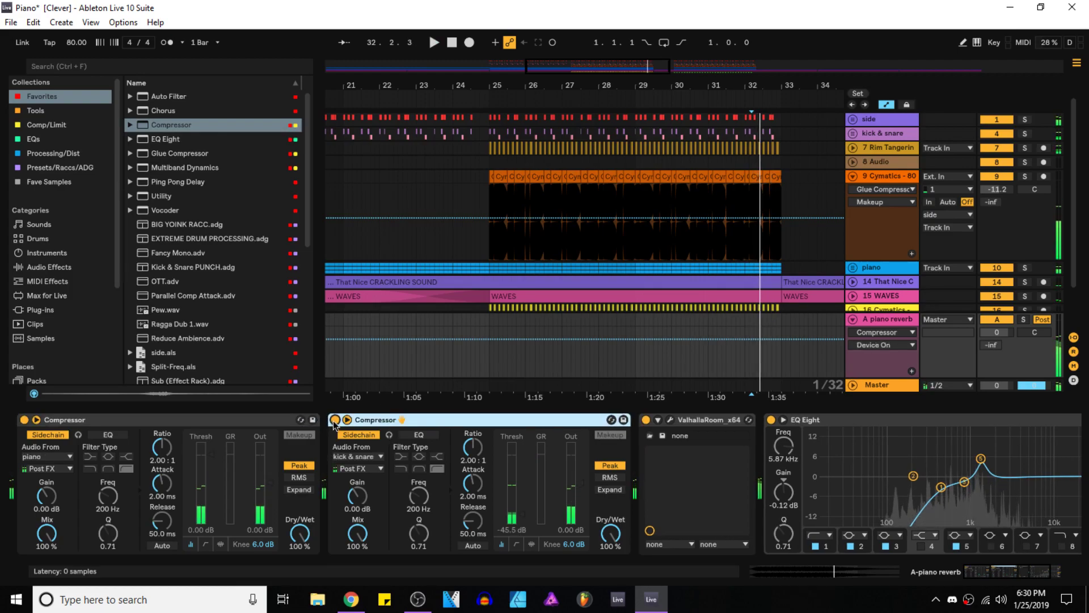
pyautogui.click(335, 420)
pyautogui.press('space')
# Step: Solo the piano group and set the threshold of the reverb return's piano-sidechained Compressor to -48.0 dB
pyautogui.click(874, 270)
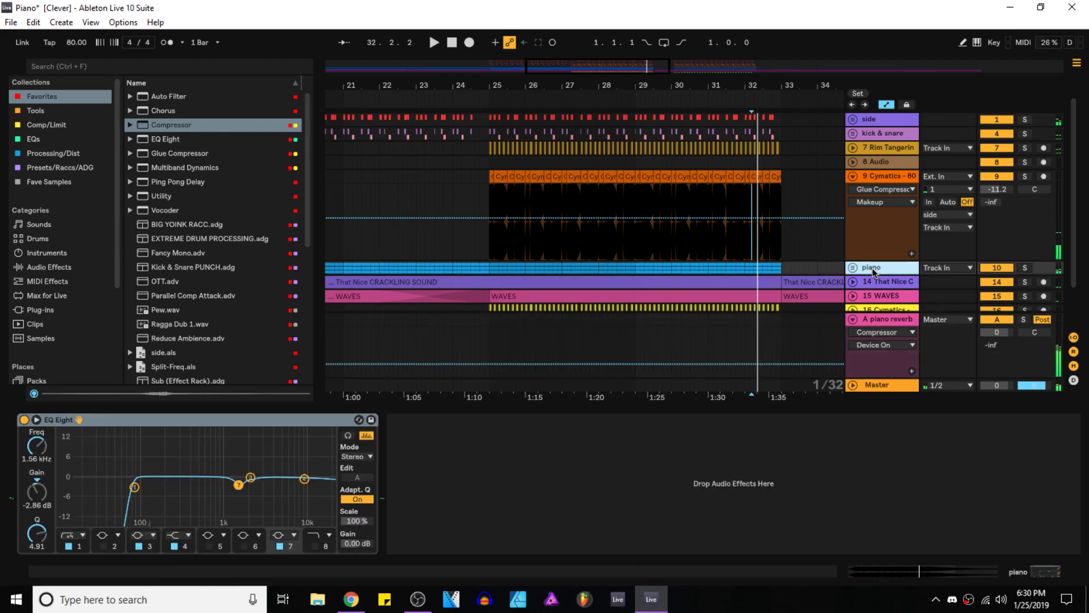
pyautogui.click(1024, 267)
pyautogui.press('space')
pyautogui.doubleClick(879, 267)
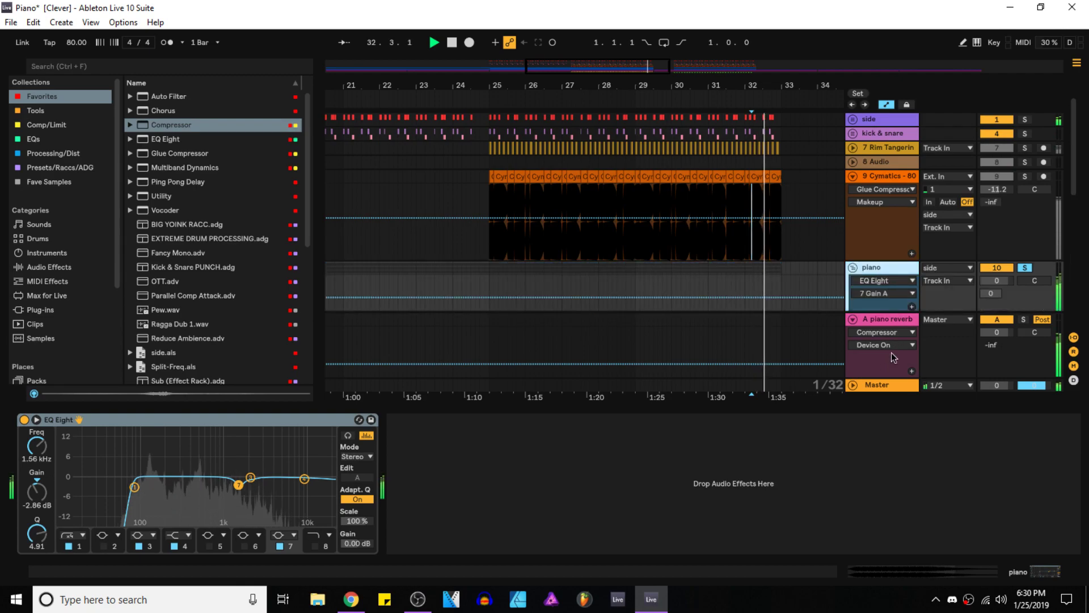
pyautogui.click(879, 319)
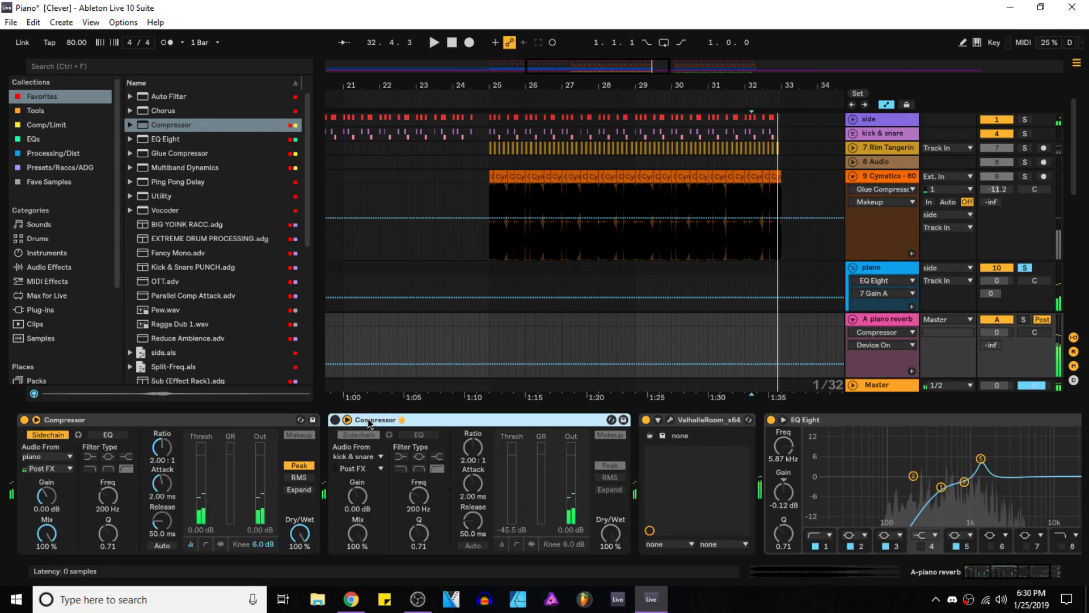
pyautogui.moveTo(212, 455); pyautogui.dragTo(211, 515)
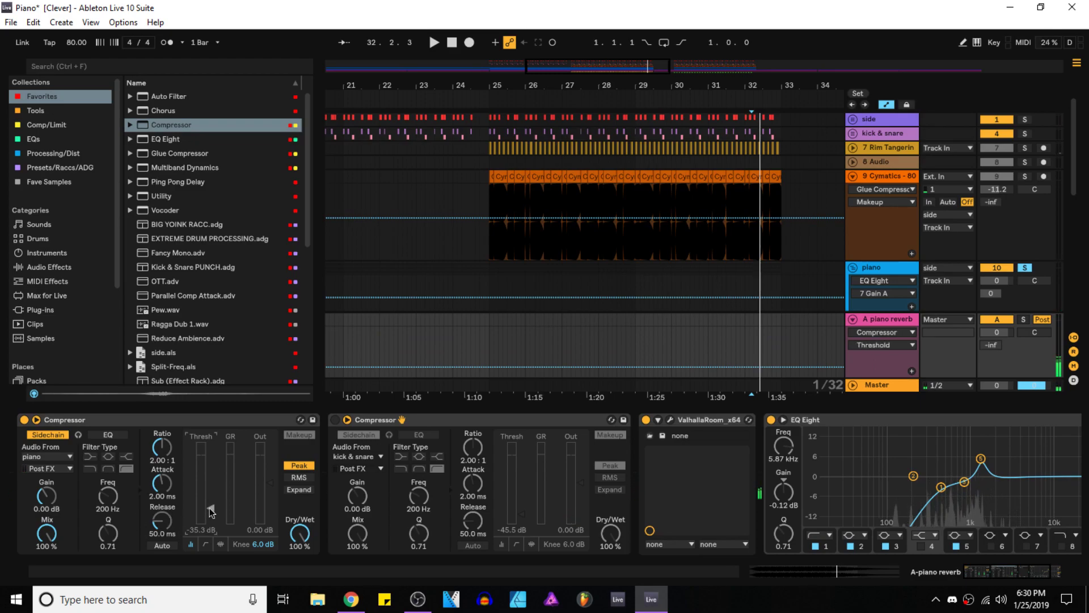
pyautogui.press('space')
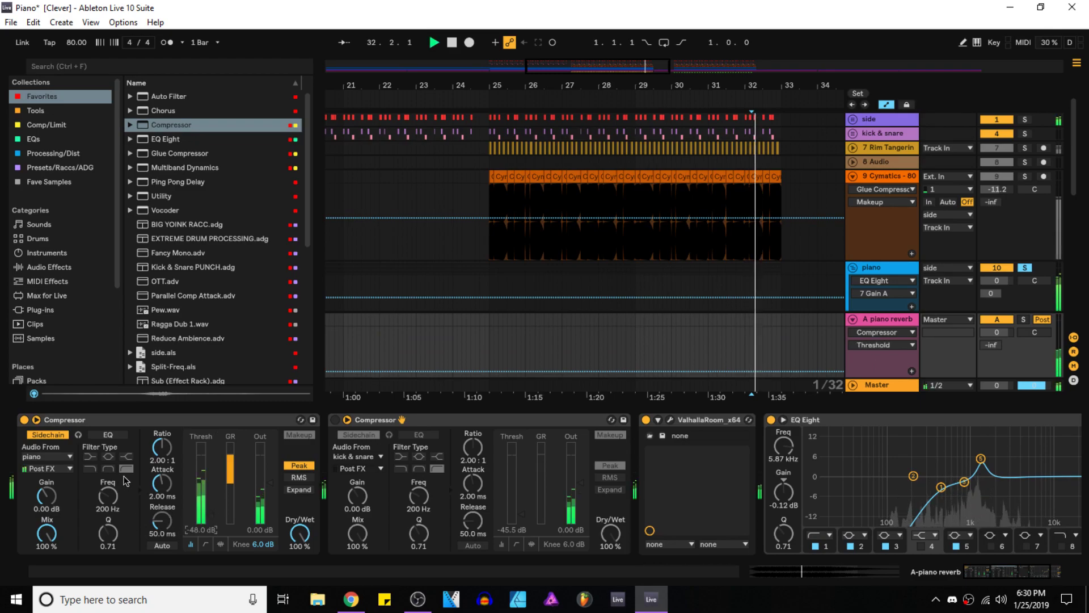
# Step: Re-enable the kick & snare sidechain Compressor and move it back to the front of the reverb return's chain
pyautogui.click(335, 420)
pyautogui.moveTo(369, 420); pyautogui.dragTo(105, 462)
pyautogui.press('space')
pyautogui.press('space')
# Step: Set the kick & snare sidechain Compressor's threshold to -29.0 dB while auditioning the piano with the kick & snare group soloed
pyautogui.moveTo(211, 515); pyautogui.dragTo(207, 514)
pyautogui.press('space')
pyautogui.press('space')
pyautogui.press('space')
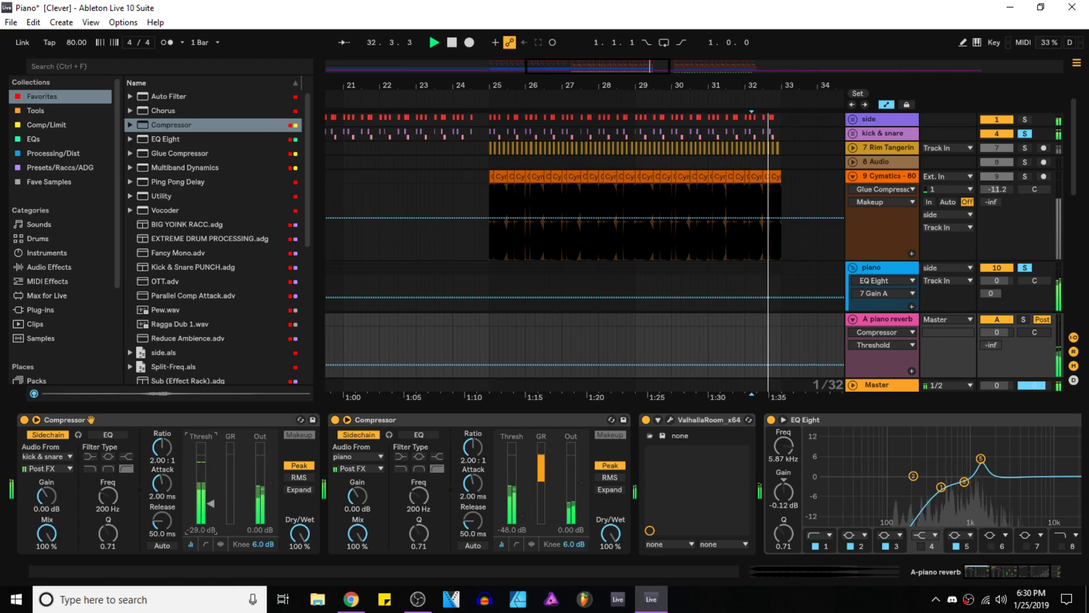
# Step: Unsolo the piano and kick & snare groups and collapse the expanded tracks
pyautogui.hotkey('ctrl', 'alt', 'l')
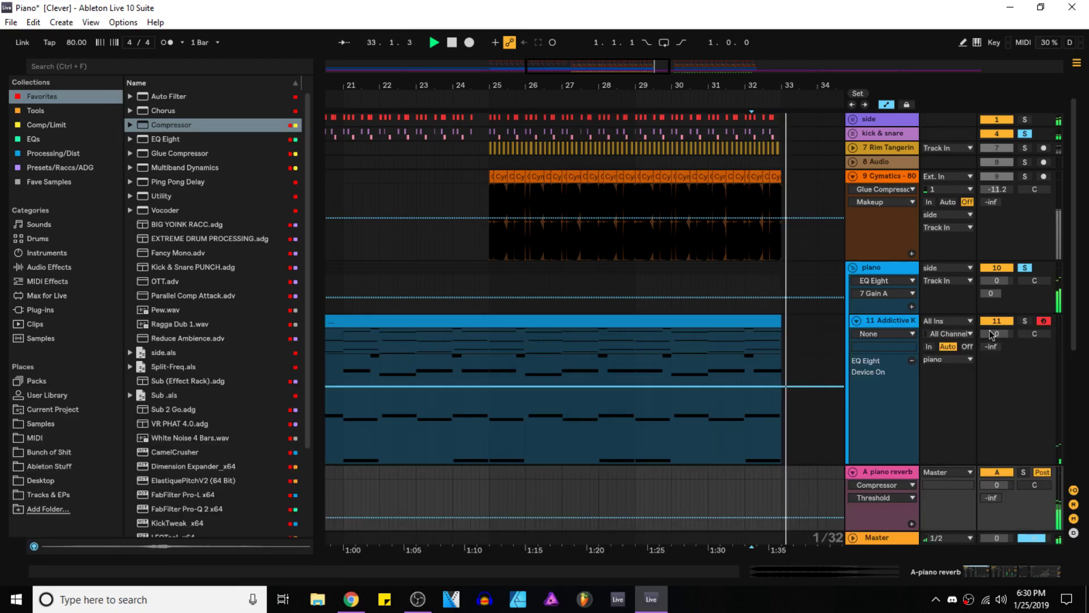
pyautogui.click(1030, 267)
pyautogui.hotkey('alt', 'u')
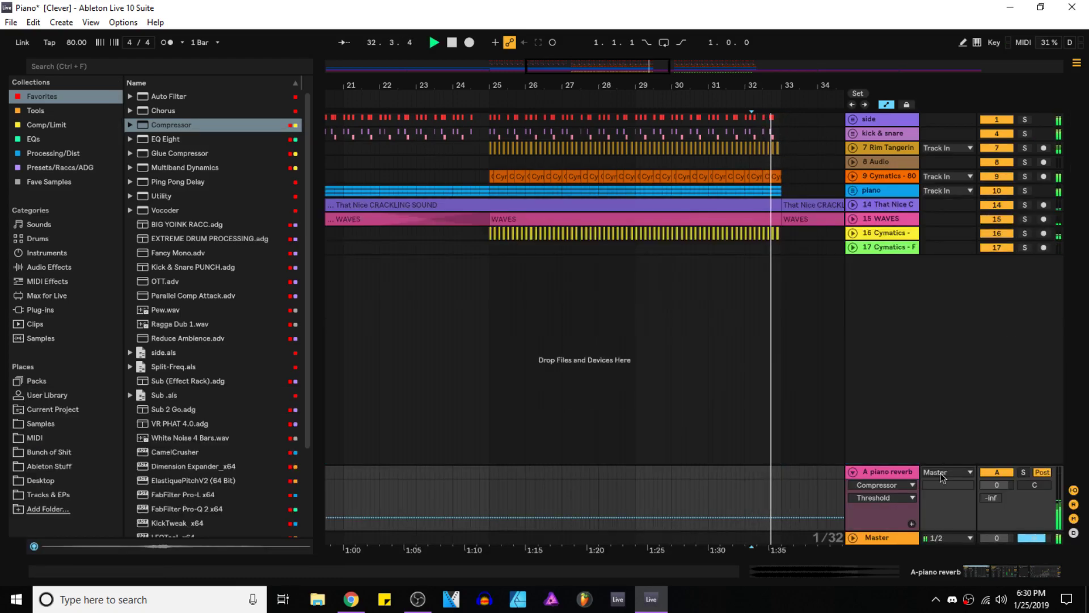
# Step: Delete the kick & snare sidechain Compressor from the piano reverb return and play the mix
pyautogui.hotkey('ctrl', 'alt', 'l')
pyautogui.press('space')
pyautogui.click(173, 418)
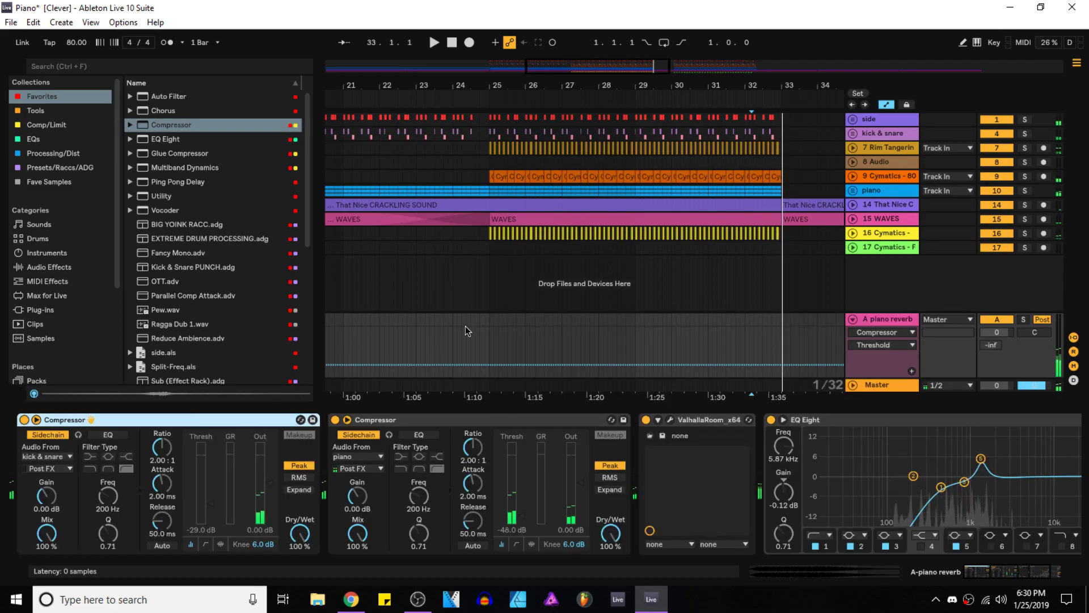
pyautogui.press('Delete')
pyautogui.press('space')
# Step: Hide the device view, fold the piano reverb return and save the set
pyautogui.hotkey('ctrl', 'alt', 'l')
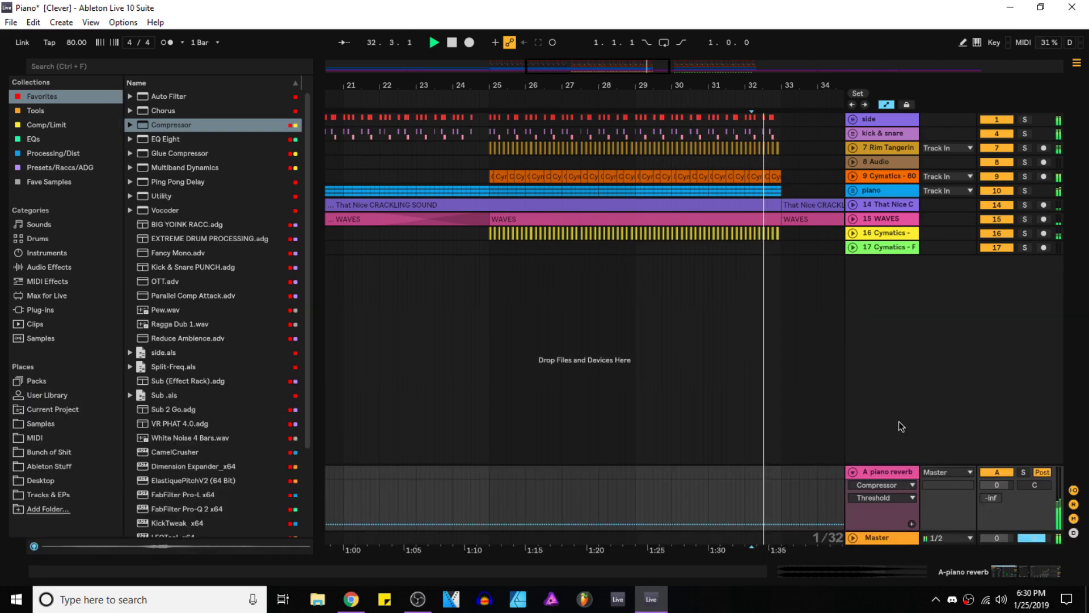
pyautogui.click(852, 472)
pyautogui.scroll(-5, 537, 358)
pyautogui.hotkey('ctrl', 's')
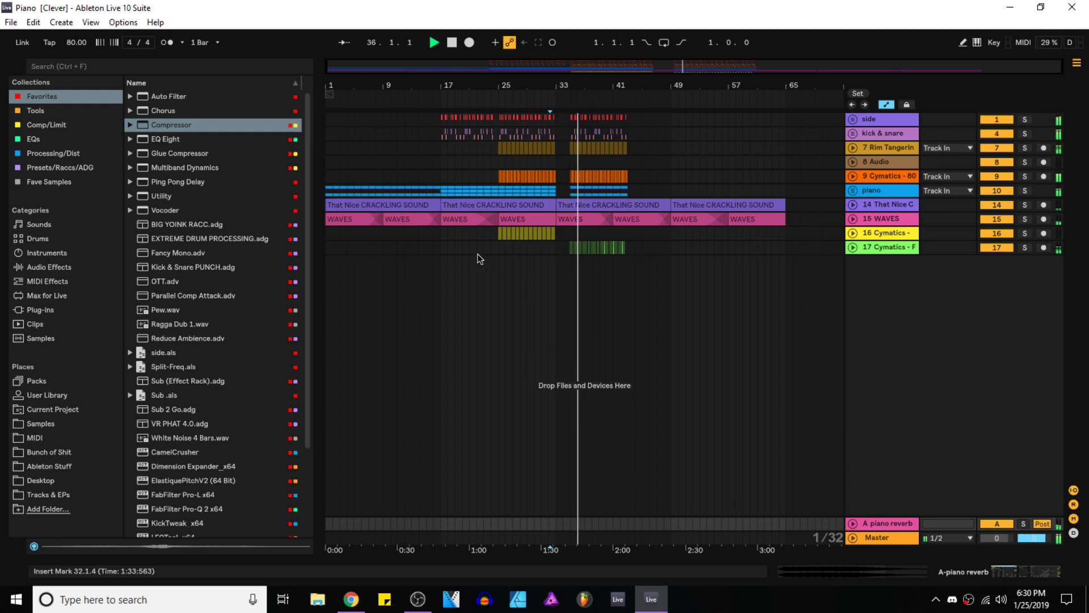
# Step: Play the full mix from just before bar 28
pyautogui.click(518, 247)
pyautogui.press('space')
pyautogui.press('space')
# Step: Copy the first 808 clip of bar 35 to 34.4 and lengthen the copy to one beat, ending at bar 35
pyautogui.scroll(5, 540, 241)
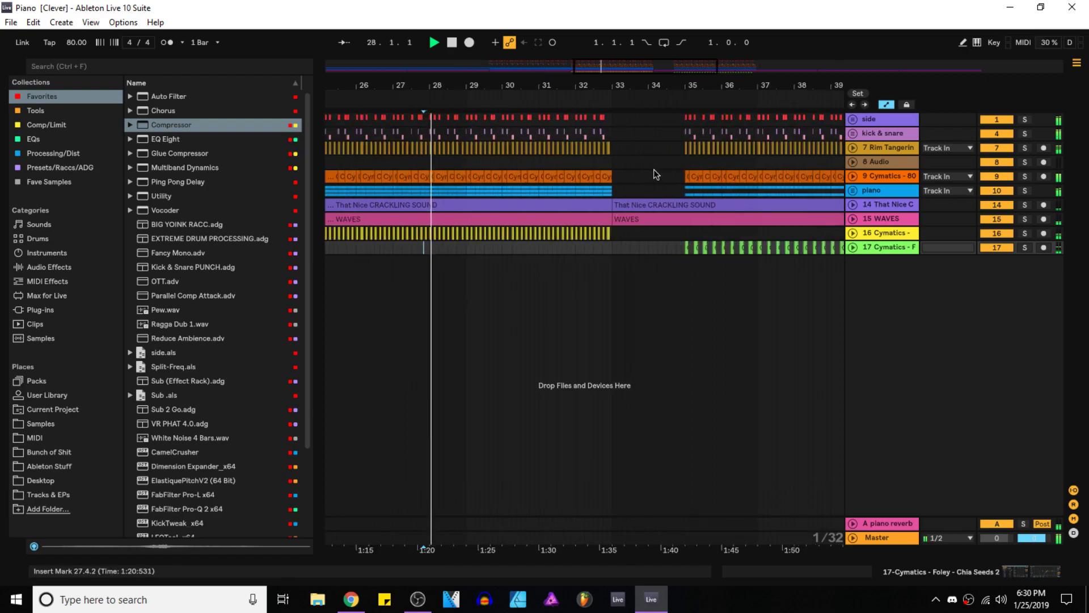
pyautogui.click(853, 176)
pyautogui.scroll(6, 673, 203)
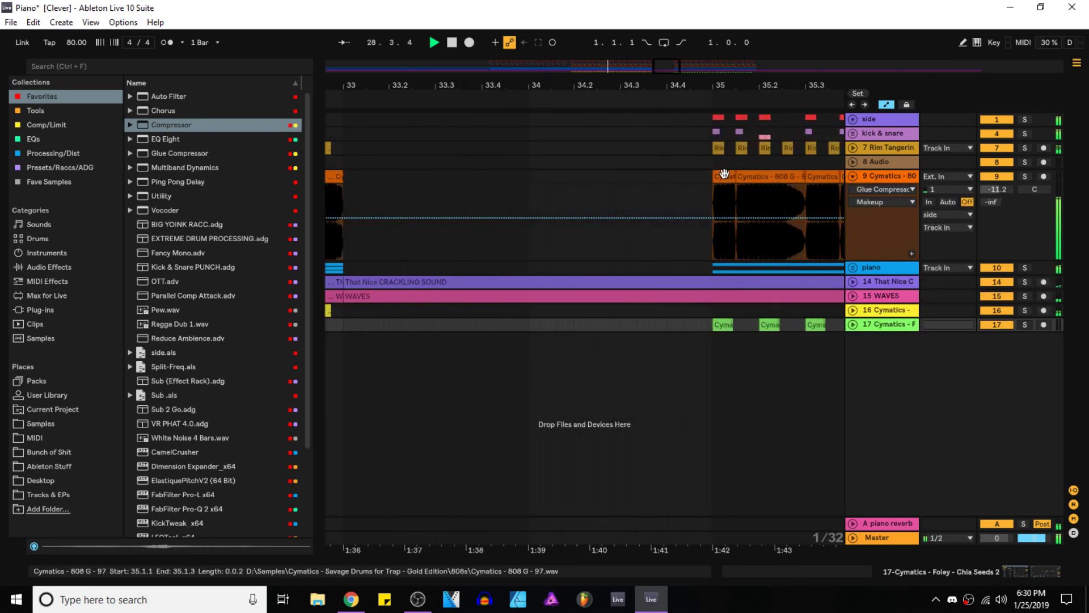
pyautogui.click(724, 173)
pyautogui.scroll(2, 670, 182)
pyautogui.click(699, 180)
pyautogui.hotkey('ctrl', 'v')
pyautogui.hotkey('ctrl', 'z')
pyautogui.click(667, 179)
pyautogui.hotkey('ctrl', 'v')
pyautogui.moveTo(703, 176); pyautogui.dragTo(734, 176)
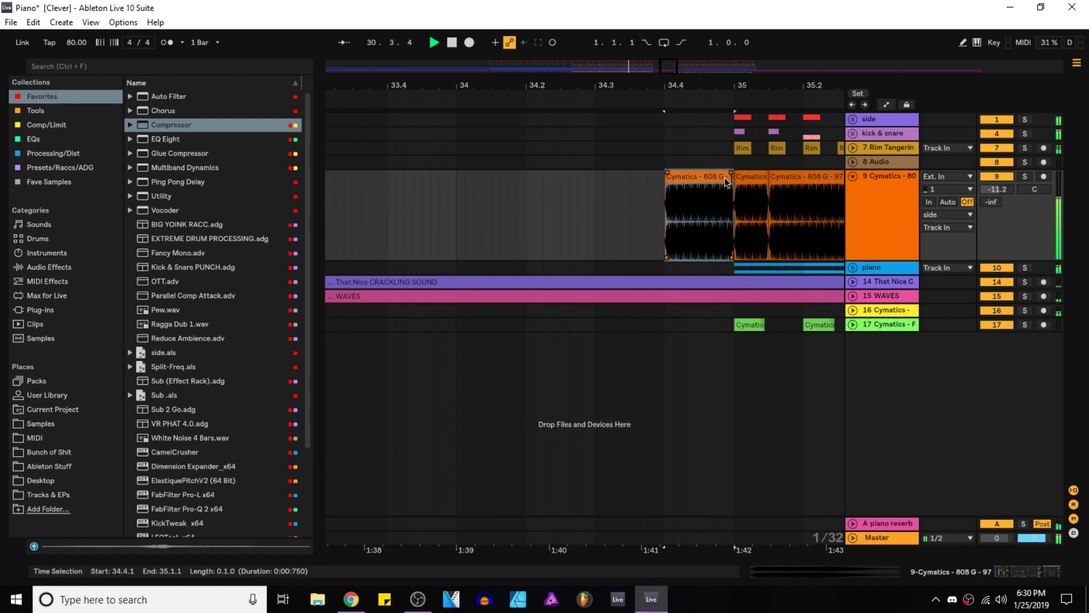
# Step: Draw a transposition modulation envelope on the 808 clip at 34.4, gliding from 0 st downward to the clip's end
pyautogui.doubleClick(729, 179)
pyautogui.click(32, 547)
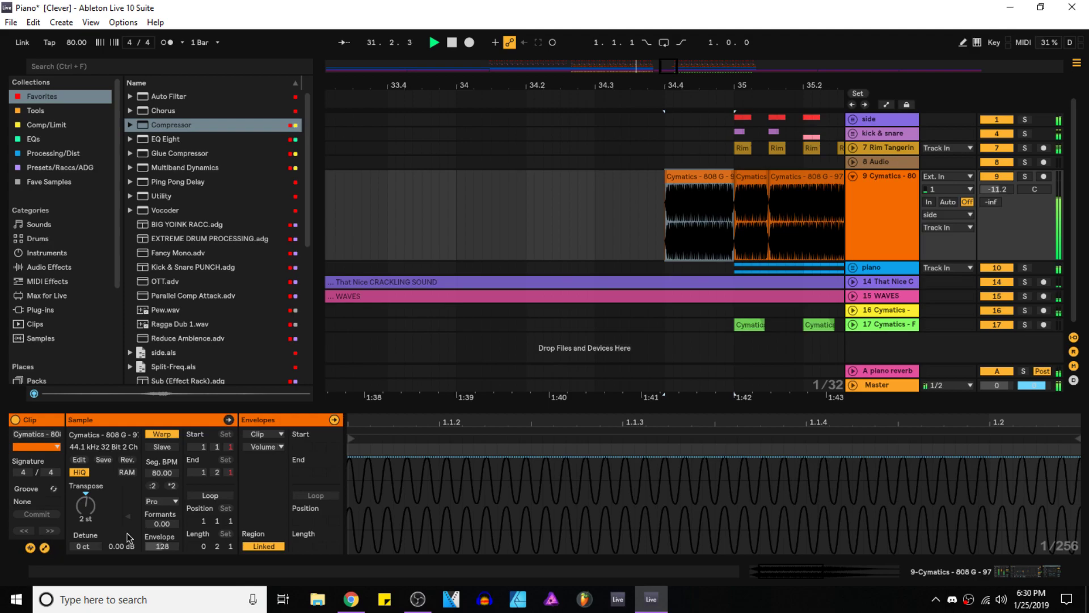
pyautogui.click(279, 447)
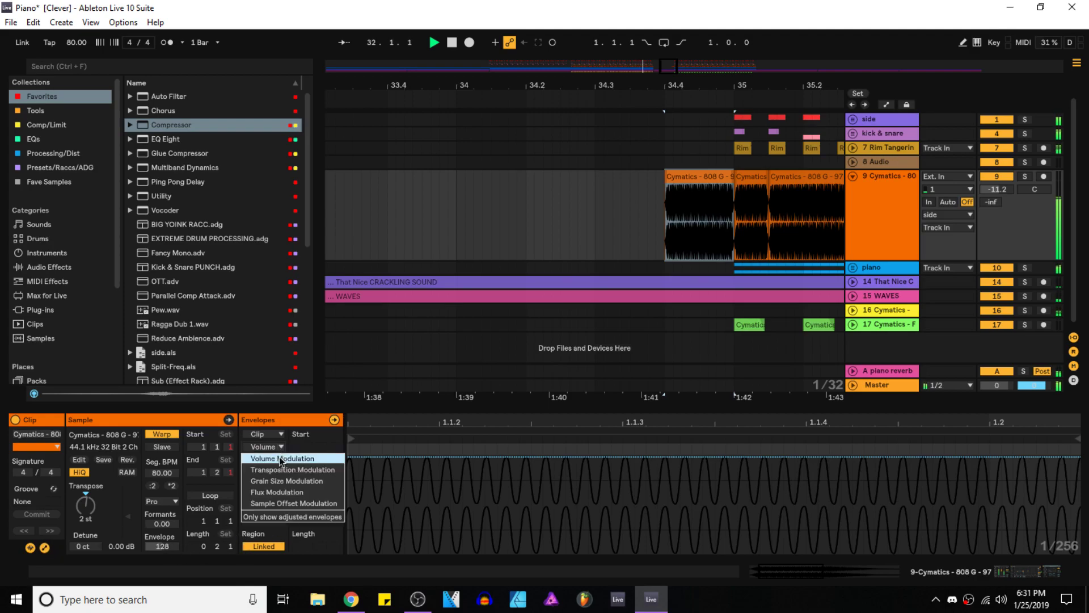
pyautogui.click(283, 471)
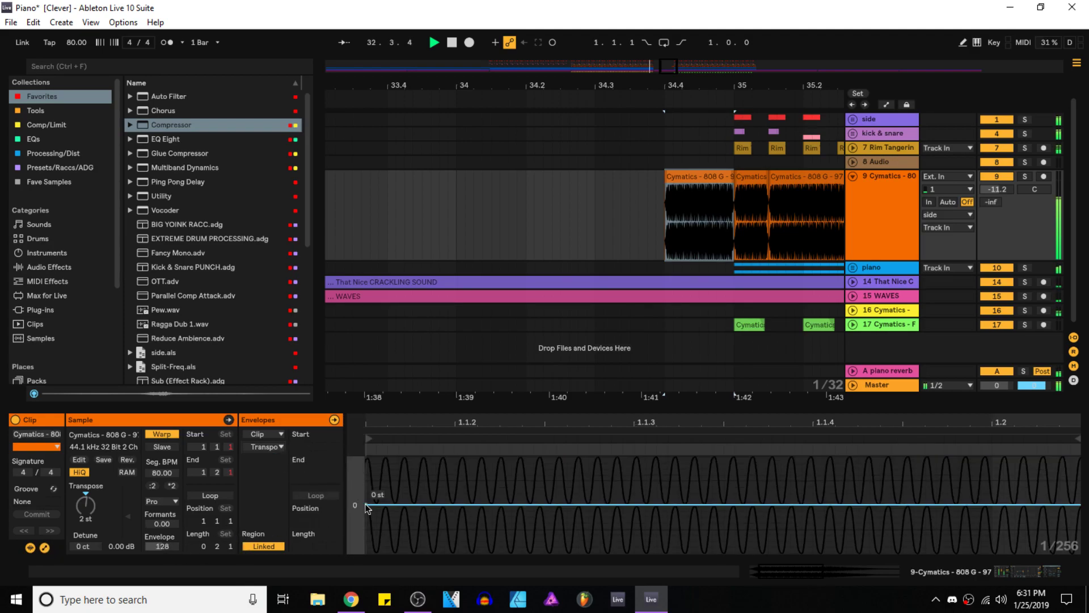
pyautogui.moveTo(1081, 505); pyautogui.dragTo(1082, 559)
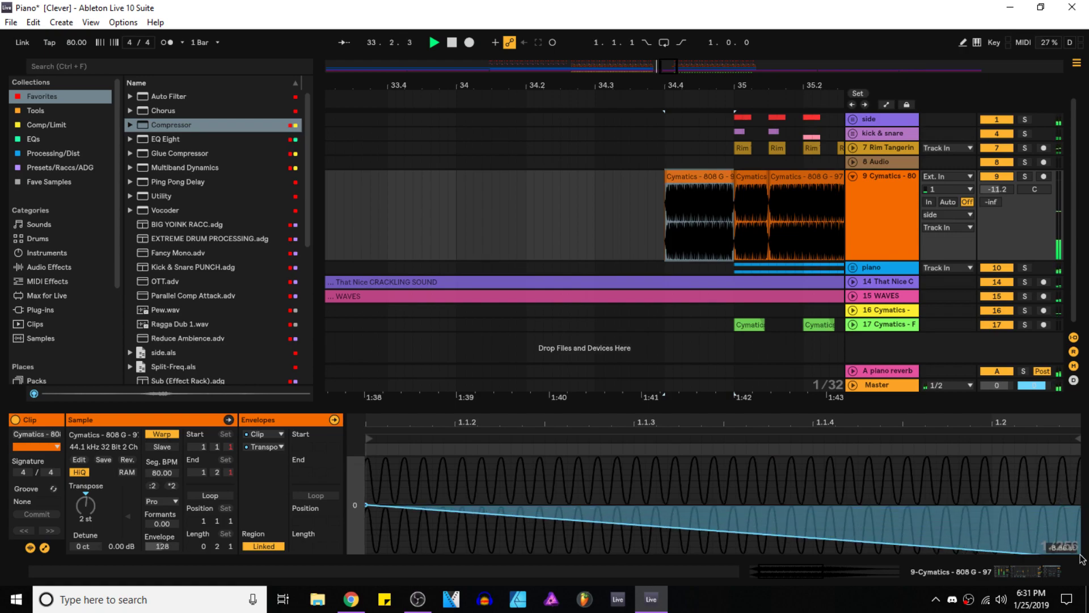
pyautogui.click(1038, 573)
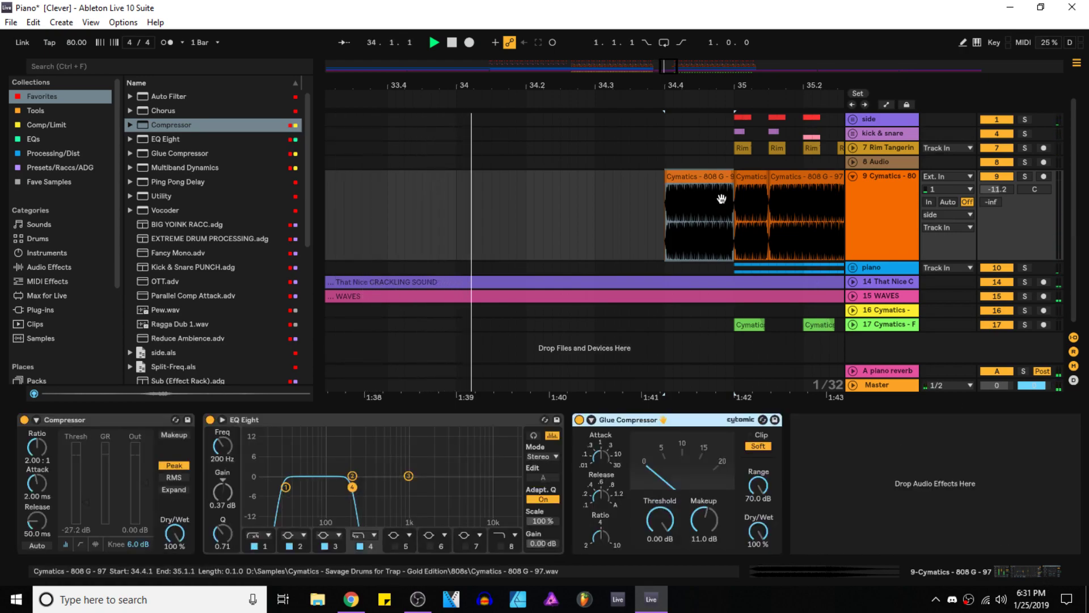
# Step: Add a long fade-out to the 808 clip at 34.4 and play from 34.3.4
pyautogui.click(714, 177)
pyautogui.scroll(-2, 543, 192)
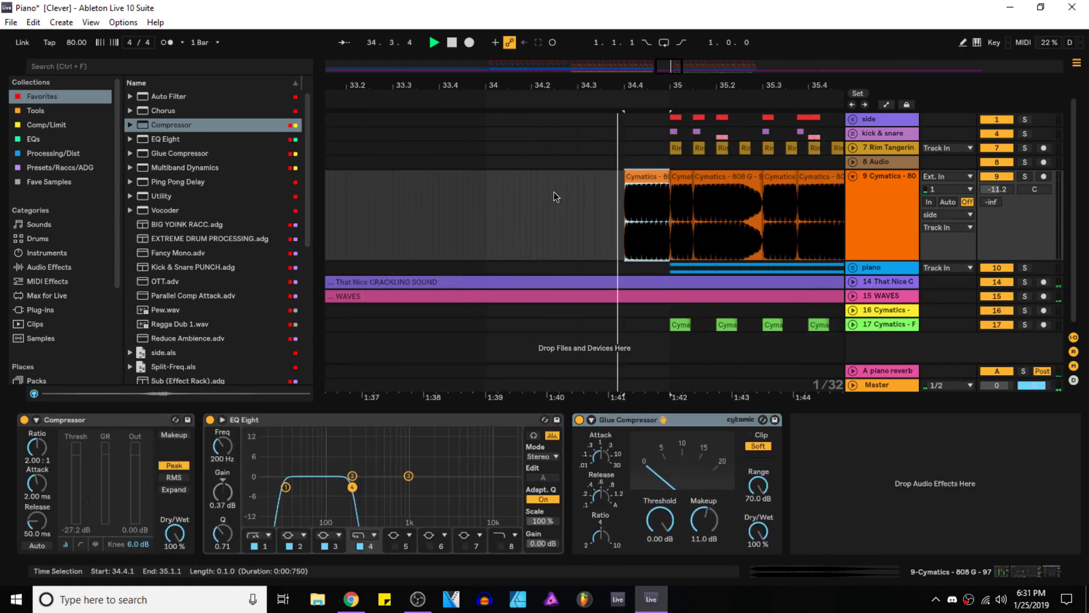
pyautogui.press('space')
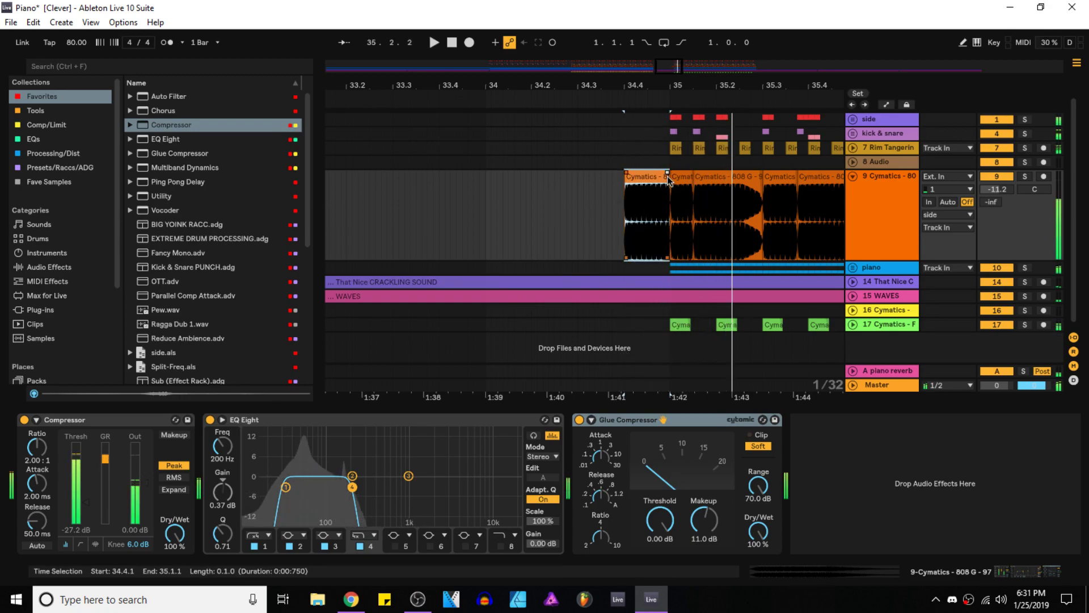
pyautogui.moveTo(669, 171); pyautogui.dragTo(642, 168)
pyautogui.click(620, 180)
pyautogui.press('space')
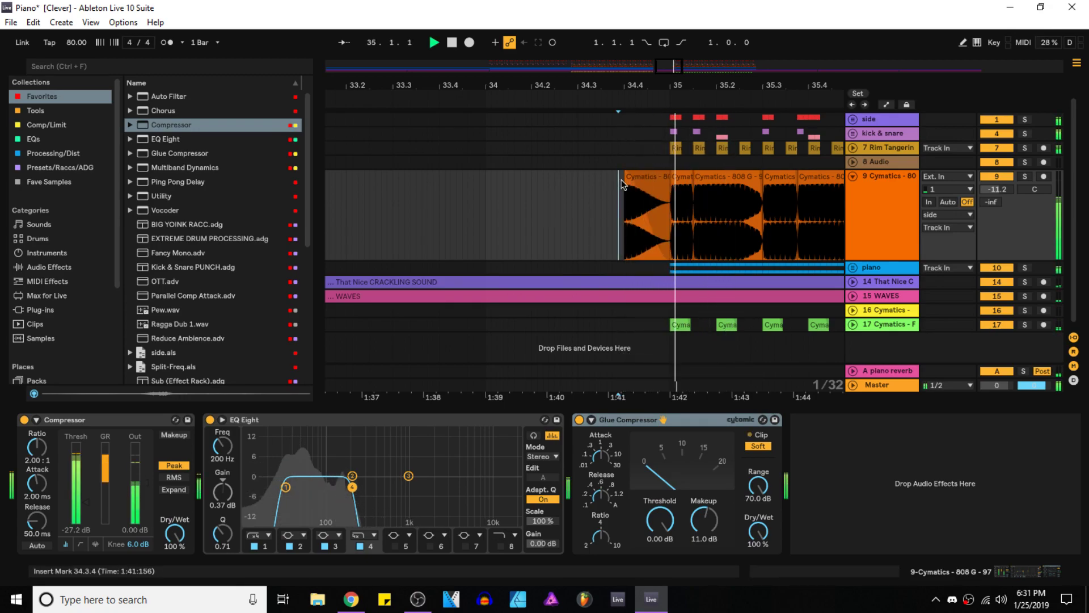
# Step: Save the set and hide the device view
pyautogui.scroll(-5, 479, 254)
pyautogui.hotkey('ctrl', 's')
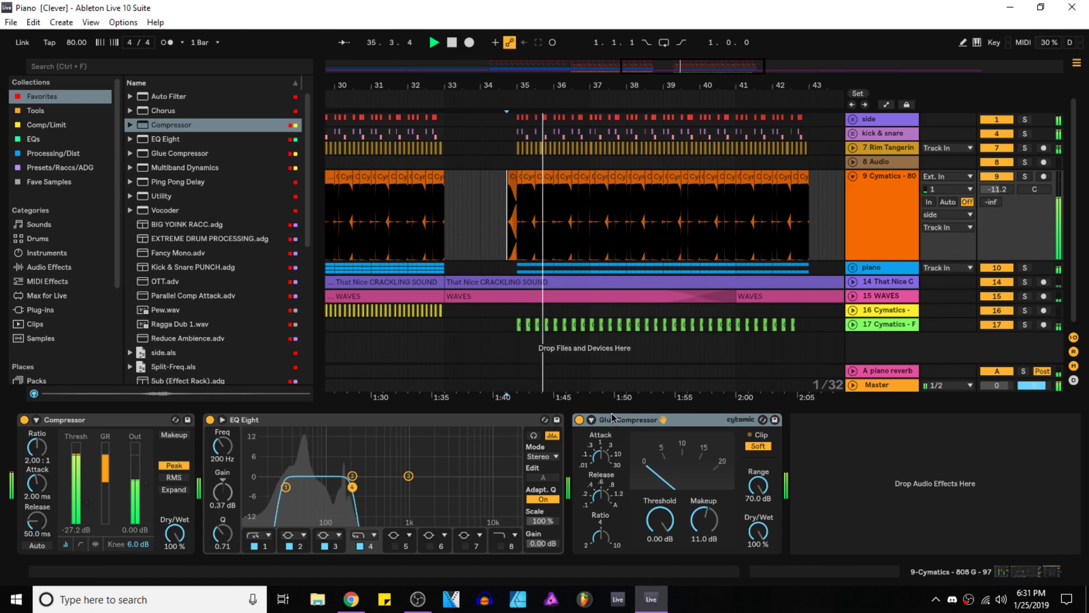
pyautogui.hotkey('ctrl', 'alt', 'l')
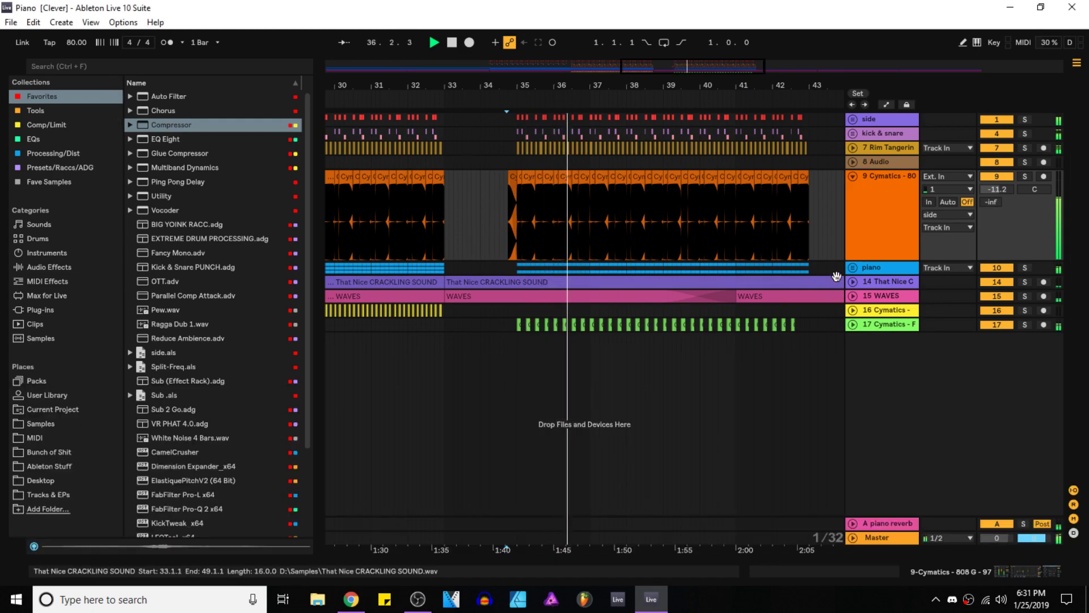
# Step: Duplicate the piano group track together with its clips
pyautogui.click(853, 267)
pyautogui.click(563, 326)
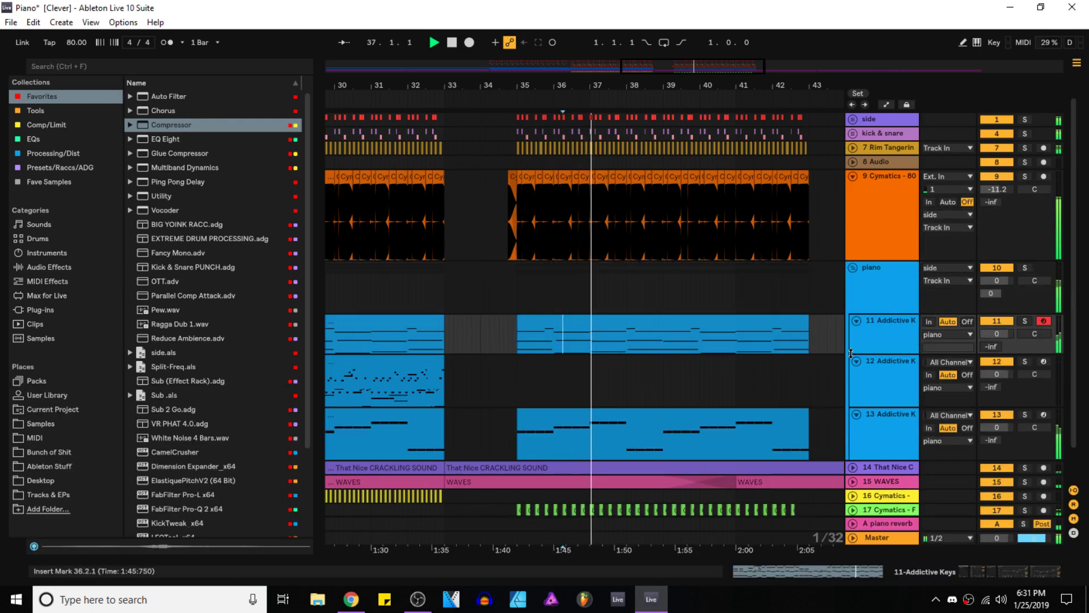
pyautogui.click(720, 321)
pyautogui.keyDown('shift'); pyautogui.click(744, 415); pyautogui.keyUp('shift')
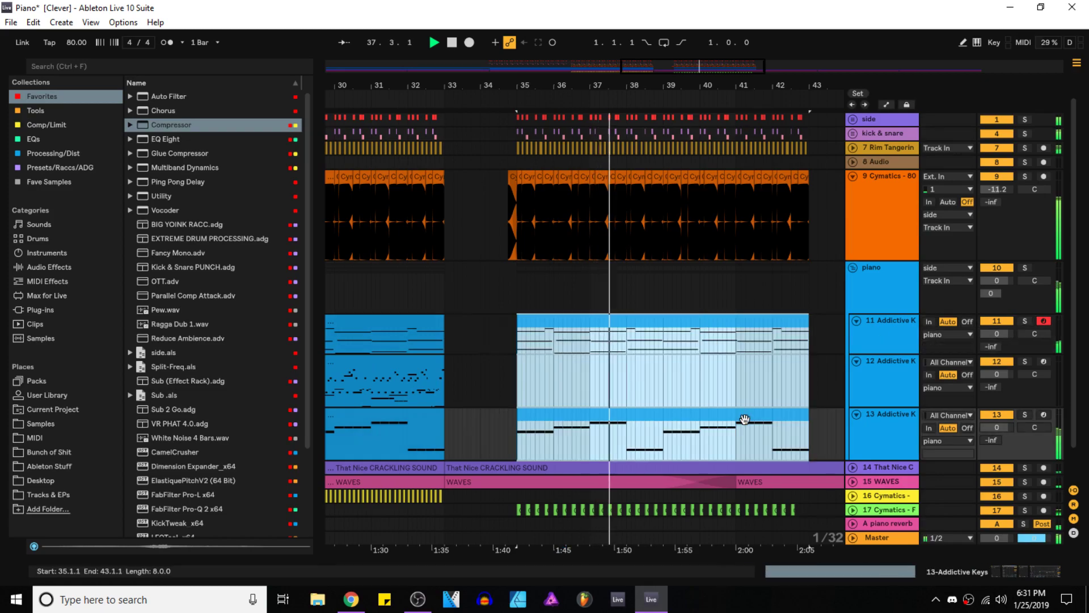
pyautogui.click(854, 267)
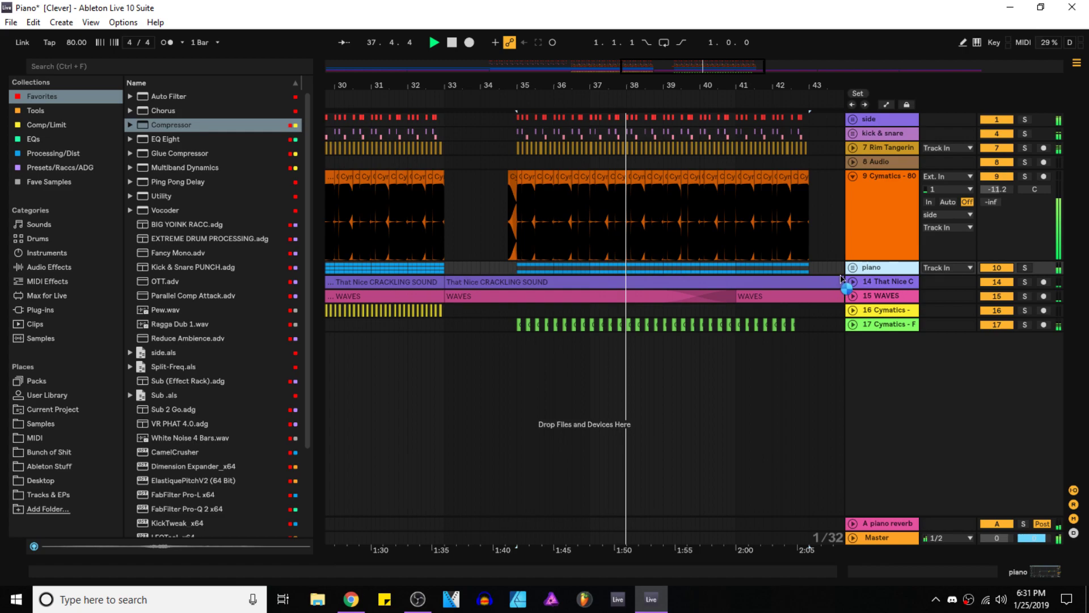
pyautogui.hotkey('ctrl', 'd')
pyautogui.press('-')
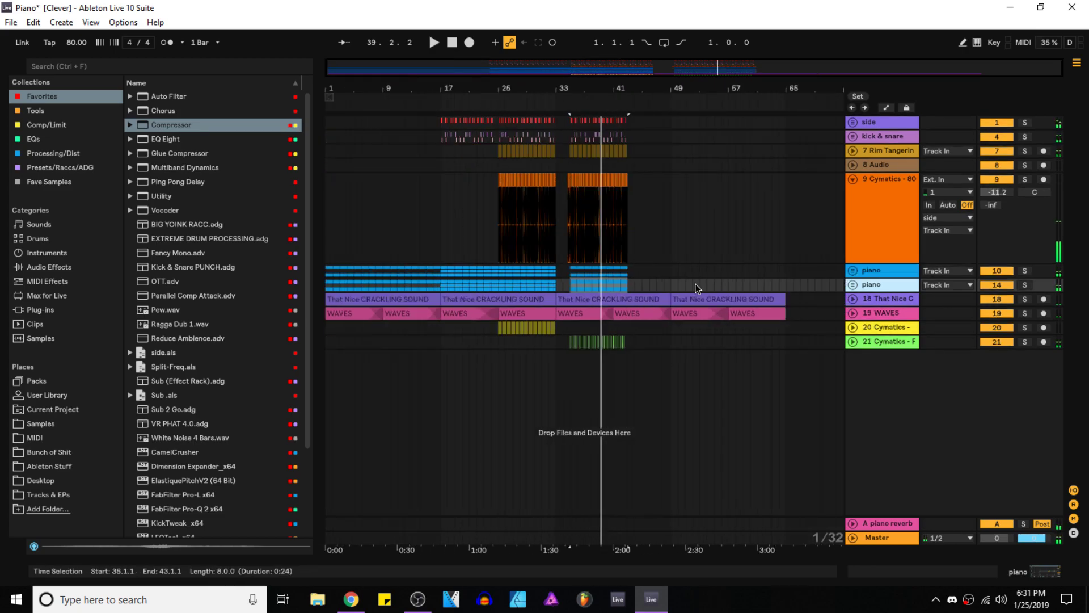
# Step: Clear the duplicate piano group's clips before bar 35 and the original piano group's clips from bar 35 to 43
pyautogui.moveTo(563, 288); pyautogui.dragTo(283, 298)
pyautogui.press('Delete')
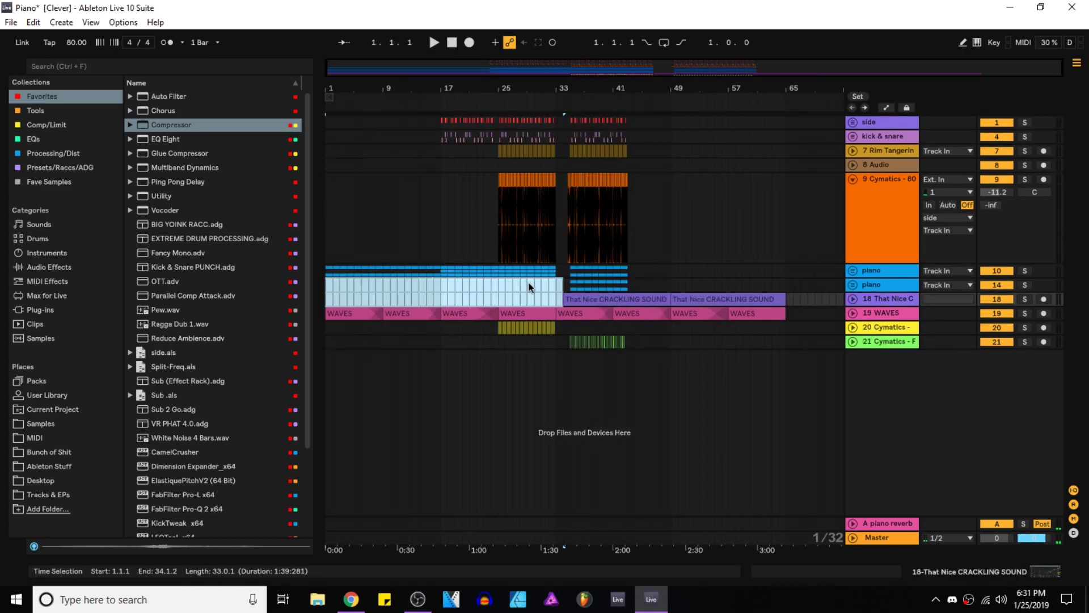
pyautogui.moveTo(564, 285); pyautogui.dragTo(328, 288)
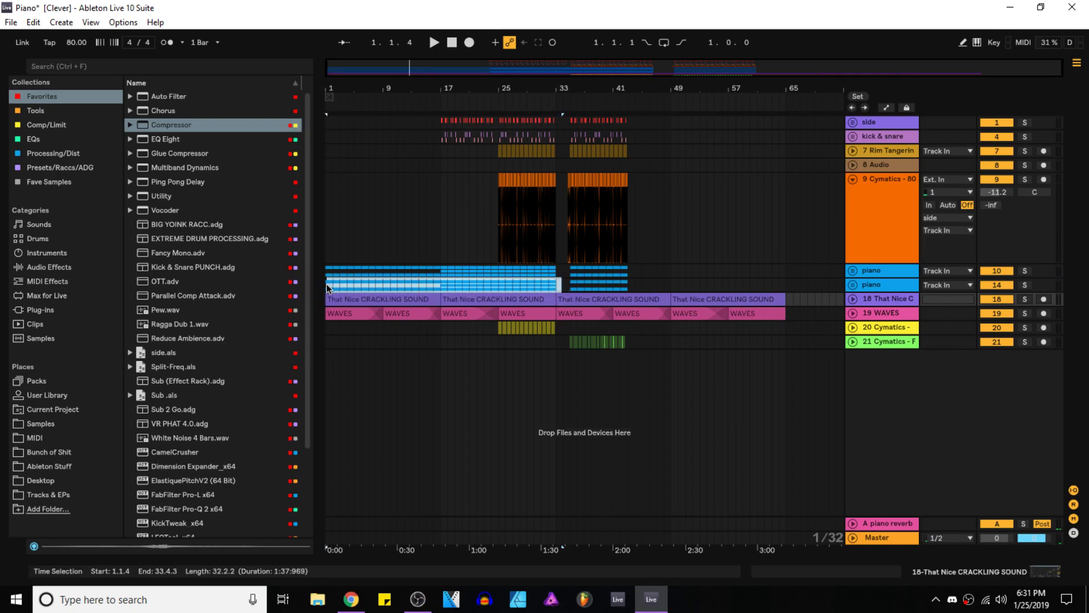
pyautogui.press('Delete')
pyautogui.click(566, 285)
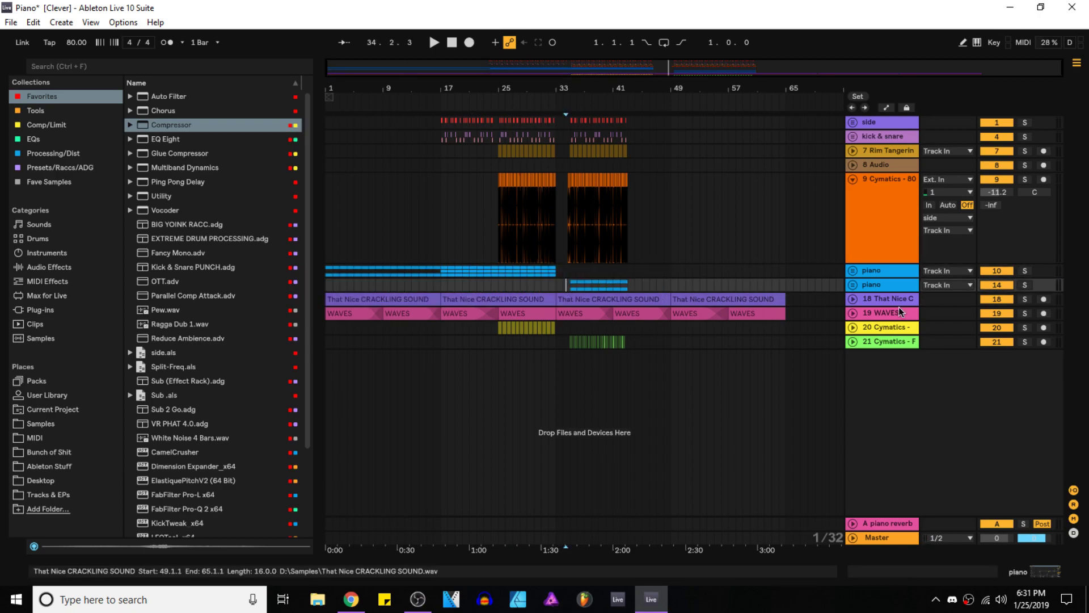
# Step: Solo the duplicate piano group, play from 34.2.3 and unfold its tracks
pyautogui.click(1025, 286)
pyautogui.press('space')
pyautogui.scroll(3, 654, 304)
pyautogui.click(852, 285)
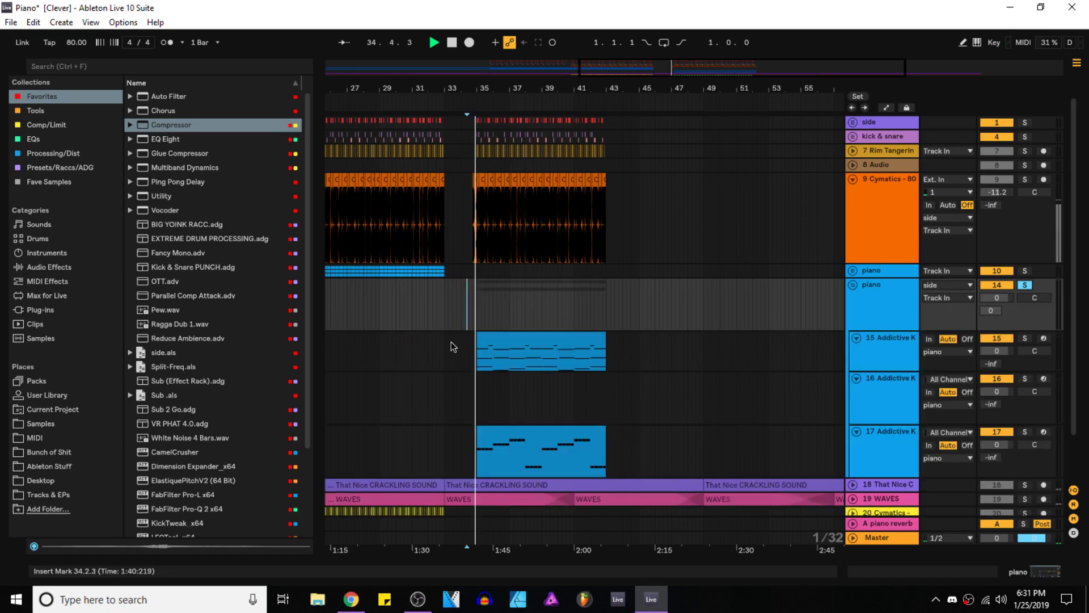
# Step: Look at the Addictive Keys instrument on track 15 of the duplicate group and close its window
pyautogui.scroll(3, 472, 340)
pyautogui.click(543, 338)
pyautogui.doubleClick(874, 349)
pyautogui.click(48, 419)
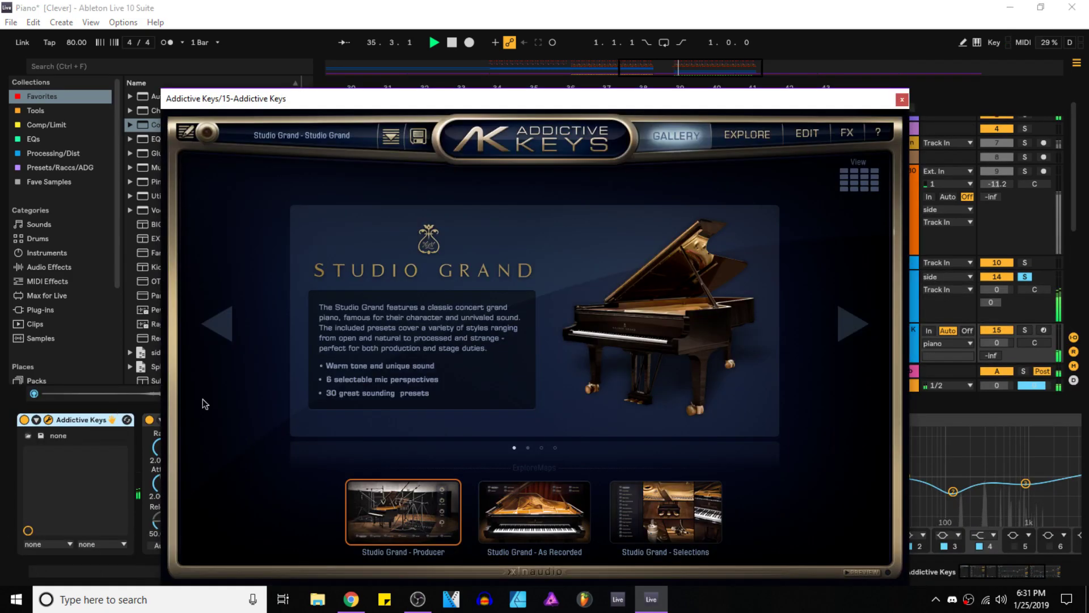
pyautogui.moveTo(817, 99); pyautogui.dragTo(586, 59)
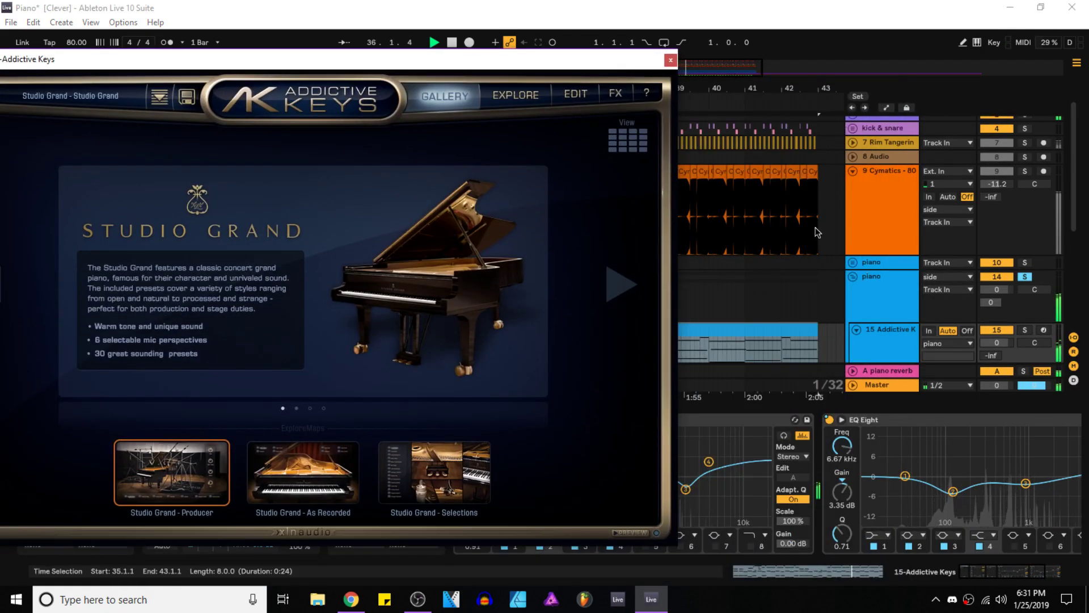
pyautogui.click(671, 60)
# Step: Rename the duplicate piano group as rhodes
pyautogui.click(883, 281)
pyautogui.hotkey('ctrl', 'r')
pyautogui.write('phodes')
pyautogui.press('Return')
# Step: Duplicate the Compressor on the piano reverb return and set the copy's sidechain source to rhodes
pyautogui.click(880, 385)
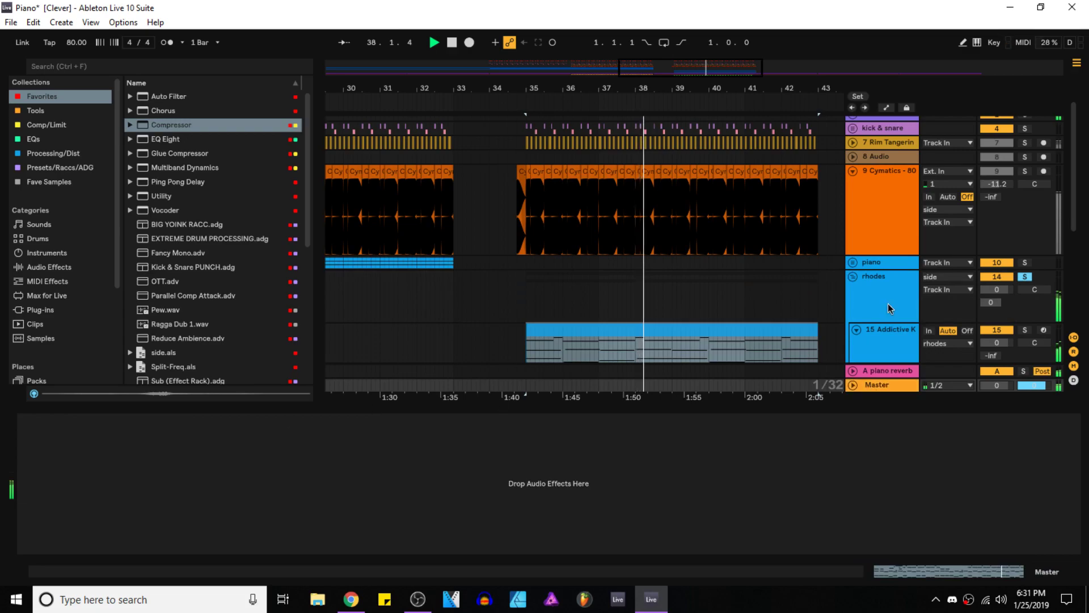
pyautogui.click(908, 280)
pyautogui.click(891, 370)
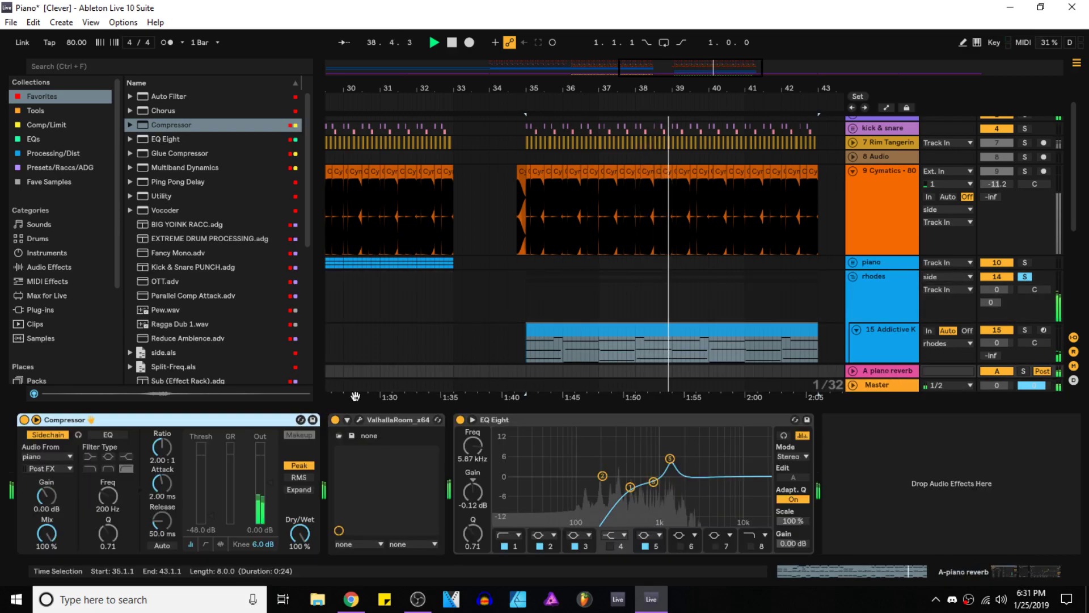
pyautogui.hotkey('ctrl', 'd')
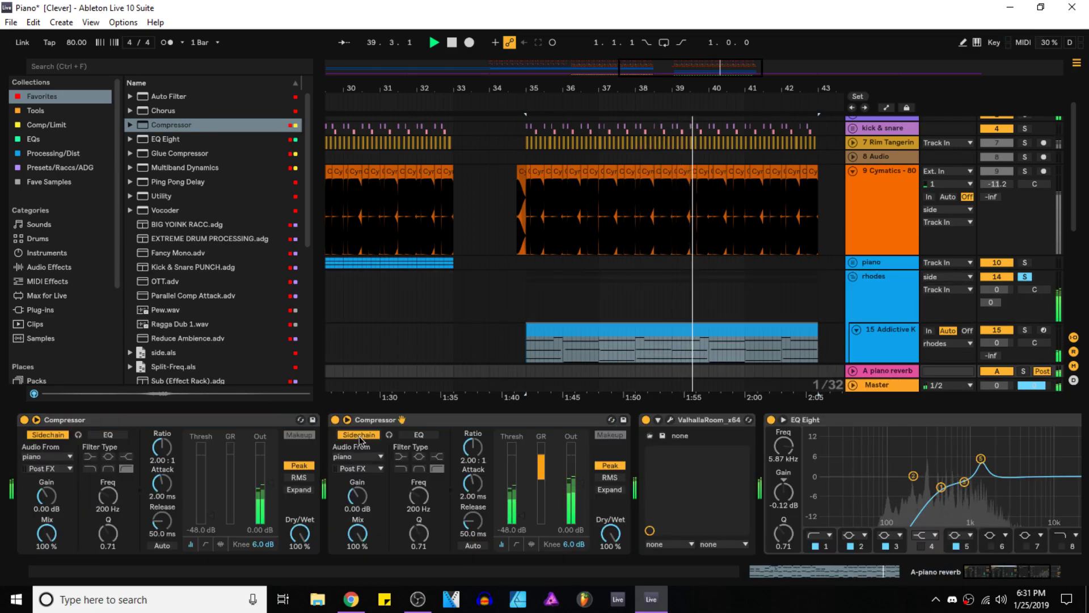
pyautogui.click(365, 457)
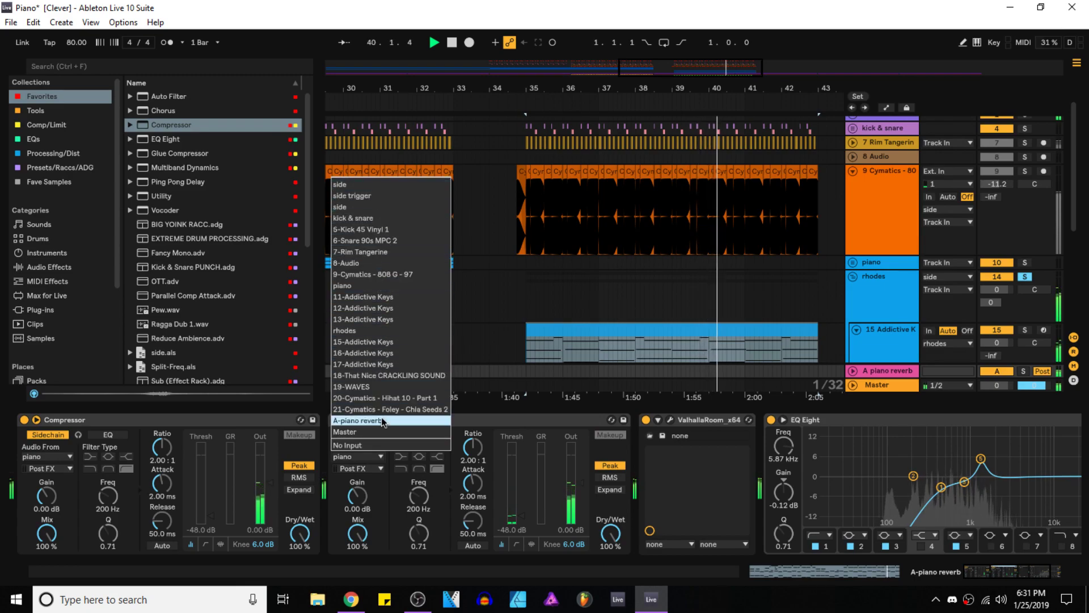
pyautogui.click(361, 333)
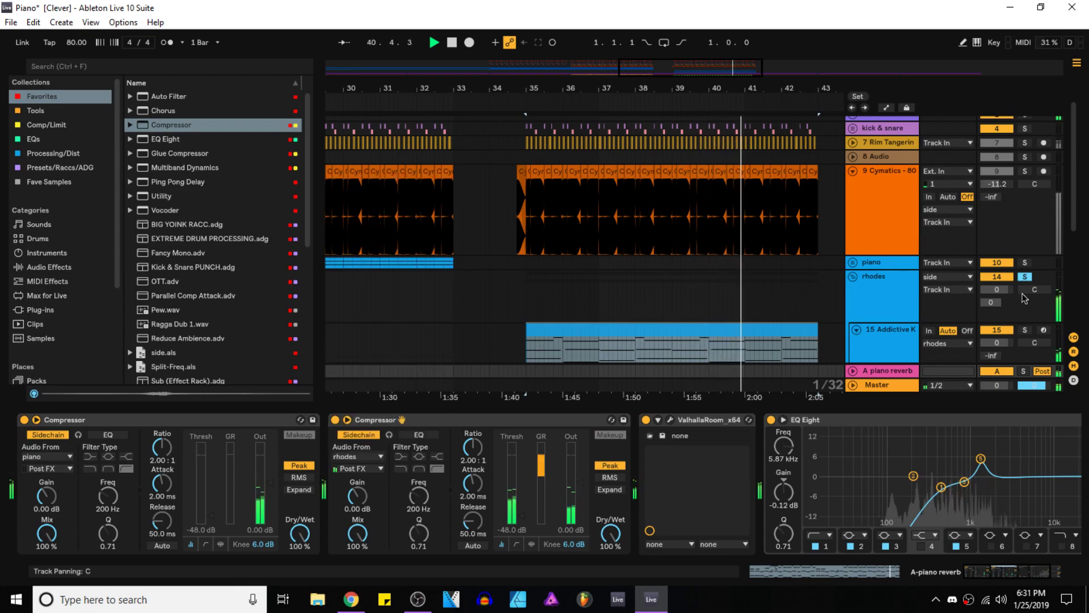
# Step: Load the Mark One - Producer electric piano in Addictive Keys on track 15 of the rhodes group and audition it
pyautogui.click(881, 287)
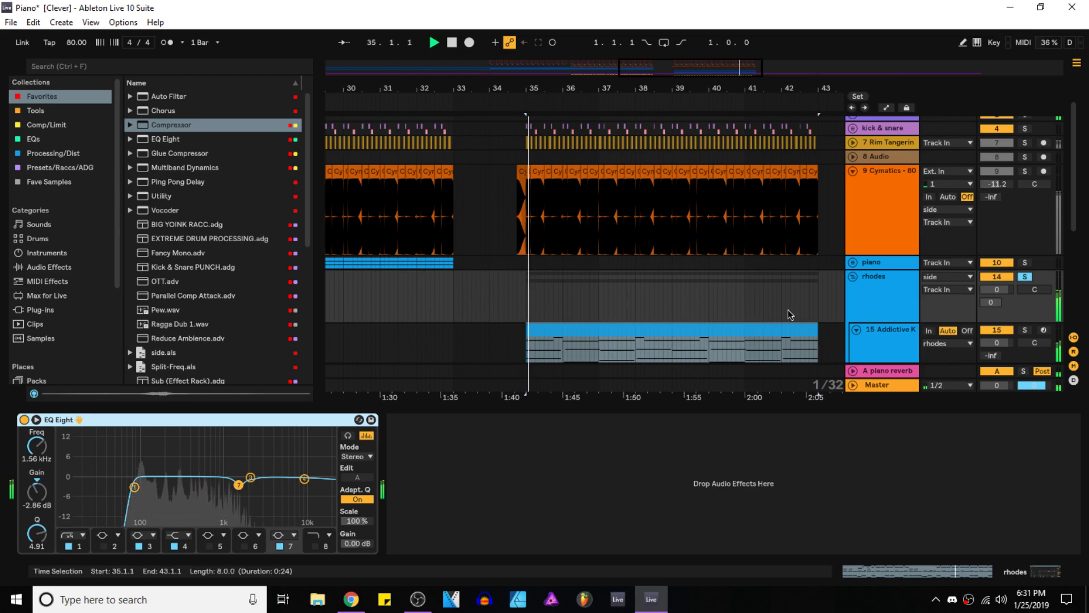
pyautogui.scroll(-2, 881, 284)
pyautogui.click(880, 257)
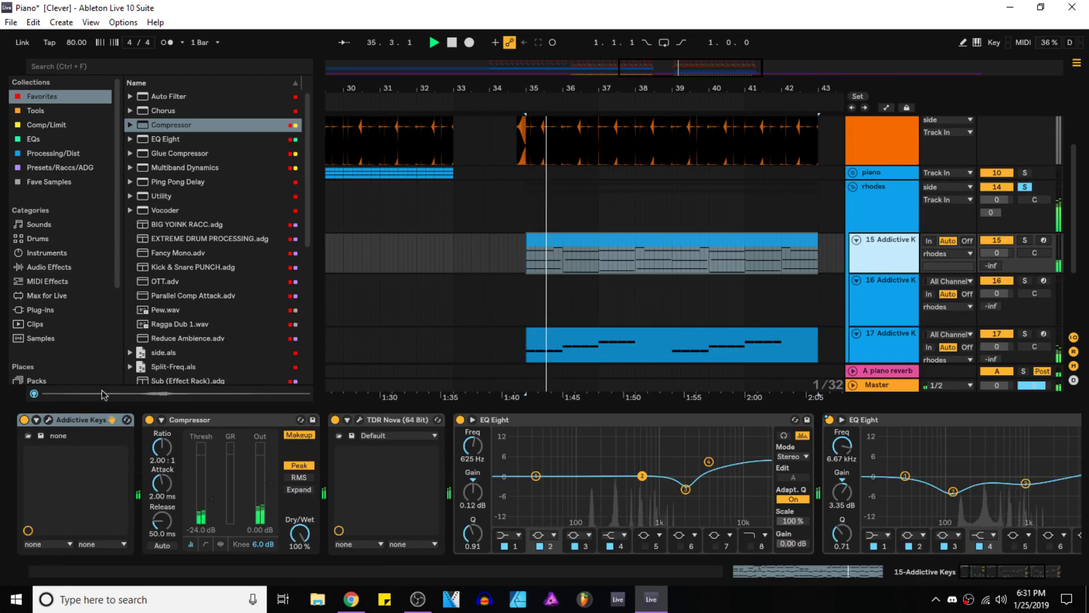
pyautogui.click(49, 421)
pyautogui.press('space')
pyautogui.click(691, 284)
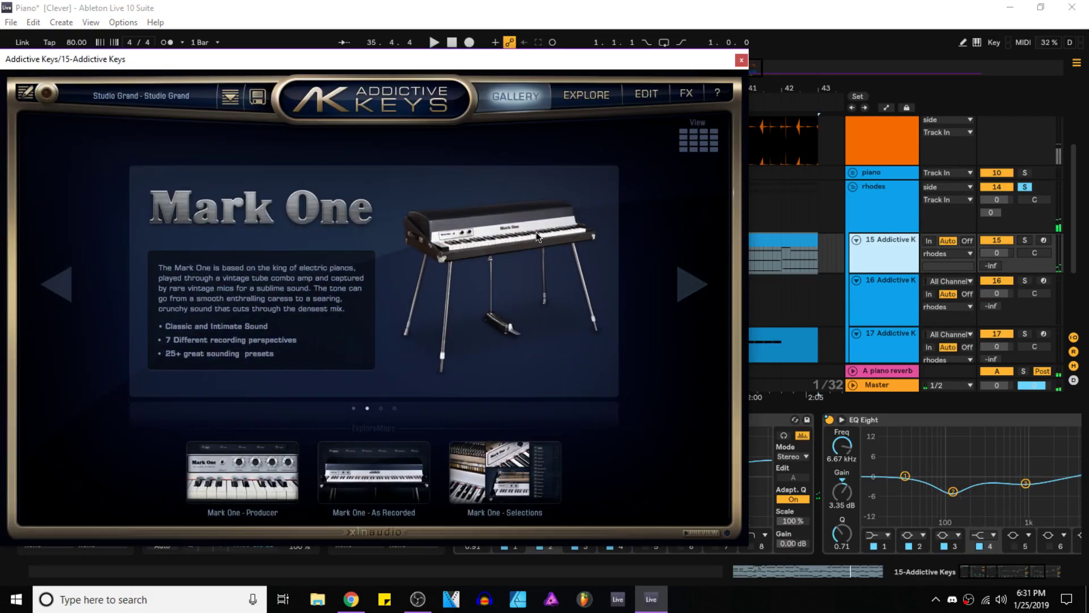
pyautogui.click(273, 472)
pyautogui.press('space')
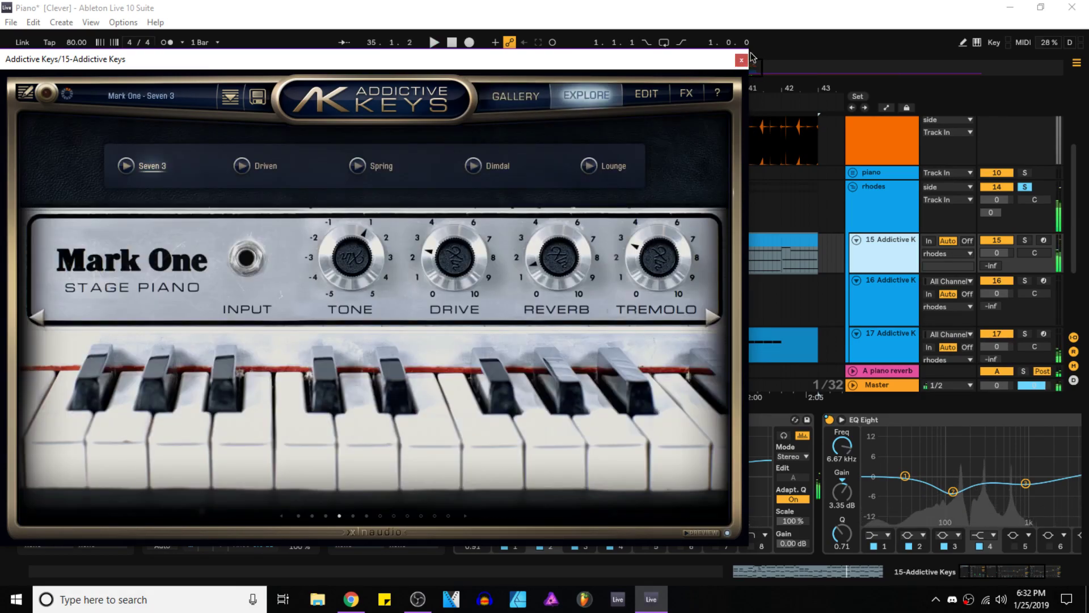
pyautogui.press('space')
pyautogui.click(741, 59)
# Step: Load the Mark One electric piano with the Amp Mix preset in Addictive Keys on track 17 and play it
pyautogui.scroll(-2, 691, 307)
pyautogui.click(691, 307)
pyautogui.click(50, 420)
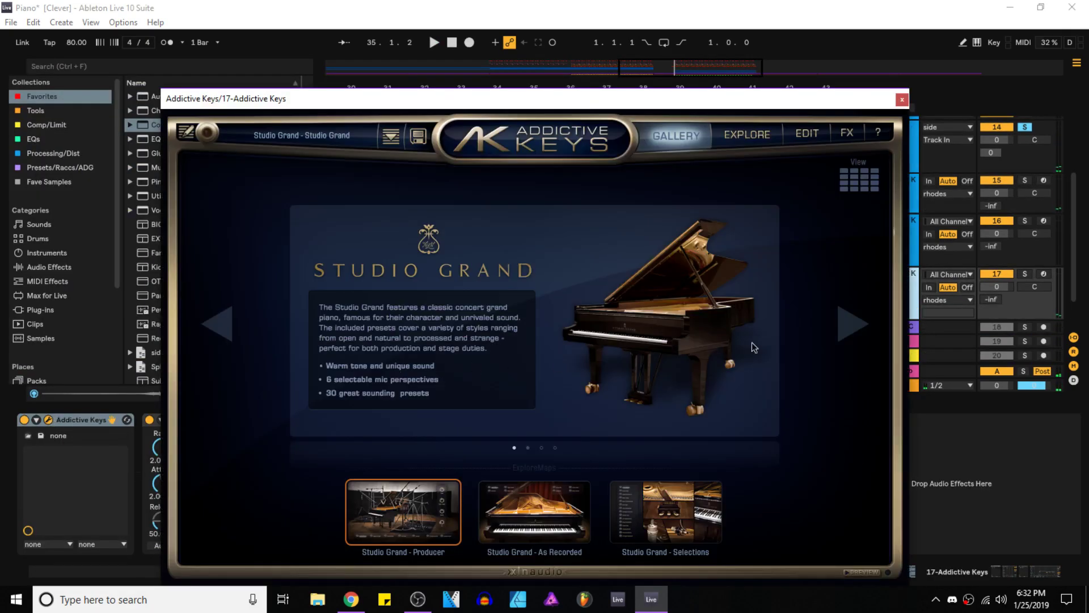
pyautogui.click(842, 333)
pyautogui.click(430, 521)
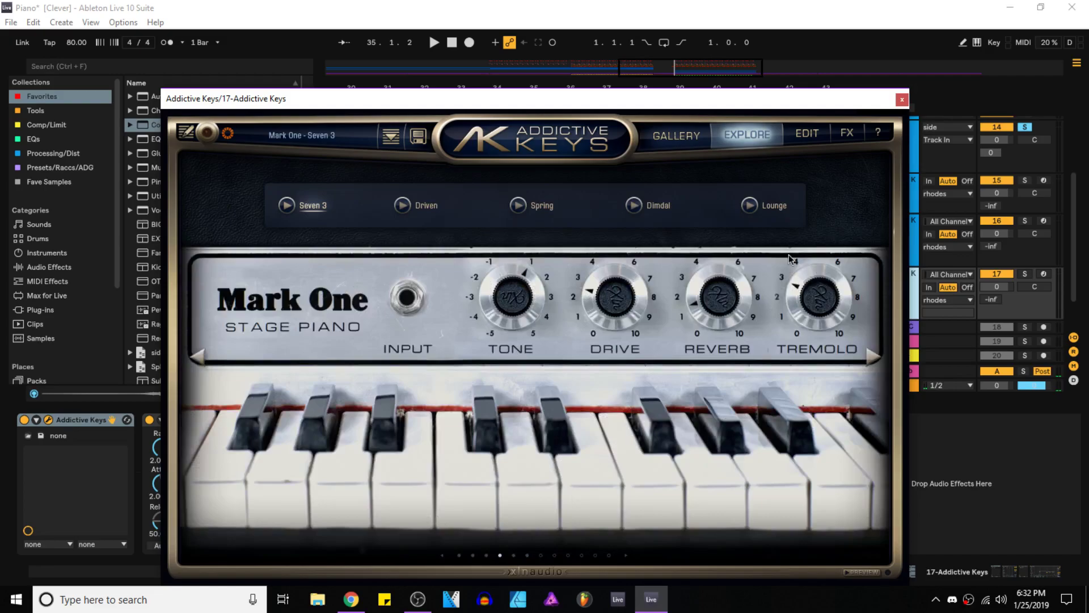
pyautogui.click(874, 355)
pyautogui.click(874, 356)
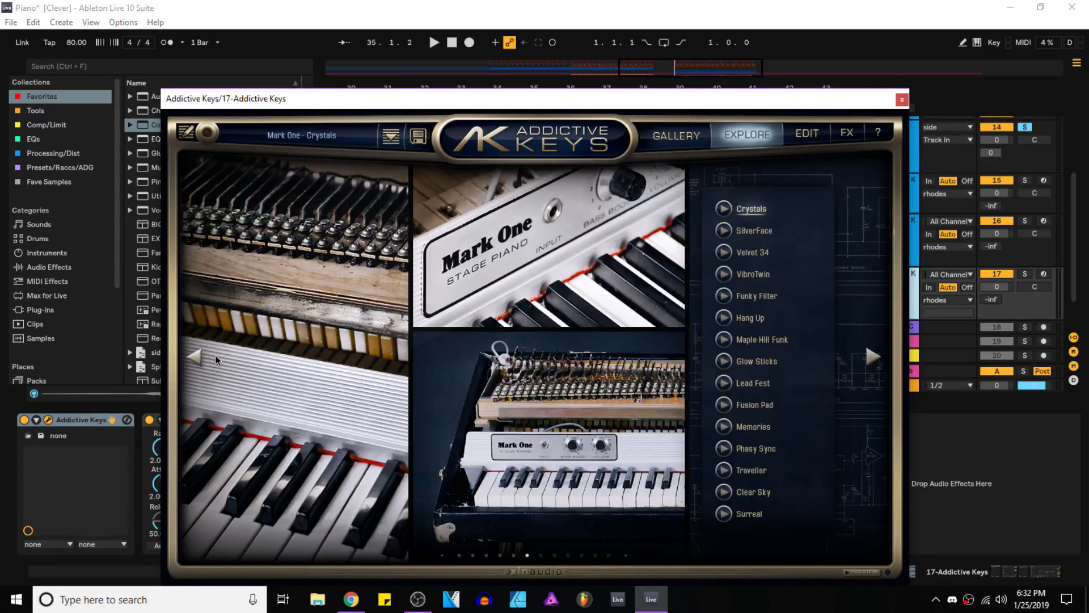
pyautogui.click(196, 356)
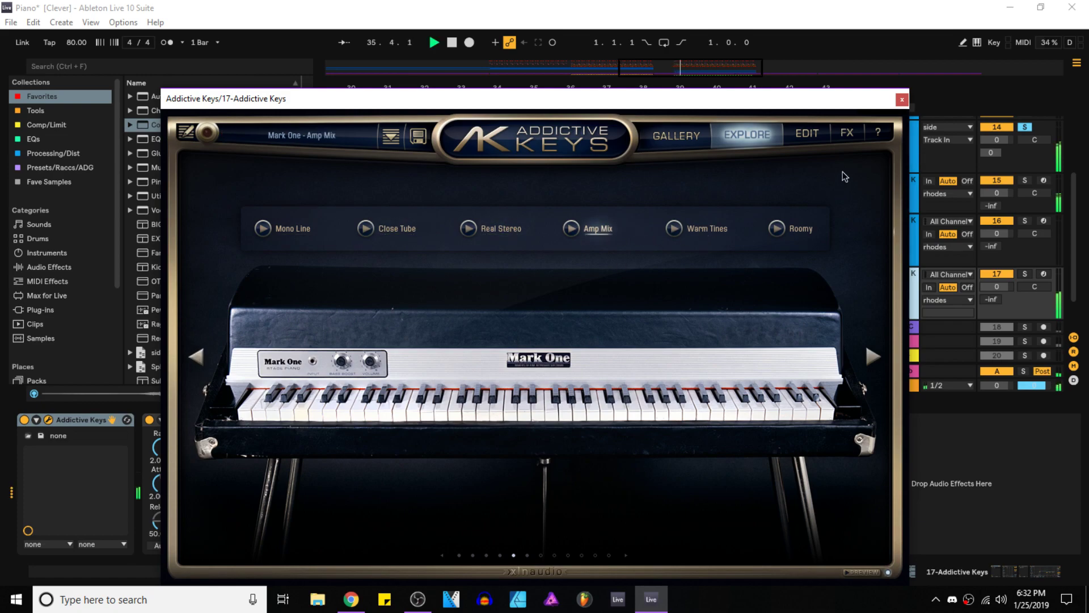
pyautogui.click(901, 101)
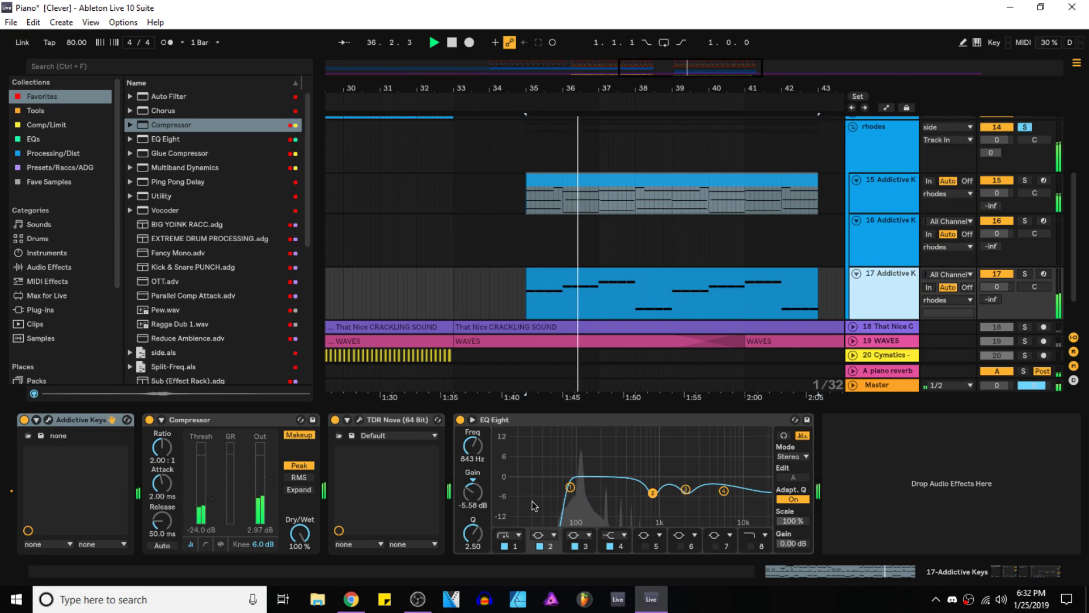
# Step: Enable band 5 of track 17's EQ Eight and cut about 6.6 dB at about 116 Hz
pyautogui.click(646, 546)
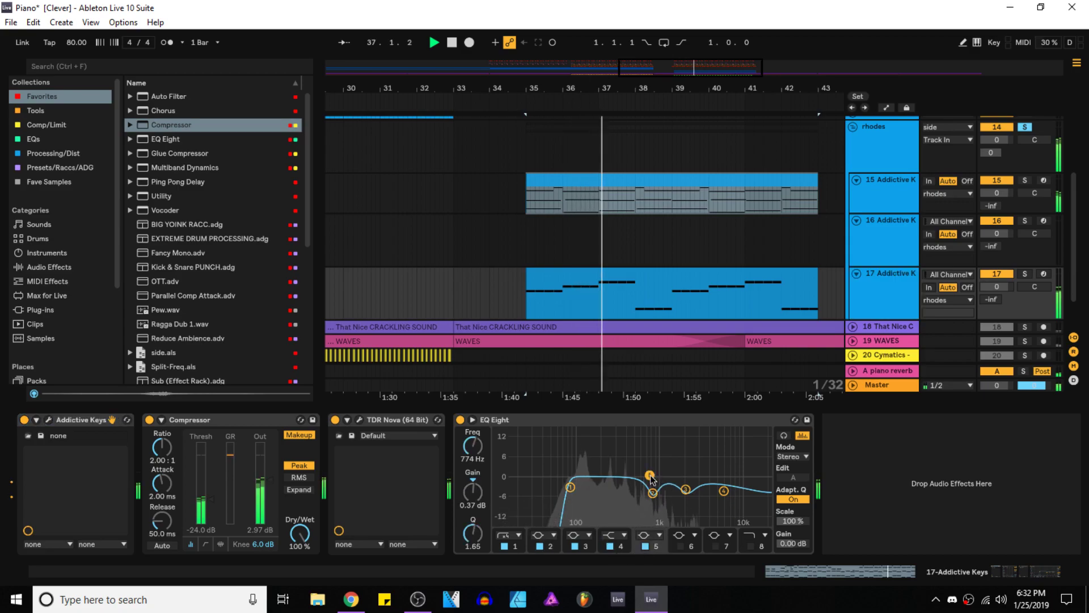
pyautogui.moveTo(588, 481); pyautogui.dragTo(584, 496)
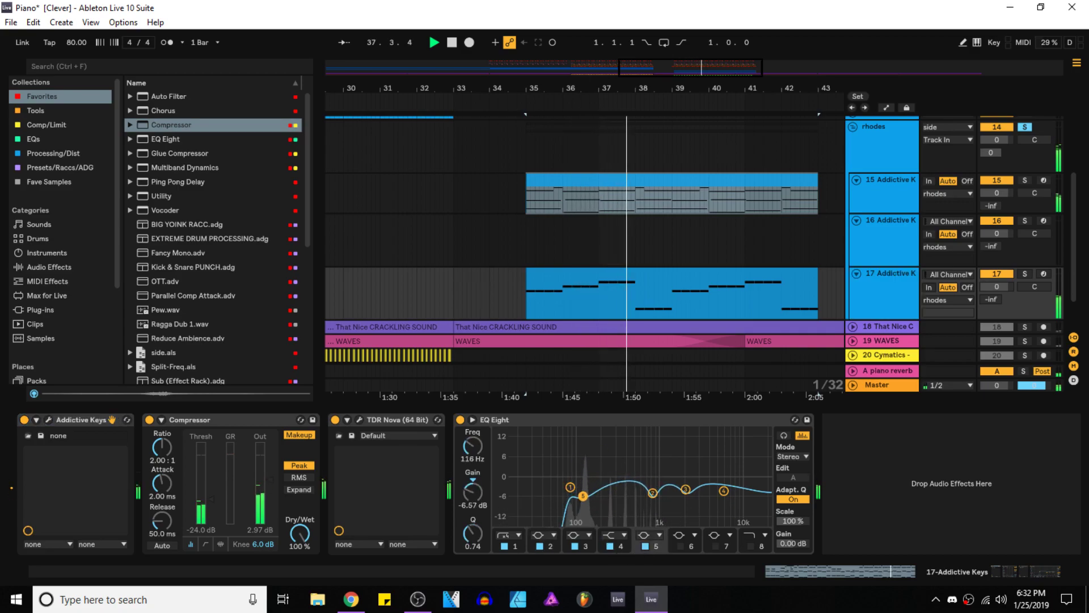
# Step: Solo track 15, audition its Mark One presets, choose Lounge and lower the tremolo to about 4
pyautogui.click(892, 190)
pyautogui.press('space')
pyautogui.press('space')
pyautogui.click(1025, 180)
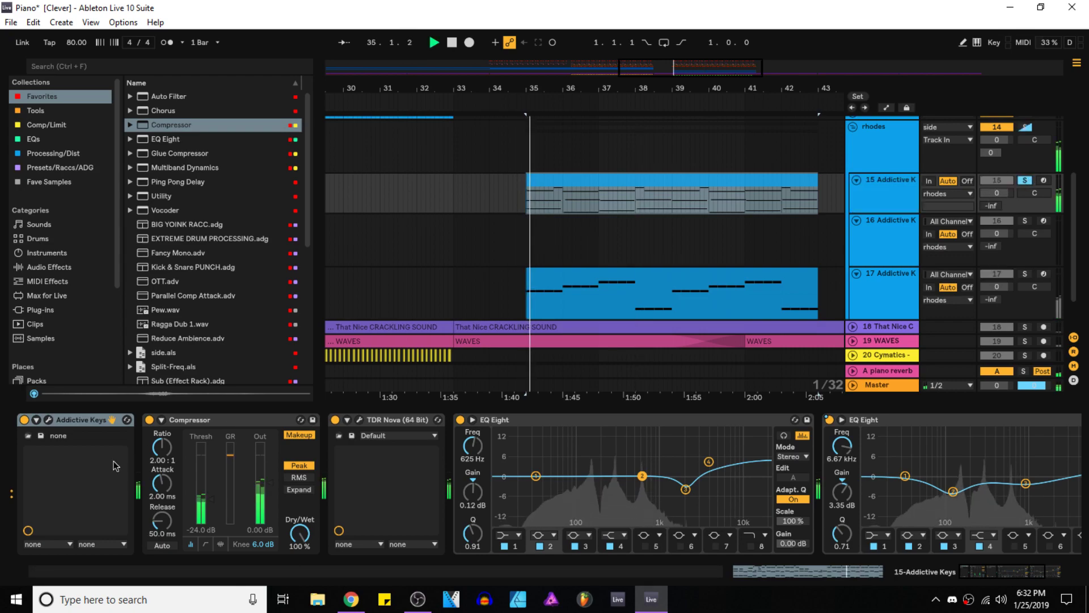
pyautogui.click(48, 421)
pyautogui.click(266, 166)
pyautogui.click(382, 166)
pyautogui.click(494, 168)
pyautogui.click(614, 166)
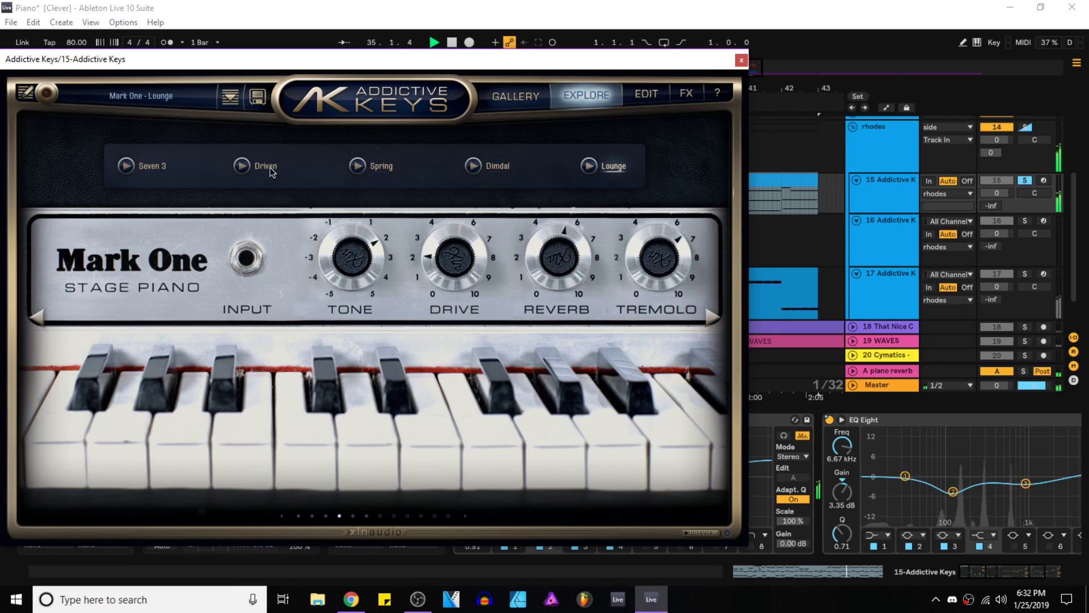
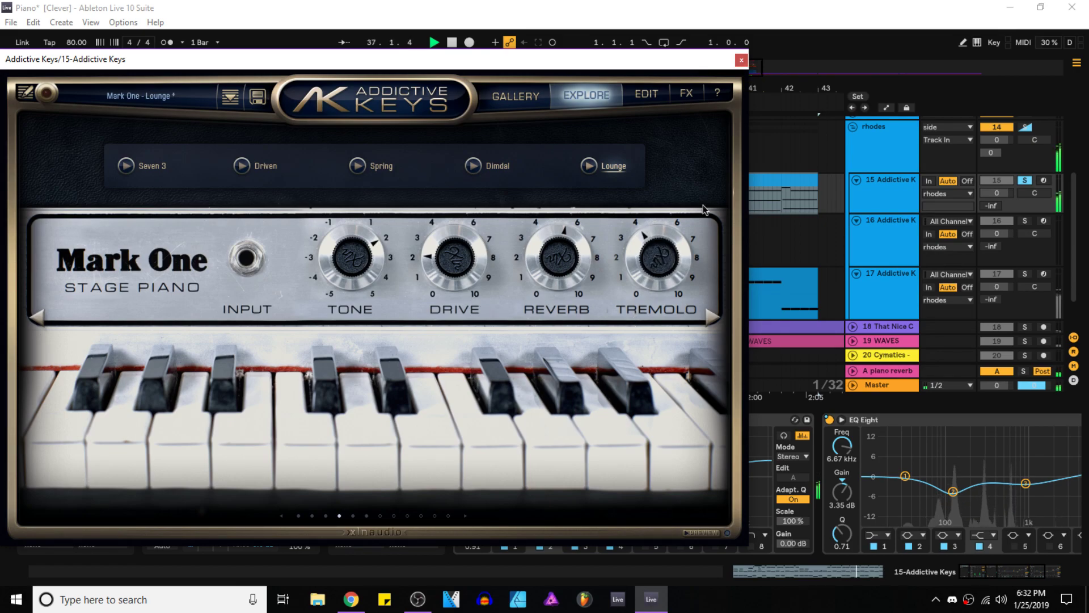
pyautogui.click(740, 59)
# Step: Open track 15's bar 35 clip in an enlarged note editor and stop playback
pyautogui.moveTo(883, 211); pyautogui.dragTo(883, 237)
pyautogui.click(880, 200)
pyautogui.doubleClick(650, 197)
pyautogui.moveTo(476, 406); pyautogui.dragTo(476, 180)
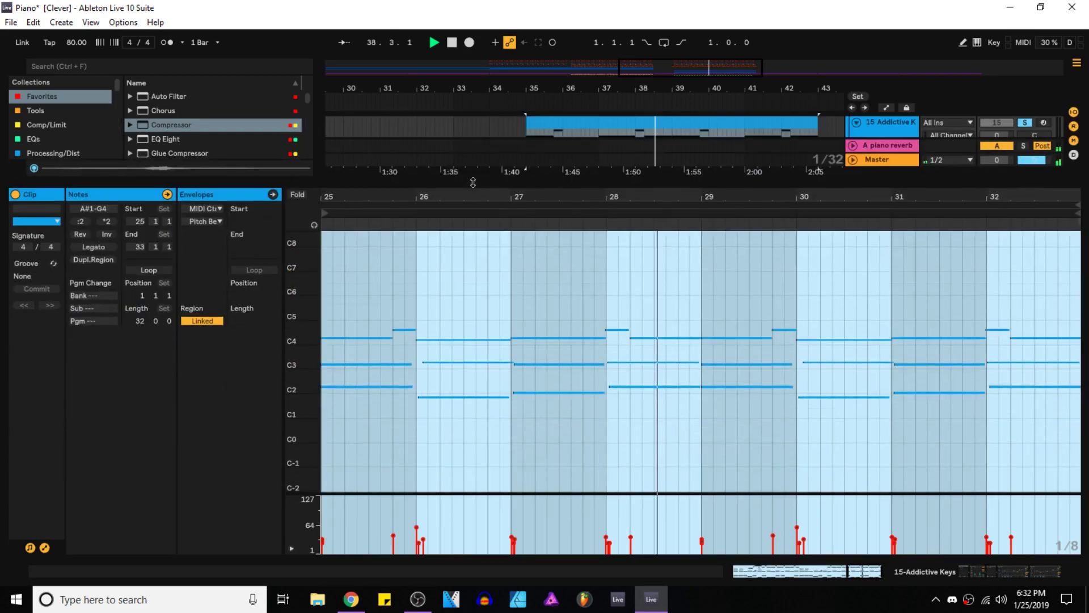
pyautogui.click(363, 363)
pyautogui.press('space')
# Step: Stagger the clip's first chord by starting the D#3 note at 25.1.2 and the D#4 note at 25.1.3
pyautogui.moveTo(356, 310); pyautogui.dragTo(448, 353)
pyautogui.scroll(3, 355, 357)
pyautogui.moveTo(390, 353); pyautogui.dragTo(401, 371)
pyautogui.click(404, 364)
pyautogui.click(432, 357)
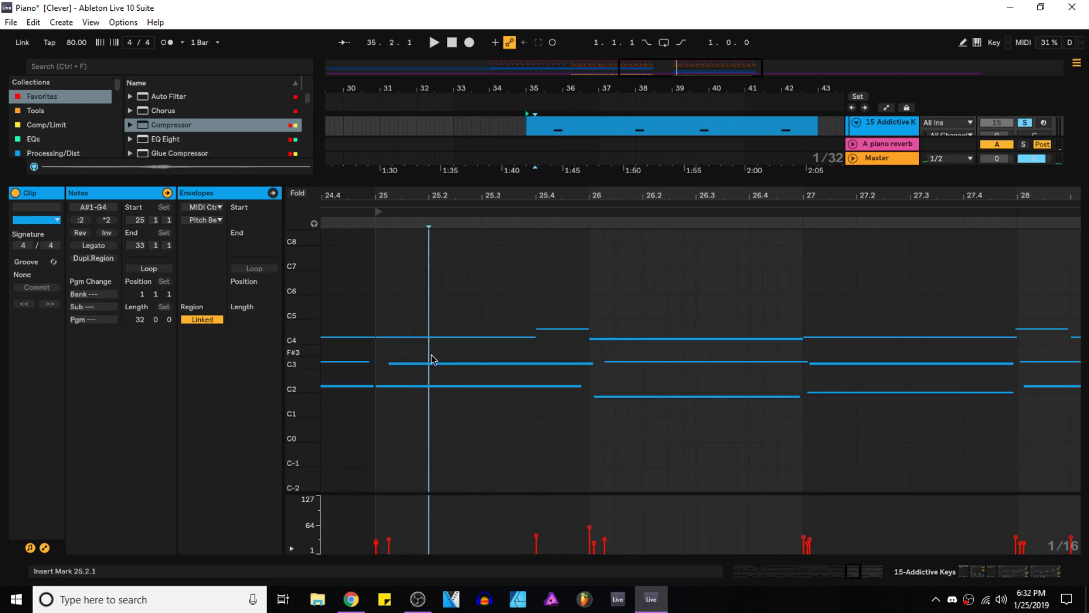
pyautogui.click(423, 337)
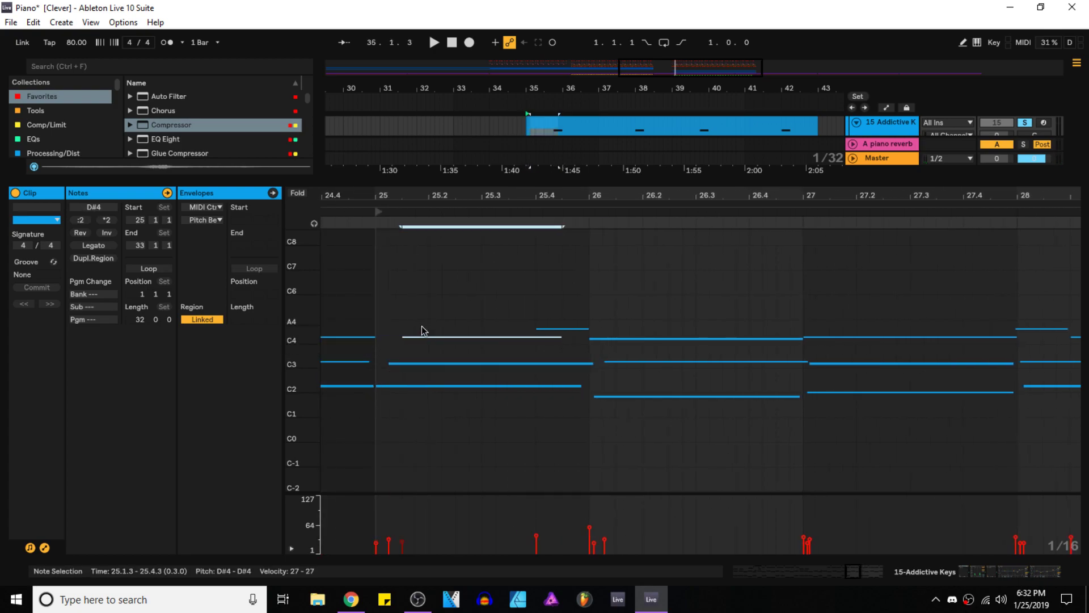
pyautogui.click(581, 329)
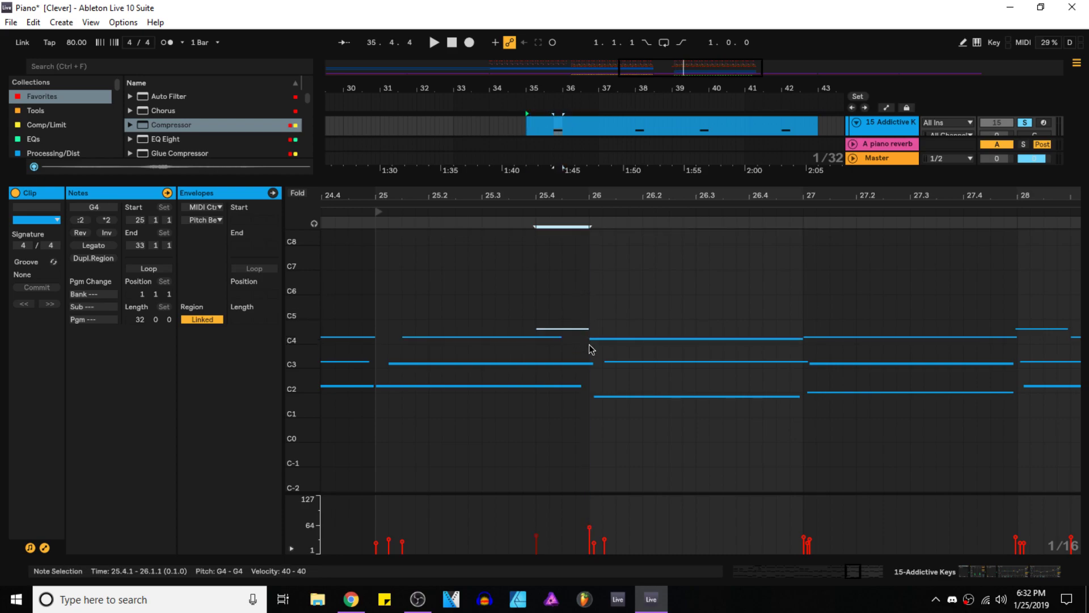
# Step: Stagger the bar 26 and bar 27 chords by delaying each top note slightly past the bar line
pyautogui.click(640, 340)
pyautogui.click(937, 339)
pyautogui.click(868, 367)
pyautogui.click(868, 363)
pyautogui.click(879, 337)
# Step: Start the D#3 note of the bar 28 chord at 28.1.2 during playback and undo the last note edit
pyautogui.press('space')
pyautogui.click(780, 329)
pyautogui.click(816, 338)
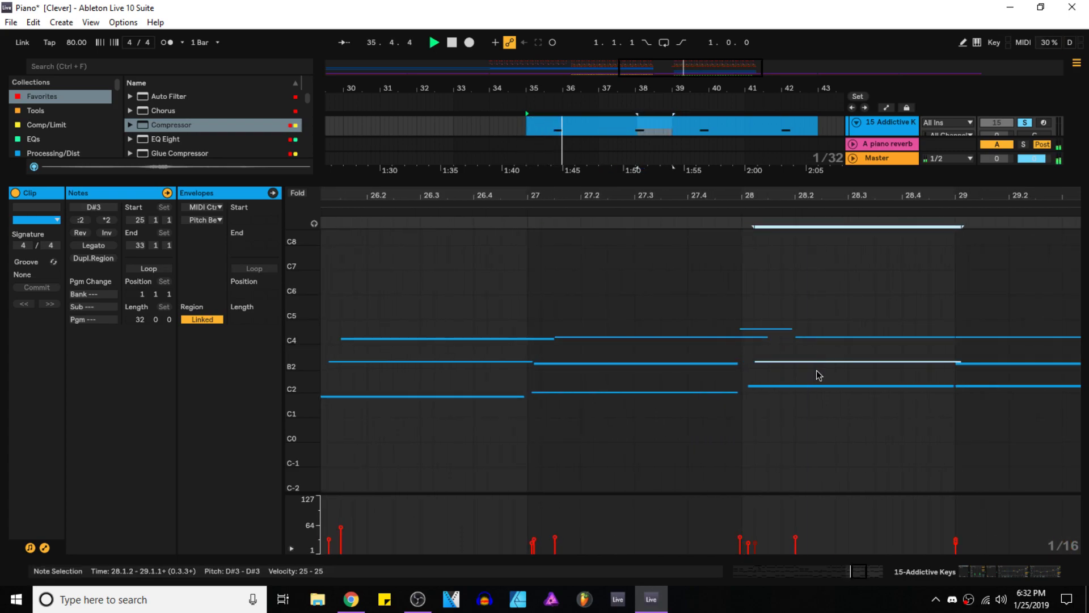
pyautogui.press('Down')
pyautogui.press('Up')
pyautogui.hotkey('alt', 'Right')
pyautogui.moveTo(960, 313); pyautogui.dragTo(705, 313)
pyautogui.hotkey('ctrl', 'z')
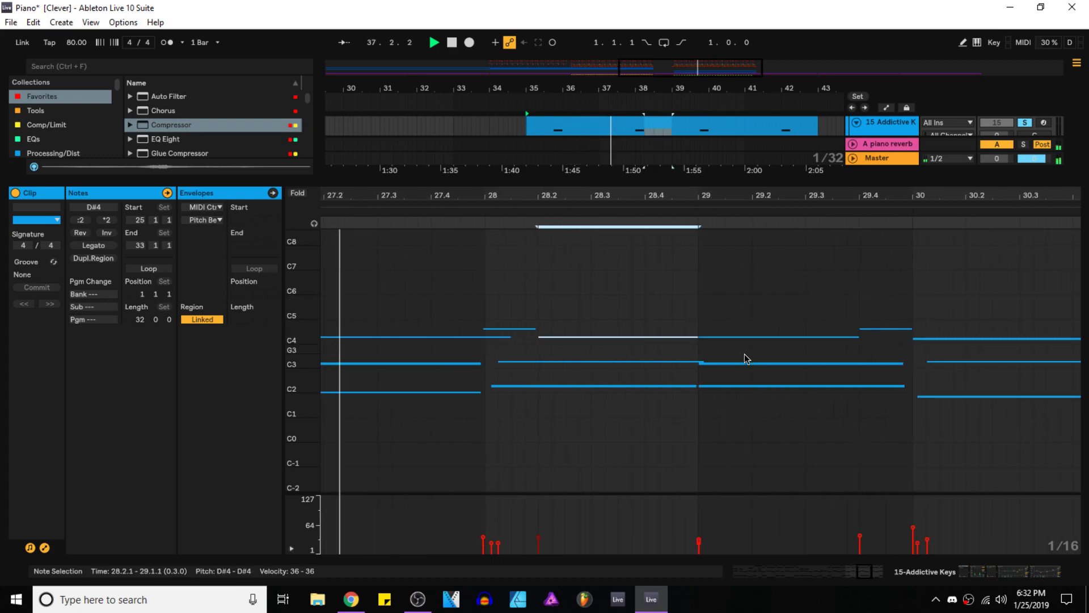
# Step: Stagger the bar 29 and bar 30 chords by delaying their upper notes, starting bar 30's D4 at about 30.1.2
pyautogui.click(770, 363)
pyautogui.hotkey('alt', 'Right')
pyautogui.click(773, 337)
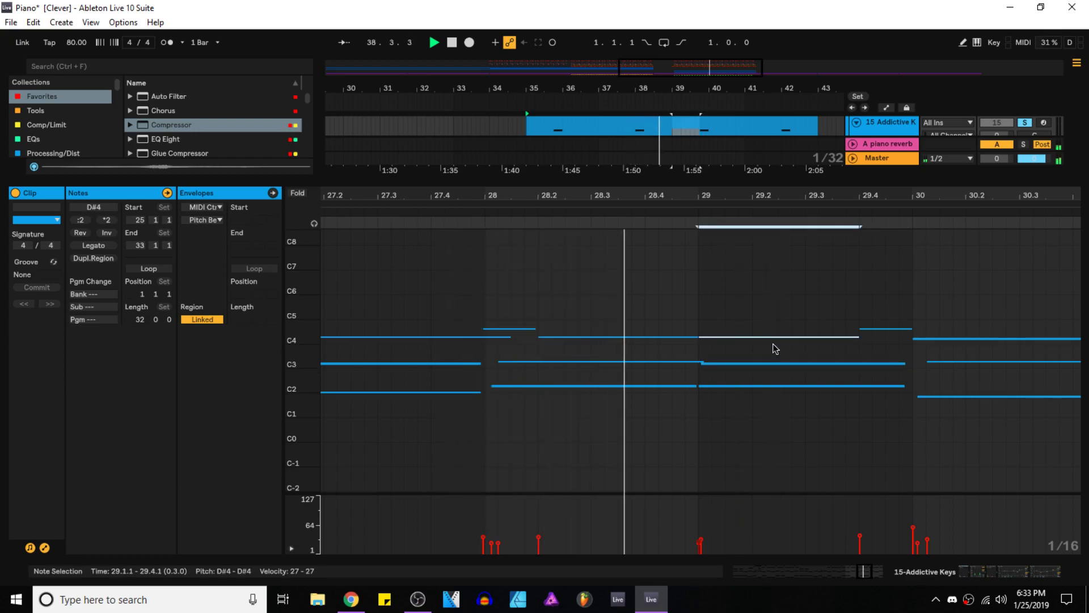
pyautogui.press('Right')
pyautogui.click(942, 332)
pyautogui.click(945, 339)
pyautogui.press('Right')
pyautogui.hotkey('alt', 'Right')
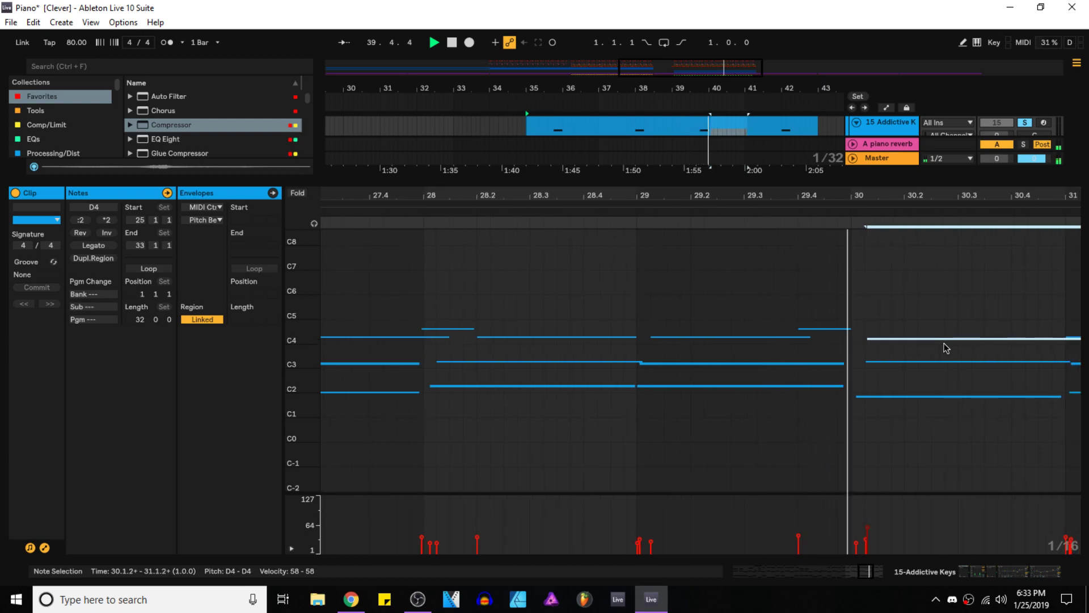
# Step: Stagger the bar 31 and bar 32 chords by shifting their C3 and D#3 notes slightly past the bar lines
pyautogui.scroll(-6, 946, 348)
pyautogui.scroll(4, 1070, 372)
pyautogui.moveTo(1070, 372); pyautogui.dragTo(919, 390)
pyautogui.click(931, 357)
pyautogui.click(931, 363)
pyautogui.press('Right')
pyautogui.click(1026, 362)
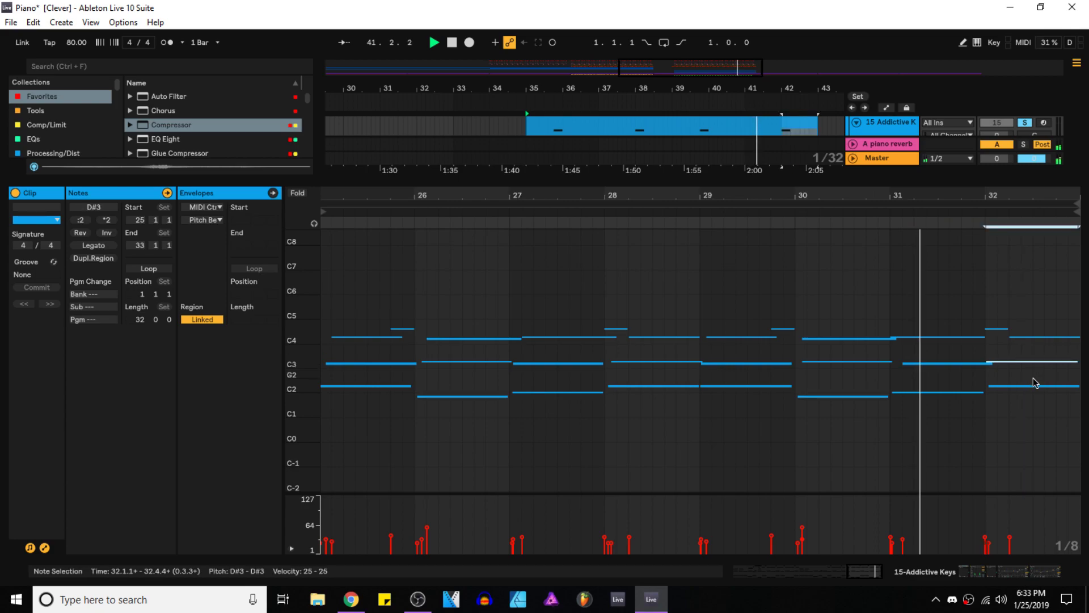
pyautogui.click(1032, 338)
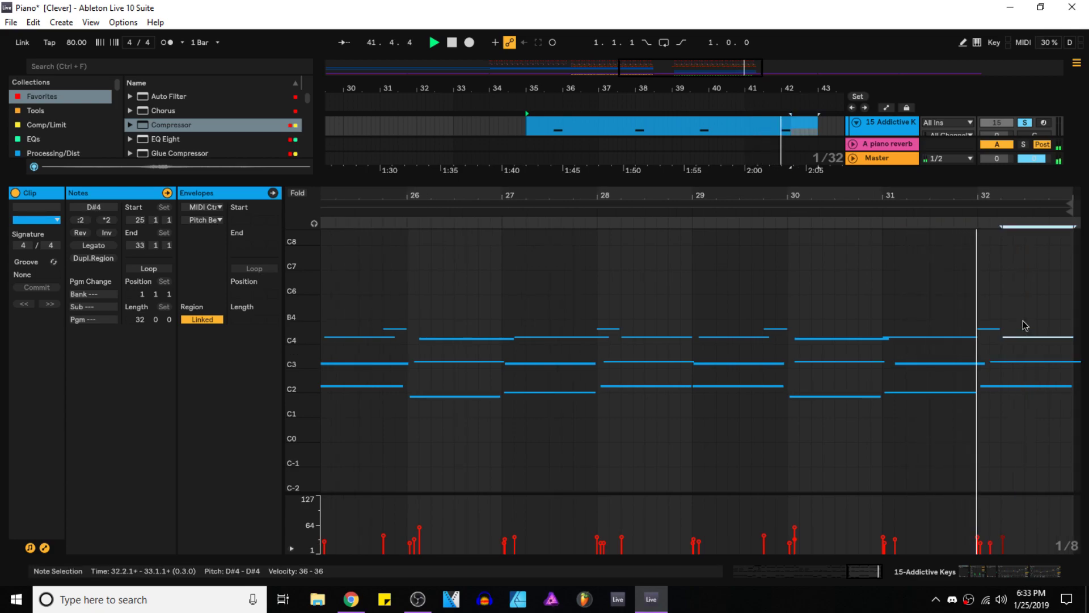
# Step: Duplicate all of the clip's notes one octave higher, restart playback and show track 15's devices in place of the note editor
pyautogui.scroll(-6, 1024, 325)
pyautogui.scroll(2, 1023, 325)
pyautogui.hotkey('ctrl', 'a')
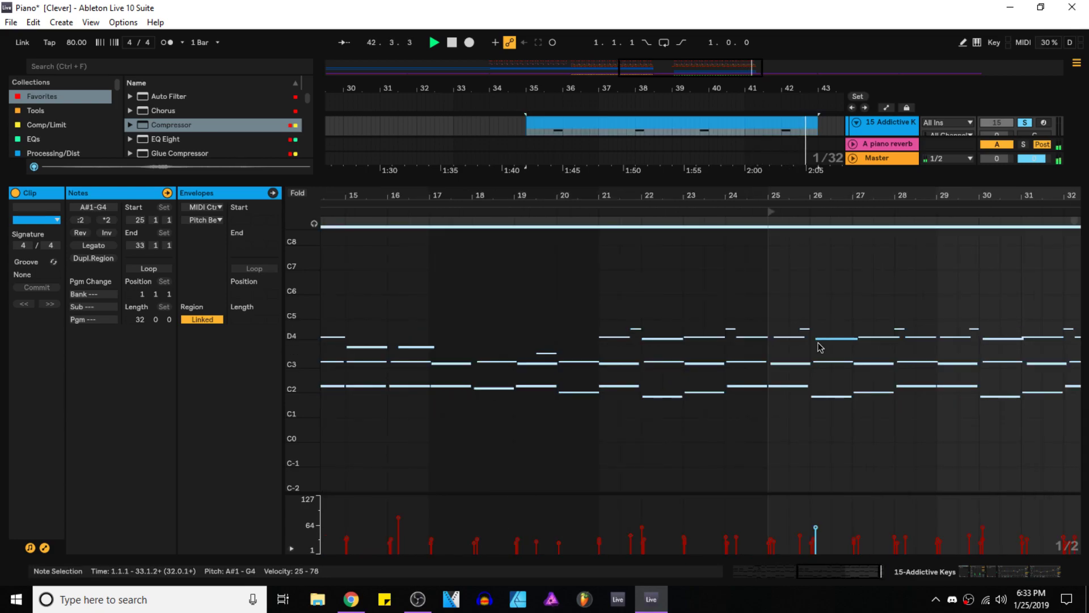
pyautogui.moveTo(801, 361); pyautogui.dragTo(801, 337)
pyautogui.press('space')
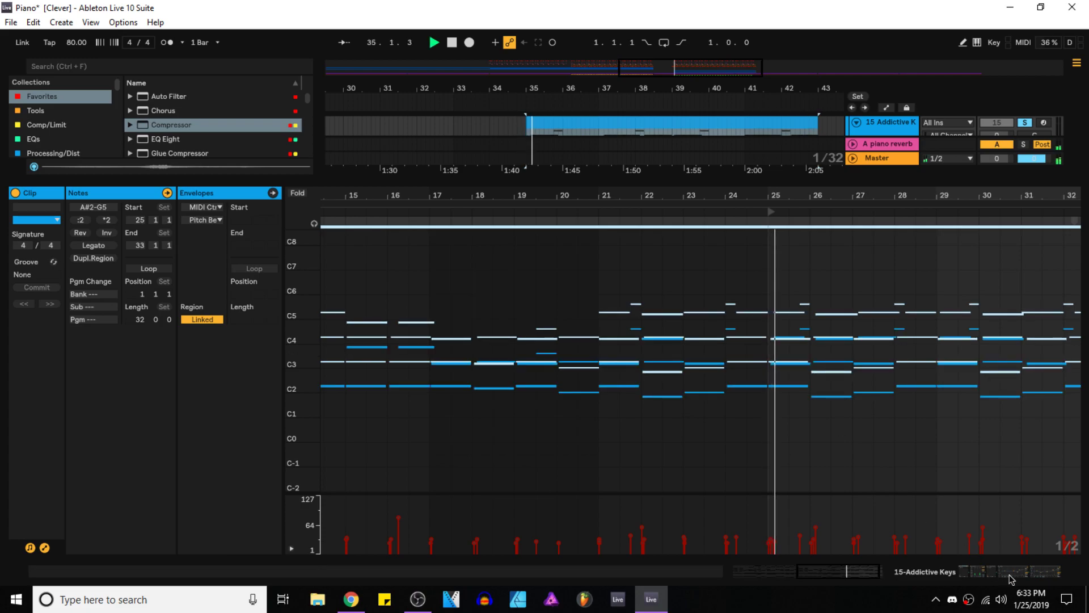
pyautogui.click(1019, 576)
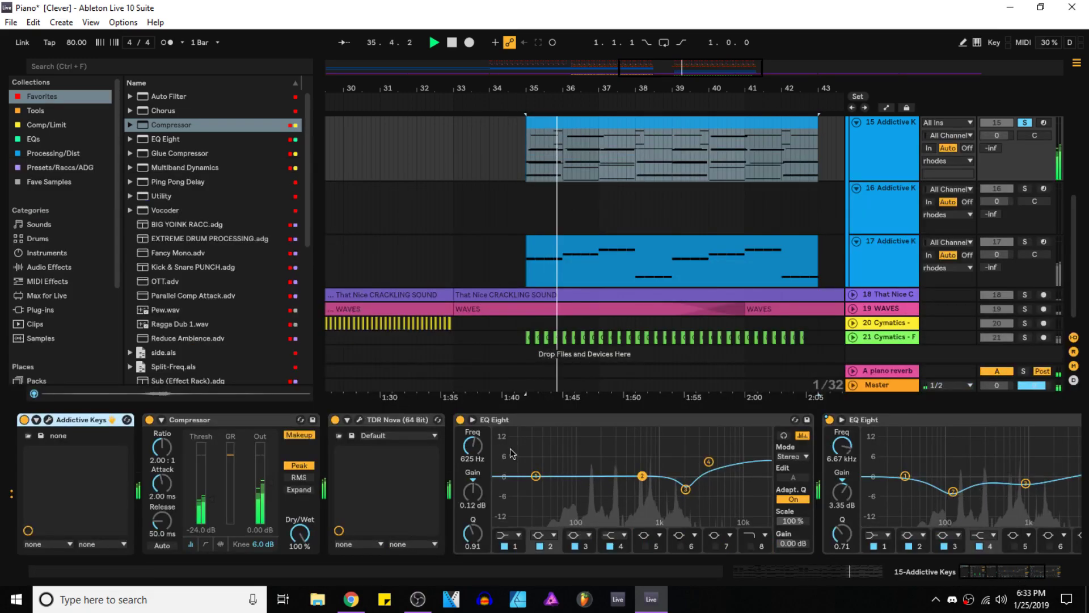
# Step: Turn band 1 of track 15's last EQ Eight into a low cut at 115 Hz
pyautogui.click(906, 477)
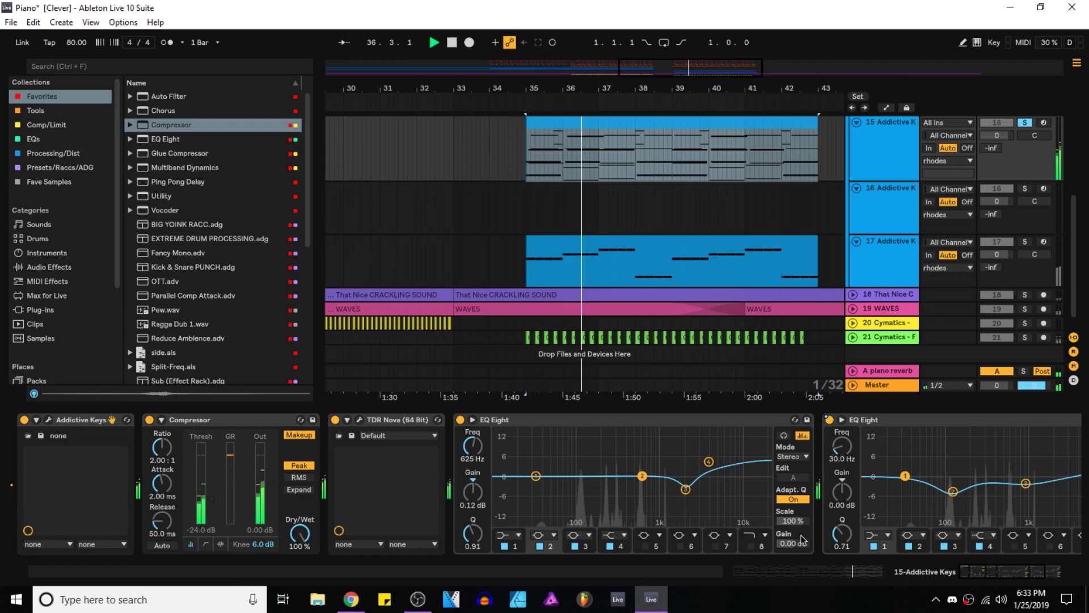
pyautogui.click(878, 535)
pyautogui.click(877, 446)
pyautogui.moveTo(906, 486); pyautogui.dragTo(773, 479)
# Step: Solo track 17 together with track 15 to hear both rhodes parts
pyautogui.click(897, 165)
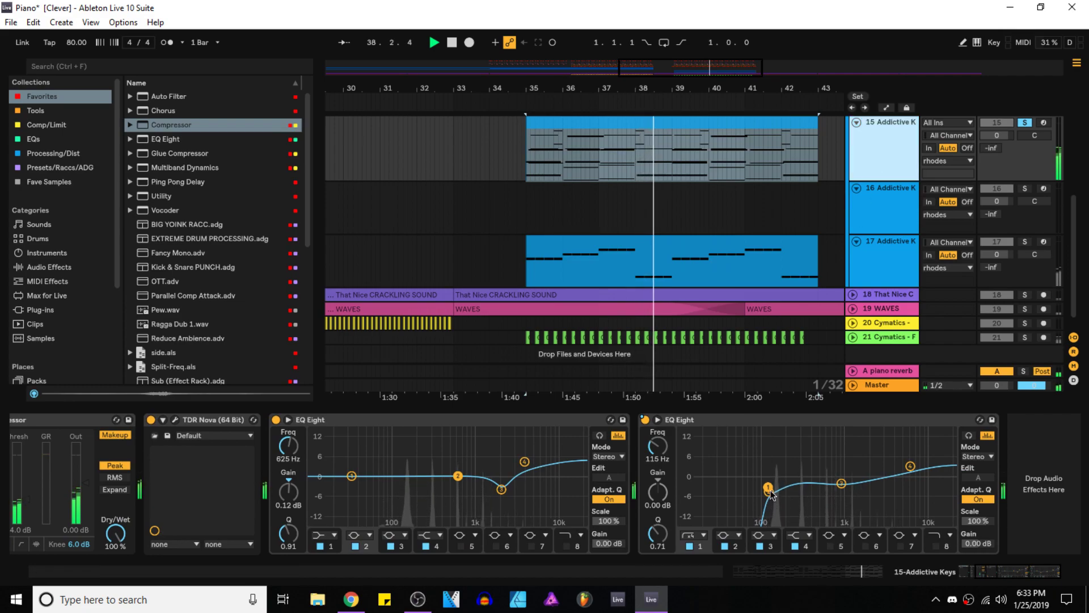
pyautogui.scroll(2, 795, 251)
pyautogui.click(716, 186)
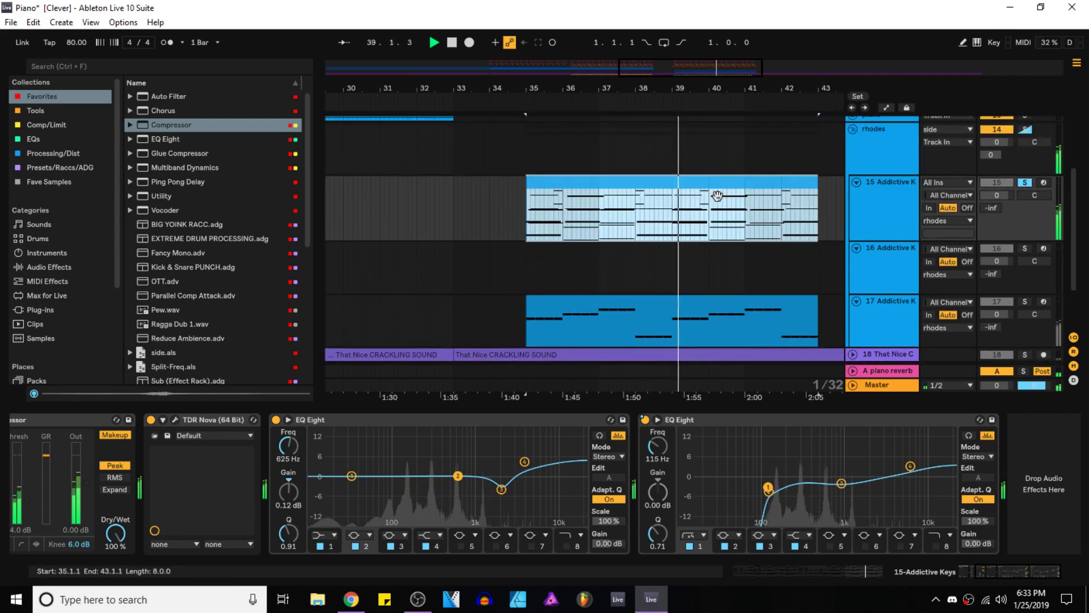
pyautogui.click(1026, 304)
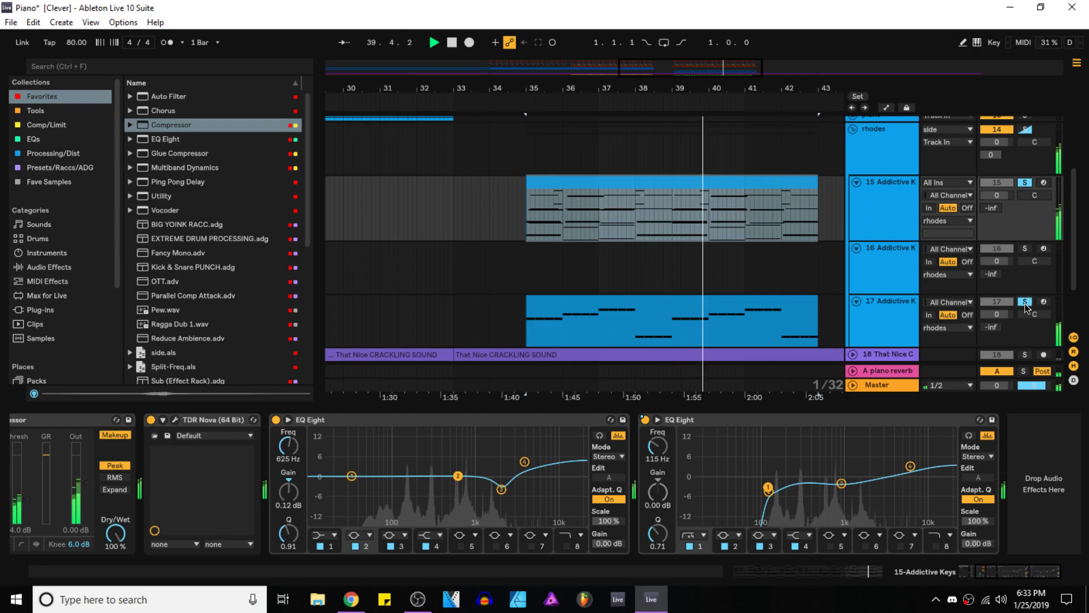
# Step: Play the full mix from 31.4.3 with the rhodes group folded and the device view hidden, and save the set
pyautogui.click(413, 150)
pyautogui.press('space')
pyautogui.click(852, 129)
pyautogui.scroll(2, 574, 335)
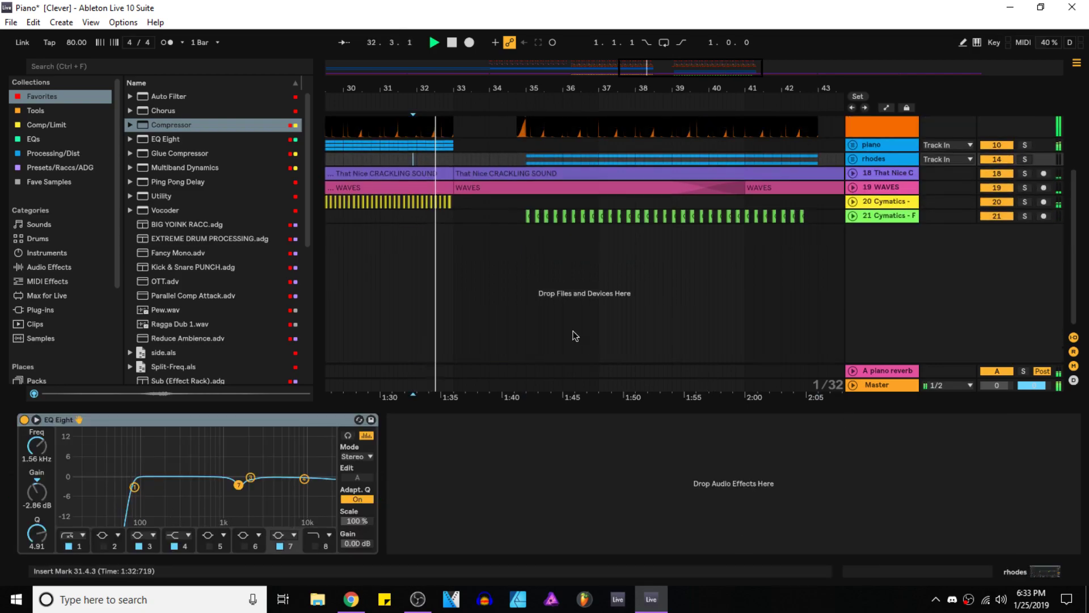
pyautogui.click(897, 572)
pyautogui.moveTo(799, 181); pyautogui.dragTo(799, 554)
pyautogui.scroll(-5, 578, 263)
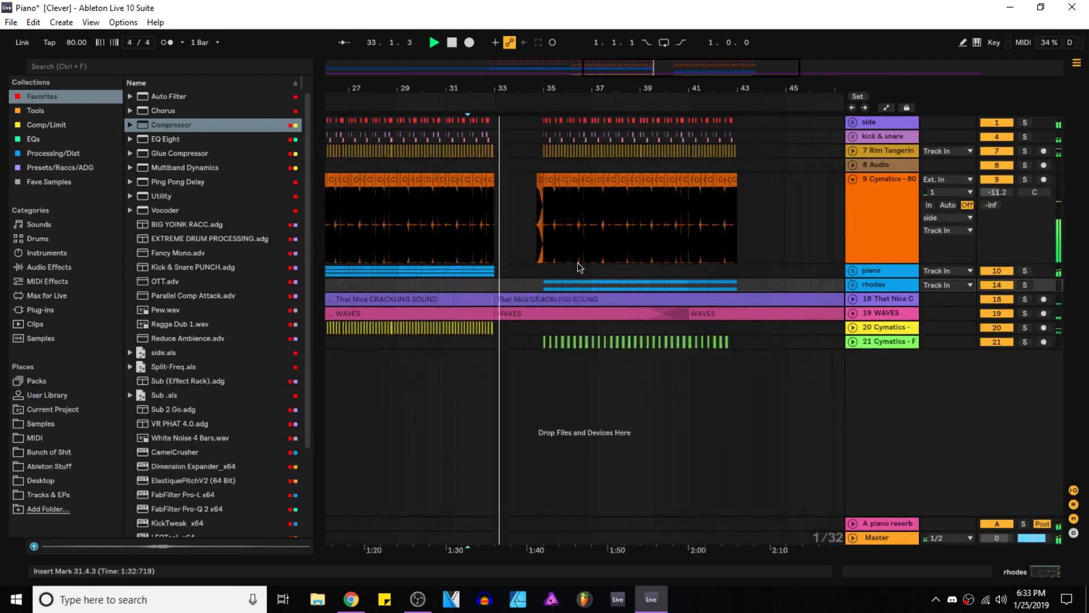
pyautogui.hotkey('ctrl', 's')
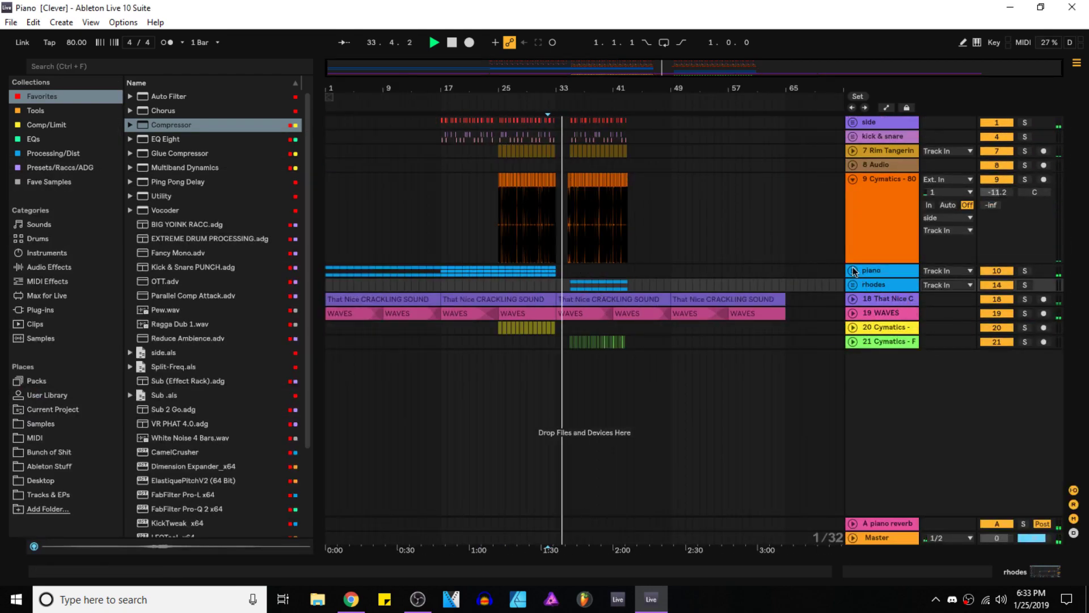
# Step: Add a 90.2 Hz low cut with band 1 of track 11's last EQ Eight, refold the piano group and save the set
pyautogui.click(852, 270)
pyautogui.doubleClick(884, 343)
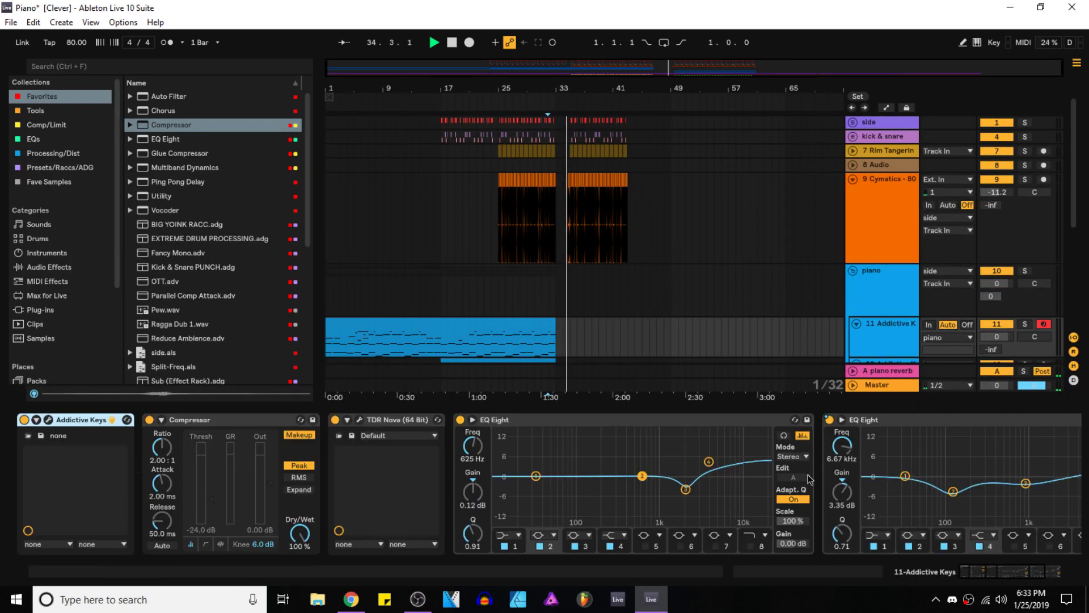
pyautogui.click(919, 492)
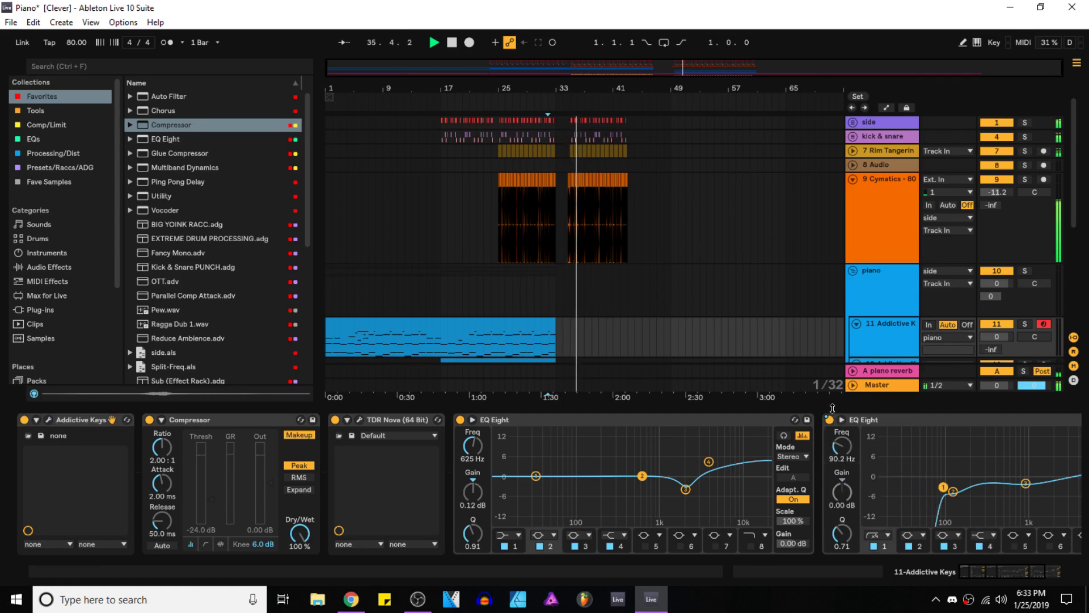
pyautogui.moveTo(833, 409); pyautogui.dragTo(833, 482)
pyautogui.click(860, 271)
pyautogui.click(855, 270)
pyautogui.scroll(3, 601, 290)
pyautogui.hotkey('ctrl', 's')
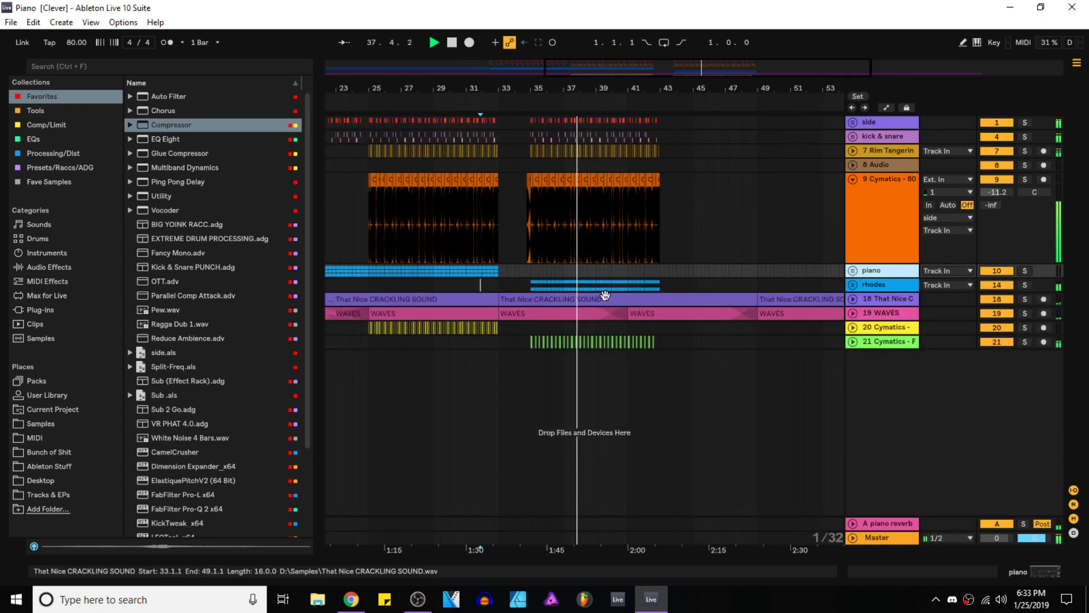
# Step: Add the BIG YOINK RACC rack before the rhodes group's EQ Eight, raise its WIDE YOINK macro and save the set
pyautogui.doubleClick(875, 286)
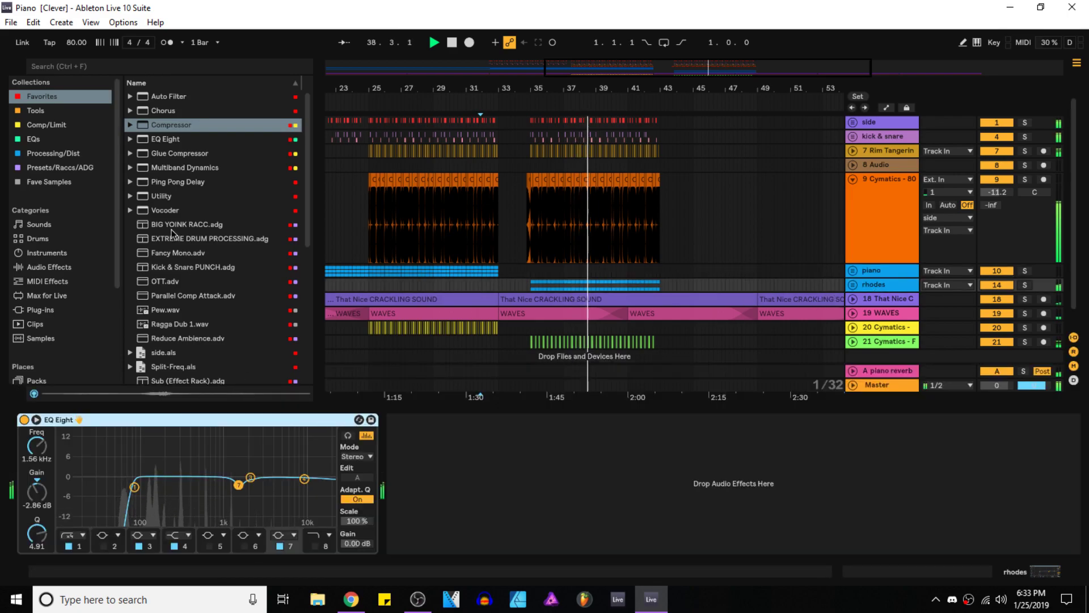
pyautogui.moveTo(187, 224)
pyautogui.mouseDown()
pyautogui.moveTo(51, 479)
pyautogui.moveTo(73, 477)
pyautogui.mouseUp()
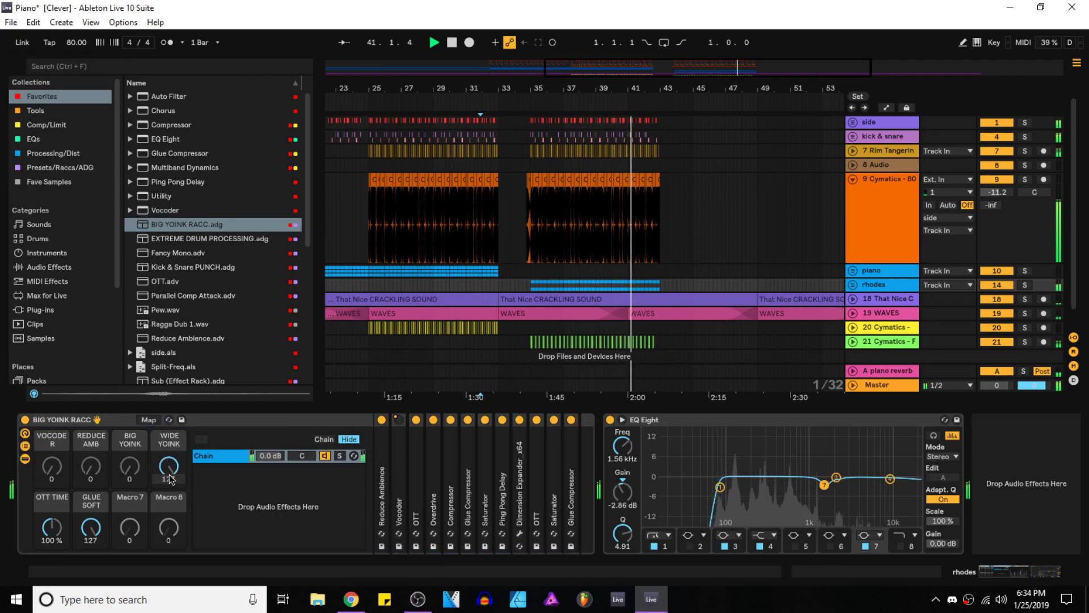
pyautogui.hotkey('ctrl', 'alt', 'l')
pyautogui.hotkey('ctrl', 's')
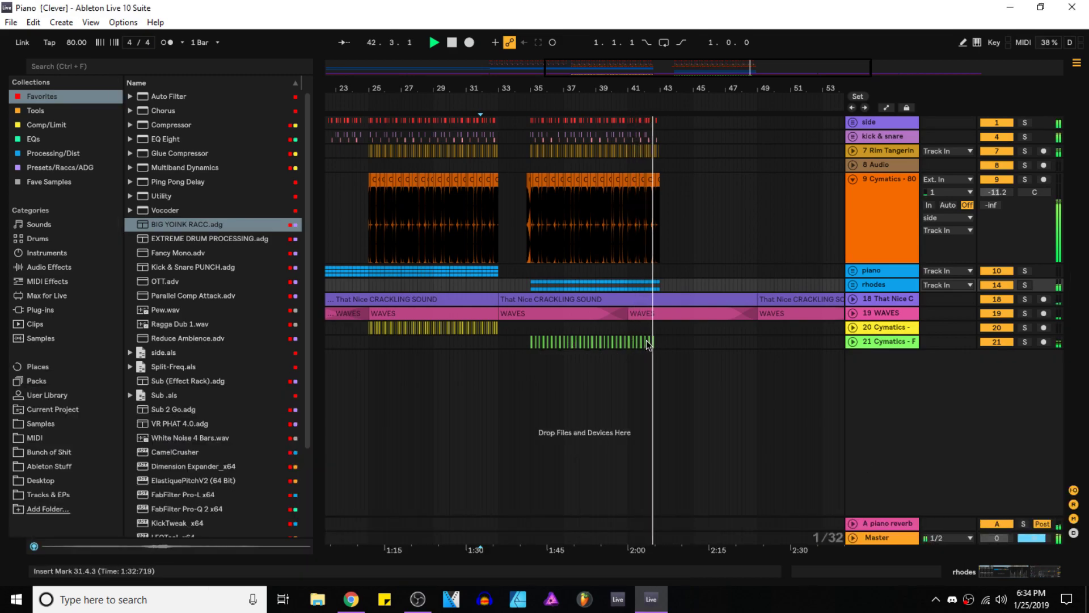
# Step: Copy the foley clip at bar 35 on track 21 and paste it at 42.4.1
pyautogui.scroll(3, 531, 345)
pyautogui.click(531, 343)
pyautogui.press('space')
pyautogui.press('space')
pyautogui.scroll(-2, 532, 344)
pyautogui.scroll(6, 727, 345)
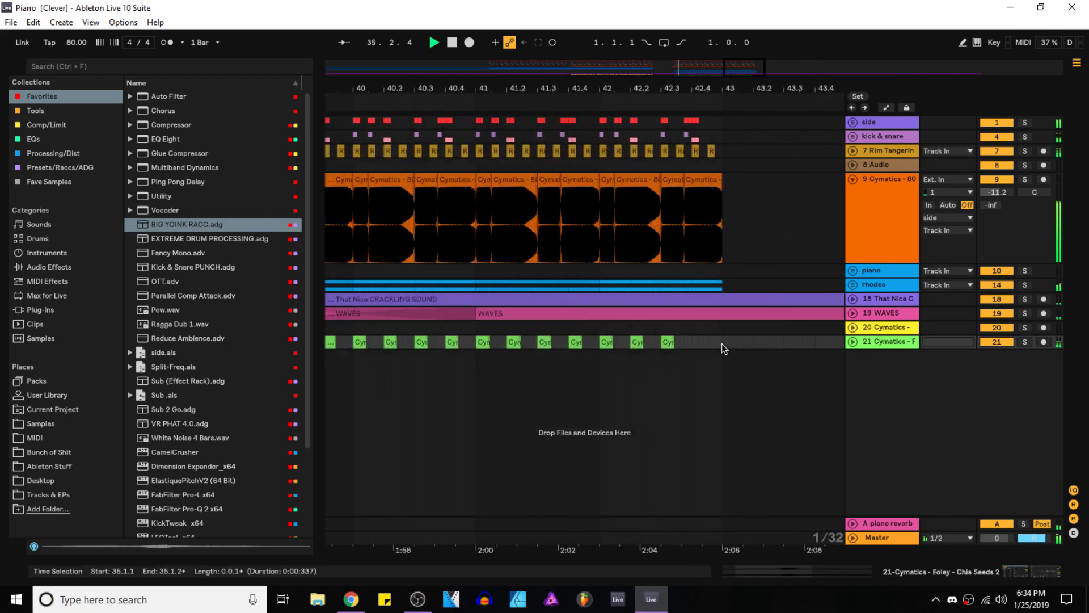
pyautogui.click(674, 344)
pyautogui.hotkey('ctrl', 'v')
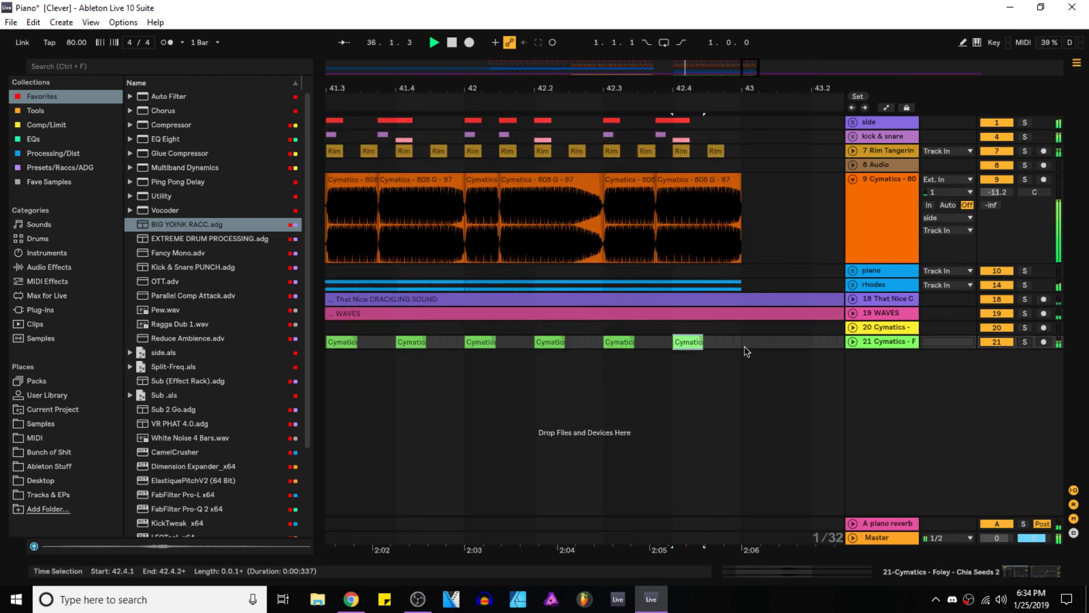
# Step: Duplicate the bar 35 to 43 section of the drum and 808 tracks so the copy spans bars 43 to 51
pyautogui.click(745, 346)
pyautogui.scroll(-4, 744, 346)
pyautogui.scroll(-3, 549, 347)
pyautogui.scroll(6, 458, 278)
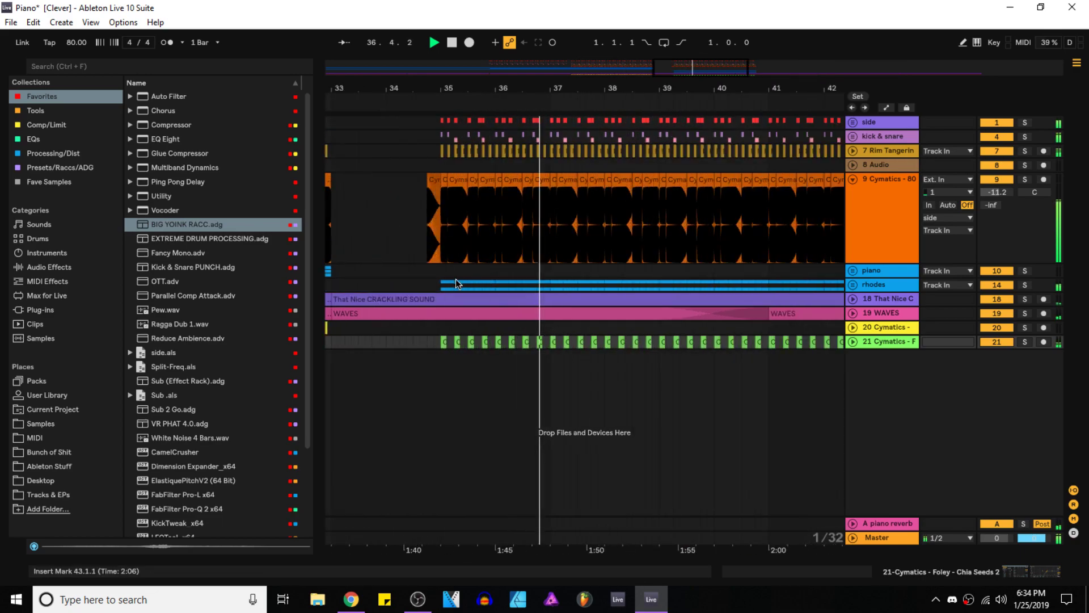
pyautogui.click(447, 191)
pyautogui.scroll(-4, 447, 192)
pyautogui.scroll(7, 728, 141)
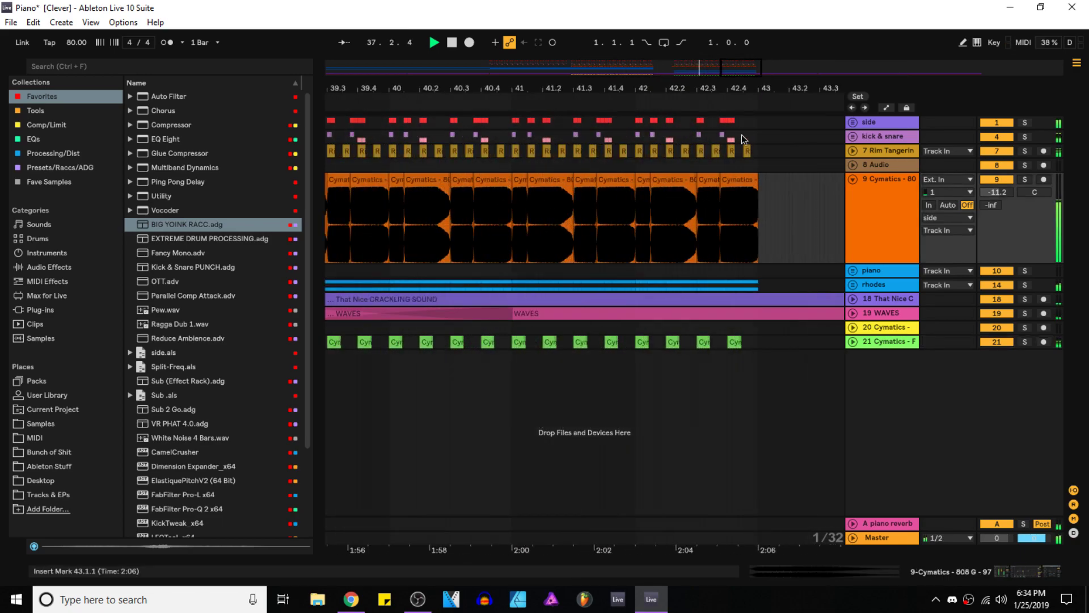
pyautogui.keyDown('shift'); pyautogui.click(757, 122); pyautogui.keyUp('shift')
pyautogui.hotkey('ctrl', 'd')
# Step: Copy a Hihat 10 clip from the earlier section of track 20 and paste it at 43.1.1
pyautogui.scroll(-15, 554, 286)
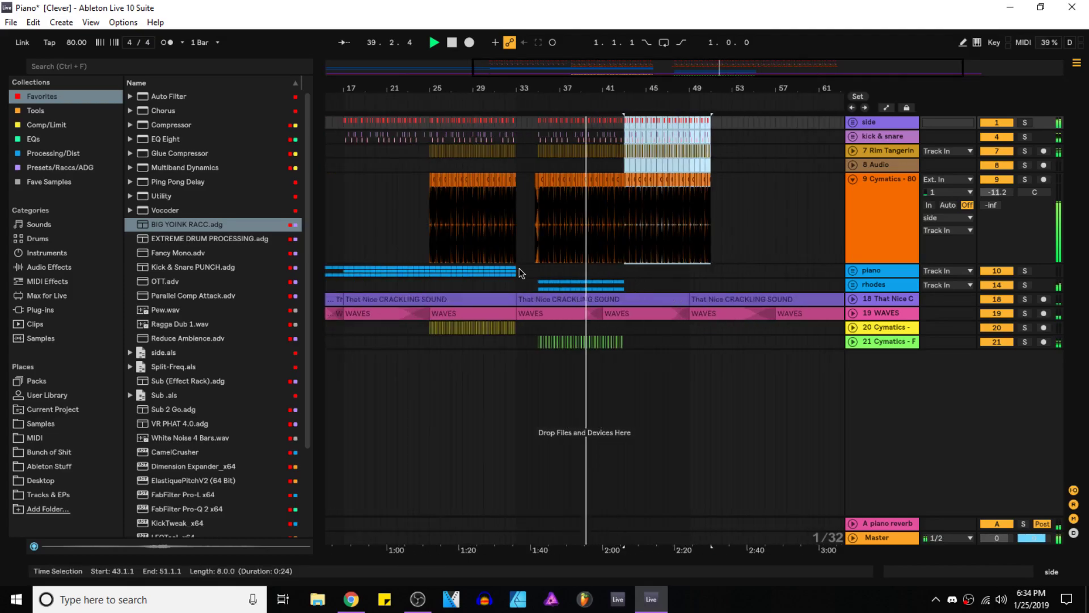
pyautogui.scroll(5, 578, 230)
pyautogui.scroll(5, 461, 325)
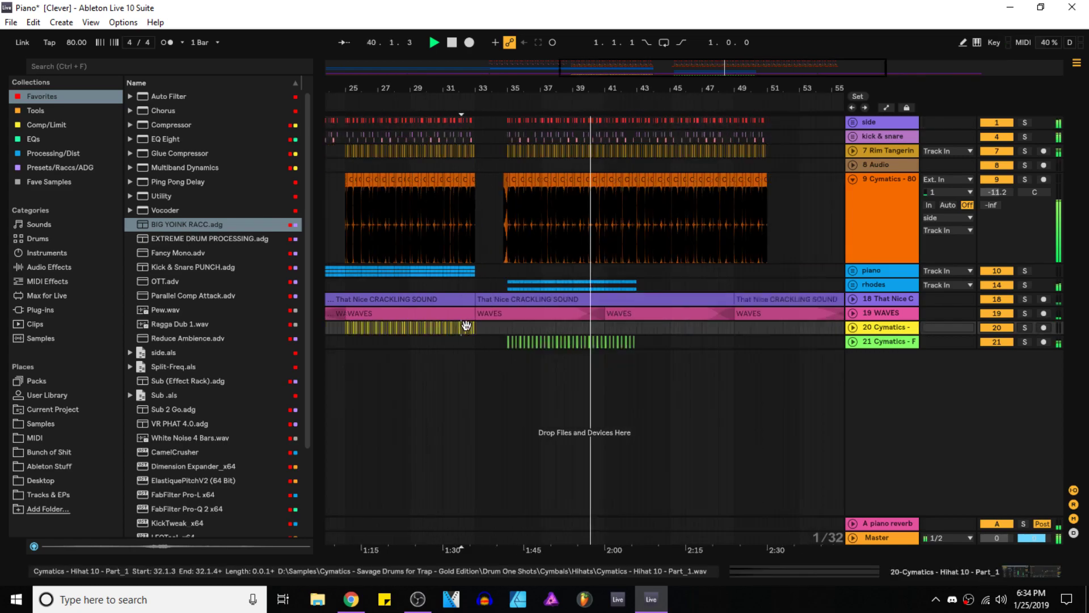
pyautogui.click(693, 328)
pyautogui.scroll(3, 739, 336)
pyautogui.hotkey('ctrl', 'v')
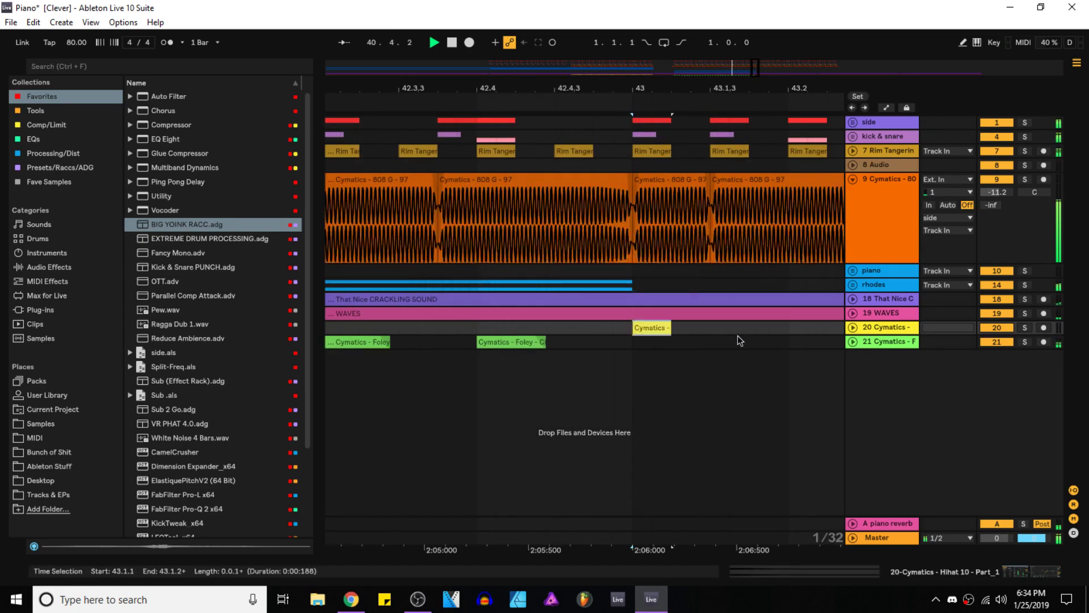
# Step: Repeat the hi-hat clip on every sixteenth note in one-beat groups, filling track 20 from bar 43 to bar 51
pyautogui.hotkey('ctrl', 'd')
pyautogui.hotkey('ctrl', 'd')
pyautogui.hotkey('ctrl', 'd')
pyautogui.click(656, 327)
pyautogui.keyDown('shift'); pyautogui.click(759, 331); pyautogui.keyUp('shift')
pyautogui.scroll(-8, 574, 373)
pyautogui.hotkey('ctrl', 'd')
pyautogui.hotkey('ctrl', 'd')
pyautogui.hotkey('ctrl', 'd')
pyautogui.hotkey('ctrl', 'd')
pyautogui.hotkey('ctrl', 'd')
pyautogui.hotkey('ctrl', 'd')
pyautogui.hotkey('ctrl', 'd')
pyautogui.hotkey('ctrl', 'd')
pyautogui.hotkey('ctrl', 'd')
pyautogui.hotkey('ctrl', 'd')
pyautogui.hotkey('ctrl', 'd')
pyautogui.hotkey('ctrl', 'd')
pyautogui.hotkey('ctrl', 'd')
pyautogui.hotkey('ctrl', 'd')
pyautogui.hotkey('ctrl', 'd')
pyautogui.hotkey('ctrl', 'd')
pyautogui.hotkey('ctrl', 'd')
pyautogui.hotkey('ctrl', 'd')
pyautogui.hotkey('ctrl', 'd')
pyautogui.hotkey('ctrl', 'd')
pyautogui.hotkey('ctrl', 'd')
pyautogui.hotkey('ctrl', 'd')
pyautogui.hotkey('ctrl', 'd')
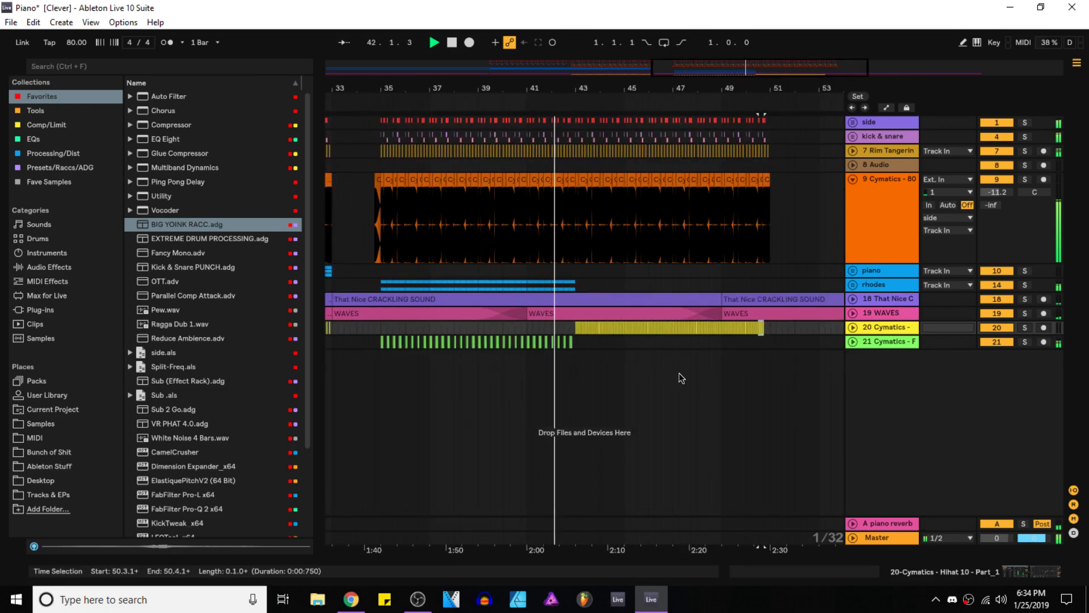
# Step: Extend the foley clips on track 21 from bar 43 to bar 51 and save the set
pyautogui.scroll(5, 510, 343)
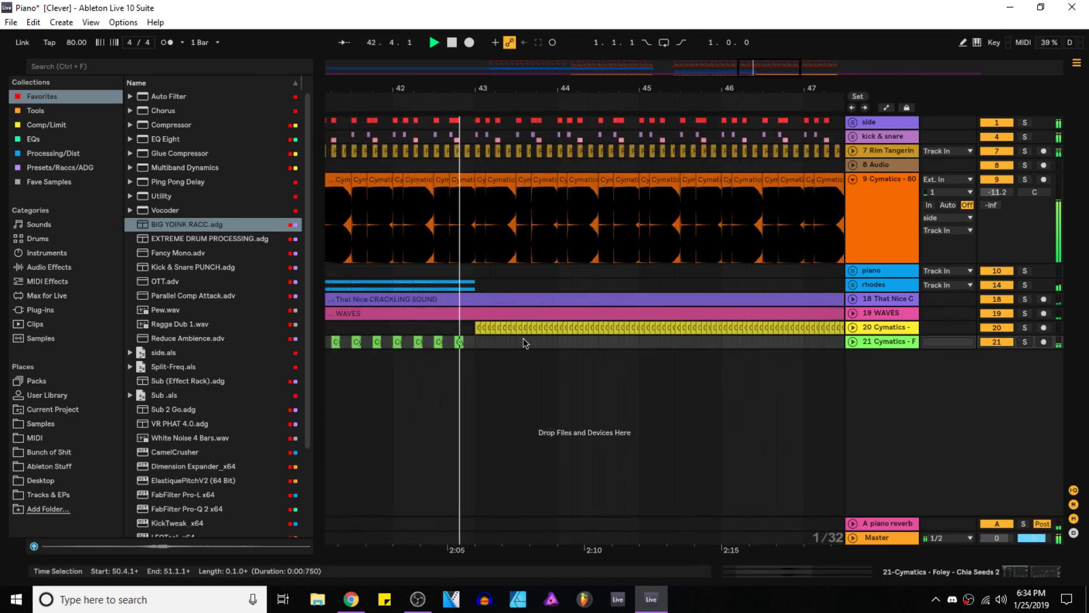
pyautogui.scroll(-8, 475, 344)
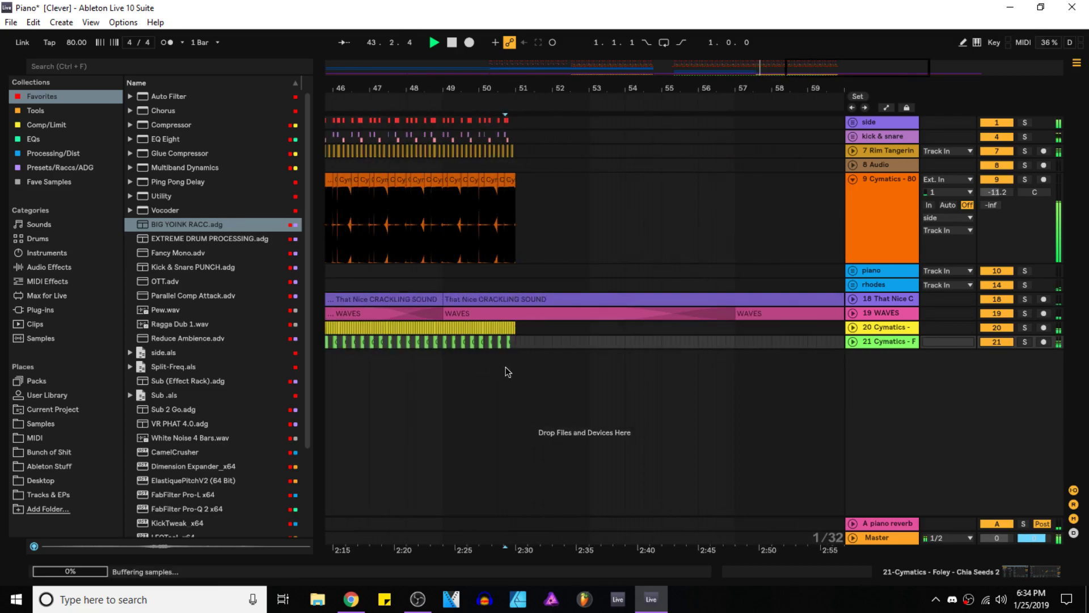
pyautogui.hotkey('ctrl', 's')
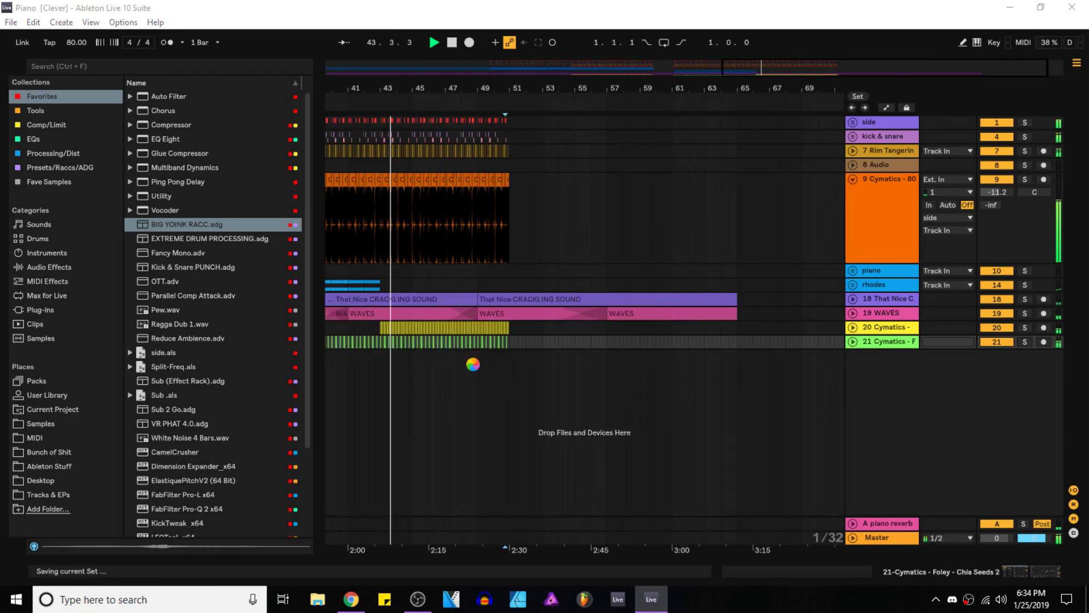
# Step: Duplicate the rhodes group's bar 35 to 43 clips into bars 43 to 51 and unfold the group
pyautogui.hscroll(-5, 519, 359)
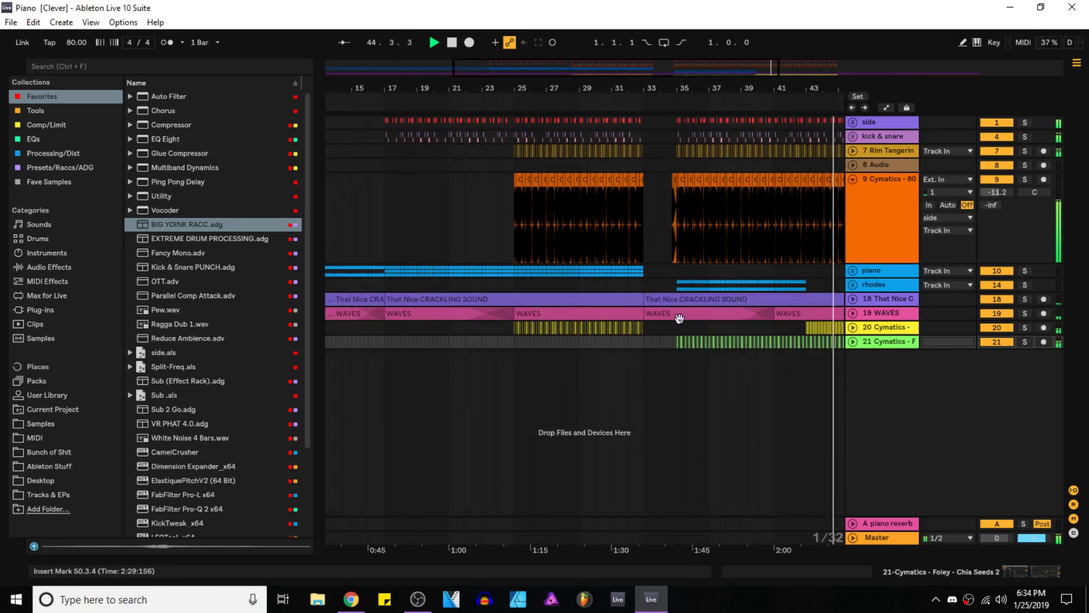
pyautogui.scroll(5, 679, 287)
pyautogui.click(697, 287)
pyautogui.scroll(-5, 739, 297)
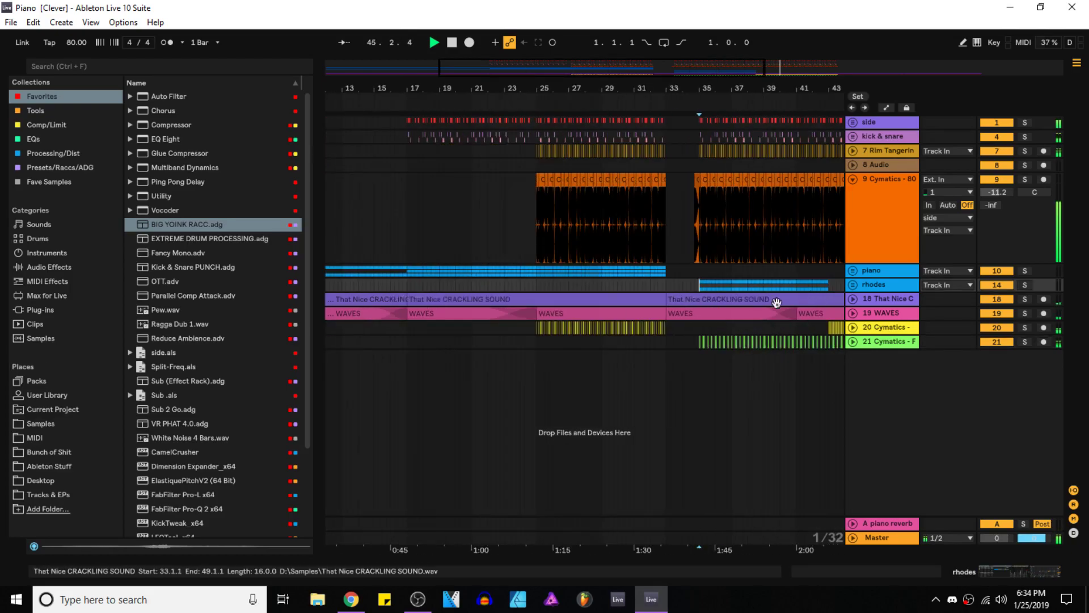
pyautogui.scroll(5, 832, 286)
pyautogui.keyDown('shift'); pyautogui.click(818, 289); pyautogui.keyUp('shift')
pyautogui.scroll(-6, 818, 289)
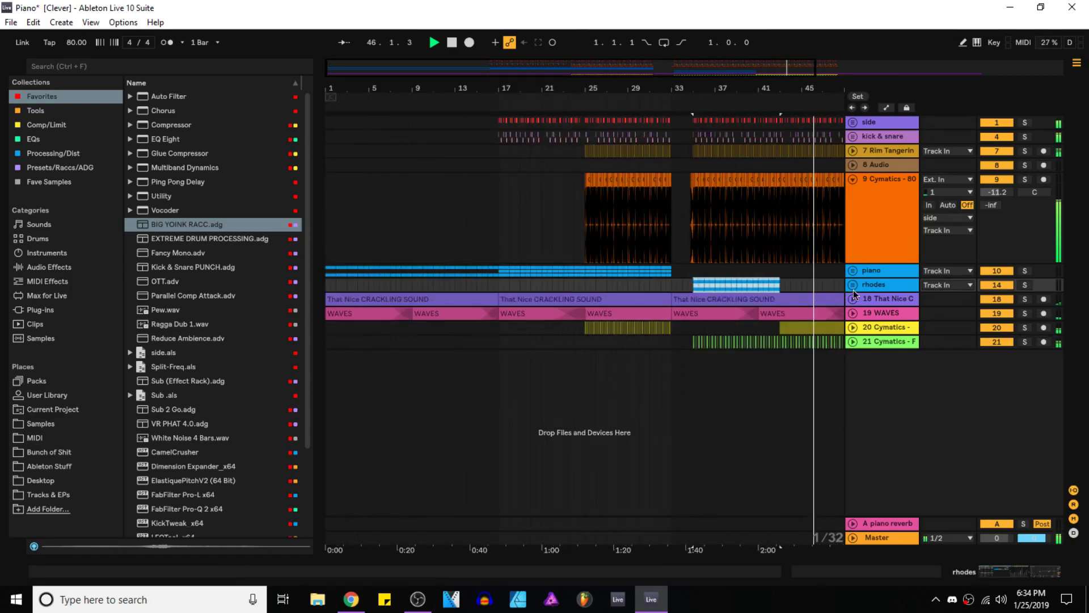
pyautogui.hotkey('ctrl', 'd')
pyautogui.click(853, 285)
pyautogui.scroll(-2, 492, 393)
pyautogui.scroll(-2, 547, 439)
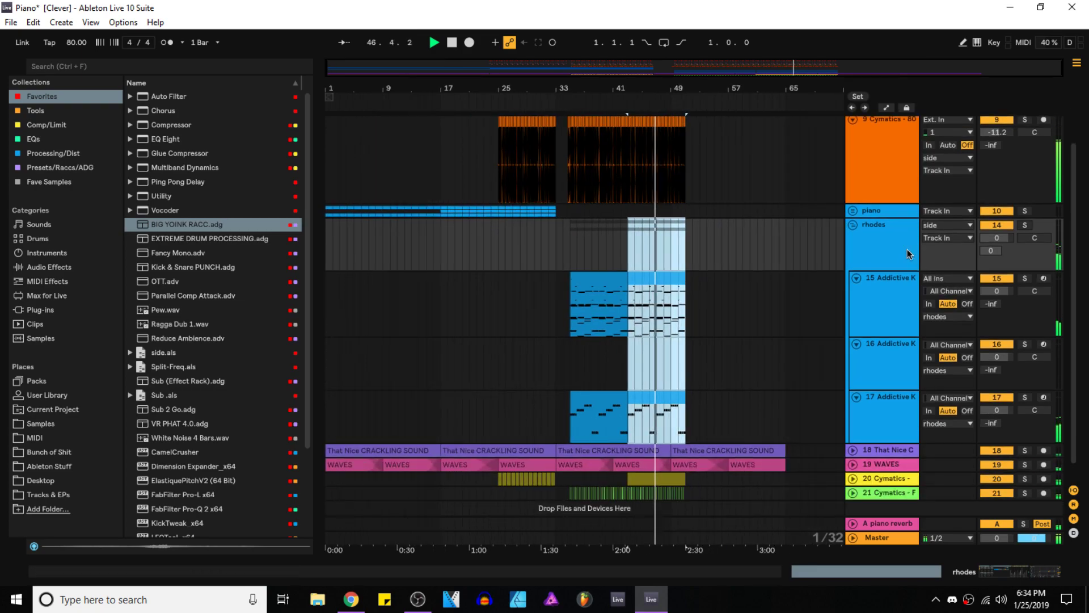
# Step: Copy the bar 17 to 33 clip from track 12 in the piano group and paste it on track 16 at 43.1.1
pyautogui.click(853, 210)
pyautogui.click(533, 302)
pyautogui.scroll(-2, 635, 409)
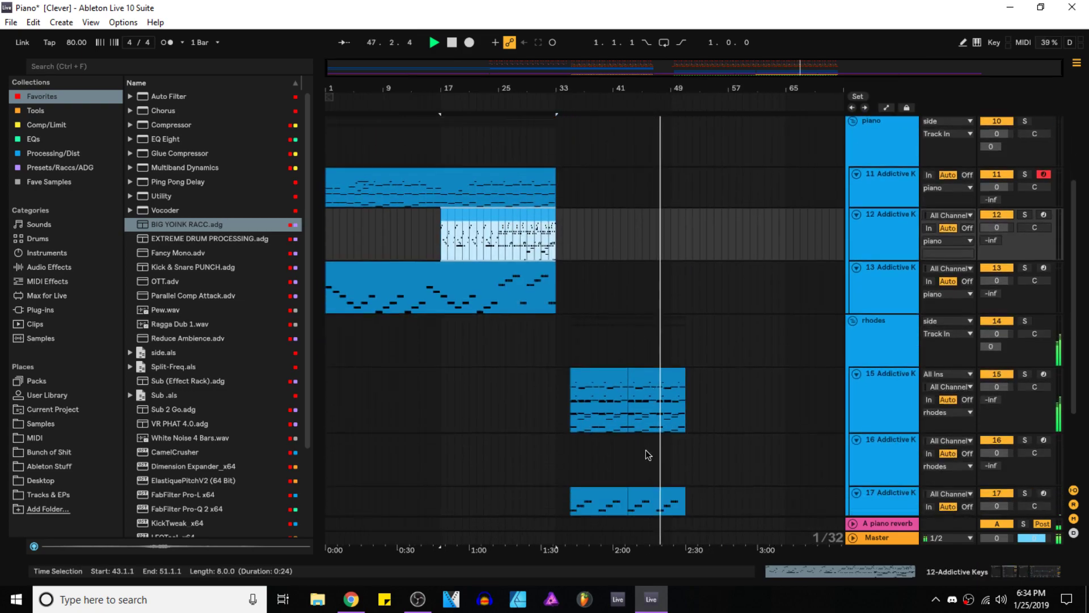
pyautogui.scroll(5, 629, 411)
pyautogui.scroll(3, 629, 411)
pyautogui.click(645, 413)
pyautogui.hotkey('ctrl', 'v')
# Step: Solo track 16 and load the Mark One - Crystals preset from Mark One - Selections in its Addictive Keys instrument
pyautogui.click(1022, 402)
pyautogui.click(1024, 410)
pyautogui.press('space')
pyautogui.press('space')
pyautogui.doubleClick(884, 417)
pyautogui.click(49, 420)
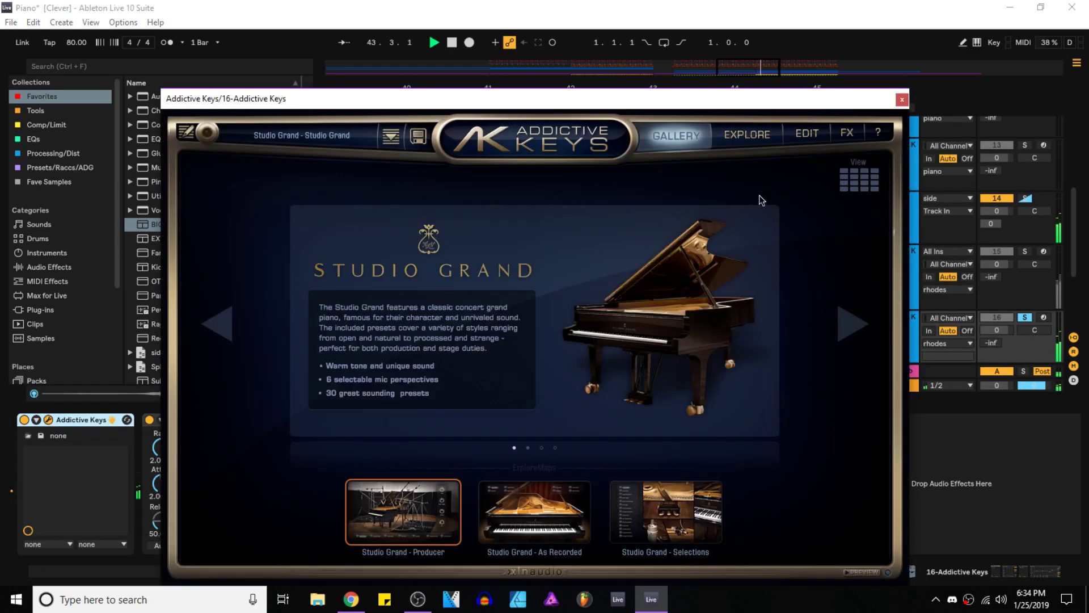
pyautogui.click(860, 328)
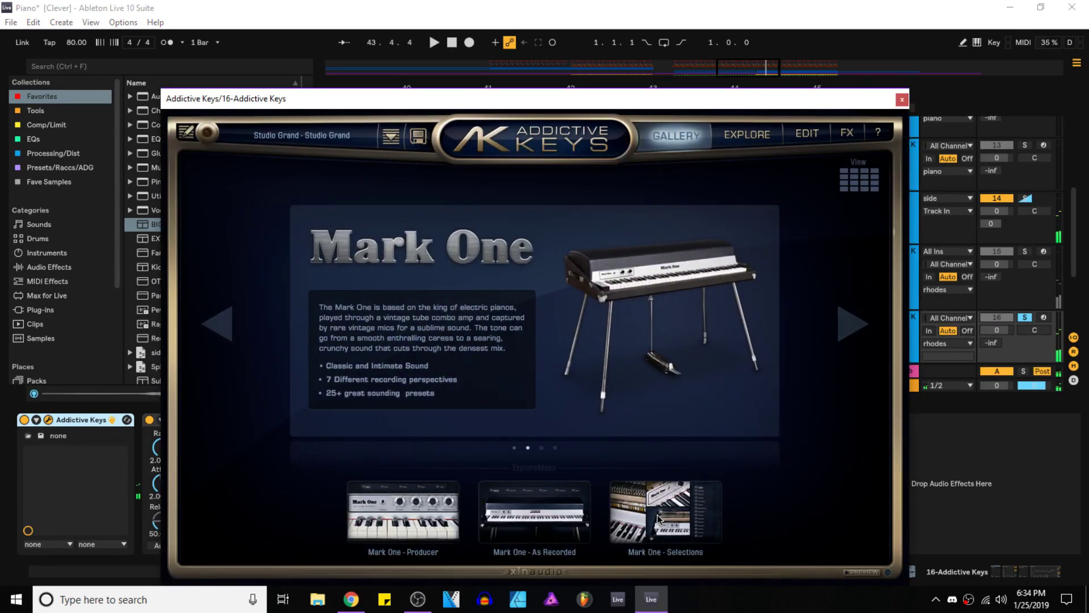
pyautogui.click(660, 492)
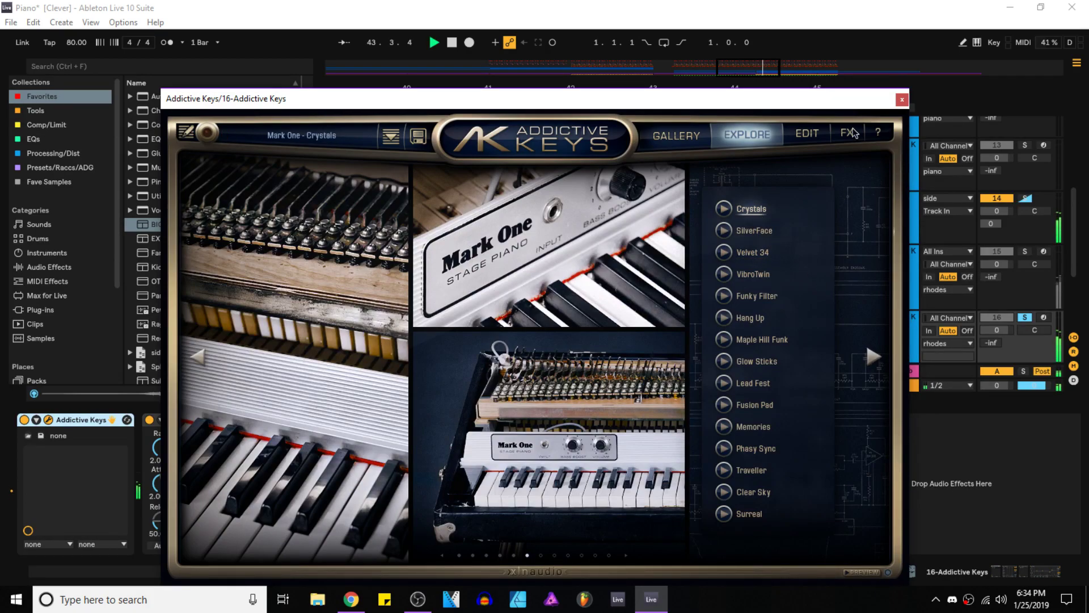
pyautogui.click(902, 100)
# Step: In track 16's EQ Eight, cut band 6 near 979 Hz and band 2 by 5.83 dB at 574 Hz with a Q of 1.15
pyautogui.click(865, 268)
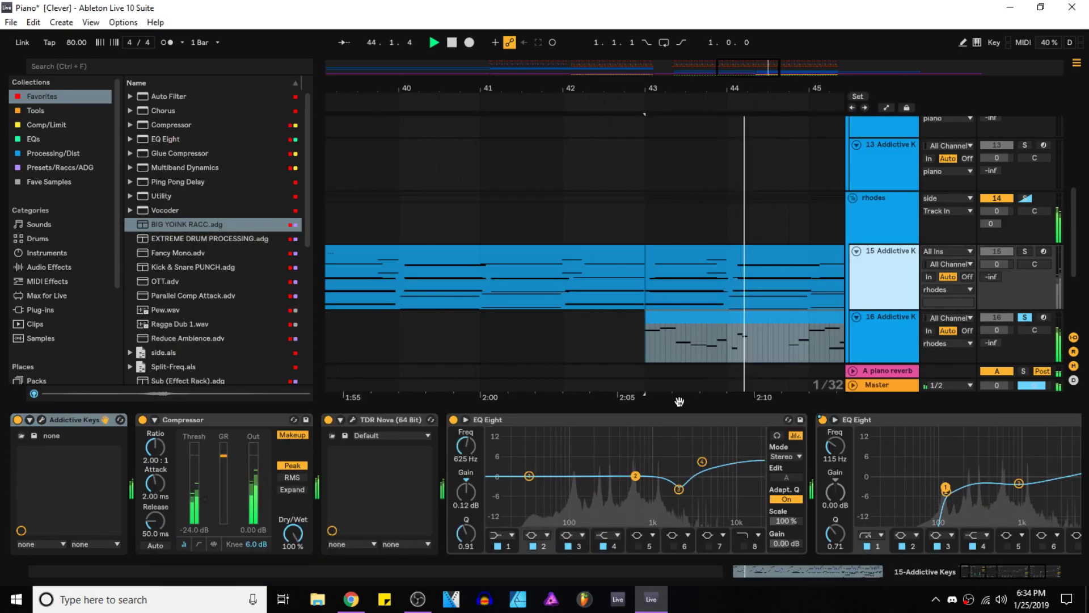
pyautogui.click(873, 343)
pyautogui.moveTo(716, 467); pyautogui.dragTo(659, 453)
pyautogui.click(680, 546)
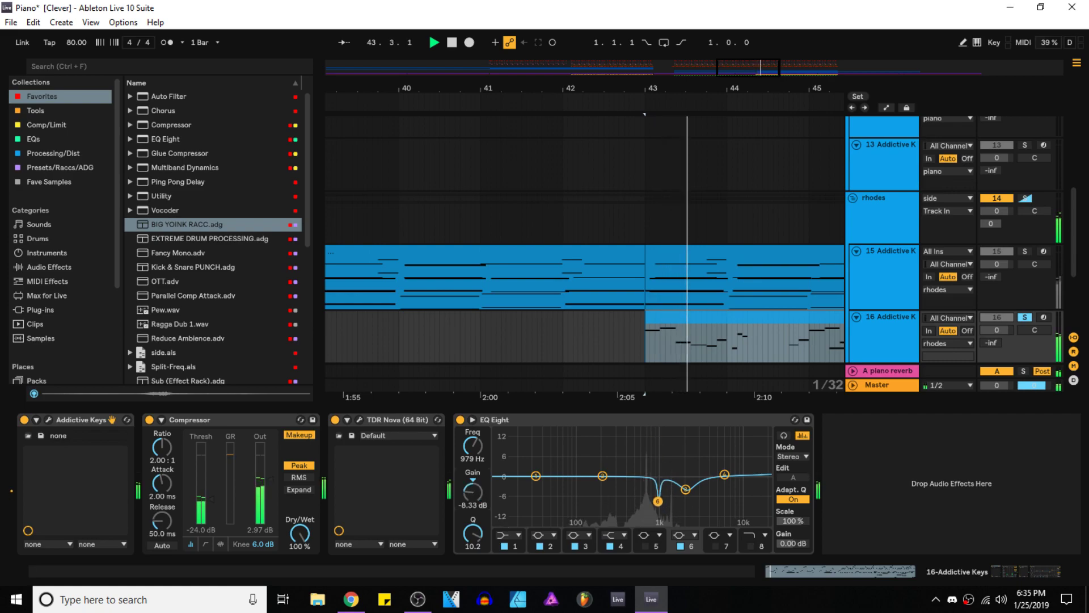
pyautogui.moveTo(473, 533); pyautogui.dragTo(474, 562)
pyautogui.moveTo(472, 489); pyautogui.dragTo(472, 502)
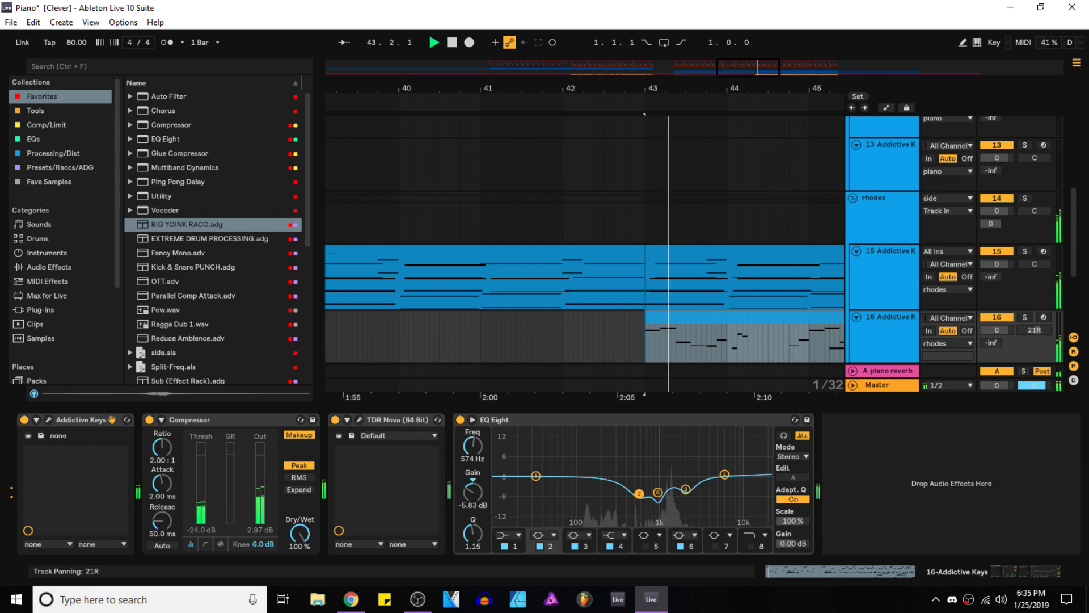
# Step: Pan track 16 to 20R, fold the rhodes group and save the set
pyautogui.scroll(-2, 667, 253)
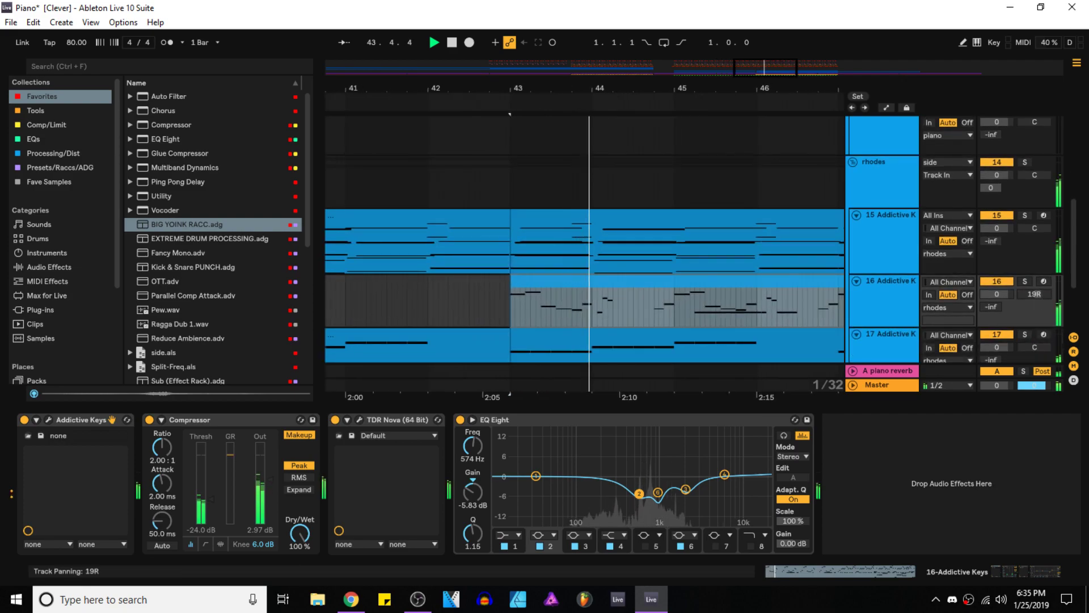
pyautogui.moveTo(1000, 407); pyautogui.dragTo(1000, 511)
pyautogui.scroll(-3, 564, 349)
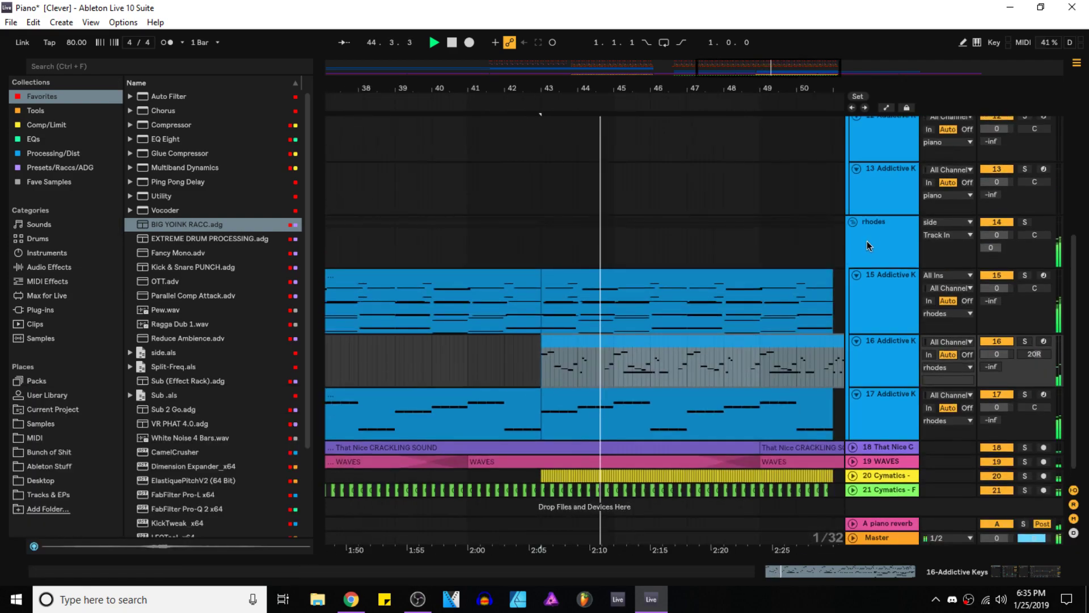
pyautogui.click(853, 223)
pyautogui.scroll(-5, 600, 347)
pyautogui.hotkey('ctrl', 's')
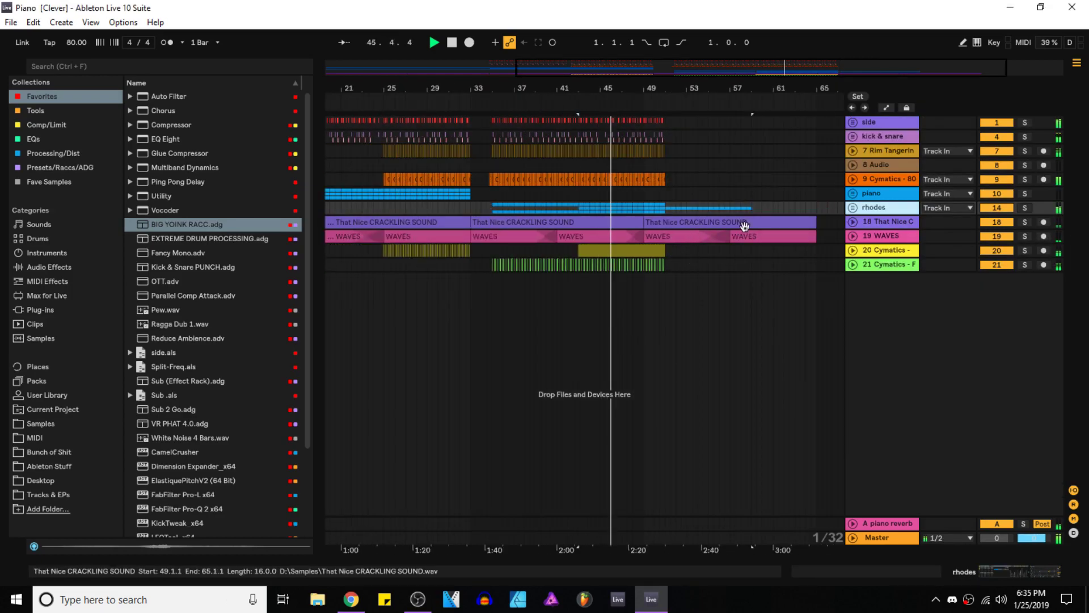
# Step: Unfold the rhodes group to check the length of the track 16 clip against its neighbours, and save the set
pyautogui.keyDown('ctrl'); pyautogui.scroll(3, 686, 213); pyautogui.keyUp('ctrl')
pyautogui.click(853, 208)
pyautogui.click(679, 365)
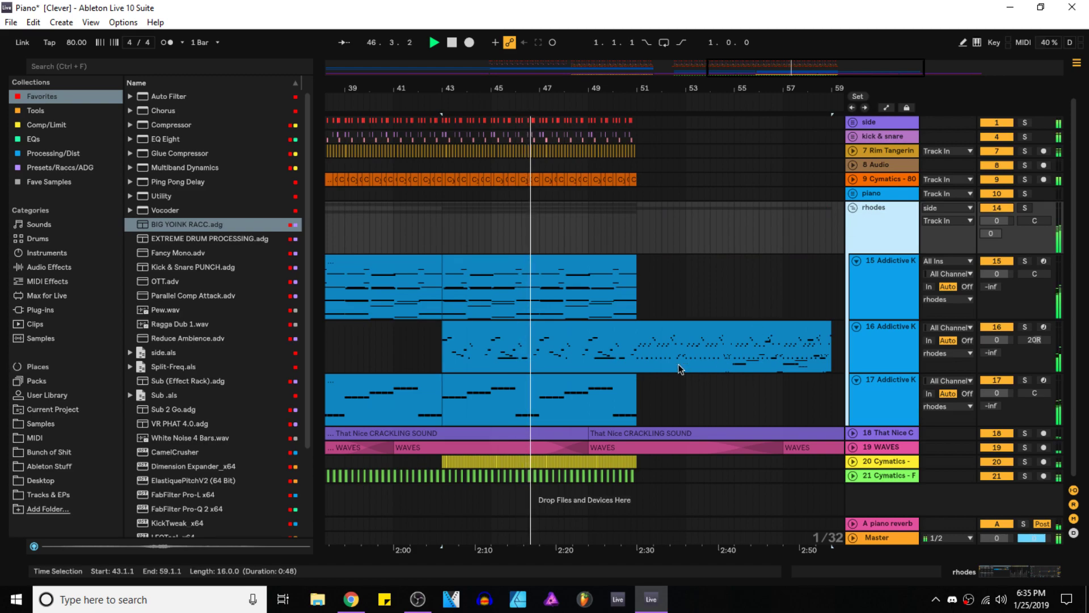
pyautogui.keyDown('ctrl'); pyautogui.scroll(-3, 679, 366); pyautogui.keyUp('ctrl')
pyautogui.keyDown('ctrl'); pyautogui.scroll(5, 665, 344); pyautogui.keyUp('ctrl')
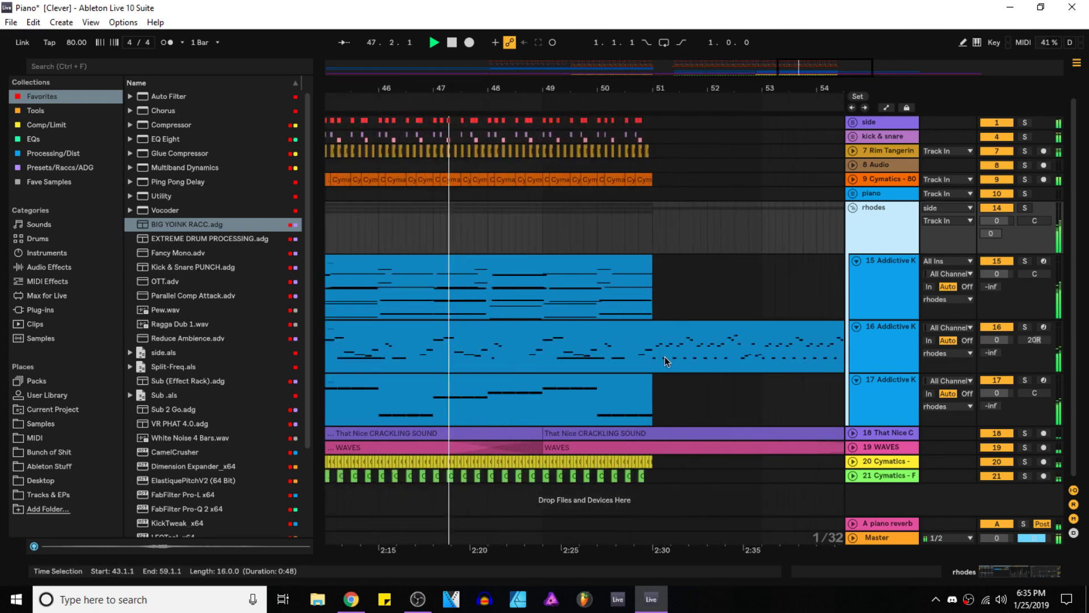
pyautogui.keyDown('ctrl'); pyautogui.scroll(-3, 560, 368); pyautogui.keyUp('ctrl')
pyautogui.hotkey('ctrl', 's')
pyautogui.keyDown('ctrl'); pyautogui.scroll(-1, 572, 363); pyautogui.keyUp('ctrl')
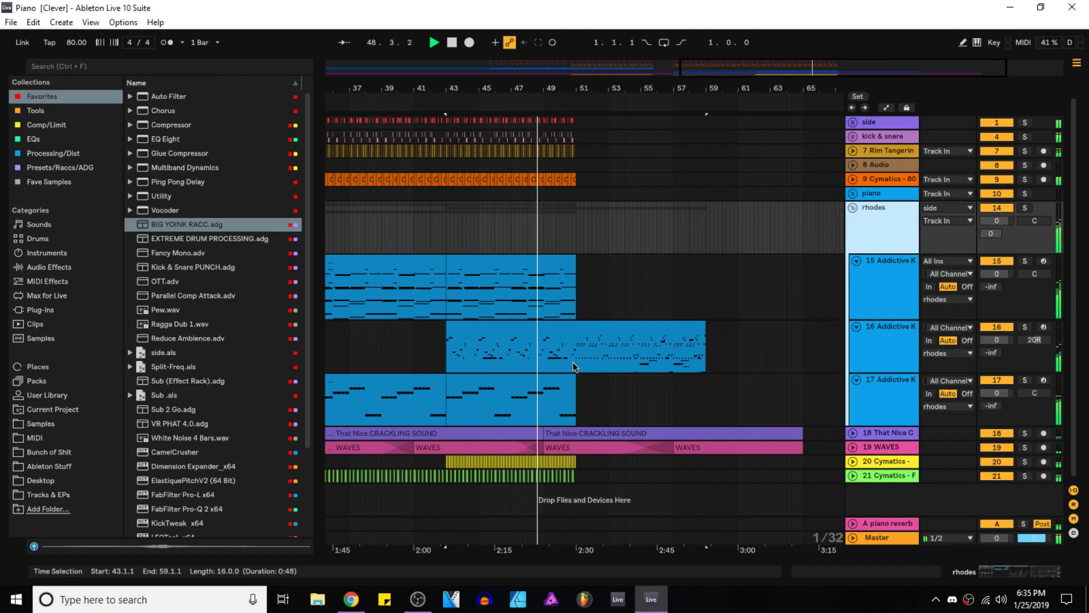
pyautogui.keyDown('ctrl'); pyautogui.scroll(-3, 573, 362); pyautogui.keyUp('ctrl')
pyautogui.keyDown('ctrl'); pyautogui.scroll(3, 603, 355); pyautogui.keyUp('ctrl')
# Step: Try moving the track 16 clip to start at 35.1.1 and play the transition into the drop
pyautogui.press('space')
pyautogui.moveTo(679, 344); pyautogui.dragTo(506, 342)
pyautogui.press('space')
pyautogui.keyDown('ctrl'); pyautogui.scroll(6, 529, 346); pyautogui.keyUp('ctrl')
pyautogui.keyDown('ctrl'); pyautogui.scroll(-6, 450, 359); pyautogui.keyUp('ctrl')
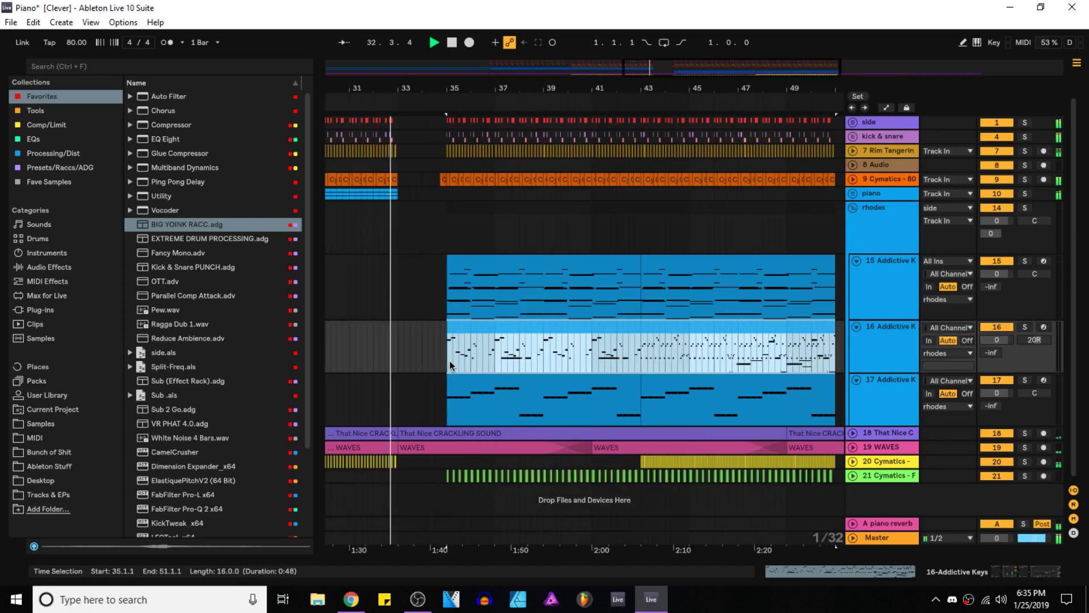
pyautogui.click(448, 230)
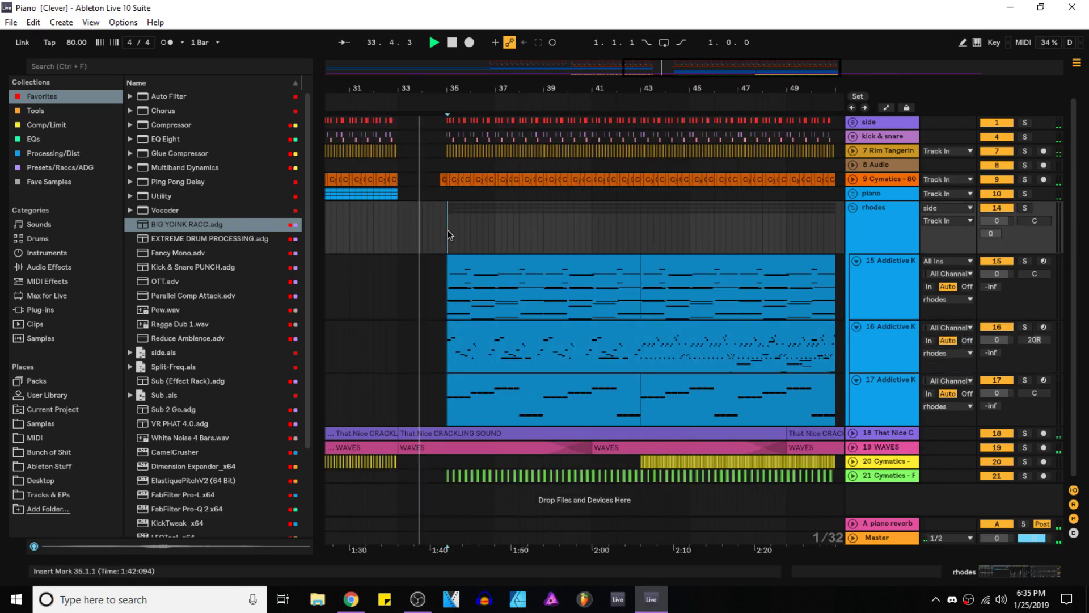
pyautogui.rightClick(448, 229)
pyautogui.press('Escape')
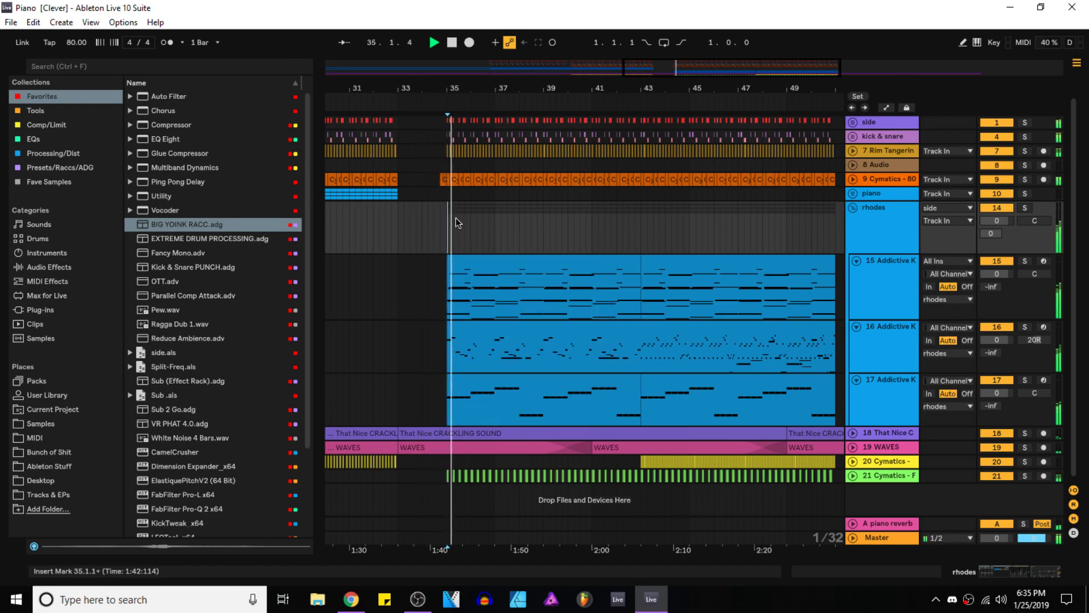
# Step: Move the track 16 clip back to start at 43.1.1
pyautogui.click(704, 326)
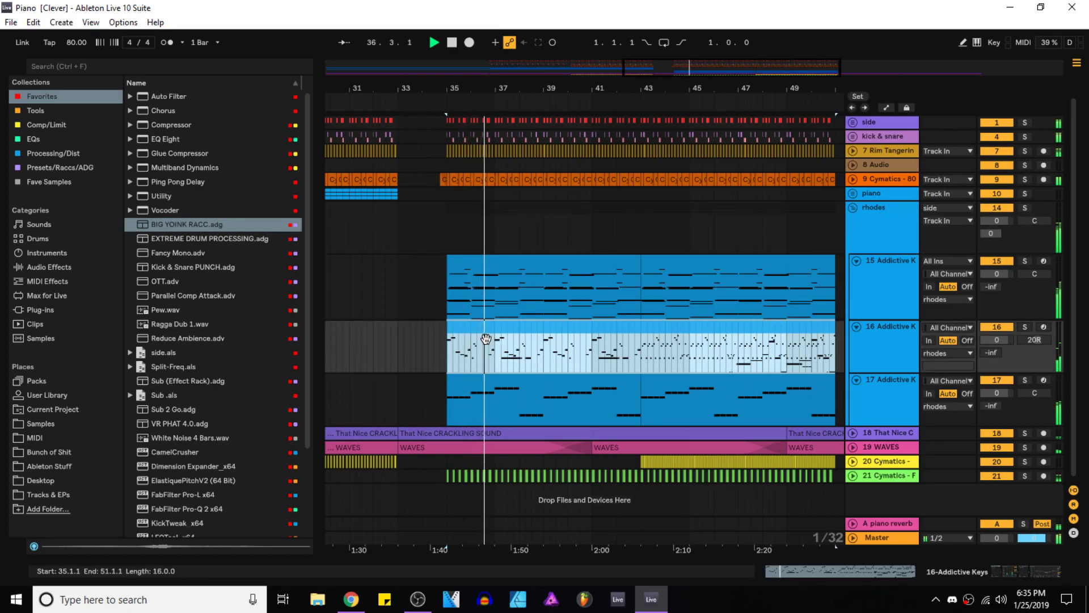
pyautogui.moveTo(460, 344); pyautogui.dragTo(716, 328)
pyautogui.scroll(-8, 559, 359)
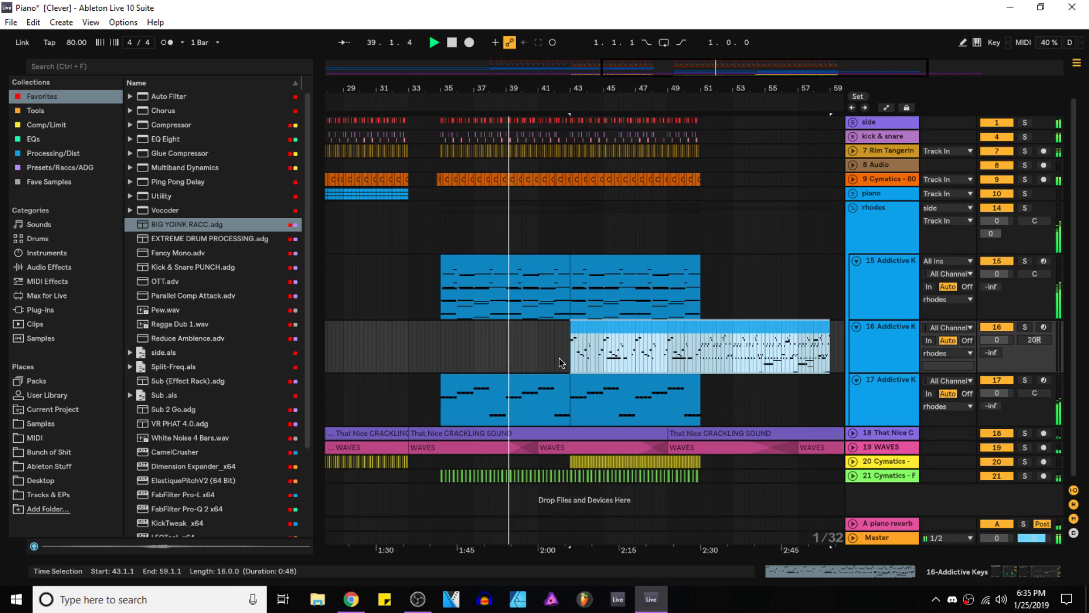
pyautogui.press('-')
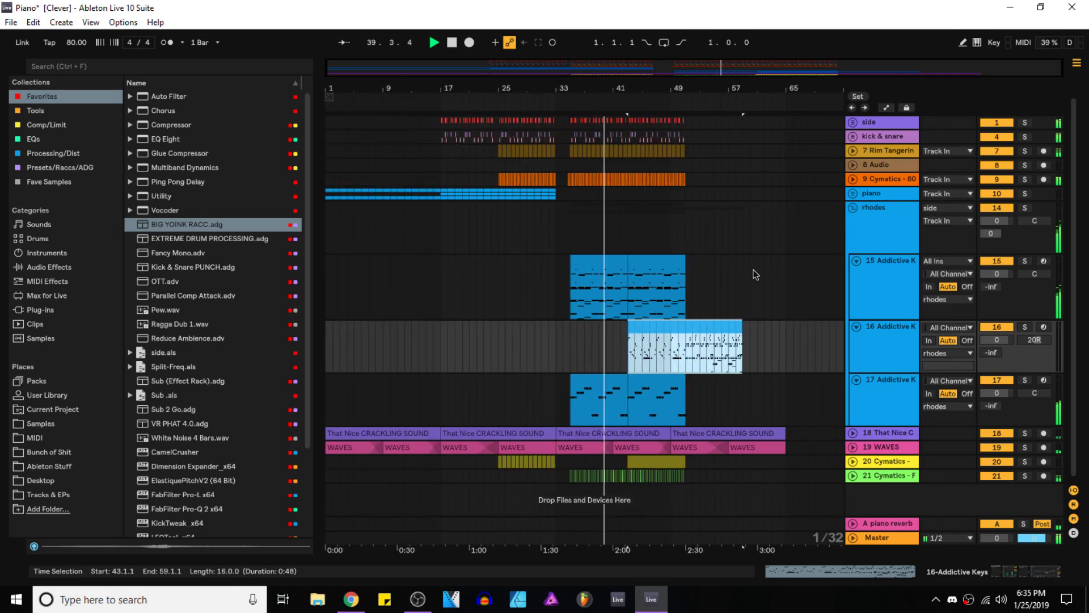
pyautogui.click(852, 198)
pyautogui.click(852, 198)
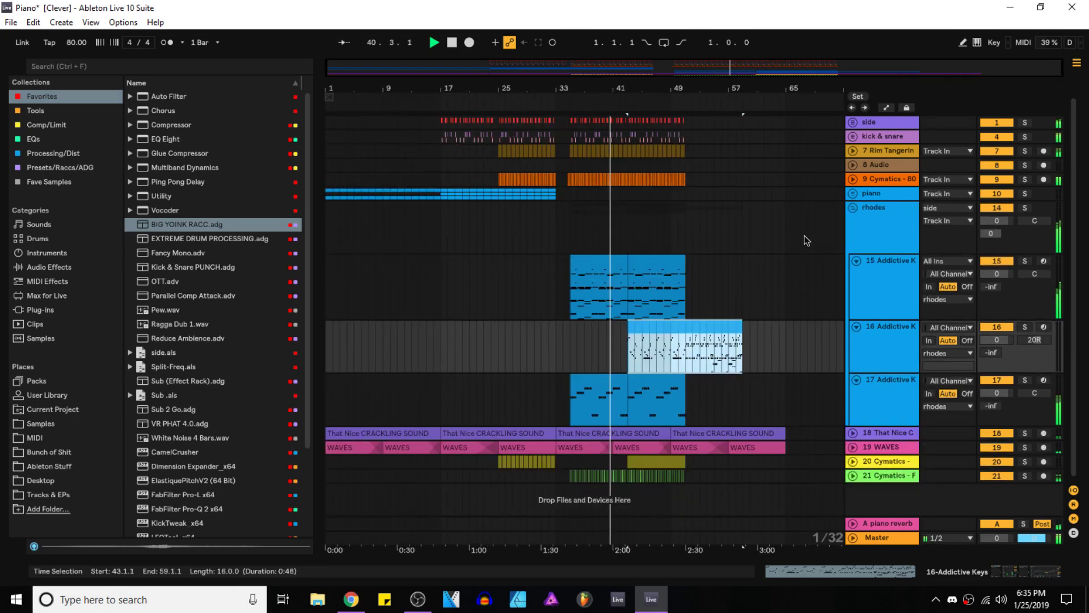
pyautogui.press('+')
pyautogui.click(661, 375)
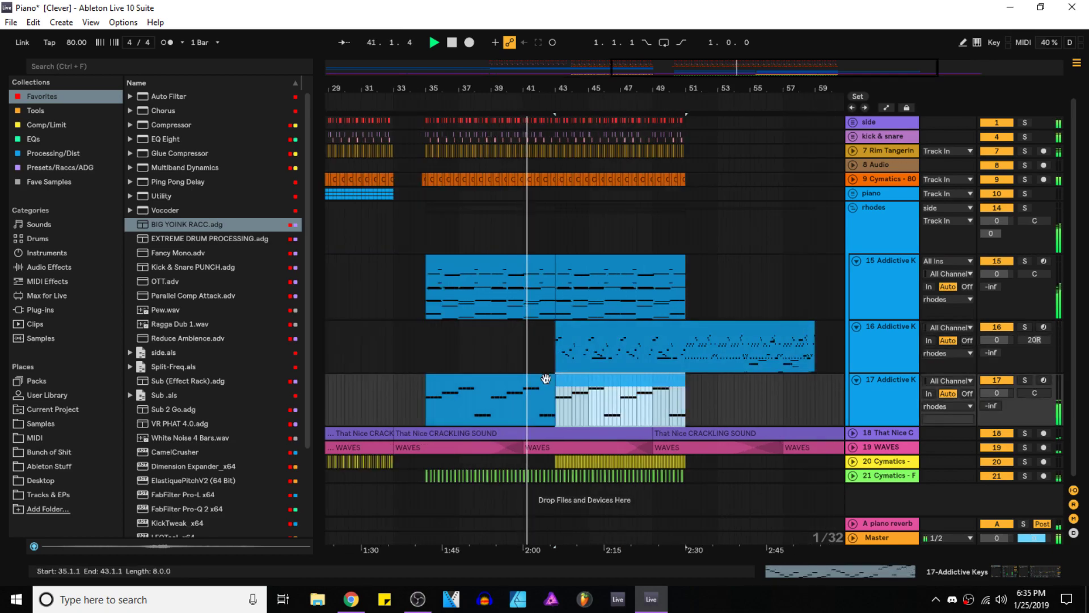
pyautogui.press('-')
# Step: Split the track 16 clip at 51.1.1, where the other rhodes clips end
pyautogui.click(675, 359)
pyautogui.press('+')
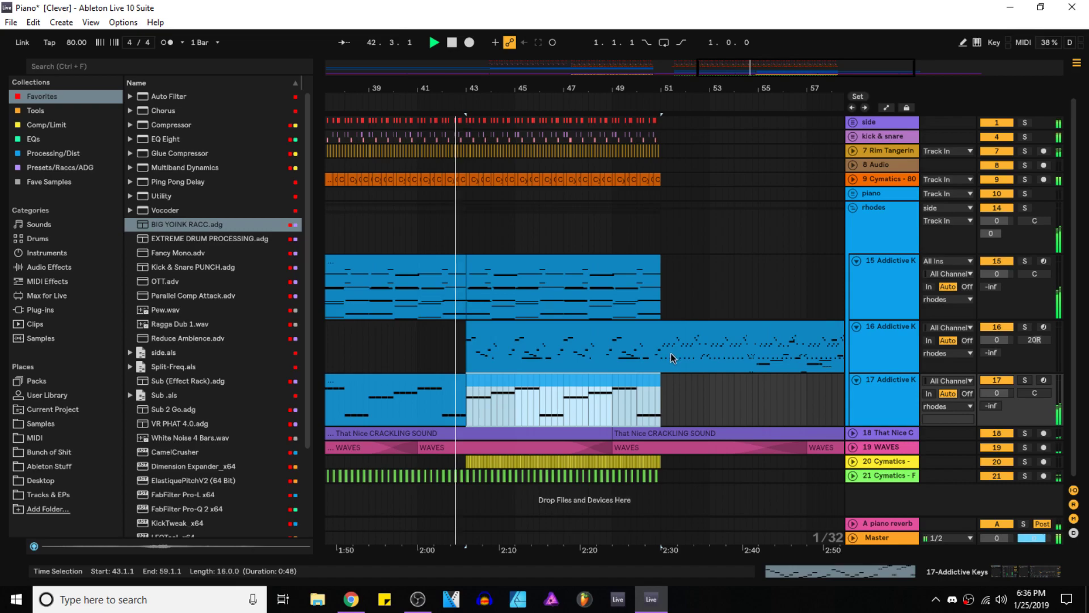
pyautogui.press('+')
pyautogui.press('+')
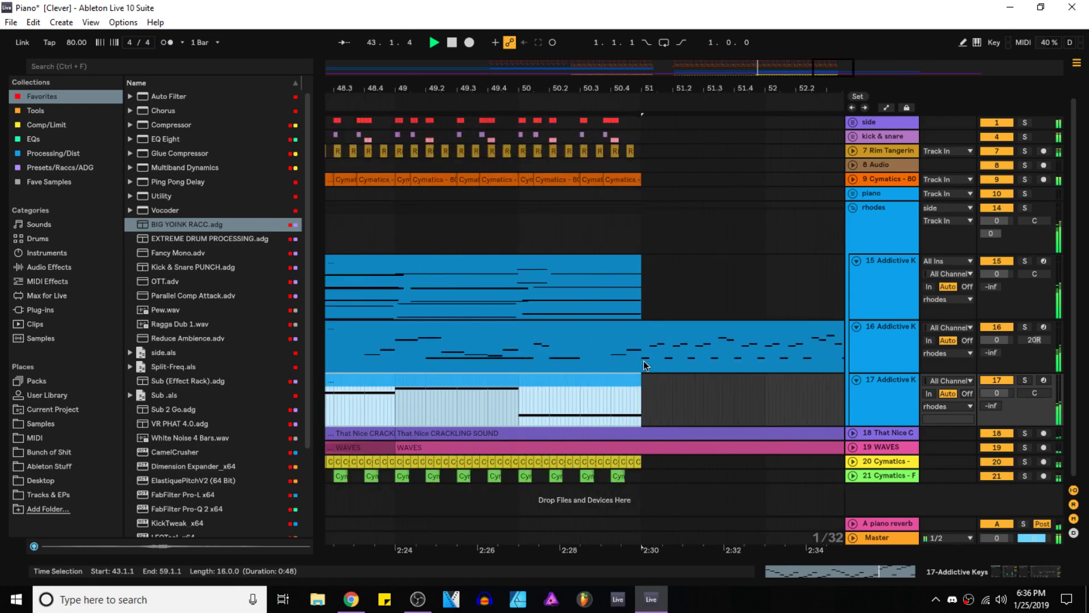
pyautogui.click(643, 360)
pyautogui.press('-')
pyautogui.press('-')
pyautogui.press('-')
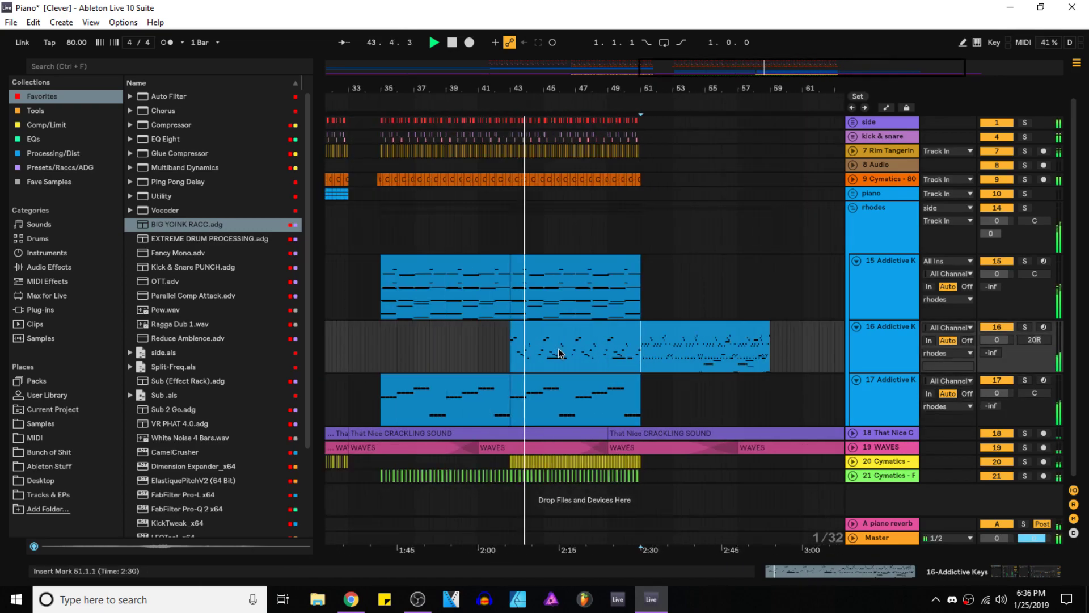
# Step: Try moving both halves of the split track 16 clip earlier, with the second half starting at 43.1.1
pyautogui.scroll(2, 525, 346)
pyautogui.press('space')
pyautogui.moveTo(645, 336); pyautogui.dragTo(436, 347)
pyautogui.moveTo(765, 341); pyautogui.dragTo(569, 355)
pyautogui.keyDown('ctrl'); pyautogui.scroll(4, 508, 341); pyautogui.keyUp('ctrl')
pyautogui.moveTo(505, 331); pyautogui.dragTo(510, 332)
pyautogui.press('space')
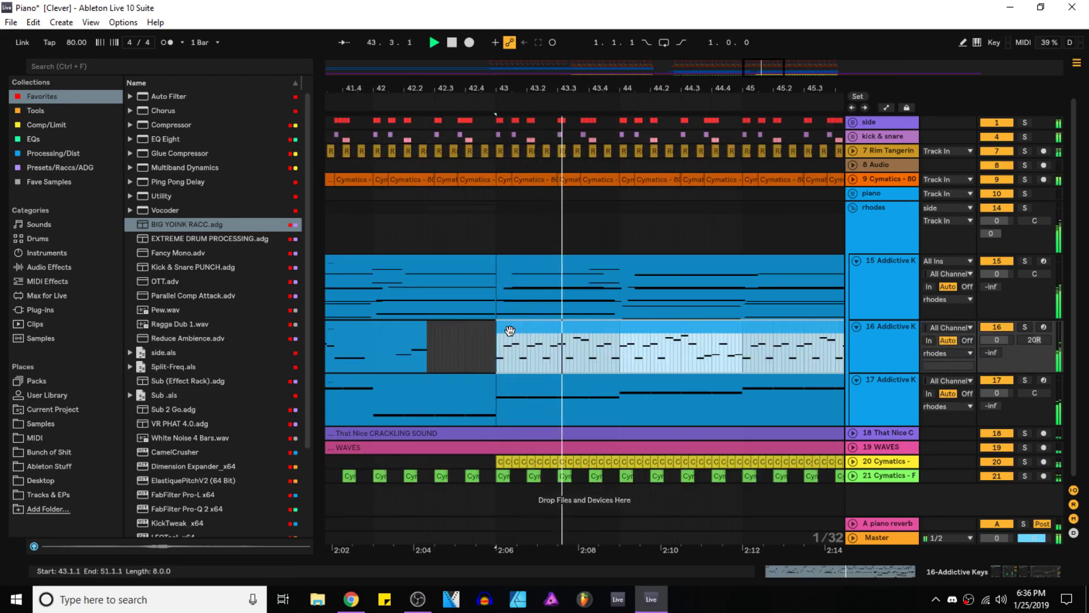
# Step: Undo the moves of the two track 16 clip halves
pyautogui.keyDown('ctrl'); pyautogui.scroll(-4, 529, 339); pyautogui.keyUp('ctrl')
pyautogui.hotkey('ctrl', 'z')
pyautogui.hotkey('ctrl', 'z')
pyautogui.keyDown('ctrl'); pyautogui.scroll(-2, 548, 350); pyautogui.keyUp('ctrl')
# Step: Stretch the notes of track 16's bar 51 to 59 clip to double length with the *2 function
pyautogui.click(693, 348)
pyautogui.click(693, 344)
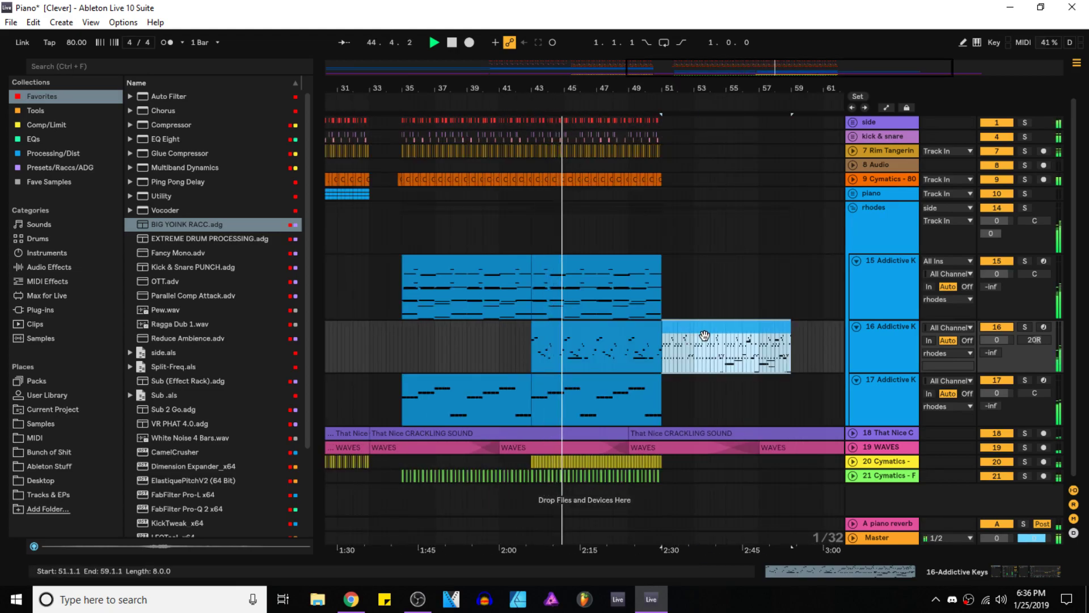
pyautogui.doubleClick(704, 335)
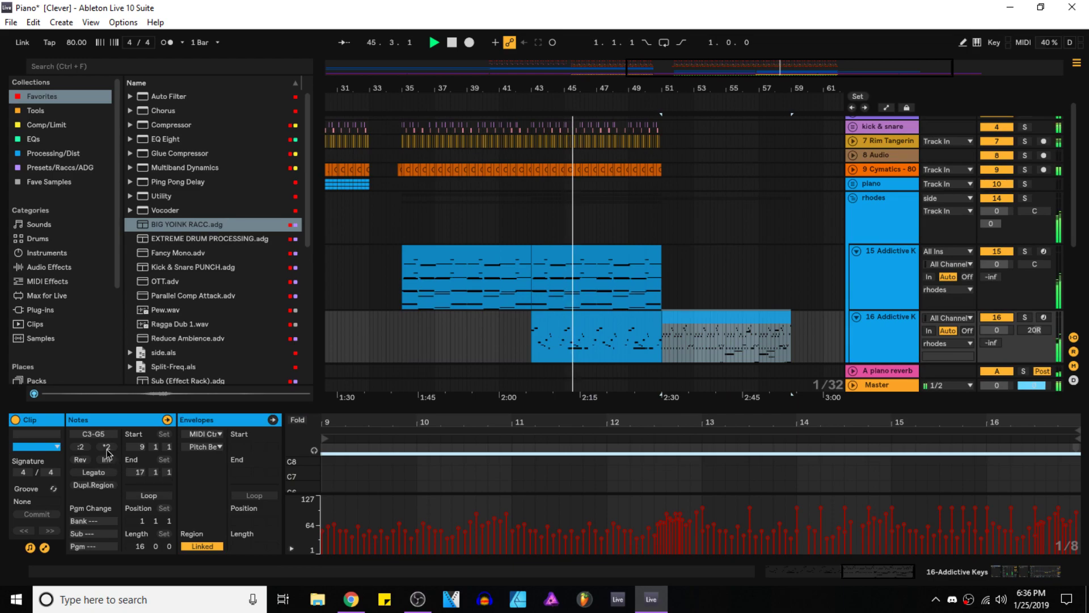
pyautogui.click(106, 447)
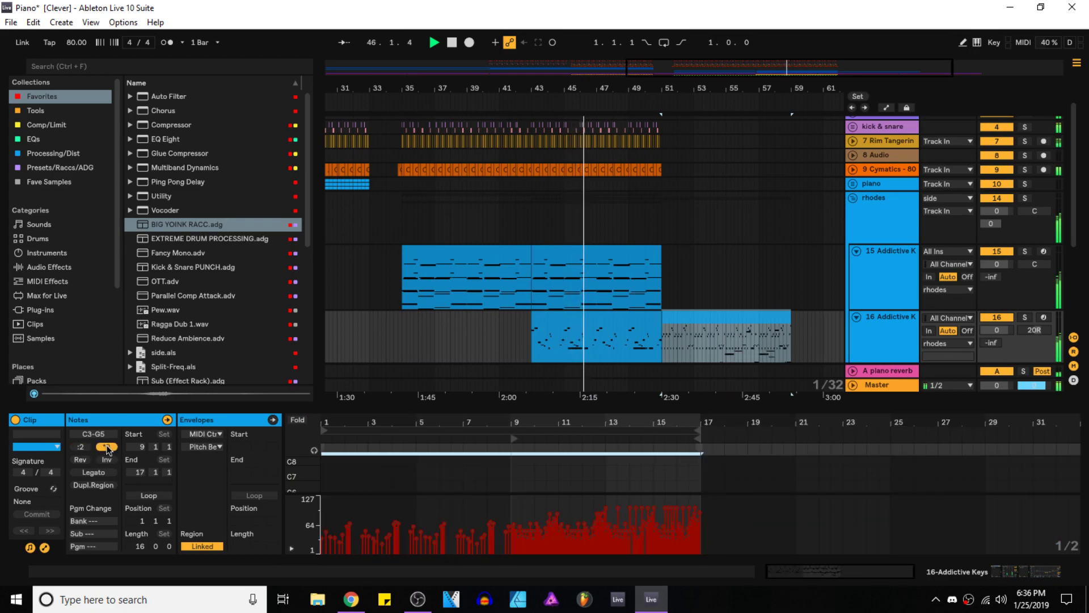
pyautogui.click(106, 448)
pyautogui.click(713, 317)
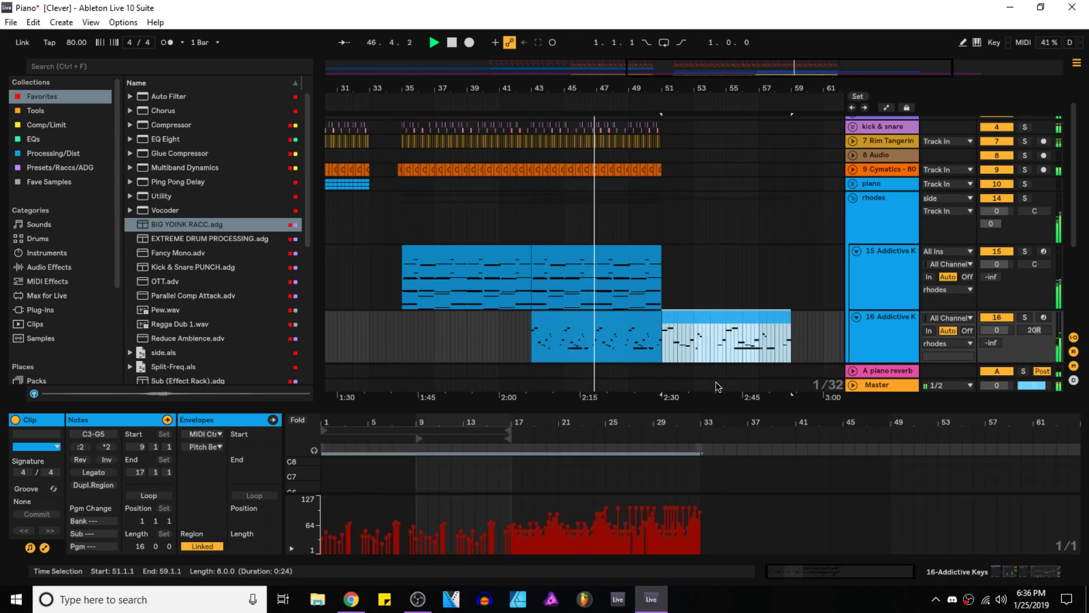
# Step: Collapse the detail view, save the set and extend the track 16 clip starting at bar 51 to about bar 75
pyautogui.click(1031, 574)
pyautogui.click(927, 544)
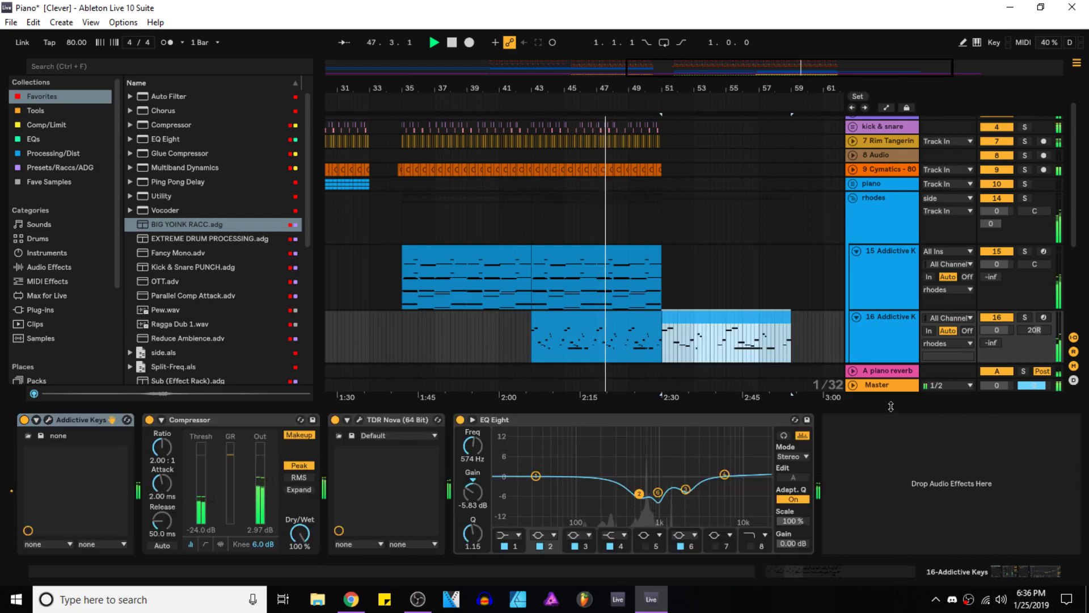
pyautogui.moveTo(889, 406); pyautogui.dragTo(802, 437)
pyautogui.hotkey('ctrl', 's')
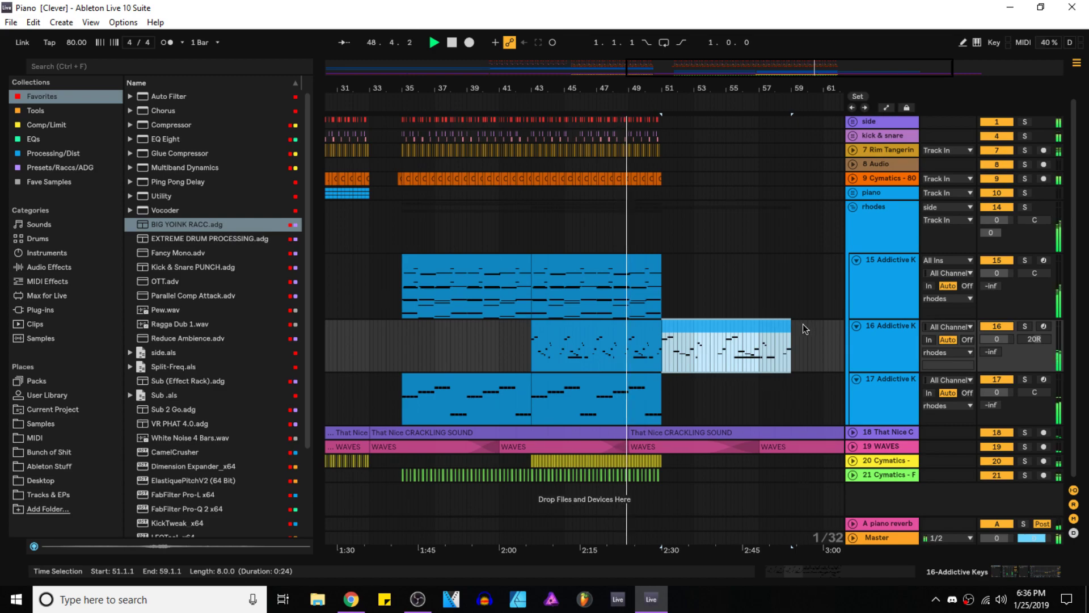
pyautogui.moveTo(858, 337); pyautogui.dragTo(805, 338)
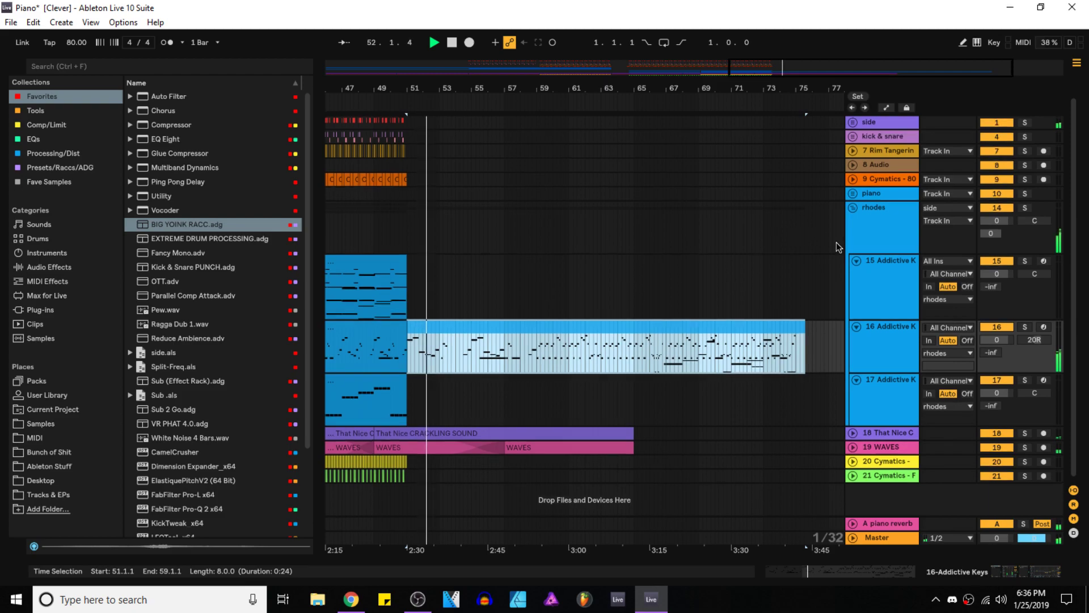
# Step: Drop the side track's LFOTool LFO Depth automation to its minimum from bar 51 and collapse the side group
pyautogui.click(853, 121)
pyautogui.press('a')
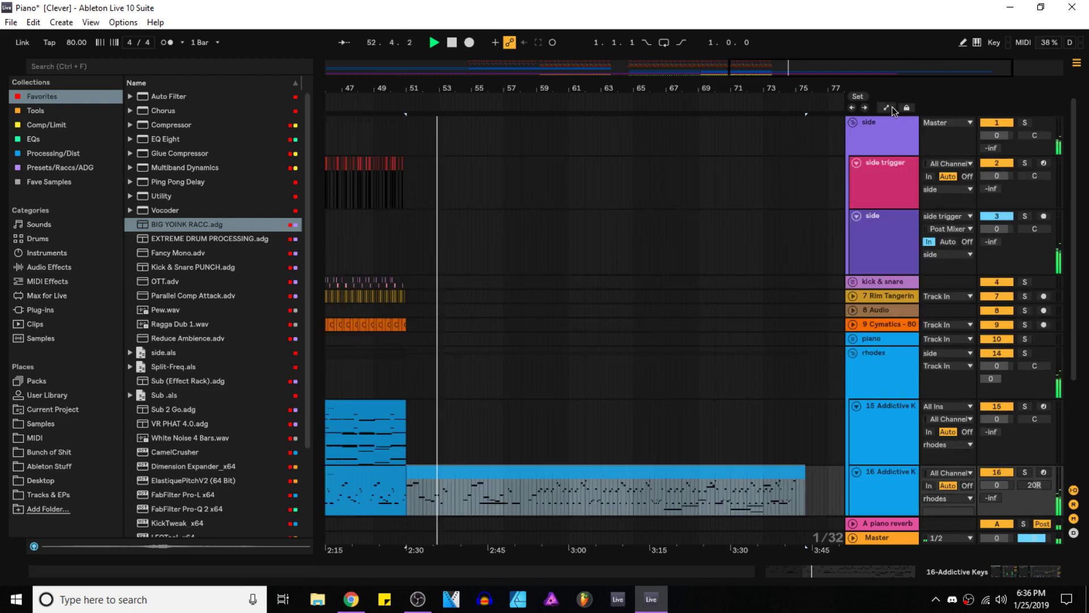
pyautogui.click(853, 225)
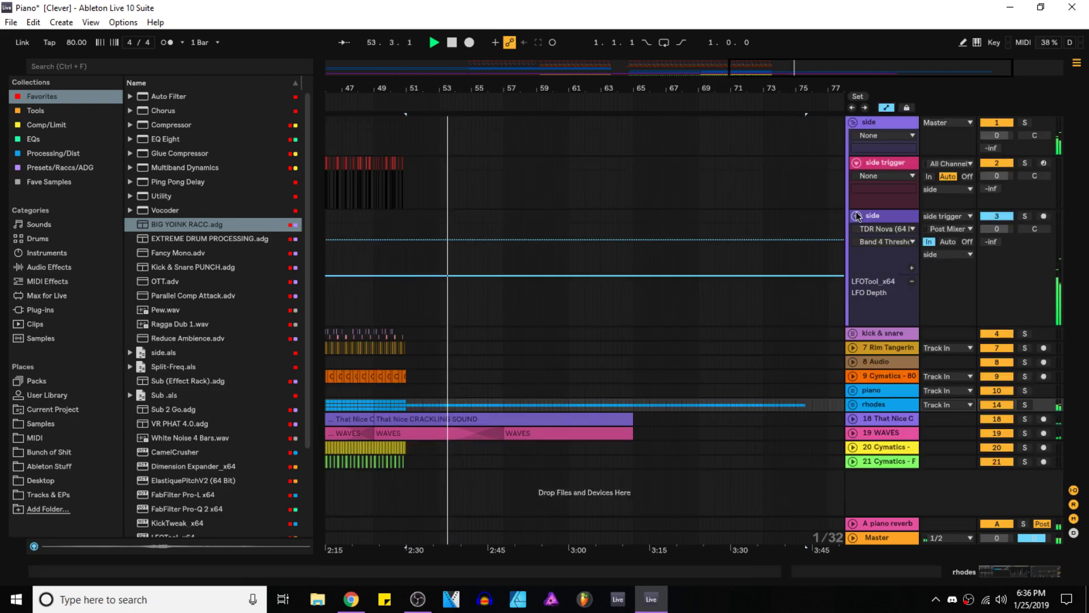
pyautogui.scroll(4, 412, 256)
pyautogui.scroll(3, 382, 280)
pyautogui.click(411, 275)
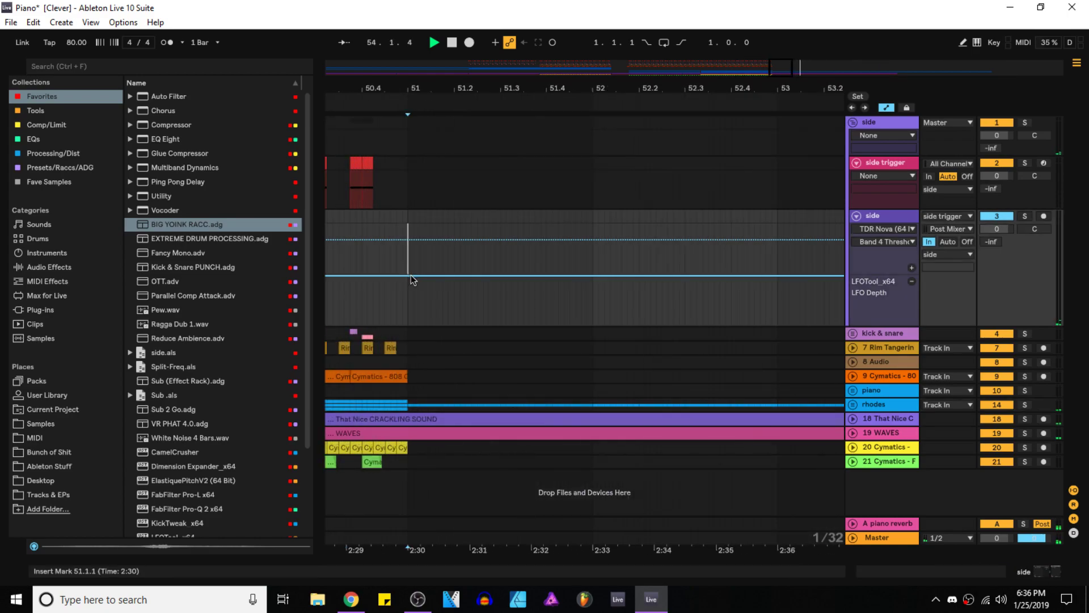
pyautogui.moveTo(411, 277); pyautogui.dragTo(408, 324)
pyautogui.scroll(-4, 392, 324)
pyautogui.click(852, 122)
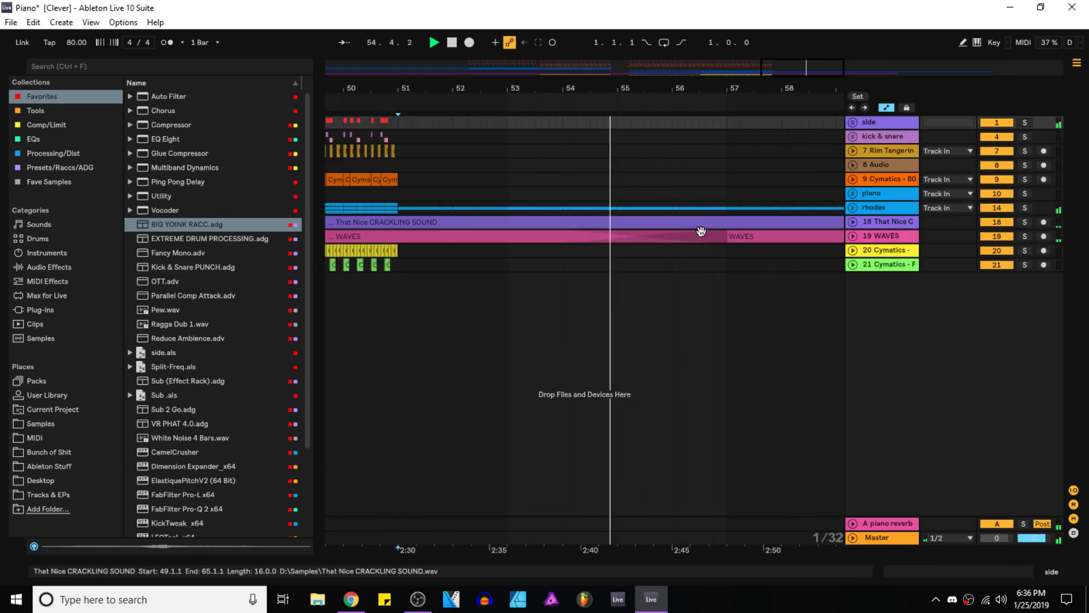
# Step: Split track 16's outro clip at 58.1.1, delete everything after the split and save the set
pyautogui.scroll(-3, 713, 226)
pyautogui.click(853, 208)
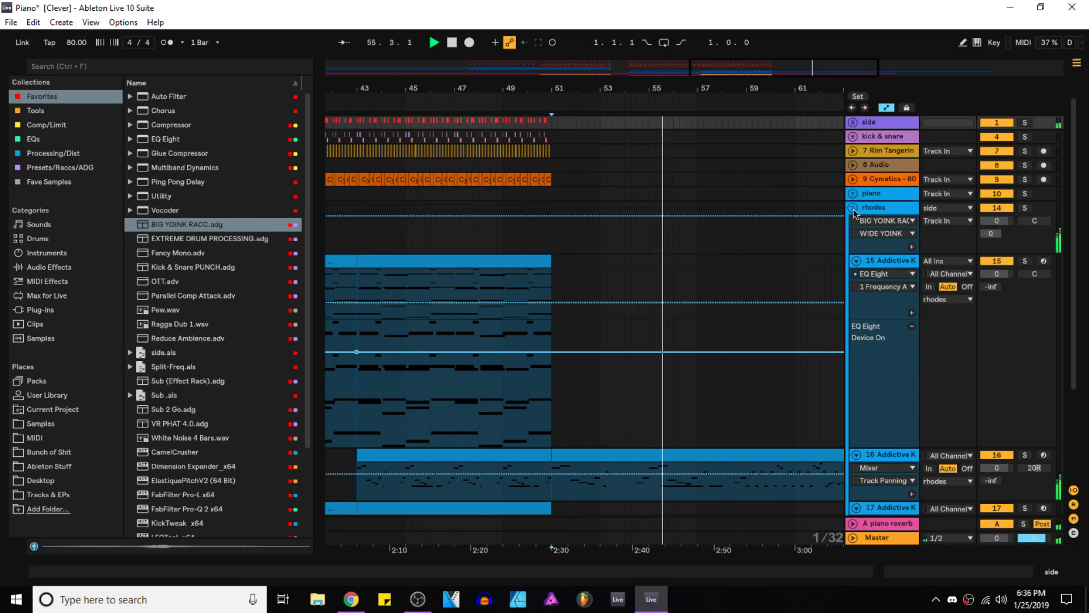
pyautogui.click(853, 207)
pyautogui.click(853, 208)
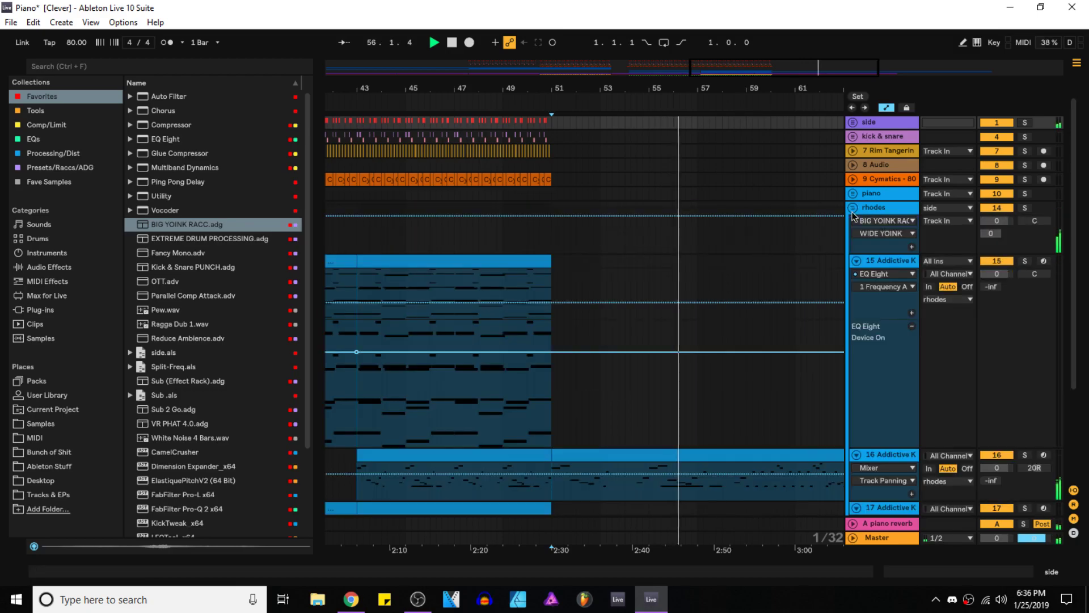
pyautogui.moveTo(748, 327); pyautogui.dragTo(515, 264)
pyautogui.scroll(4, 486, 443)
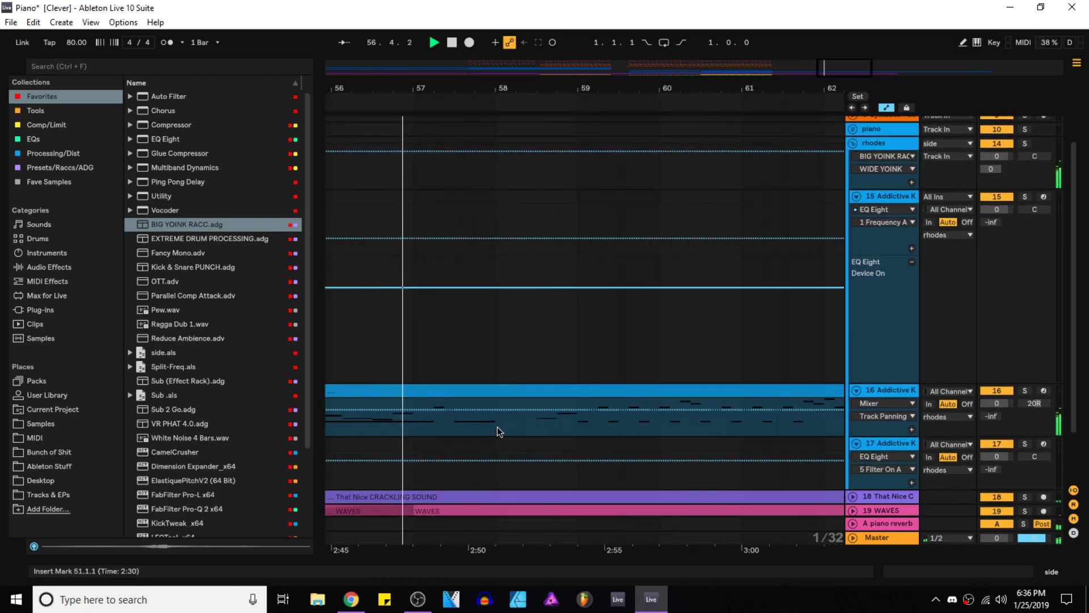
pyautogui.click(499, 426)
pyautogui.hotkey('ctrl', 'e')
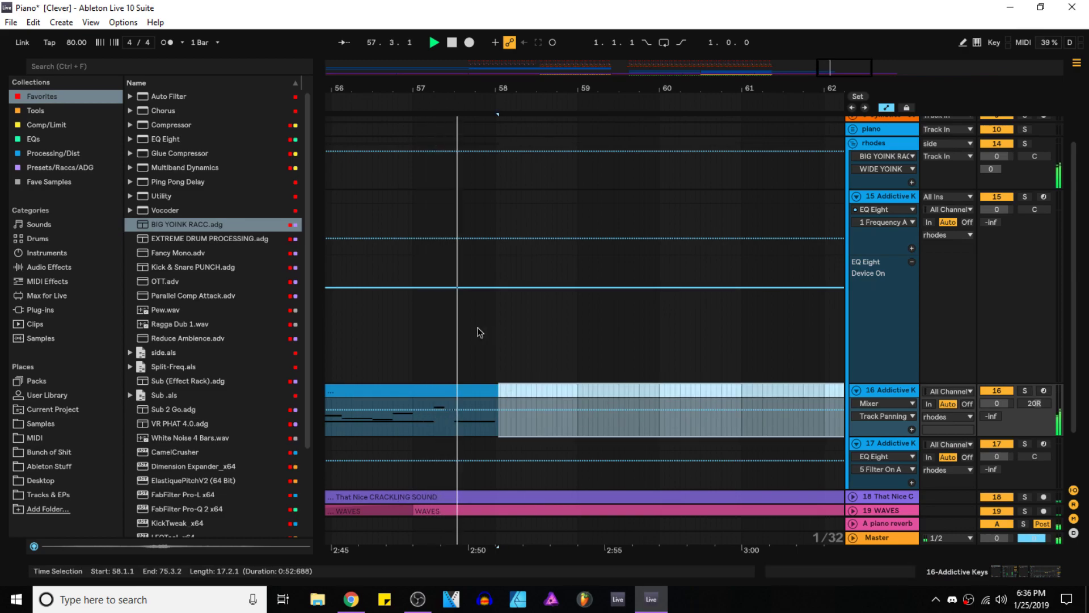
pyautogui.press('Delete')
pyautogui.click(457, 351)
pyautogui.scroll(-3, 456, 351)
pyautogui.hotkey('ctrl', 's')
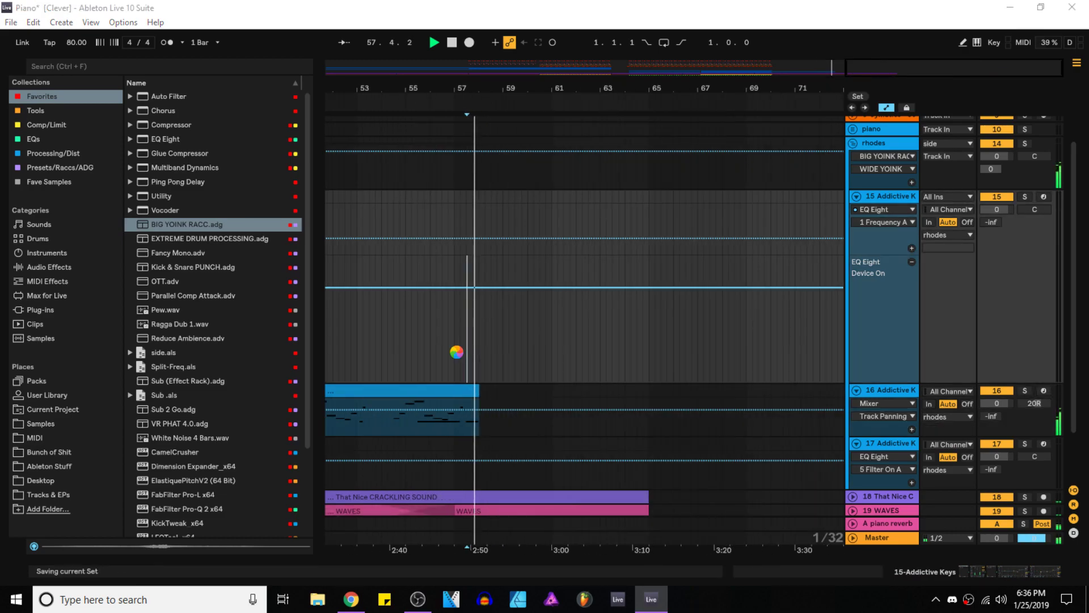
# Step: Audition track 16 around bar 57 with its EQ Eight band 2 moved to 505 Hz and boosted to 15 dB
pyautogui.scroll(3, 469, 431)
pyautogui.click(468, 435)
pyautogui.press('space')
pyautogui.press('space')
pyautogui.doubleClick(890, 392)
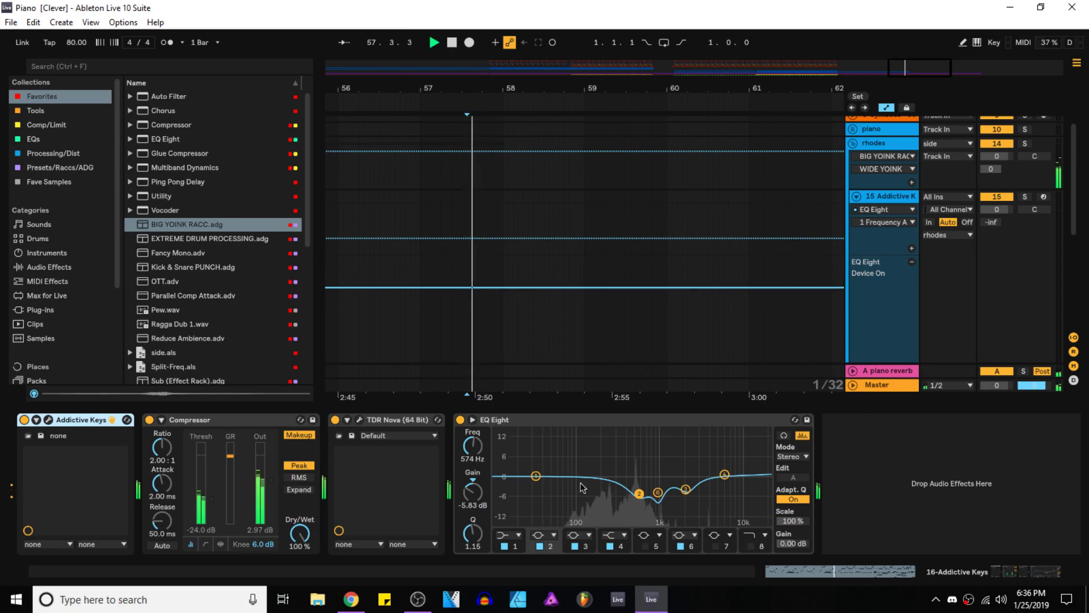
pyautogui.moveTo(639, 493); pyautogui.dragTo(636, 434)
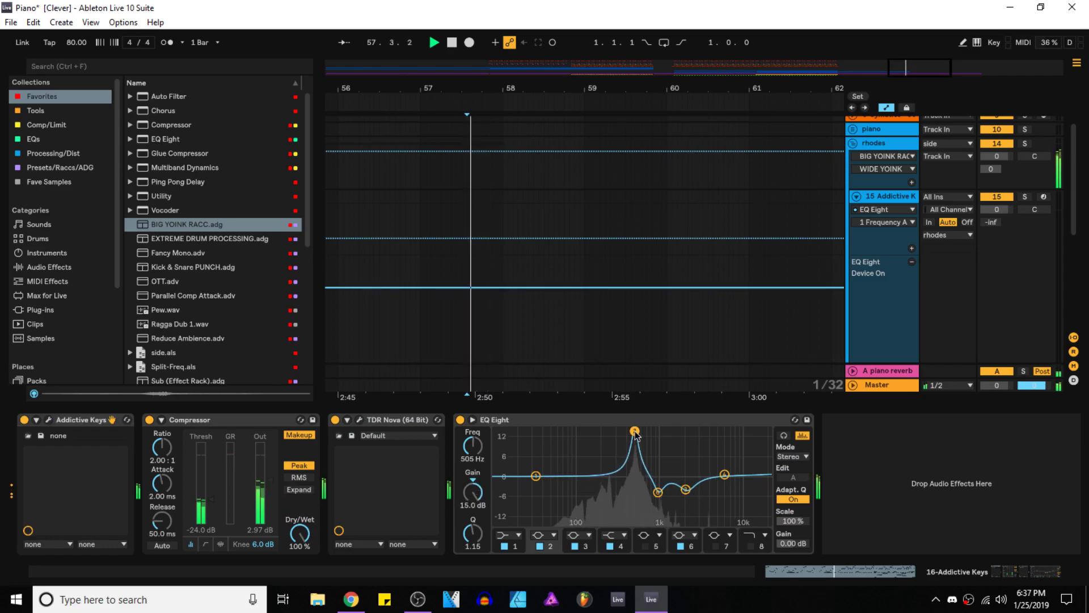
pyautogui.press('space')
# Step: Cut track 16's EQ Eight band 2 to about -10 dB with a Q of 1.94 while replaying the passage
pyautogui.moveTo(473, 492); pyautogui.dragTo(472, 537)
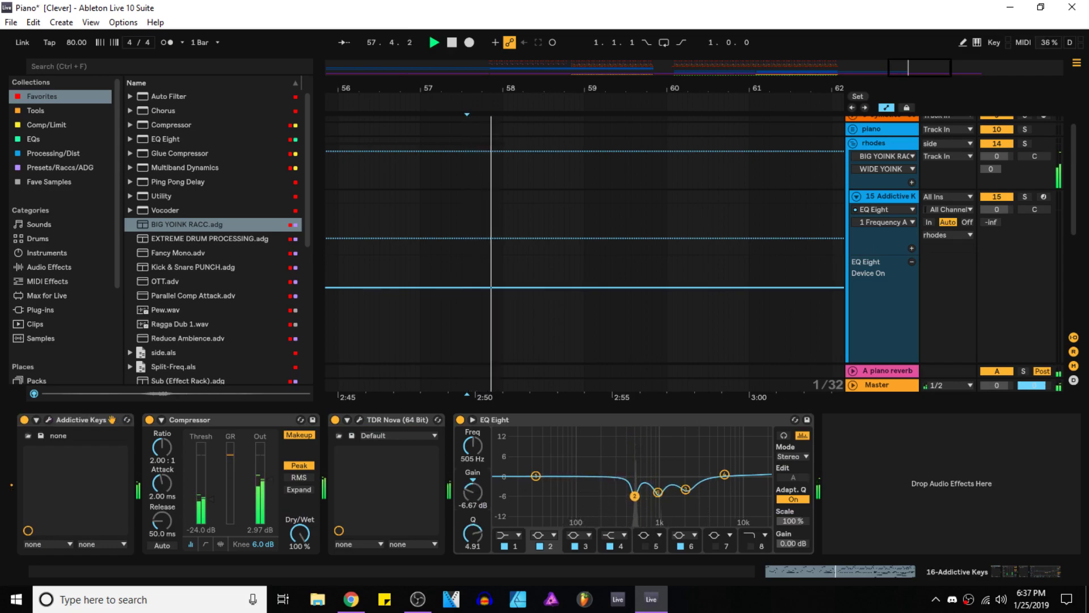
pyautogui.moveTo(473, 492); pyautogui.dragTo(483, 530)
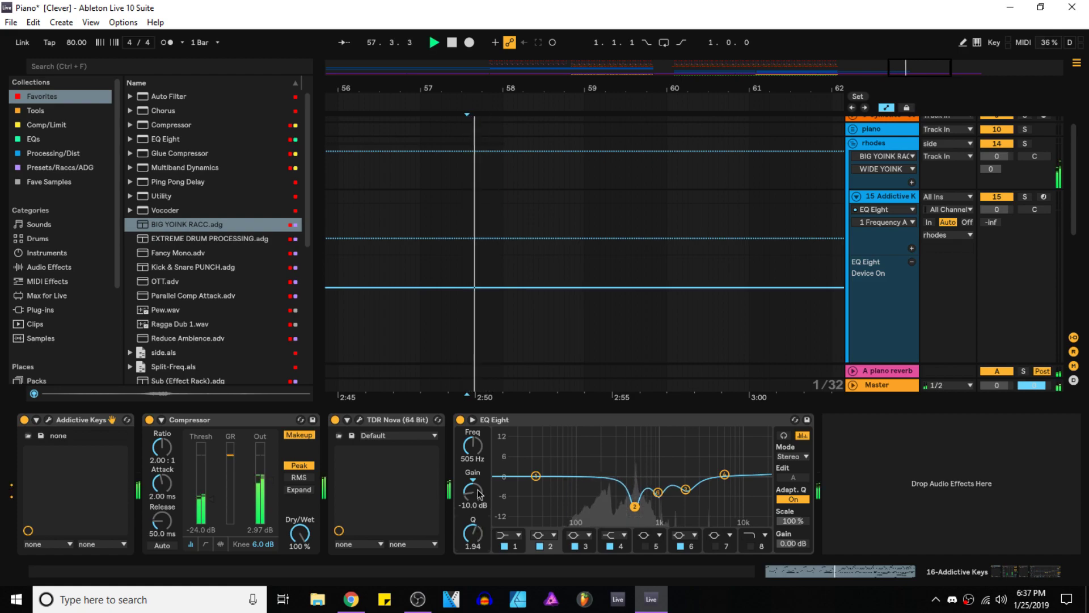
pyautogui.press('space')
pyautogui.press('space')
pyautogui.moveTo(472, 492); pyautogui.dragTo(473, 505)
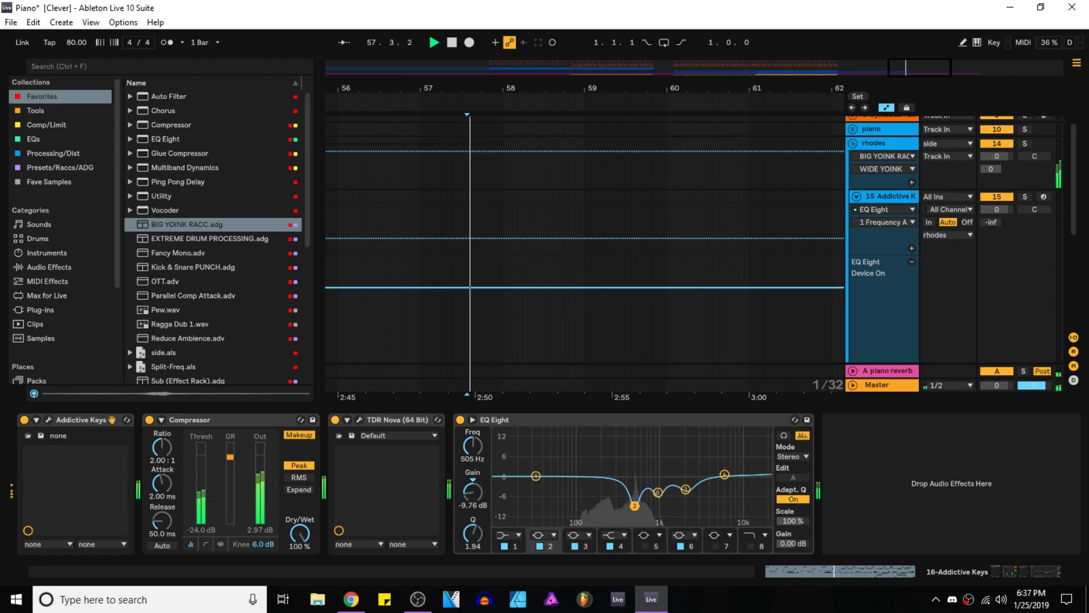
# Step: Audition track 16's section from bar 43, adjust its EQ Eight band 2 gain upward and hide the device view
pyautogui.scroll(-8, 581, 334)
pyautogui.click(652, 309)
pyautogui.press('space')
pyautogui.press('space')
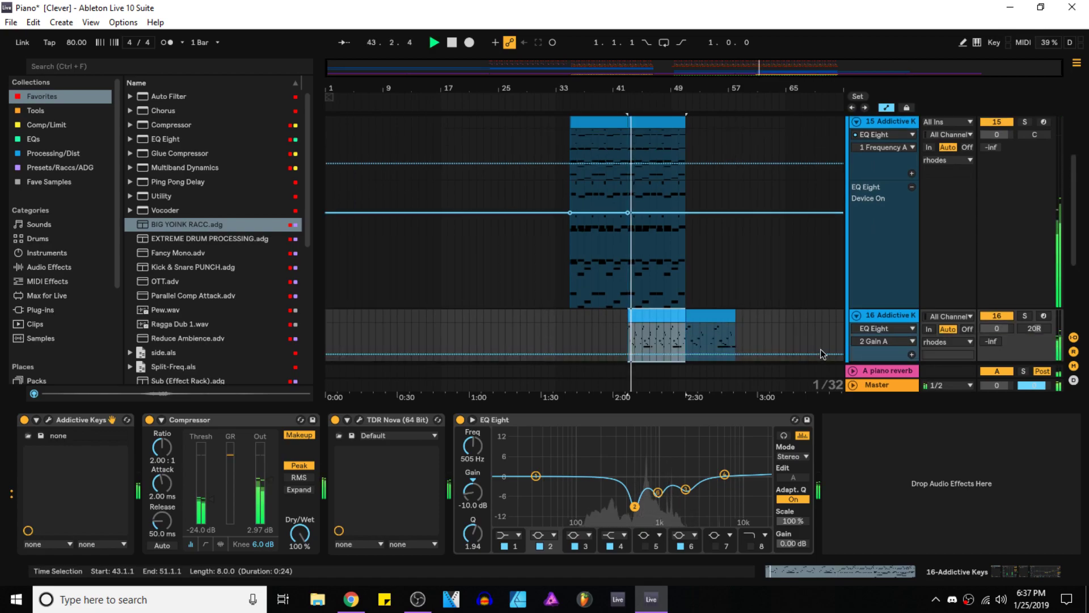
pyautogui.moveTo(472, 499); pyautogui.dragTo(472, 472)
pyautogui.hotkey('ctrl', 'alt', 'l')
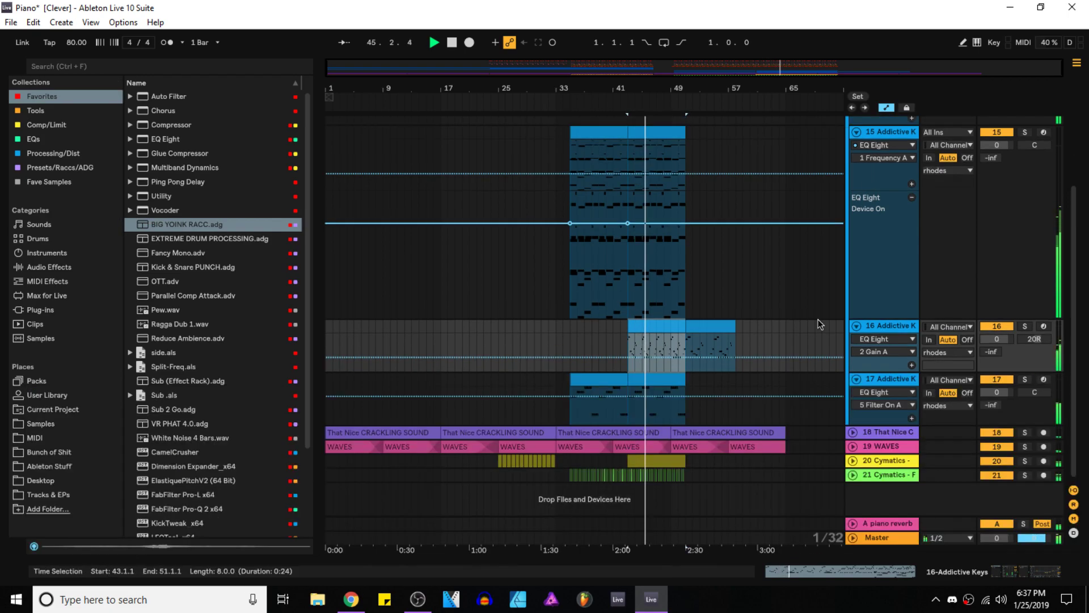
# Step: Collapse the rhodes group and save the set
pyautogui.scroll(3, 810, 326)
pyautogui.click(853, 208)
pyautogui.hotkey('ctrl', 's')
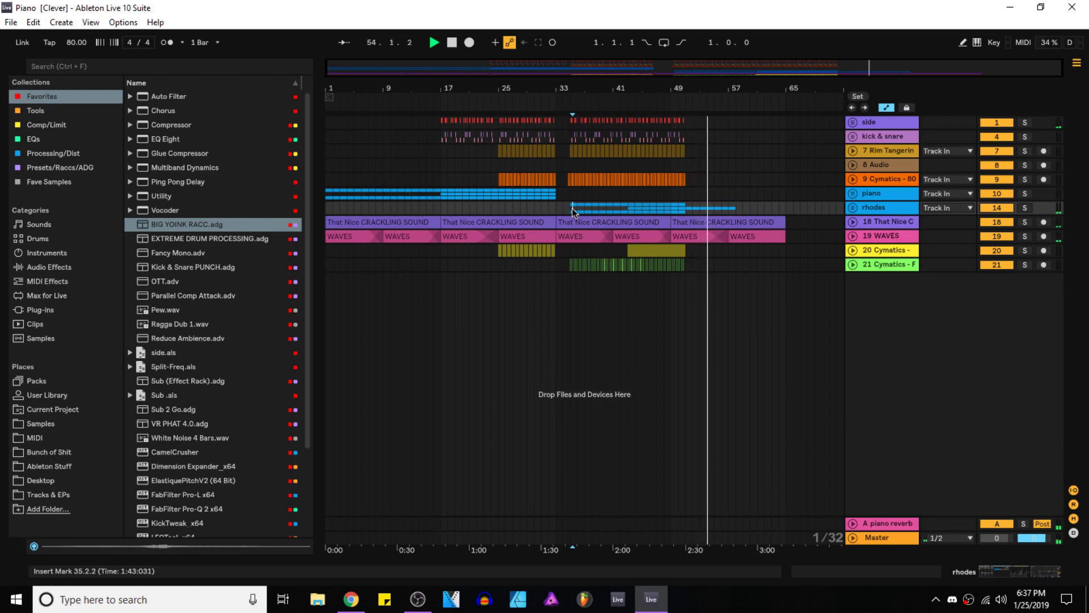
# Step: Set the volume of track 18, That Nice CRACKLING SOUND, to -8.0 dB, fold the track and save the set
pyautogui.click(853, 222)
pyautogui.press('+')
pyautogui.moveTo(993, 279)
pyautogui.mouseDown()
pyautogui.moveTo(993, 254)
pyautogui.moveTo(993, 267)
pyautogui.mouseUp()
pyautogui.moveTo(996, 235); pyautogui.dragTo(999, 218)
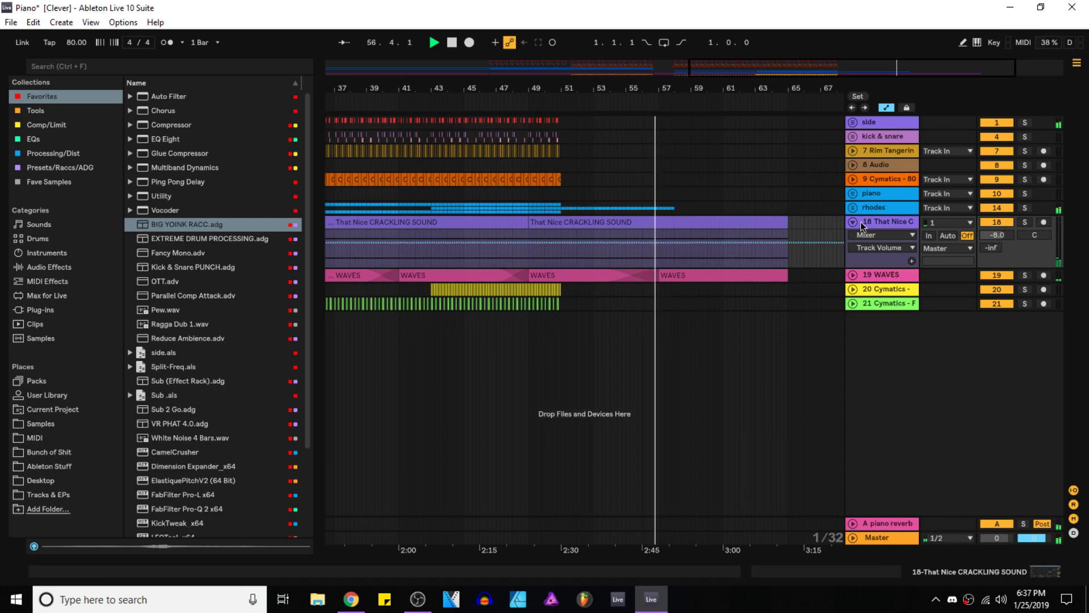
pyautogui.moveTo(999, 218); pyautogui.dragTo(998, 218)
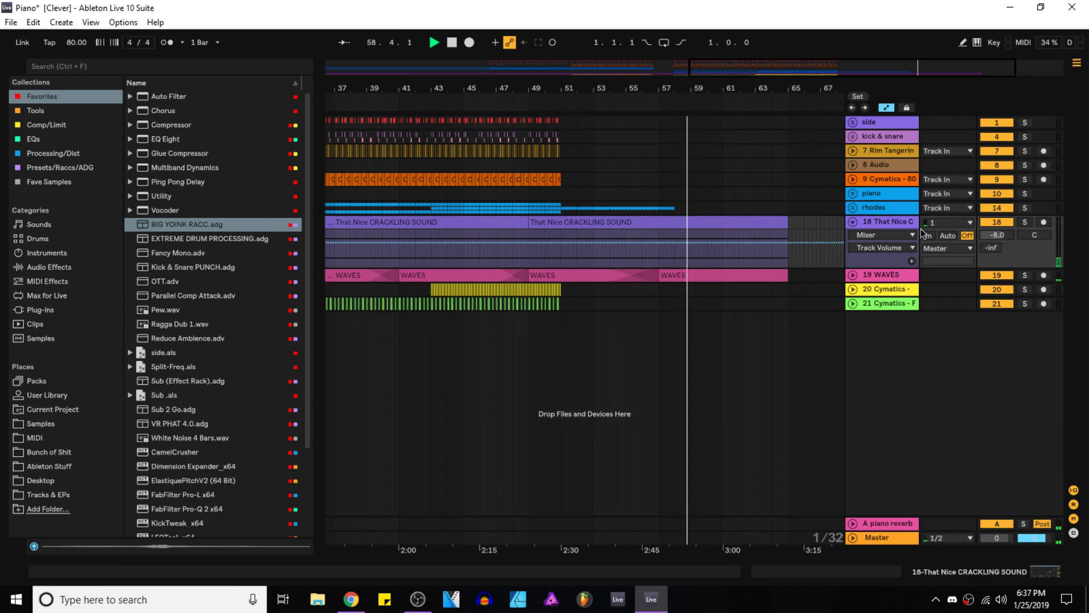
pyautogui.click(854, 223)
pyautogui.press('-')
pyautogui.press('-')
pyautogui.hotkey('ctrl', 's')
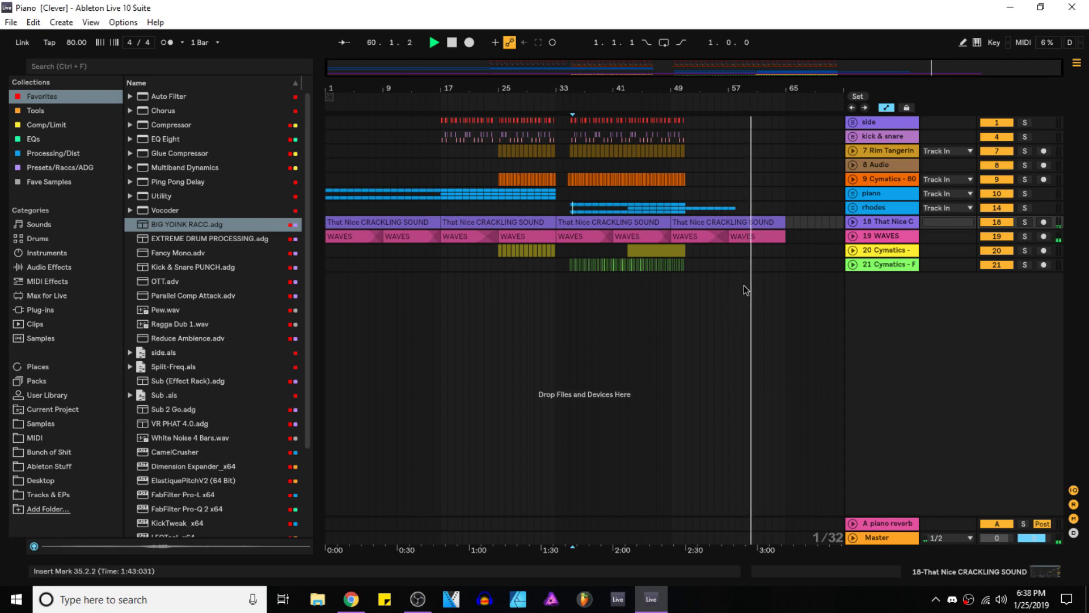
# Step: Shorten the last WAVES clip on track 19 to end at bar 61 and audition its ending
pyautogui.click(777, 237)
pyautogui.click(852, 236)
pyautogui.scroll(4, 782, 250)
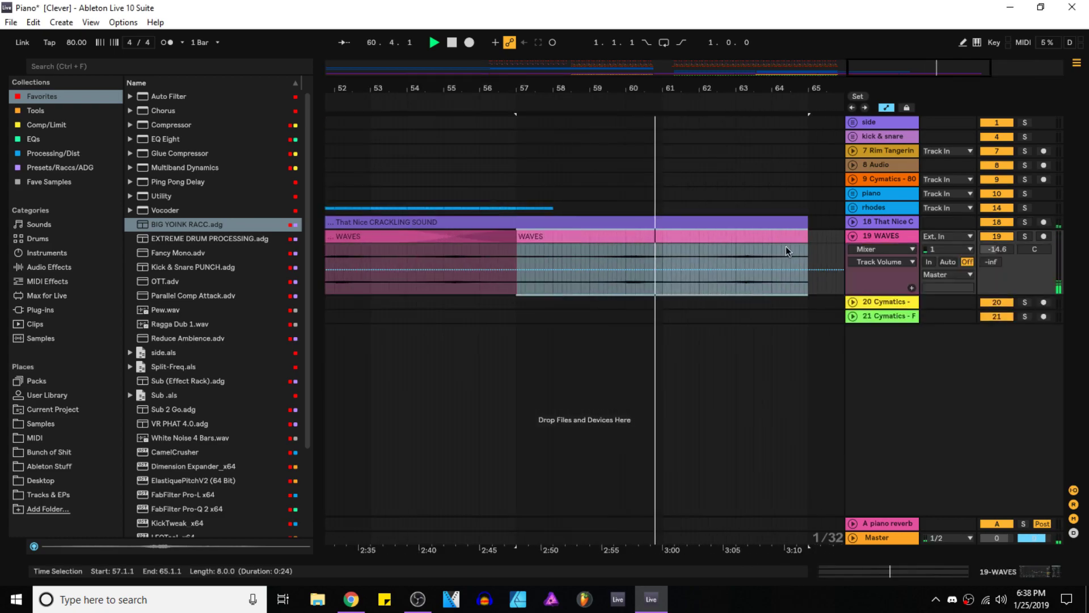
pyautogui.moveTo(808, 237); pyautogui.dragTo(665, 237)
pyautogui.click(614, 252)
pyautogui.press('space')
pyautogui.press('space')
# Step: Add the ValhallaRoom reverb to track 19 and set its mix to 0%
pyautogui.doubleClick(883, 238)
pyautogui.scroll(-3, 217, 328)
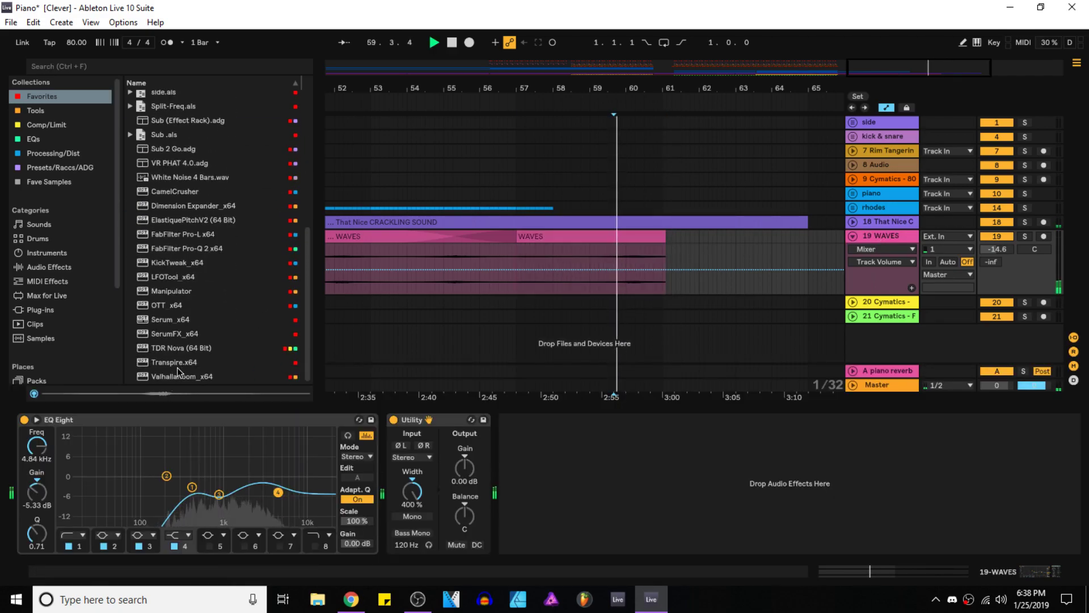
pyautogui.doubleClick(176, 375)
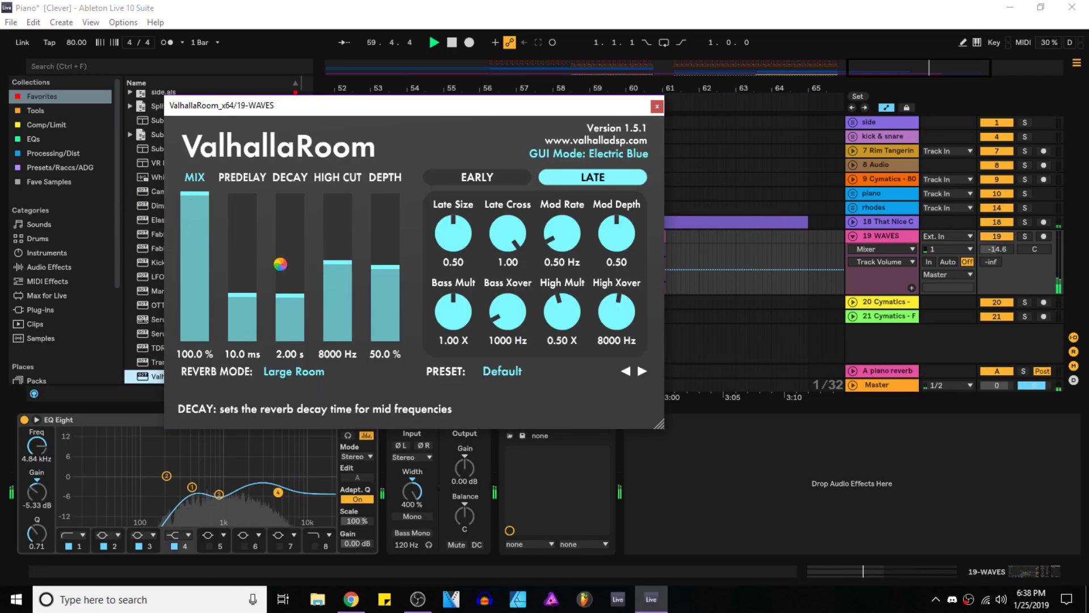
pyautogui.click(281, 262)
pyautogui.moveTo(201, 212); pyautogui.dragTo(201, 344)
pyautogui.moveTo(651, 103); pyautogui.dragTo(653, 103)
pyautogui.click(659, 106)
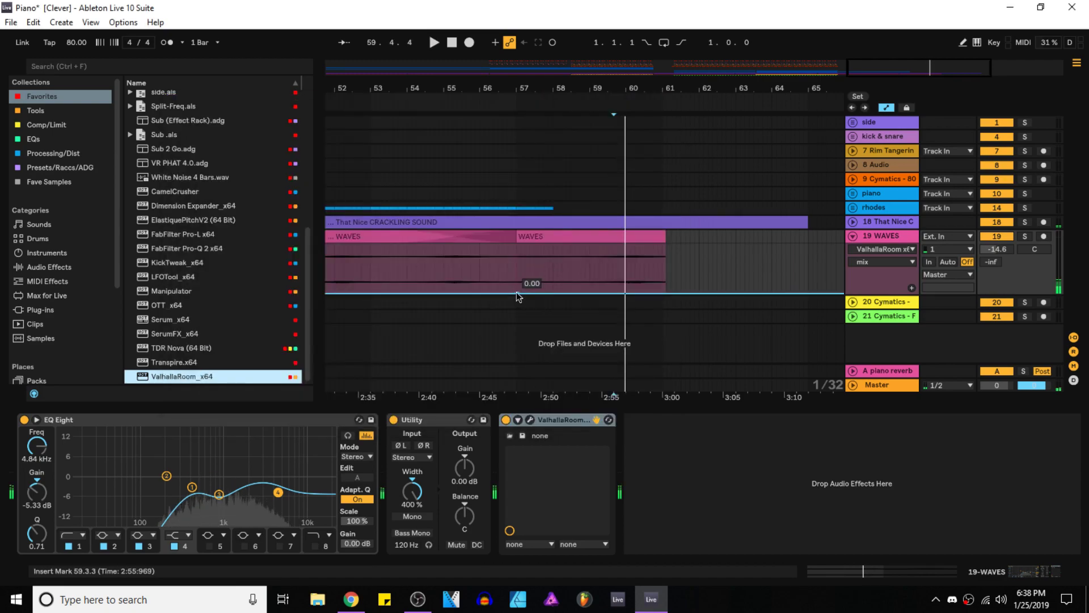
# Step: Add a ValhallaRoom mix automation lane to track 19 with a rising ramp across the last WAVES clip to bar 61
pyautogui.click(912, 288)
pyautogui.scroll(3, 692, 263)
pyautogui.moveTo(632, 237); pyautogui.dragTo(623, 238)
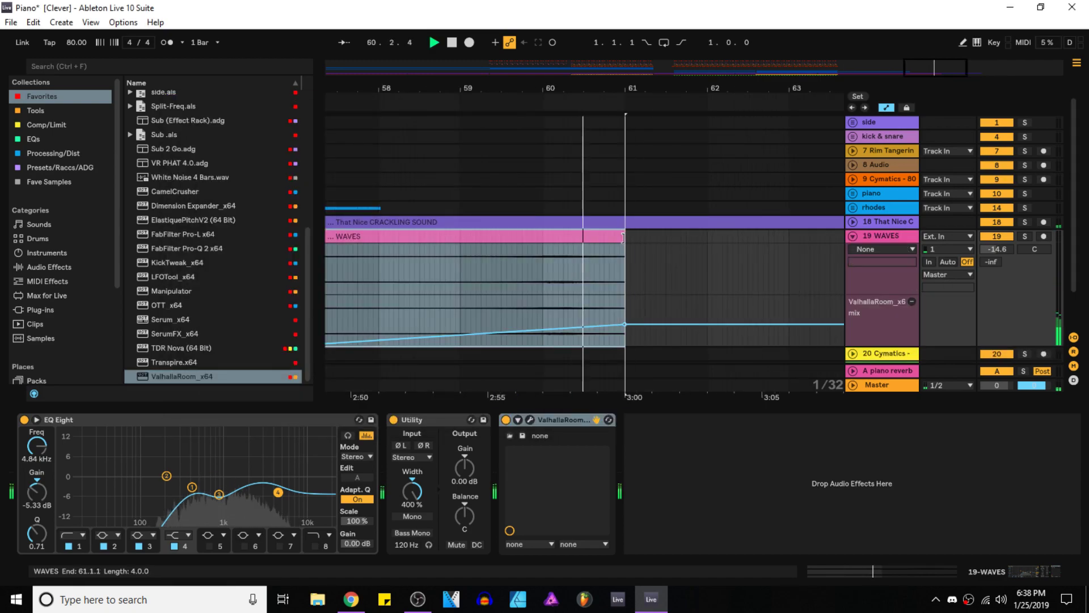
# Step: Fade out the last WAVES clip from shortly after bar 60 to bar 61 and audition it
pyautogui.click(882, 108)
pyautogui.click(576, 237)
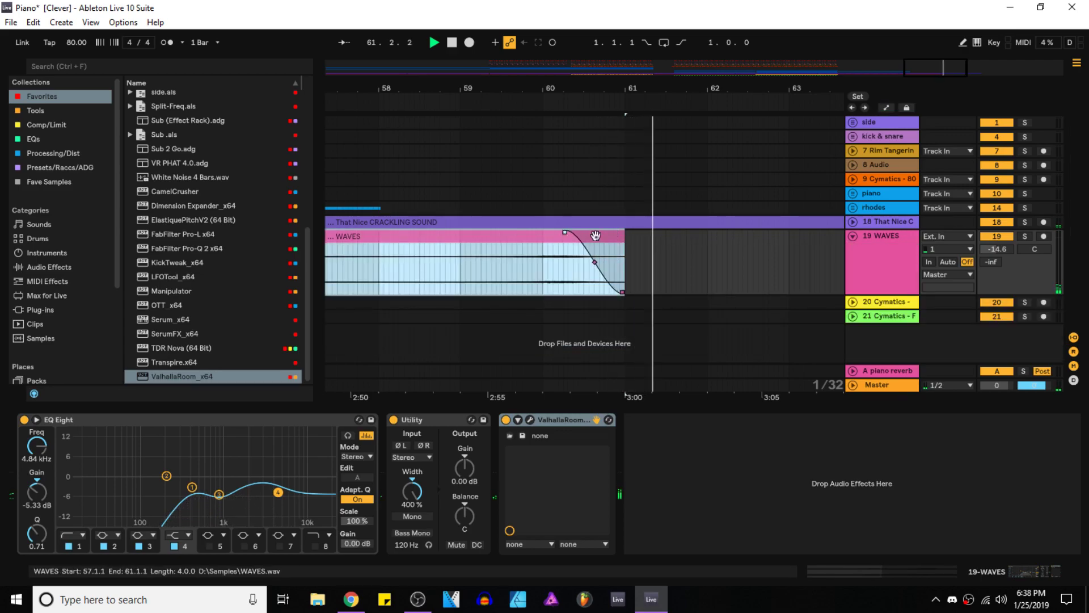
pyautogui.press('space')
pyautogui.click(517, 290)
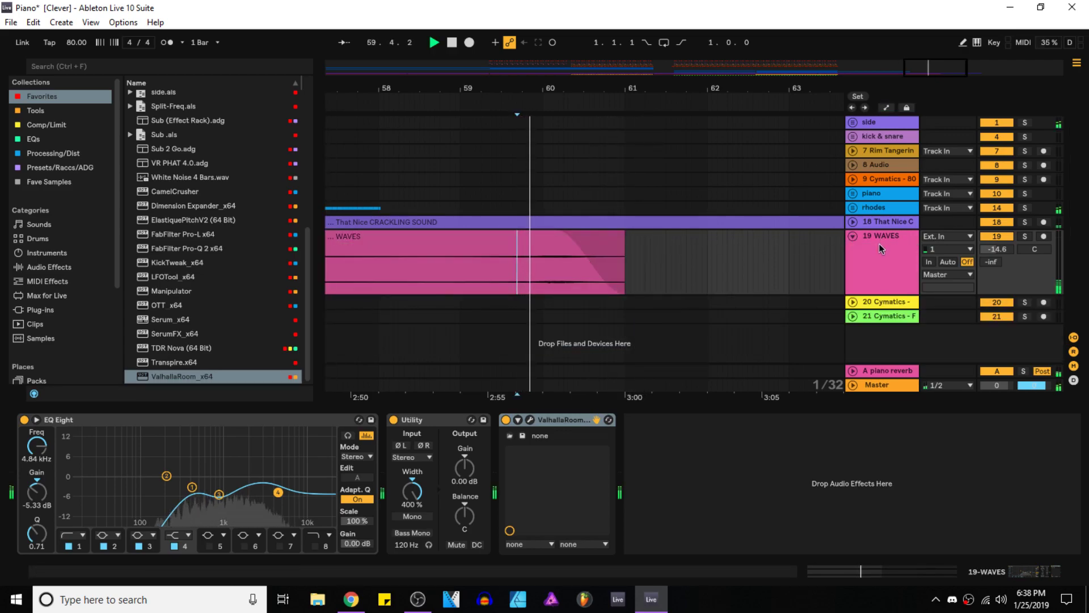
# Step: Move the end point of track 19's ValhallaRoom mix ramp earlier to about 60.2 and hide the automation
pyautogui.click(886, 108)
pyautogui.moveTo(595, 333); pyautogui.dragTo(566, 327)
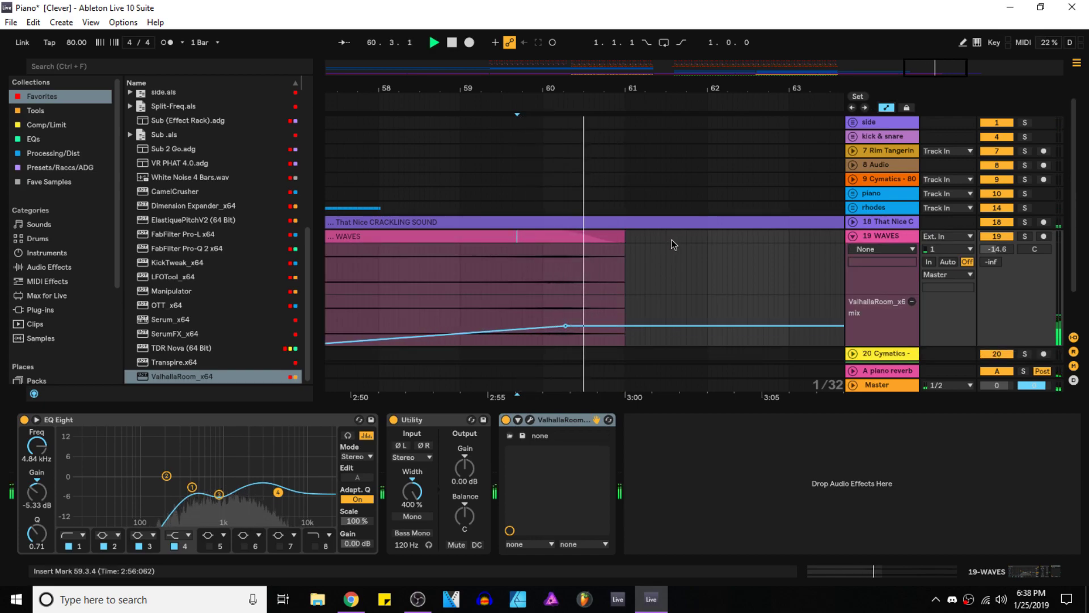
pyautogui.press('a')
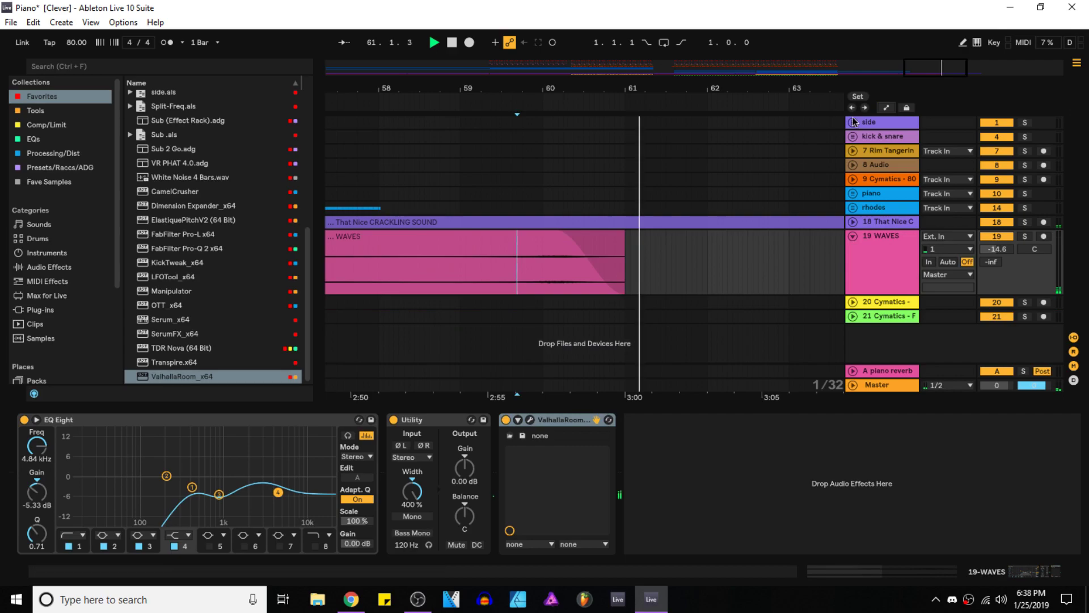
# Step: Shorten the last WAVES clip to end at about 60.1.3 and audition its ending
pyautogui.moveTo(622, 292); pyautogui.dragTo(547, 308)
pyautogui.click(538, 268)
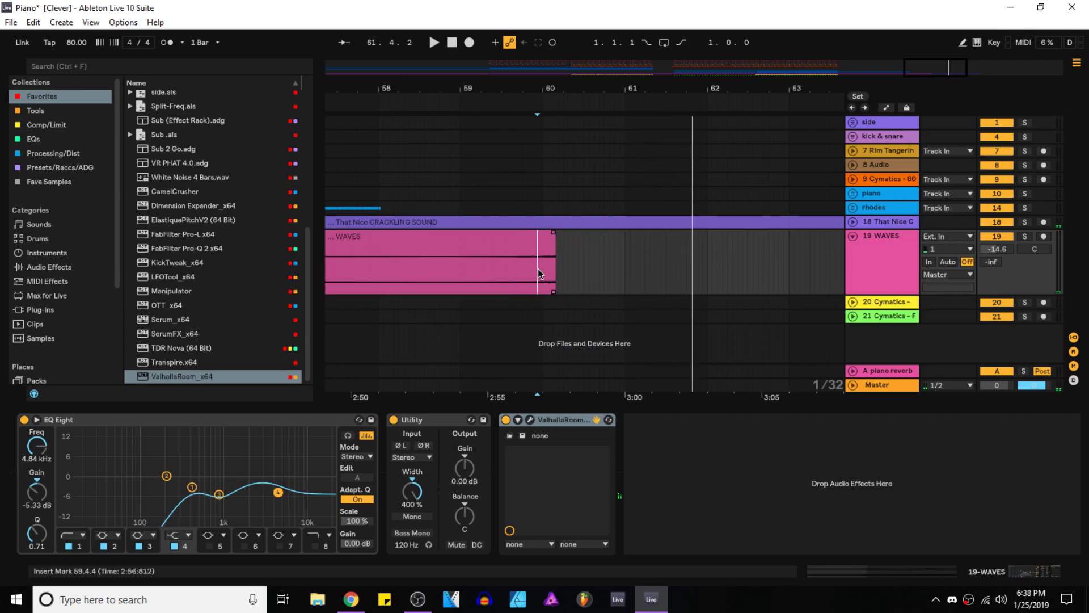
pyautogui.press('space')
pyautogui.click(550, 235)
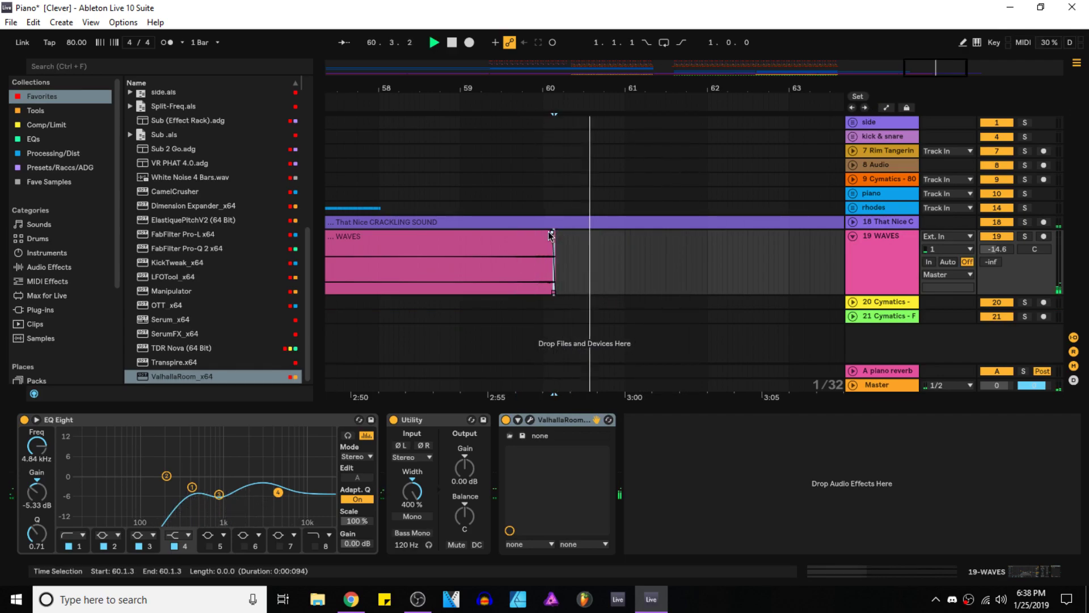
pyautogui.click(520, 238)
# Step: Replay the last WAVES clip from bar 57, save the set and fold track 19
pyautogui.press('space')
pyautogui.press('space')
pyautogui.press('-')
pyautogui.press('-')
pyautogui.press('-')
pyautogui.press('-')
pyautogui.hotkey('ctrl', 's')
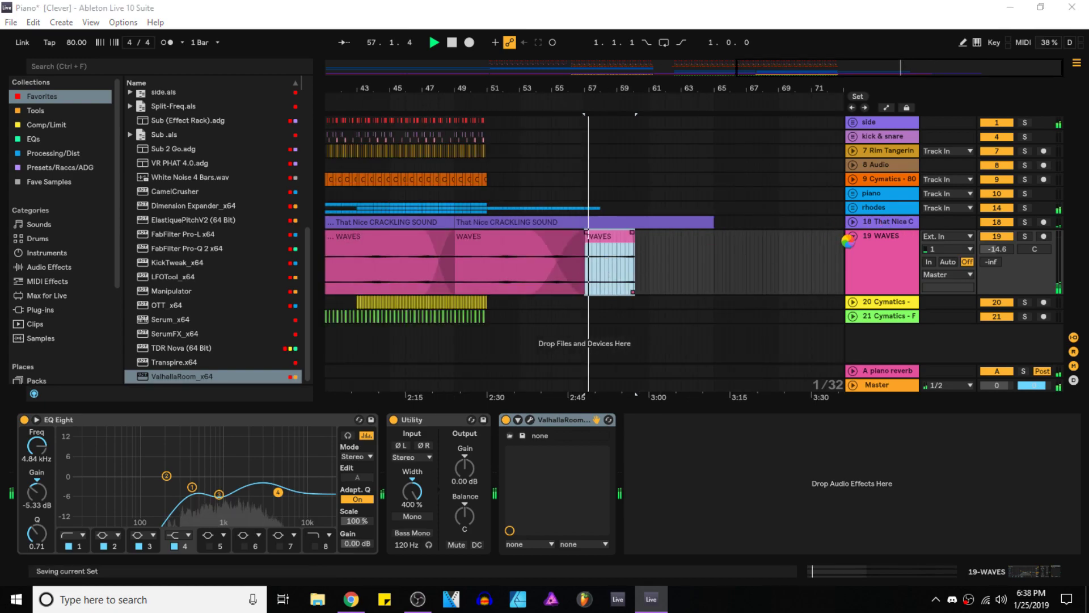
pyautogui.click(853, 236)
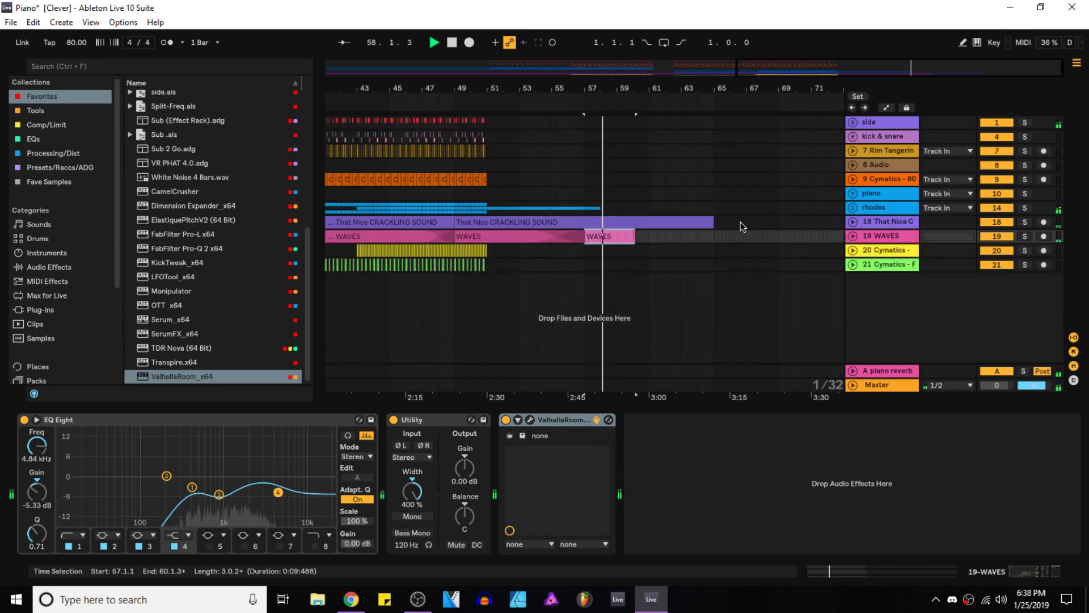
# Step: Shorten the last That Nice CRACKLING SOUND clip to end at 60.1.3 and unfold track 18
pyautogui.scroll(3, 710, 224)
pyautogui.moveTo(715, 223); pyautogui.dragTo(534, 222)
pyautogui.click(542, 236)
pyautogui.scroll(3, 547, 223)
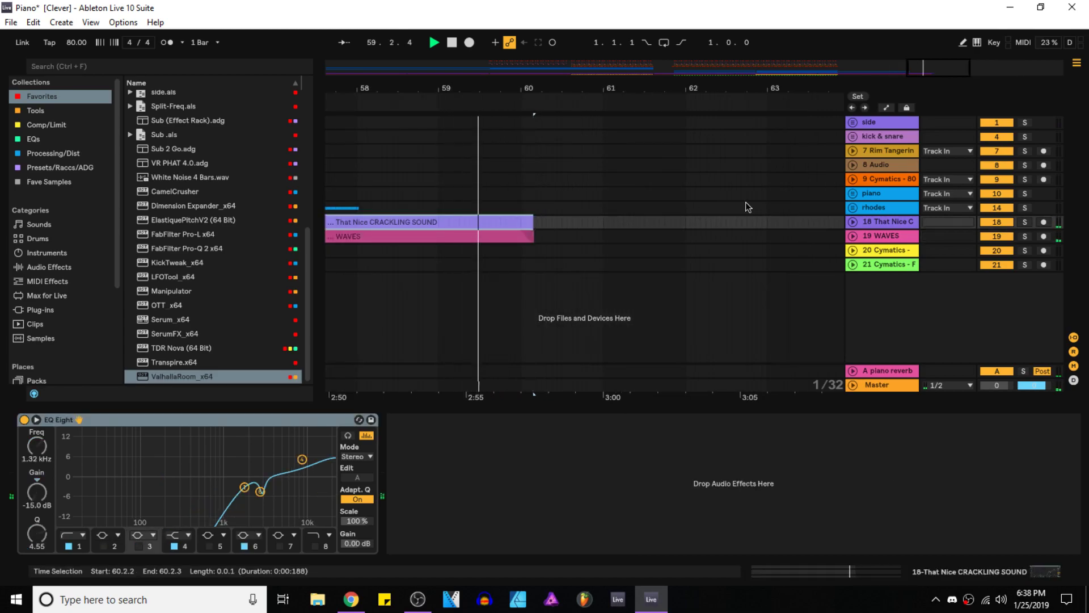
pyautogui.click(853, 221)
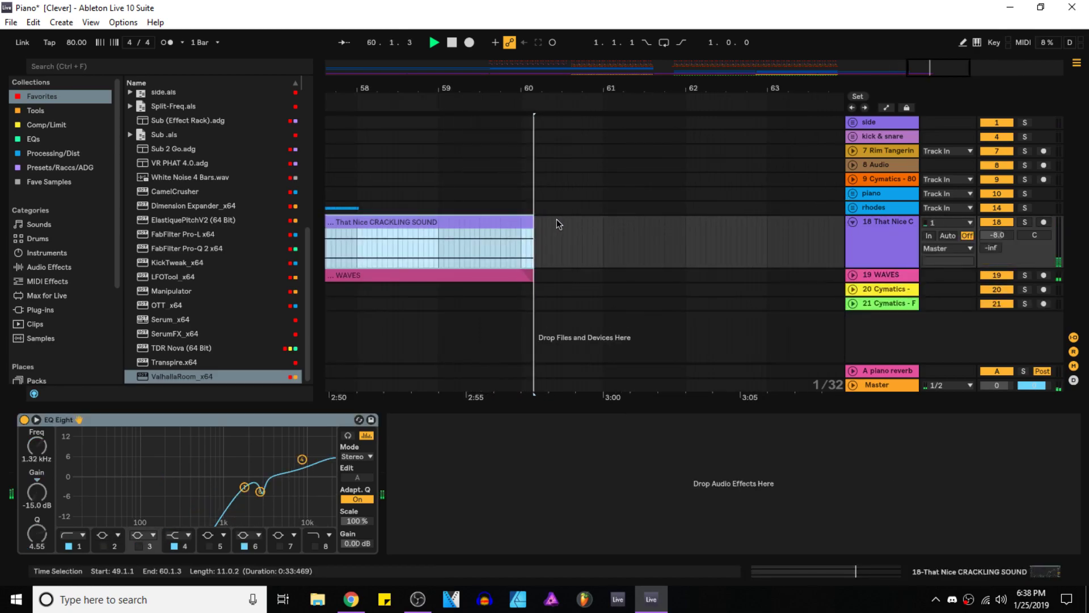
# Step: Fade out the last That Nice CRACKLING SOUND clip from about bar 59.2 to its end, fold track 18 and save the set
pyautogui.moveTo(532, 222); pyautogui.dragTo(464, 218)
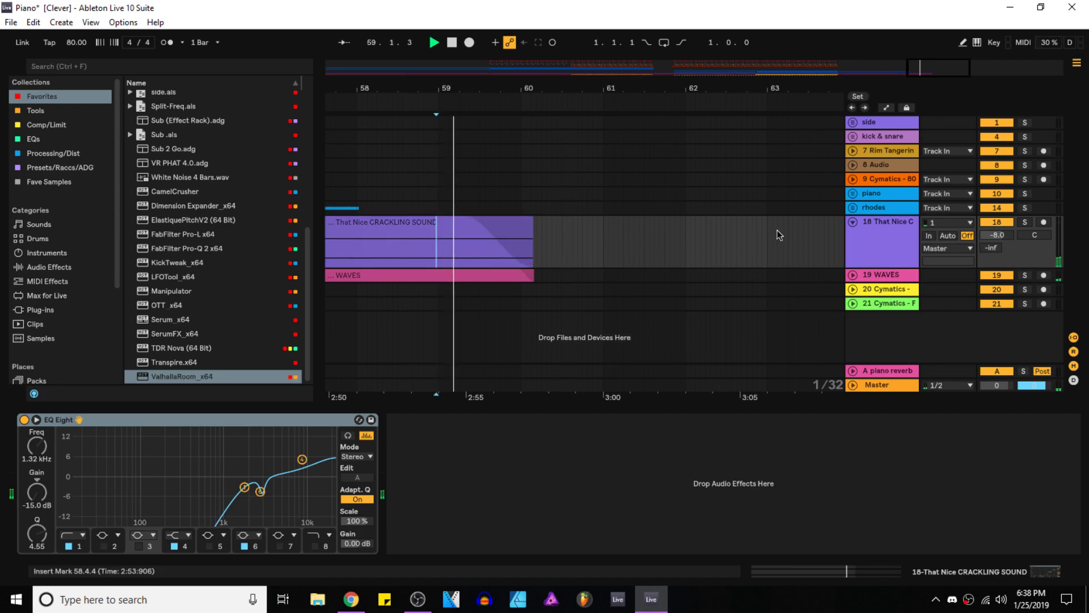
pyautogui.click(854, 222)
pyautogui.hotkey('ctrl', 's')
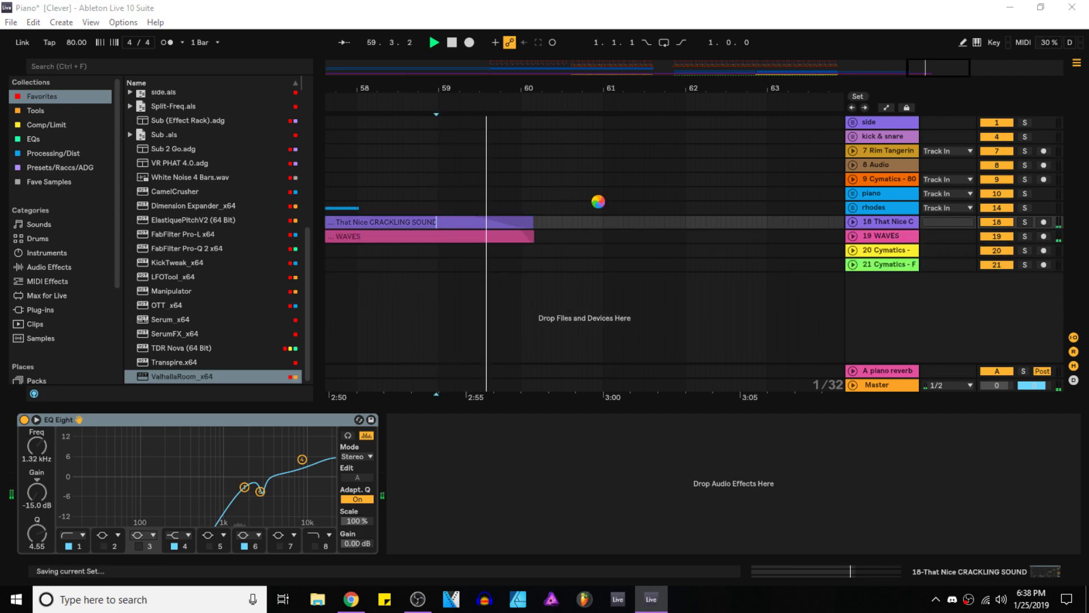
# Step: Lengthen the last crackling clip's fade-out so it starts around bar 57, fold track 18 again and save the set
pyautogui.scroll(-4, 597, 187)
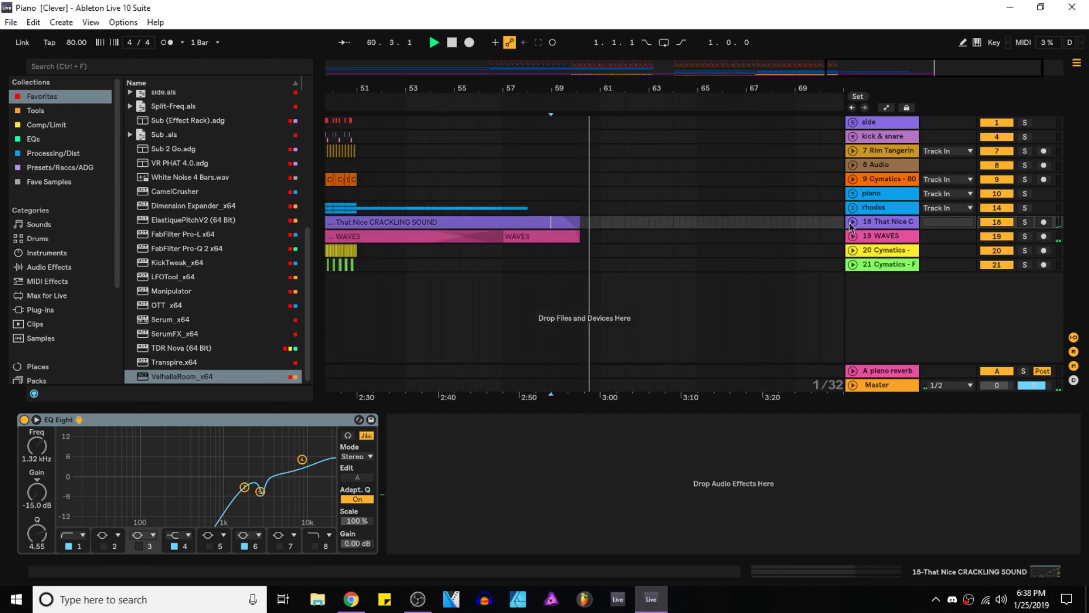
pyautogui.click(852, 222)
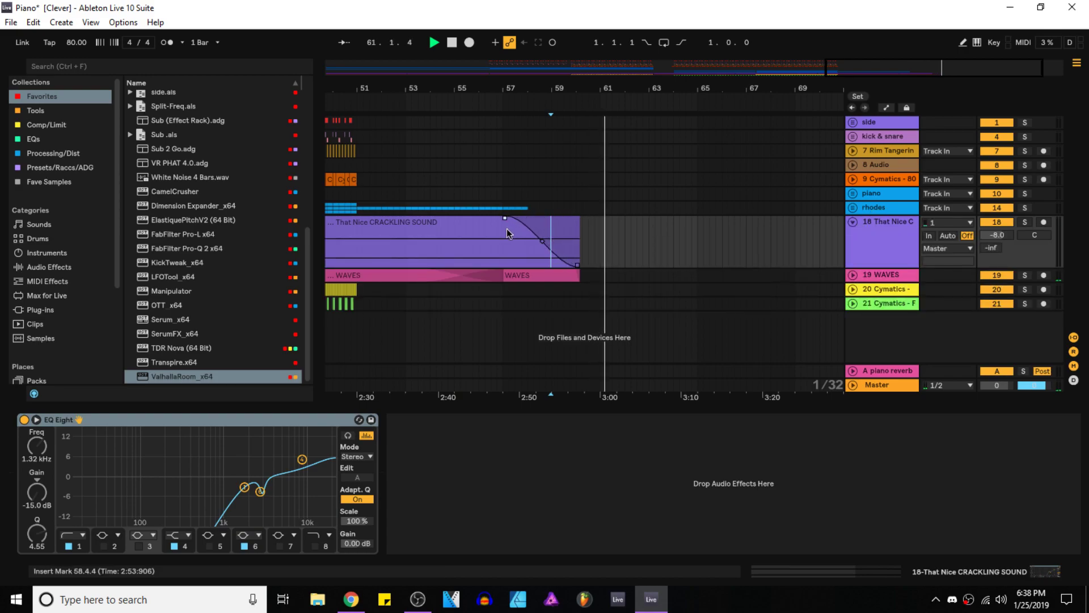
pyautogui.click(853, 221)
pyautogui.hotkey('ctrl', 's')
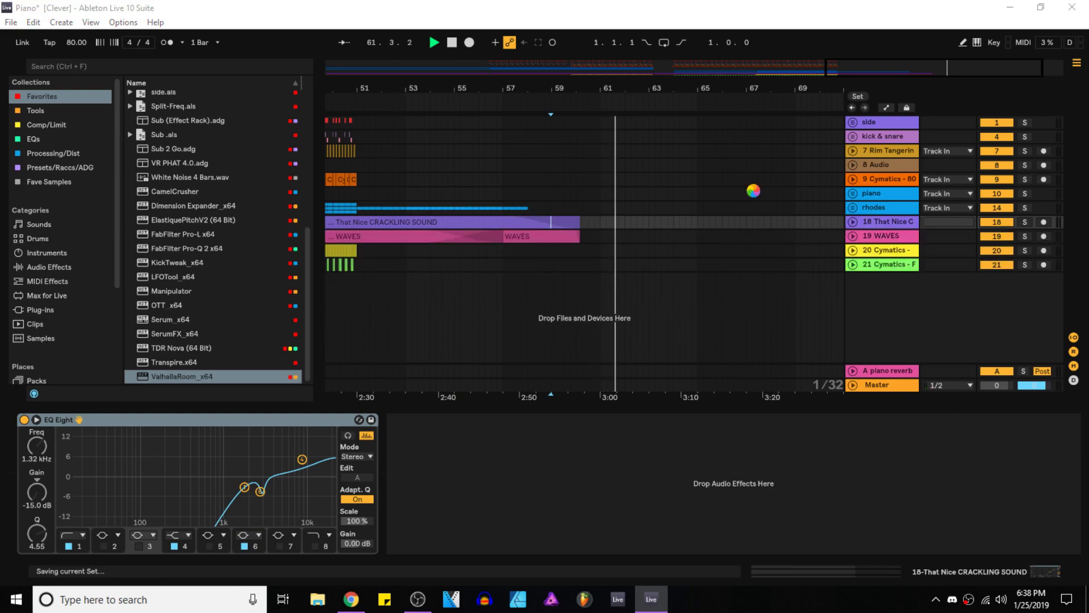
# Step: Stop playback, show the whole arrangement from bar 1 and collapse the device view to enlarge the arrangement area
pyautogui.scroll(5, 731, 231)
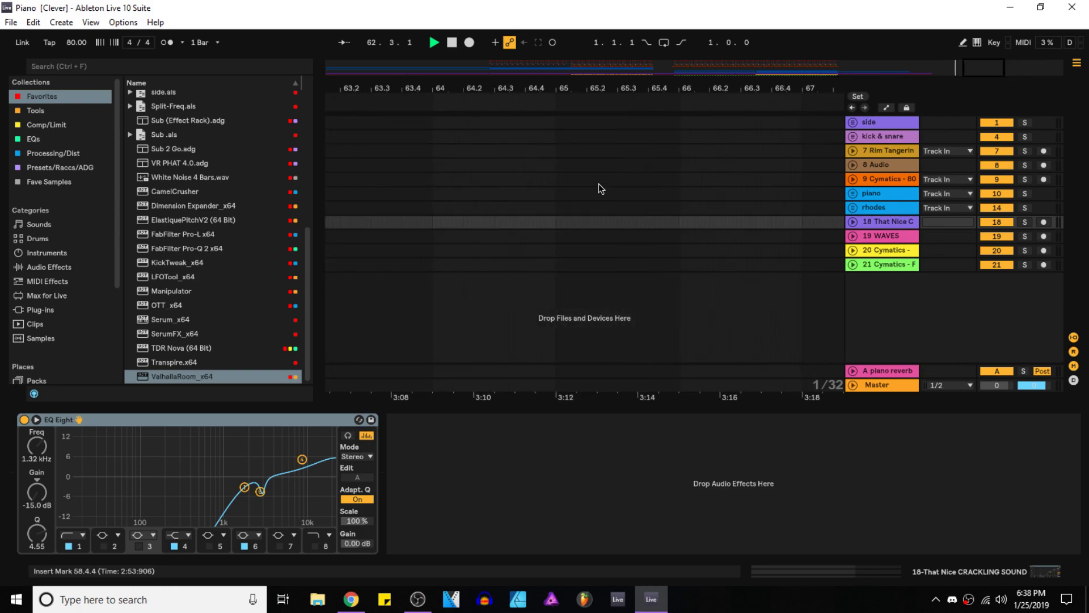
pyautogui.scroll(-3, 542, 228)
pyautogui.press('space')
pyautogui.scroll(3, 402, 227)
pyautogui.click(401, 226)
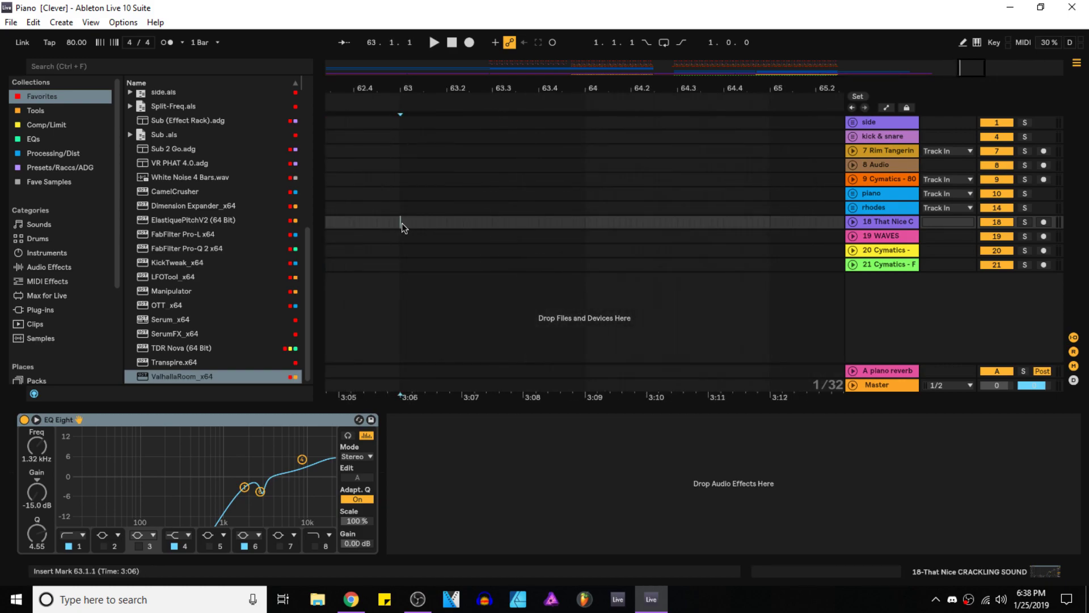
pyautogui.scroll(-5, 413, 227)
pyautogui.scroll(-5, 413, 227)
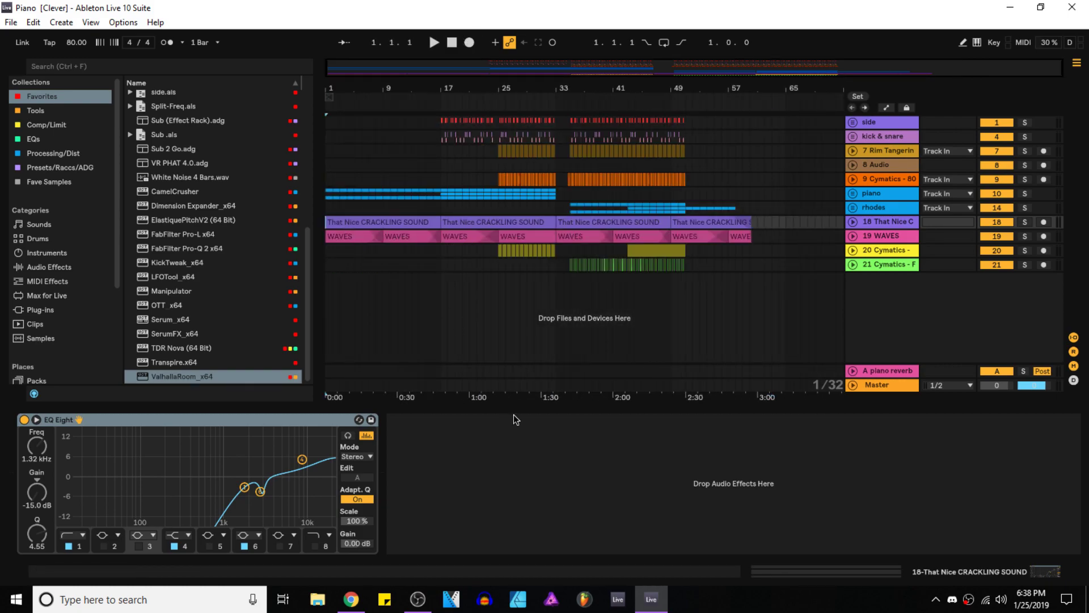
pyautogui.moveTo(514, 408); pyautogui.dragTo(454, 496)
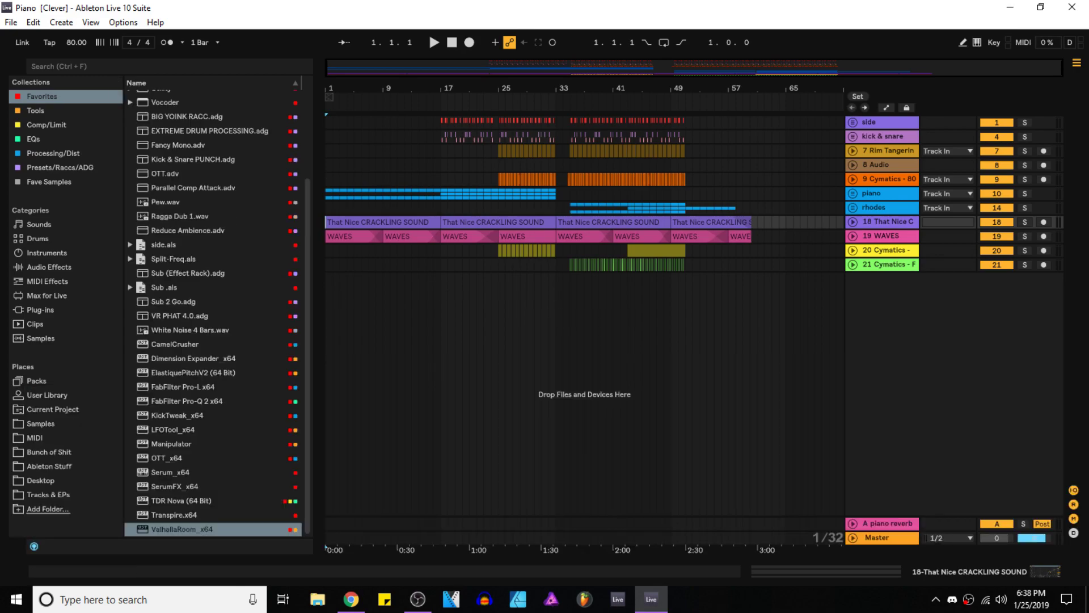